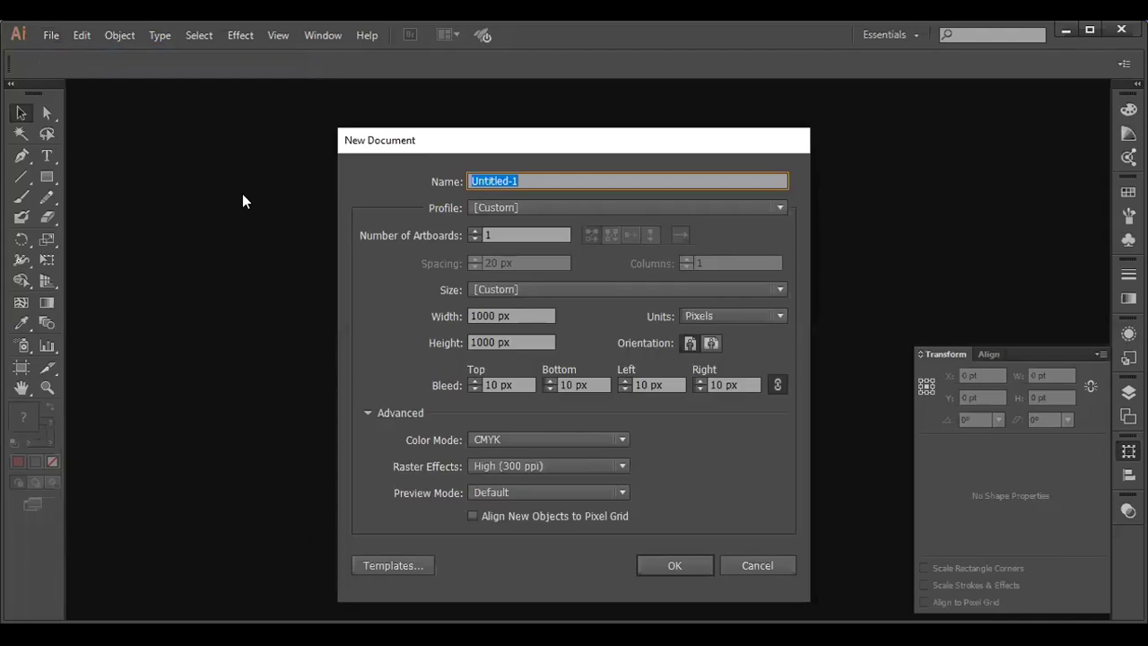
- Create a 1000 × 1000 px CMYK document with 10 px bleed
left_click(681, 561)
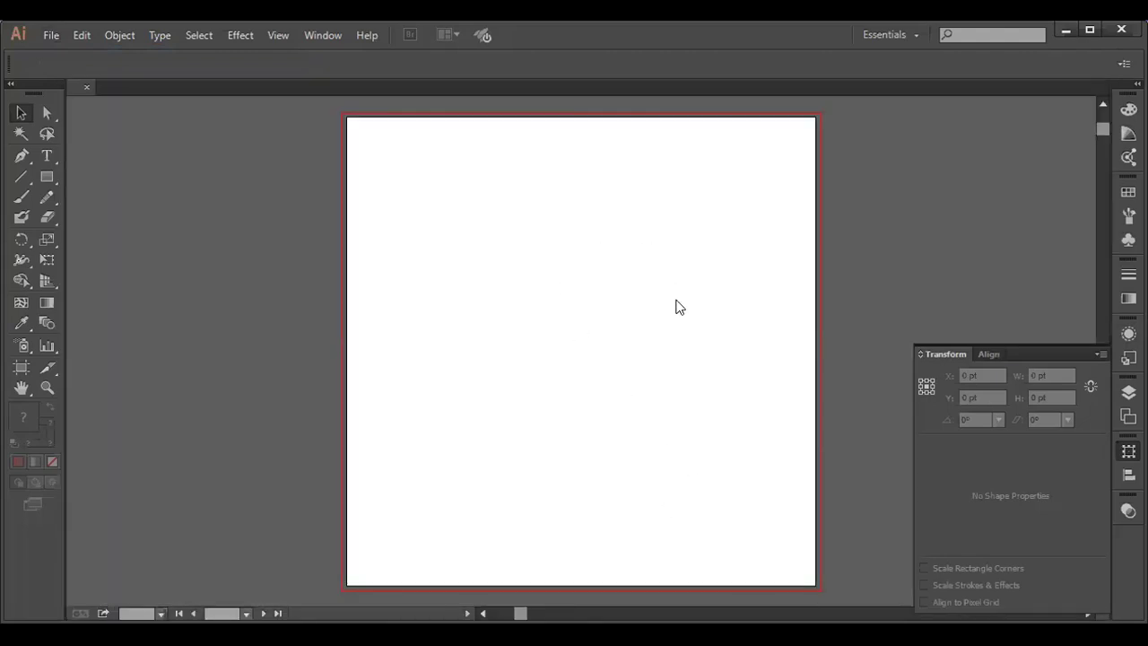
left_click(49, 35)
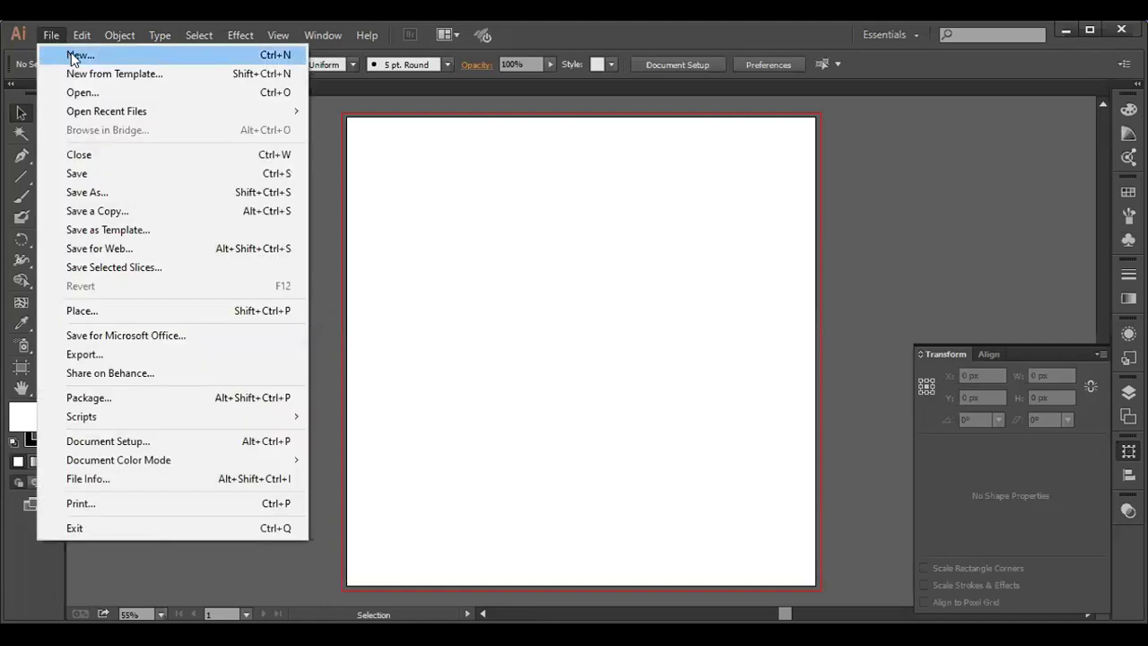
- Bring up the Open dialog showing the Desktop › Class folder
left_click(82, 91)
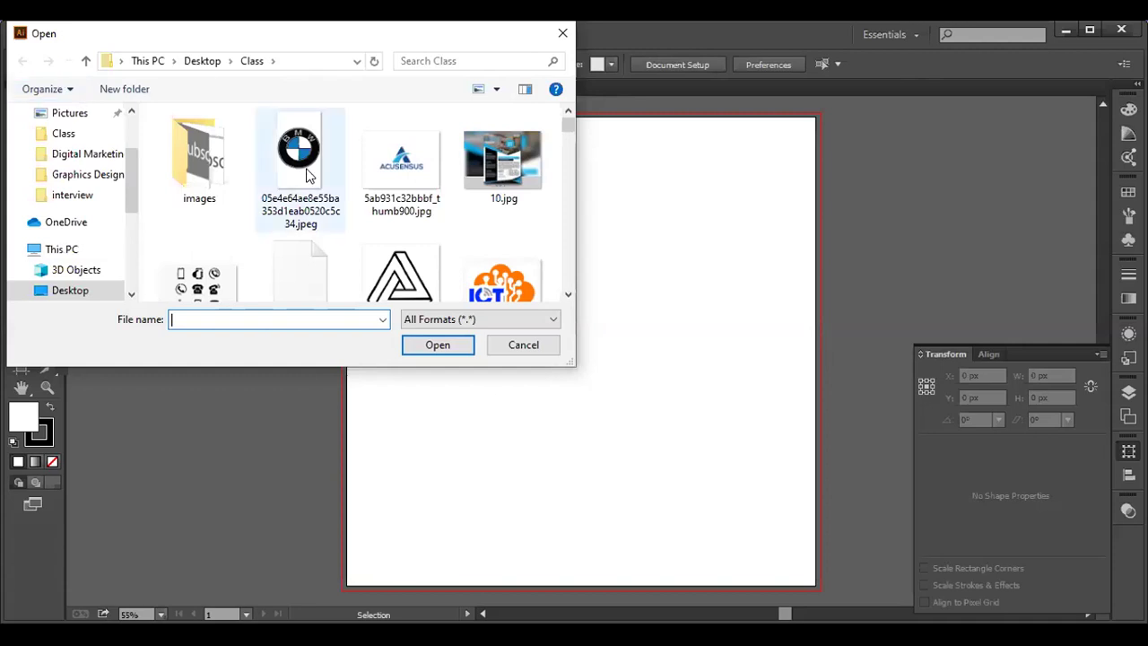
- Open the reference image download (15).jpg from the Class folder
scroll(305, 174, "down", 10)
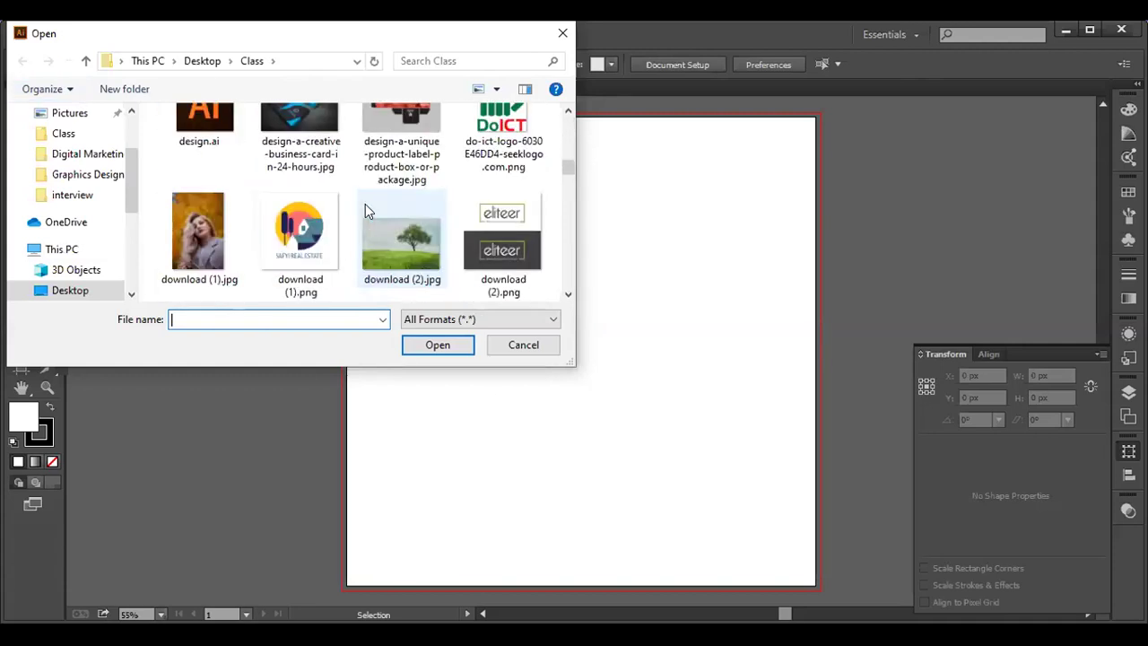
scroll(374, 197, "up", 1)
scroll(381, 197, "down", 2)
scroll(385, 196, "down", 3)
scroll(387, 199, "down", 1)
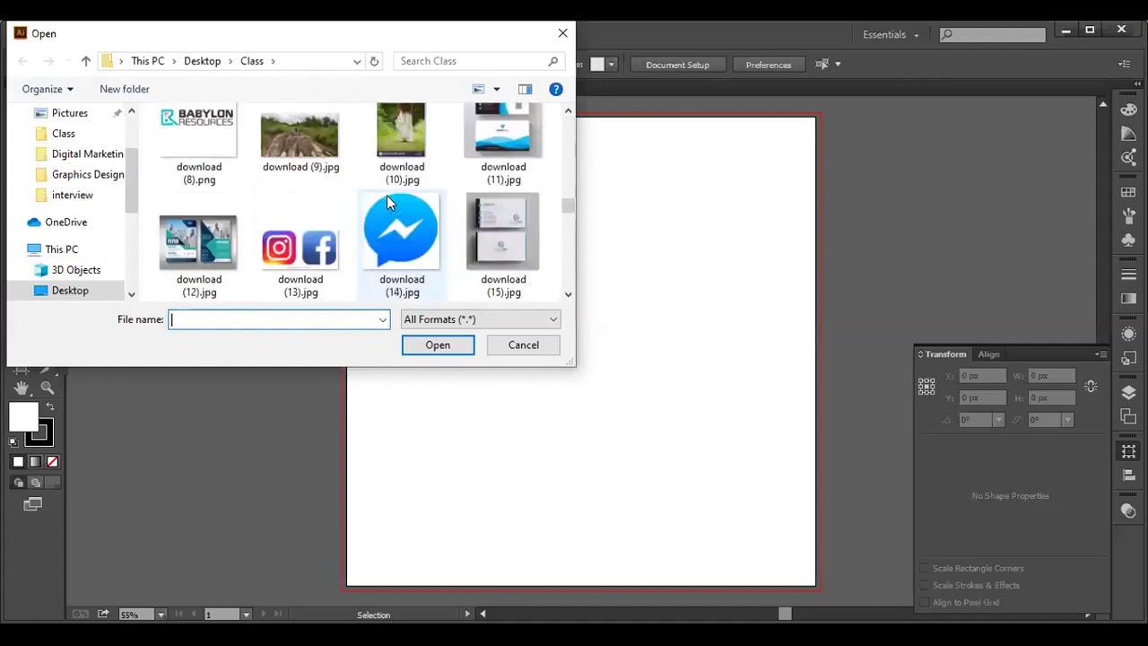
scroll(413, 195, "down", 1)
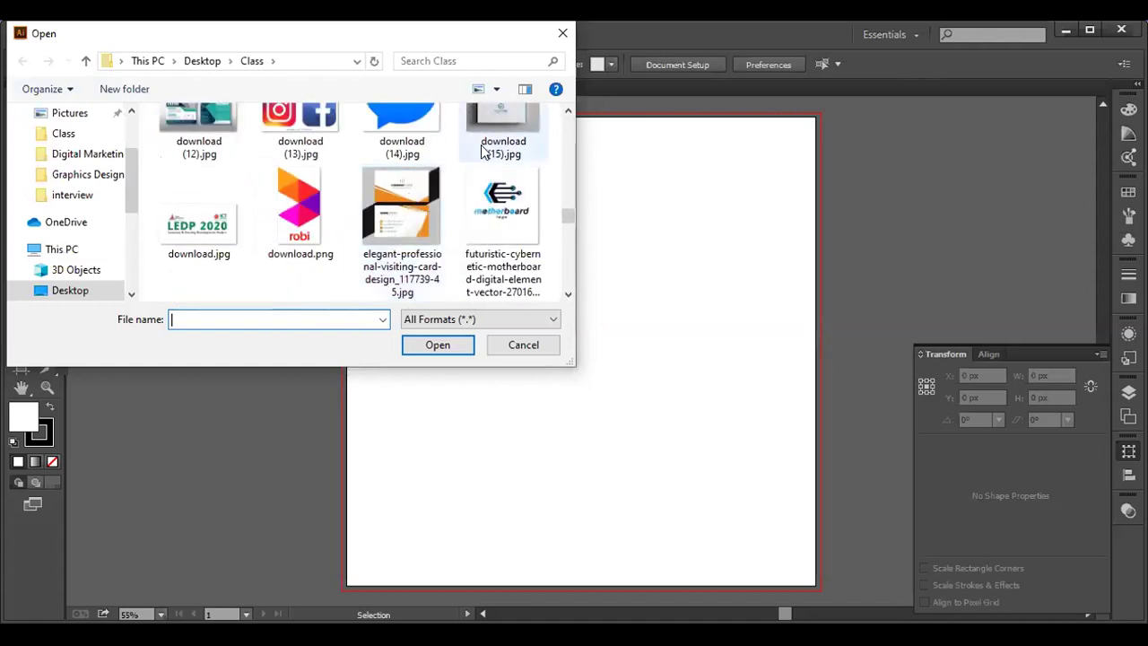
scroll(457, 148, "up", 1)
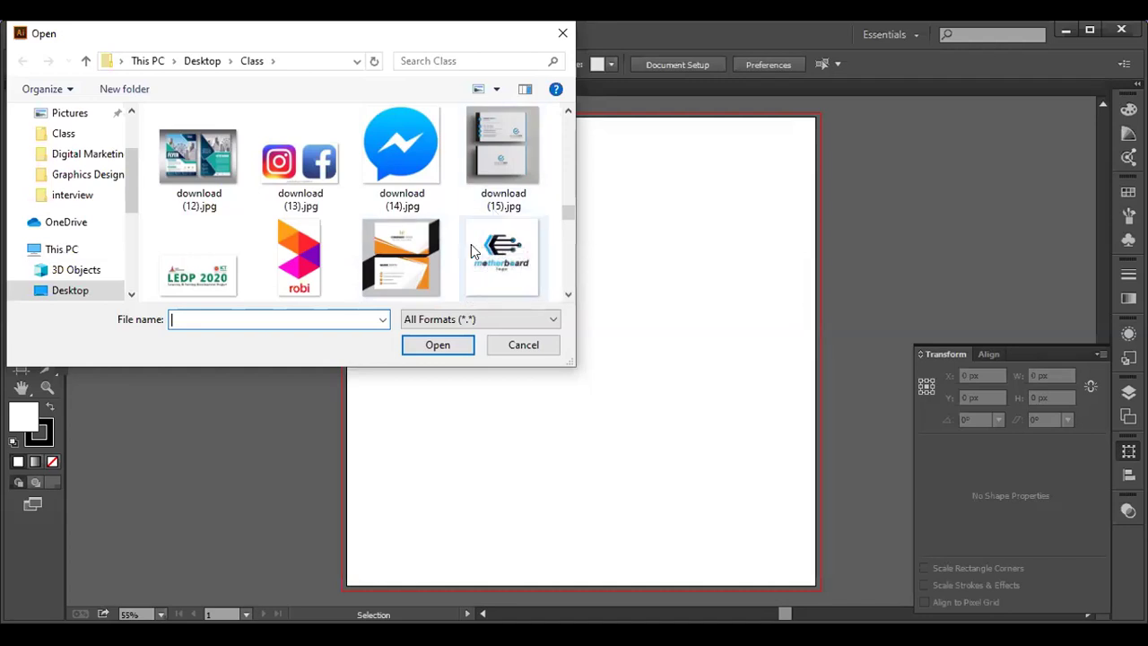
left_click(507, 169)
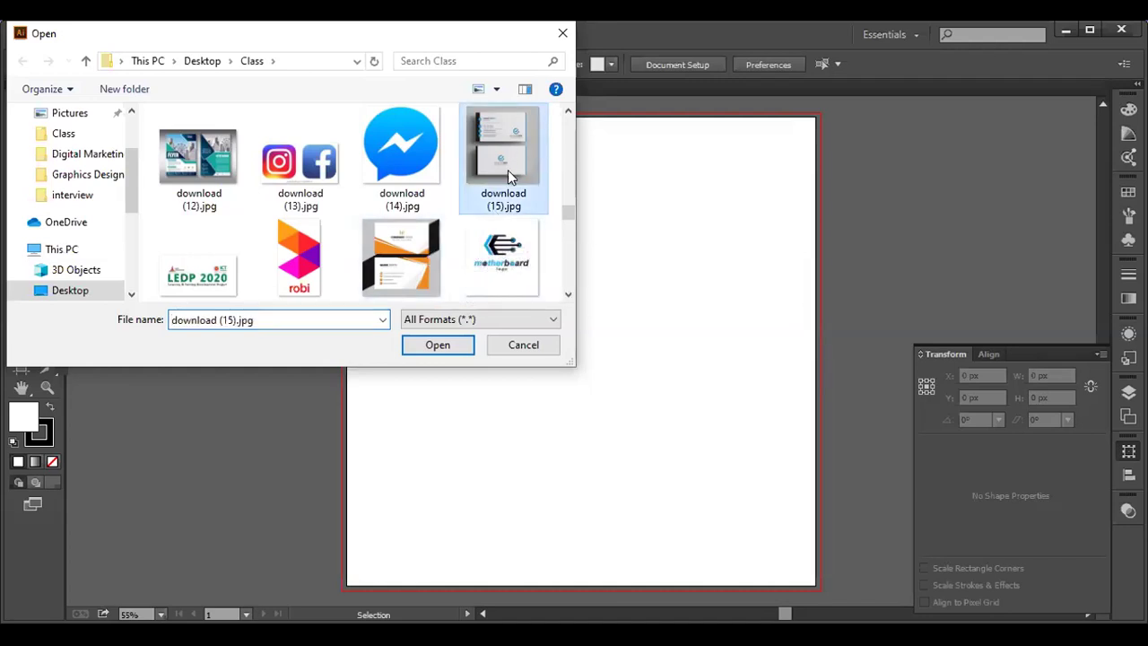
left_click(432, 346)
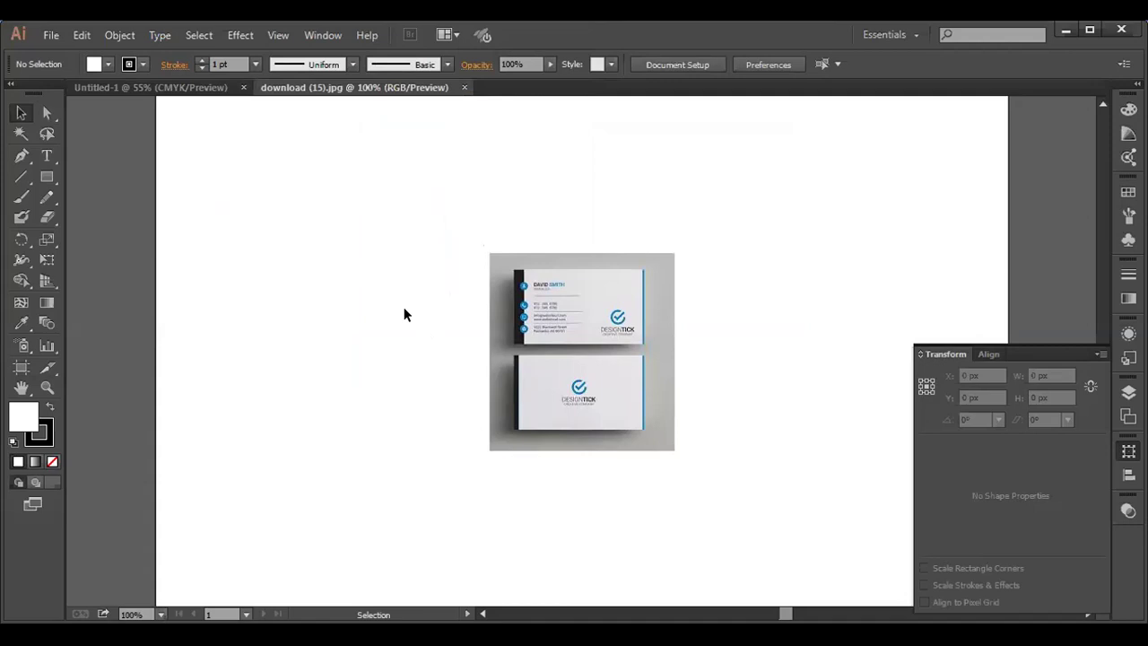
- Shrink the reference image proportionally to 285 × 304.7 px and place it at the artboard's upper right
left_click(515, 344)
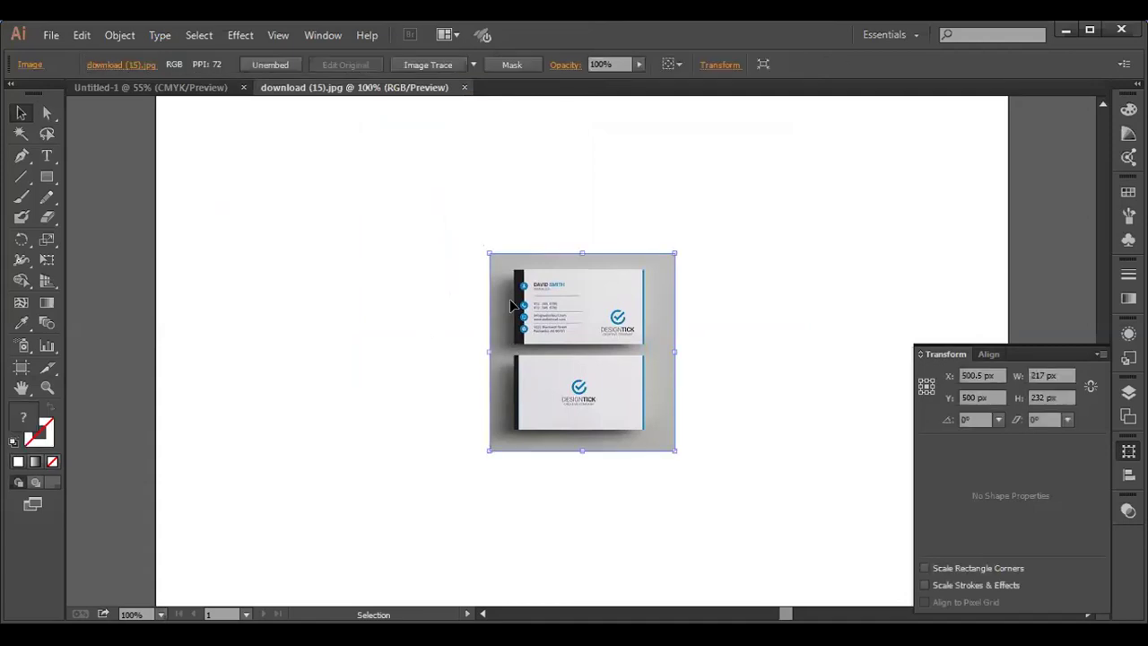
left_click_drag(487, 251, 210, 143)
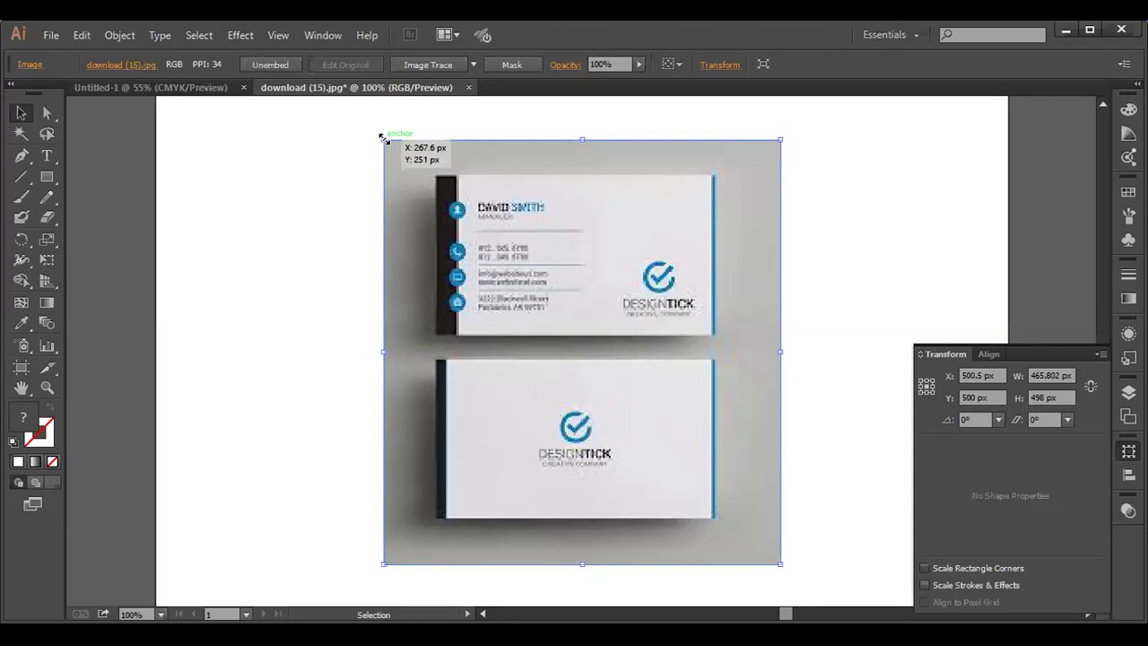
key("shift")
left_click_drag(400, 151, 461, 197)
left_click_drag(542, 296, 810, 230)
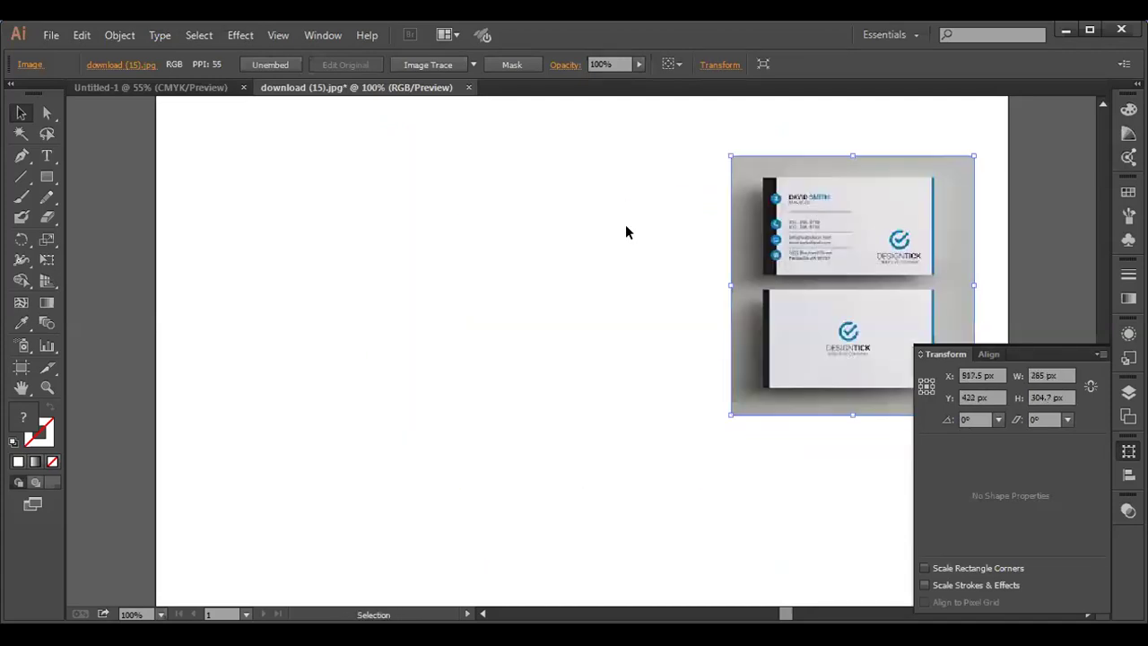
left_click_drag(52, 177, 100, 182)
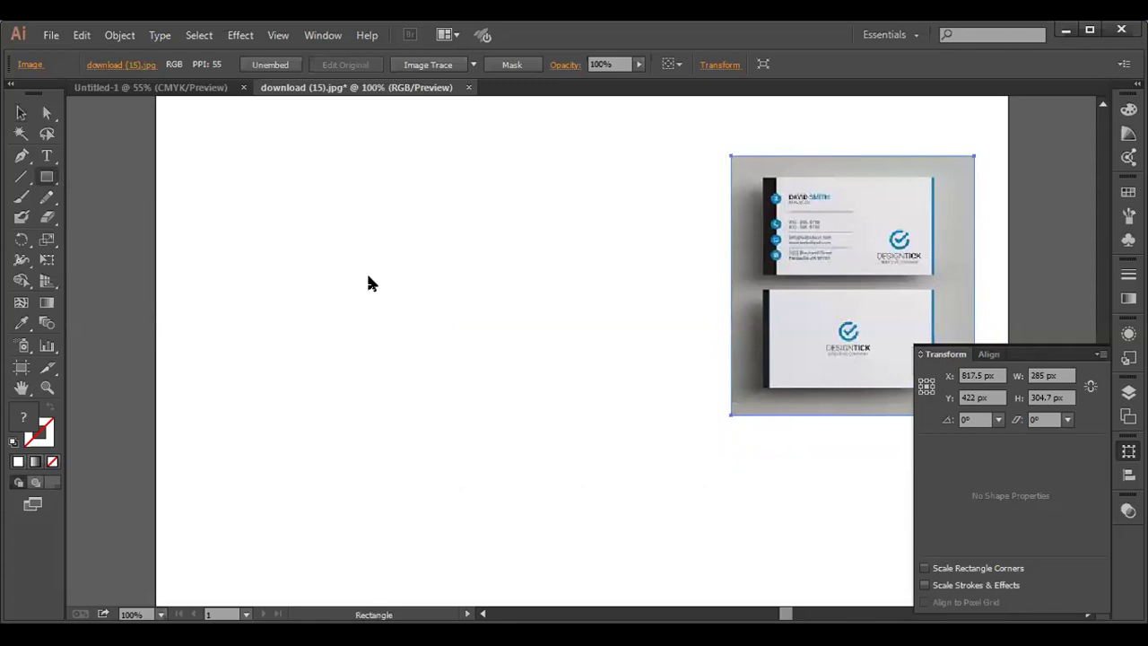
left_click(368, 277)
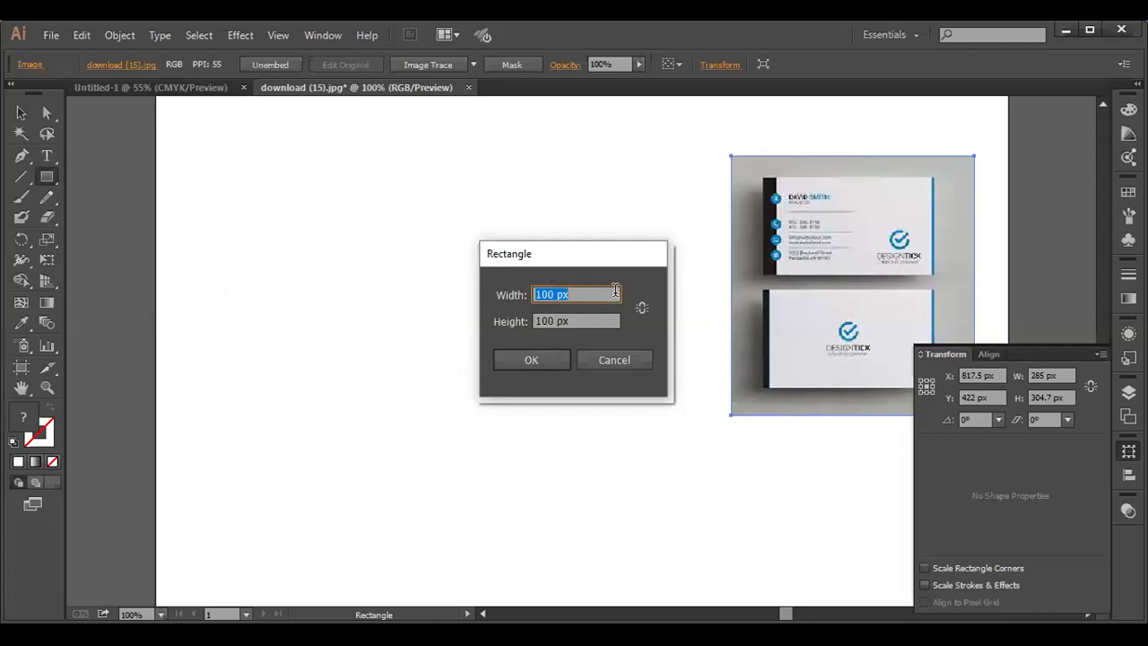
left_click(614, 361)
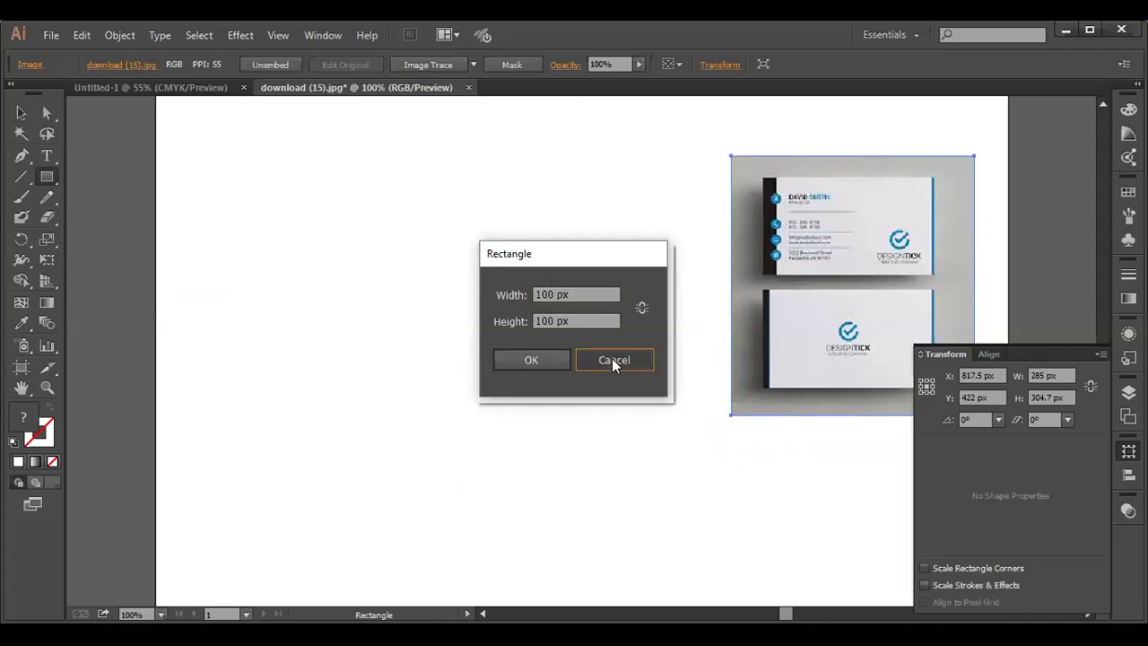
right_click(362, 93)
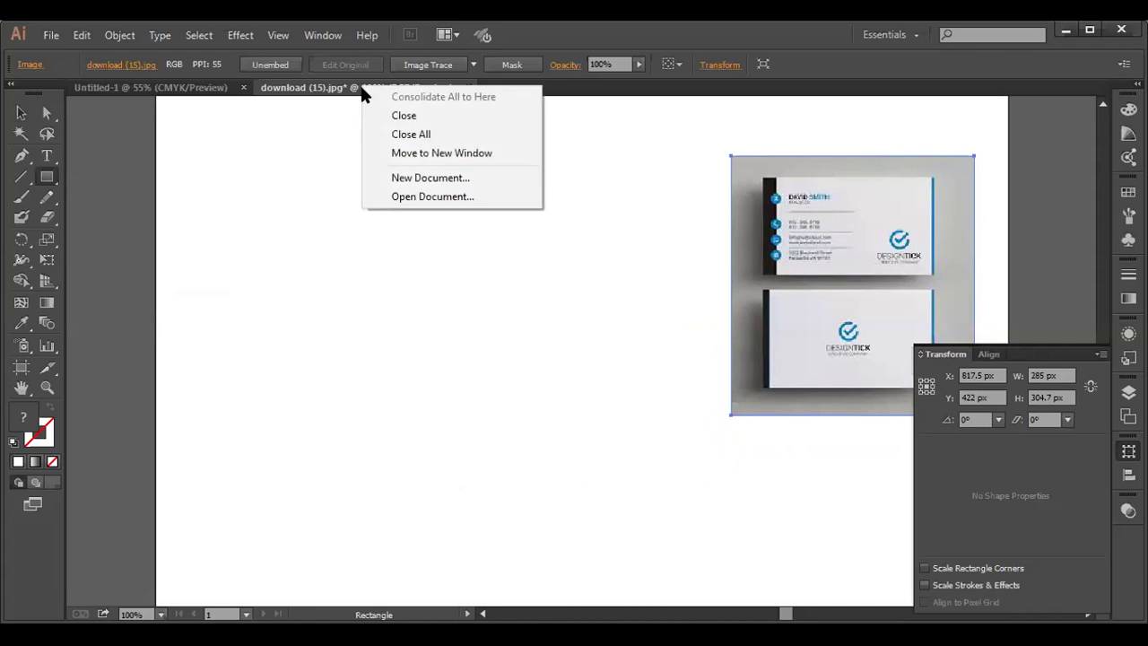
left_click(332, 145)
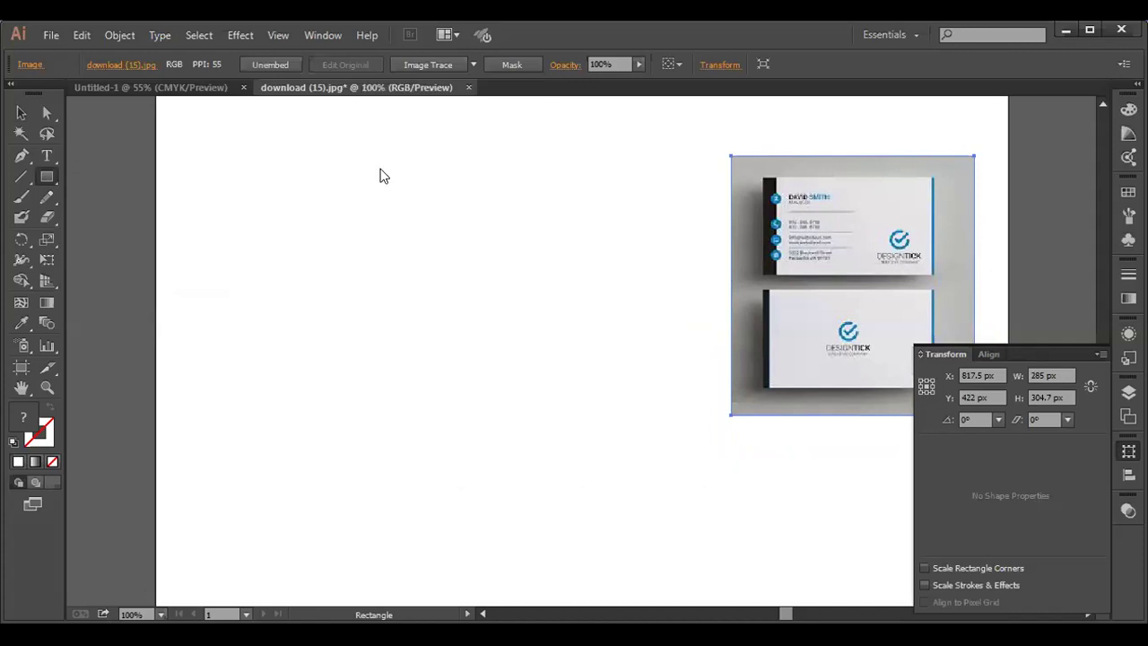
left_click(379, 174)
left_click(598, 356)
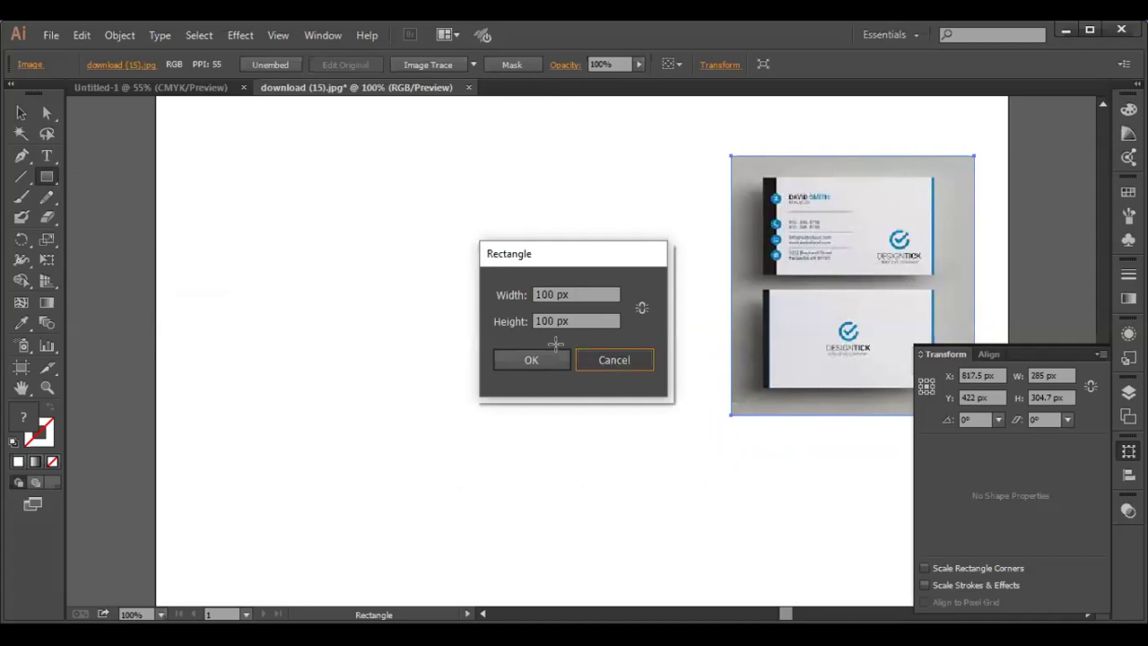
key("Escape")
key("v")
left_click(513, 356)
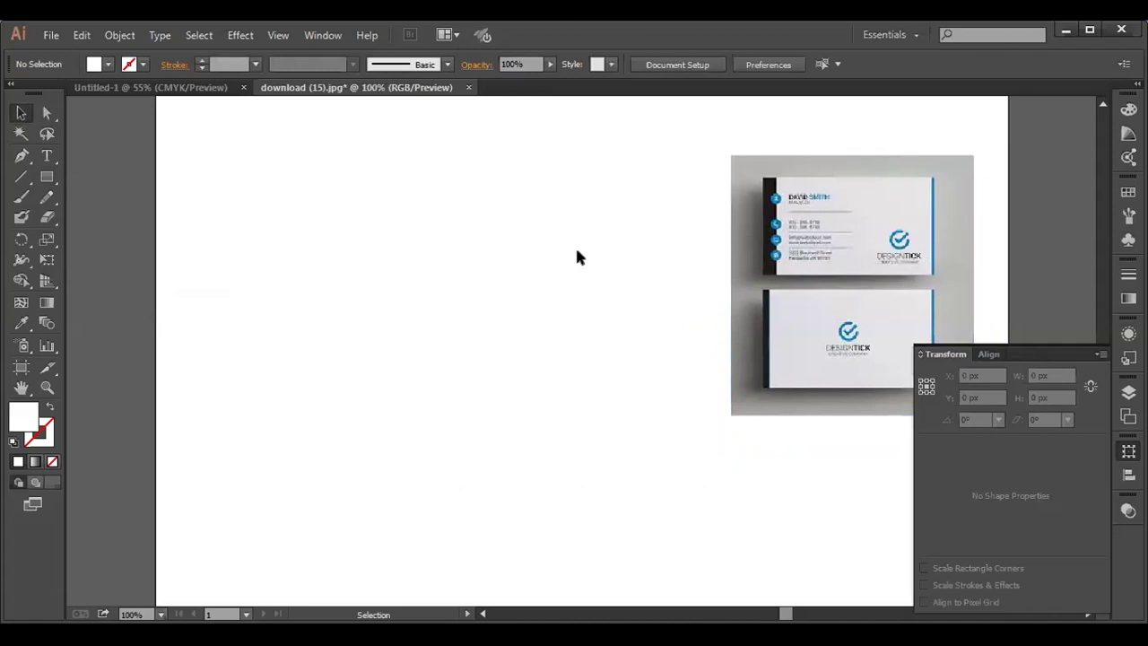
- Switch document units to inches and set a linked 0.25 in bleed
left_click(679, 66)
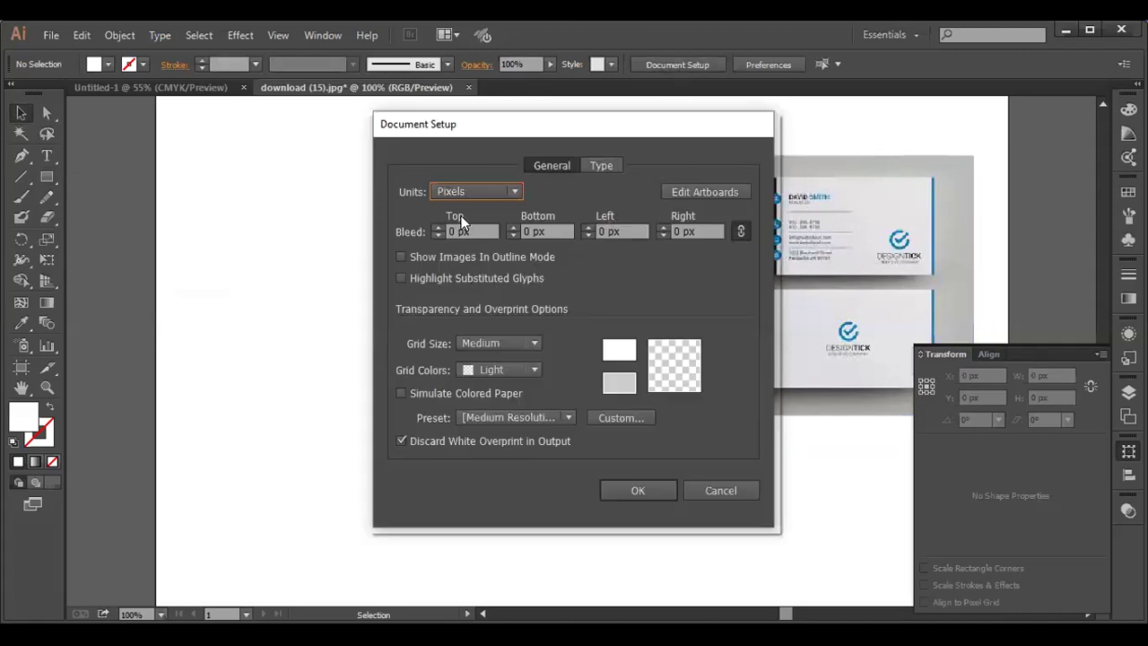
left_click(514, 190)
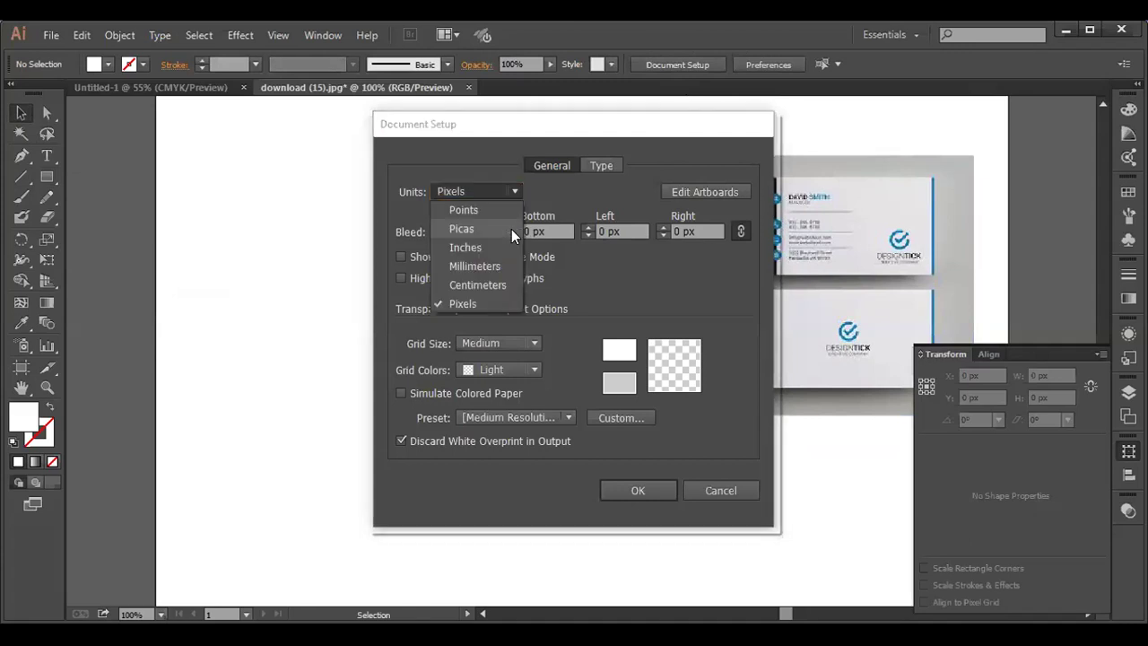
left_click(507, 248)
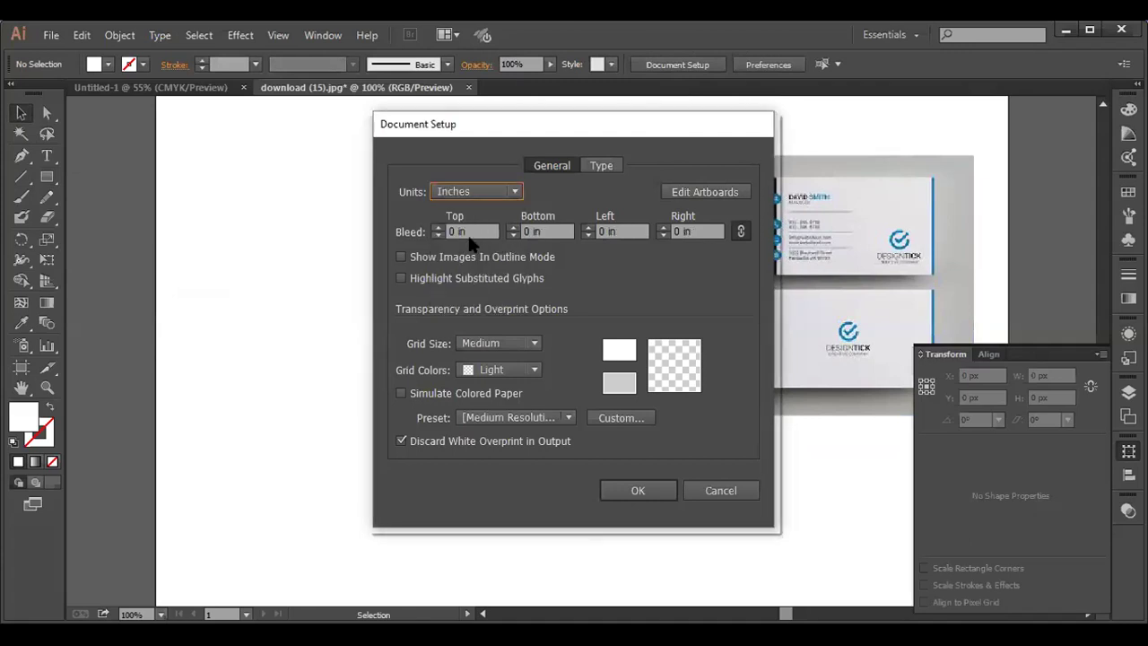
left_click(456, 231)
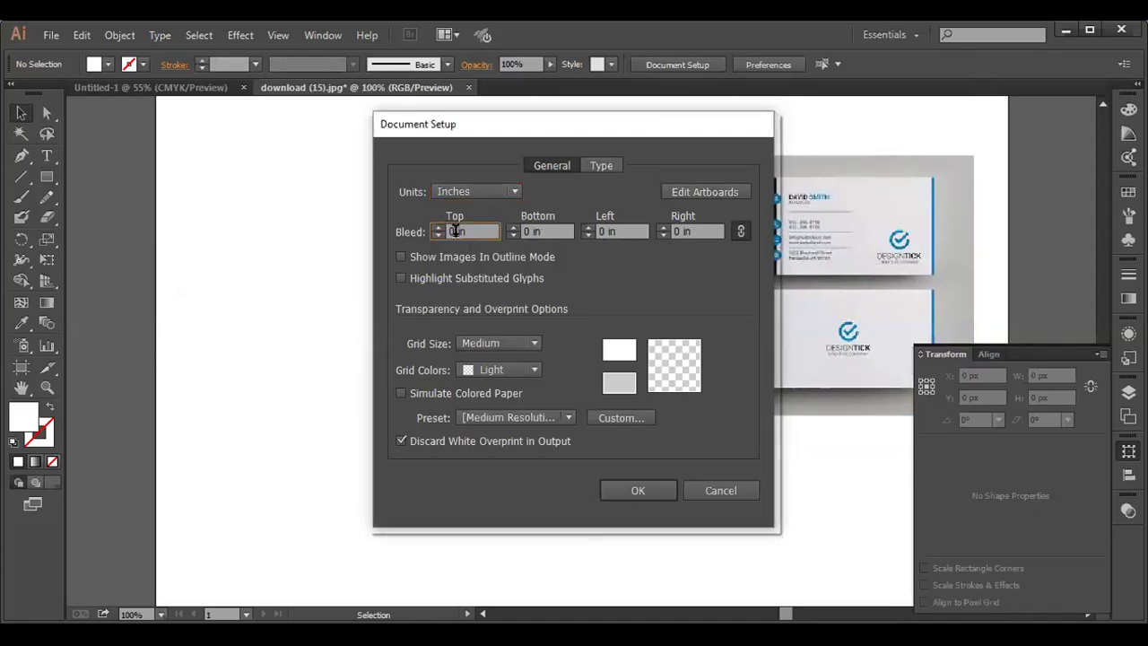
key("BackSpace")
type(".25in")
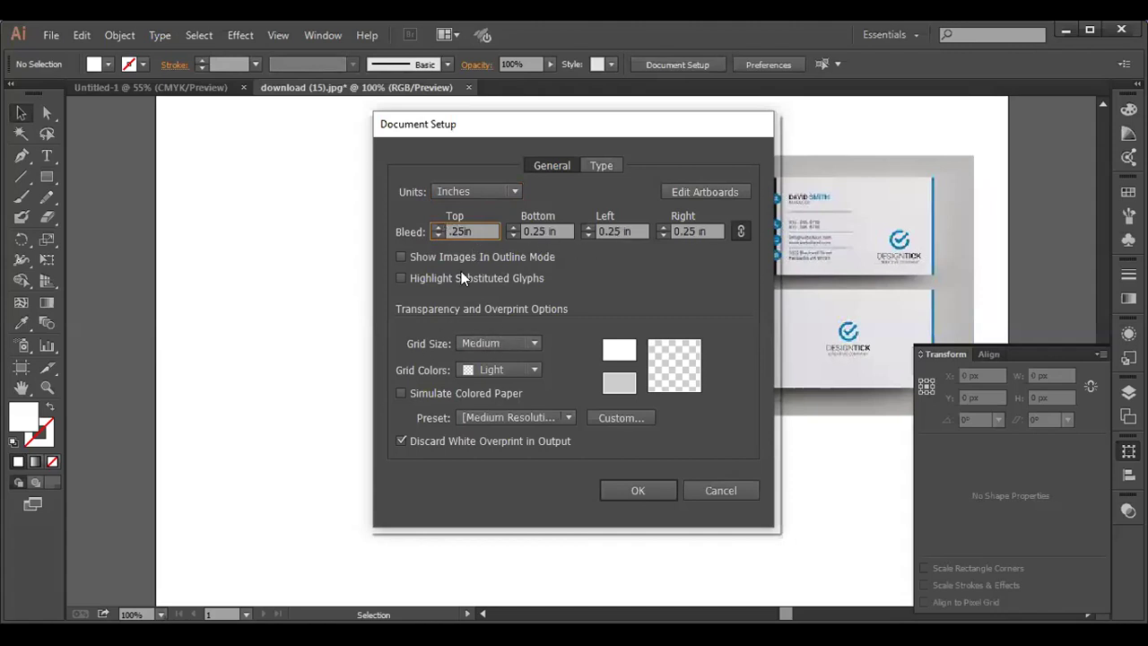
left_click(634, 488)
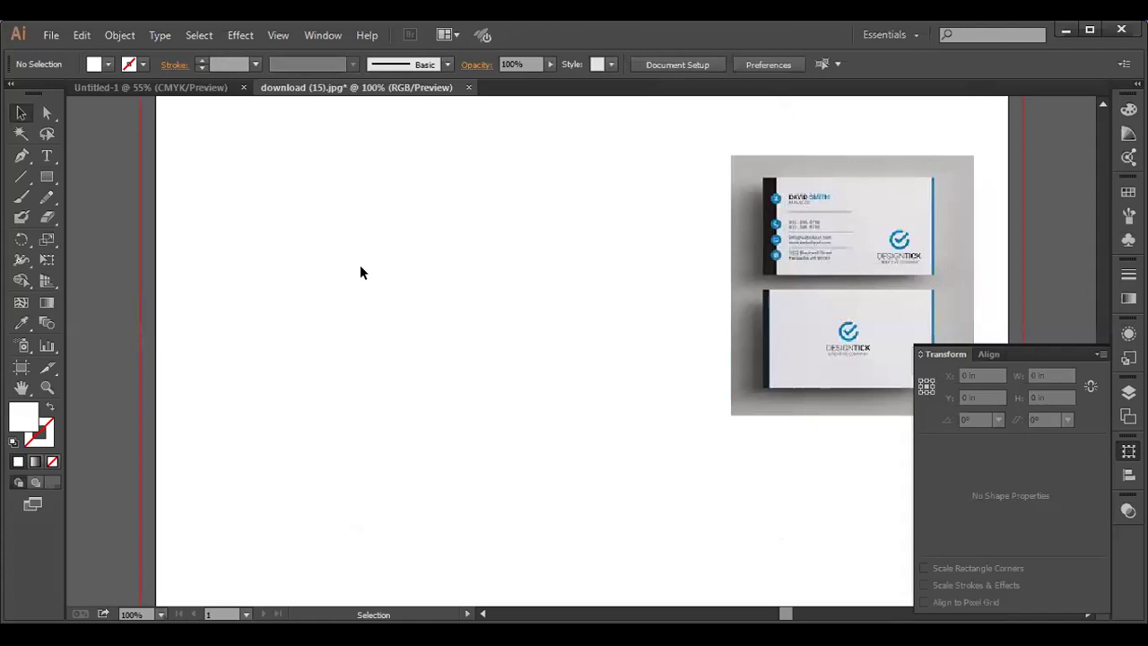
- Draw a 3.5 × 2 in rectangle and zoom the view to 150%
left_click(46, 177)
left_click(277, 224)
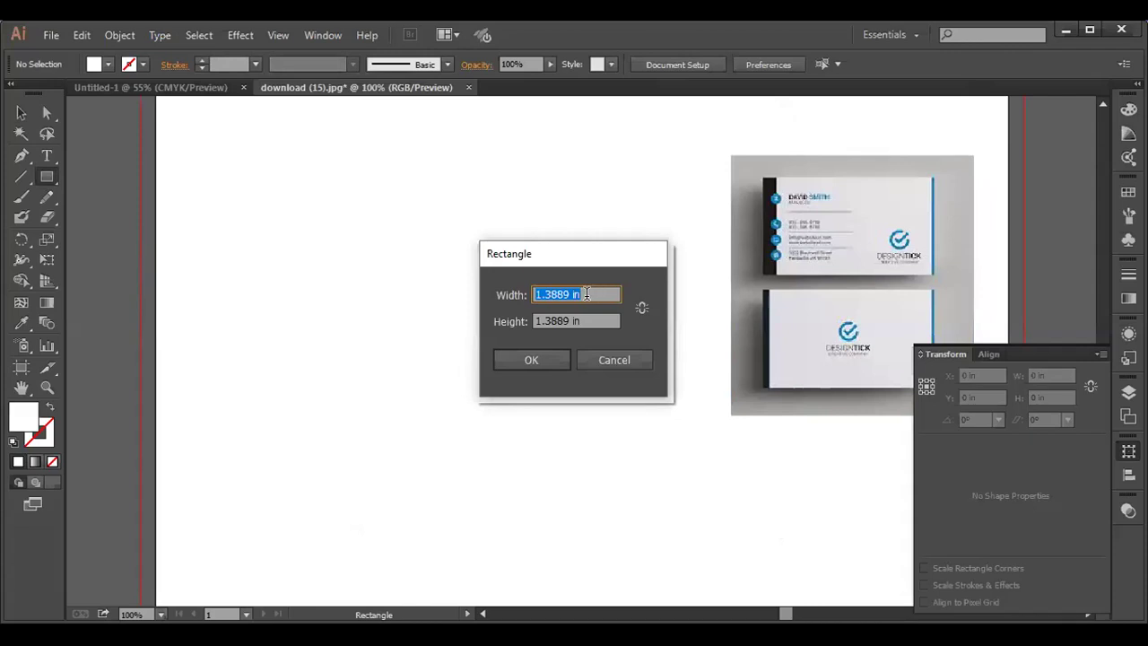
key("BackSpace")
type("3")
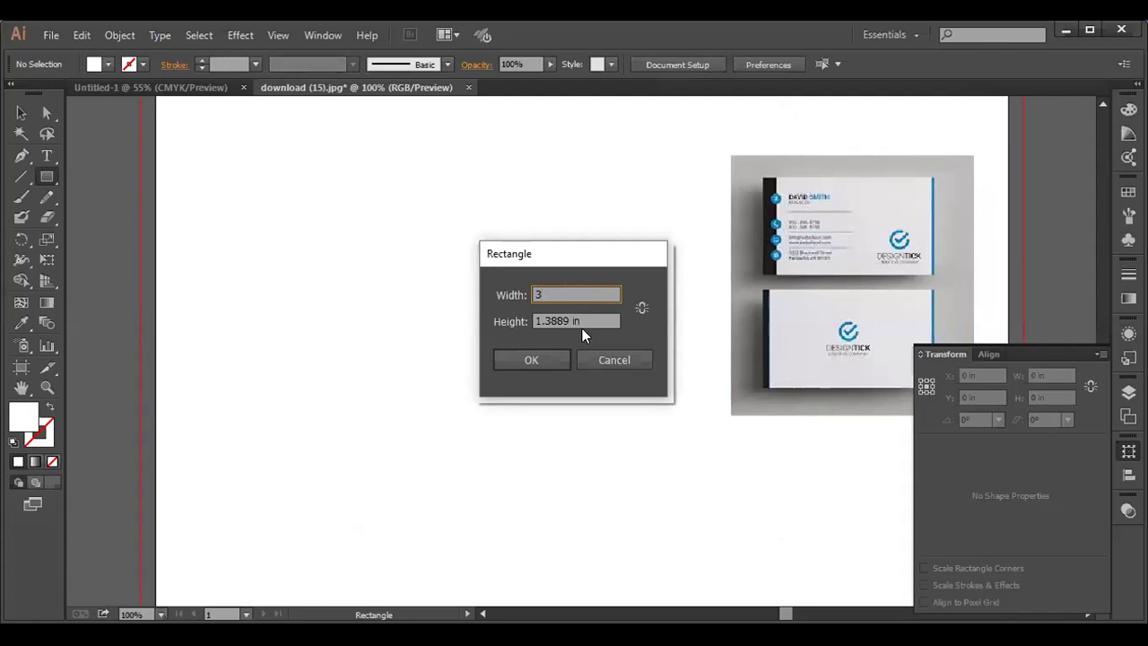
left_click(591, 320)
left_click(569, 293)
key("BackSpace")
key("BackSpace")
key("BackSpace")
key("BackSpace")
type("3.5")
left_click(593, 316)
key("BackSpace")
key("BackSpace")
key("BackSpace")
key("BackSpace")
key("BackSpace")
key("BackSpace")
key("BackSpace")
key("BackSpace")
type("2")
left_click(551, 357)
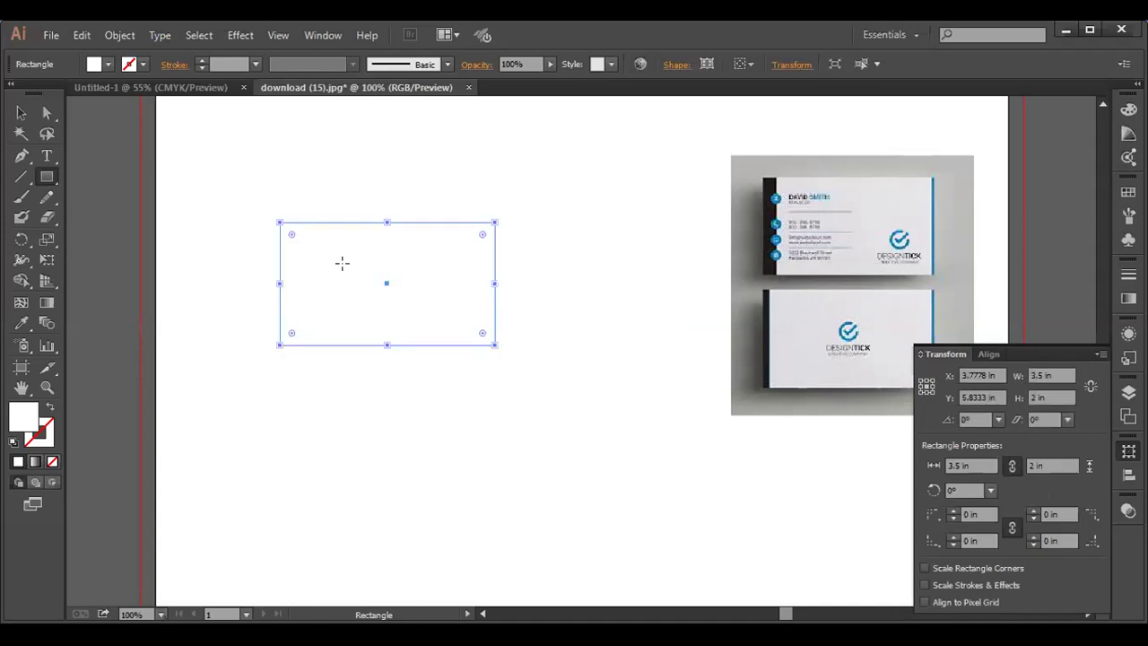
key("ctrl+equal")
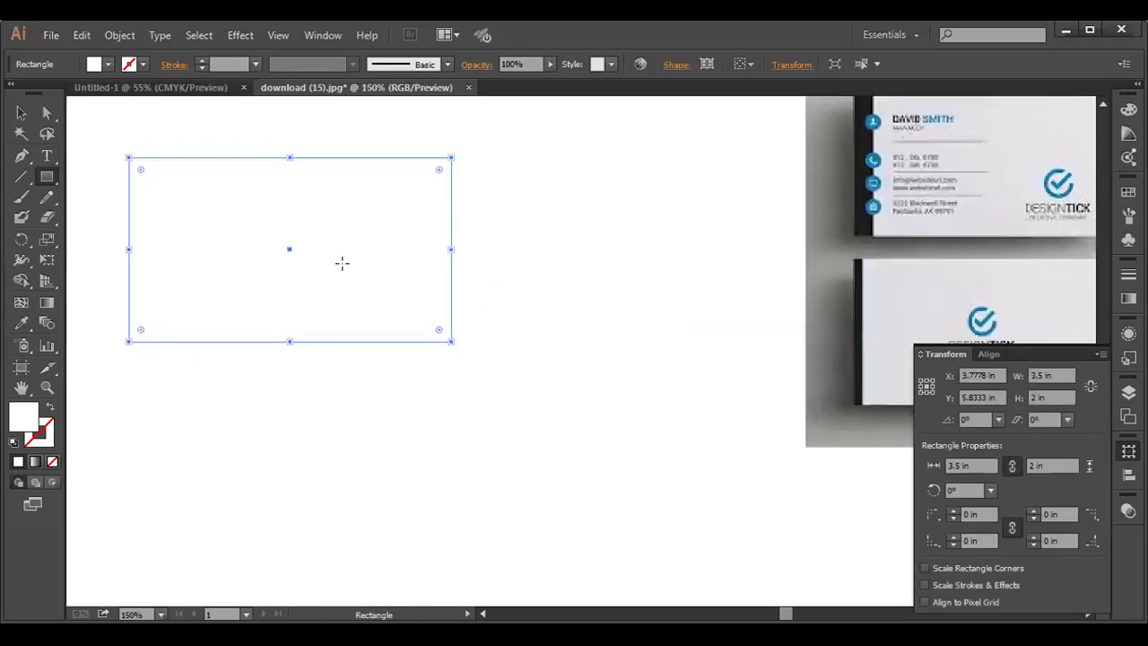
key("v")
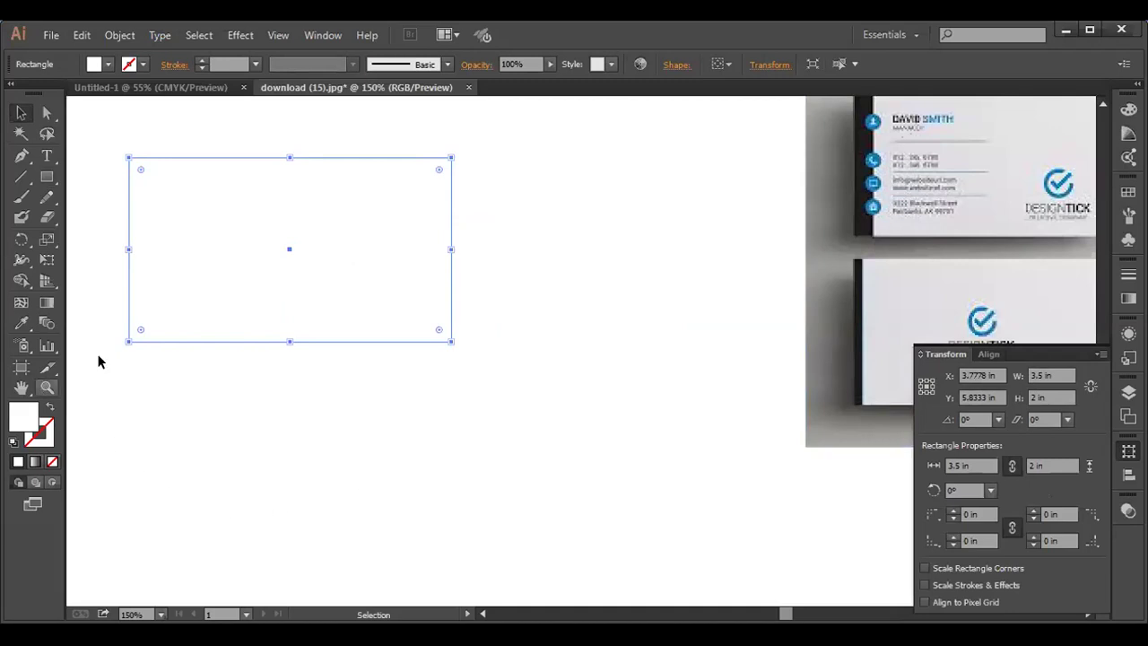
- Move the card rectangle right and down and fill it blue 1158BF
left_click_drag(282, 238, 388, 260)
double_click(21, 418)
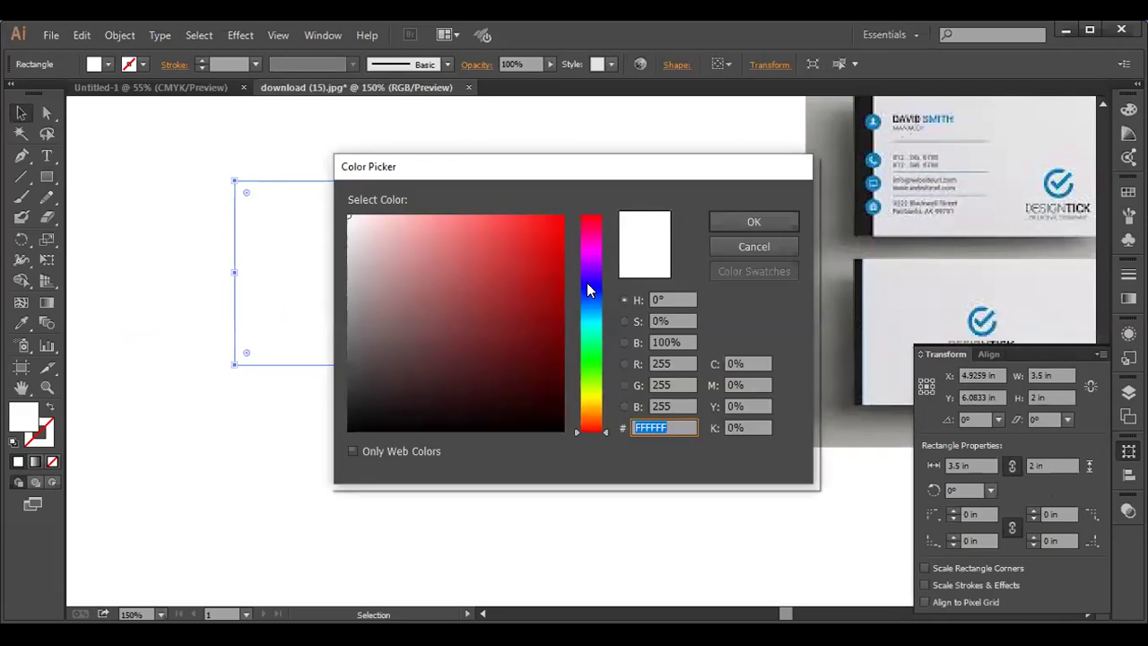
left_click(590, 287)
left_click(591, 301)
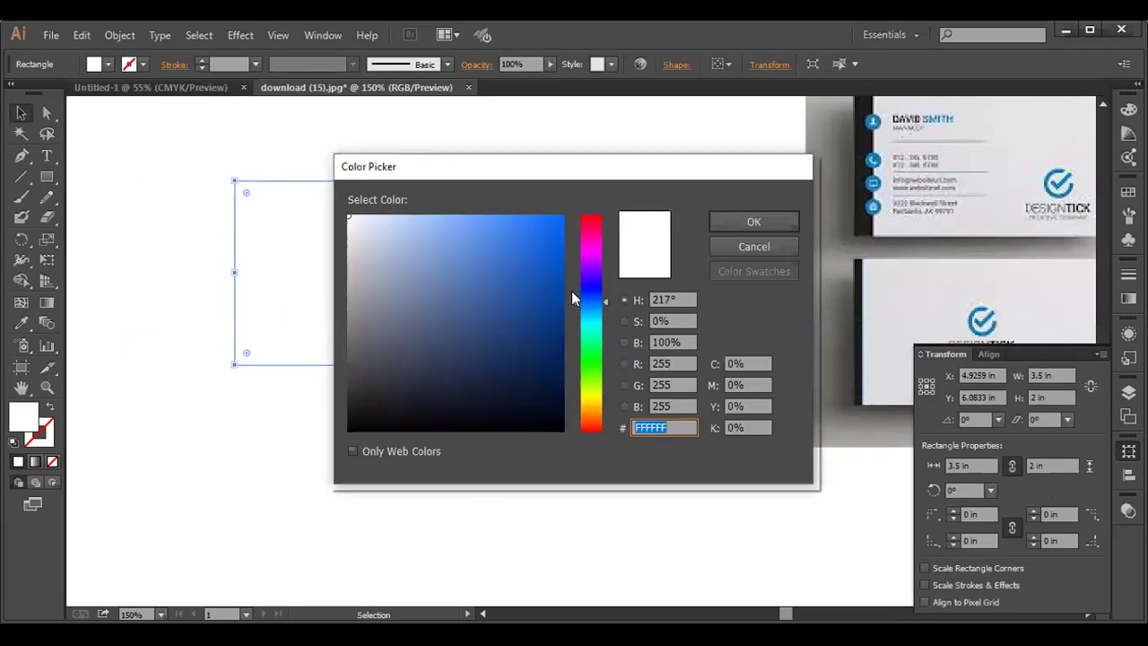
left_click(544, 269)
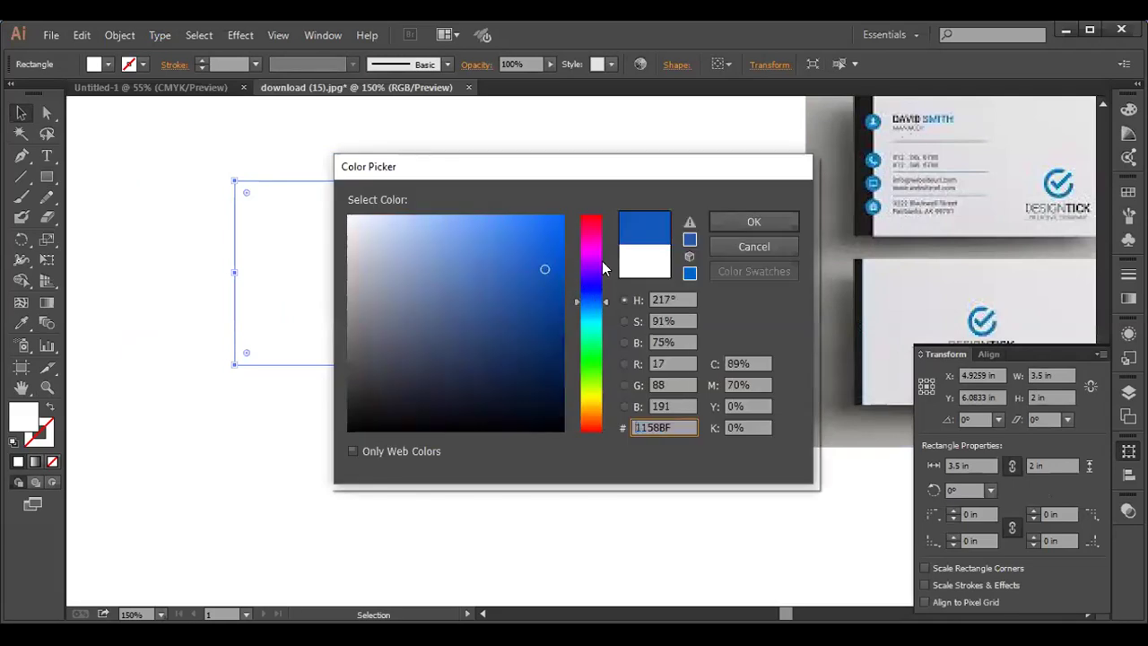
left_click(728, 221)
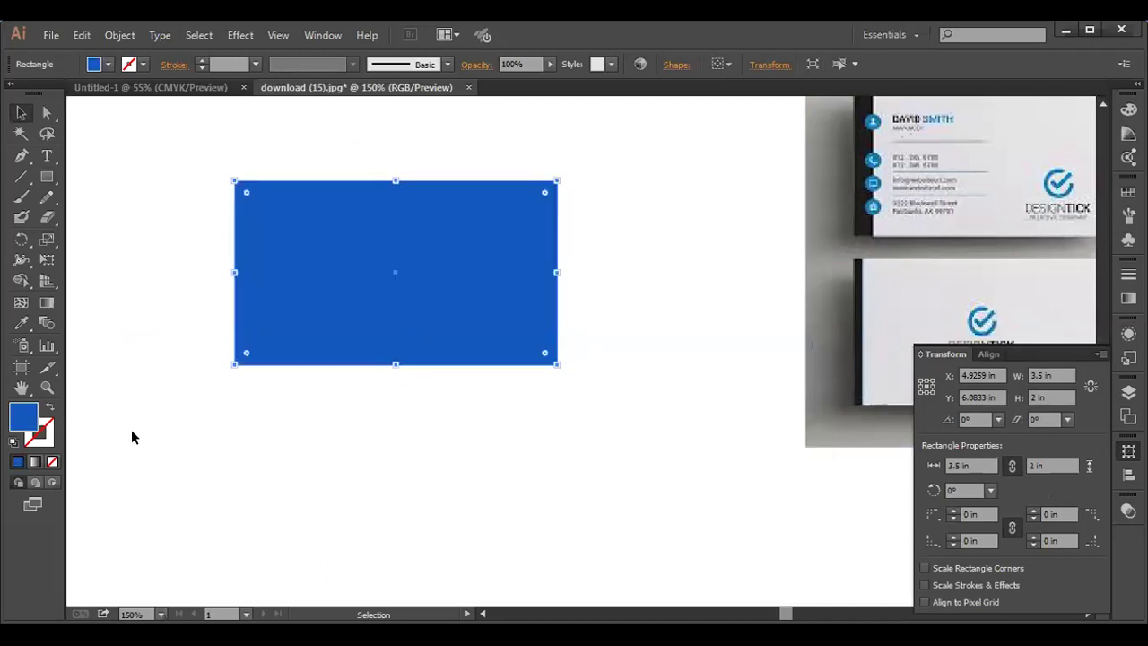
- Deselect, then reselect the blue rectangle with the Selection tool
left_click(106, 357)
left_click_drag(47, 177, 102, 173)
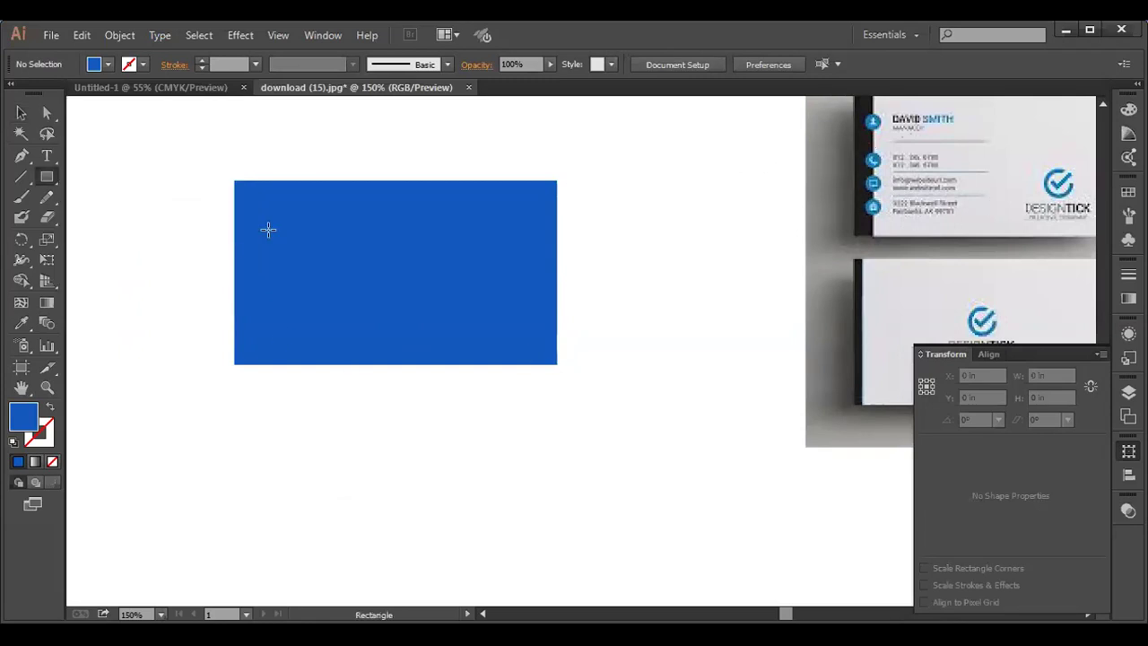
left_click(22, 113)
left_click(303, 238)
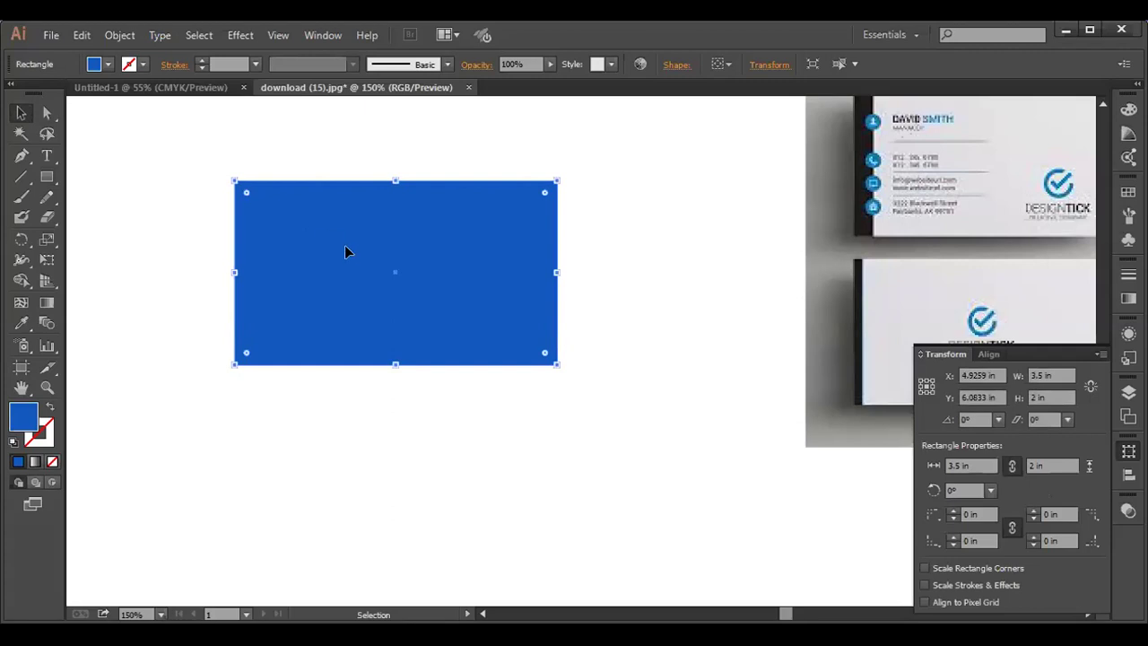
- Duplicate the card directly below and recolour the upper card light blue 6CA3E5
left_click_drag(346, 252, 345, 463)
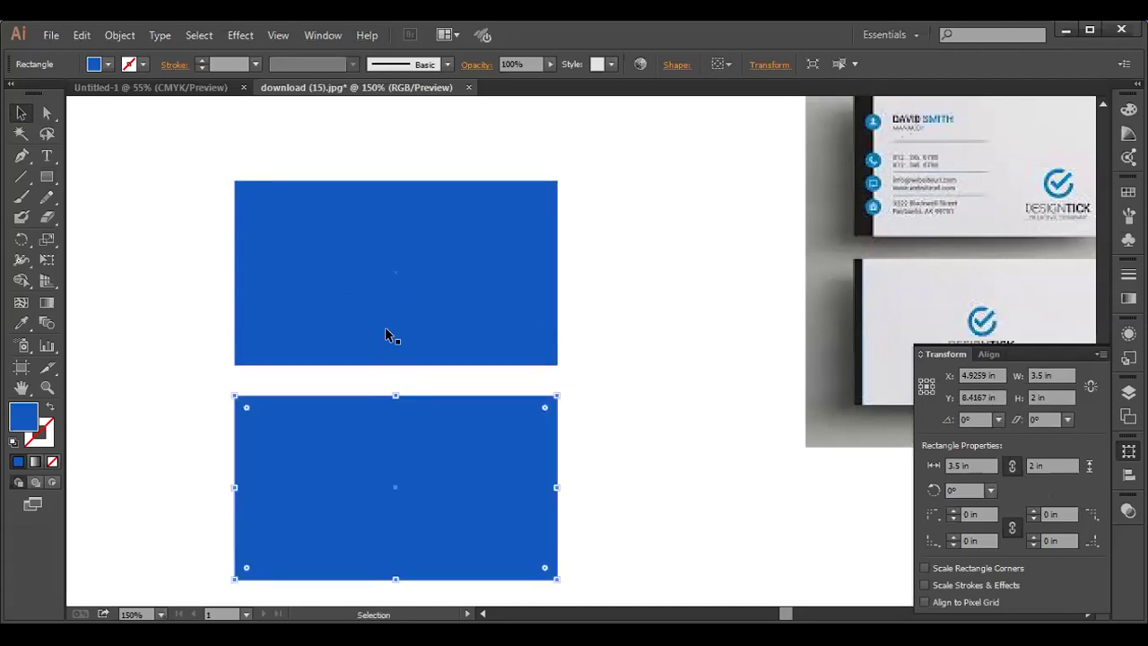
left_click(351, 312)
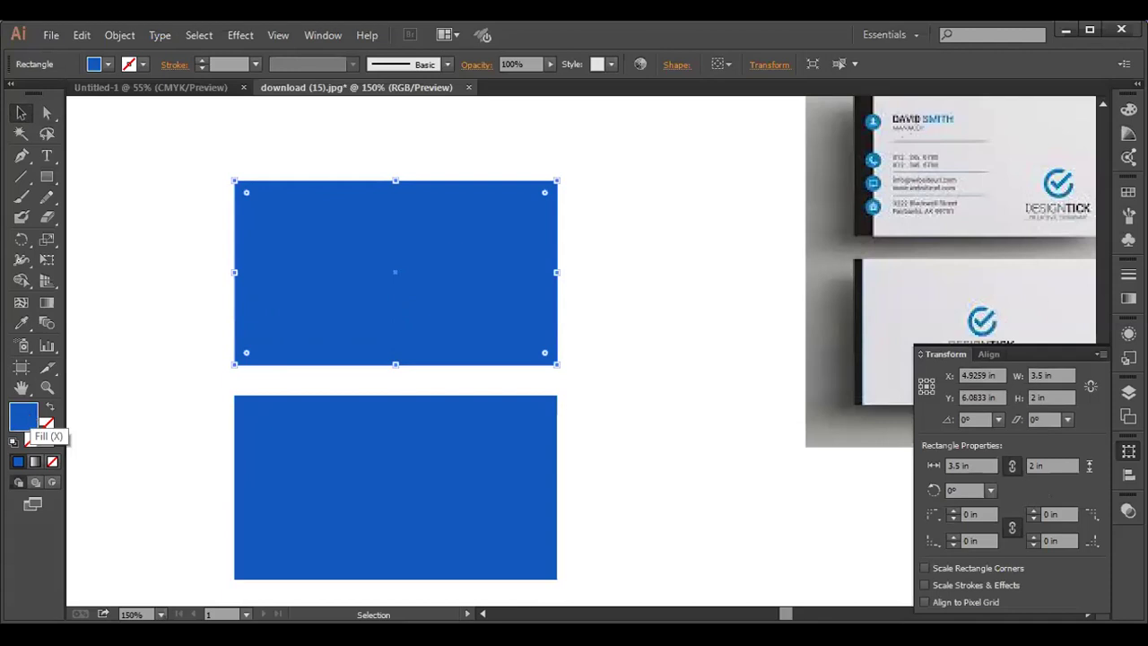
double_click(24, 415)
left_click(726, 221)
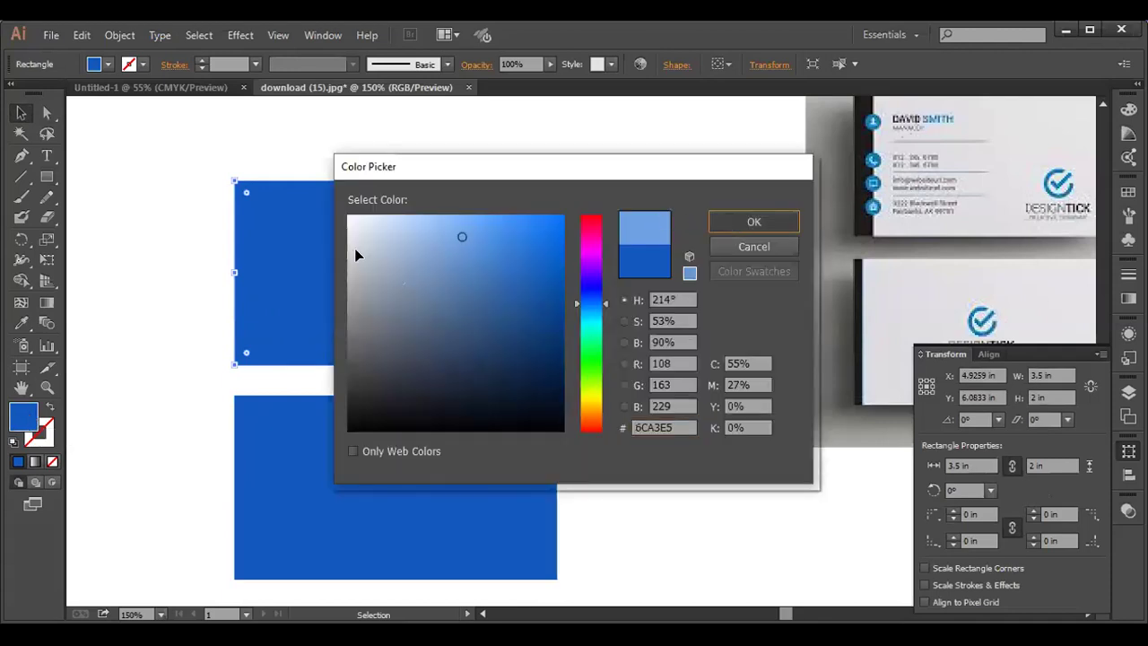
- Apply the upper card's light blue to the lower card with the Eyedropper
left_click(346, 449)
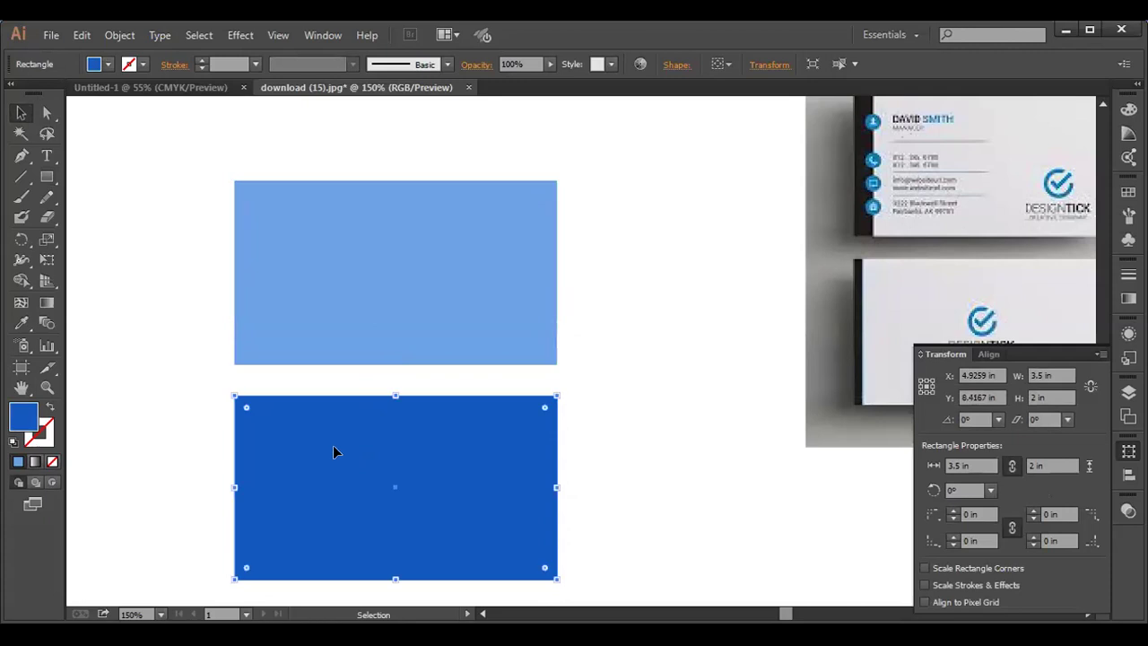
left_click(22, 323)
left_click(22, 323)
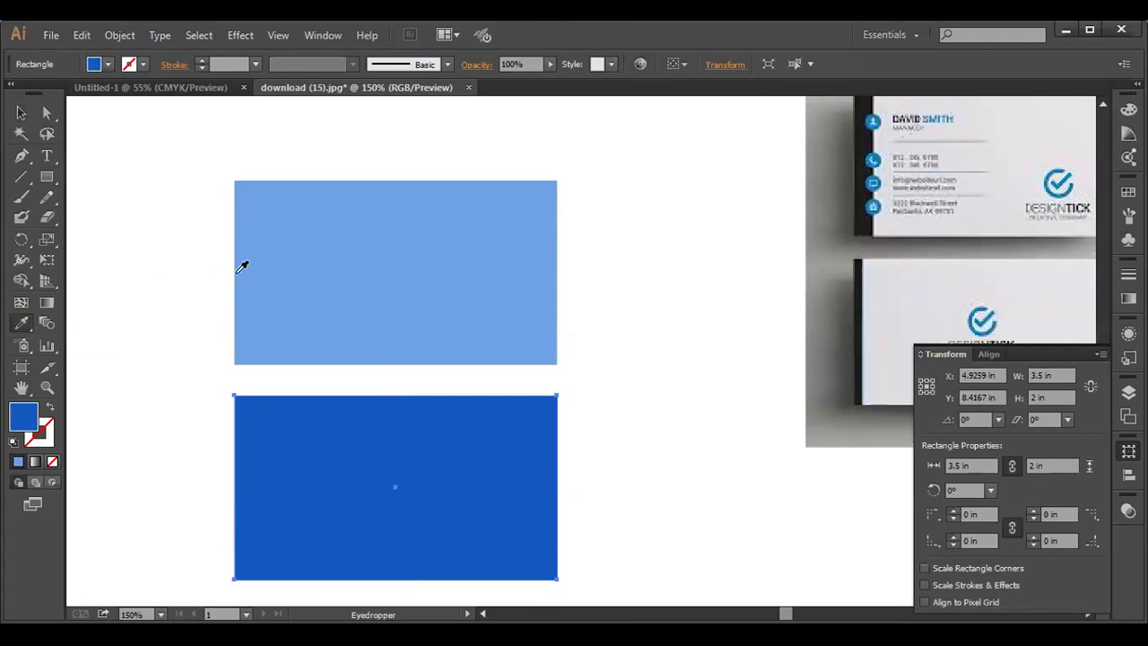
left_click(314, 254)
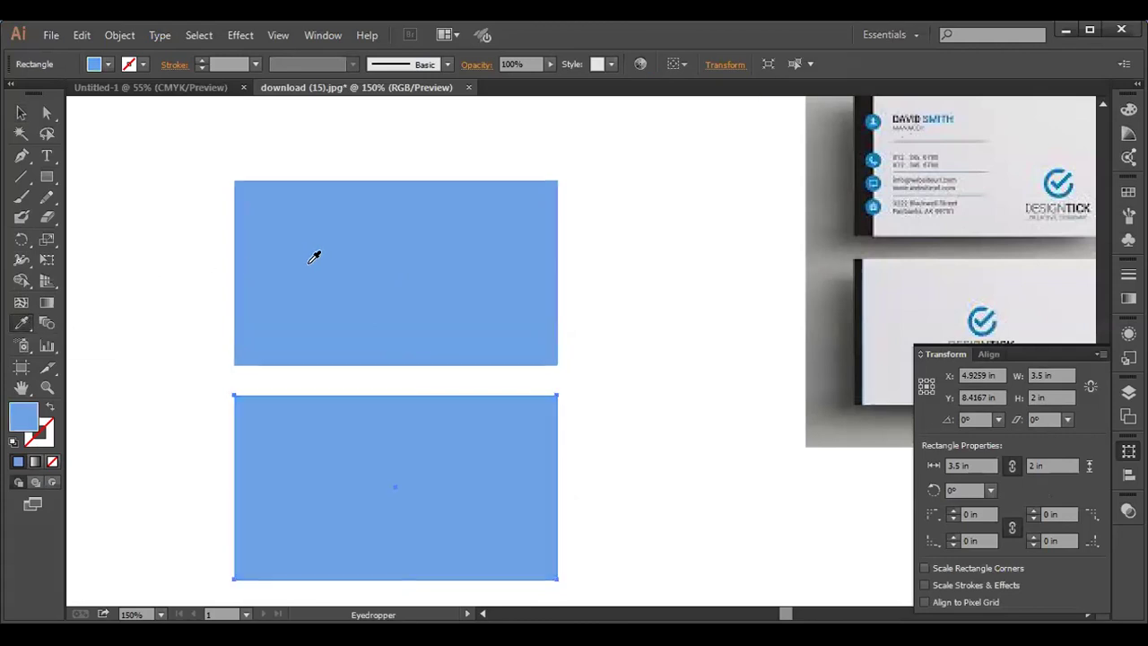
- Draw a 0.352 × 2 in strip down the upper card's left edge
left_click(21, 113)
left_click(130, 281)
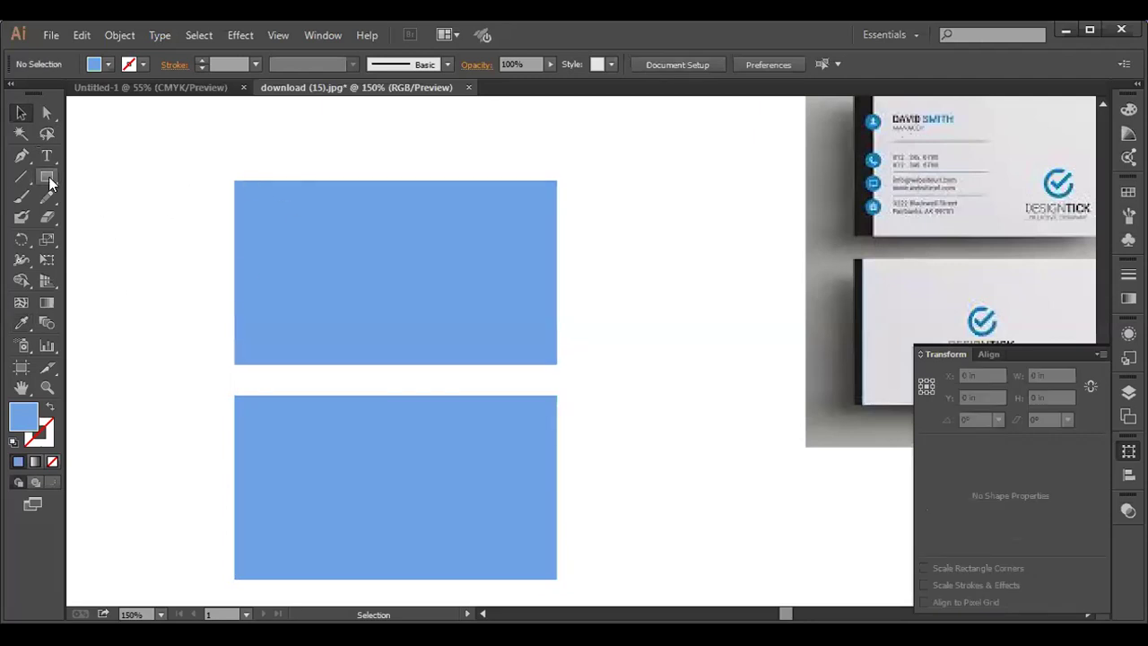
left_click_drag(50, 183, 85, 177)
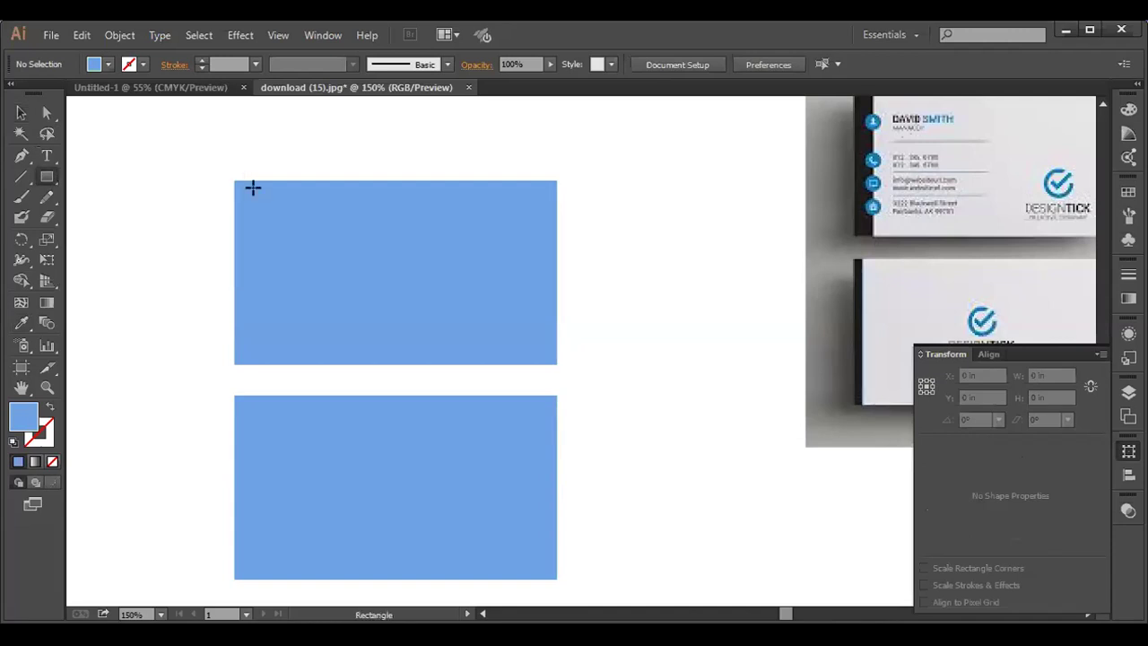
mouse_move(234, 182)
left_mouse_down()
mouse_move(266, 237)
mouse_move(267, 364)
left_mouse_up()
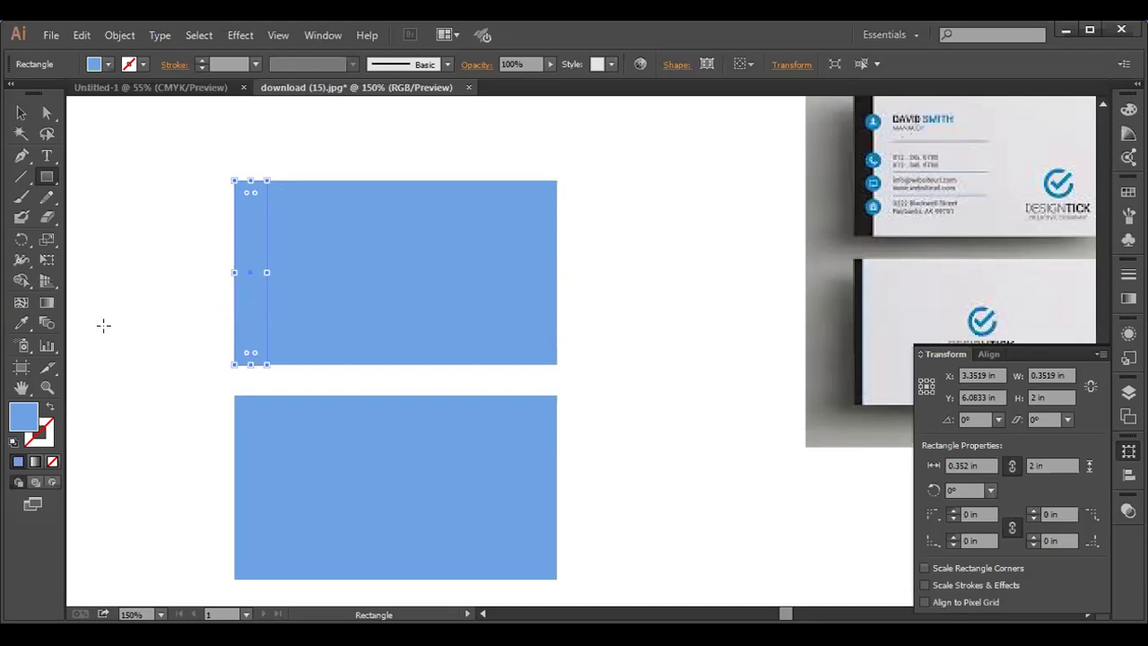
- Fill the left edge strip with near-black 121314
double_click(23, 419)
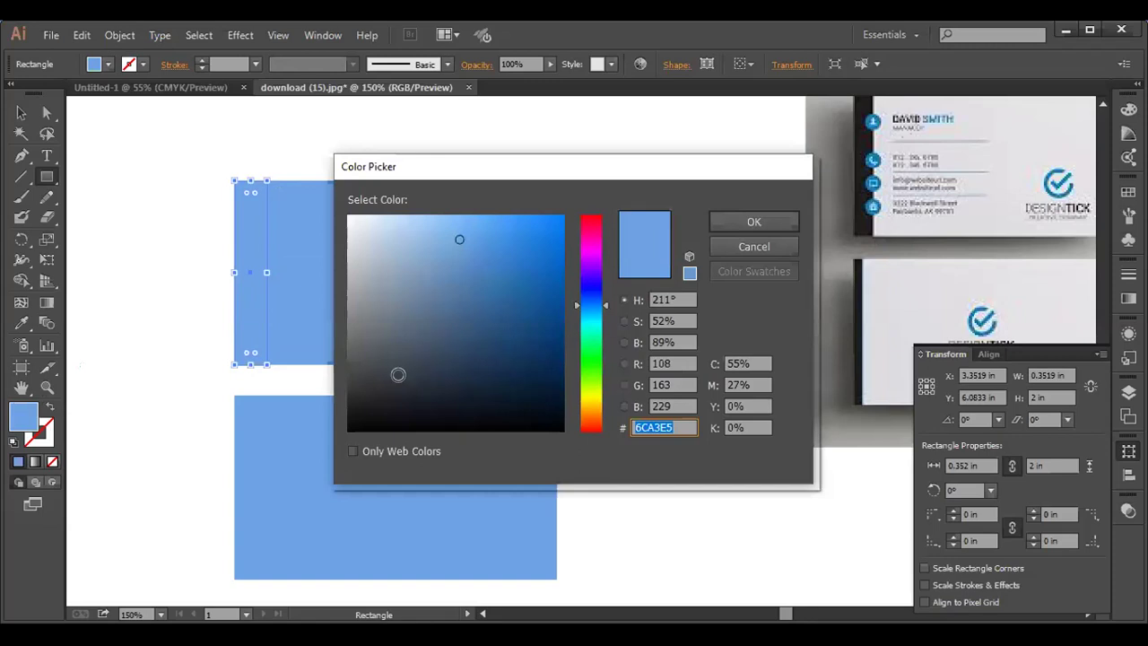
left_click(369, 413)
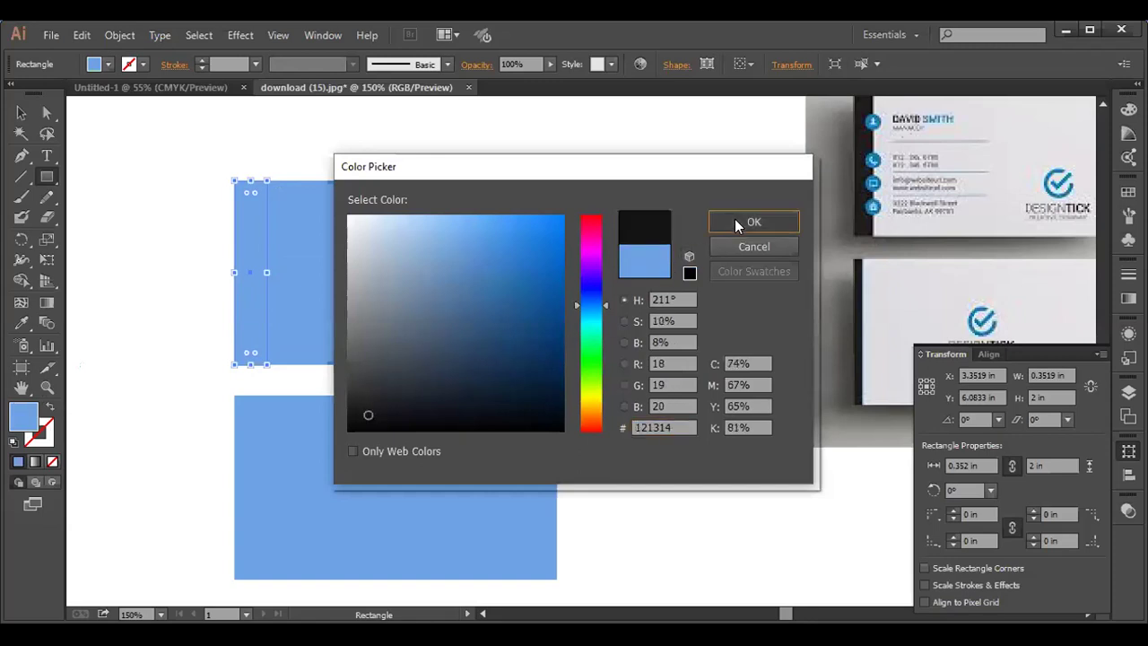
left_click(734, 218)
- Move the reference business-card photo up and left beside the cards
left_click(22, 113)
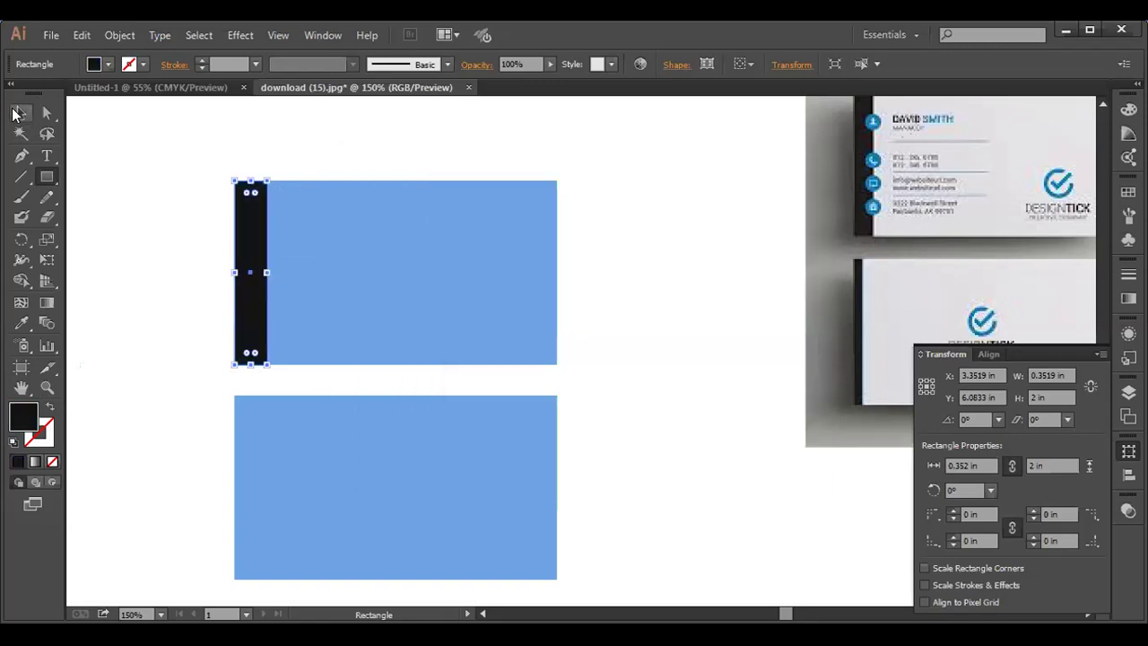
left_click(82, 204)
left_click_drag(875, 207, 694, 287)
left_click_drag(759, 268, 743, 226)
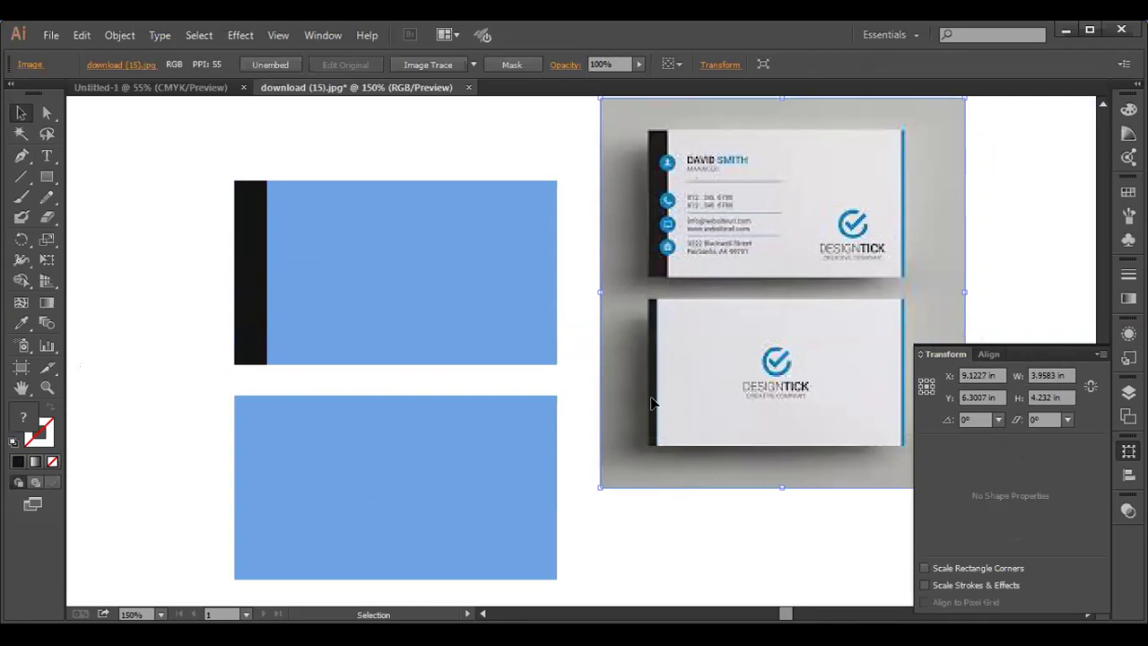
- Alt-drag copies of the black strip so both cards get a left-edge strip about 0.34 in wide
left_click(257, 279)
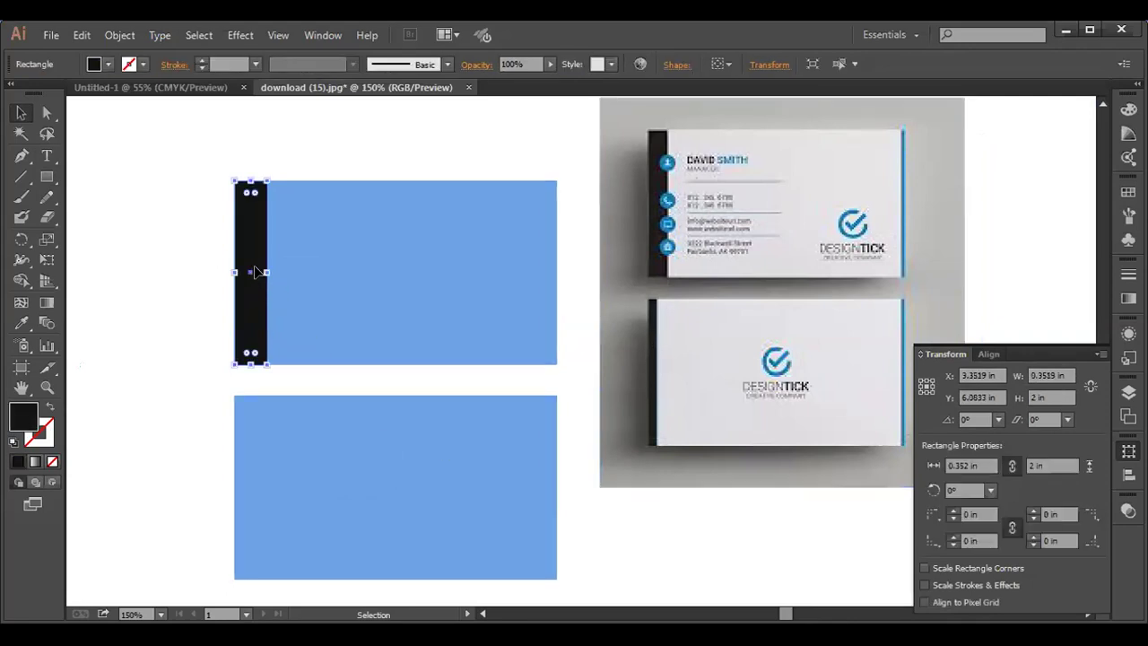
left_click_drag(257, 272, 250, 487)
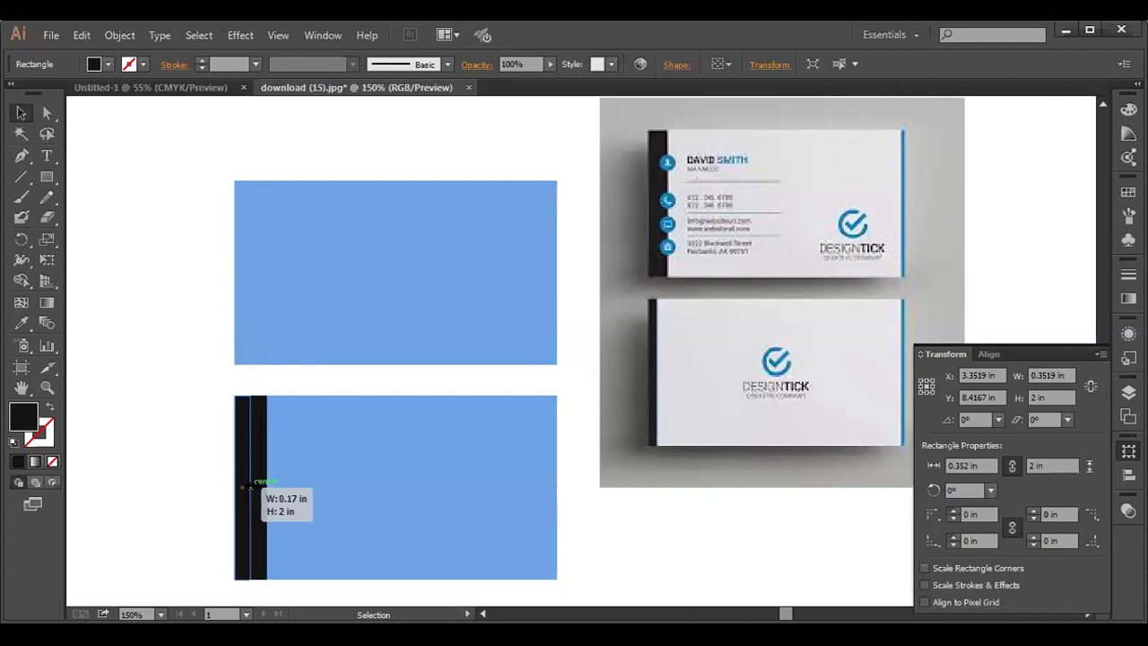
left_click_drag(250, 487, 266, 417)
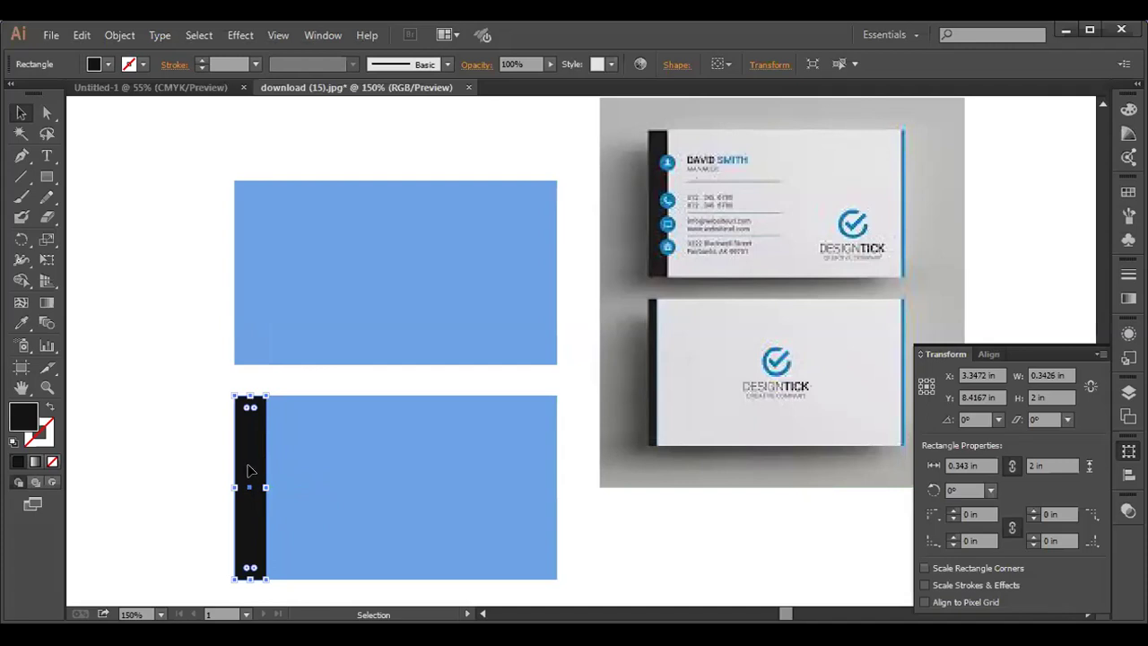
left_click_drag(250, 470, 256, 482)
left_click_drag(250, 461, 246, 246)
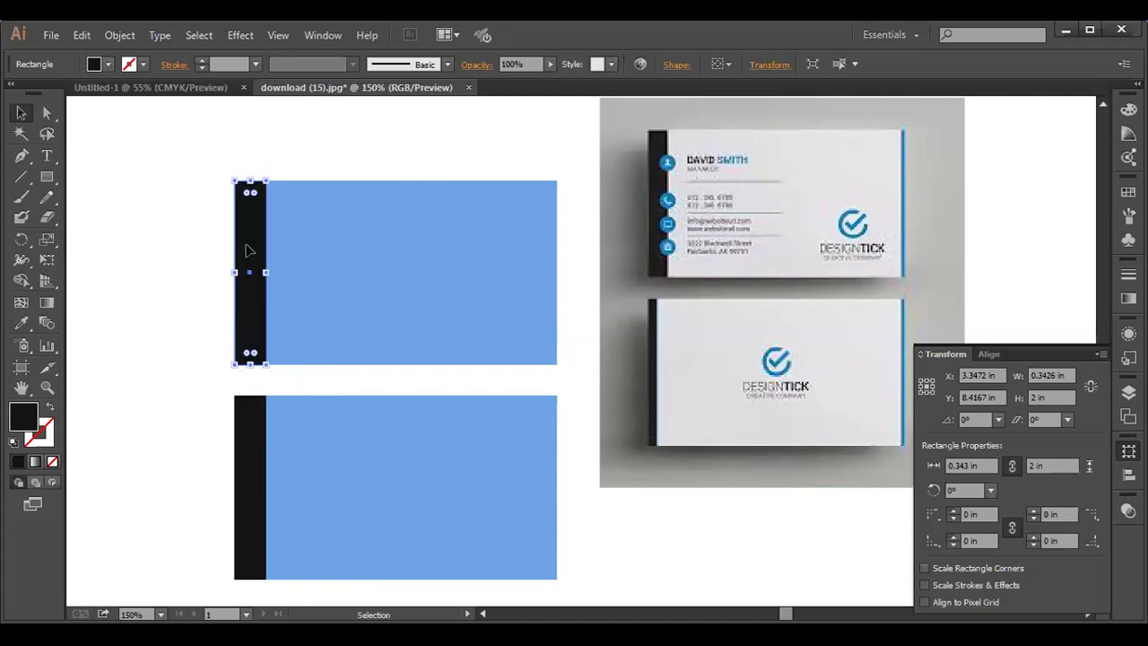
- Narrow the lower card's left strip to 0.181 × 2 in
left_click(170, 260)
left_click(261, 450)
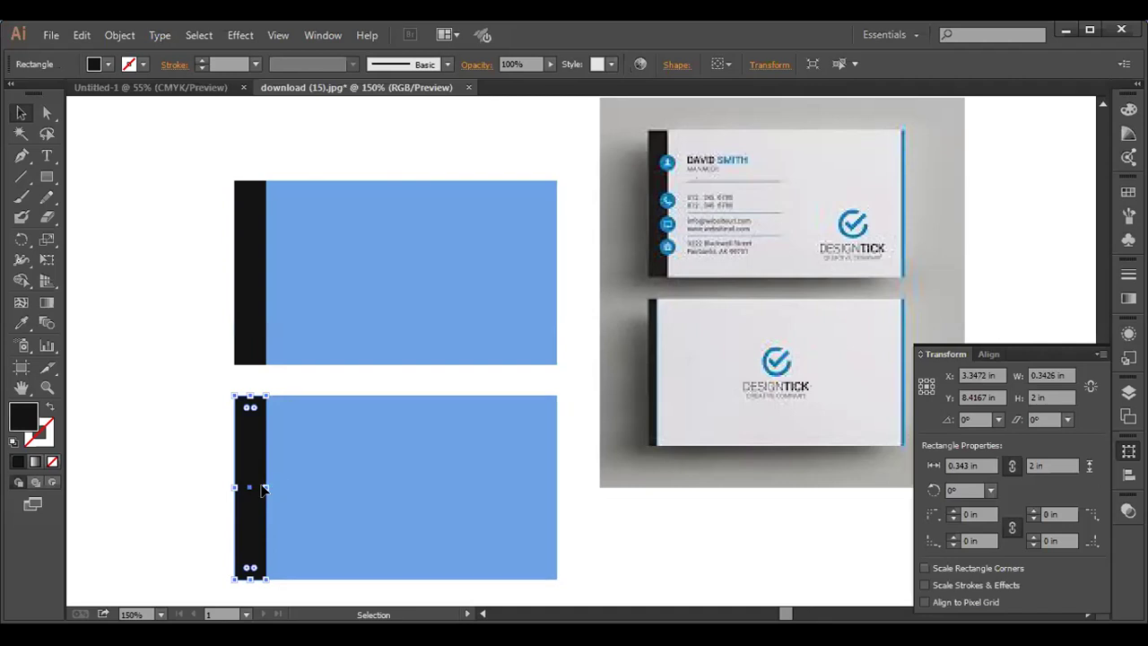
left_click_drag(267, 485, 250, 484)
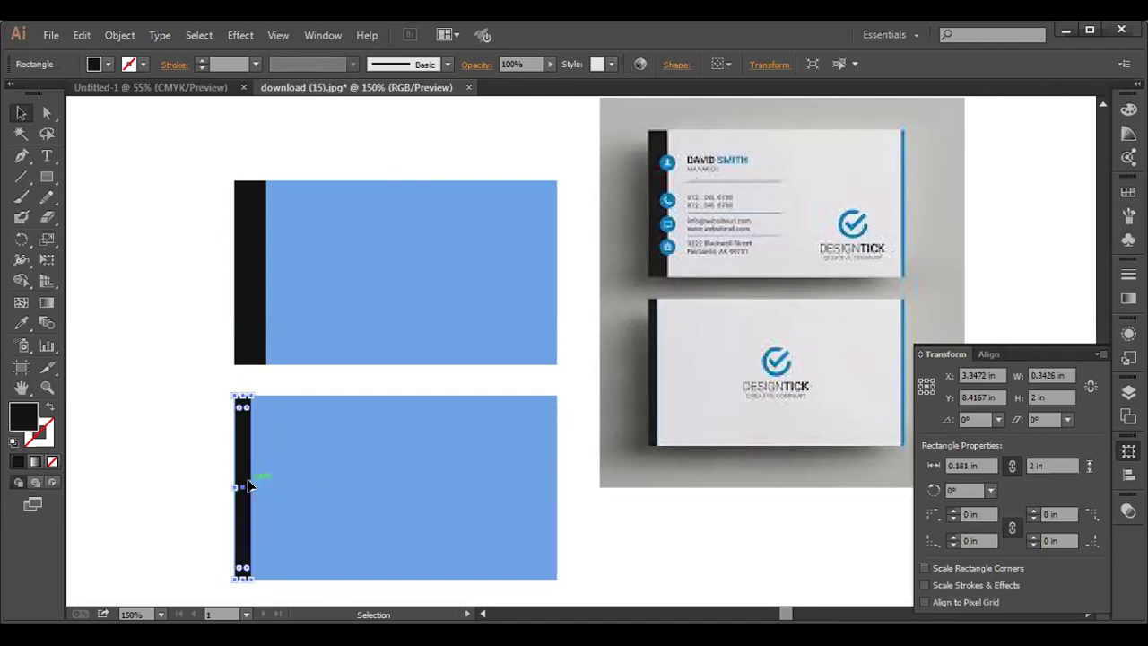
left_click(126, 366)
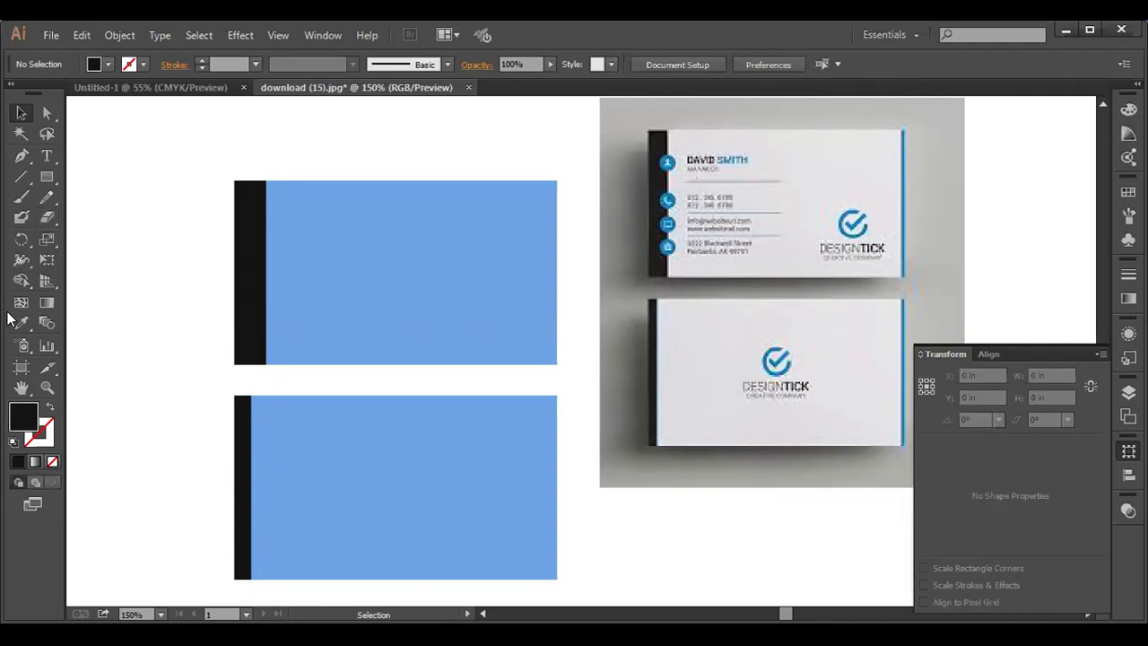
- Narrow the upper card's strip to about 0.231 in and the lower card's to 0.095 in
left_click(48, 178)
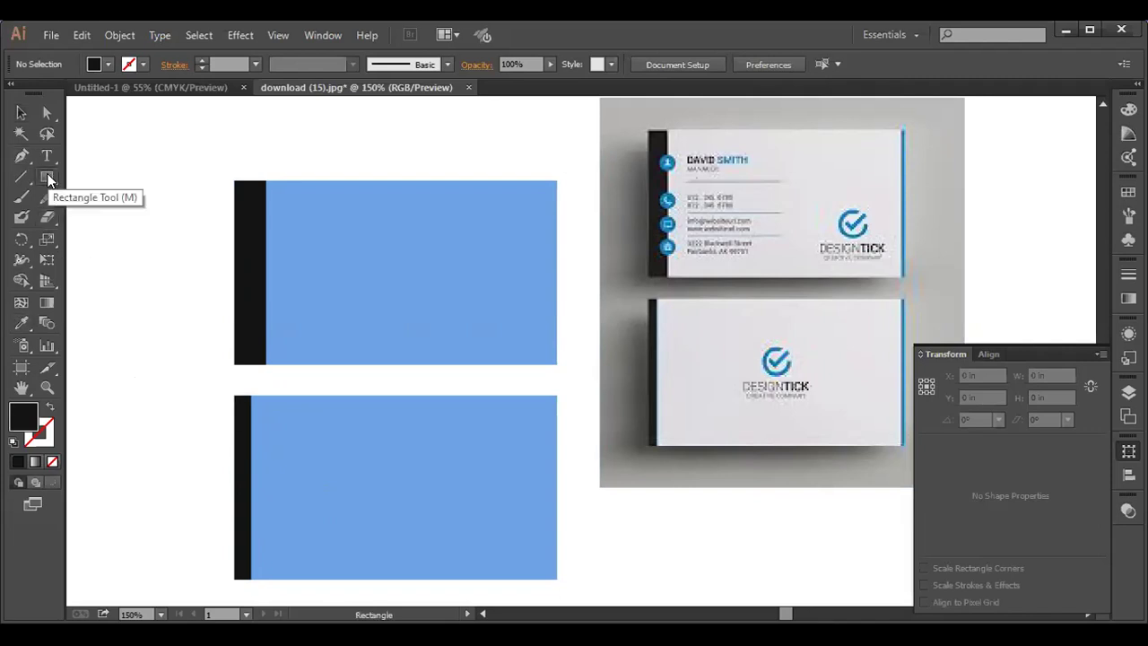
left_click(20, 112)
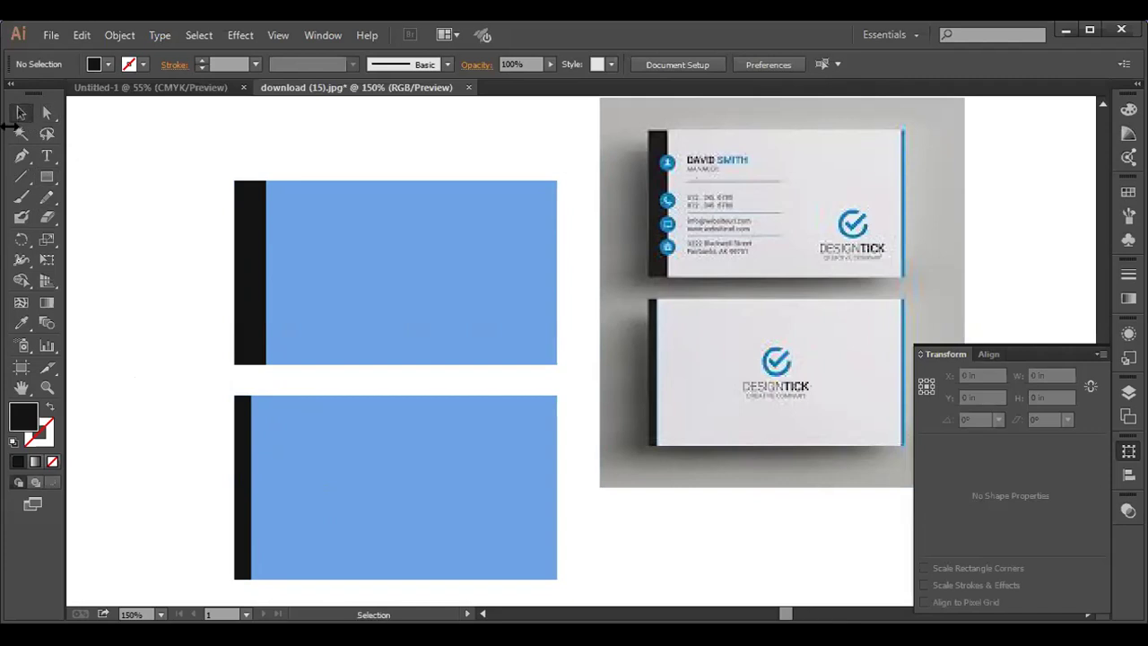
left_click(252, 272)
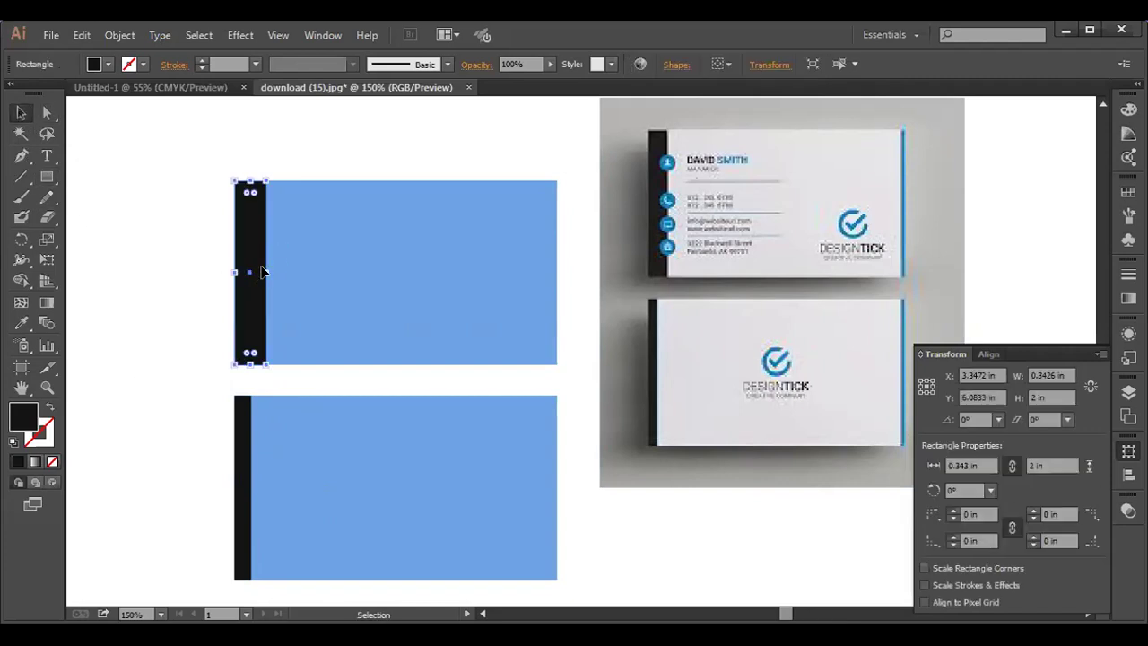
left_click_drag(266, 272, 256, 270)
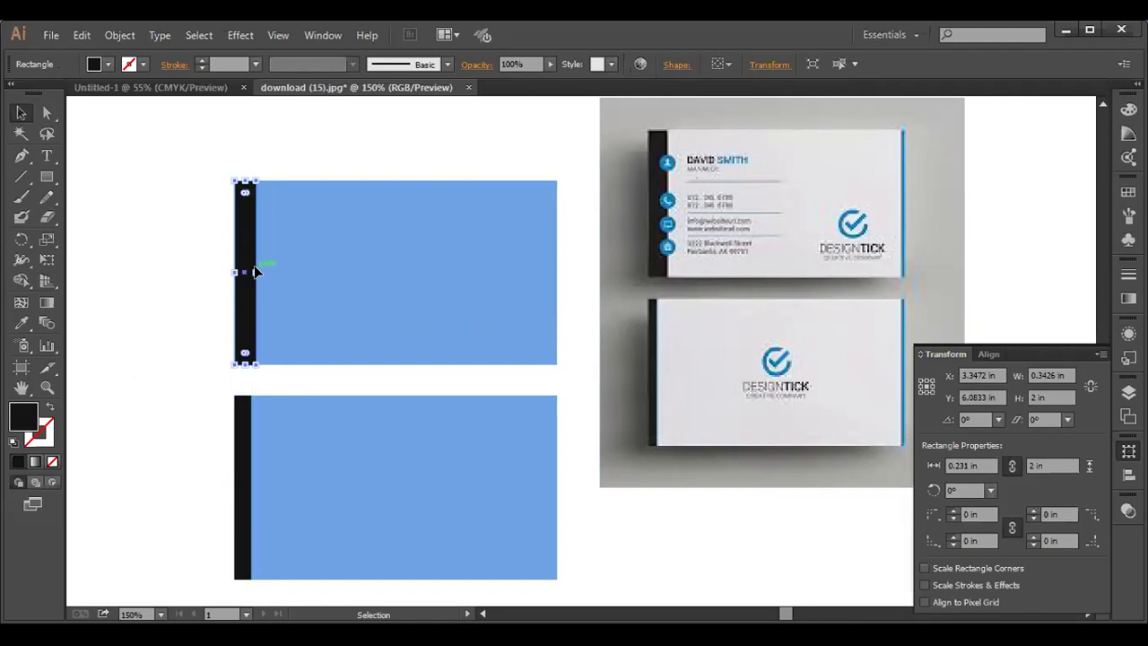
left_click(240, 474)
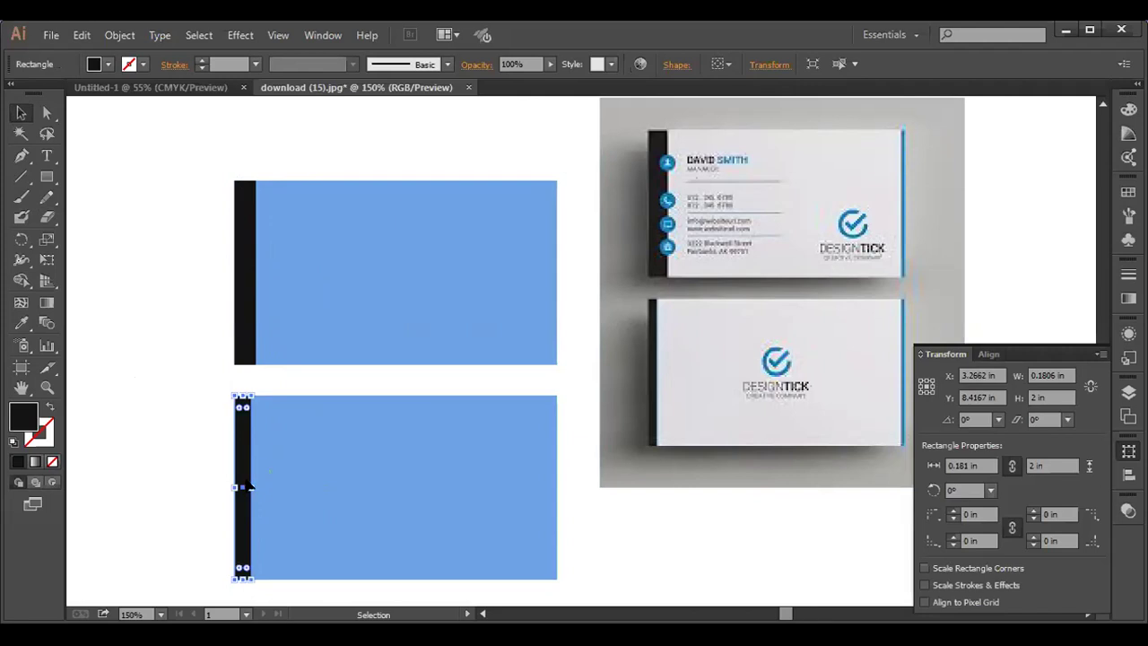
left_click_drag(255, 486, 242, 485)
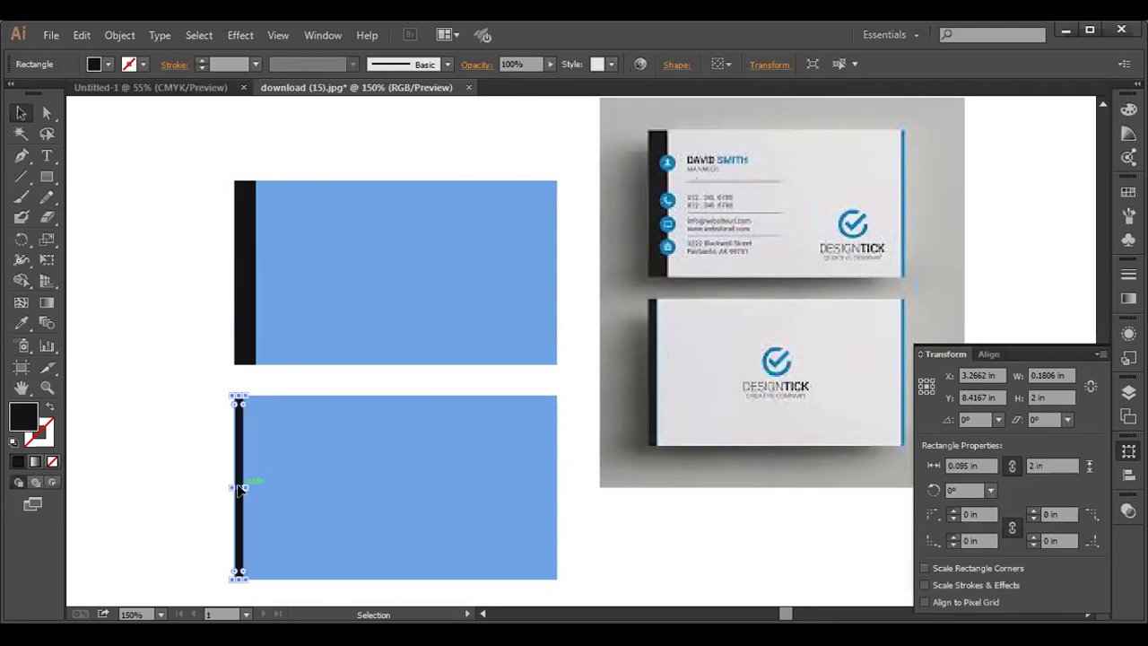
left_click(173, 450)
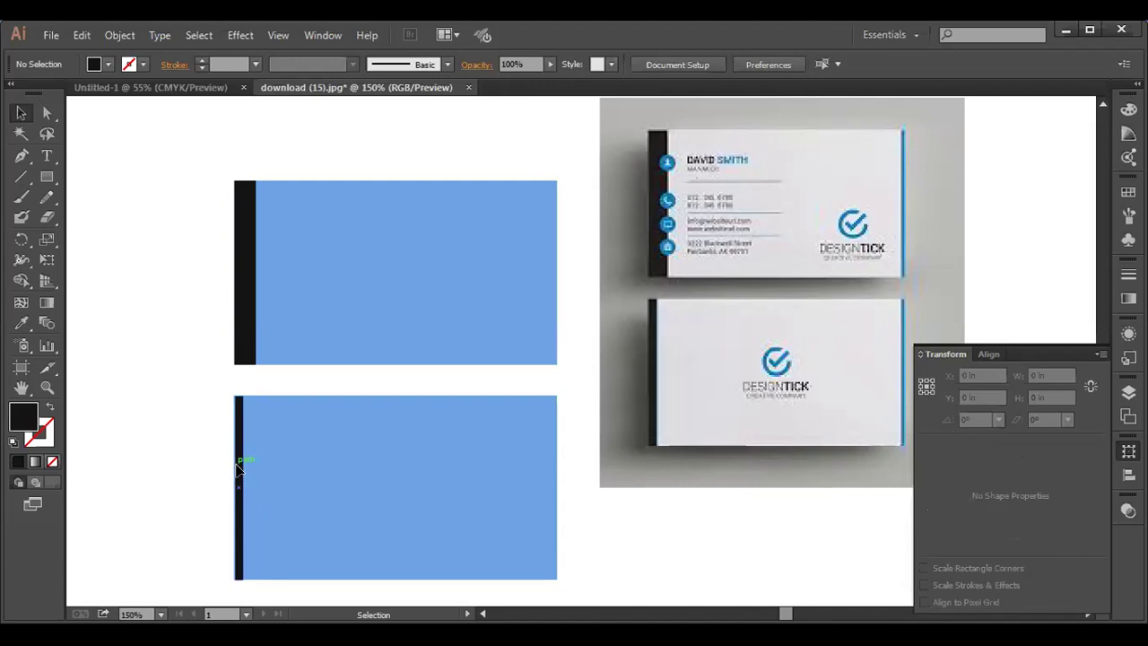
left_click(238, 468)
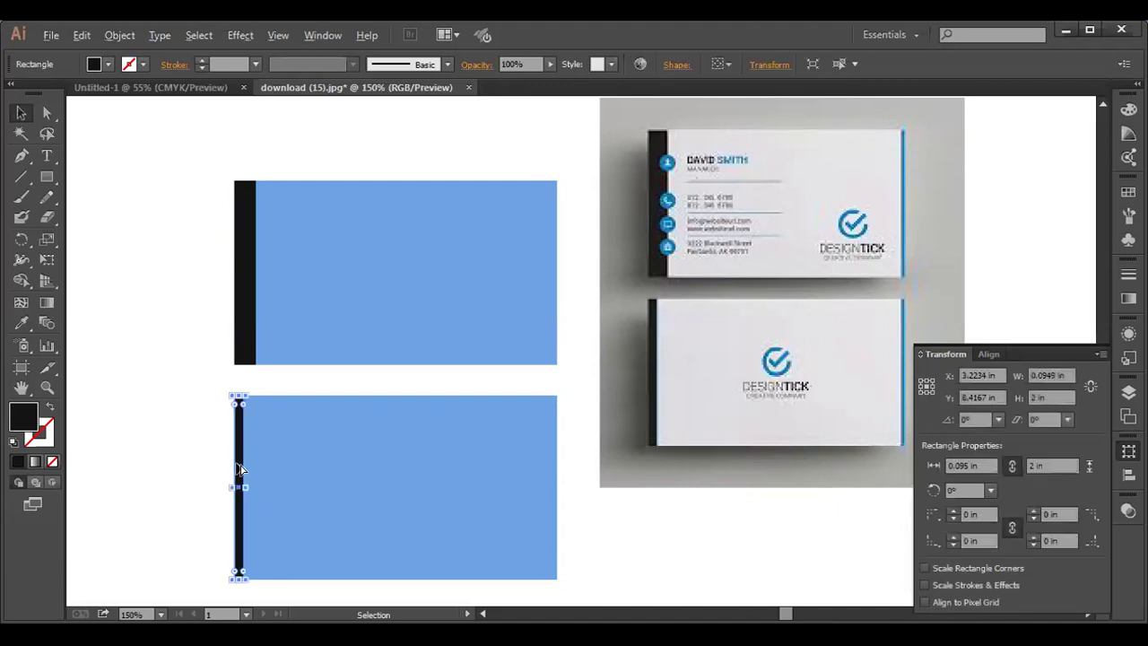
- Copy the 0.095 × 2 in black strip onto the right edges of the lower and upper cards
left_click_drag(238, 465, 549, 461)
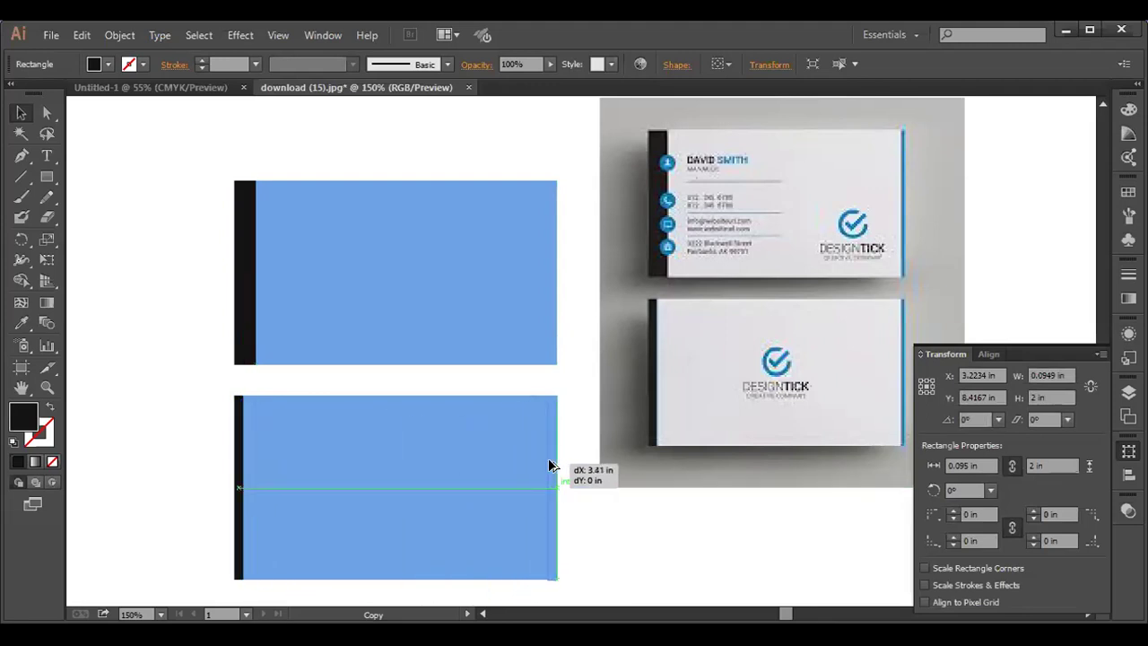
left_click_drag(549, 461, 551, 466)
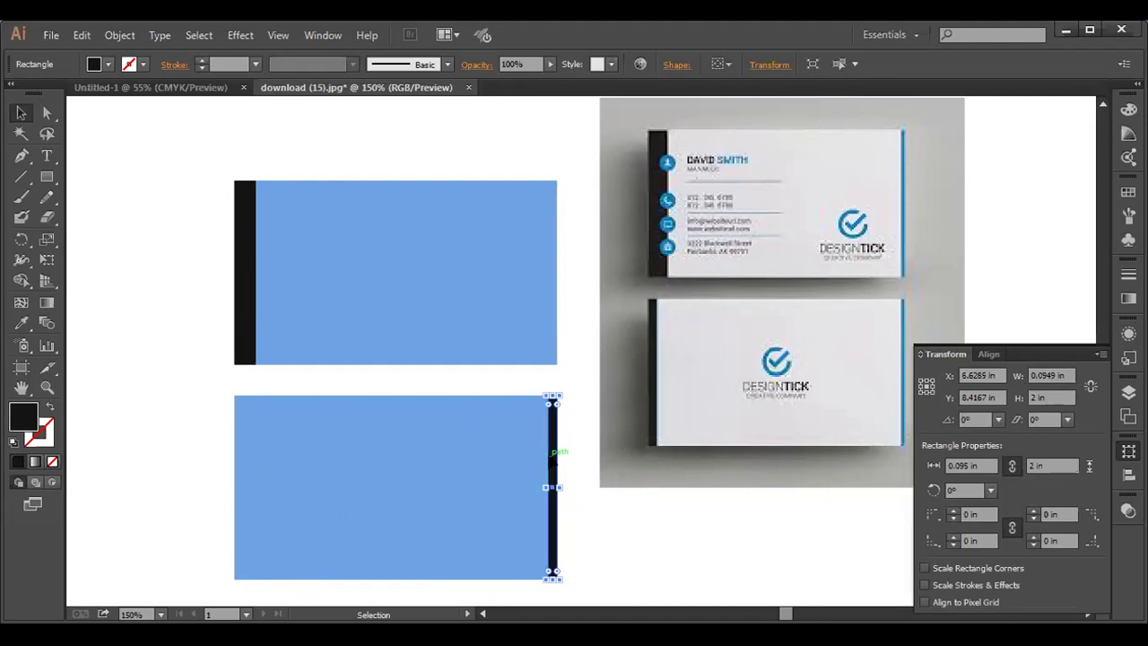
left_click_drag(553, 458, 233, 464)
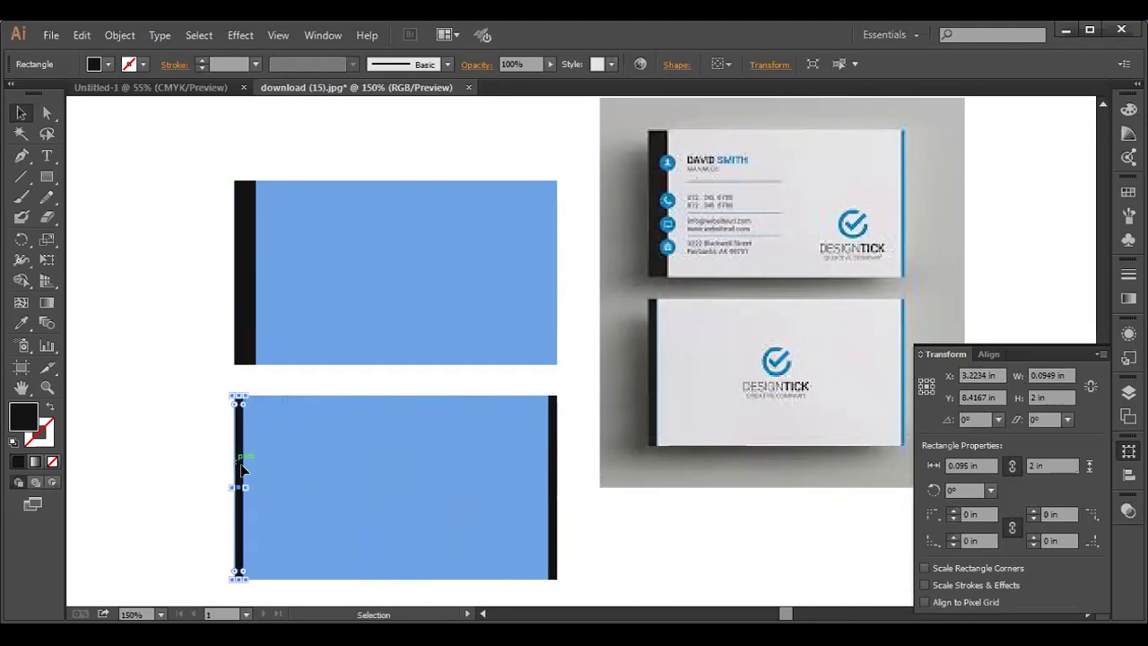
left_click(552, 495)
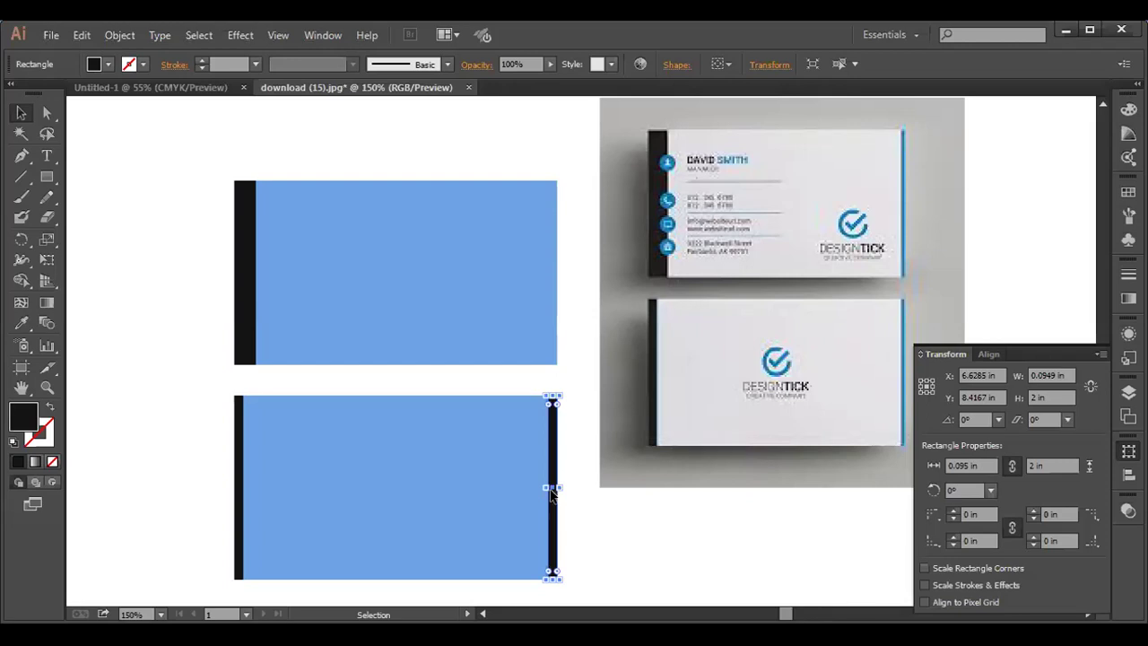
left_click_drag(551, 491, 551, 279)
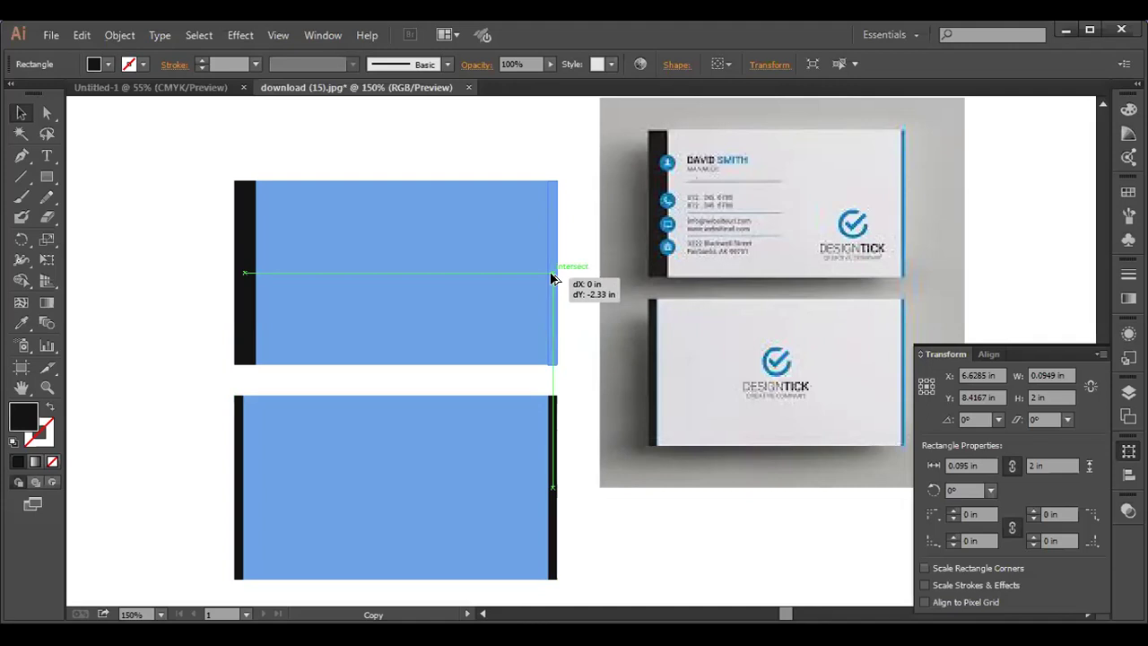
left_click_drag(553, 278, 551, 272)
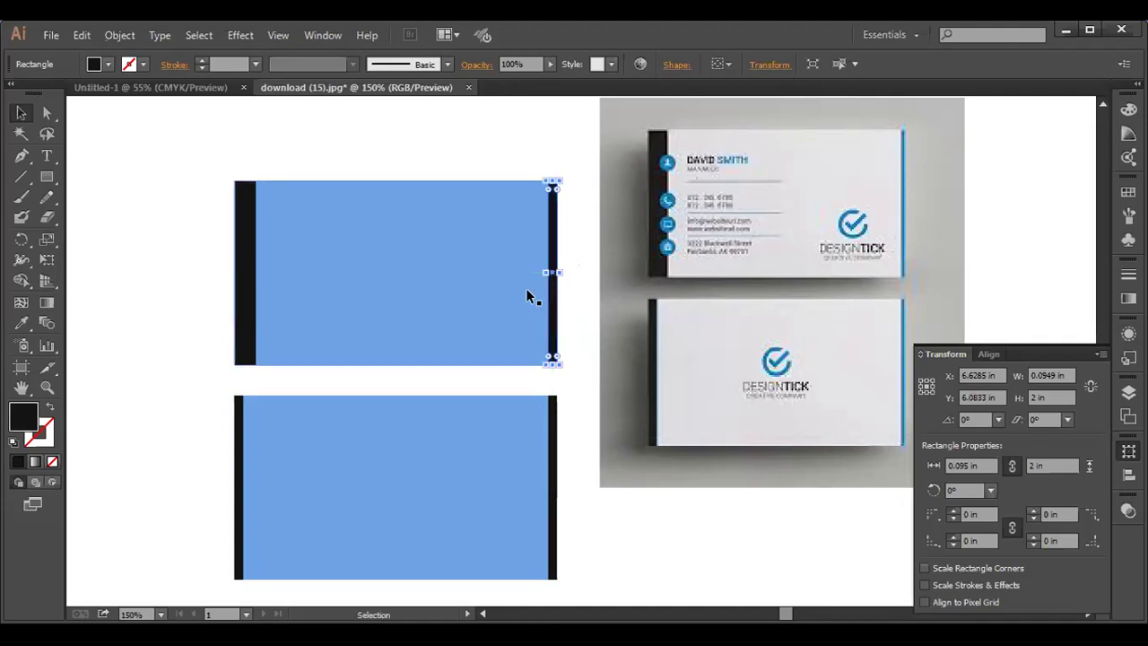
- Set the selected right-edge strip's fill to violet-blue #4516F2
double_click(24, 415)
left_click_drag(430, 316, 544, 226)
left_click(594, 276)
left_click(740, 223)
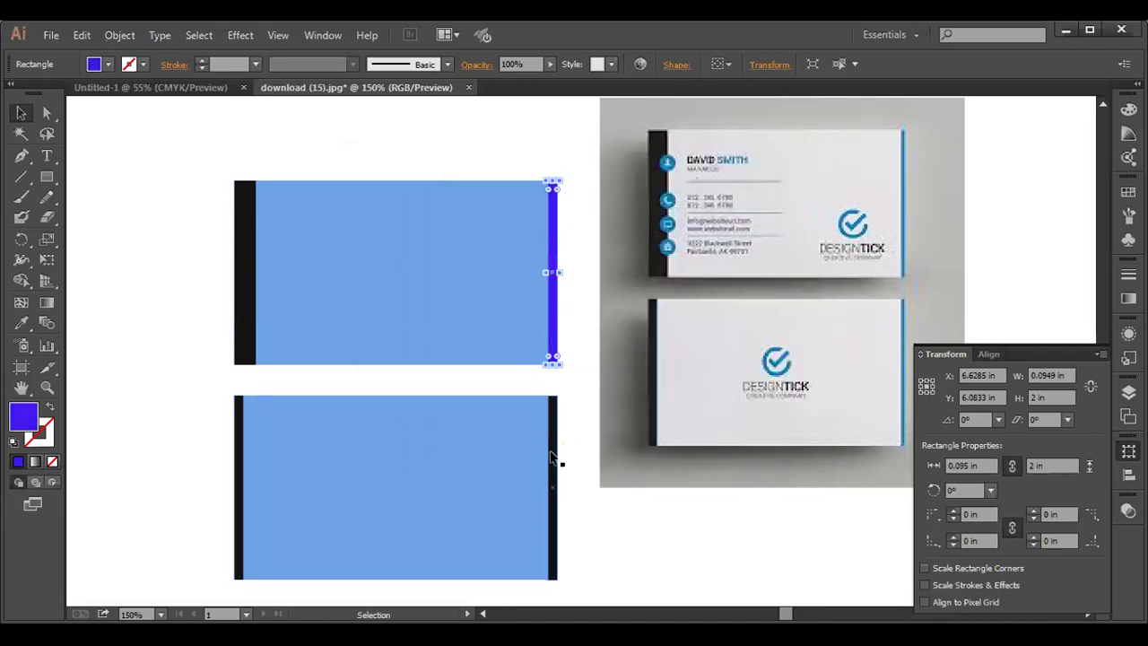
- Apply the same violet-blue to the lower card's right strip with the Eyedropper
left_click(552, 456)
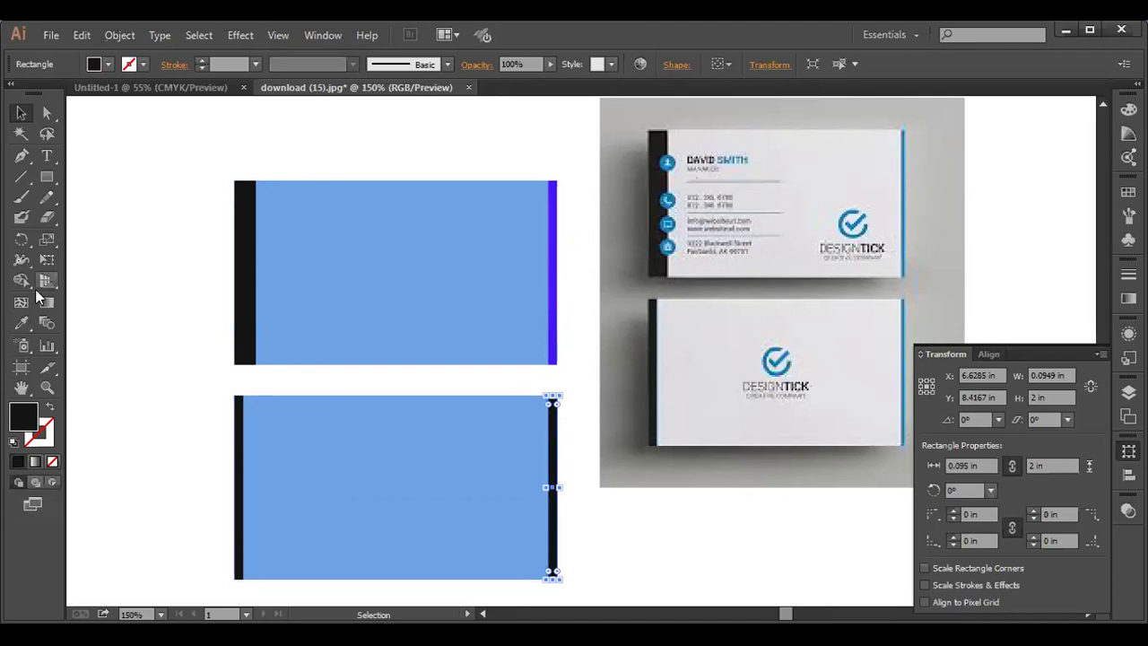
left_click(22, 323)
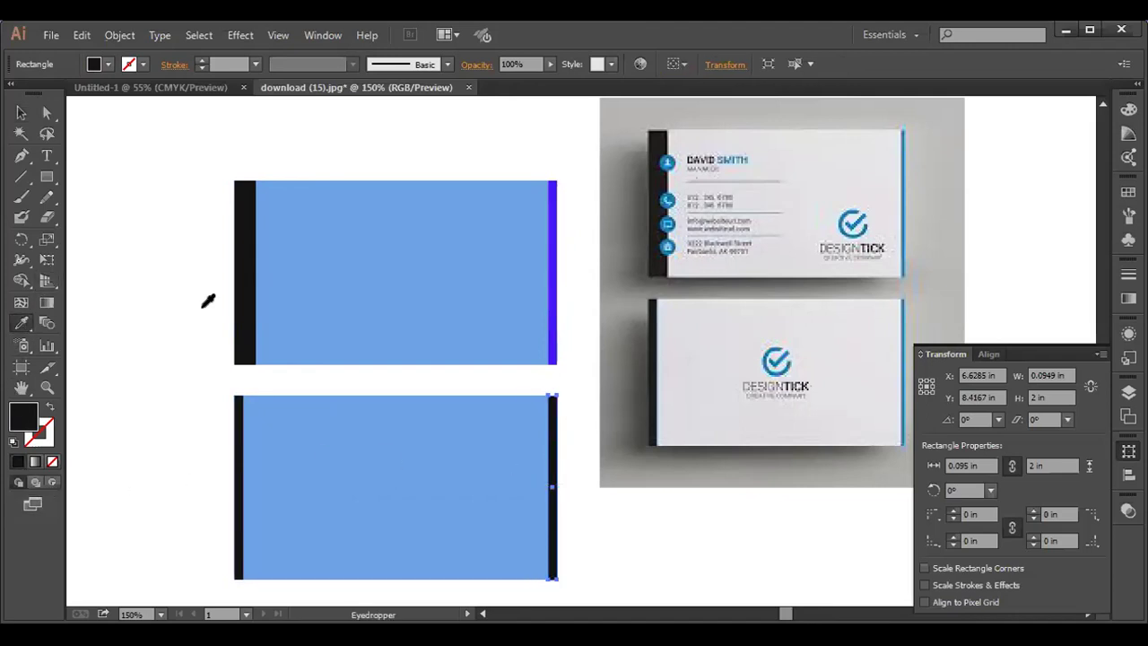
left_click(553, 287)
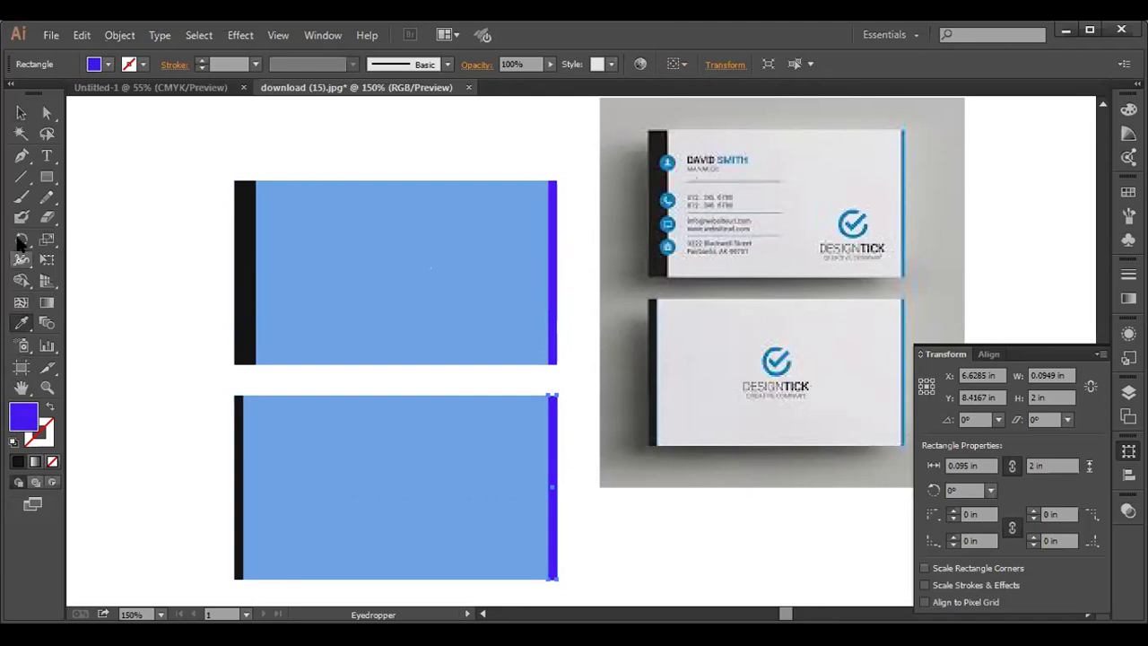
left_click(22, 113)
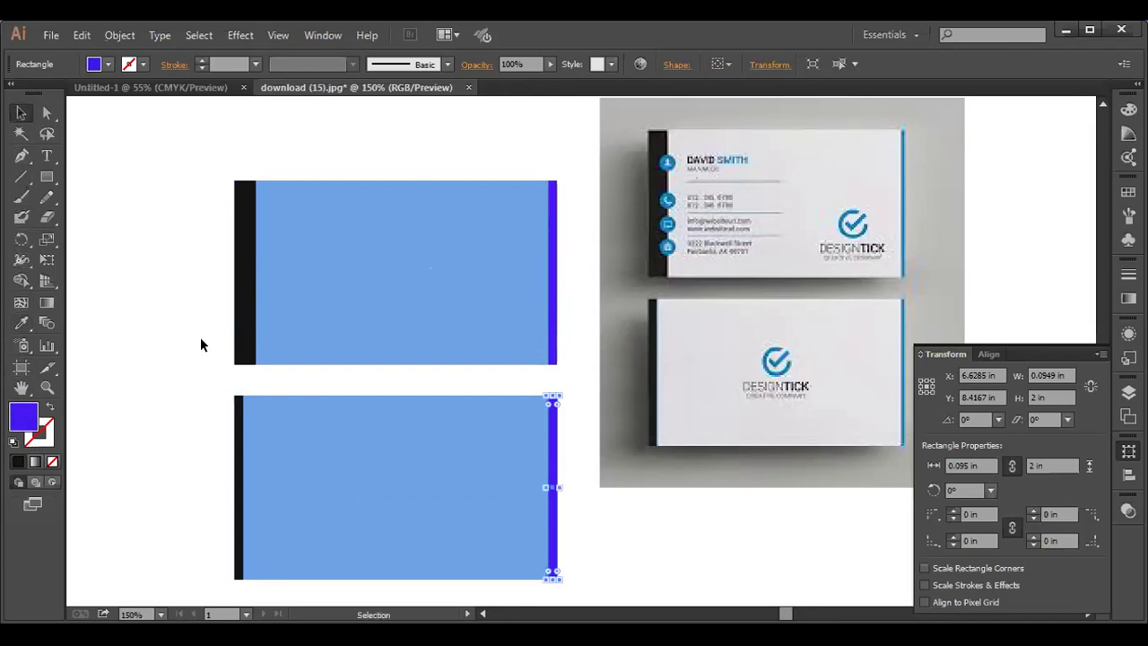
left_click(200, 338)
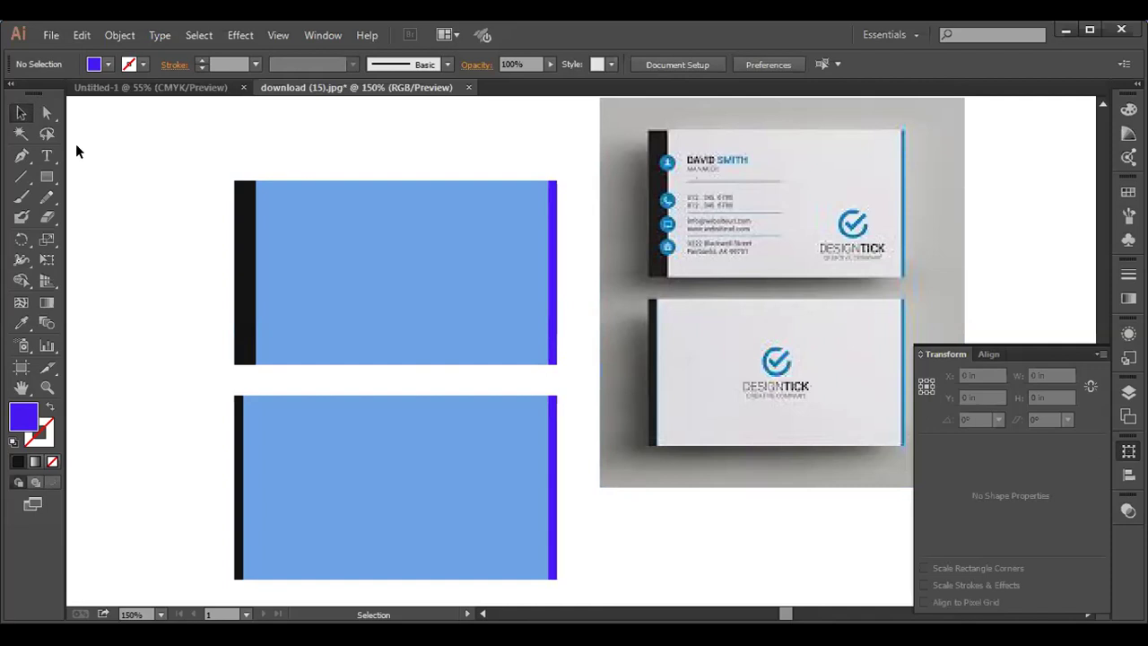
- Draw a violet-blue circle about 1.43 in across to the left of the upper card
key("space")
left_click_drag(104, 357, 321, 386)
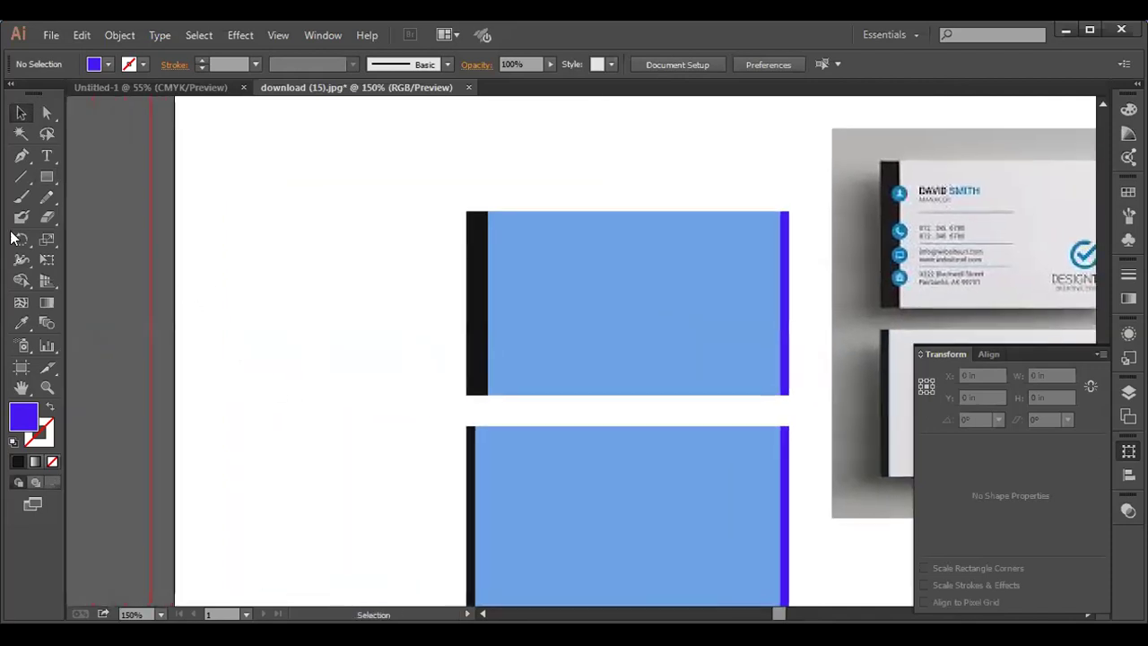
left_click_drag(46, 184, 114, 198)
left_click_drag(47, 182, 99, 220)
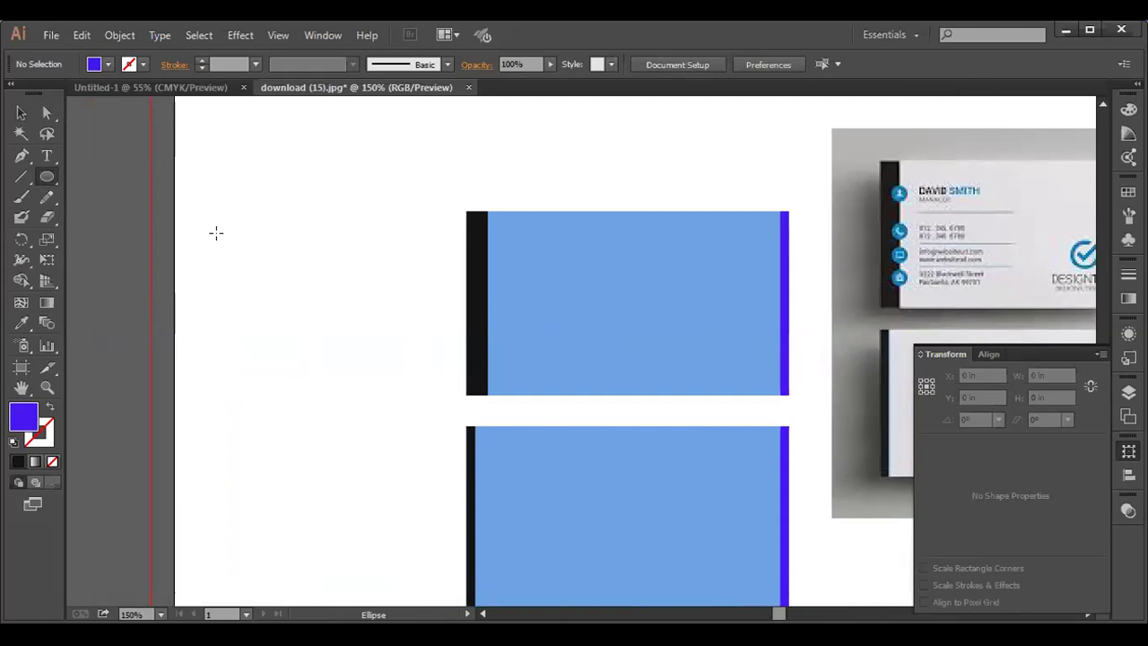
left_click_drag(216, 234, 281, 295)
left_click(22, 113)
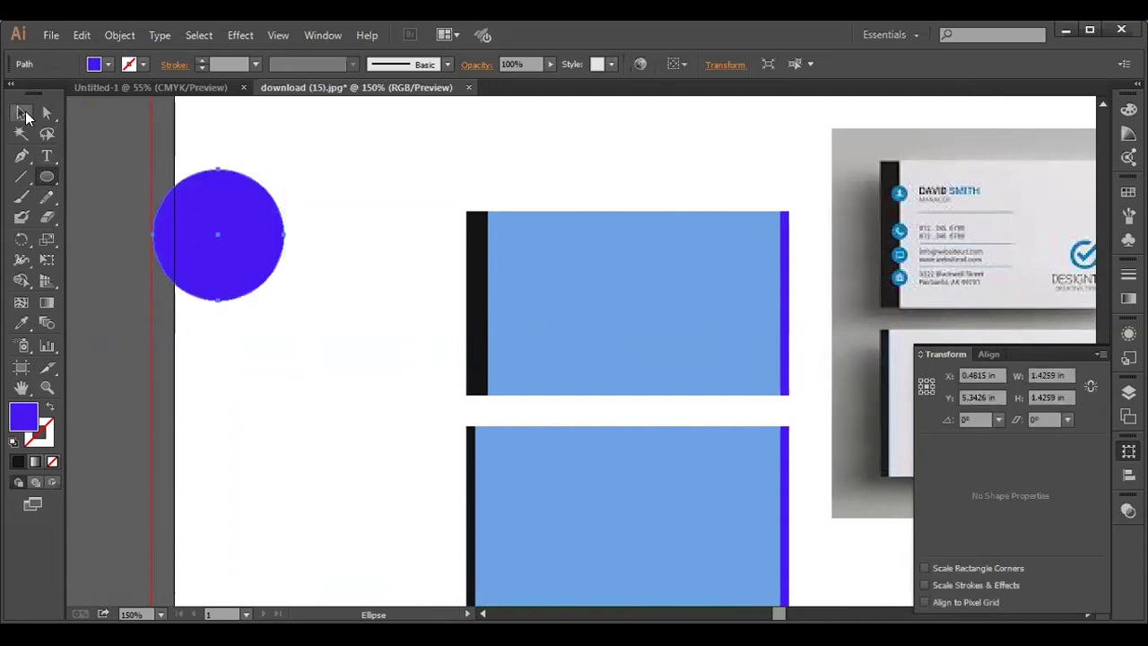
left_click_drag(202, 232, 267, 248)
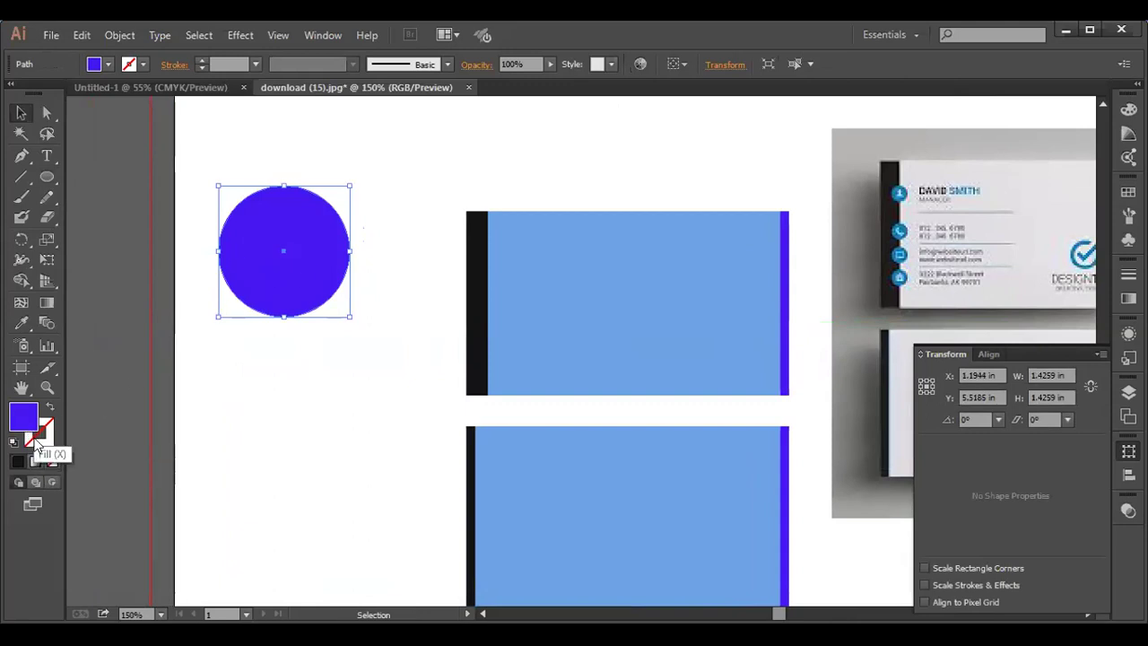
- Give the circle no fill and a 7 pt black stroke
left_click(52, 463)
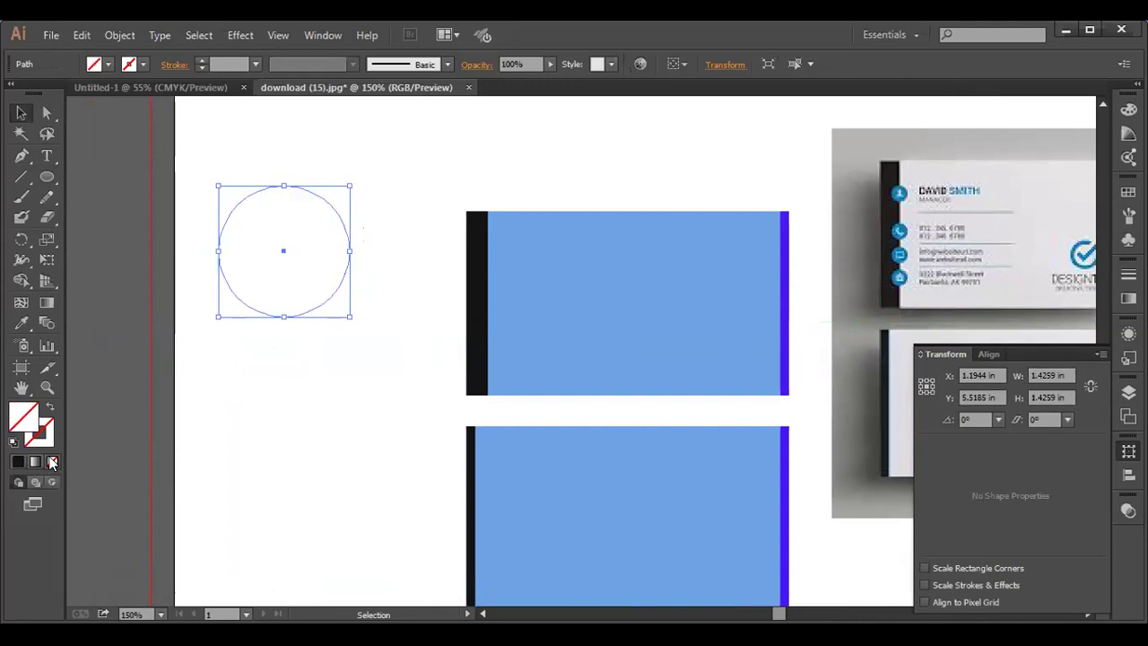
left_click(20, 459)
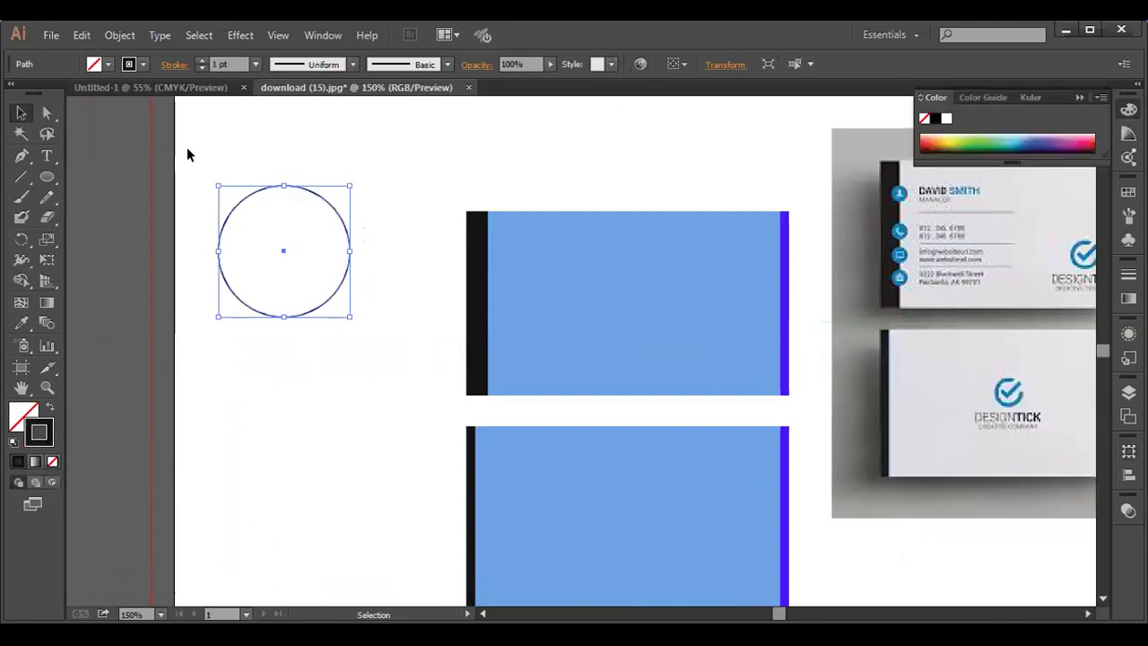
left_click(231, 63)
type("3")
key("Return")
type("5")
key("Return")
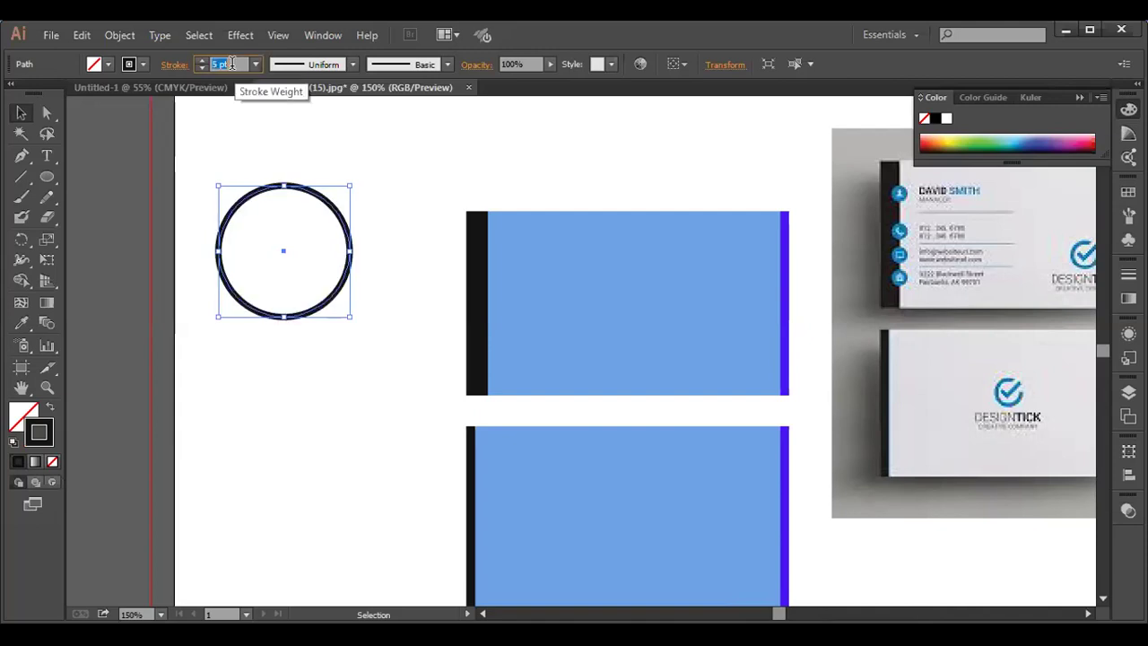
key("Up")
key("Up")
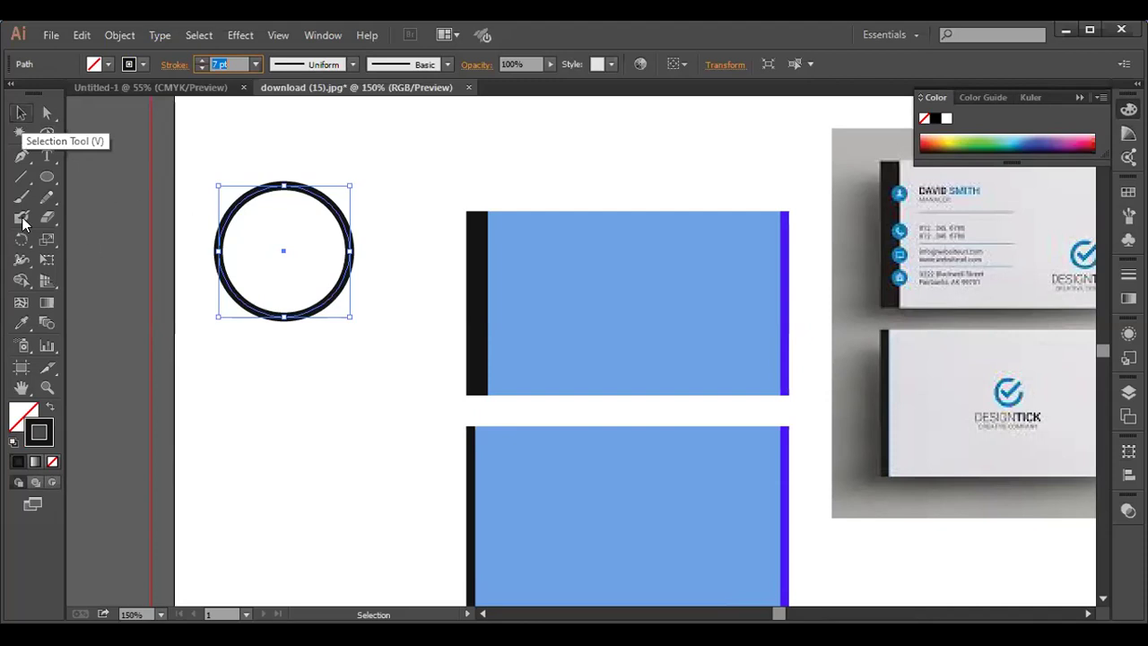
- Draw a test diagonal line, delete it, and reselect the ring
left_click(24, 182)
left_click_drag(299, 225, 339, 139)
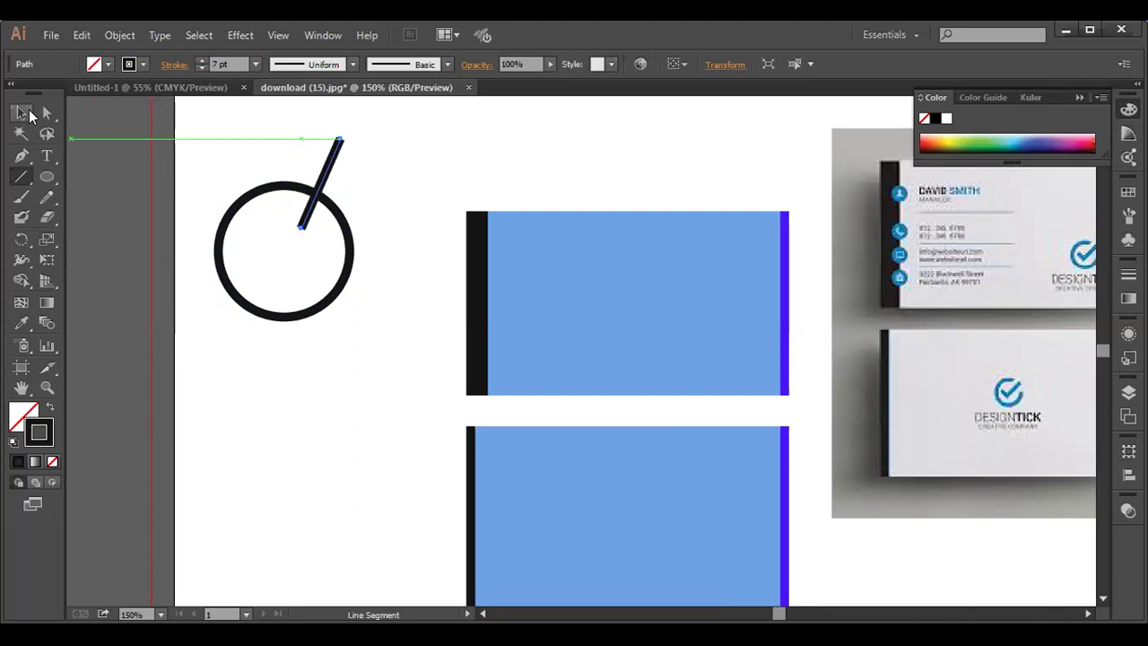
left_click(20, 112)
key("Delete")
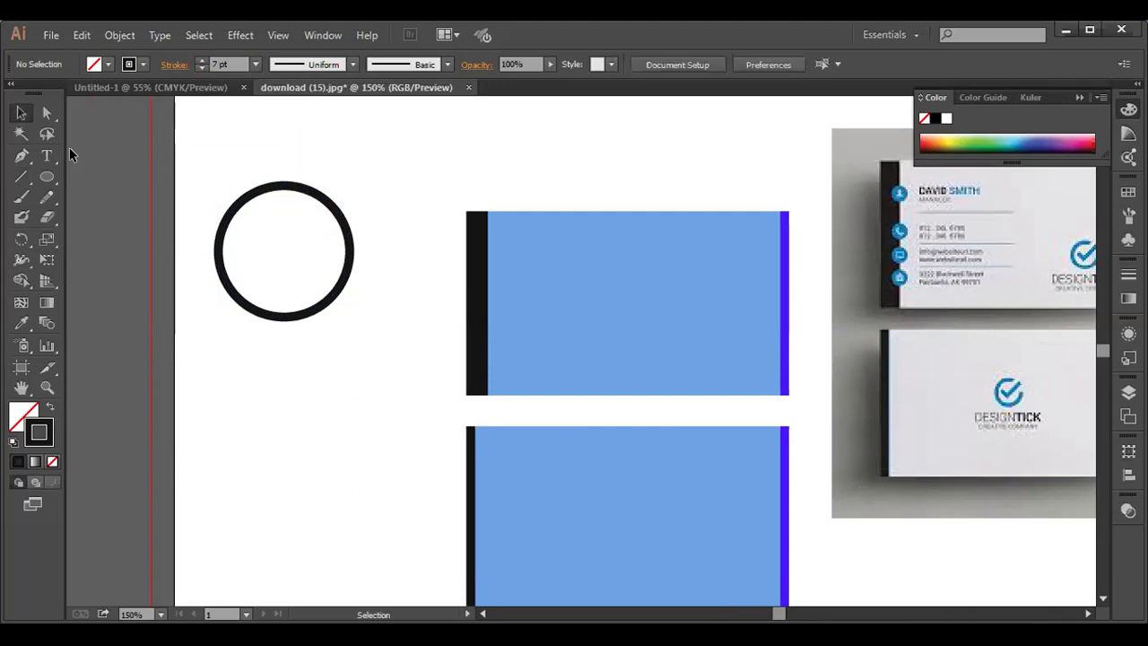
left_click(271, 191)
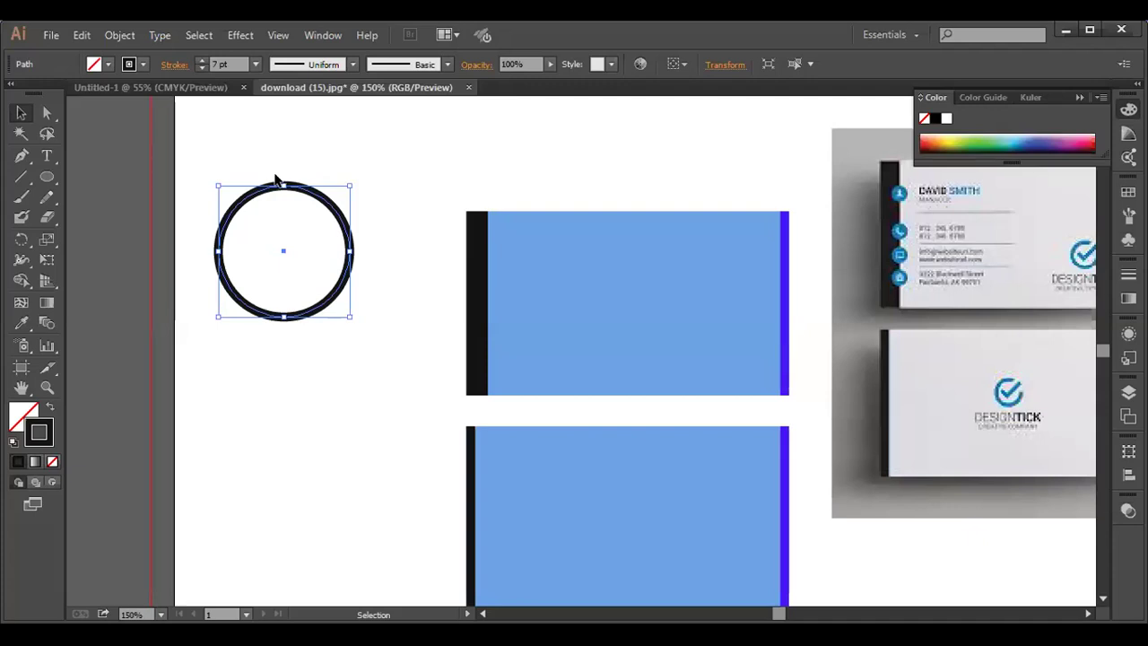
- Expand the ring's 7 pt stroke into a solid shape with Object > Expand
left_click(119, 35)
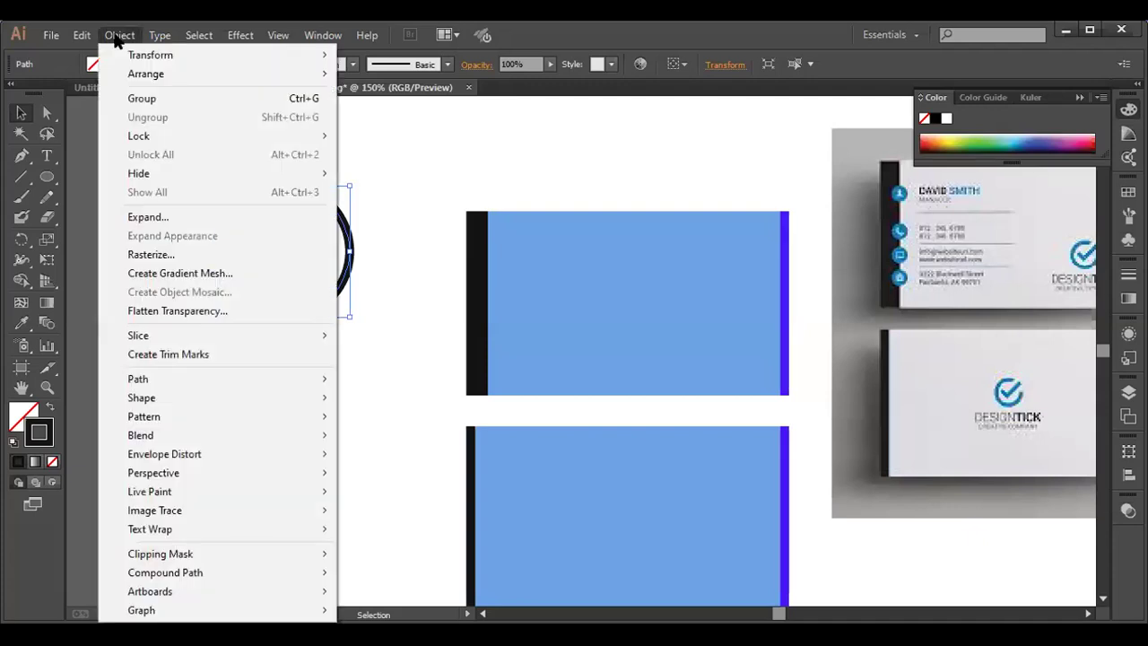
left_click(165, 217)
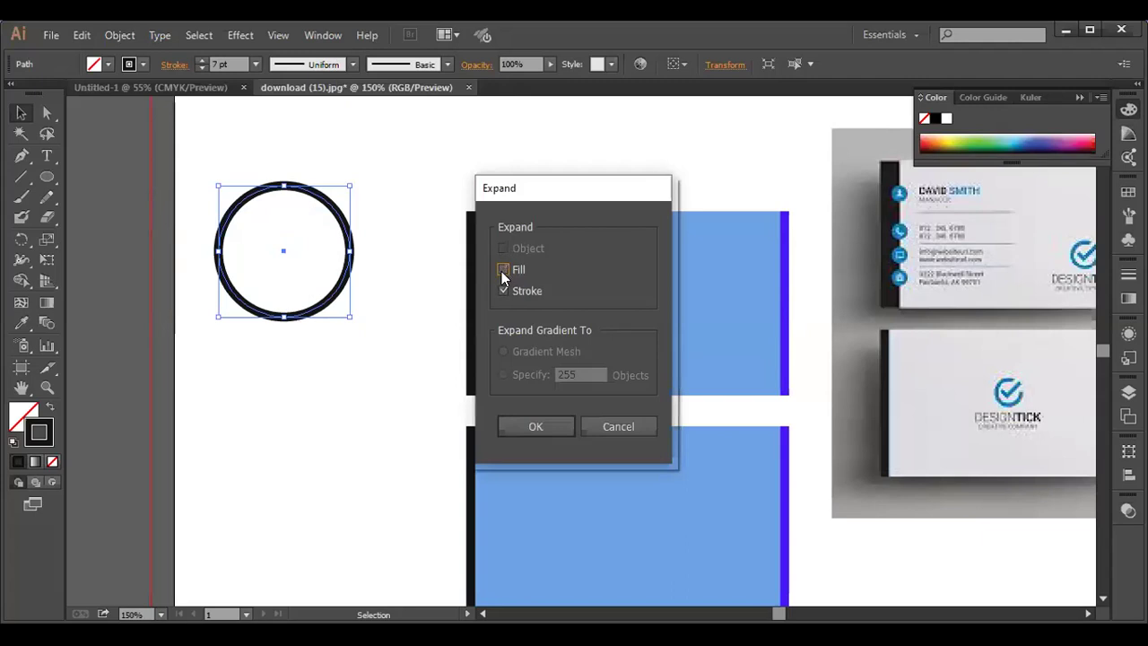
left_click(536, 427)
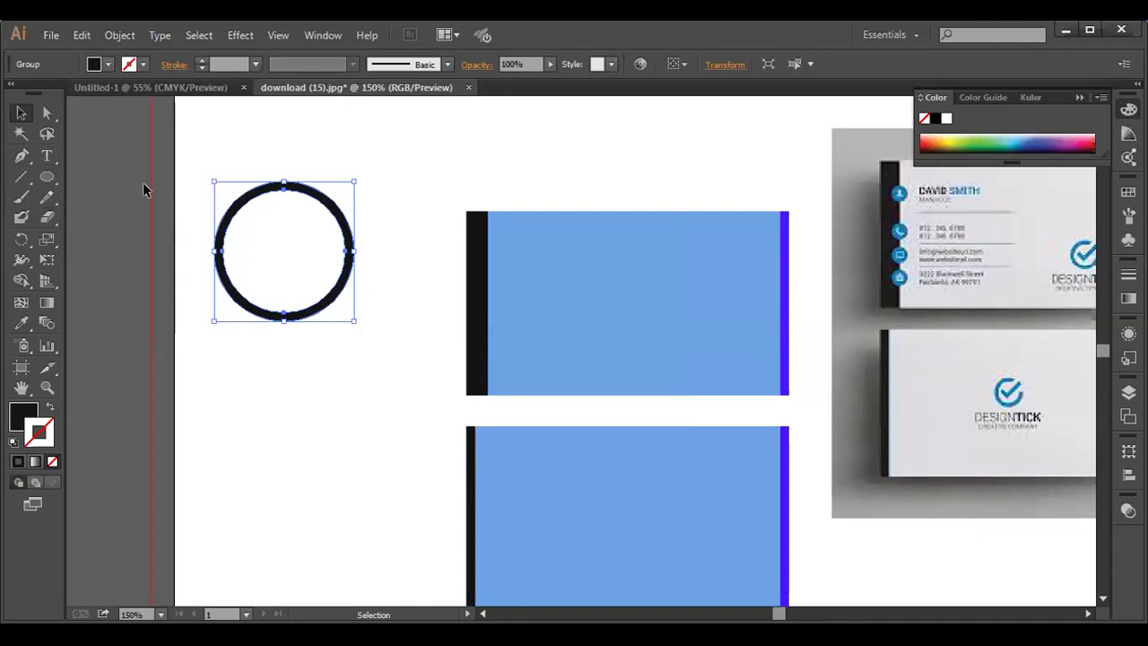
left_click(135, 241)
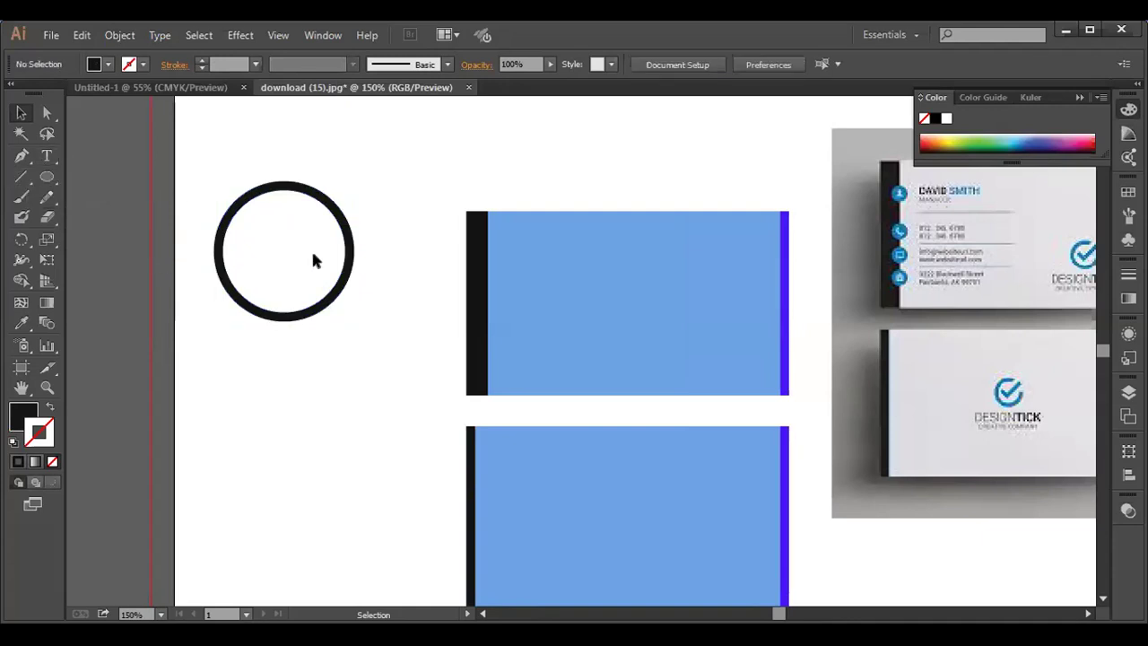
left_click(21, 158)
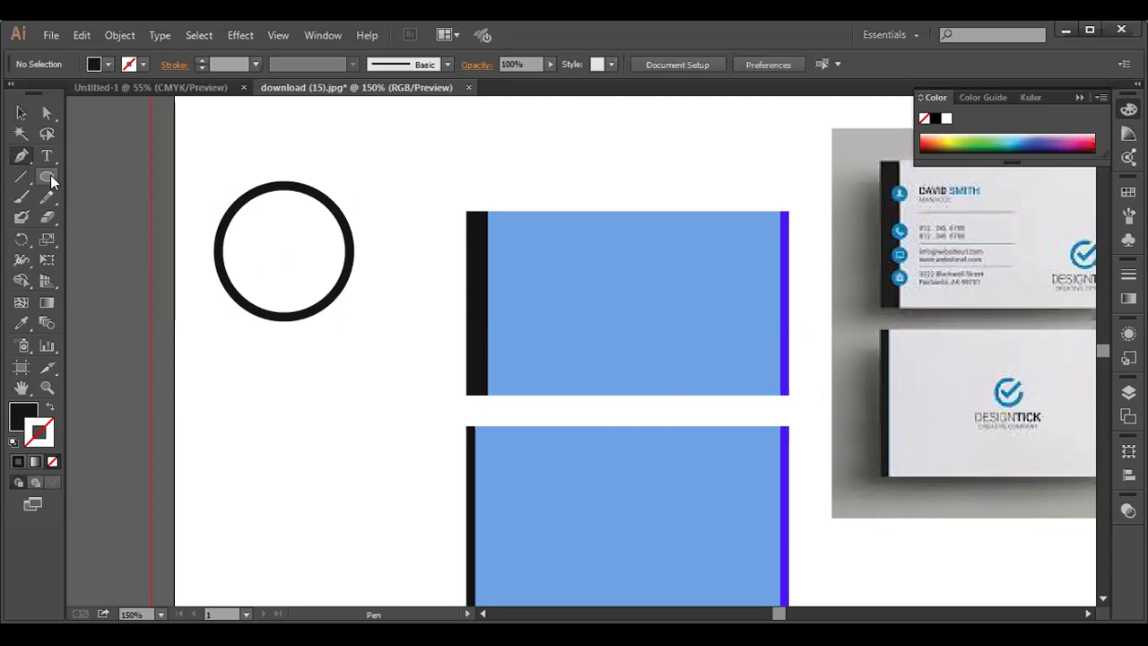
- Draw a square below the ring with the Rectangle tool
left_click_drag(51, 177, 89, 183)
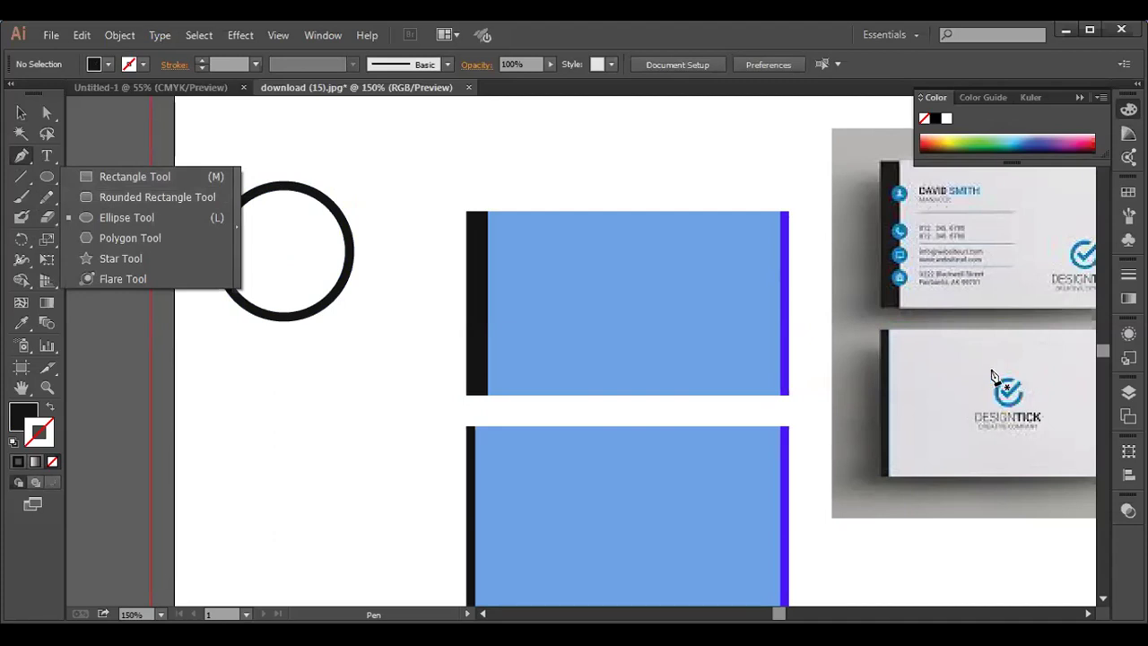
left_click(98, 177)
left_click_drag(202, 387, 310, 500)
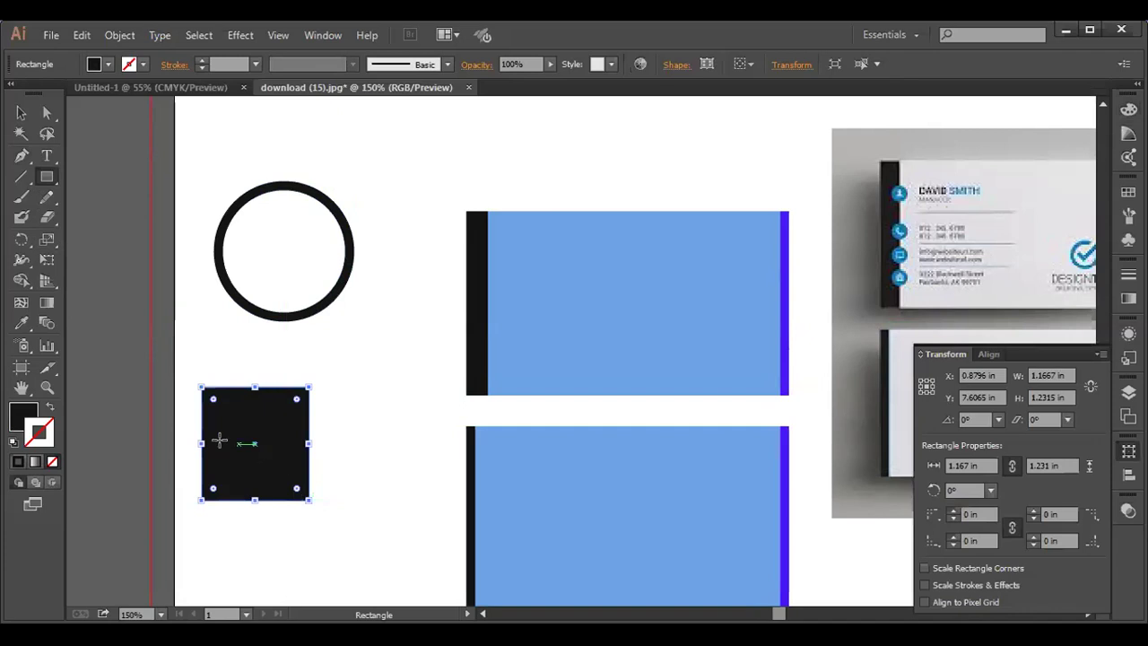
- Give the square no fill and a 7 pt black stroke
left_click(51, 462)
left_click(51, 463)
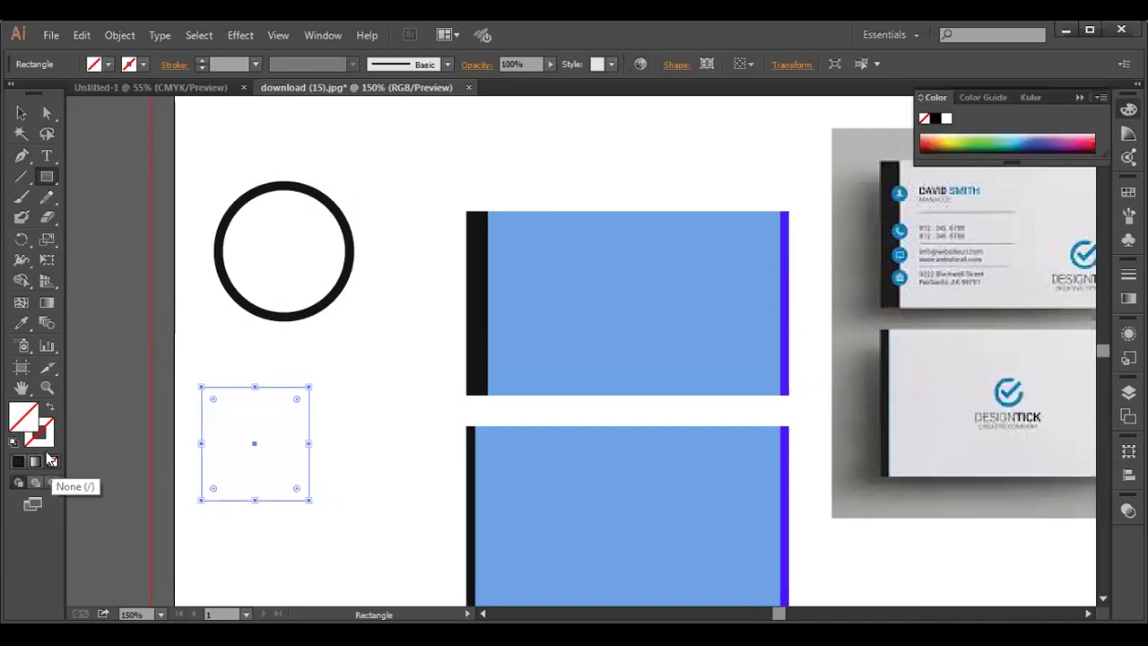
left_click(30, 443)
left_click(19, 461)
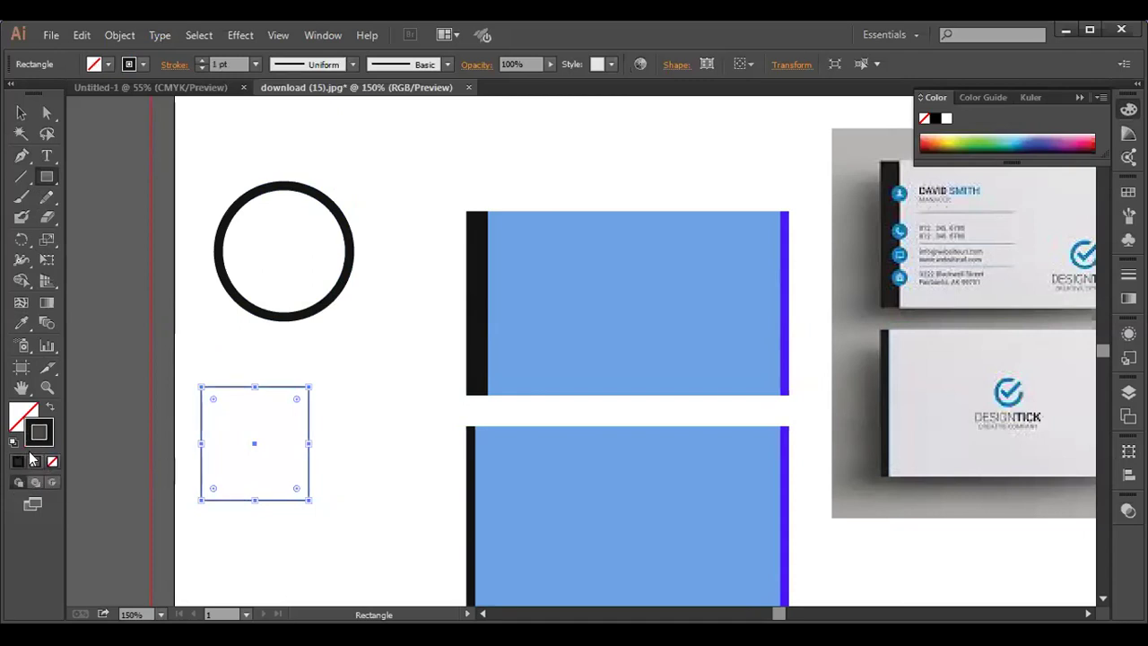
left_click(228, 63)
type("4")
key("Return")
key("Up")
key("Up")
key("Up")
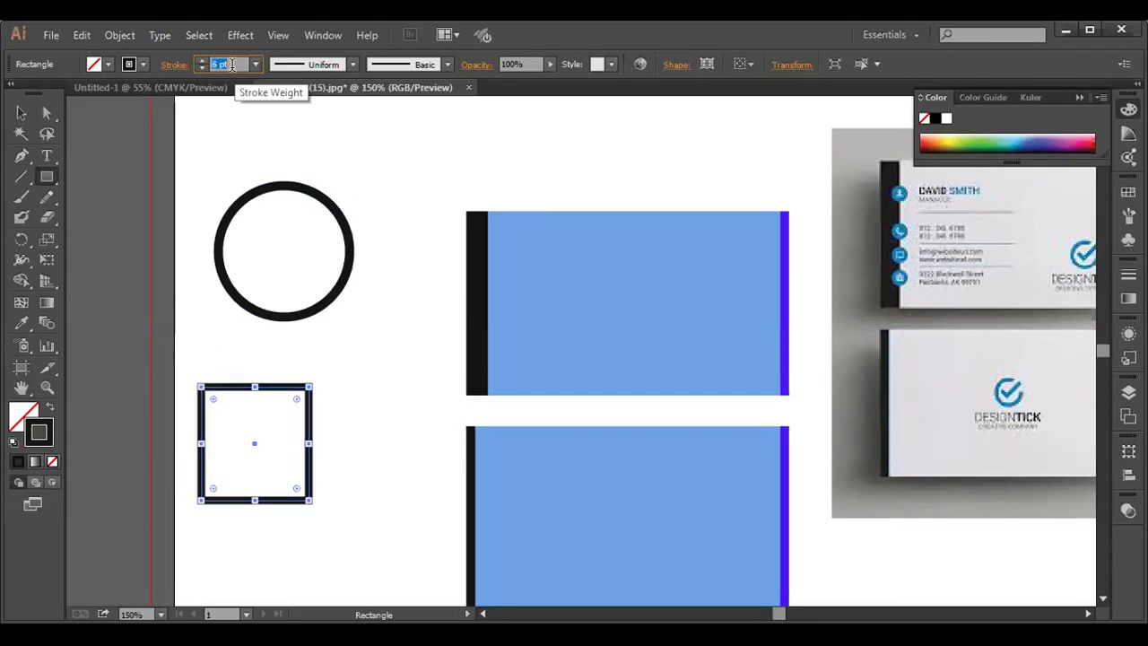
key("Up")
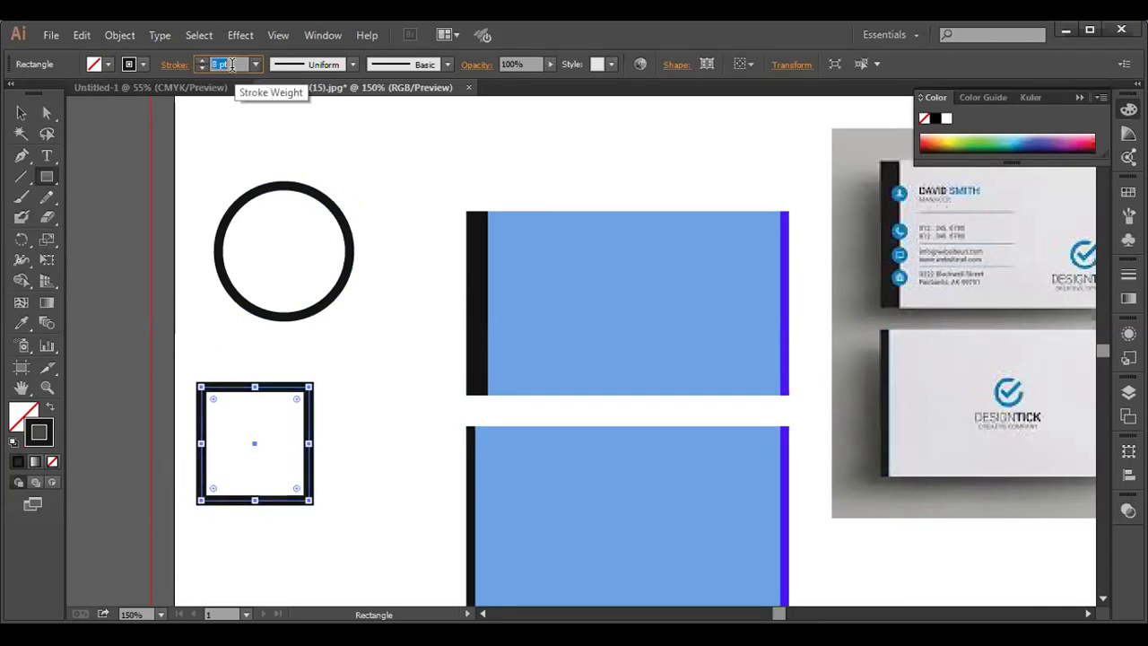
key("Down")
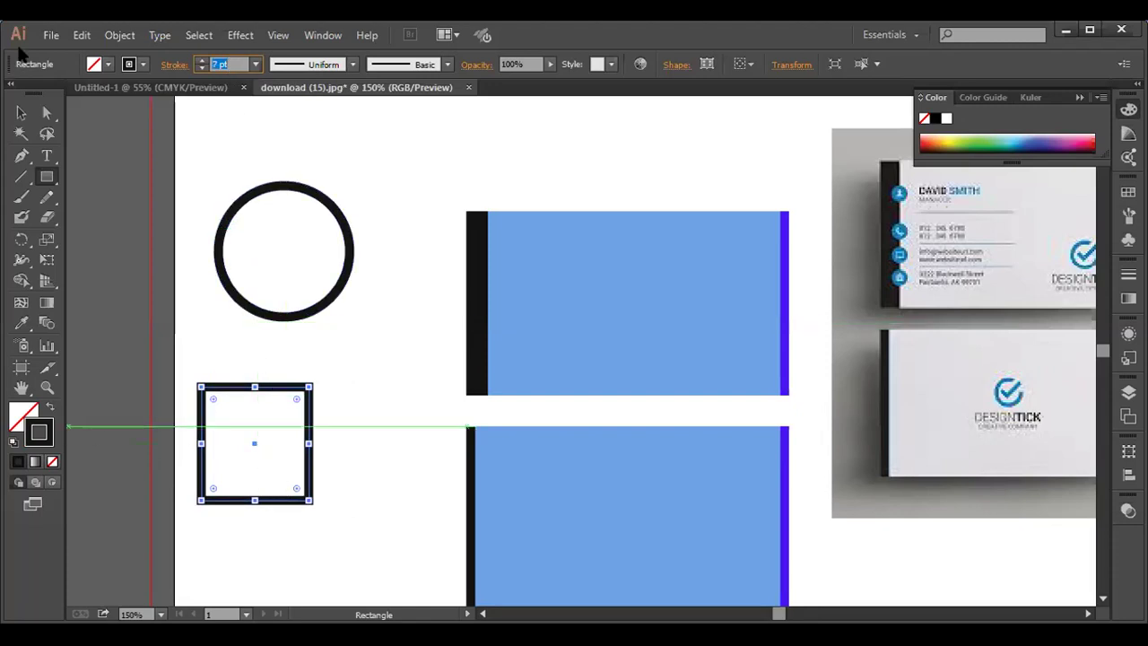
left_click(24, 115)
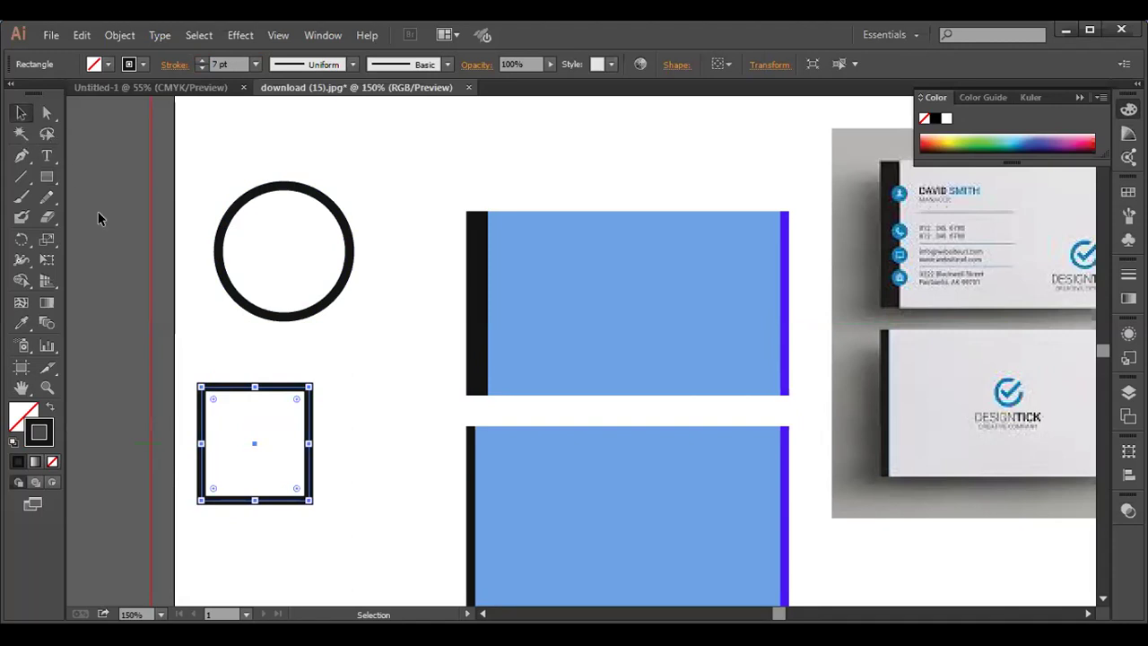
- Expand the square's fill and stroke into shapes, then rotate it about 45° into a diamond
left_click(102, 261)
left_click(212, 396)
left_click(126, 34)
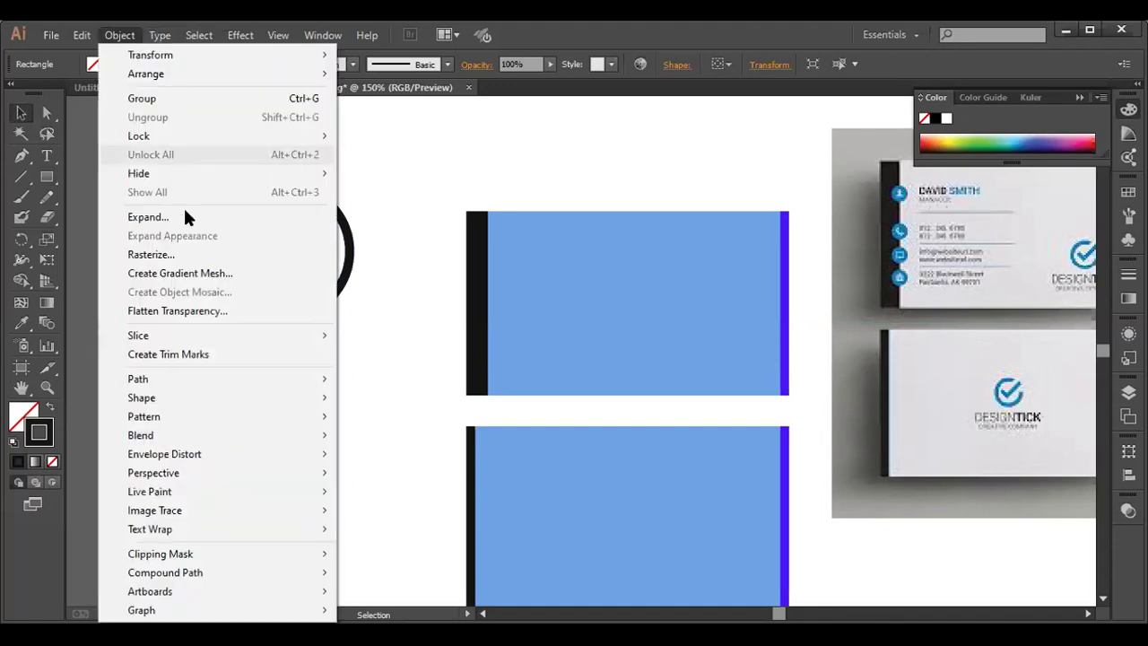
left_click(186, 216)
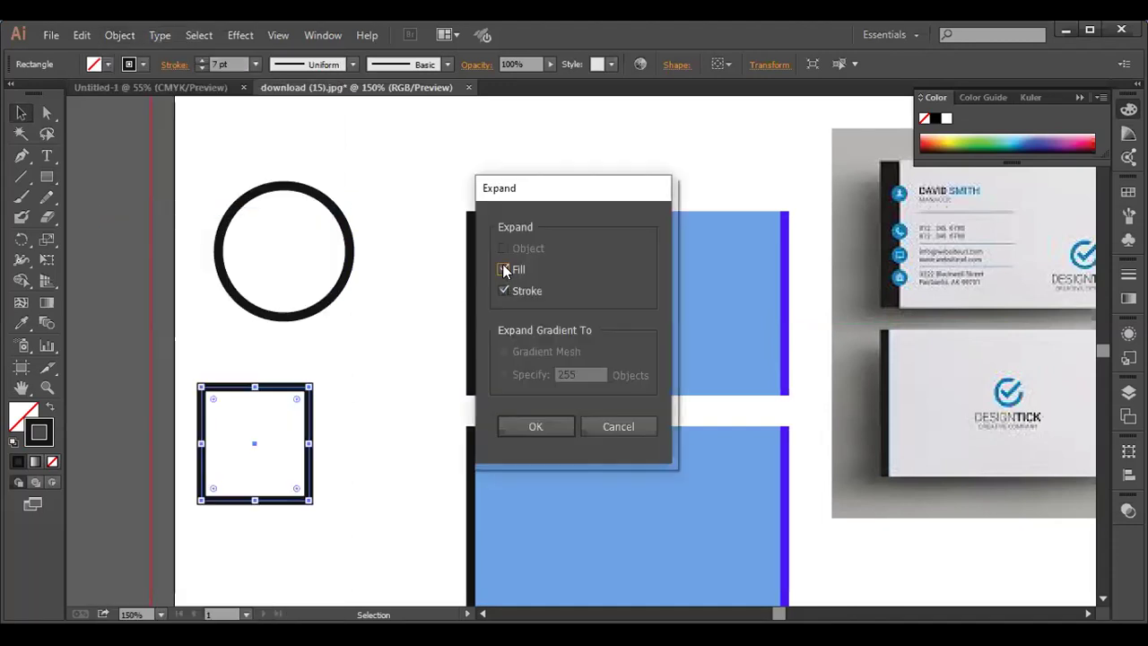
left_click(502, 270)
left_click(532, 427)
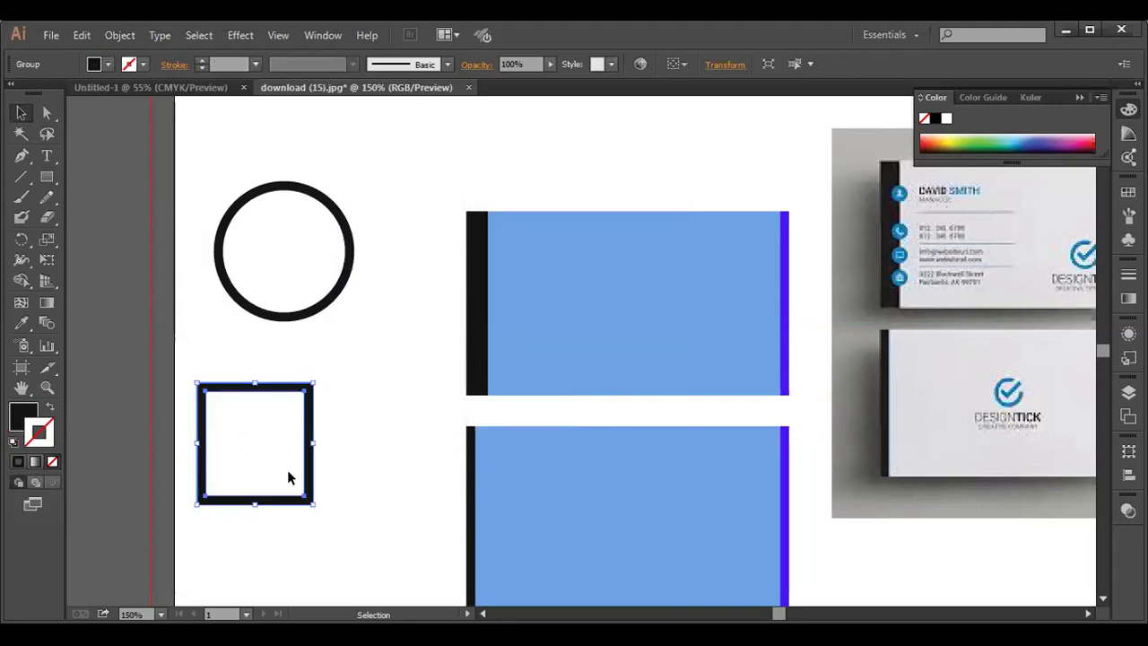
left_click_drag(318, 502, 262, 545)
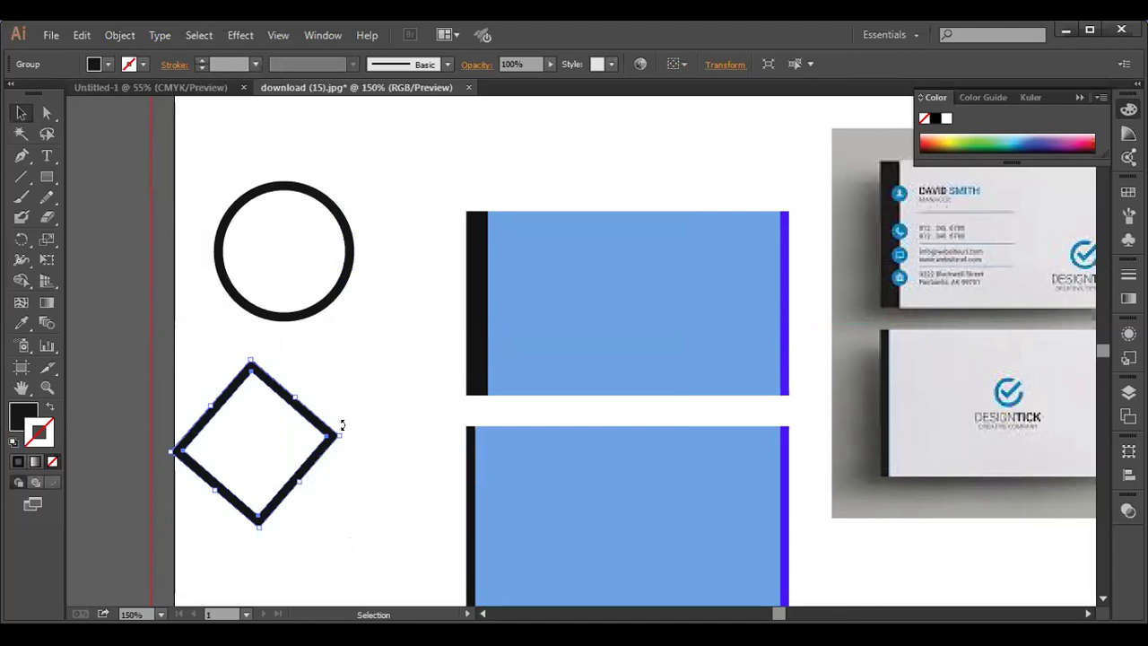
left_click_drag(344, 427, 348, 445)
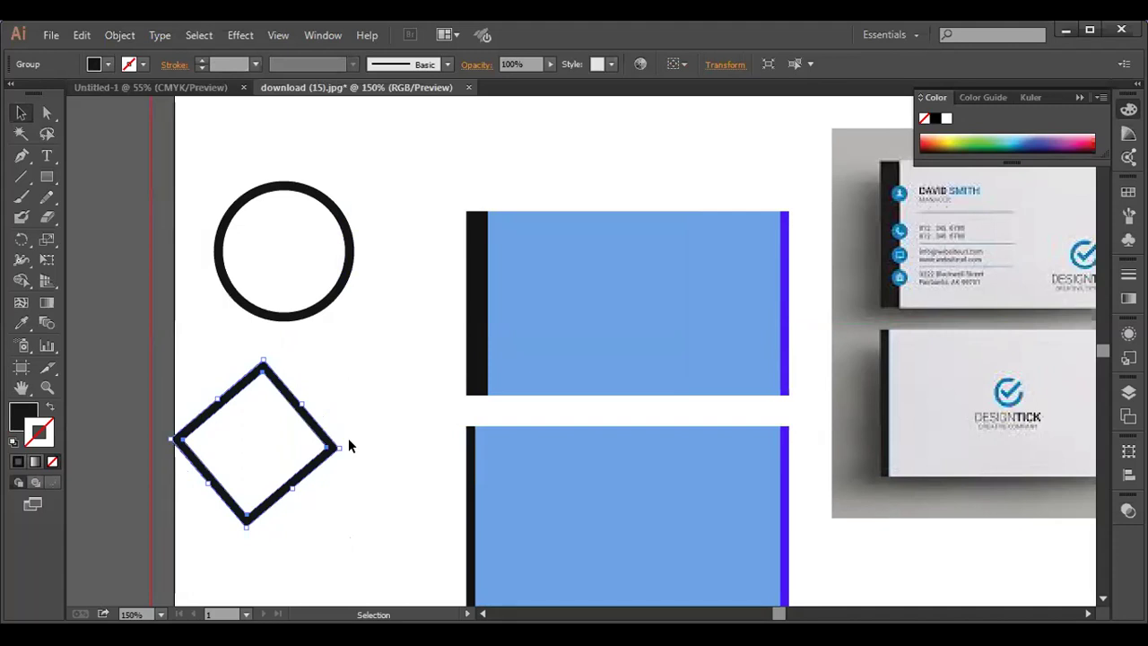
- Draw two cutting lines across the diamond and remove its two upper edges with Shape Builder
left_click(21, 177)
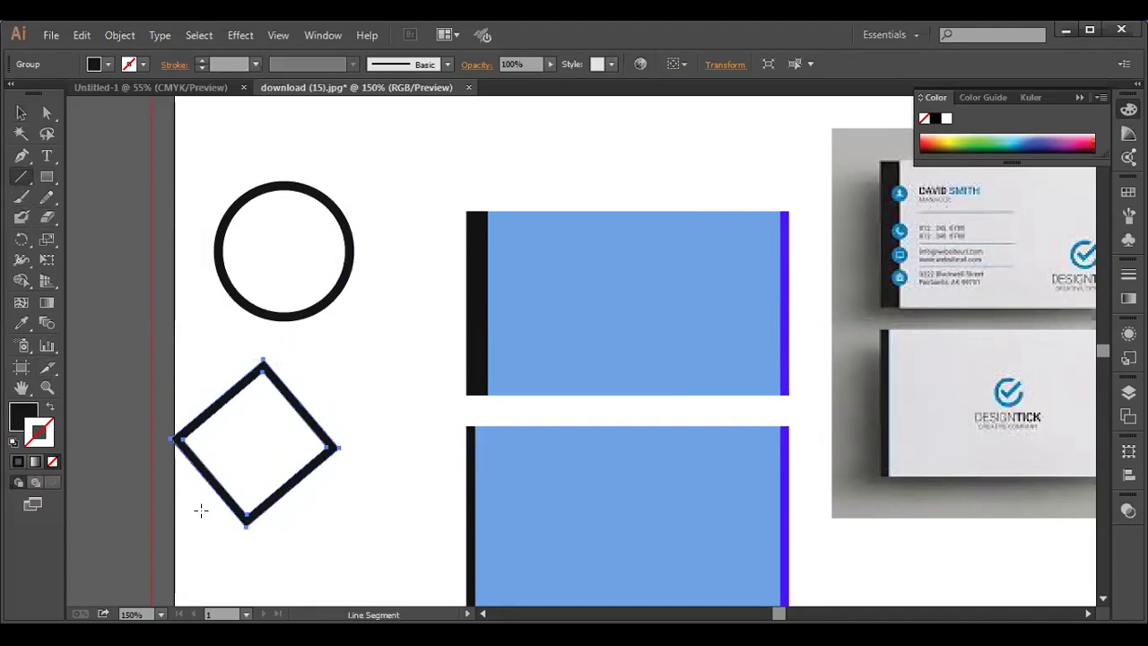
left_click_drag(200, 502, 236, 474)
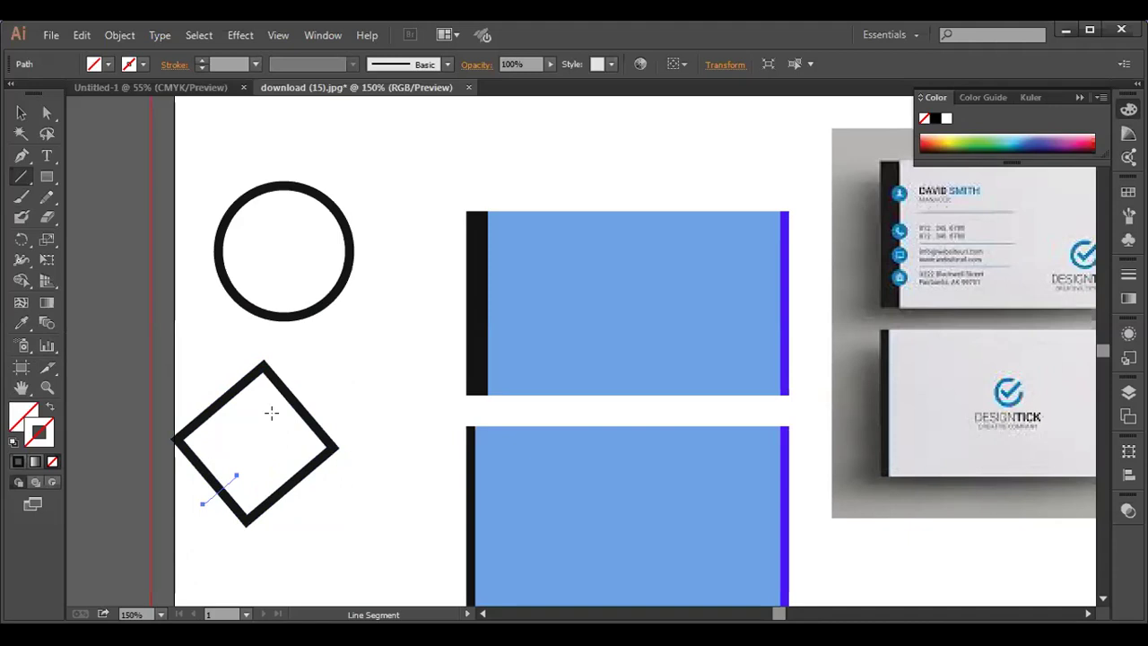
left_click_drag(304, 442, 338, 473)
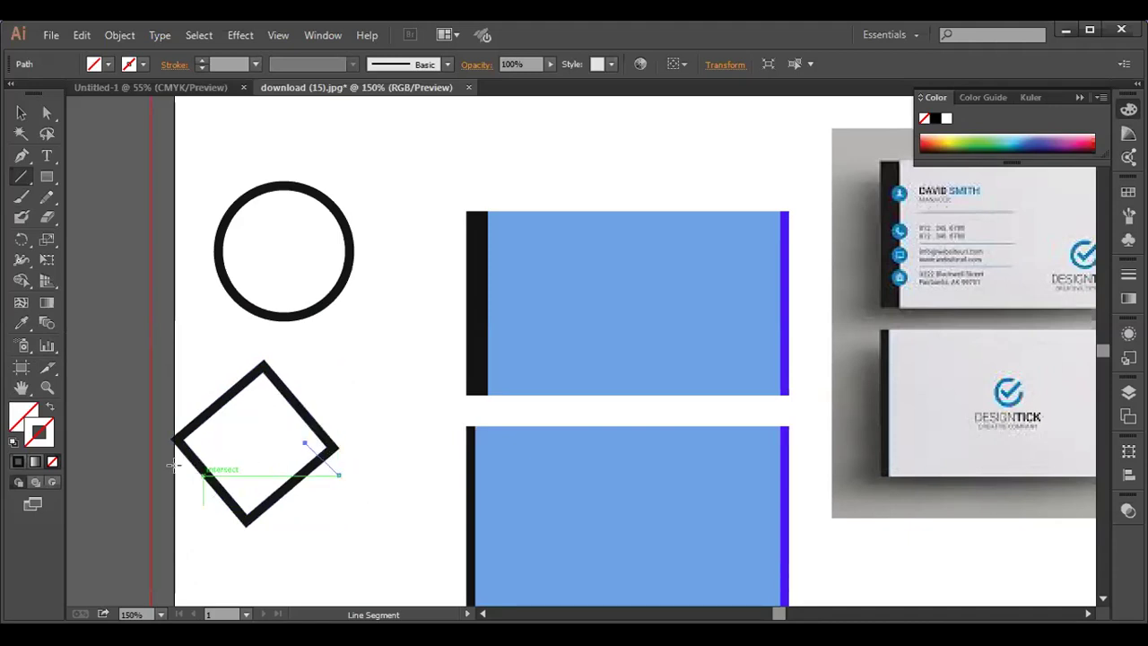
left_click(20, 113)
left_click_drag(178, 389, 340, 507)
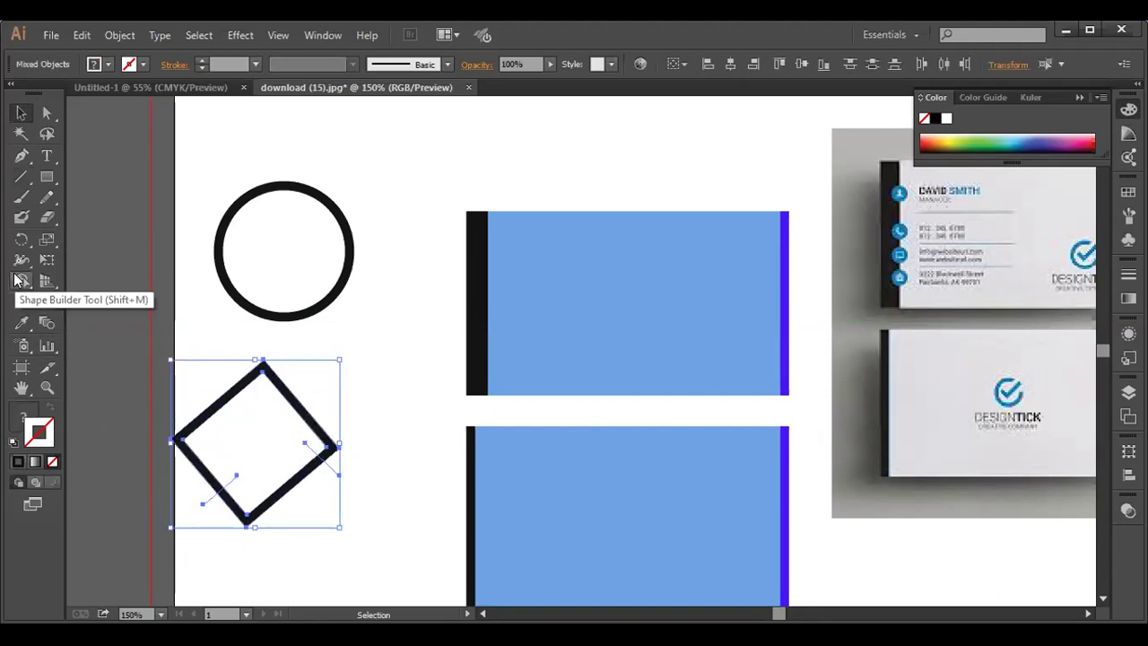
left_click(20, 280)
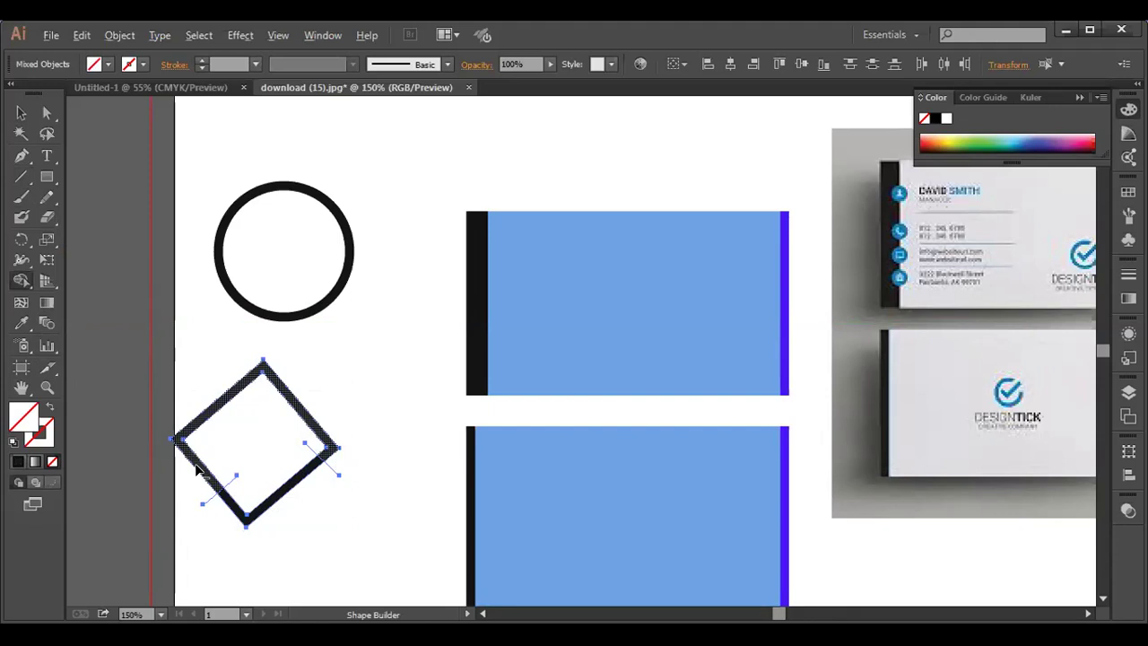
left_click(196, 469, "alt")
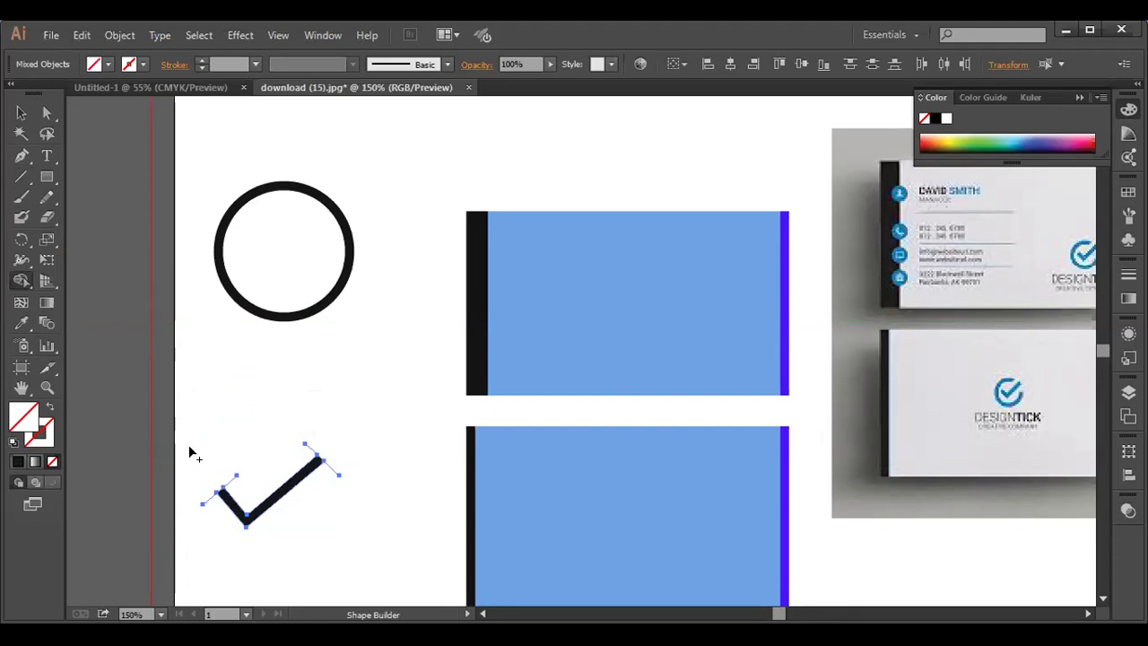
- Tidy the check mark's leftover tip and left-end pieces, joining the left end onto the arm
left_click(20, 112)
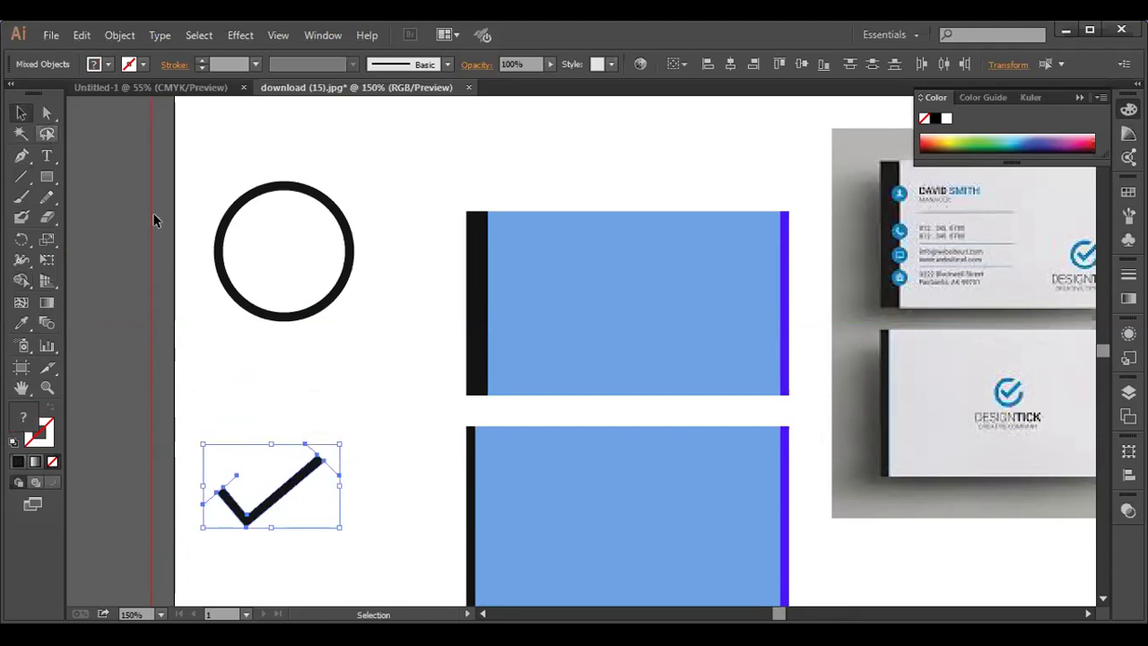
left_click(300, 418)
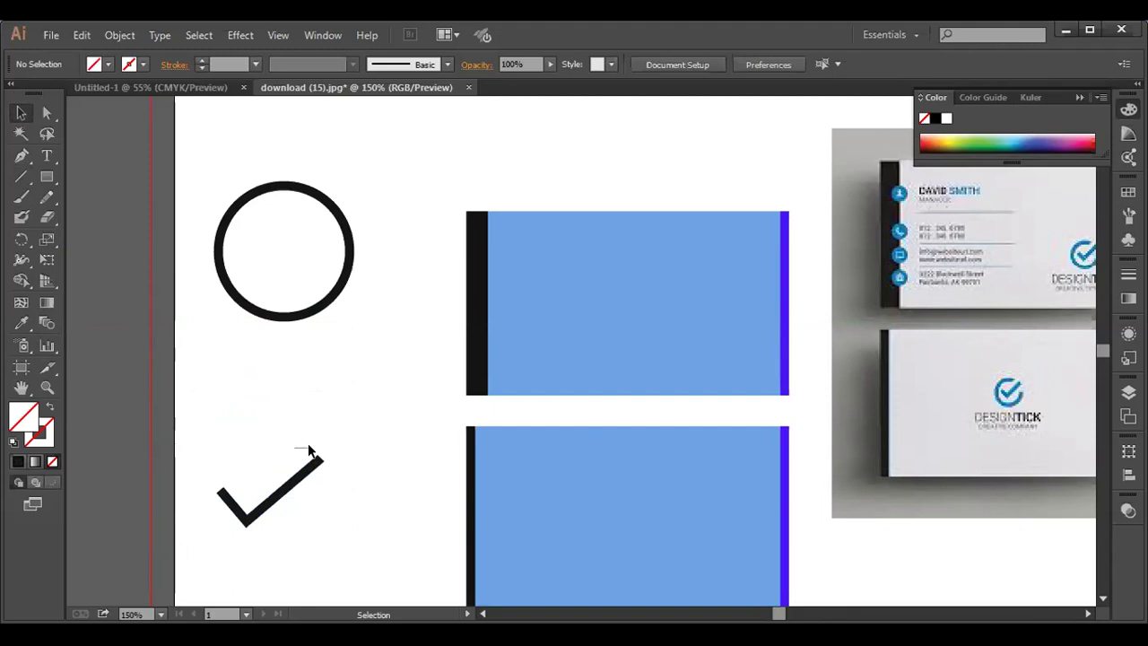
left_click(315, 451)
left_click(296, 435)
left_click(216, 487)
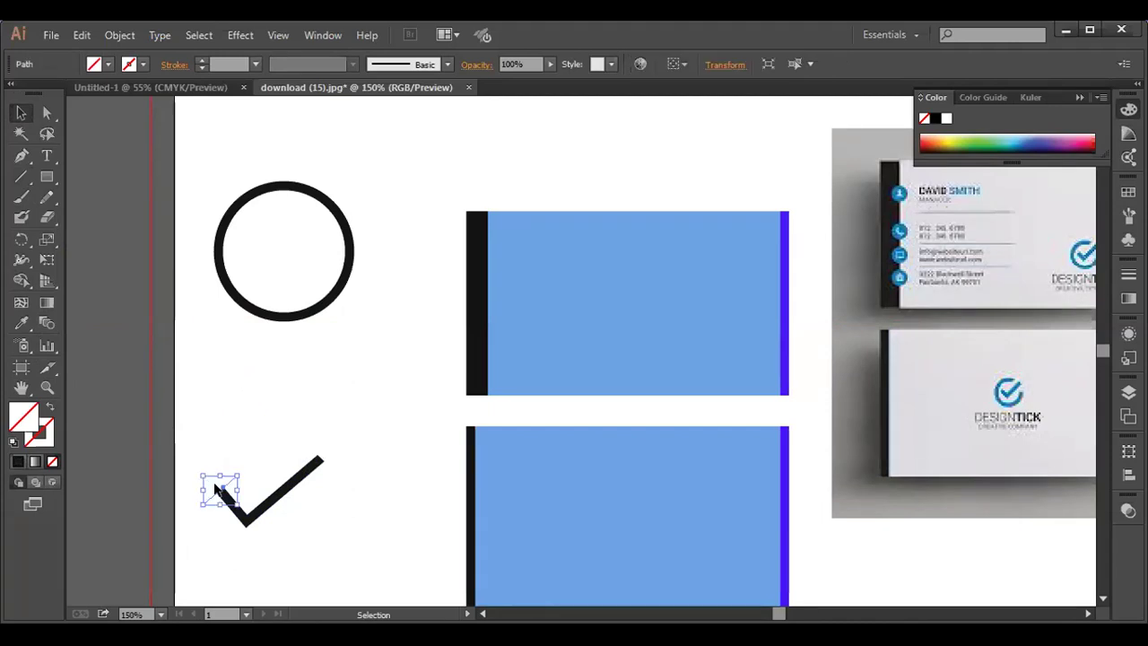
left_click(217, 489)
left_click_drag(231, 504, 236, 512)
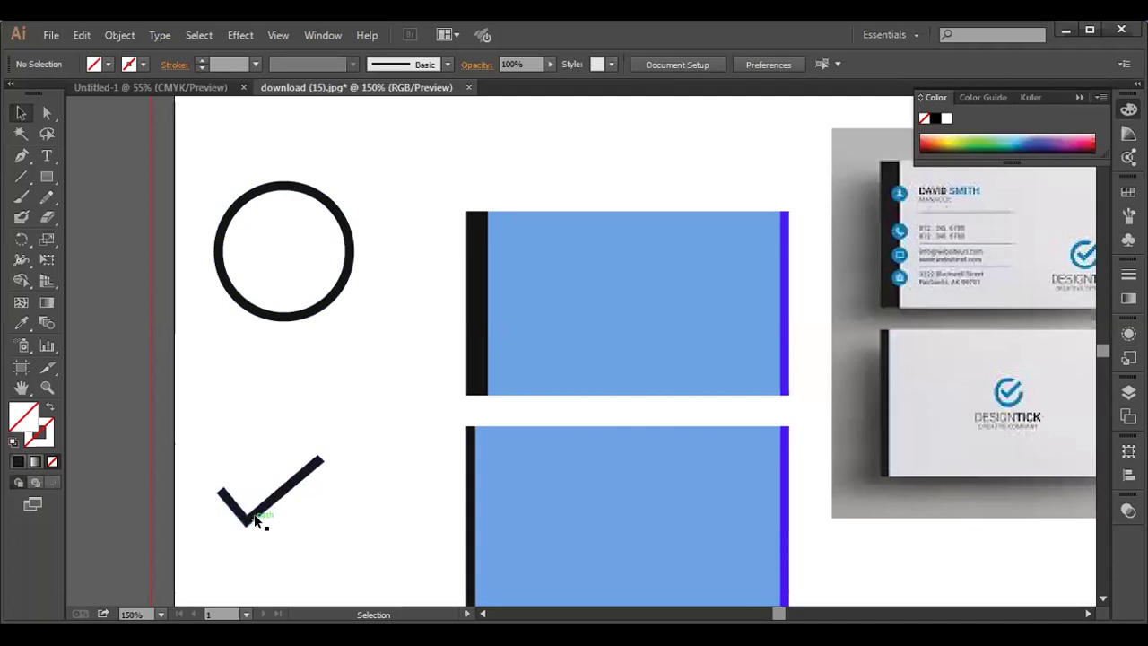
- Move the check mark into the circle and enlarge it until its tip reaches the ring
left_click_drag(253, 516, 300, 274)
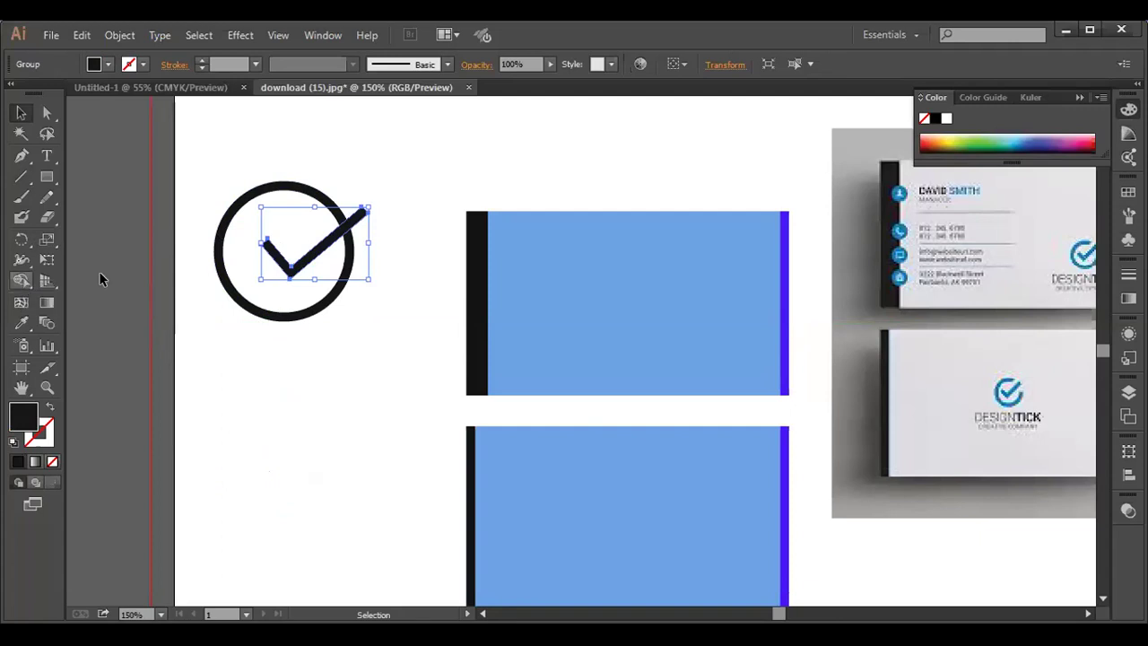
left_click_drag(280, 258, 260, 266)
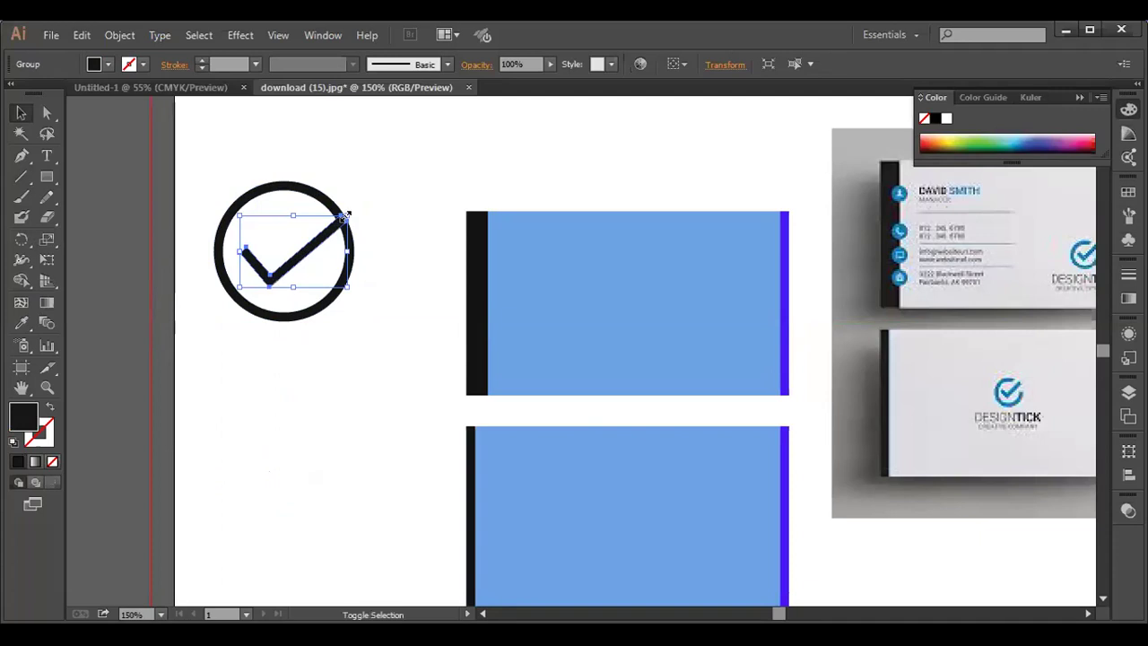
left_click_drag(346, 215, 354, 211)
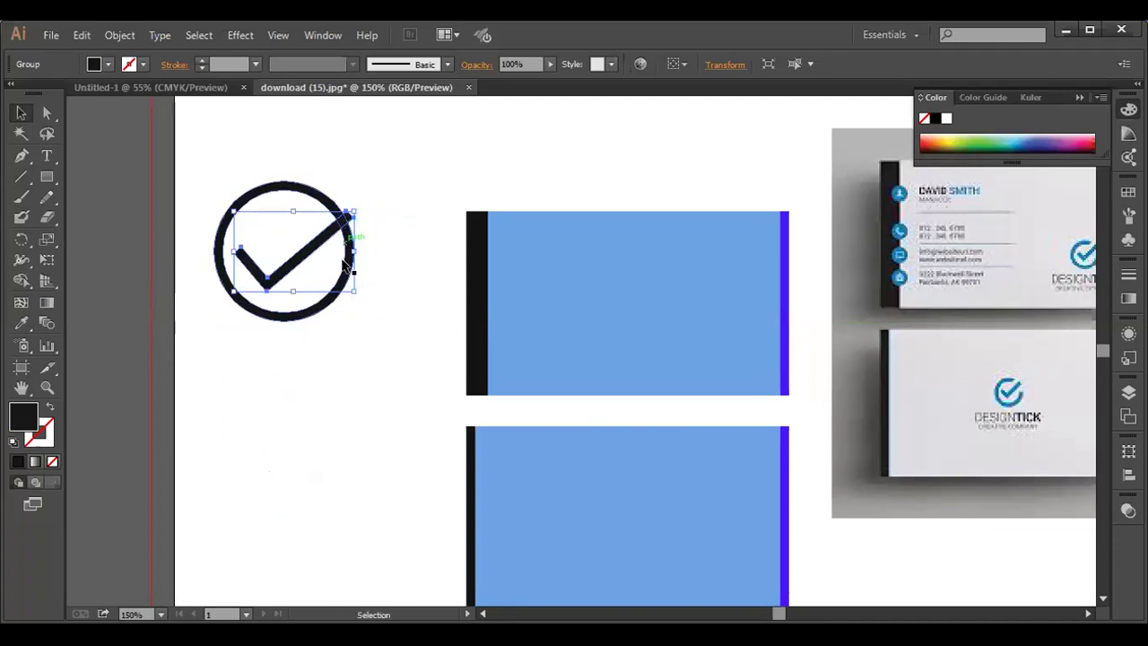
key("Right")
key("Right")
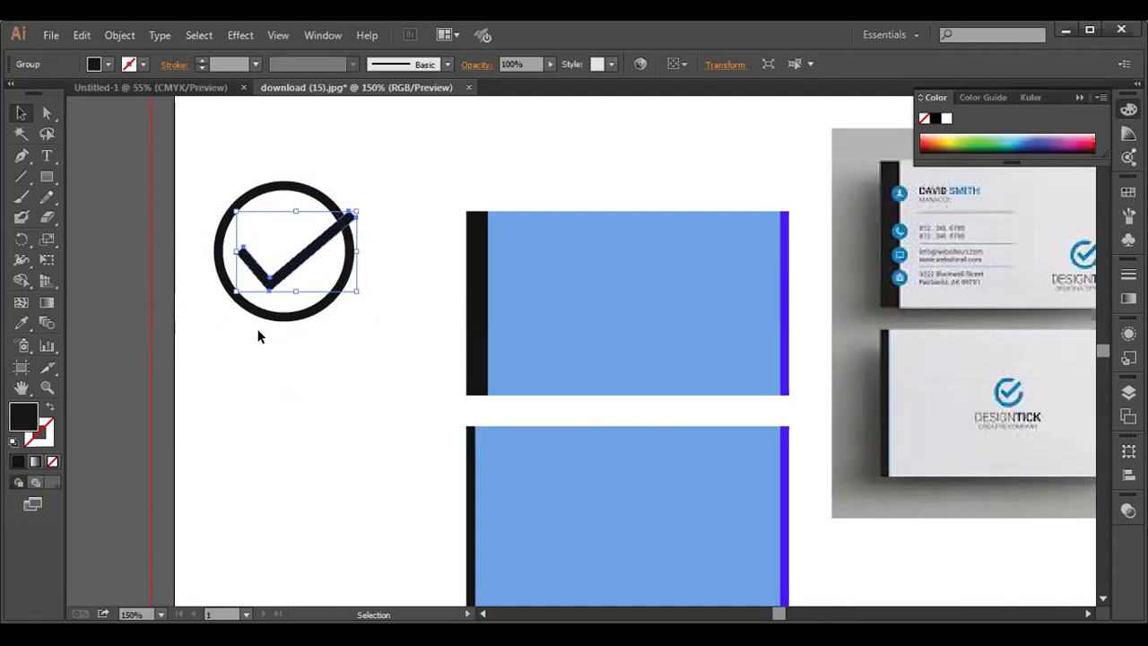
left_click(242, 405)
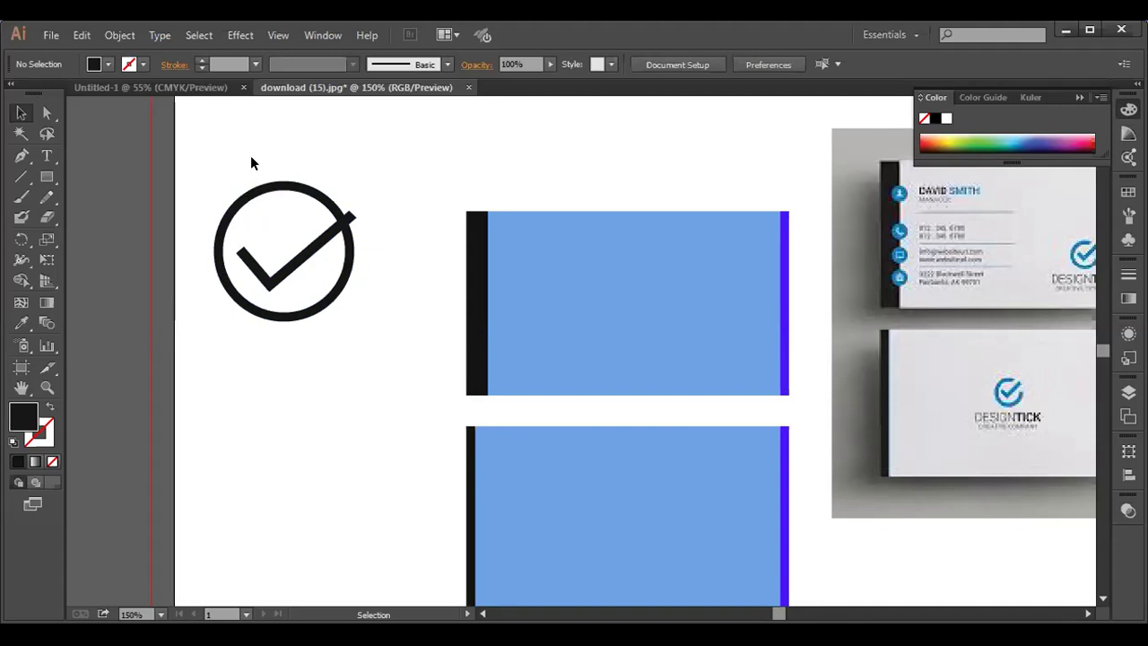
- Draw two short cutting lines across the ring where the check's tip crosses it
left_click(23, 179)
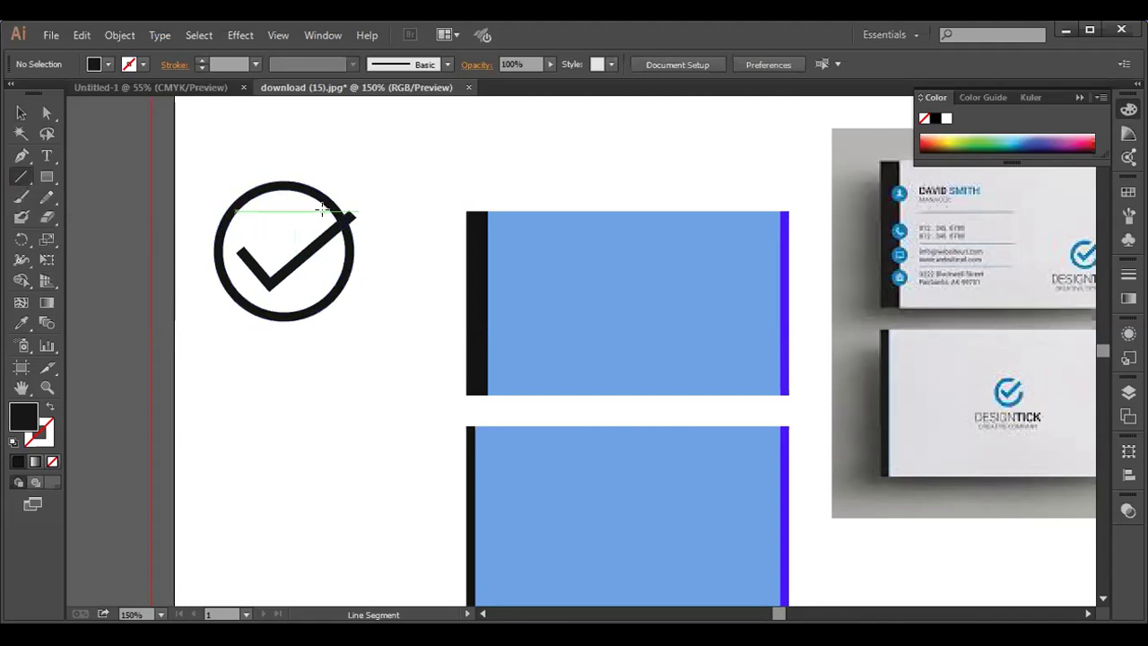
left_click_drag(321, 210, 340, 195)
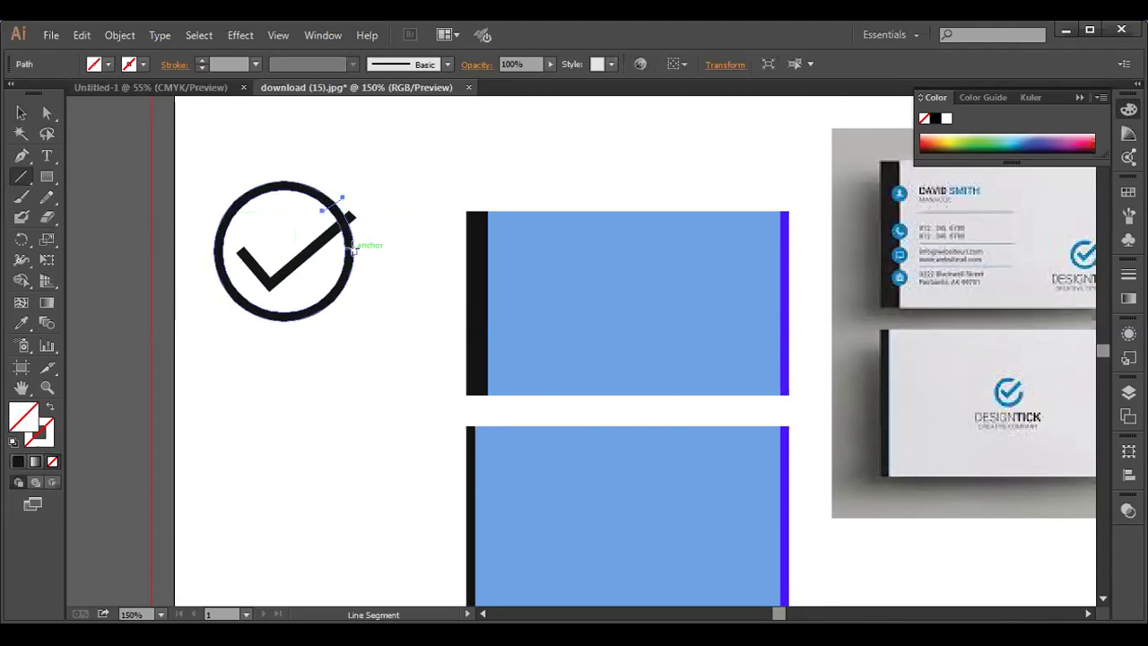
left_click_drag(343, 245, 366, 232)
- Split the ring into regions with Shape Builder and remove the circle, keeping only the check
left_click(22, 112)
left_click_drag(185, 155, 364, 321)
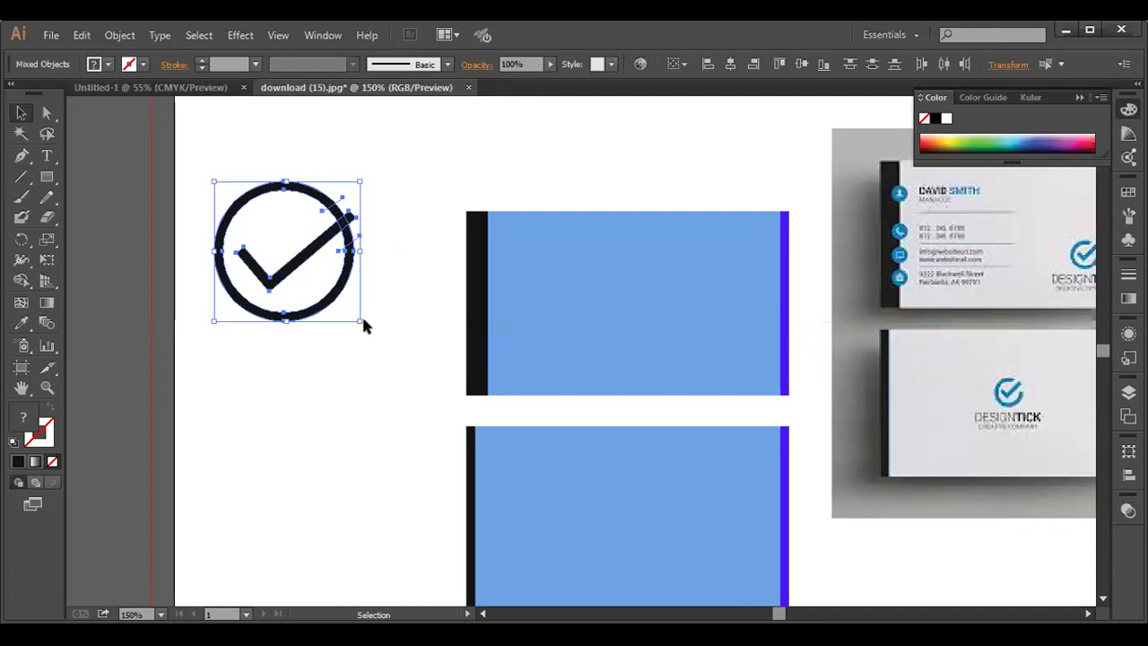
left_click(23, 283)
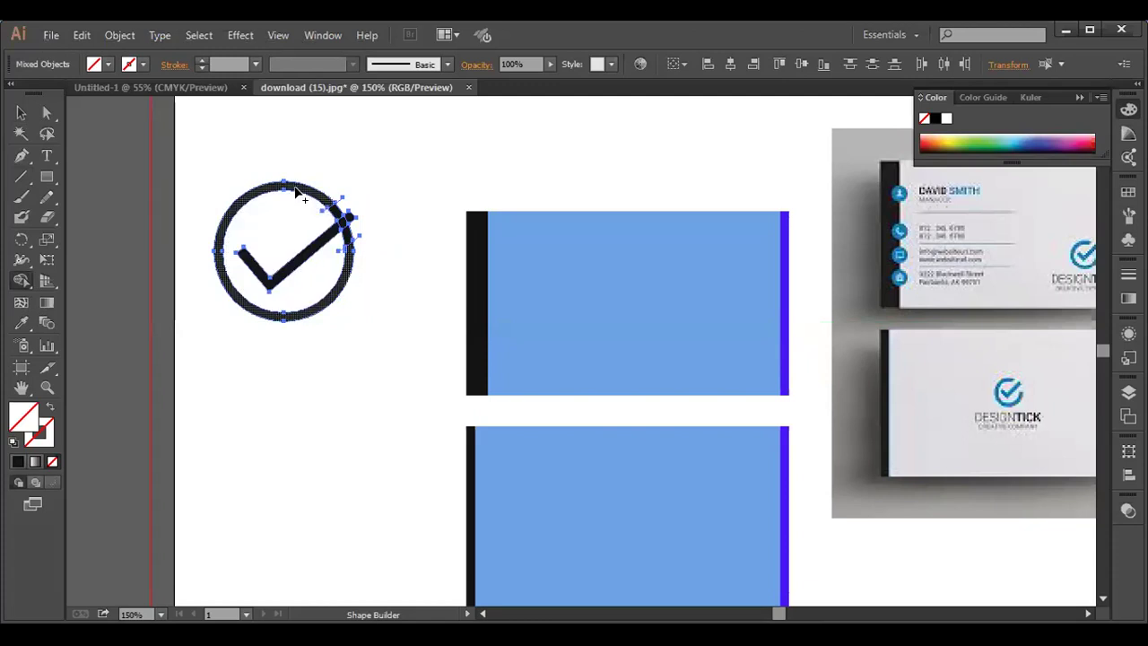
left_click(295, 185, "alt")
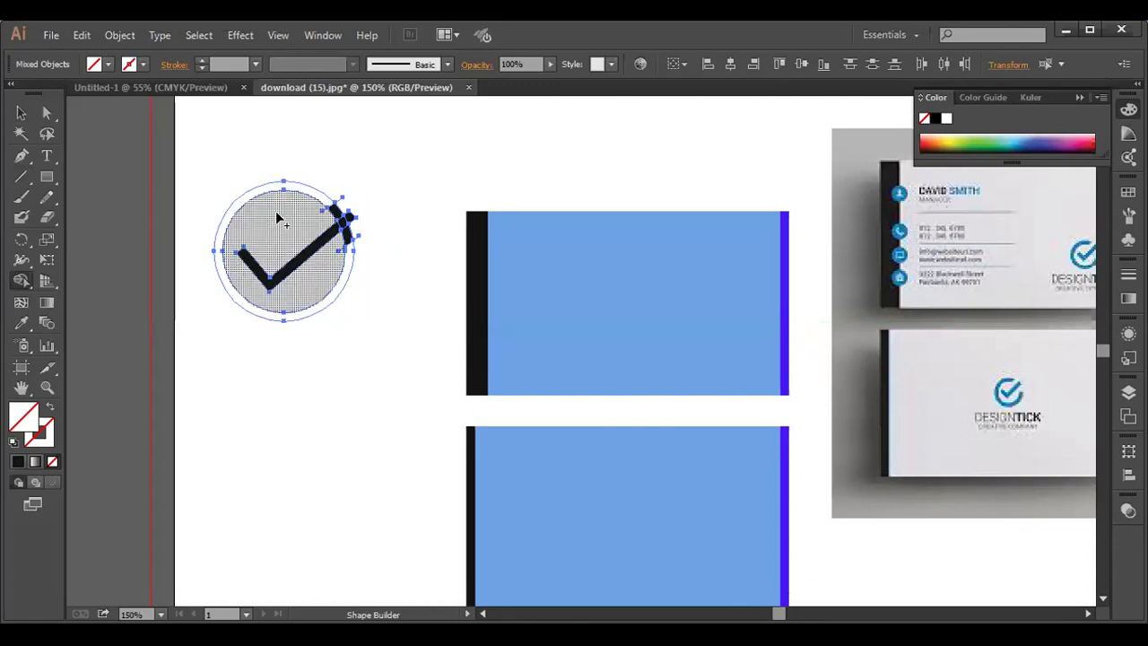
left_click(276, 211)
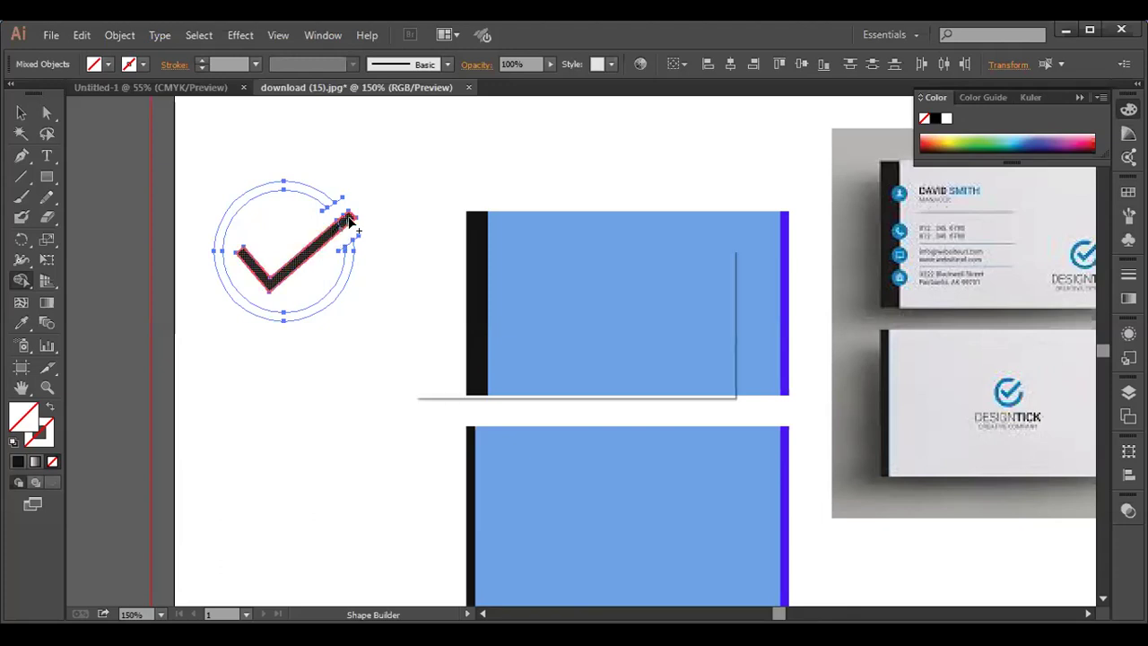
left_click(21, 113)
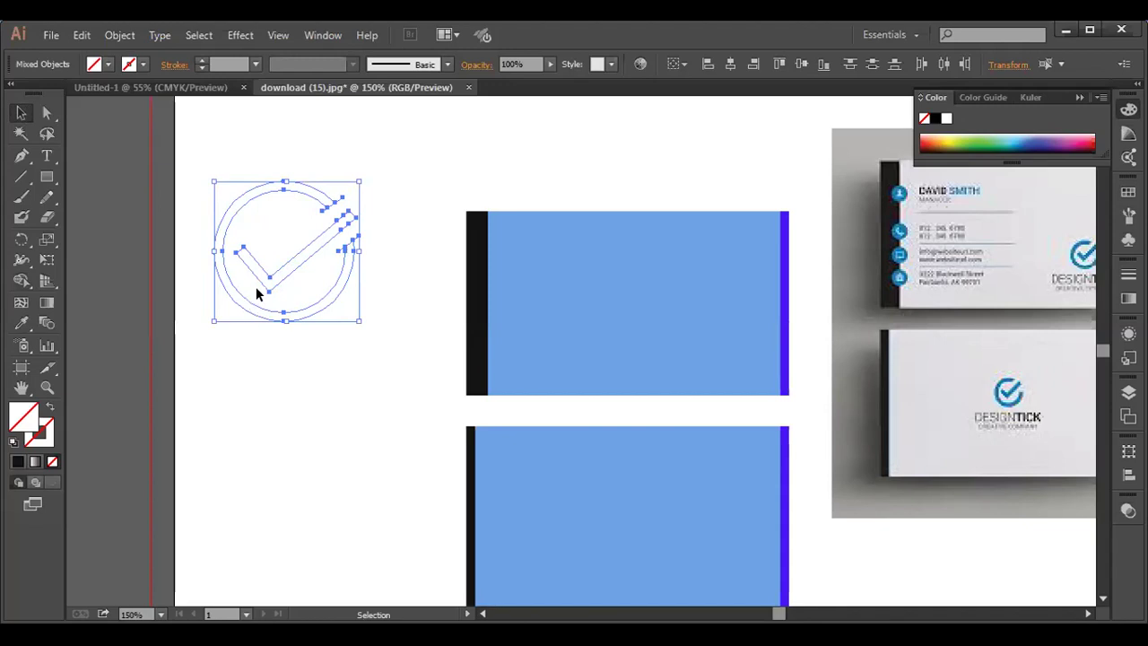
key("ctrl+z")
left_click_drag(260, 280, 269, 280)
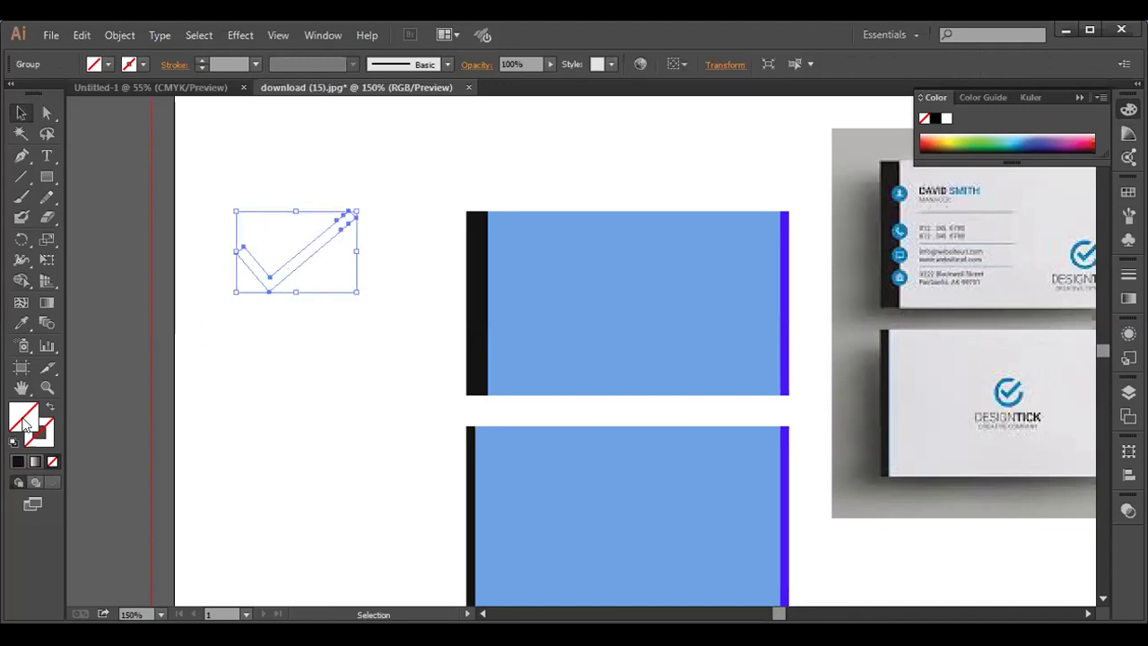
- Fill the check mark with a deep blue from the Color Picker
double_click(24, 418)
left_click(590, 283)
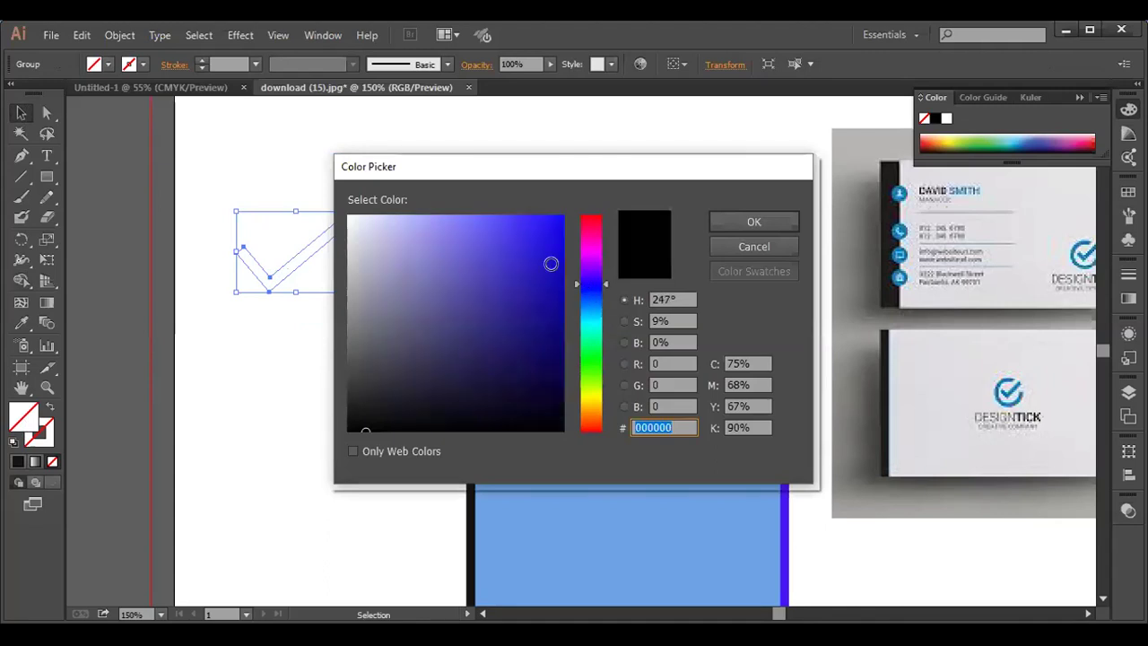
left_click(550, 264)
left_click(724, 221)
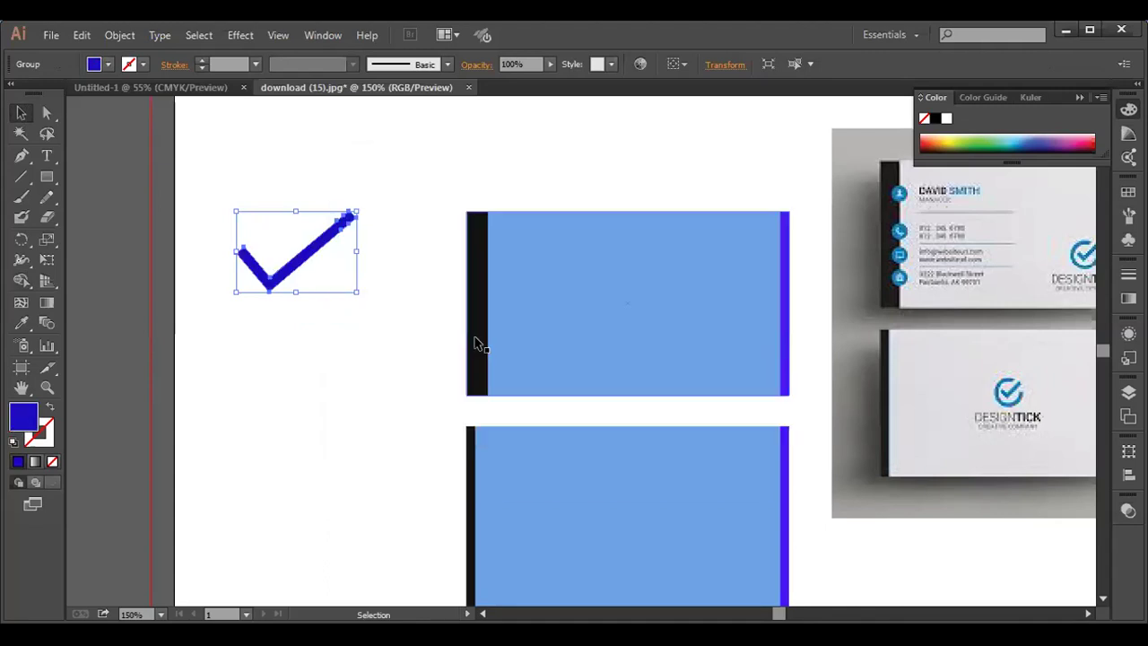
left_click(225, 252)
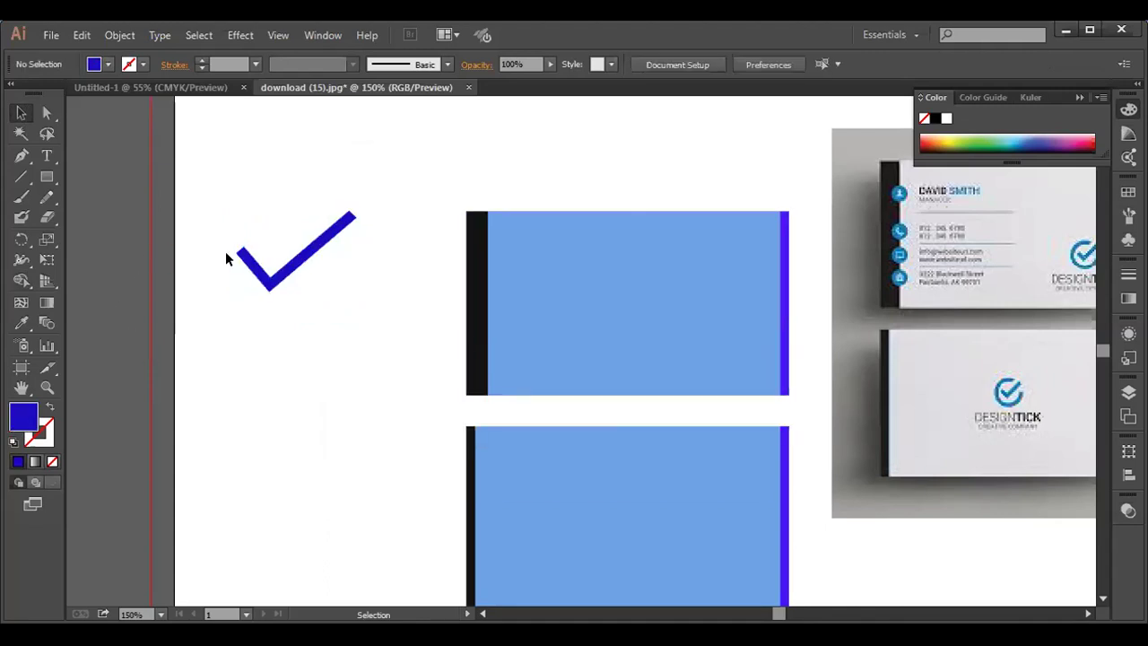
- Apply the same blue fill to the circle group
left_click(281, 309)
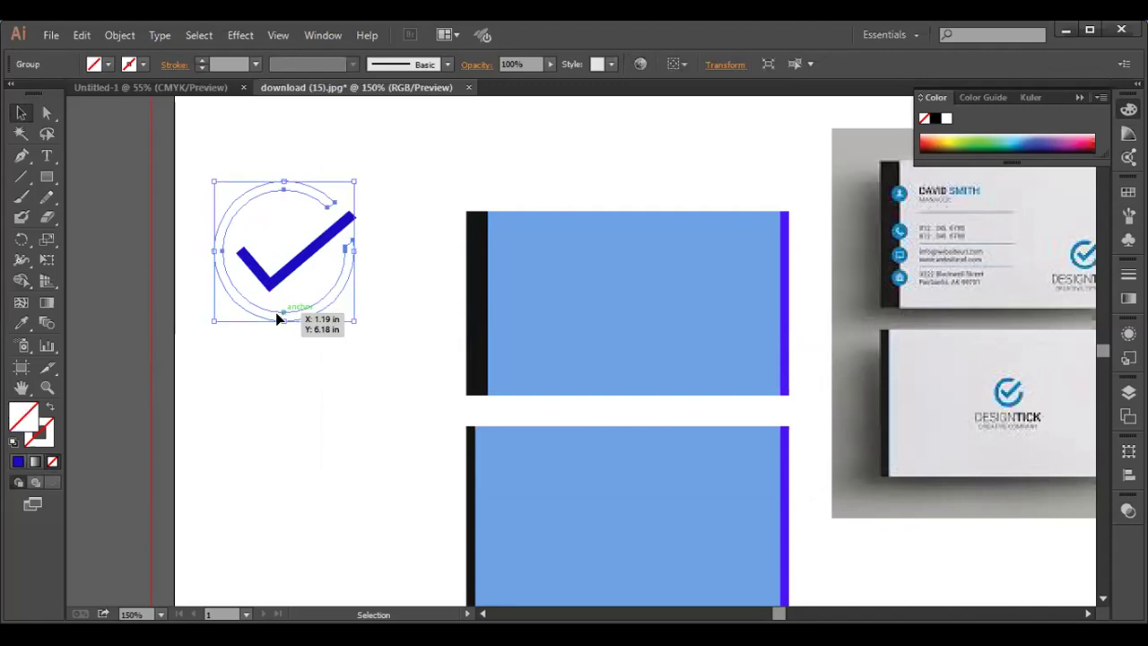
left_click(17, 462)
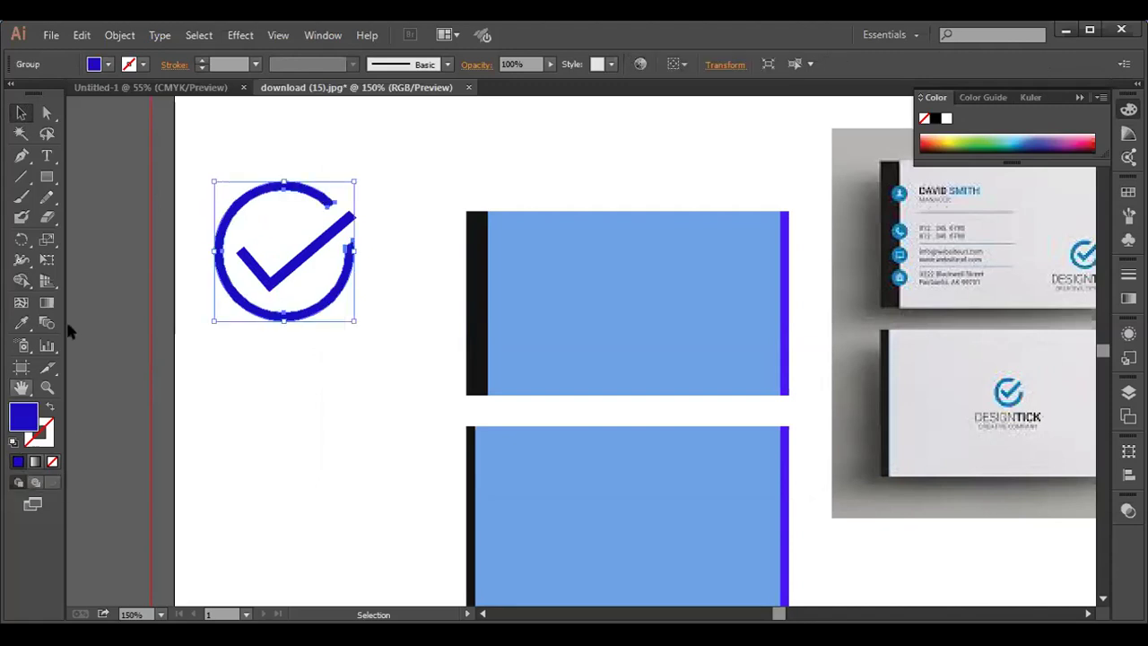
left_click(88, 190)
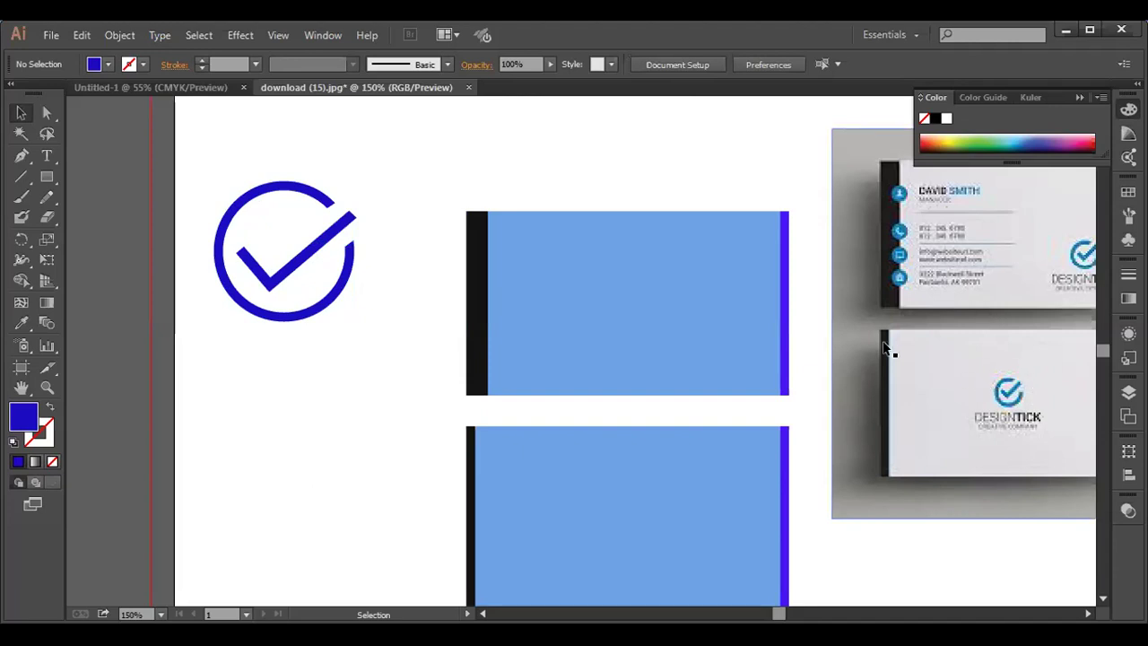
- Drag the tick's upper-right end anchor onto the circle's open-end anchor so they meet
left_click_drag(182, 145, 361, 172)
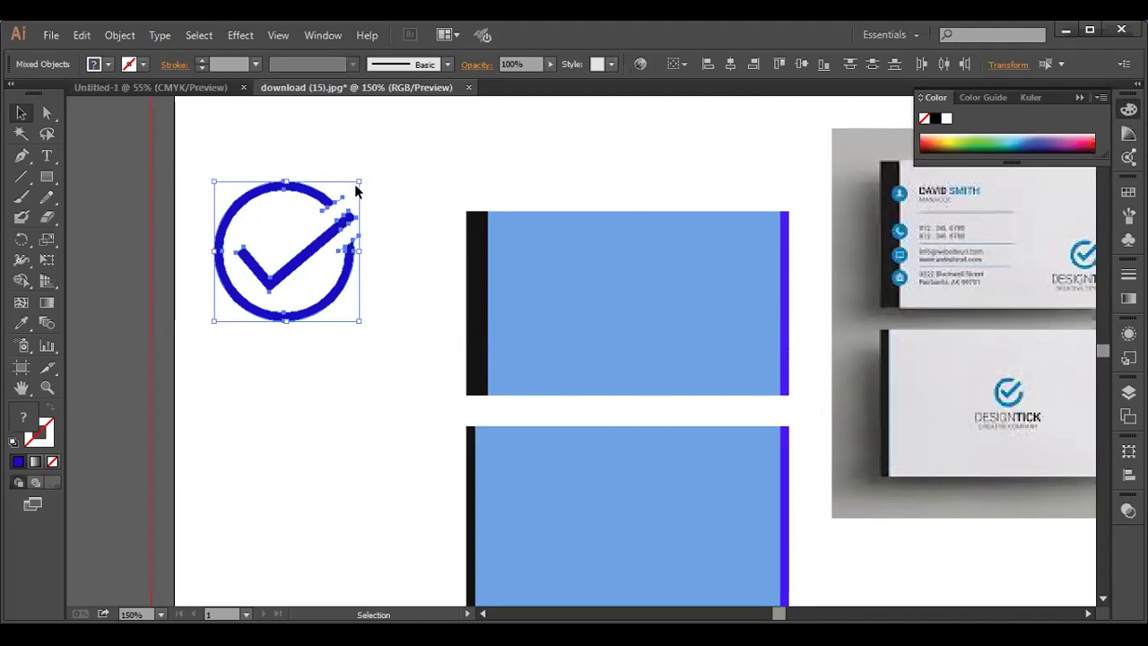
left_click(356, 184)
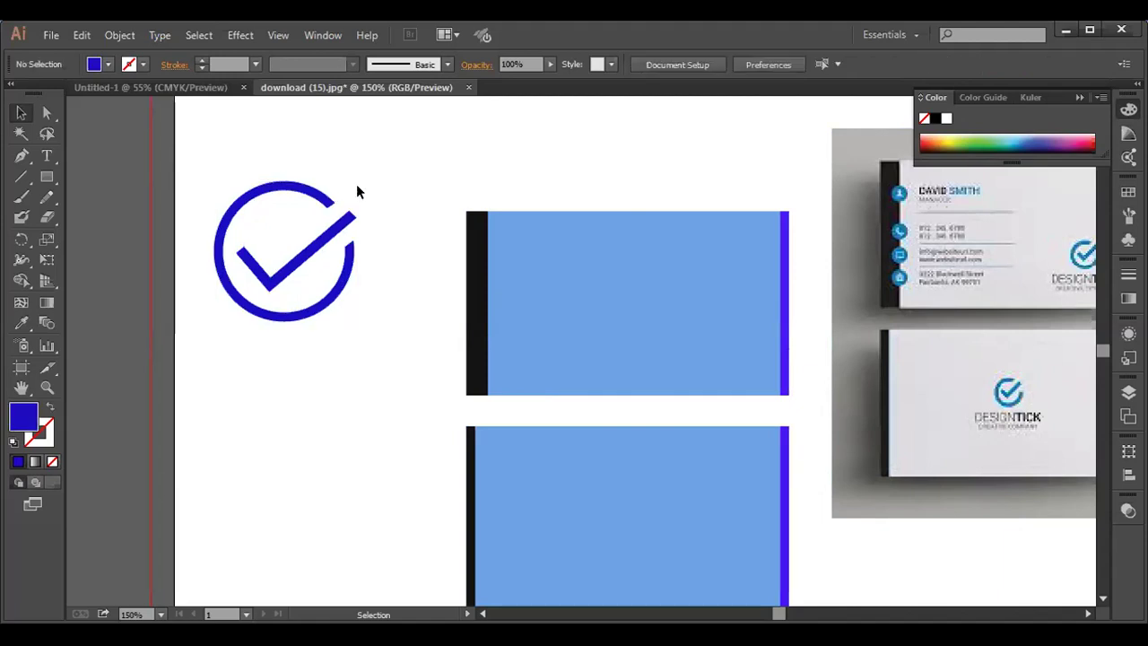
left_click(339, 197)
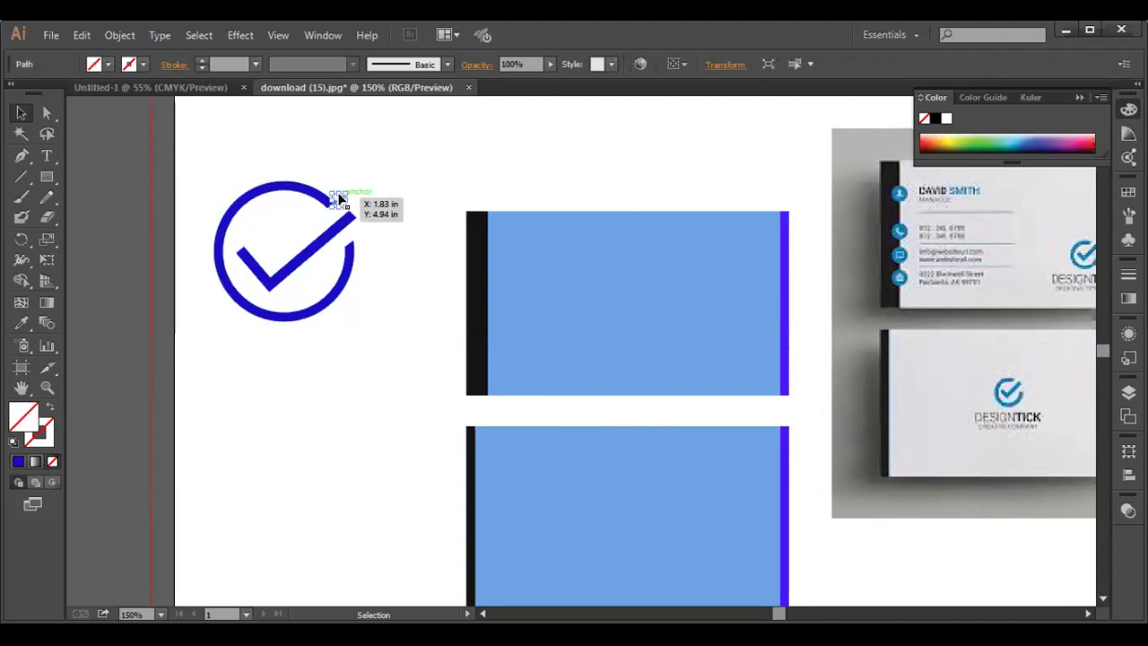
left_click(356, 217)
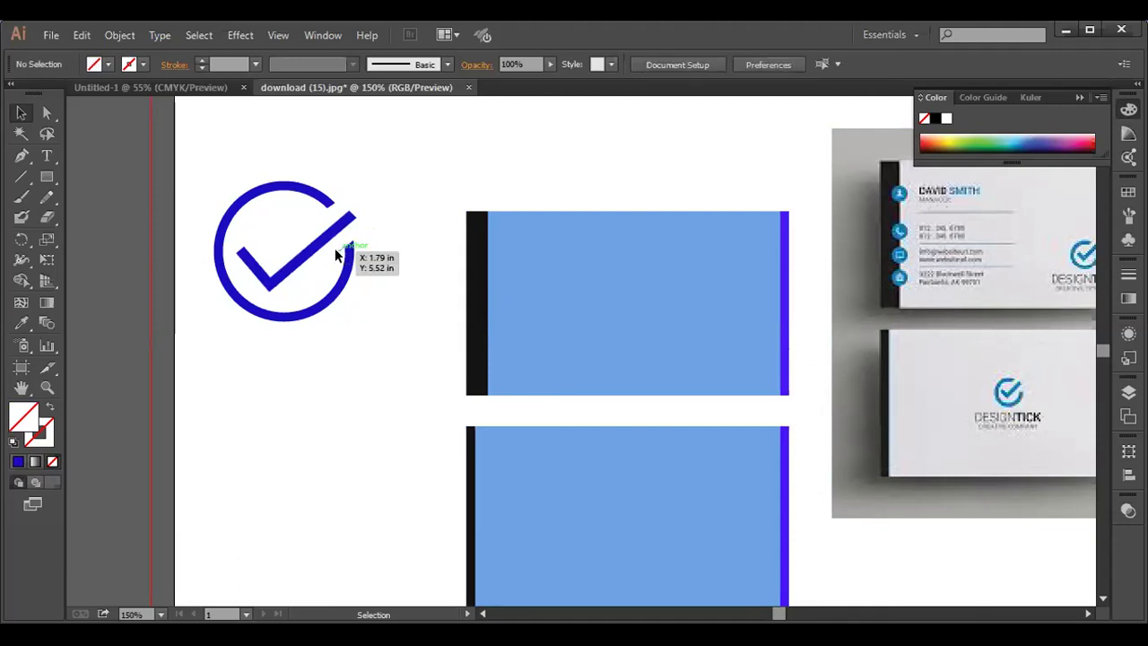
left_click(321, 213)
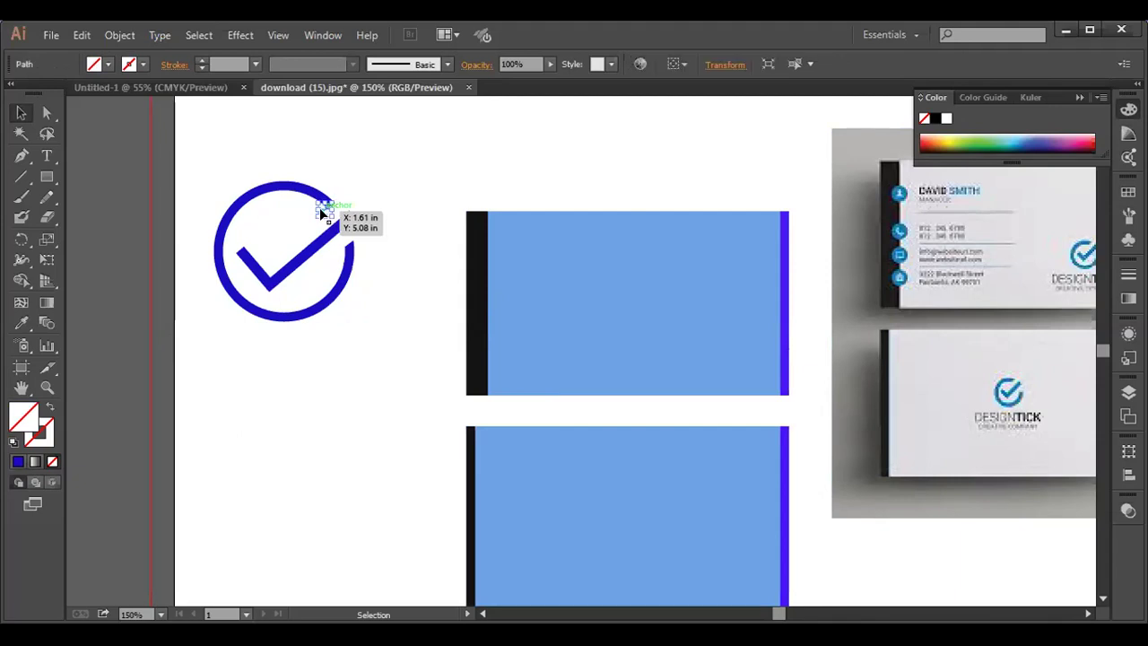
key("ctrl+z")
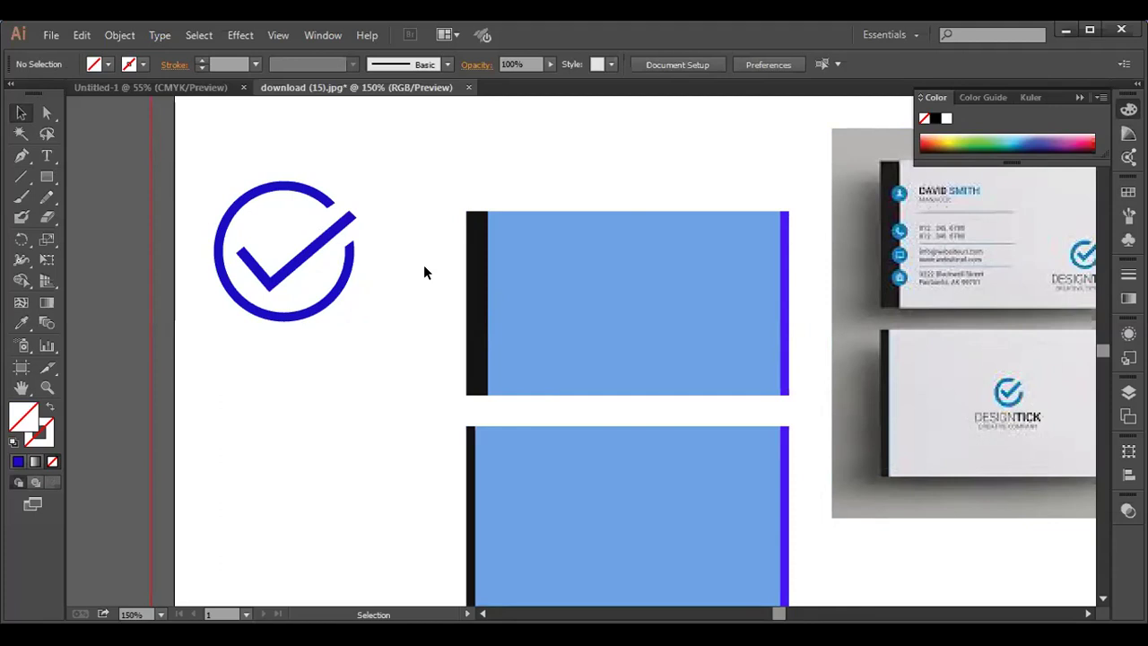
left_click(45, 109)
left_click_drag(354, 215, 328, 201)
- Scale the checkmark logo down to about 0.83 in wide
left_click_drag(204, 160, 376, 310)
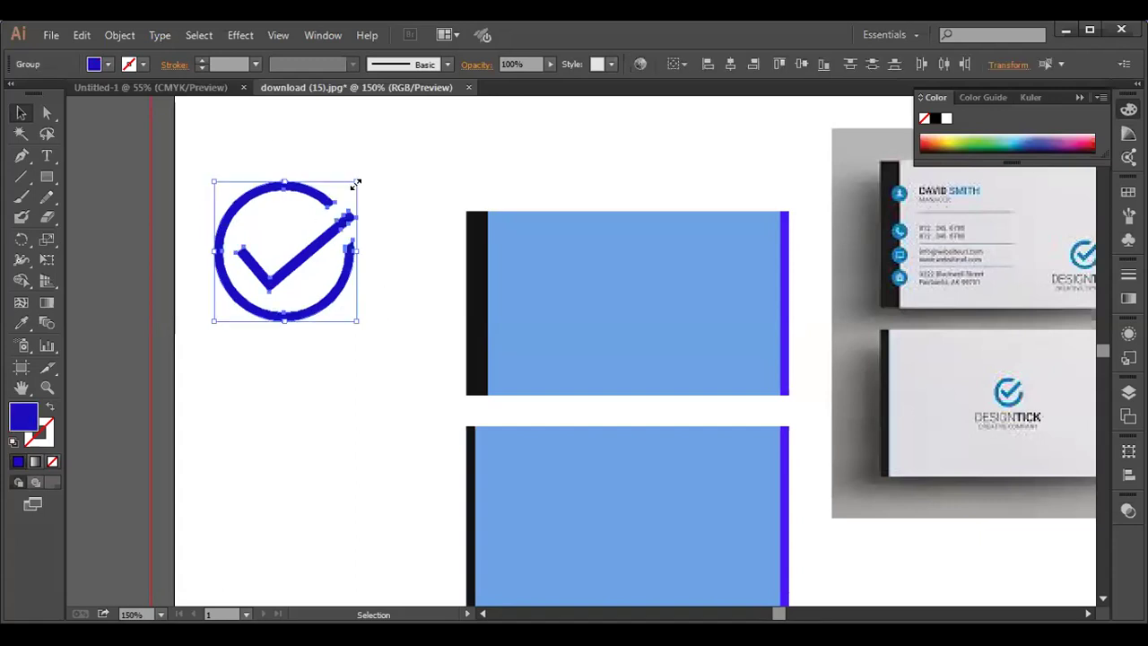
left_click_drag(355, 183, 326, 219)
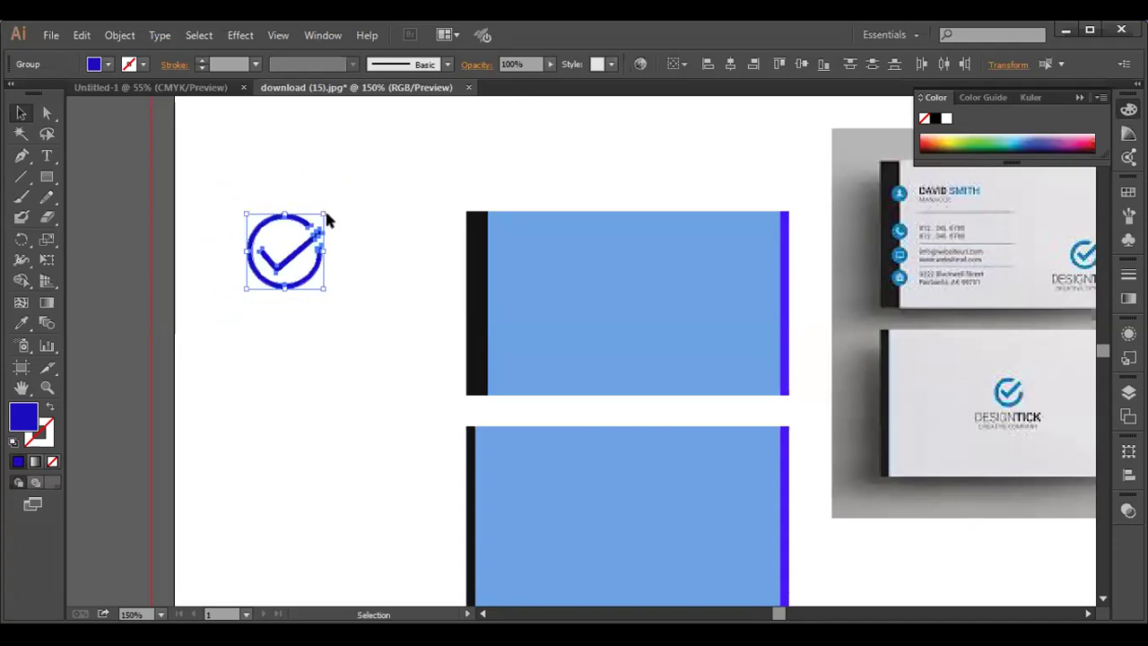
left_click(341, 287)
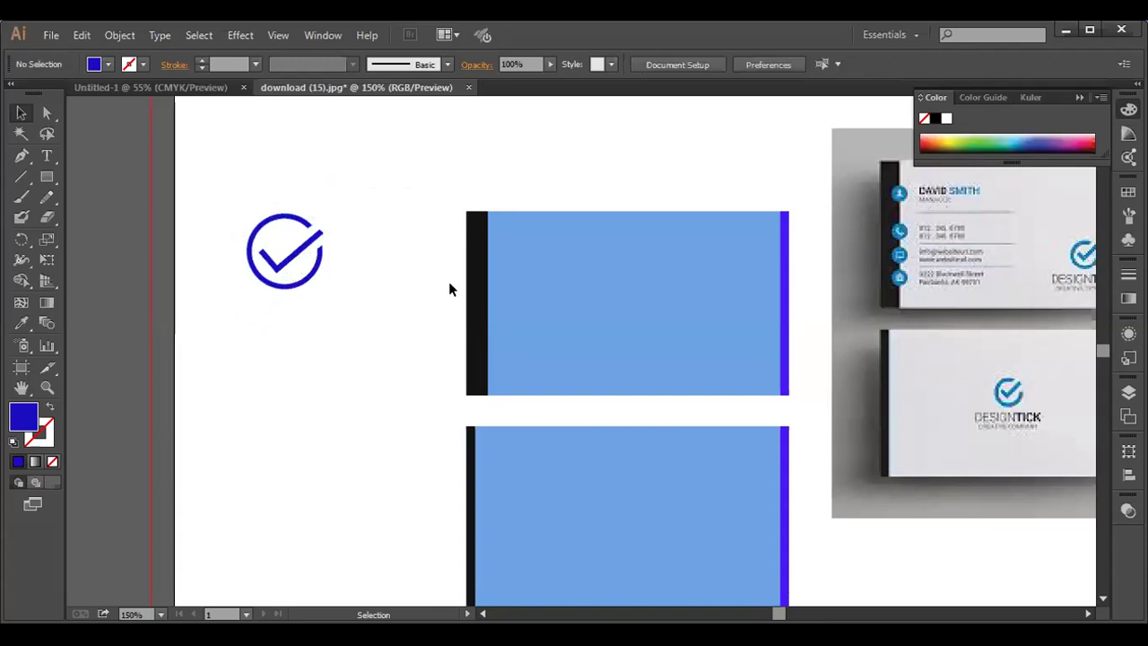
- Move the logo onto the middle of the lower blue card
left_click_drag(224, 196, 334, 287)
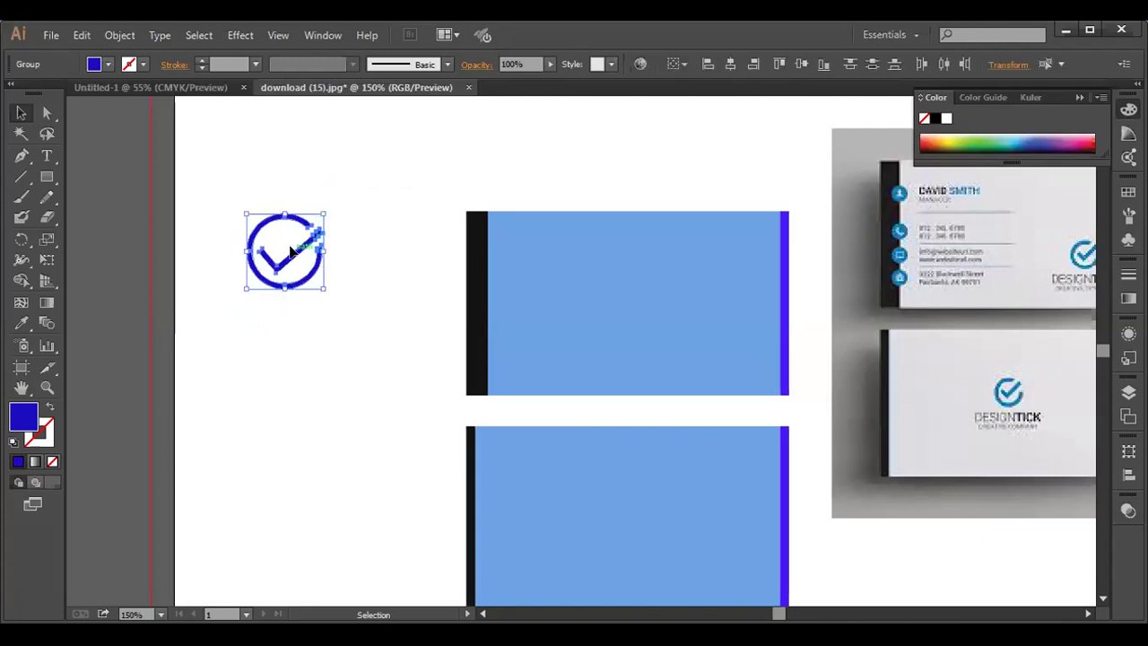
left_click_drag(287, 257, 627, 525)
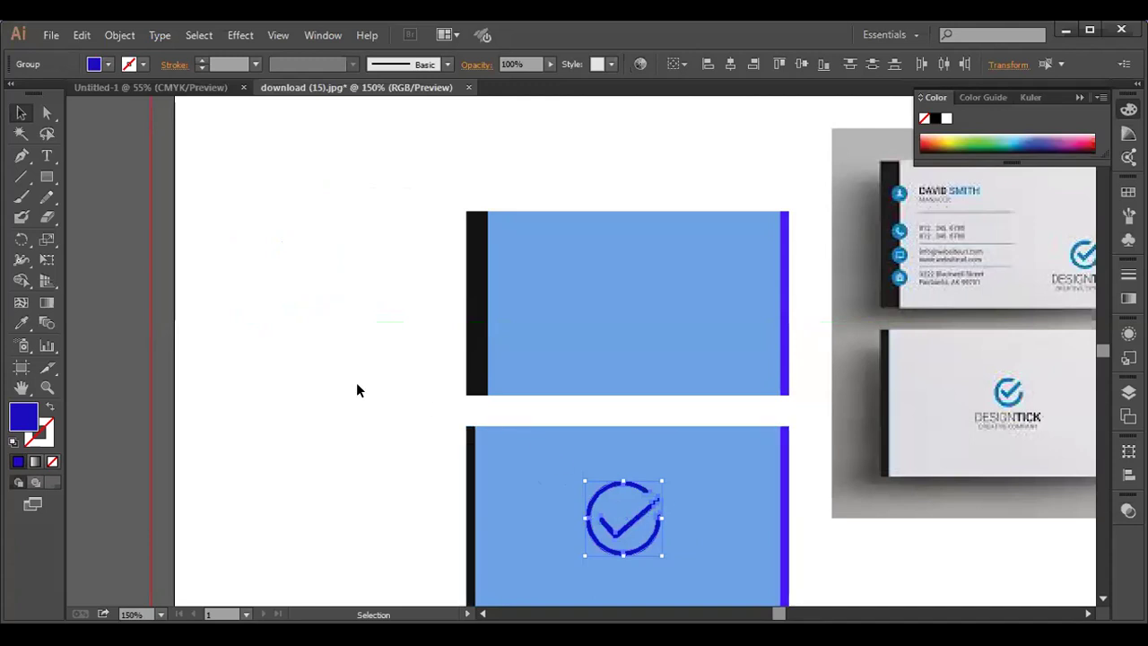
key("space")
left_click_drag(364, 377, 327, 323)
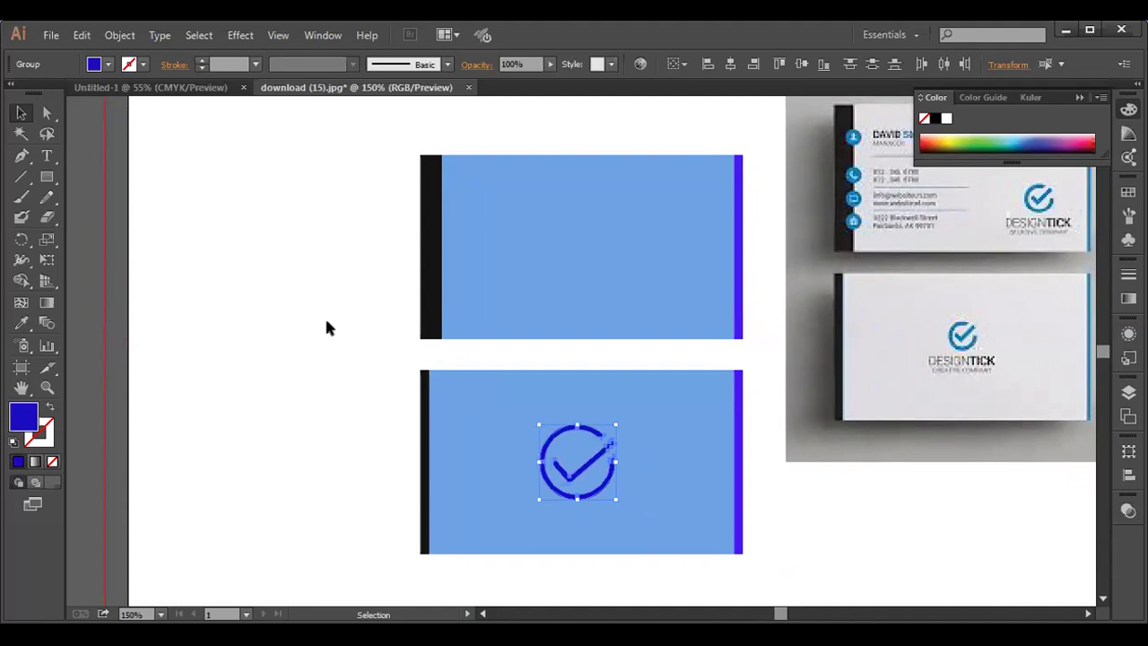
- Show rulers and add guides at the lower card's top, bottom, middle and vertical centre
key("ctrl+r")
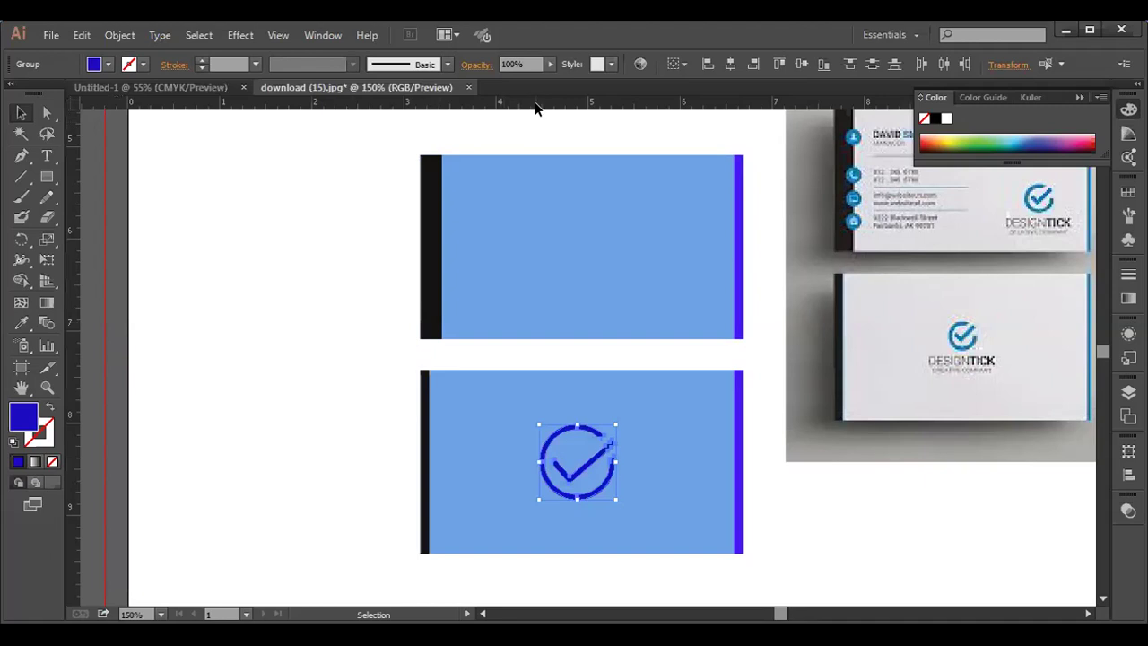
left_click_drag(538, 105, 540, 388)
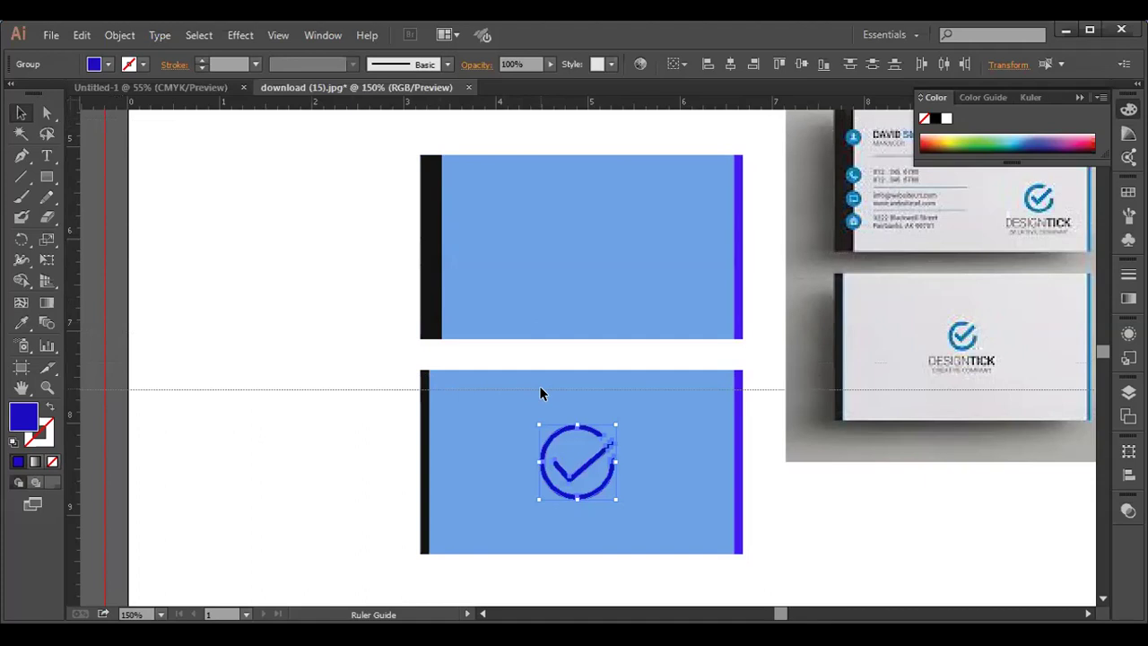
left_click_drag(539, 388, 539, 390)
left_click_drag(571, 103, 584, 538)
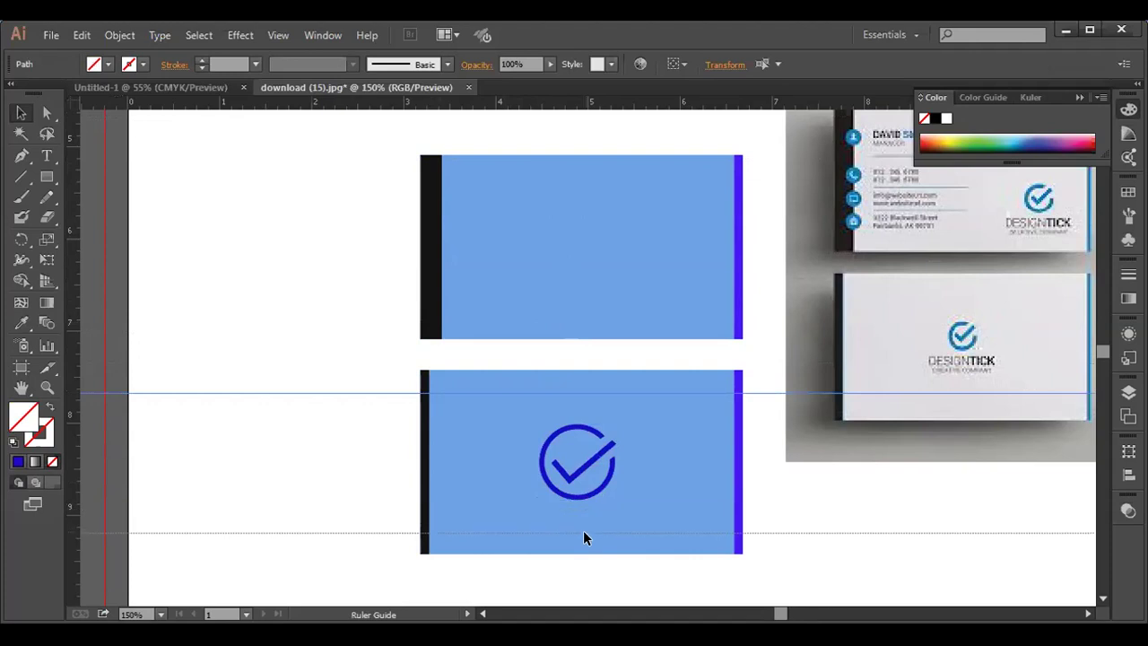
left_click_drag(583, 532, 586, 531)
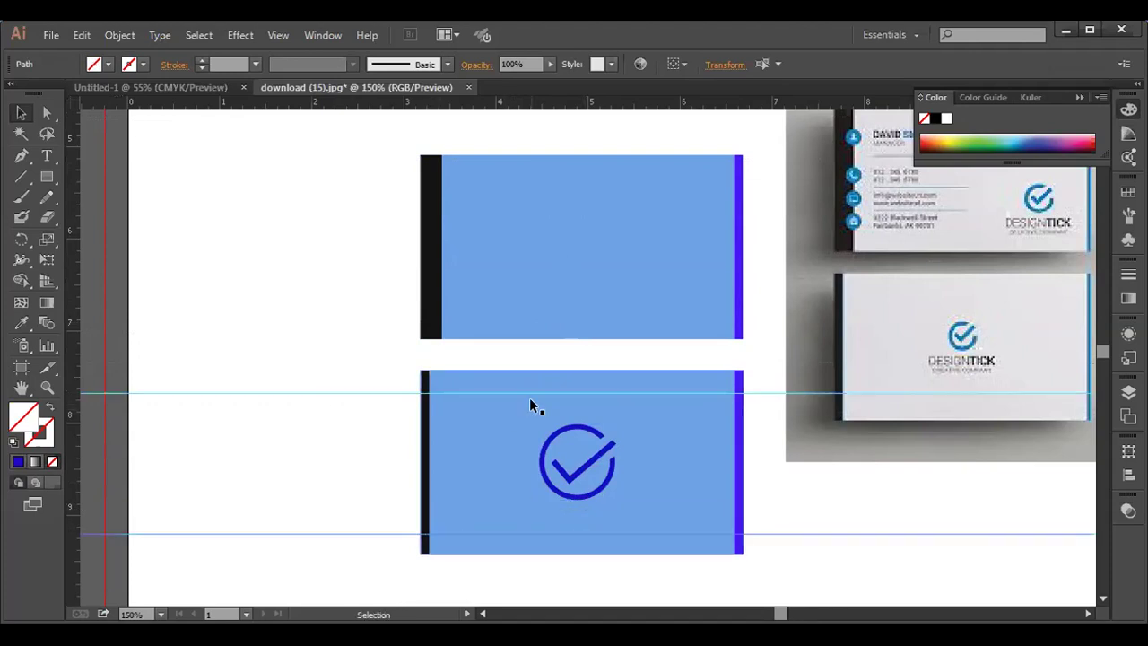
left_click_drag(538, 108, 550, 468)
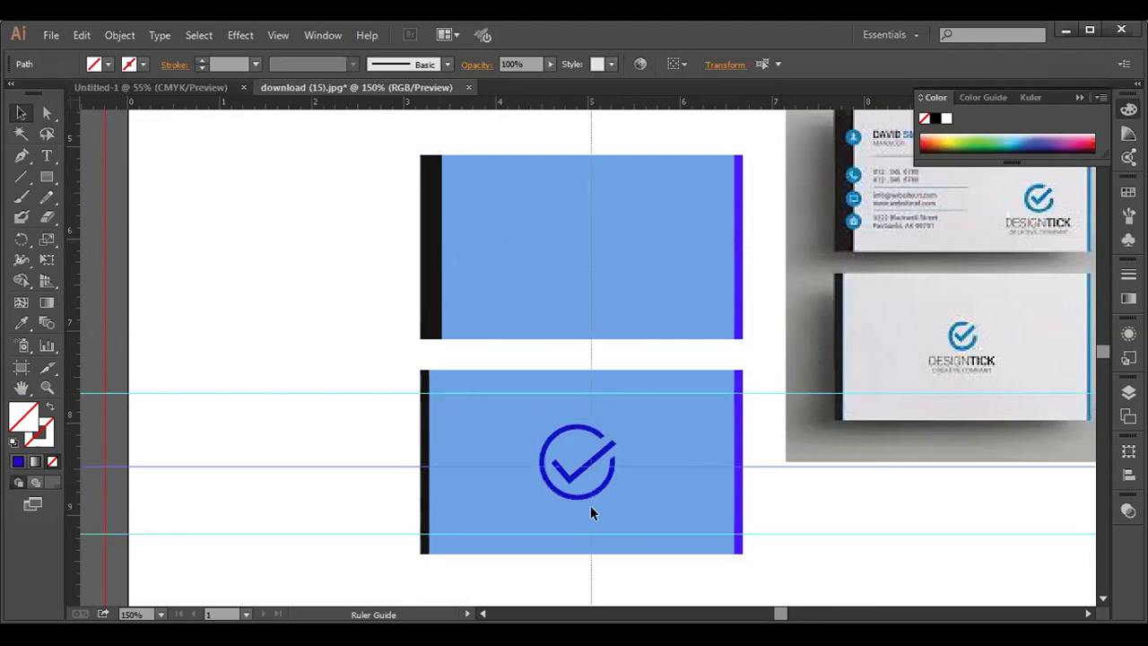
left_click_drag(590, 511, 588, 511)
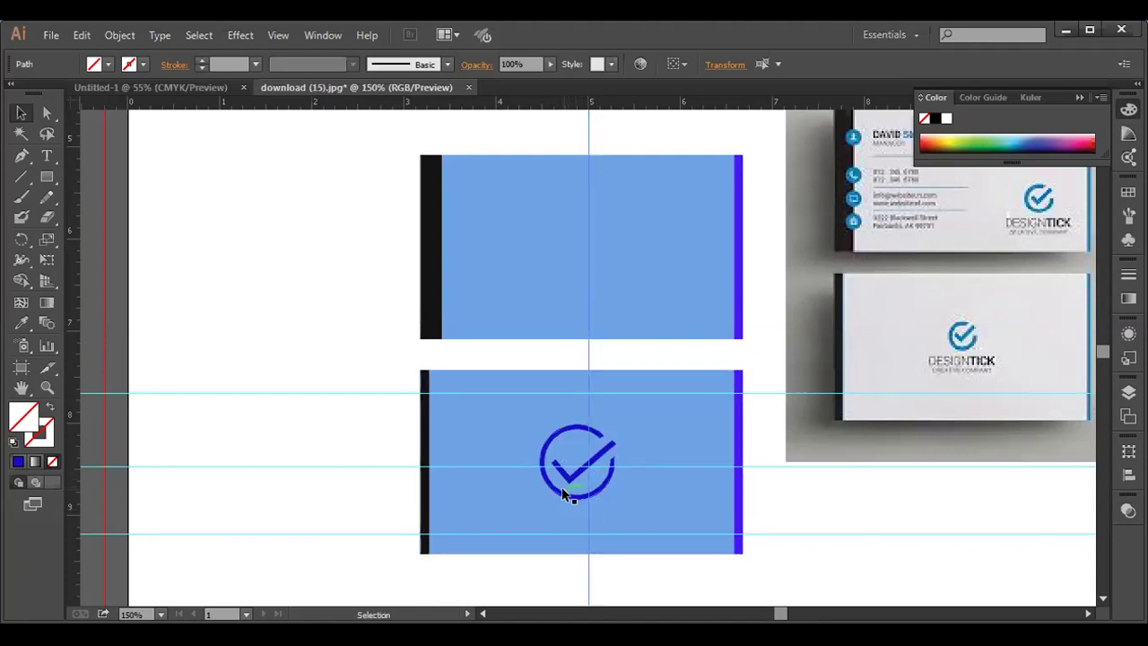
- Nudge the checkmark logo and the tick inside it to the right on the lower card
left_click(564, 491)
key("Right")
key("Right")
key("Right")
key("Right")
key("Right")
key("Right")
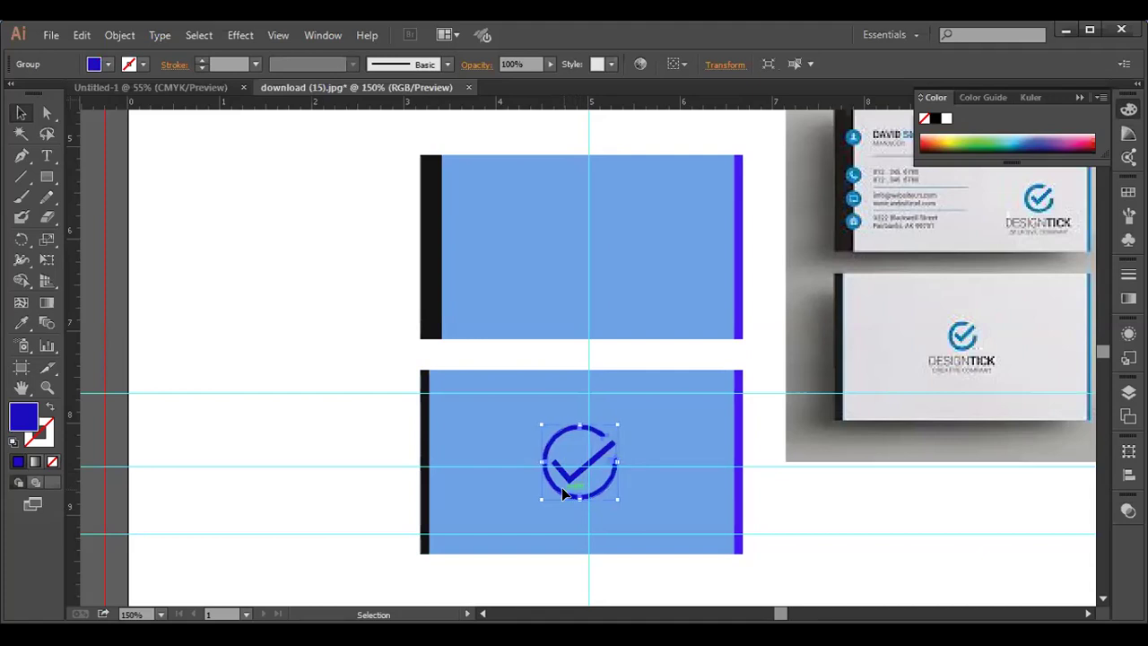
key("Right")
key("Right")
key("Right")
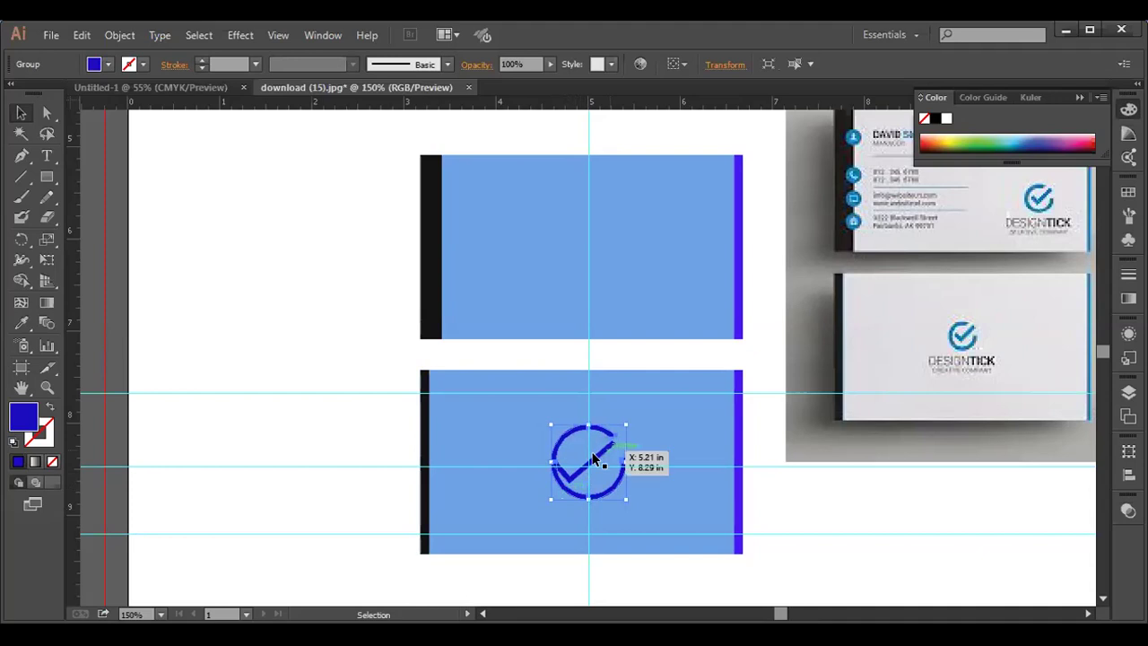
left_click(597, 460)
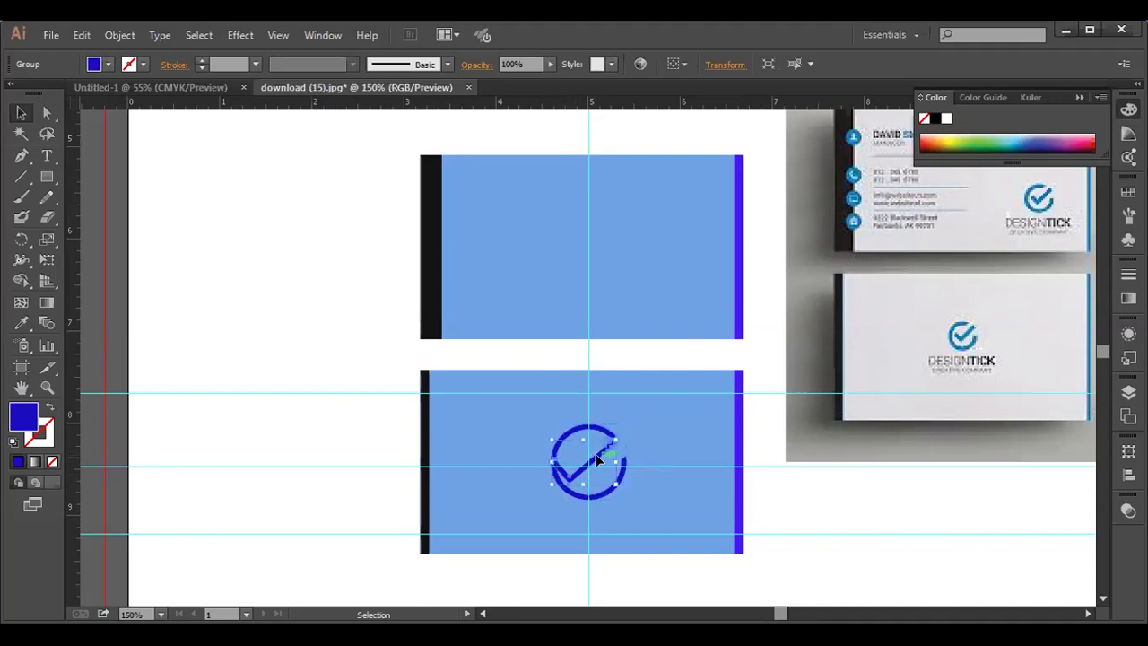
key("Right")
key("Right")
key("Right")
key("Right")
key("Right")
key("Right")
key("Right")
key("Right")
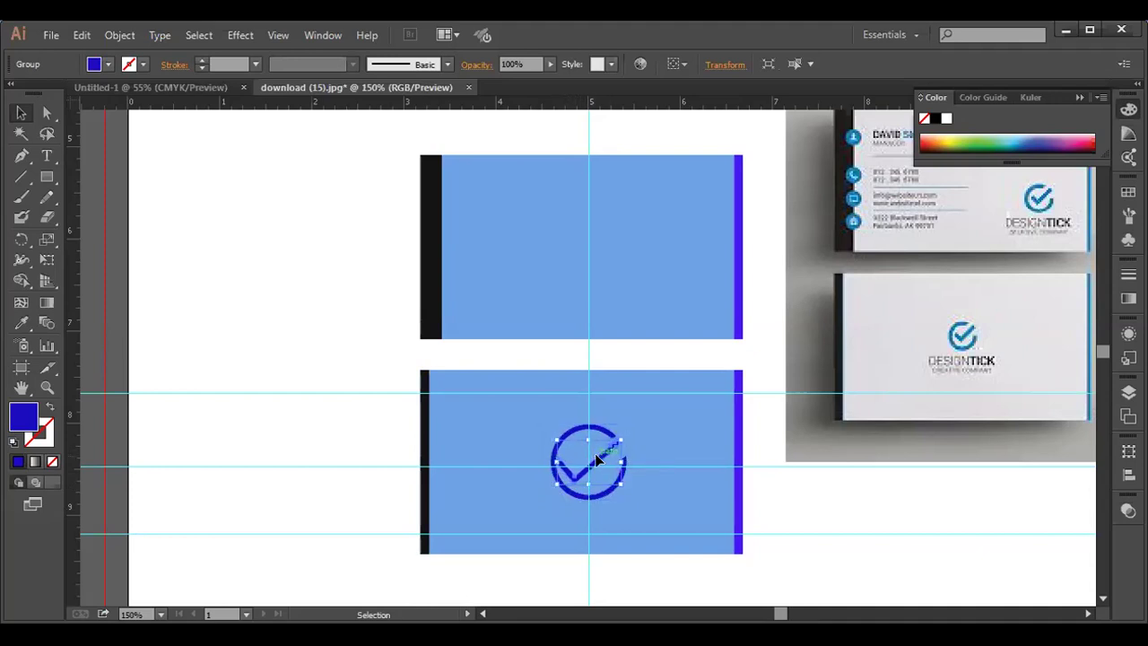
key("Right")
key("Right")
key("Right")
key("Right")
key("Right")
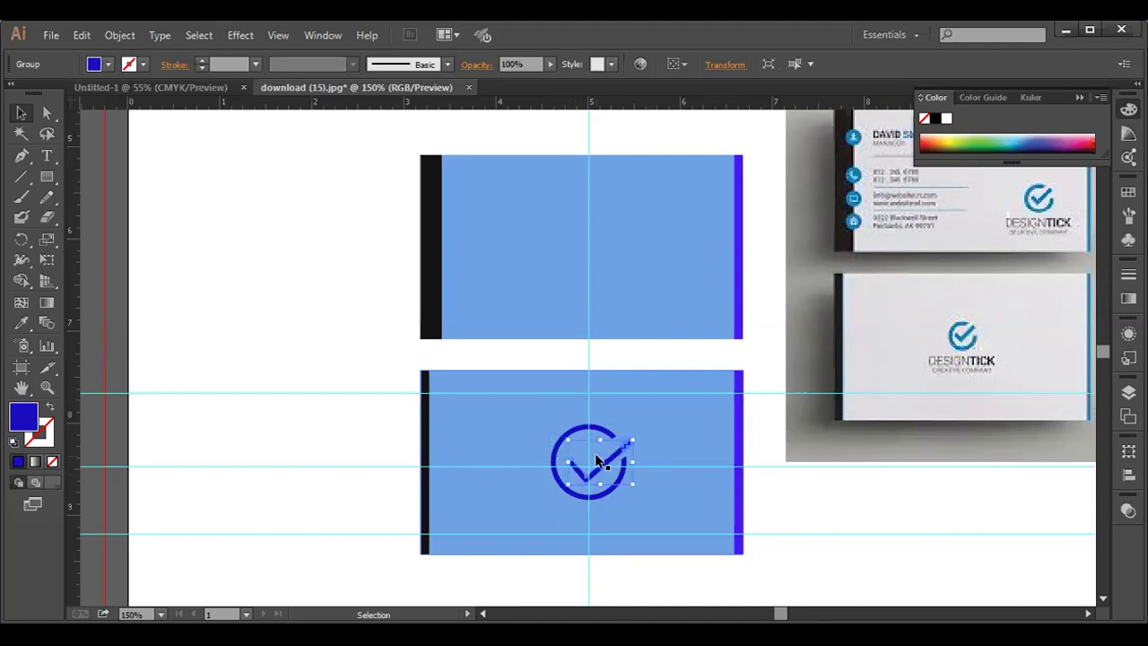
left_click(291, 339)
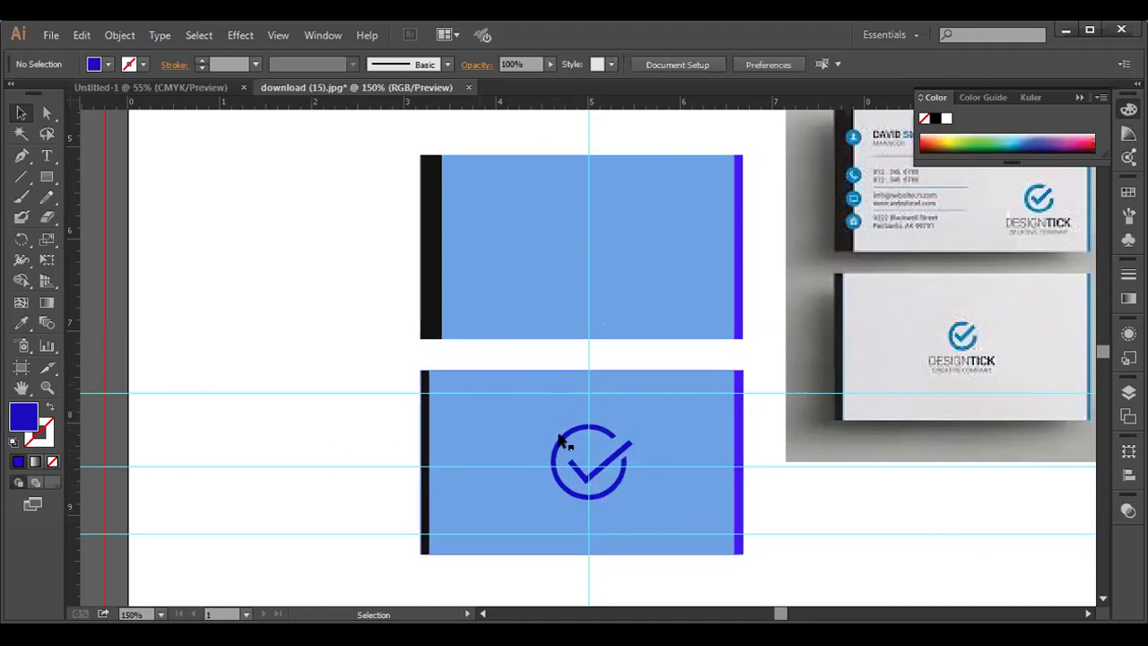
left_click_drag(608, 424, 599, 423)
left_click(291, 399)
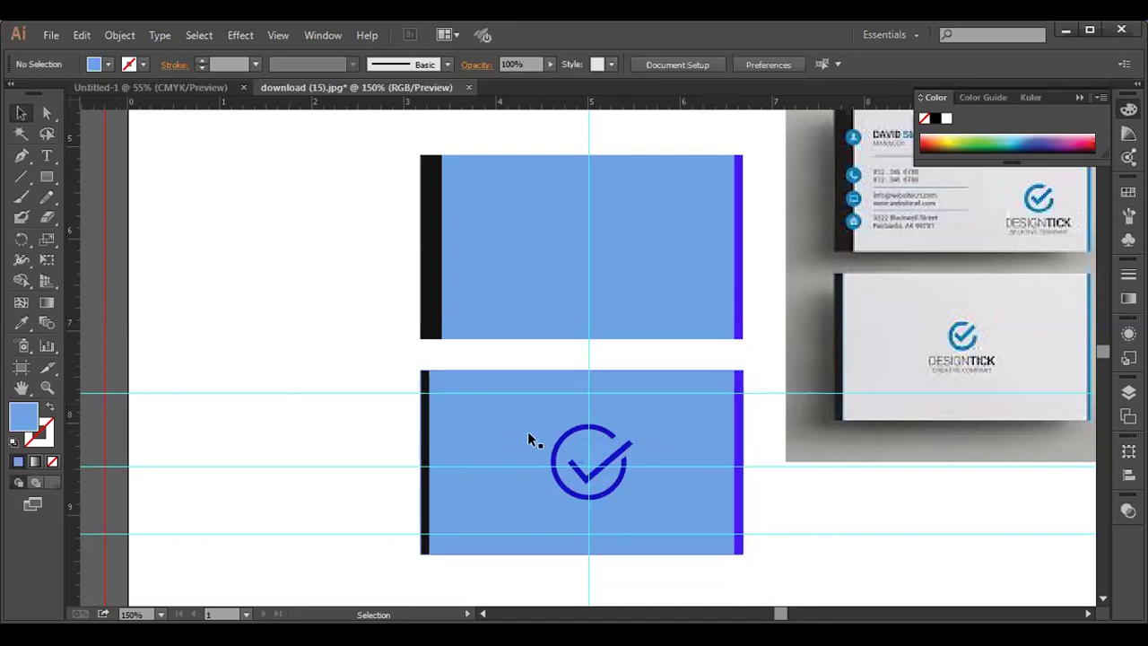
- Group the checkmark pieces, shrink the group proportionally and centre it on the guide crossing
left_click(557, 433)
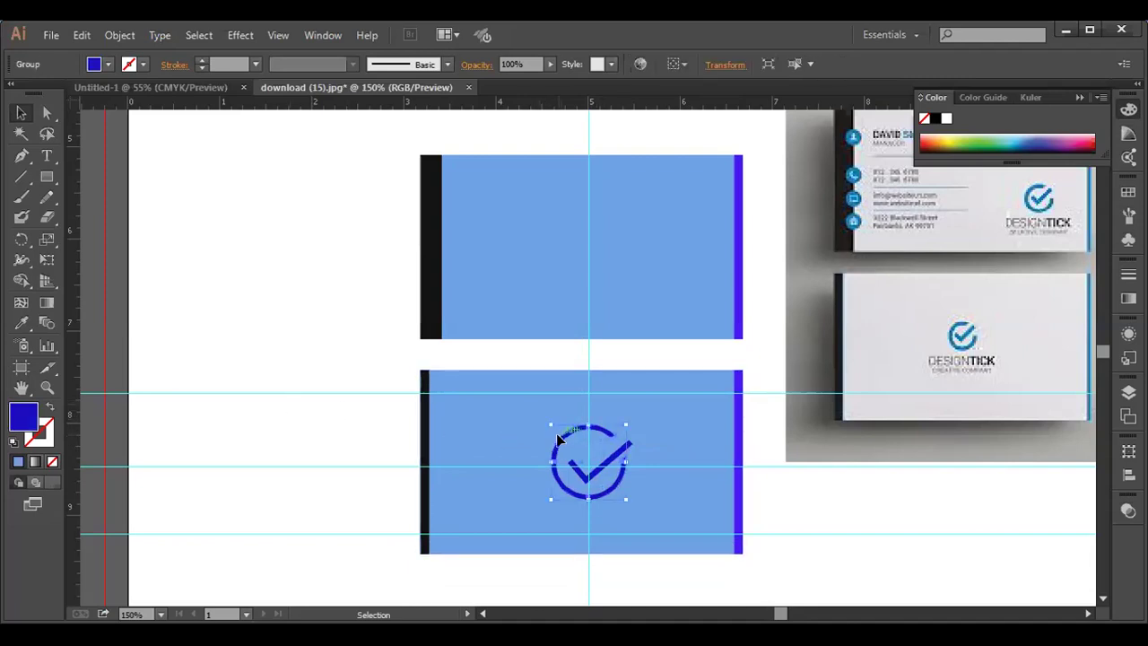
left_click_drag(610, 460, 620, 446)
right_click(620, 446)
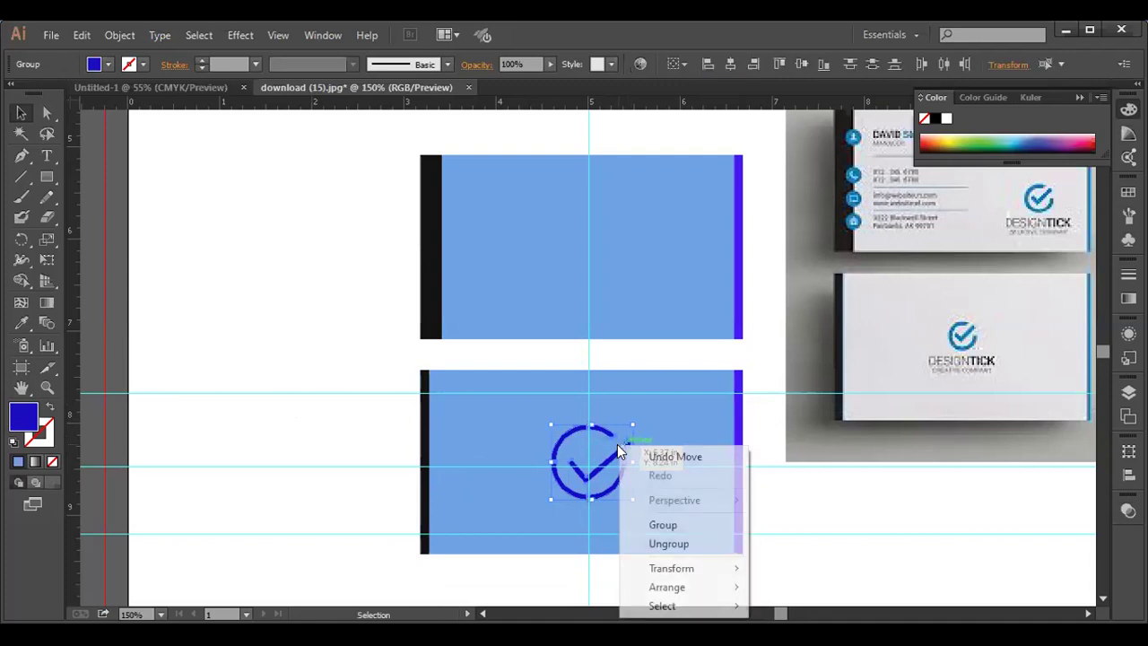
left_click(658, 520)
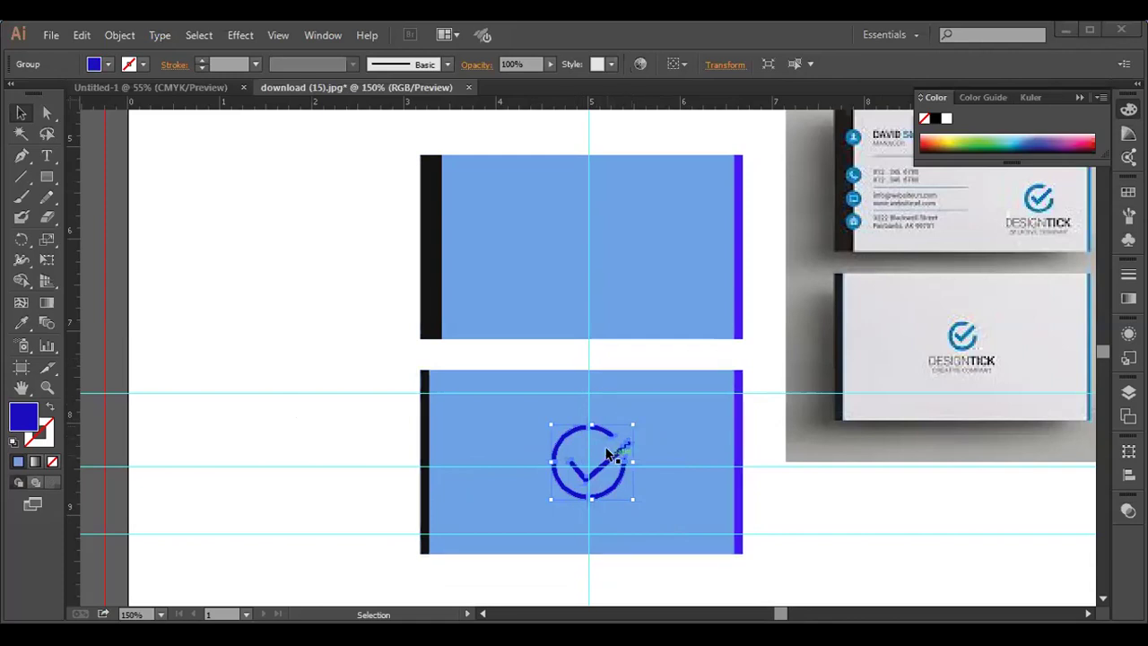
key("shift")
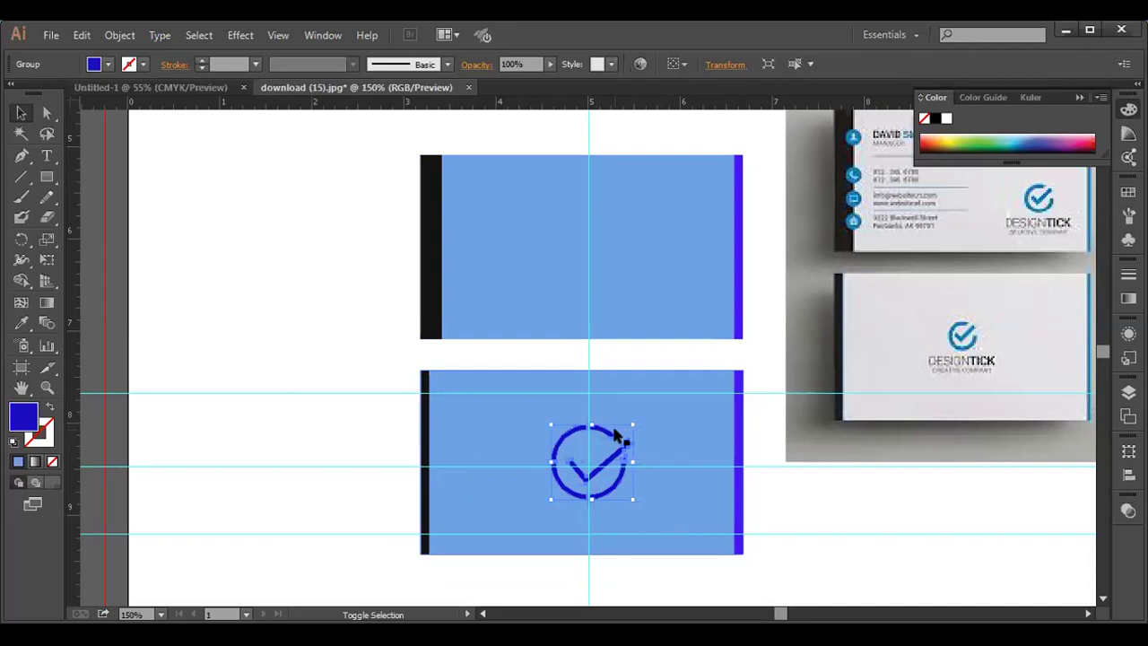
left_click_drag(630, 425, 619, 435)
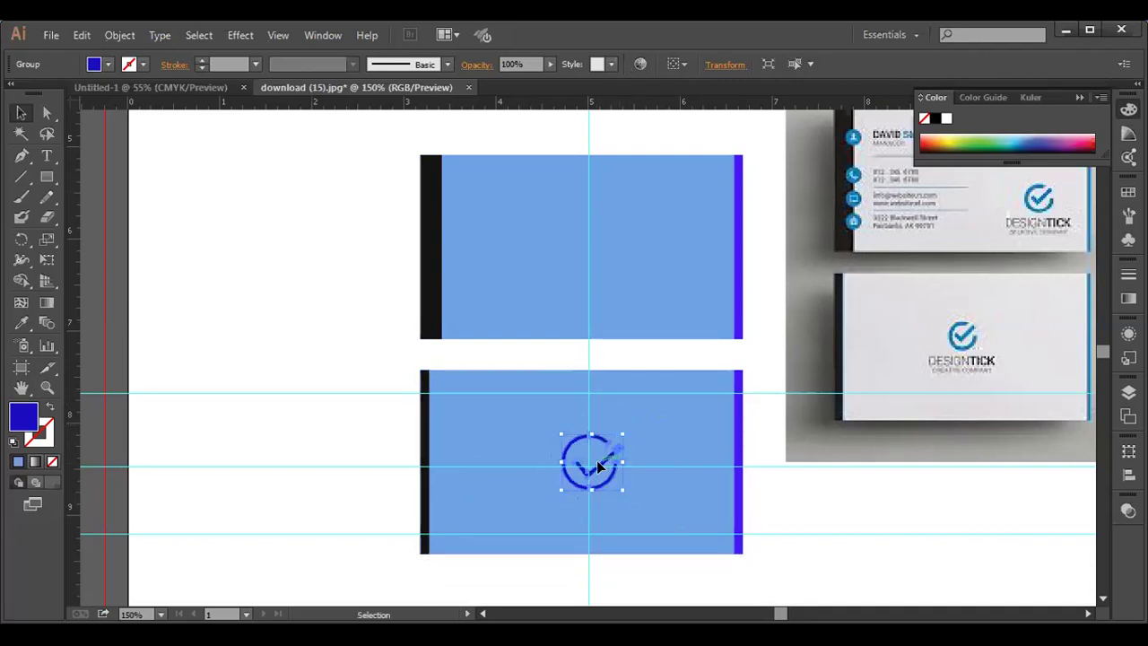
key("Up")
key("Up")
key("Up")
key("Up")
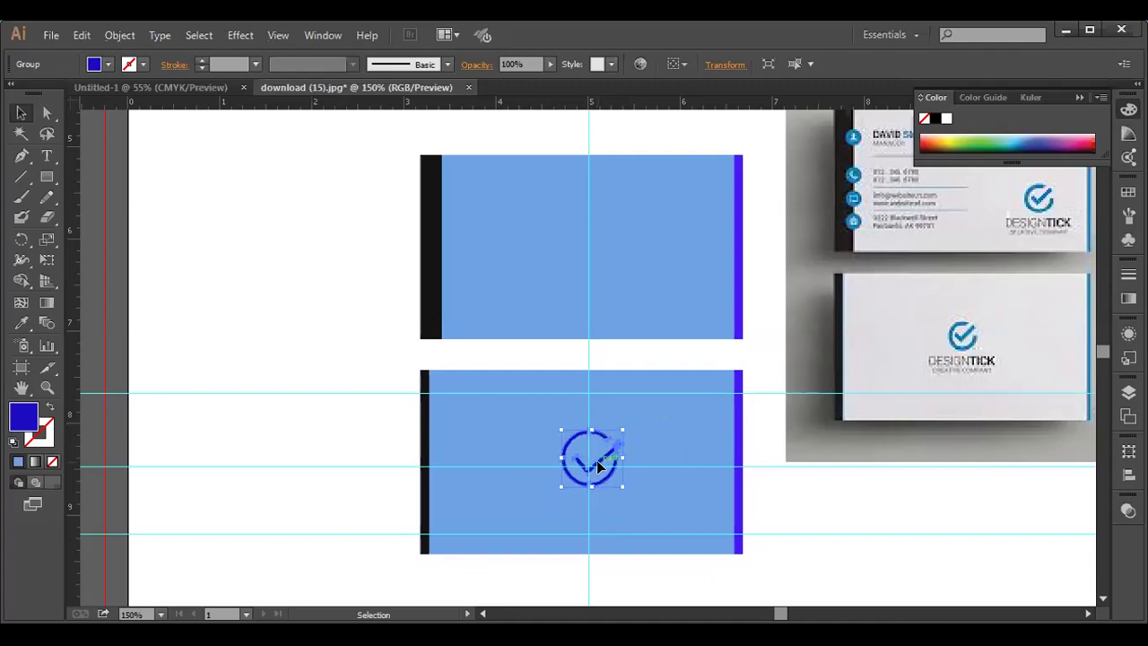
key("Left")
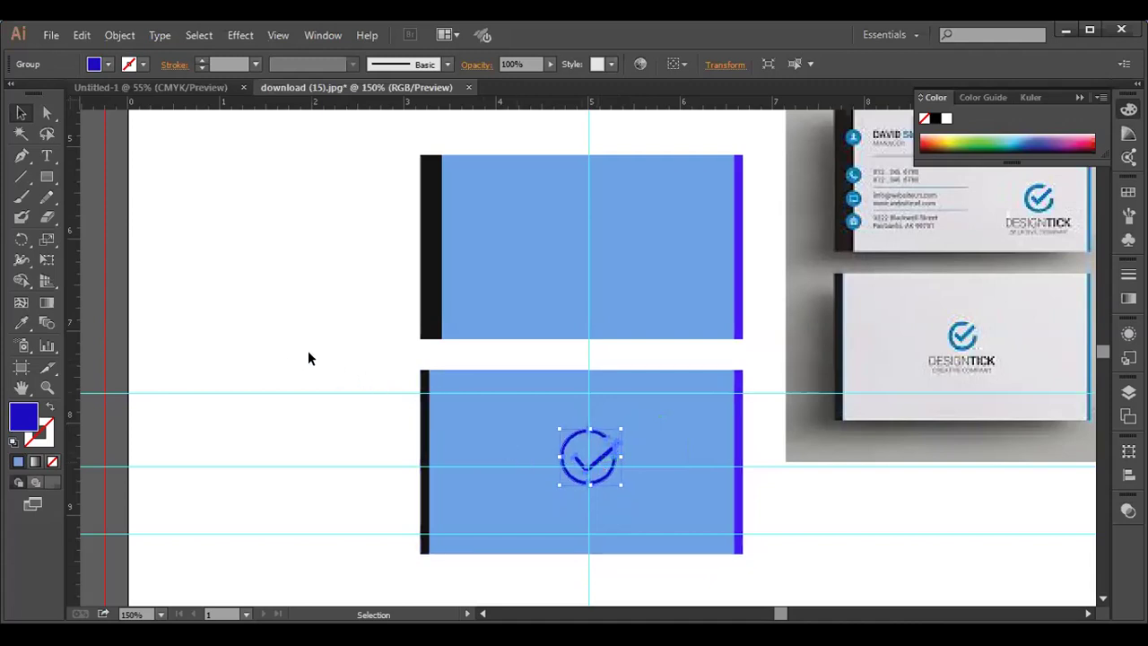
left_click(312, 351)
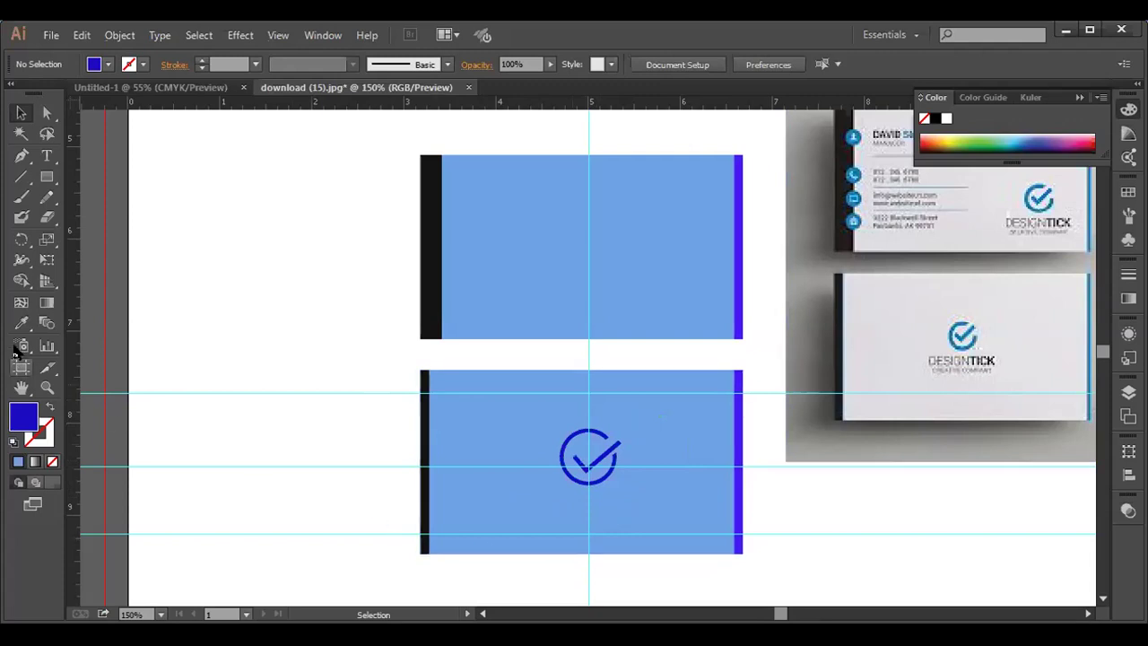
left_click(48, 157)
- Type the text 'DESIGNTICK' on the canvas left of the cards
key("t")
left_click(205, 284)
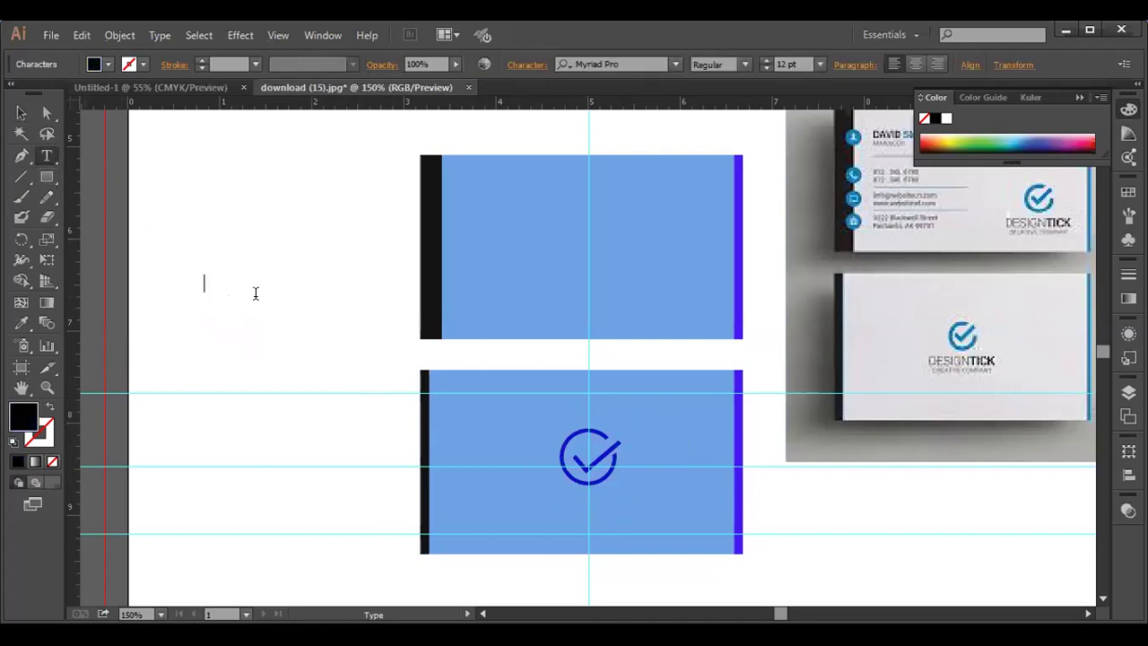
type("DES")
type("IGNTICK")
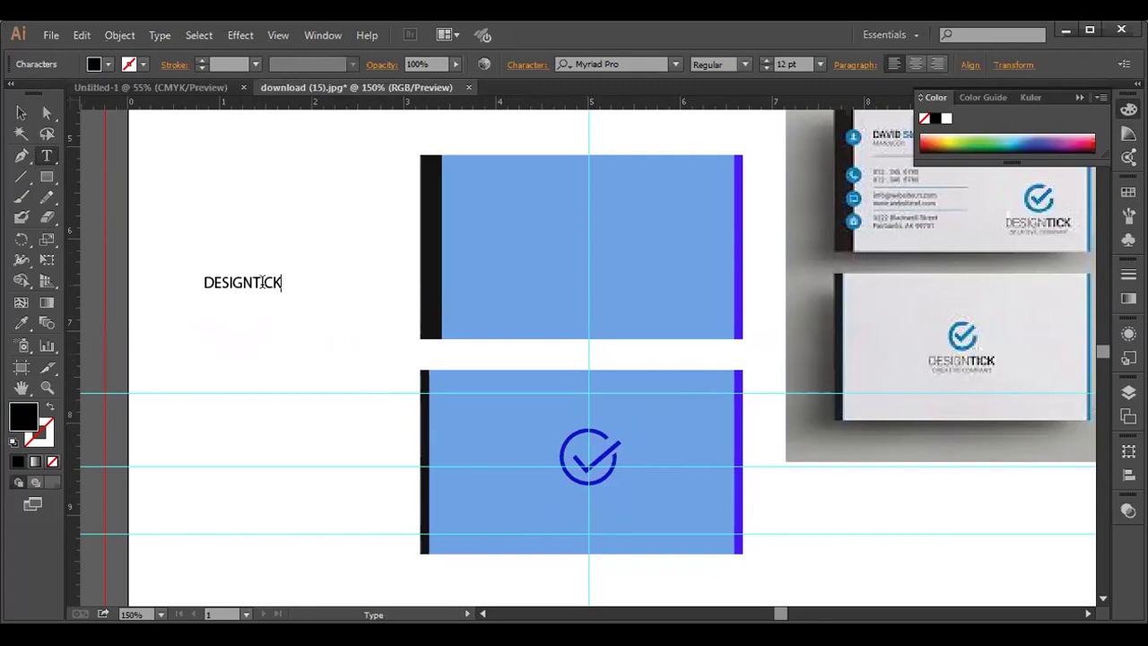
- Colour the 'DESIGN' letters dark grey 3E4042
left_click_drag(253, 281, 192, 275)
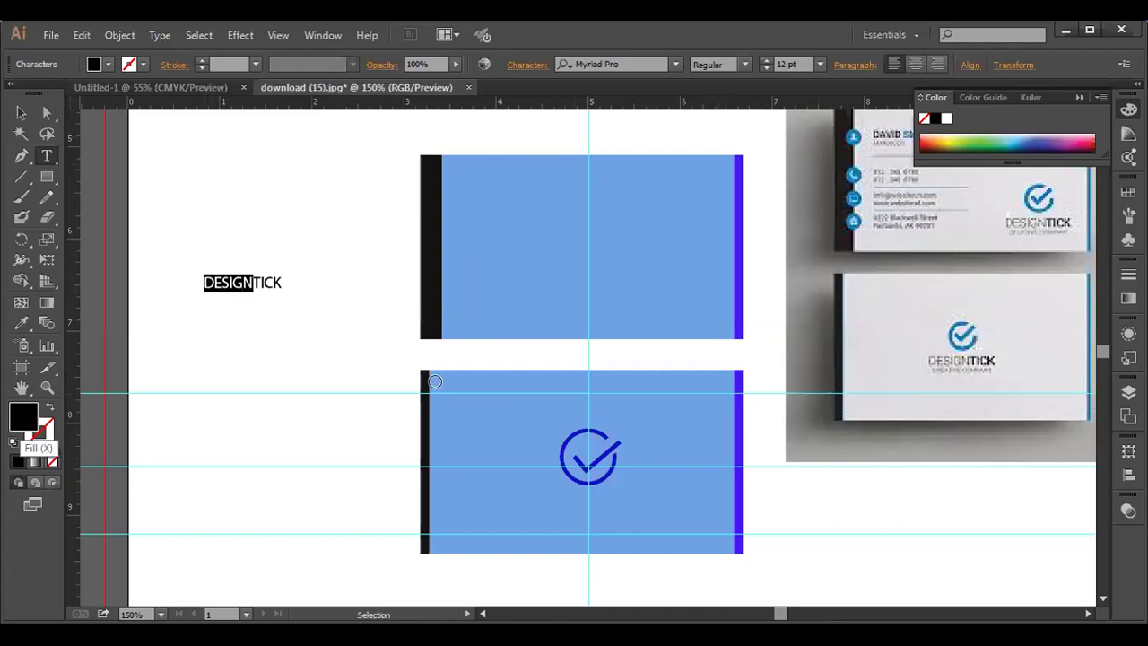
double_click(22, 430)
left_click(361, 376)
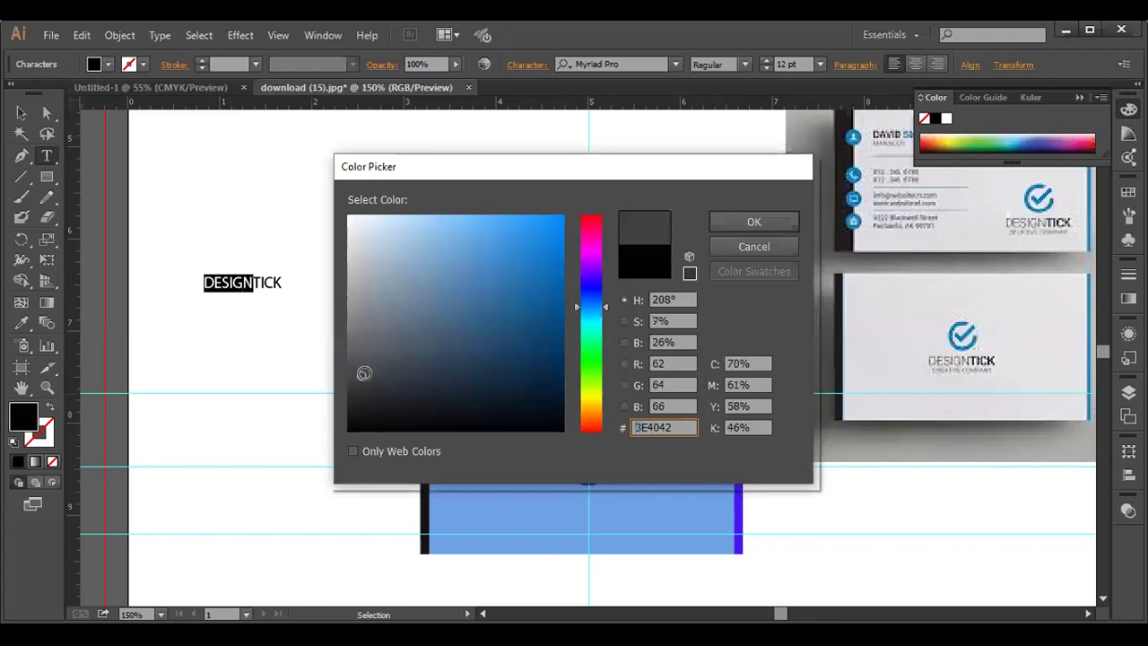
left_click(738, 217)
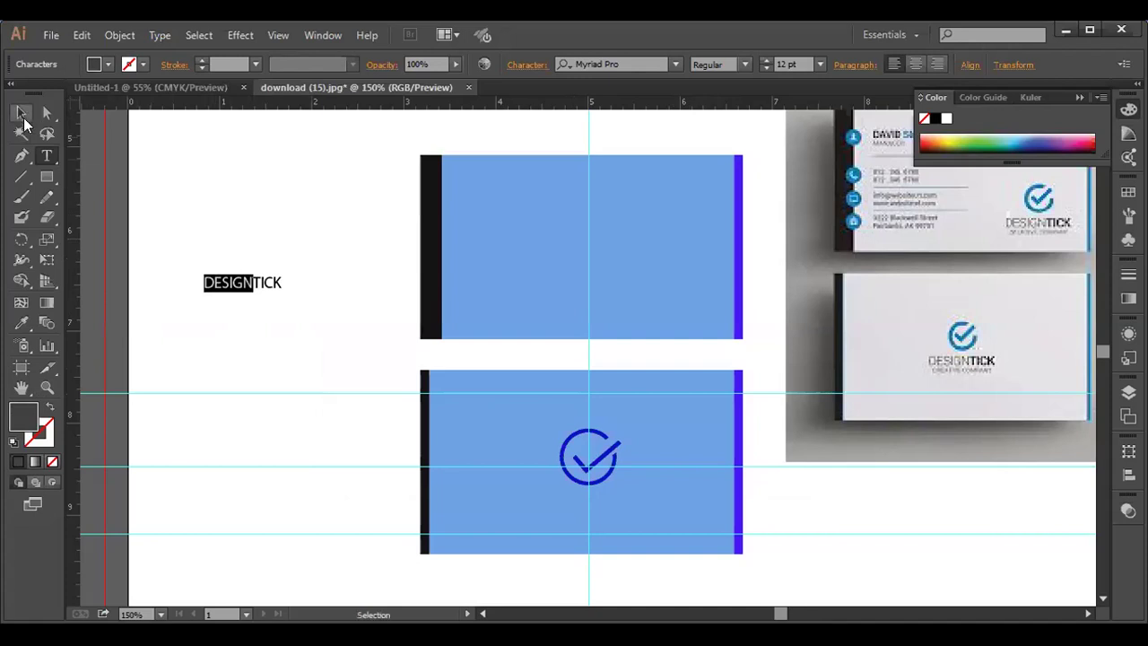
key("Escape")
left_click(154, 253)
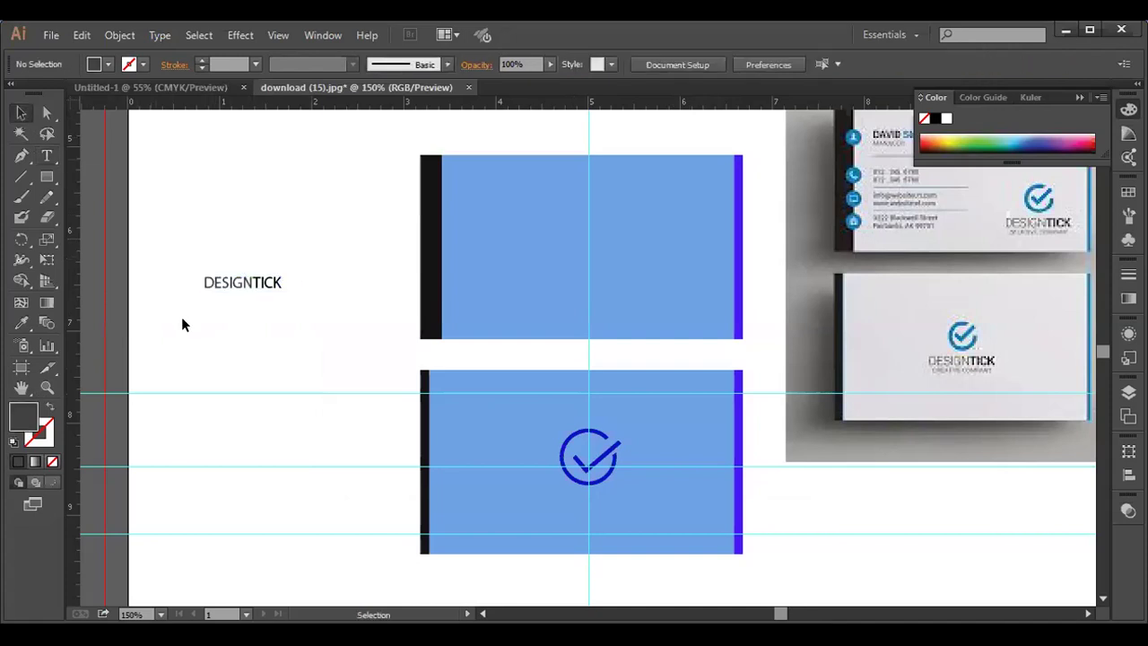
- Move the DESIGNTICK text just beneath the checkmark on the lower card and open the Character panel
left_click(233, 285)
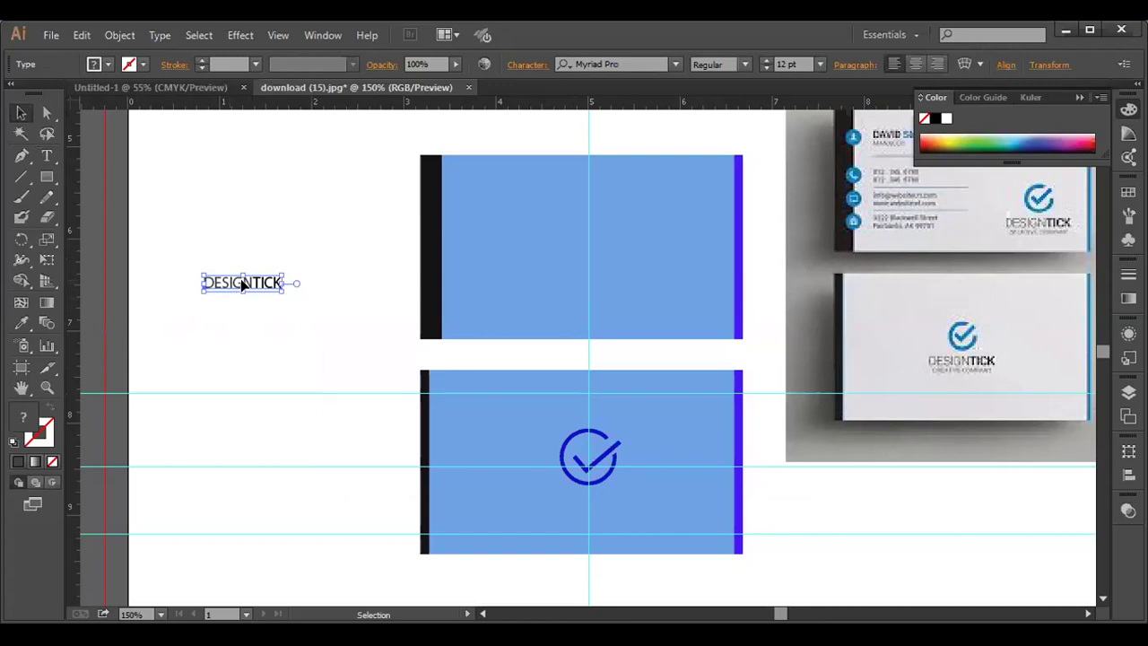
left_click_drag(243, 283, 582, 489)
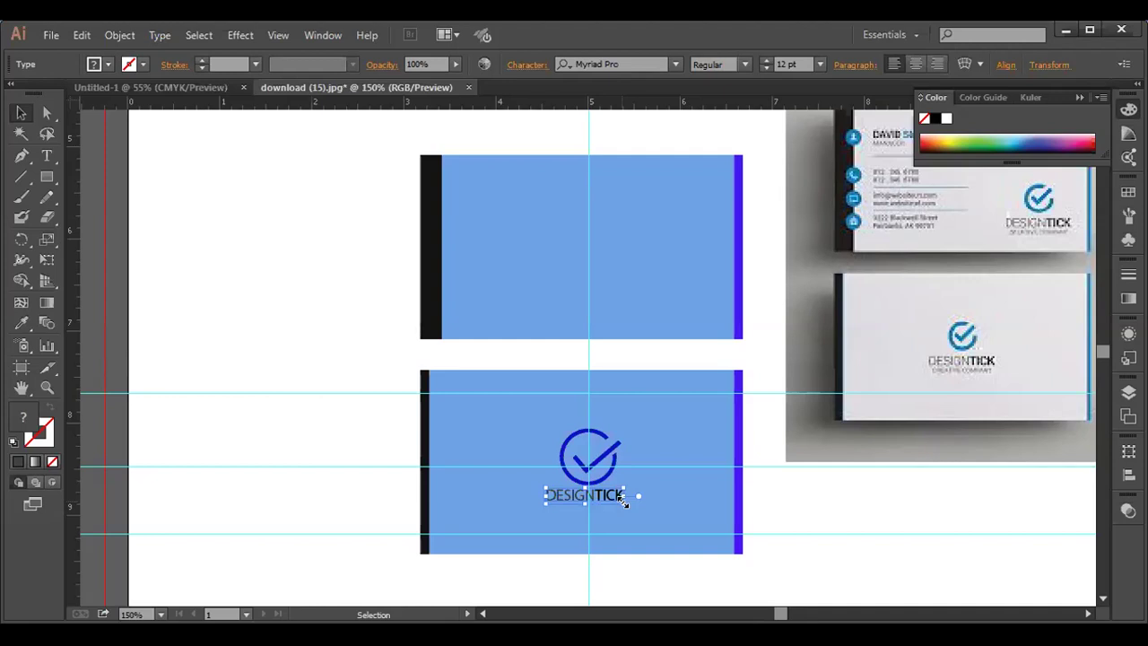
key("ctrl+shift+a")
left_click(623, 504)
key("ctrl+t")
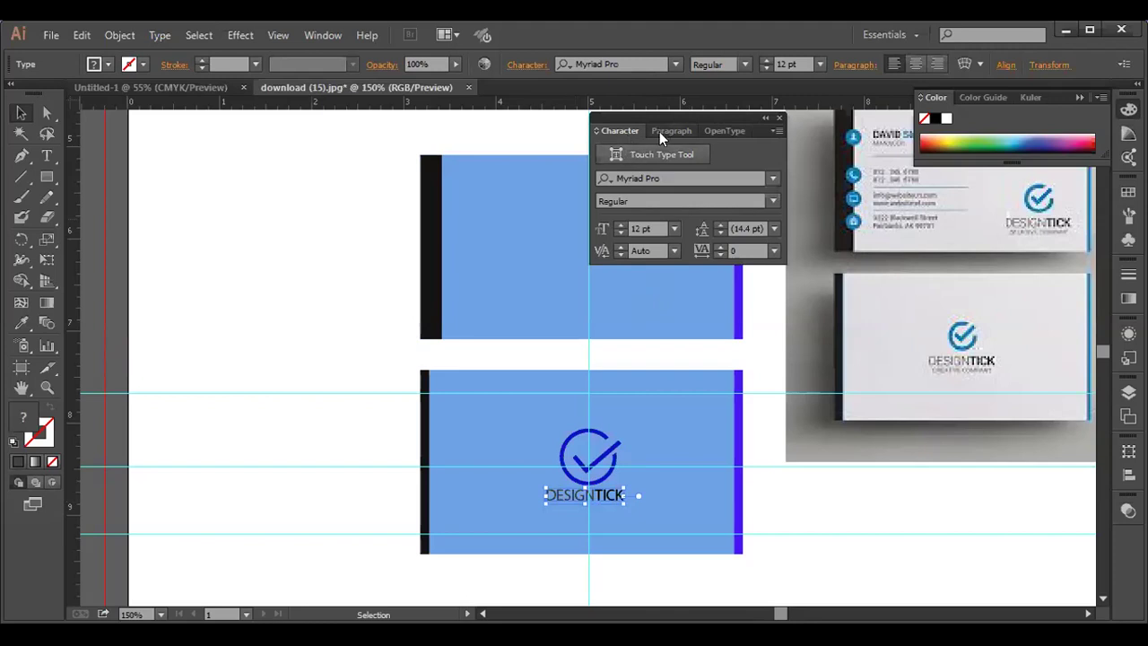
- Raise the DESIGNTICK font size to 13 pt in the Character panel, then collapse the panel
left_click(620, 225)
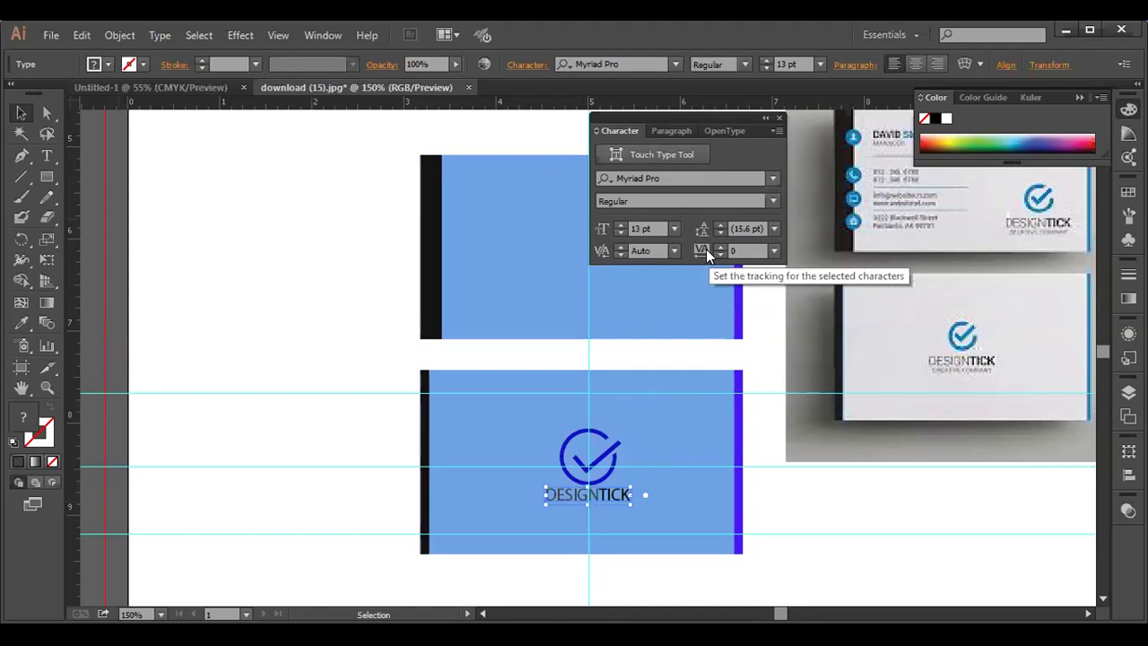
left_click(773, 202)
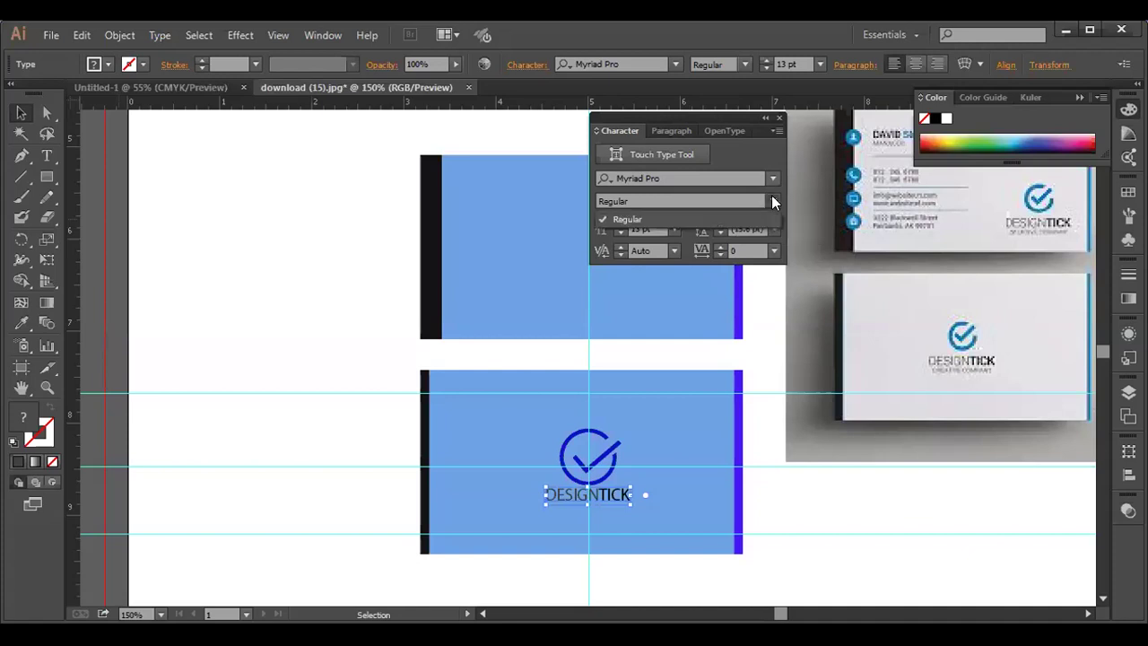
left_click(771, 200)
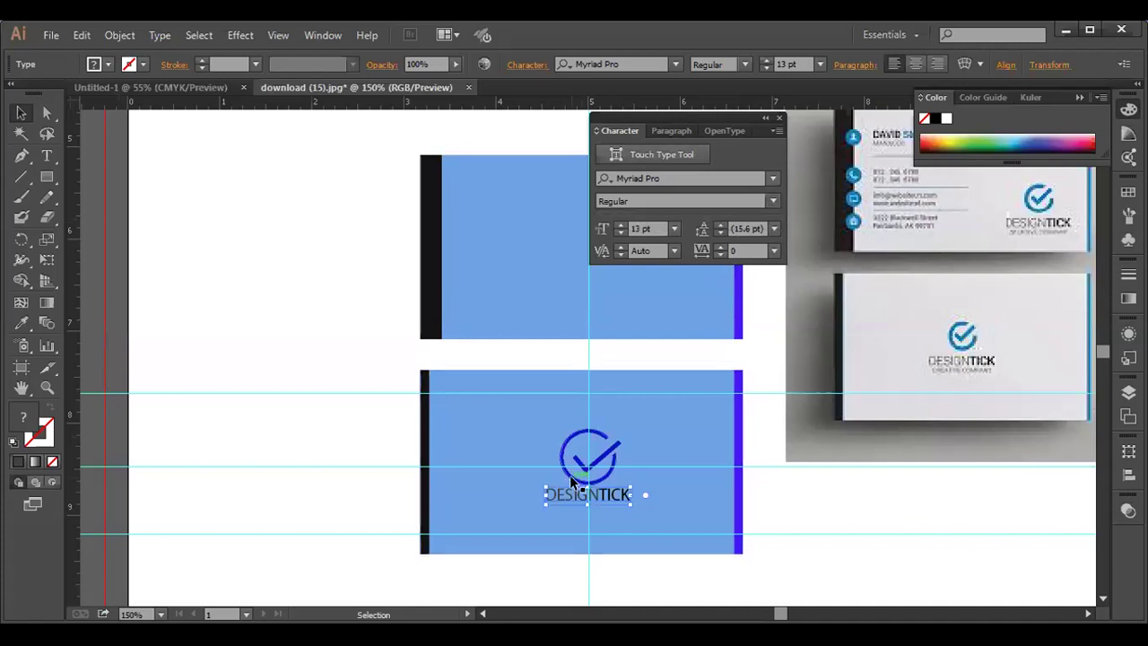
left_click(675, 130)
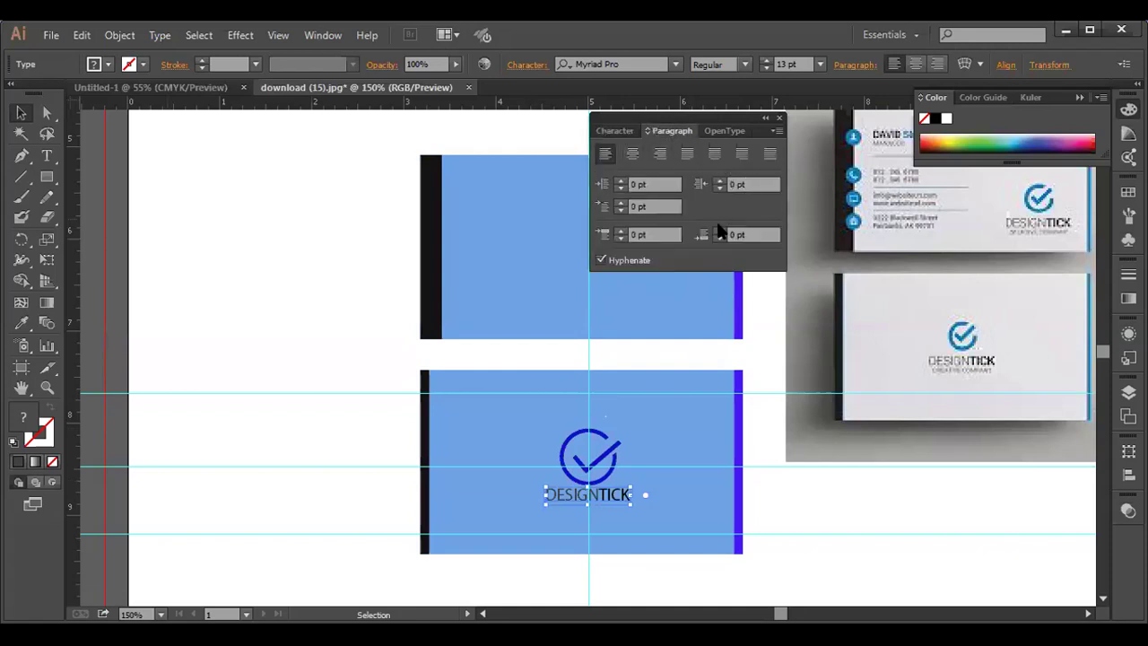
left_click(732, 129)
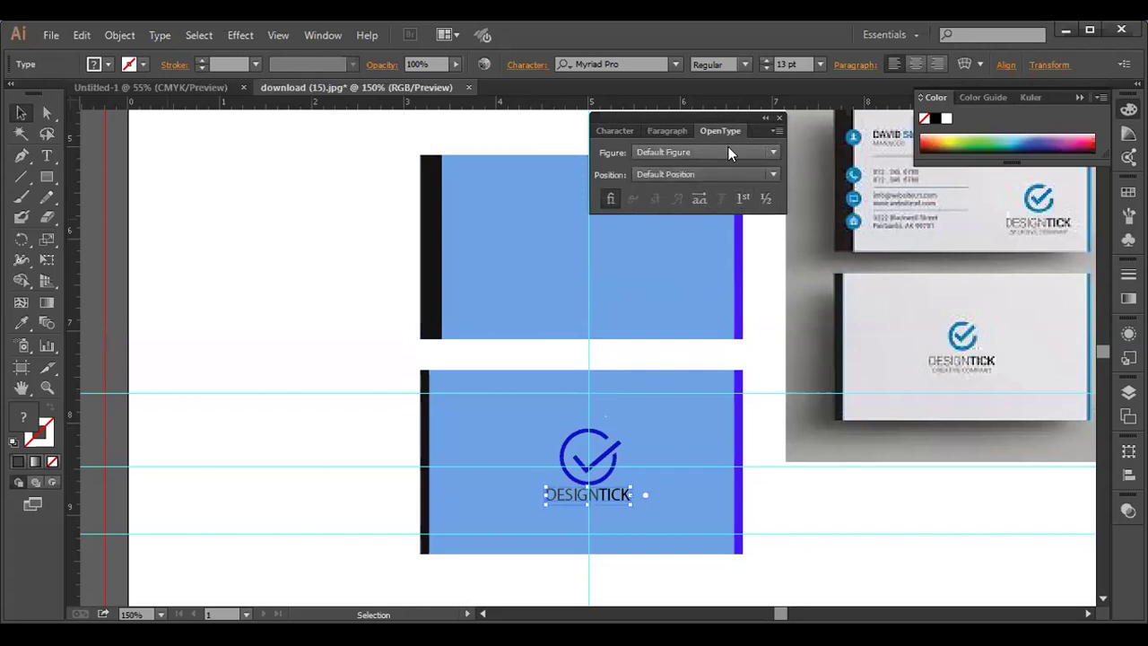
left_click(762, 117)
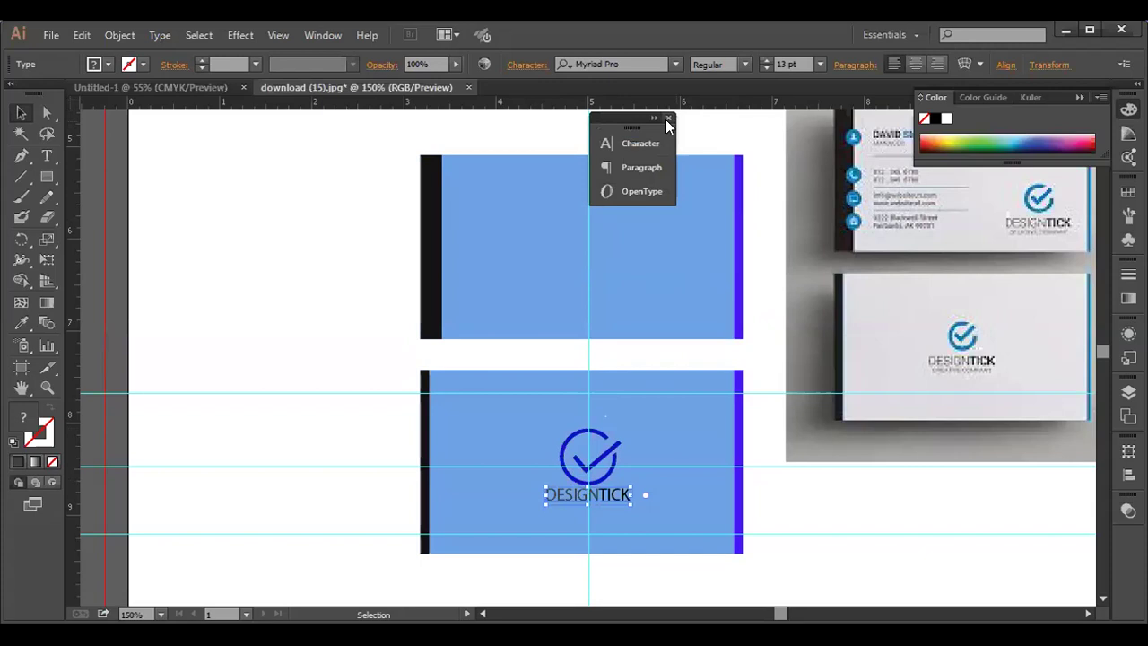
- Dock the type settings panel on the right and deselect the centre-aligned checkmark and DESIGNTICK logo
left_click_drag(630, 118, 1099, 521)
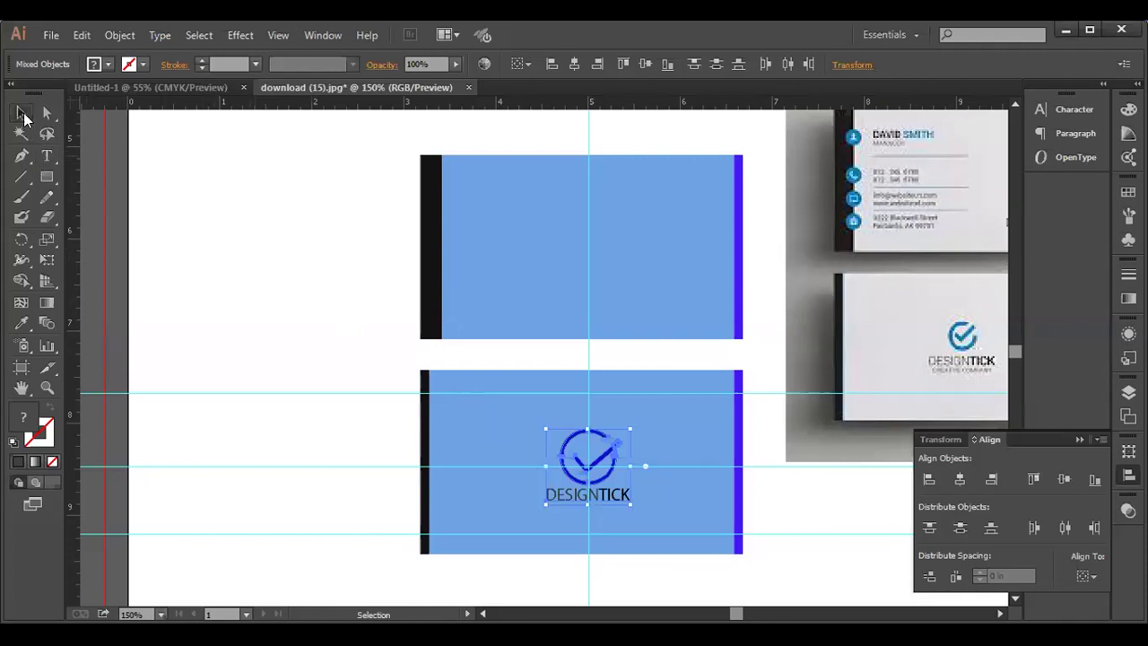
left_click(233, 269)
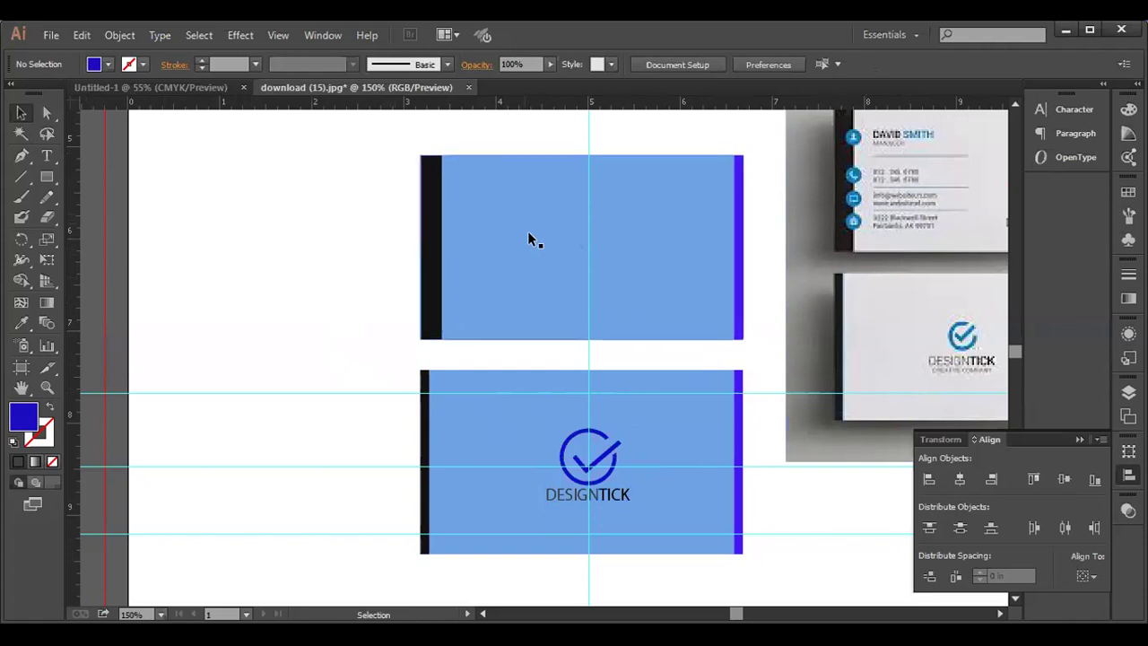
- Copy the checkmark and the DESIGNTICK text from the lower card onto the upper card
left_click(574, 433)
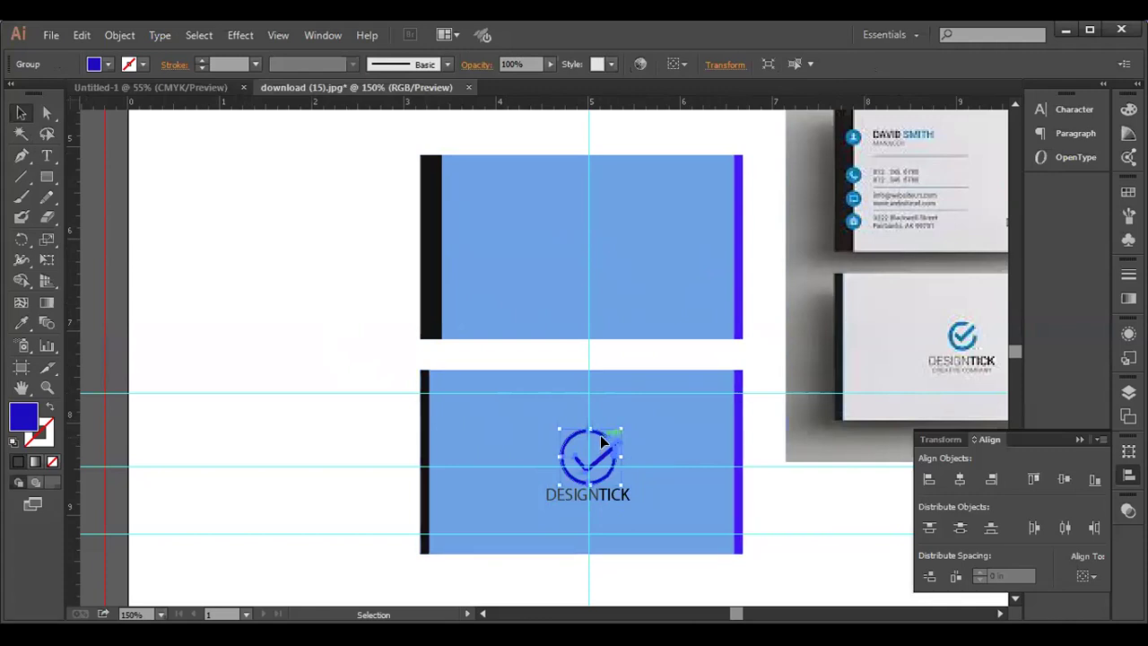
left_click_drag(605, 441, 684, 261)
left_click(603, 492)
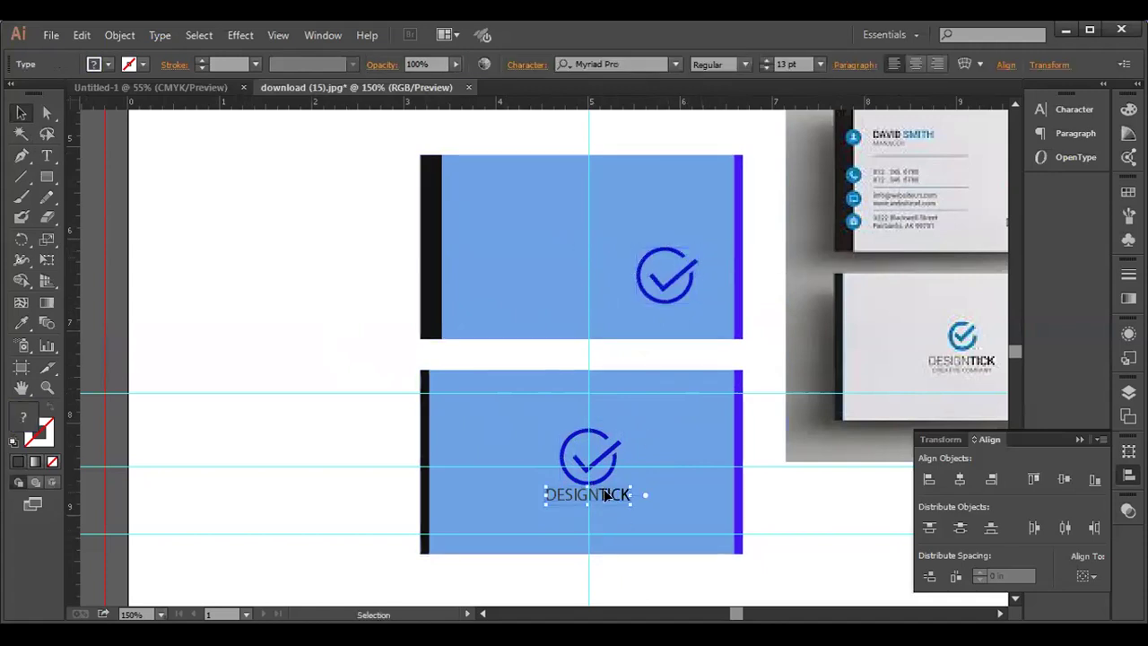
left_click_drag(607, 495, 684, 317)
- Nudge the copied checkmark right and the lower card's DESIGNTICK text down slightly
left_click(687, 291)
key("Right")
key("Right")
key("Right")
key("Right")
key("Right")
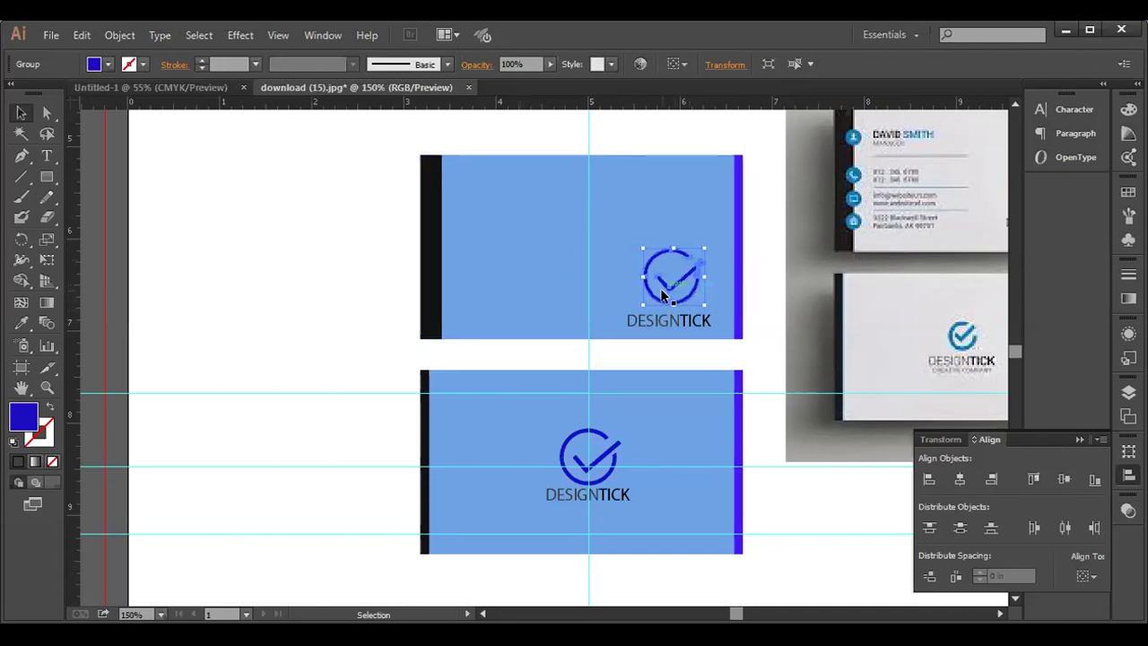
left_click(575, 278)
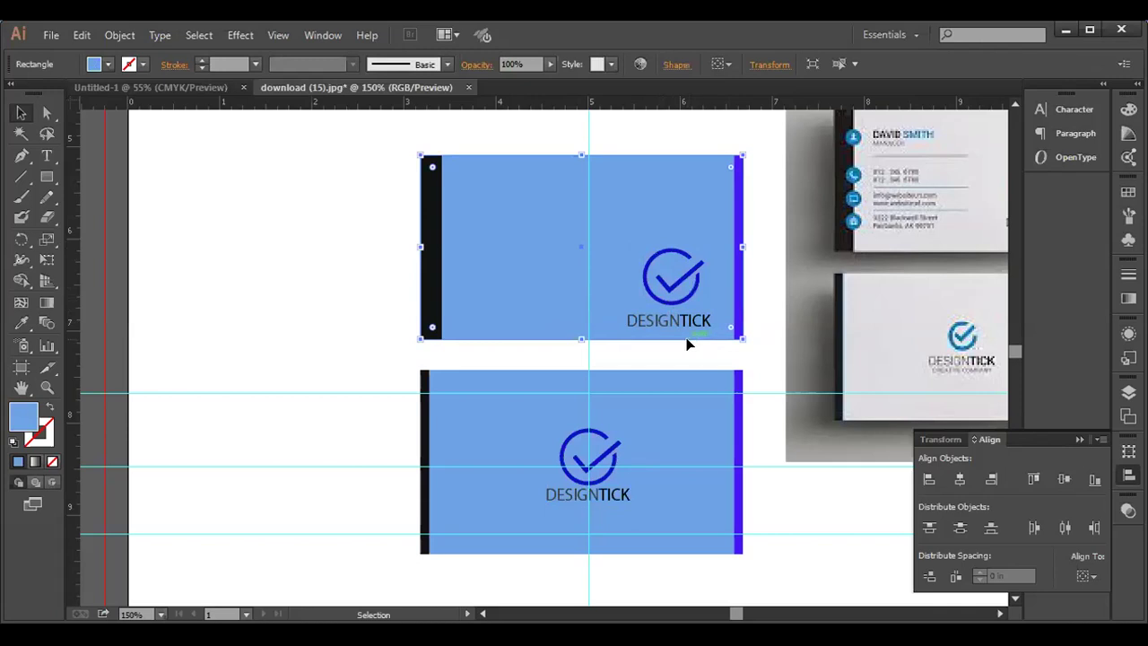
left_click(373, 302)
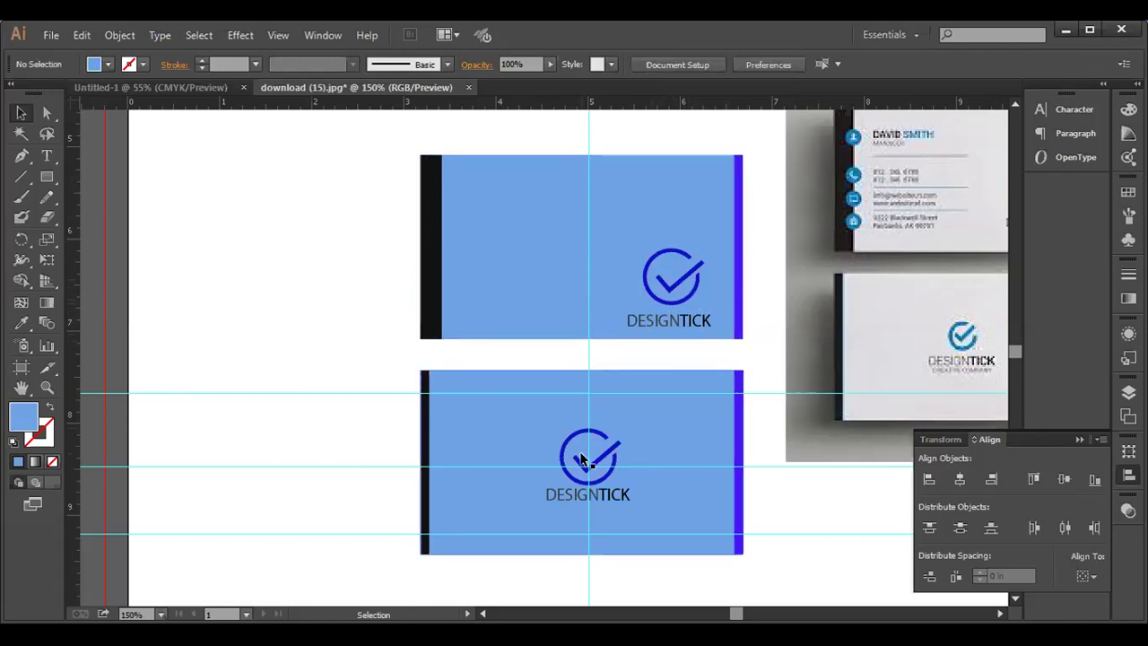
left_click(592, 497)
key("Down")
key("Down")
key("Down")
key("Down")
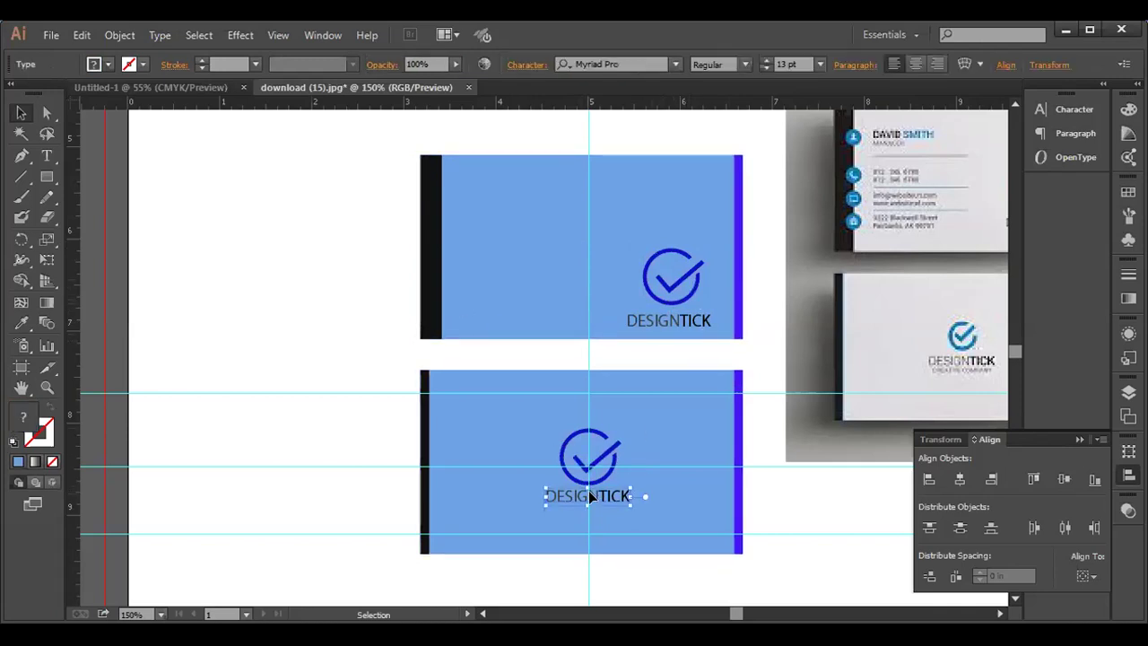
left_click(318, 370)
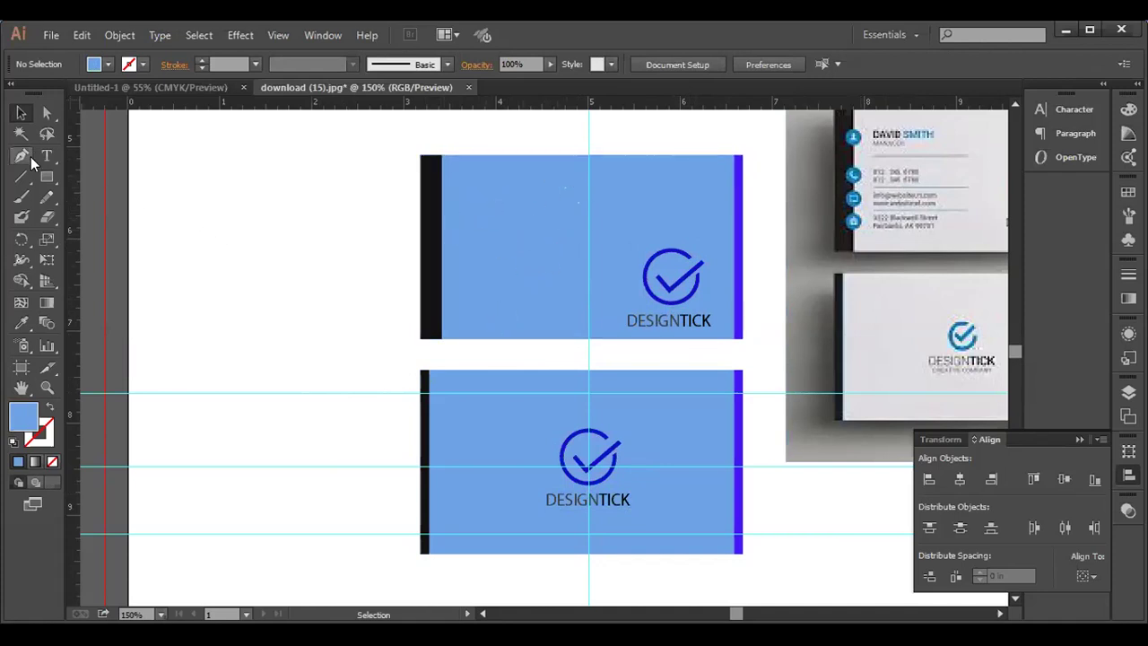
left_click_drag(46, 153, 110, 161)
left_click(197, 199)
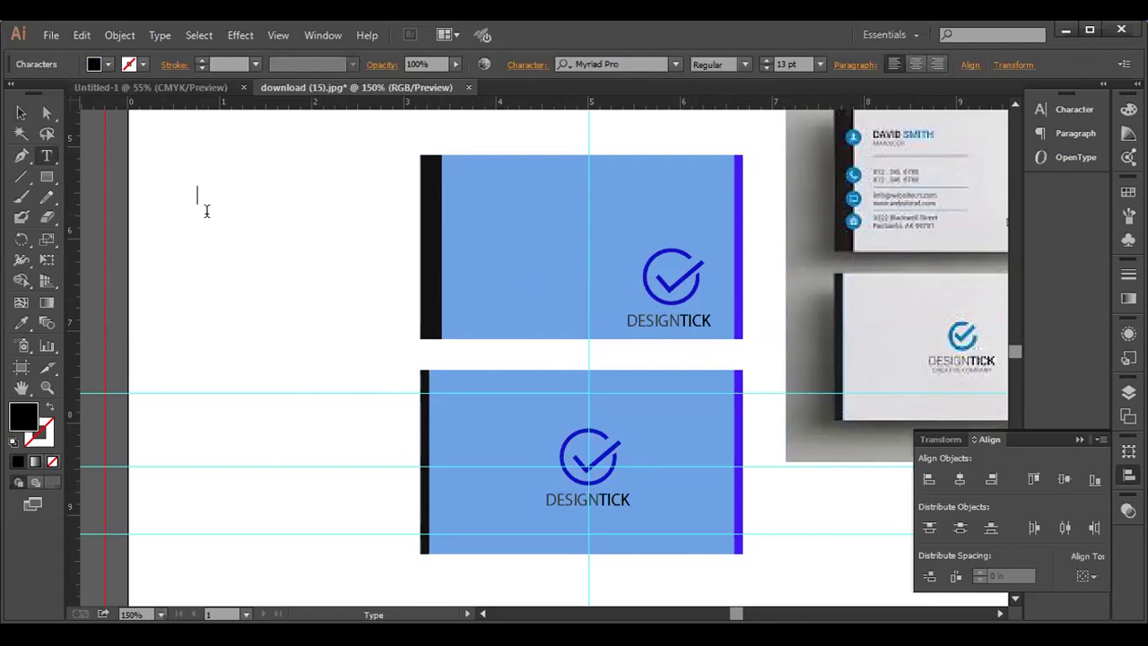
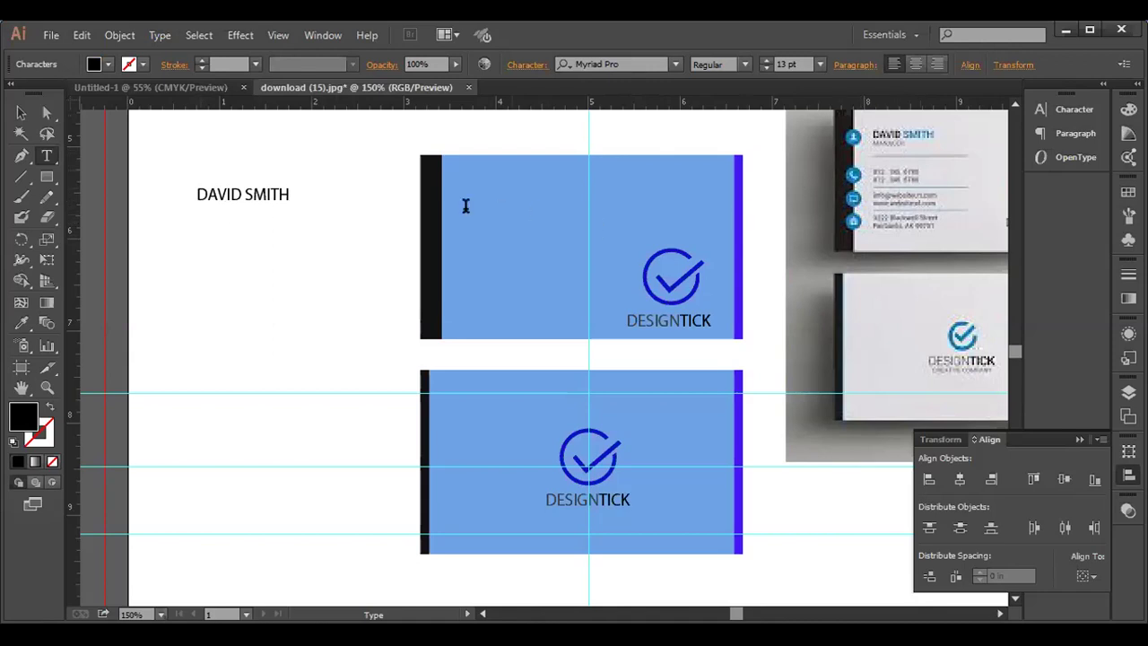
- Colour the surname SMITH blue with hex 1E88E0
left_click_drag(291, 193, 243, 195)
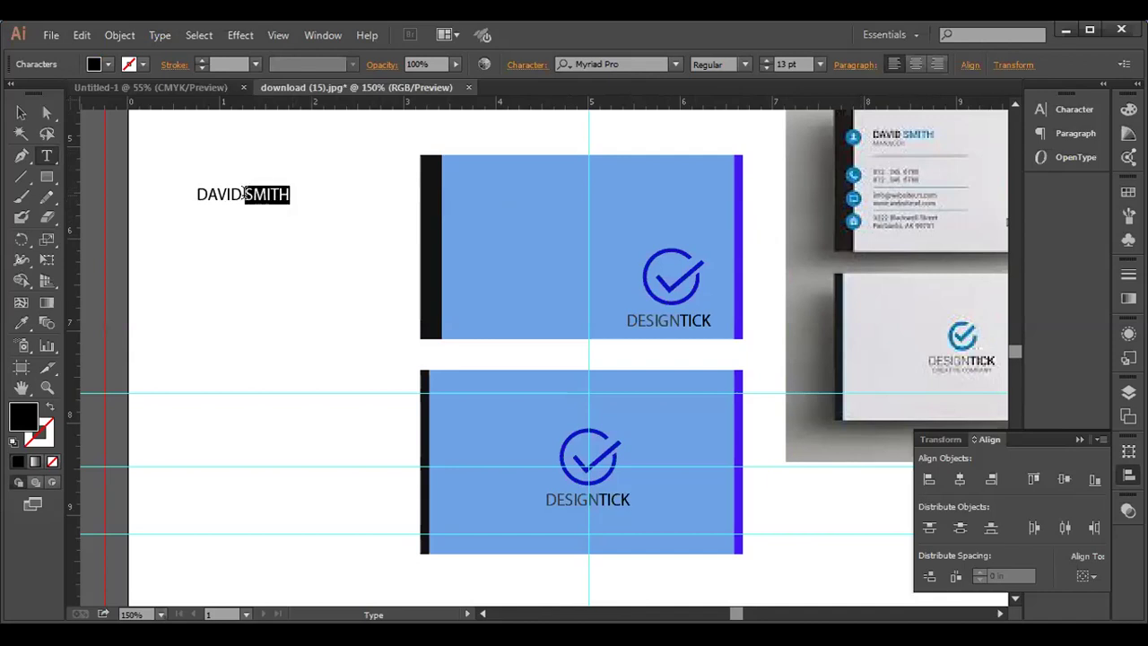
double_click(15, 423)
type("1E88E0")
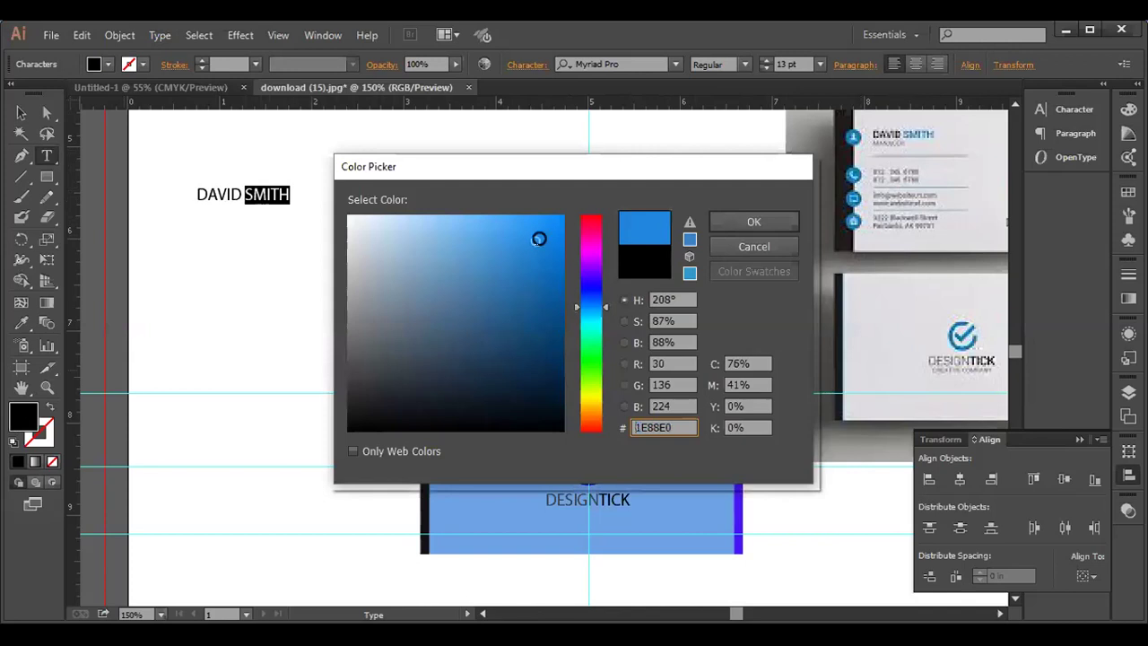
left_click(756, 223)
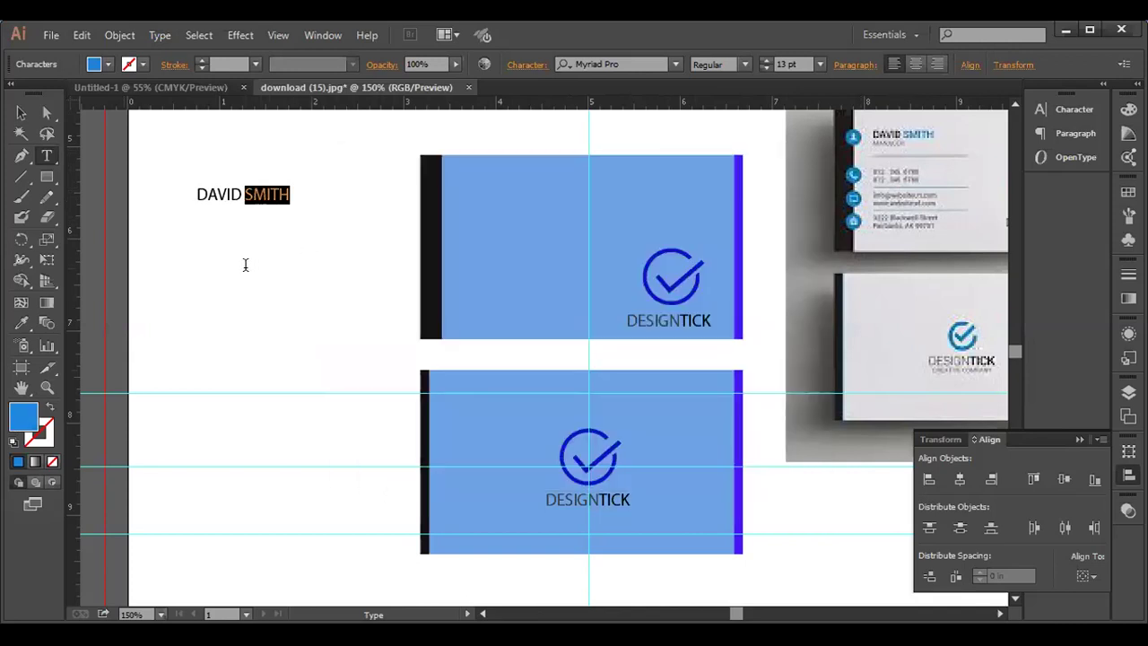
left_click(22, 113)
left_click_drag(229, 201, 485, 197)
left_click_drag(516, 104, 515, 182)
left_click_drag(509, 101, 498, 315)
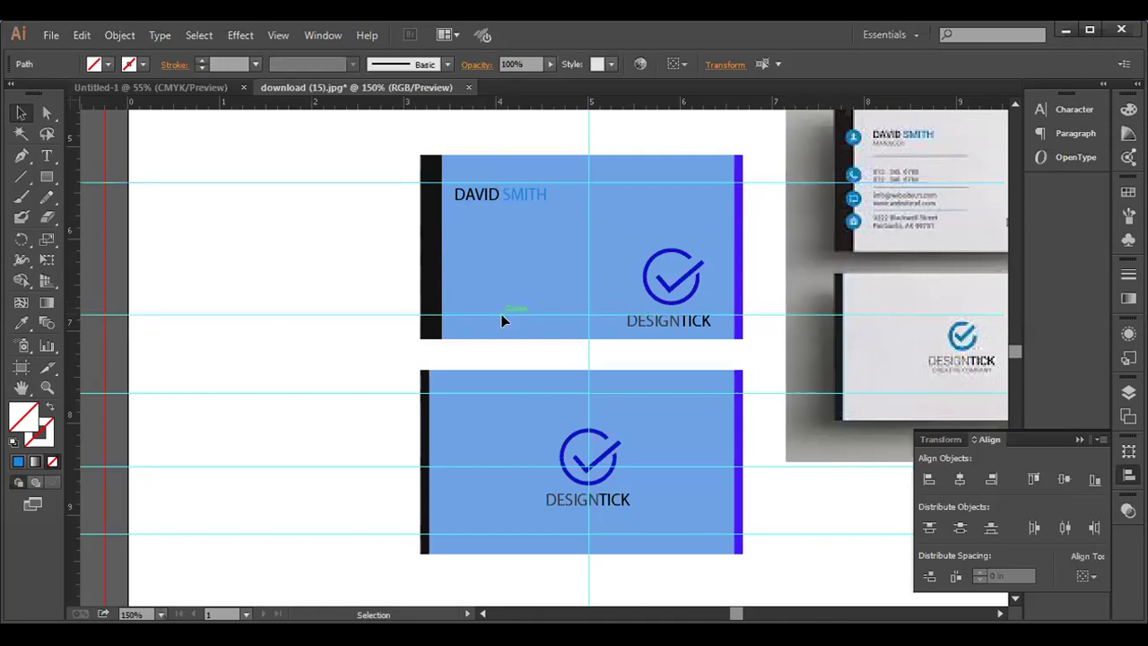
- Nudge the upper card's checkmark logo and DESIGNTICK text up slightly
left_click(678, 301)
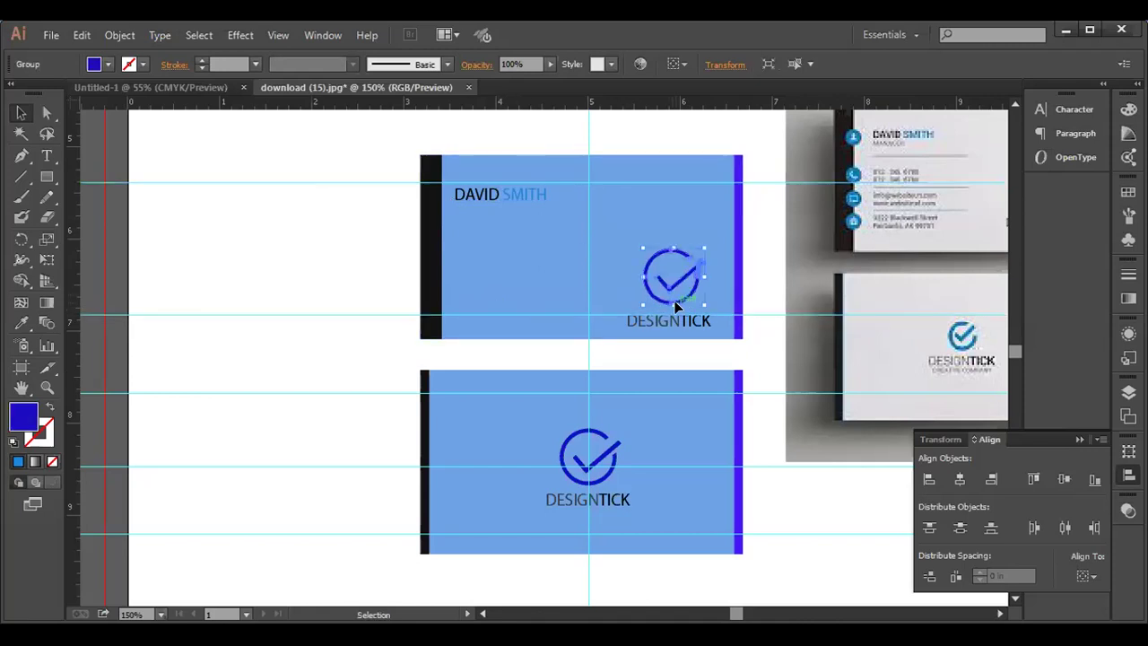
key("Up")
key("Up")
key("Up")
key("Up")
key("Up")
key("Up")
key("Up")
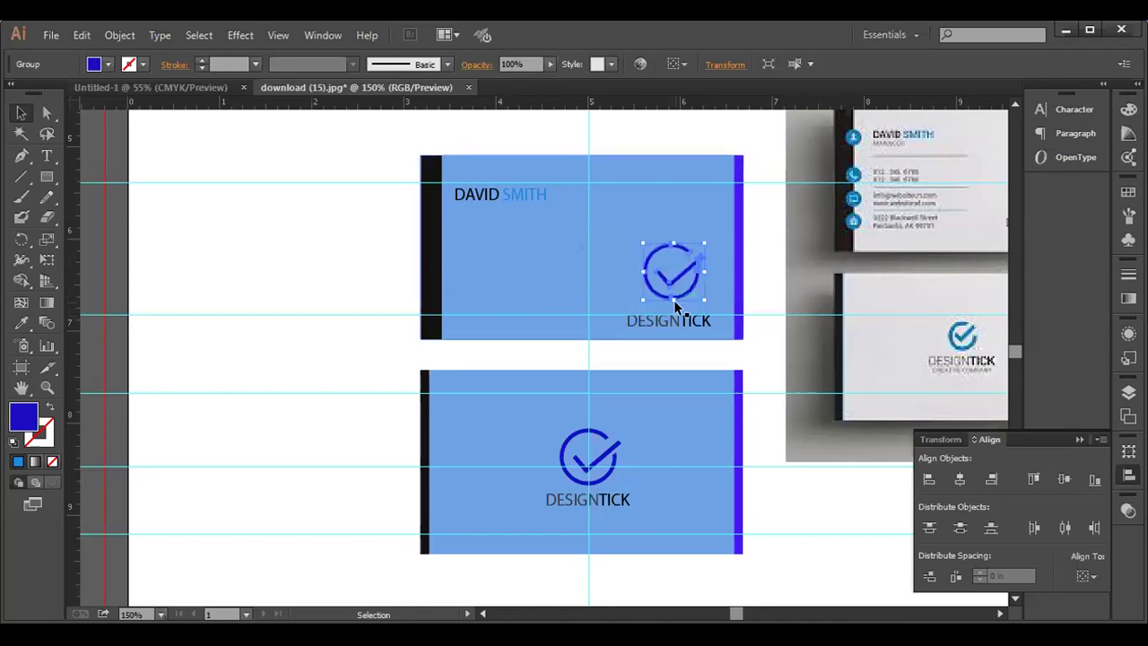
left_click(673, 320)
key("Up")
key("Up")
key("Up")
key("Up")
key("Up")
key("Up")
key("Up")
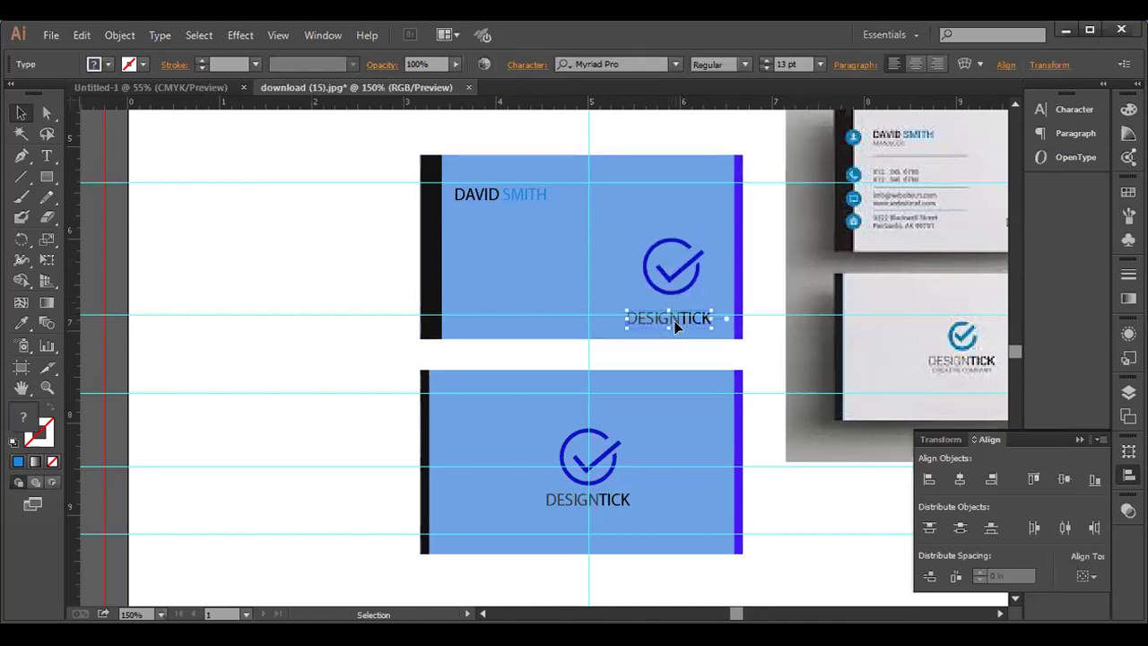
key("Up")
key("Up")
key("Up")
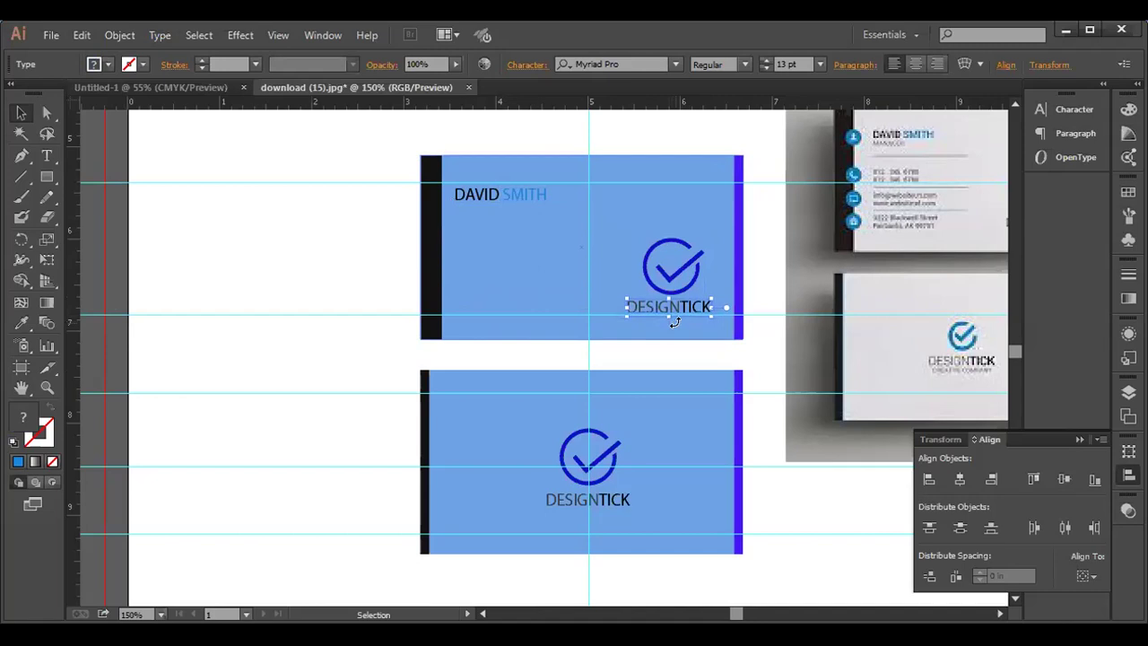
left_click(667, 274)
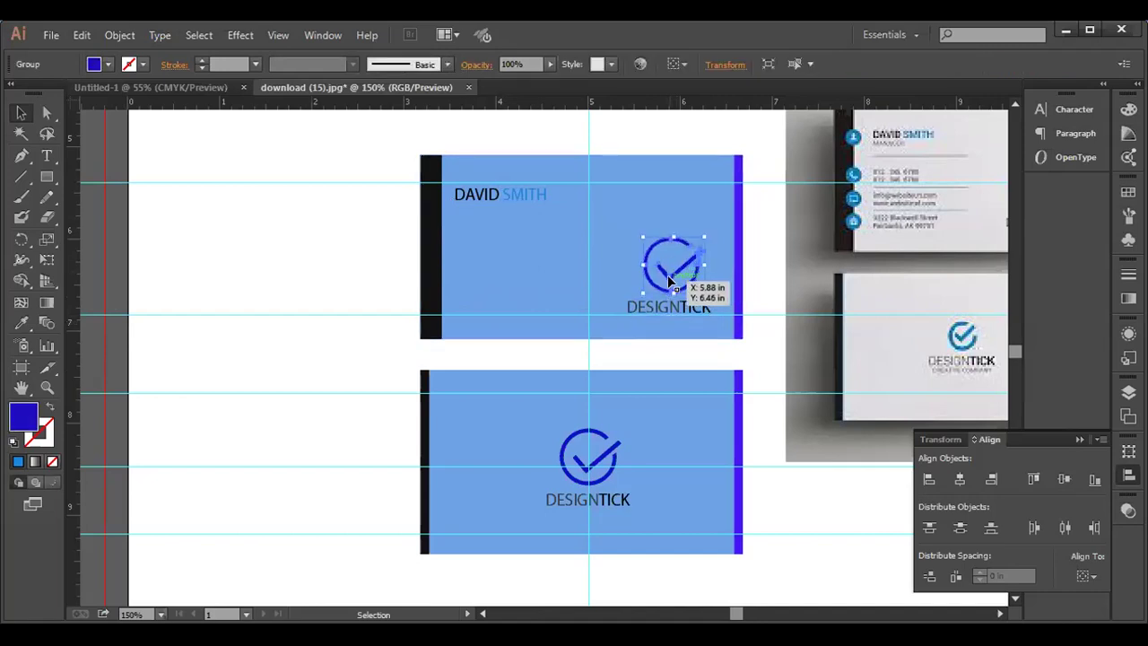
left_click(686, 305)
key("Up")
key("Up")
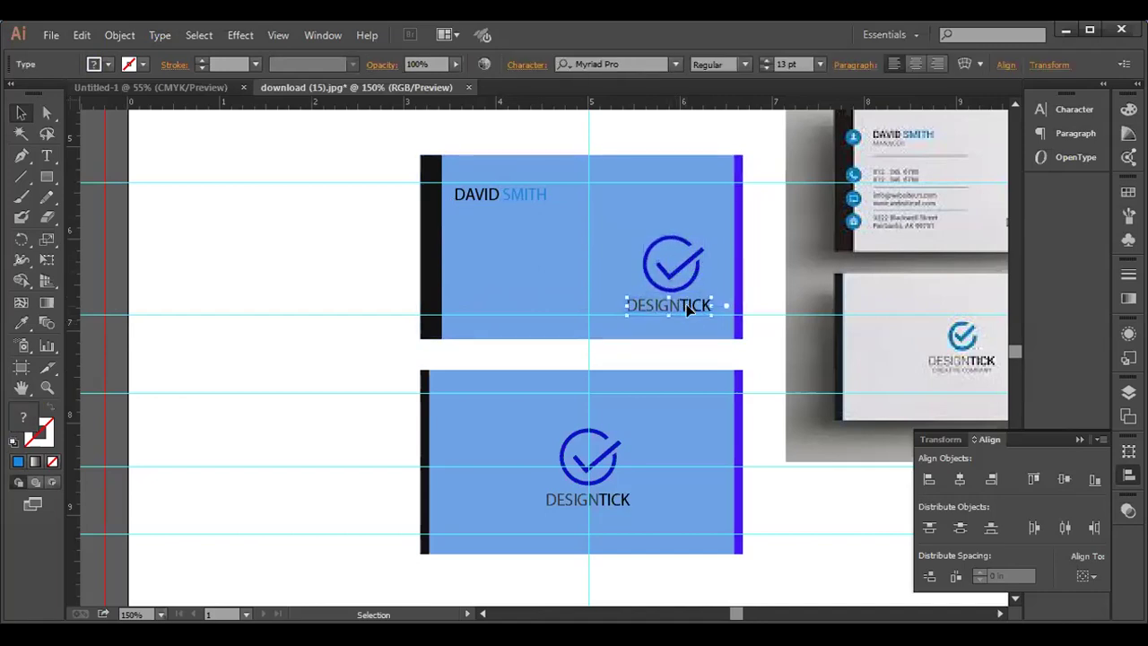
key("Down")
left_click(323, 216)
left_click(525, 199)
left_click(50, 153)
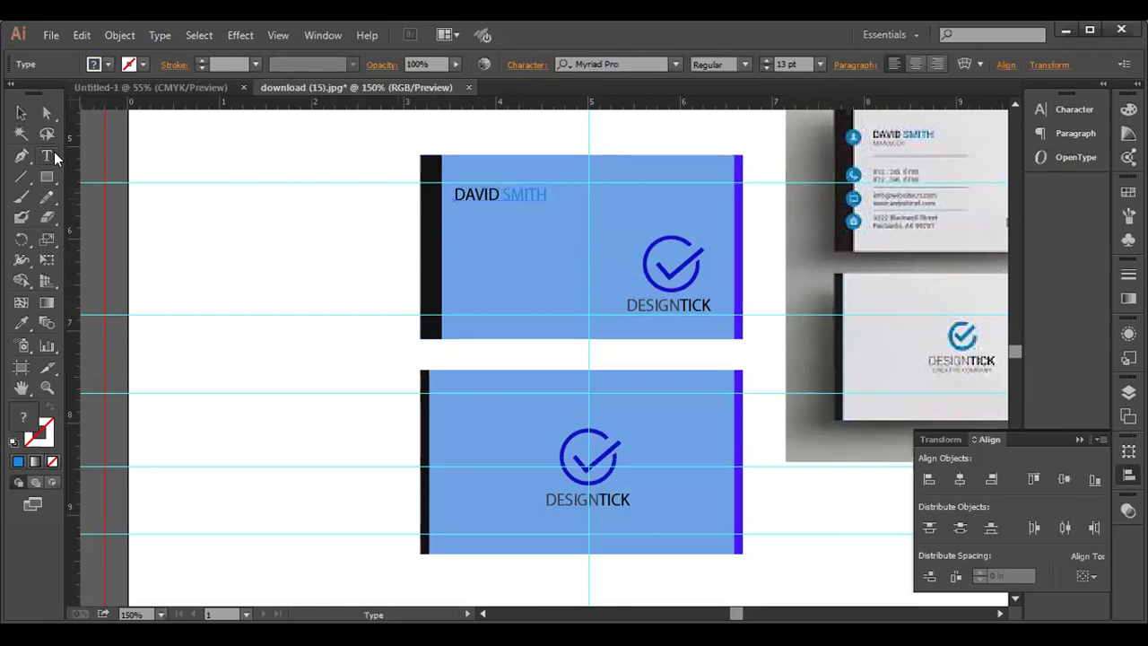
left_click(543, 193)
- Select SMITH and change its fill to violet-blue hex 200FCE, then clear the selection
left_click_drag(544, 193, 502, 193)
left_click(27, 418)
double_click(27, 418)
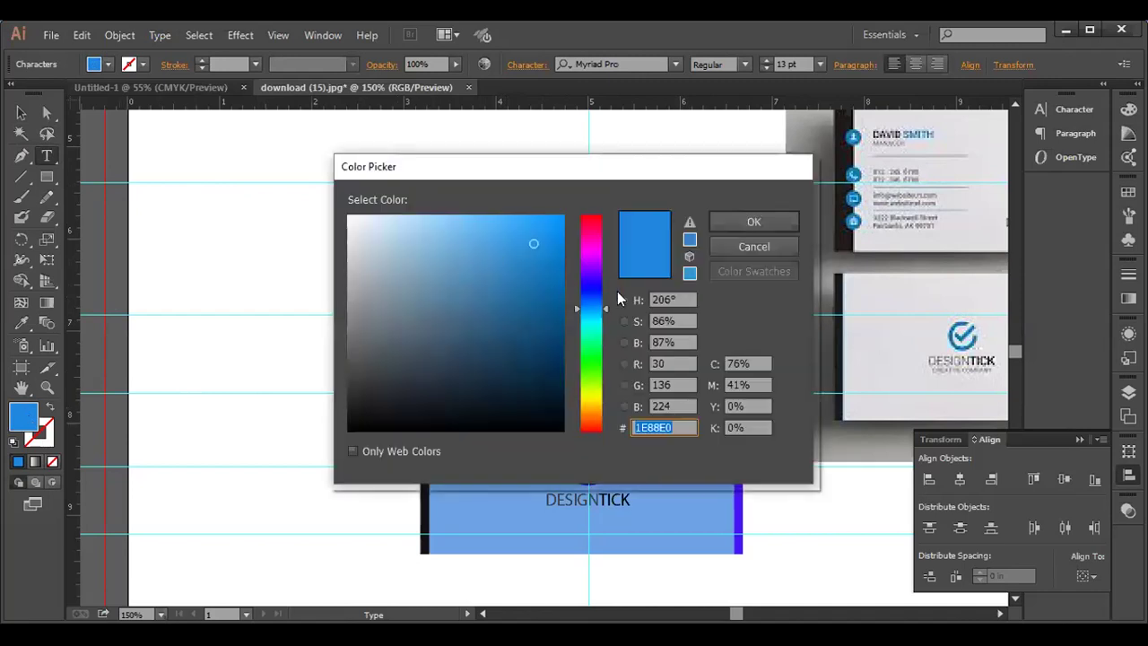
left_click(592, 283)
left_click(549, 256)
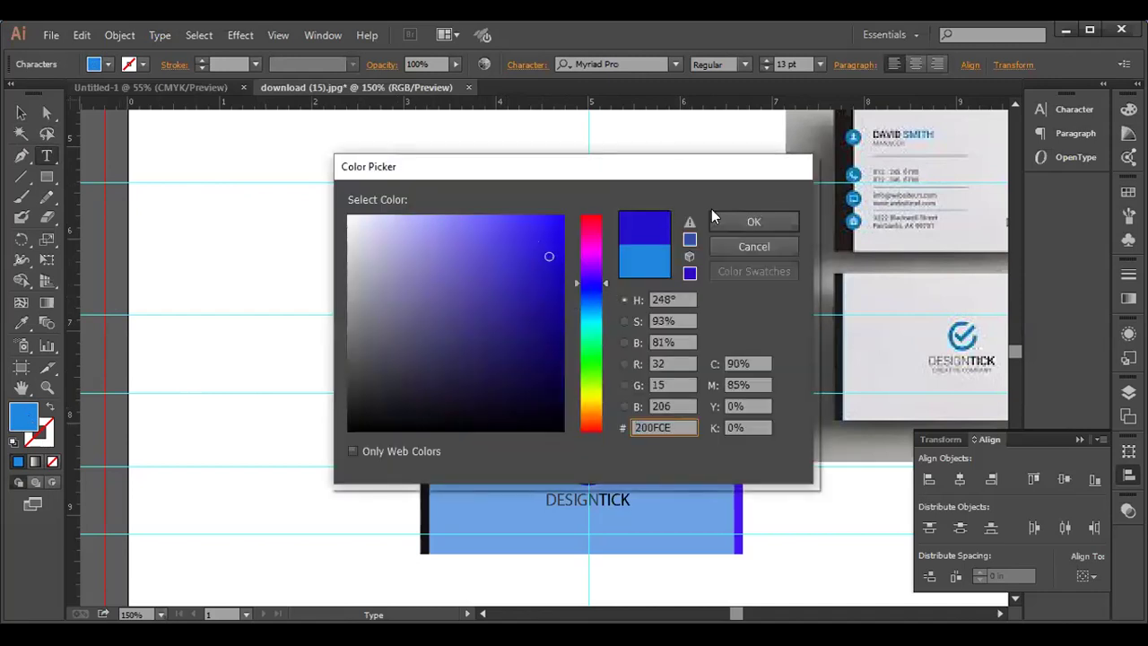
left_click(749, 222)
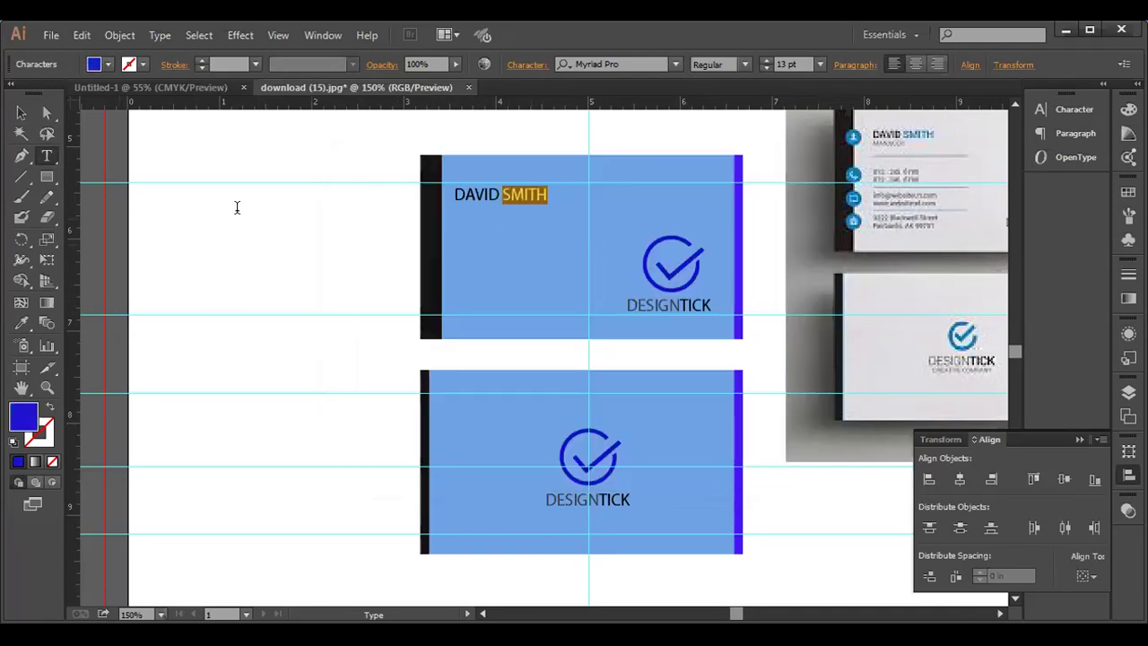
left_click(21, 113)
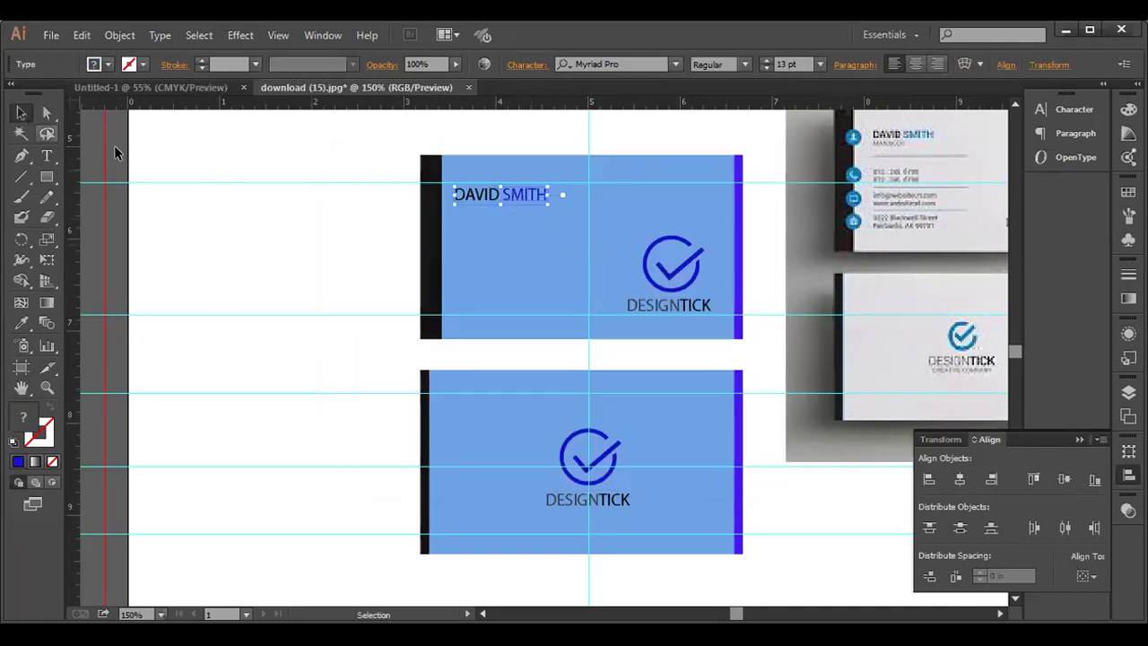
left_click(392, 259)
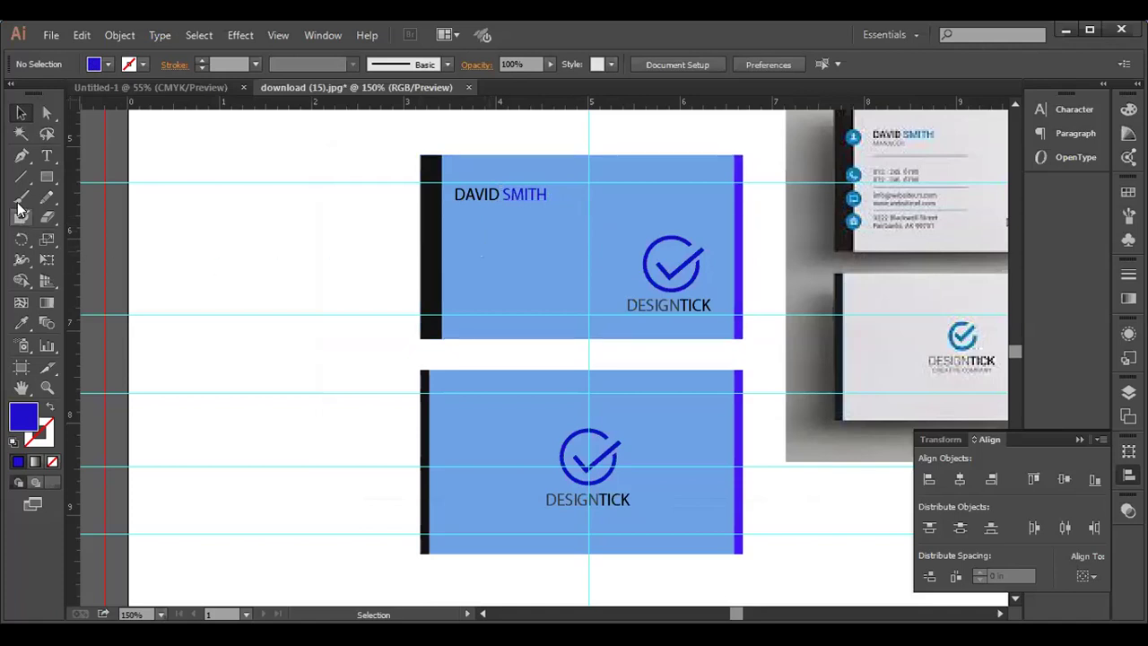
left_click_drag(18, 184, 64, 172)
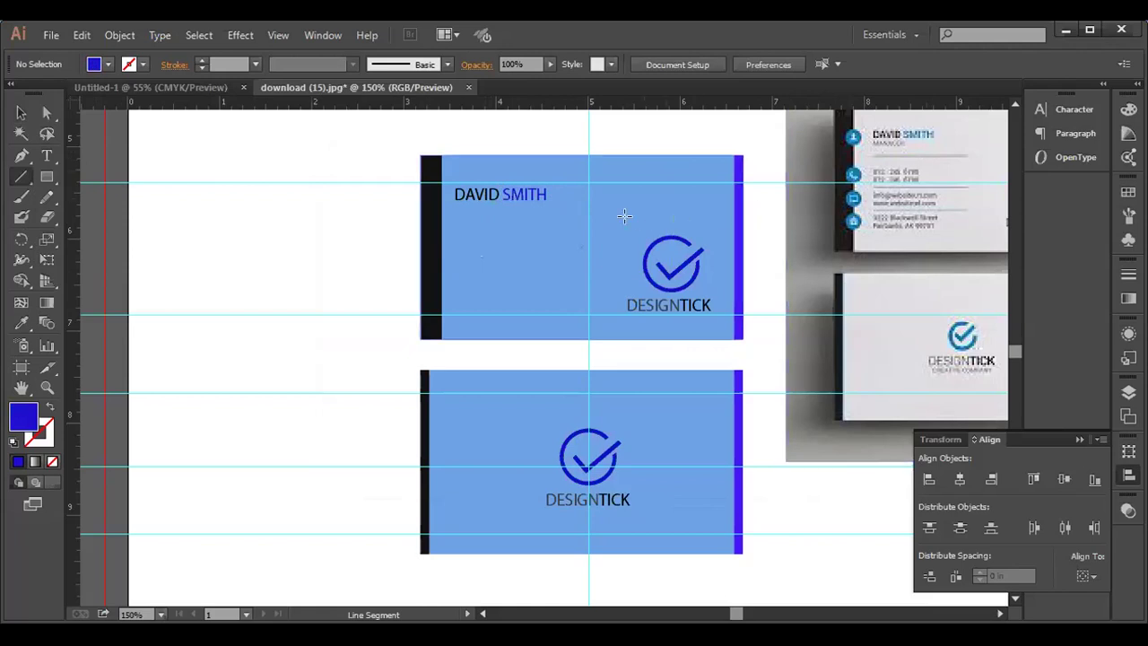
left_click_drag(451, 208, 581, 207)
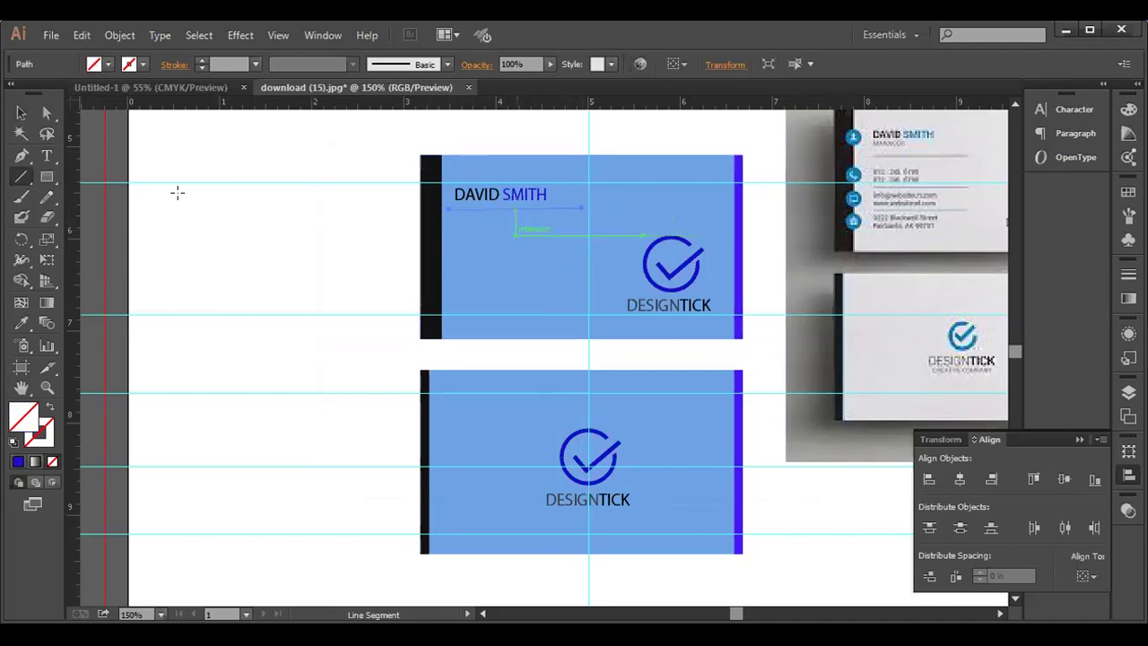
left_click(106, 66)
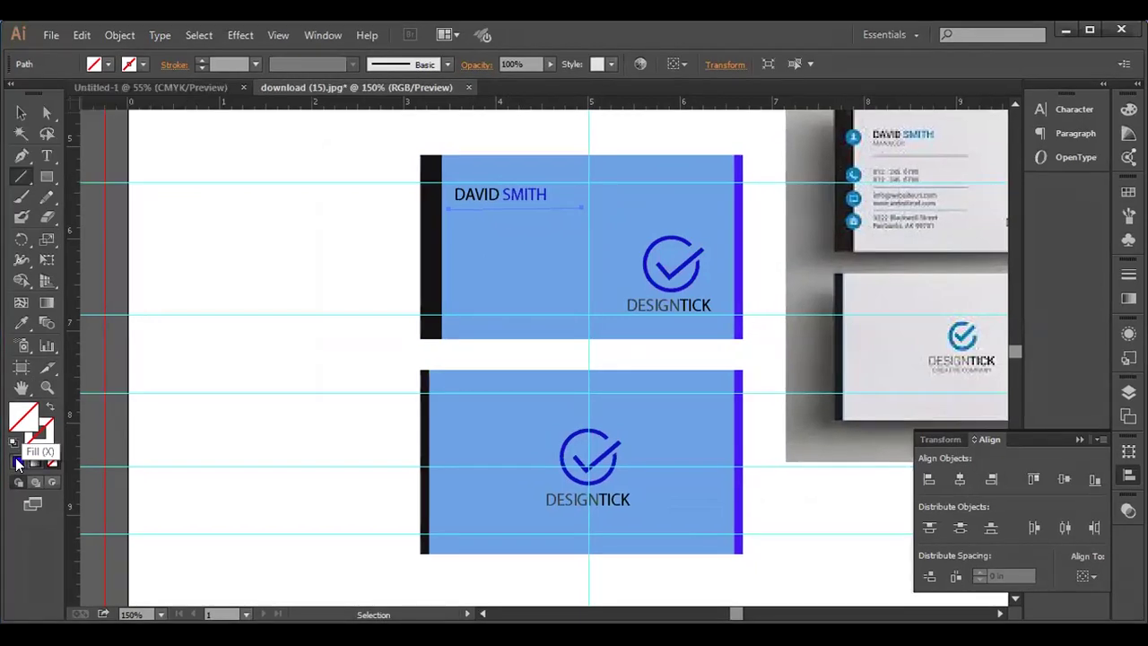
left_click(17, 461)
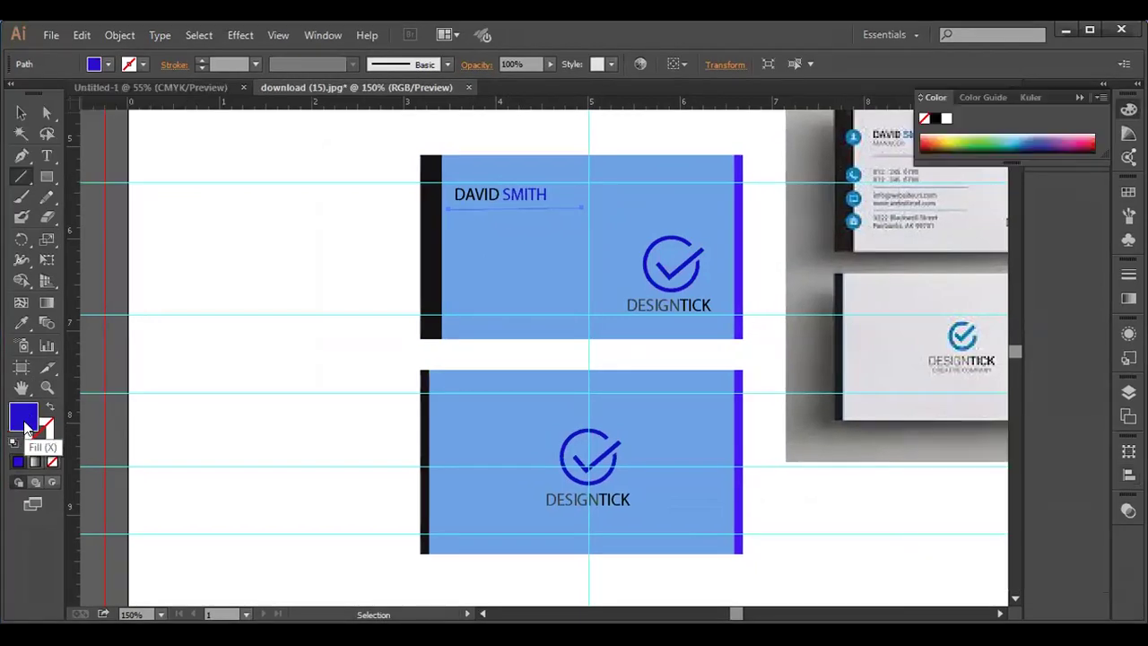
double_click(25, 426)
left_click(376, 383)
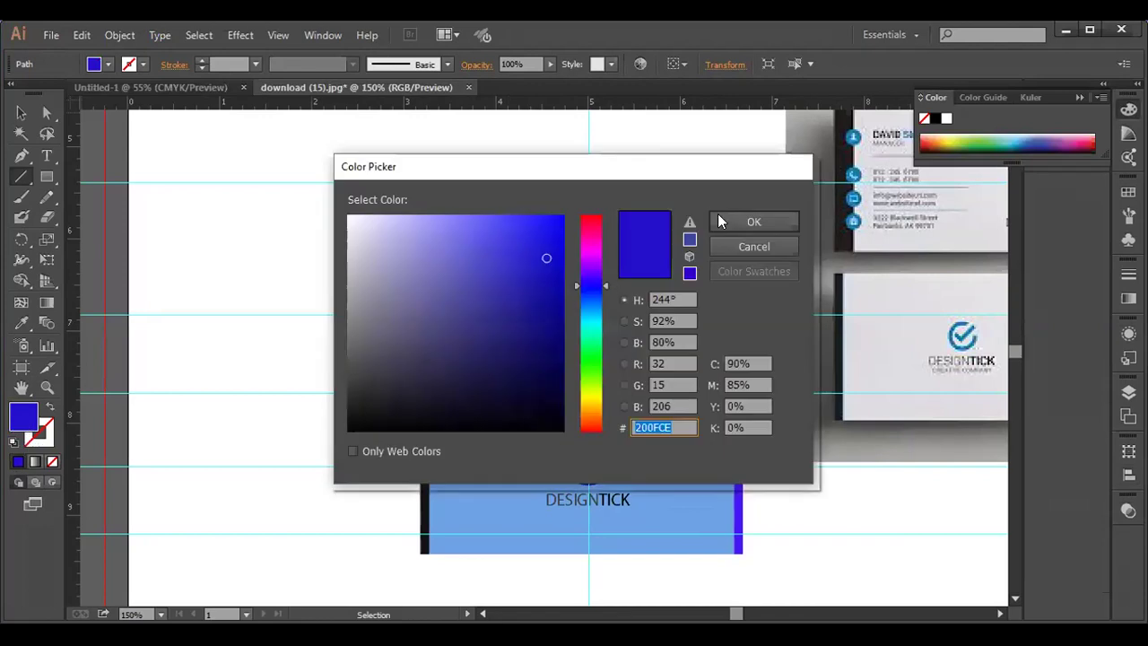
left_click(736, 222)
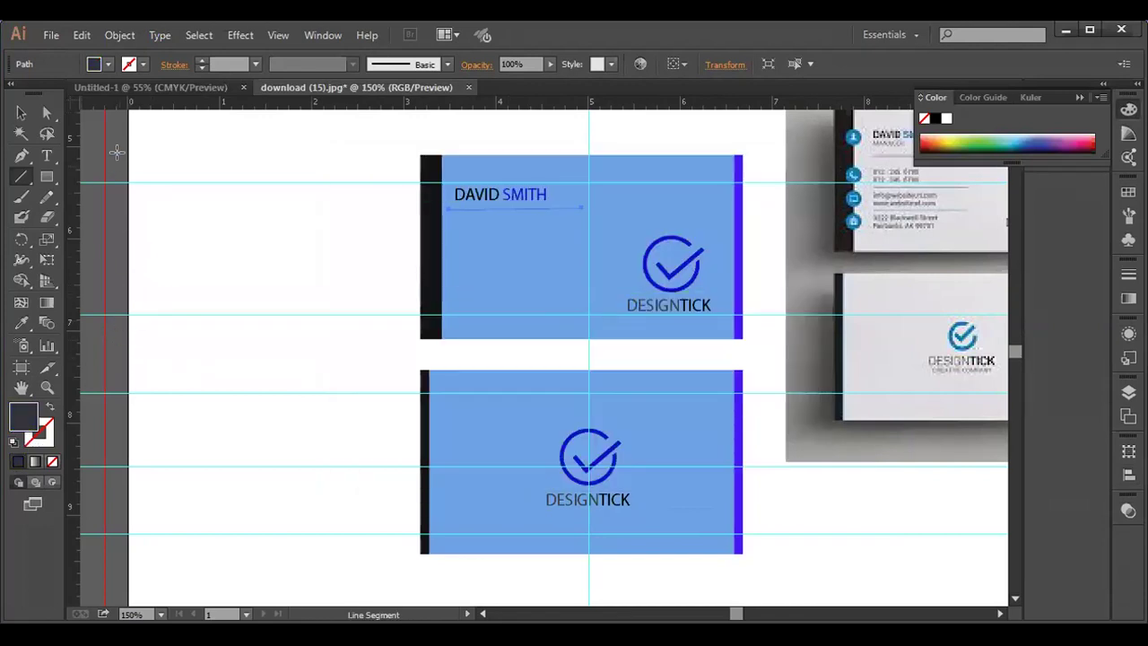
left_click(45, 438)
left_click(21, 461)
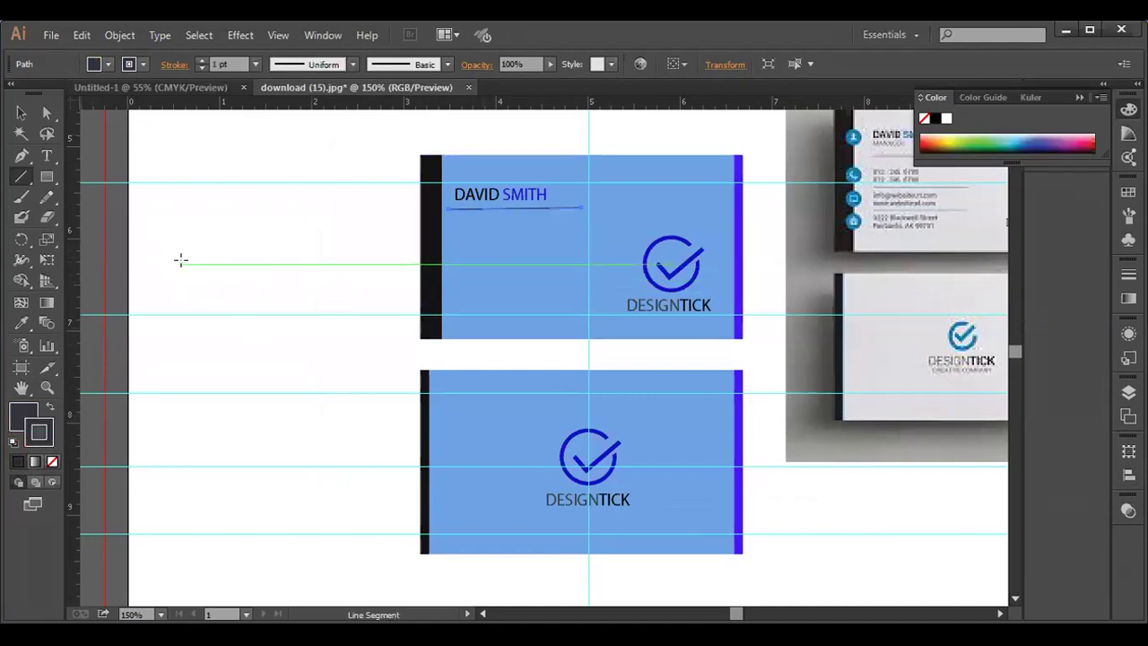
left_click(22, 113)
left_click(119, 183)
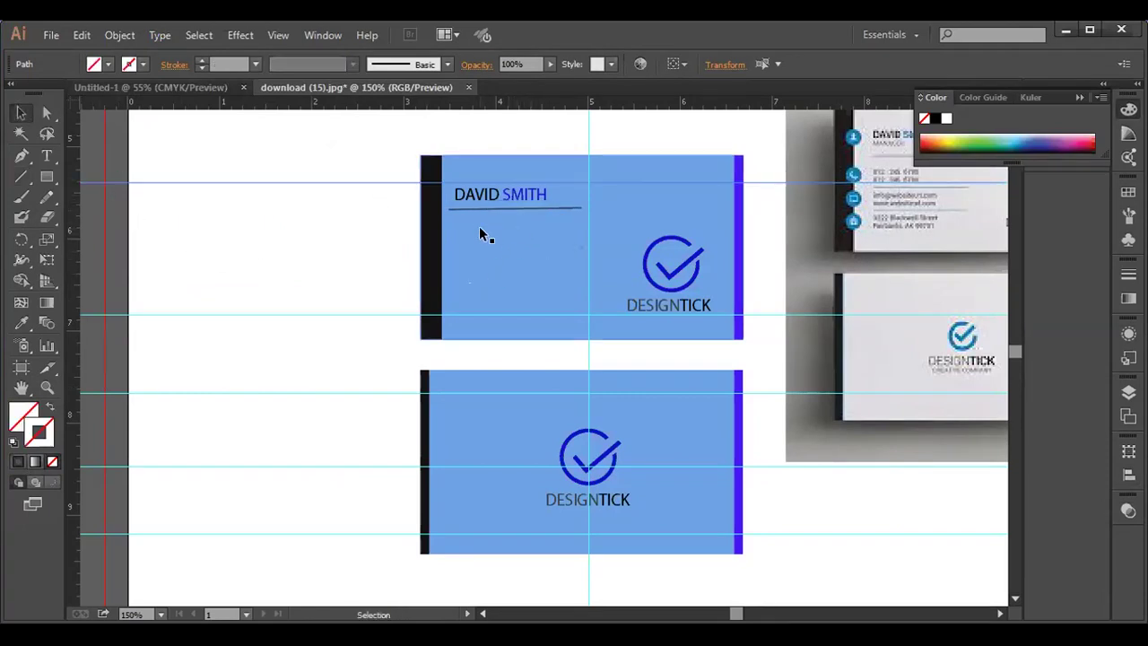
- Type a phone number, place it below the divider, and add a vertical guide along its left edge
left_click(46, 156)
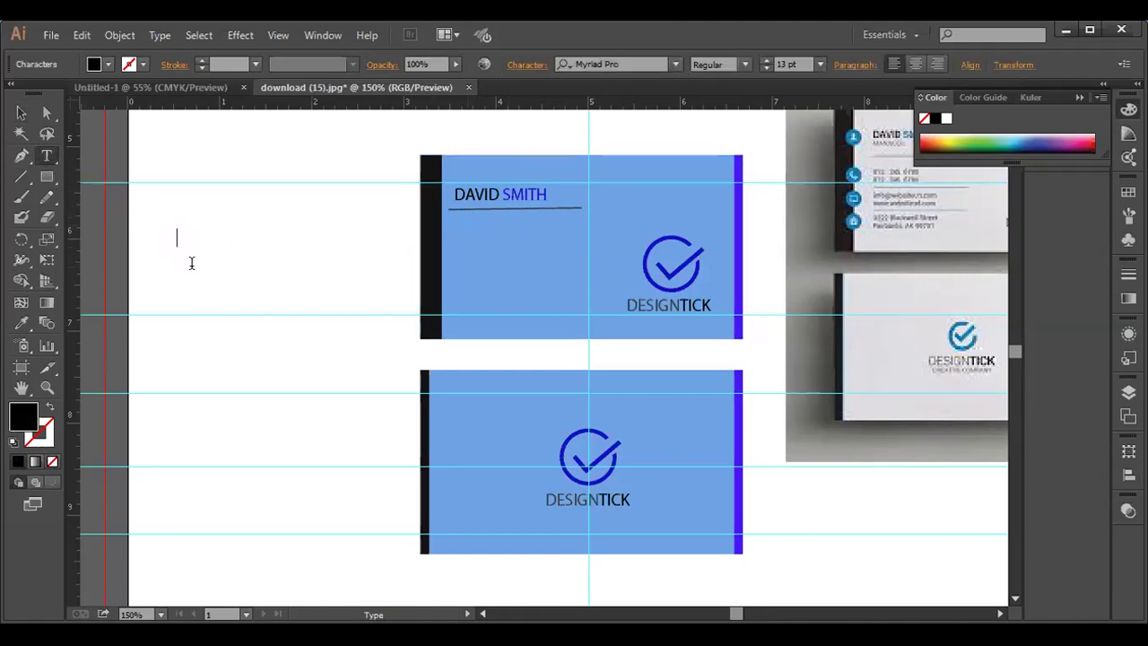
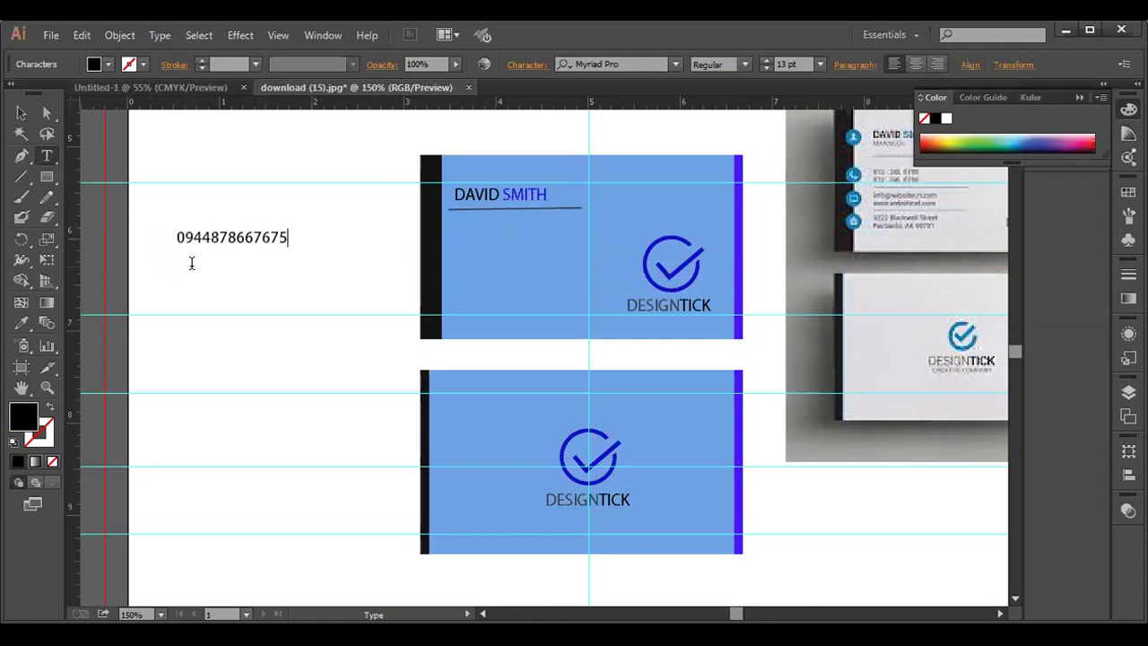
left_click(21, 113)
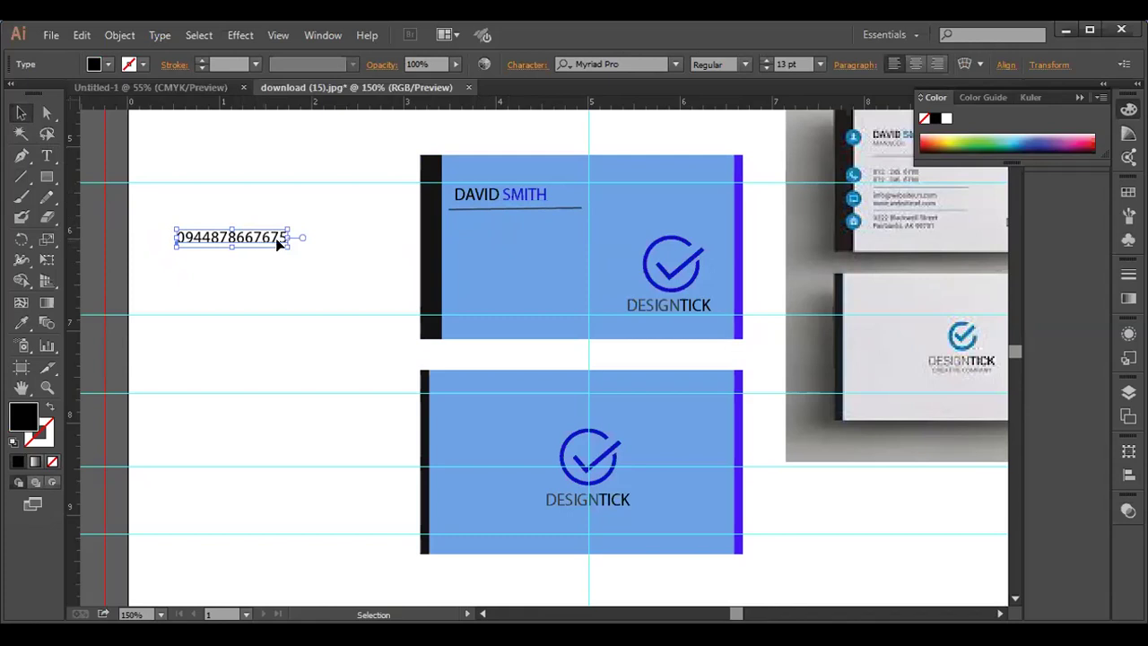
left_click_drag(227, 233, 503, 219)
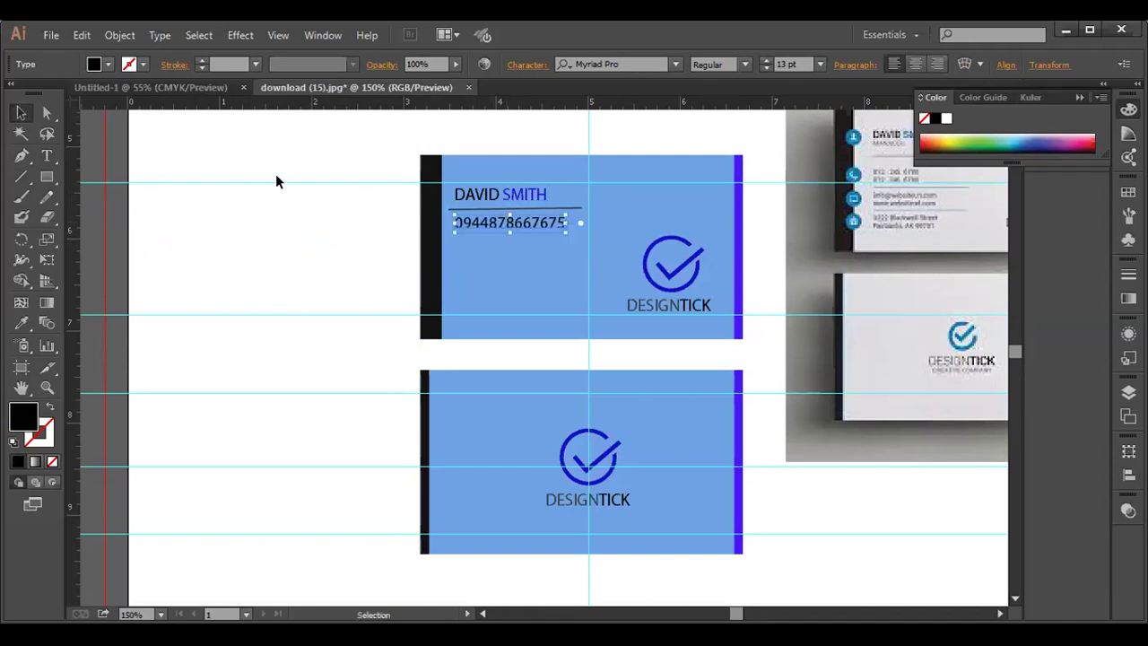
left_click_drag(76, 285, 452, 283)
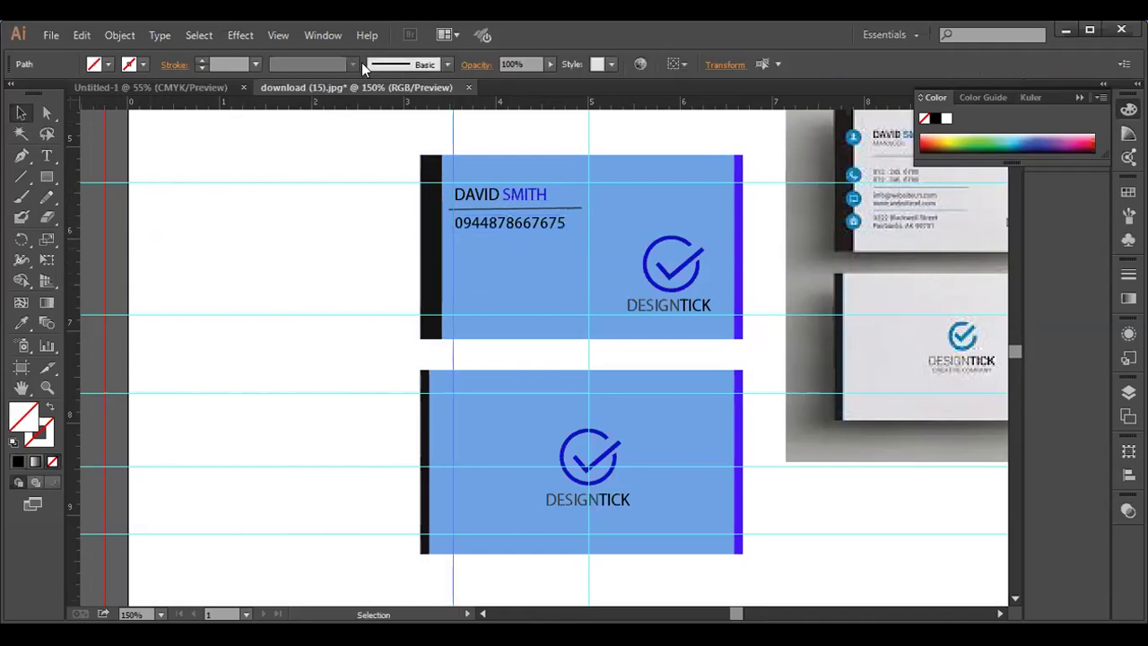
- Reduce the phone number's font size from 13 pt to 10 pt in the Character panel
left_click(503, 223)
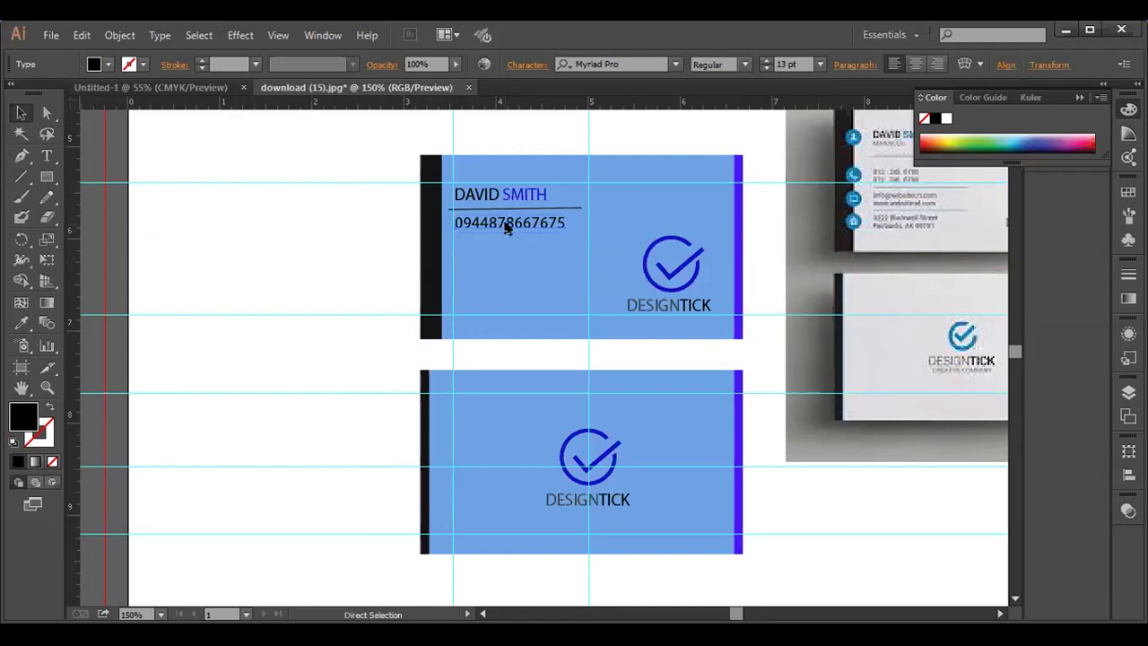
key("ctrl+t")
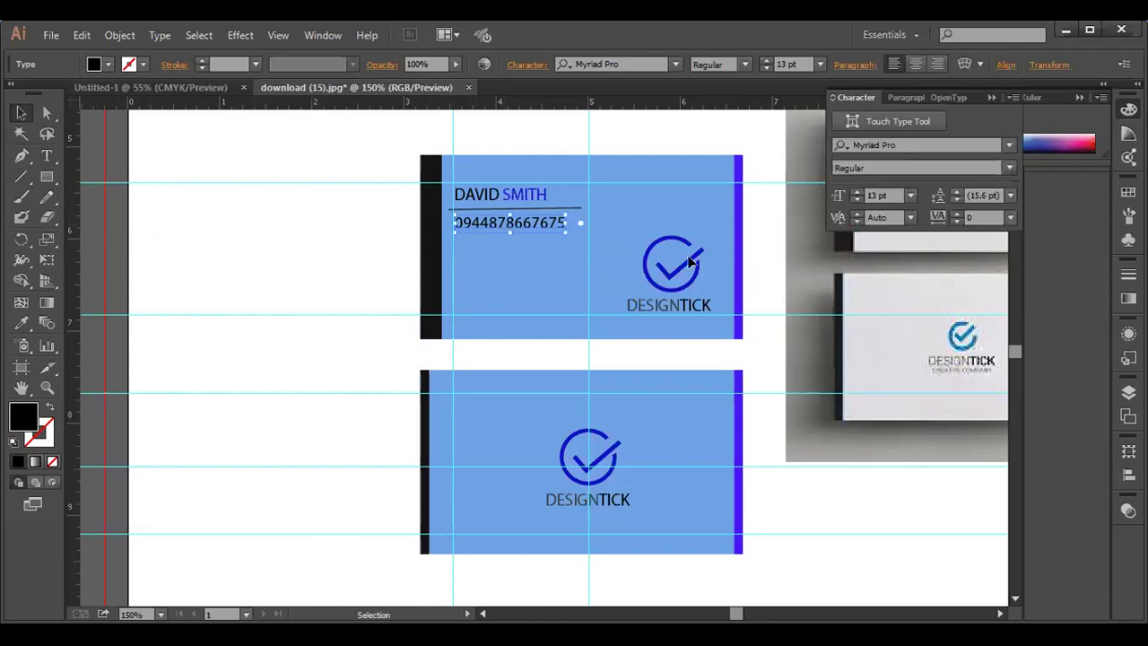
left_click(856, 199)
left_click(855, 196)
left_click(855, 196)
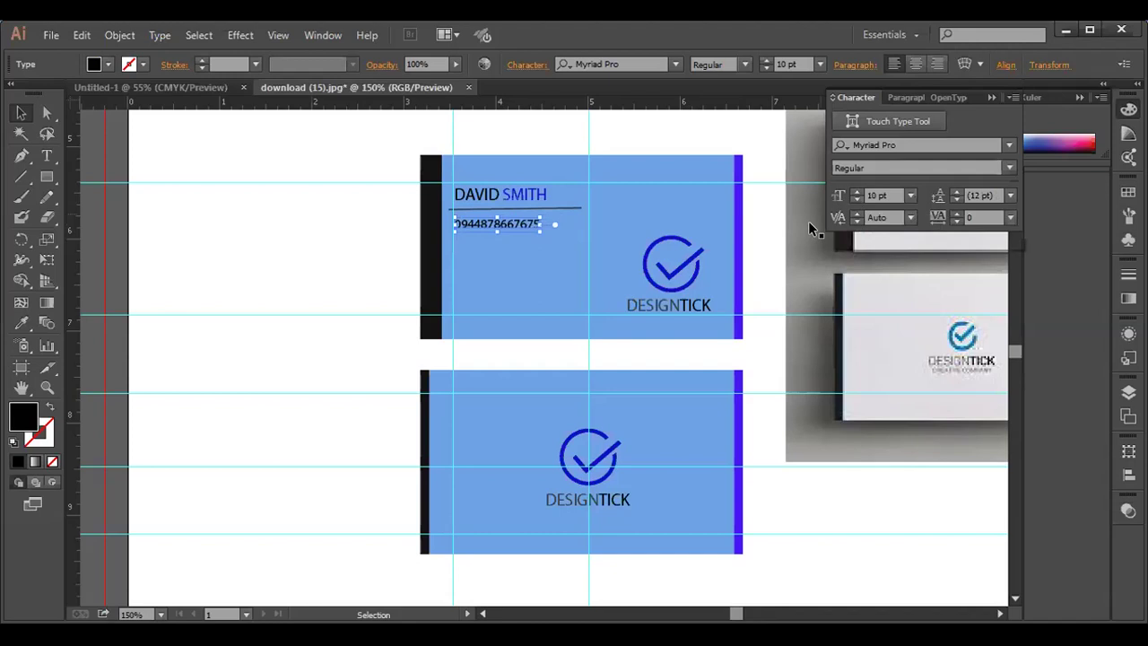
left_click(274, 240)
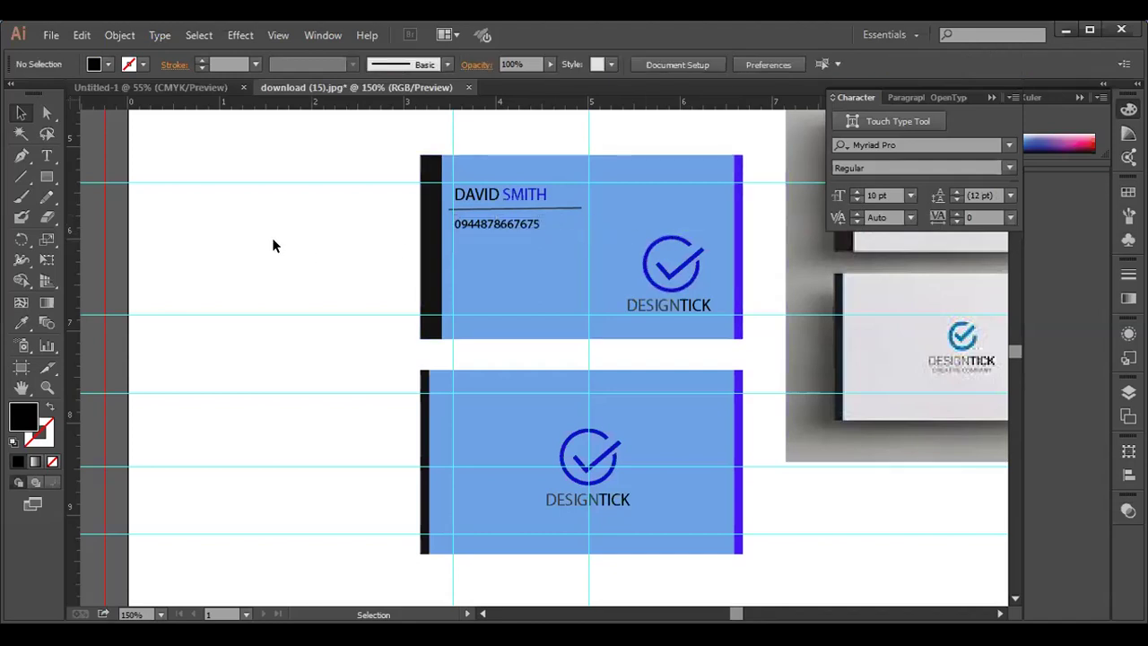
- Duplicate the phone number just below itself and copy the divider line beneath both numbers
left_click(506, 221)
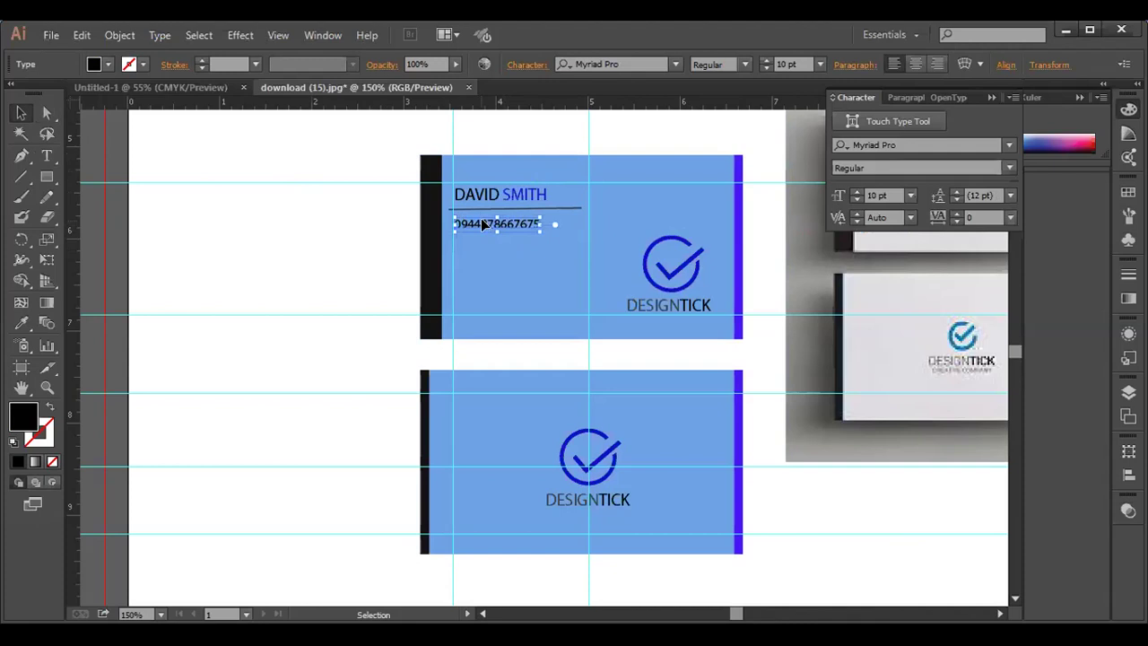
left_click_drag(482, 225, 482, 237)
left_click(506, 208)
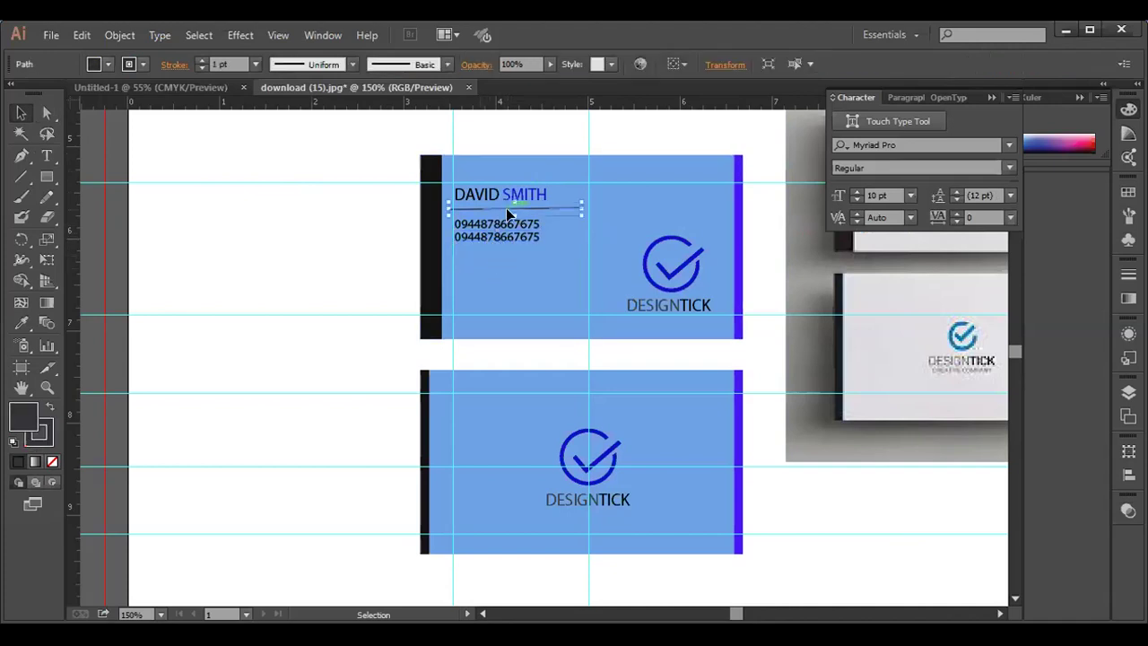
left_click_drag(506, 208, 507, 256)
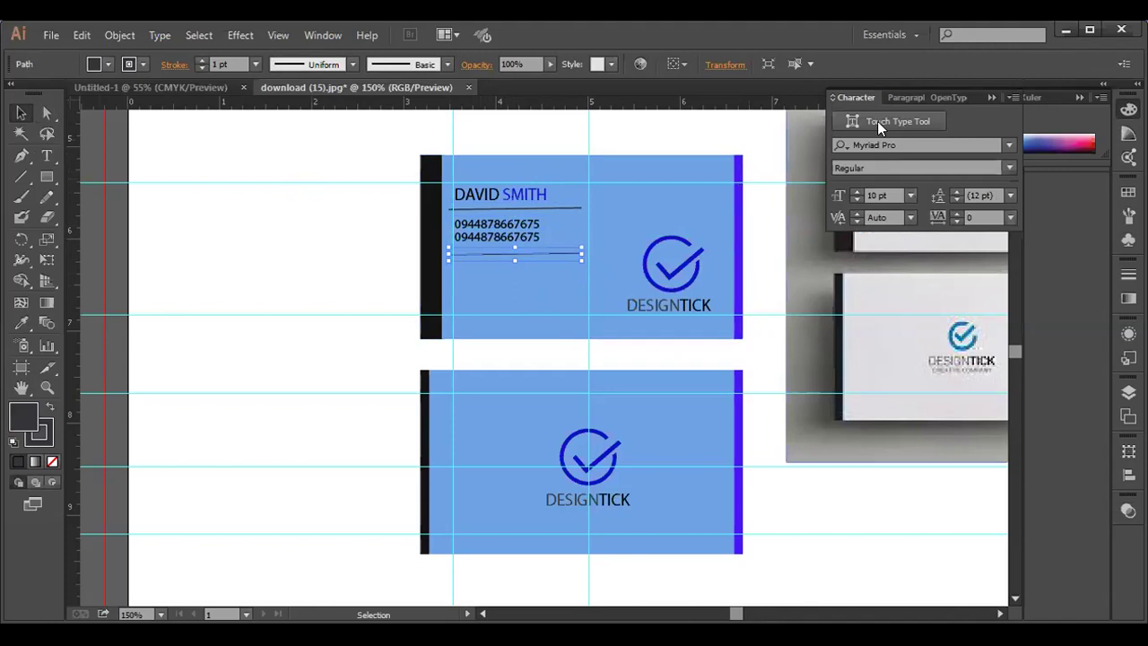
left_click(990, 95)
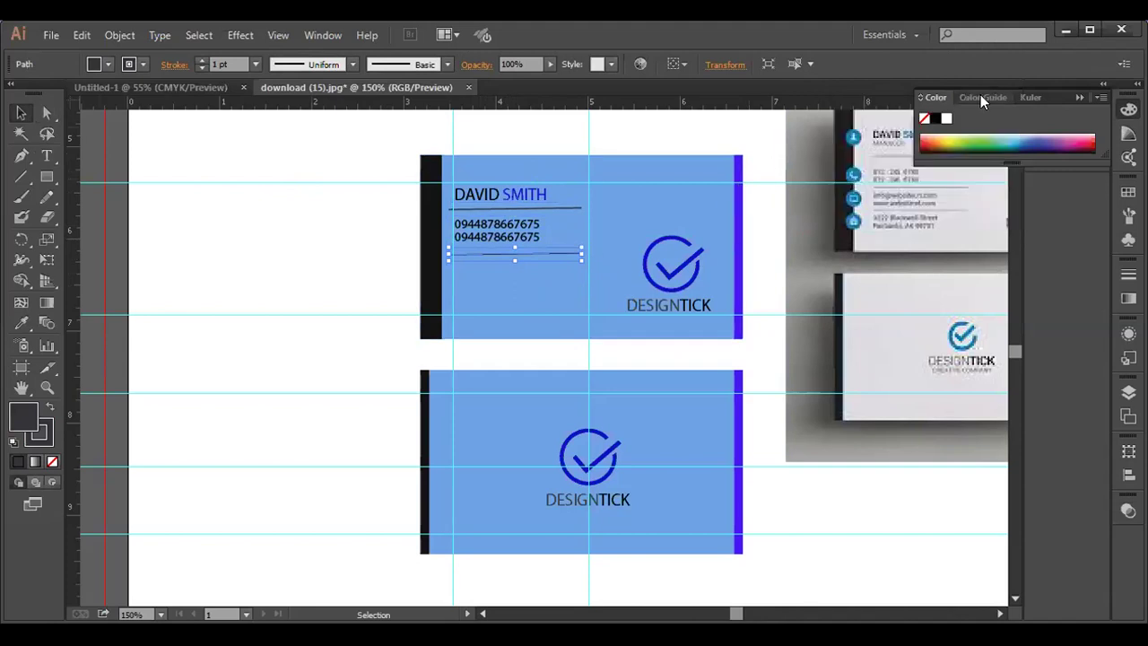
left_click(1079, 95)
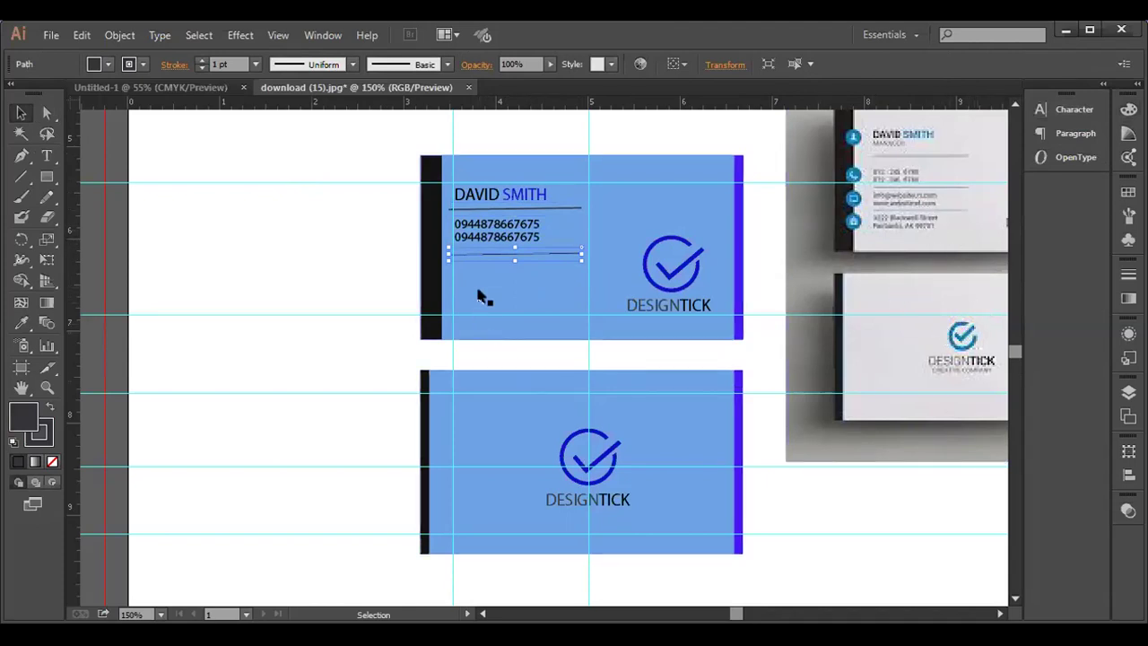
left_click(48, 155)
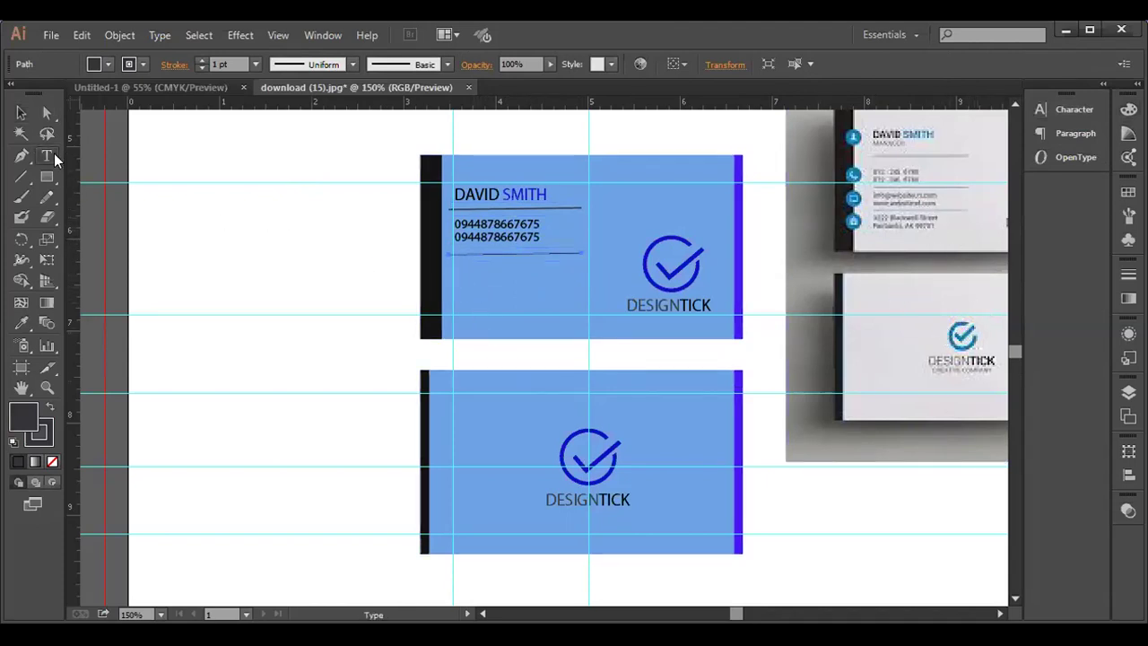
left_click(191, 231)
type("www.YYTUYIYU")
key("BackSpace")
key("BackSpace")
key("BackSpace")
key("BackSpace")
key("BackSpace")
key("BackSpace")
key("BackSpace")
key("BackSpace")
key("BackSpace")
key("BackSpace")
key("BackSpace")
key("BackSpace")
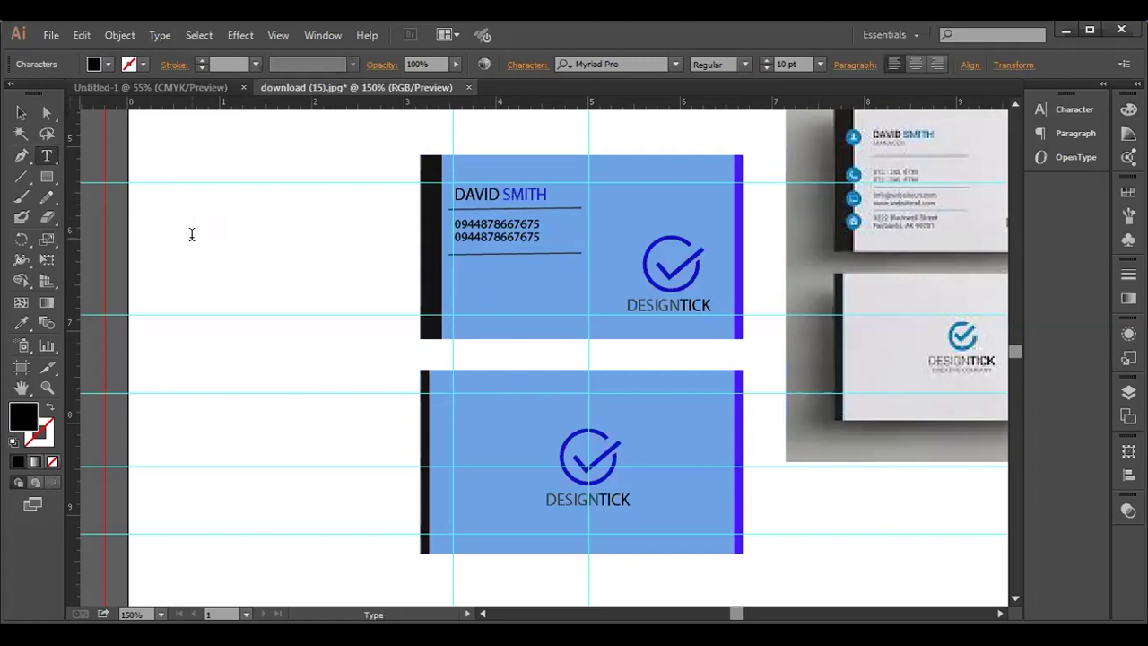
type("www.uyuy.com")
left_click(20, 114)
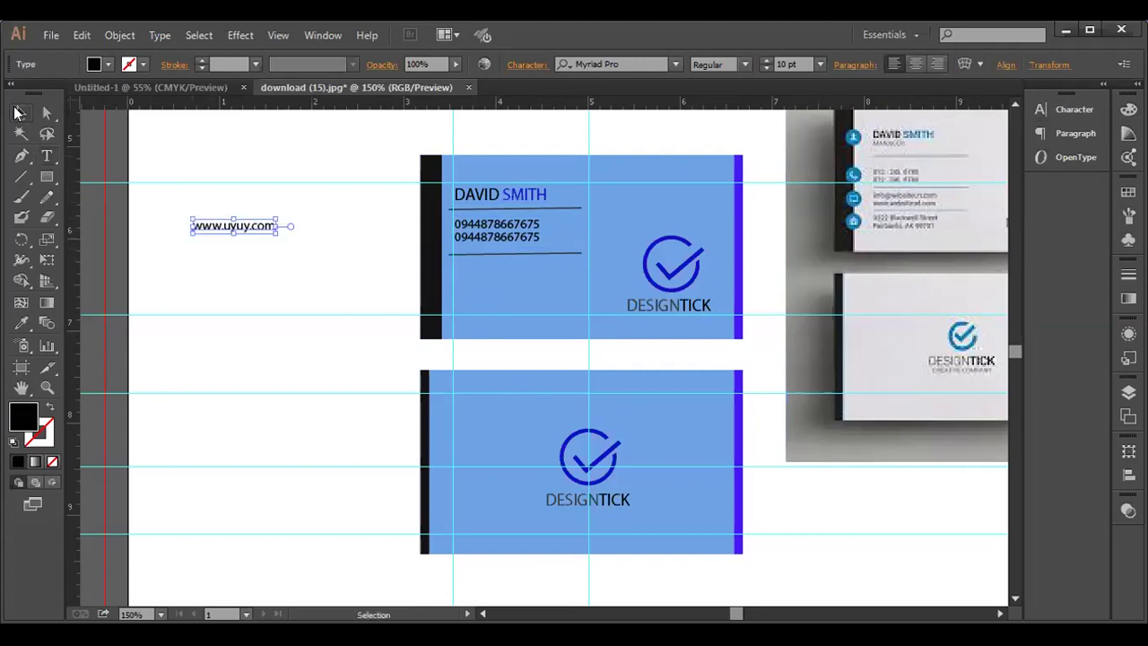
left_click_drag(218, 228, 484, 273)
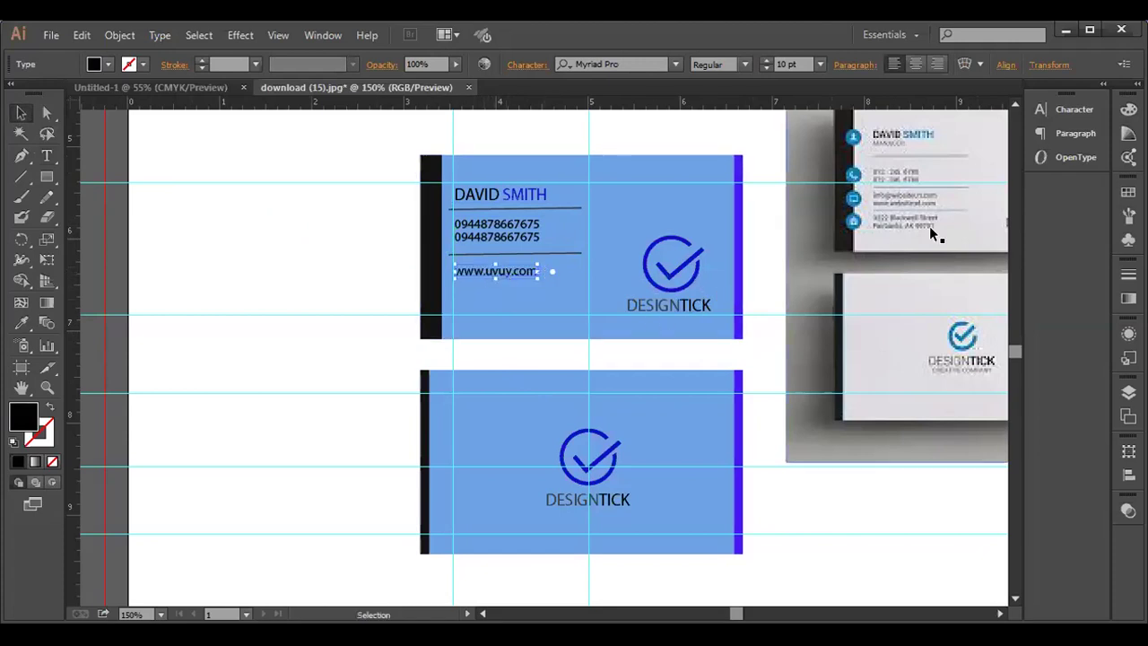
- Set the website text to 9 pt, nudge it up, and duplicate it just below
left_click(1074, 107)
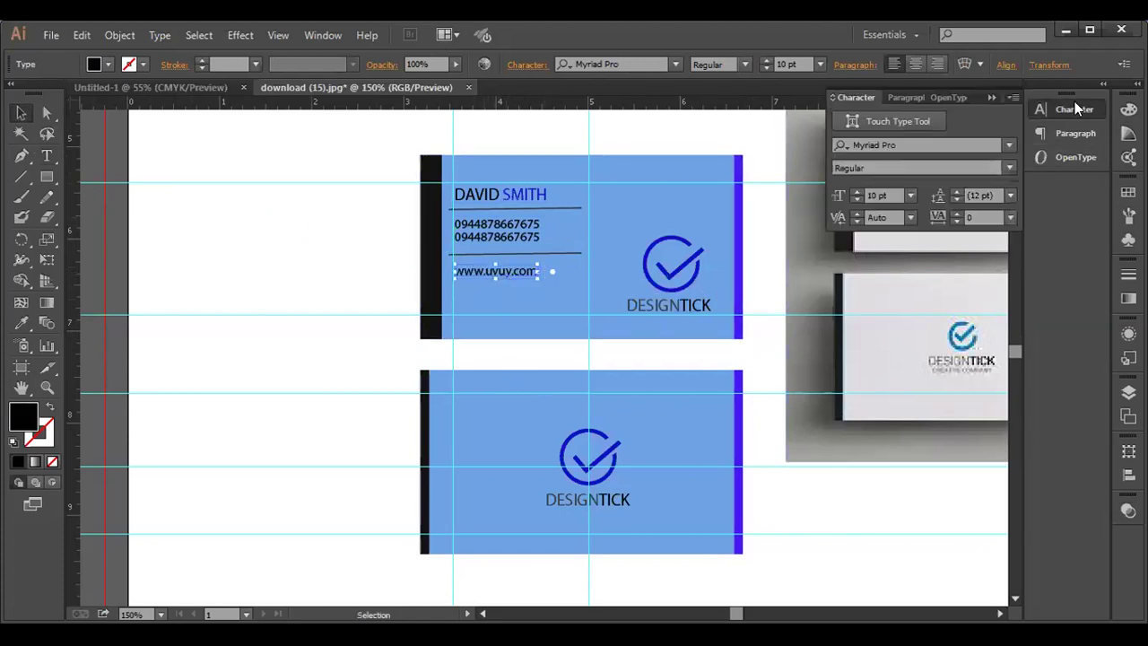
left_click(857, 198)
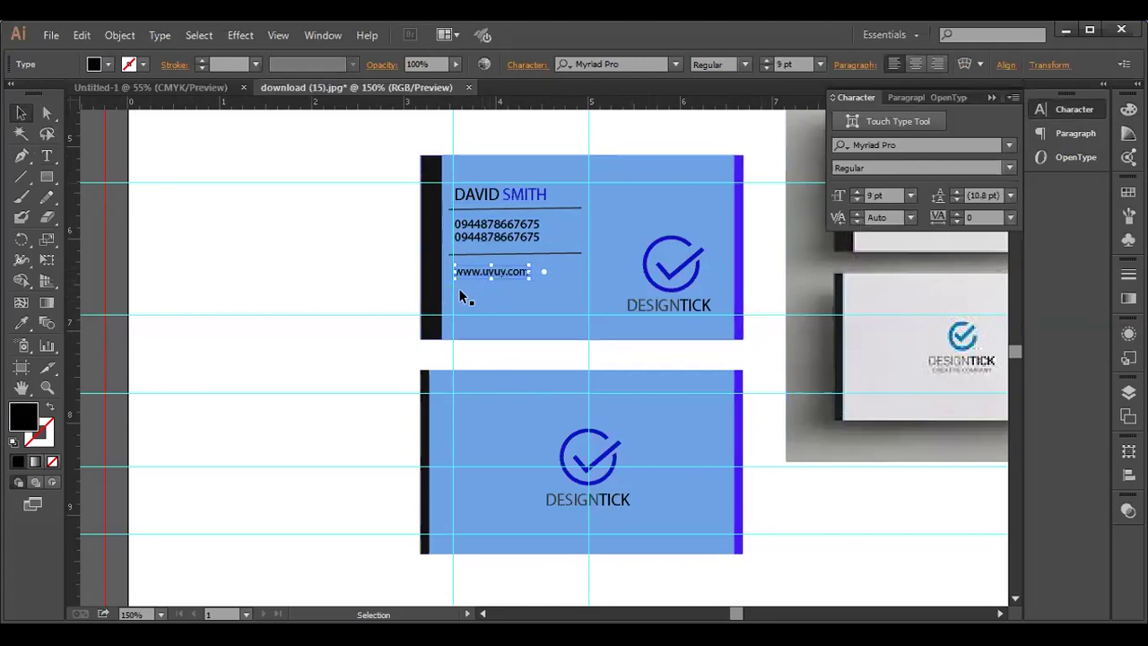
key("Up")
key("Up")
key("Up")
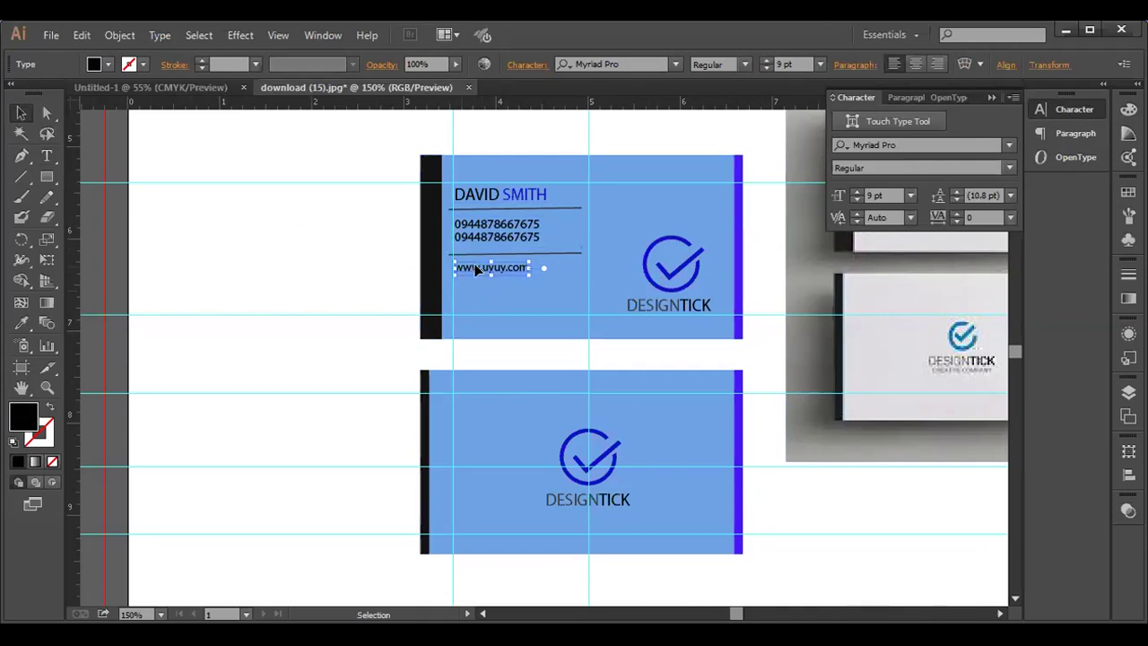
left_click_drag(475, 269, 476, 288)
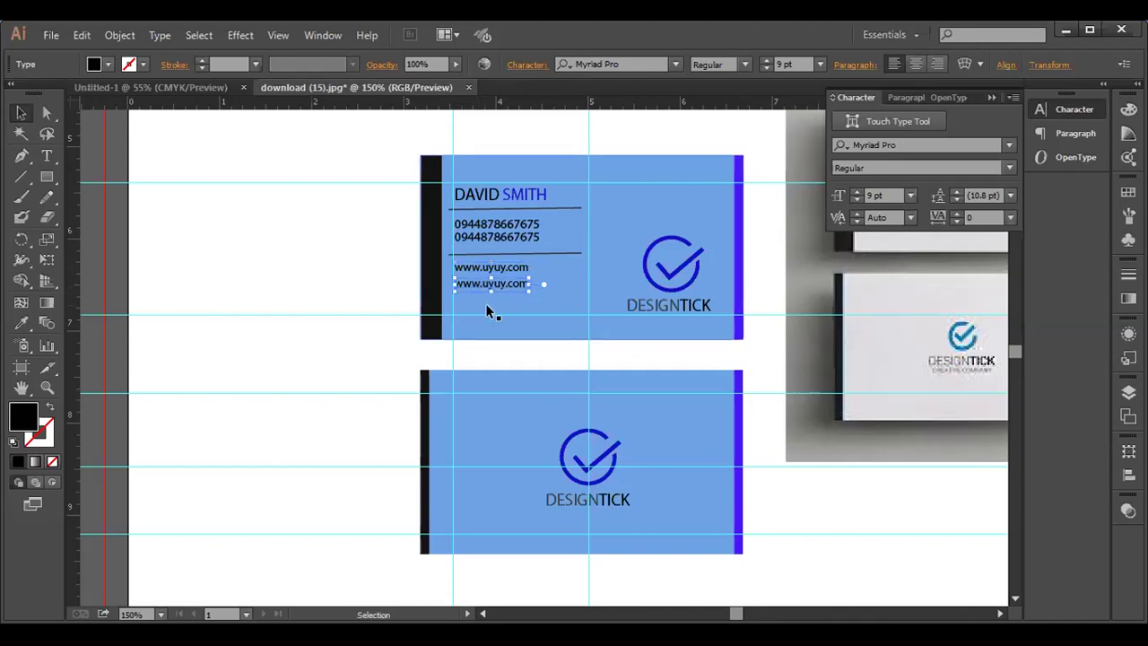
- Copy a divider below the website lines and nudge the two upper dividers right to line up
left_click(515, 253)
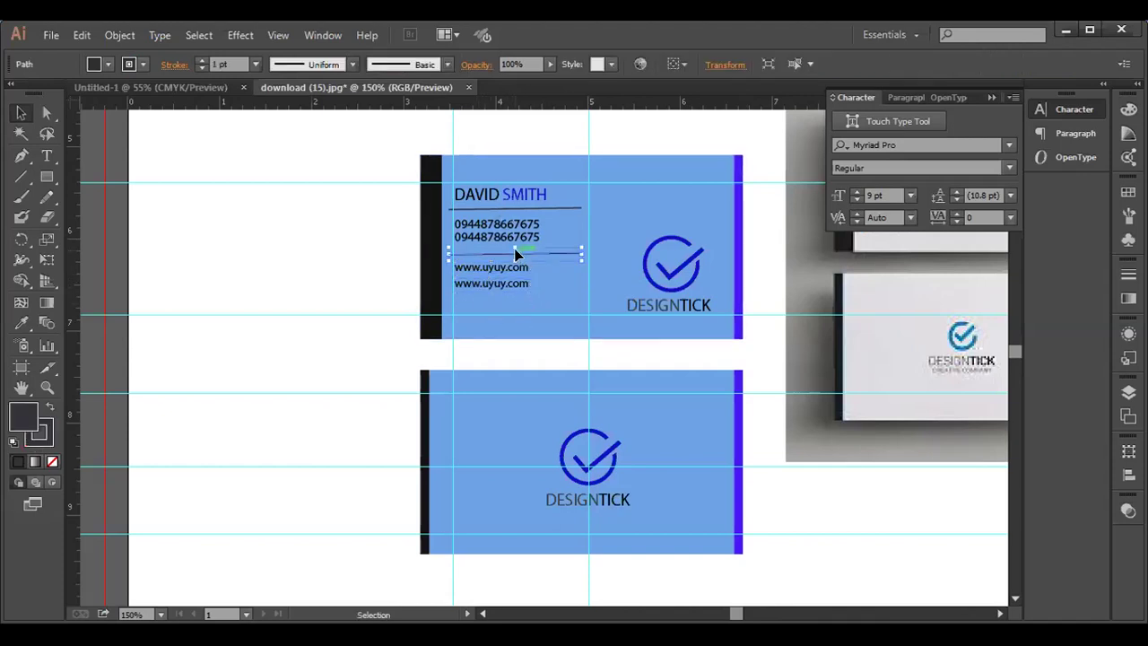
left_click_drag(519, 255, 520, 306)
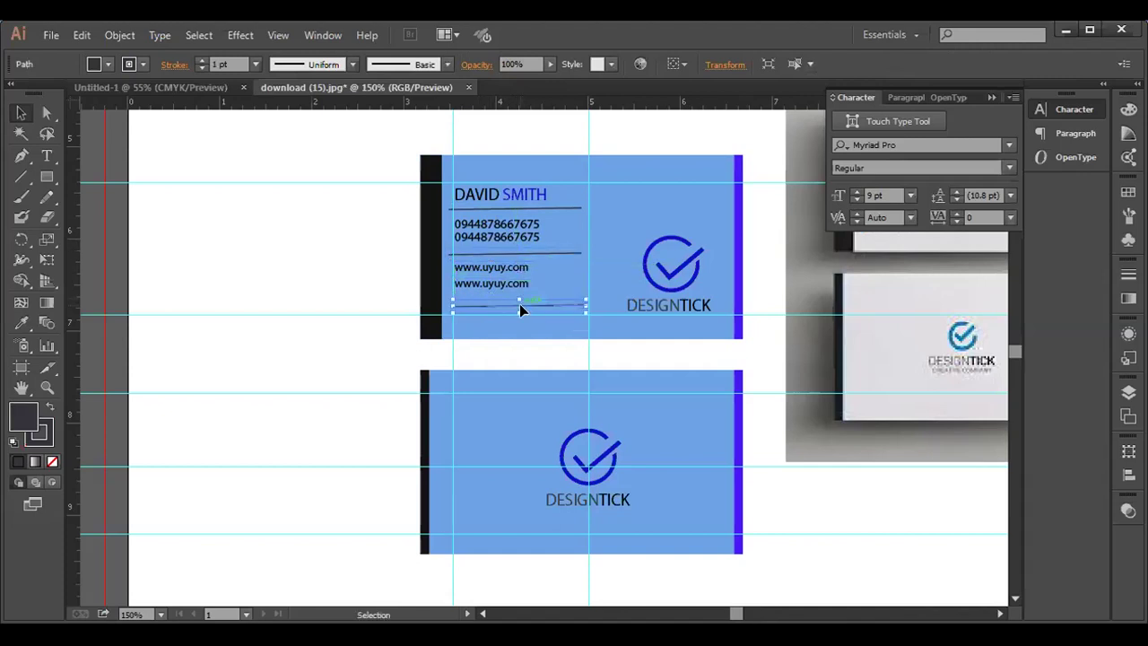
left_click(450, 255)
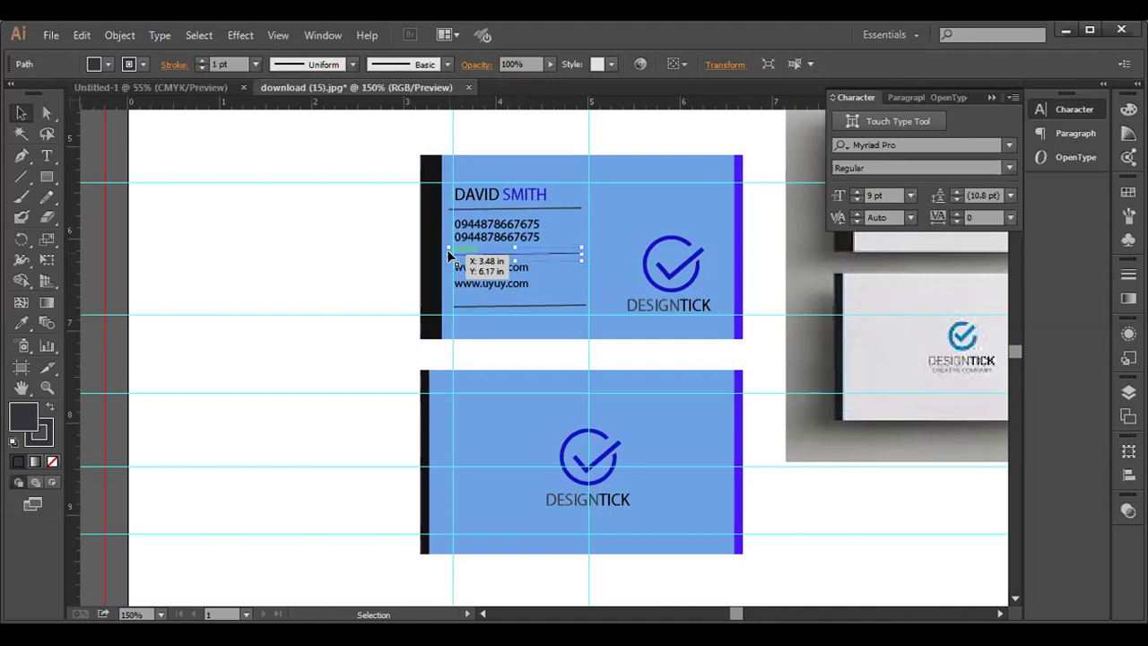
key("Right")
key("Right")
key("Right")
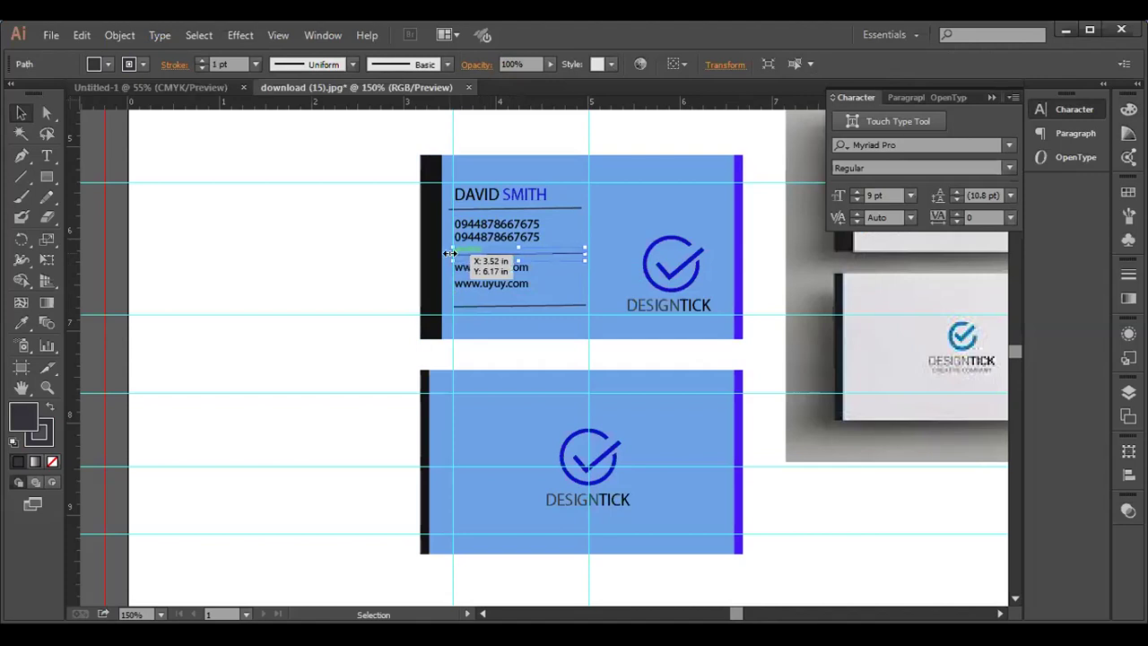
left_click(456, 209)
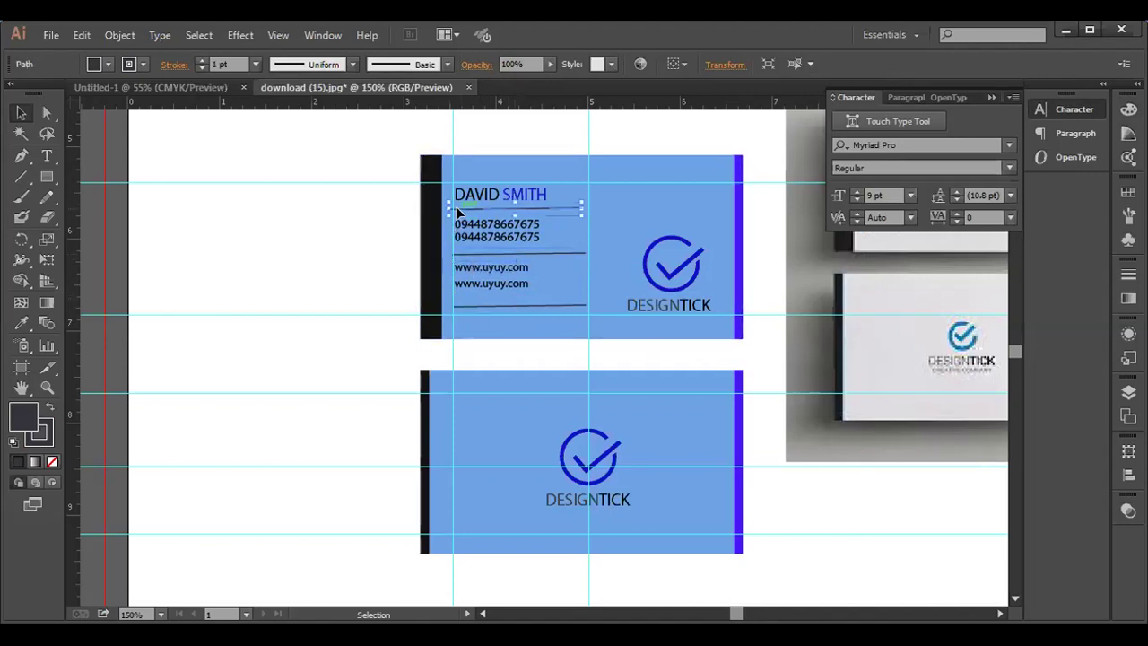
key("Right")
key("Right")
key("Right")
key("Right")
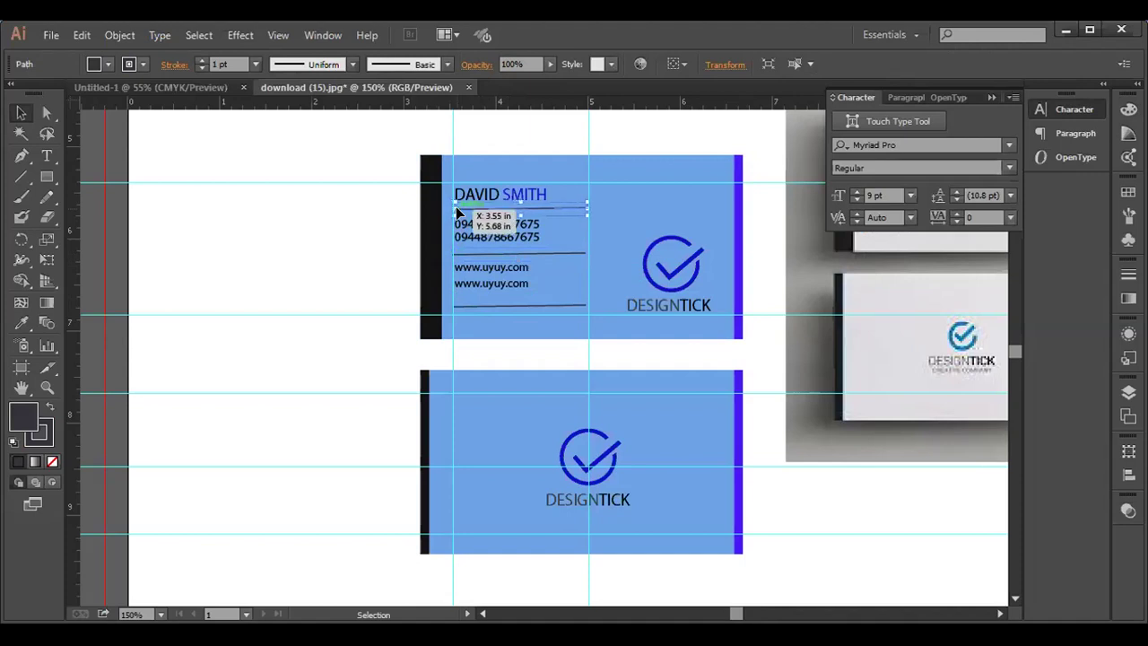
left_click(341, 191)
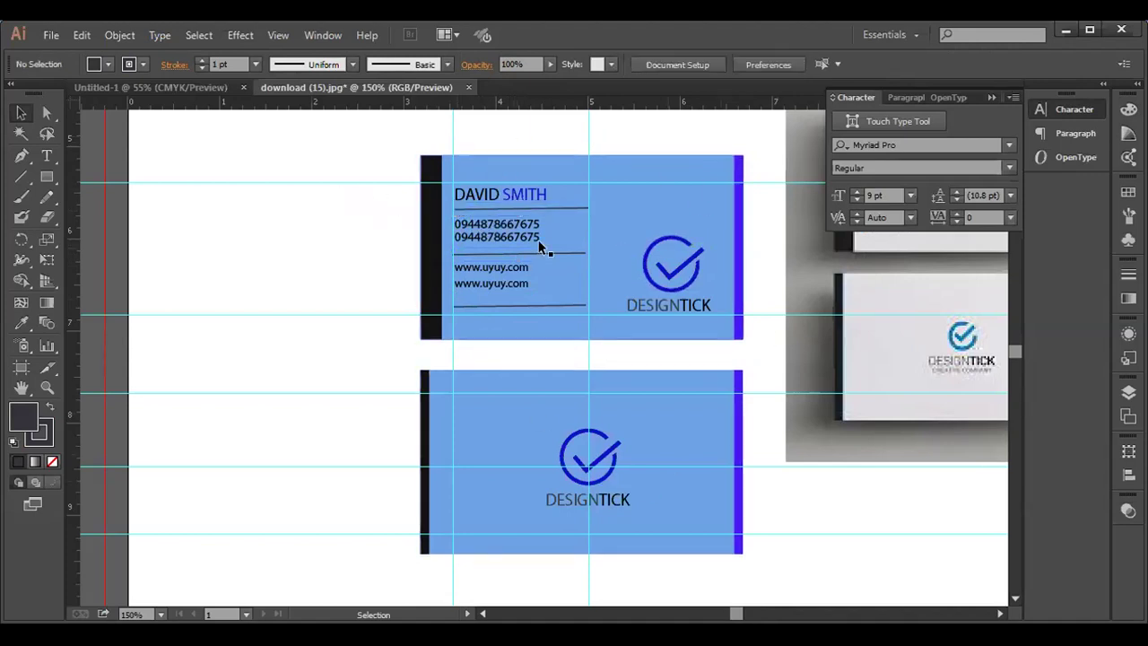
- Clear all ruler guides from both business cards and close the floating Character panel
left_click(278, 35)
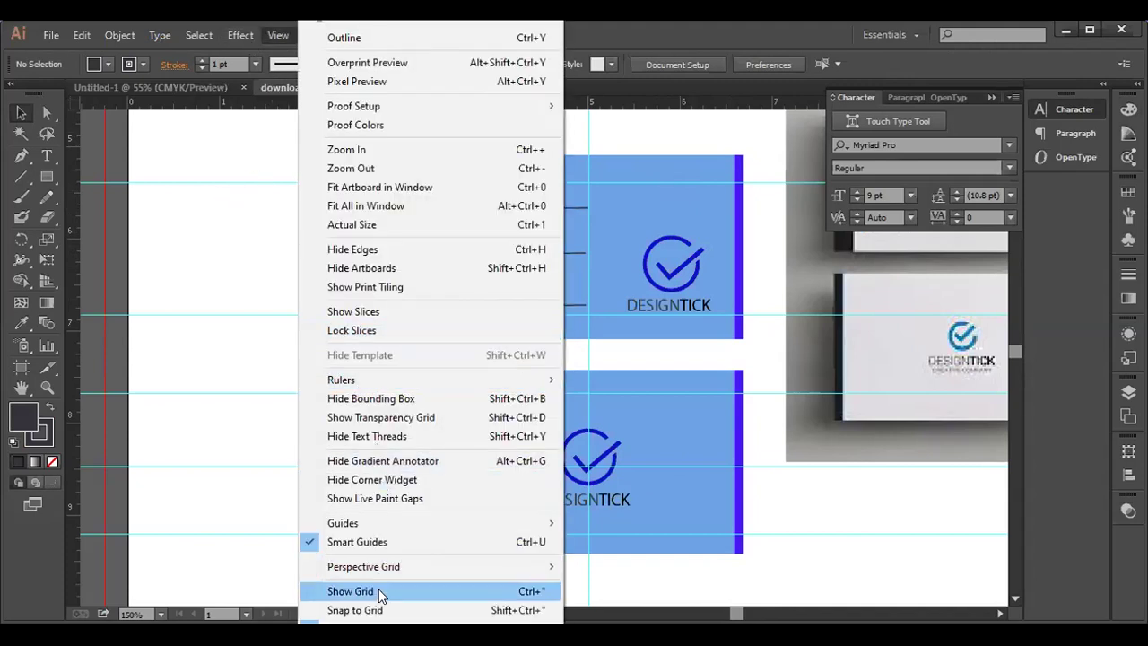
mouse_move(398, 523)
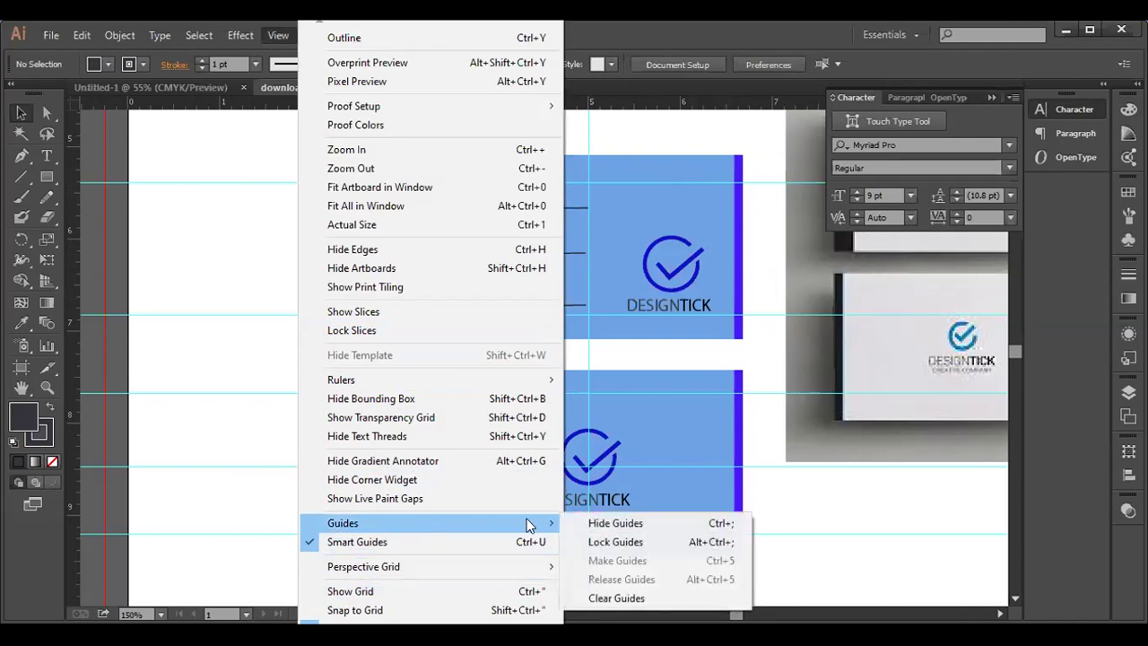
left_click(617, 597)
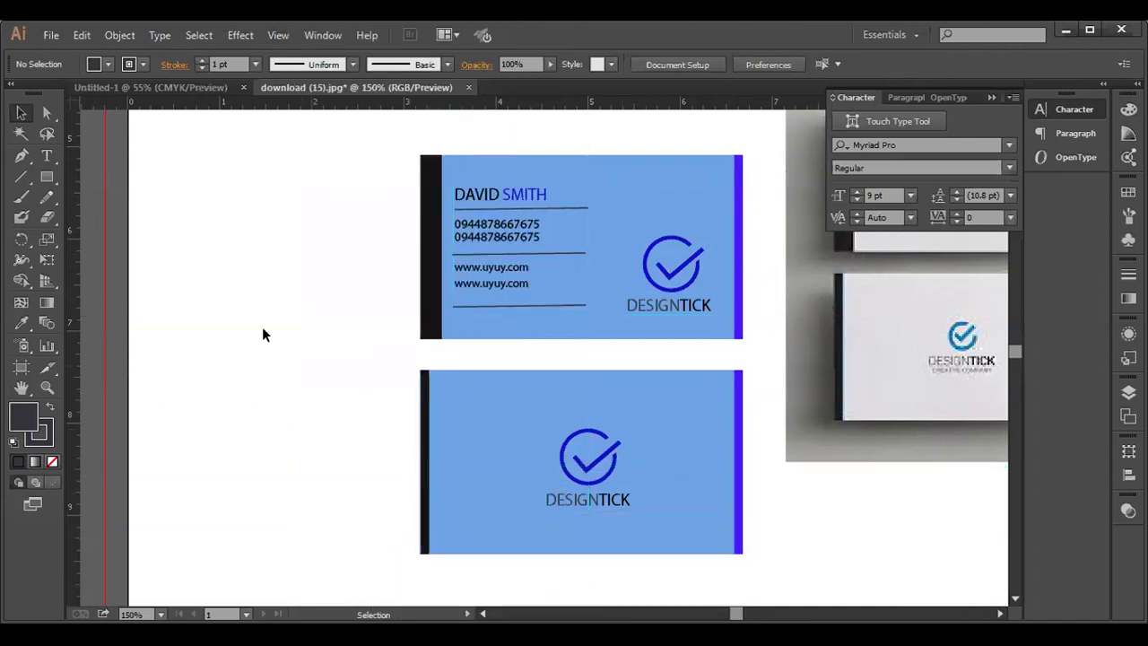
left_click(989, 97)
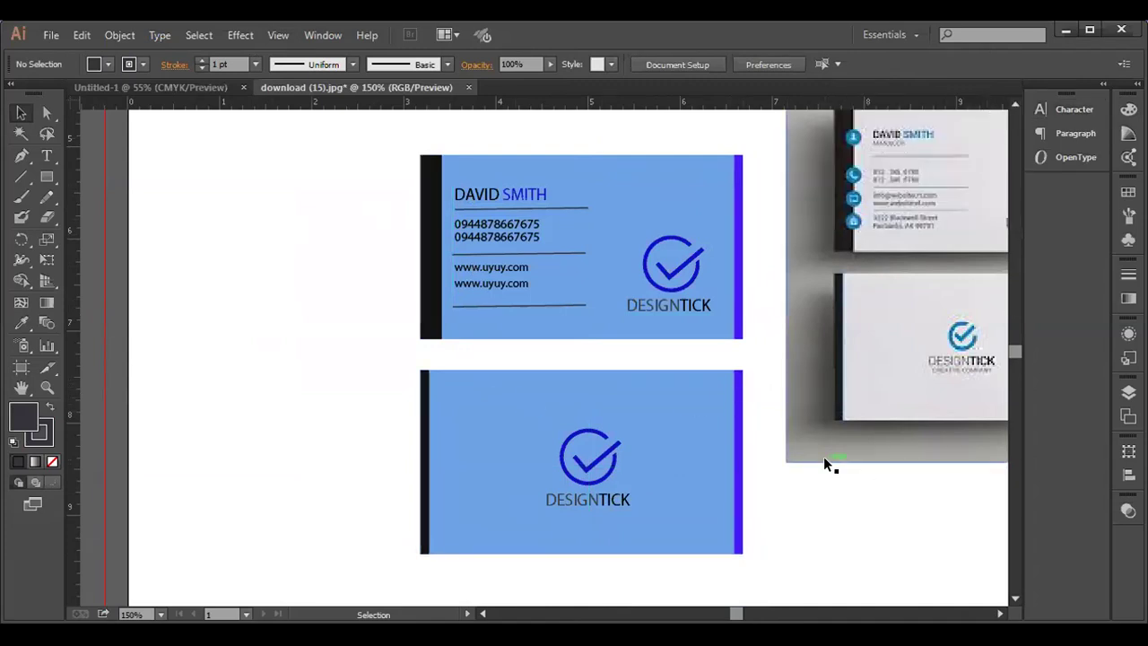
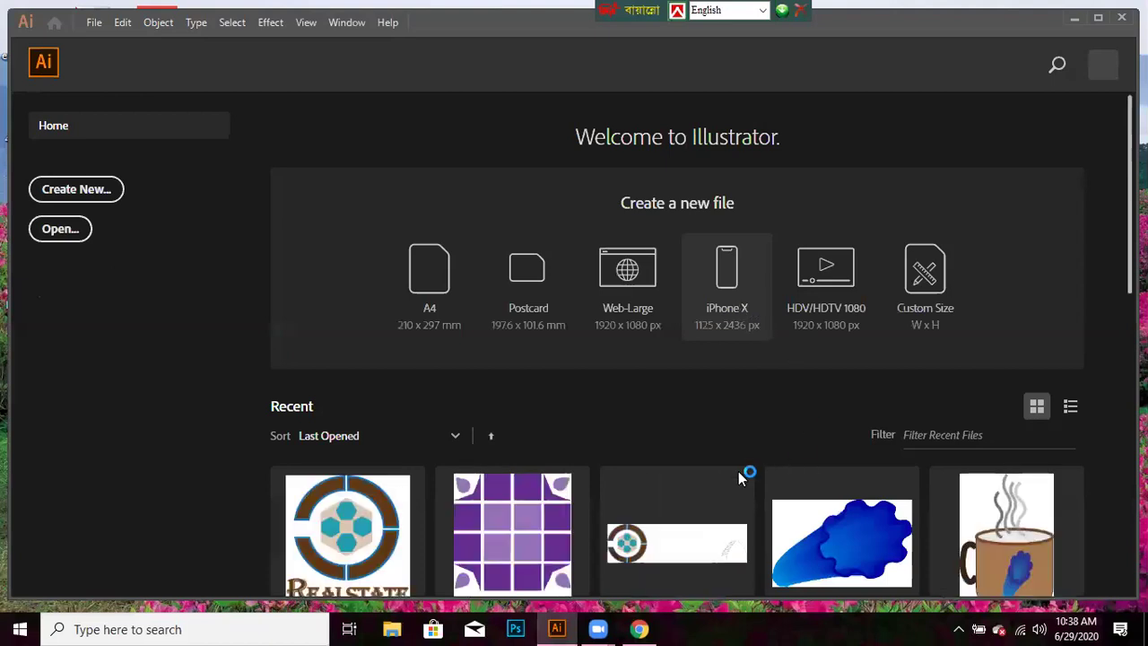
- Start a new document in inches at 3.5 × 2 in, landscape, with two artboards
scroll(648, 480, "down", 3)
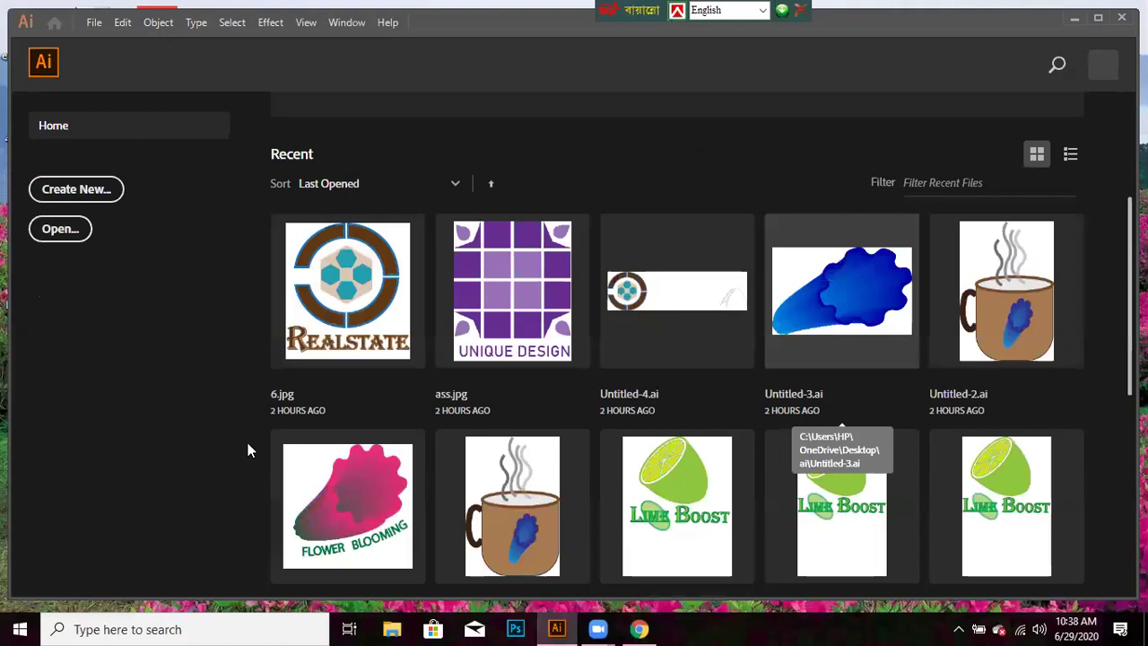
left_click(52, 5)
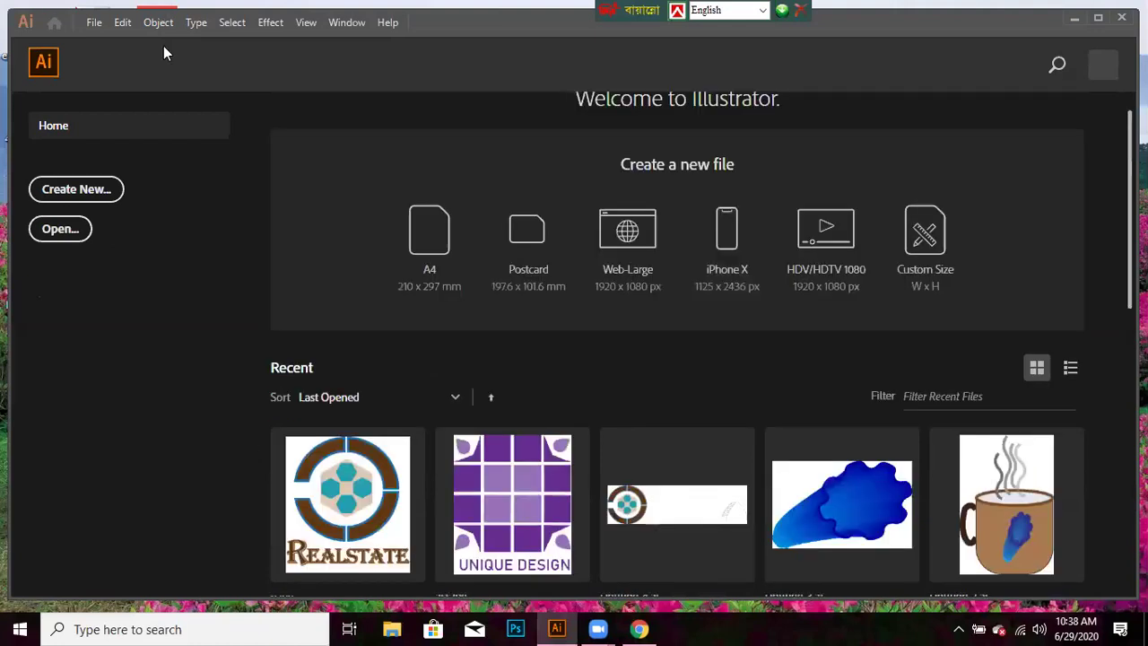
key("alt+f")
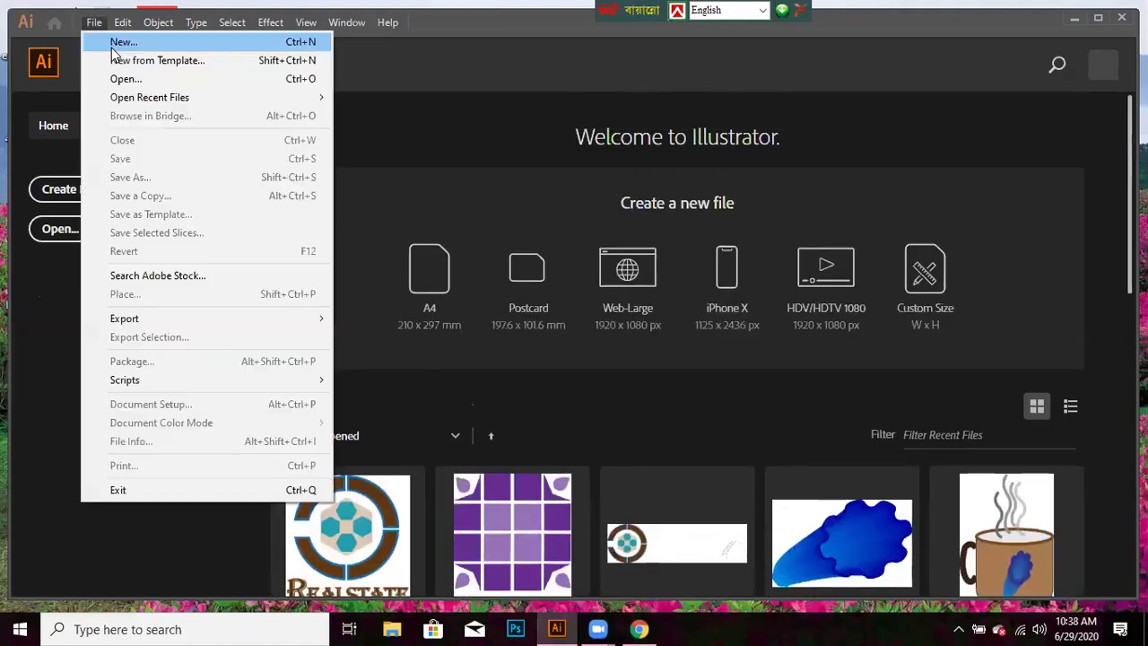
left_click(112, 48)
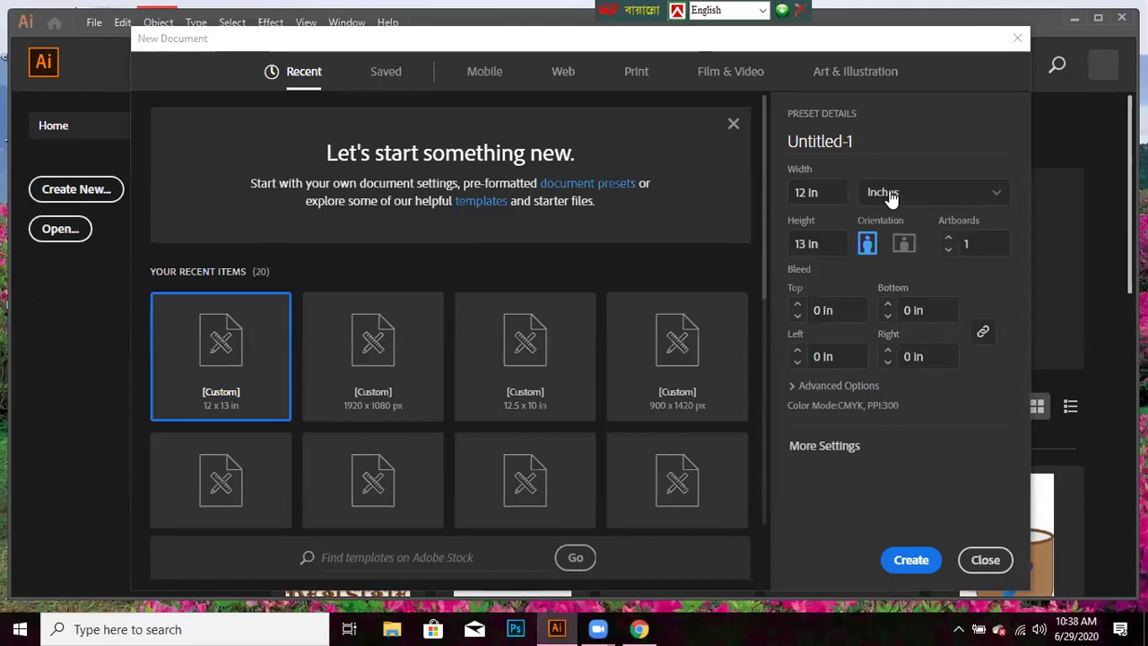
key("Tab")
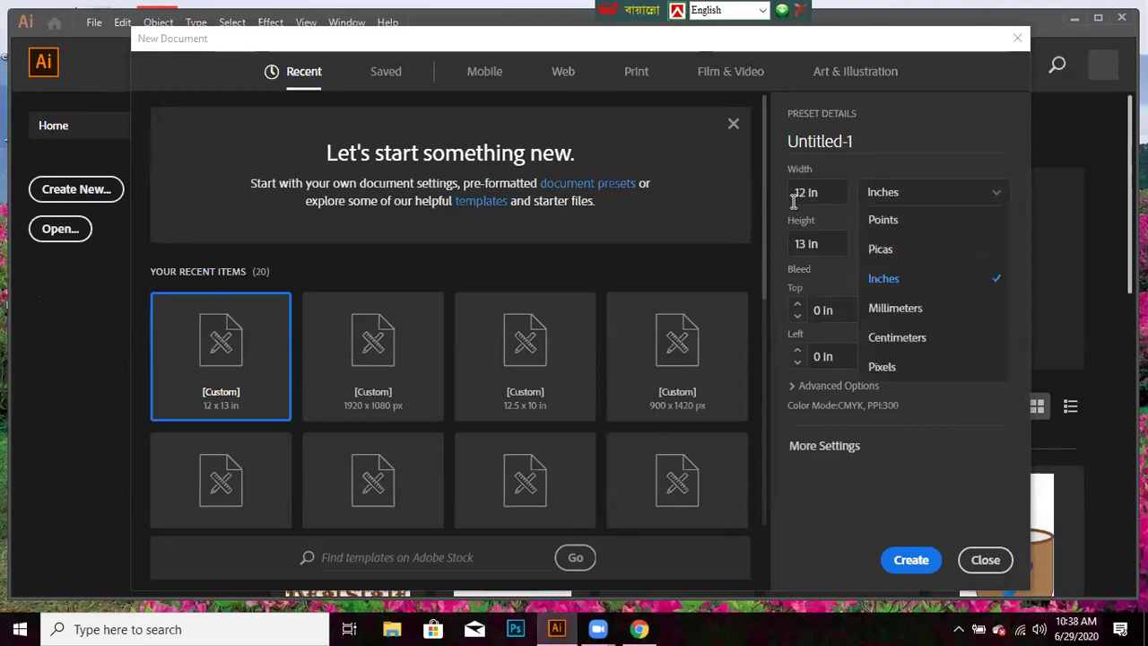
left_click(769, 206)
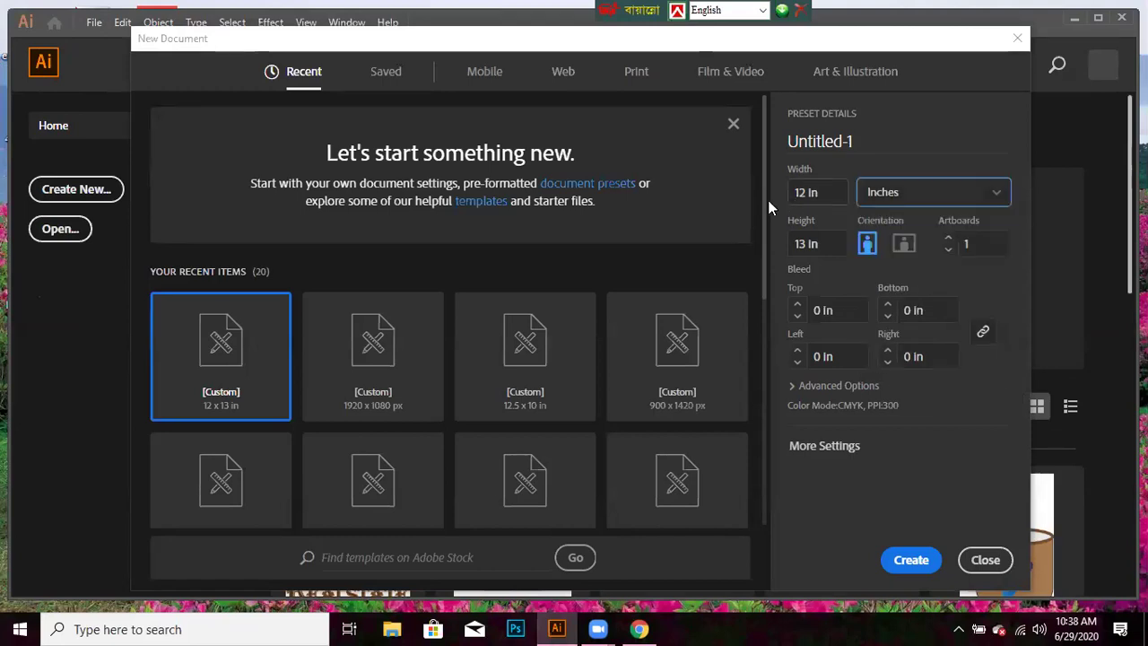
key("shift+Tab")
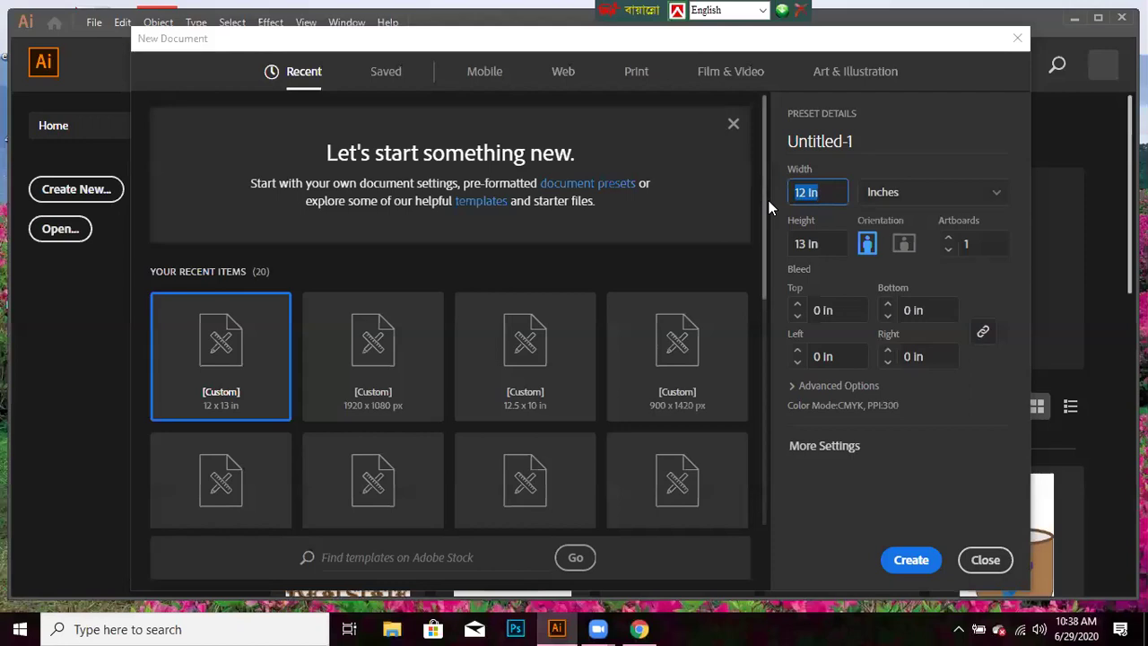
type("3.50")
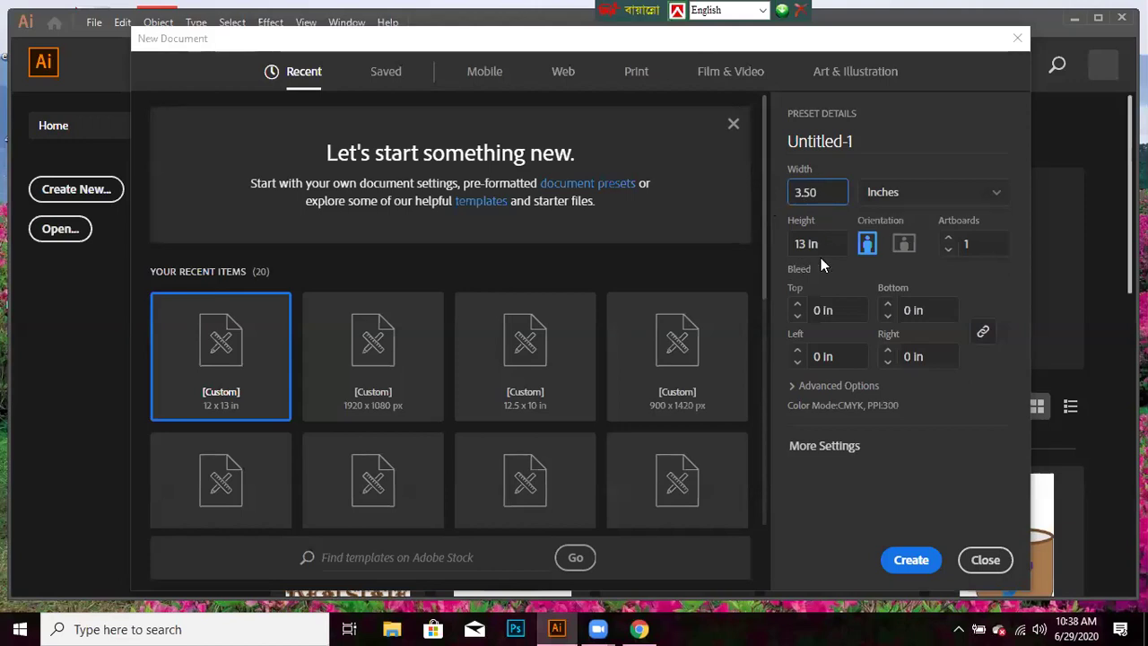
key("Tab")
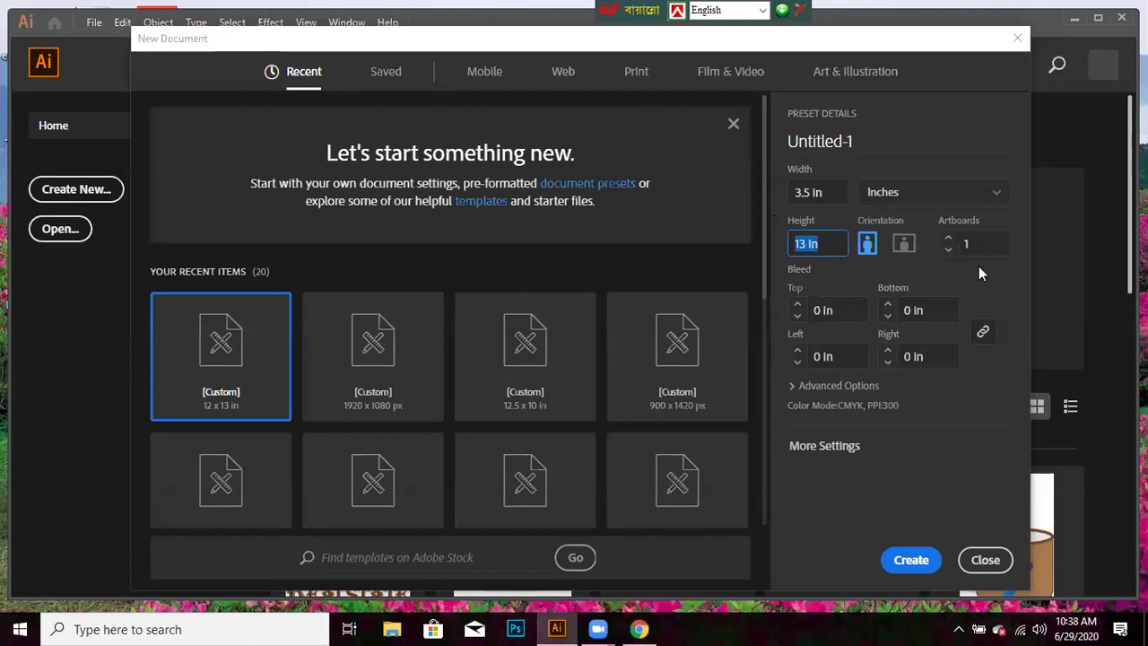
type("2")
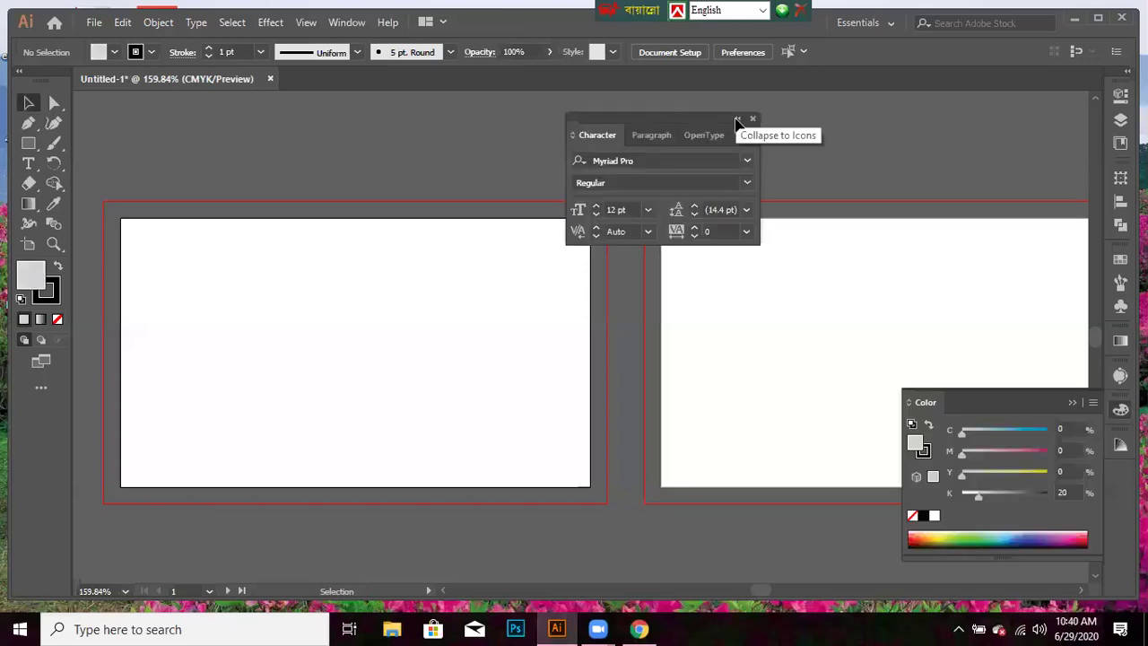
- Dock the floating Character panels as icons and set the stroke to None, keeping the 20% grey fill
left_click(741, 121)
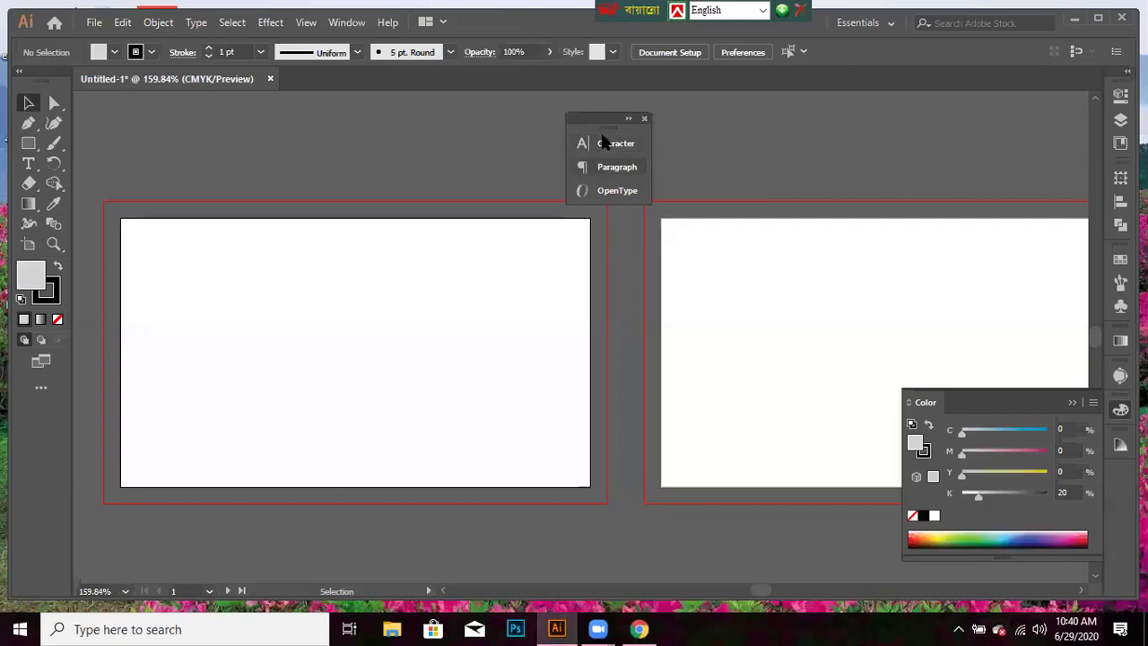
left_click_drag(564, 121, 1114, 482)
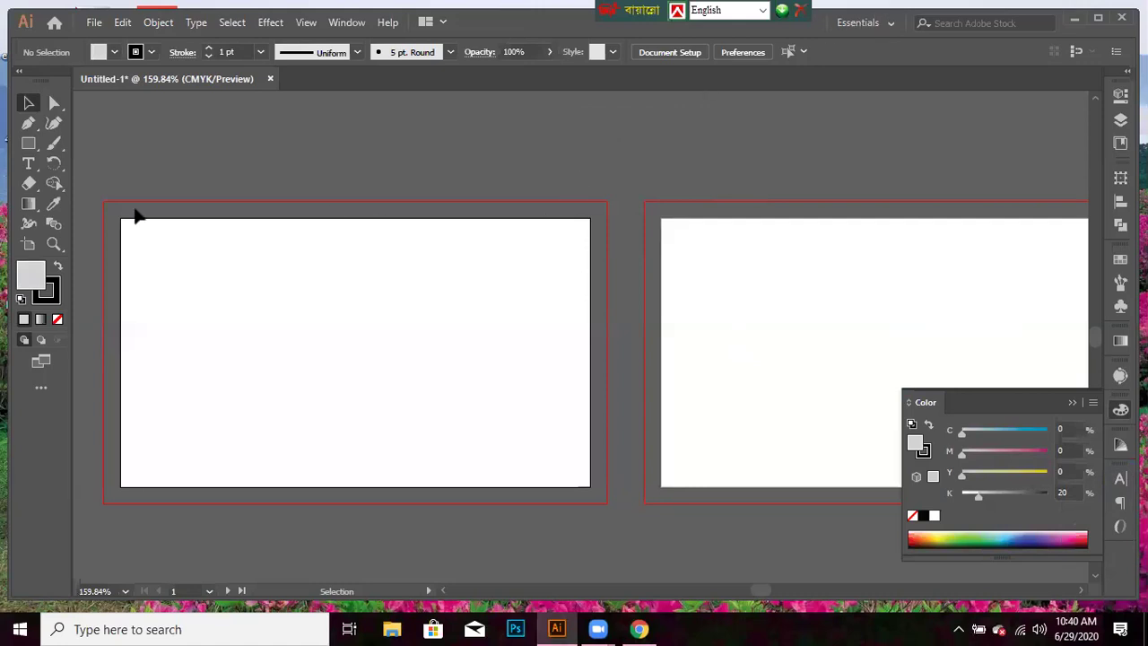
left_click(49, 301)
left_click(48, 342)
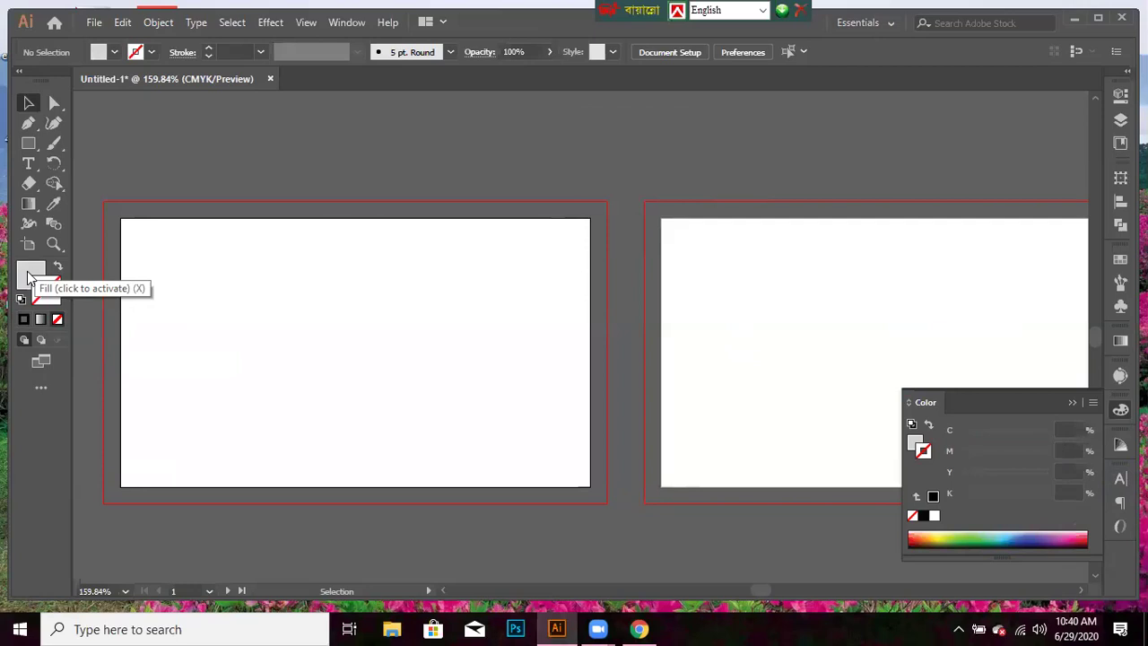
left_click(30, 272)
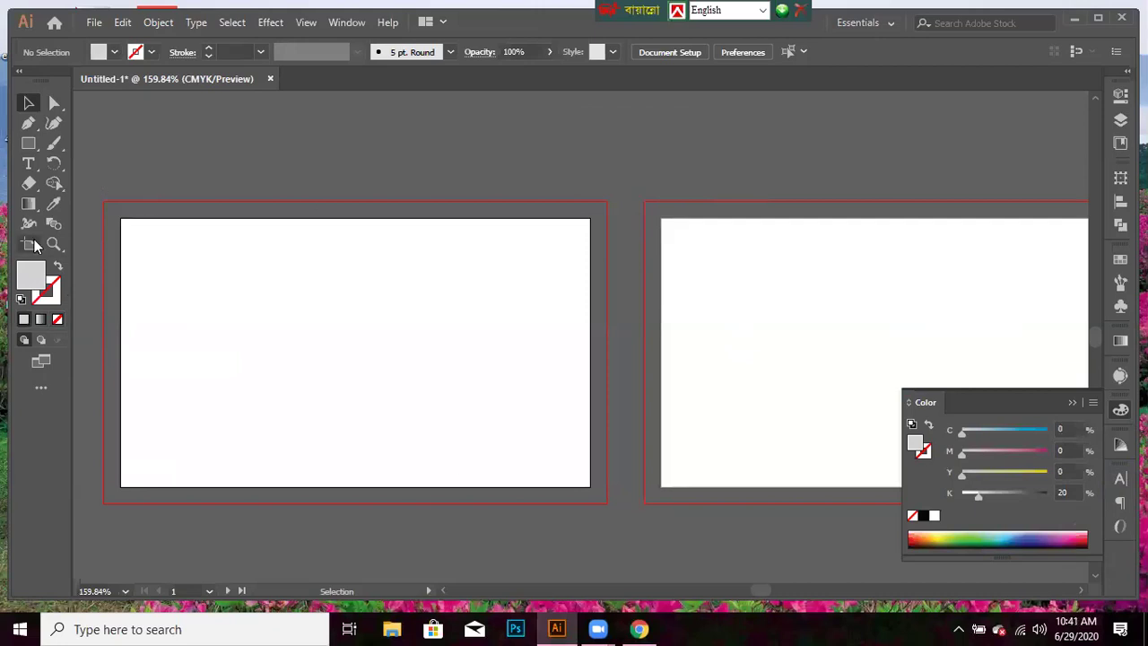
key("shift+o")
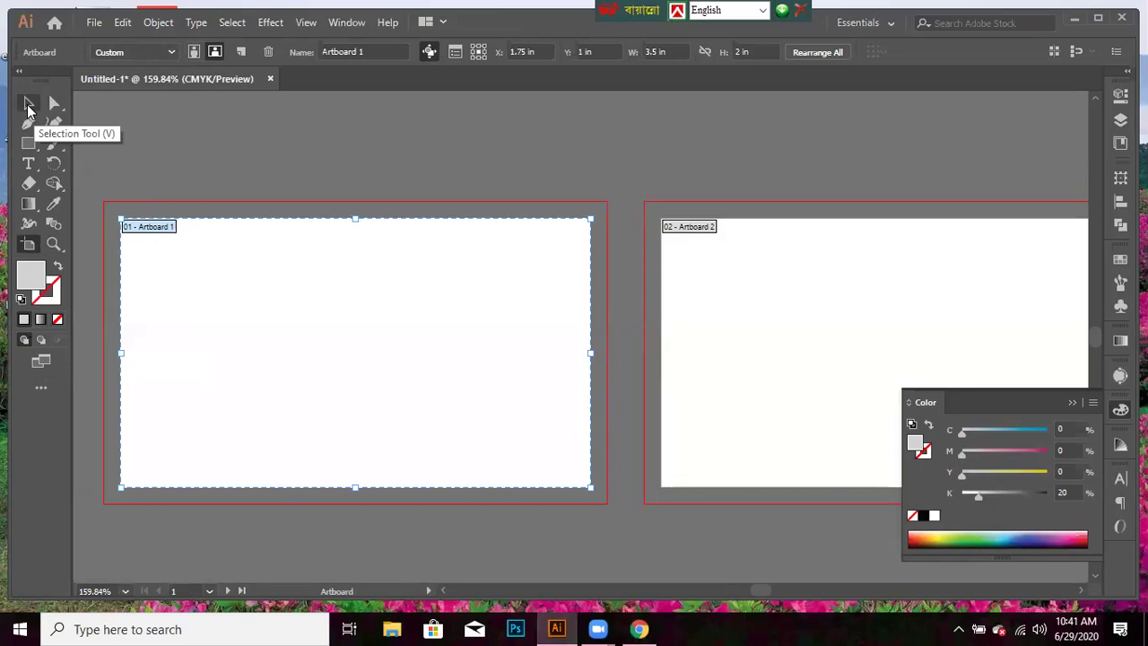
left_click(28, 106)
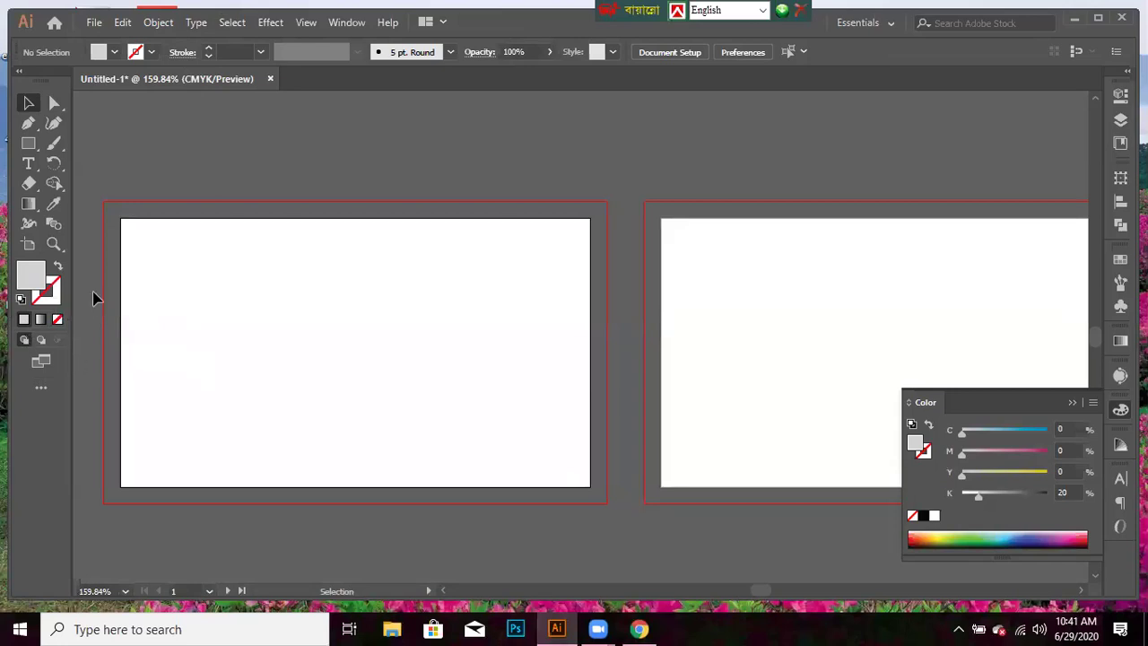
- Draw a rectangle from the first card's top-left corner and fill it with 10% grey
left_click_drag(27, 143, 102, 140)
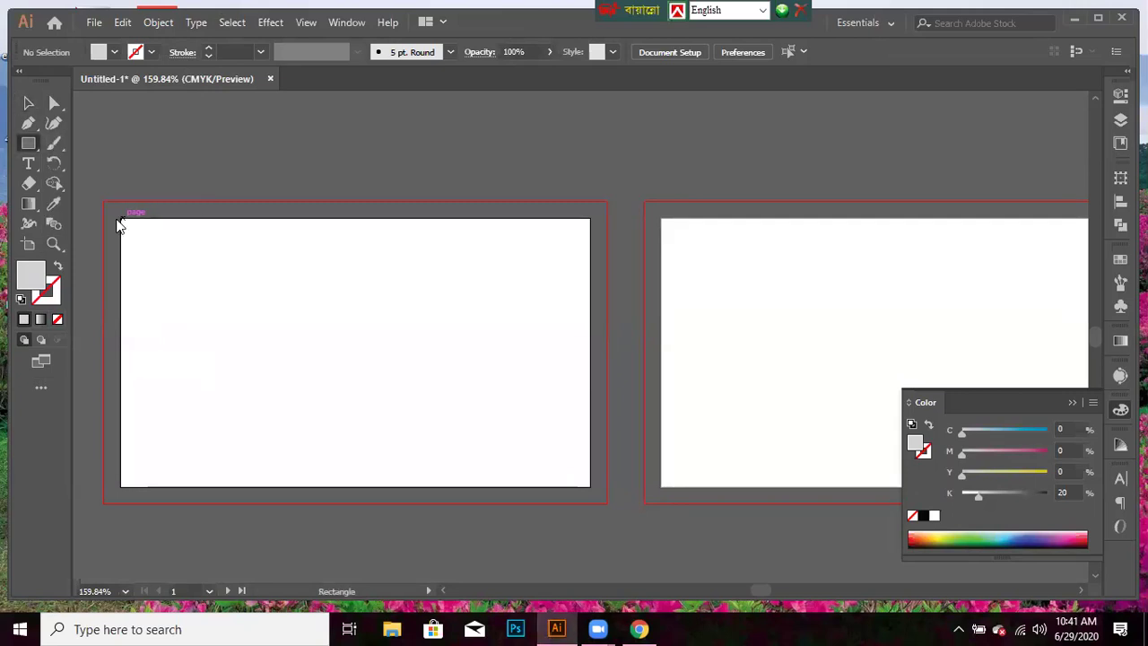
left_click_drag(122, 219, 350, 484)
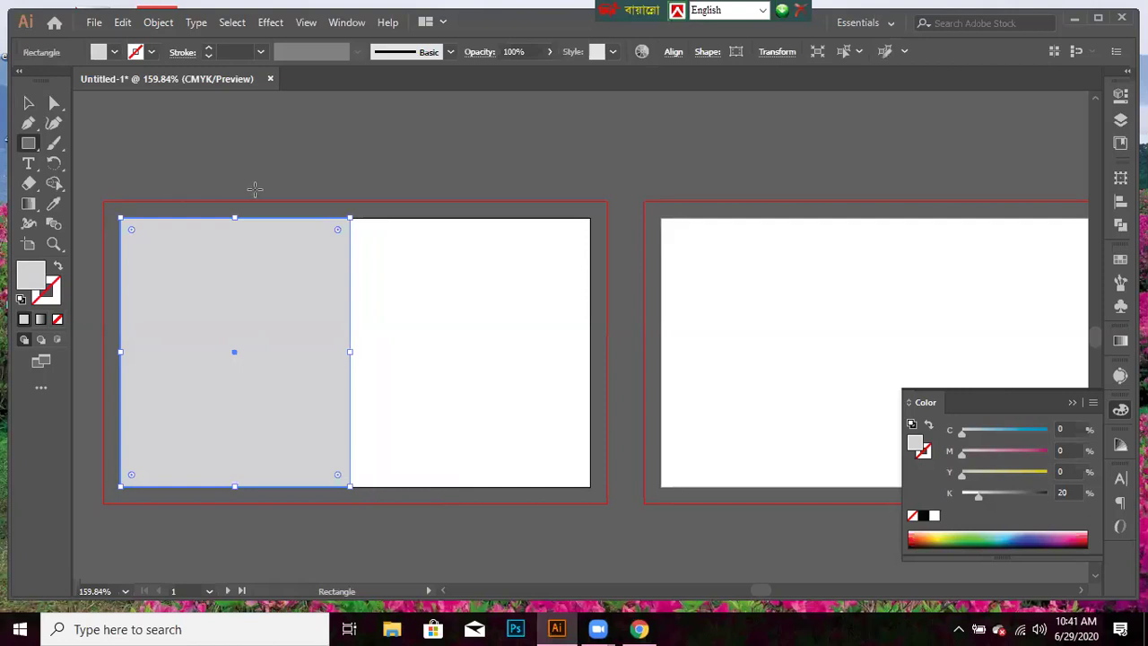
left_click(115, 52)
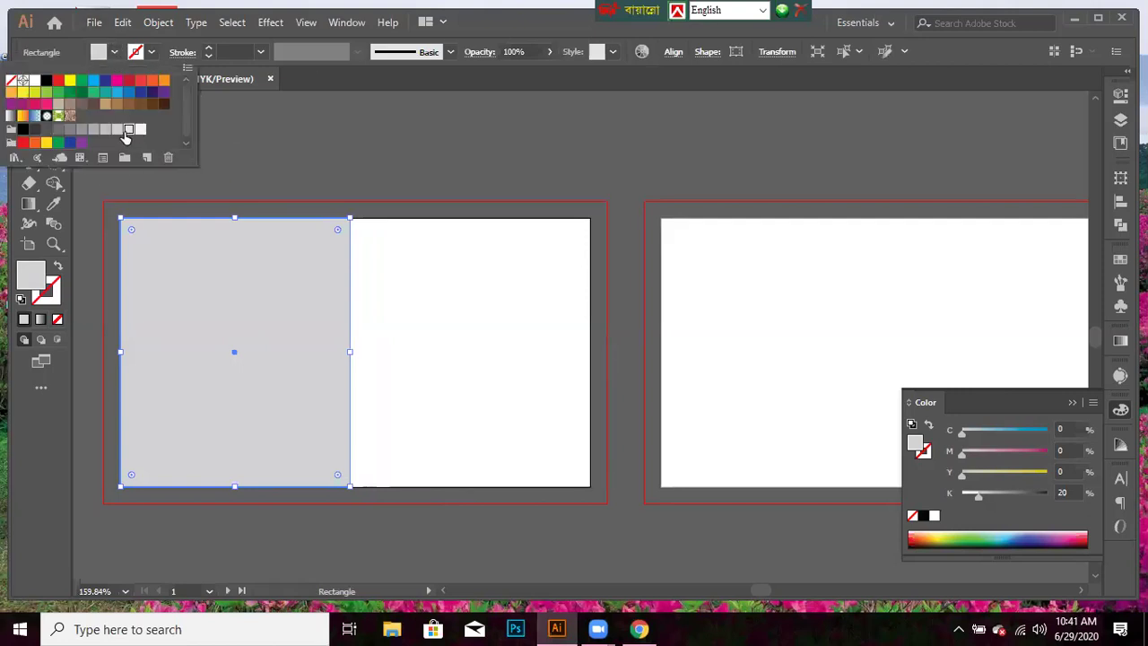
left_click(127, 132)
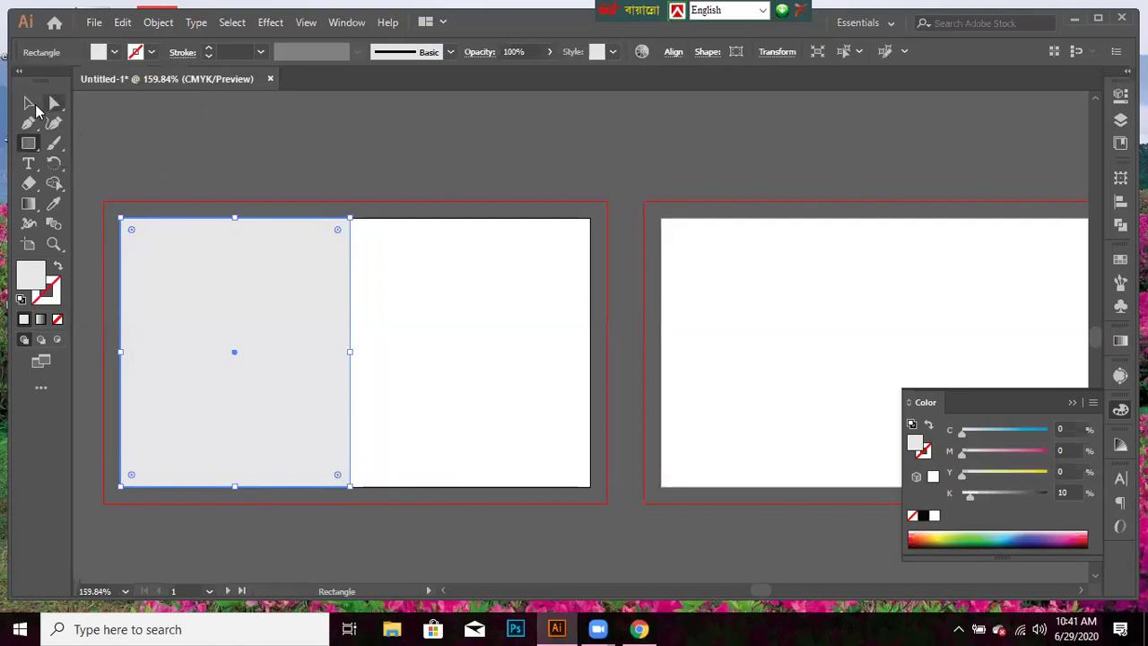
- Pull the rectangle's bottom-right anchor inward to form a diagonal edge, then show the rulers
left_click(55, 104)
left_click_drag(350, 490, 233, 348)
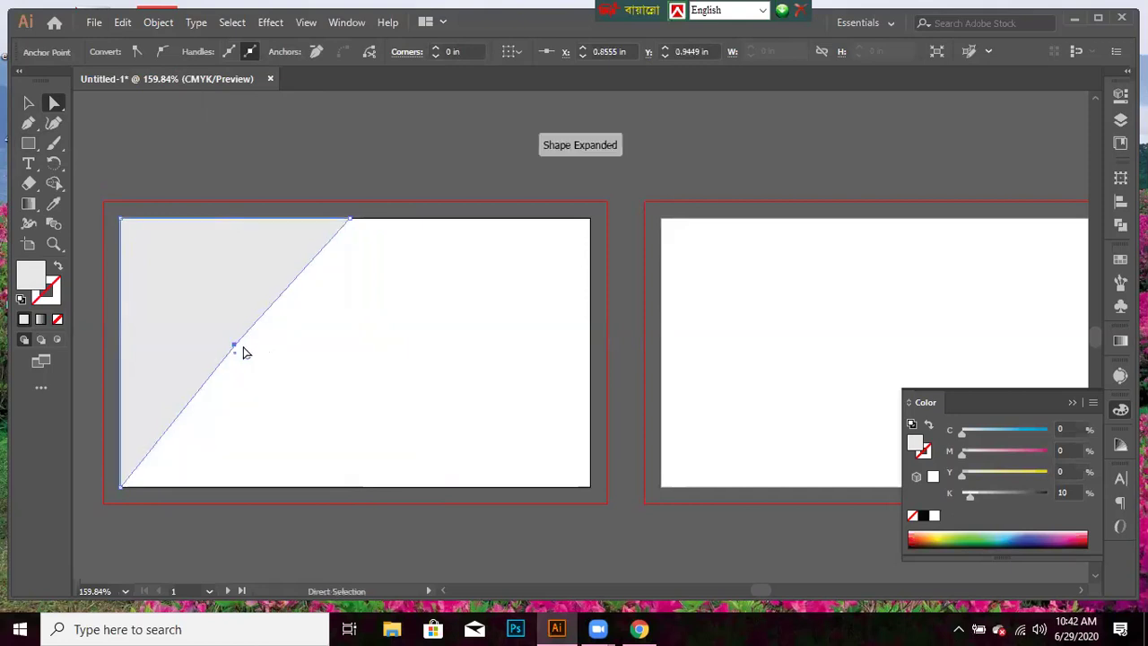
left_click_drag(233, 348, 241, 347)
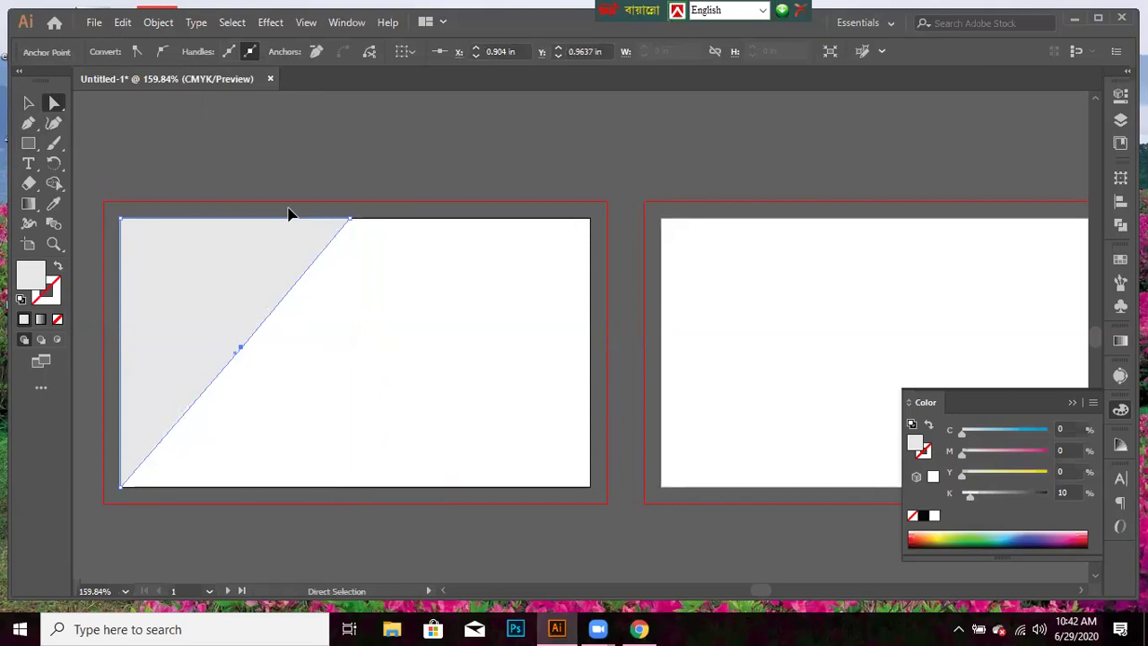
key("ctrl+r")
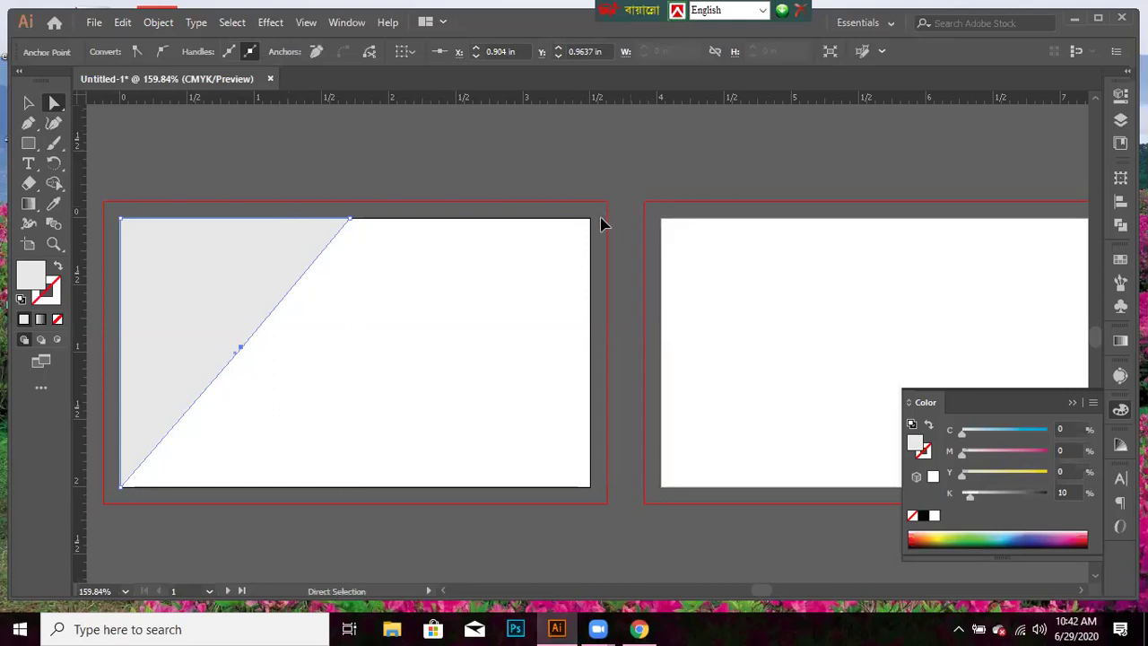
left_click(601, 218)
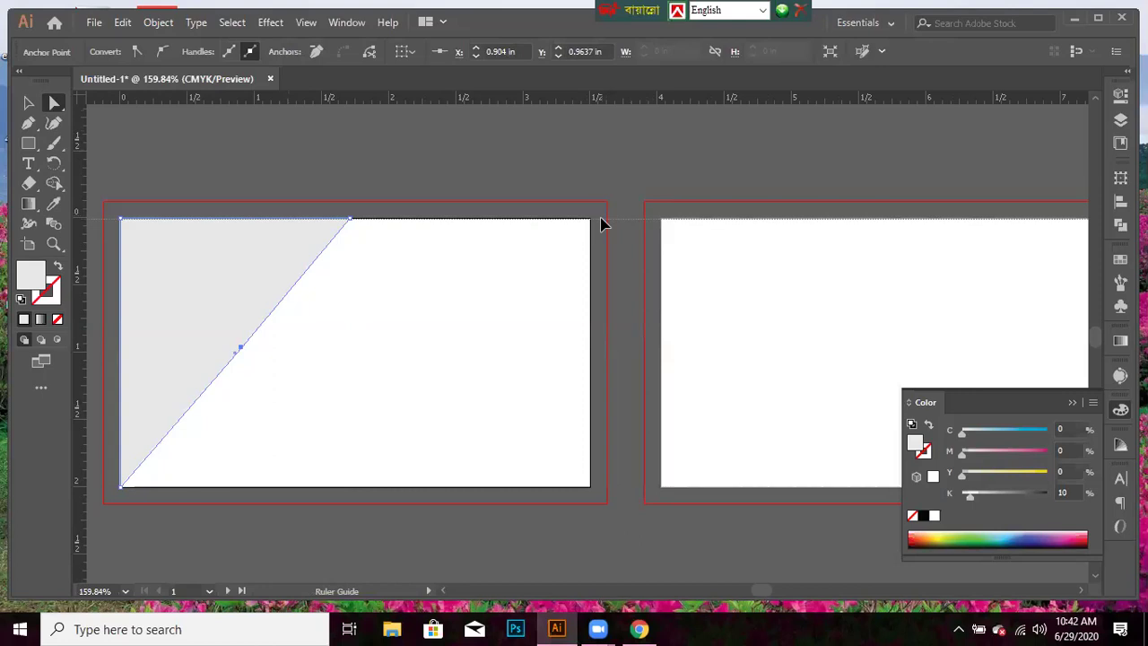
left_click_drag(601, 223, 601, 220)
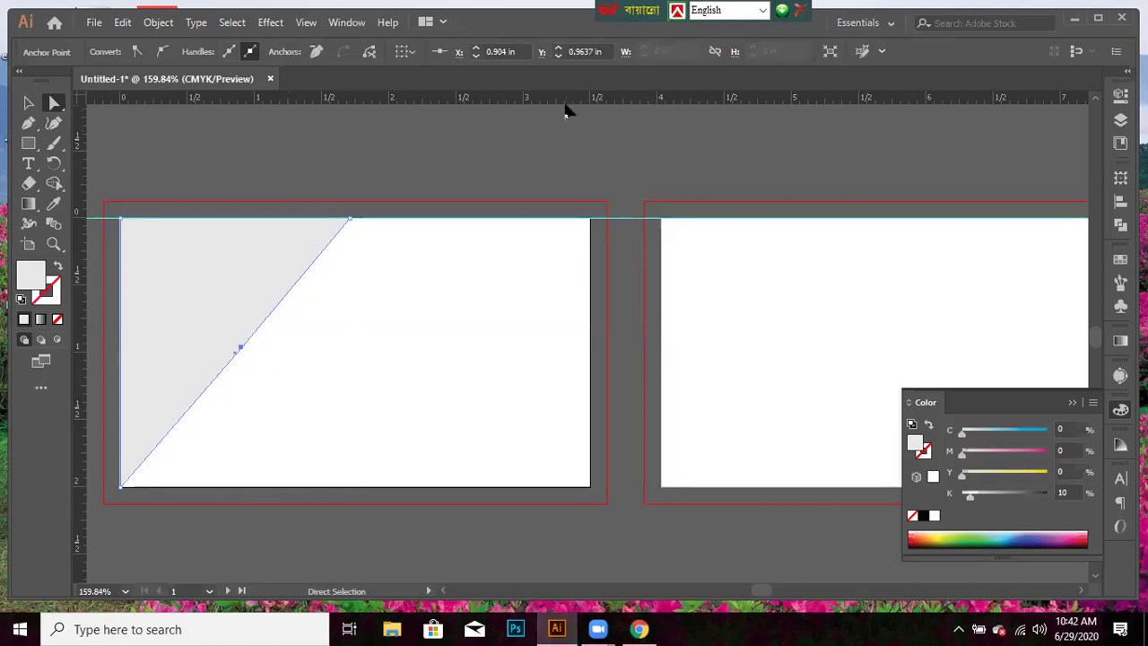
left_click_drag(439, 487, 438, 489)
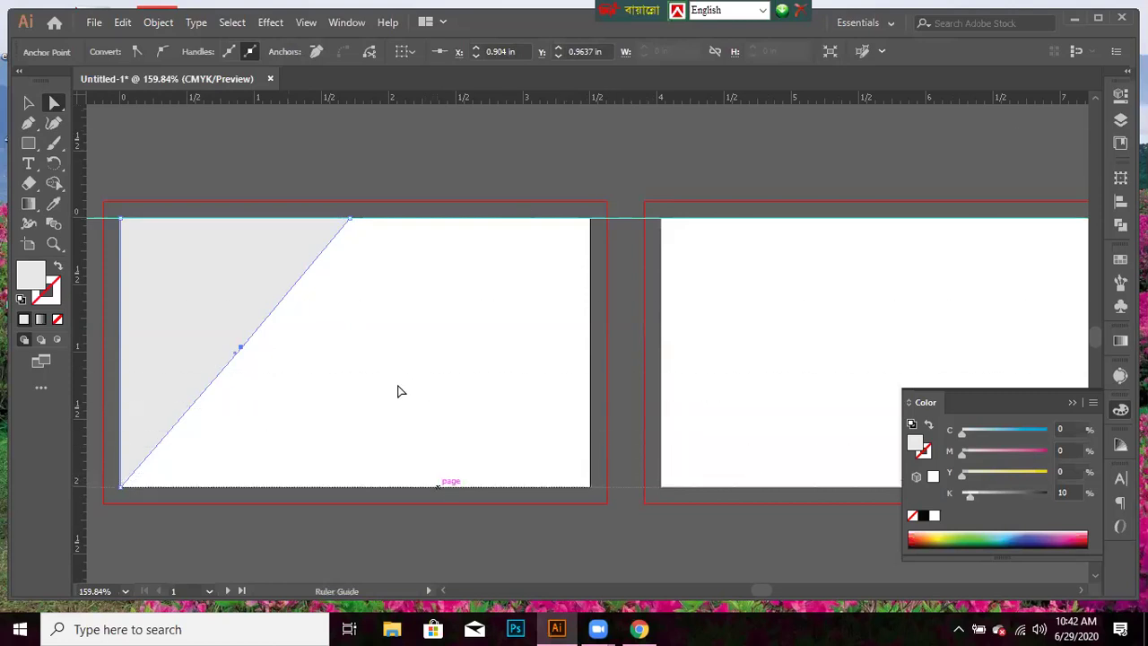
left_click(397, 492)
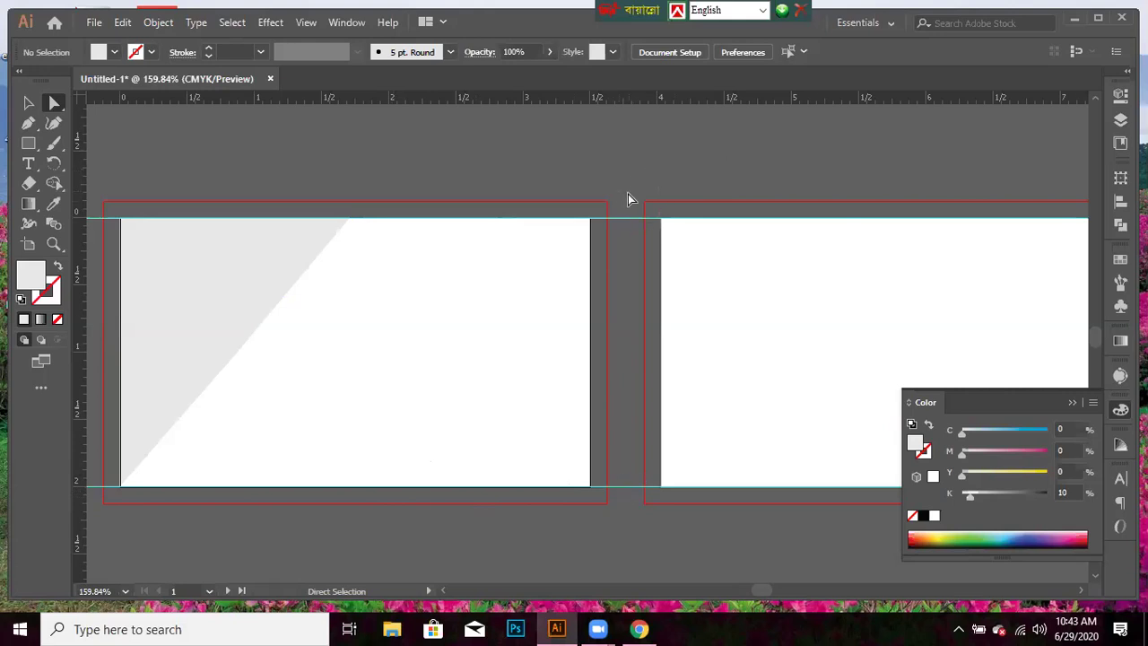
left_click_drag(625, 220, 663, 192)
left_click(312, 23)
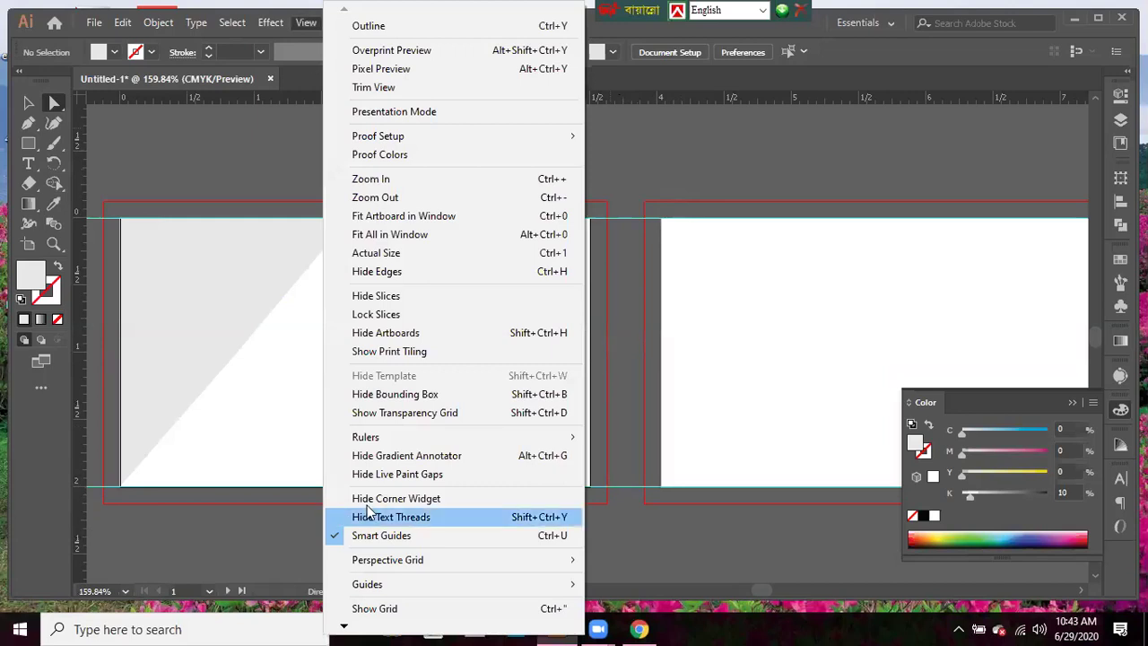
mouse_move(452, 584)
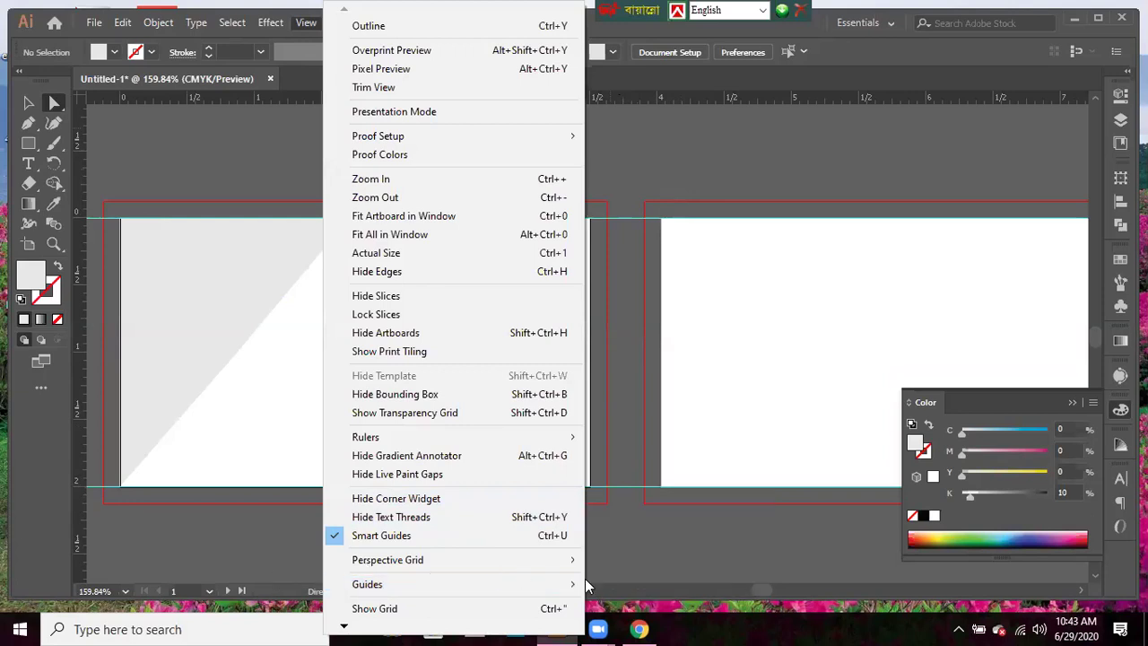
mouse_move(539, 590)
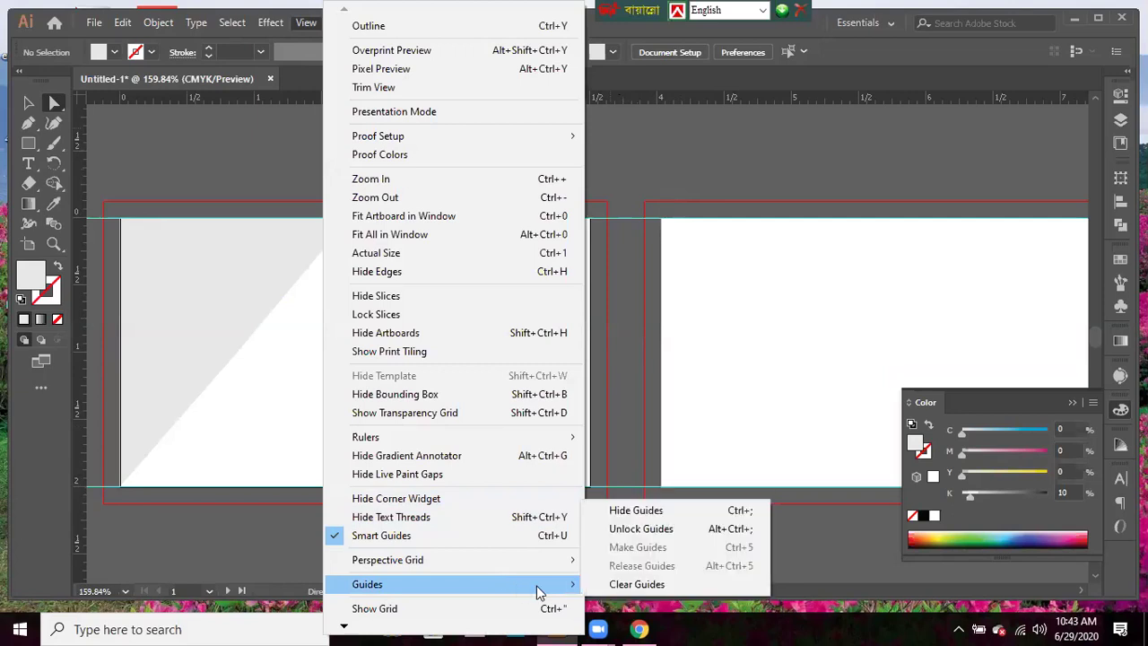
left_click(625, 584)
left_click_drag(581, 102, 531, 485)
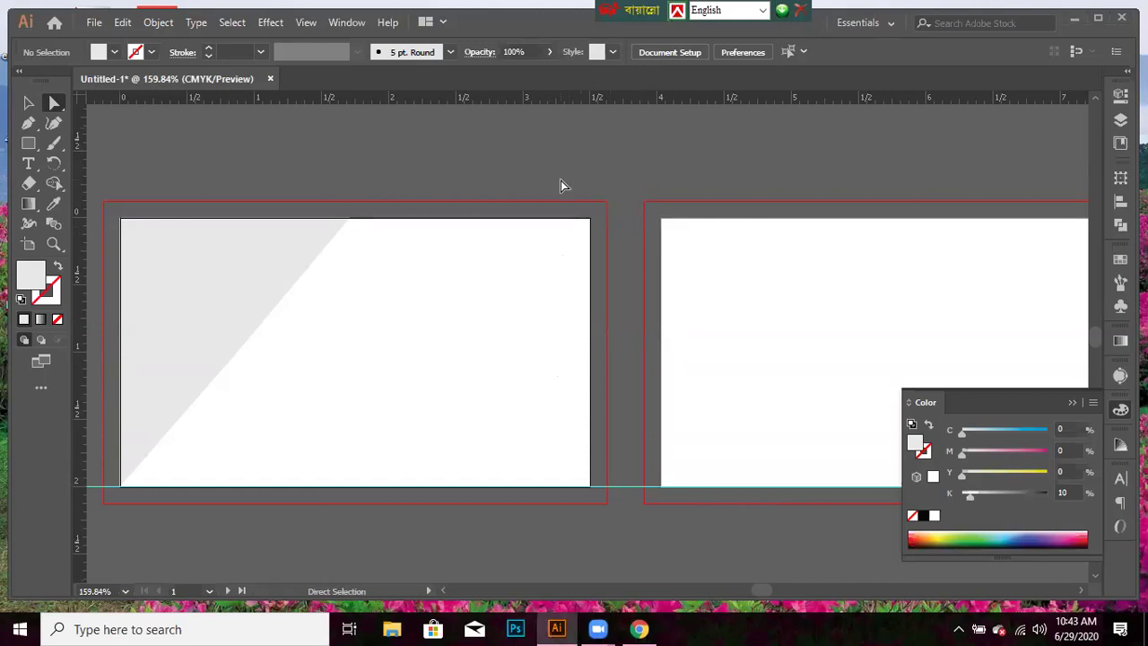
left_click_drag(571, 98, 567, 223)
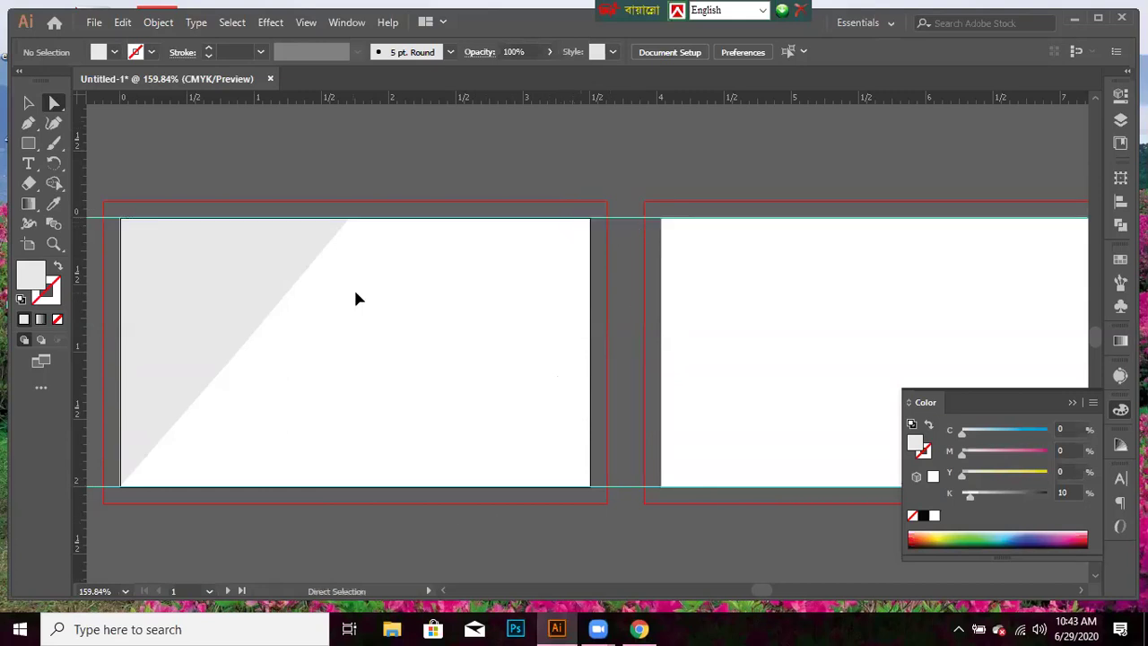
key("ctrl+y")
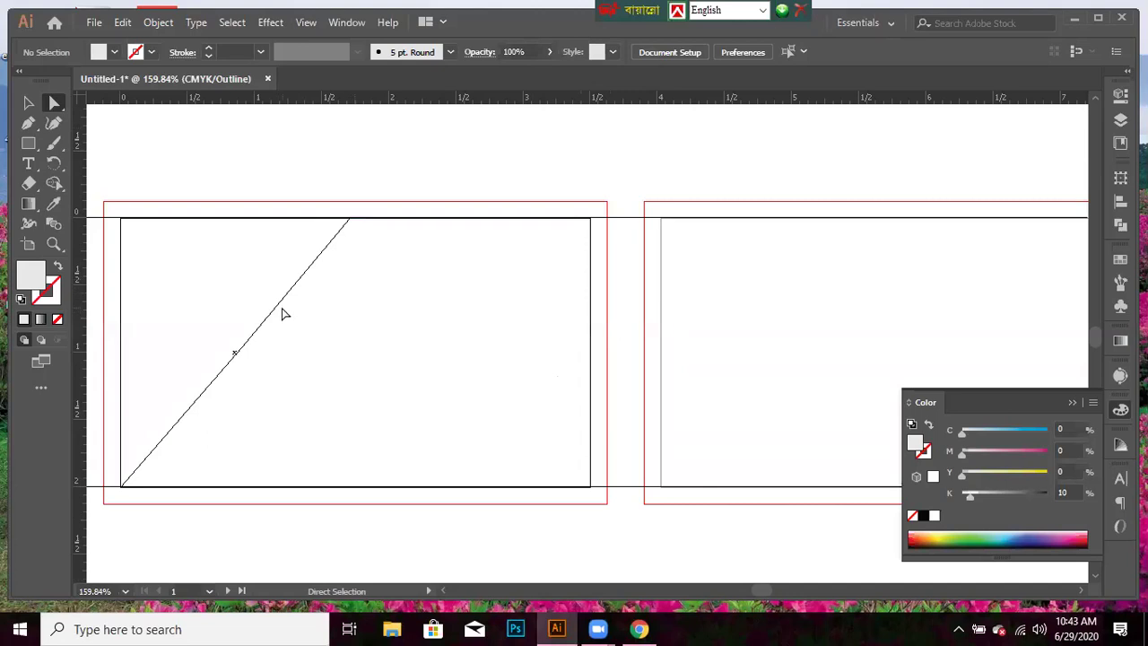
key("ctrl+y")
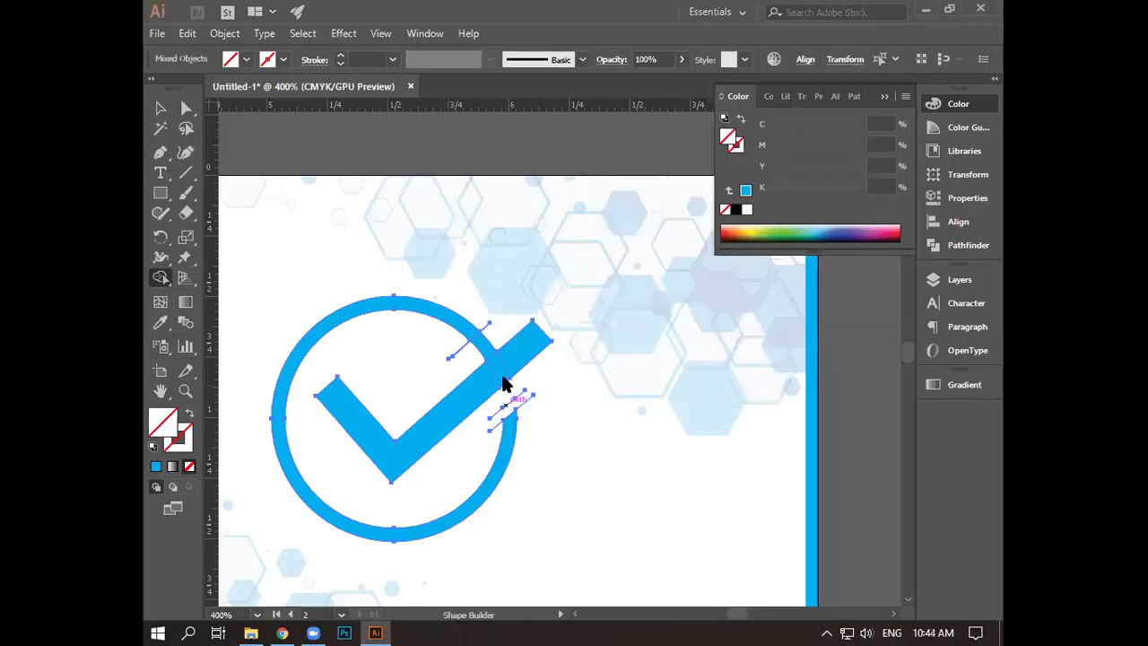
- Delete the overlap where the circle's end meets the check arm, then clear the selection
left_click(487, 351, "alt")
key("v")
key("ctrl+shift+a")
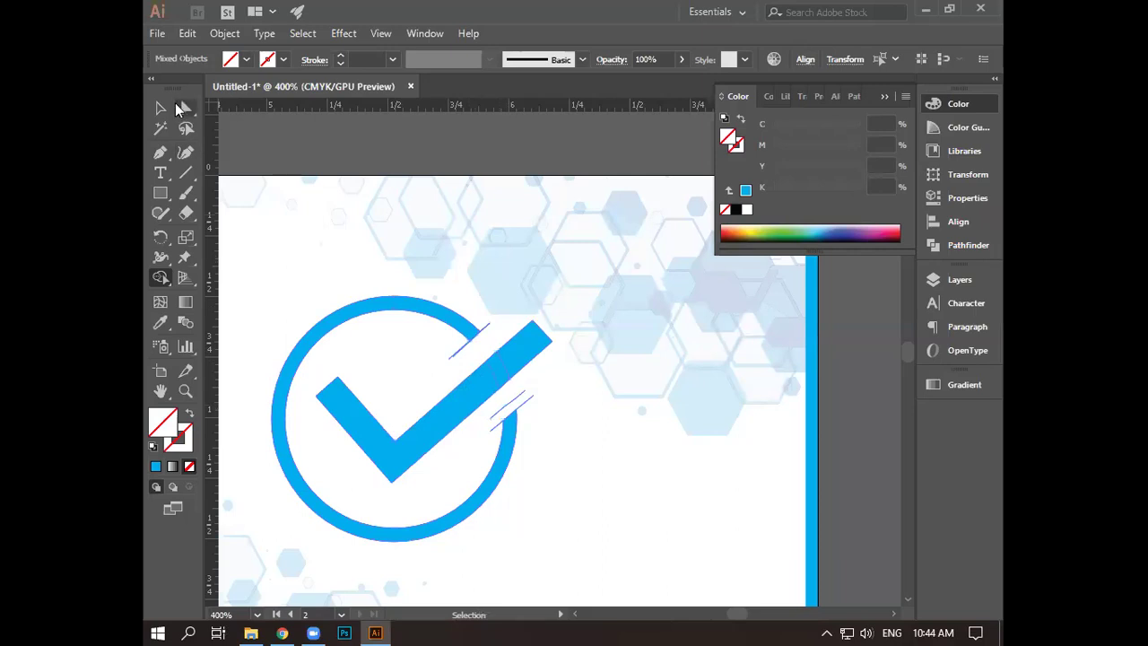
left_click(170, 106)
key("ctrl+a")
key("ctrl+shift+a")
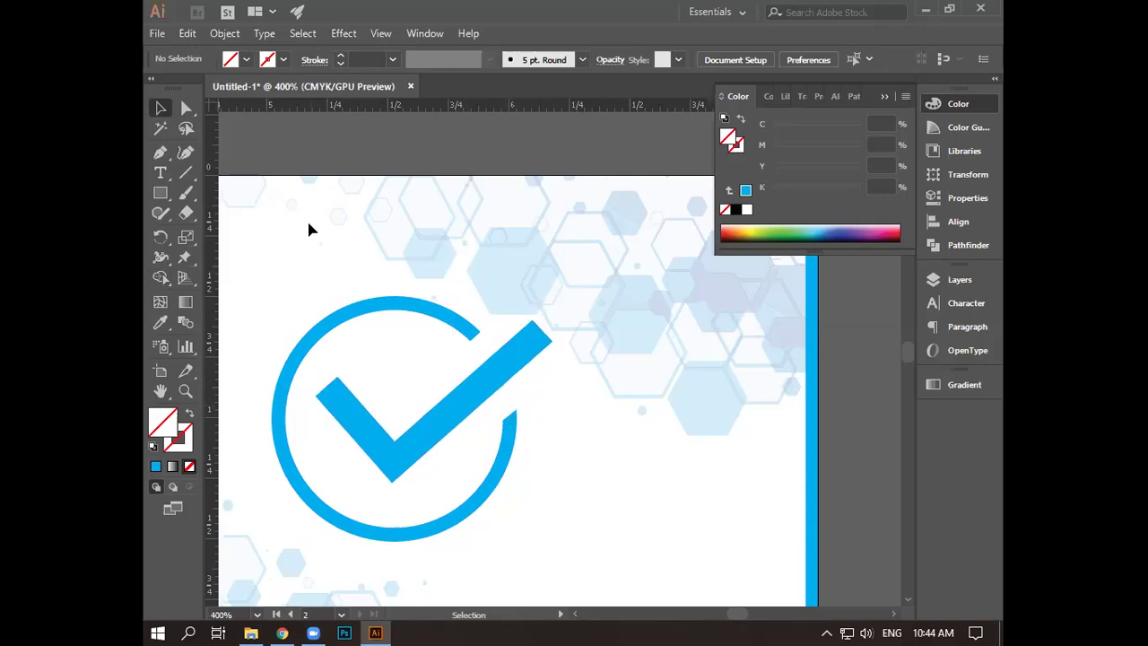
- Round the check mark's corners with the live corner widget and adjust the circle arc's end
left_click(185, 109)
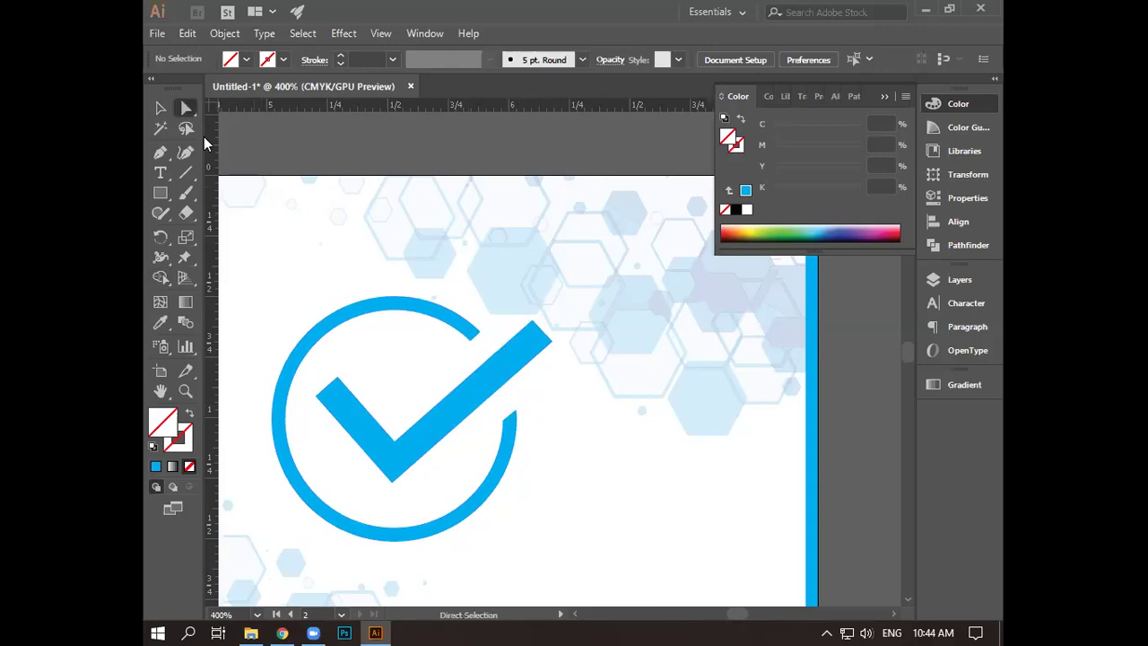
left_click(486, 389)
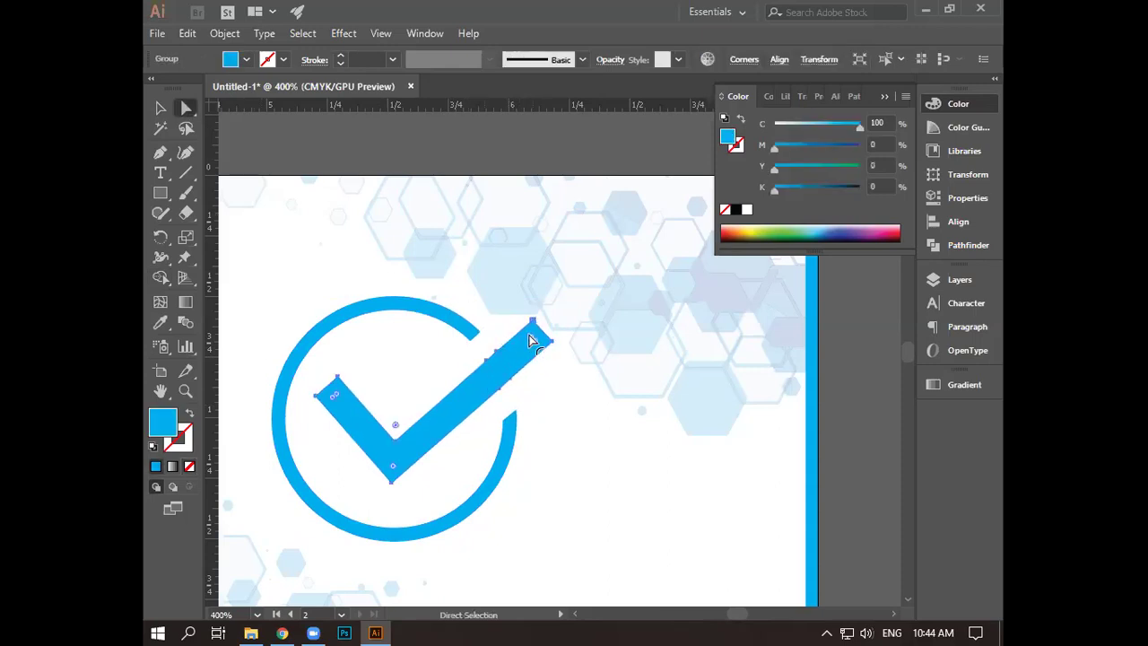
left_click_drag(531, 341, 527, 347)
left_click(563, 403)
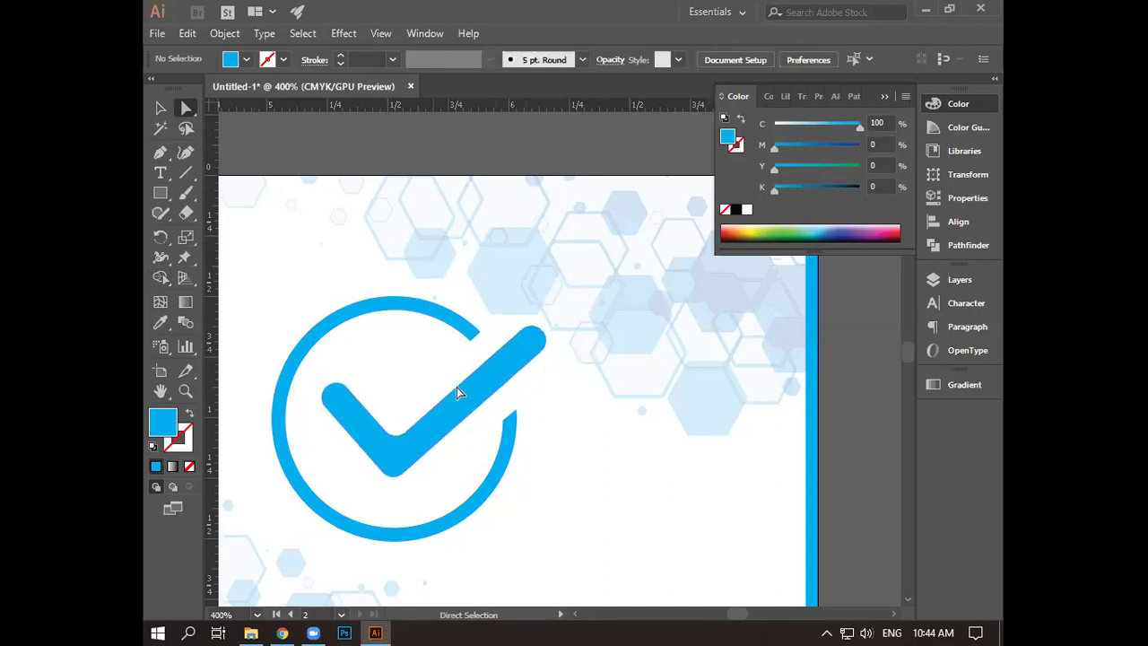
left_click(449, 332)
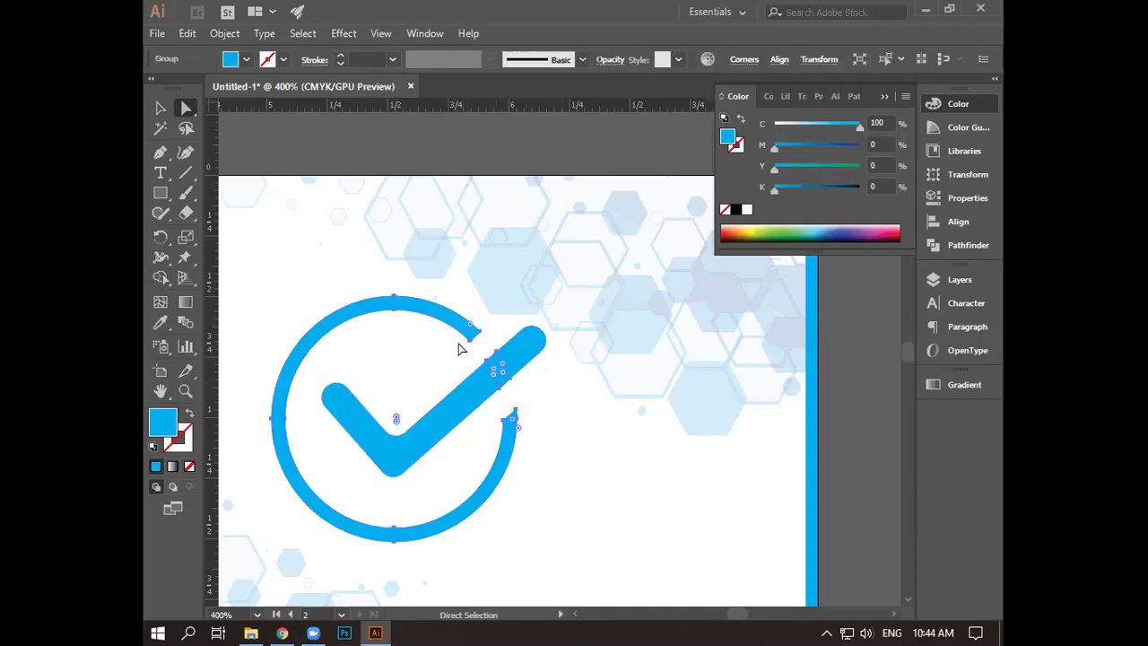
left_click_drag(460, 323, 462, 328)
left_click(572, 439)
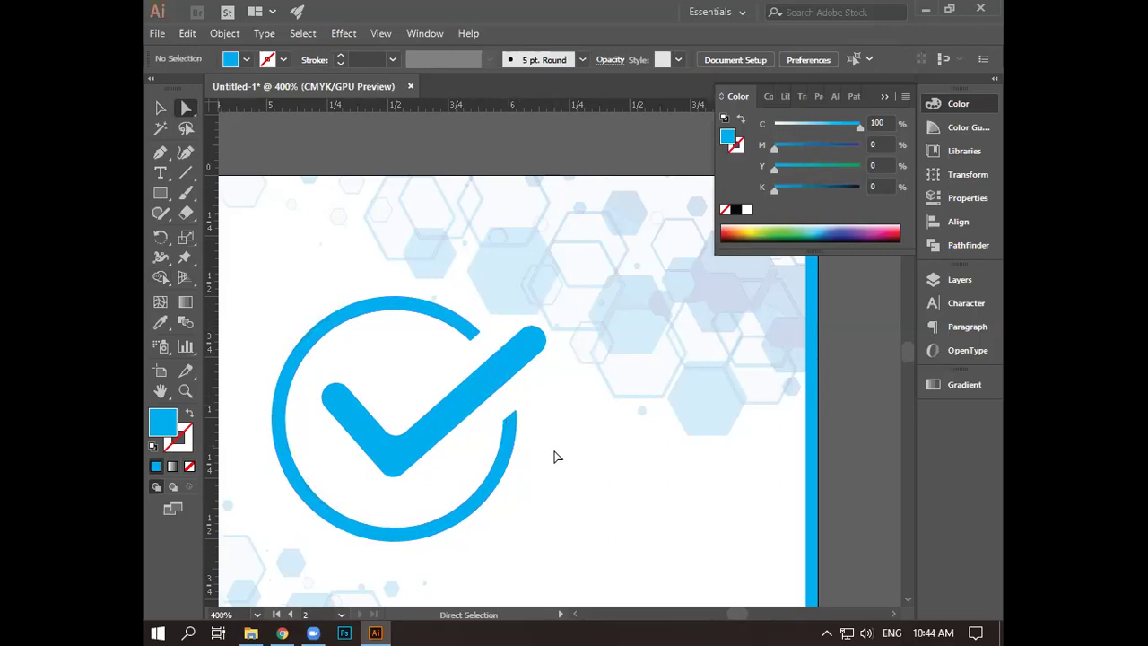
scroll(558, 453, "down", 1)
scroll(558, 451, "down", 1)
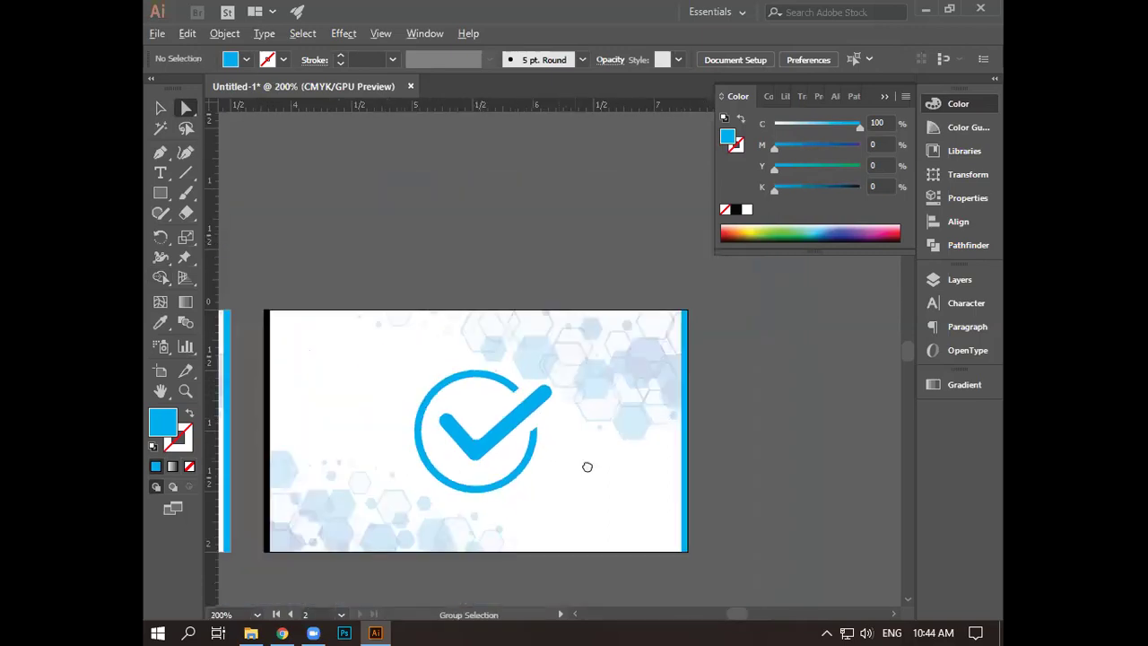
- Bring the first card into view and delete the hexagons in its lower-left corner
left_click_drag(592, 461, 612, 438)
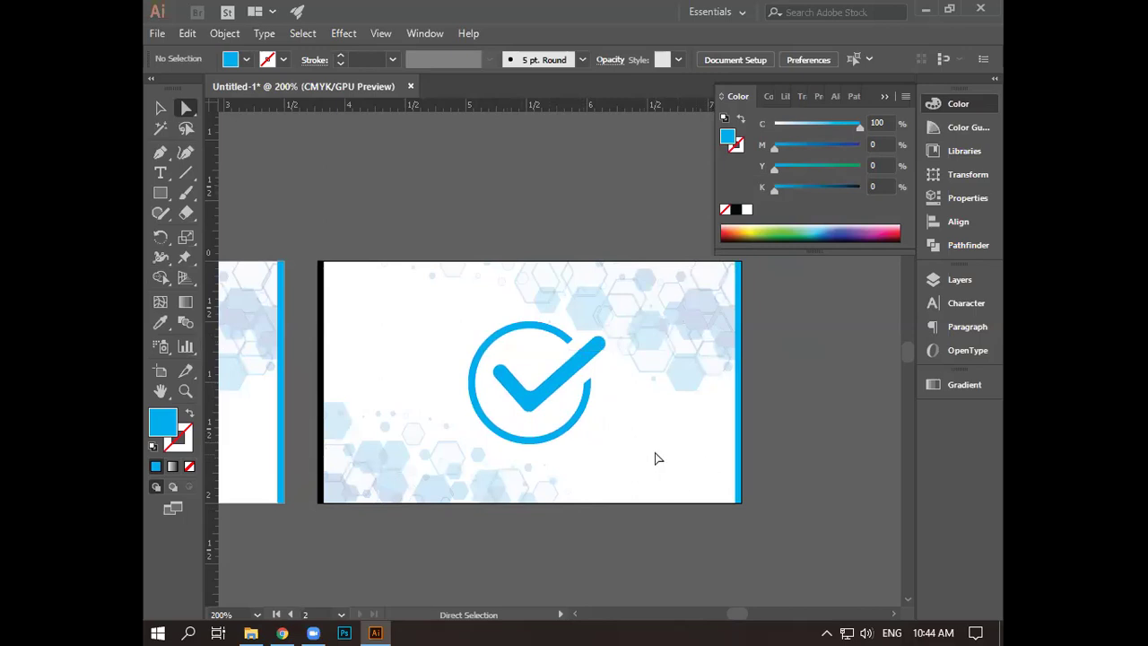
key("space")
left_click_drag(667, 451, 849, 466)
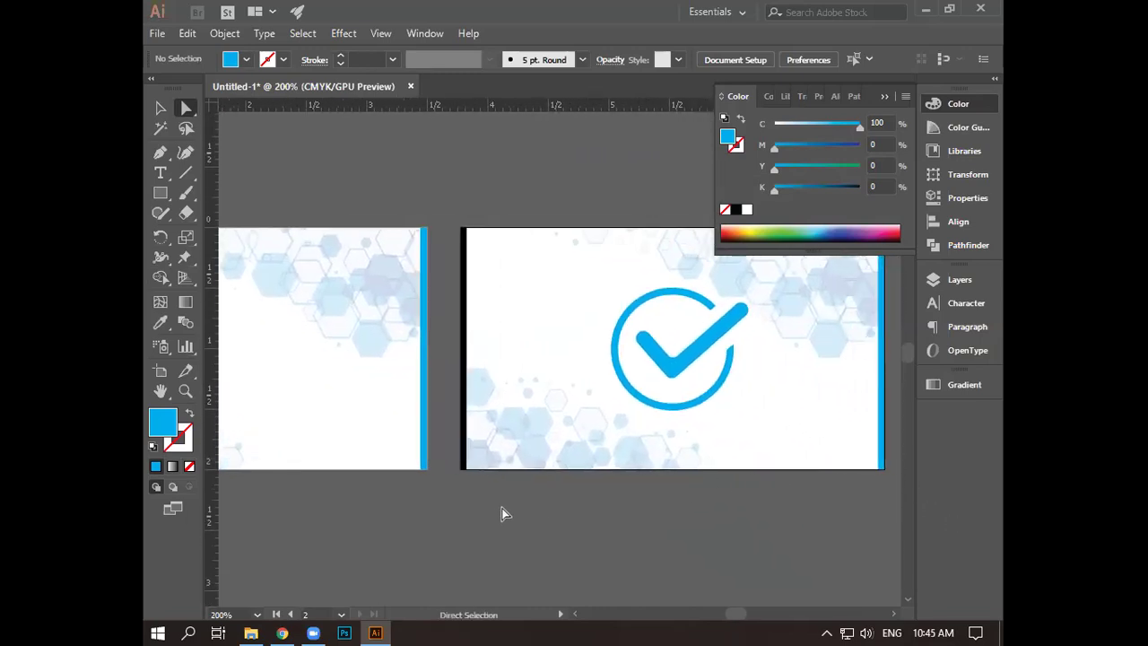
left_click_drag(438, 493, 659, 521)
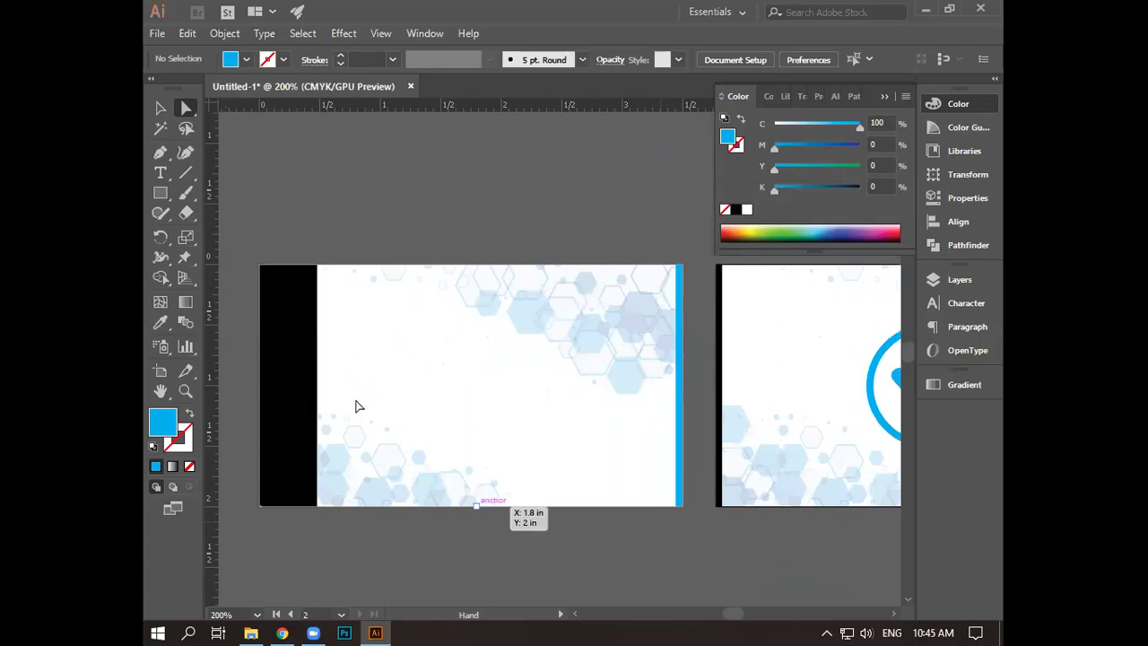
left_click_drag(334, 351, 440, 479)
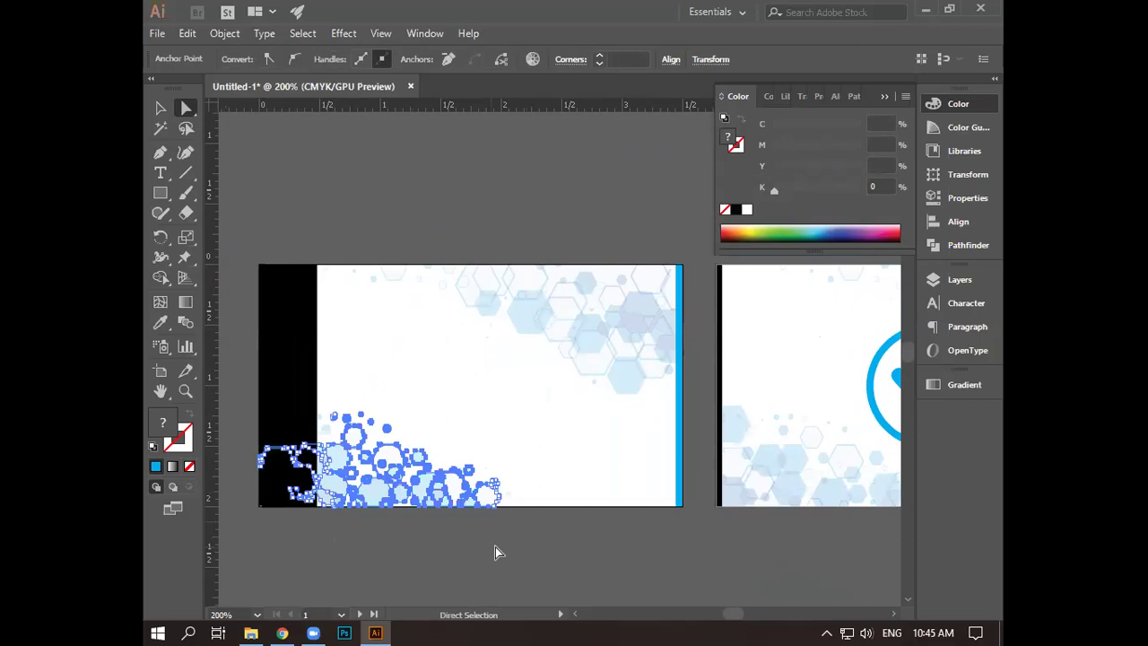
key("Delete")
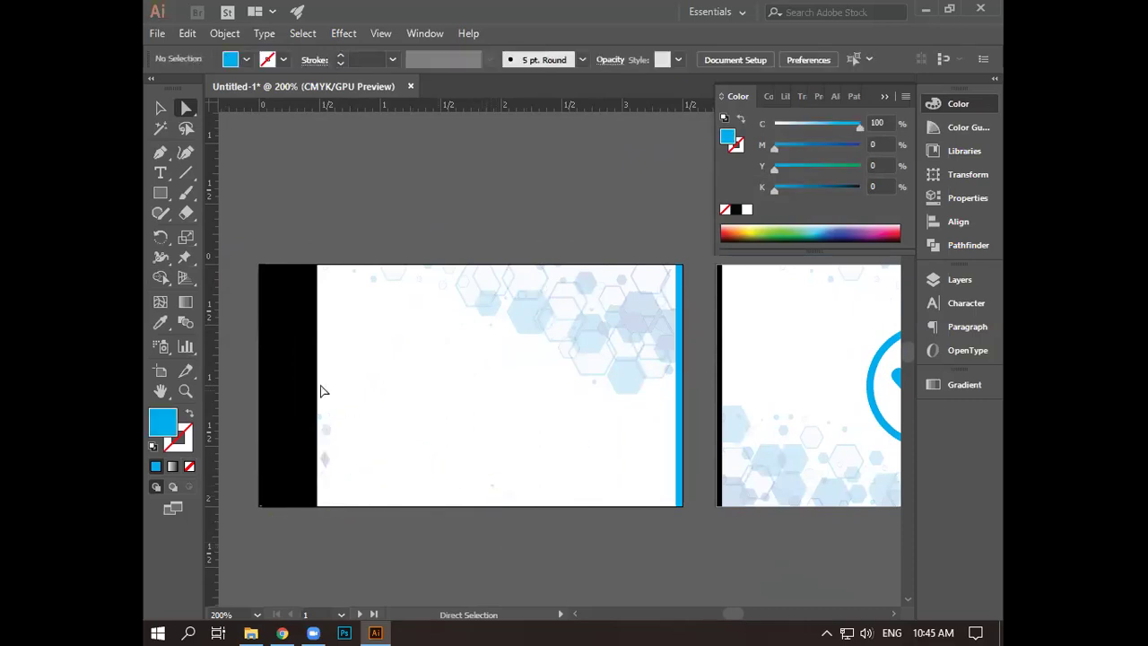
- Delete the leftover small hexagon shapes along the card's left edge and bottom
left_click(958, 280)
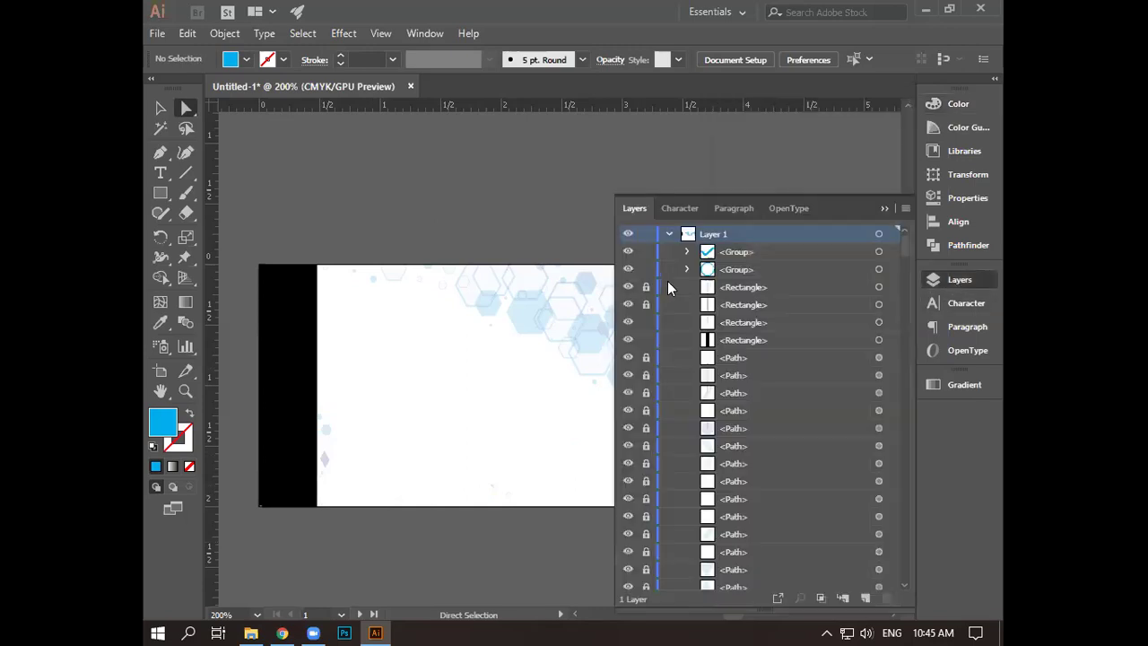
left_click(669, 234)
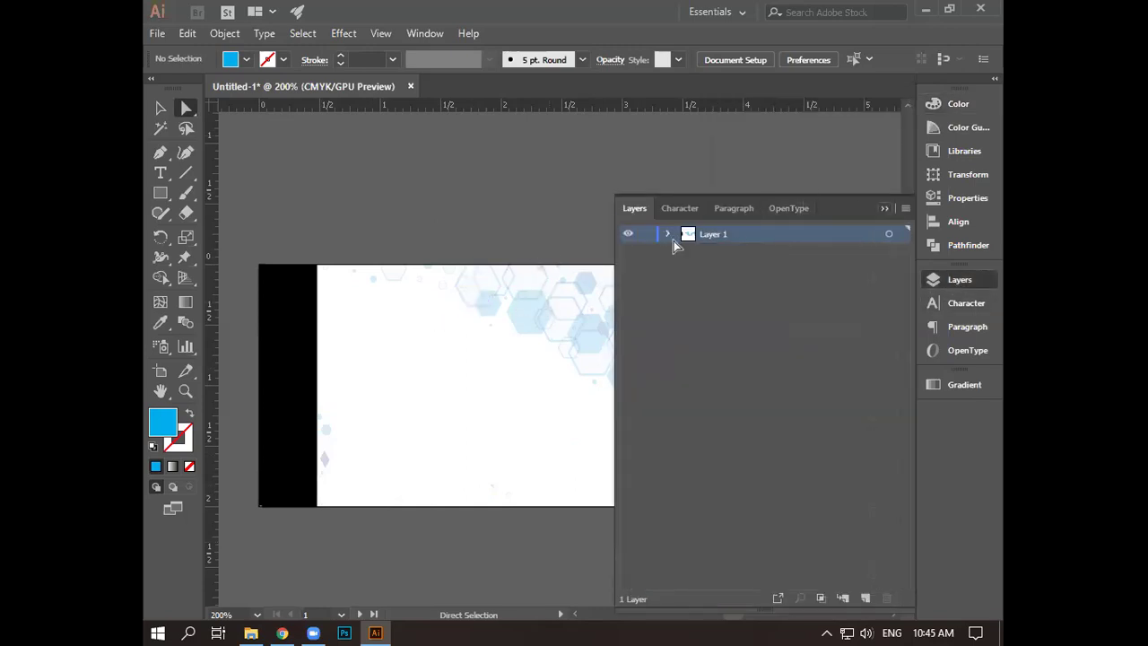
left_click(556, 325)
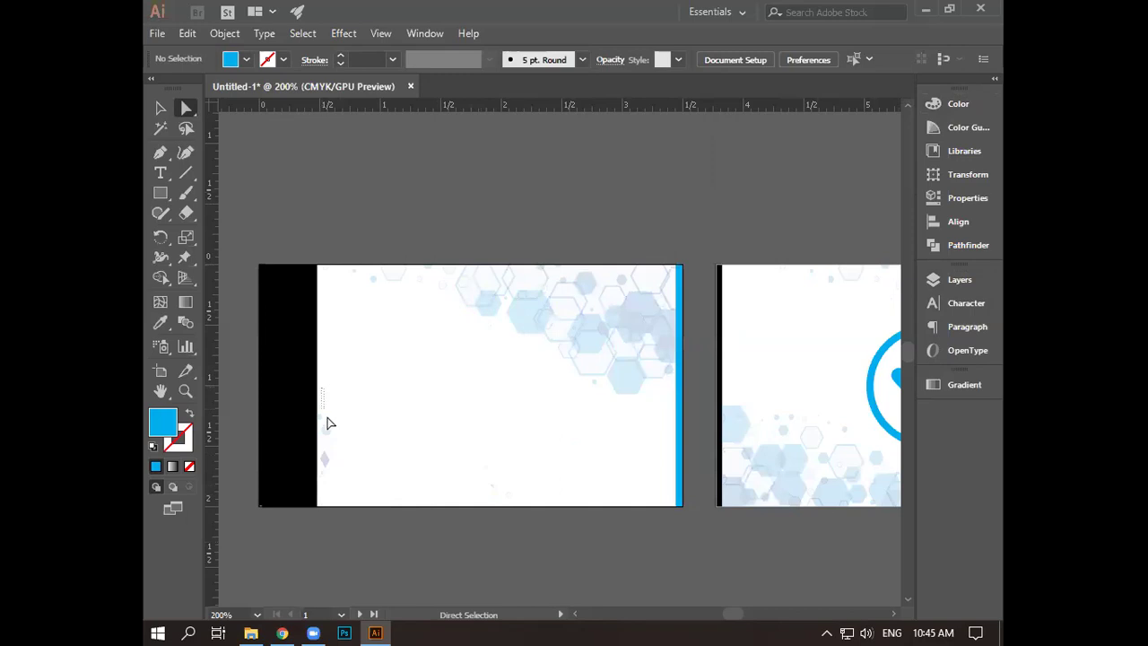
left_click_drag(316, 389, 341, 520)
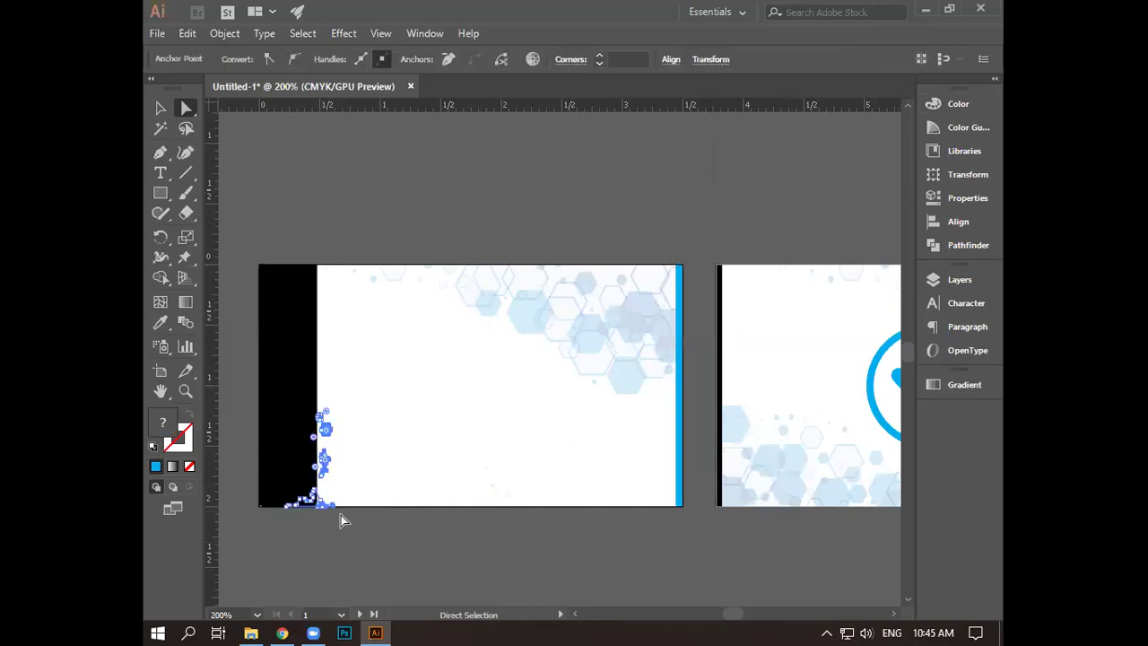
key("Delete")
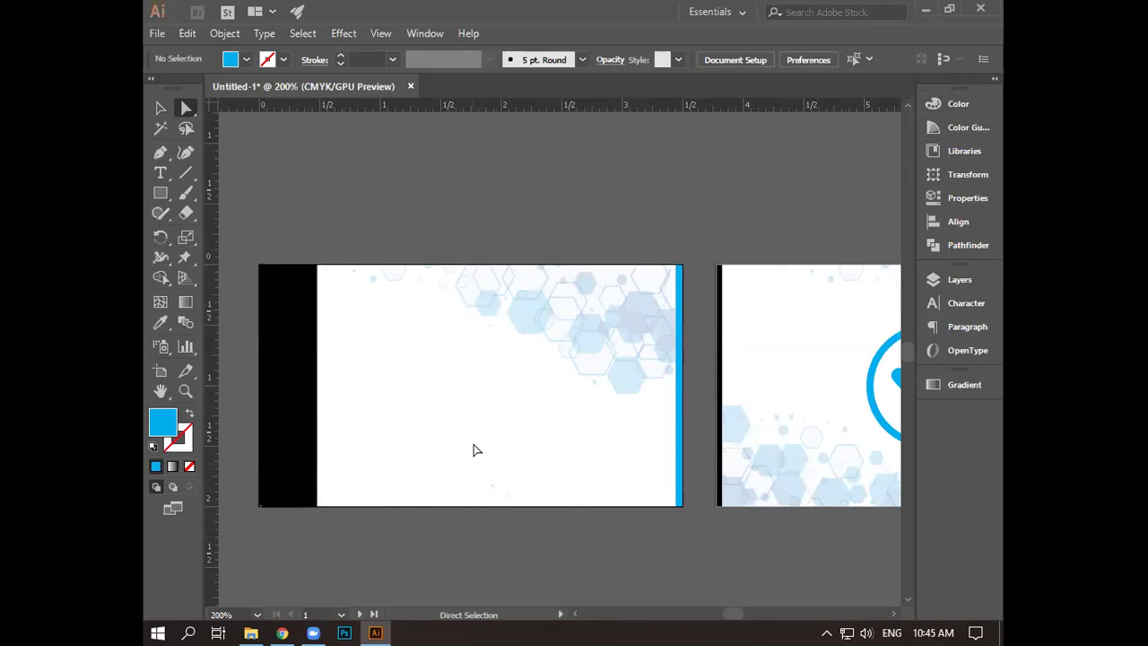
left_click_drag(469, 431, 522, 560)
key("Delete")
left_click_drag(683, 543, 630, 546)
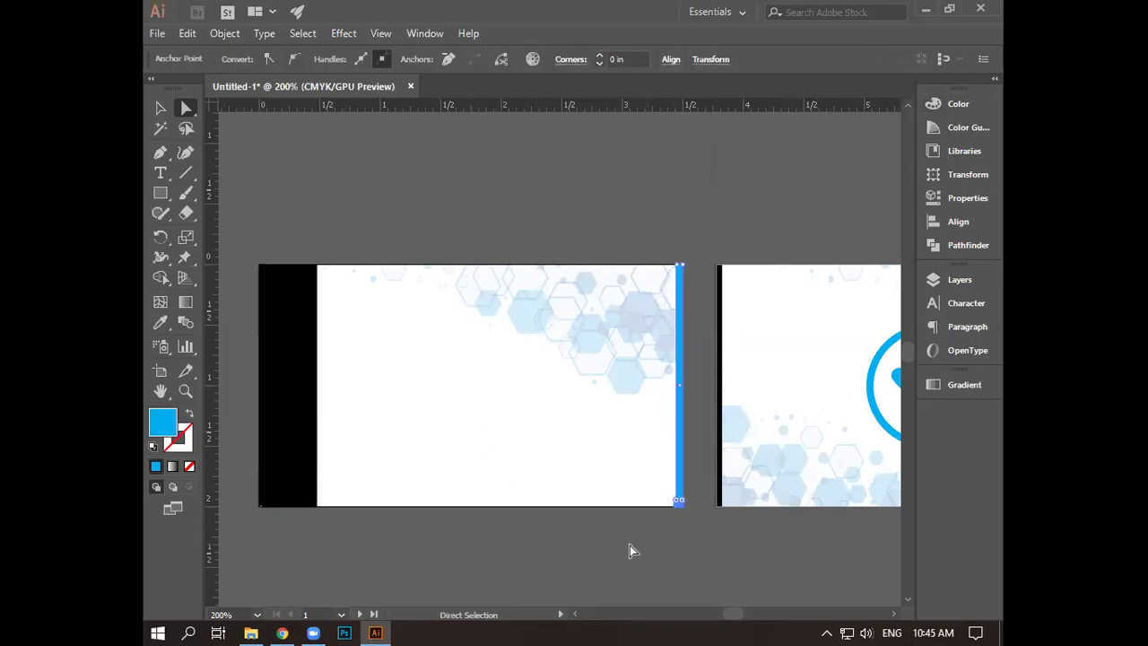
left_click(626, 545)
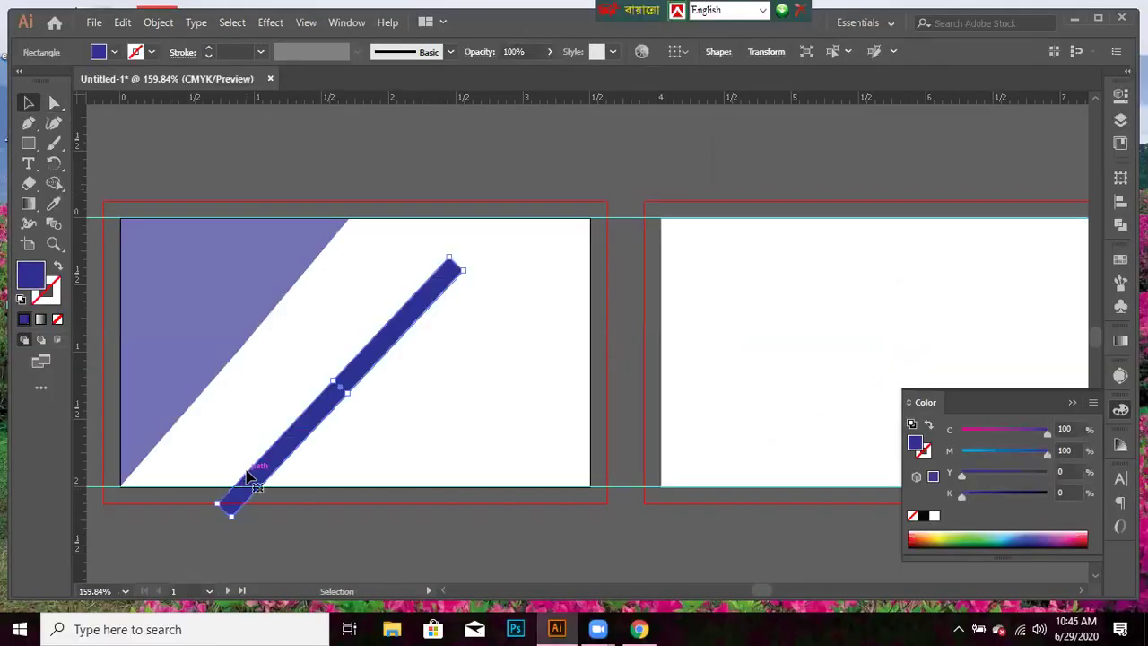
- Nudge the dark blue bar left and up, rotate it to the triangle's slope, and butt it against the edge
key("Left")
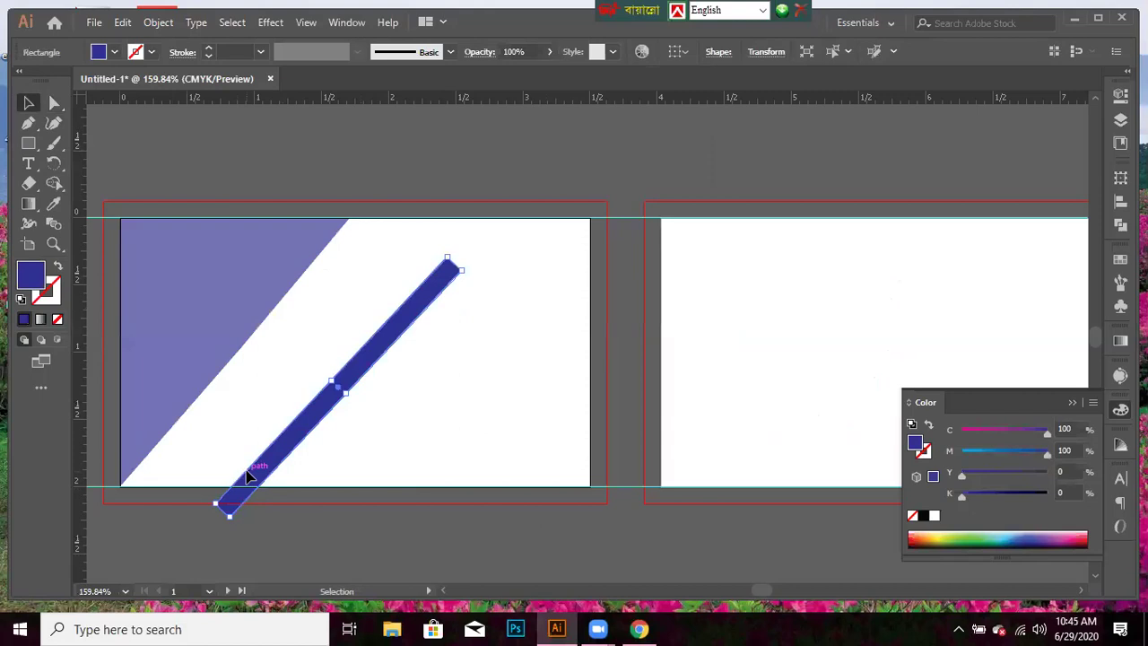
key("Left")
key("Left")
key("Left")
key("Left")
key("Left")
key("Left")
key("Left")
key("Left")
key("Left")
key("Left")
key("Left")
key("Left")
key("Left")
key("Left")
key("Left")
key("Left")
key("Left")
key("Left")
key("Left")
key("Left")
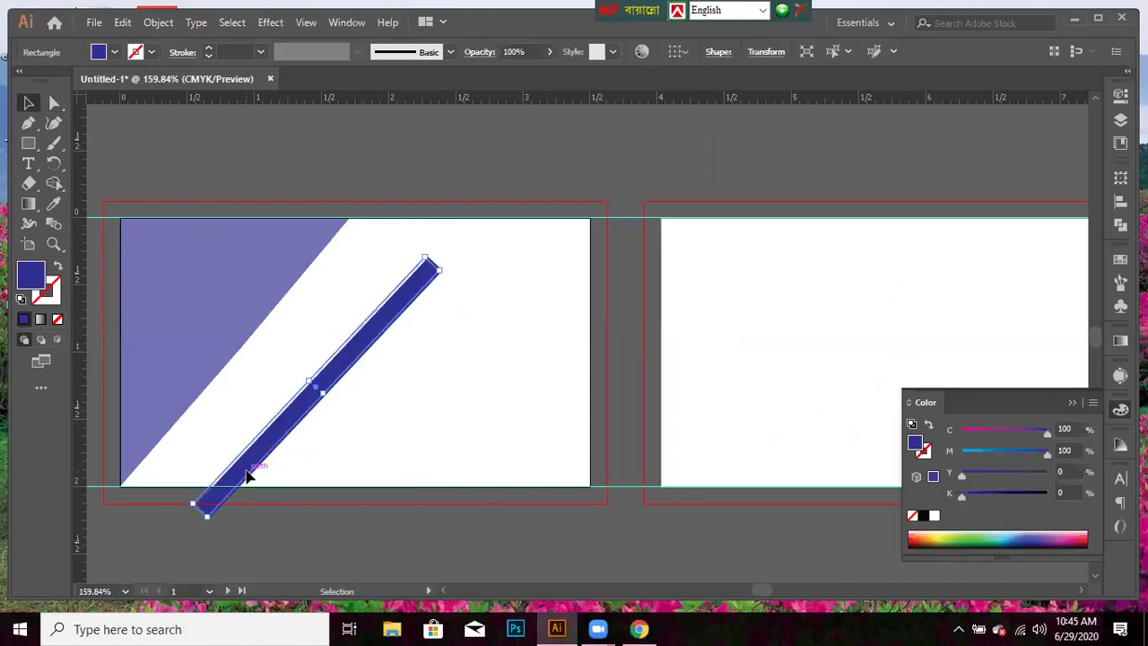
key("Left")
key("Left")
key("Left")
key("Left")
key("Left")
key("Left")
key("Left")
key("Left")
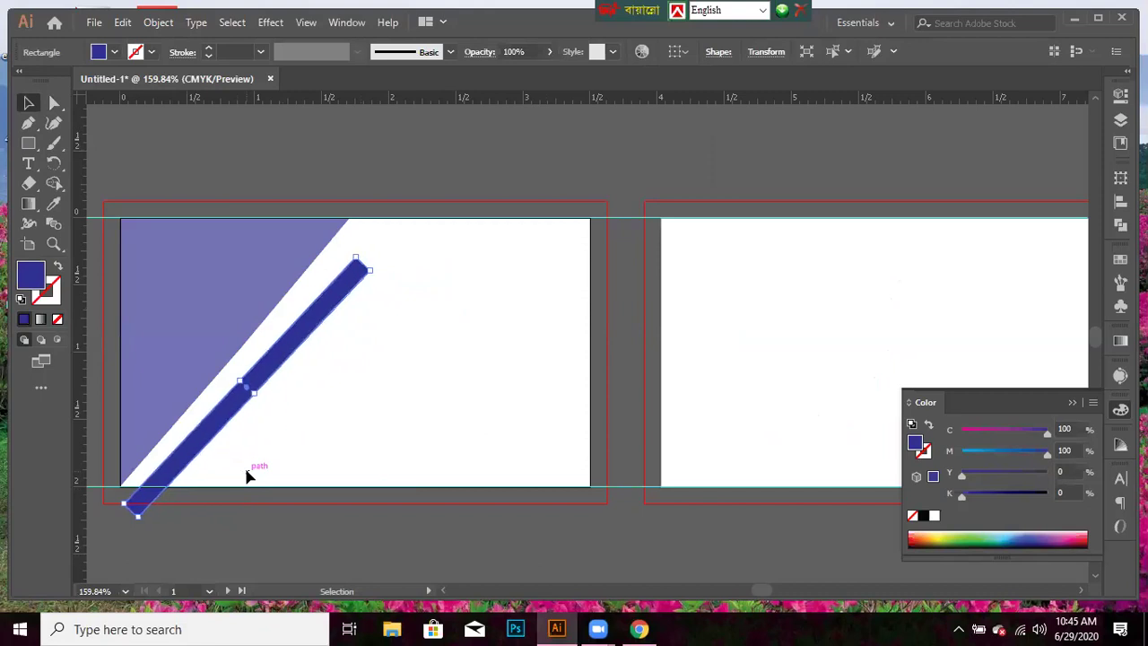
key("Up")
key("Up")
key("Up")
key("Up")
key("Up")
key("Up")
key("Up")
key("Left")
key("Left")
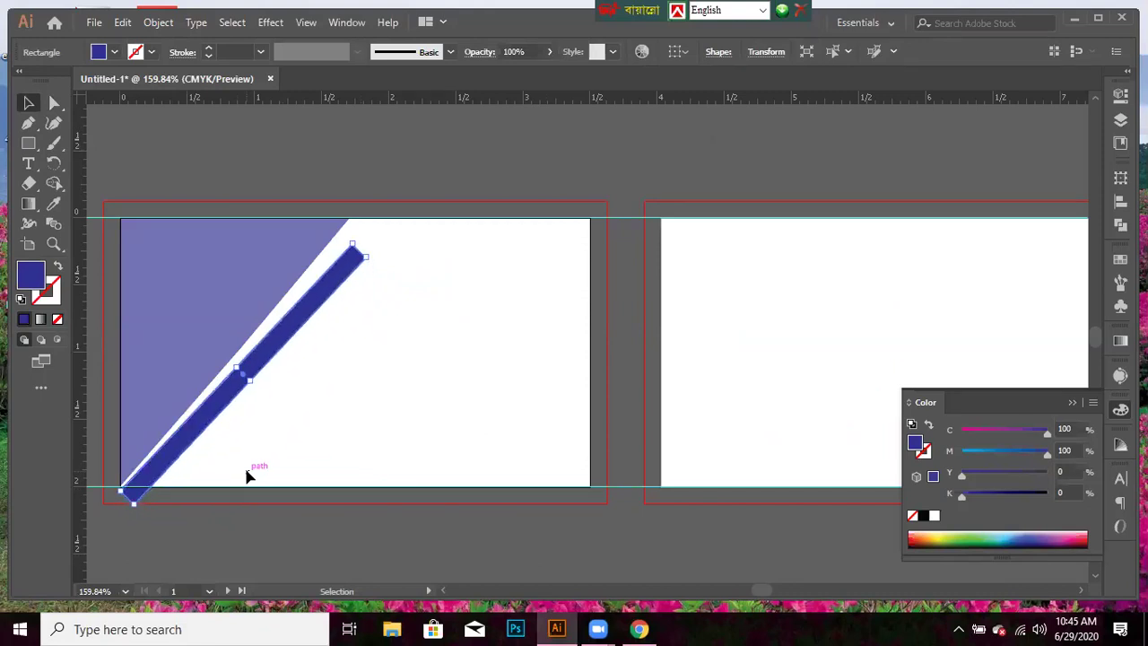
key("Up")
key("Up")
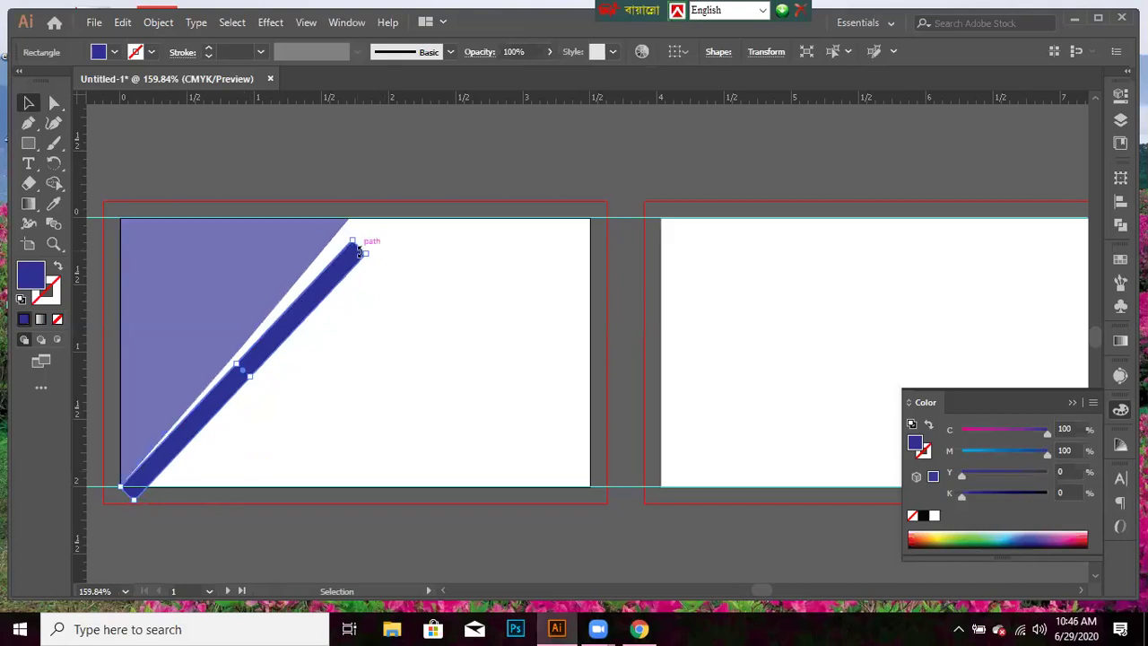
left_click_drag(371, 247, 374, 231)
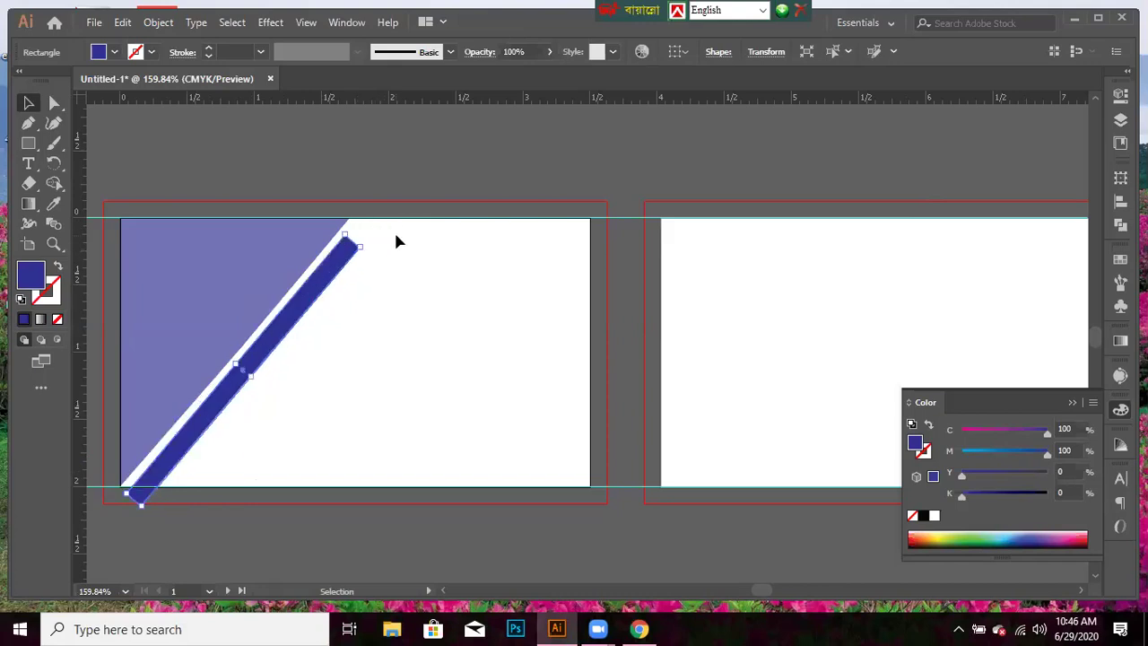
key("Up")
key("Up")
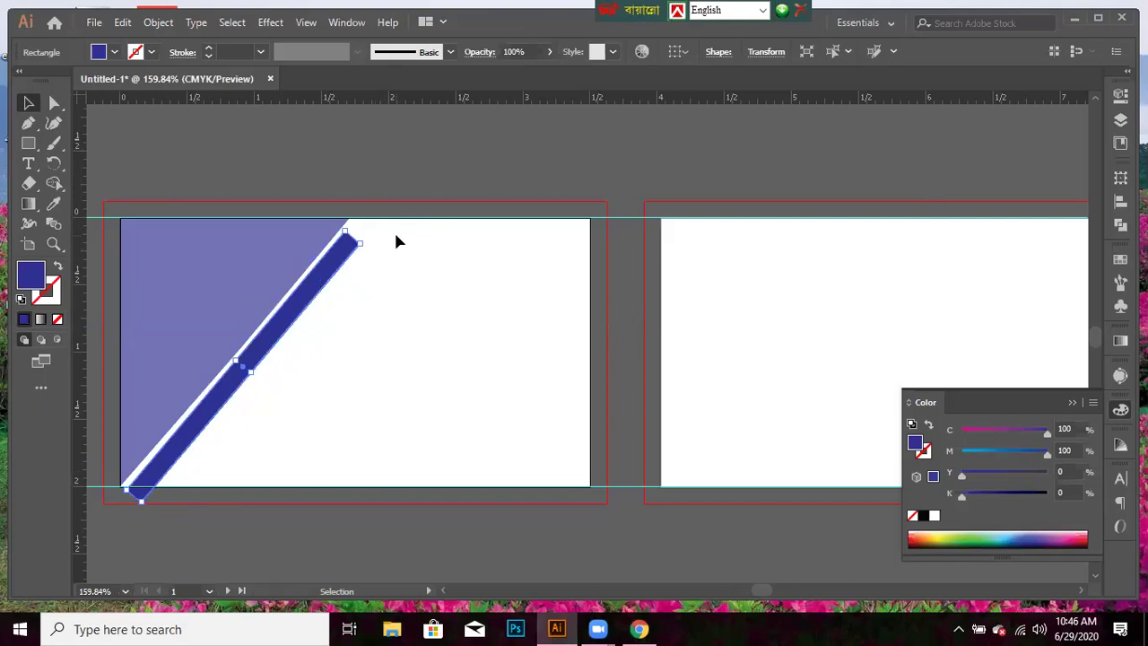
key("Up")
key("Up")
key("Up")
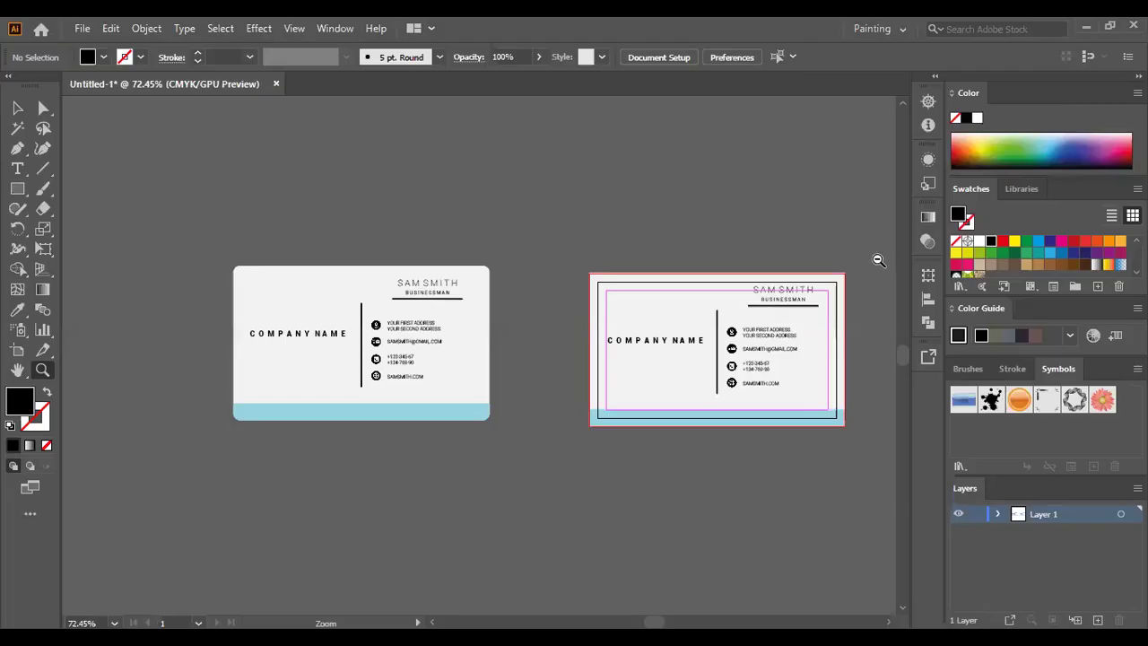
scroll(877, 260, "up", 2)
scroll(807, 229, "down", 1)
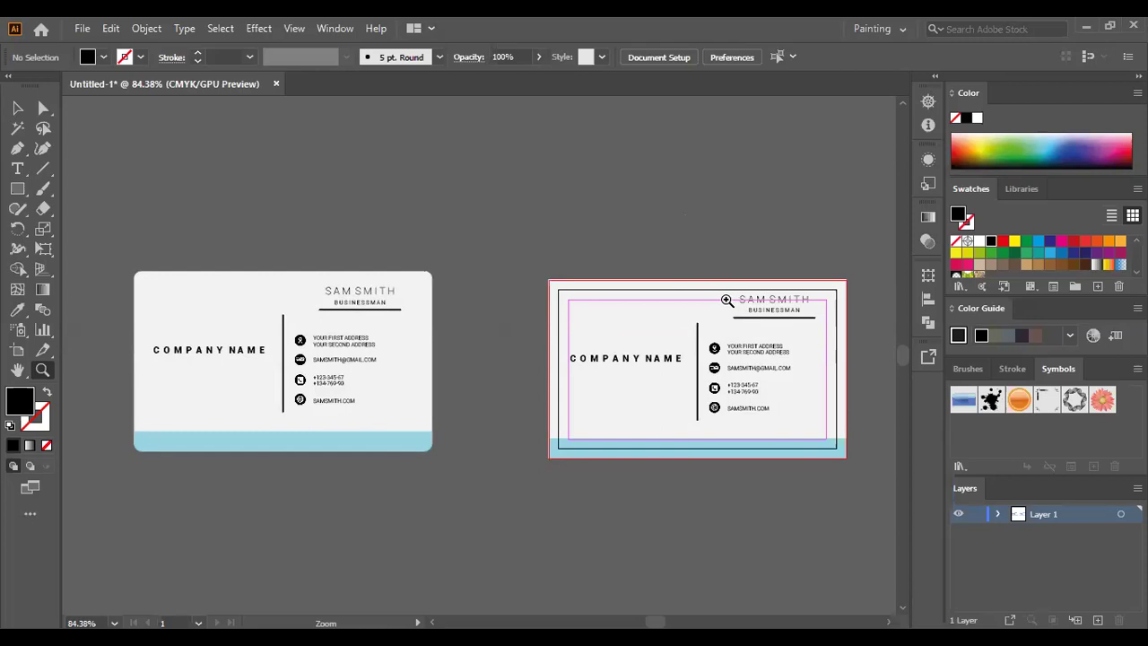
left_click_drag(712, 307, 627, 274)
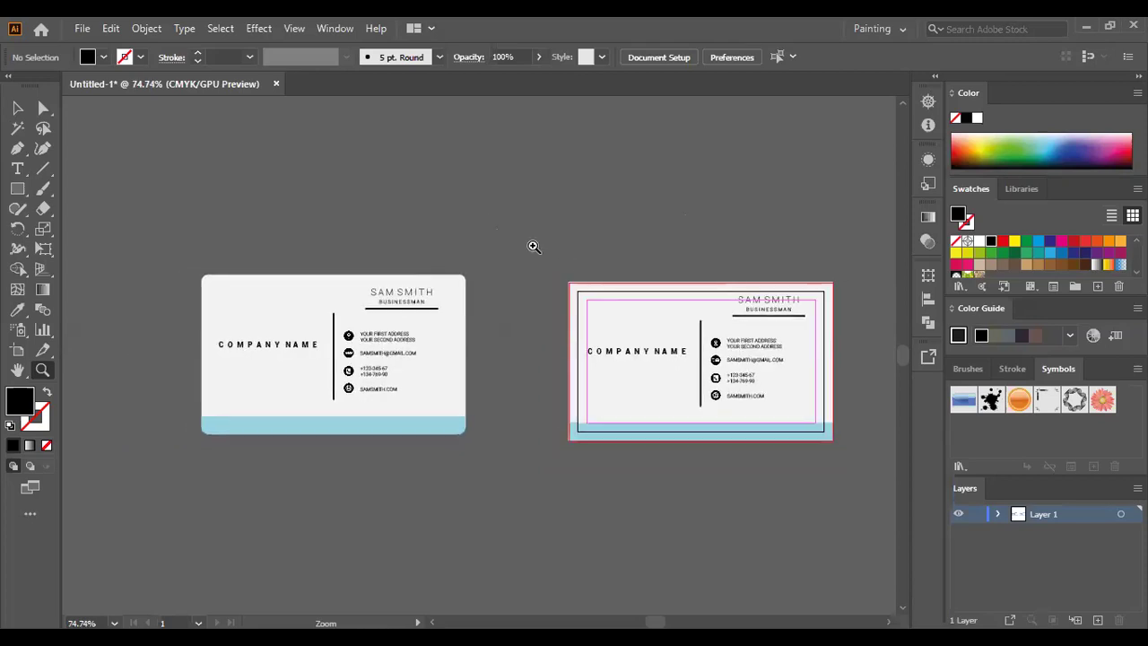
left_click(533, 246)
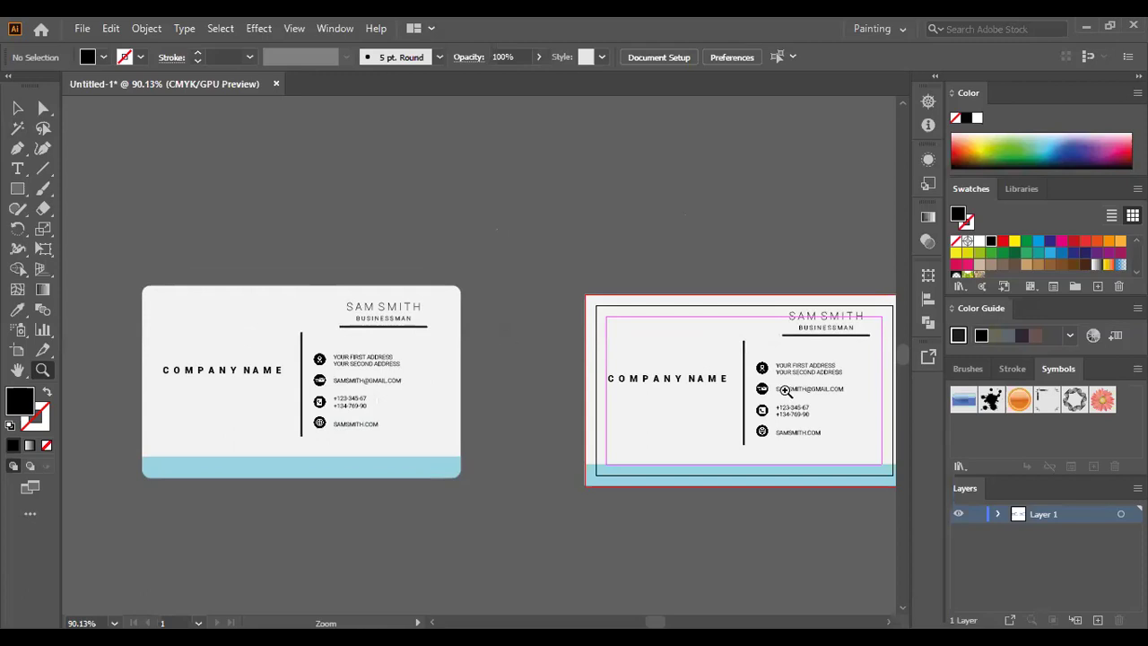
left_click(930, 300)
left_click(251, 323)
left_click(259, 329)
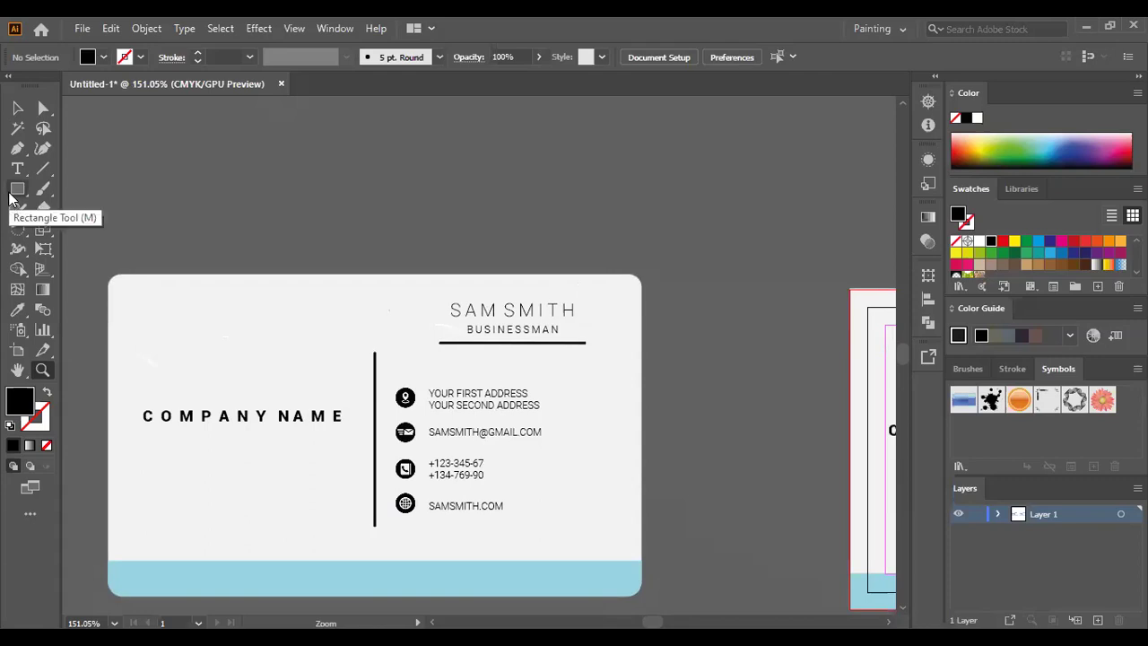
- Draw a small black rectangle near the right end of the name's underline
key("m")
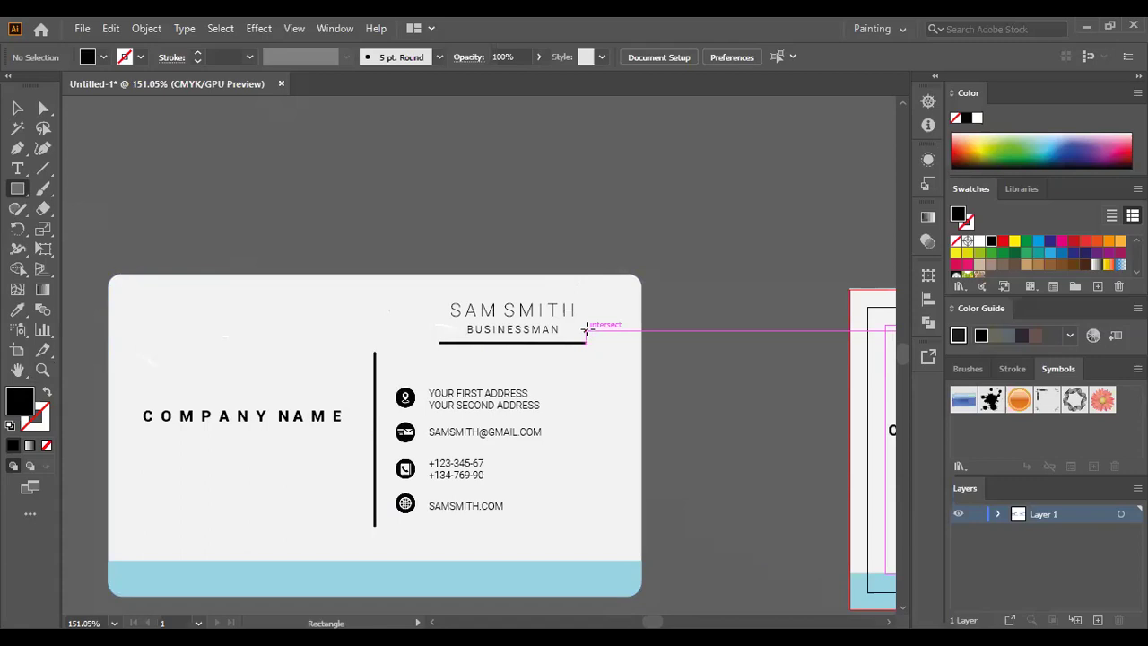
left_click_drag(586, 331, 641, 344)
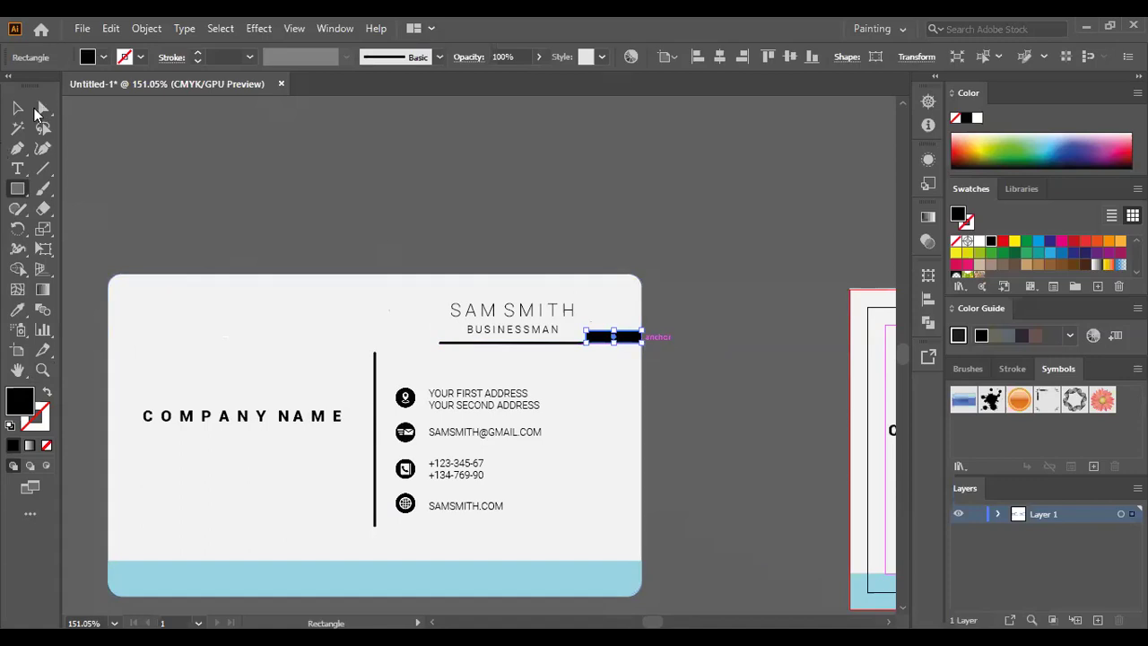
left_click(17, 108)
left_click(753, 348)
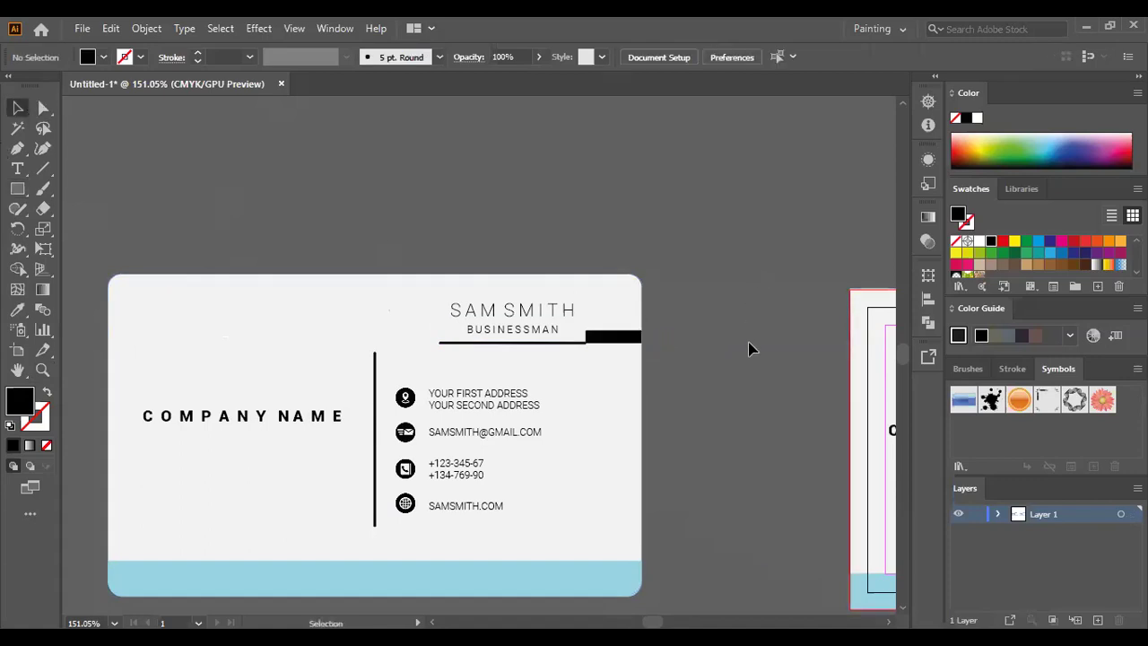
left_click_drag(614, 345, 614, 346)
left_click(743, 272)
- Move the black rectangle above the card, rotate it upright, and zoom in on it
left_click_drag(289, 424, 212, 238)
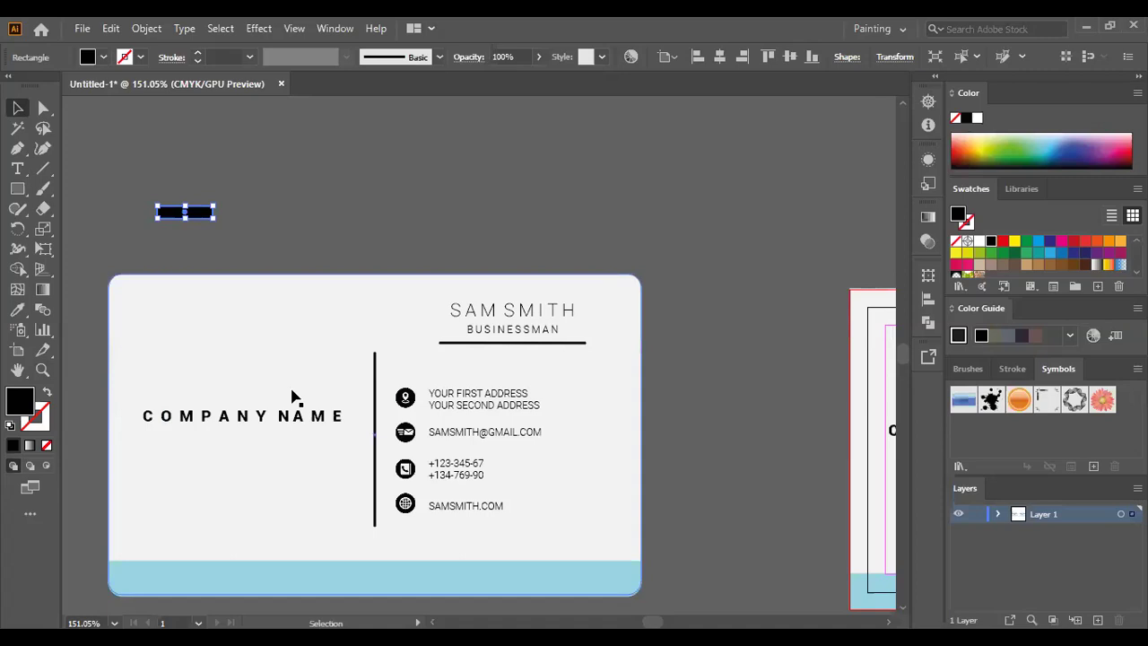
left_click_drag(199, 215, 628, 213)
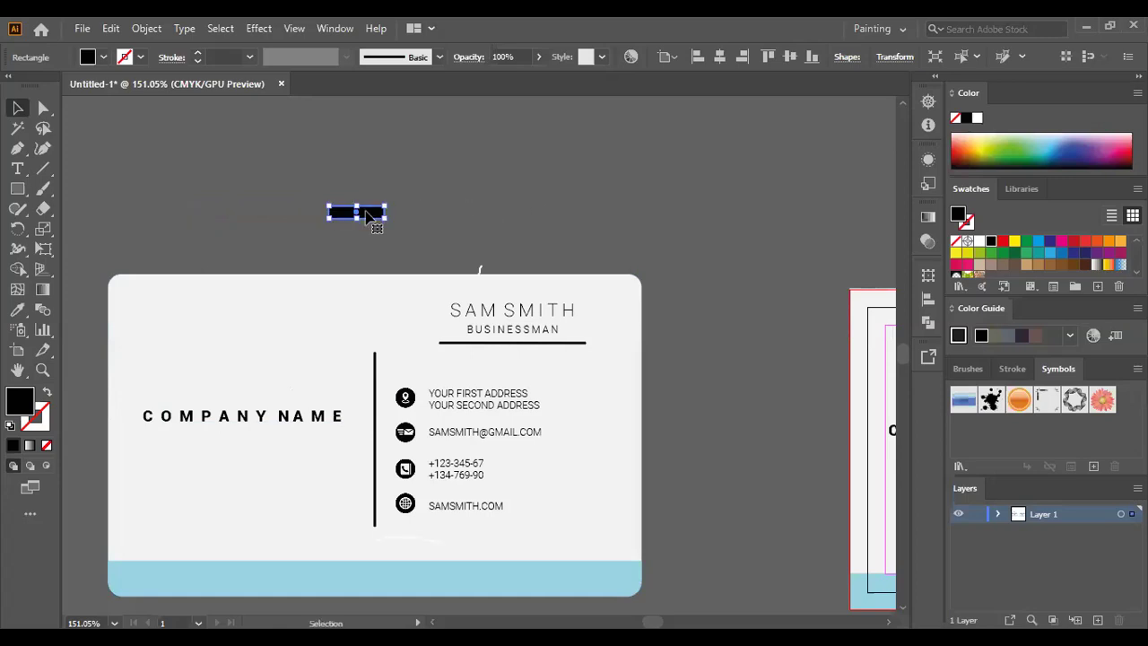
left_click_drag(323, 200, 353, 252)
left_click_drag(356, 201, 457, 192)
key("z")
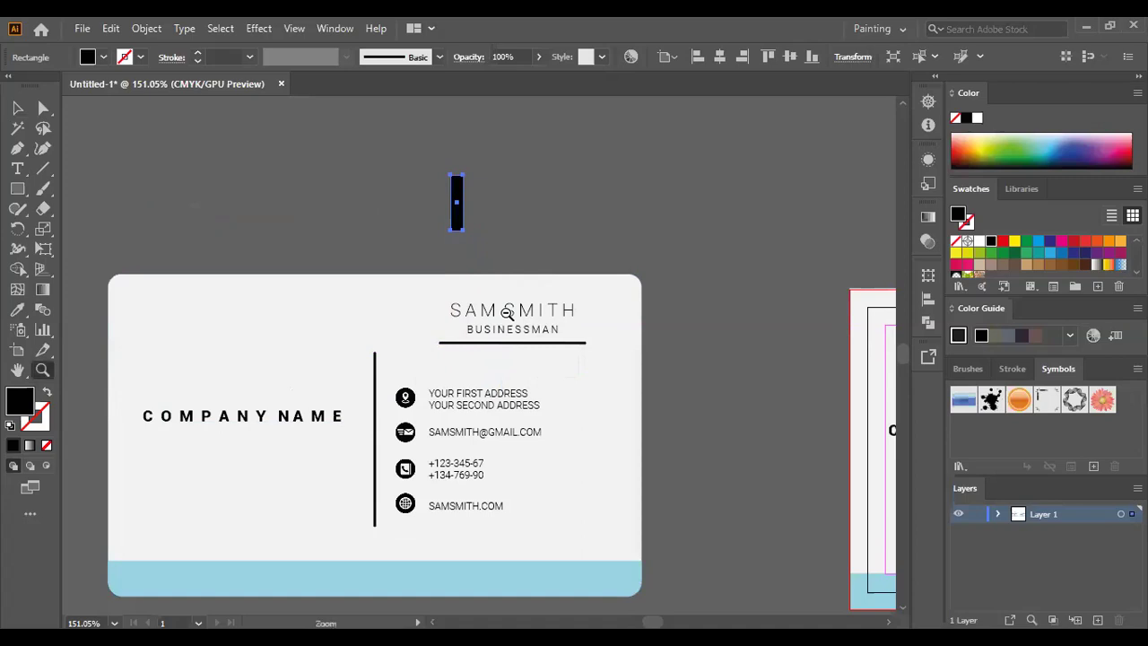
left_click_drag(591, 309, 479, 313)
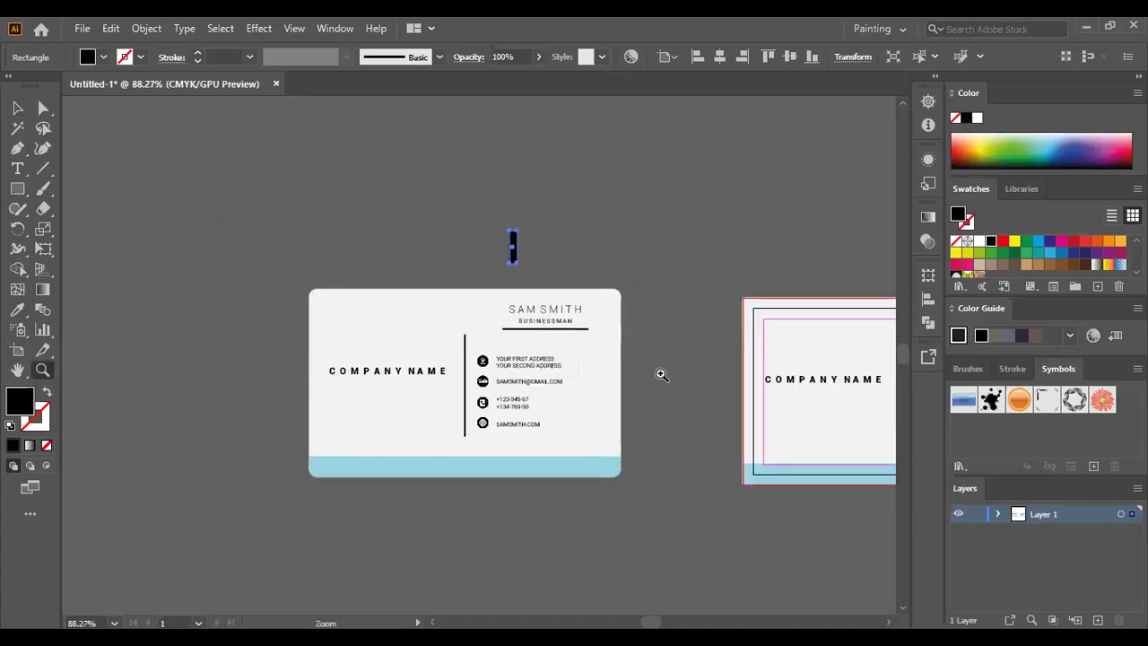
left_click(661, 374)
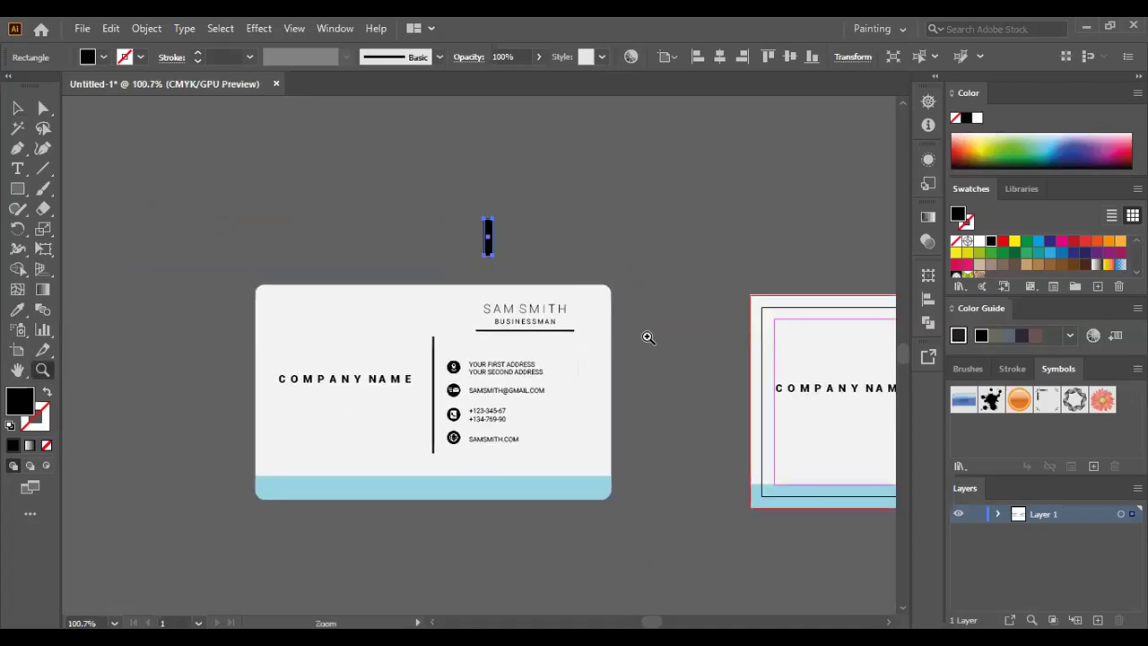
left_click(783, 400)
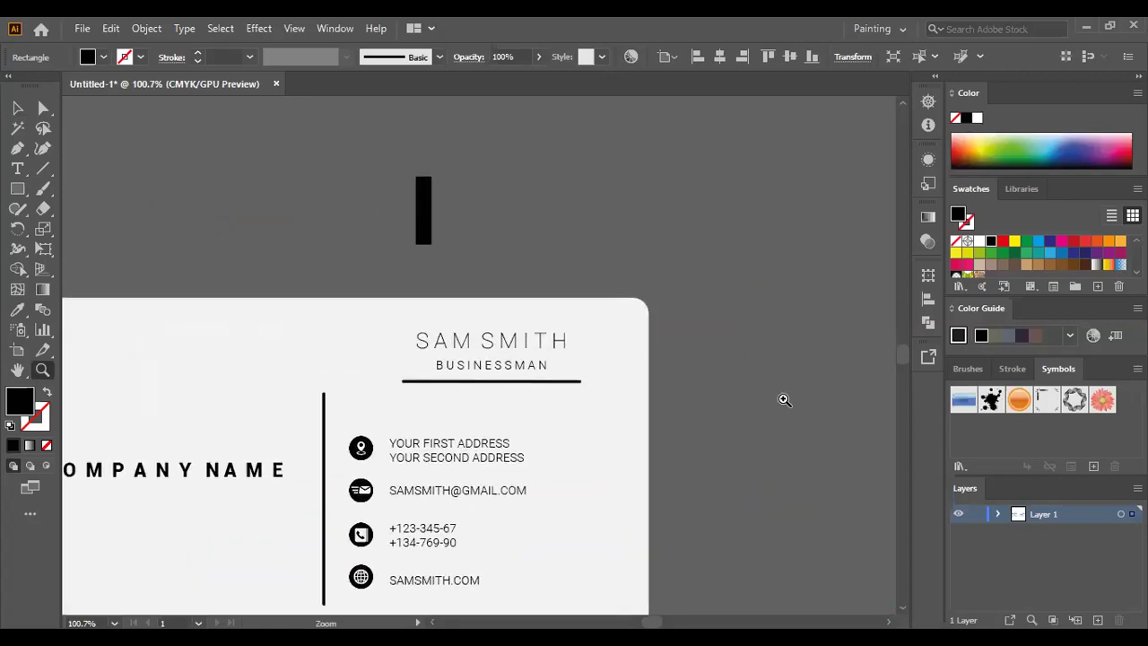
left_click_drag(784, 399, 798, 389)
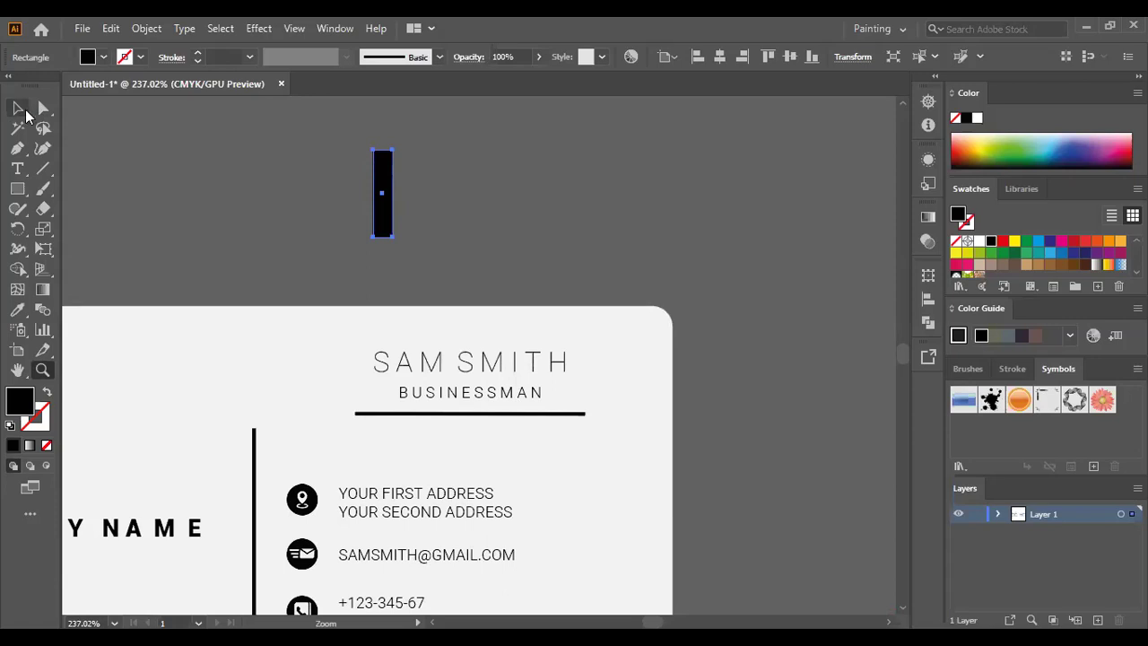
left_click(18, 108)
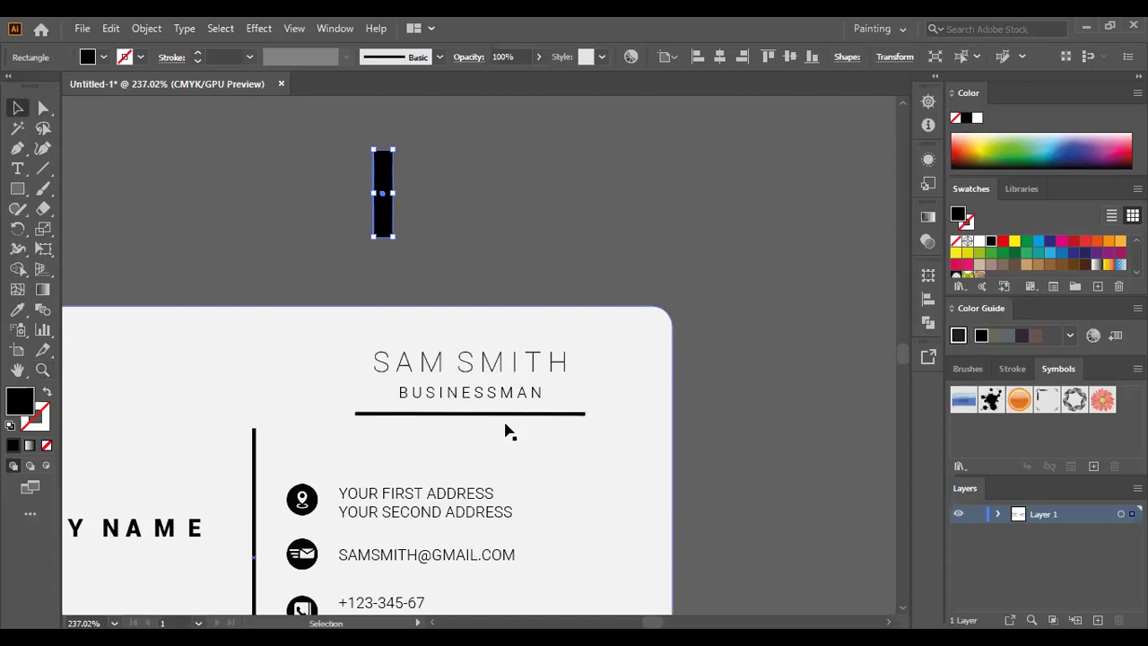
right_click(505, 364)
key("Escape")
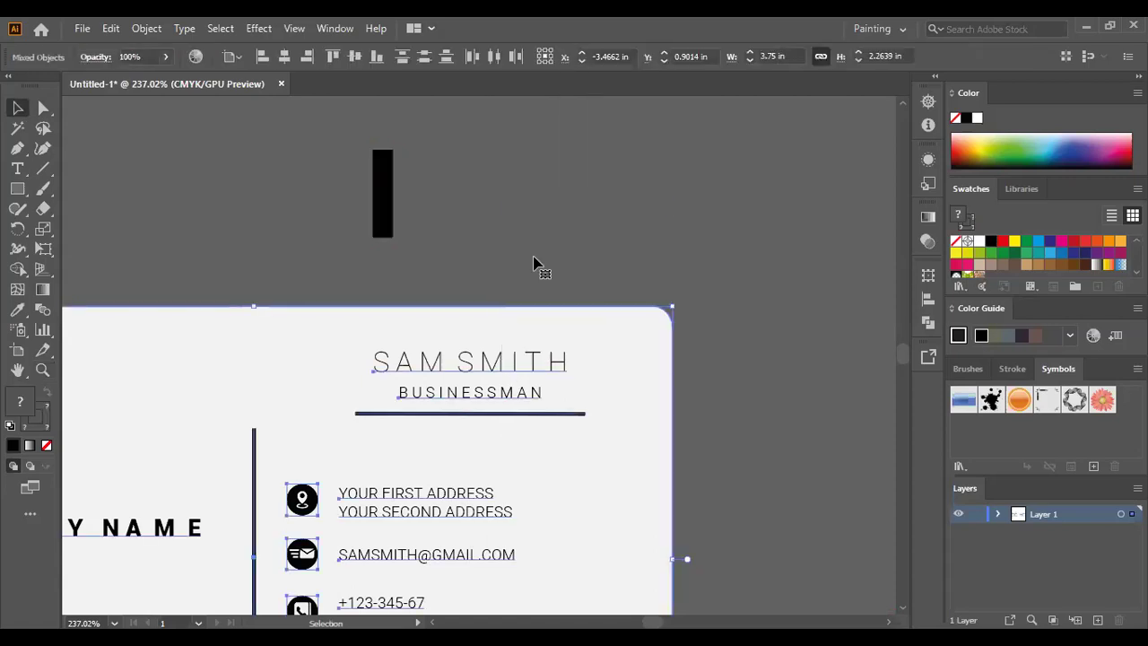
left_click(535, 265)
key("ctrl+z")
key("ctrl+alt+shift+m")
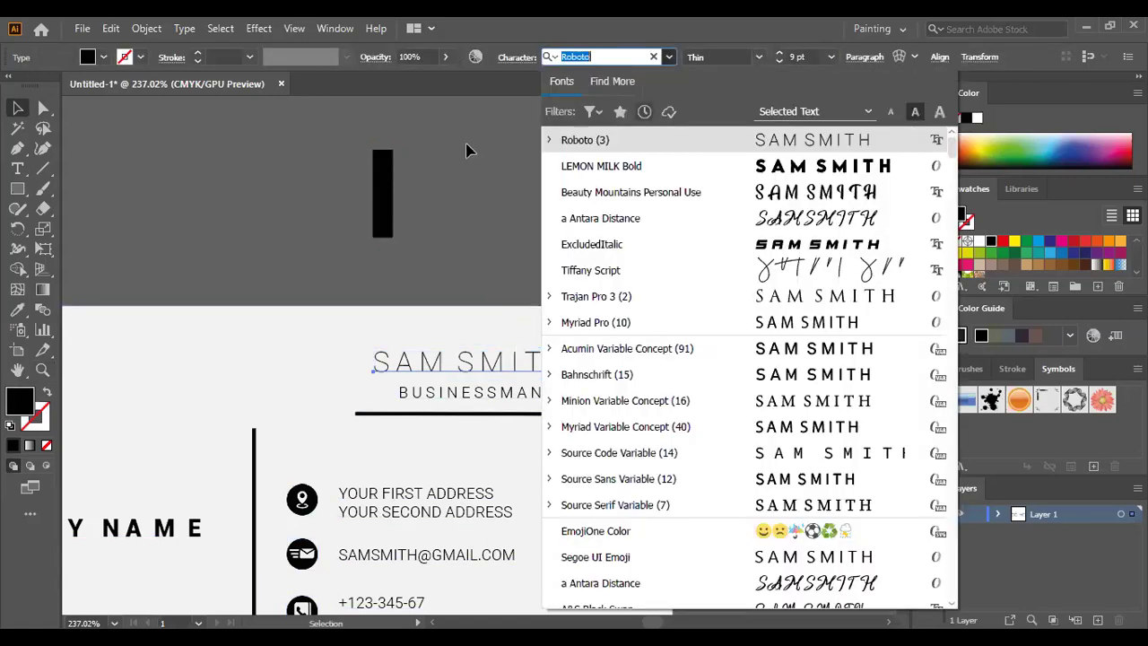
key("ctrl+z")
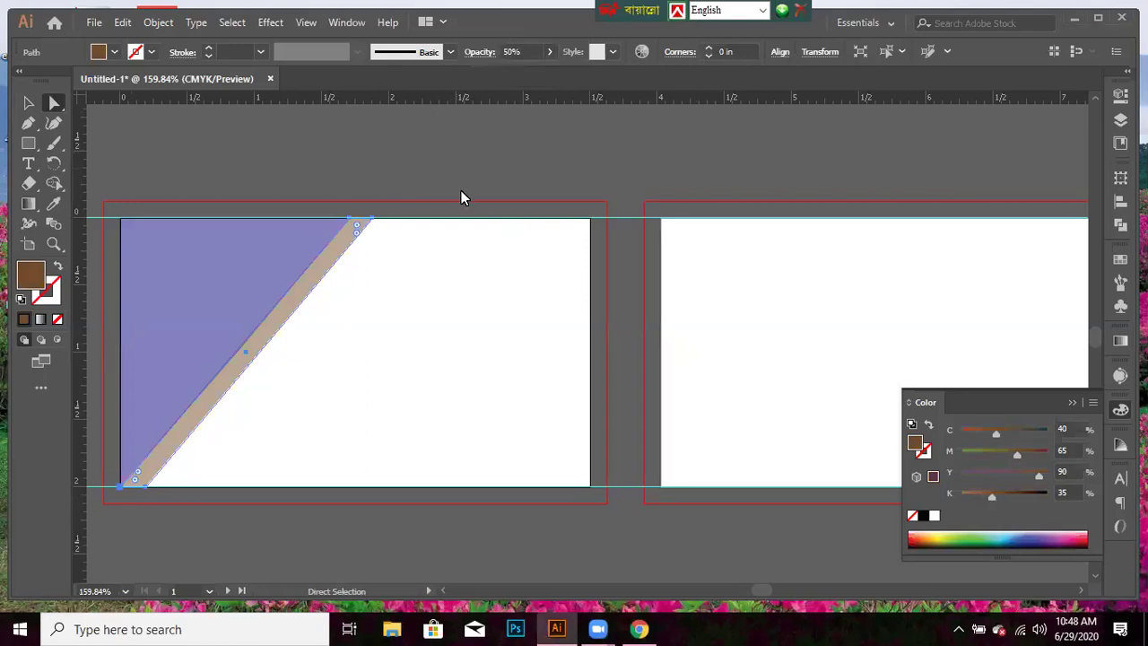
- Pick the Pen tool and switch the artwork to Outline view
left_click(28, 122)
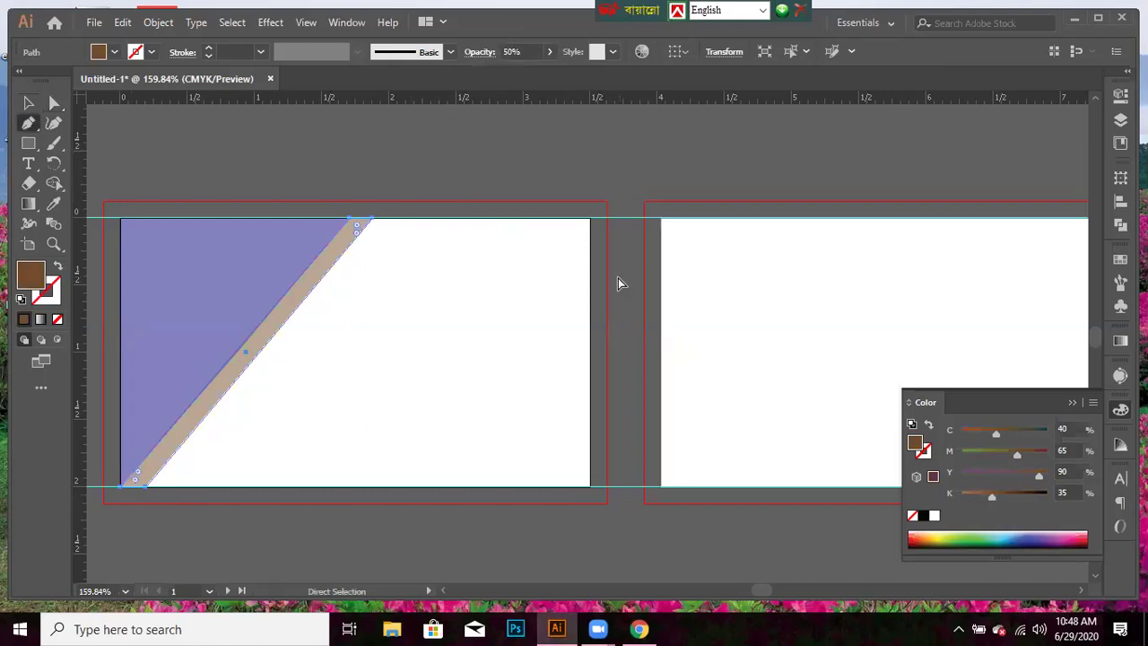
key("ctrl+y")
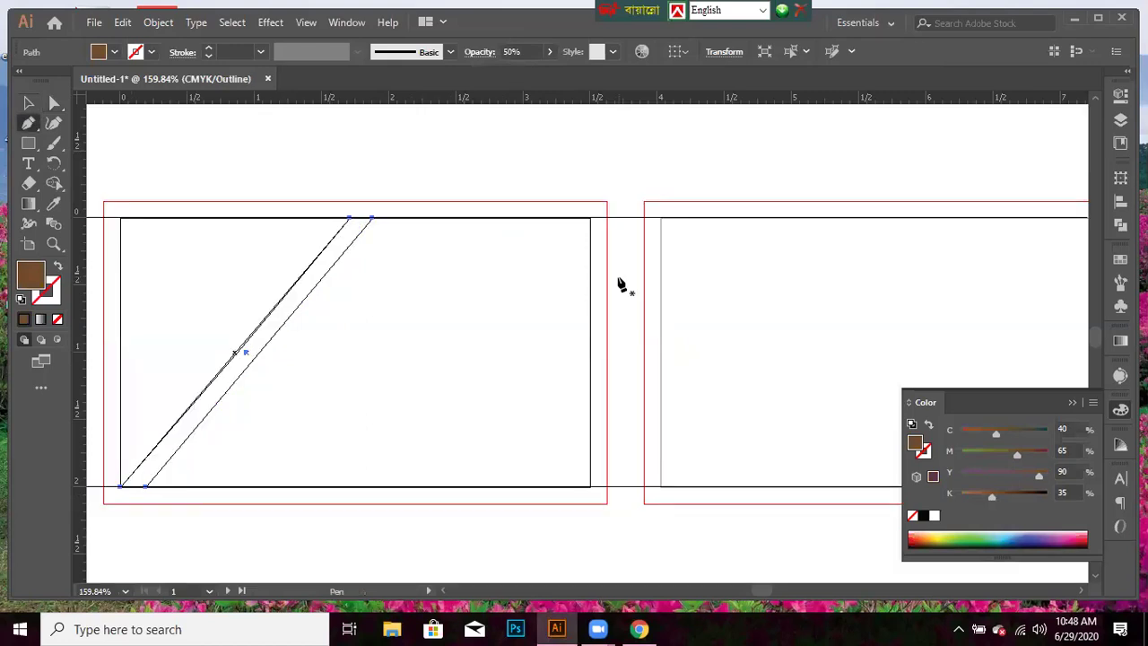
key("ctrl")
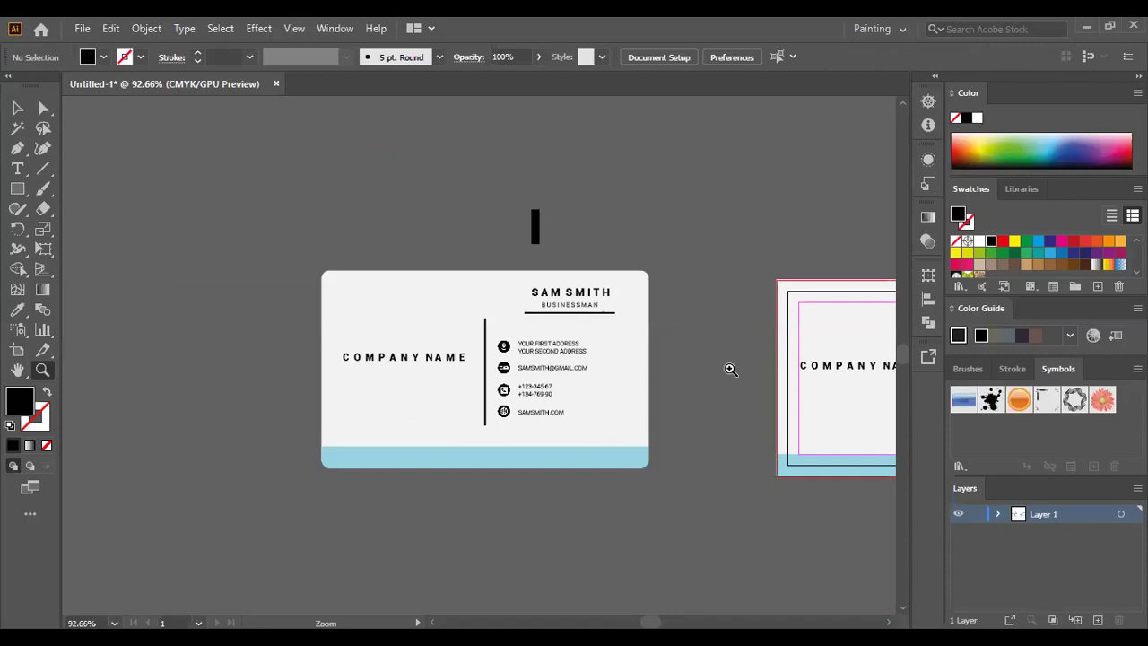
- Zoom to the card and try selecting the small black bar, undoing an accidental background move
left_click(628, 228)
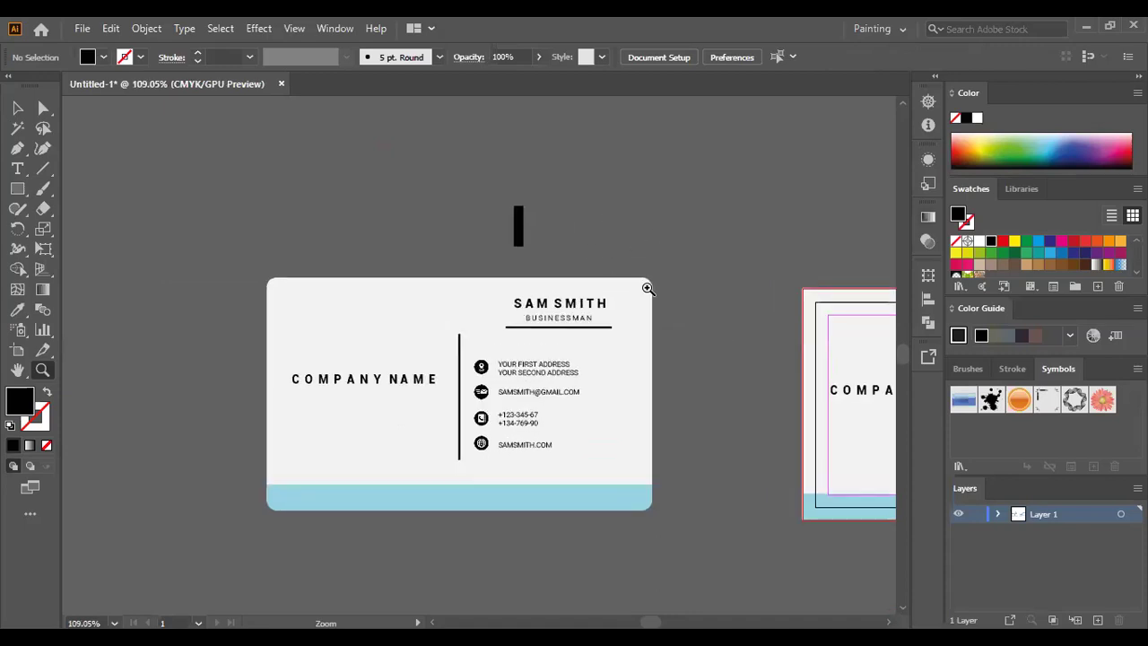
left_click(574, 281)
left_click(594, 245, "alt")
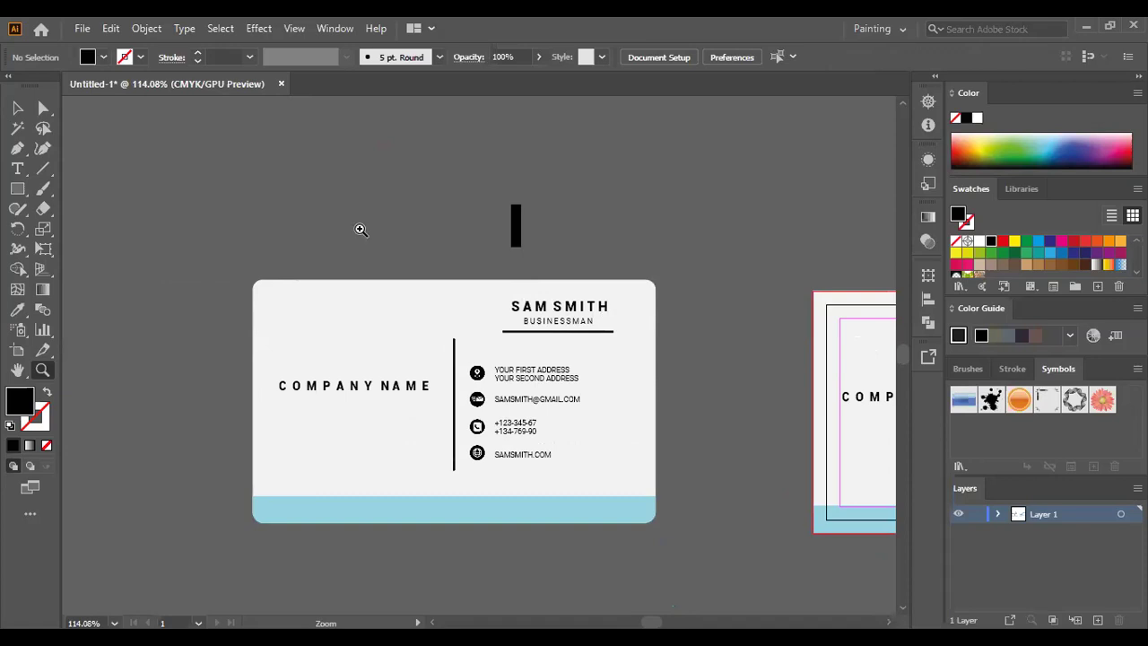
left_click(18, 109)
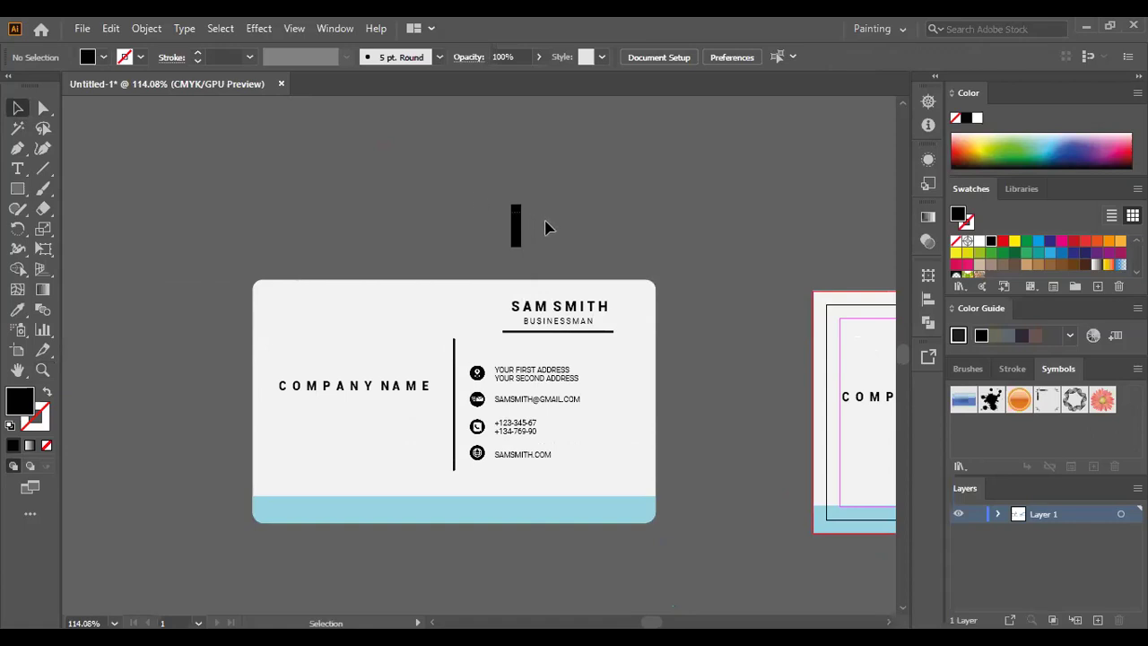
key("ctrl+z")
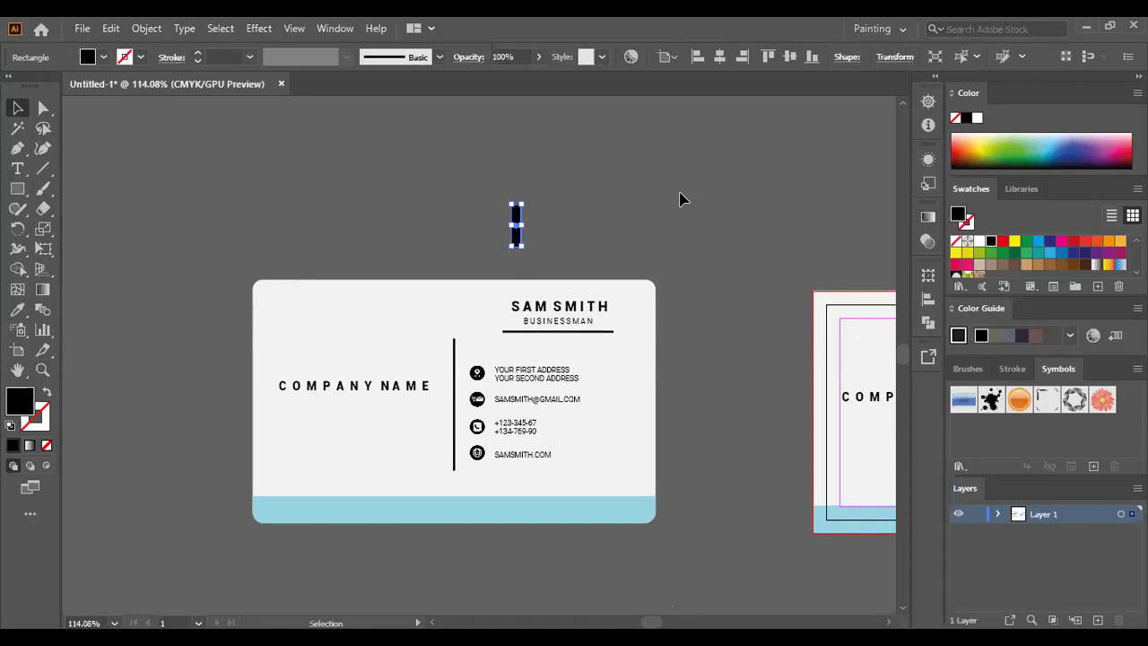
left_click(506, 159)
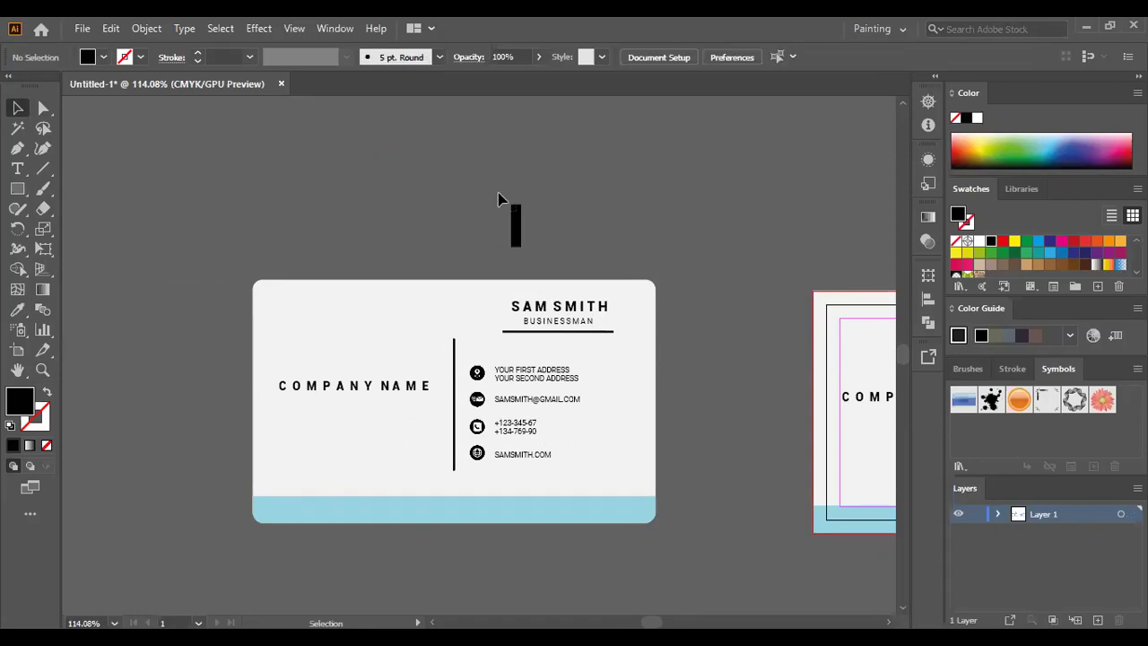
key("ctrl+z")
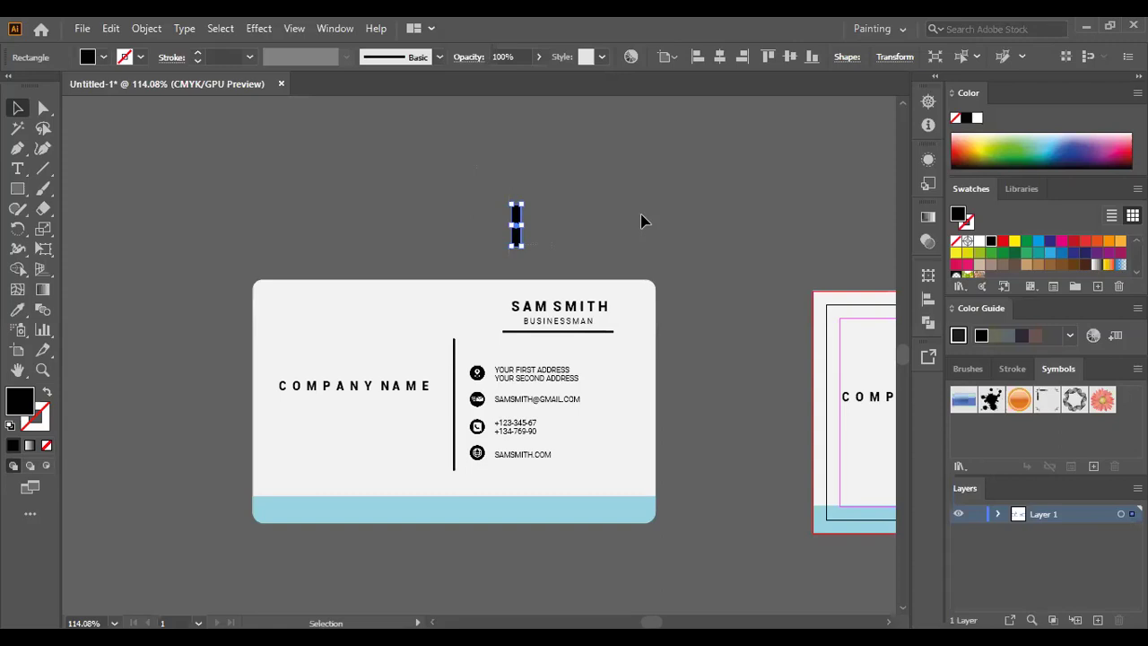
left_click(588, 222)
left_click_drag(457, 226, 610, 215)
left_click_drag(547, 325, 461, 295)
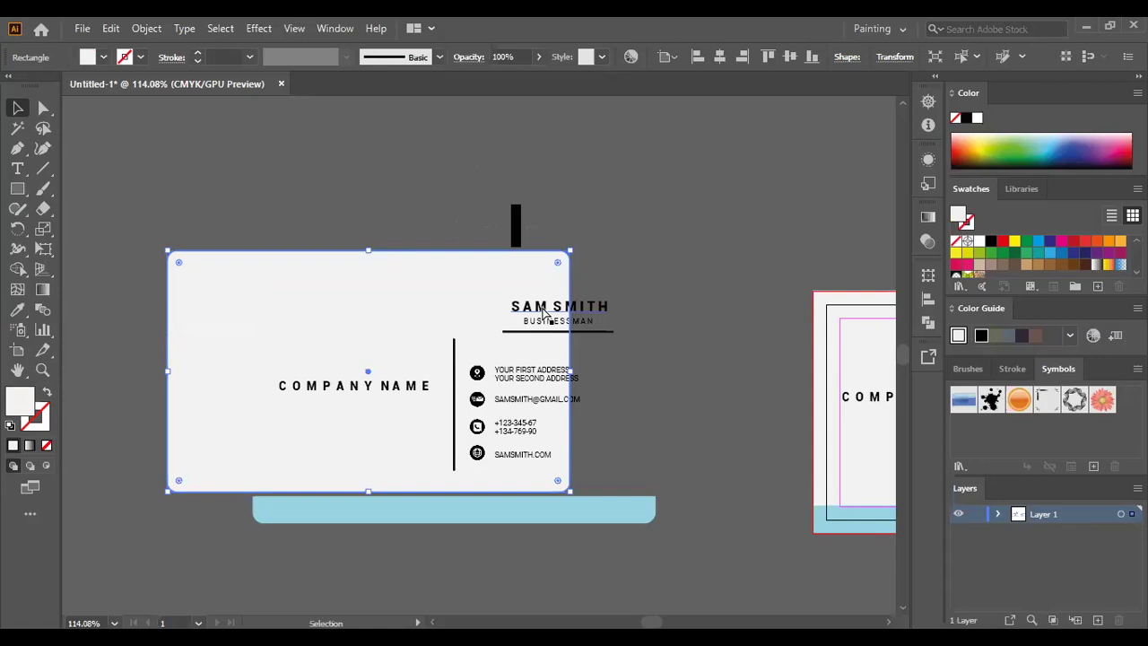
key("ctrl+z")
left_click(661, 195)
- Select SAM SMITH, BUSINESSMAN and the underline and nudge them down two arrow steps
left_click(566, 318)
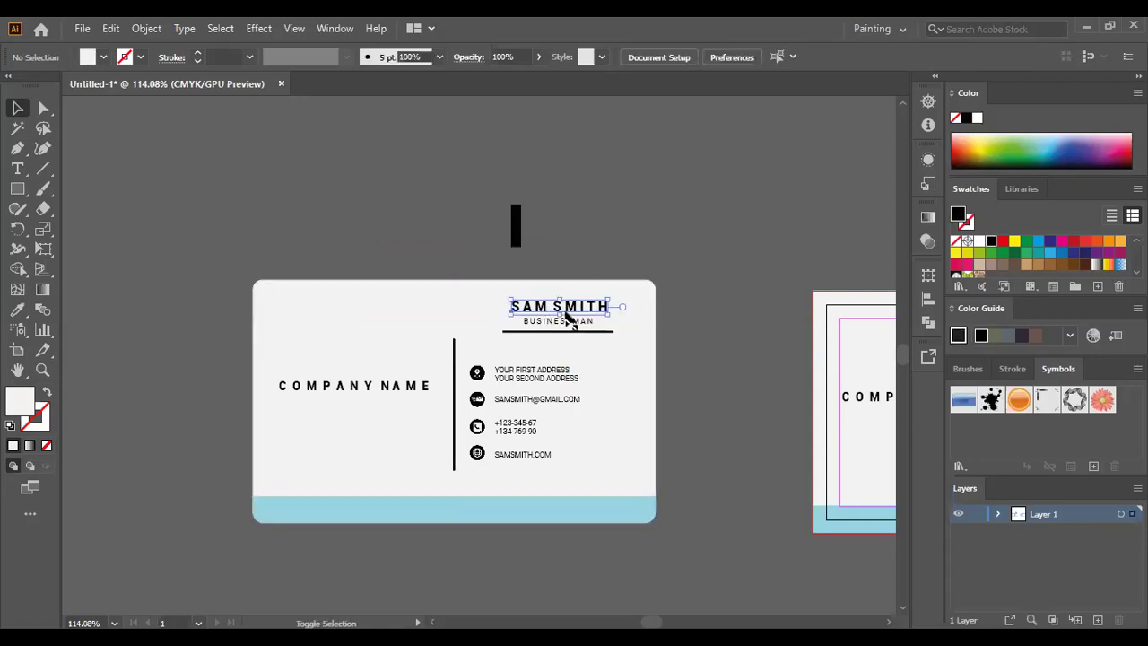
left_click(567, 317, "shift")
key("Down")
key("Down")
key("Down")
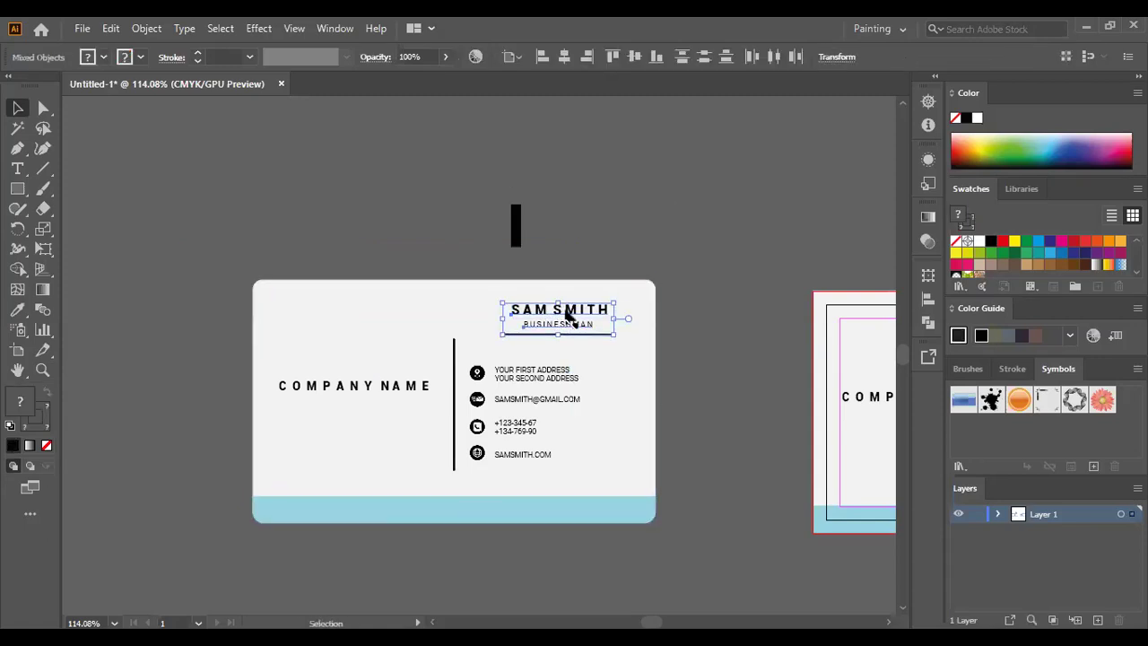
key("Down")
key("Down")
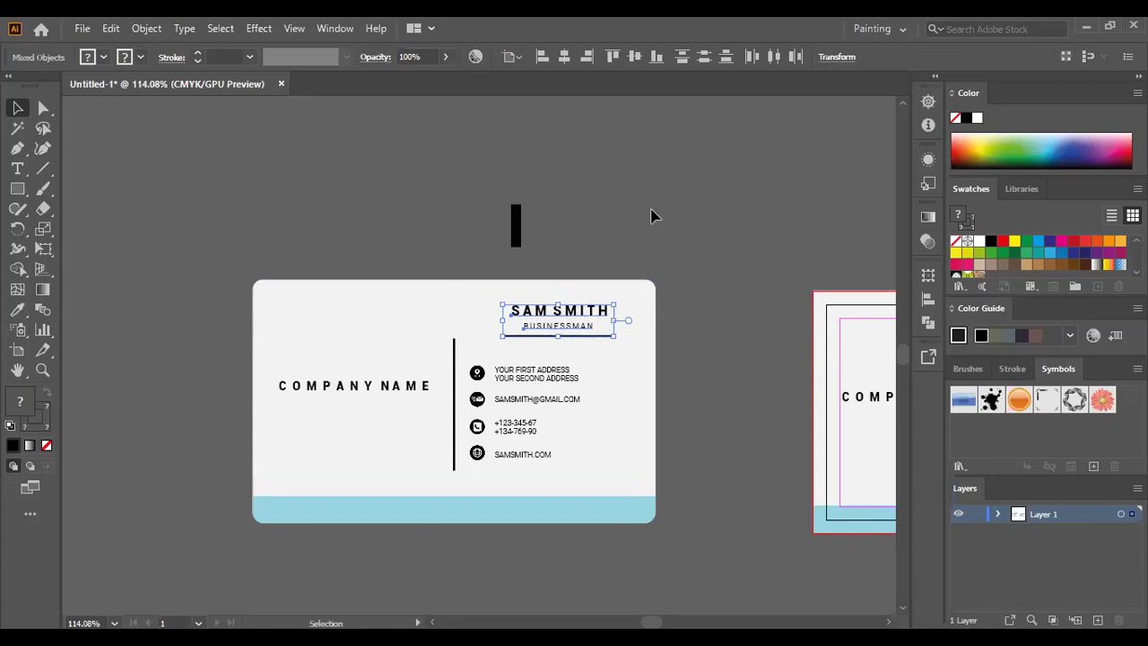
left_click(652, 215)
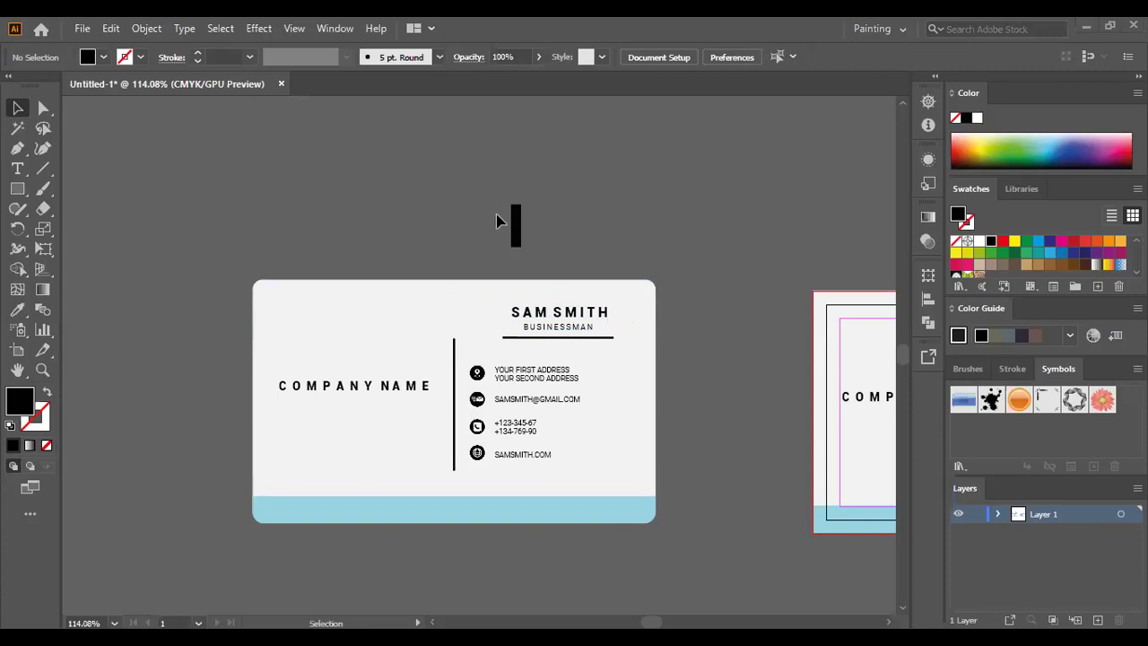
- Delete the old black bar above the card and zoom into the card's upper middle
left_click_drag(517, 229, 578, 268)
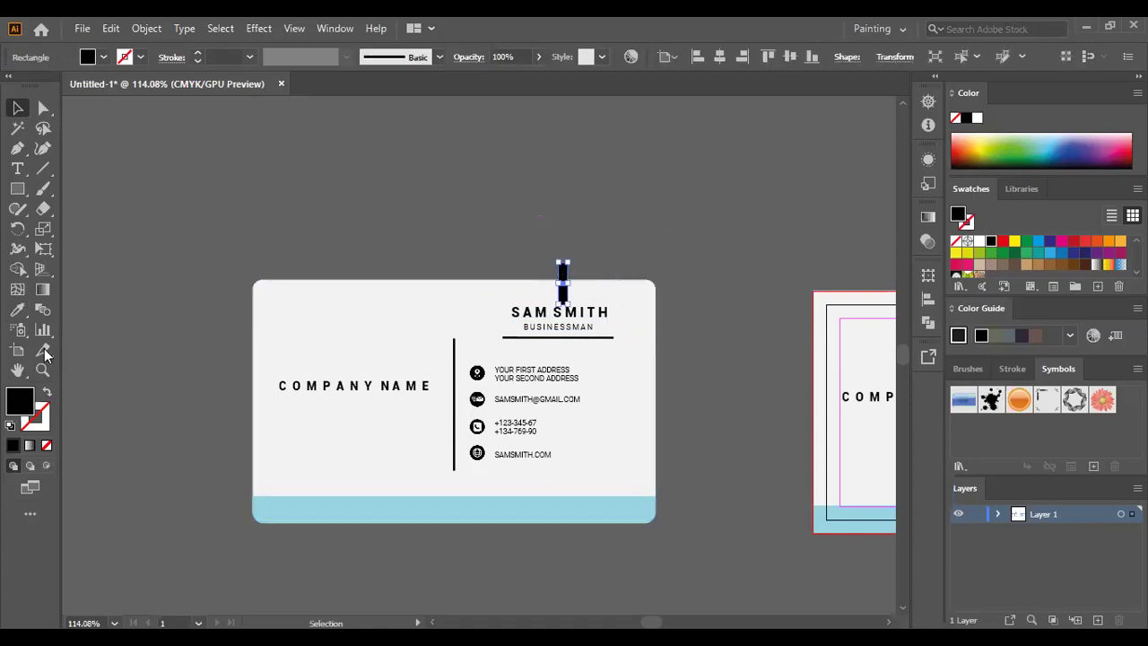
key("Delete")
key("z")
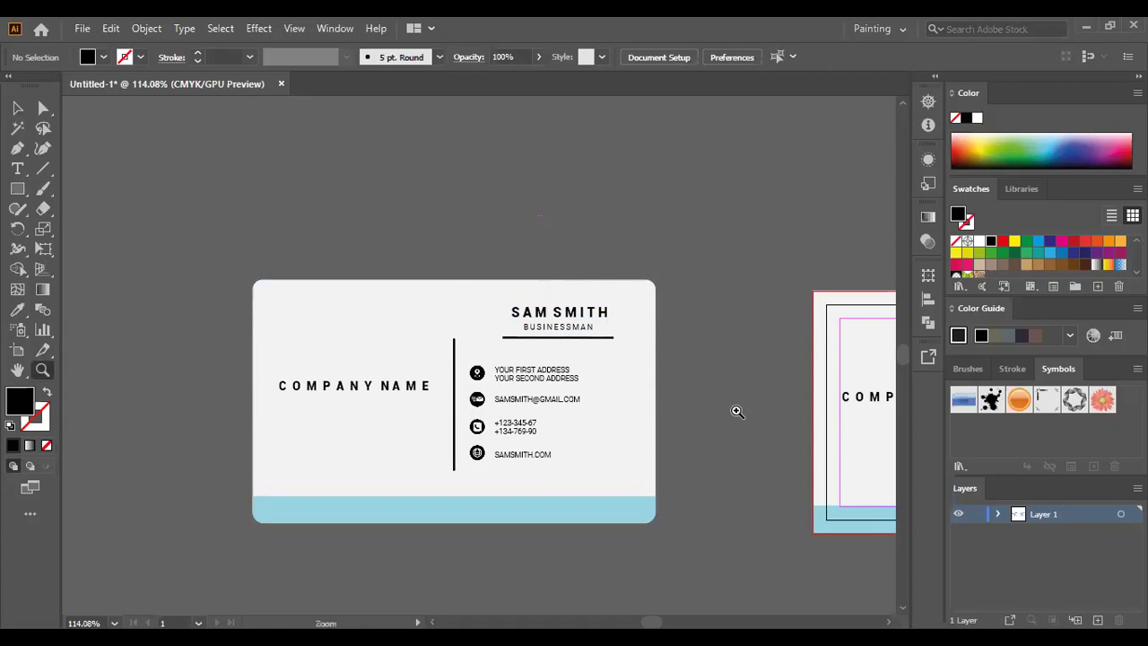
left_click_drag(773, 439, 496, 342)
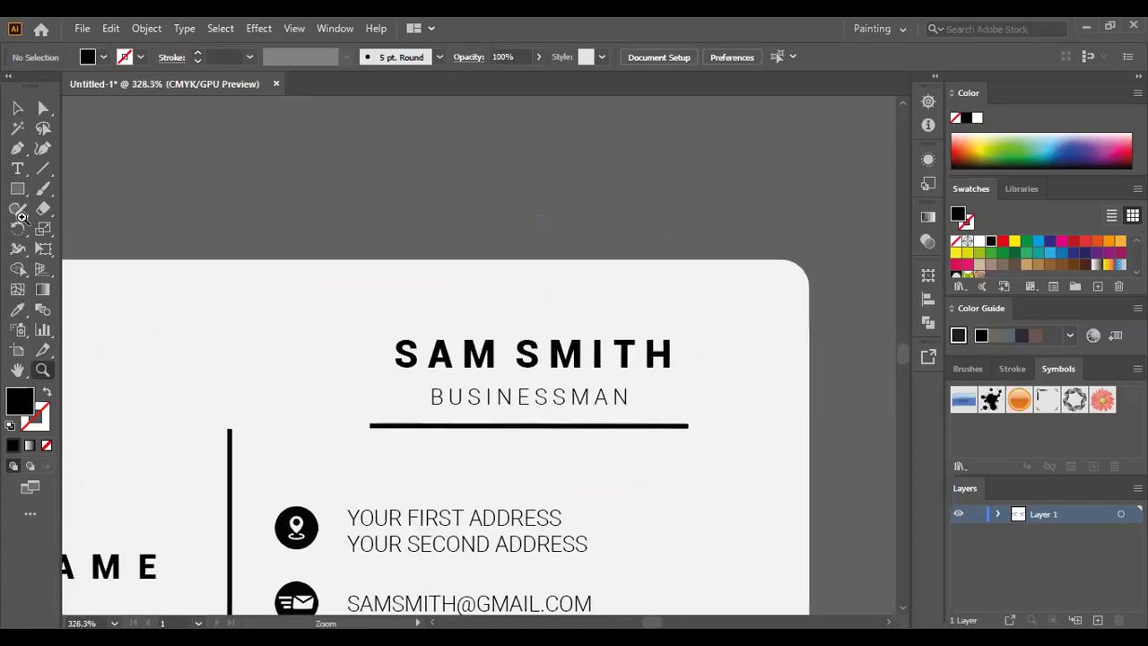
- Draw a trial black rectangle below the underline, move it to the top edge, then undo it
left_click(19, 190)
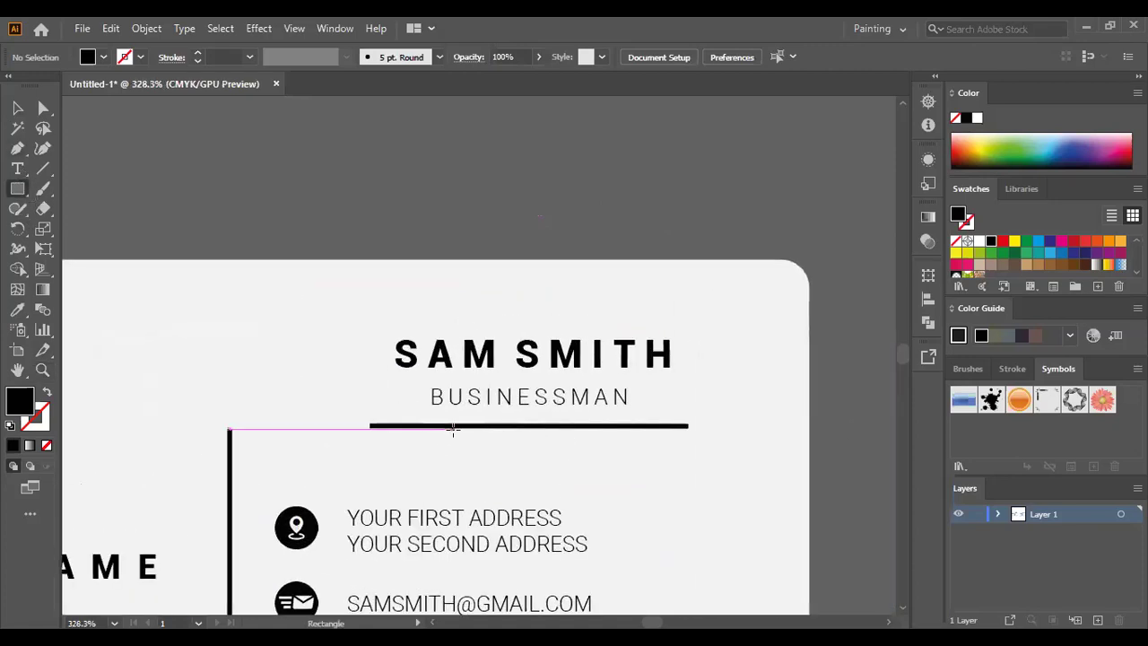
left_click_drag(455, 430, 509, 509)
left_click(17, 108)
left_click(515, 467)
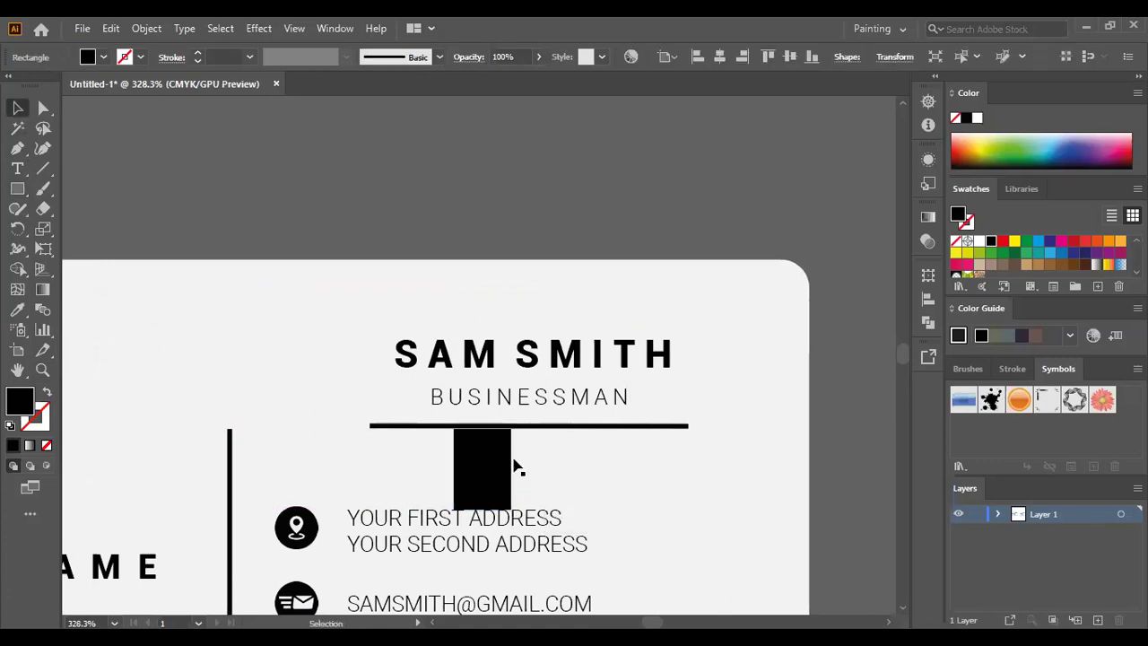
left_click(500, 479)
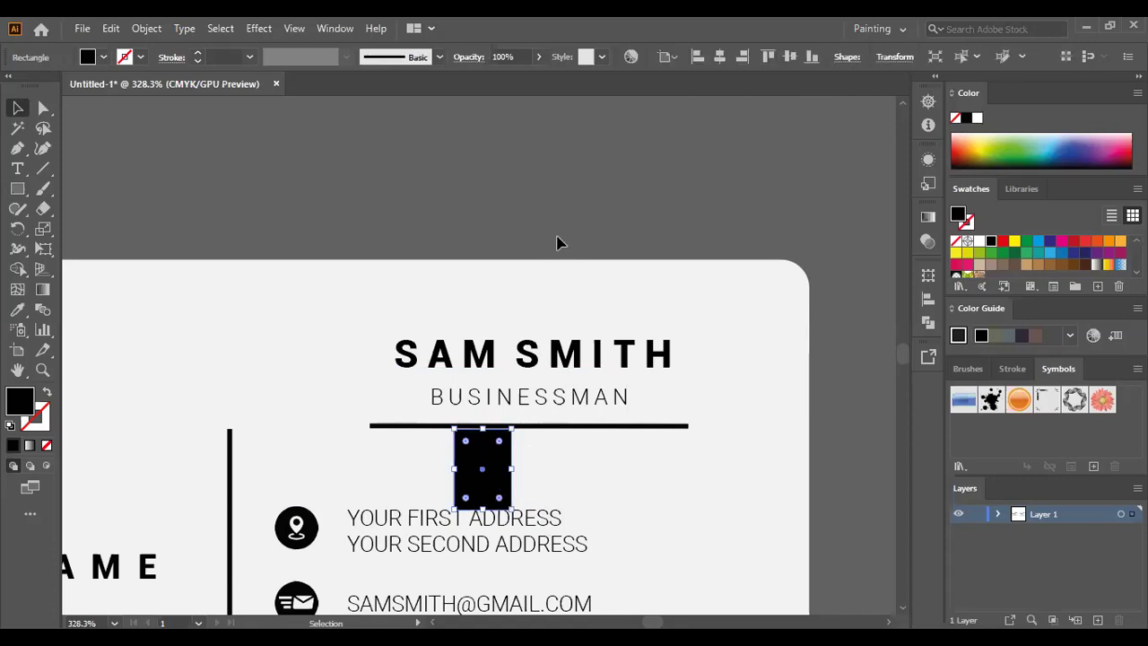
left_click(547, 467)
left_click_drag(480, 485, 476, 320)
left_click(726, 209)
key("ctrl+z")
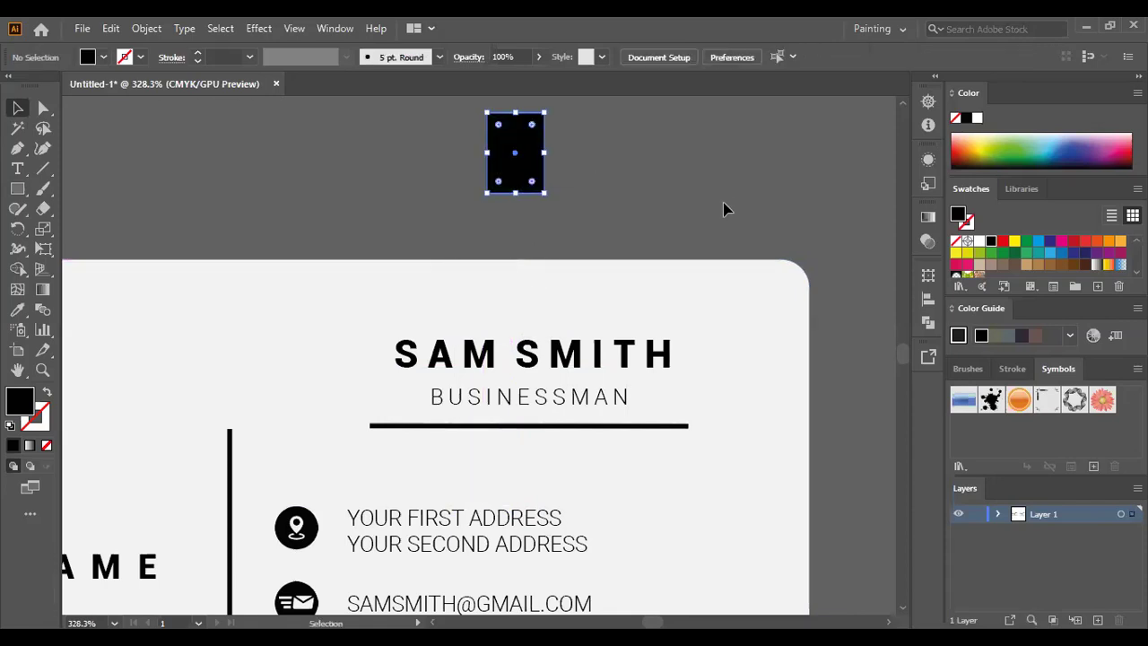
key("ctrl+z")
- Draw a black block spanning from SMITH's end to the card's right edge
left_click(17, 187)
key("m")
left_click_drag(670, 349, 811, 386)
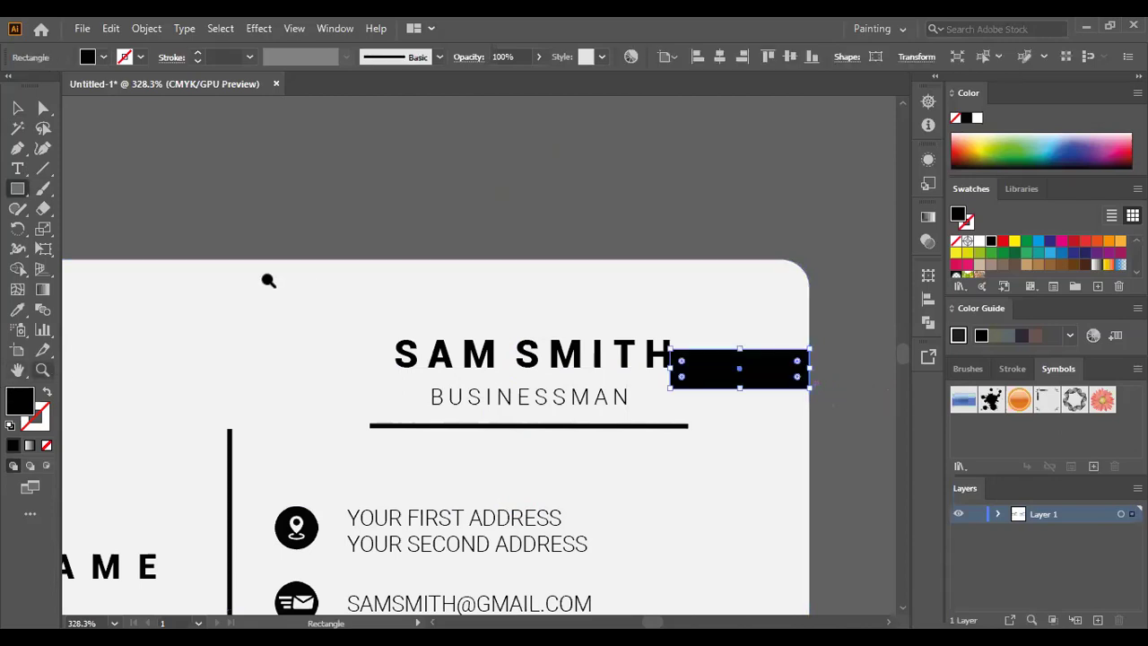
- Zoom out and move the black measuring block to the card's left edge beside COMPANY NAME
left_click_drag(300, 281, 300, 431)
left_click(17, 369)
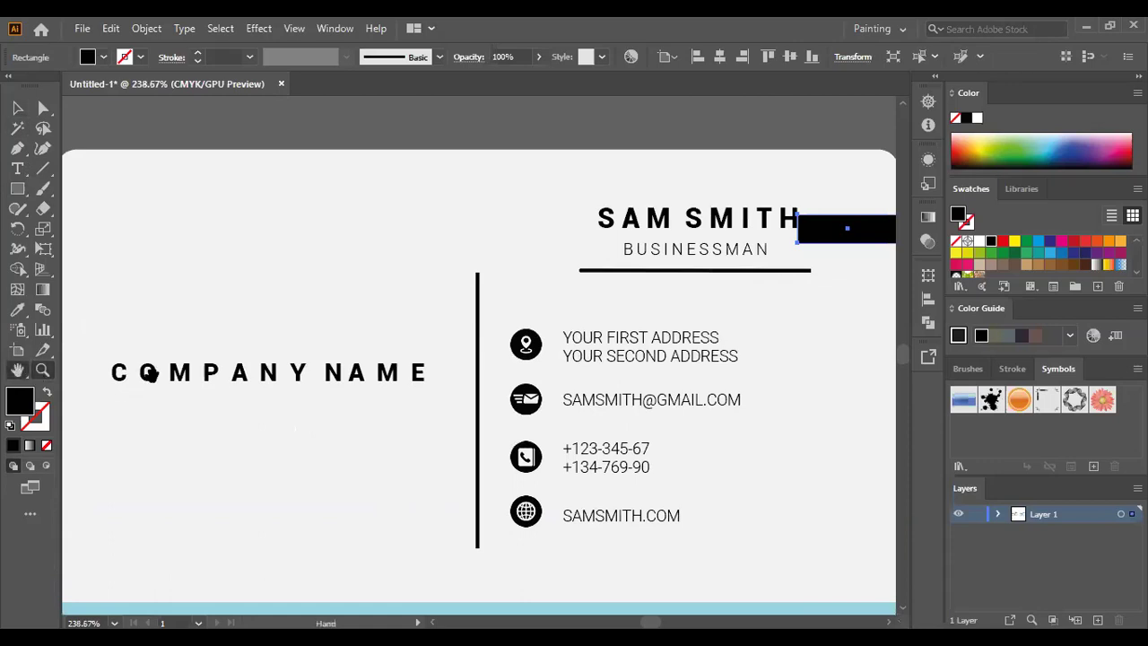
left_click_drag(151, 375, 199, 384)
left_click(18, 107)
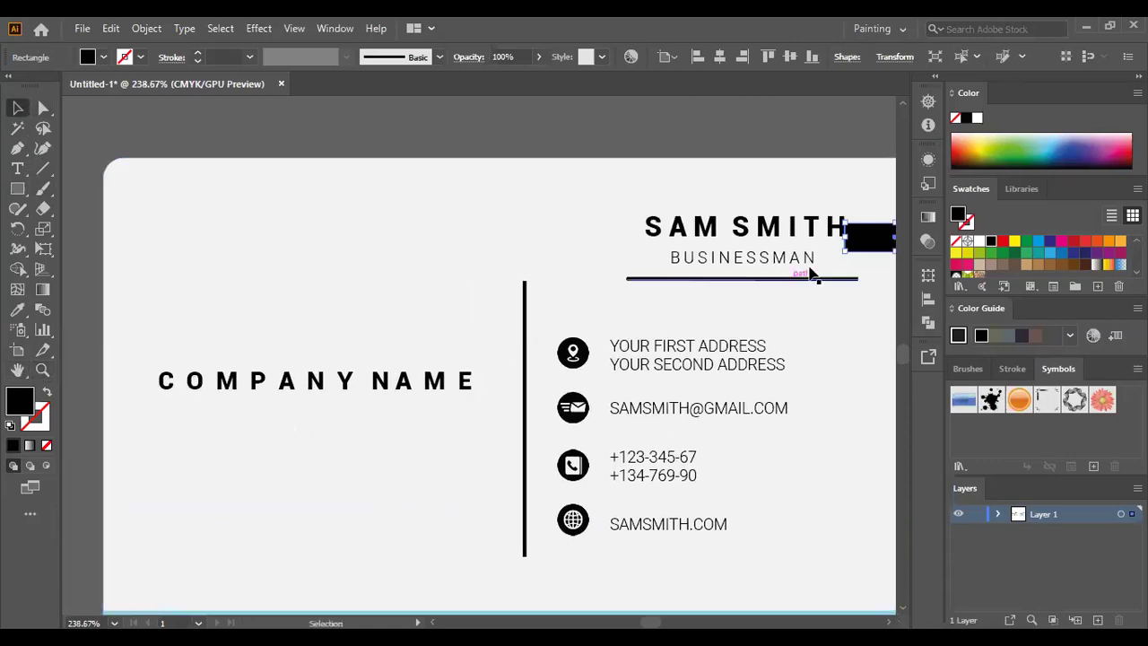
left_click_drag(870, 236, 126, 386)
- Nudge COMPANY NAME with the arrow keys until it sits against the measuring block
left_click(285, 380)
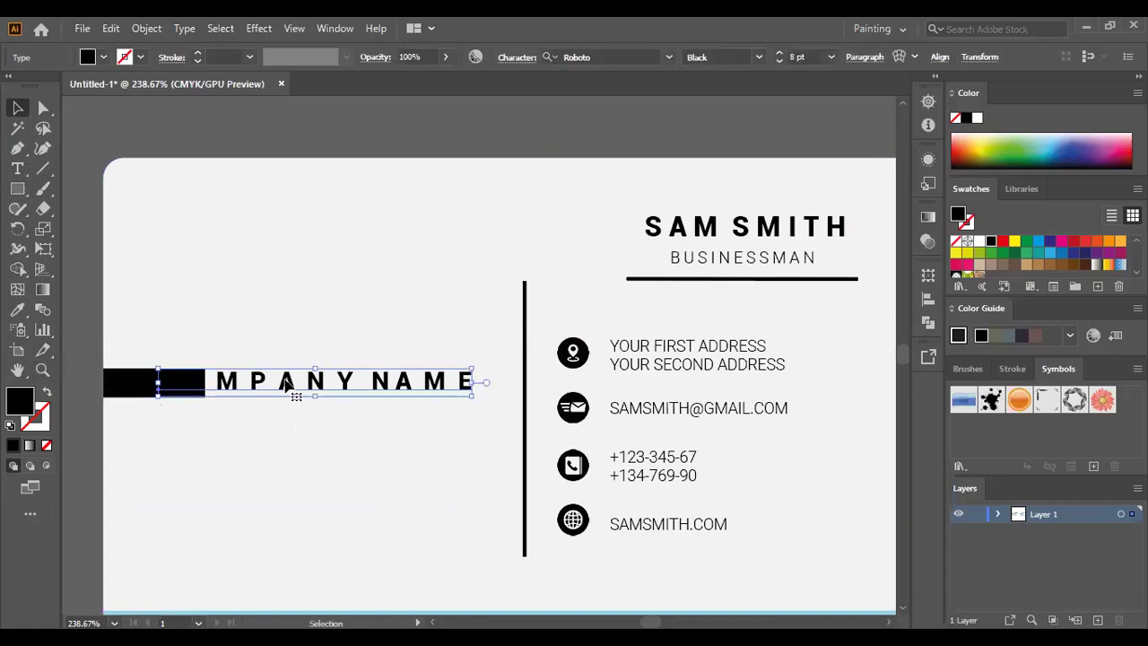
key("Right")
key("Right")
key("Right")
key("Right")
key("Right")
key("Right")
key("Right")
key("Right")
key("Right")
key("Right")
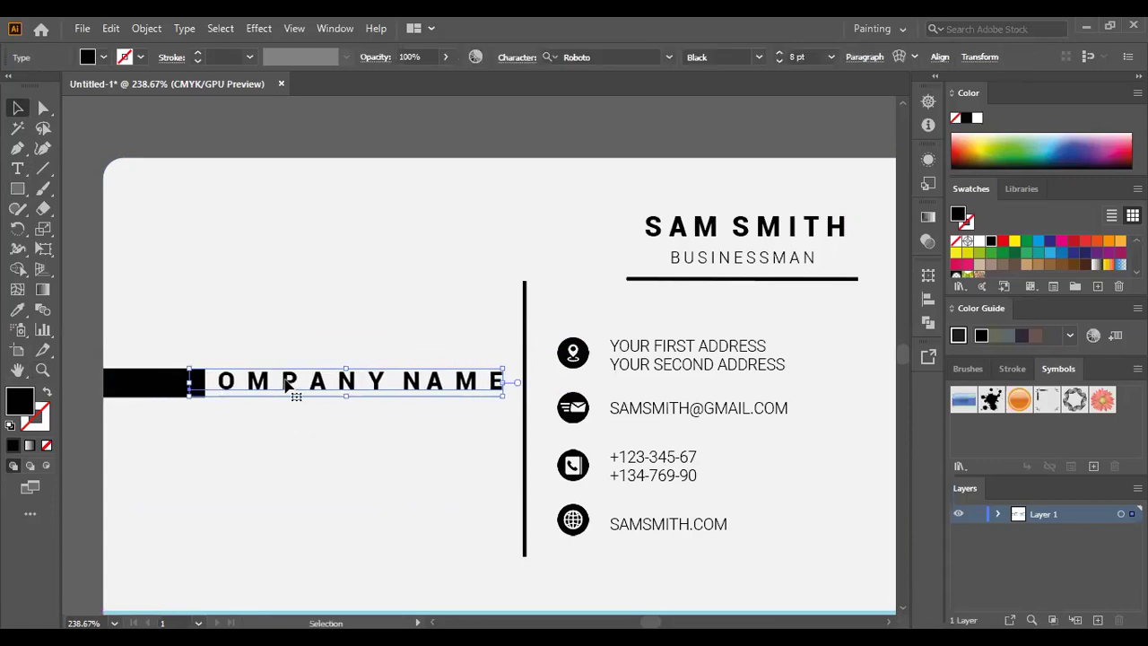
key("Right")
key("Right")
key("Right")
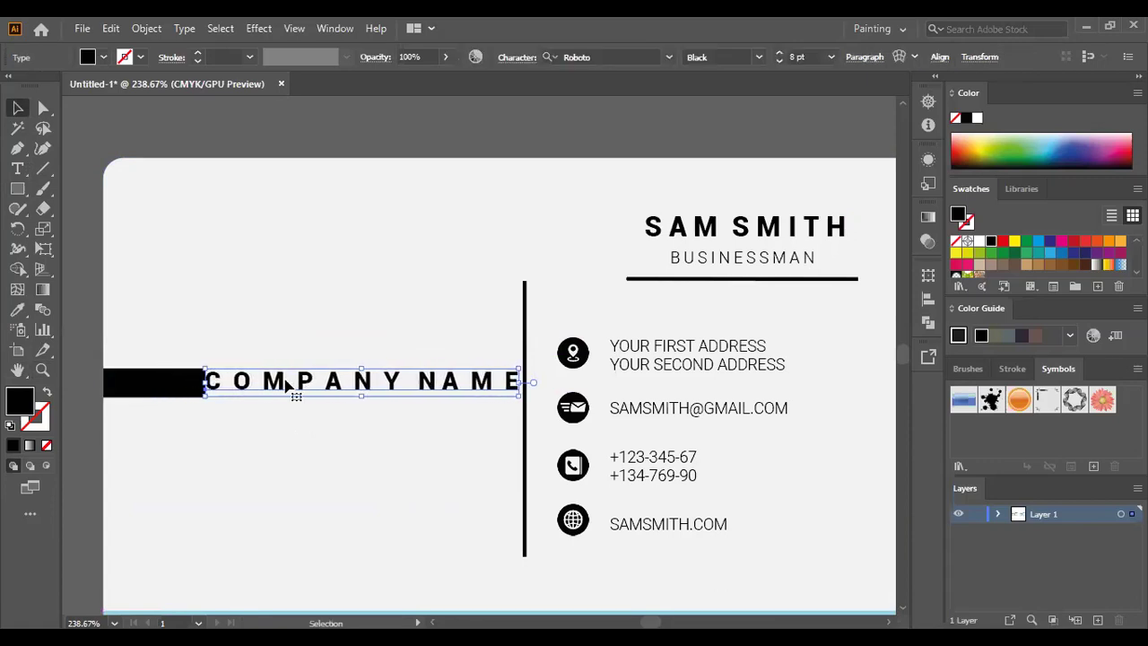
left_click(323, 366)
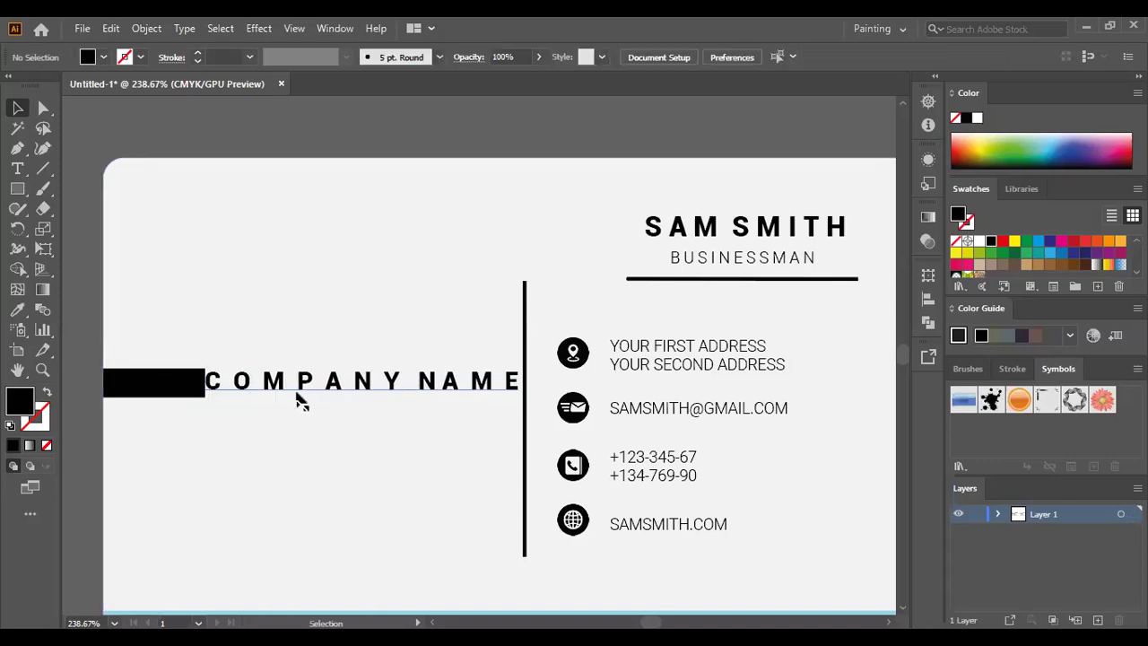
left_click(312, 377)
key("Left")
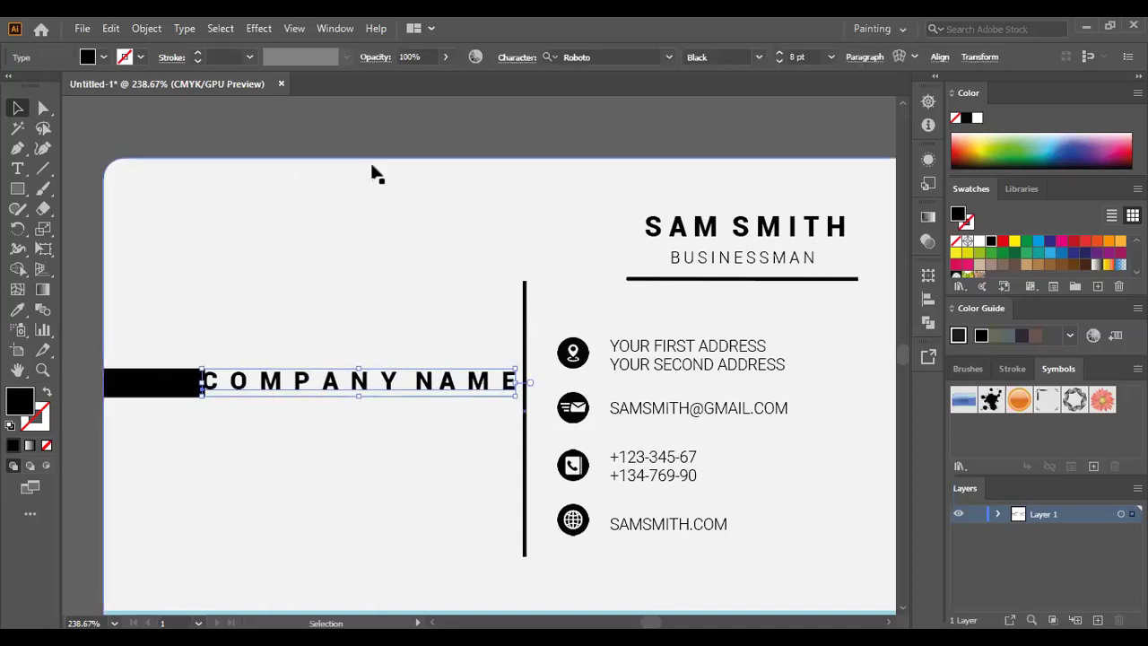
- Park the black measuring block on the pasteboard above the card and zoom out
left_click(374, 175)
left_click_drag(153, 381, 152, 149)
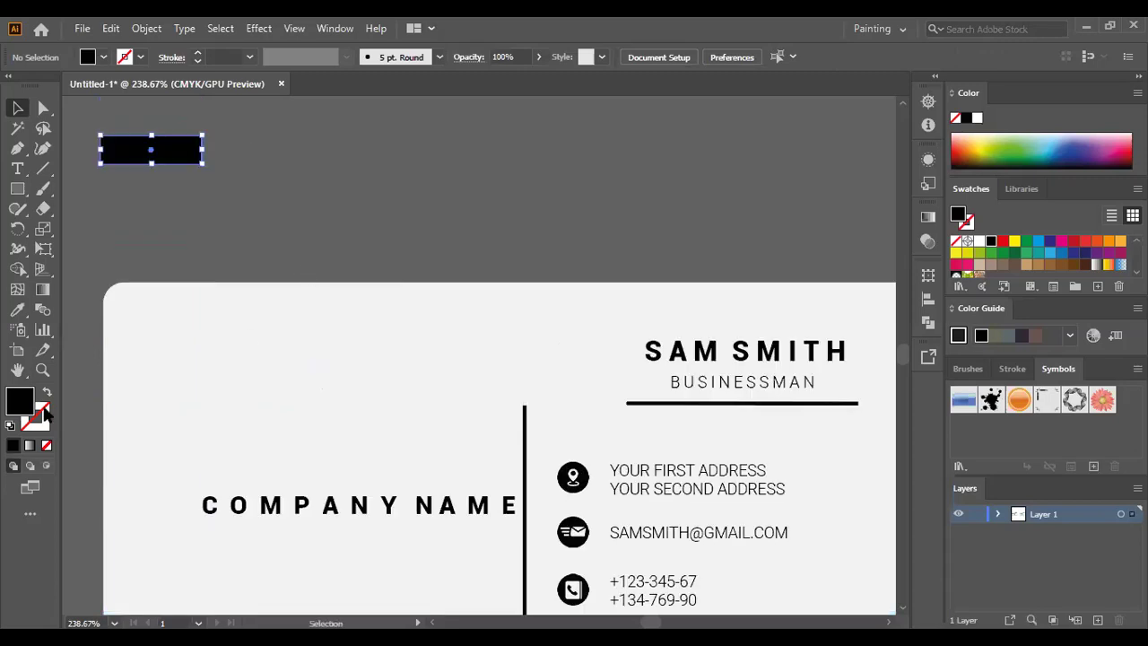
left_click(42, 369)
left_click_drag(456, 333, 264, 313)
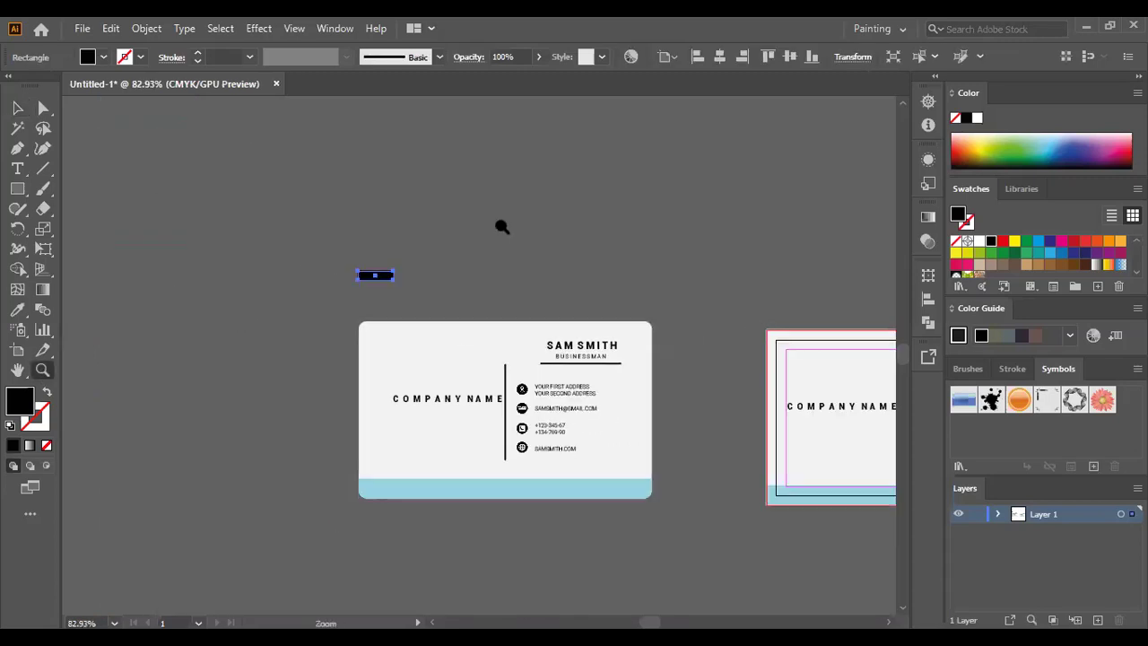
- Delete the parked black block and zoom in on the card's name area
key("Delete")
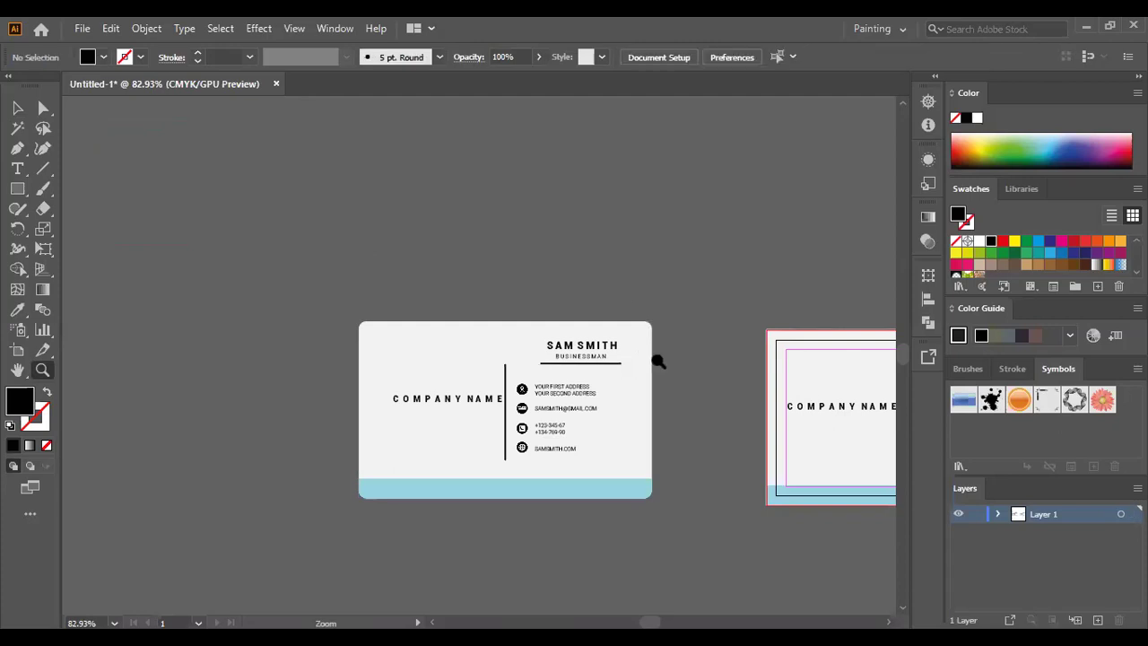
left_click_drag(610, 333, 751, 386)
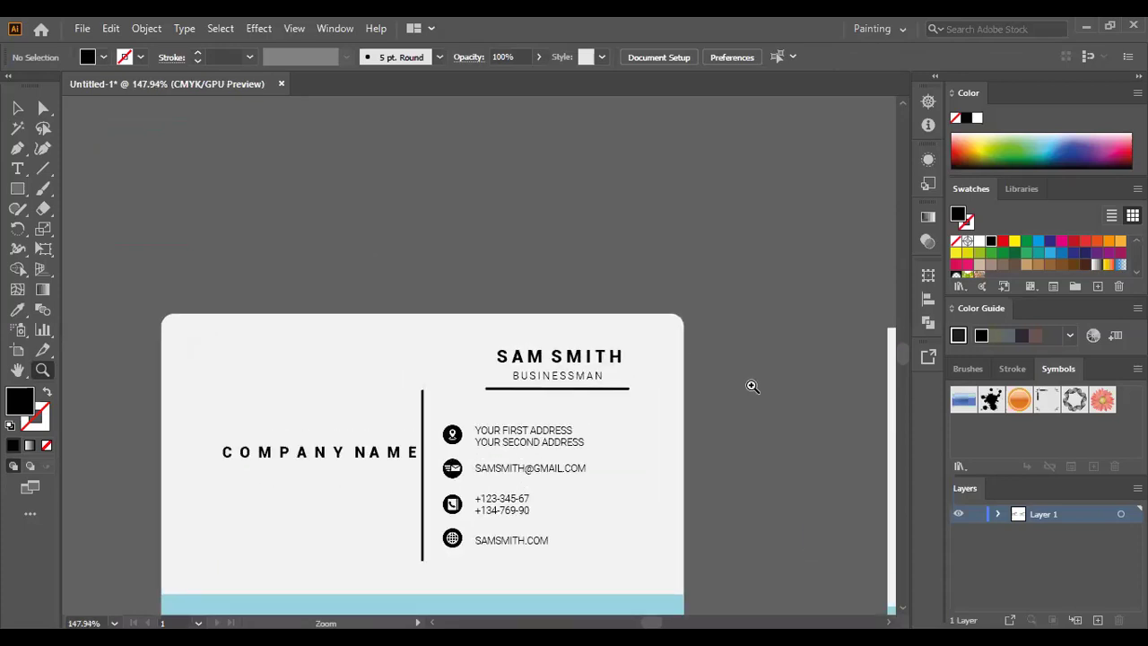
key("ctrl+minus")
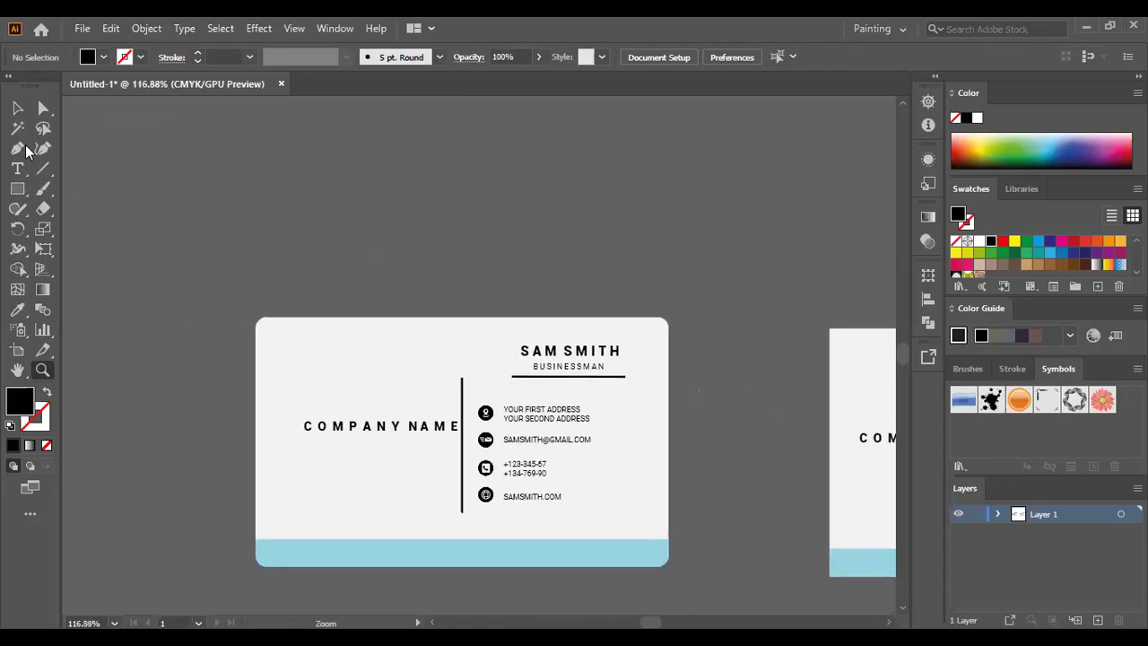
key("ctrl+plus")
- Redraw a block from SAM SMITH's end to the card edge, compare it beside COMPANY NAME, then delete it
key("m")
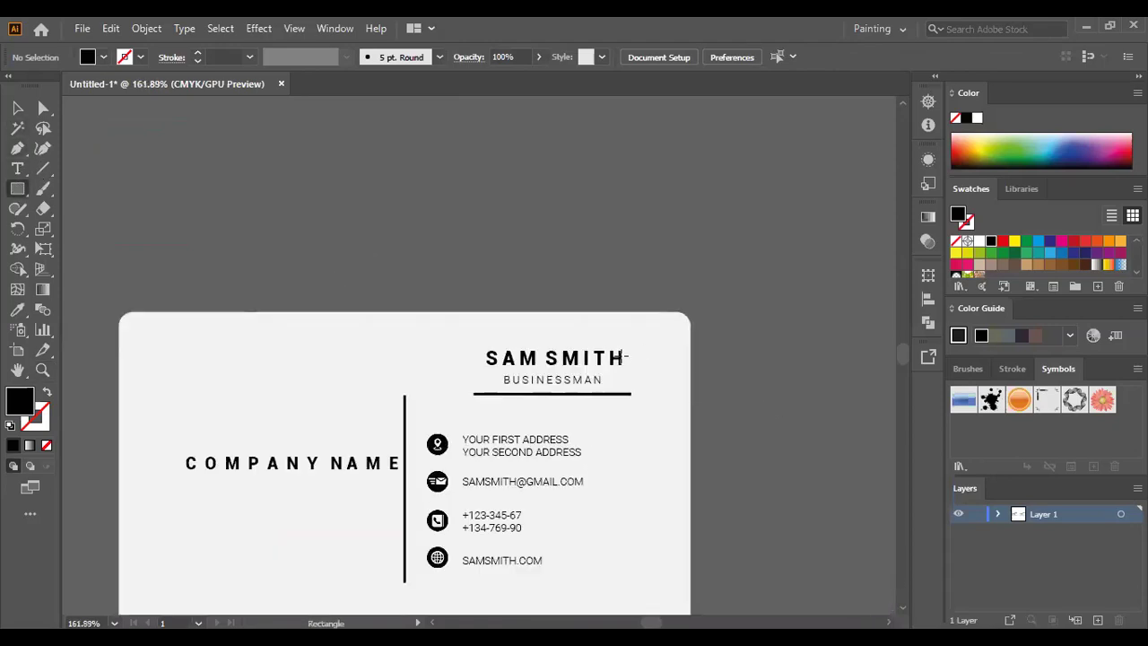
left_click_drag(622, 356, 143, 454)
key("v")
left_click(269, 328)
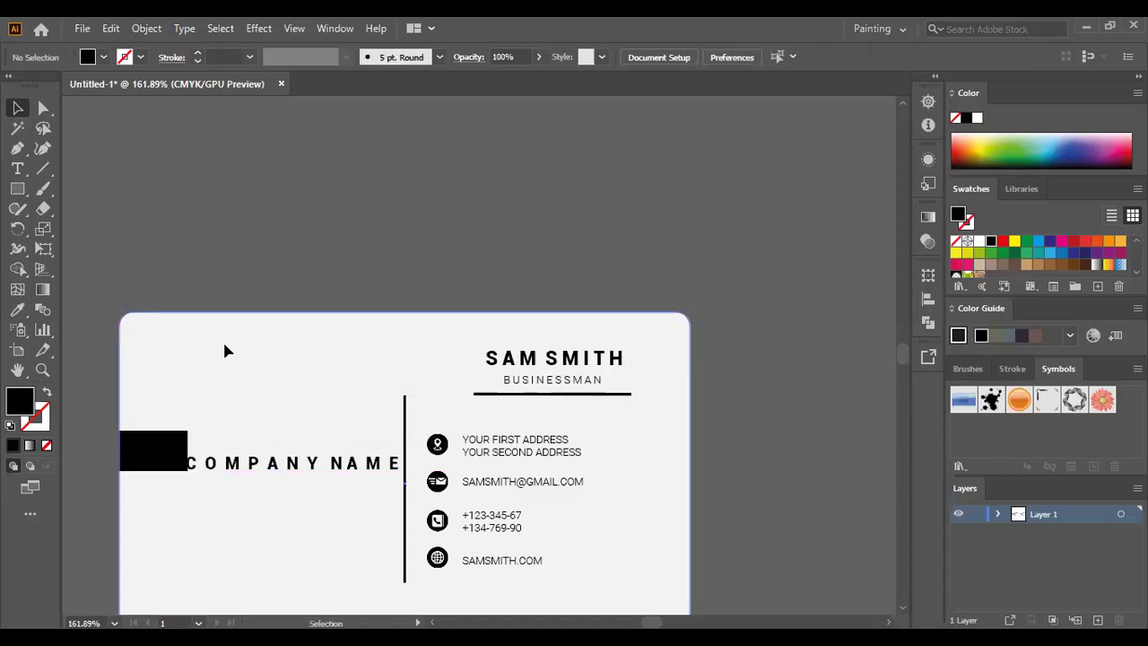
left_click_drag(152, 451, 235, 232)
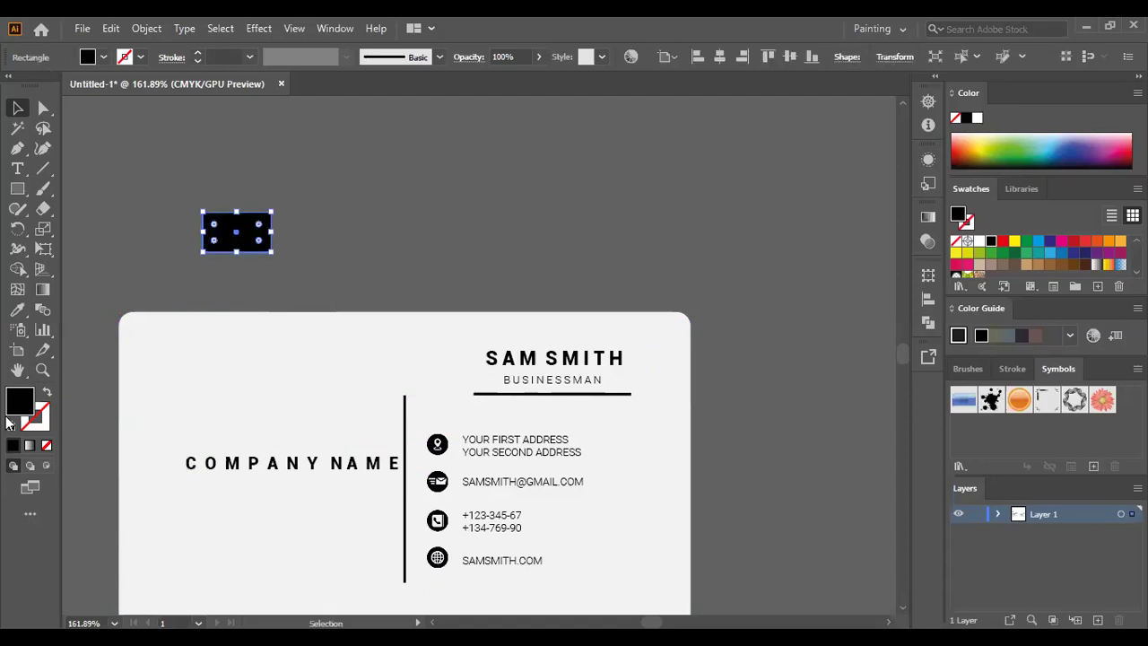
key("Delete")
key("z")
left_click(588, 266, "alt")
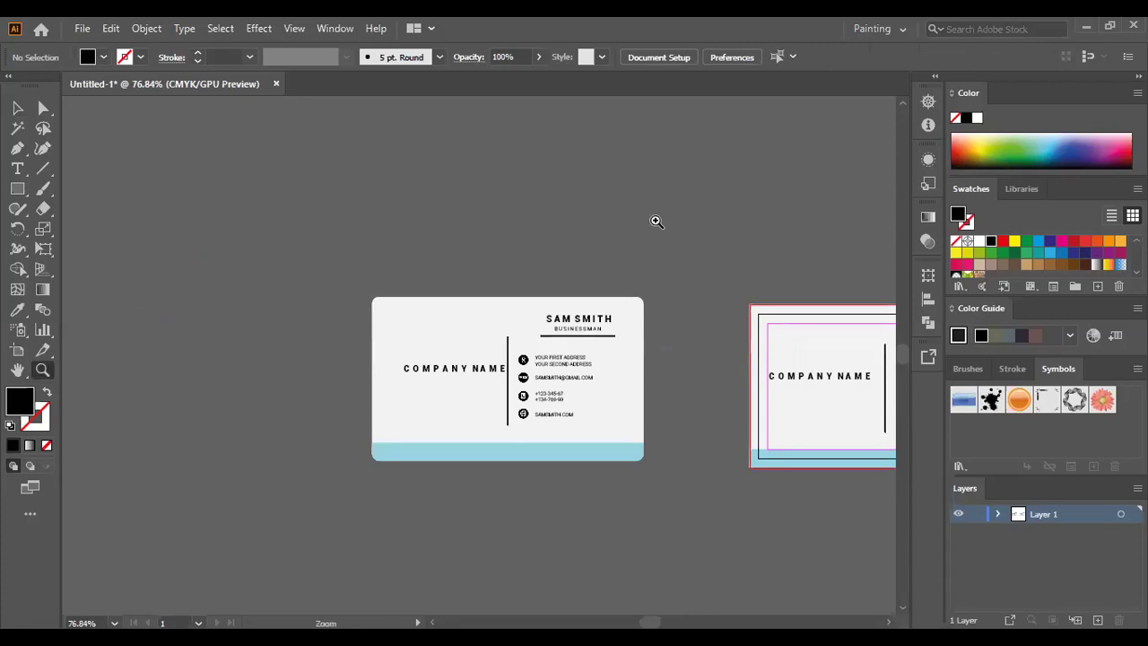
left_click(615, 215)
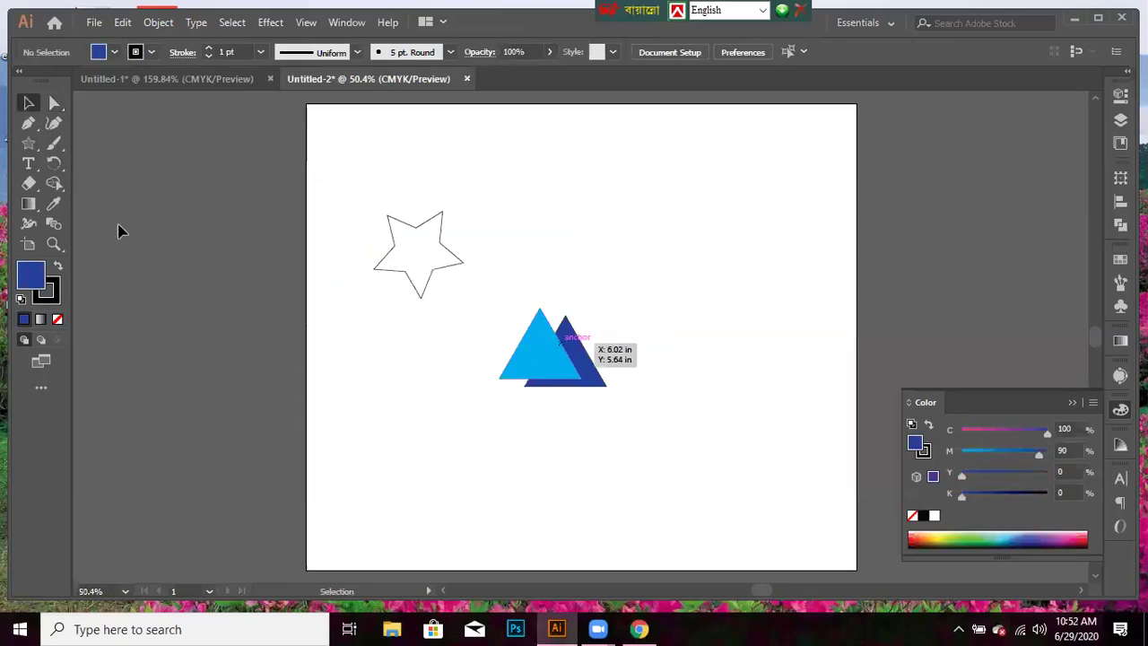
- Pick the Rectangle tool, then set the fill to none in the Control bar
left_click(28, 143)
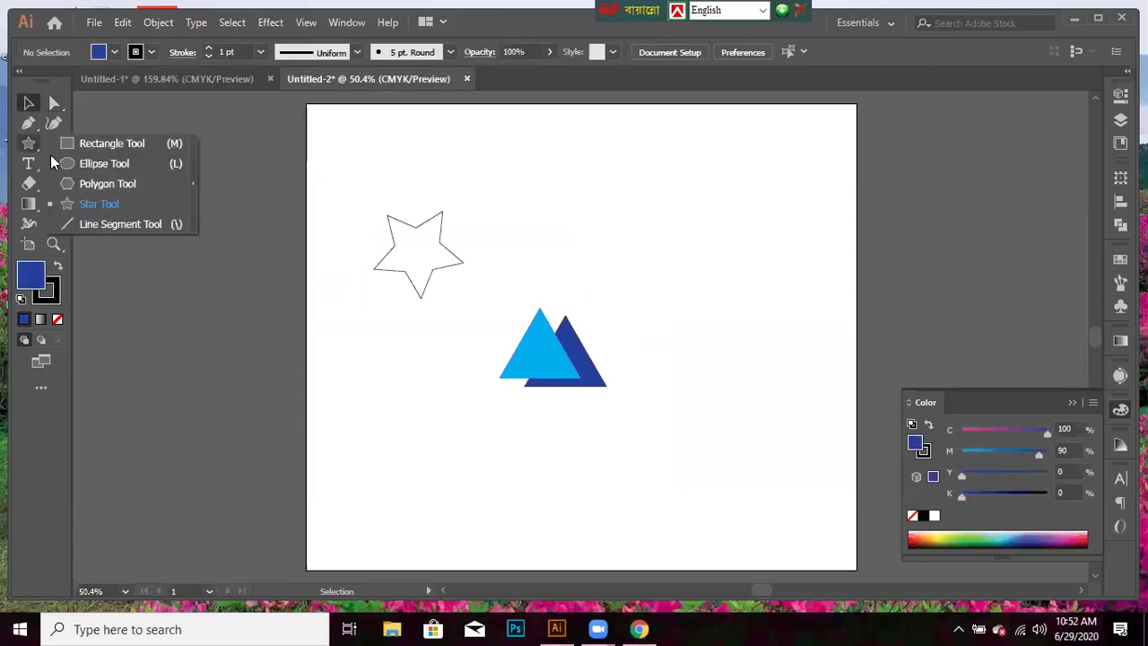
left_click(95, 145)
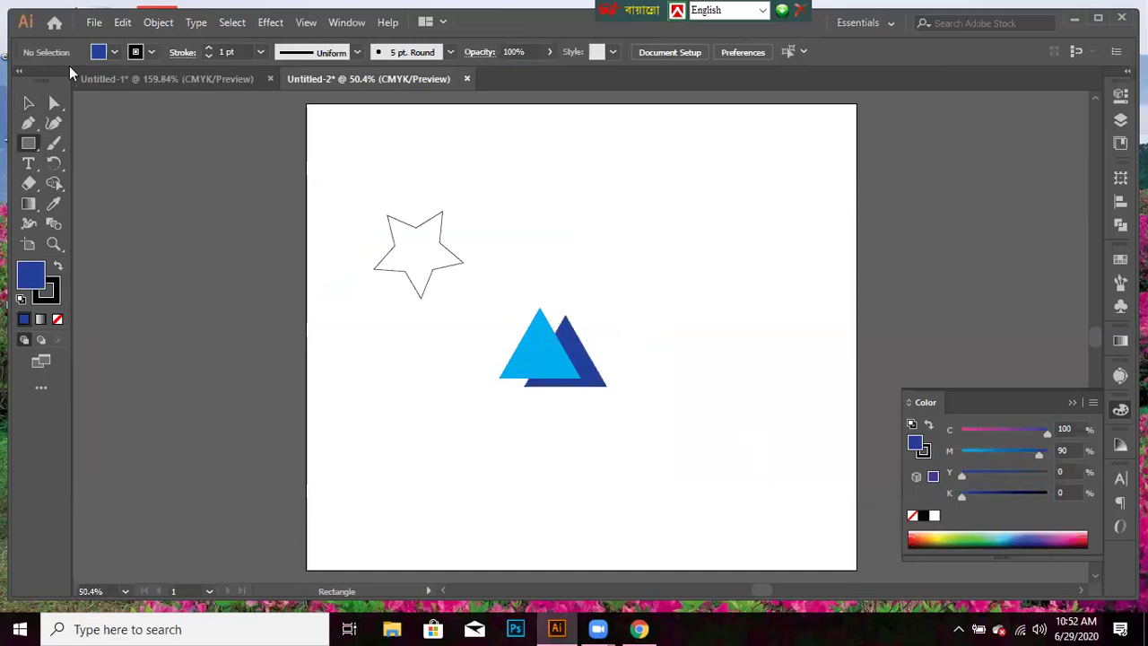
left_click(27, 103)
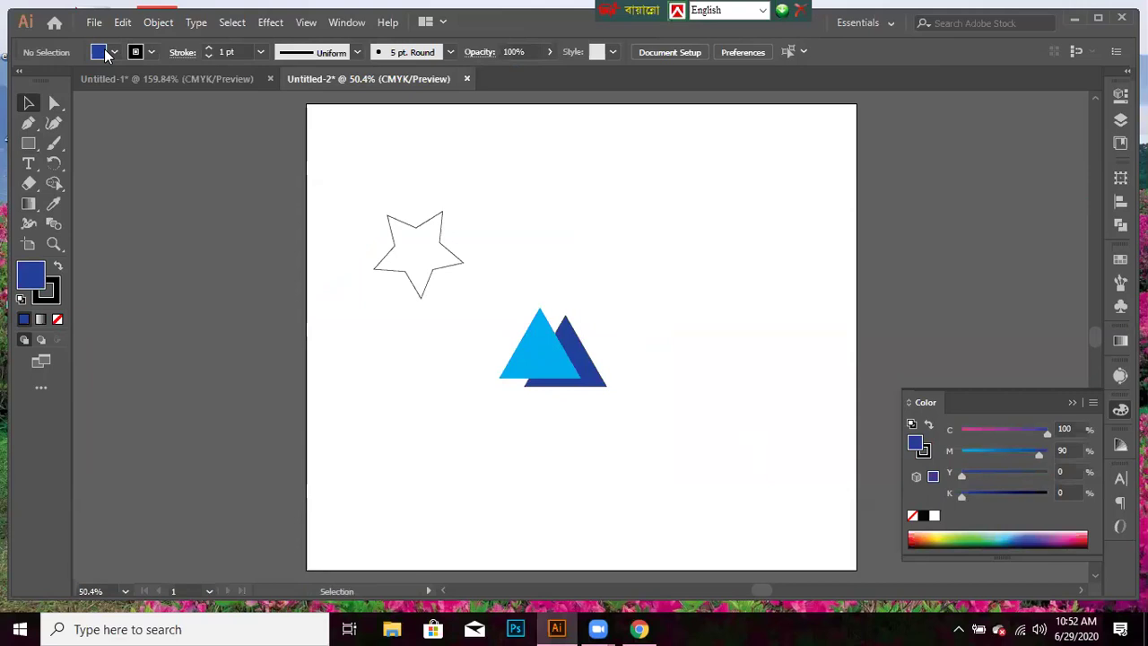
left_click(114, 52)
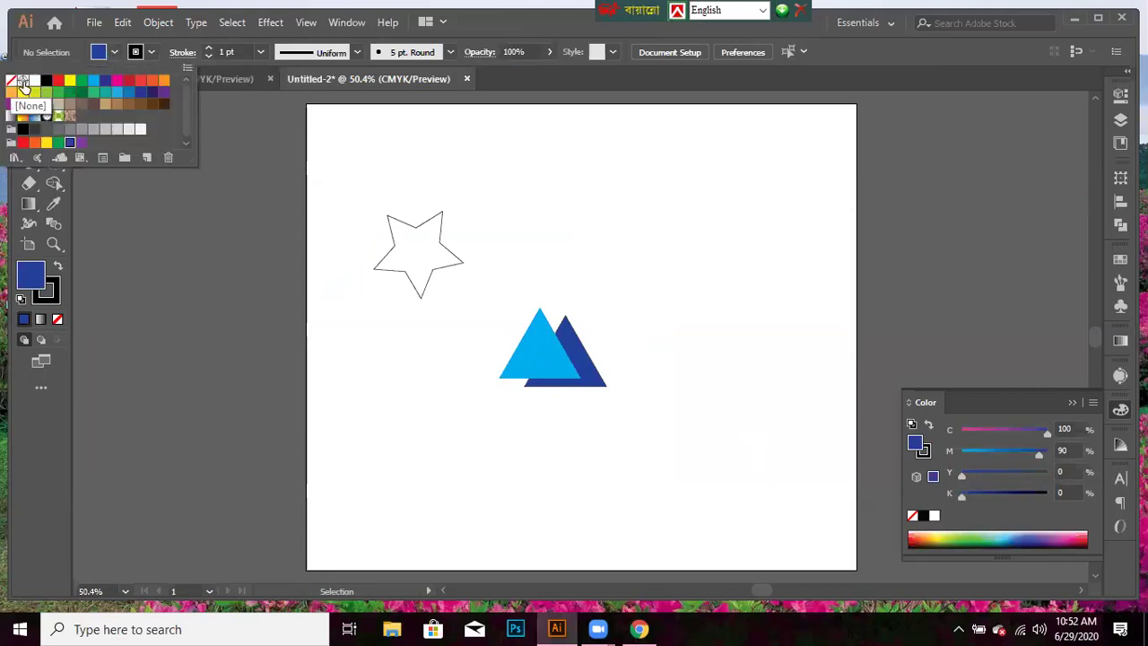
left_click(10, 81)
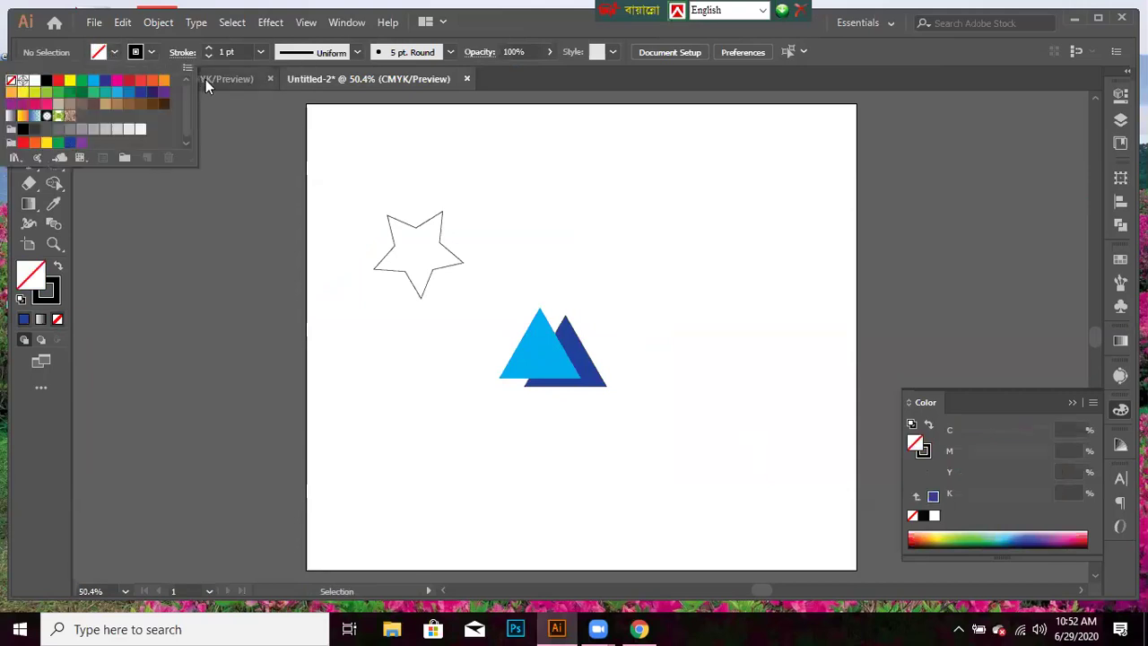
left_click(152, 52)
left_click(338, 427)
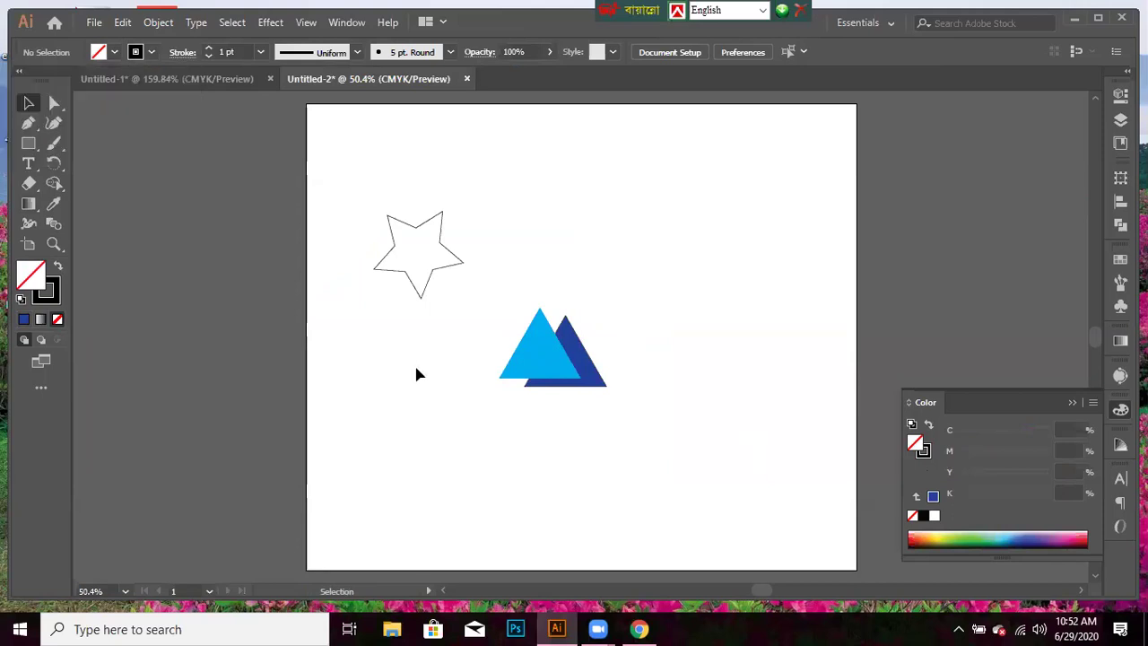
- Give the light blue triangle no fill, a cyan stroke and a 14 pt stroke weight
left_click(529, 345)
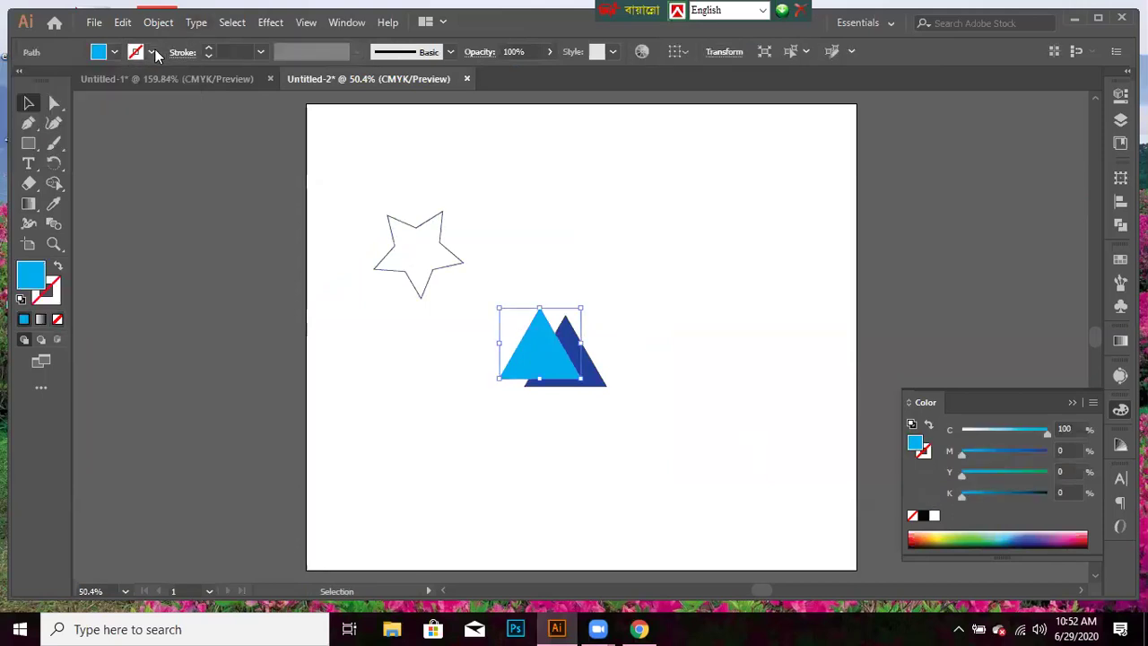
left_click(114, 53)
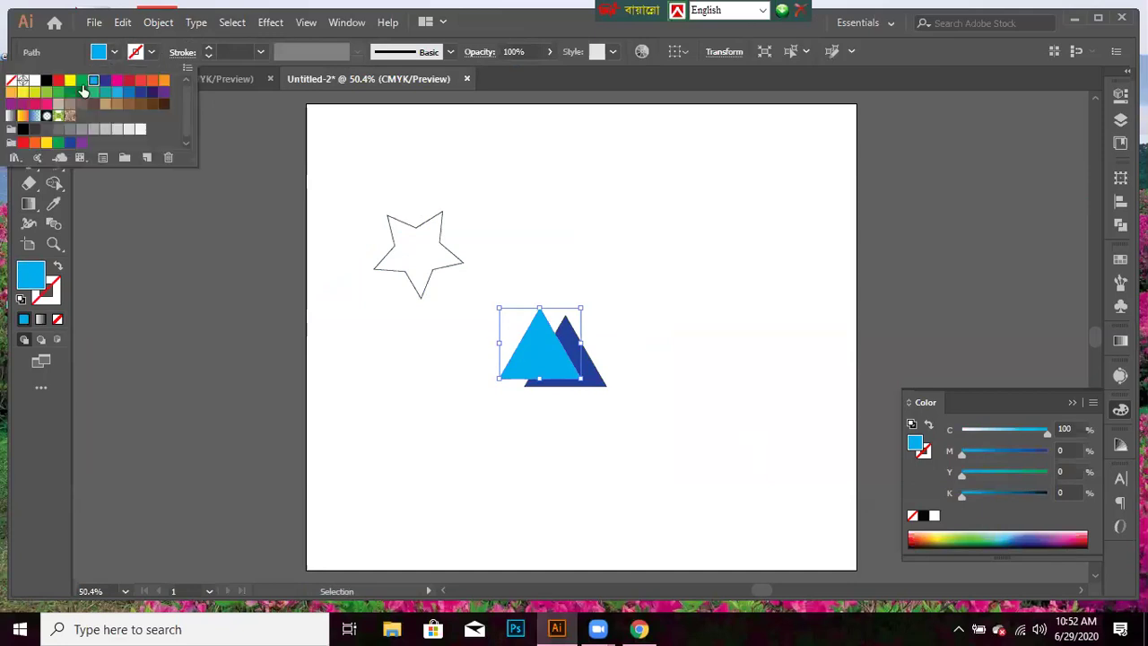
left_click(10, 80)
left_click(151, 52)
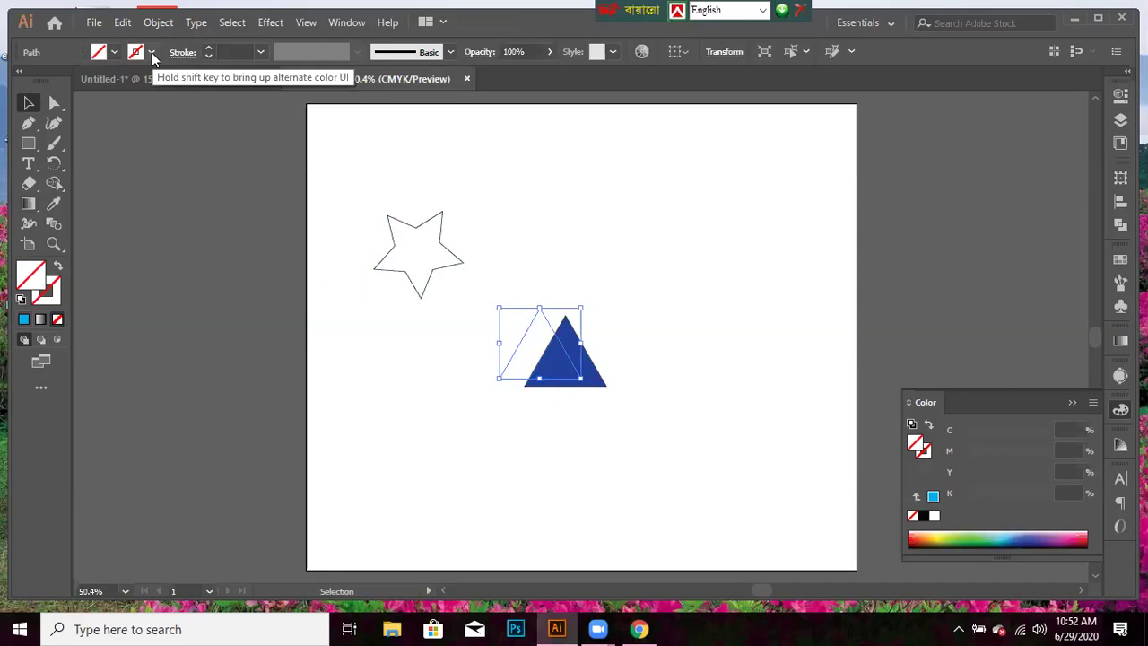
left_click(152, 53)
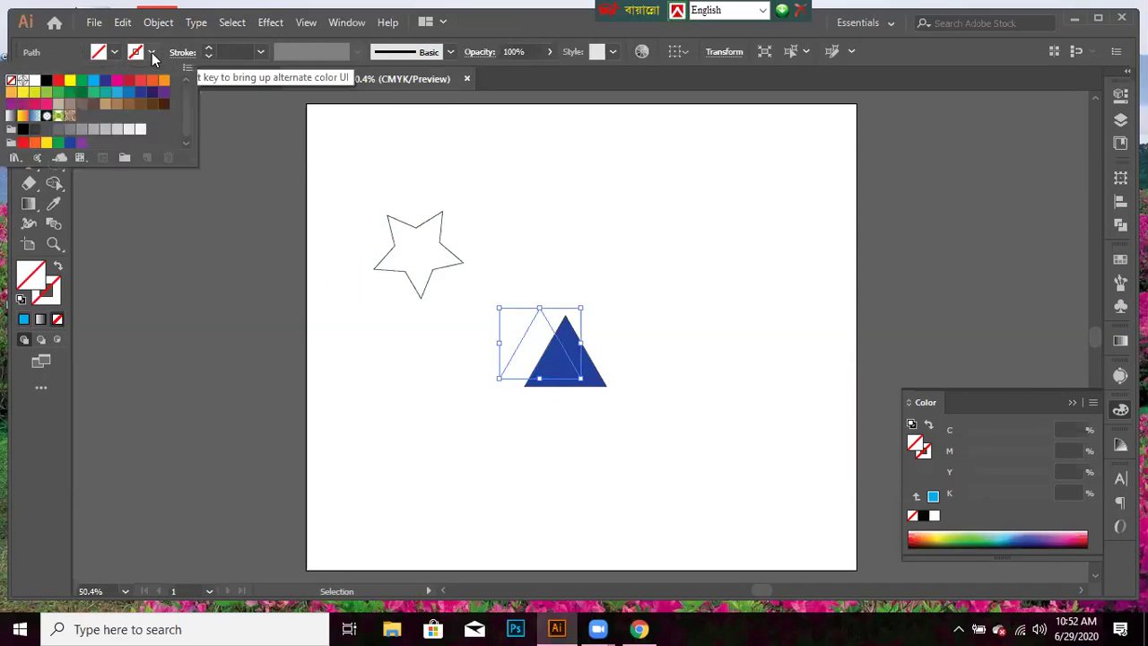
left_click(90, 77)
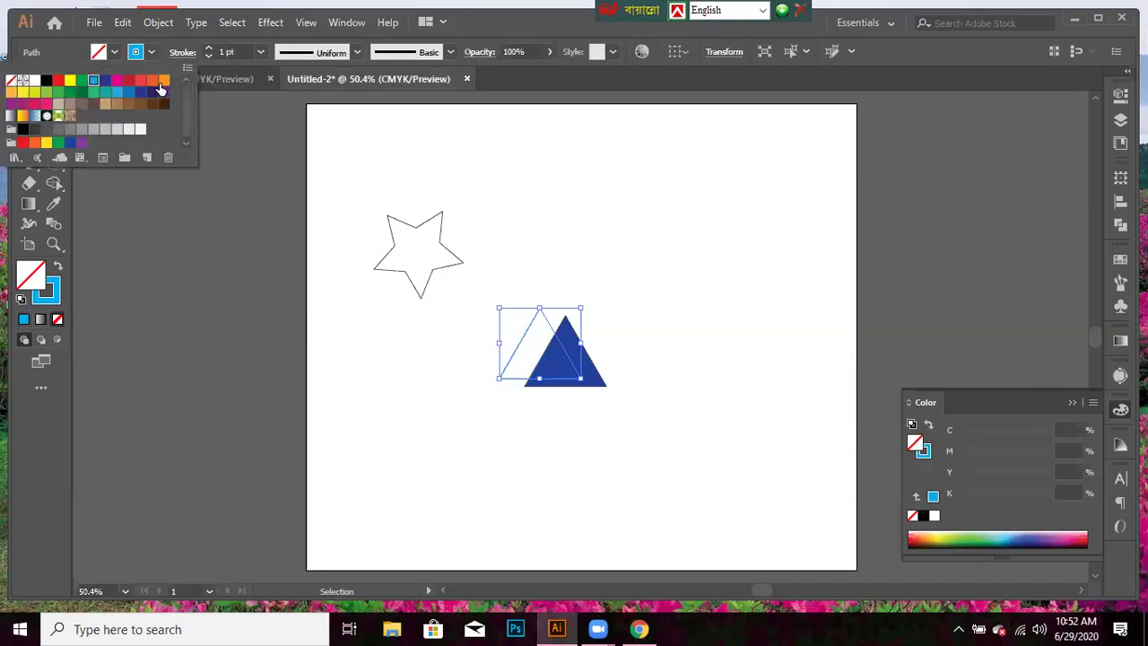
left_click(260, 55)
left_click(260, 56)
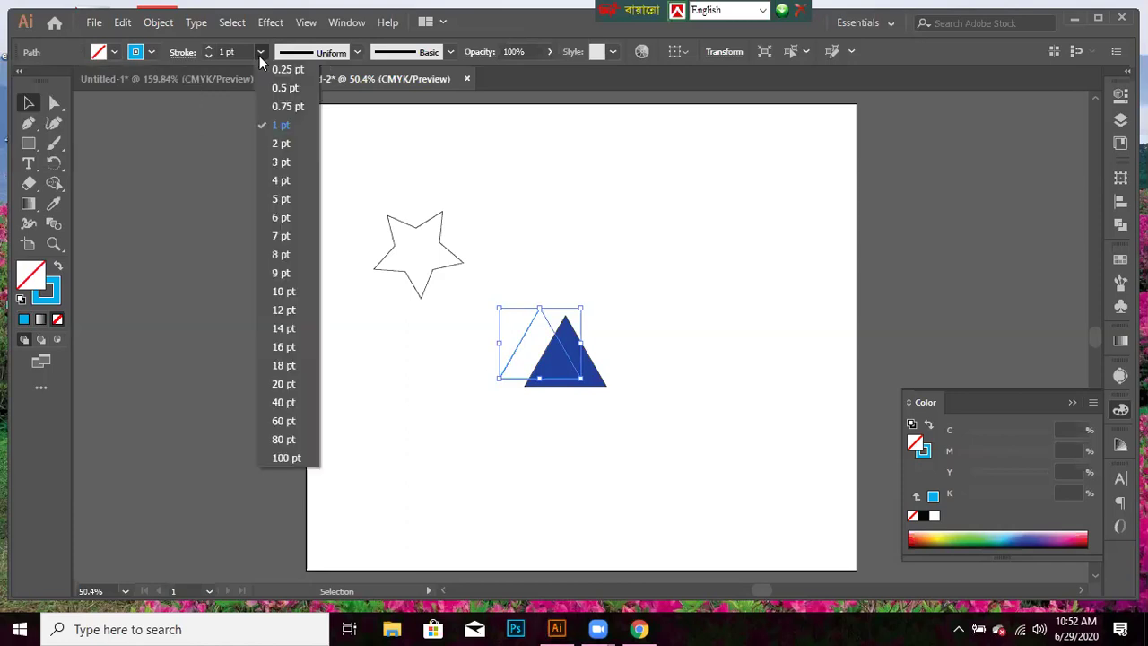
left_click(267, 329)
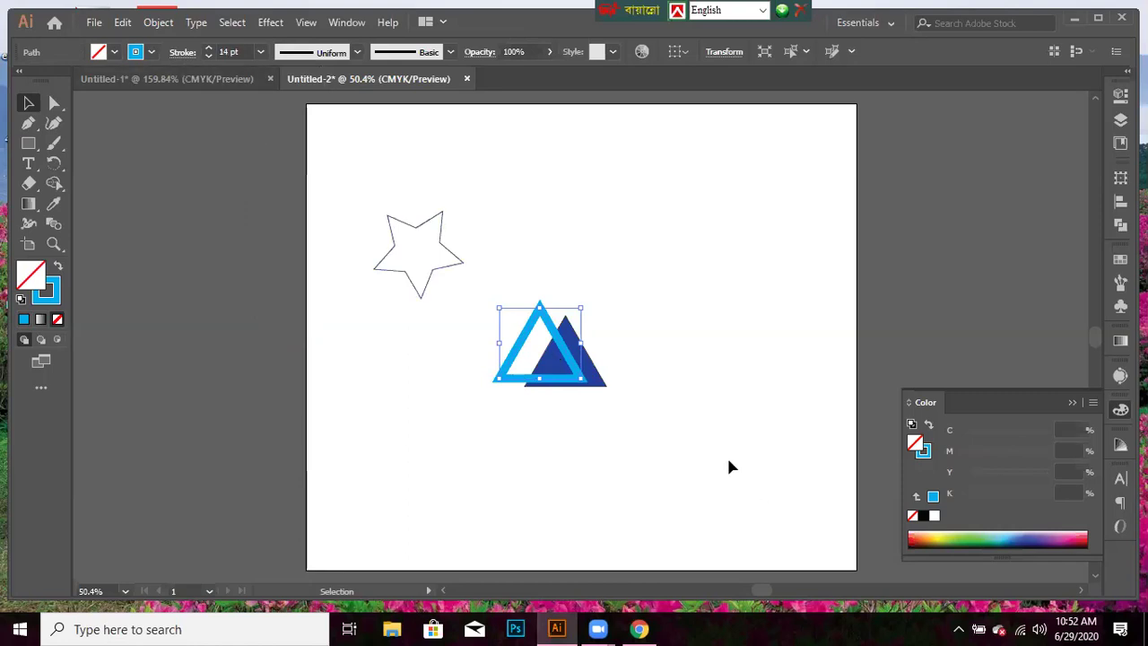
left_click(603, 384)
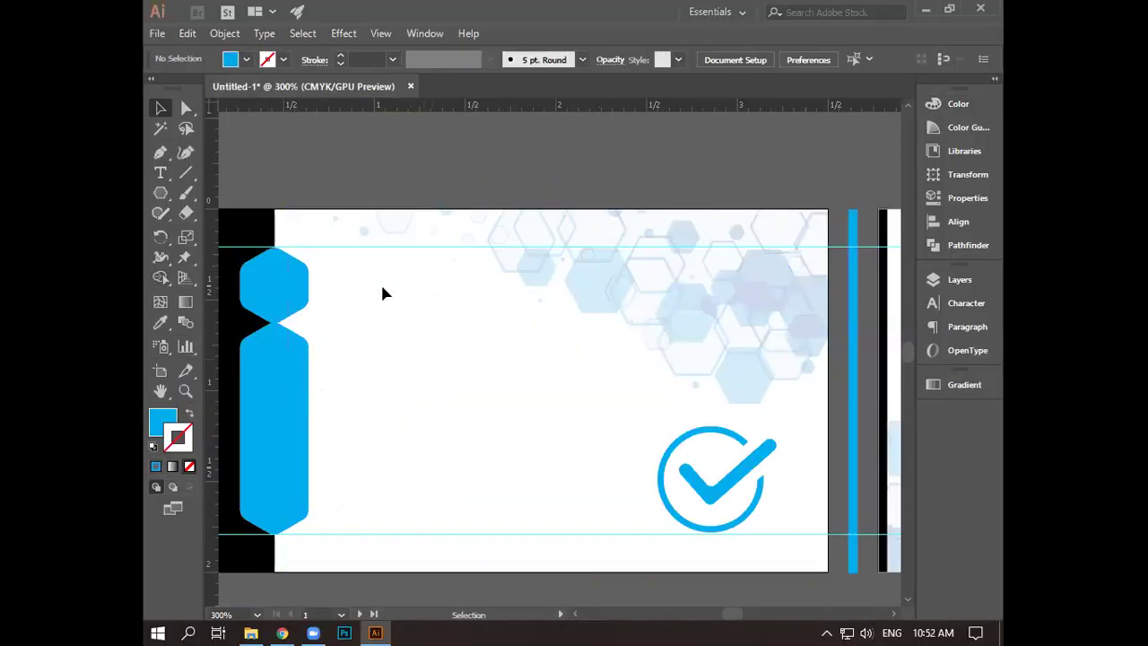
- Delete the top horizontal guide and check which card shapes are separate objects
left_click(374, 251)
key("Delete")
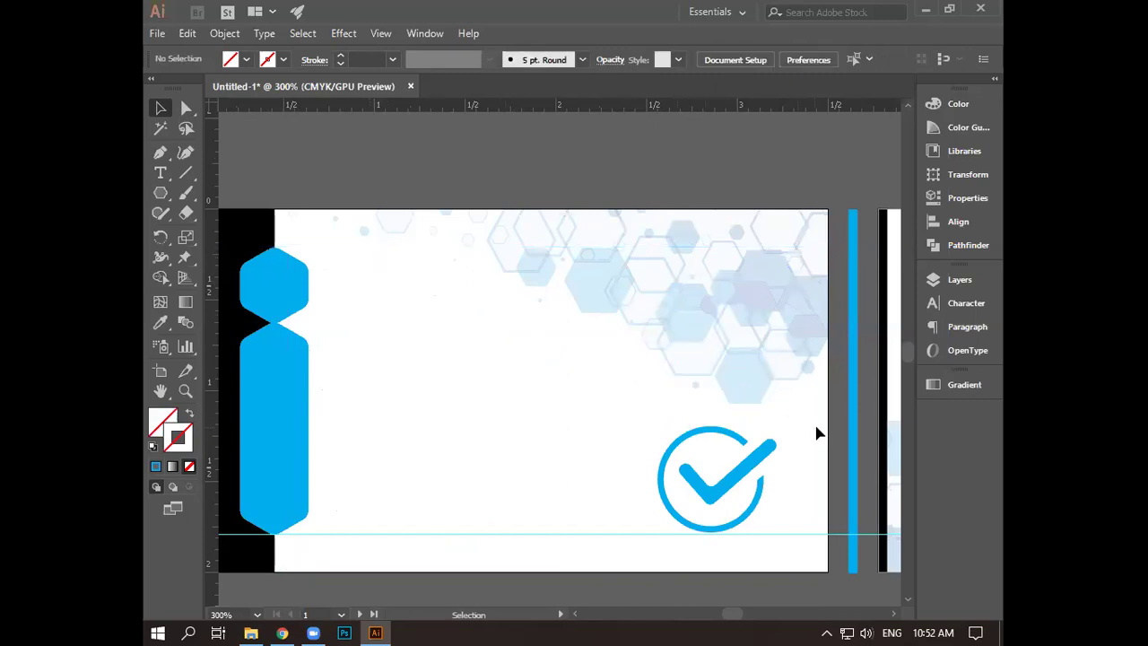
left_click(236, 244)
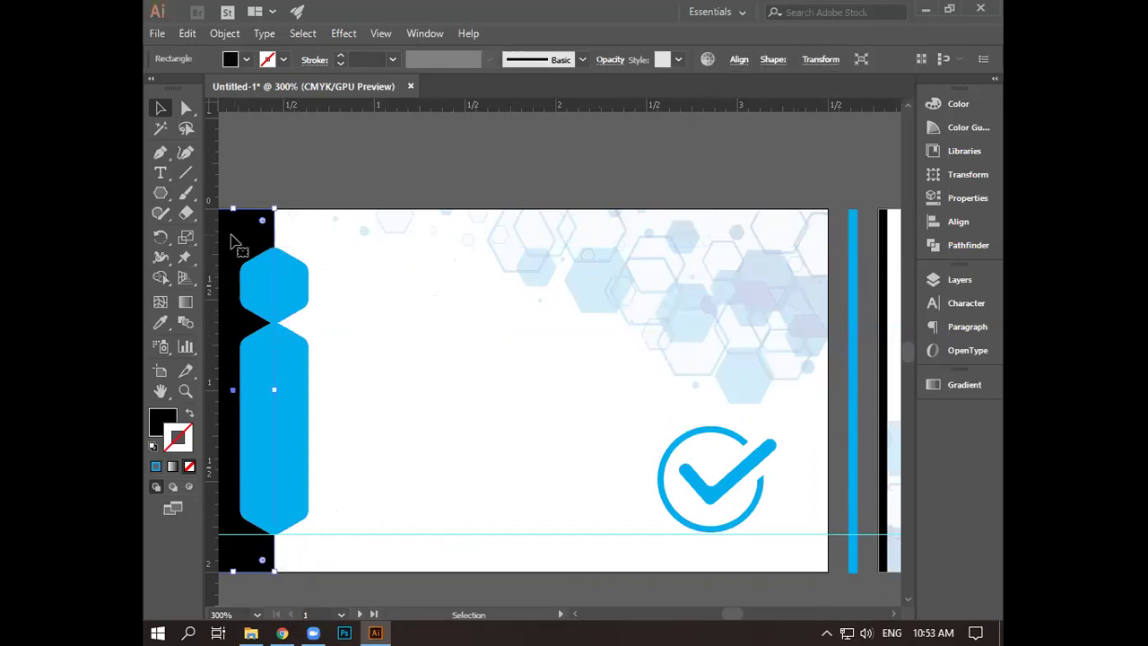
key("ctrl+shift+a")
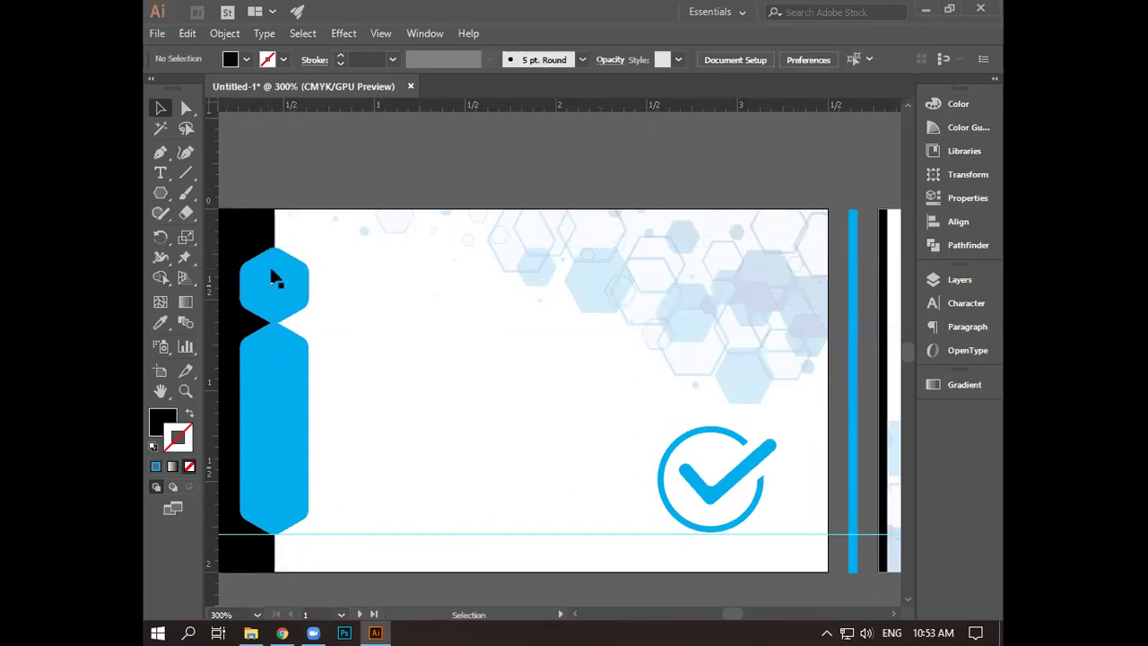
left_click(272, 274)
key("ctrl+shift+a")
left_click(269, 379)
key("ctrl+shift+a")
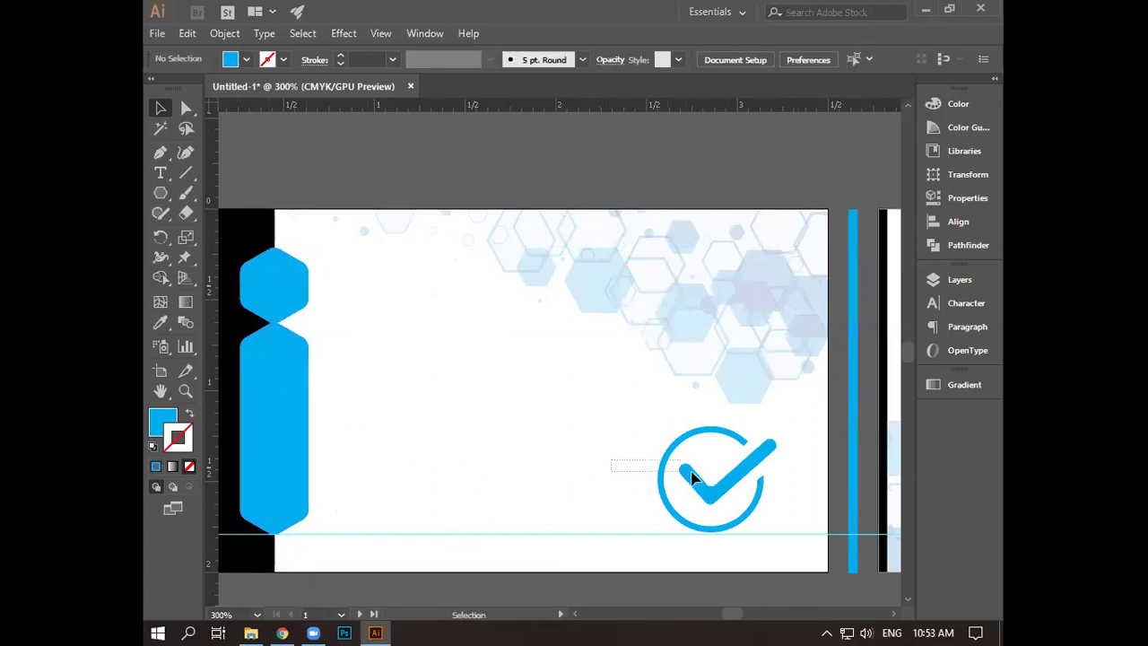
left_click(780, 495)
key("a")
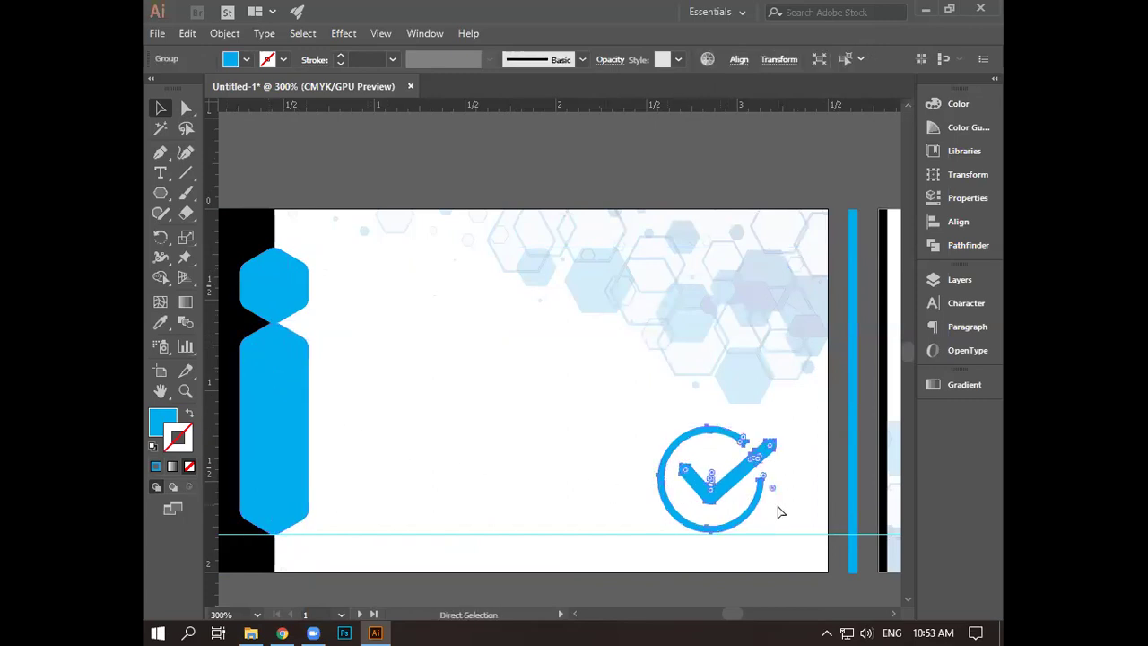
key("ctrl+shift+a")
key("v")
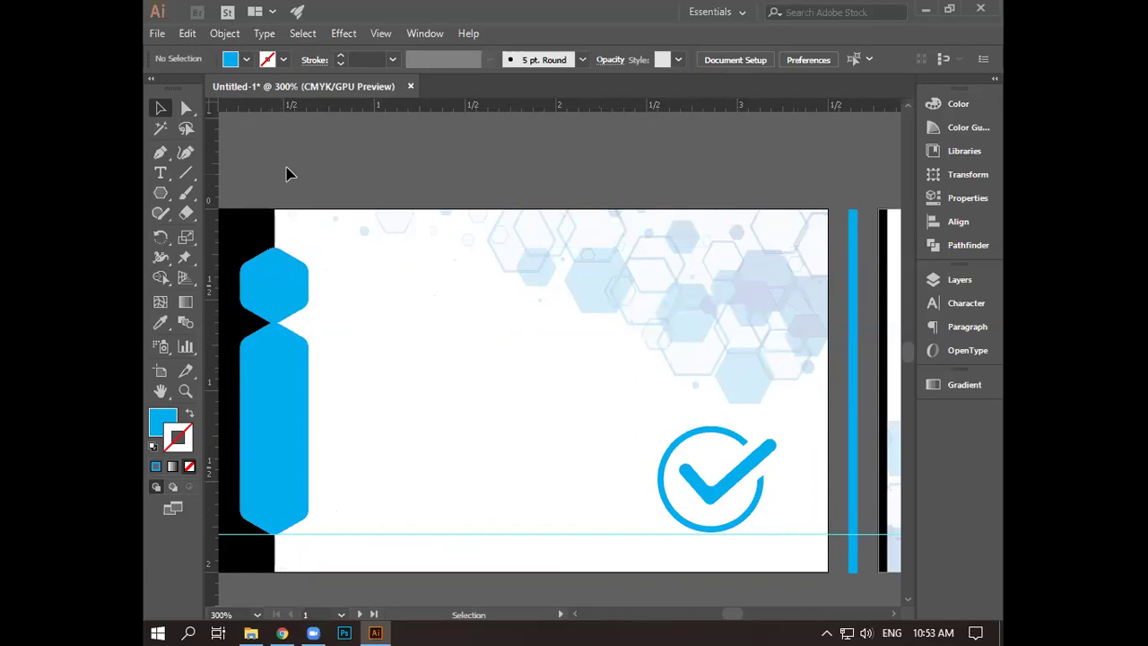
- Group the faded hexagon background shapes and rotate the group into a vertical column
left_click(832, 436)
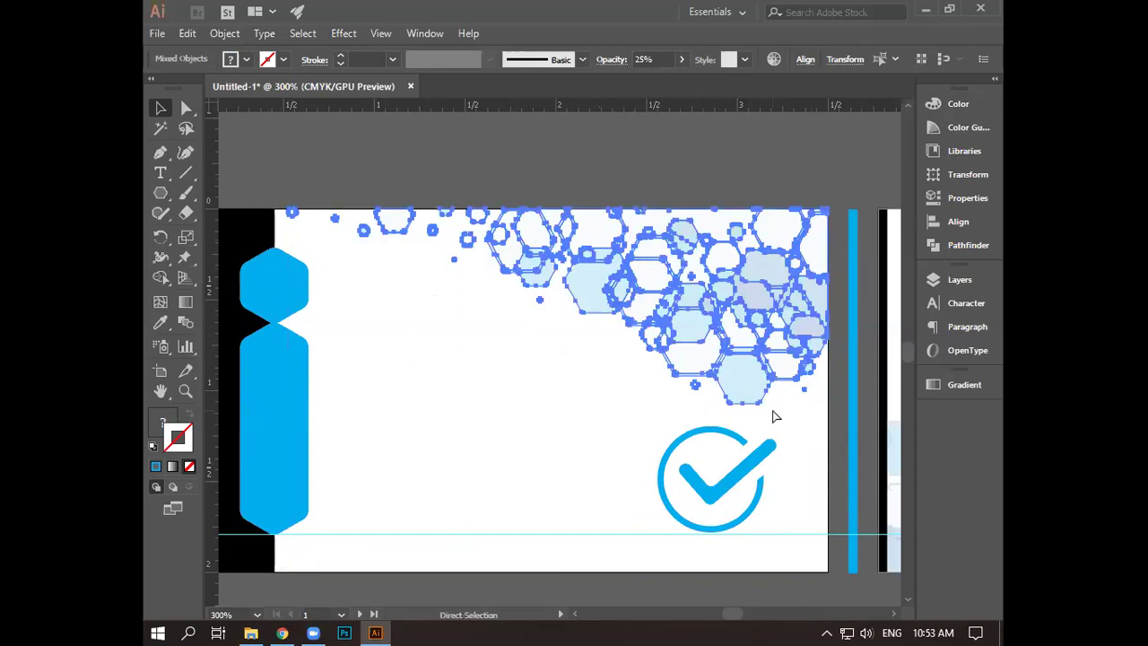
key("ctrl+g")
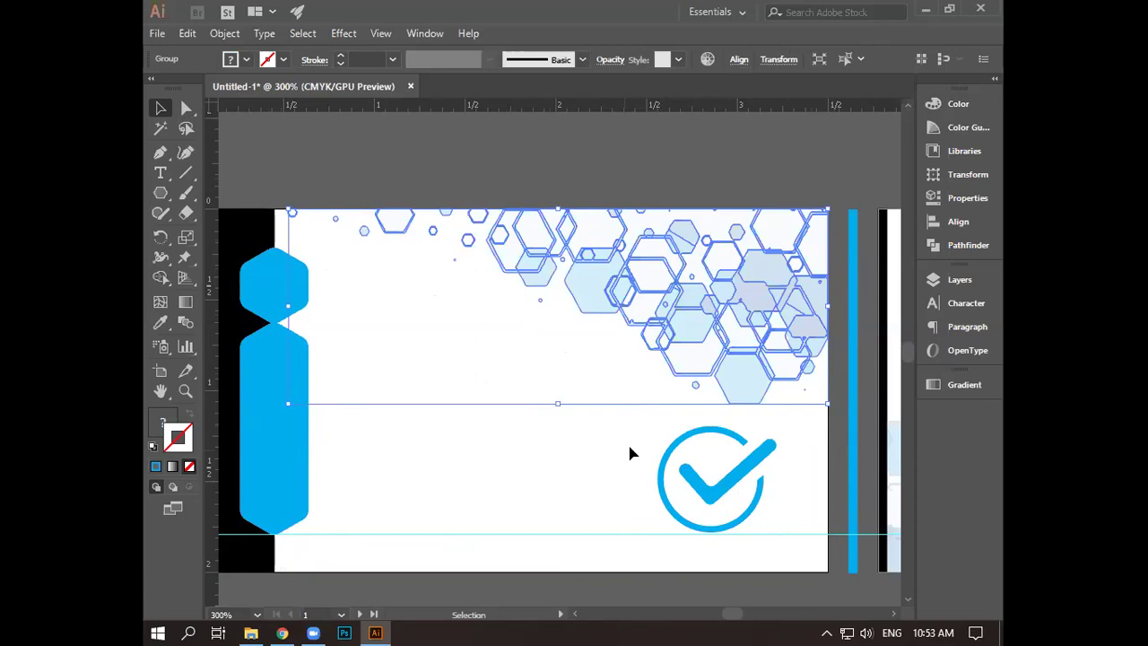
left_click_drag(837, 411, 756, 358)
scroll(753, 347, "up", 2)
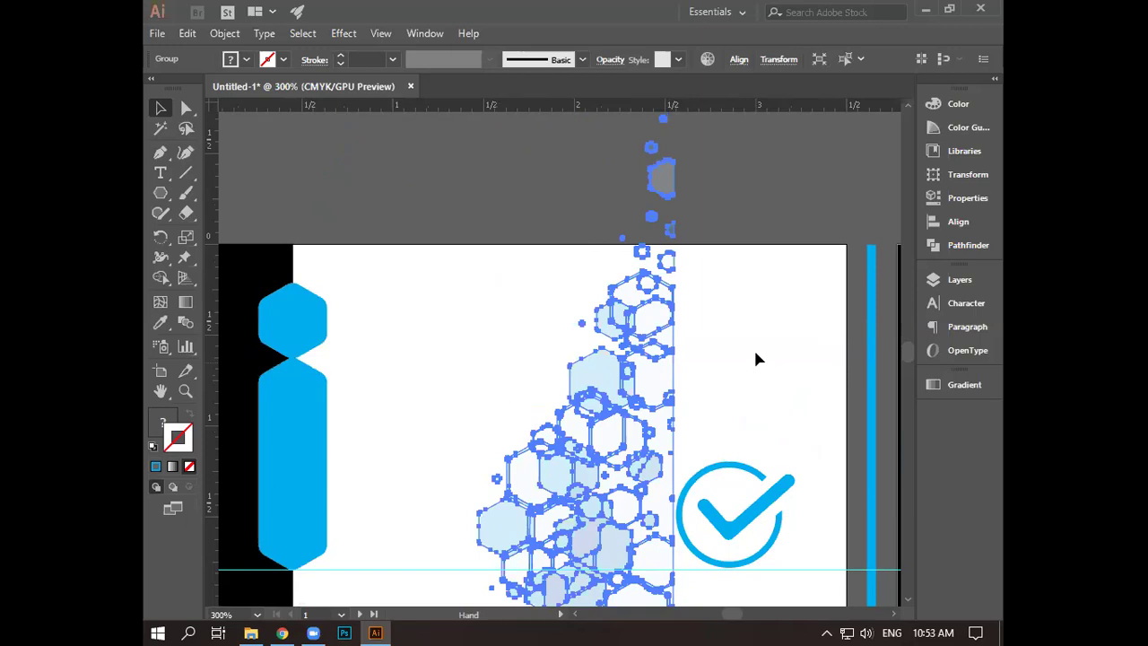
left_click_drag(663, 408, 662, 406)
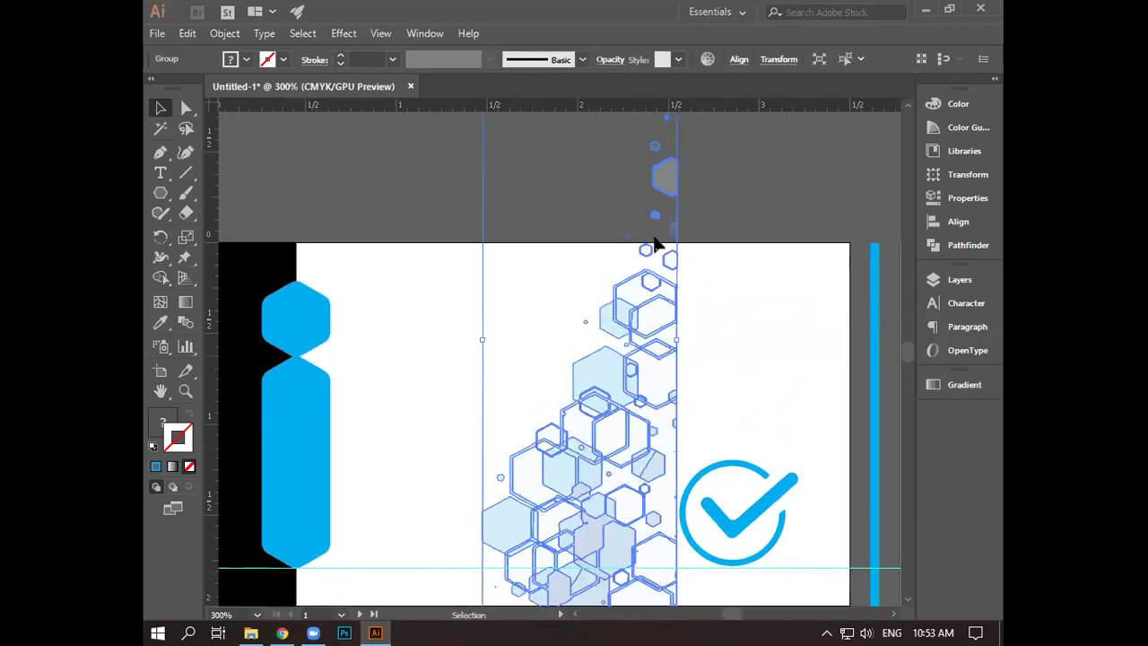
scroll(659, 242, "down", 3)
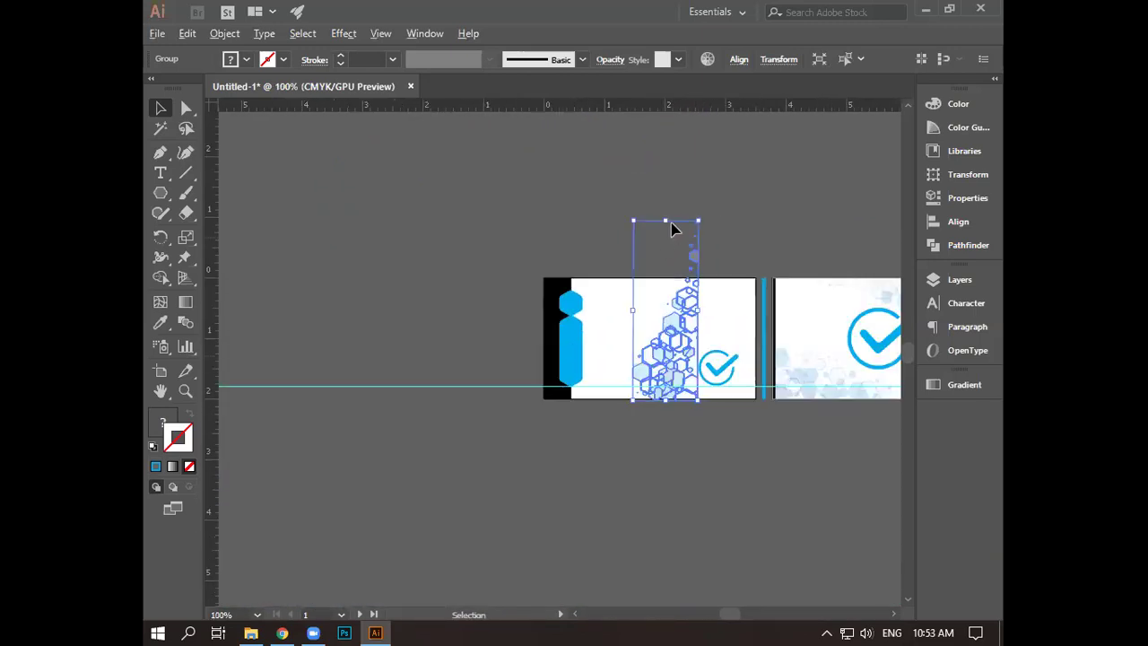
left_click_drag(670, 224, 665, 546)
left_click_drag(671, 469, 727, 342)
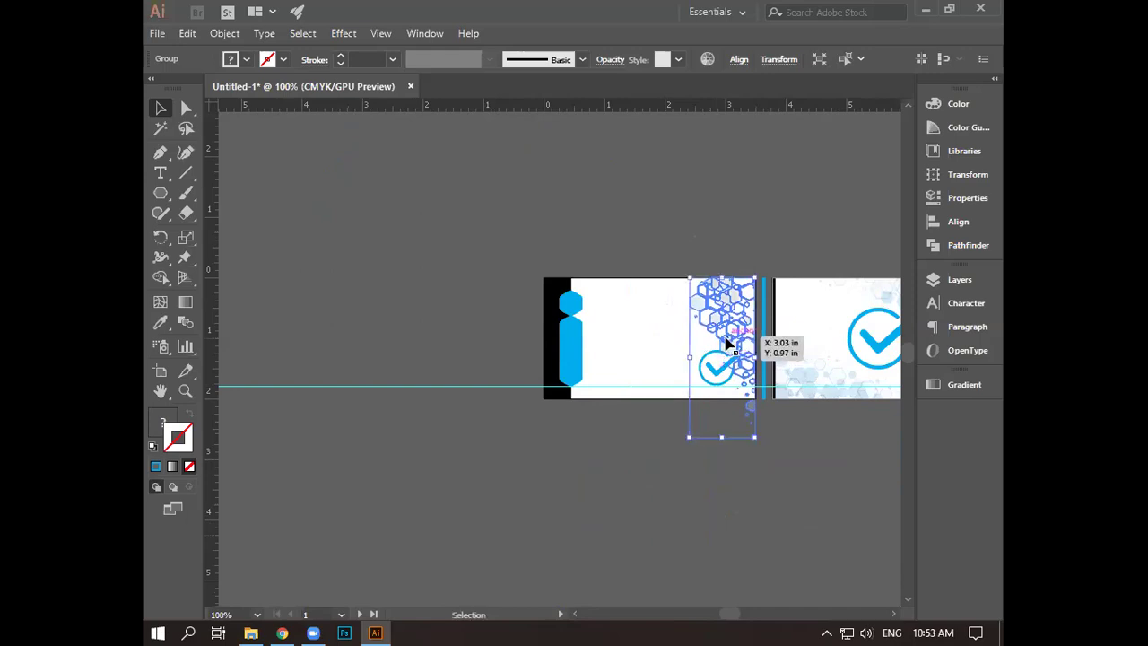
- Shrink the hexagon group and reposition it on the card's right side
scroll(727, 341, "up", 3)
scroll(722, 340, "up", 1)
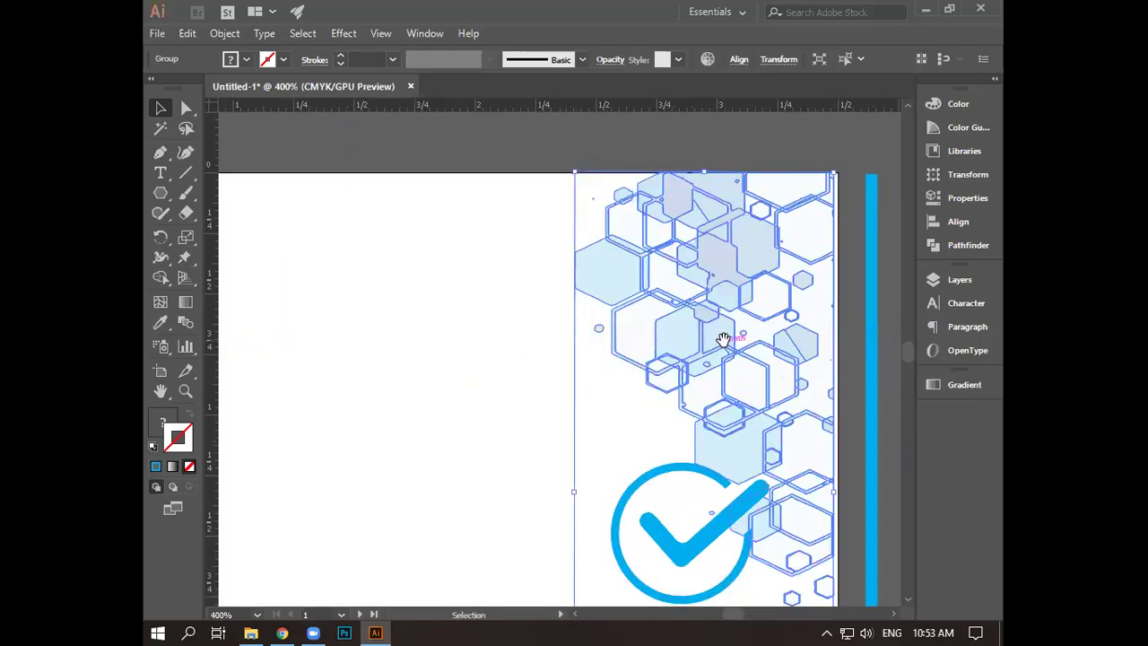
scroll(722, 340, "down", 1)
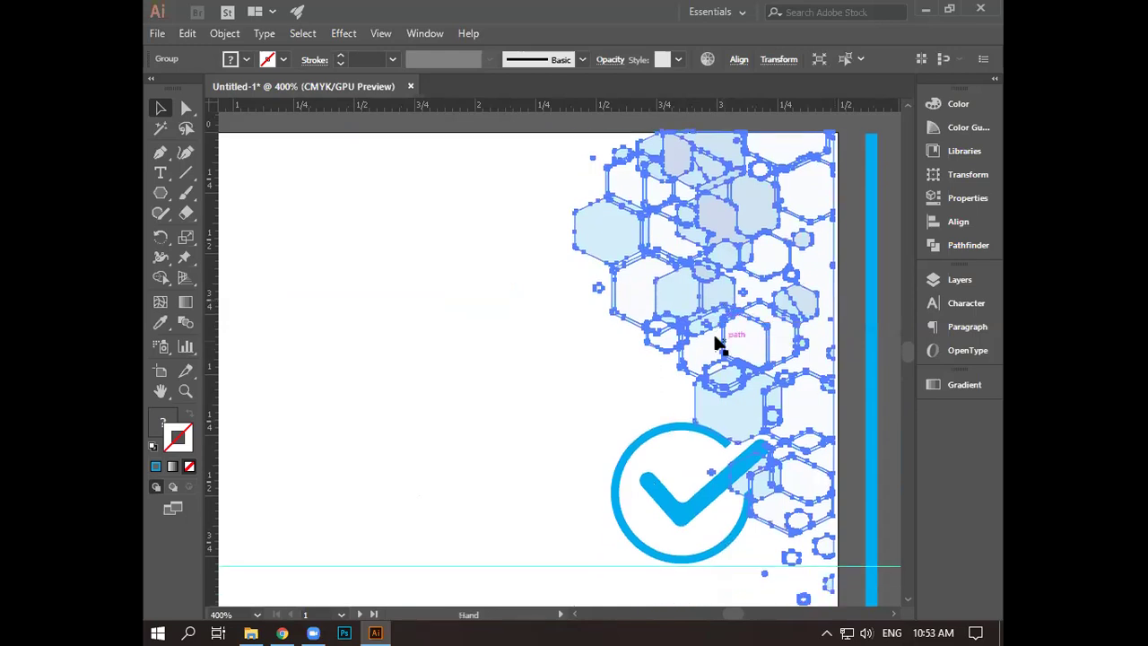
scroll(650, 240, "down", 2)
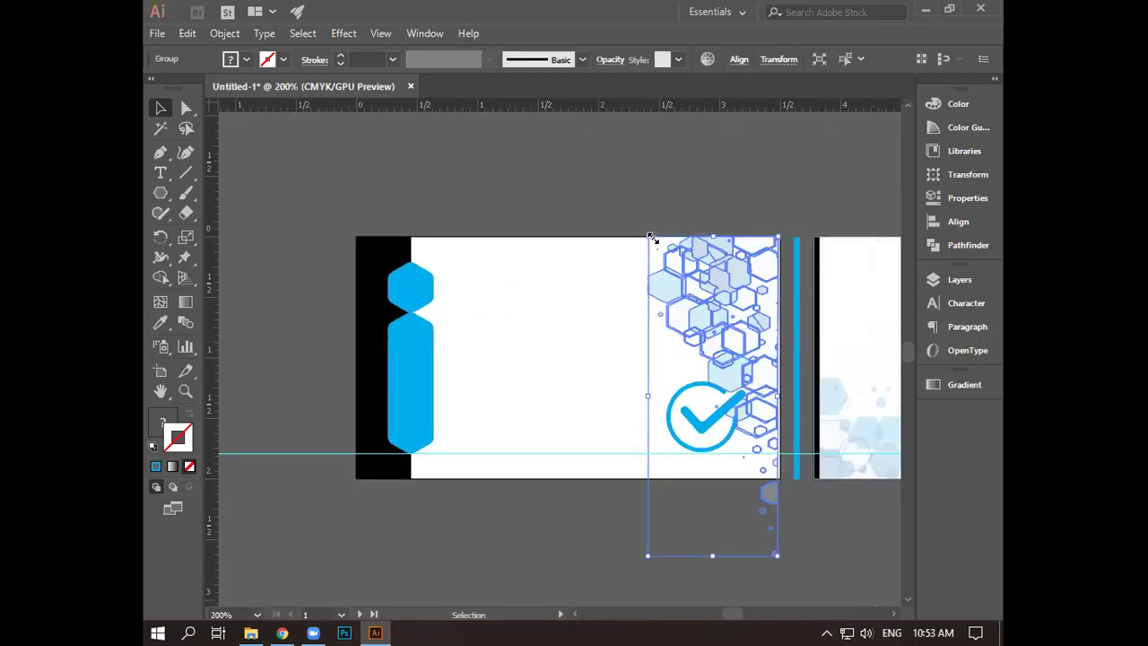
left_click_drag(662, 257, 660, 254)
left_click_drag(720, 297, 736, 261)
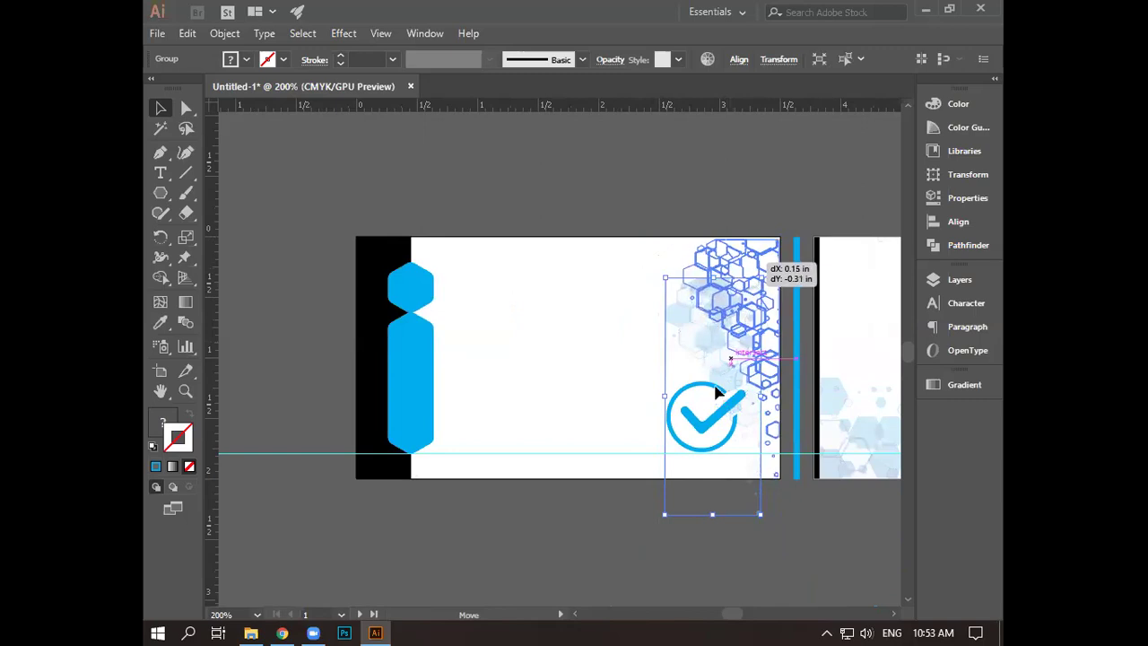
- Stretch the hexagon group taller and adjust it from its top-left corner
left_click(711, 517)
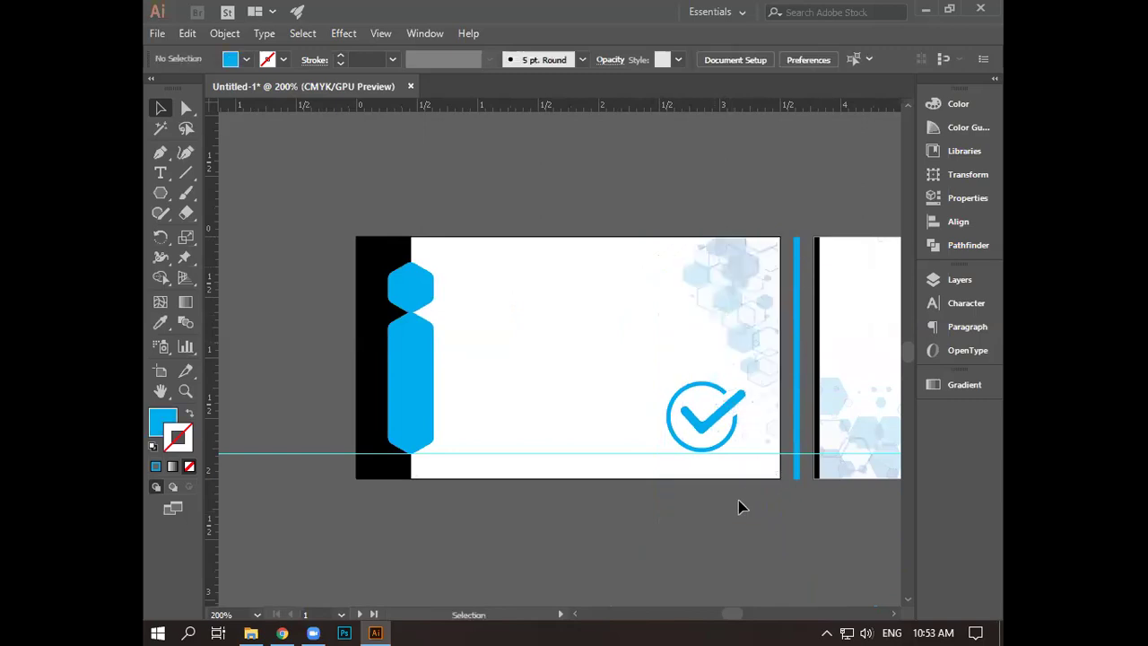
scroll(751, 493, "up", 1)
scroll(751, 493, "up", 1)
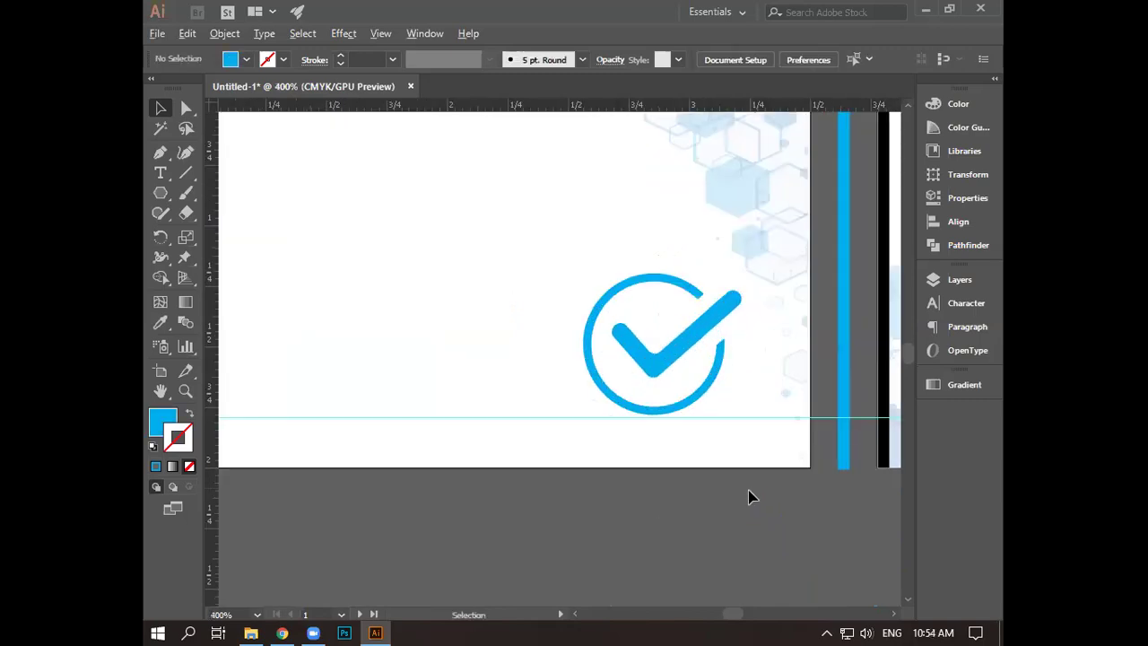
scroll(751, 496, "down", 2)
left_click(745, 379)
left_click_drag(732, 483, 729, 503)
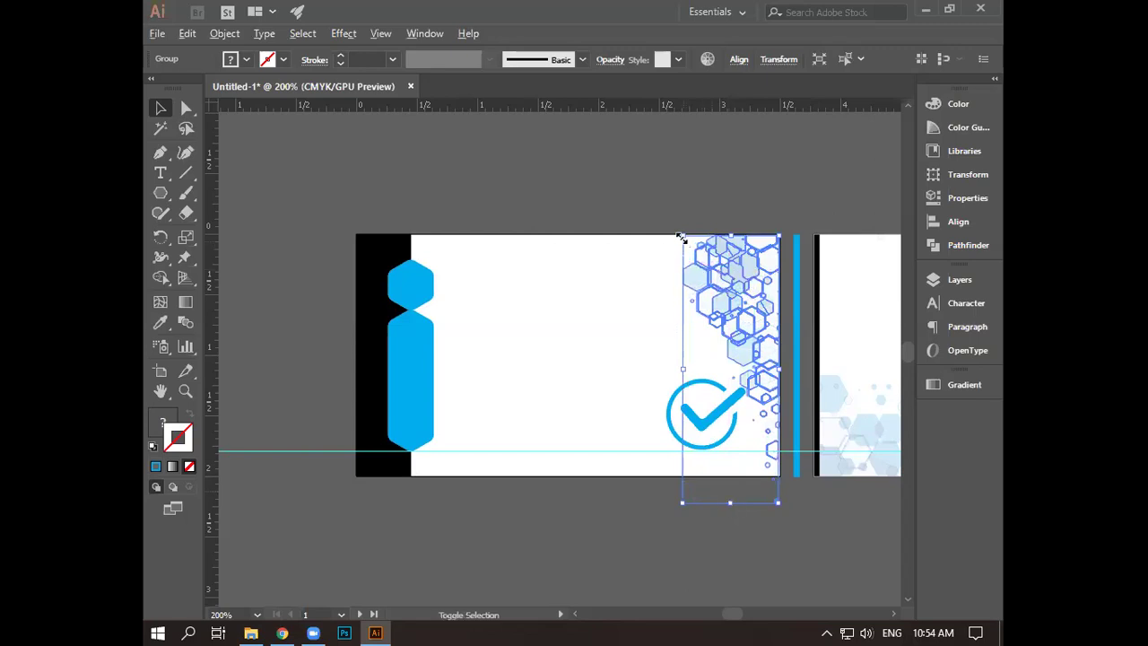
left_click_drag(681, 237, 691, 256)
left_click_drag(732, 313, 743, 332)
- Extend the hexagon strip down to the card's bottom edge and nudge it right
scroll(743, 481, "up", 2, "alt")
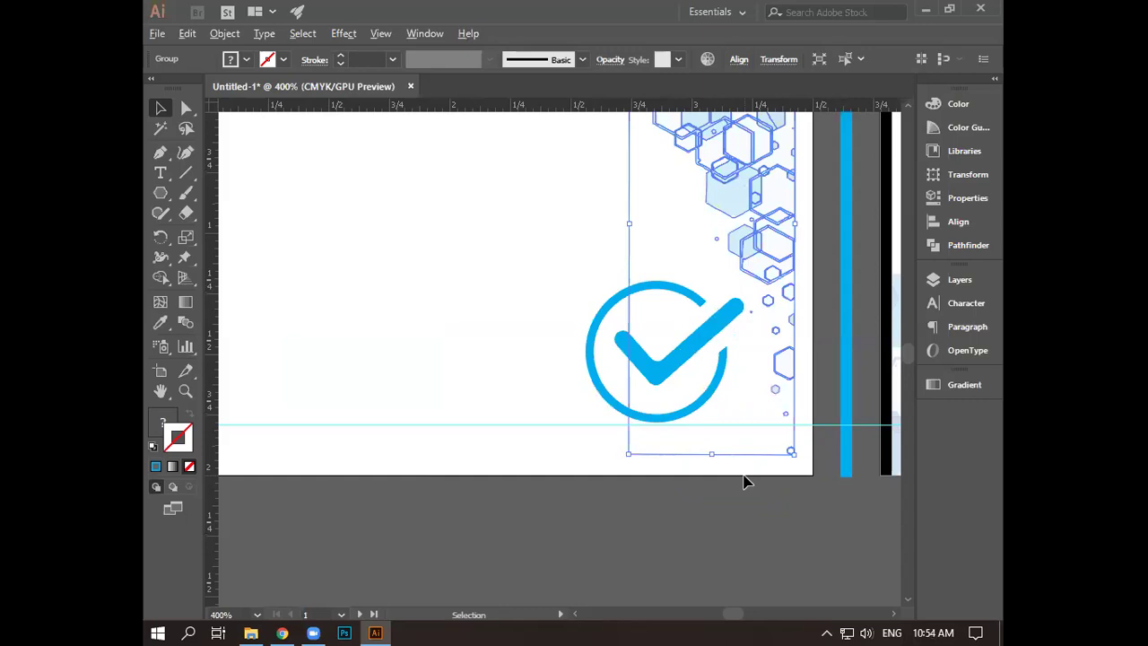
left_click_drag(753, 520, 743, 626)
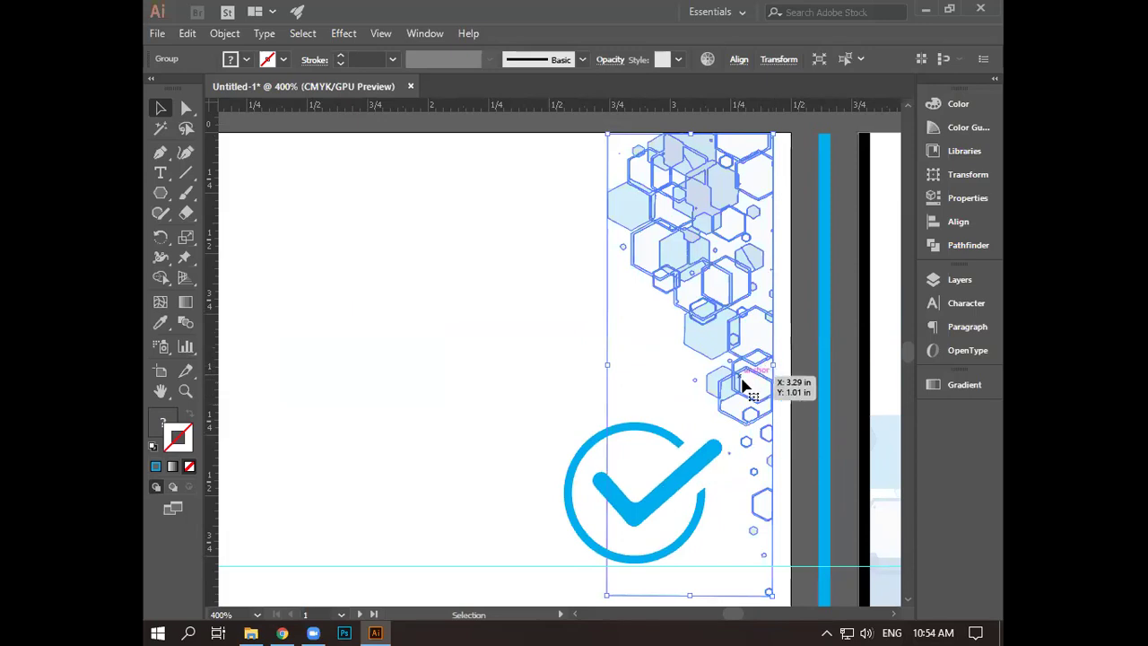
scroll(550, 387, "down", 4)
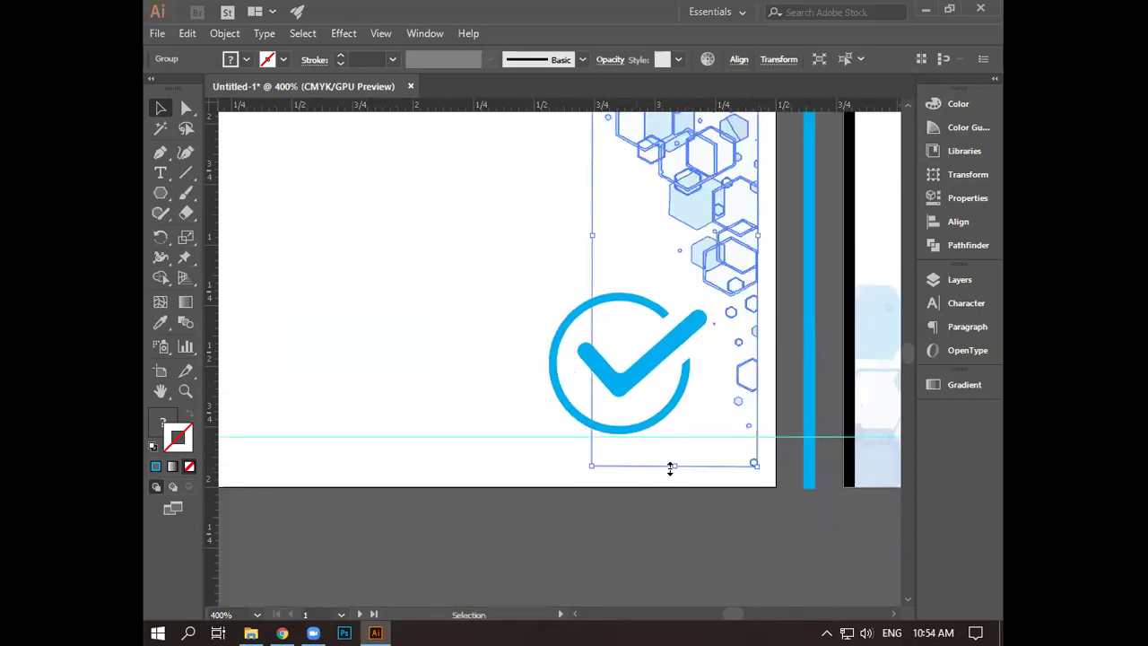
left_click_drag(674, 465, 671, 481)
key("Right")
key("Right")
key("Right")
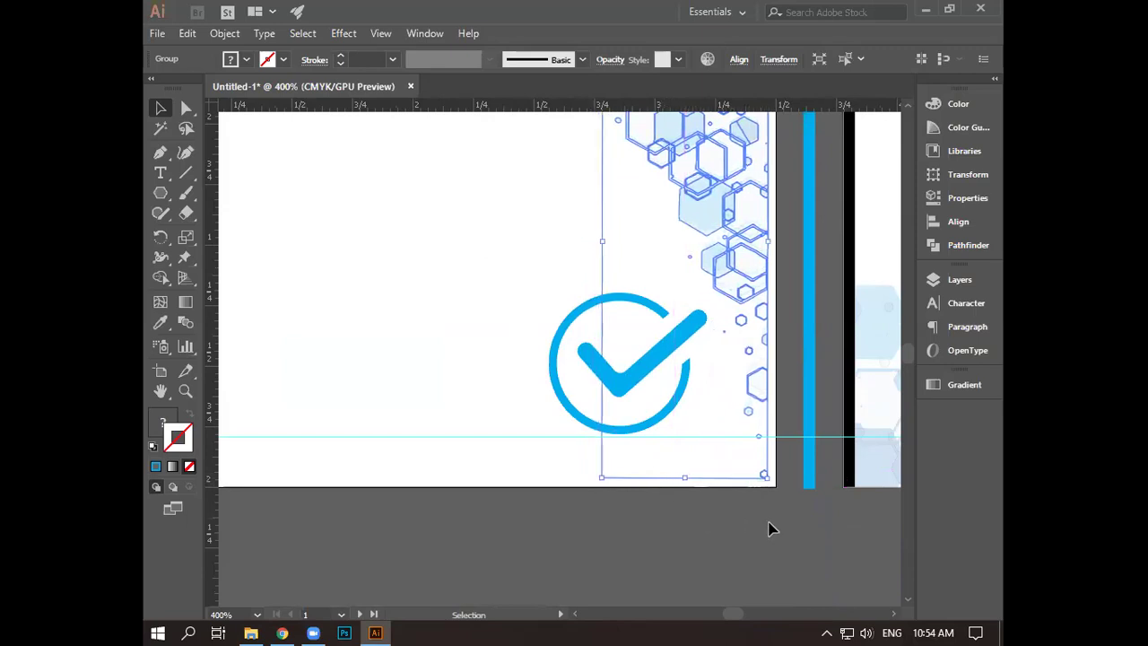
left_click_drag(845, 531, 712, 589)
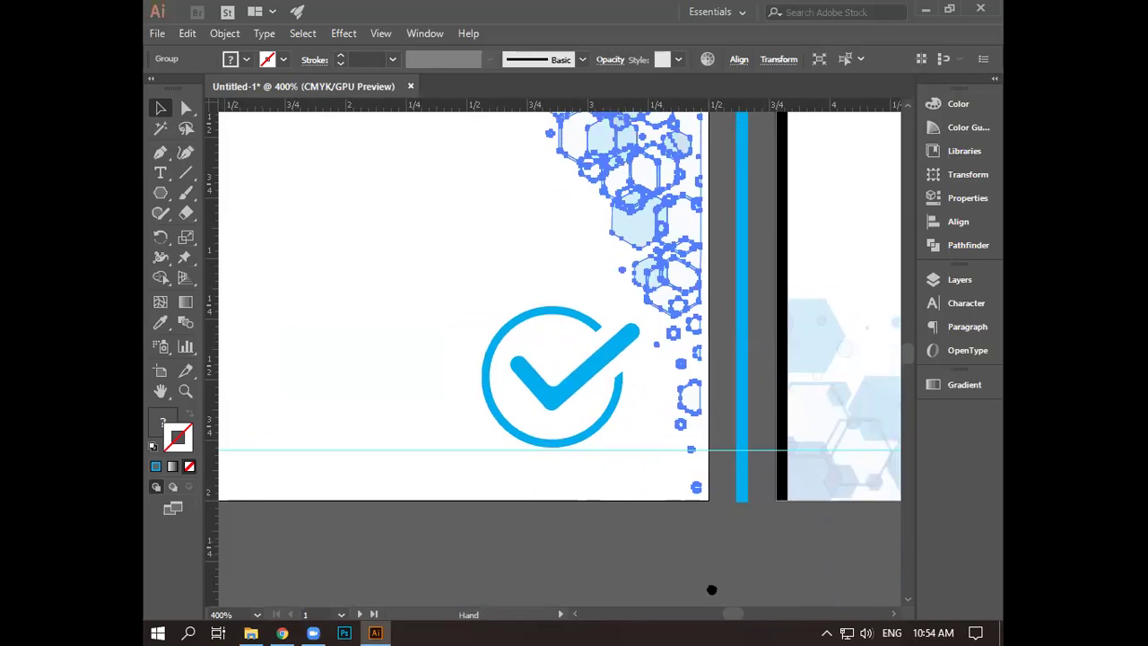
- Move the blue vertical strip flush against the card's right edge
left_click(696, 399)
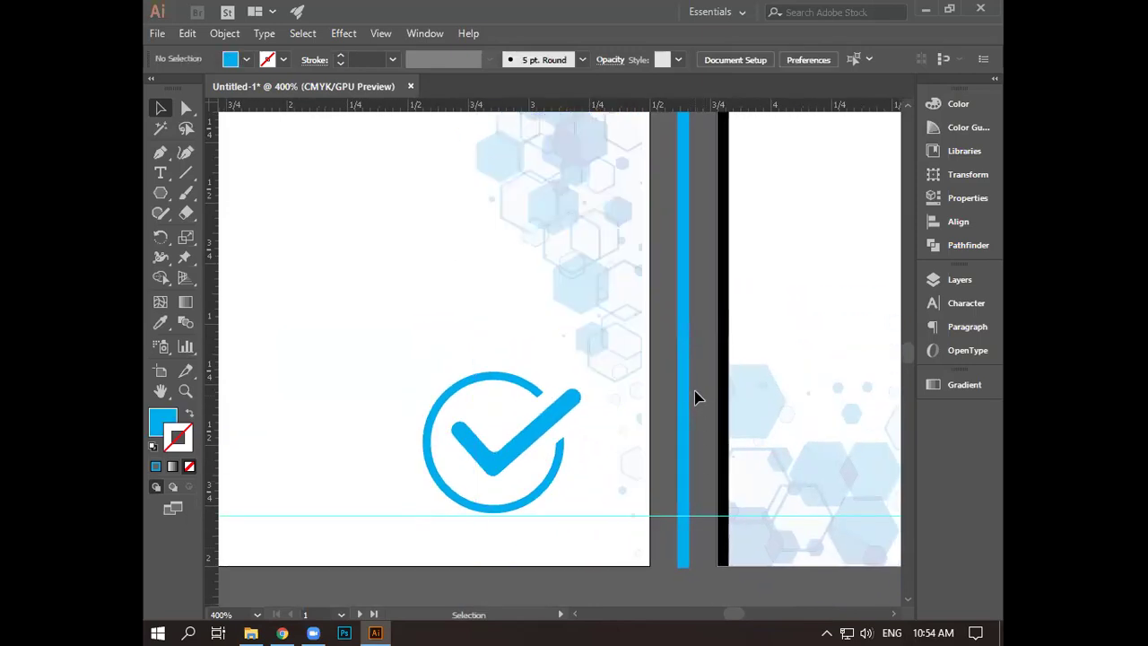
left_click_drag(683, 389, 647, 386)
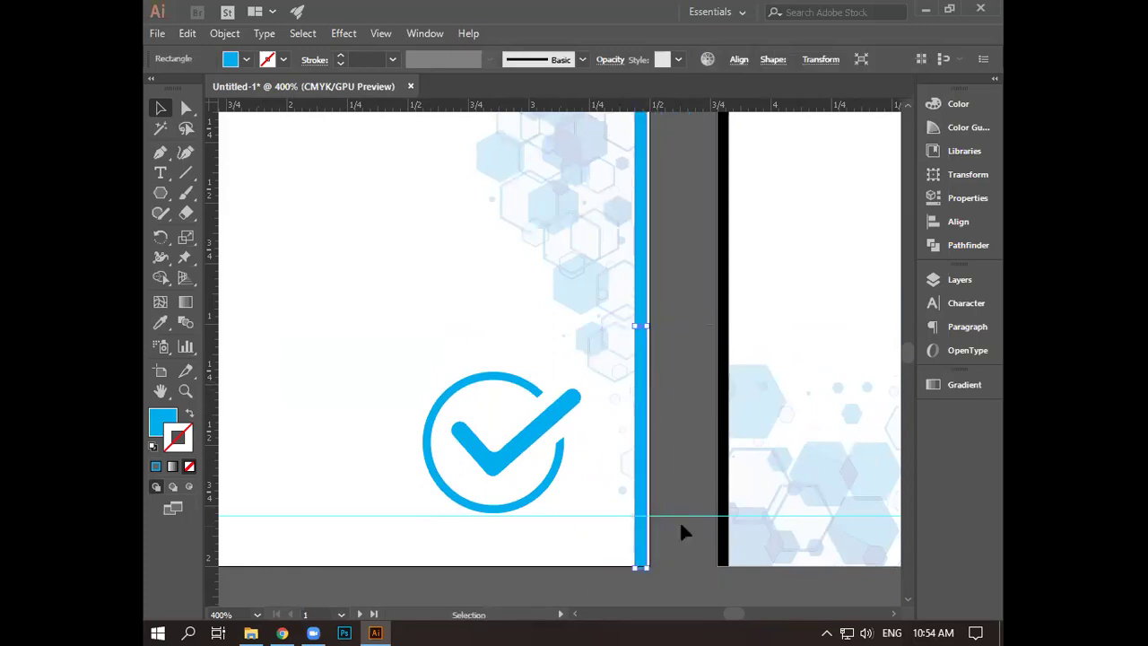
scroll(681, 530, "up", 2)
left_click_drag(676, 463, 750, 197)
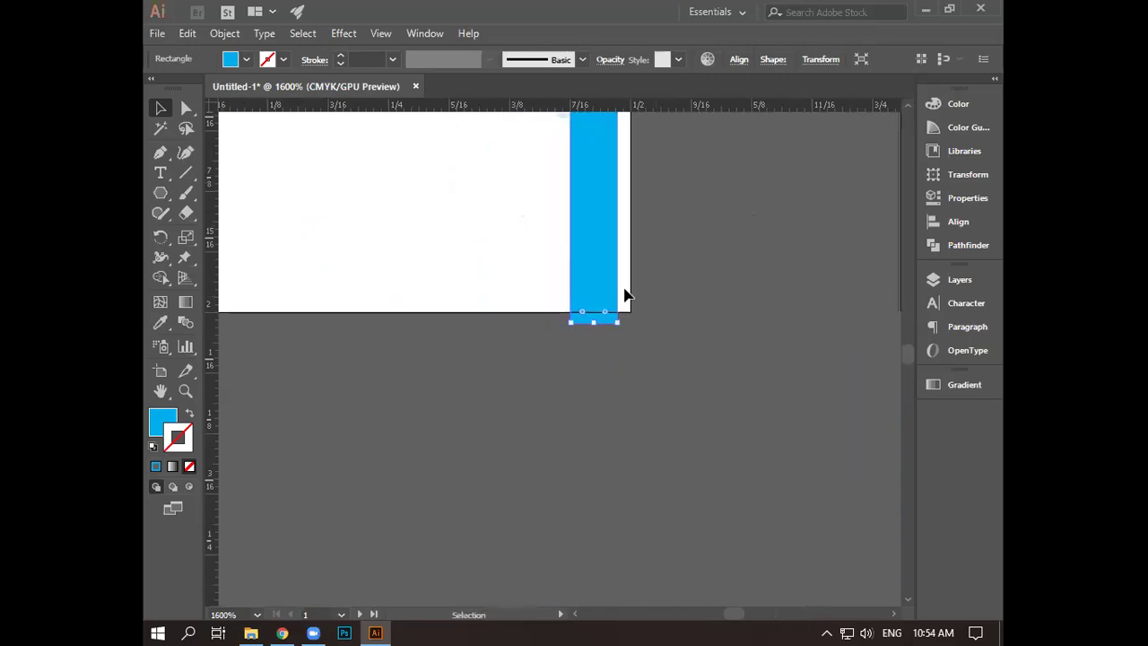
left_click_drag(594, 279, 609, 272)
left_click(684, 307)
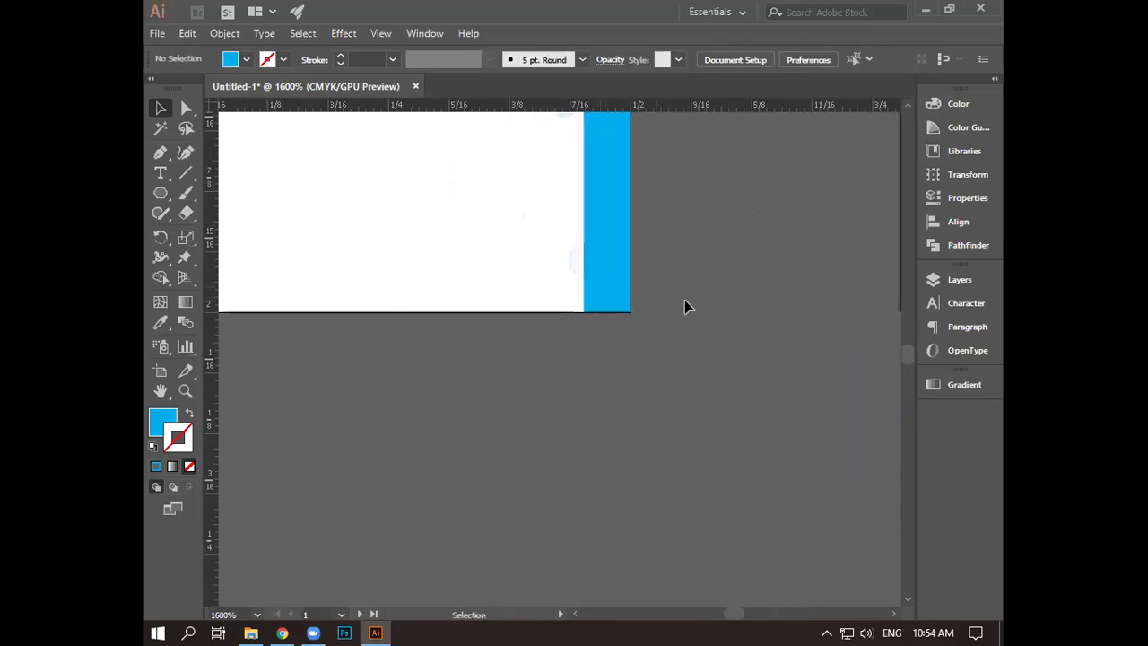
- Widen the hexagon pattern group slightly to the left
scroll(684, 307, "down", 4)
scroll(617, 381, "up", 3)
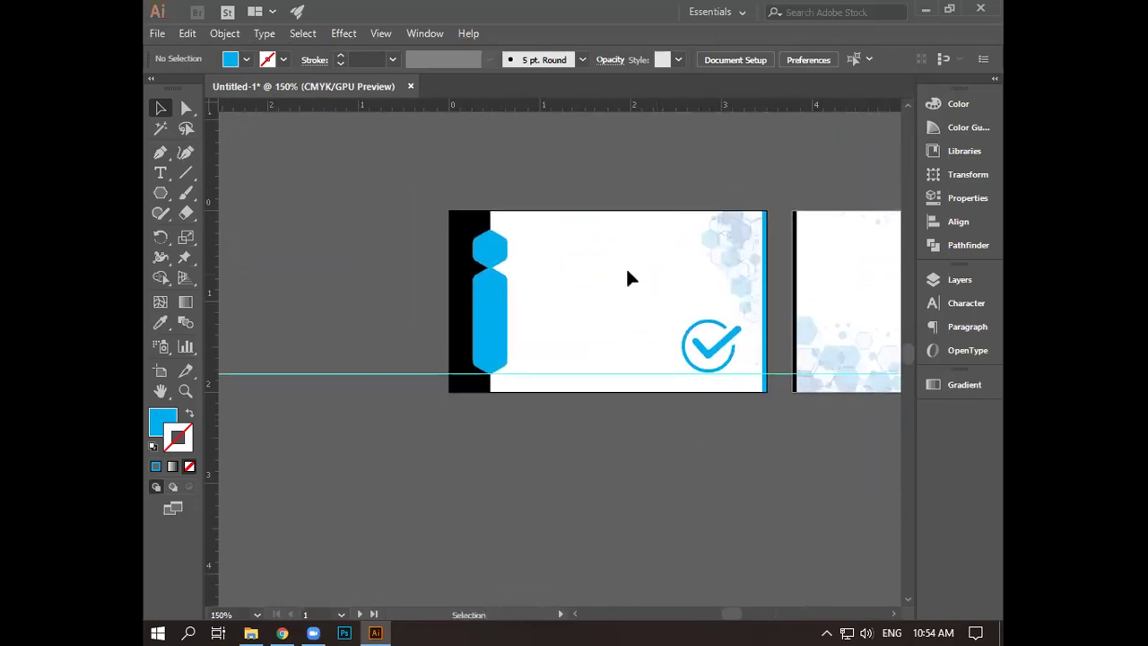
left_click(722, 254)
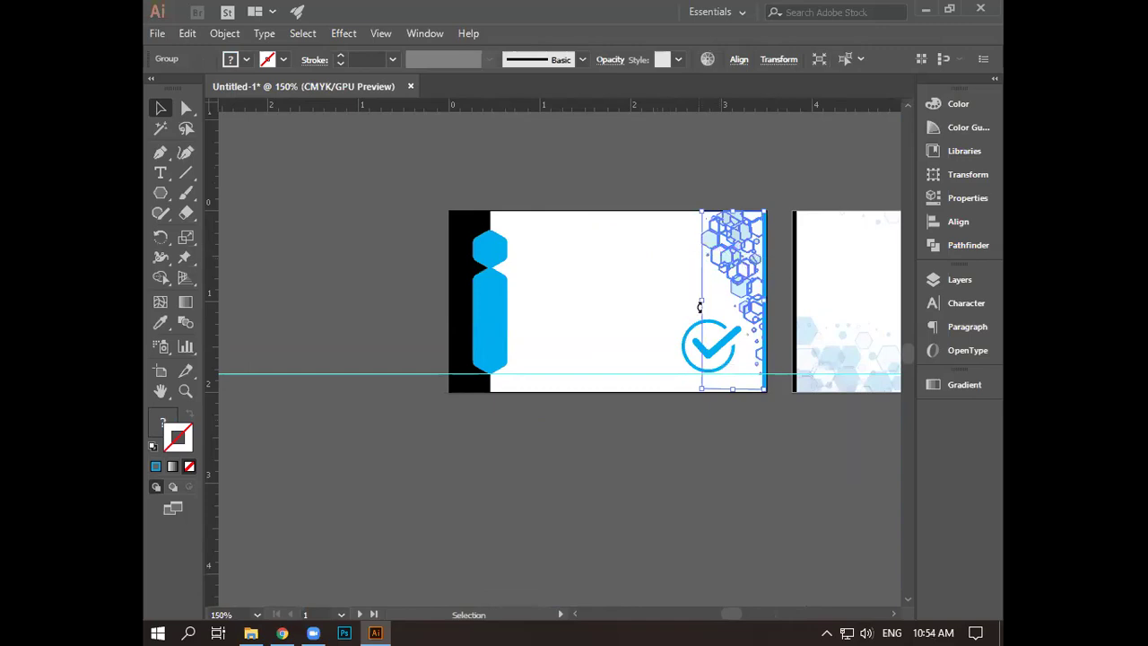
left_click_drag(701, 298, 691, 300)
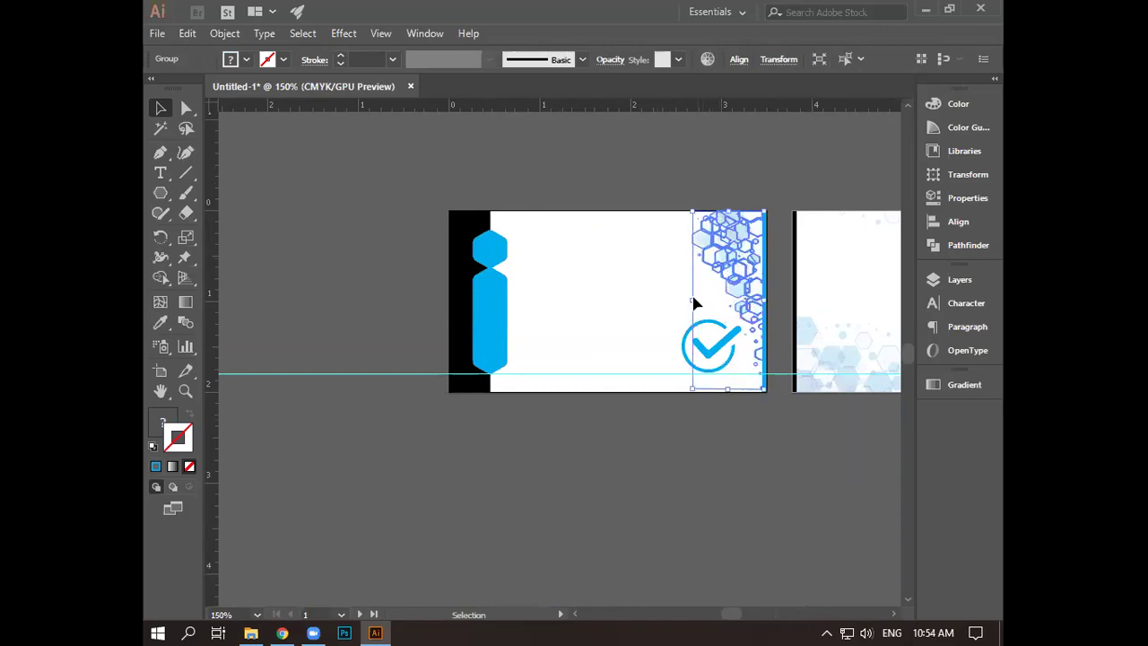
left_click(676, 405)
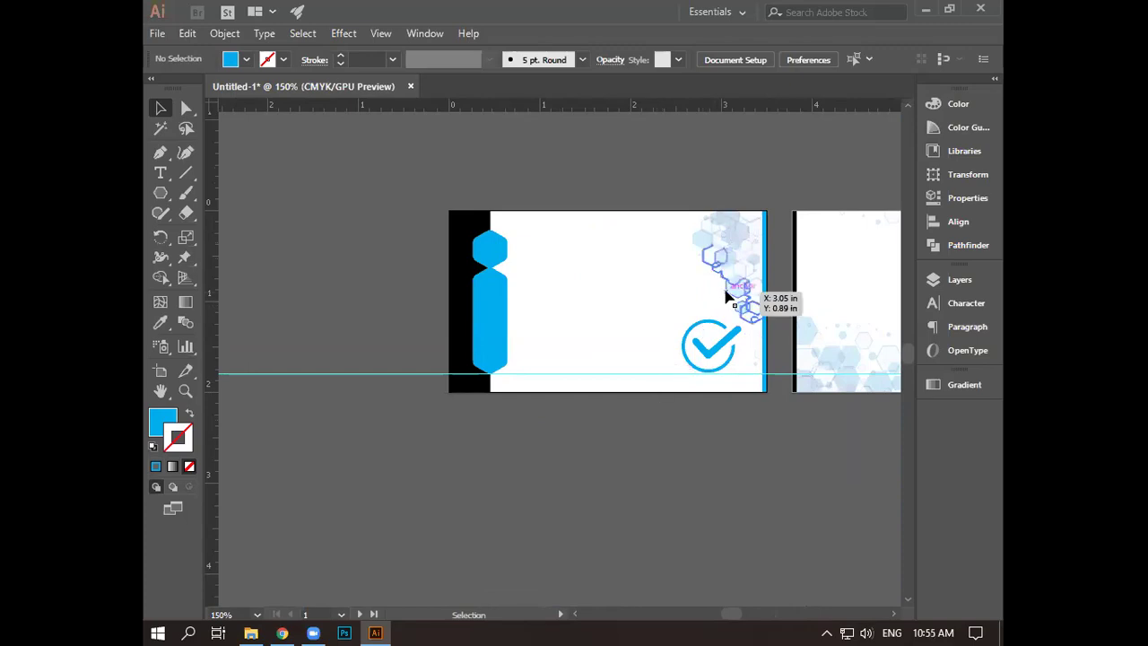
- Set the hexagon pattern group's opacity to 50% from the Control bar
scroll(730, 296, "up", 3)
key("space")
left_click_drag(532, 239, 535, 272)
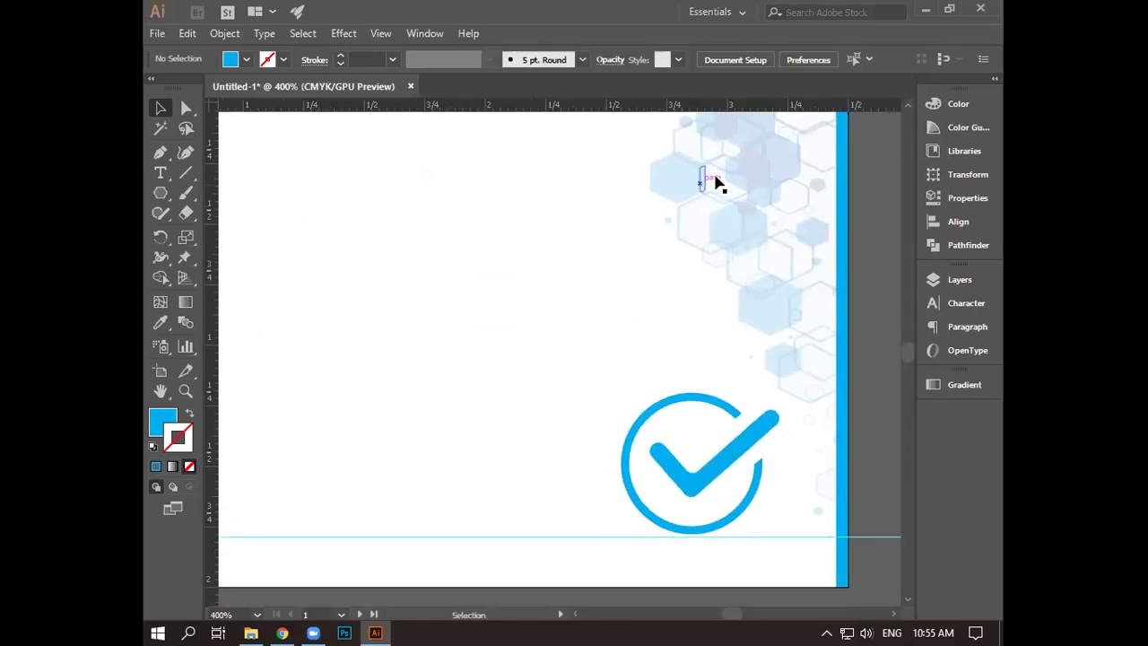
left_click(678, 199)
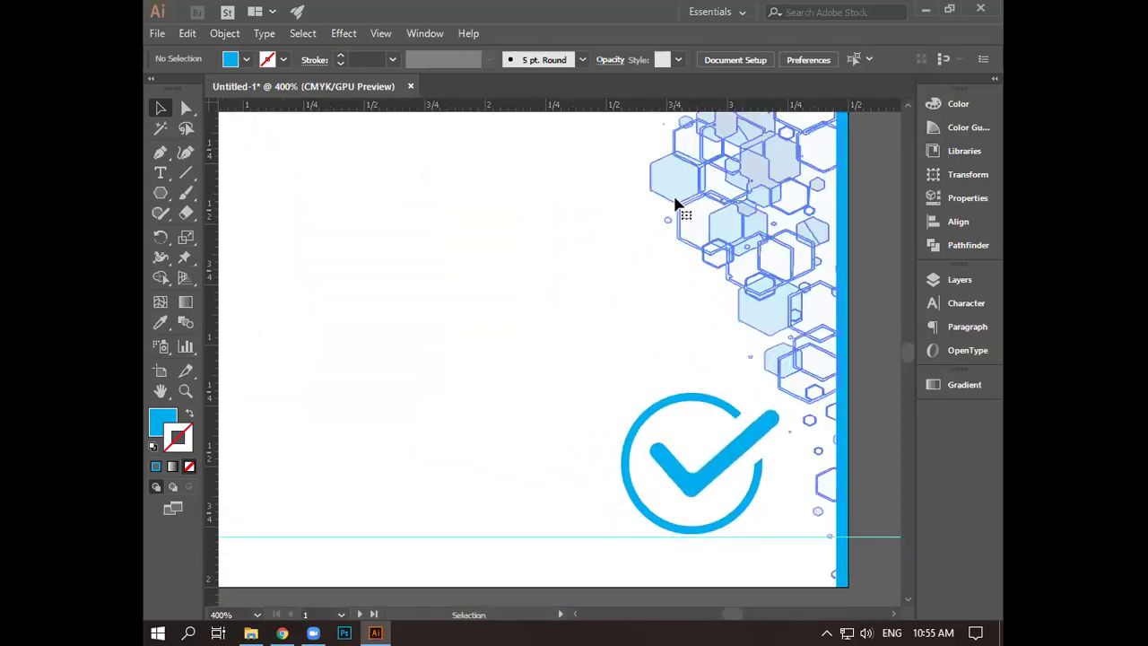
left_click(617, 61)
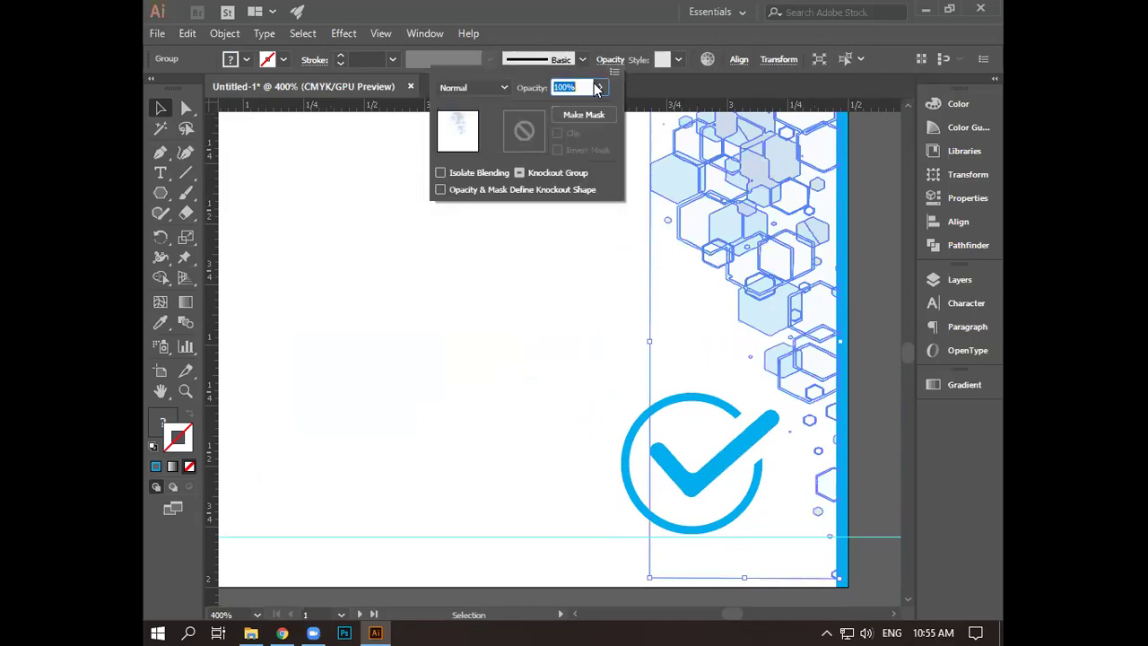
type("50")
key("Return")
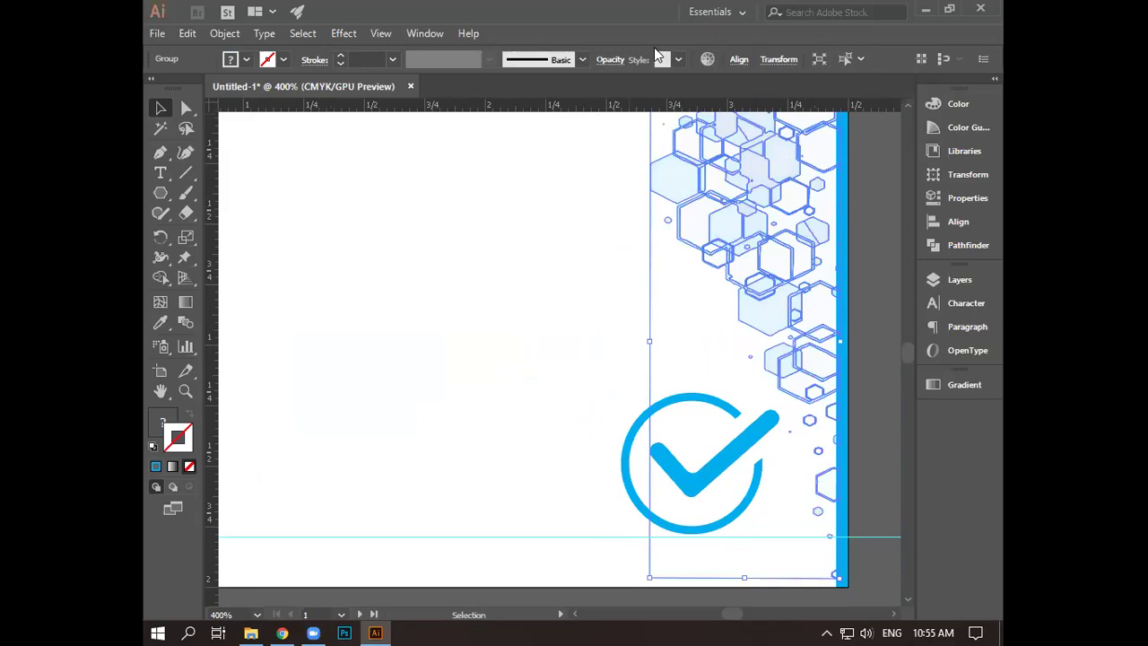
left_click(617, 61)
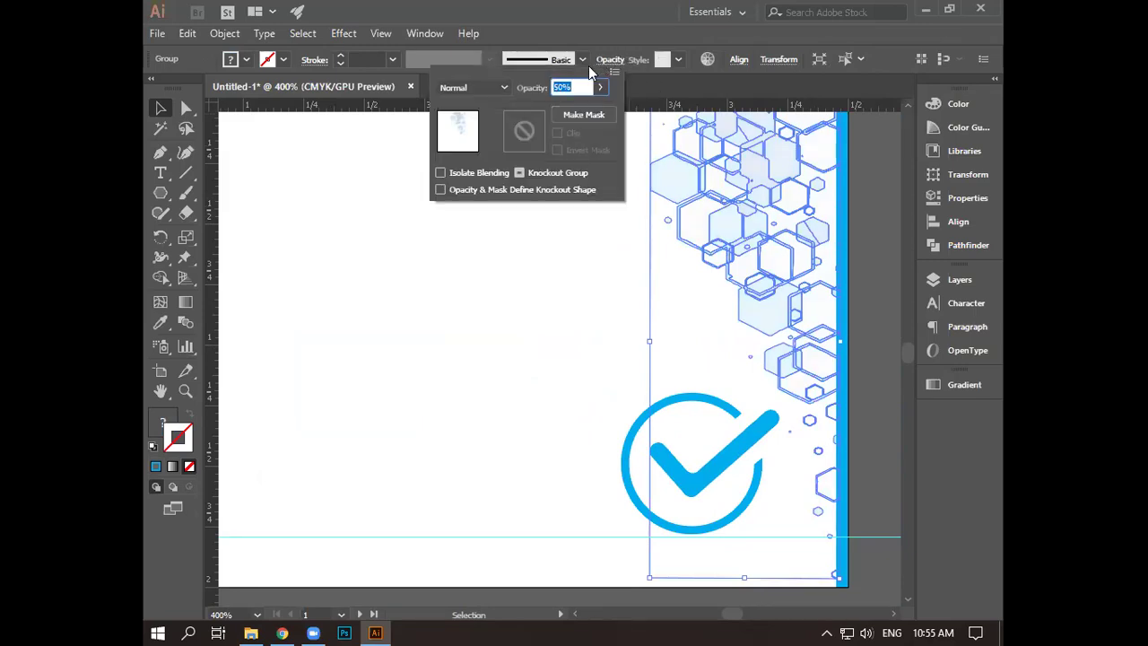
left_click(601, 87)
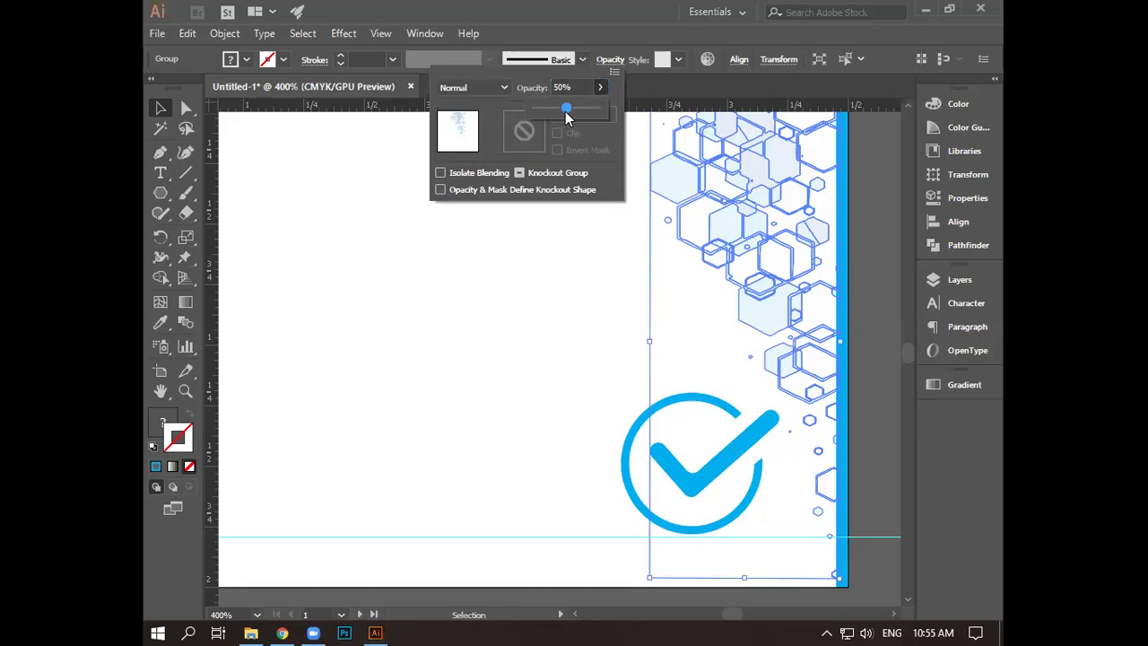
left_click(554, 259)
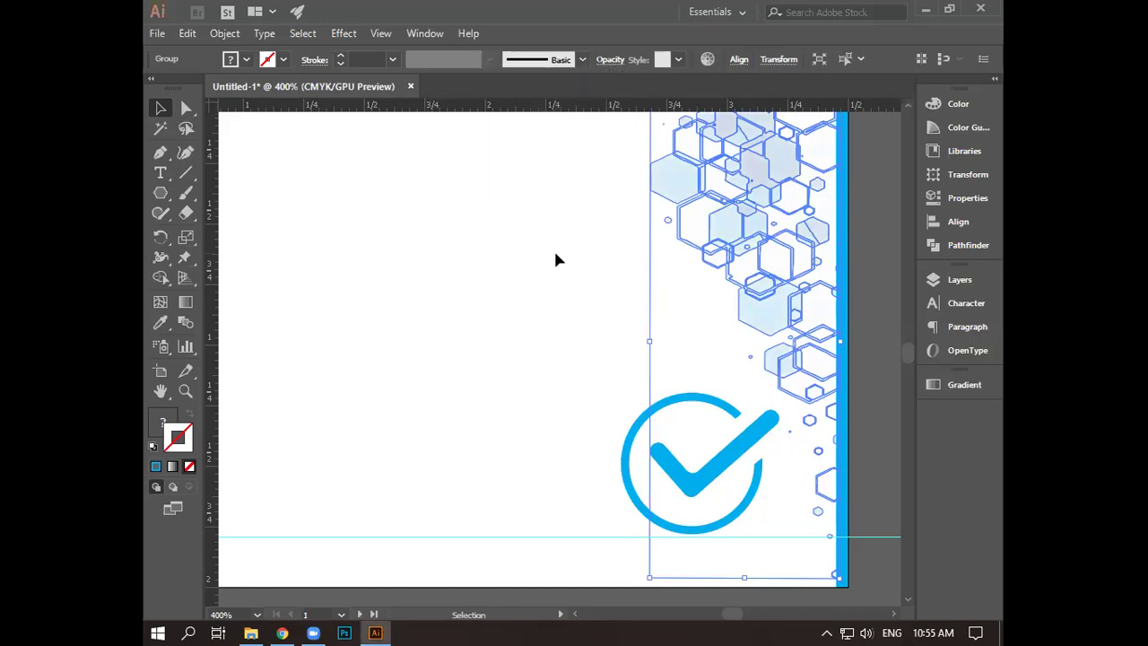
left_click(549, 251)
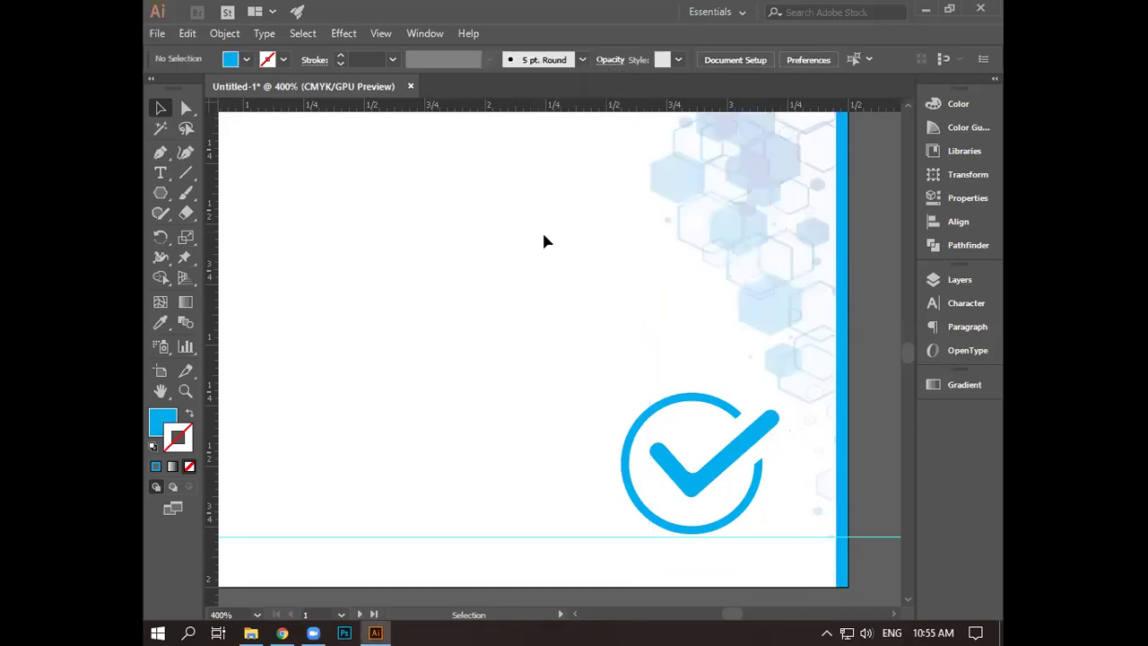
scroll(584, 204, "down", 2)
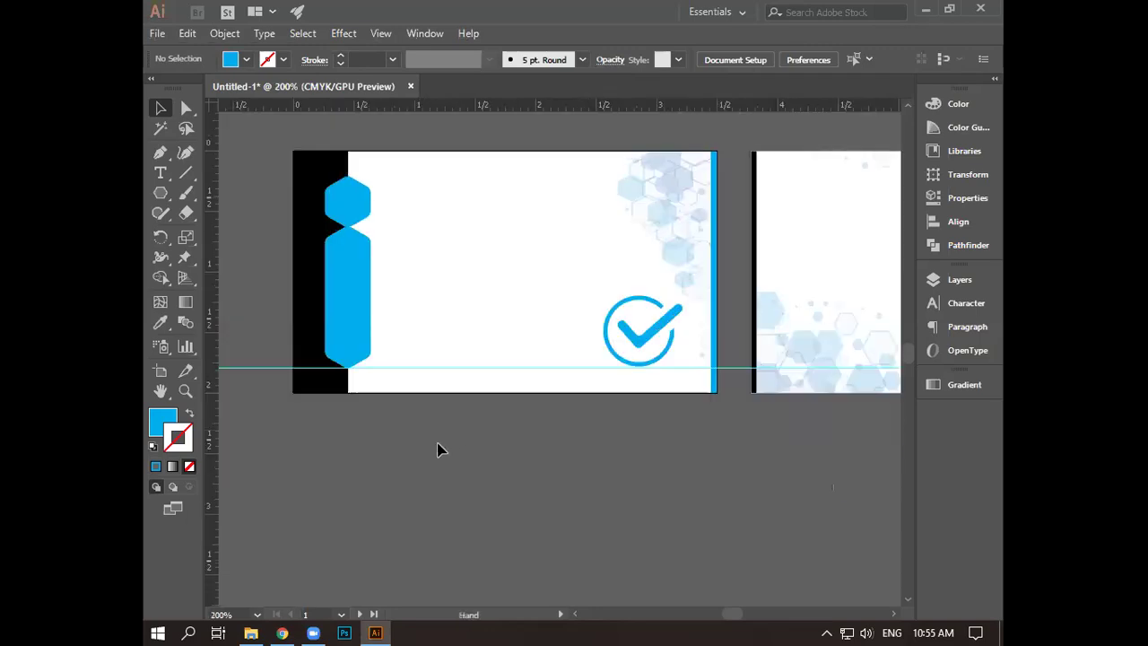
- Delete the horizontal guide crossing the card and minimize Illustrator
left_click_drag(439, 449, 513, 454)
left_click(522, 395)
key("Delete")
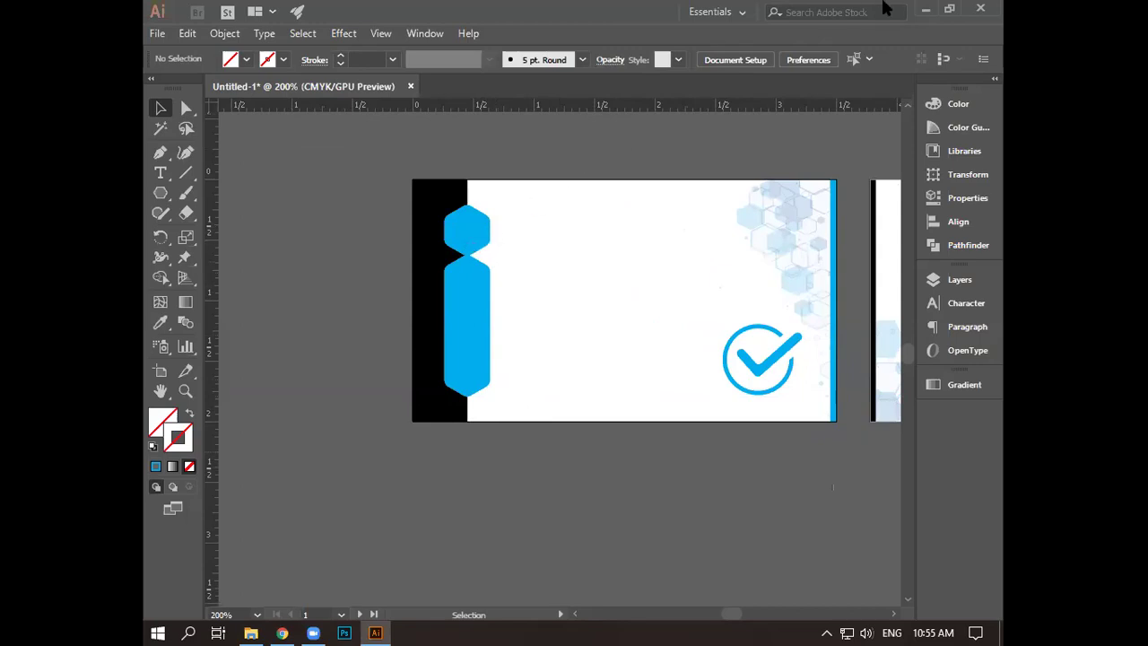
left_click(926, 11)
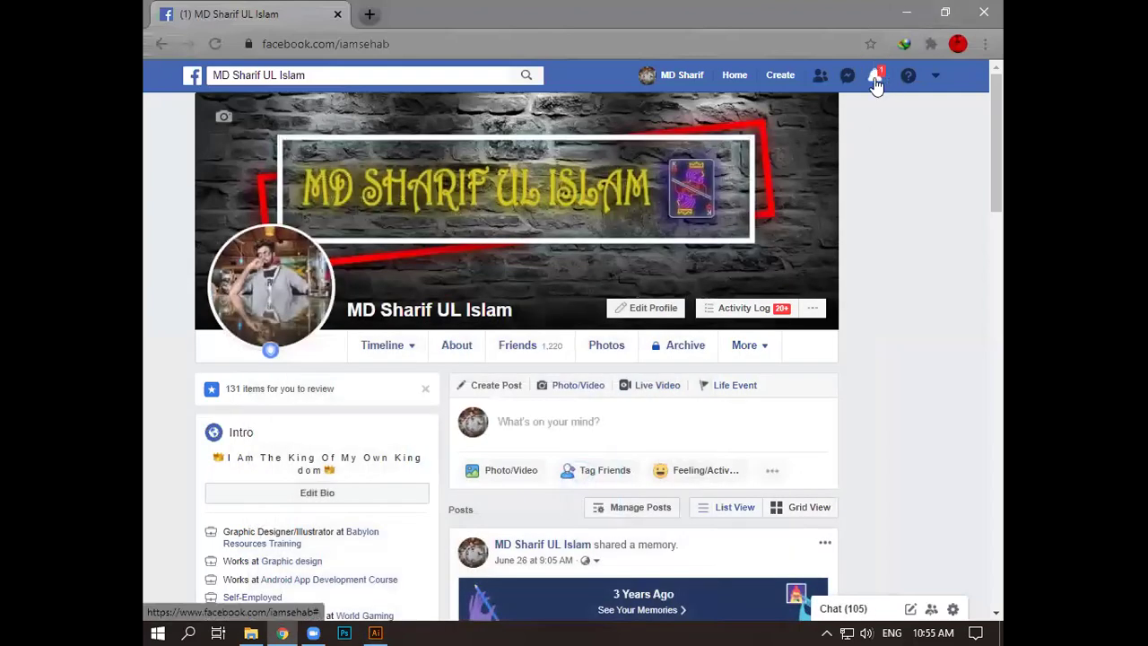
- Check the browser's Facebook notifications and close the list
left_click(876, 81)
key("Escape")
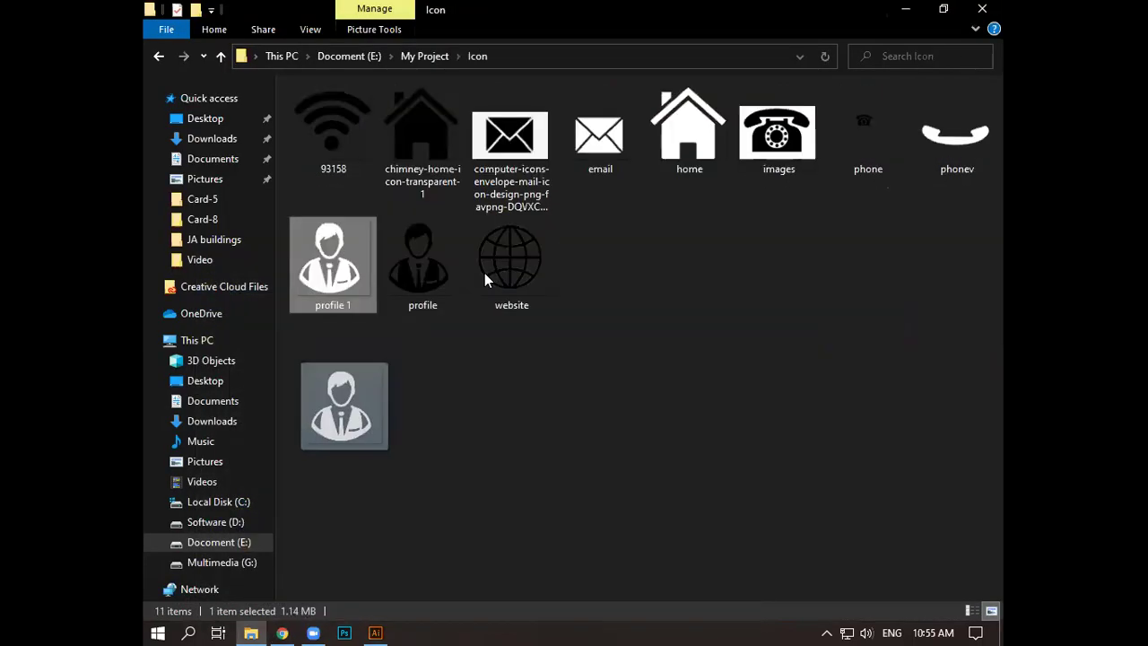
- Drop profile 1.png onto the card, scale it down and nudge it into the top hexagon
left_click_drag(345, 405, 375, 632)
left_click_drag(630, 267, 630, 269)
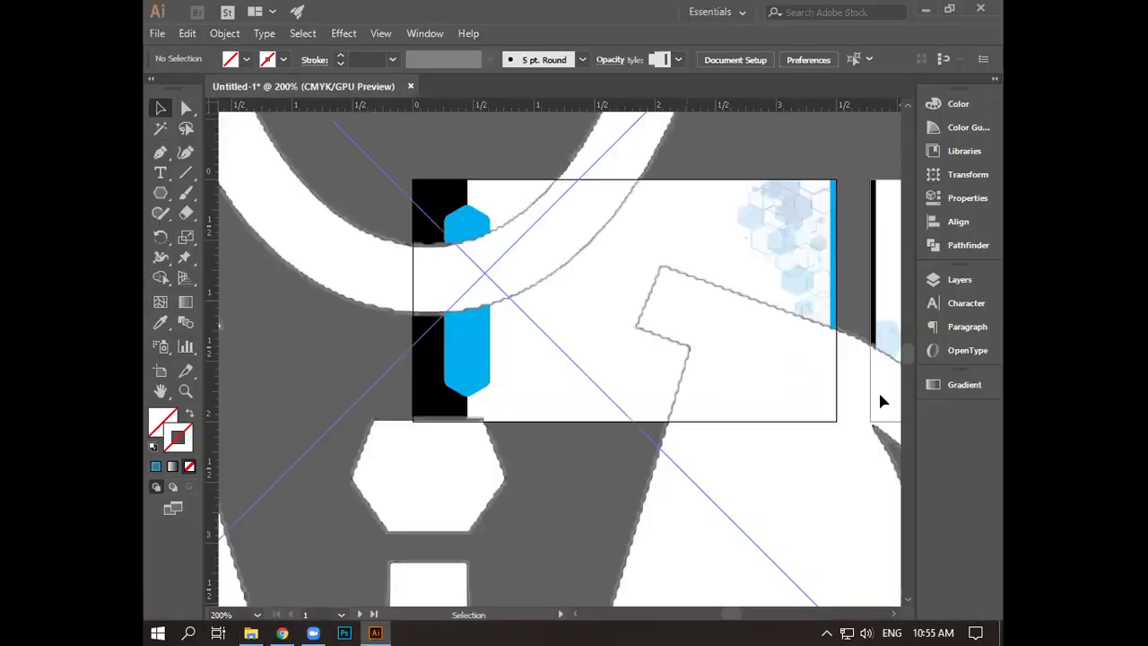
key("ctrl+minus")
key("ctrl+minus")
key("ctrl+minus")
key("ctrl+minus")
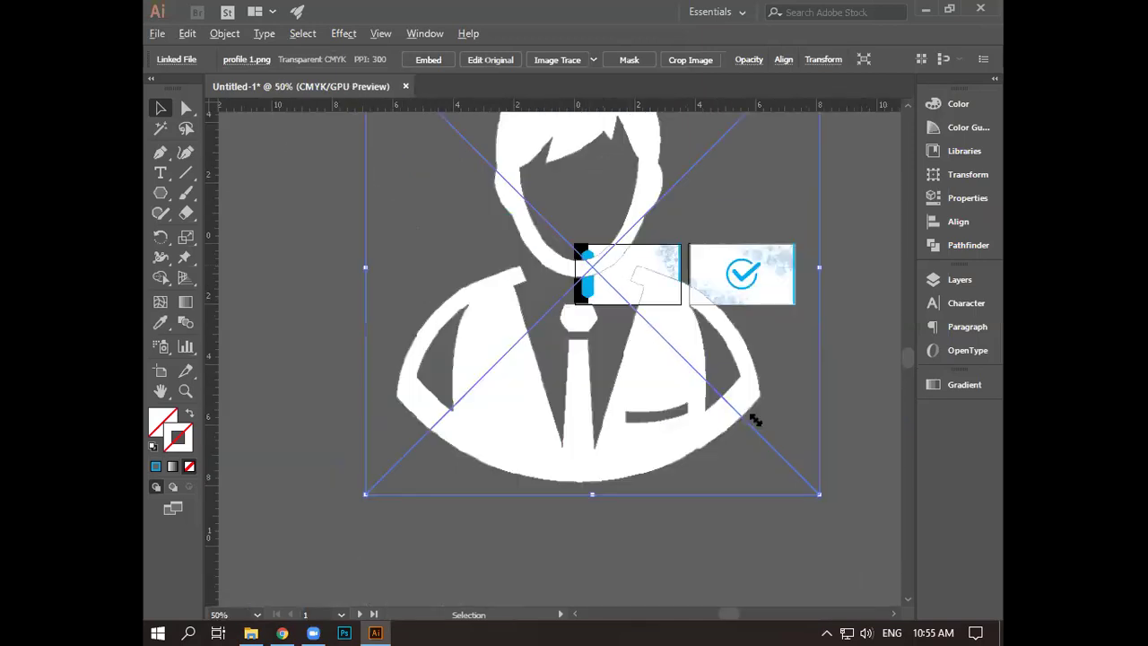
key("ctrl+minus")
left_click_drag(756, 418, 637, 292)
key("ctrl+plus")
key("ctrl+plus")
key("ctrl+plus")
key("ctrl+plus")
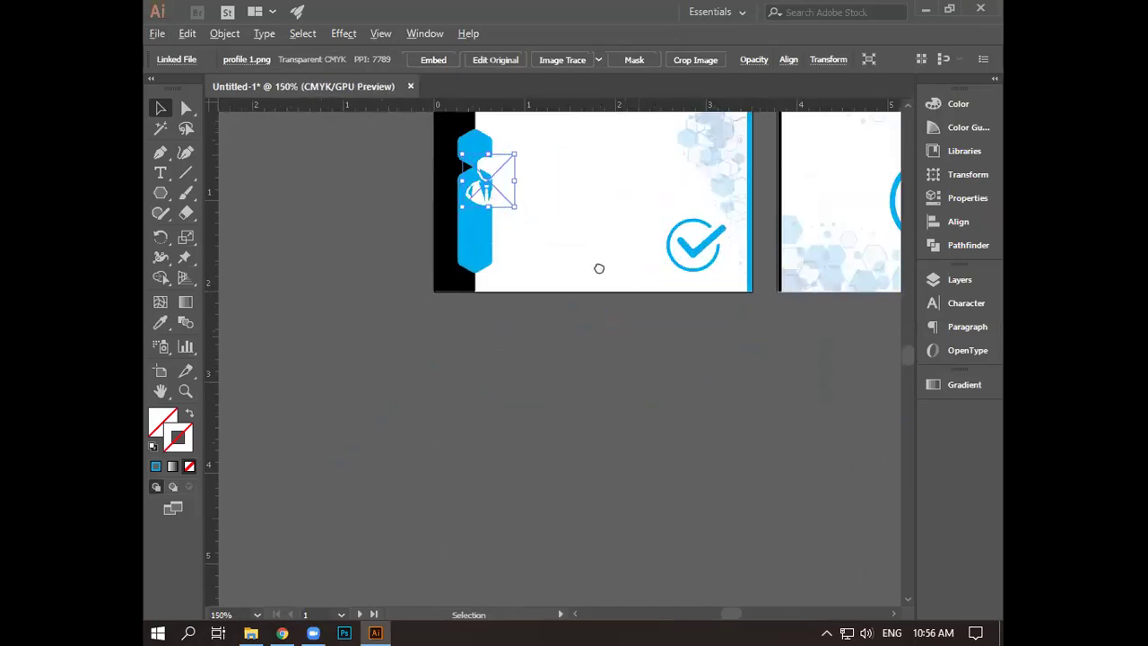
key("ctrl+plus")
key("ctrl+plus")
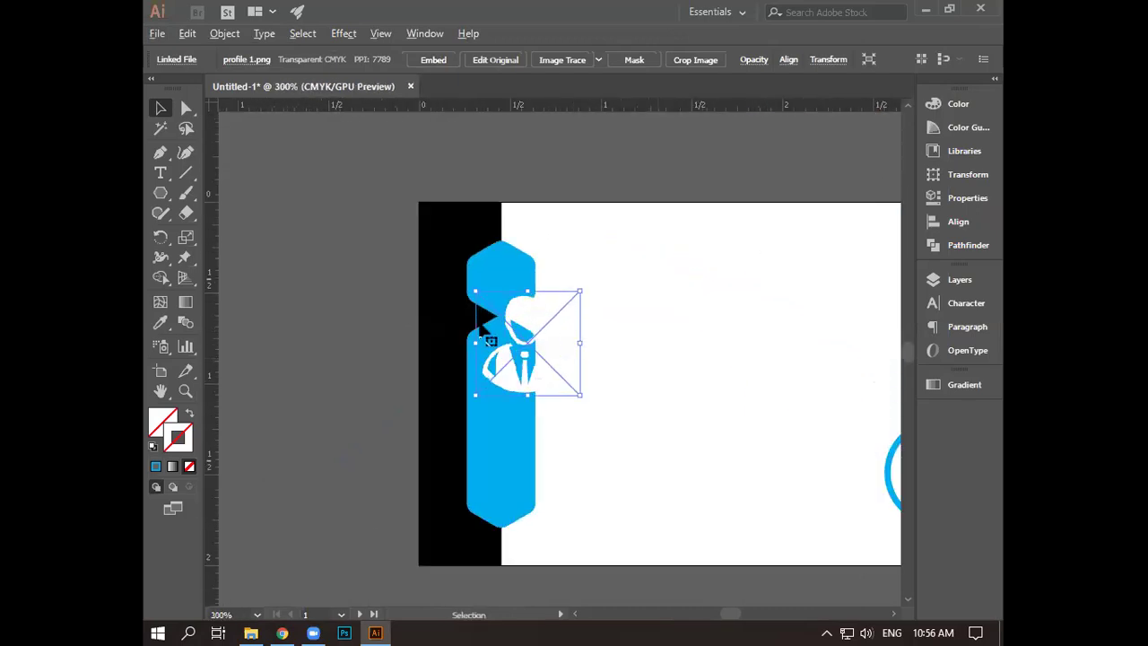
key("ctrl+plus")
key("ctrl+plus")
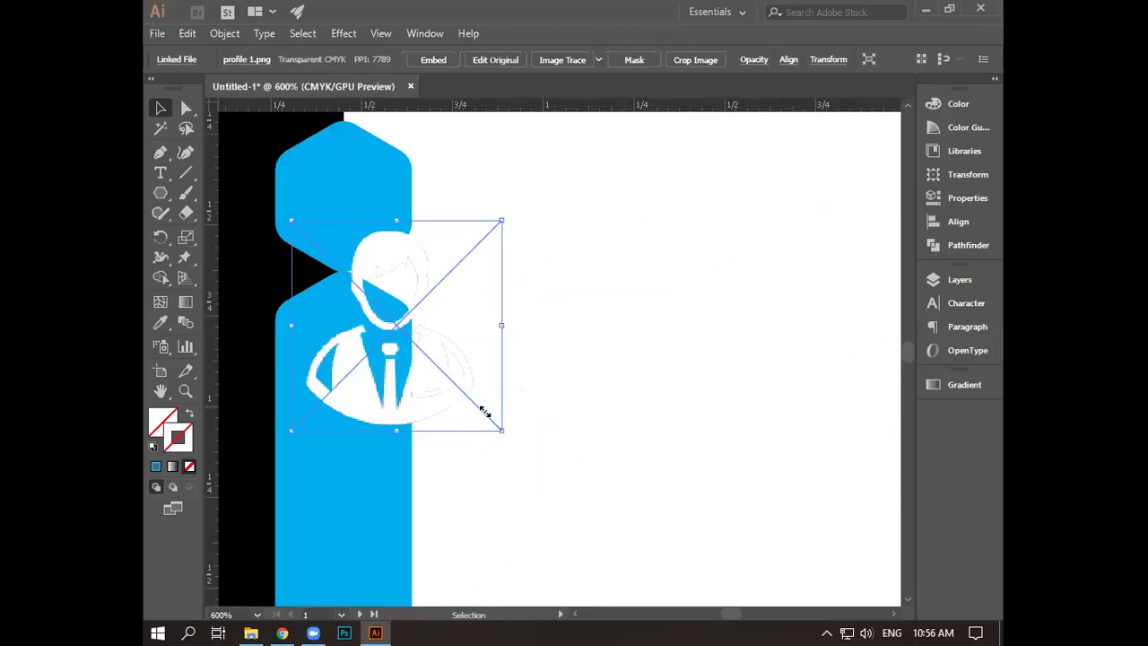
left_click_drag(500, 429, 358, 238)
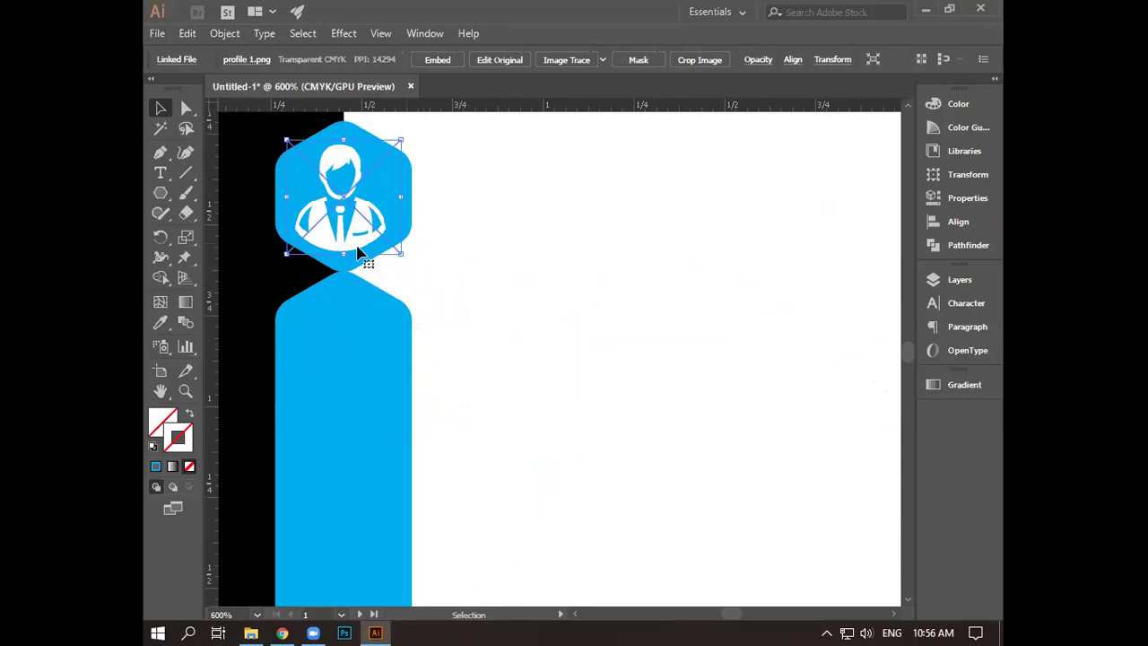
key("Up")
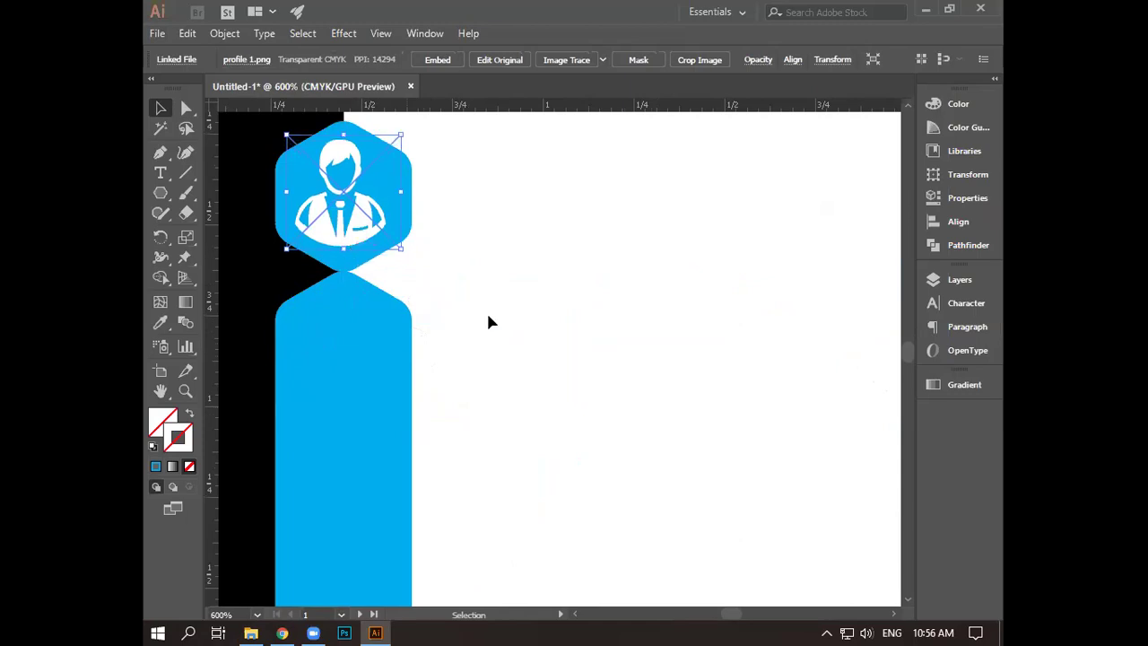
left_click(487, 316)
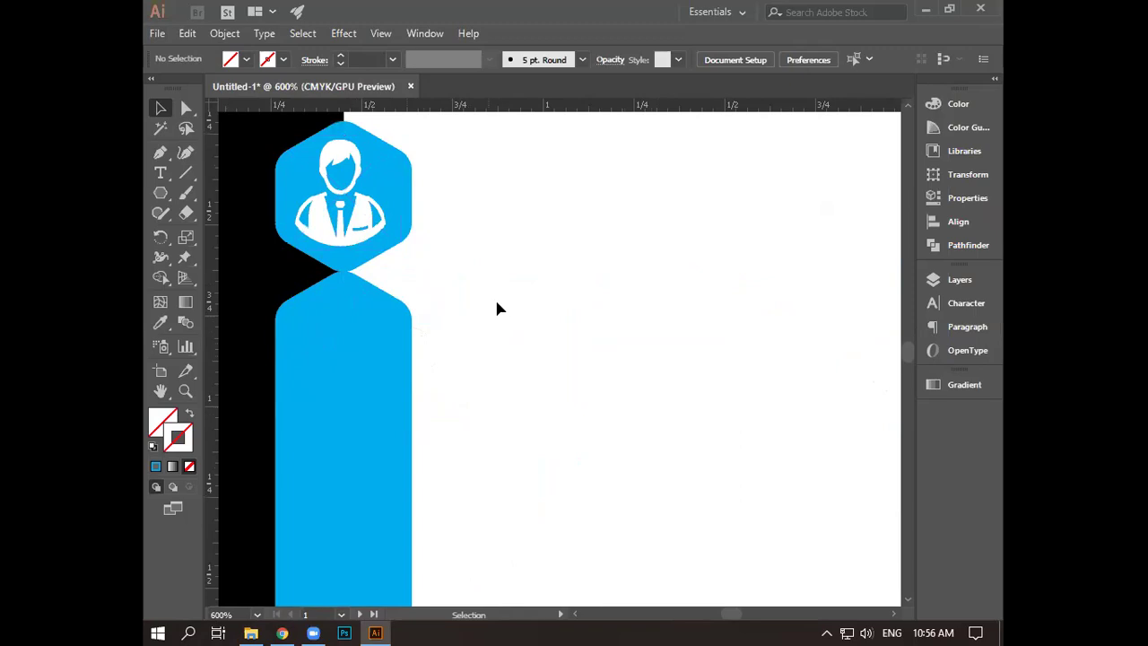
- Drag phonev.png from the icon folder onto the card canvas
left_click(926, 9)
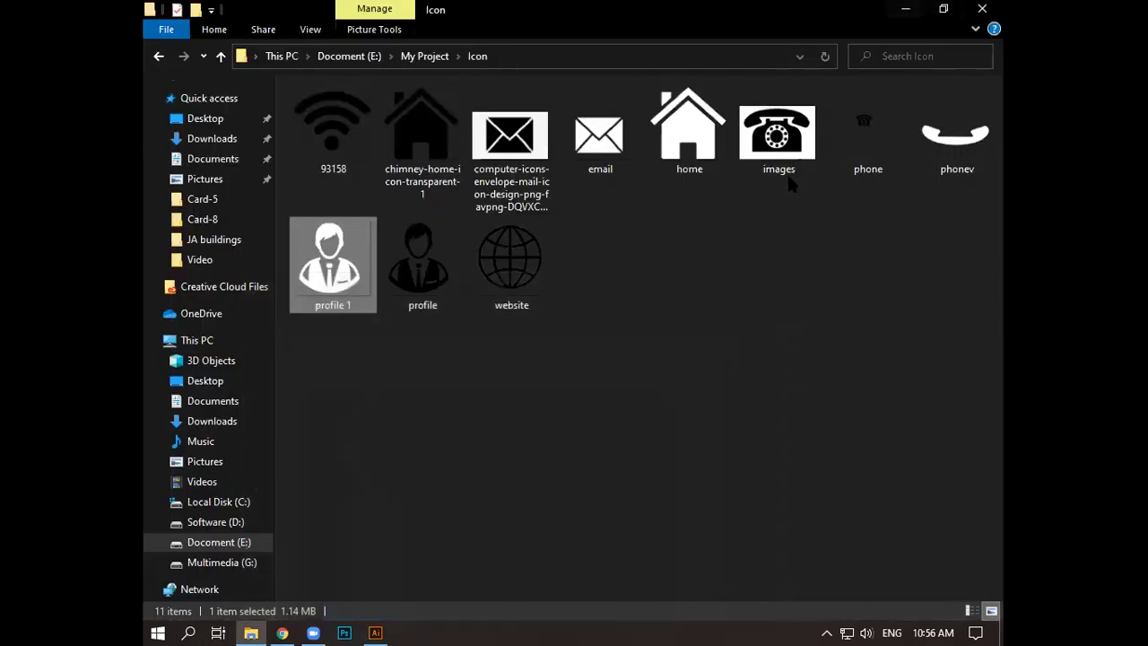
left_click_drag(942, 157, 489, 481)
left_click_drag(532, 435, 815, 561)
- Shrink and slightly rotate phonev.png, then move it into the lower blue shape
key("ctrl+minus")
key("ctrl+minus")
key("ctrl+minus")
key("ctrl+minus")
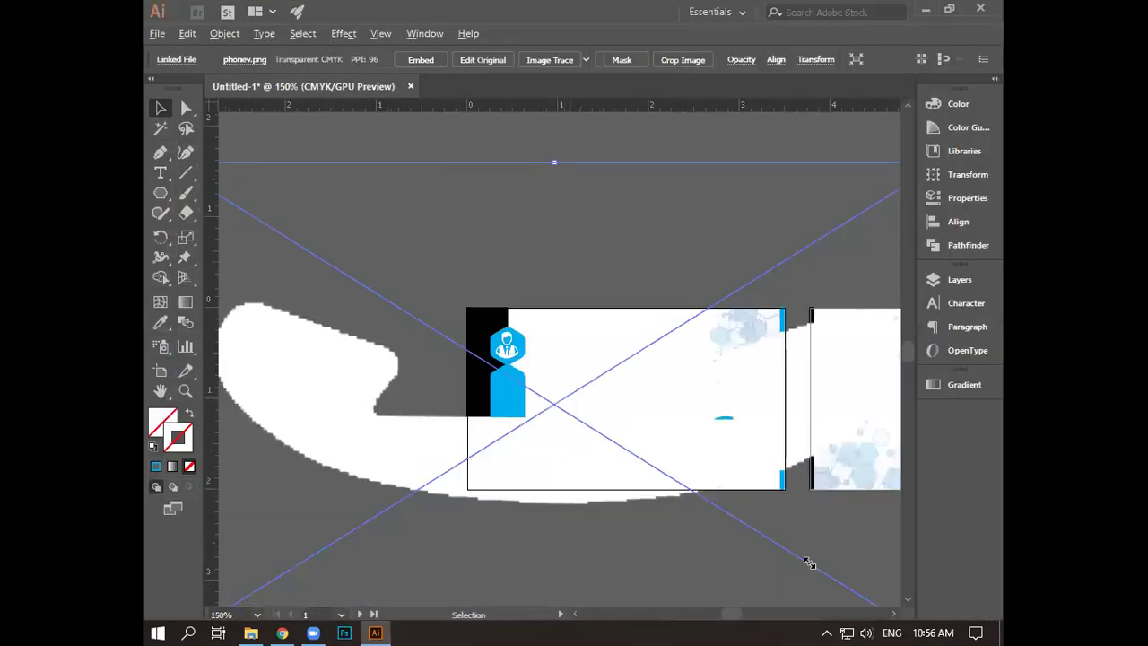
key("ctrl+minus")
left_click_drag(617, 459, 598, 423)
scroll(599, 421, "up", 6)
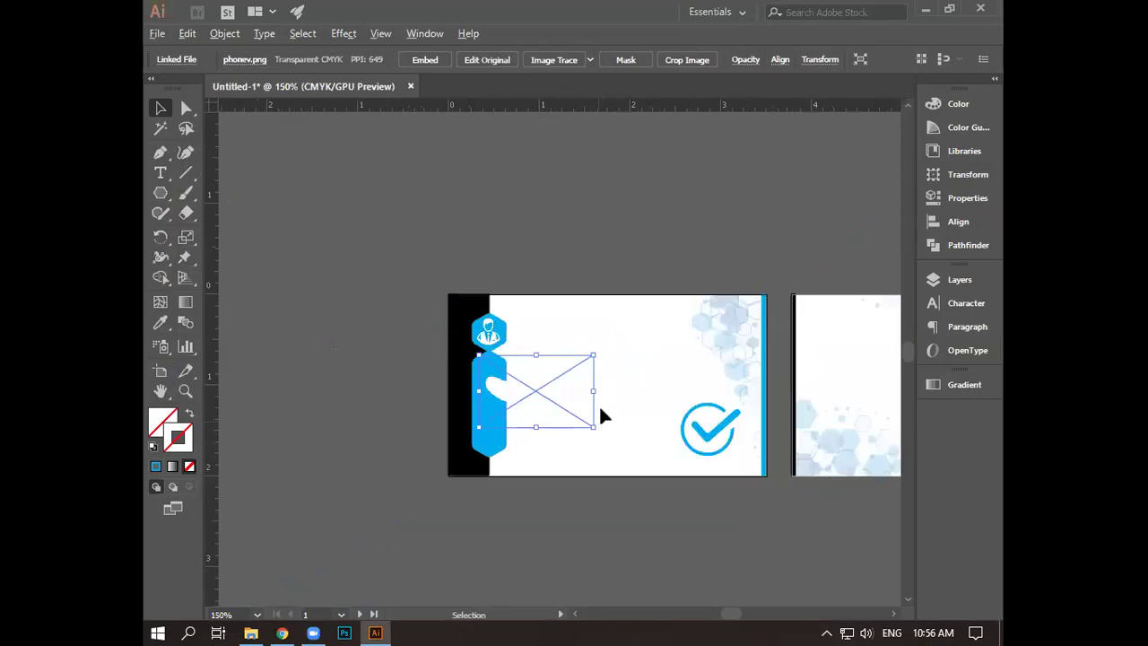
left_click_drag(782, 400, 983, 347)
left_click_drag(678, 517, 544, 270)
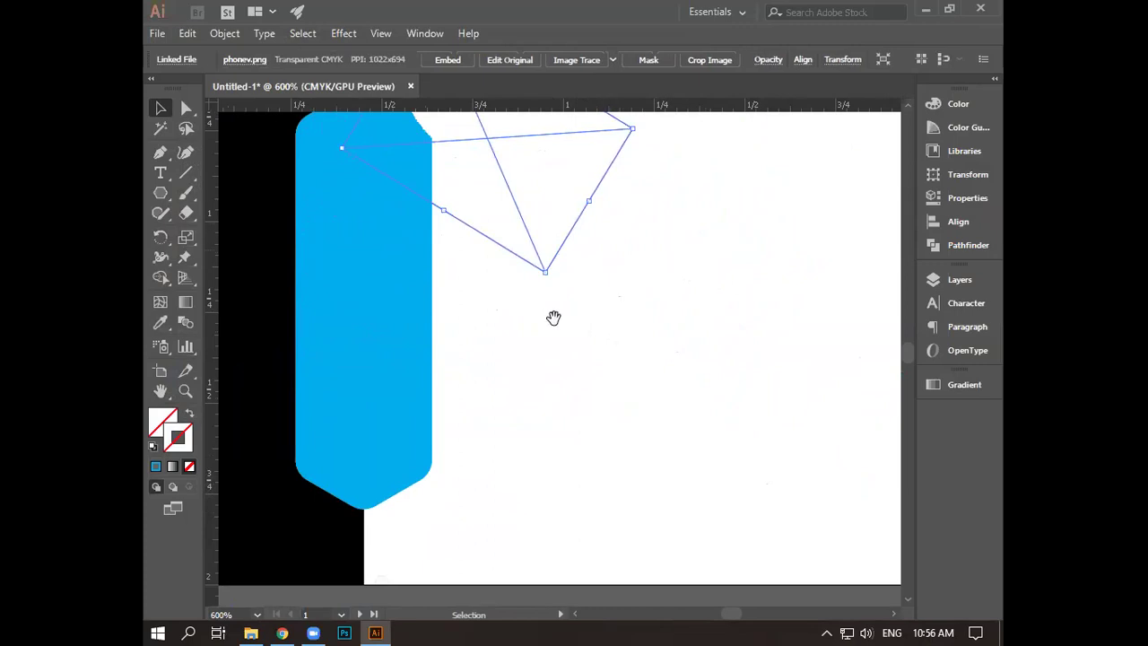
scroll(547, 319, "up", 4)
scroll(547, 319, "left", 3)
left_click_drag(469, 365, 480, 392)
- Nudge the phone icon up one step and drag email.png from the Icon folder onto the canvas
left_click(664, 391)
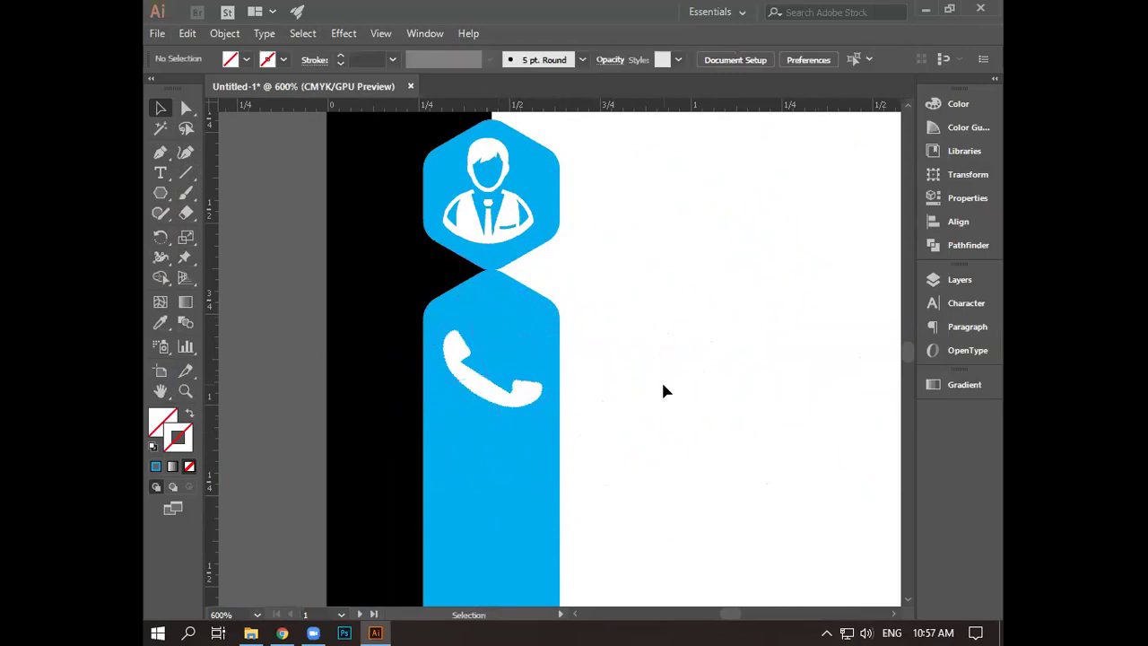
scroll(686, 349, "down", 5)
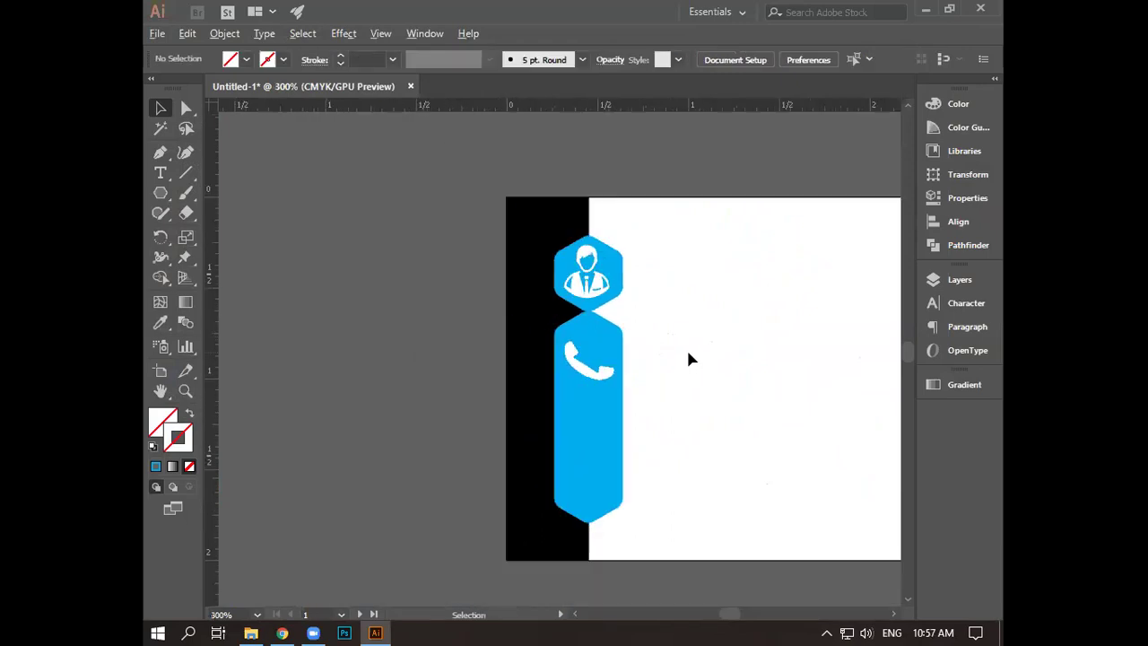
left_click_drag(715, 473, 591, 441)
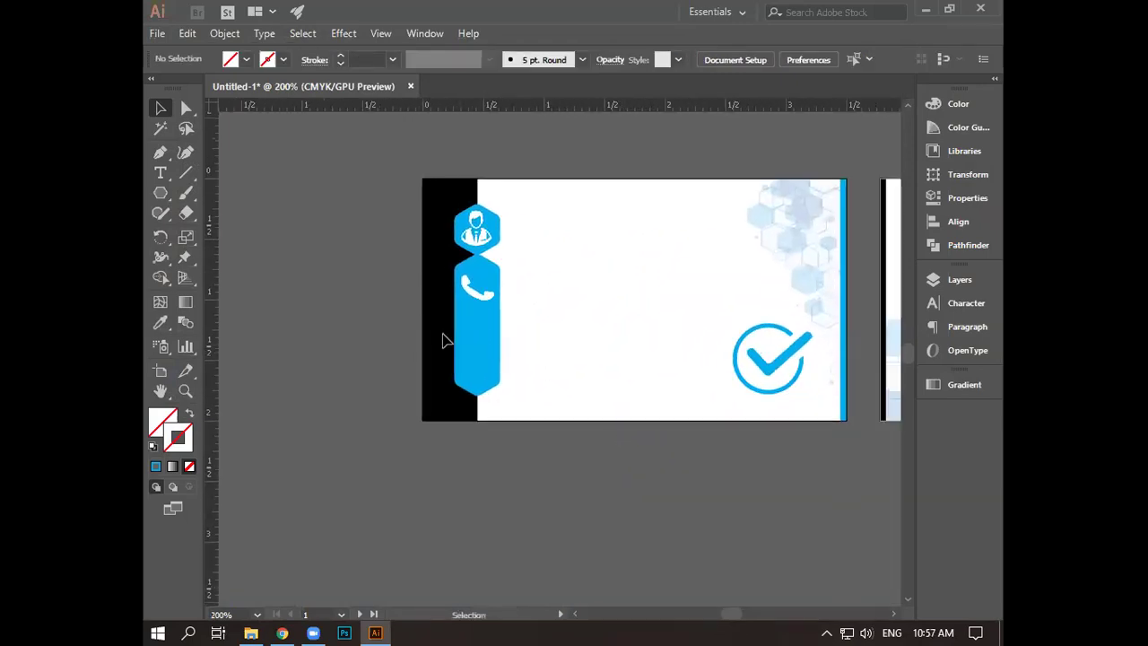
left_click(472, 301)
key("Up")
key("Up")
key("Up")
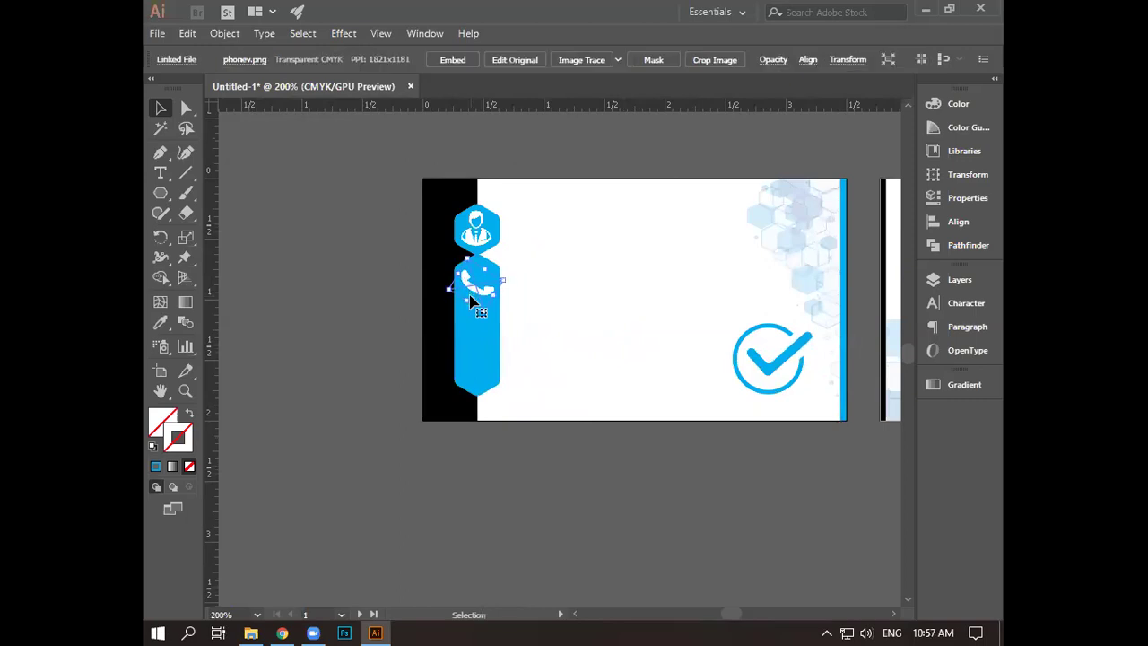
left_click(543, 509)
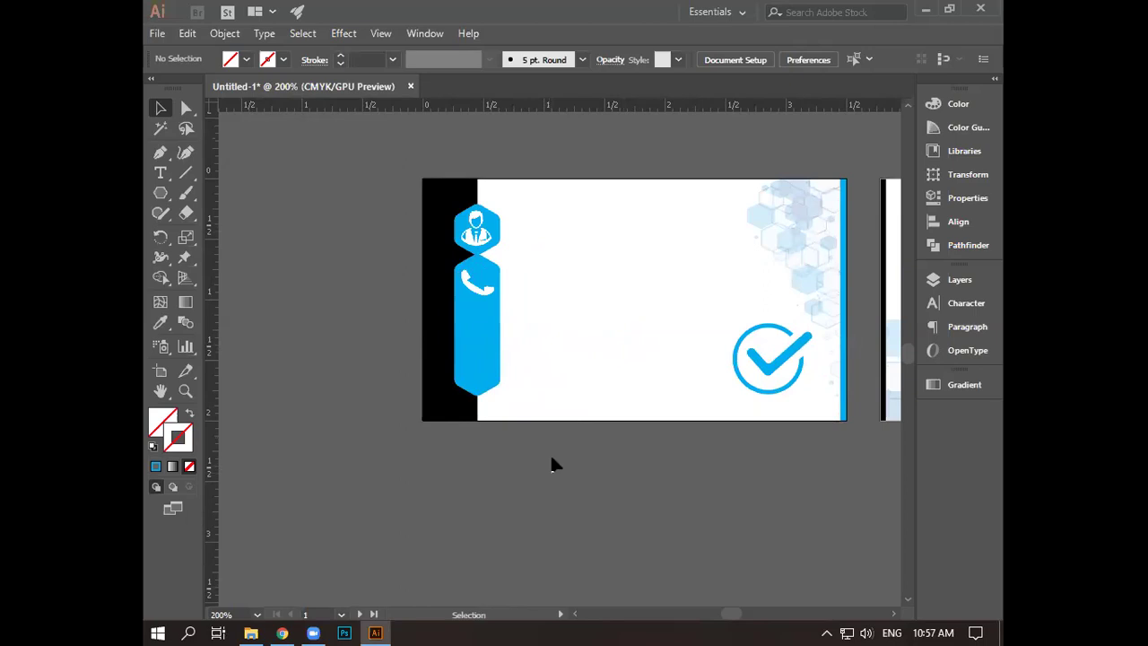
left_click(929, 11)
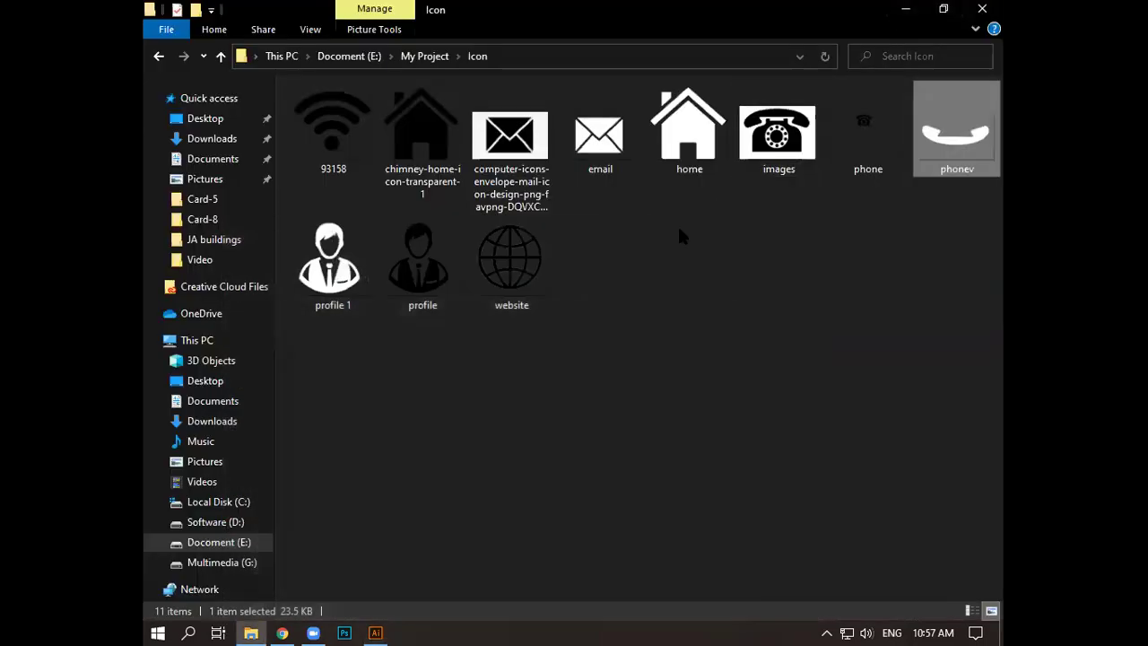
left_click_drag(597, 161, 604, 363)
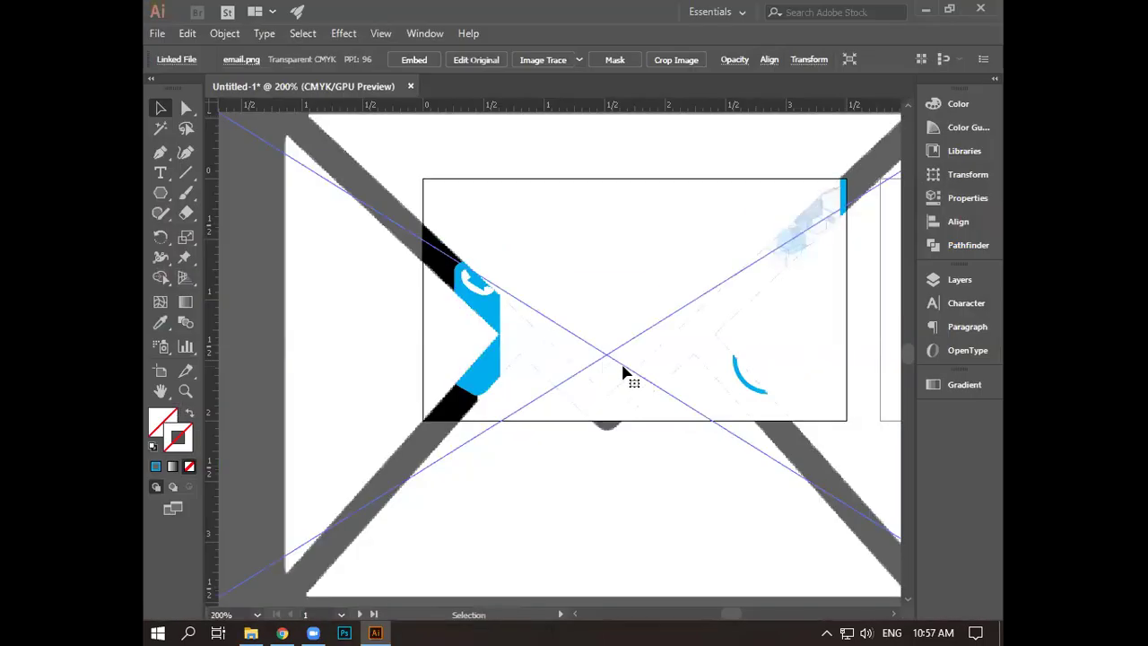
- Scale the email.png envelope down and place it on the blue banner under the phone
scroll(625, 370, "down", 4)
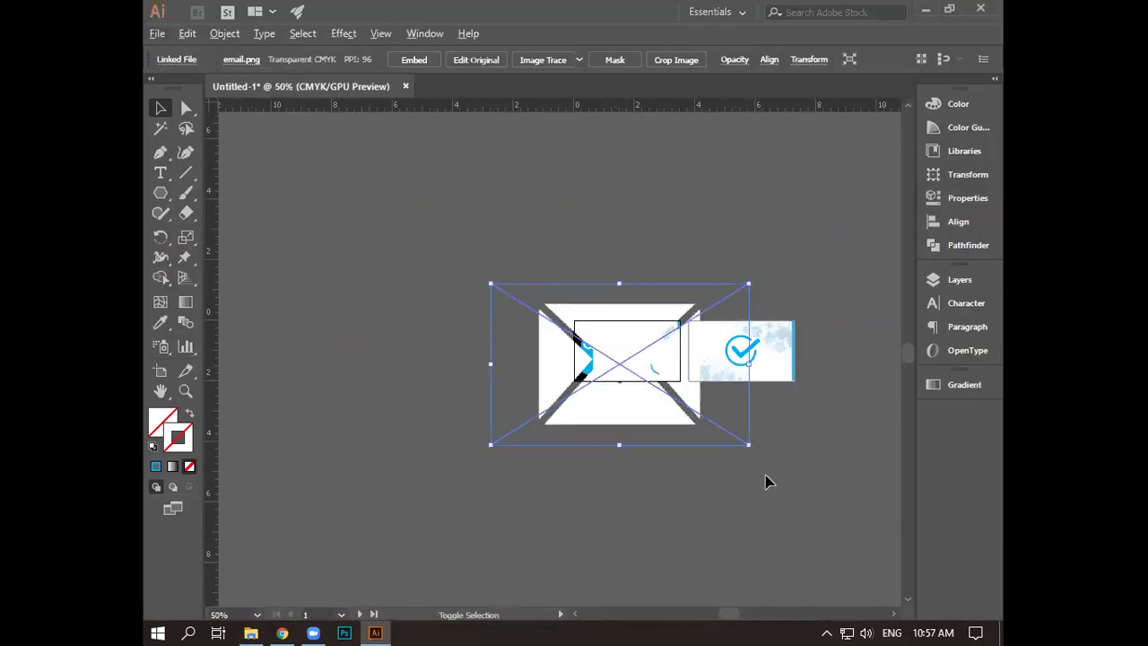
left_click_drag(749, 444, 638, 376)
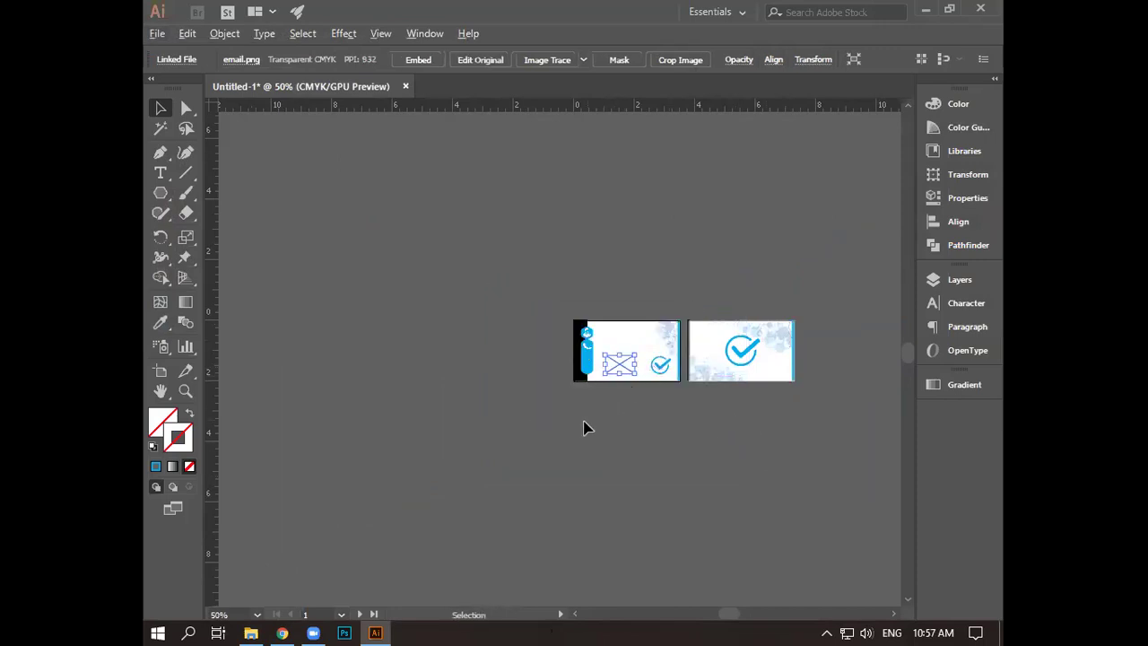
scroll(583, 427, "up", 5)
scroll(709, 230, "up", 5)
left_click_drag(735, 418, 597, 415)
scroll(601, 410, "up", 4)
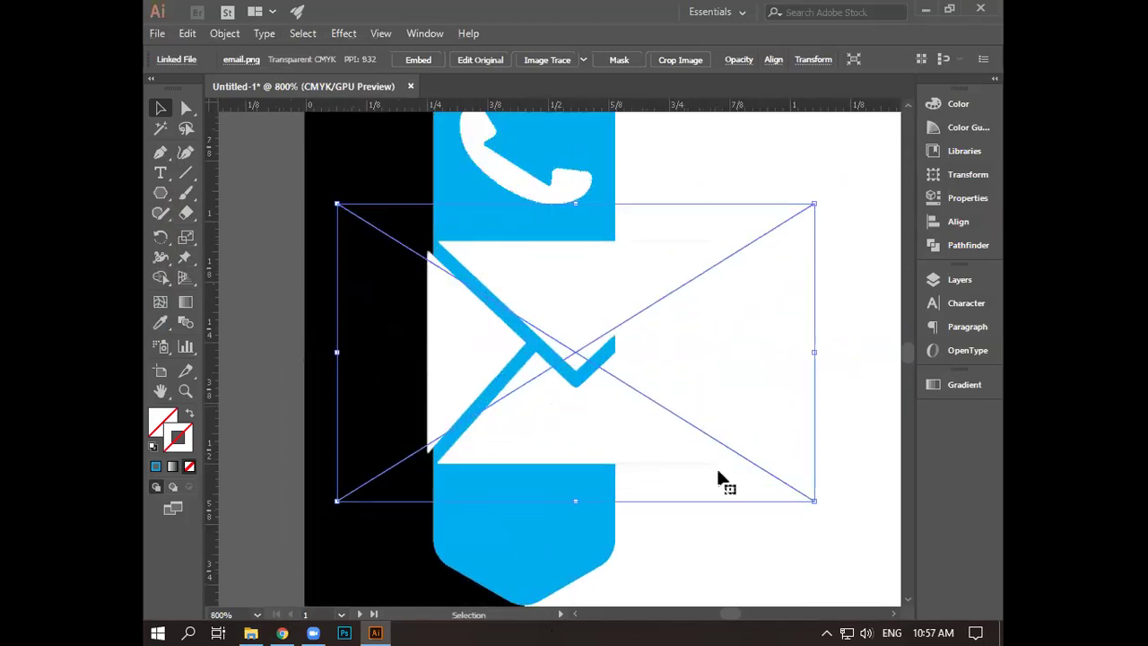
left_click_drag(812, 501, 665, 414)
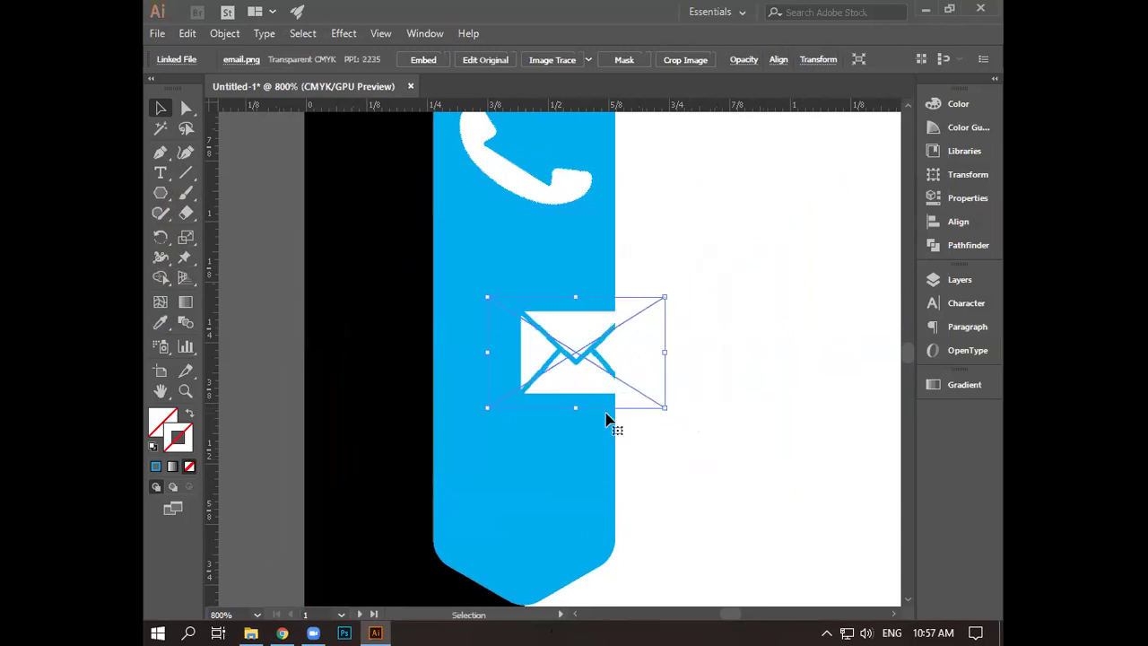
left_click_drag(586, 389, 535, 332)
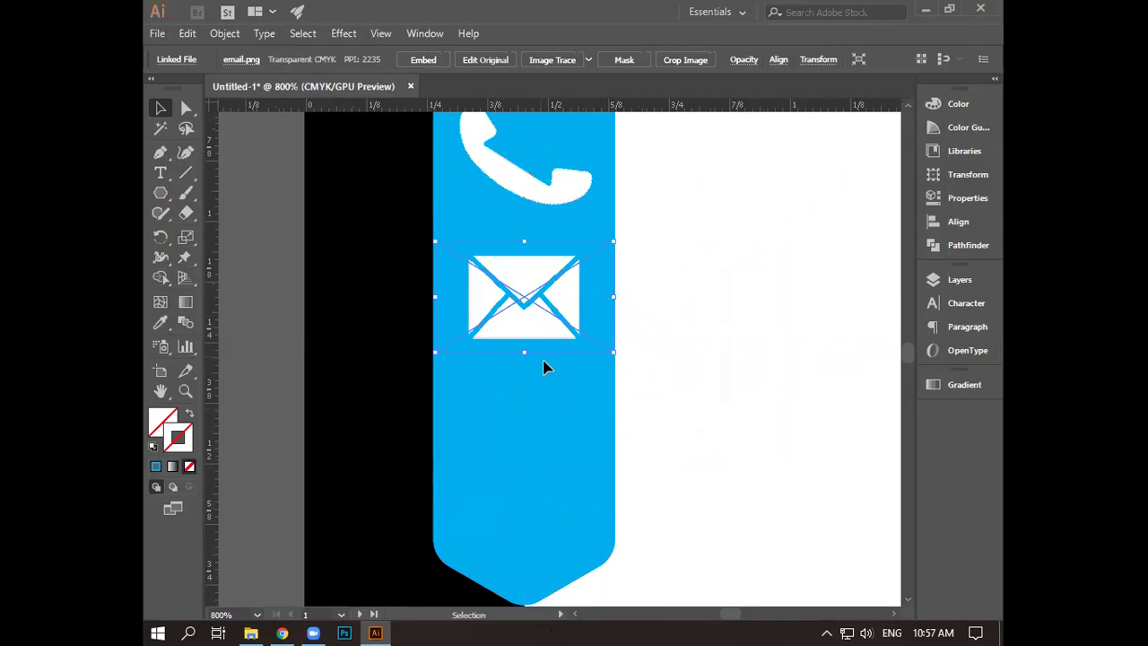
left_click_drag(614, 352, 625, 362)
key("ctrl+z")
left_click(705, 357)
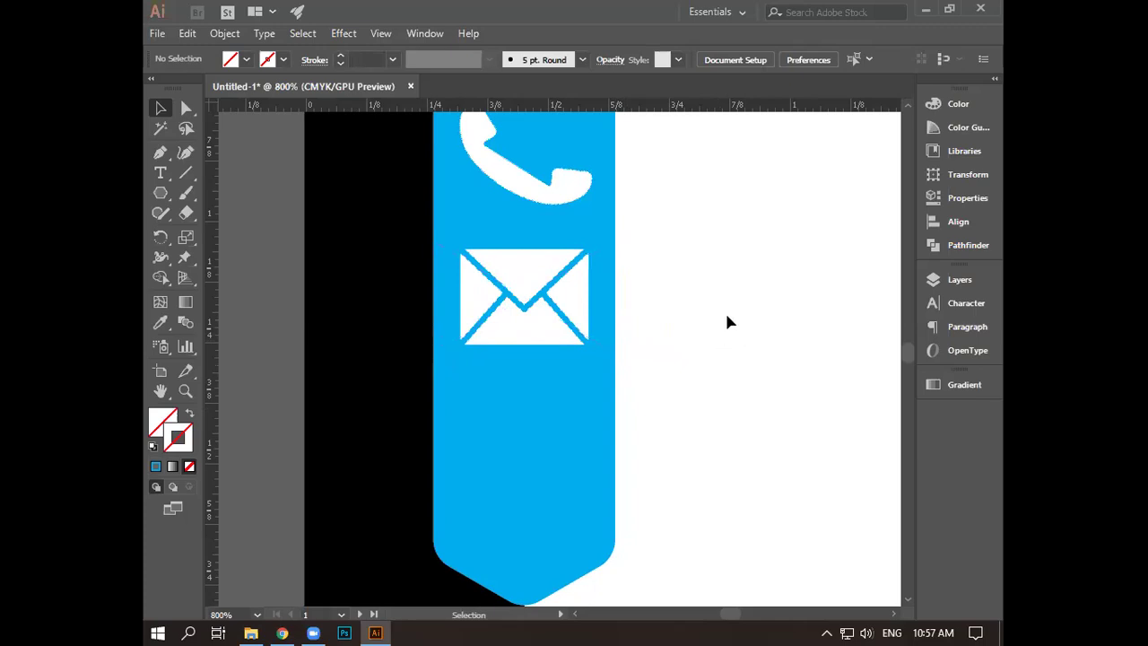
- Drag home.png from the icon folder onto the Illustrator canvas
scroll(729, 315, "down", 5)
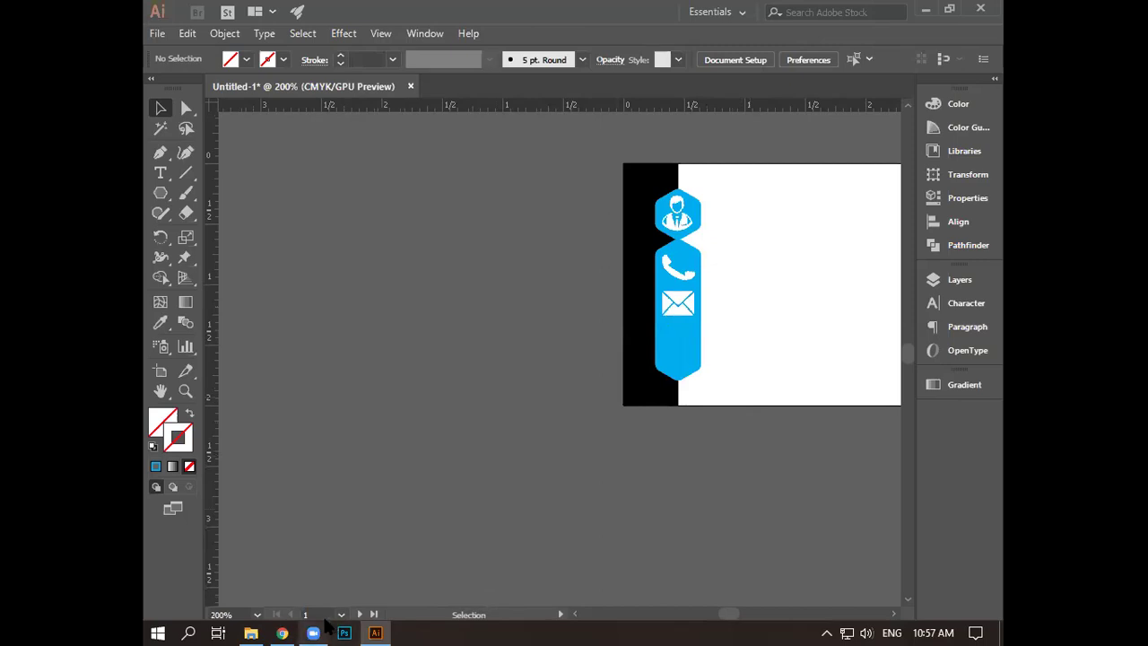
left_click(925, 9)
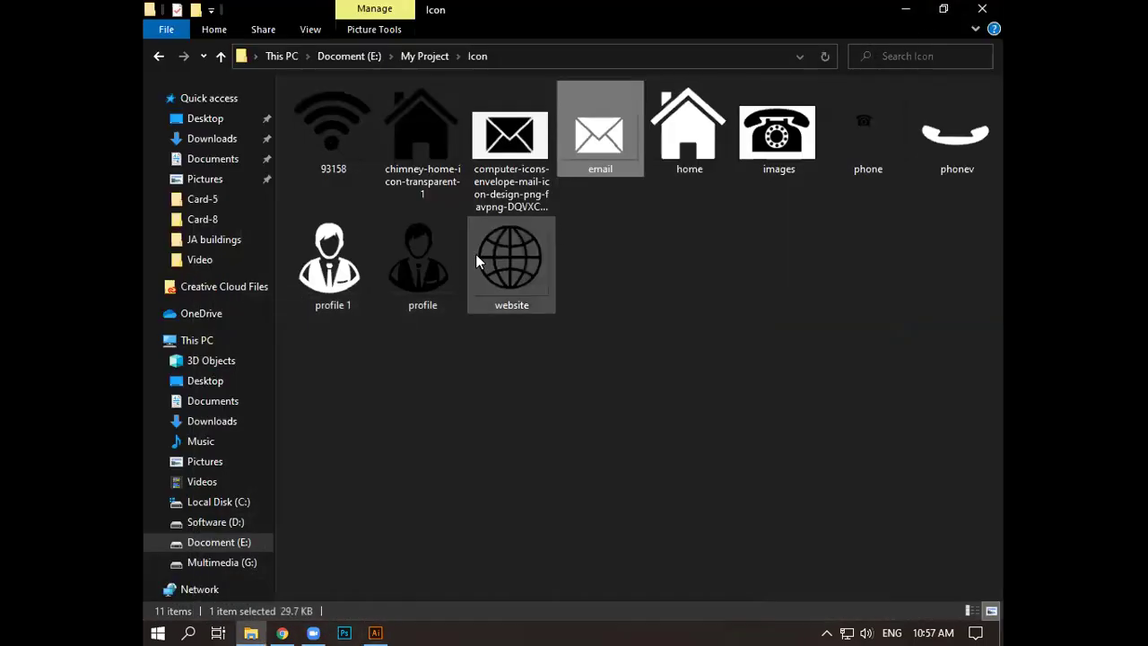
left_click_drag(698, 169, 375, 633)
left_click_drag(487, 421, 515, 381)
- Shrink home.png to a small icon and move it onto the card's blue banner
scroll(585, 343, "down", 4)
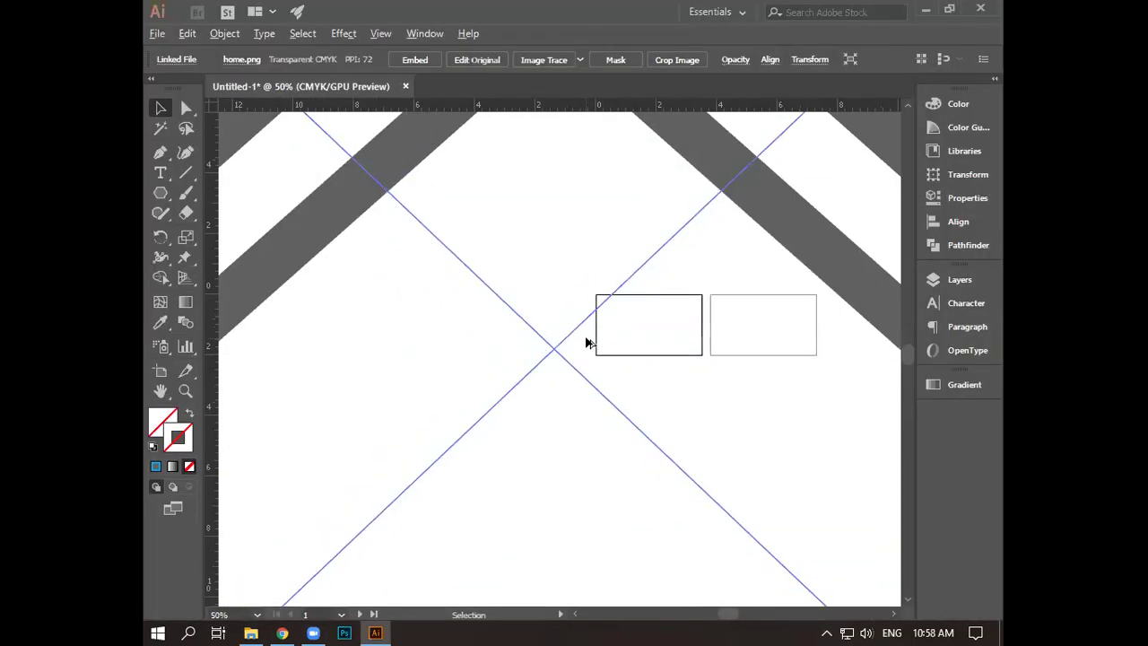
scroll(585, 343, "down", 5)
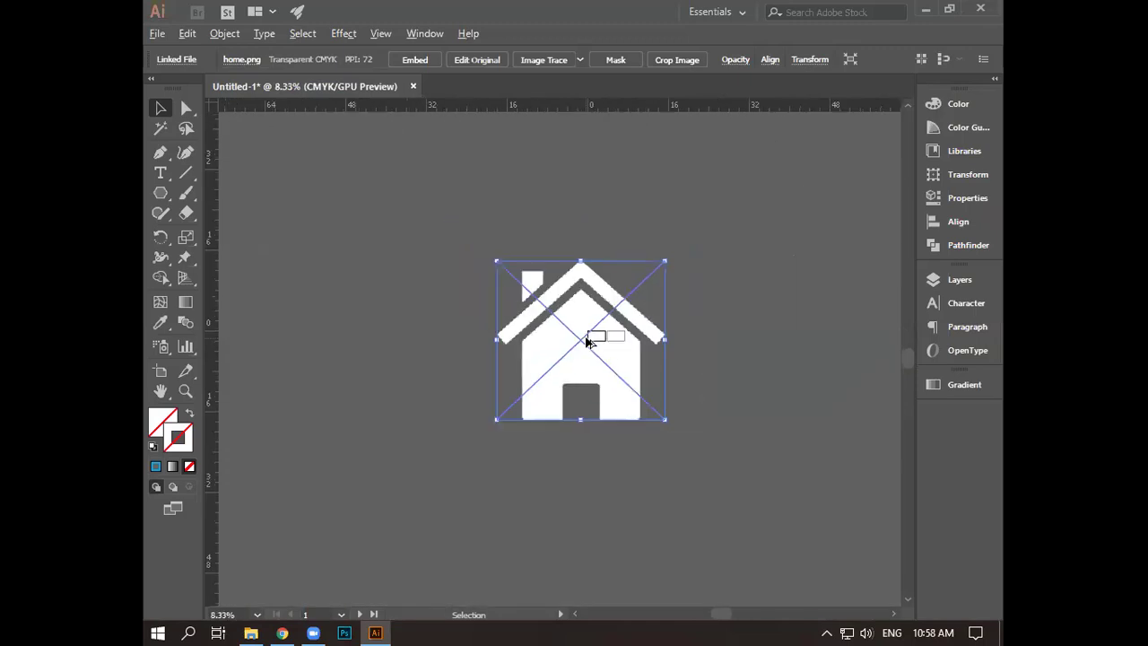
left_click_drag(652, 422, 565, 275)
scroll(586, 347, "up", 2)
scroll(585, 348, "up", 6)
scroll(561, 272, "up", 4)
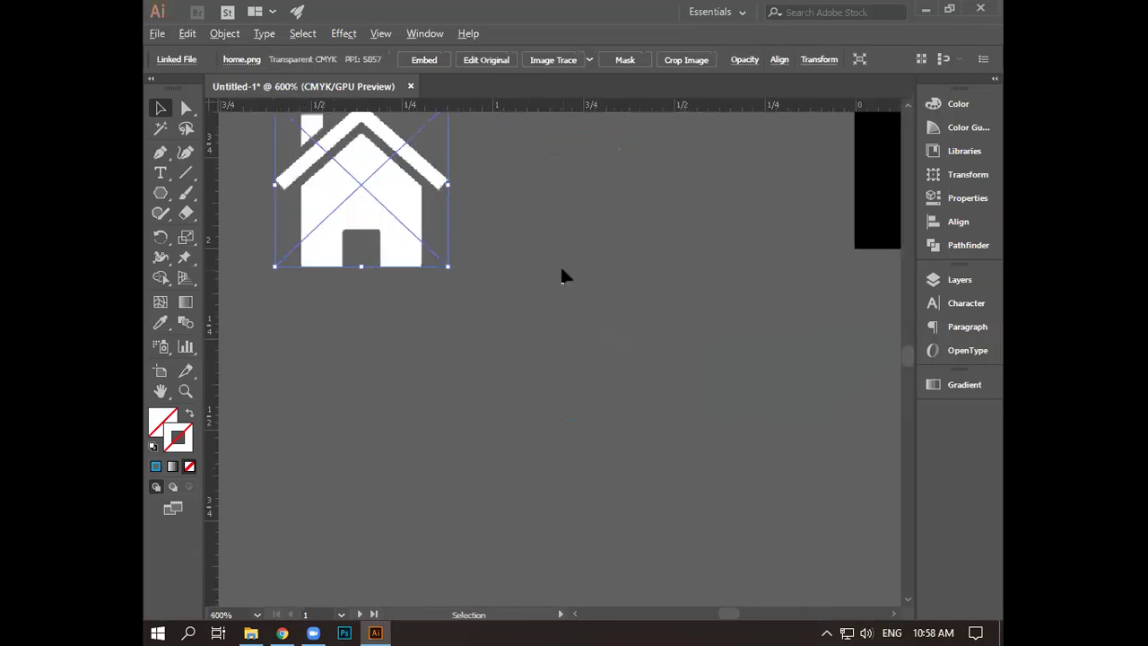
left_click_drag(590, 258, 461, 313)
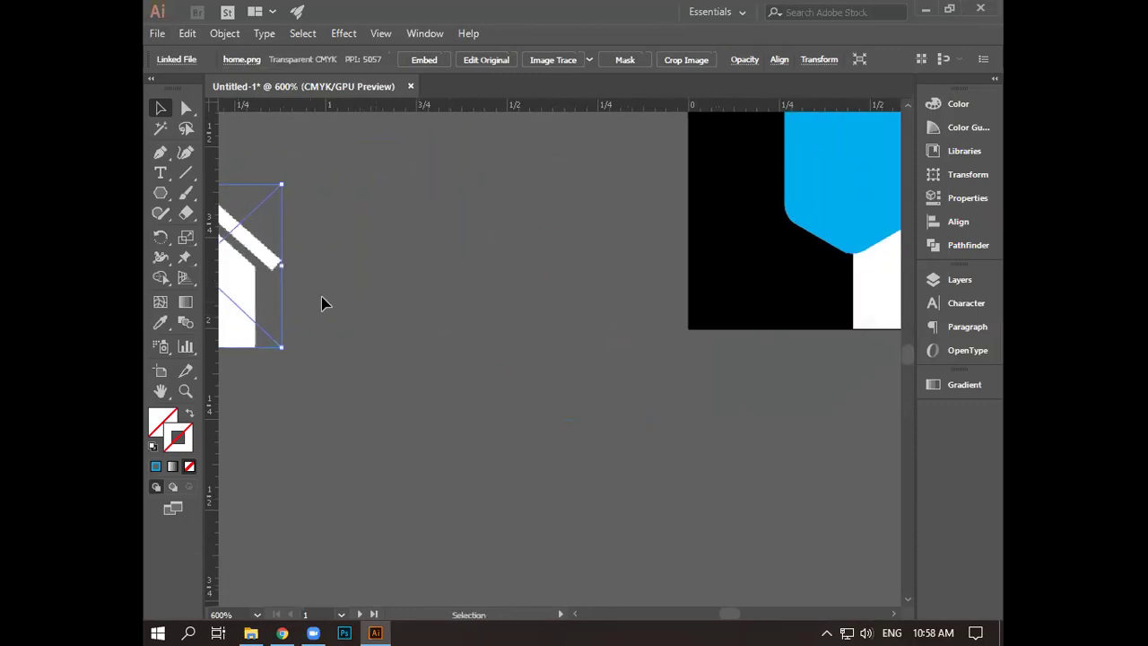
left_click_drag(269, 300, 880, 212)
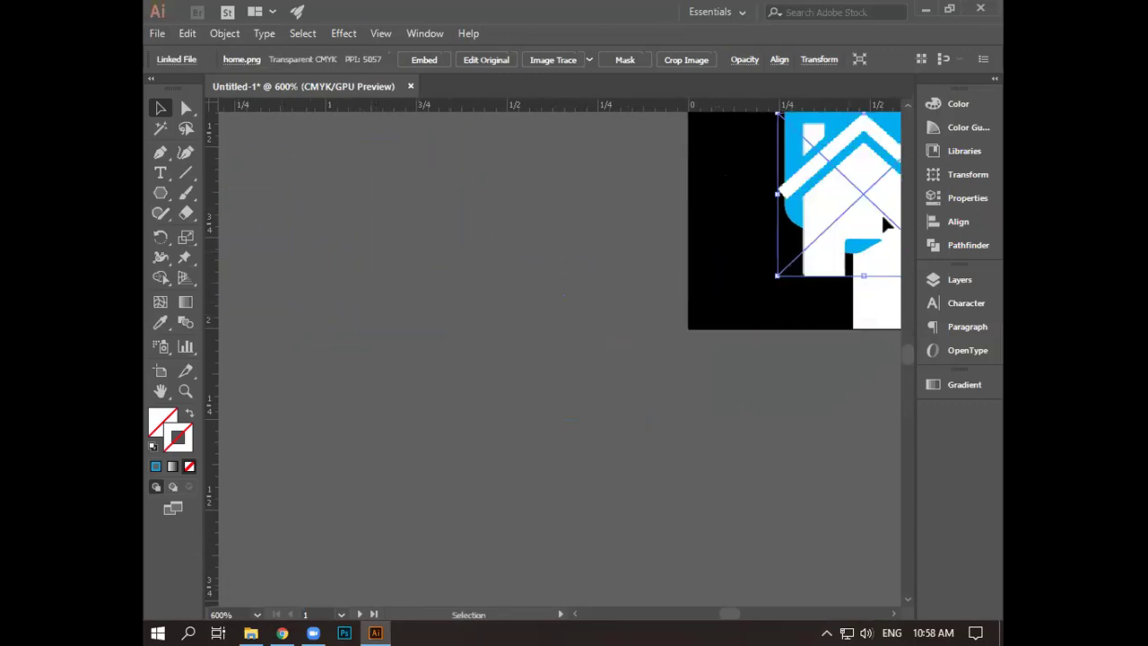
left_click_drag(591, 283, 340, 328)
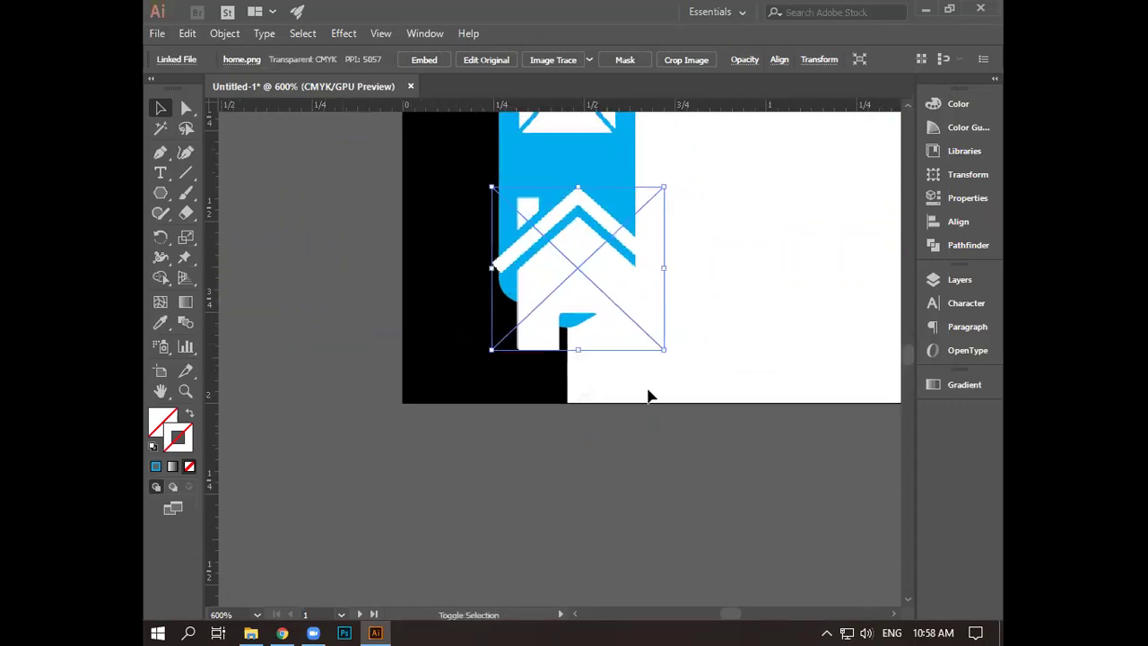
left_click_drag(663, 349, 636, 320)
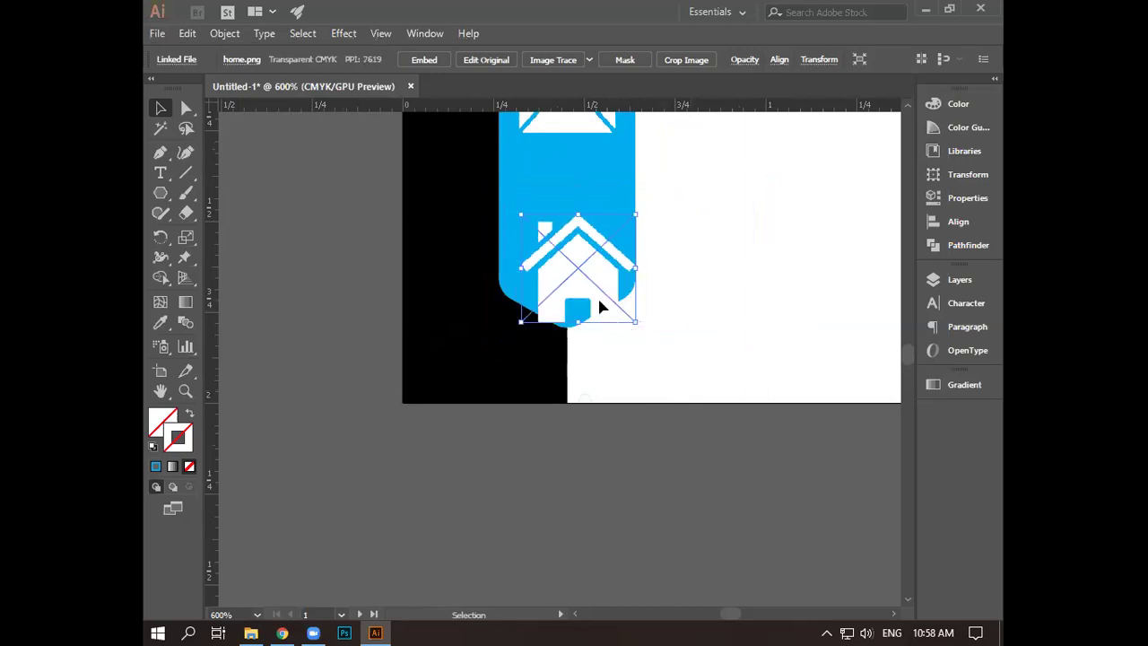
key("ctrl+shift+a")
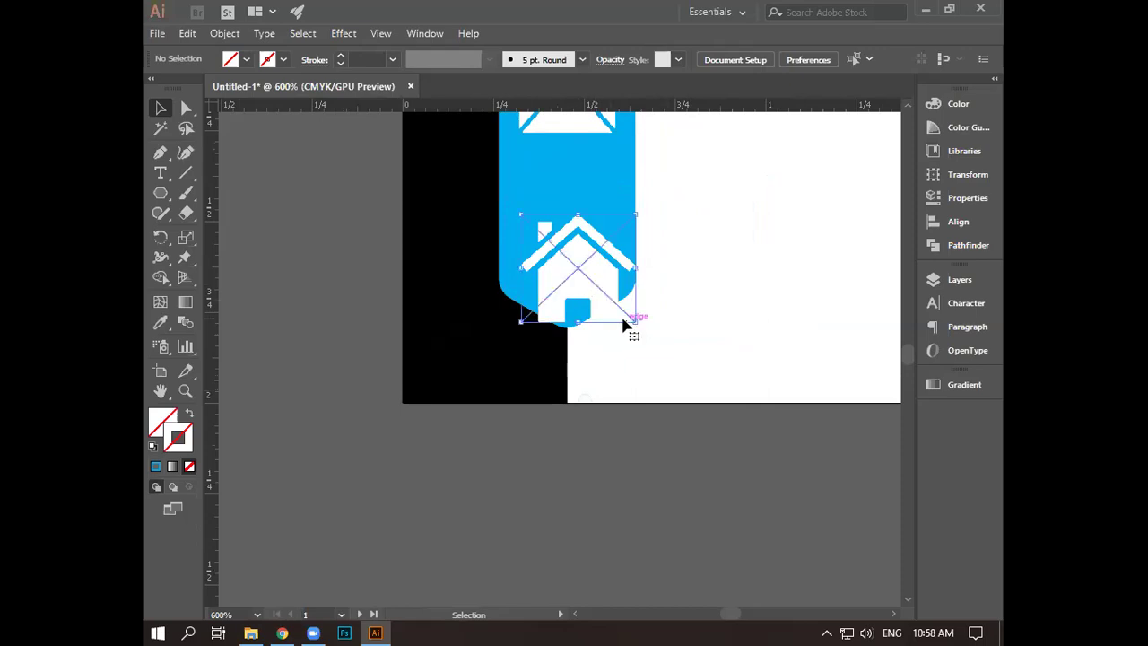
- Nudge the house icon up and left into place below the envelope, then pan to the checkmark side
left_click(625, 325)
key("Up")
key("Up")
key("Up")
key("Up")
key("Up")
key("Up")
key("Up")
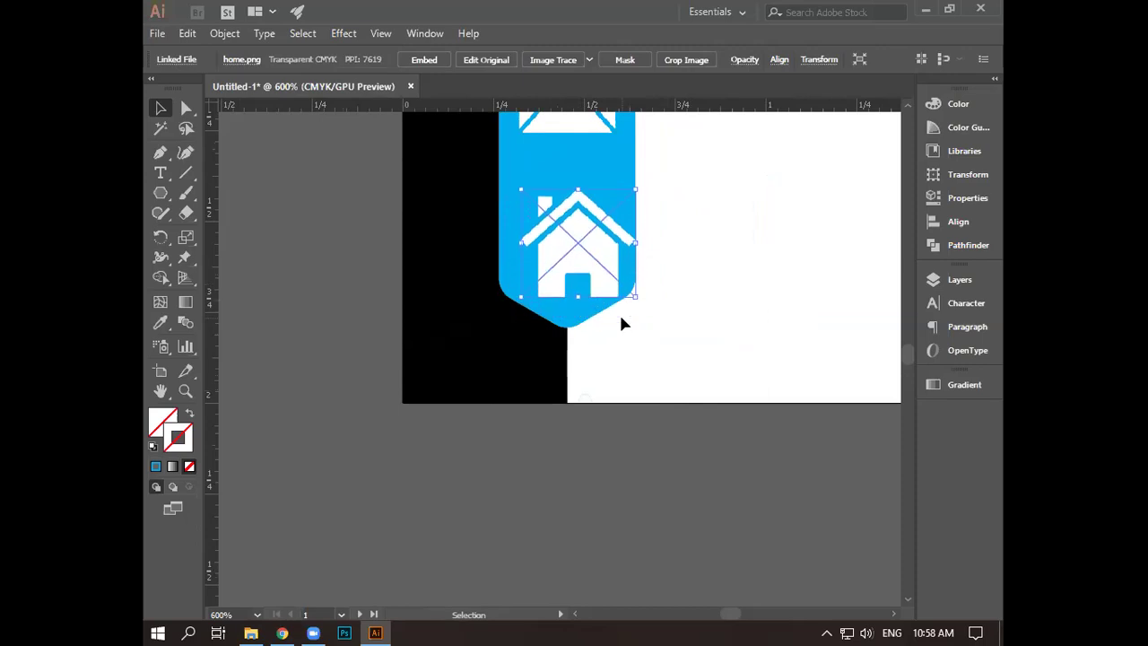
key("Left")
key("Left")
key("Left")
key("Up")
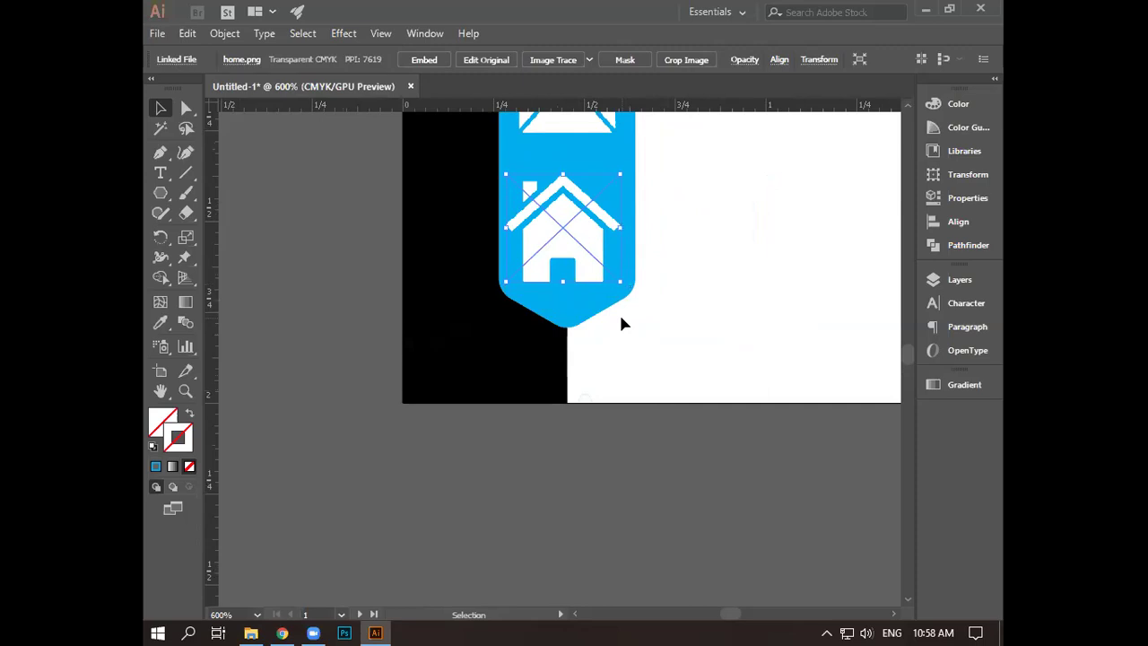
key("Up")
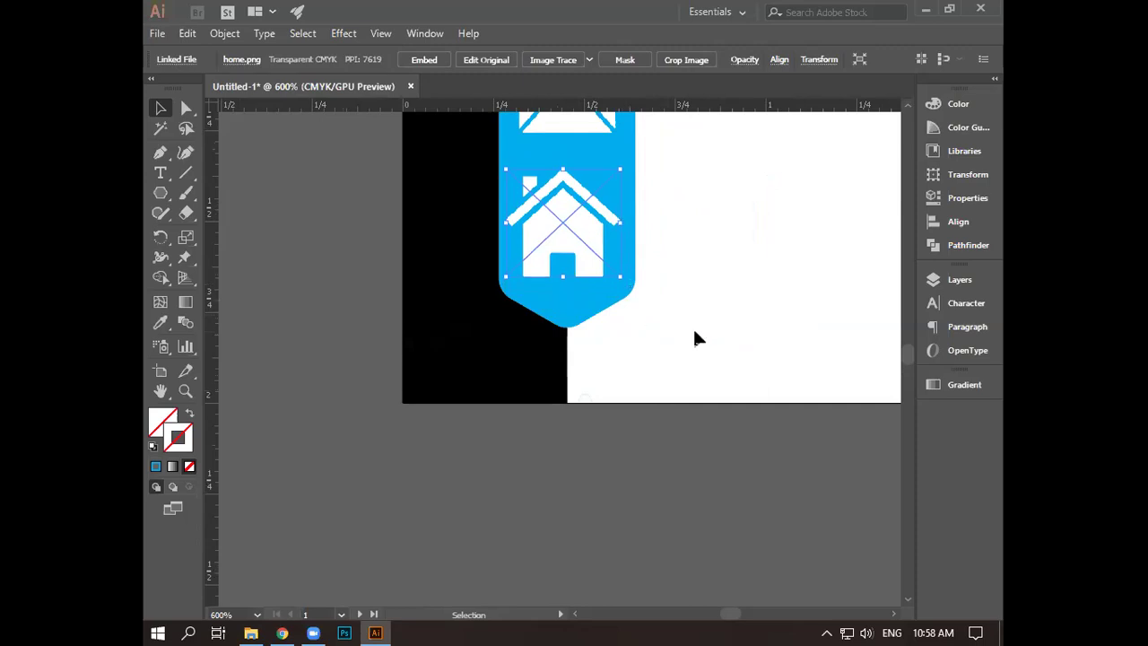
left_click(696, 332)
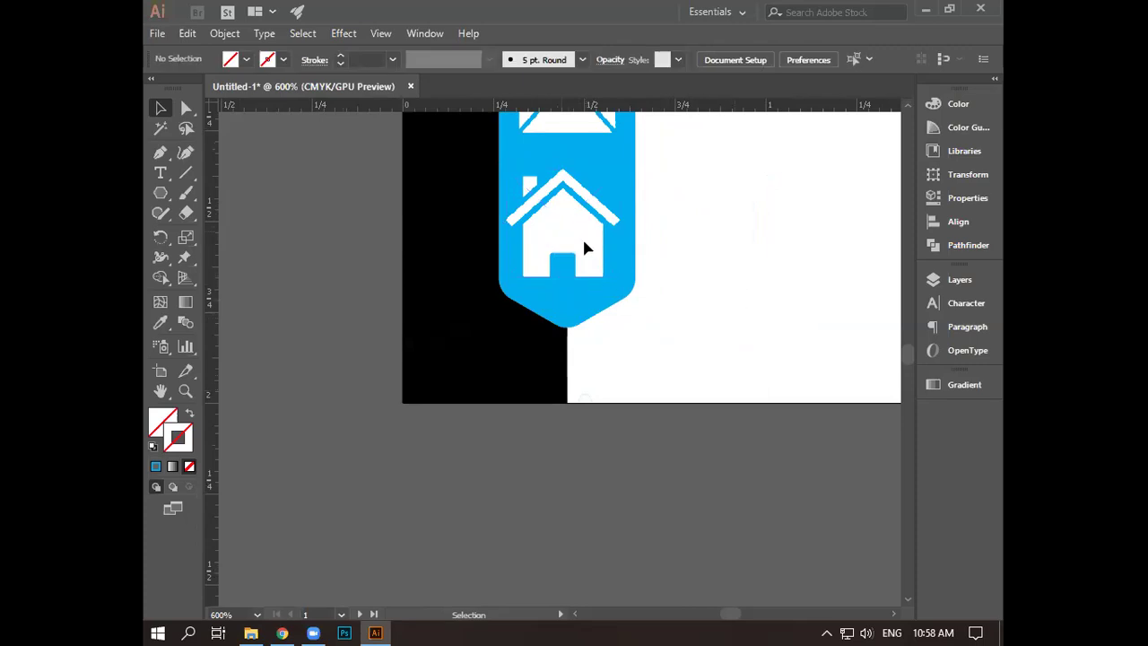
left_click(602, 280)
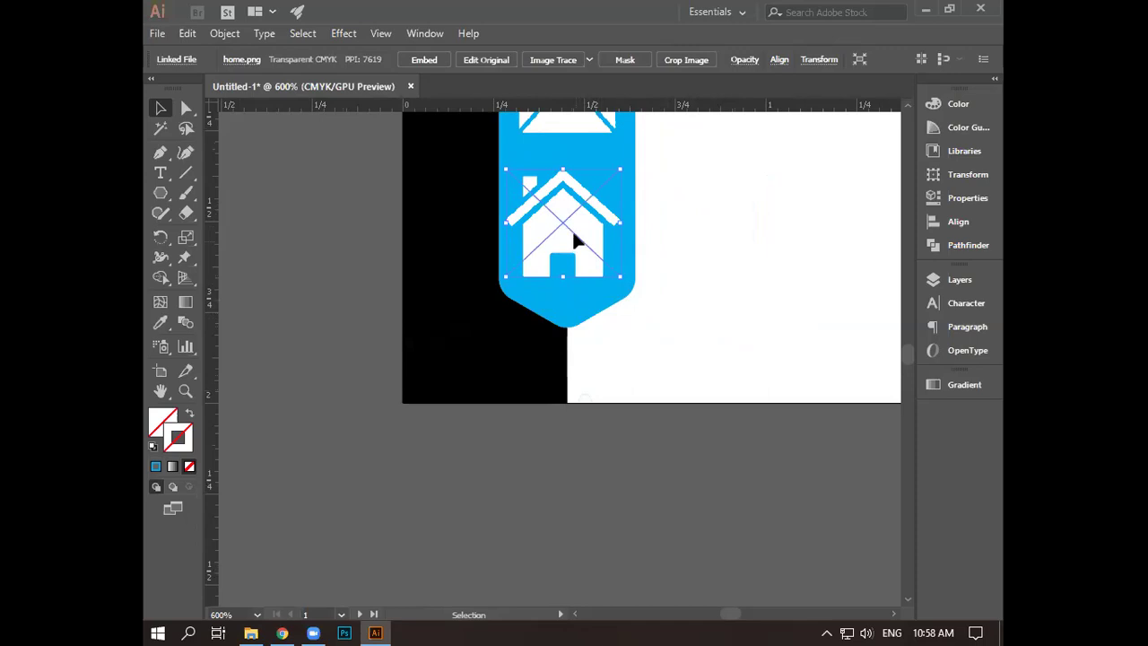
key("ctrl+shift+a")
left_click(604, 284)
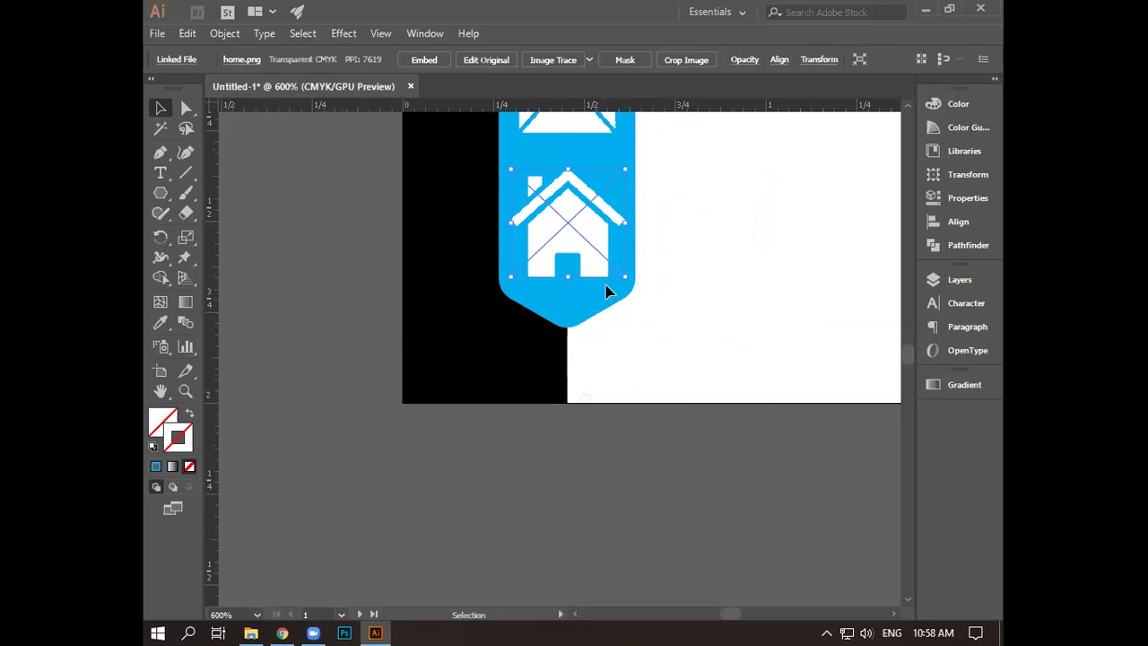
key("ctrl+shift+a")
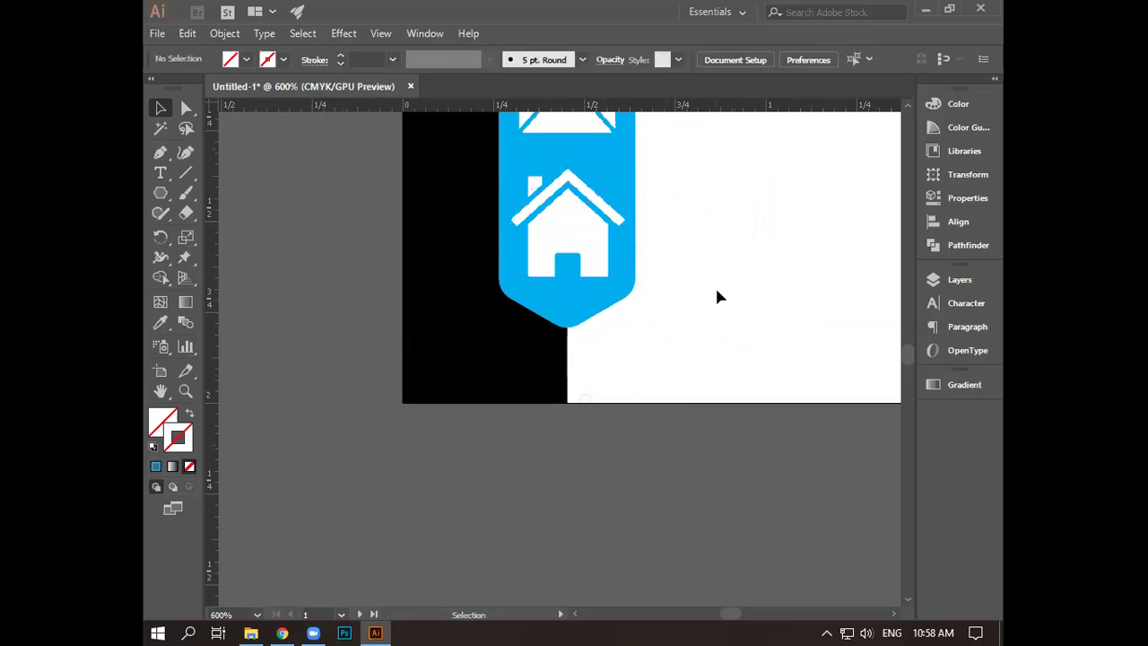
scroll(717, 296, "down", 4)
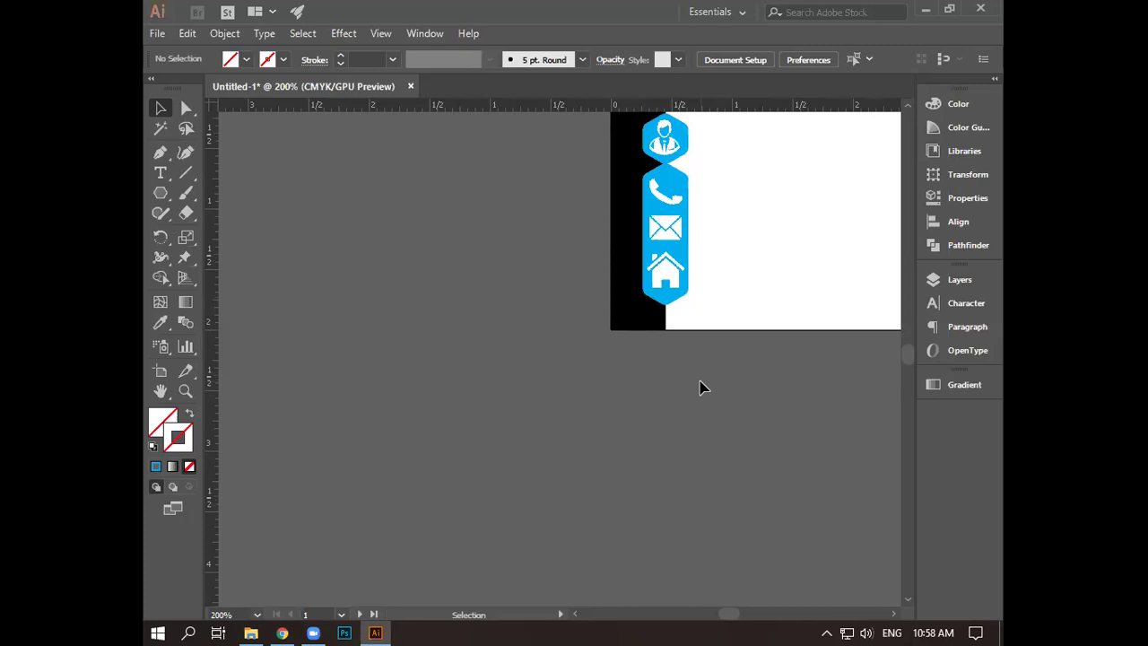
key("space")
left_click_drag(720, 350, 374, 389)
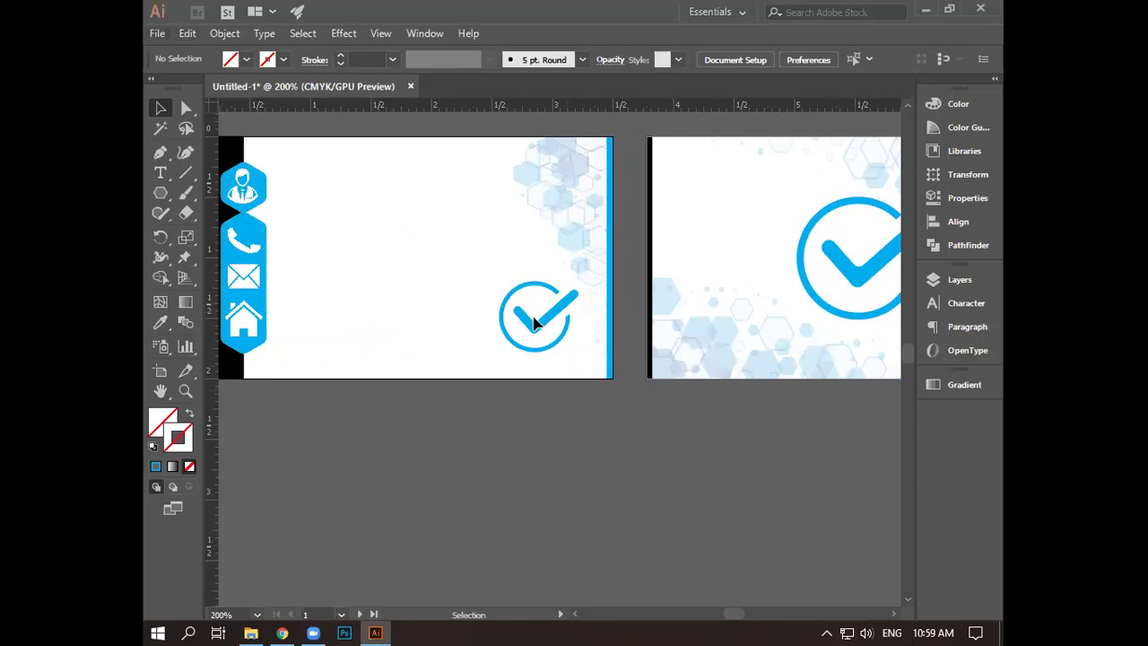
- Unlock all artwork, then marquee-select the checkmark logo group and nudge it slightly higher
left_click(221, 34)
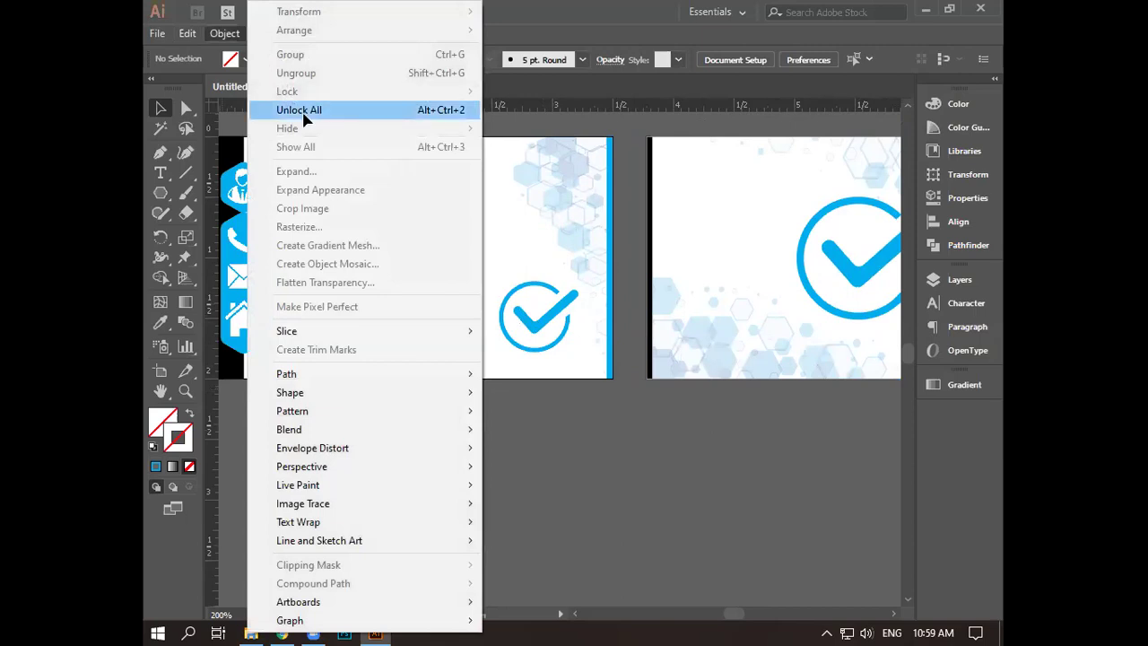
left_click(300, 110)
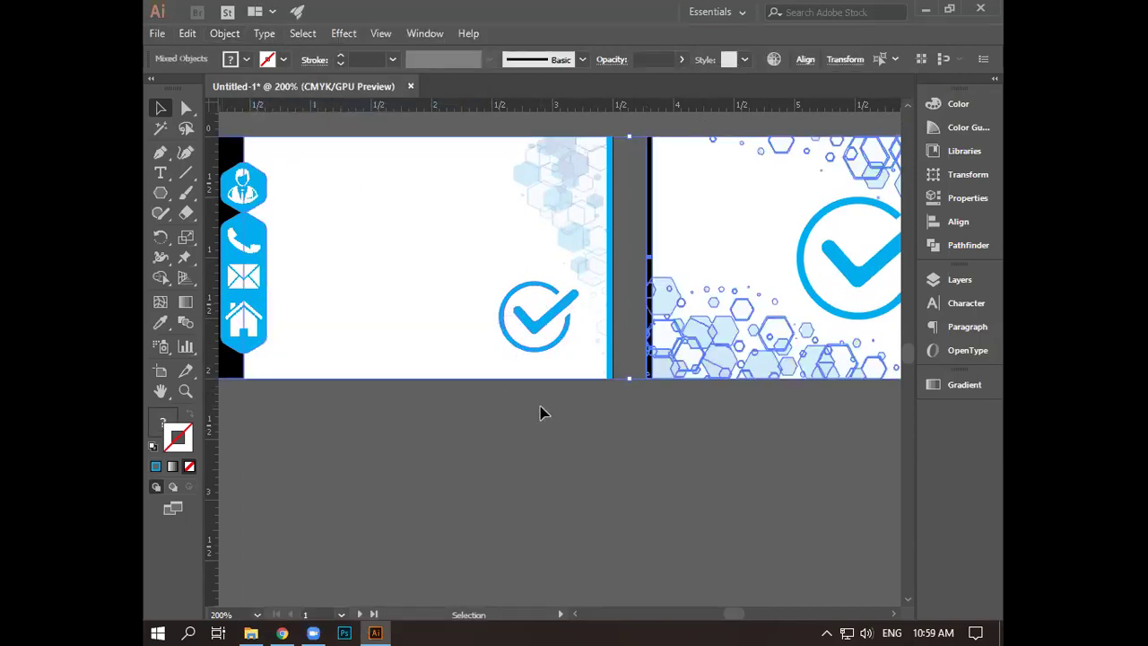
left_click(500, 283)
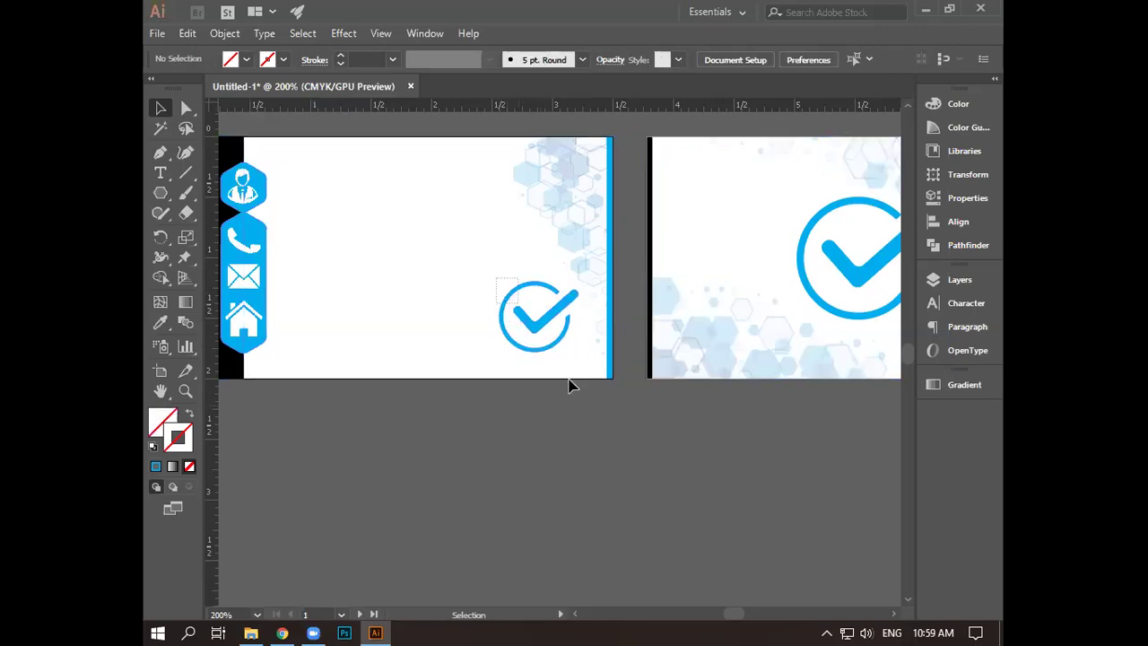
left_click_drag(499, 282, 568, 385)
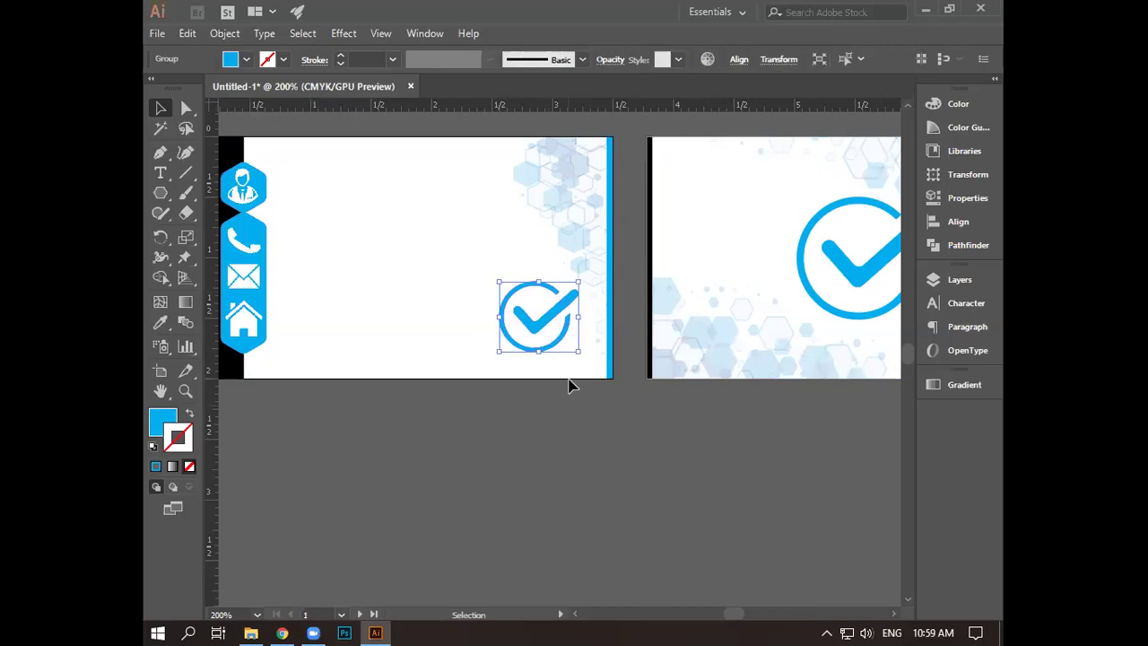
key("Up")
key("Up")
key("Up")
key("Up")
key("Up")
key("Up")
key("Left")
key("Left")
key("Left")
left_click(295, 278)
- Add a text object reading COMPANY NAME just below the checkmark logo
key("t")
left_click(479, 358)
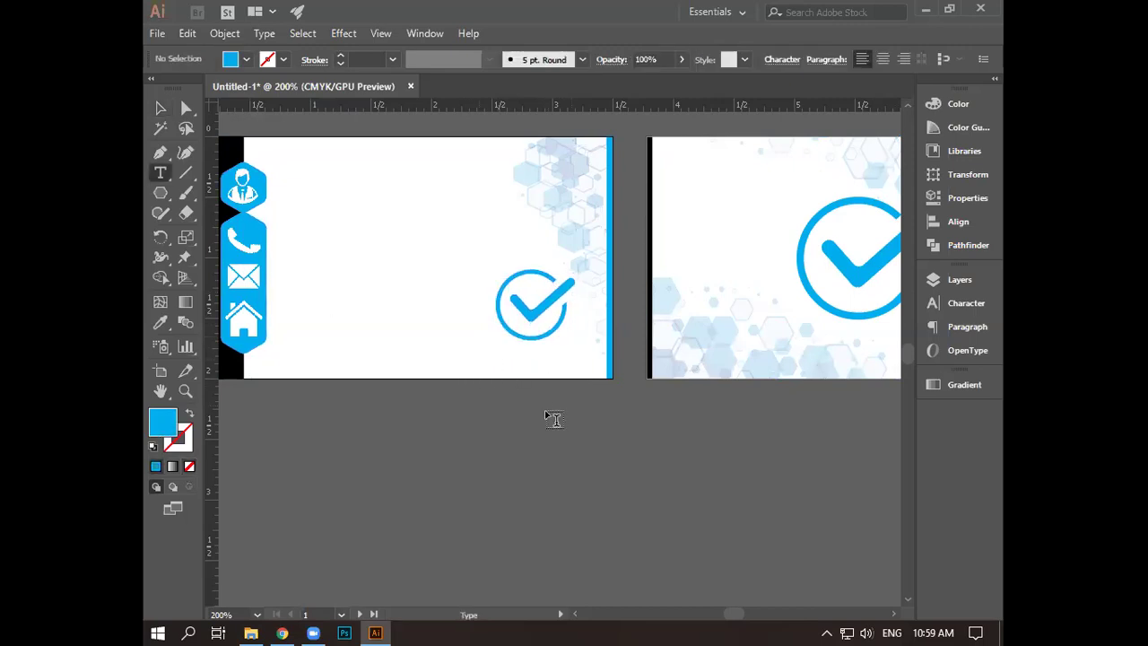
type("c")
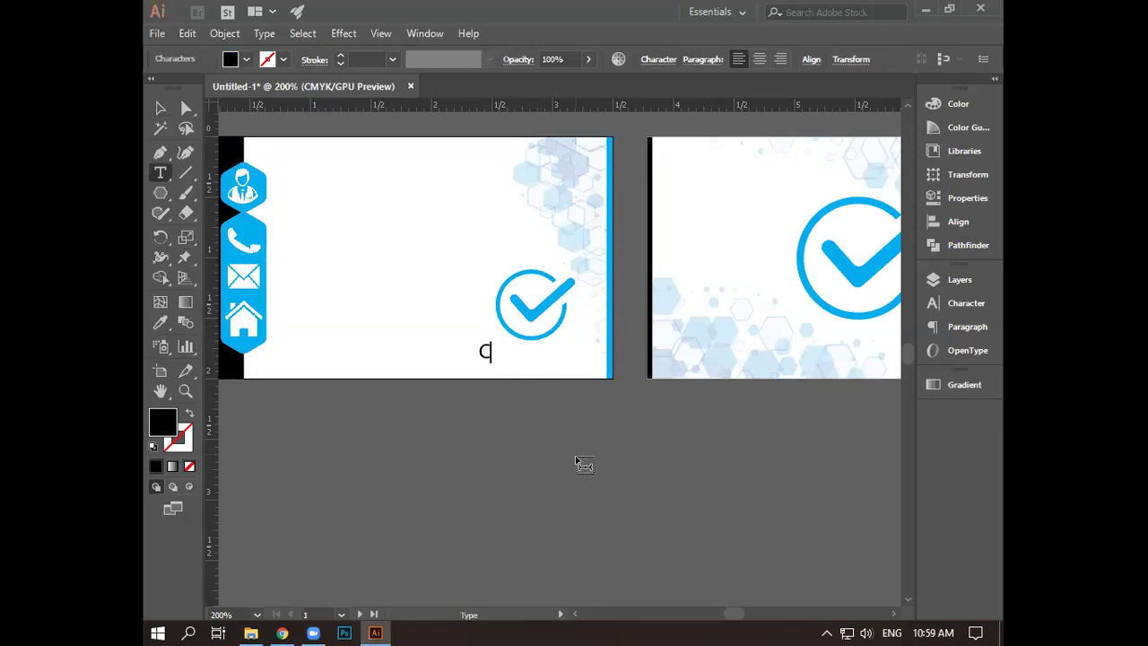
type("OMPANY N")
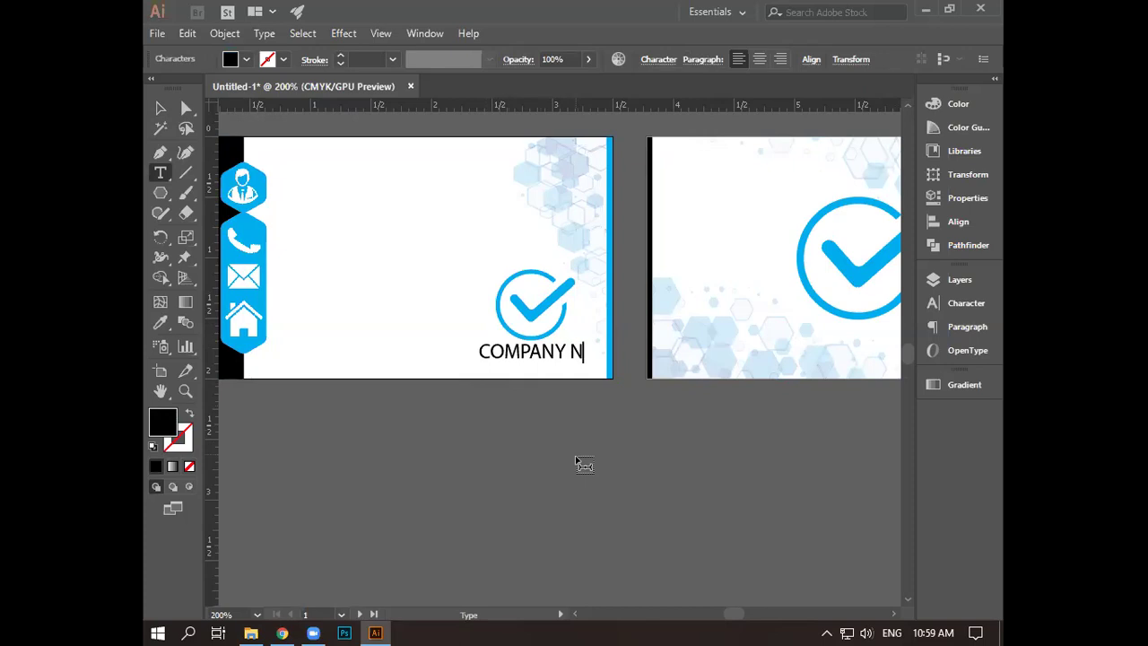
type("AME")
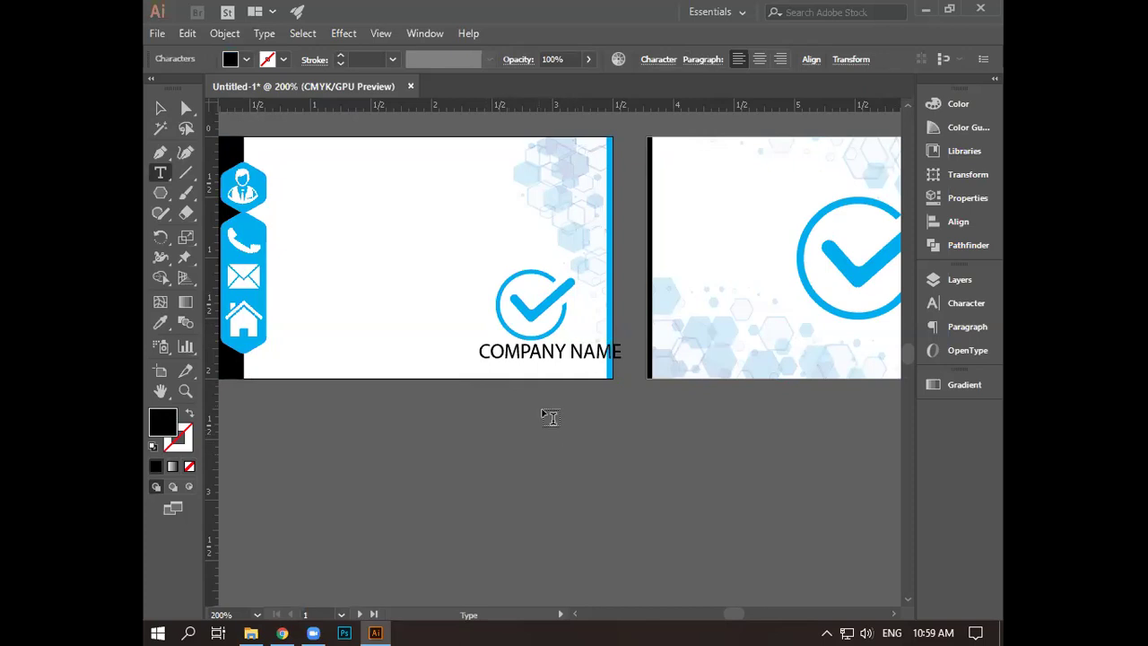
left_click(161, 108)
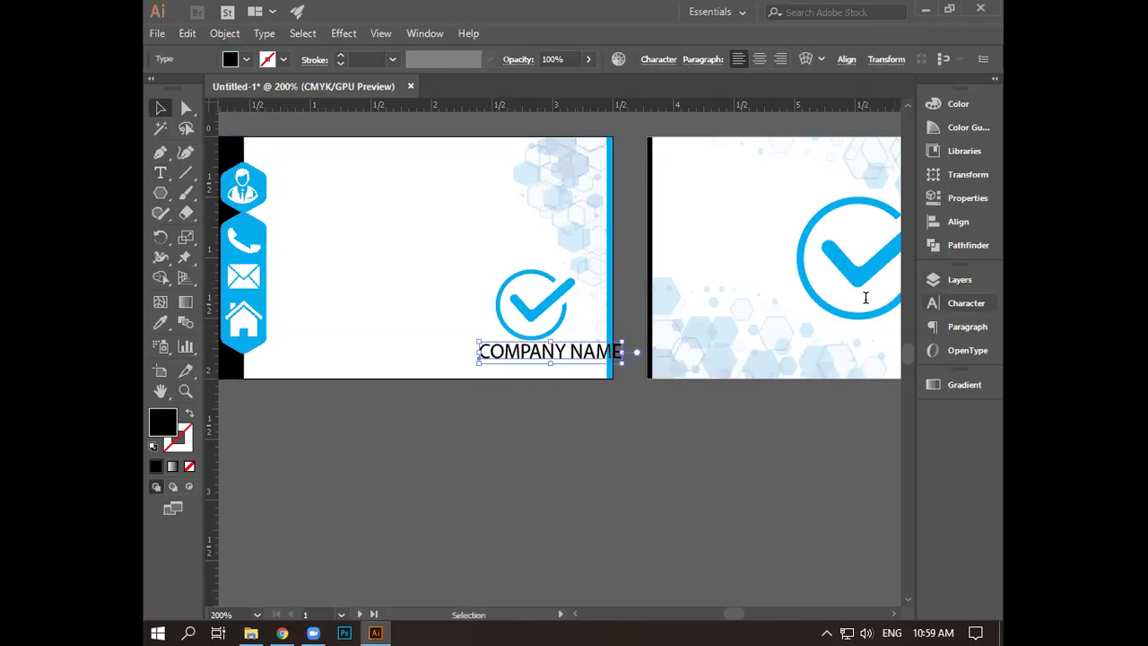
- Try the Myriad Variable Concept font on COMPANY NAME and shift the text under the logo
key("ctrl+t")
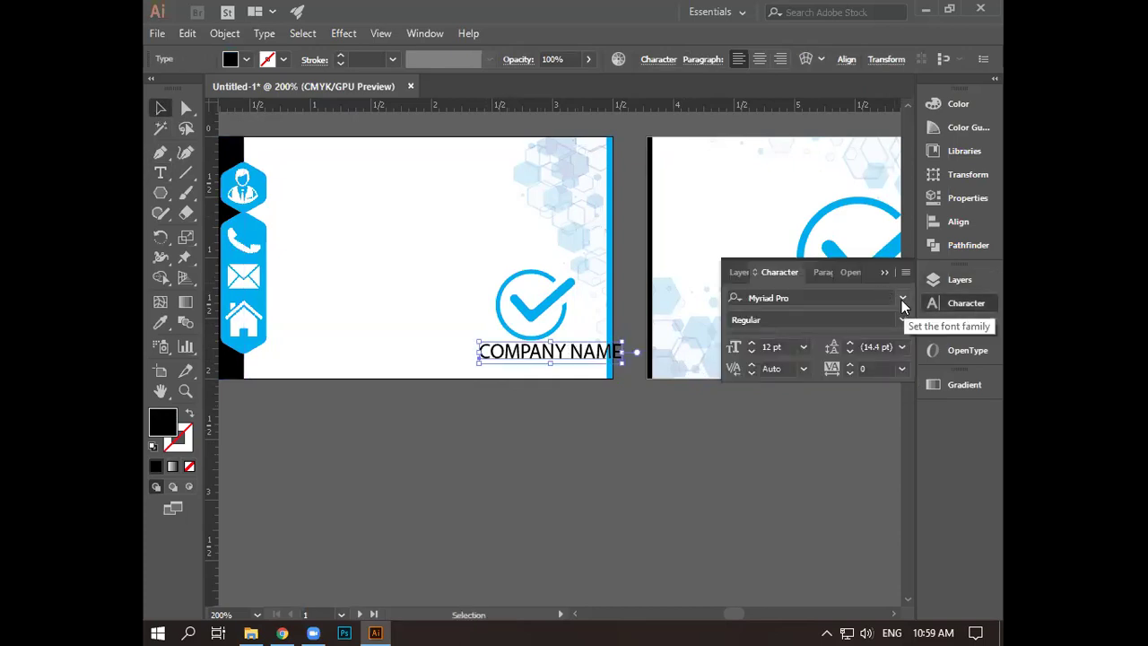
left_click(902, 299)
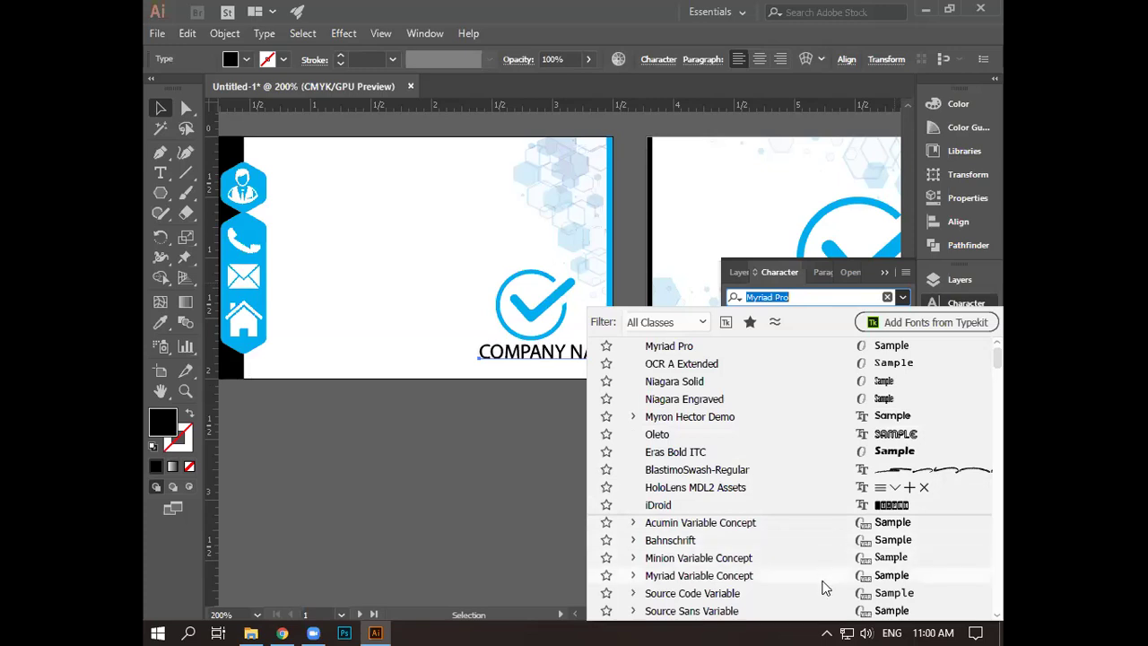
left_click(813, 574)
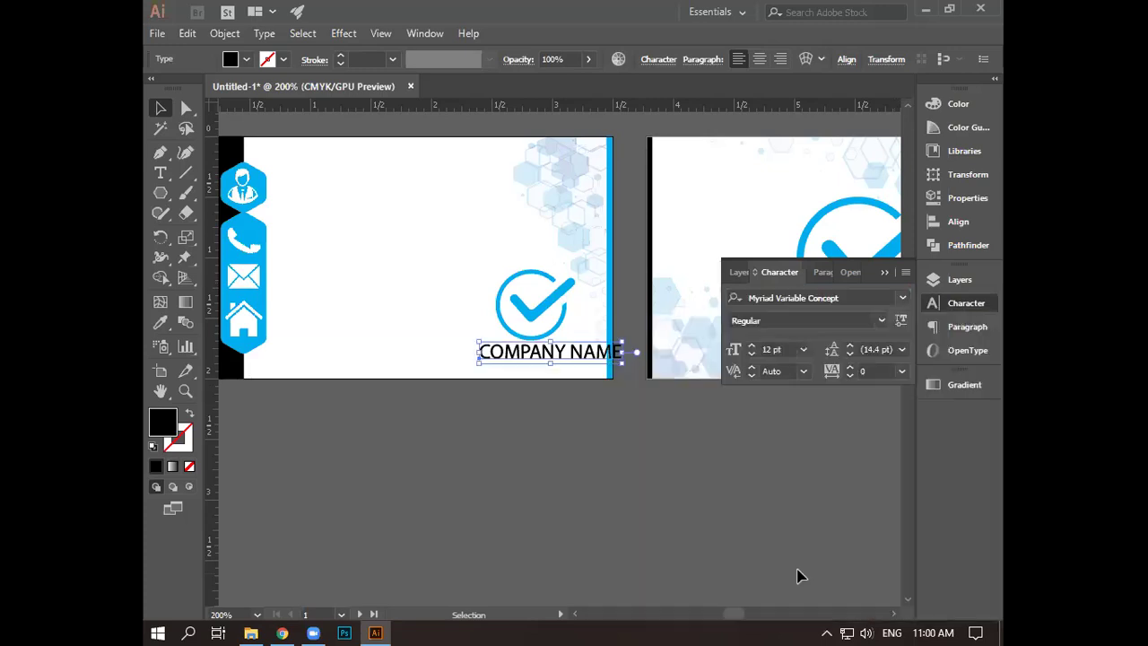
left_click_drag(518, 354, 520, 372)
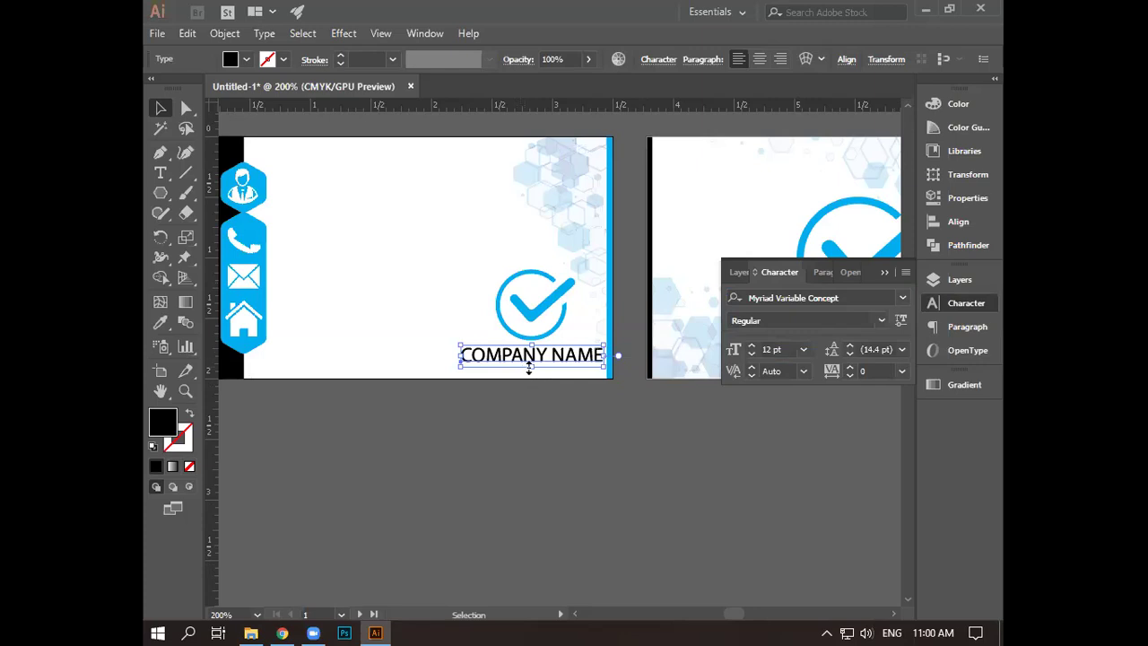
key("ctrl+plus")
key("ctrl+plus")
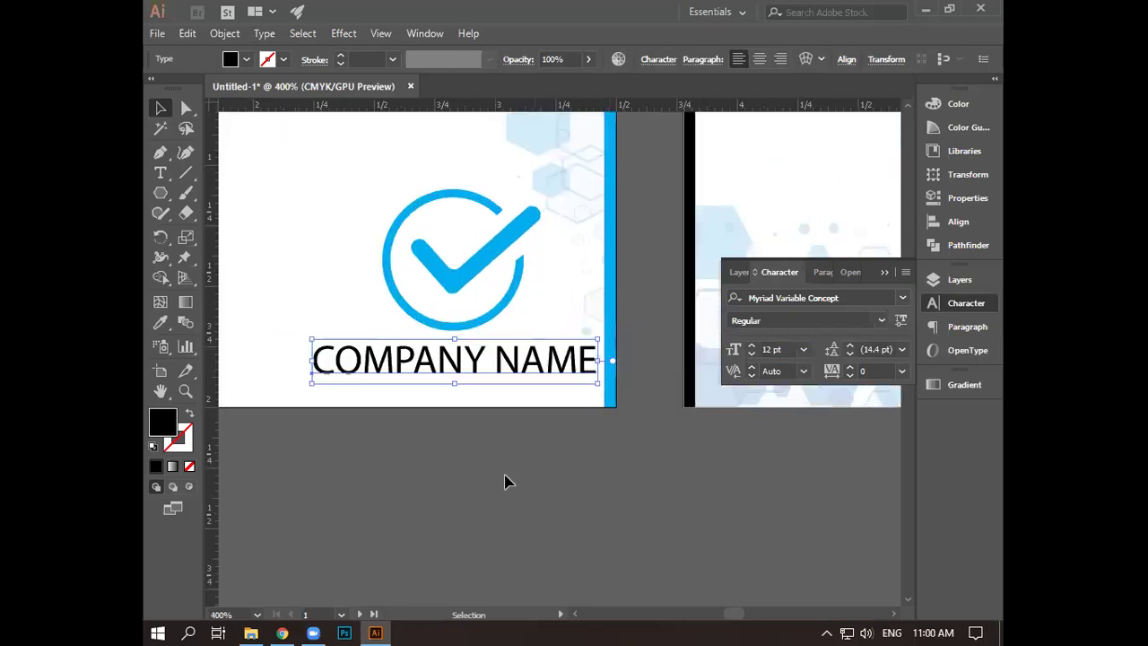
left_click_drag(481, 382, 576, 390)
key("Left")
key("Left")
key("Left")
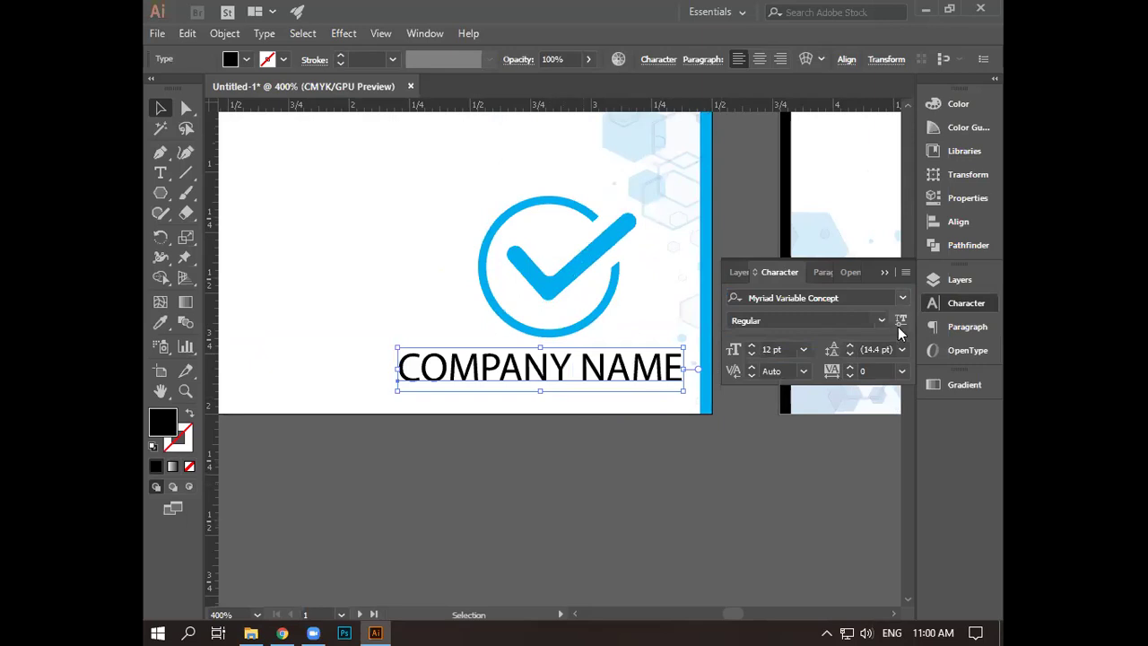
- Set COMPANY NAME to Arial Rounded MT Bold at 10 pt and nudge it right
left_click(902, 297)
scroll(798, 493, "down", 4)
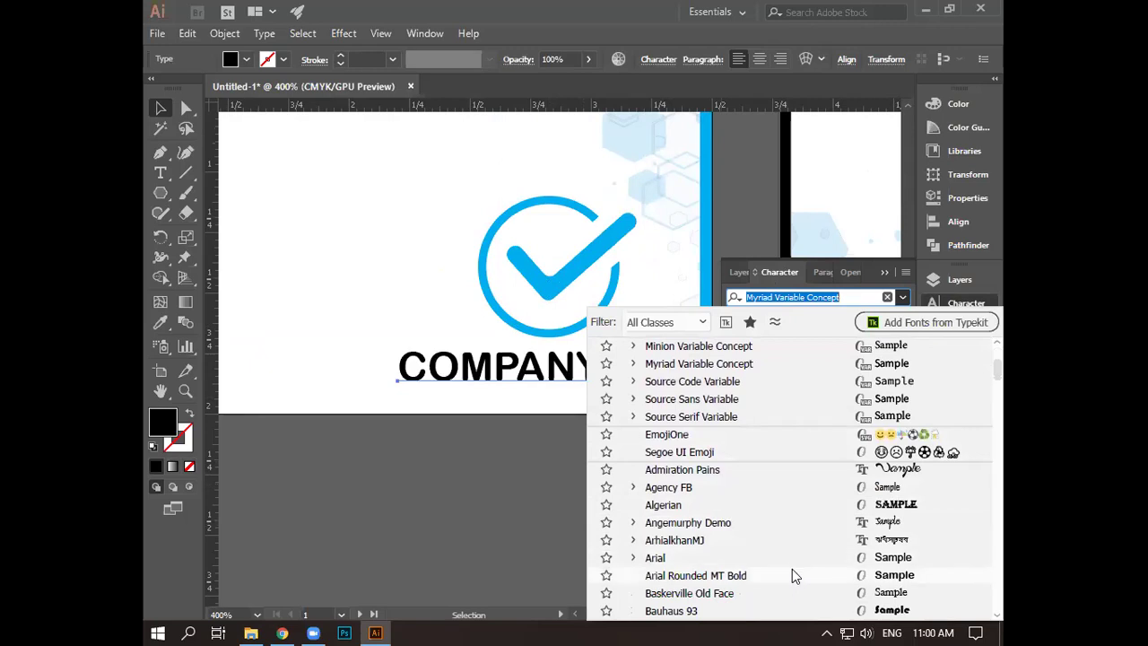
left_click(790, 574)
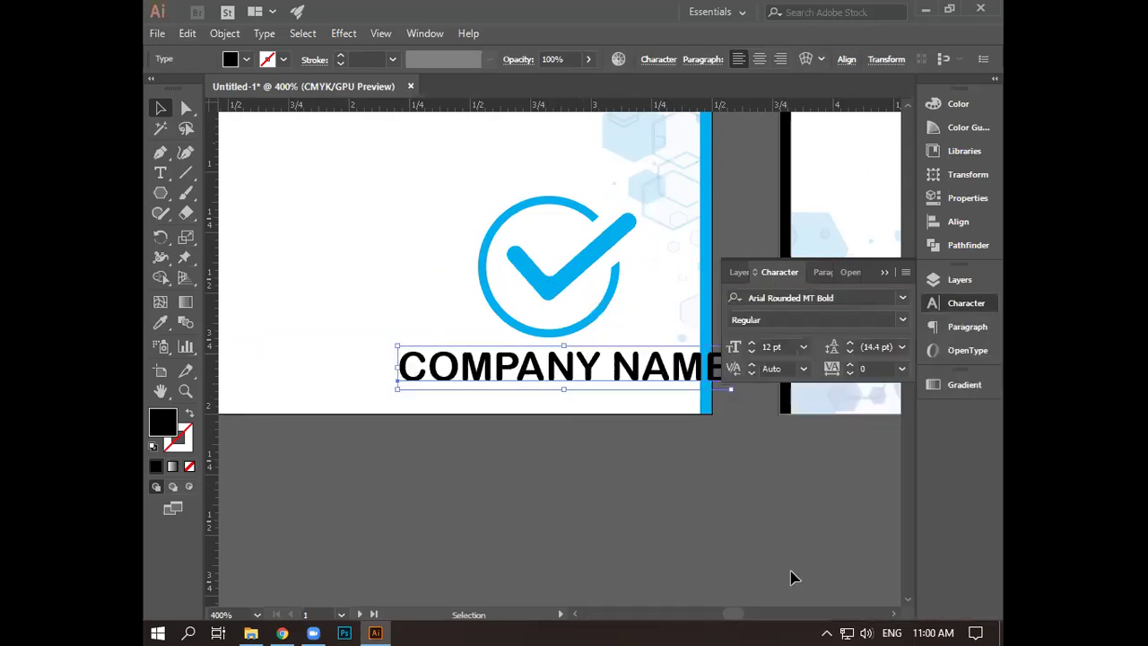
left_click(751, 351)
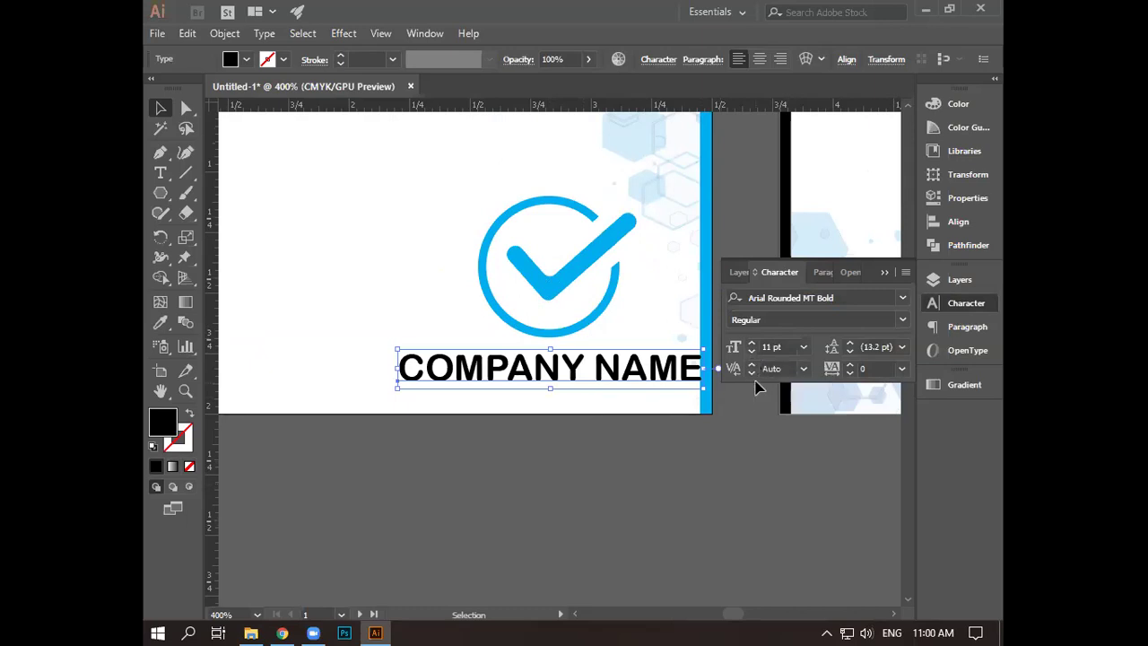
left_click(751, 351)
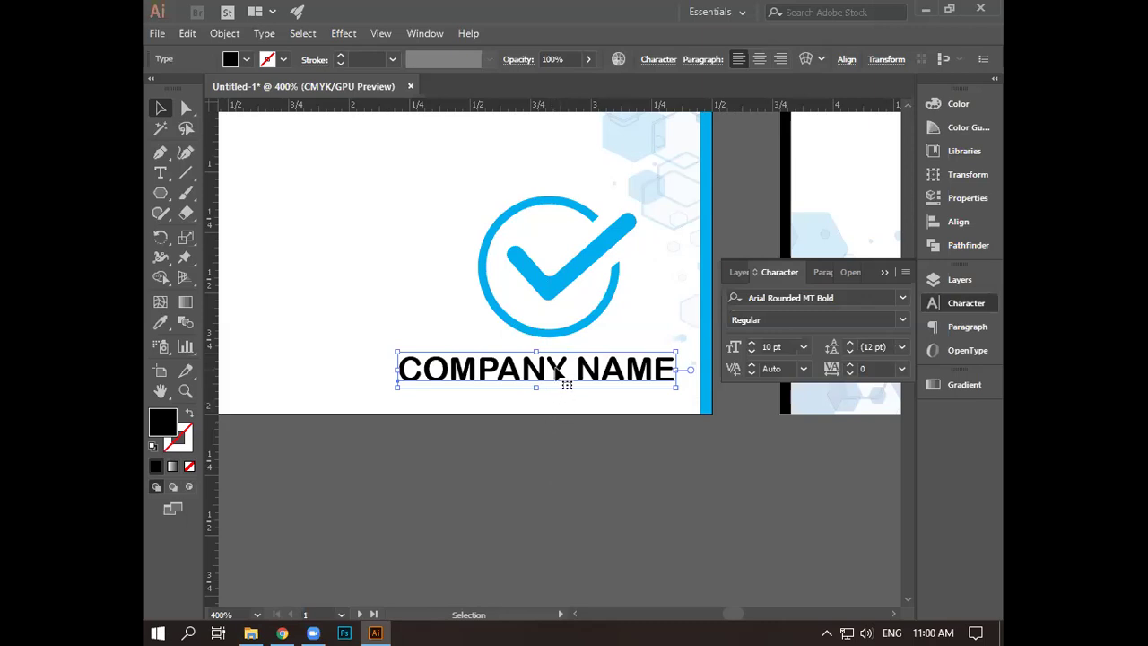
key("Right")
key("Right")
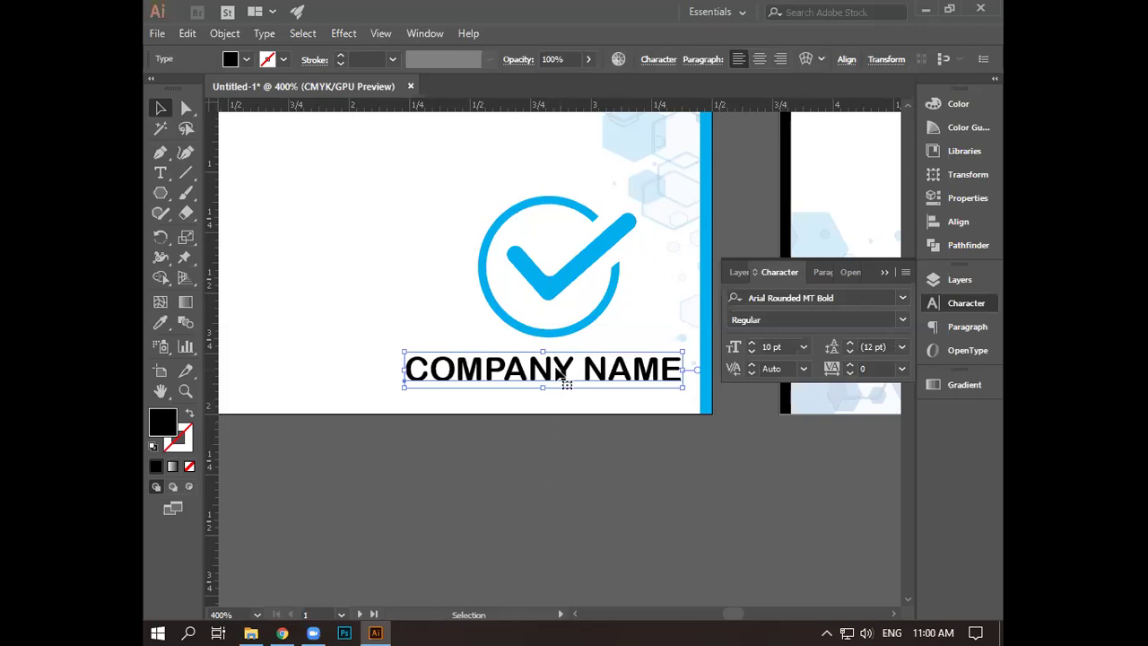
- Nudge the checkmark logo left and drag a vertical guide through its centre
left_click(602, 331)
key("Left")
key("Left")
key("Left")
key("Left")
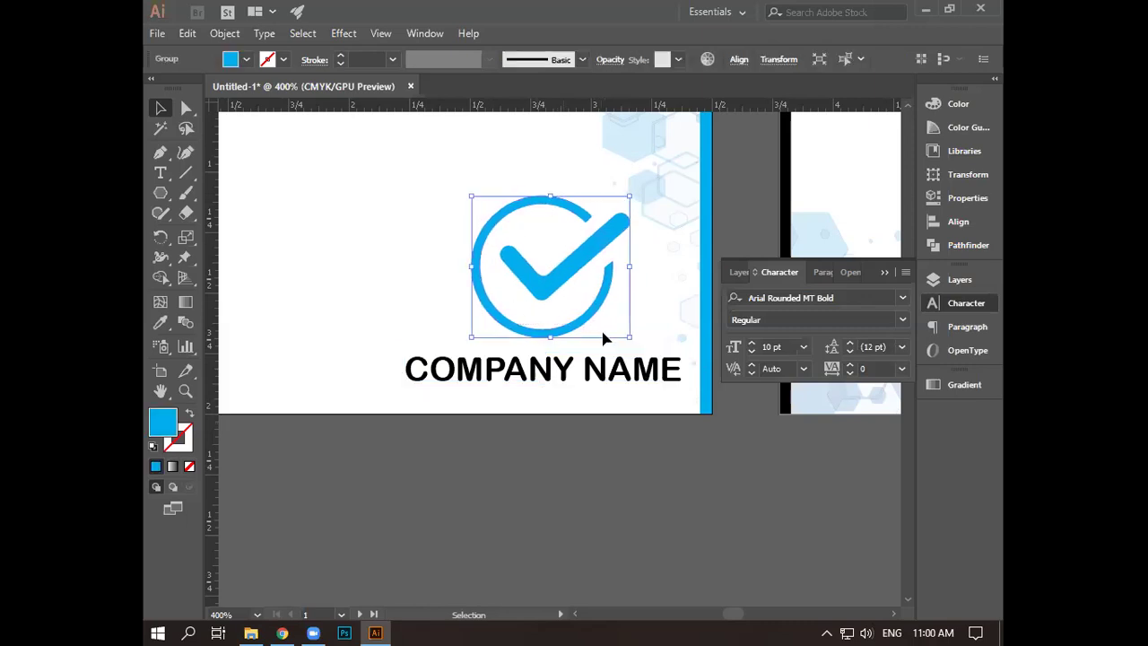
key("Left")
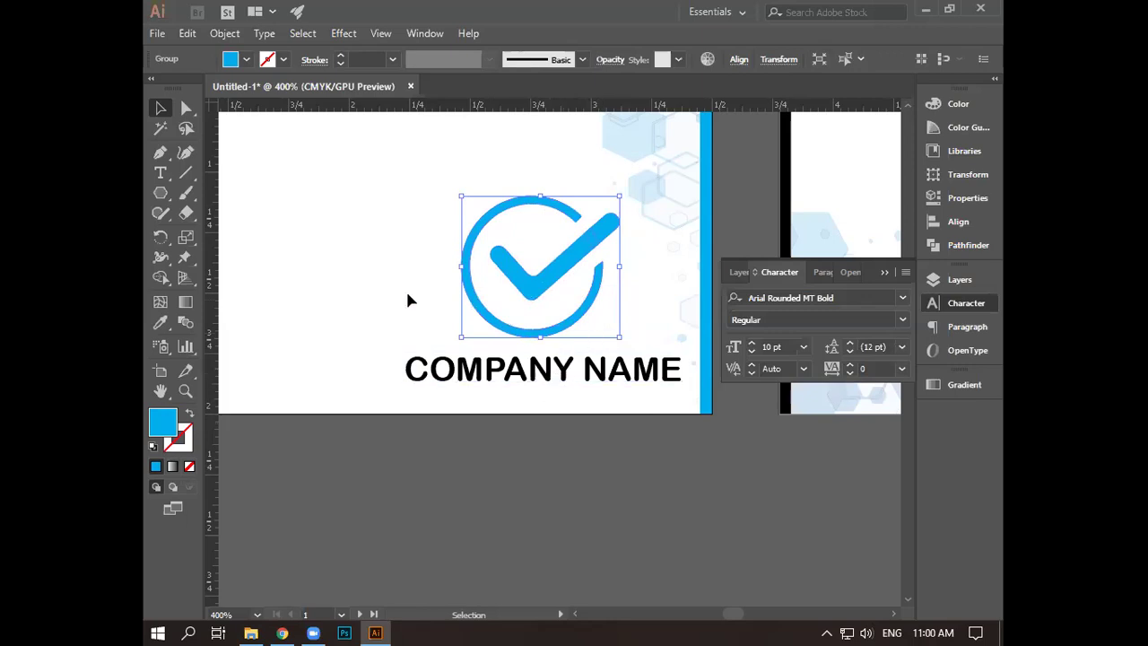
left_click_drag(214, 339, 577, 387)
- Check COMPANY NAME against the guide, then delete the vertical guide
left_click(563, 384)
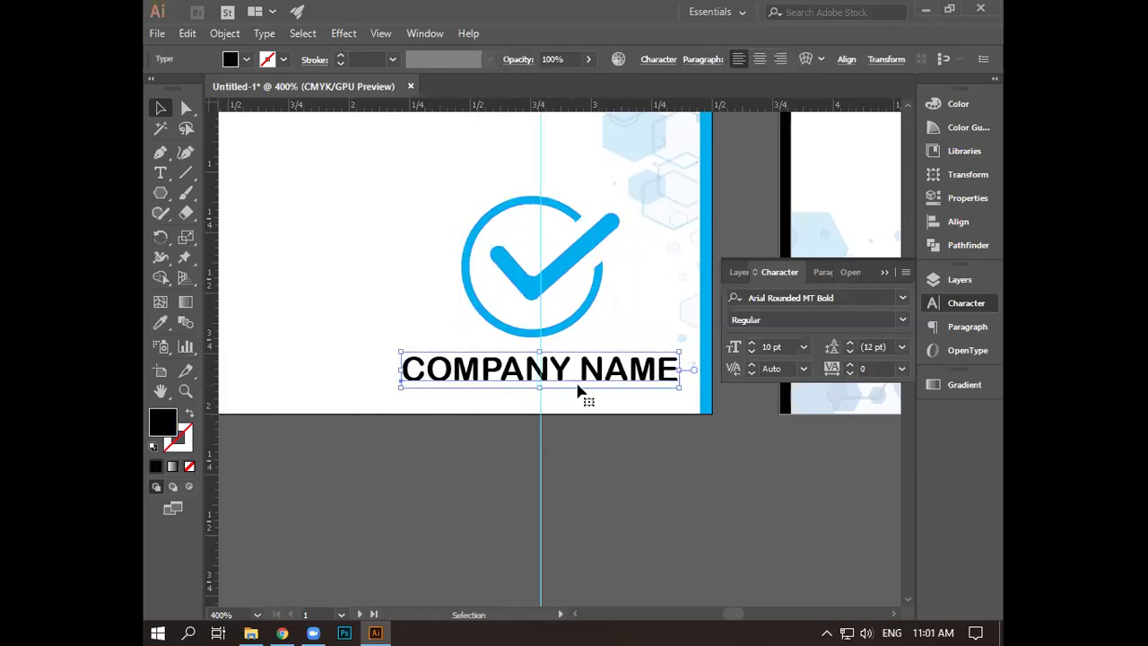
left_click(617, 418)
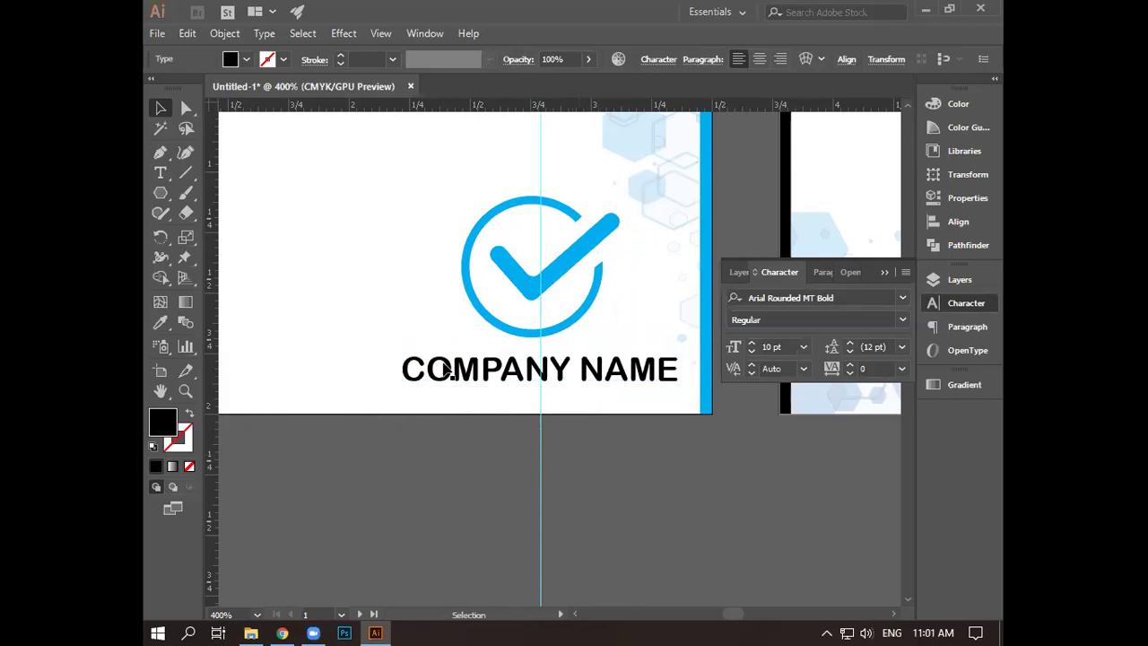
left_click(541, 493)
key("Delete")
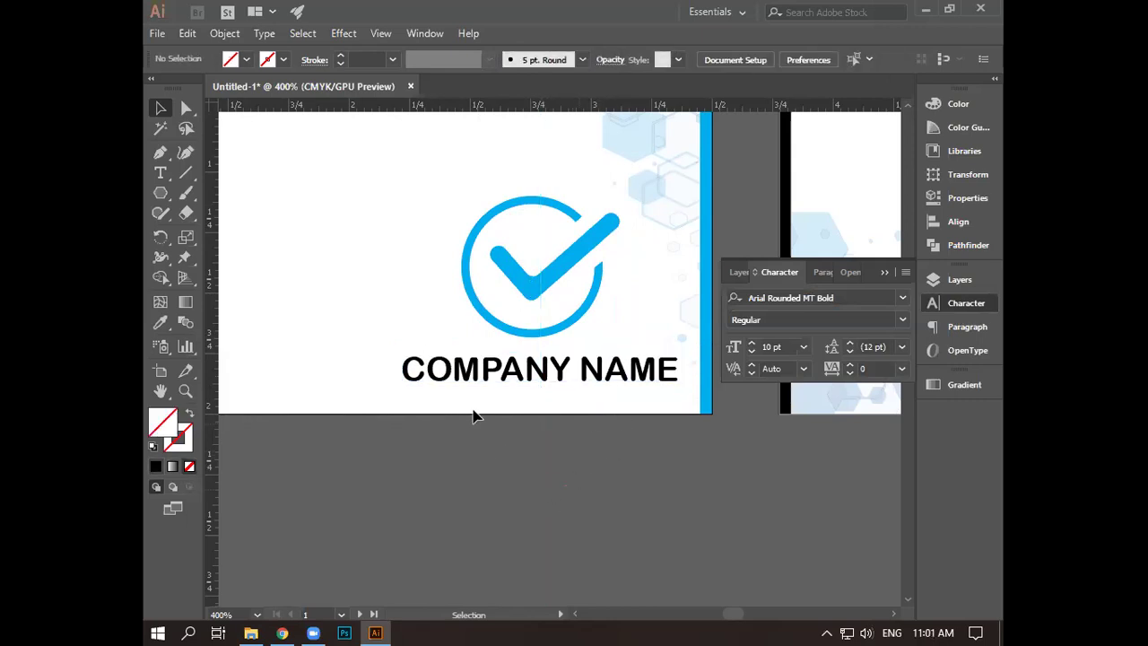
left_click(556, 388)
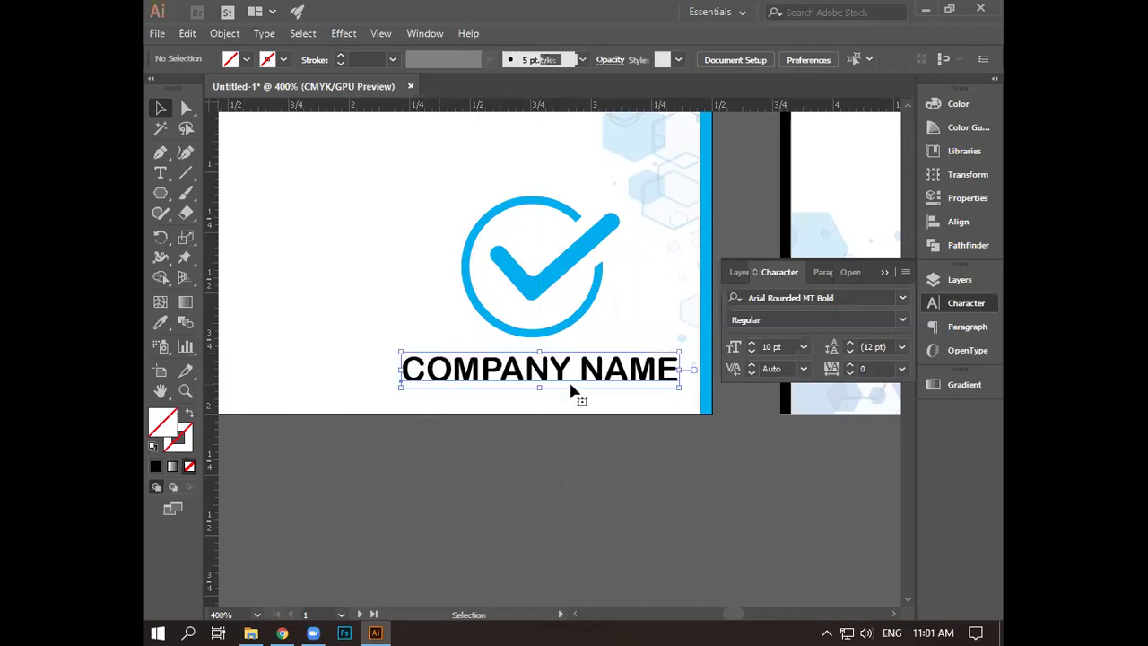
left_click(460, 405)
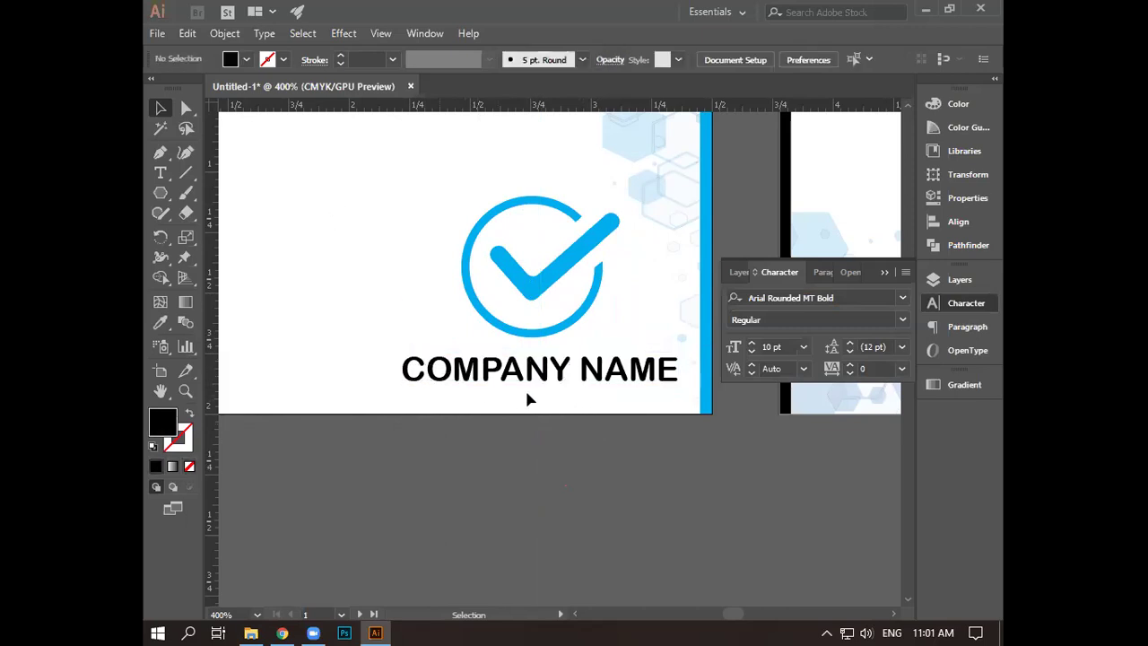
left_click(161, 172)
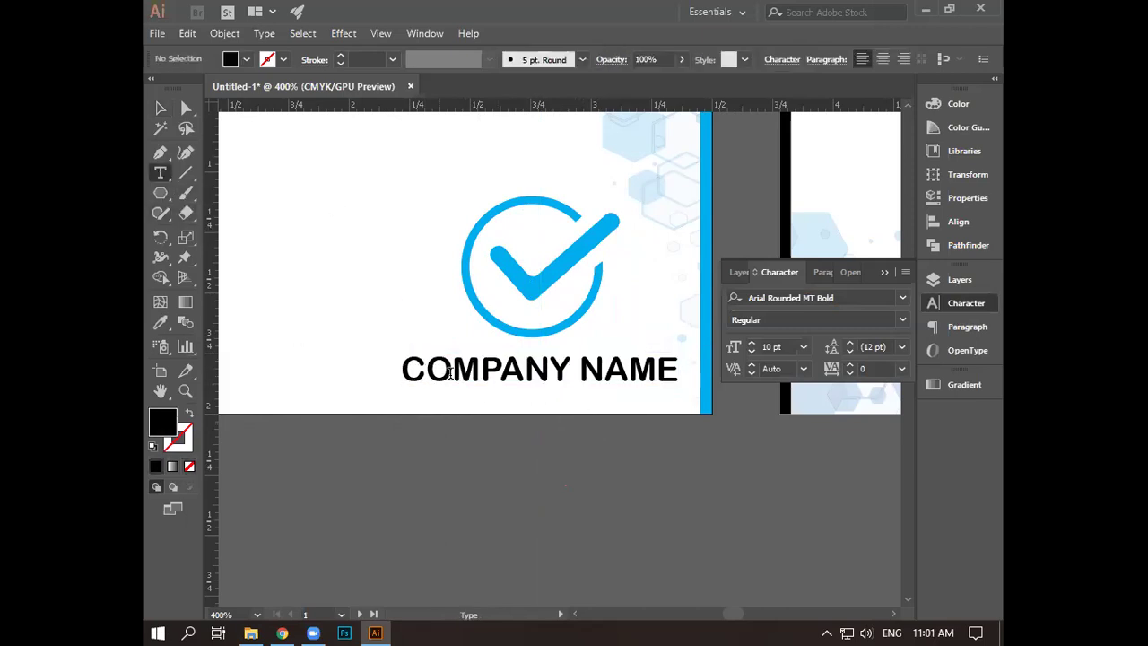
- Highlight the word NAME and apply the cyan fill swatch, leaving COMPANY black
left_click_drag(570, 368, 401, 367)
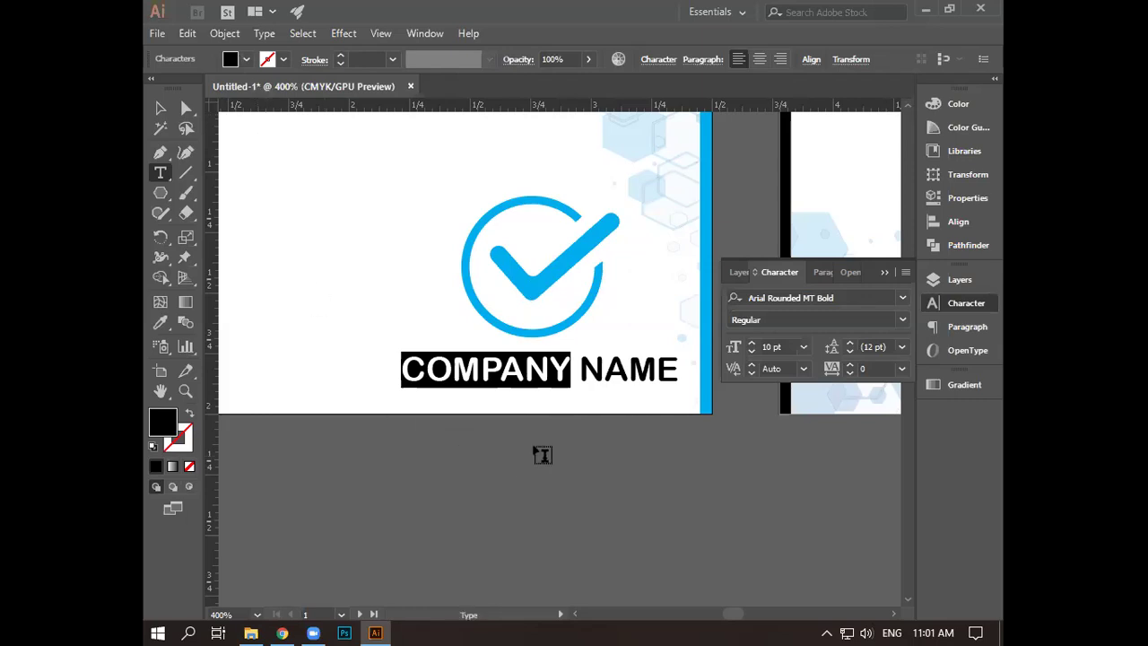
key("ctrl+shift+a")
left_click_drag(579, 368, 680, 375)
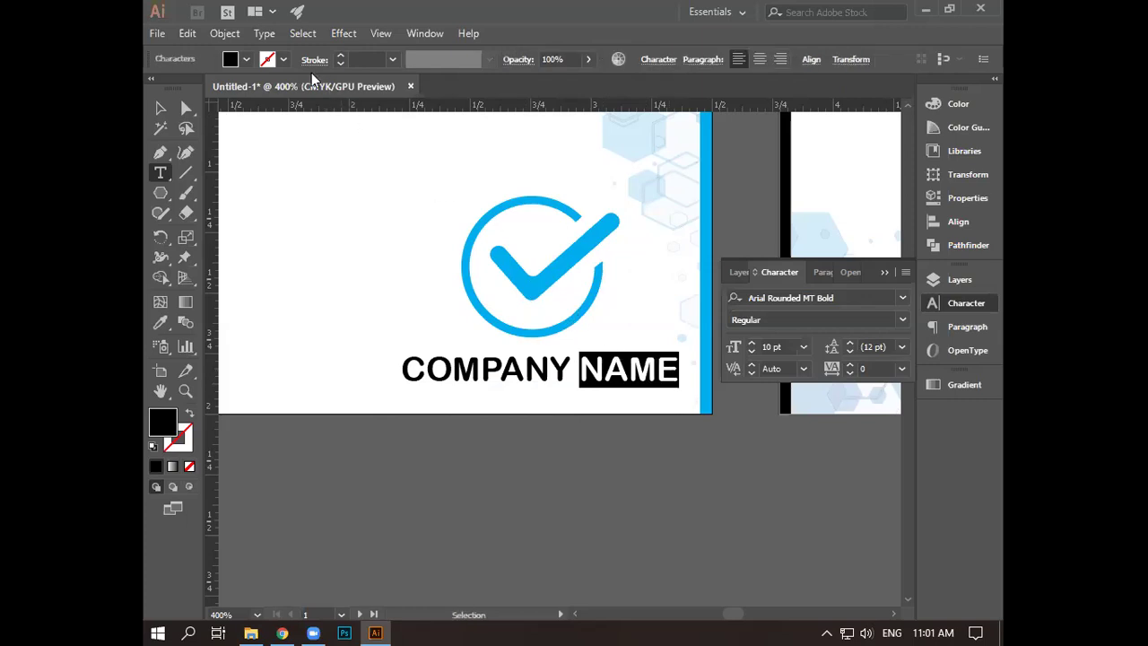
left_click(243, 63)
left_click(235, 87)
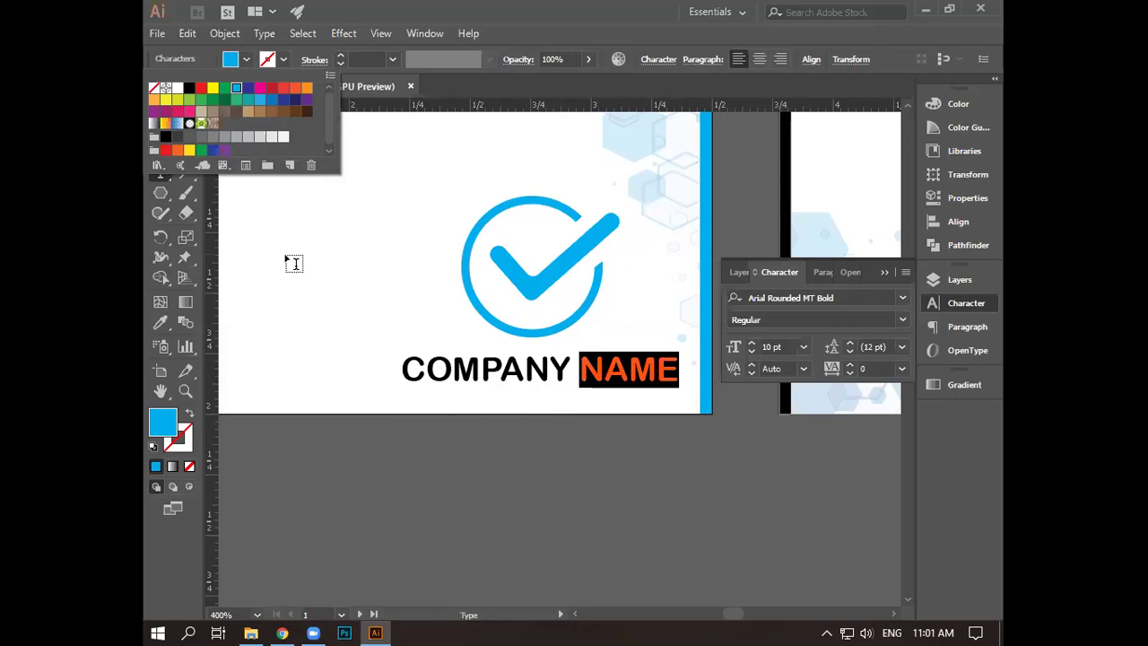
left_click(504, 404, "ctrl")
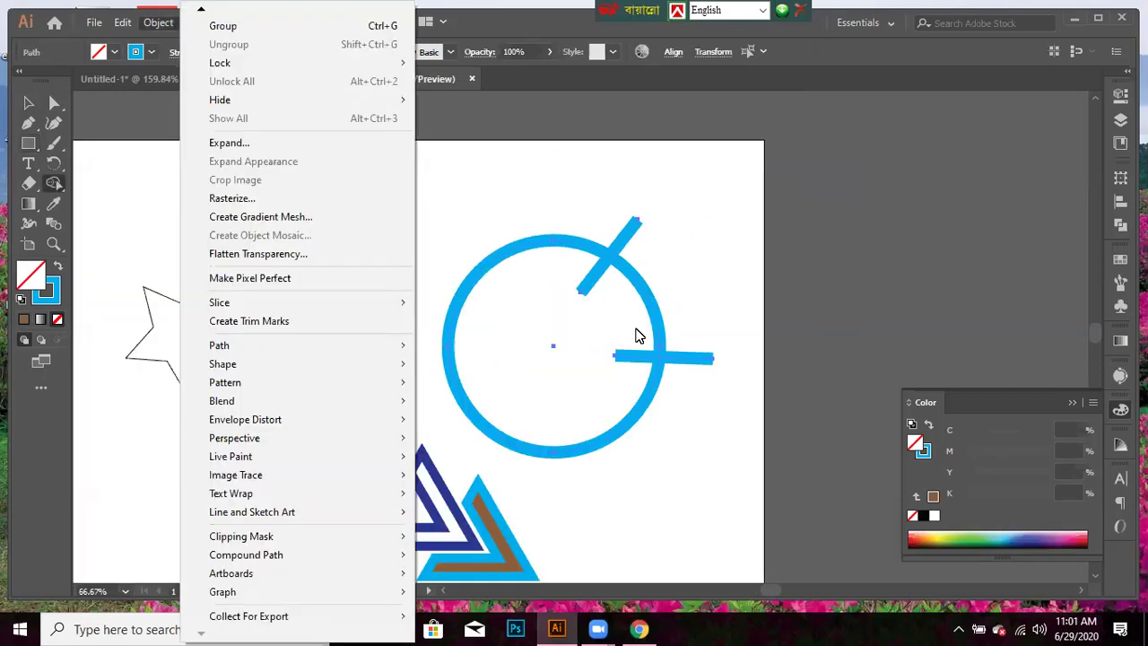
- Select and delete the diagonal line at the top of the cyan circle
left_click(686, 470)
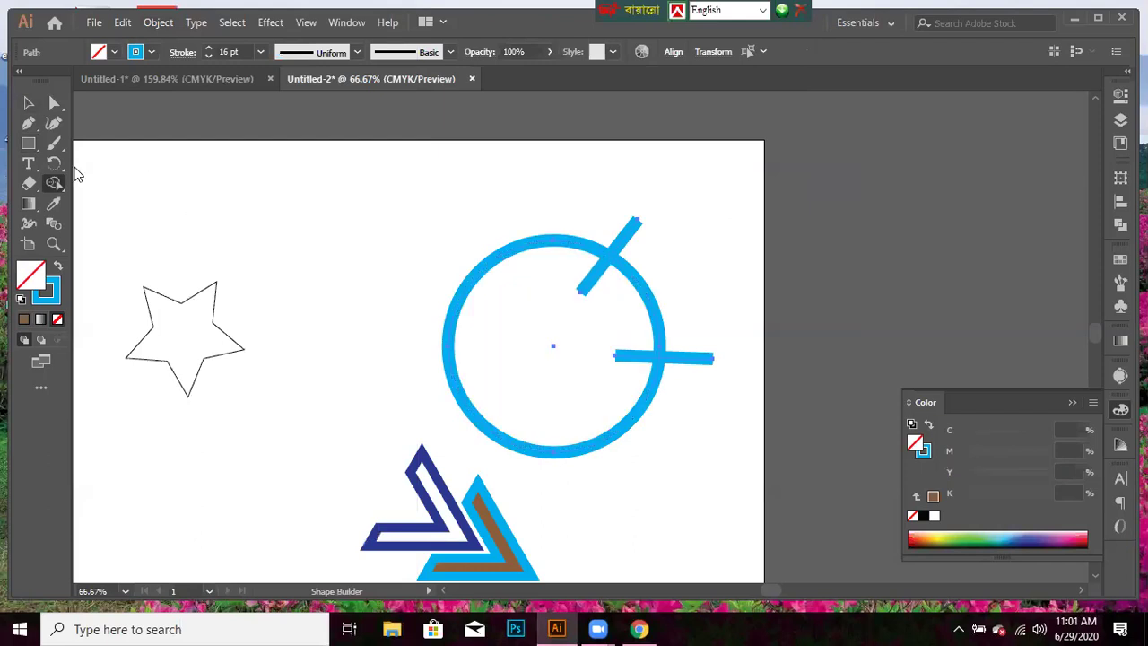
left_click(28, 104)
left_click(587, 267)
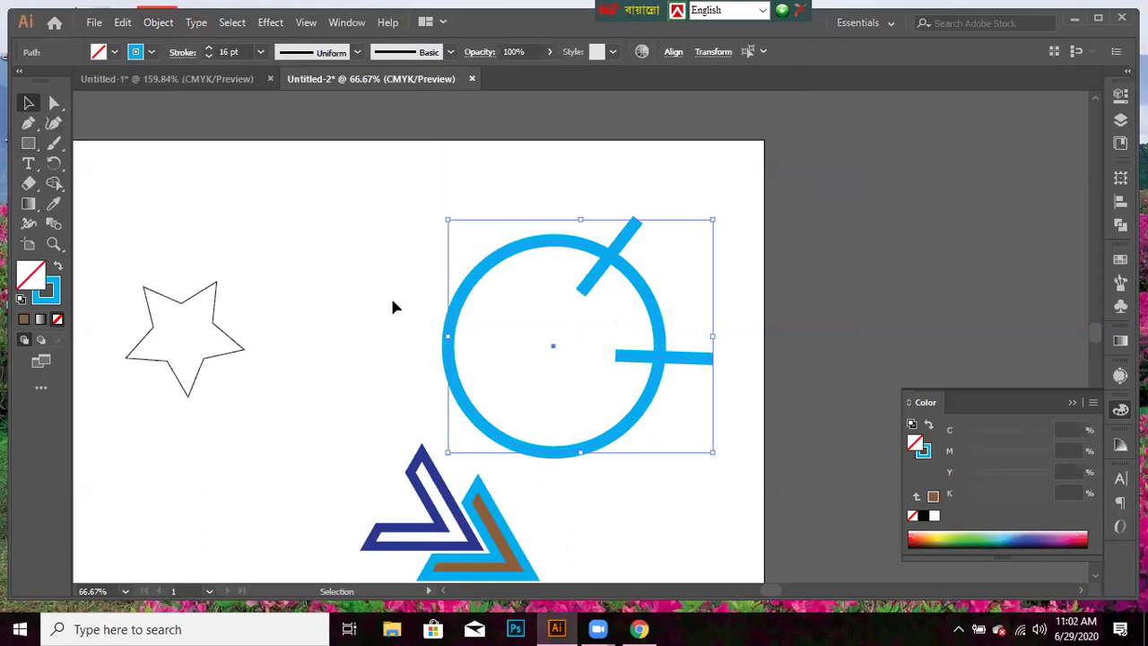
left_click(566, 252)
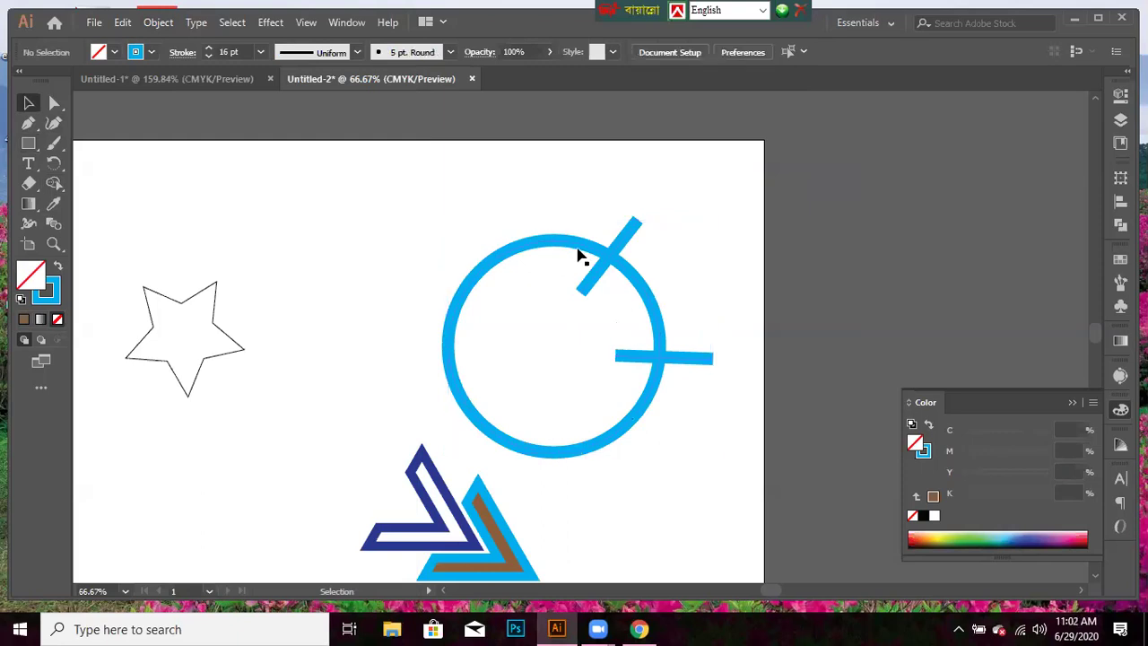
left_click_drag(603, 227, 634, 182)
left_click_drag(664, 218, 637, 224)
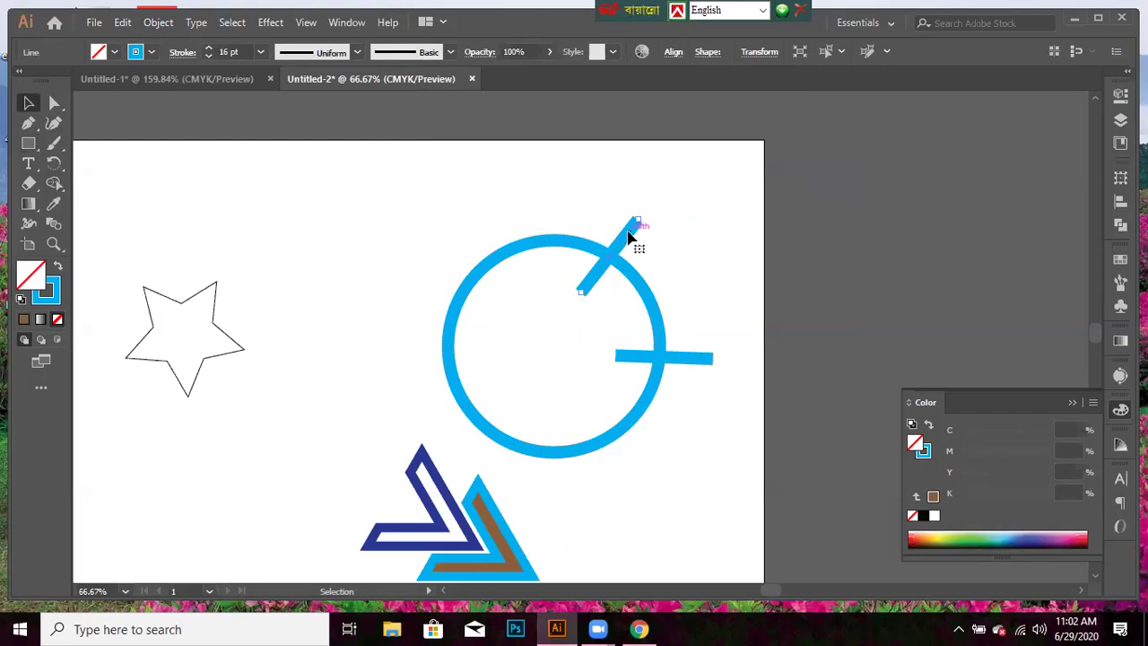
key("Delete")
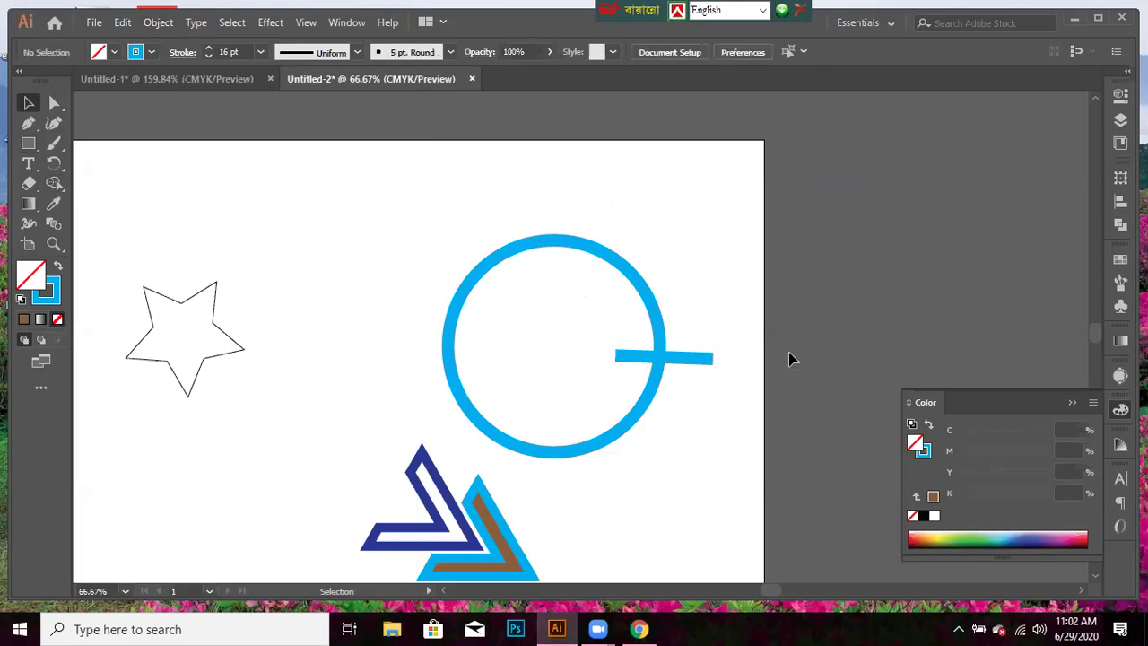
- Delete the horizontal line on the circle's right, then select the circle
left_click(686, 362)
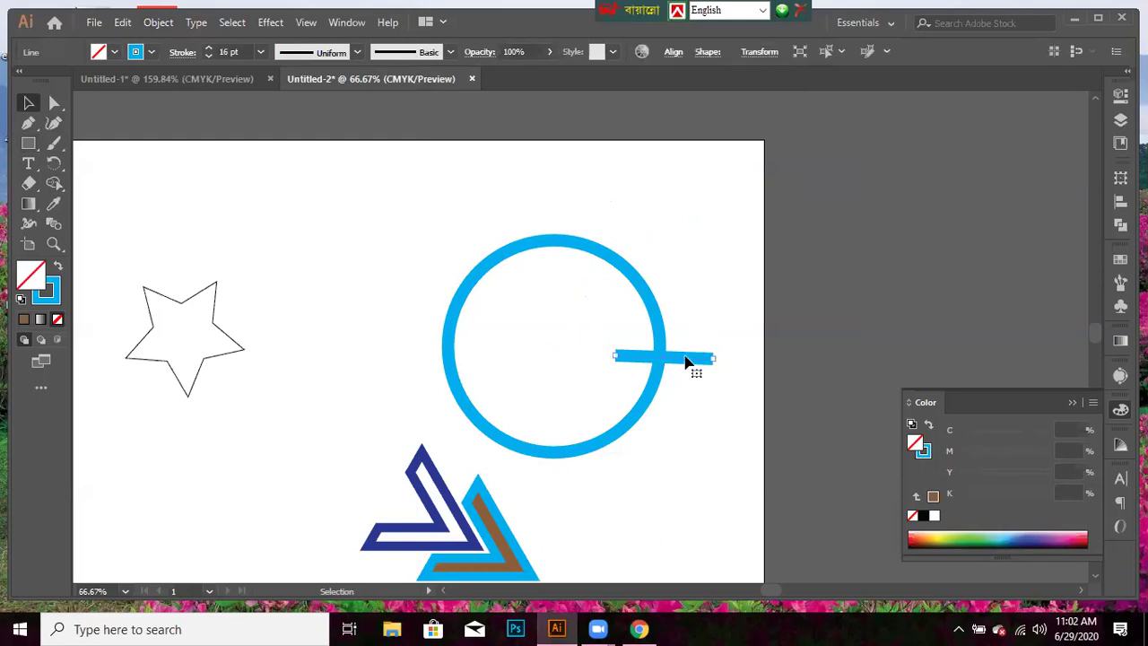
key("Delete")
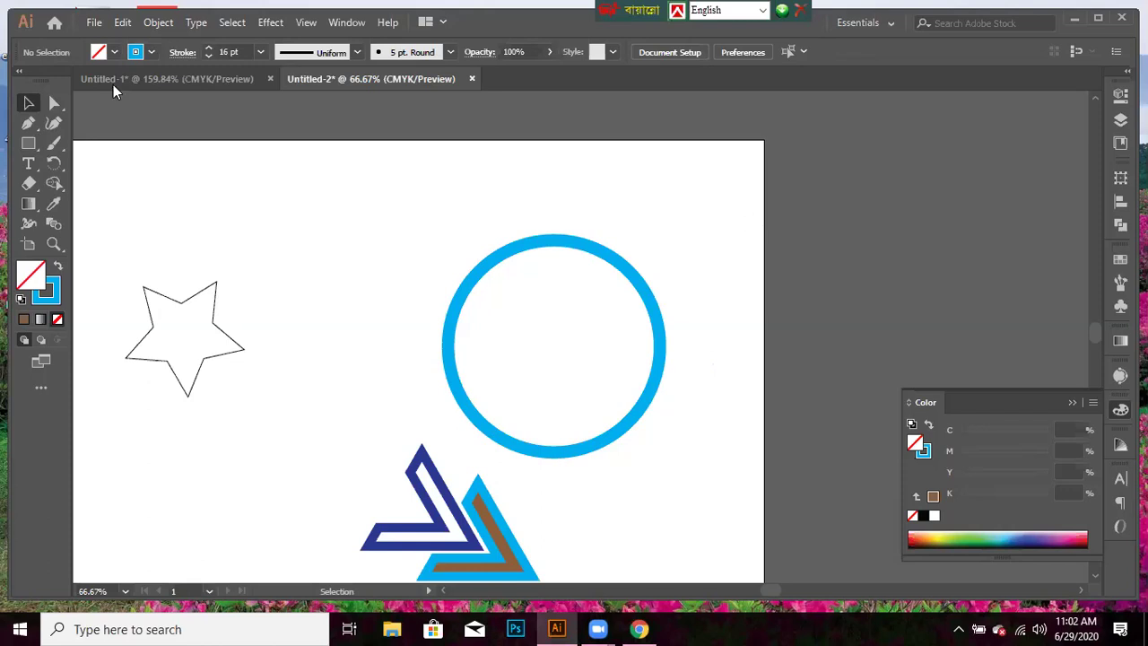
left_click(25, 102)
left_click_drag(440, 220, 671, 435)
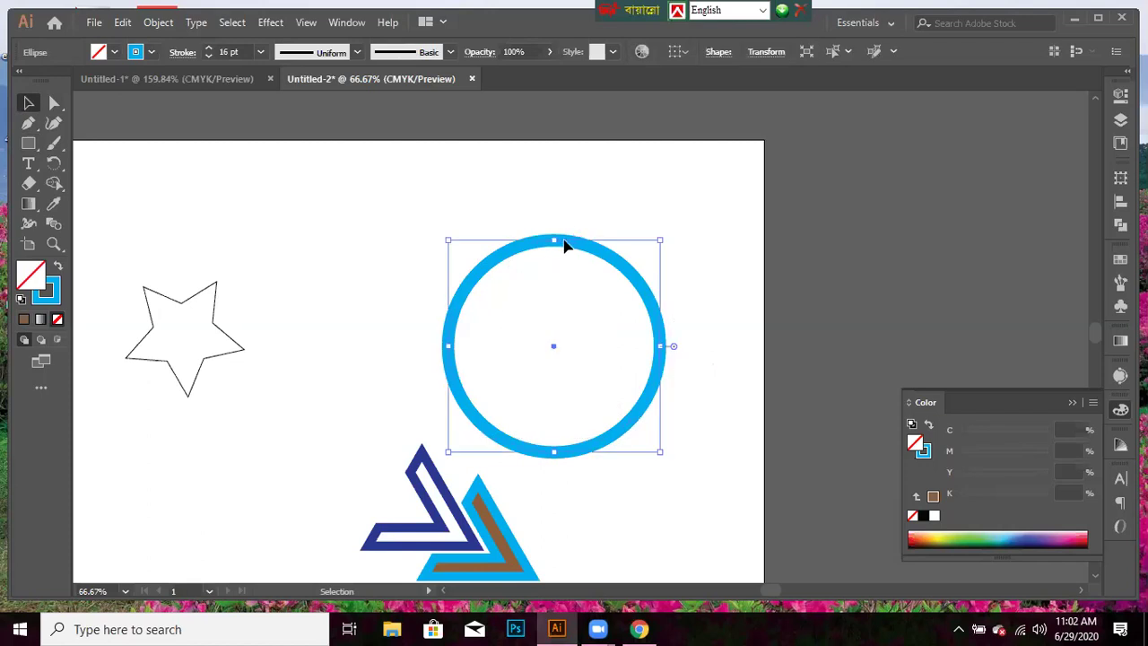
- Apply Object > Expand with only Stroke checked to turn the circle's outline into a ring
left_click(157, 23)
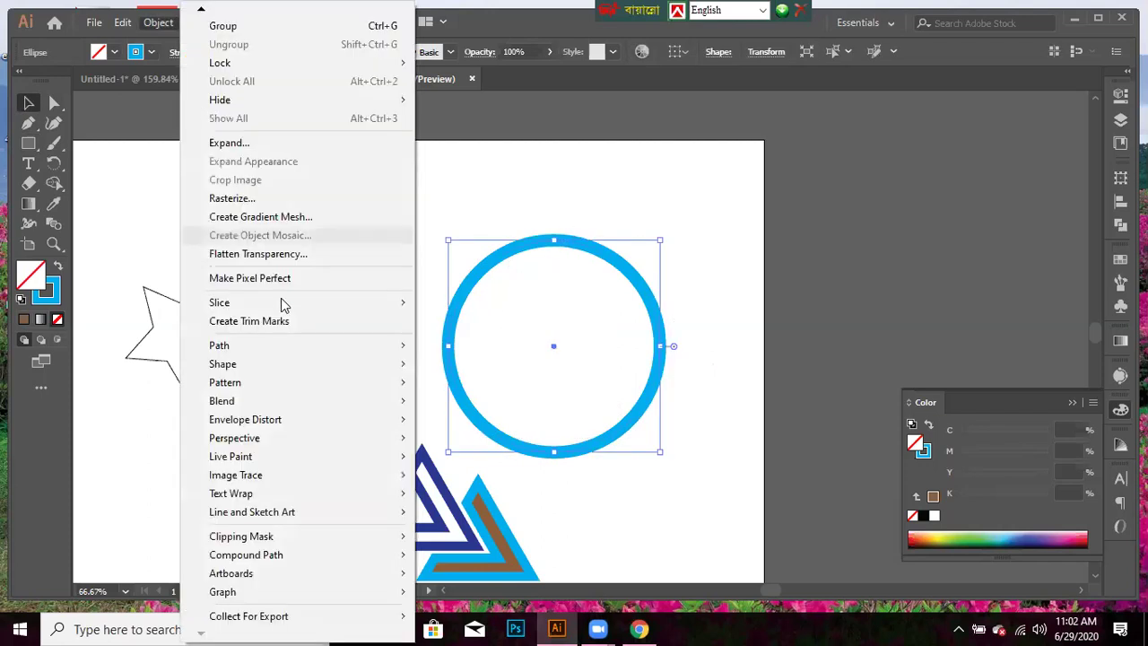
left_click(287, 143)
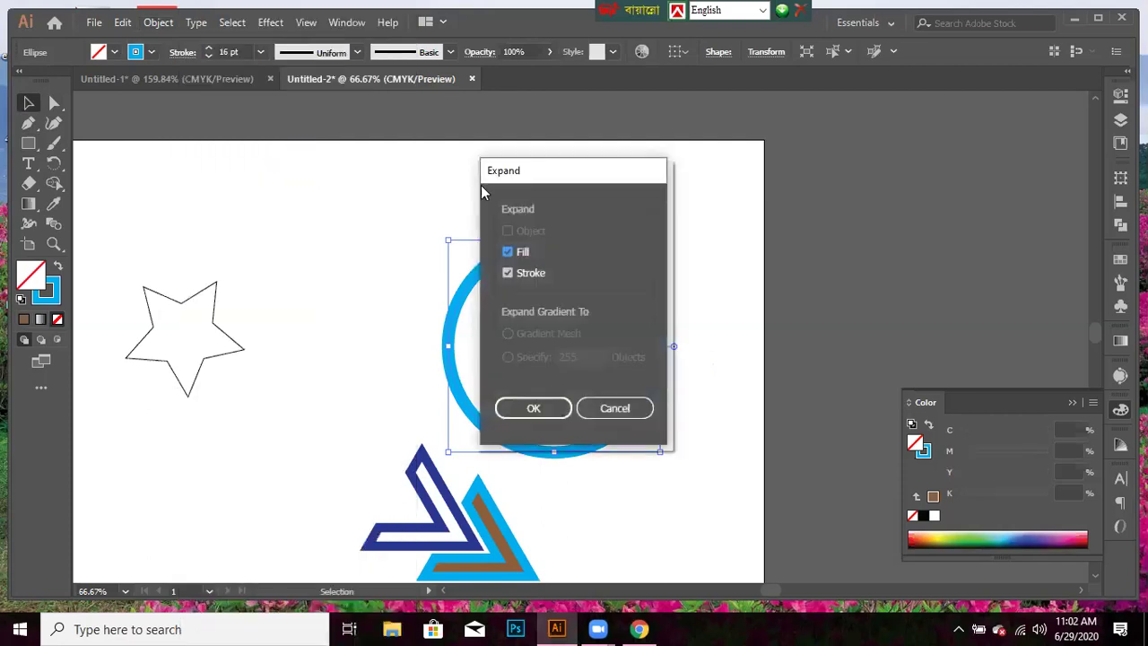
left_click(508, 273)
left_click(507, 252)
left_click(508, 272)
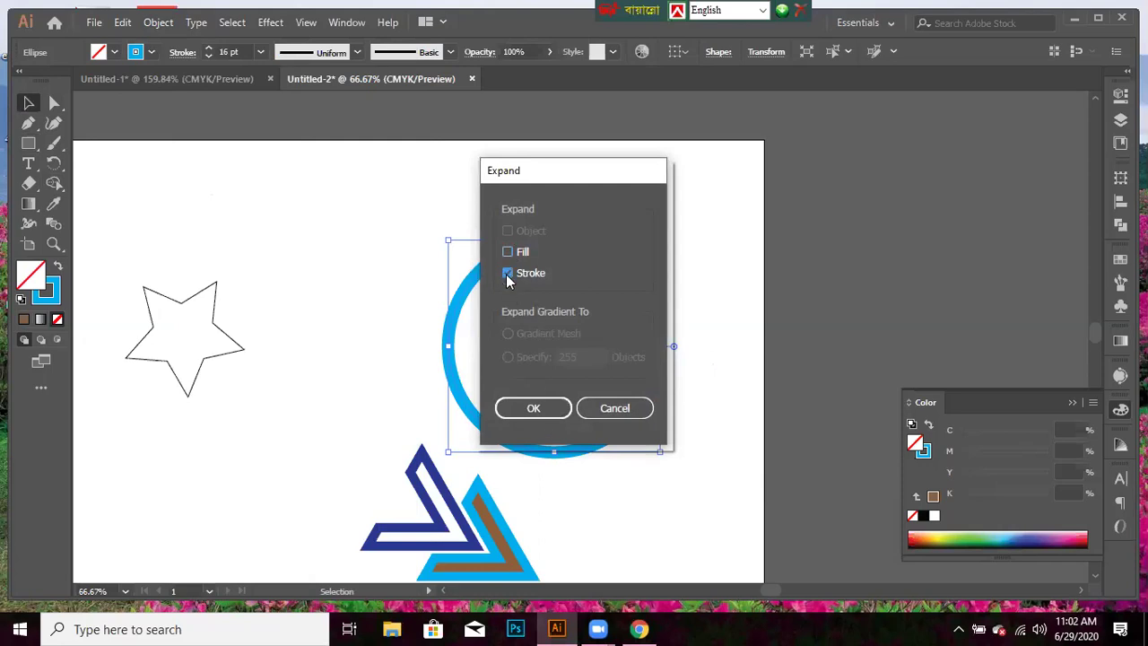
left_click(534, 407)
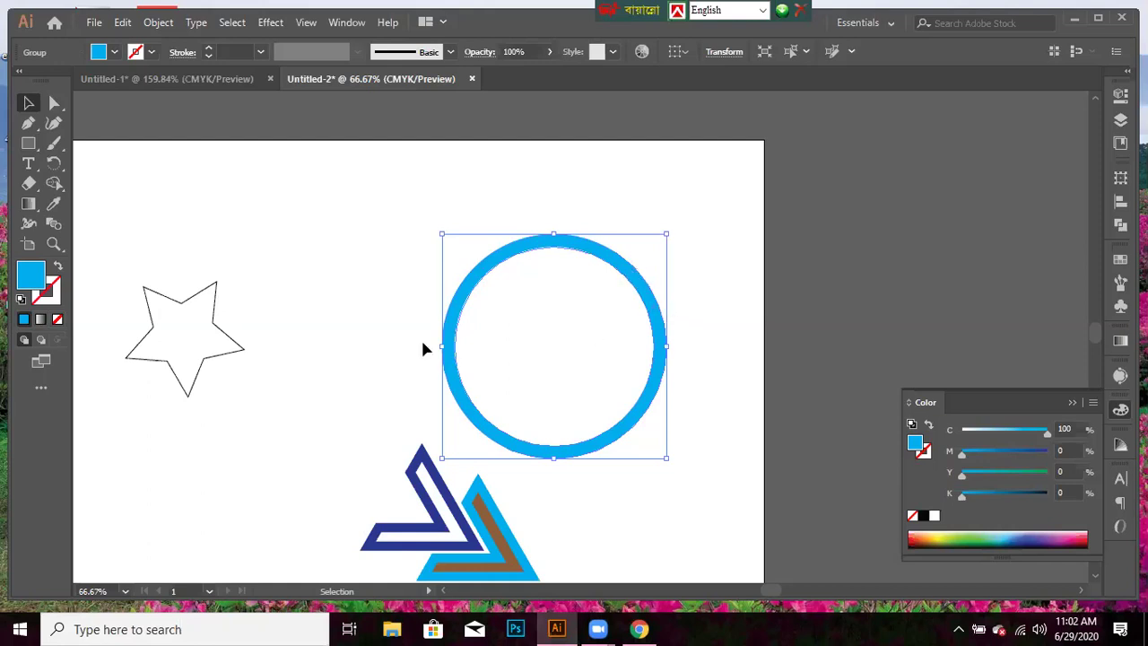
left_click(376, 336)
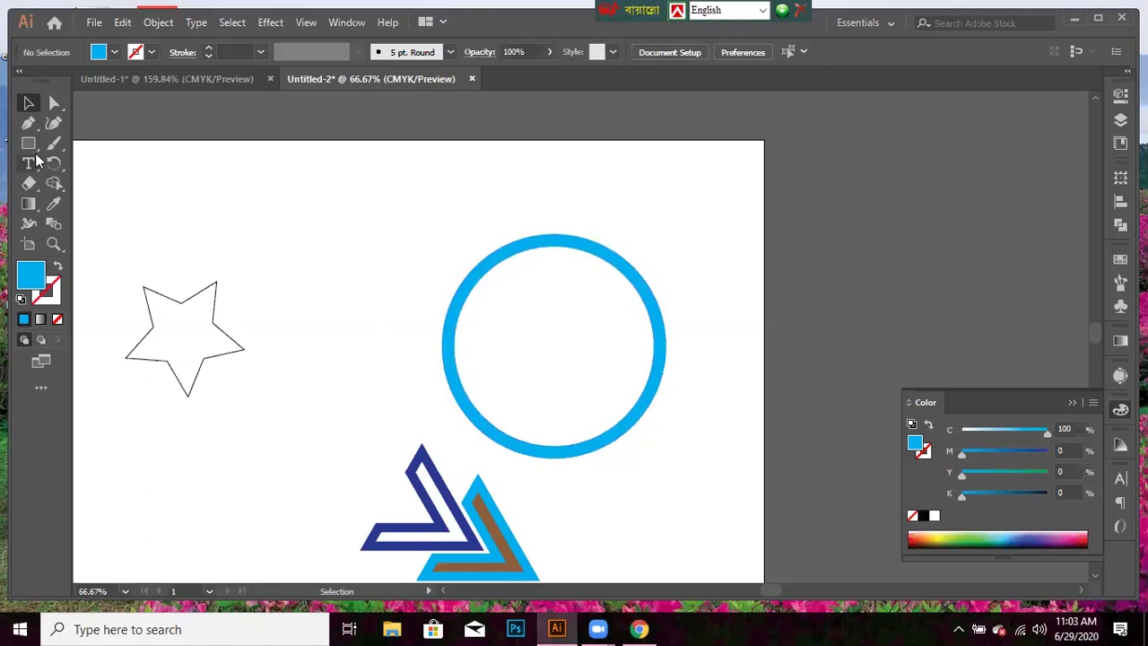
- Draw a diagonal line at the ring's upper right and a horizontal line across its right side, then select them with the ring
scroll(289, 373, "down", 1)
scroll(289, 372, "down", 3)
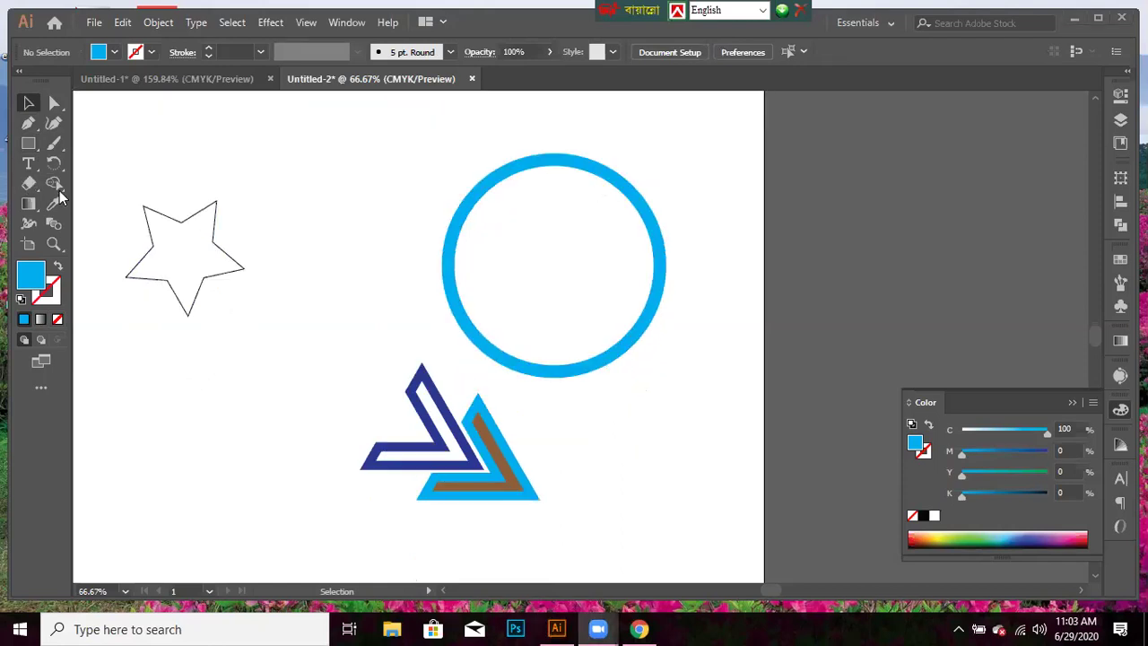
left_click(29, 144)
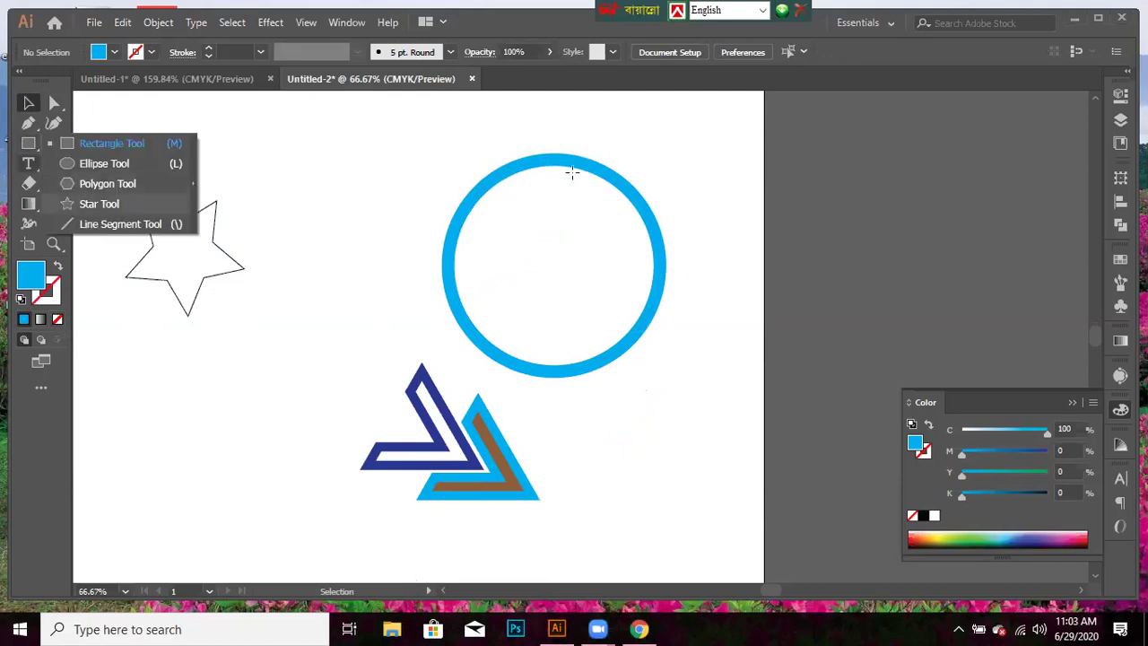
key("backslash")
left_click_drag(624, 190, 654, 170)
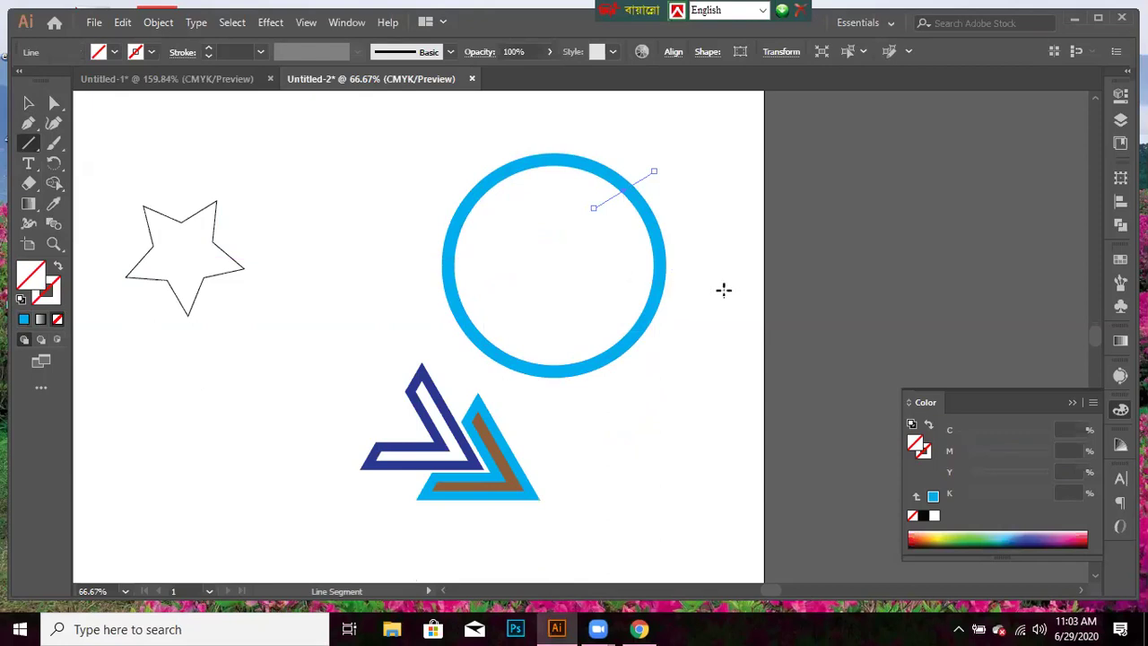
left_click_drag(618, 283, 697, 287)
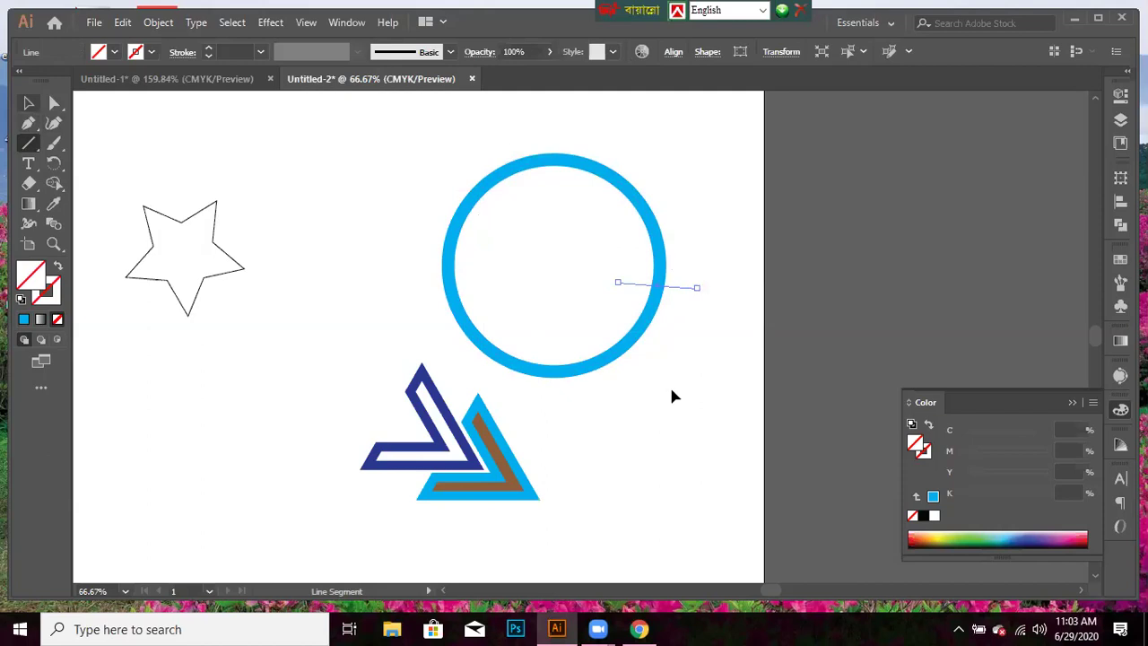
key("v")
left_click(653, 320)
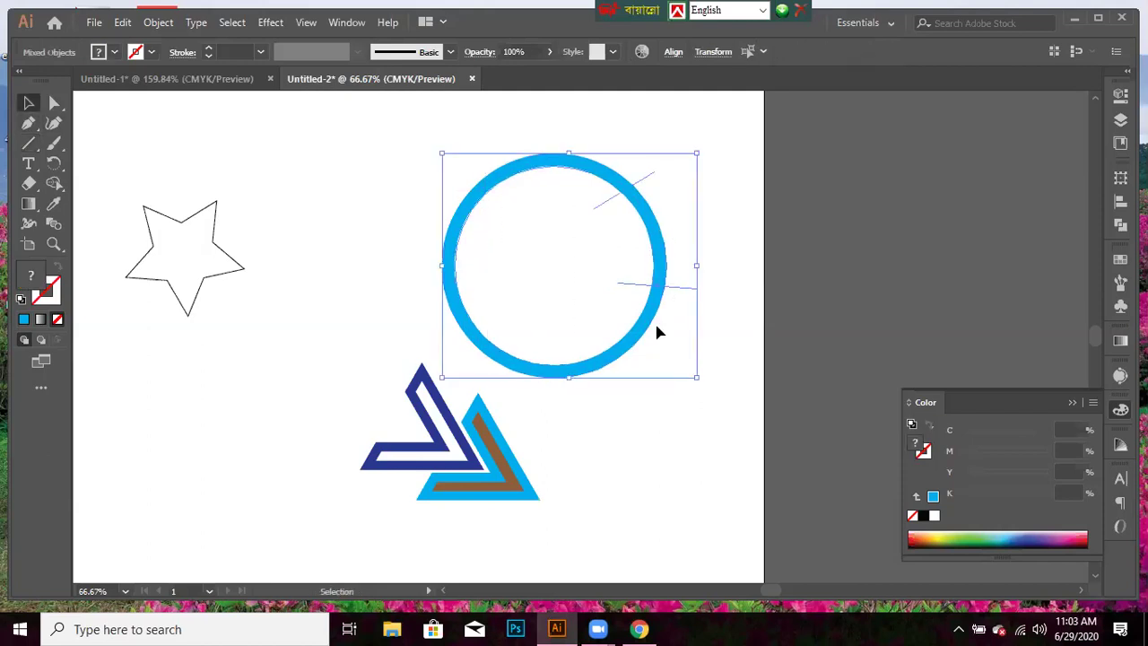
- Remove the ring's right arc between the two lines with the Shape Builder tool
left_click(54, 182)
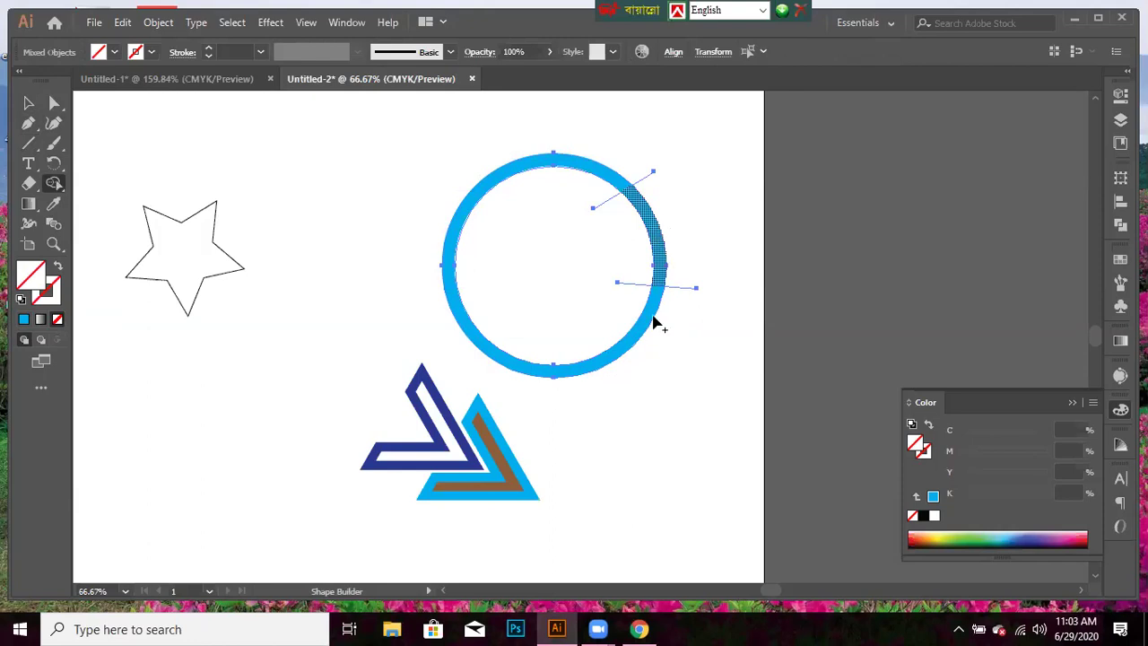
left_click(653, 319, "alt")
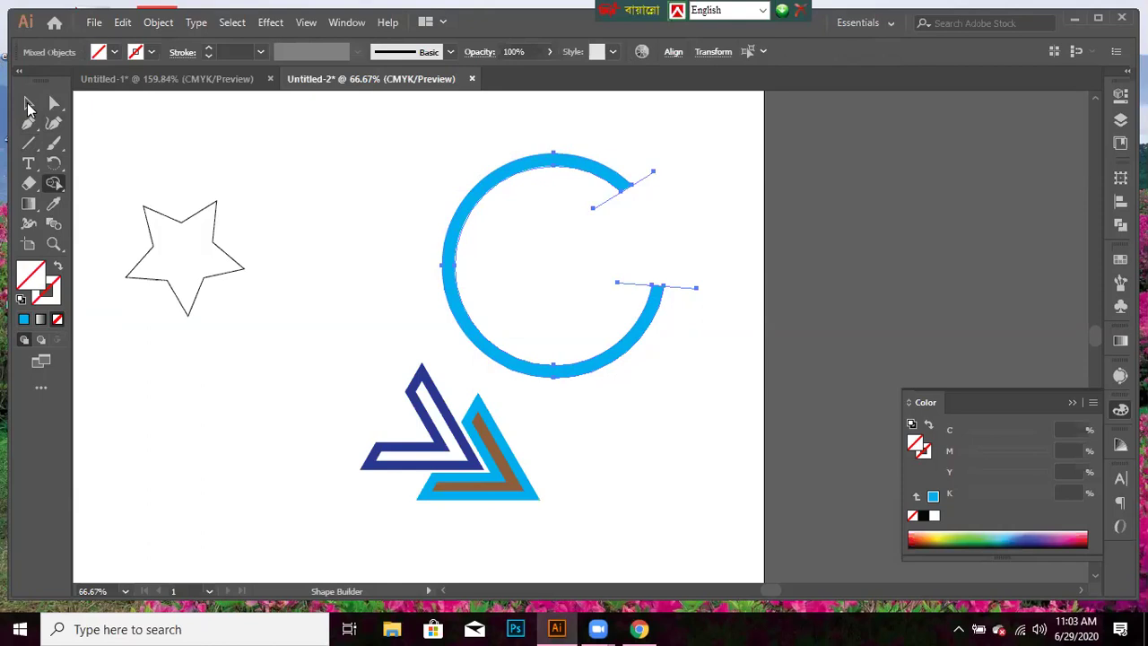
left_click(28, 104)
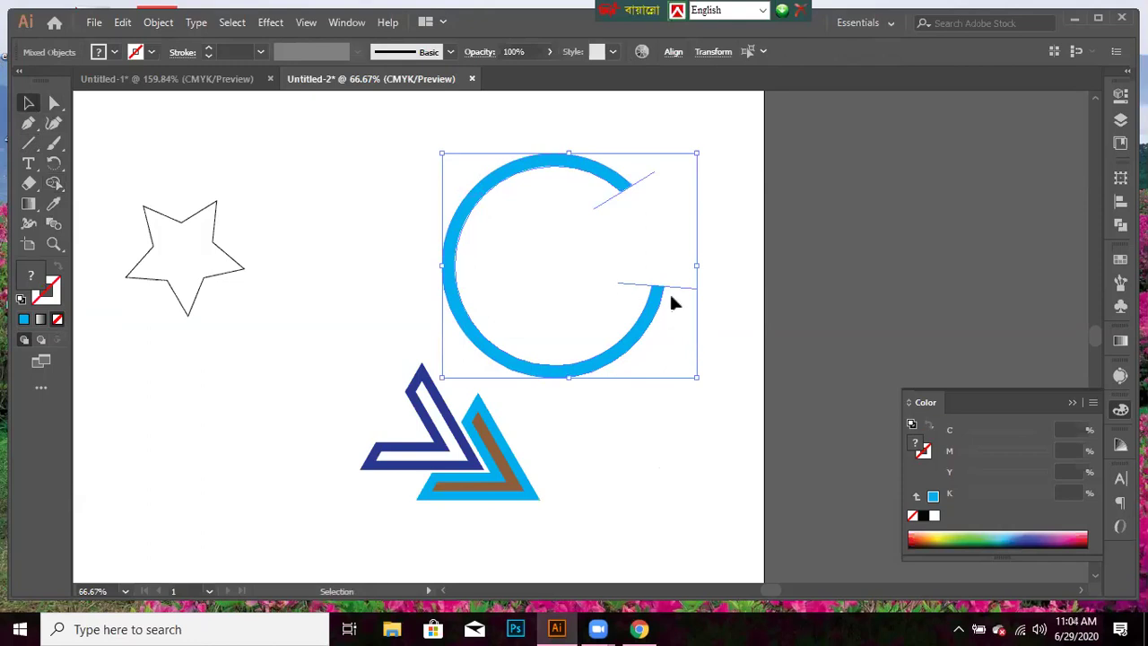
- Delete the leftover horizontal and diagonal cutting lines
left_click(675, 303)
left_click(682, 293)
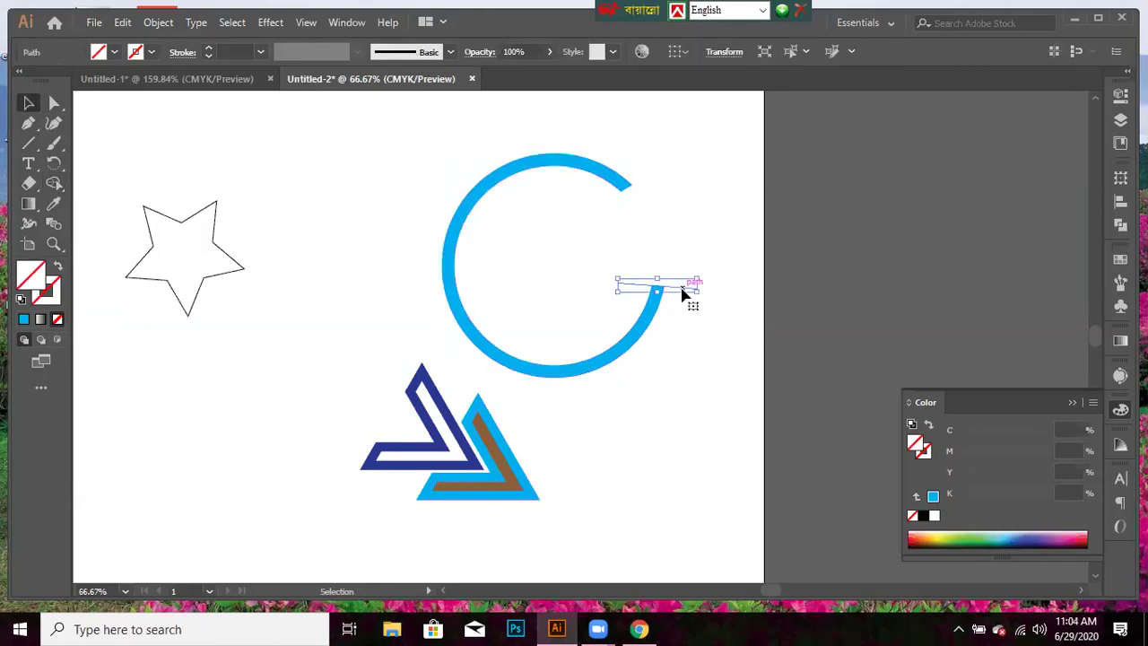
key("Delete")
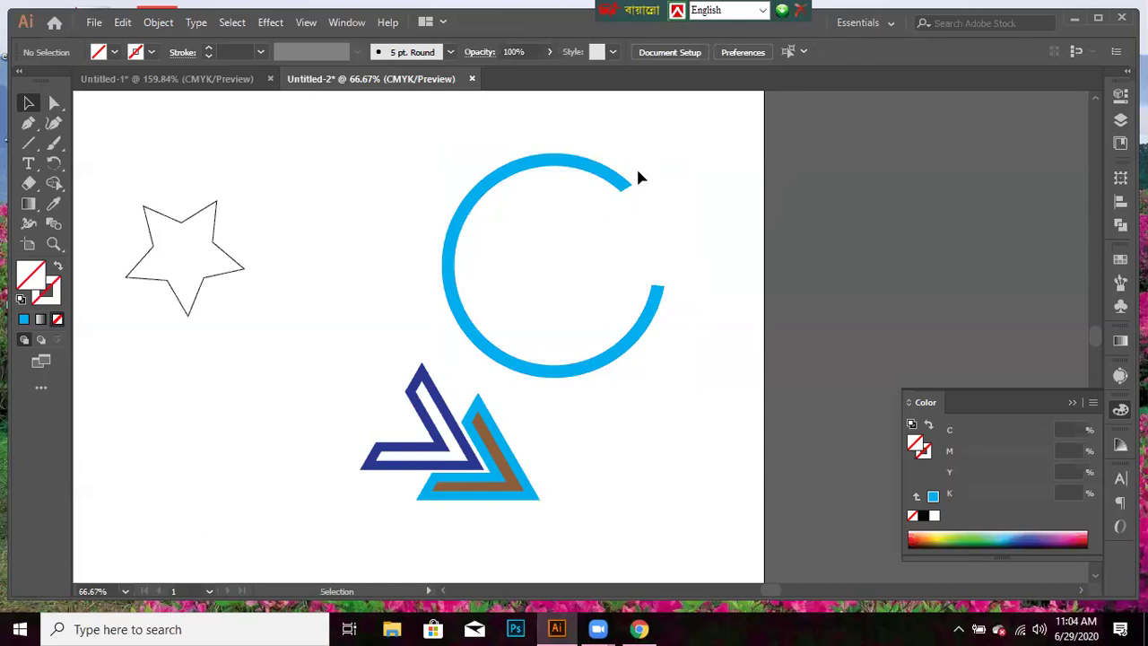
left_click(633, 184)
key("Delete")
- Select the dark blue and cyan triangle logo group
left_click_drag(346, 339, 427, 323)
left_click_drag(391, 476, 357, 396)
right_click(484, 460)
left_click(565, 469)
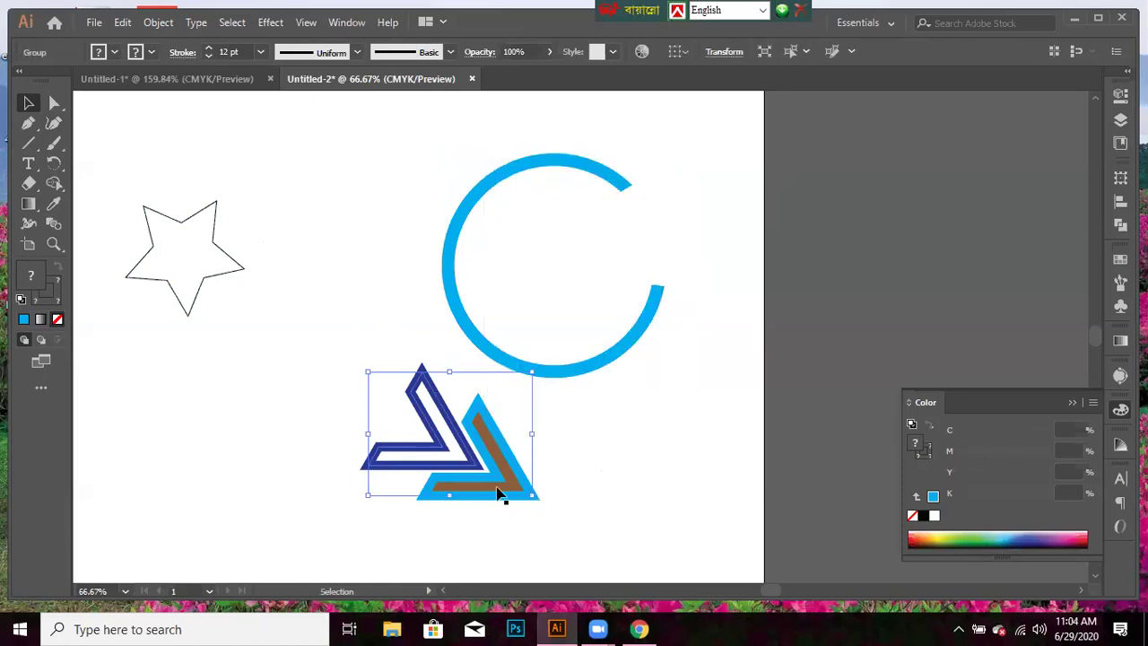
left_click(552, 503)
left_click(540, 489)
- Rotate the triangle logo about 63 degrees and fit it inside the C-shaped ring
left_click_drag(547, 492, 542, 392)
left_click_drag(484, 430, 579, 256)
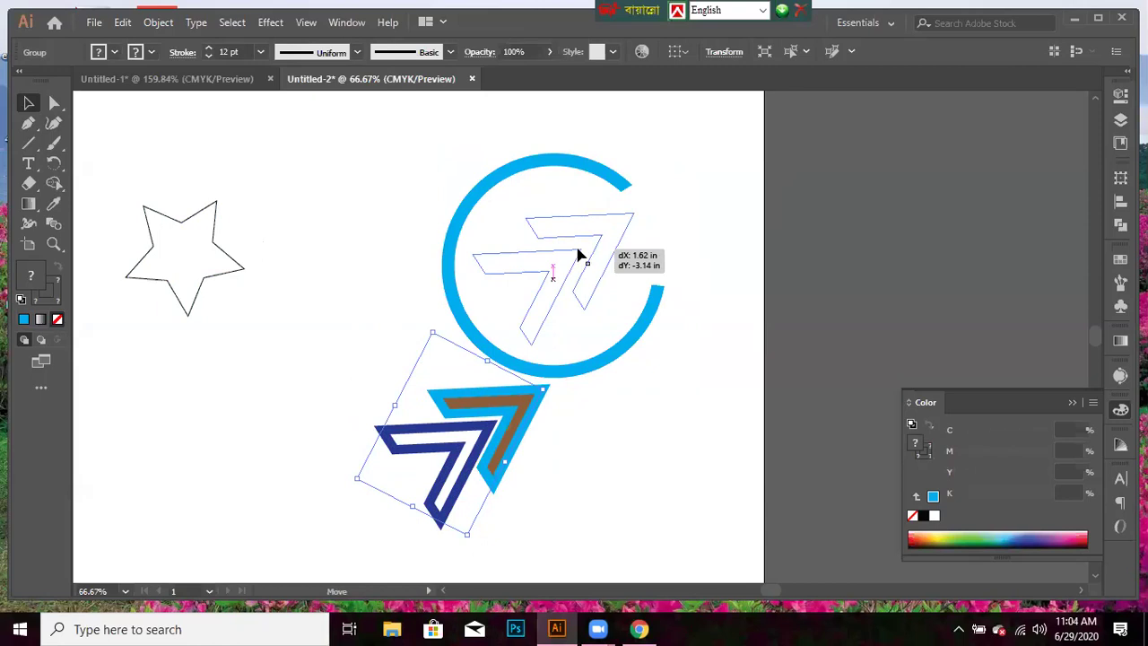
left_click_drag(579, 256, 581, 257)
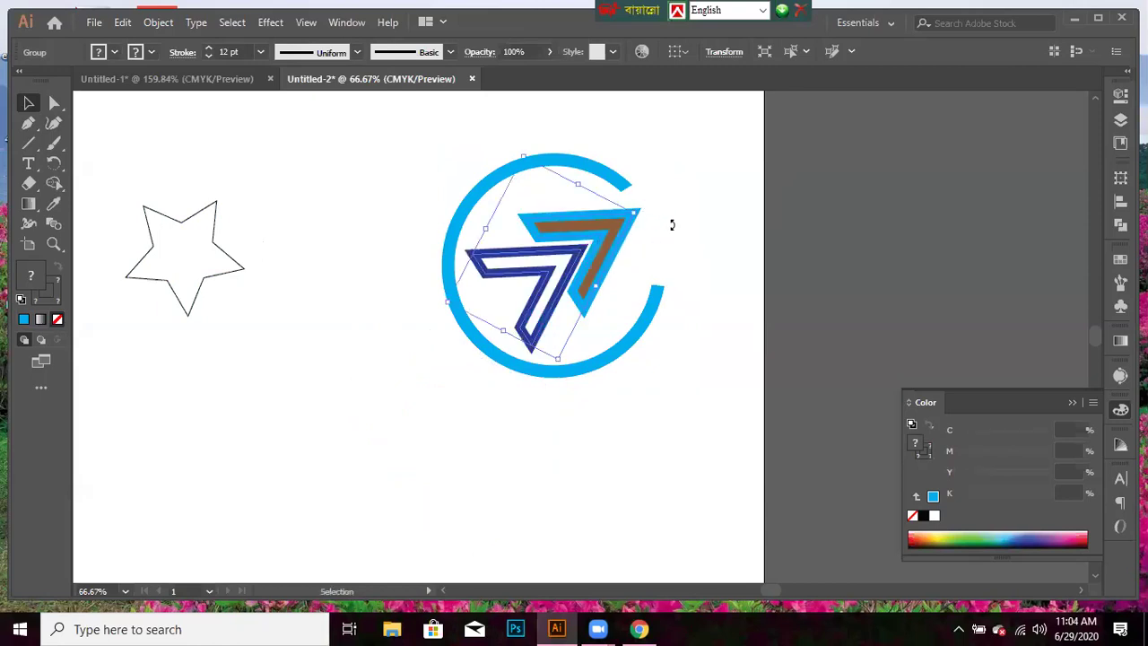
left_click_drag(672, 224, 671, 214)
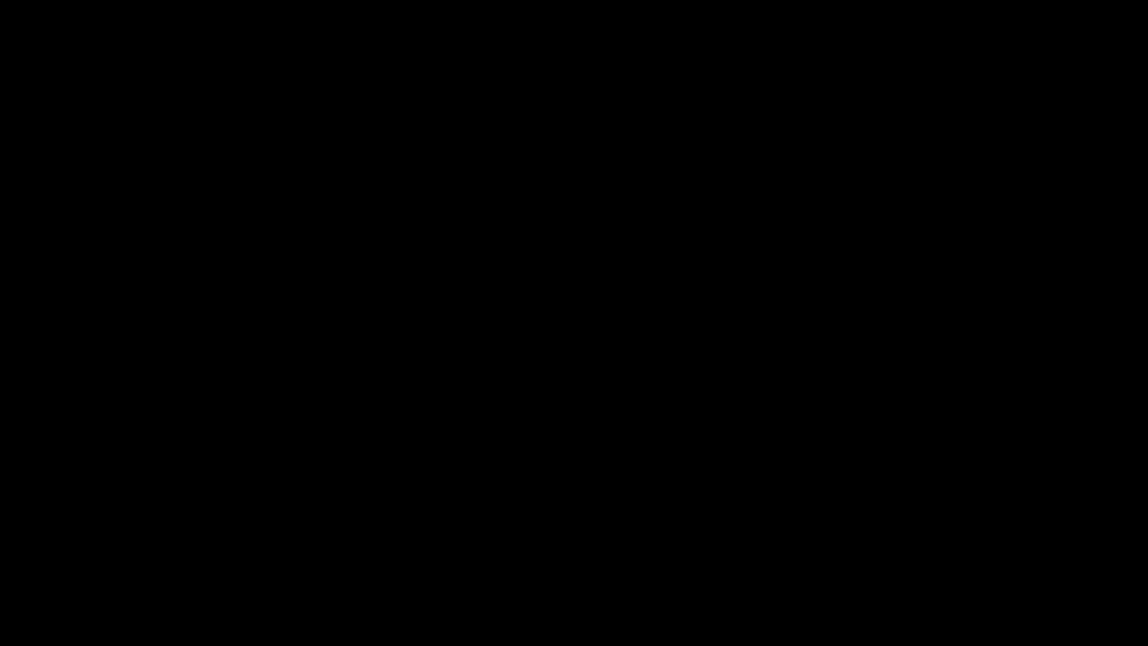
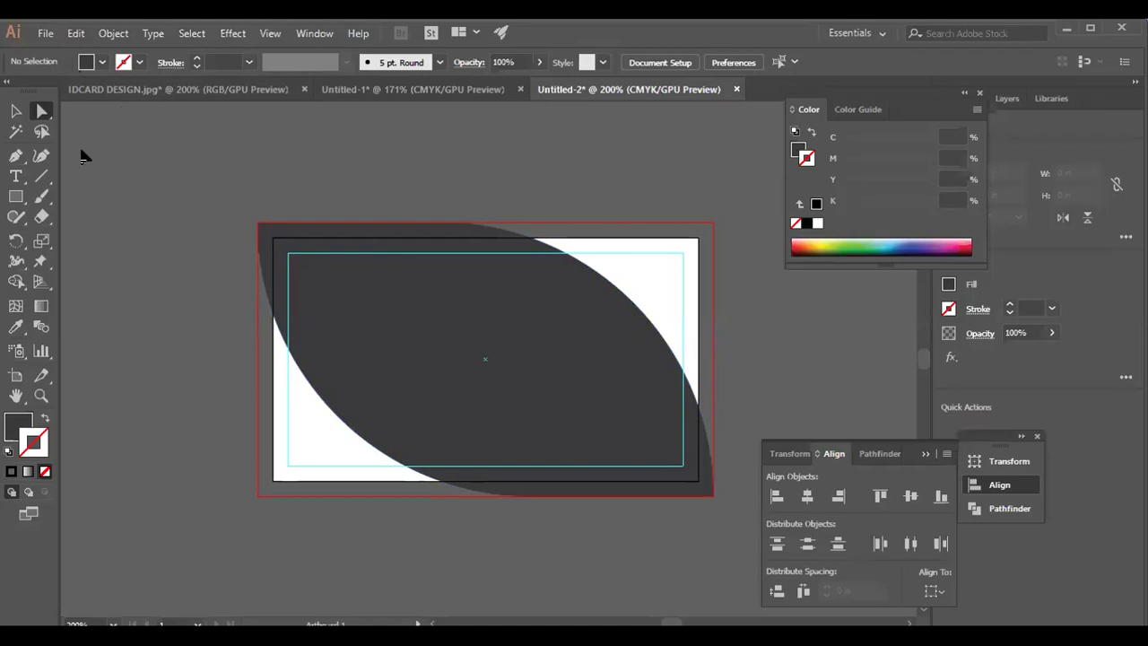
- Move the dark leaf shape down and to the left on the card
left_click(16, 111)
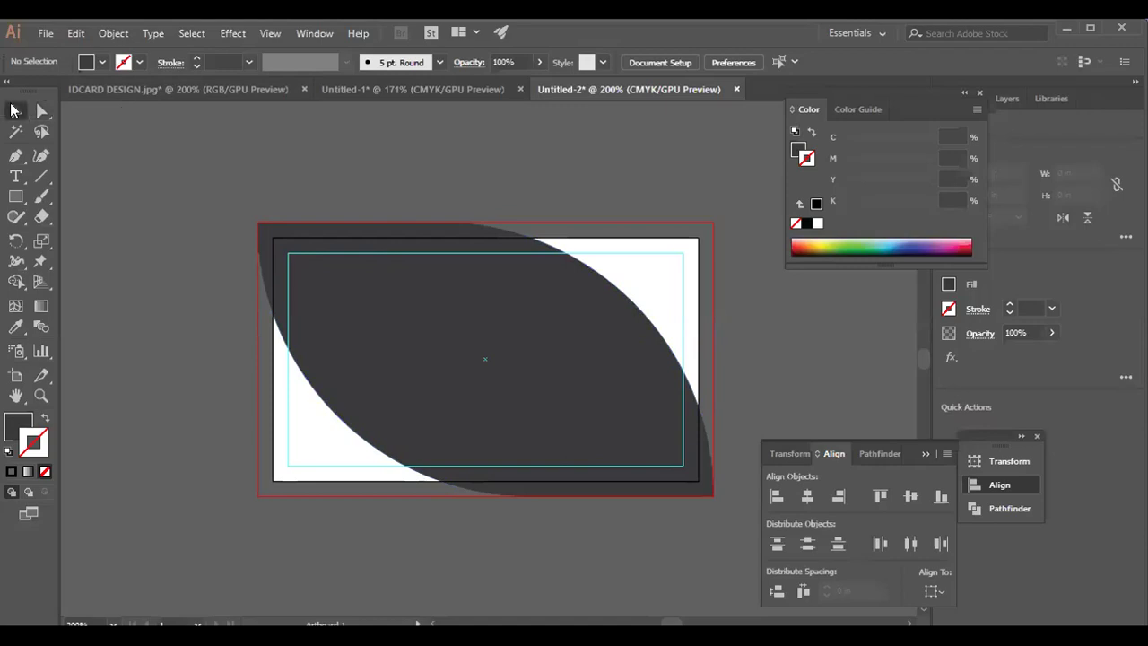
left_click(364, 307)
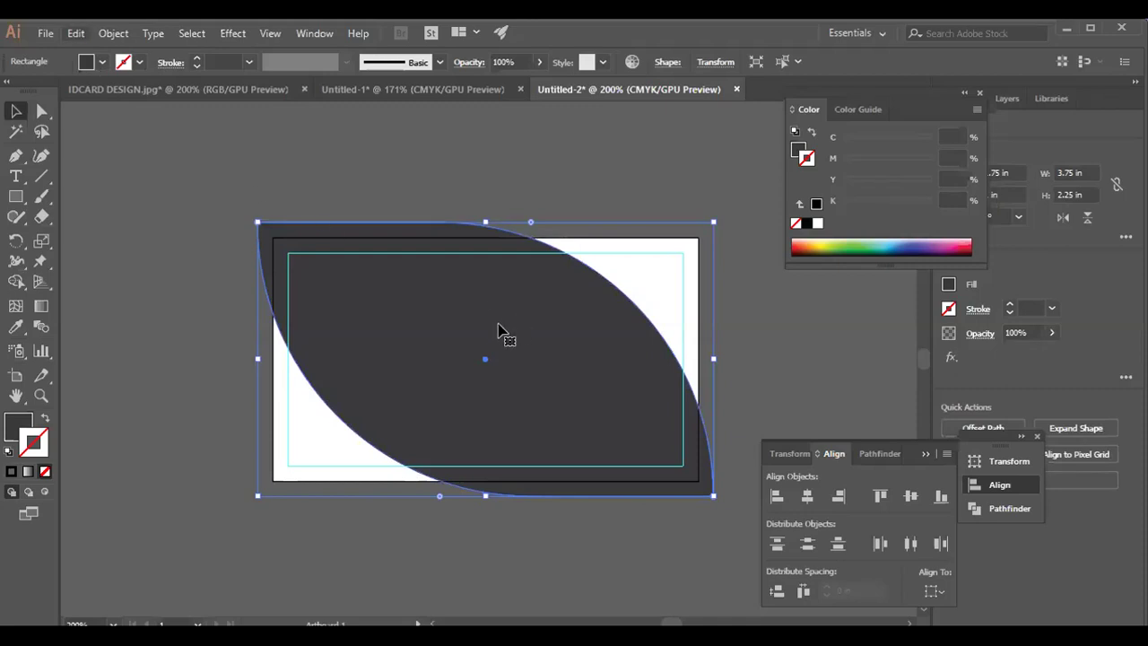
left_click(466, 326)
left_click(466, 326)
left_click_drag(484, 379, 455, 453)
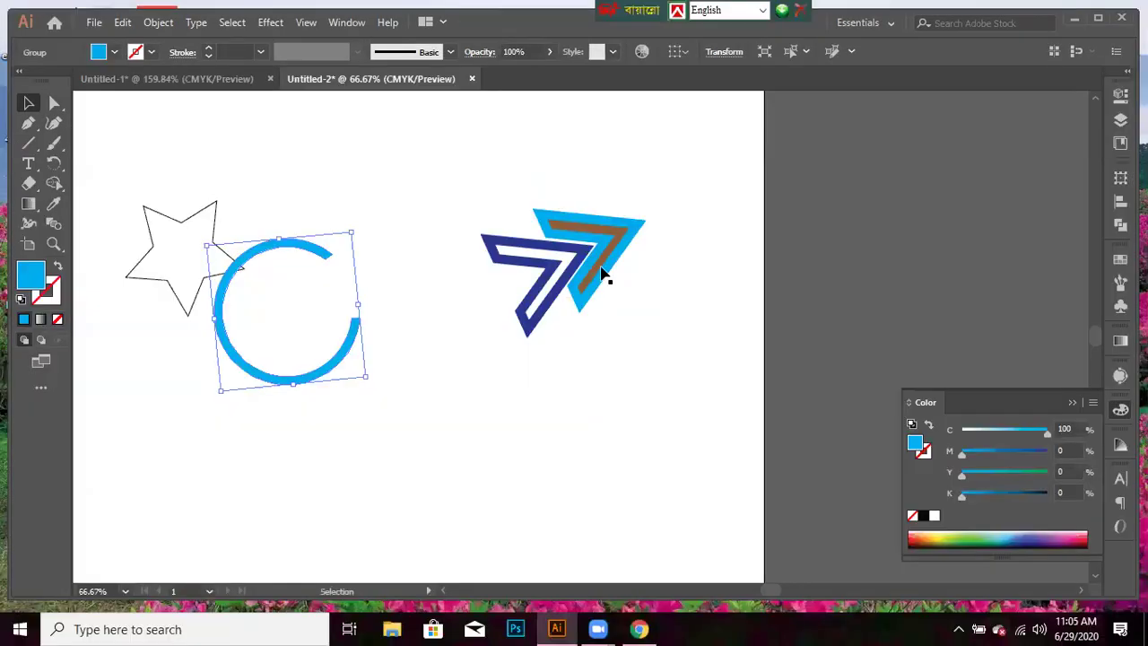
- Deselect the blue arc and select the blue, brown and navy triangle logo group
key("ctrl+shift+a")
left_click(600, 270)
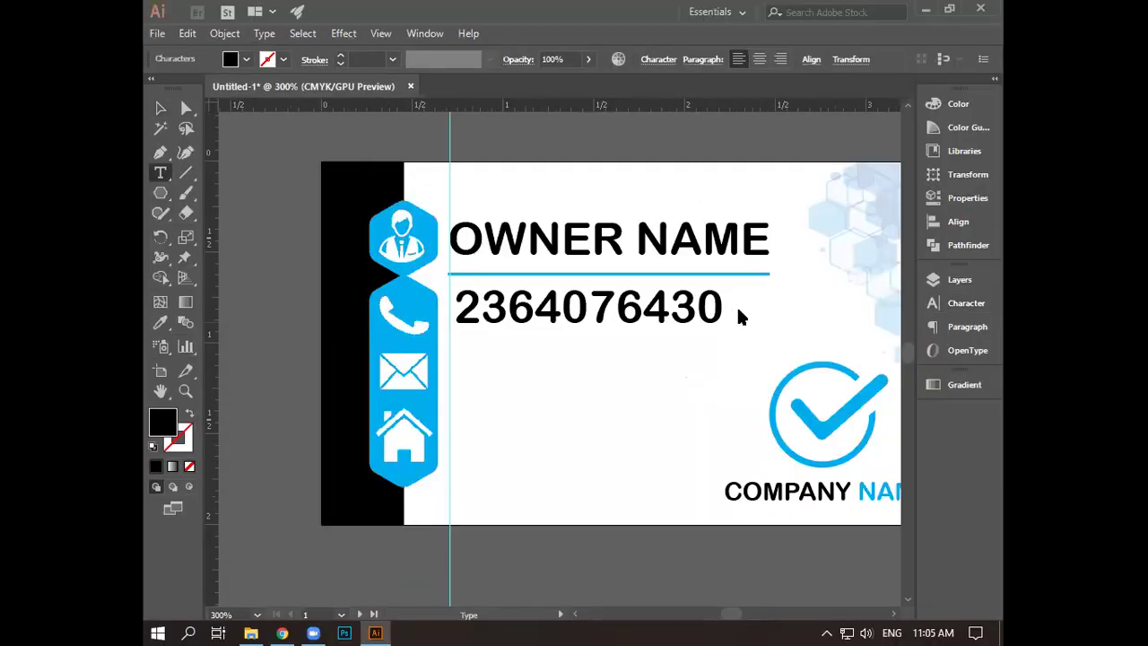
- Prefix the phone number with '+' and append '54' to its end
type("+")
left_click(760, 313)
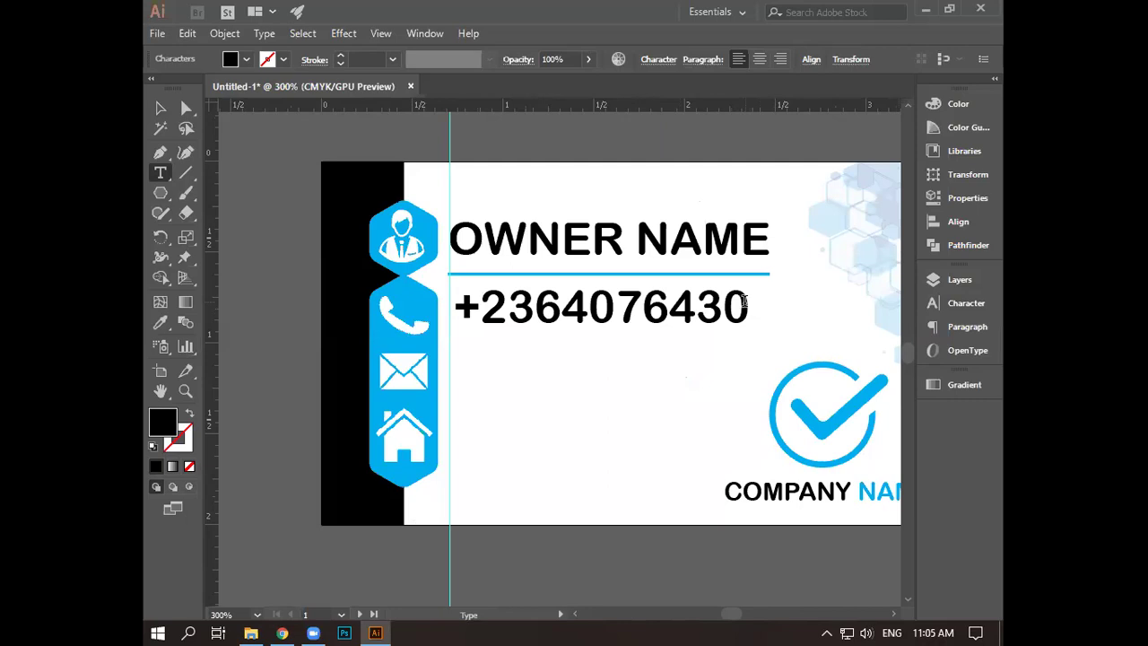
type("54")
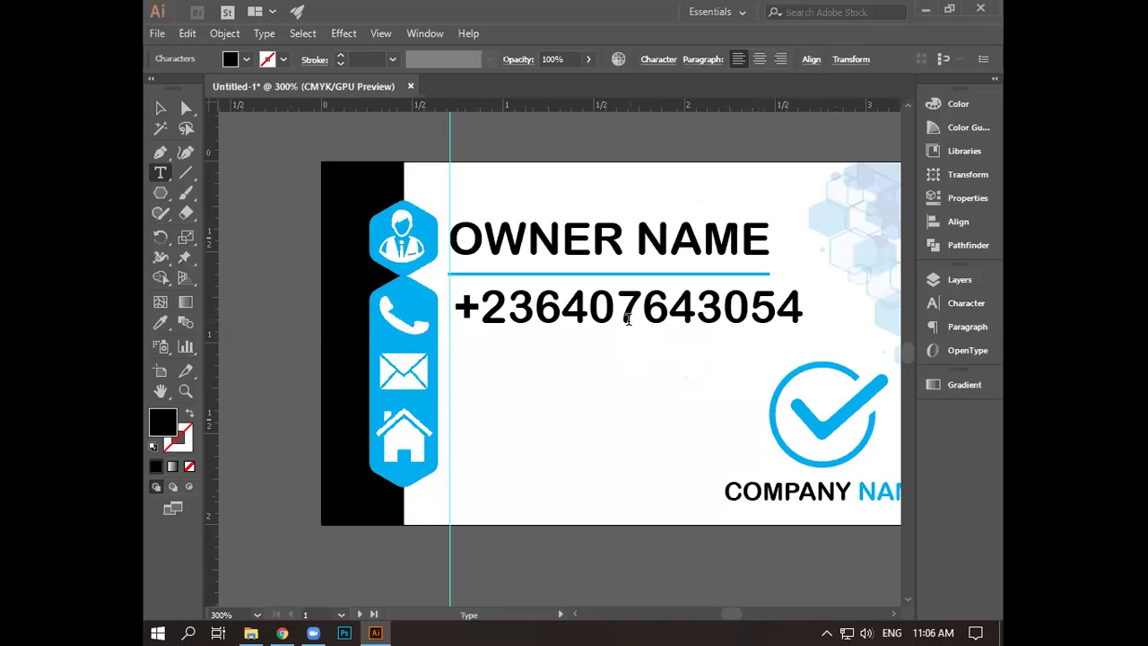
key("Escape")
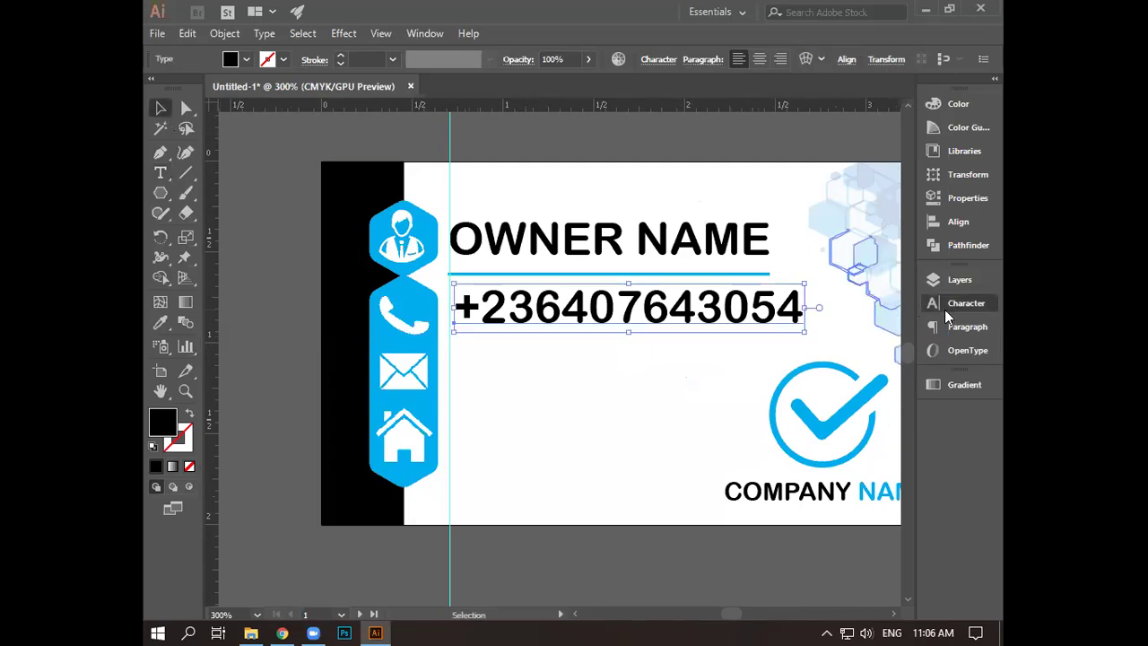
- Reduce the phone number to 12 pt and nudge it down to sit level with the phone icon
left_click(949, 305)
left_click(751, 353)
left_click(752, 352)
left_click(751, 353)
left_click(752, 352)
left_click(752, 352)
left_click(752, 352)
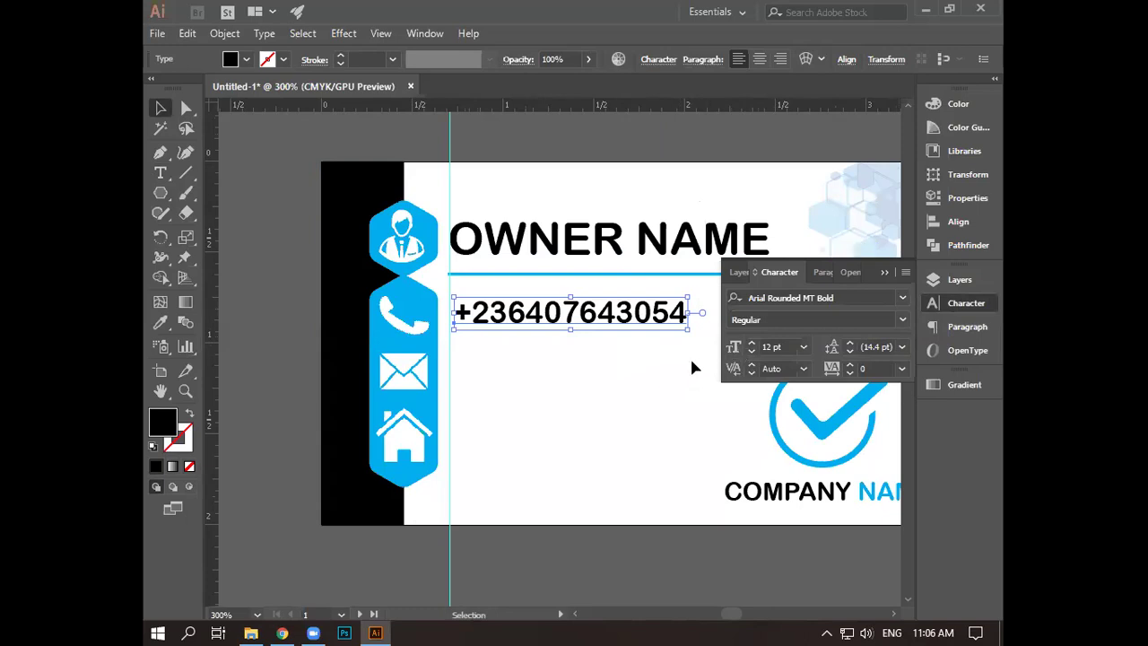
left_click(885, 272)
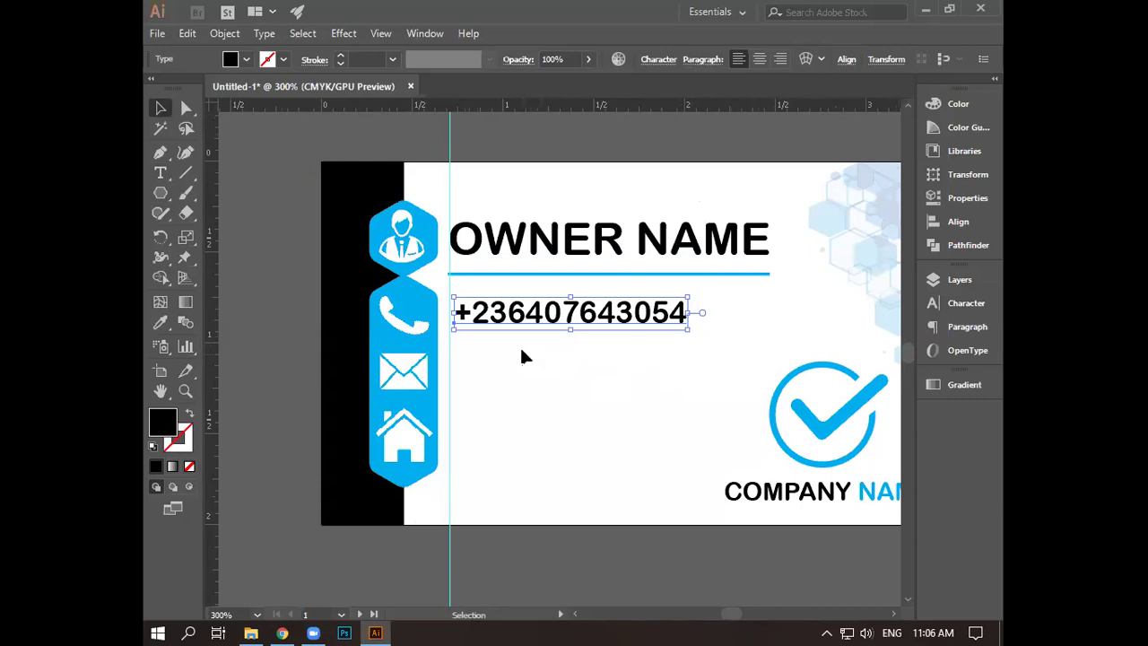
key("Down")
key("Down")
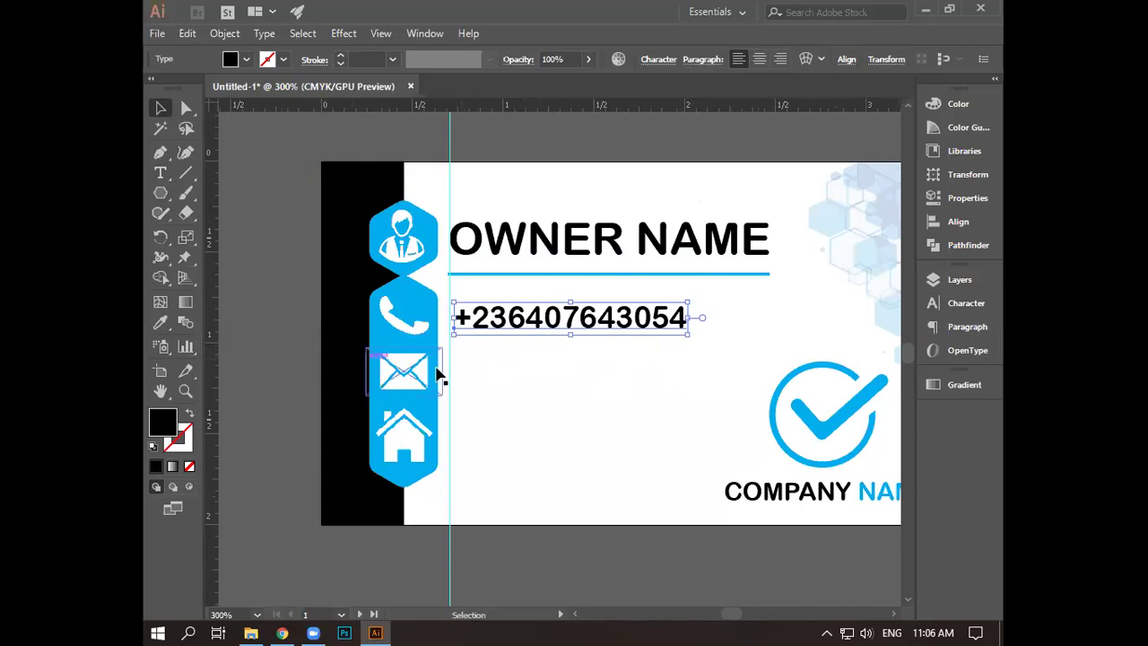
left_click(160, 172)
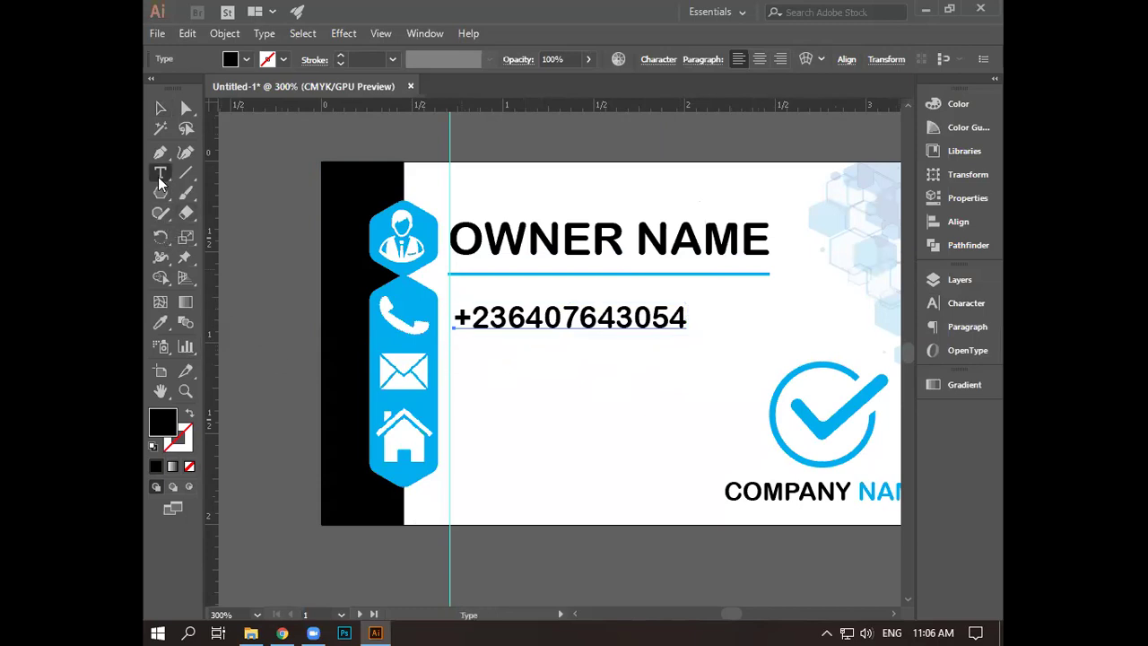
- Type an e-mail address as a new text line beside the envelope icon
left_click(460, 384)
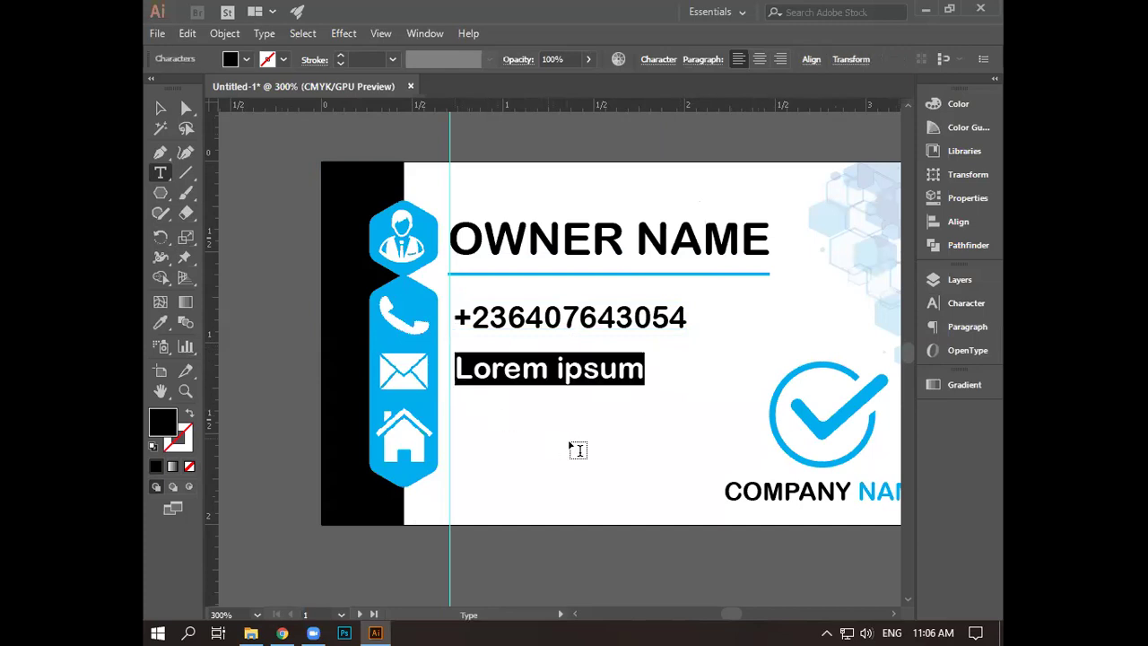
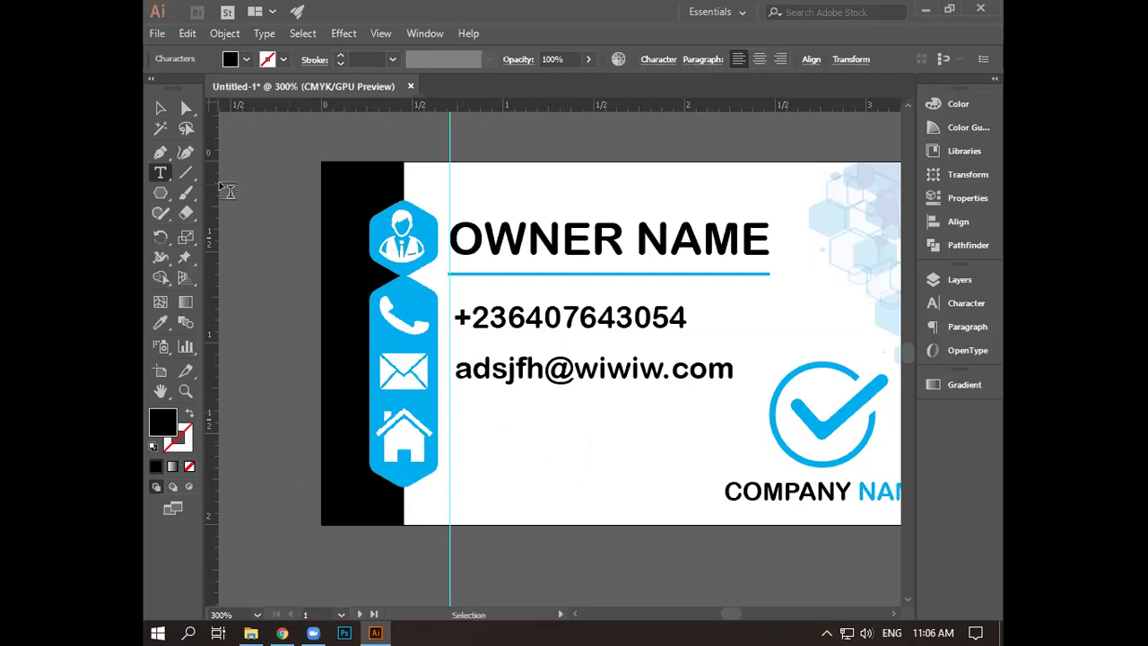
key("v")
left_click(619, 369)
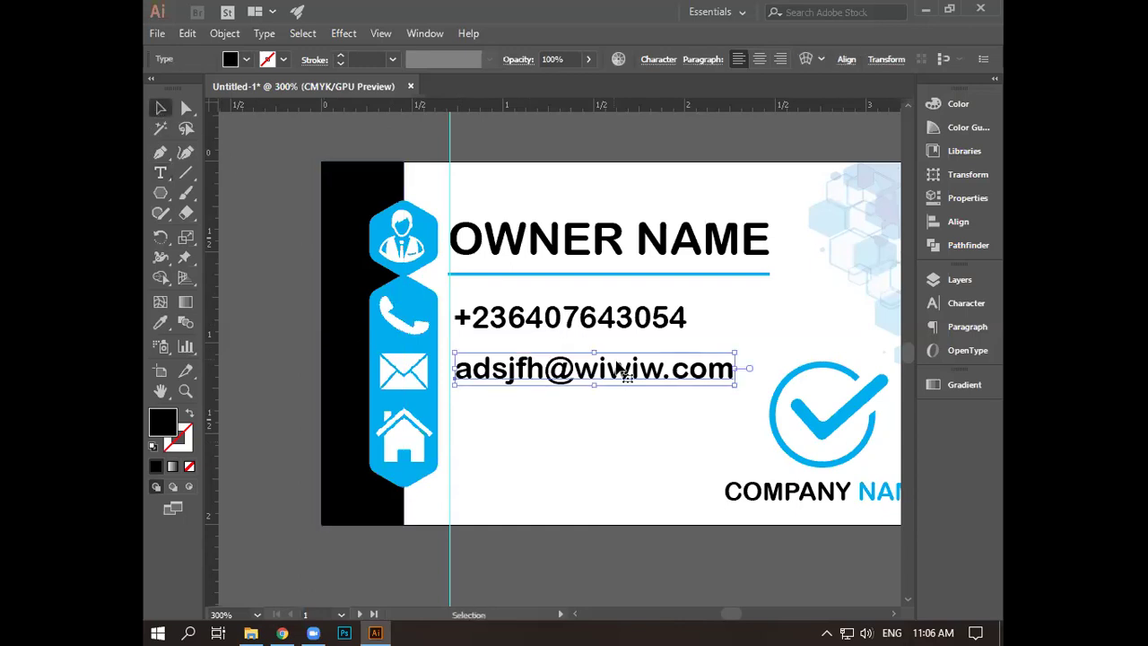
- Set the phone number to 11 pt and the e-mail line to 10 pt
left_click(624, 319)
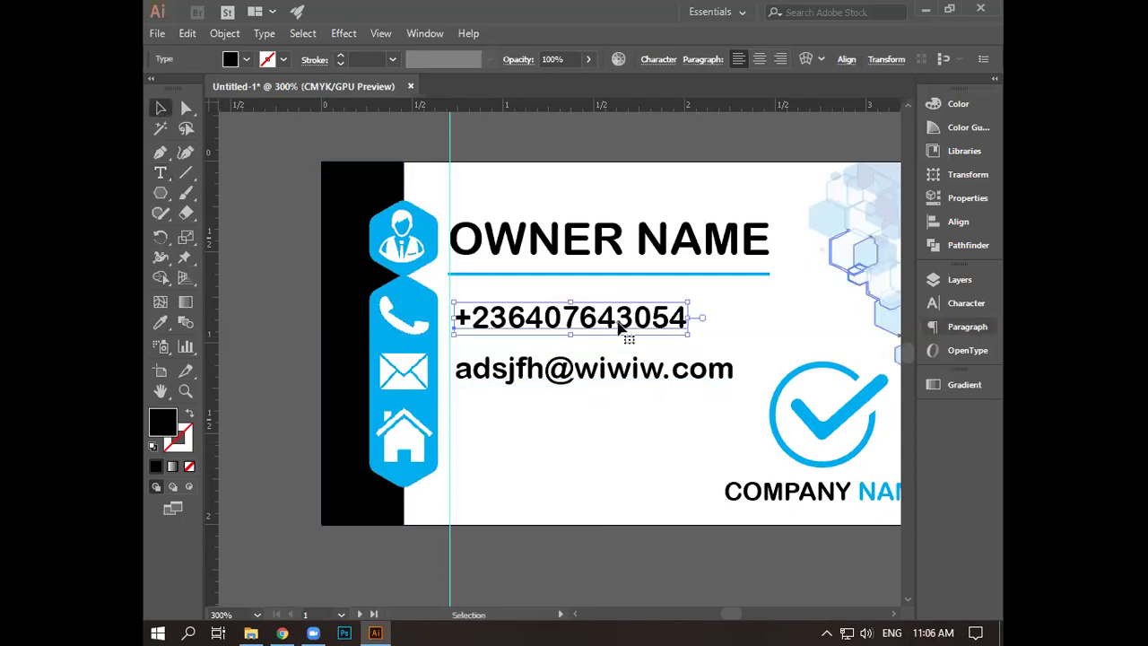
left_click(967, 303)
left_click(751, 351)
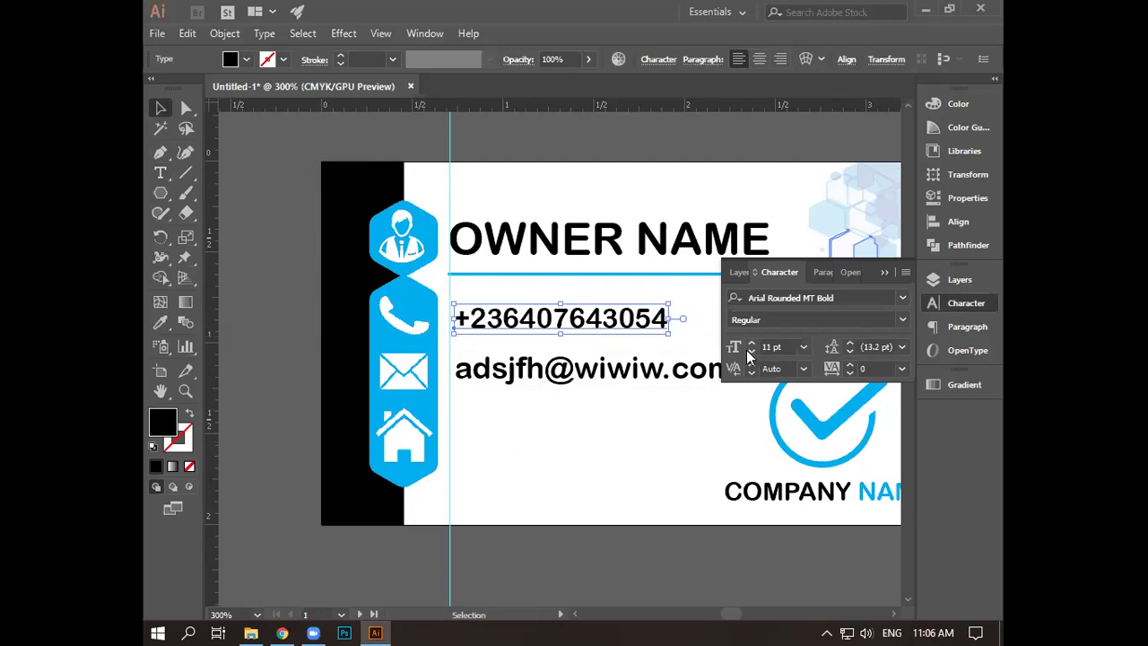
left_click(589, 368)
left_click(751, 351)
left_click(751, 351)
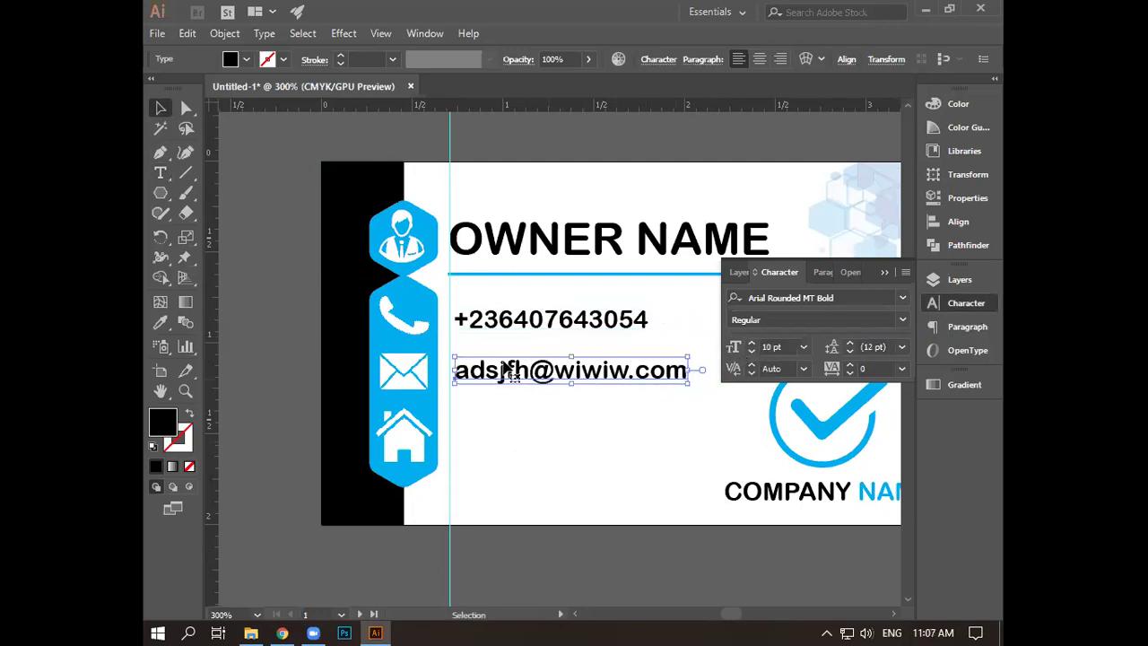
left_click(159, 173)
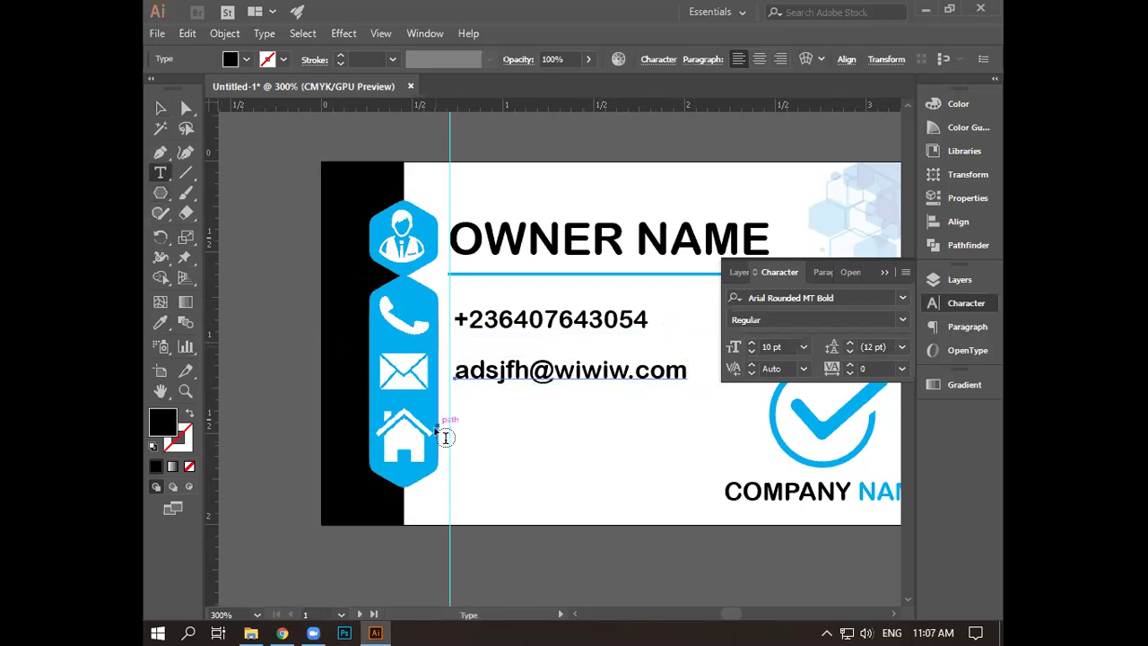
- Add 'Location Name.' beside the house icon and lower it to align with the icon
left_click(455, 437)
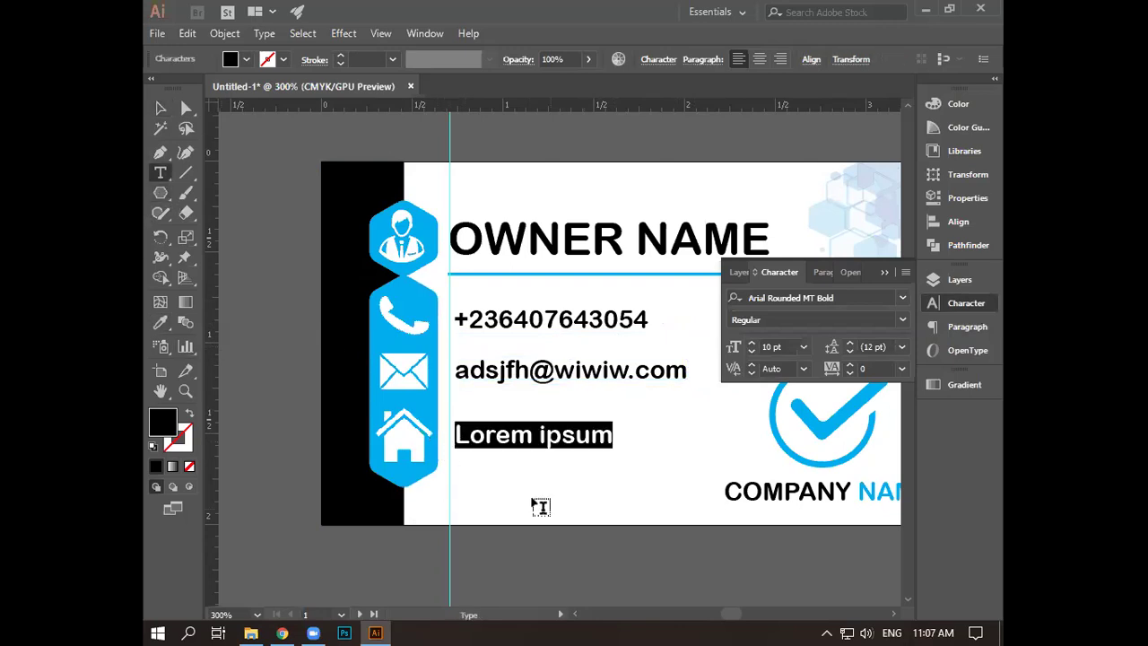
type("Lo")
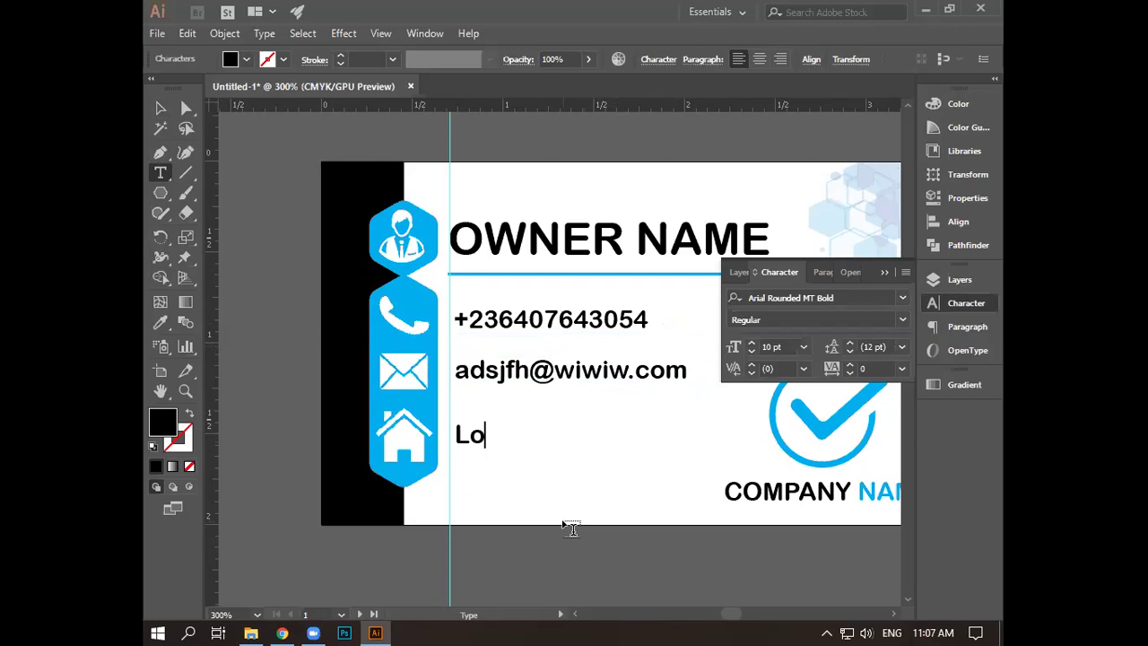
type("cation")
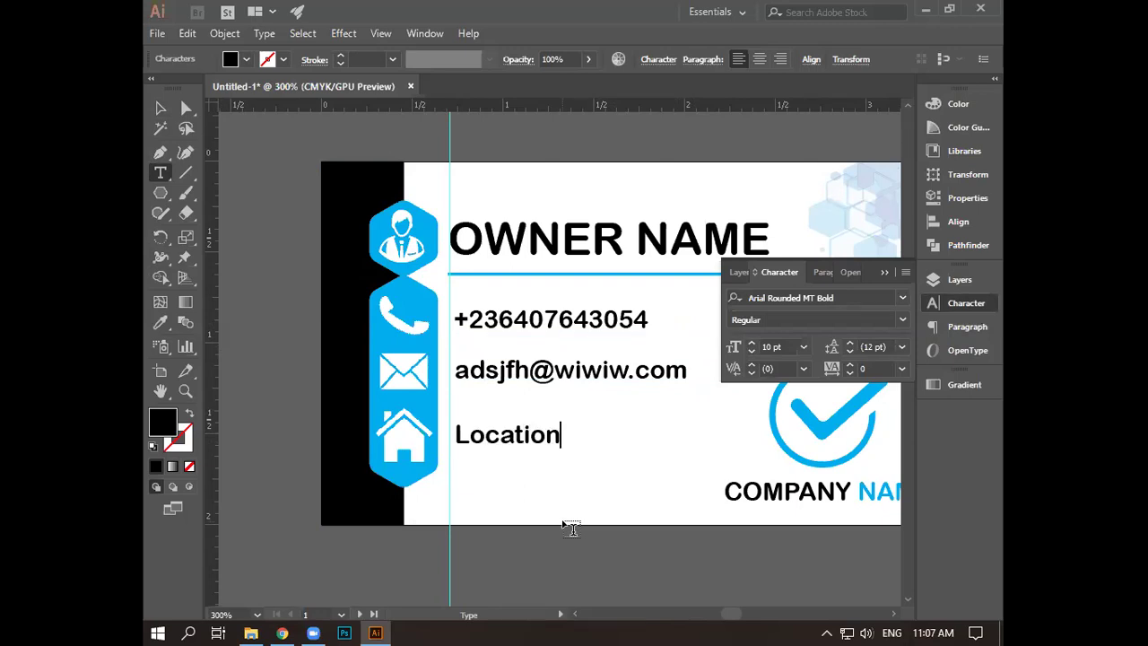
type(" Nam")
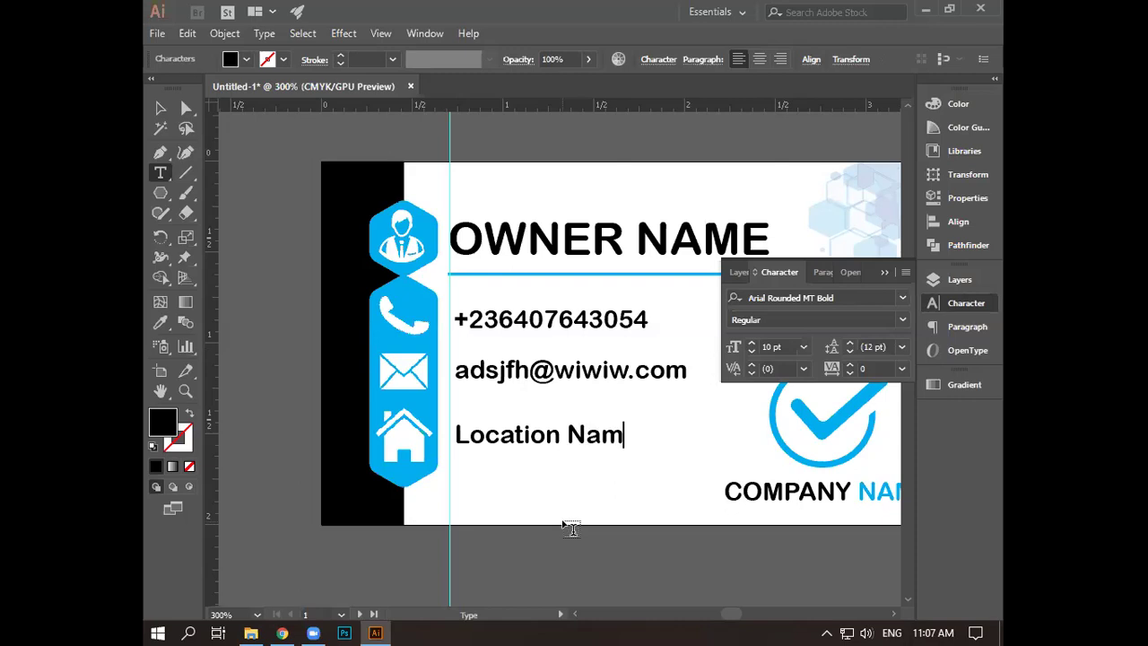
type("e.")
key("Escape")
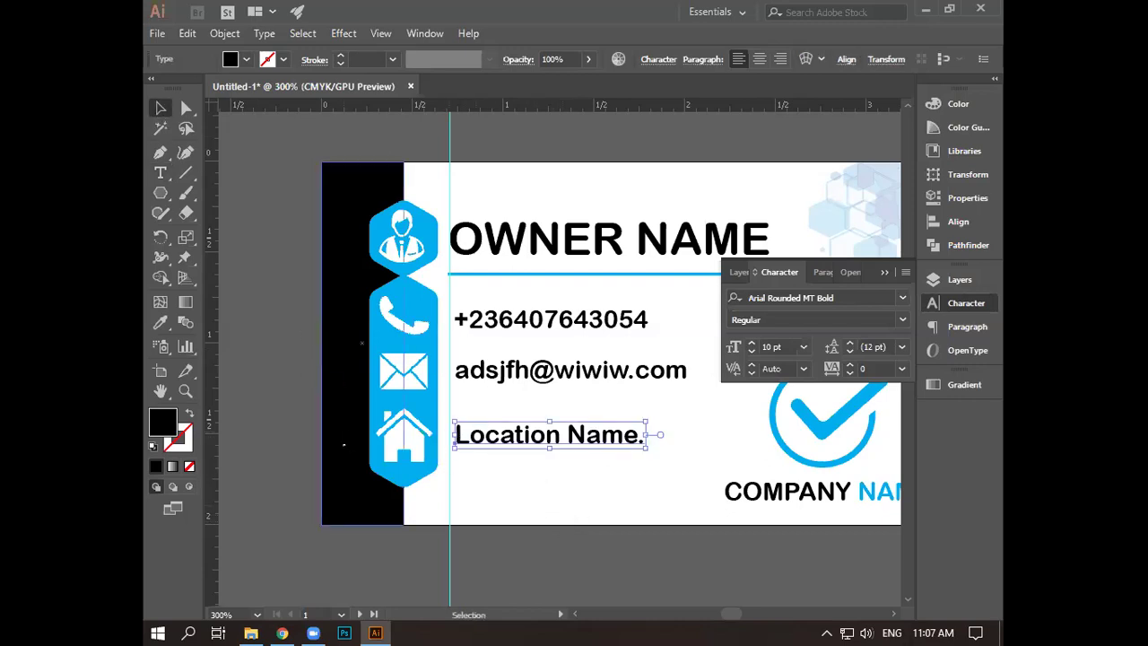
left_click_drag(455, 435, 456, 446)
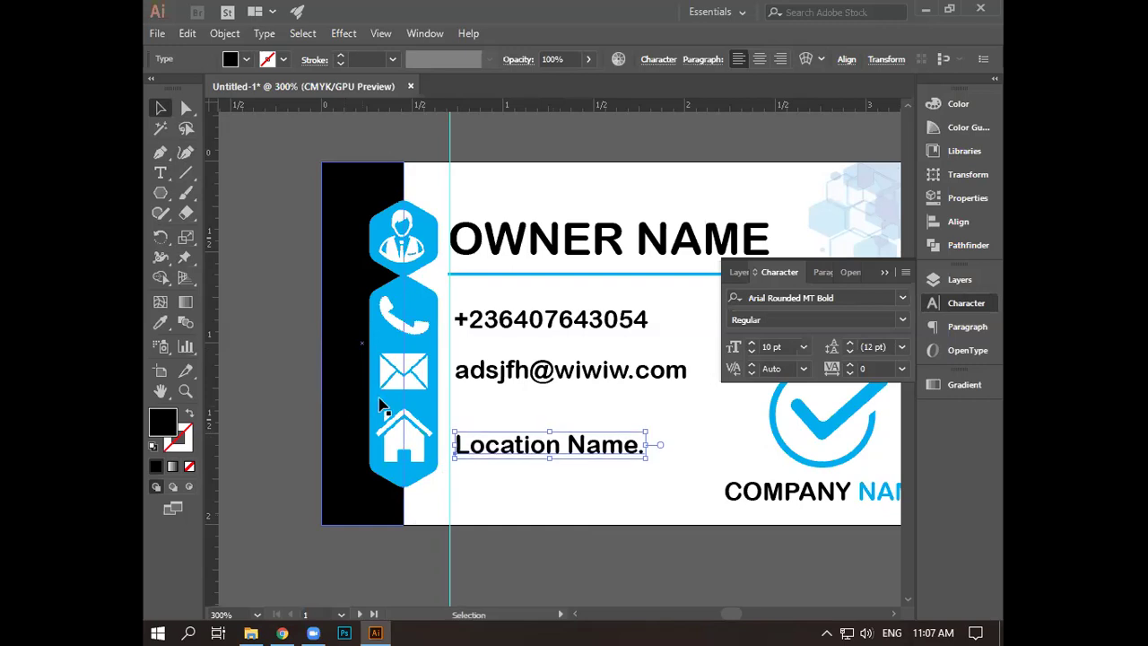
left_click(541, 374)
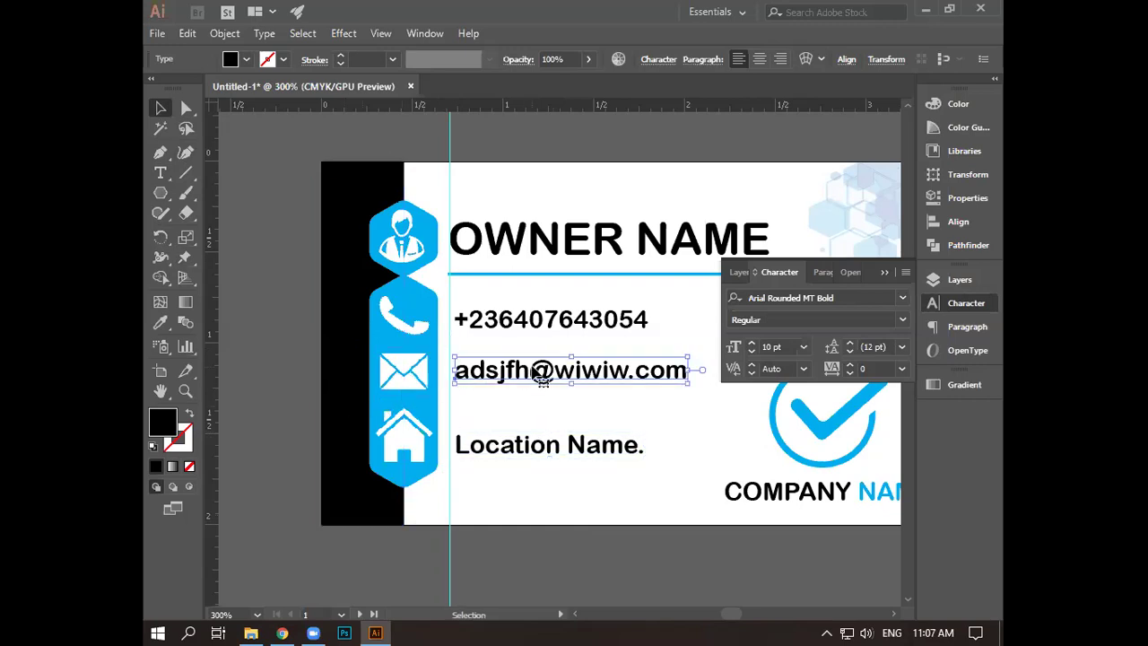
left_click(564, 496)
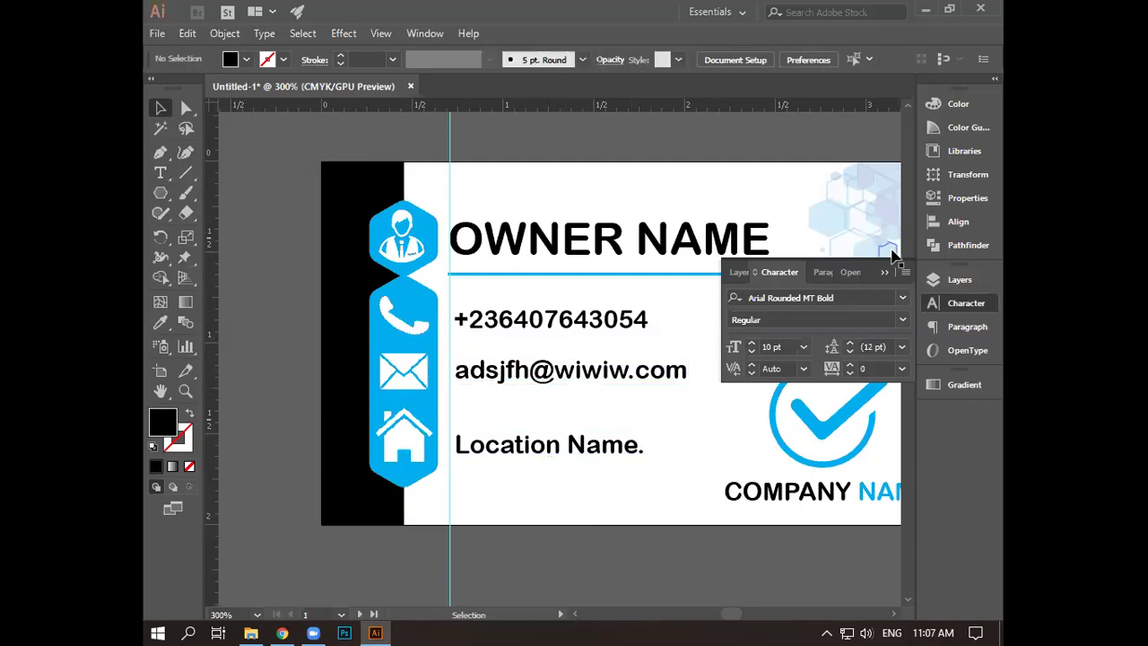
- Close the Character panel, then delete the left and right vertical guides crossing the cards
left_click(678, 315)
scroll(678, 298, "down", 2)
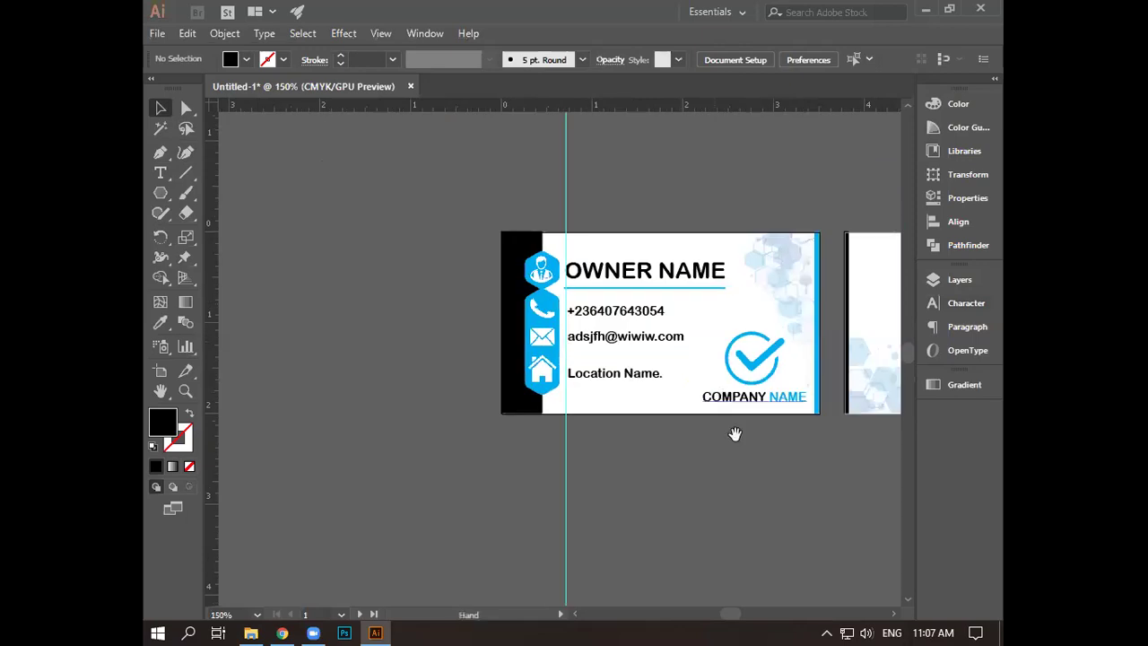
left_click_drag(750, 456, 620, 407)
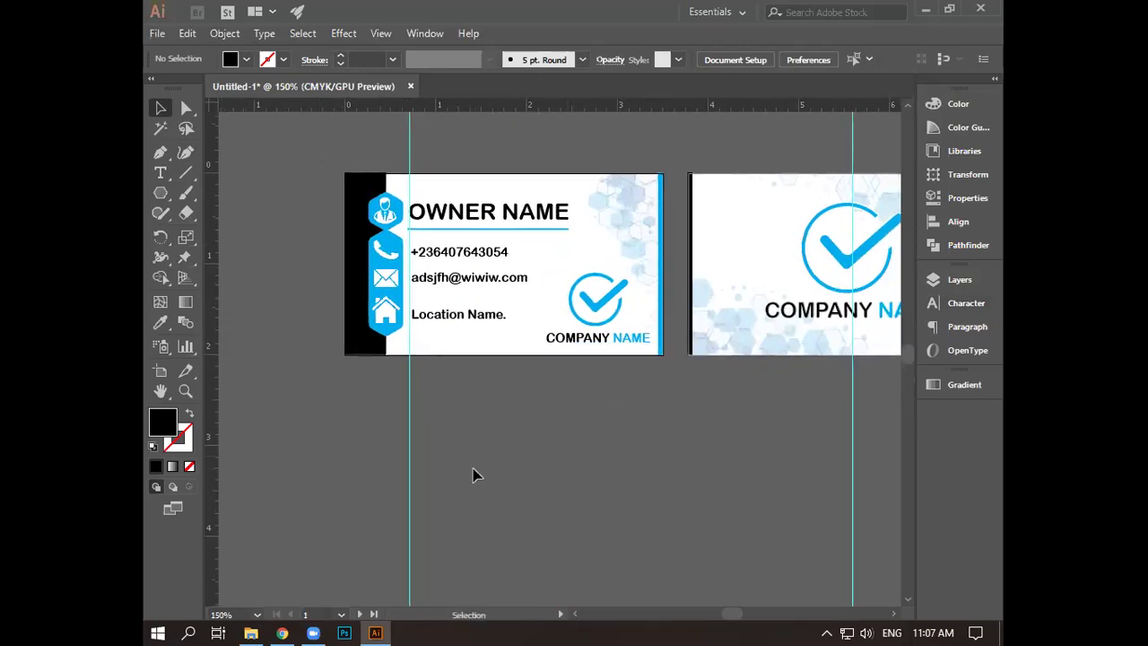
left_click(410, 436)
key("Delete")
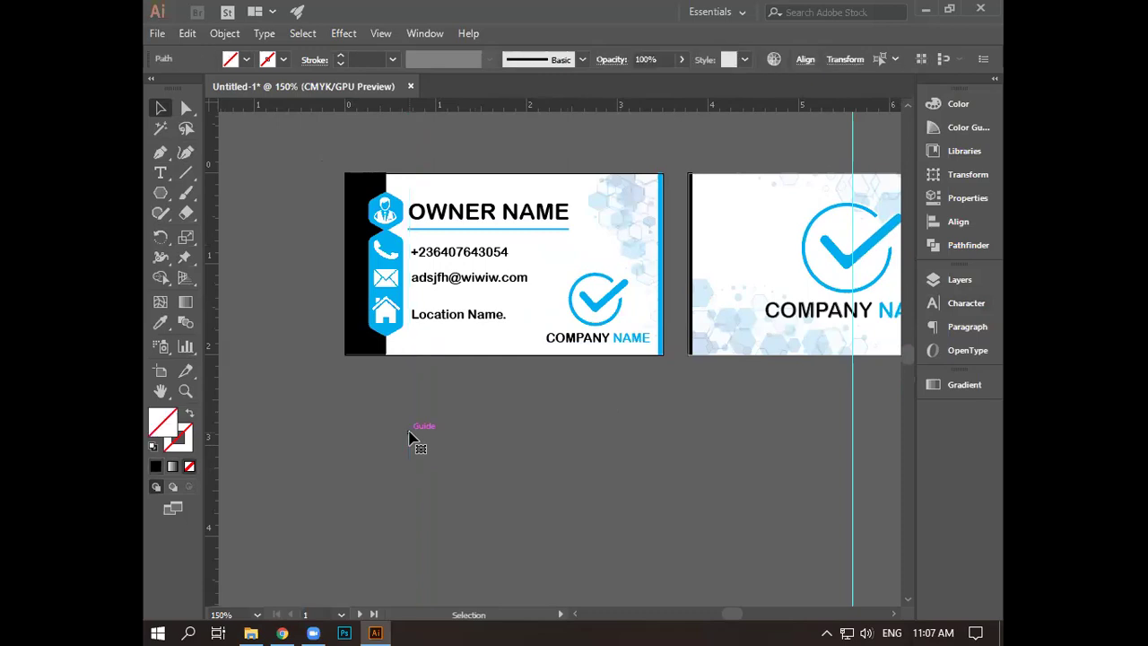
left_click(853, 459)
key("Delete")
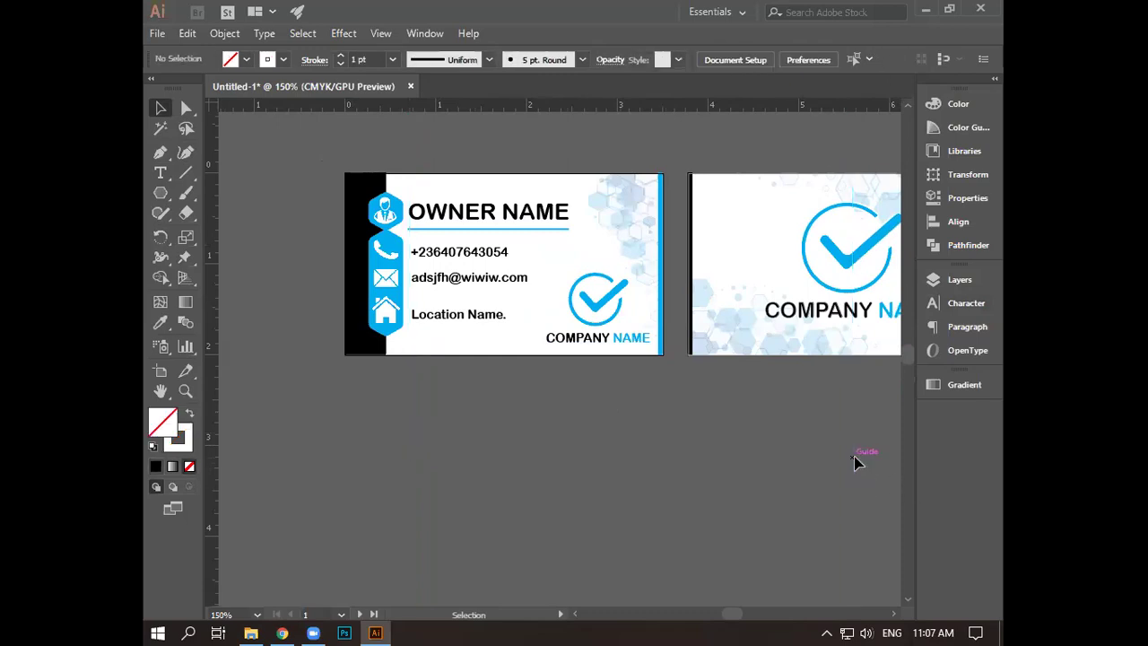
left_click_drag(779, 469, 710, 474)
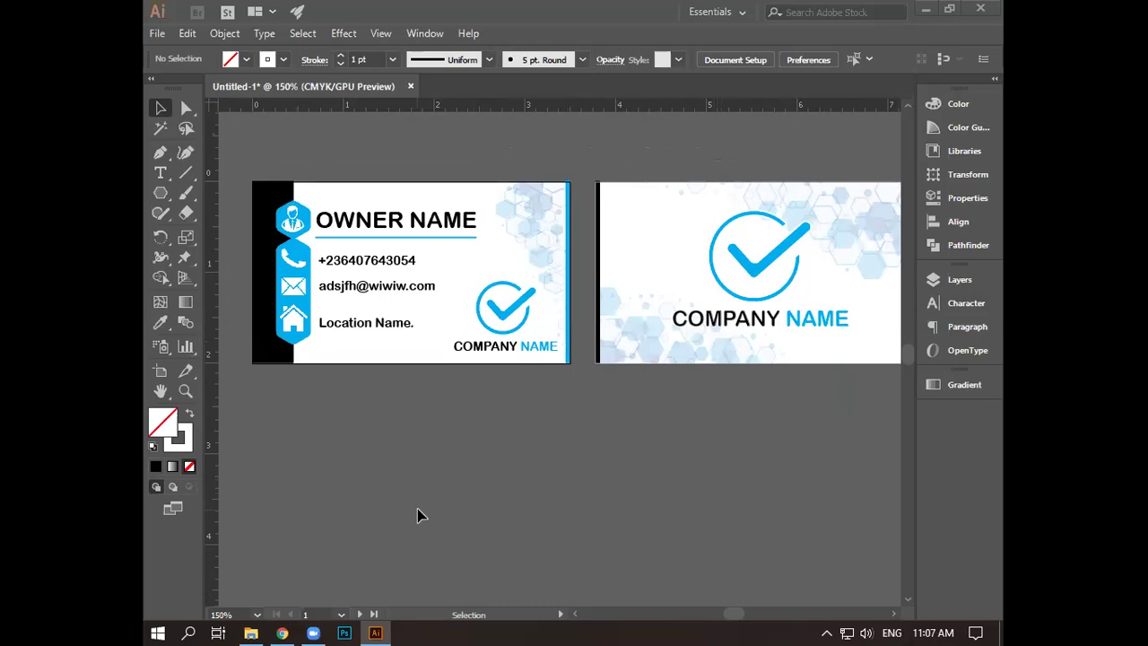
key("space")
key("space")
left_click_drag(630, 390, 618, 387)
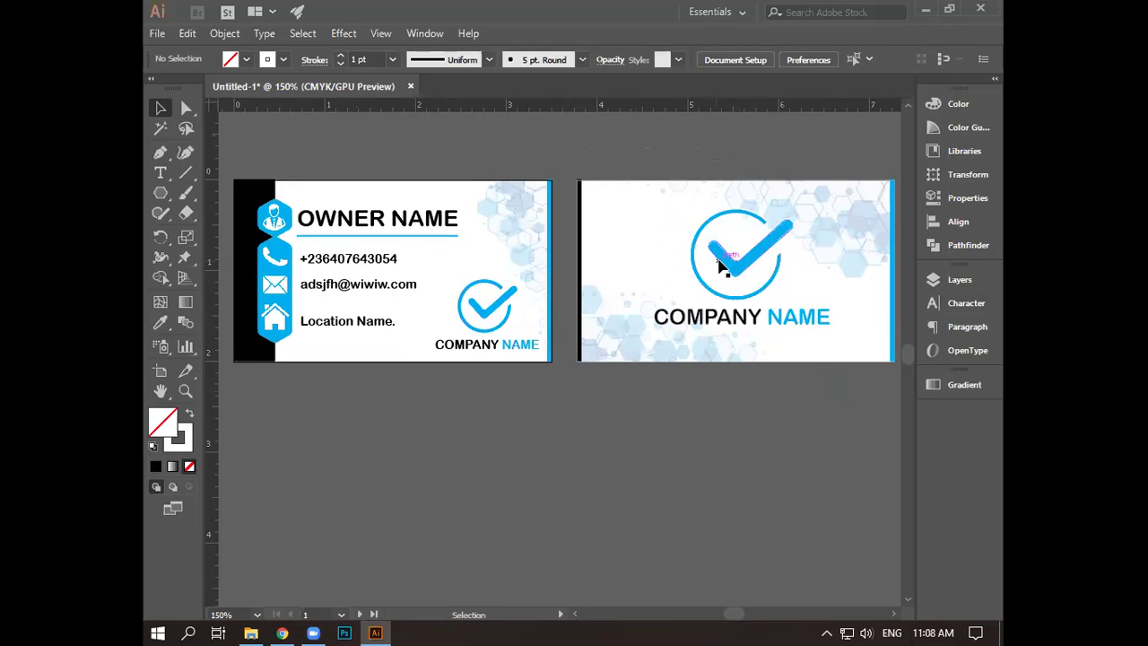
- Scale the back card's checkmark logo down and nudge it two steps lower
scroll(724, 264, "up", 2)
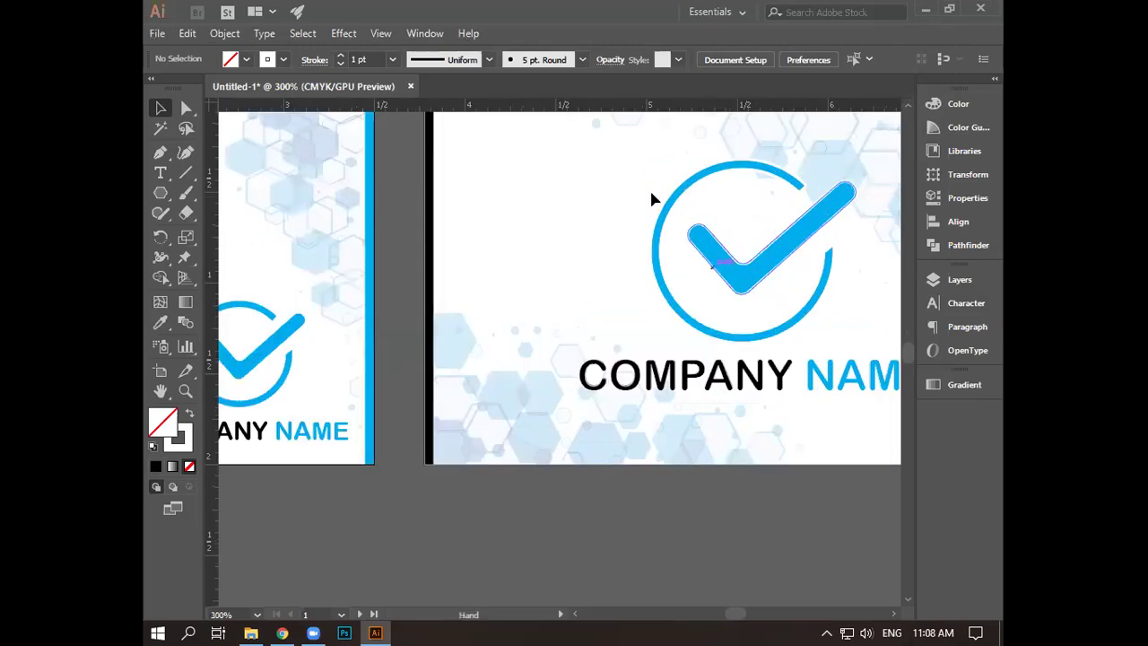
left_click_drag(641, 177, 826, 351)
left_click_drag(602, 191, 810, 337)
left_click_drag(574, 203, 622, 231)
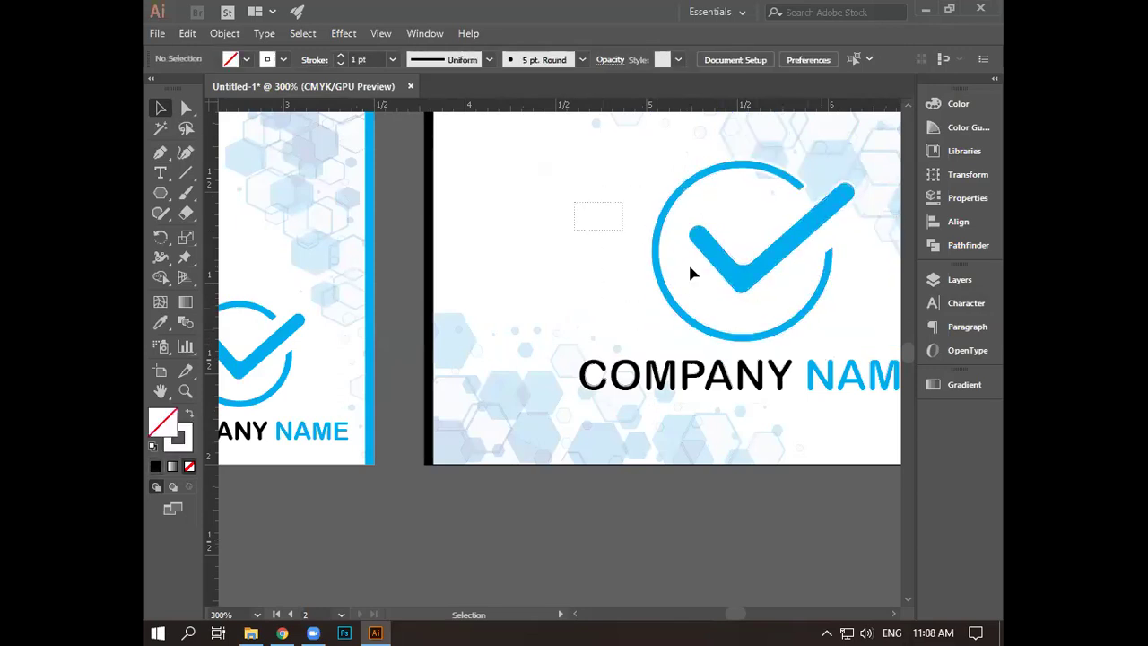
left_click_drag(767, 322, 776, 333)
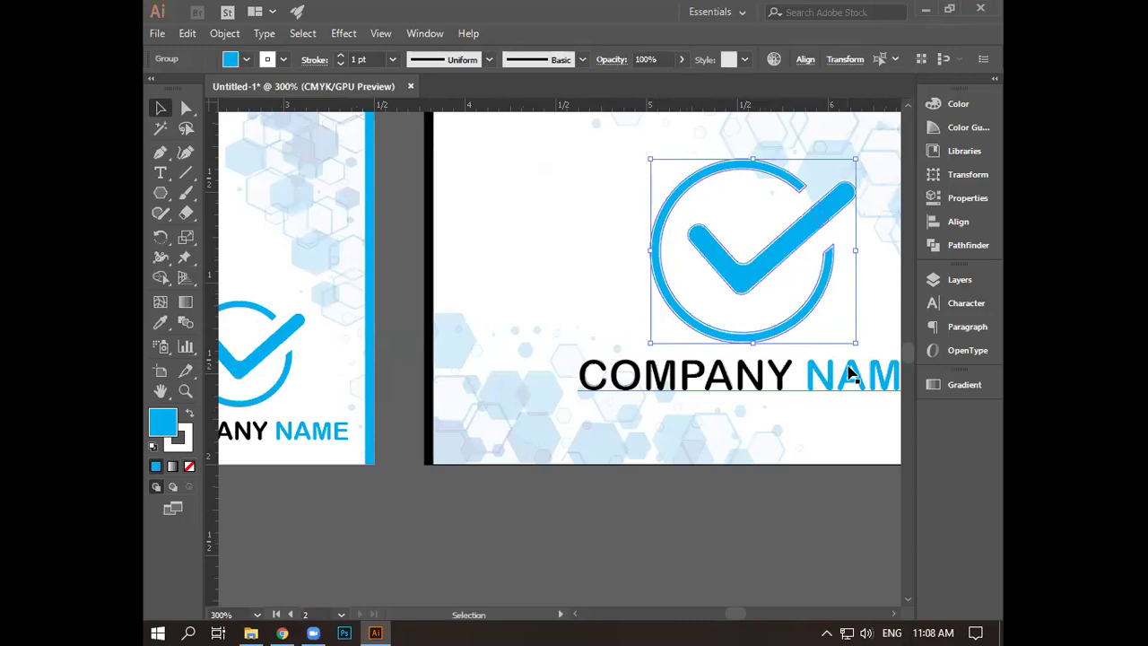
left_click_drag(843, 332, 836, 331)
key("Down")
key("Down")
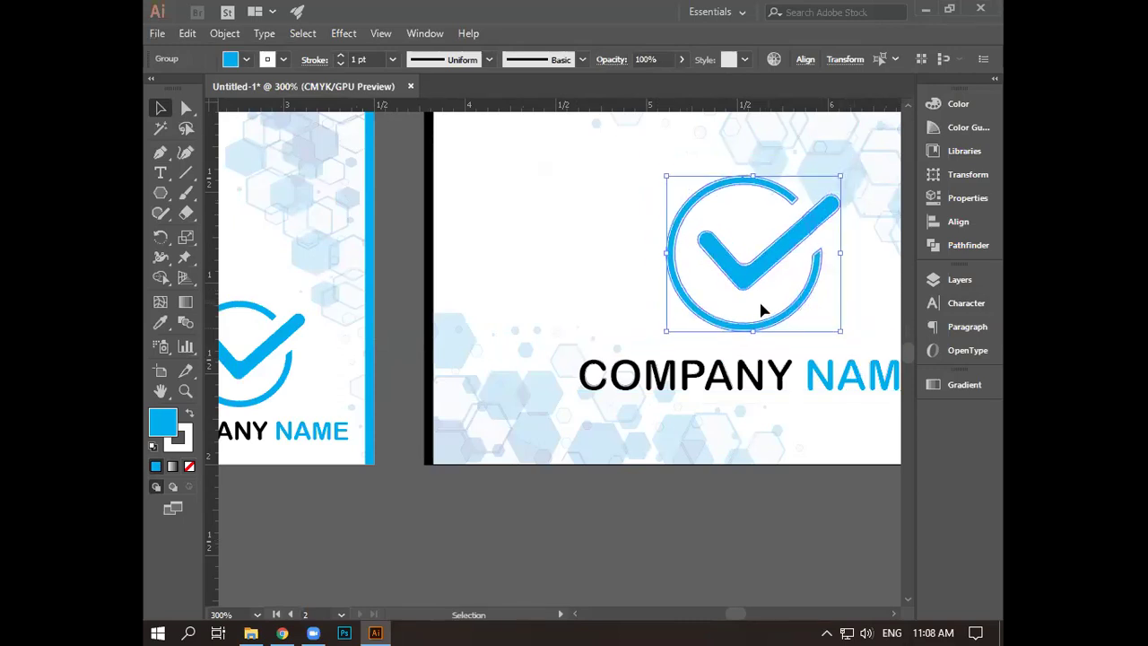
key("Down")
key("Down")
key("Down")
key("Down")
key("Down")
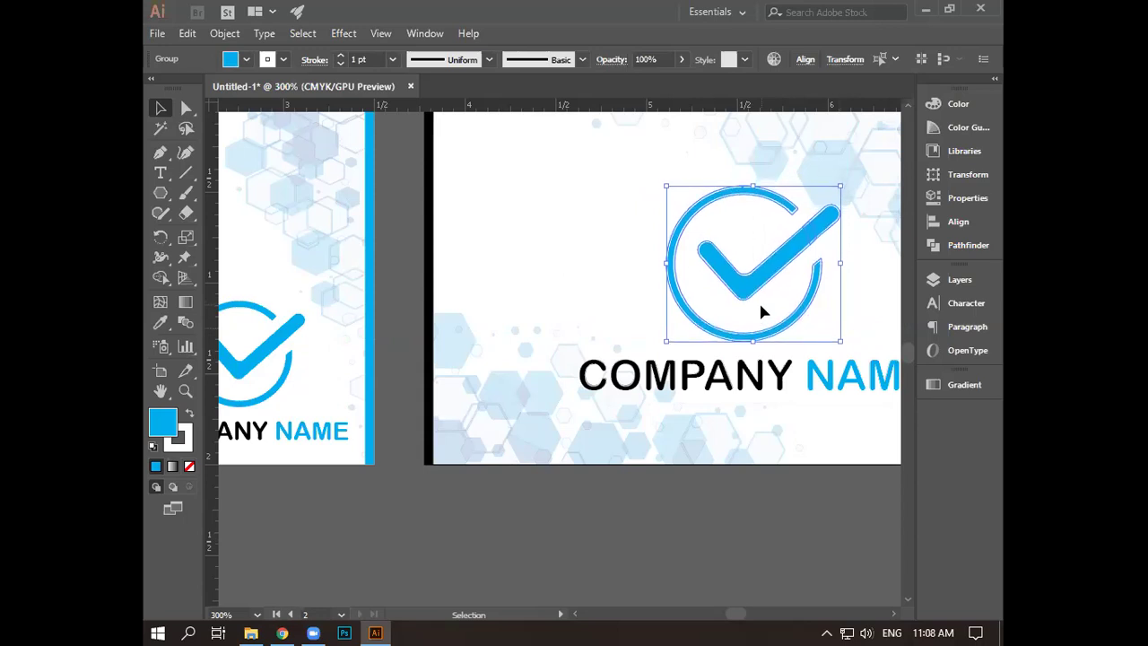
left_click(830, 414)
- Shrink the COMPANY NAME text under the back card's logo
left_click(862, 387)
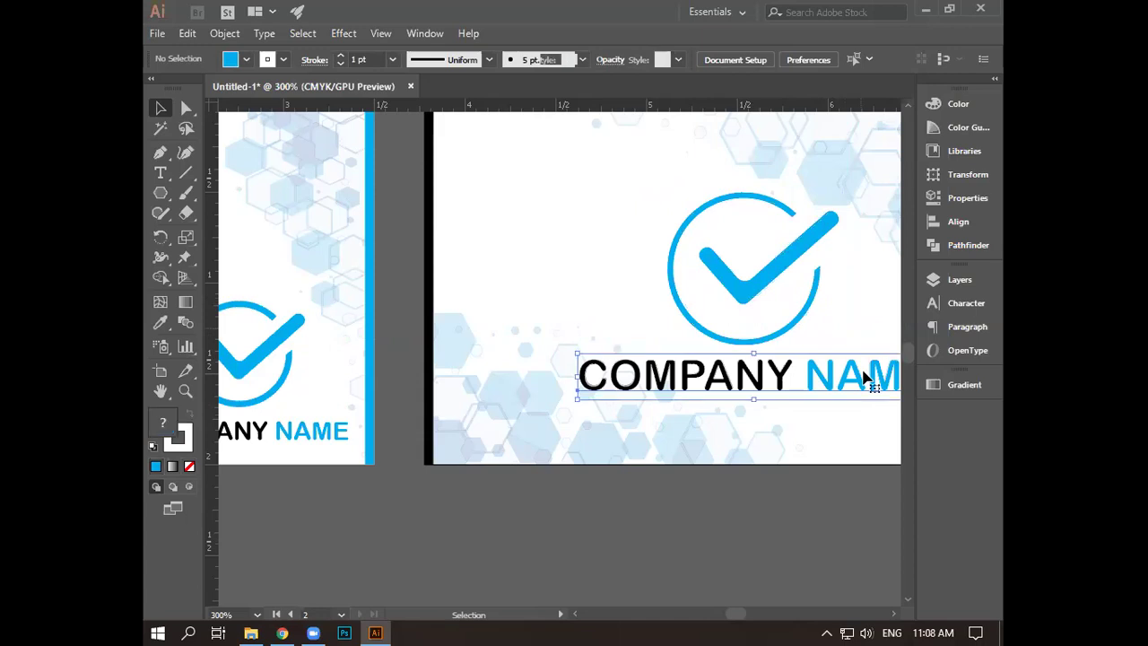
scroll(866, 389, "down", 1)
left_click_drag(868, 391, 794, 362)
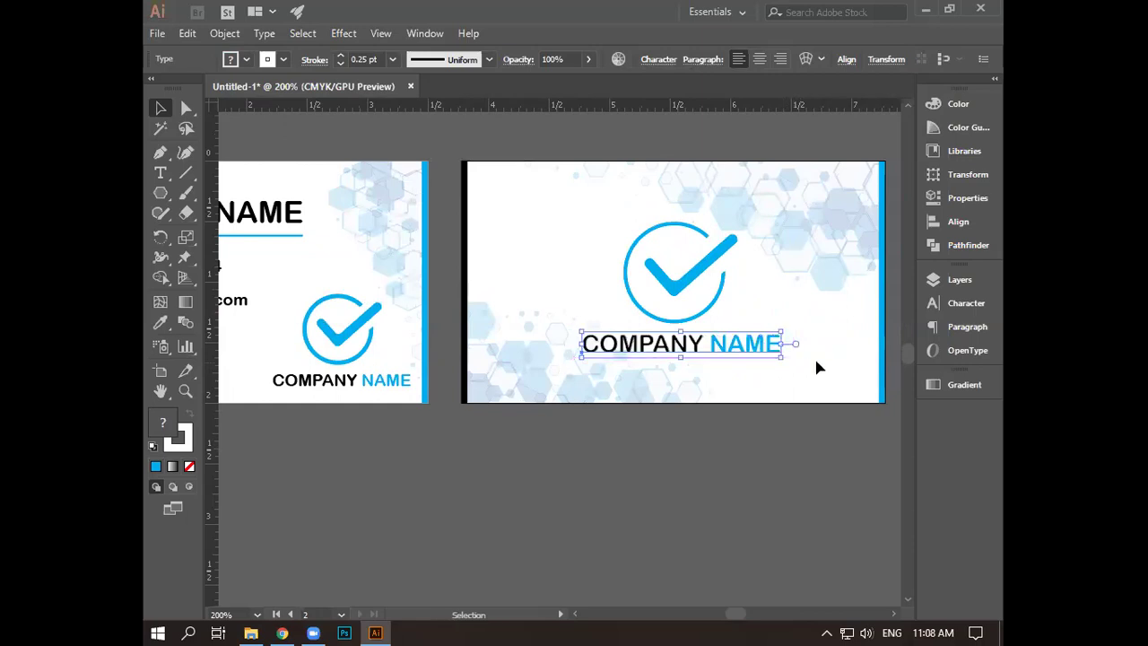
left_click(790, 388)
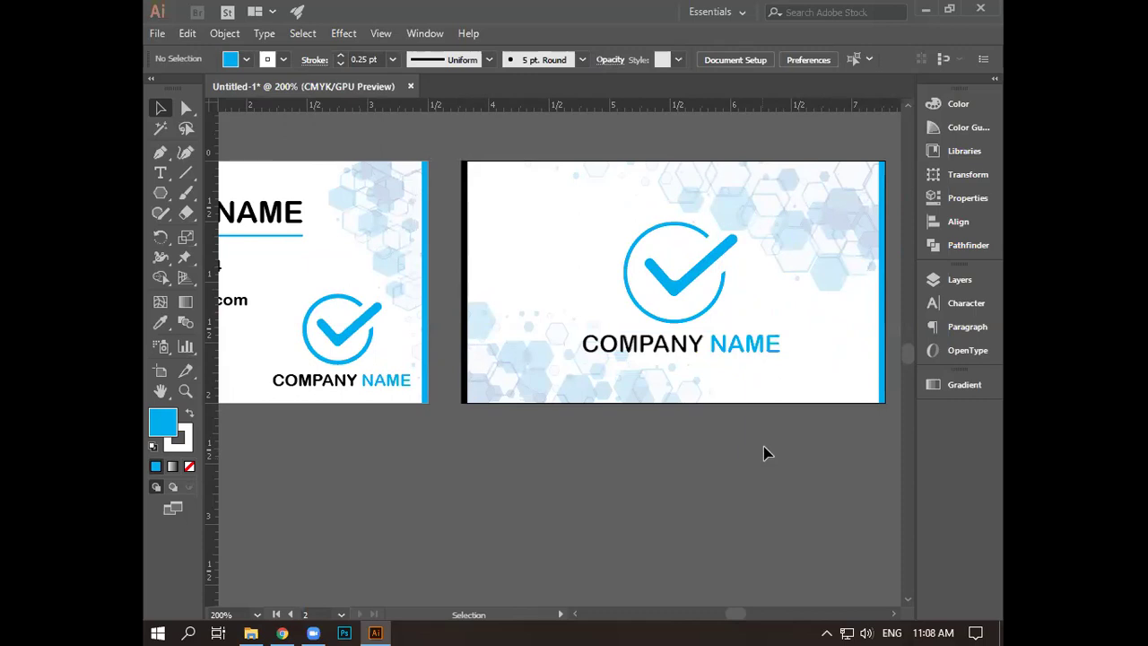
- Set the checkmark logo's stroke to None
left_click(724, 285)
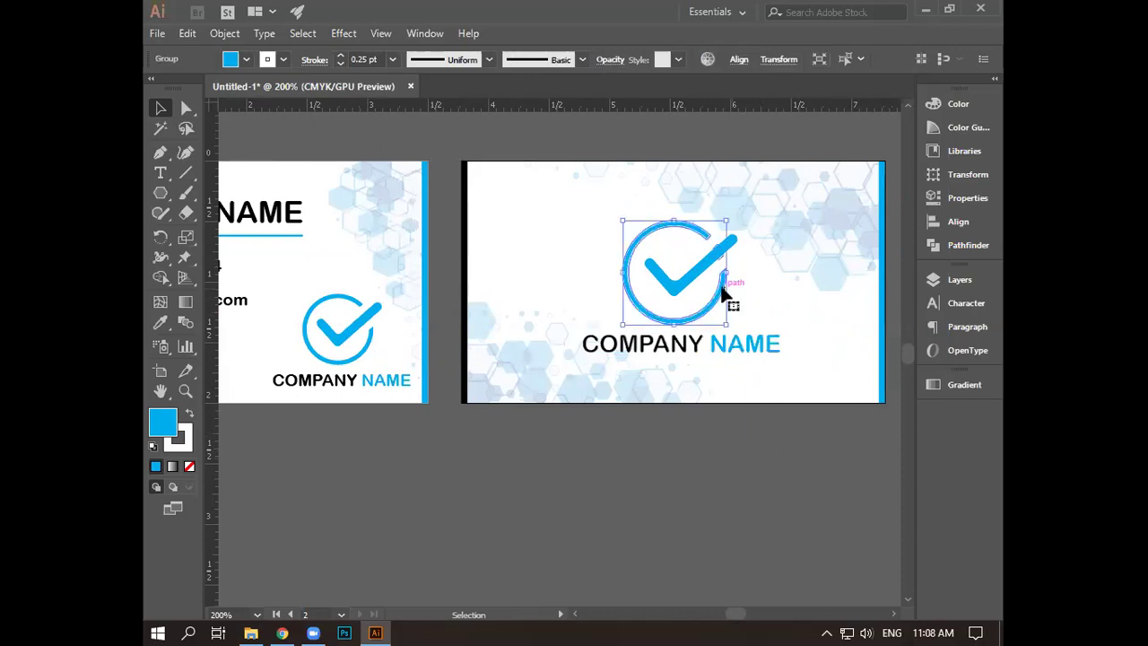
left_click(283, 59)
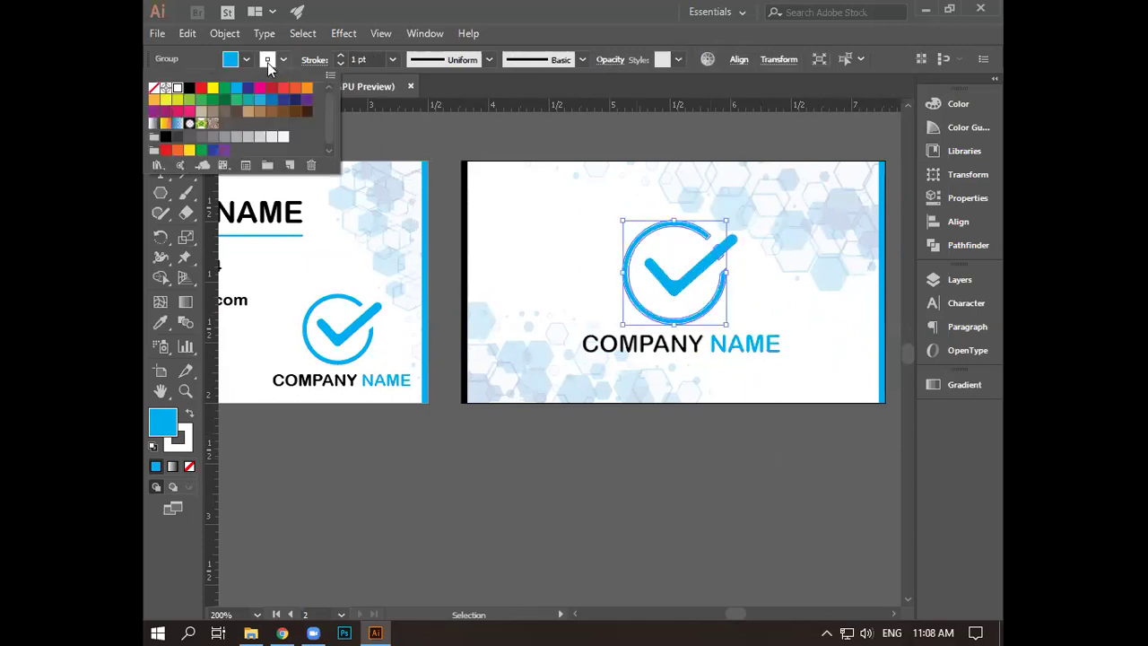
left_click(153, 87)
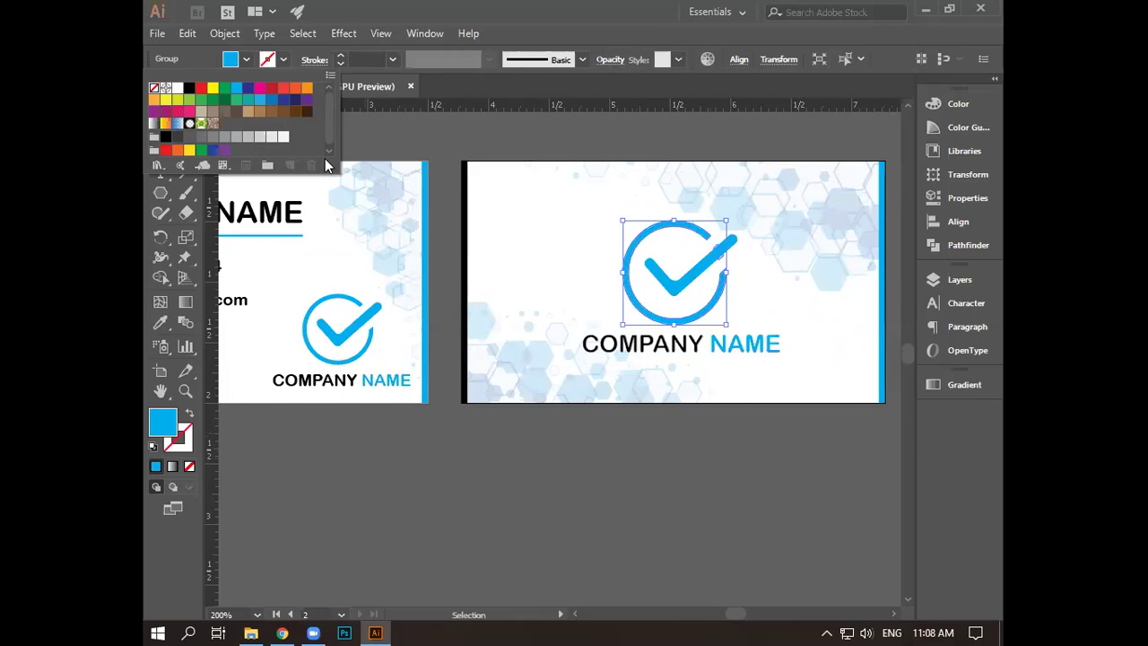
left_click(702, 432)
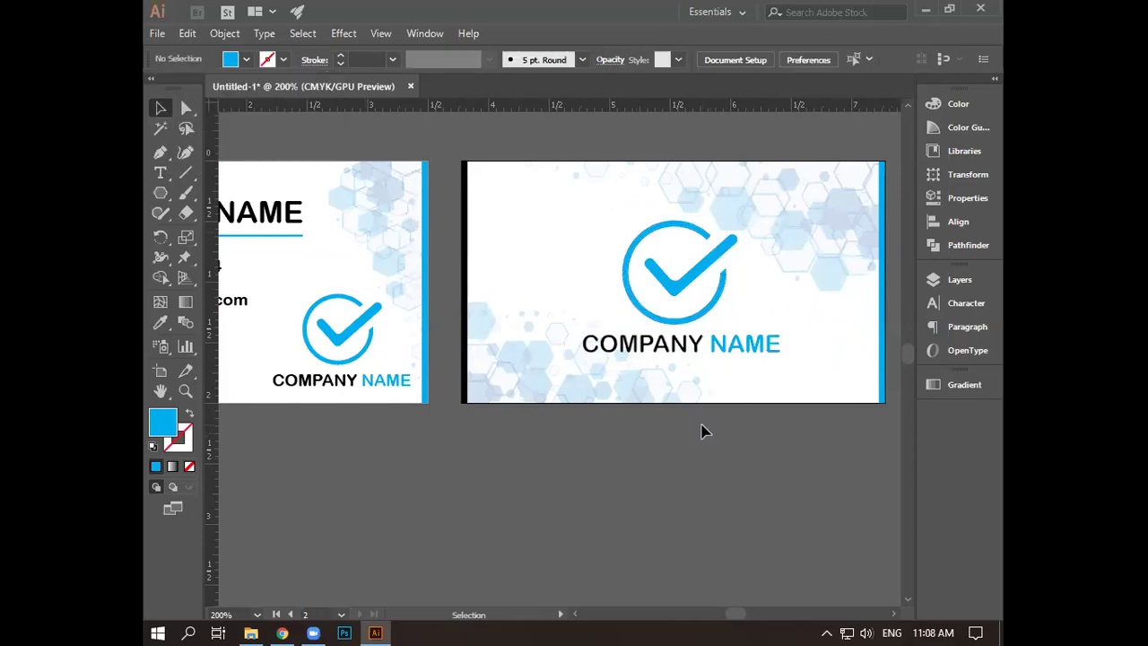
- Slightly narrow the front card's COMPANY NAME text
left_click_drag(515, 454, 578, 423)
scroll(652, 451, "down", 1)
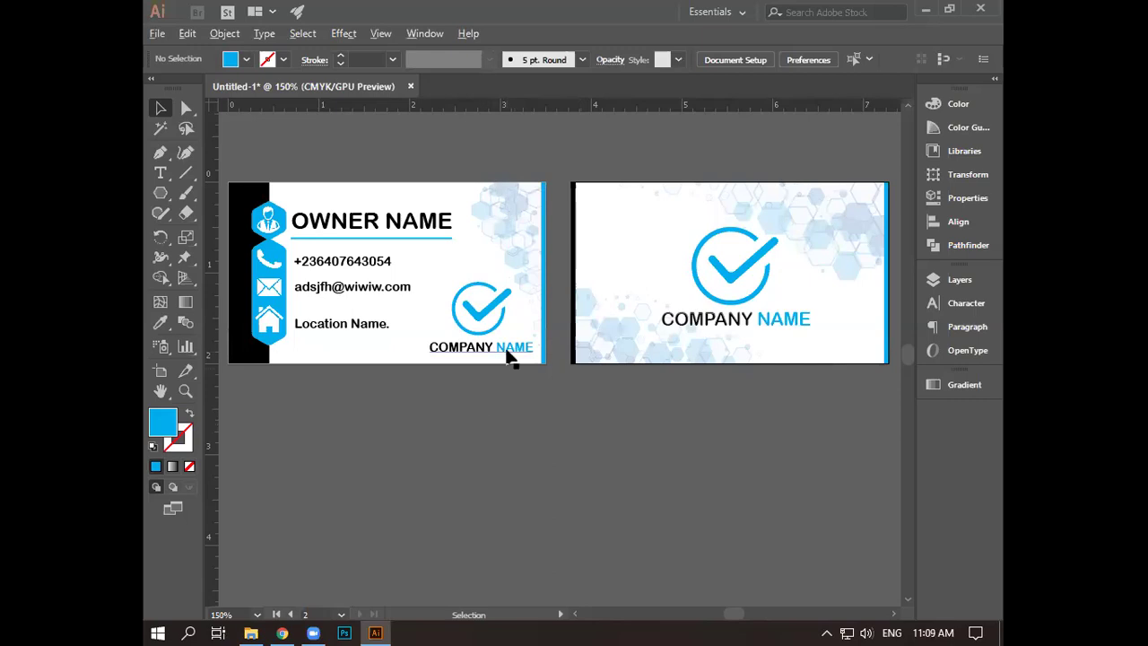
scroll(512, 353, "up", 3)
left_click_drag(471, 420, 544, 448)
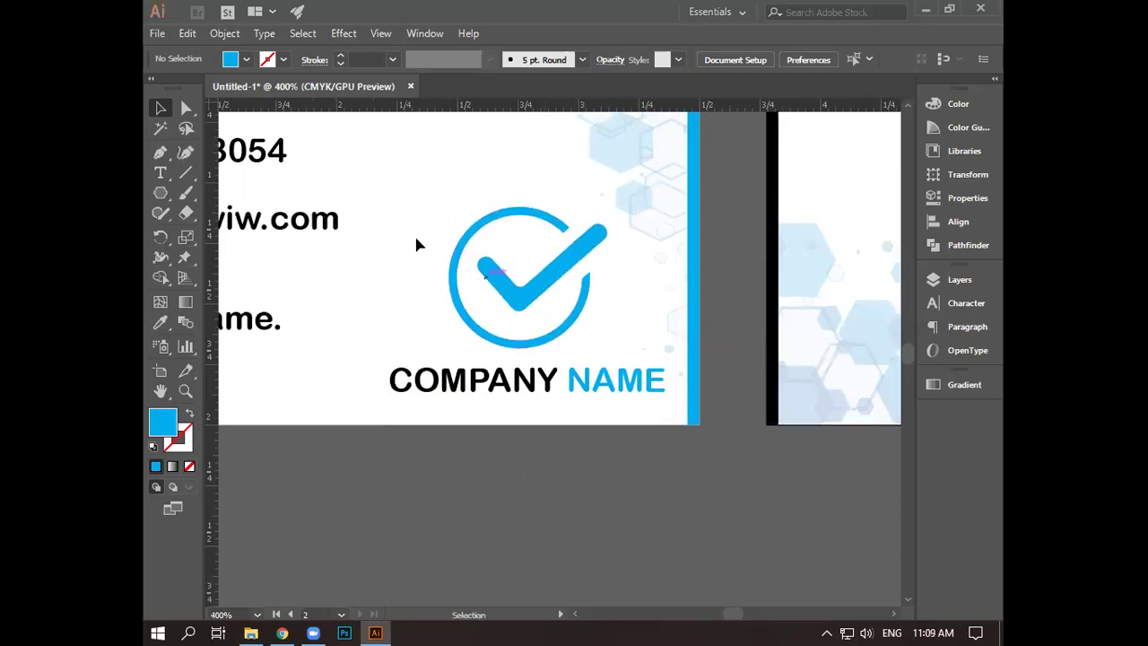
left_click(661, 393)
left_click_drag(665, 399, 564, 388)
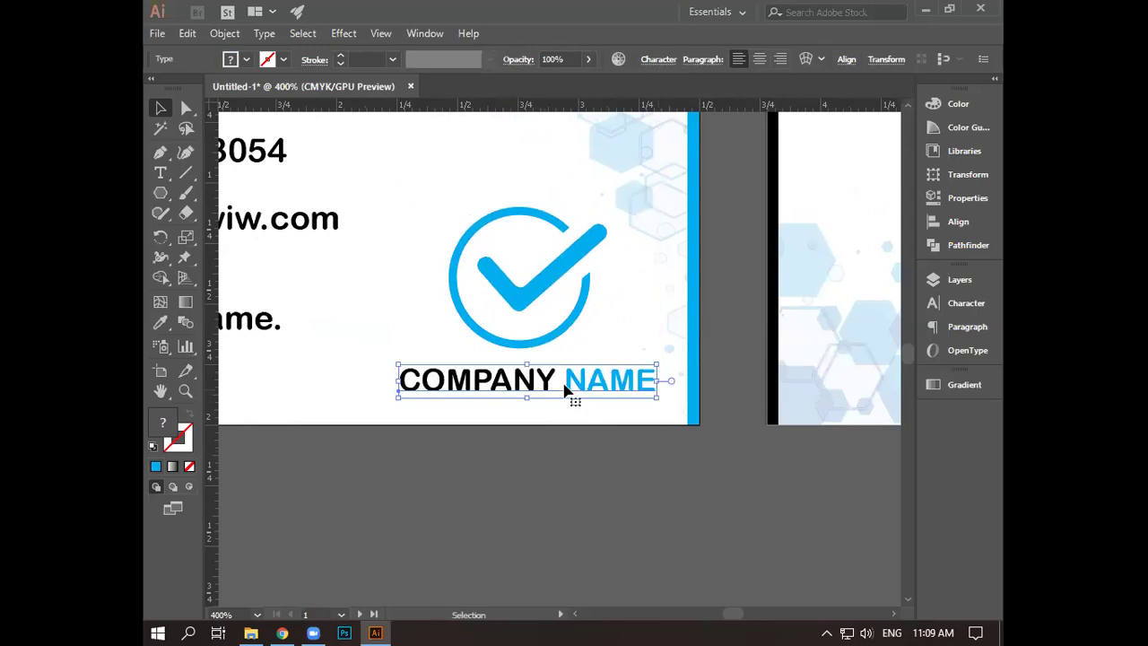
left_click(580, 489)
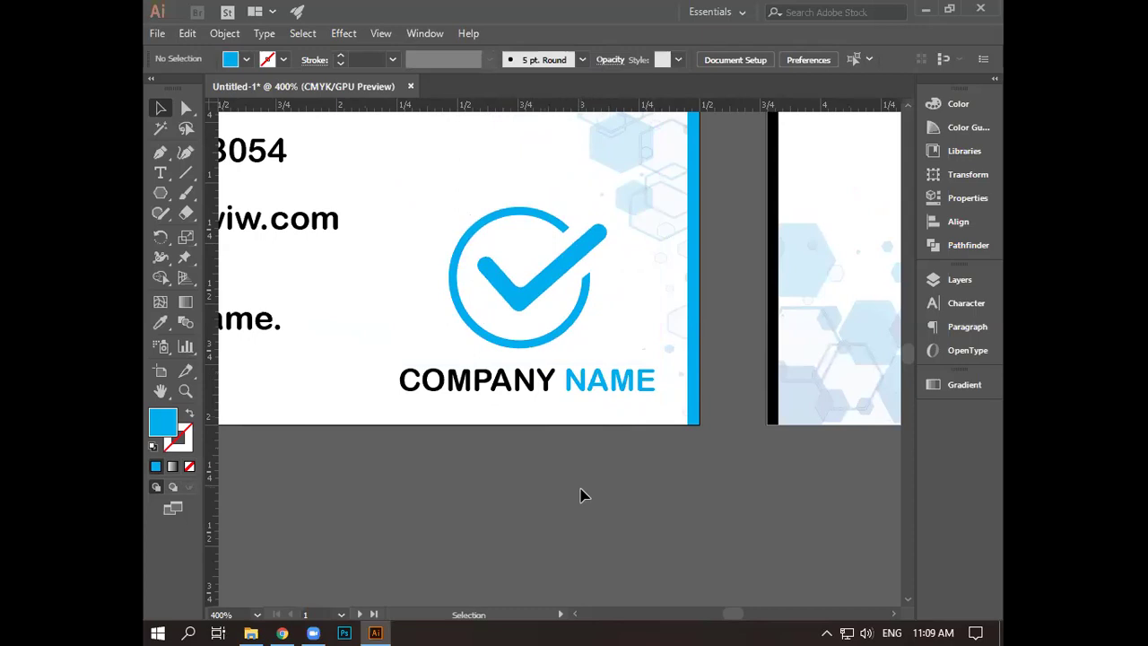
- Nudge the front card's checkmark logo and company name slightly left
key("ctrl+minus")
key("ctrl+minus")
key("ctrl+minus")
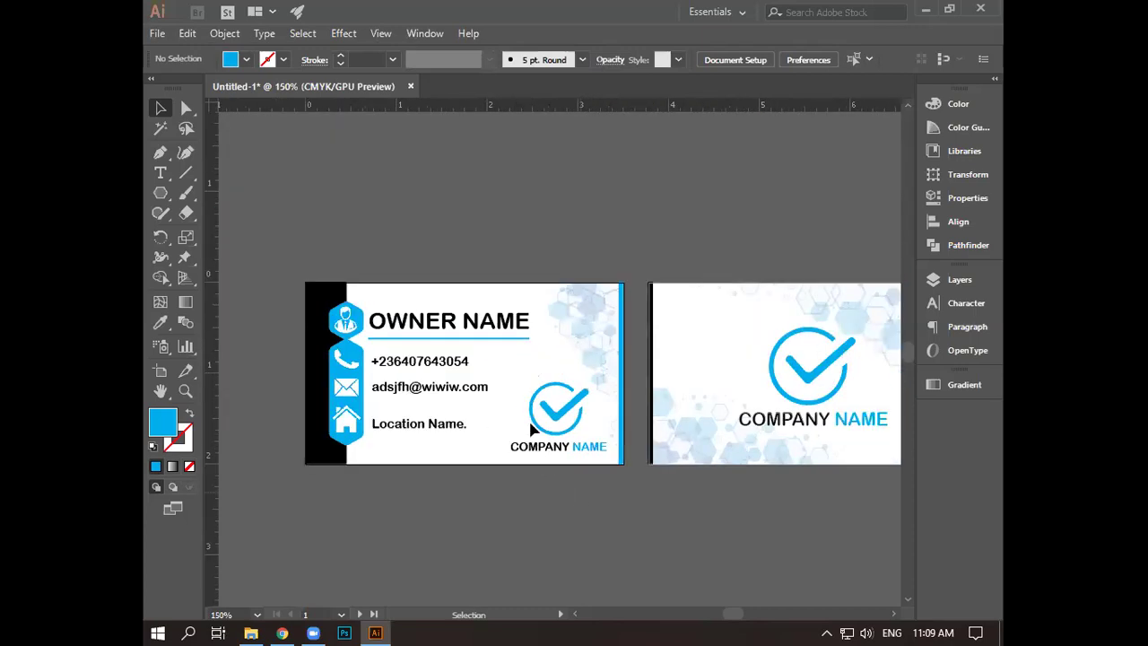
left_click_drag(566, 485, 570, 485)
key("Left")
key("Left")
key("Left")
key("Left")
key("Left")
key("Left")
key("Left")
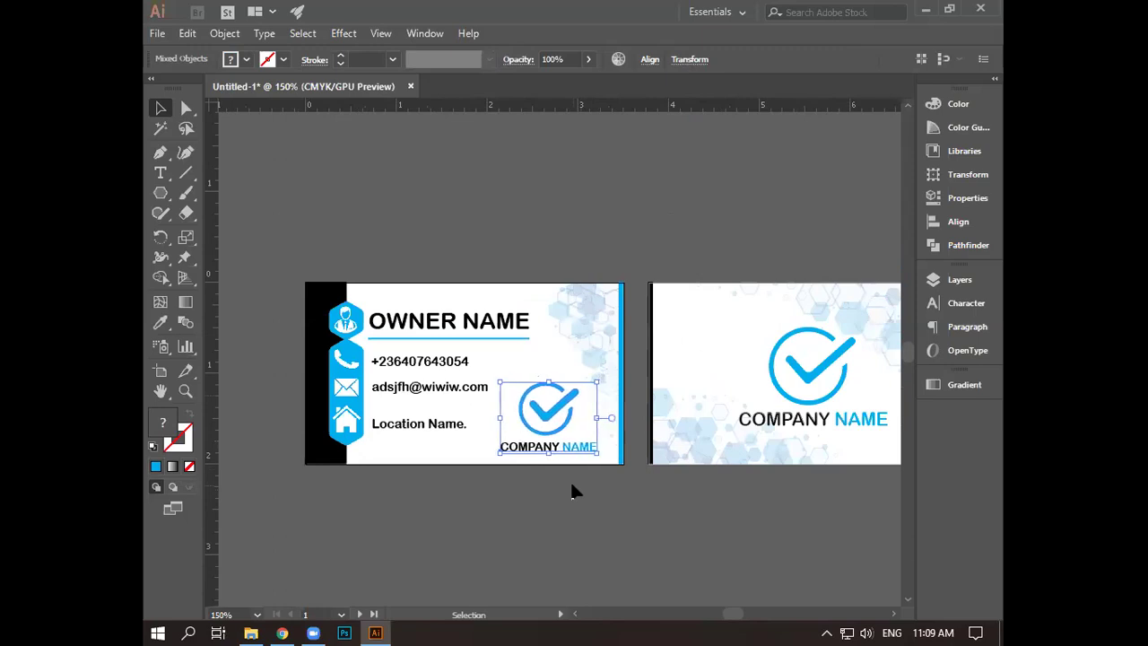
left_click(622, 524)
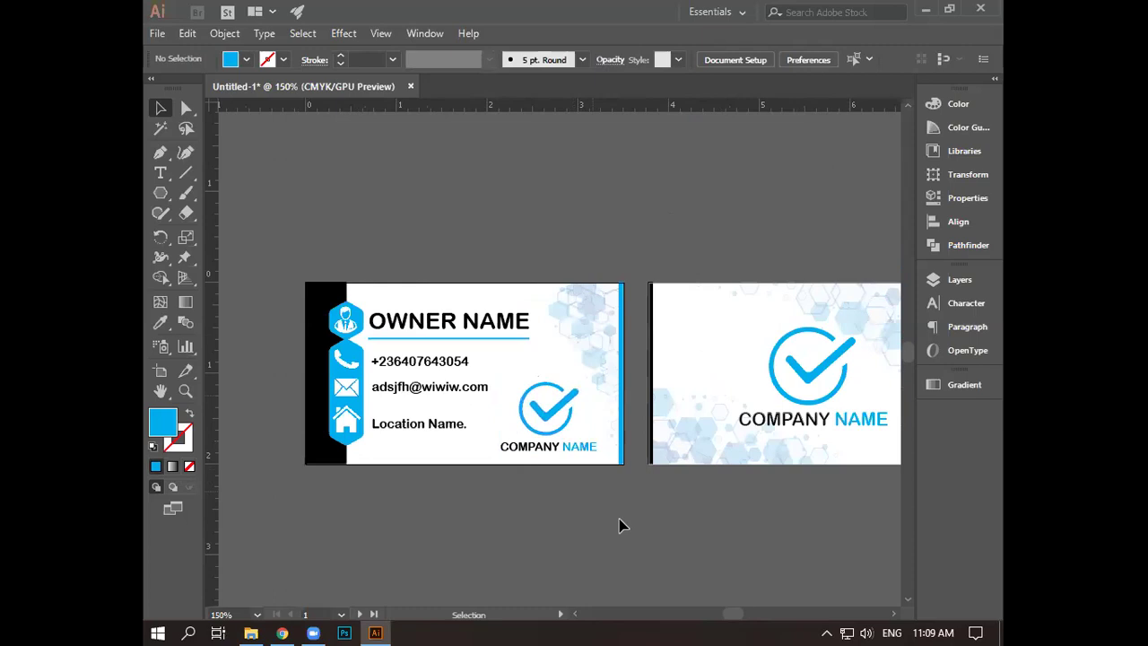
key("space")
left_click_drag(623, 428, 593, 321)
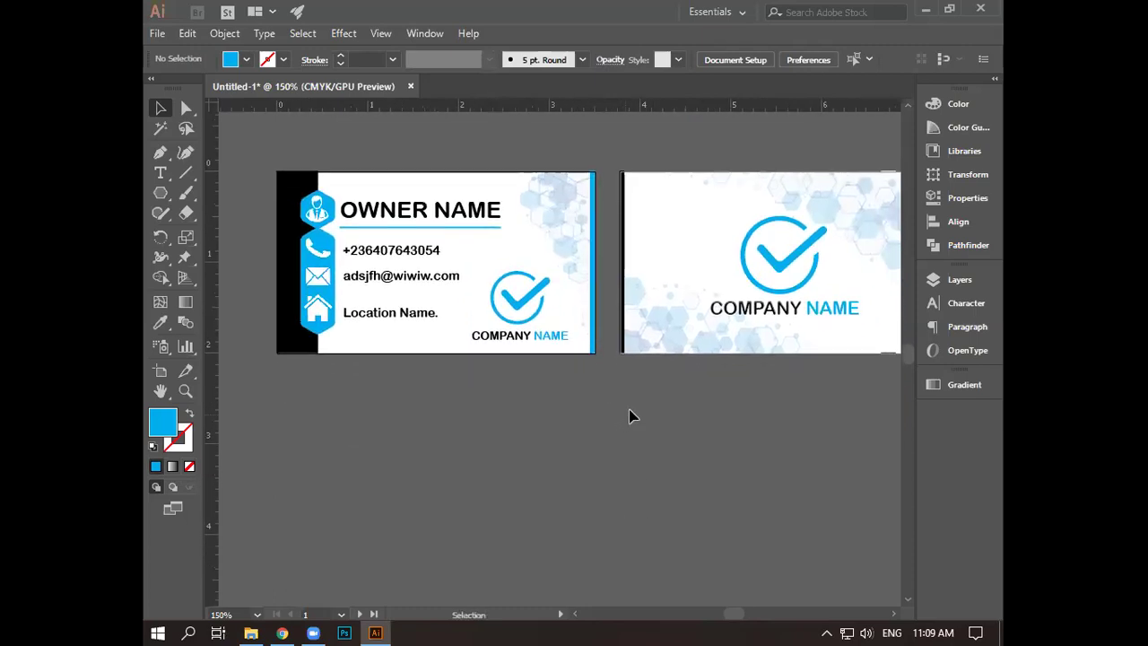
scroll(628, 415, "down", 1, "alt")
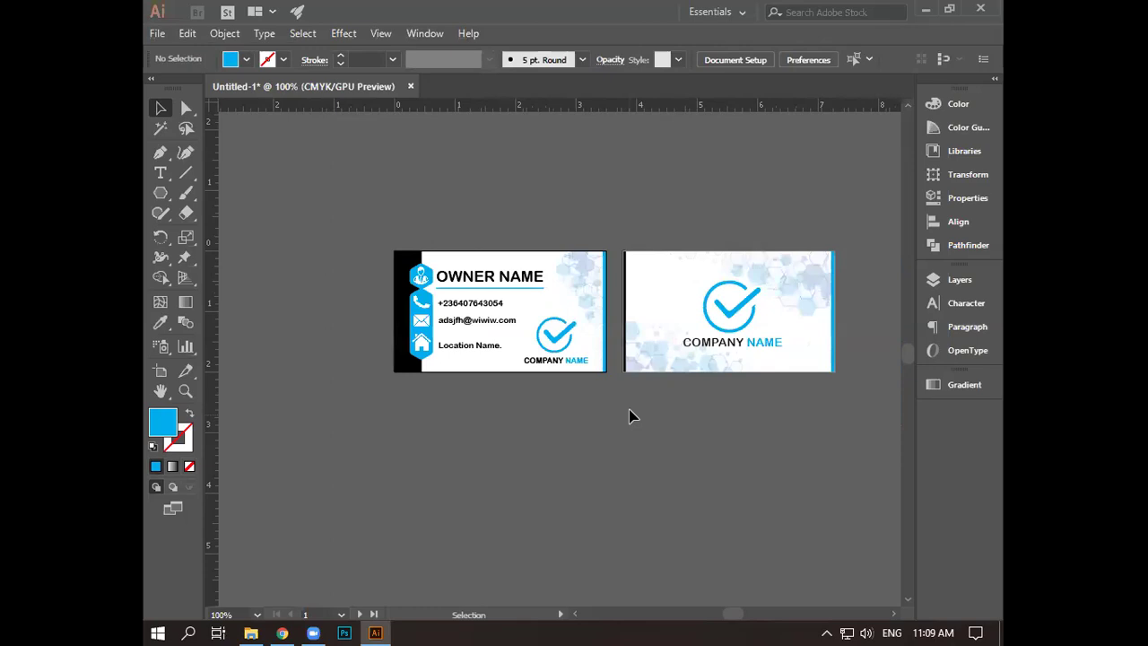
scroll(628, 415, "up", 1, "alt")
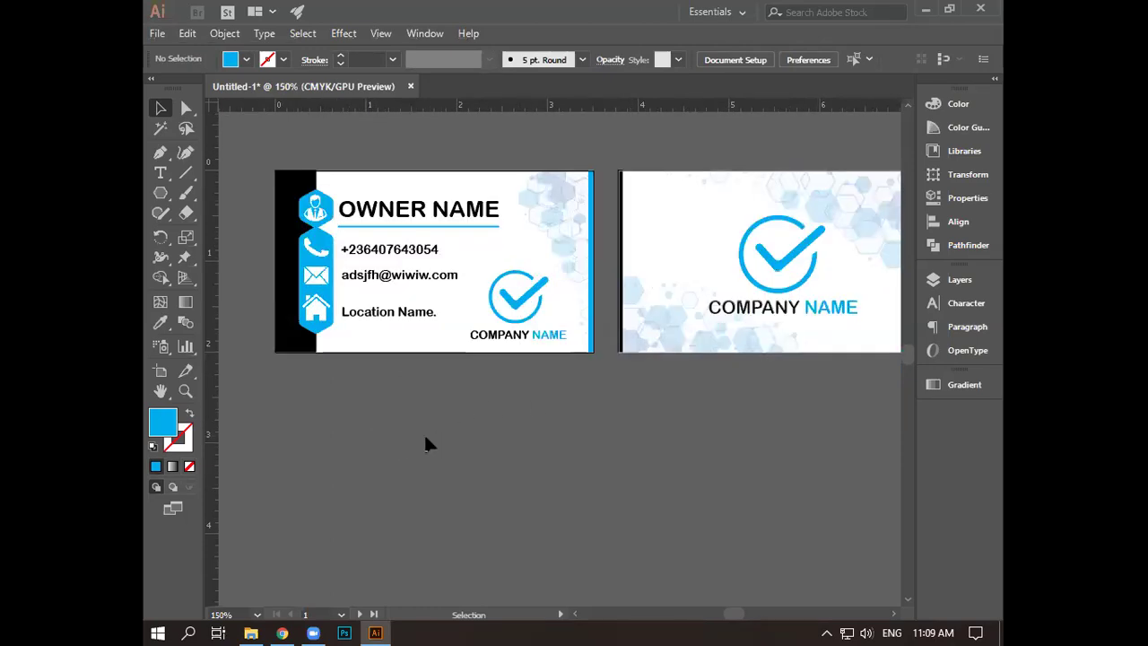
left_click_drag(469, 415, 528, 441)
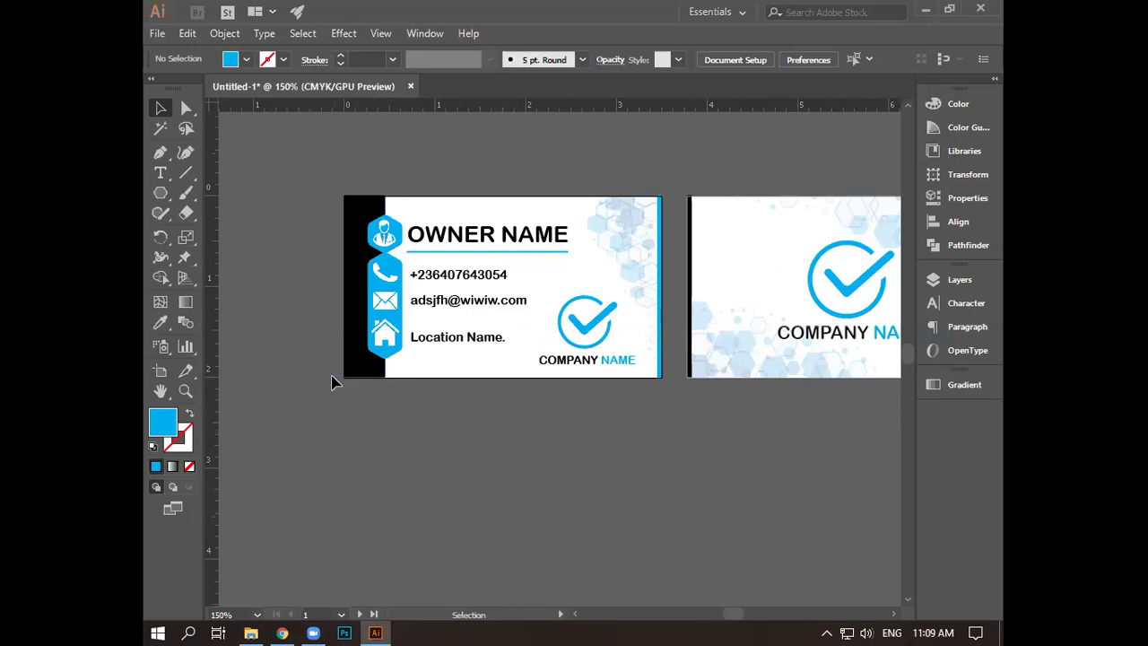
- Export the artboards to the Desktop as JPEG 'hsdfh', accepting the default JPEG options
left_click(156, 33)
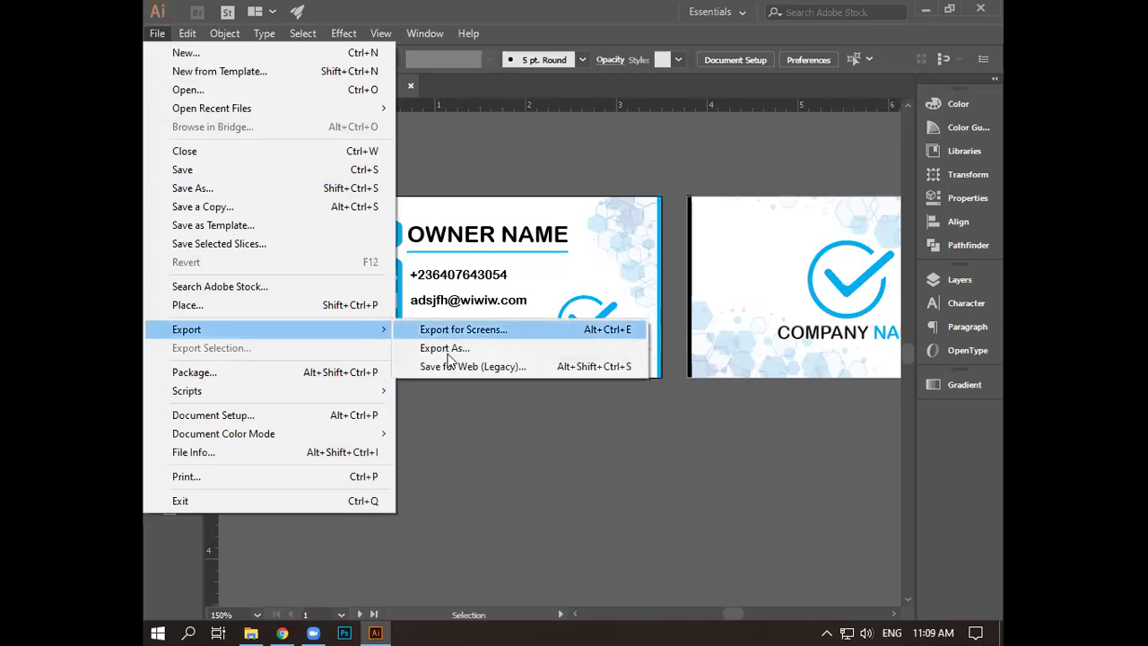
left_click(448, 345)
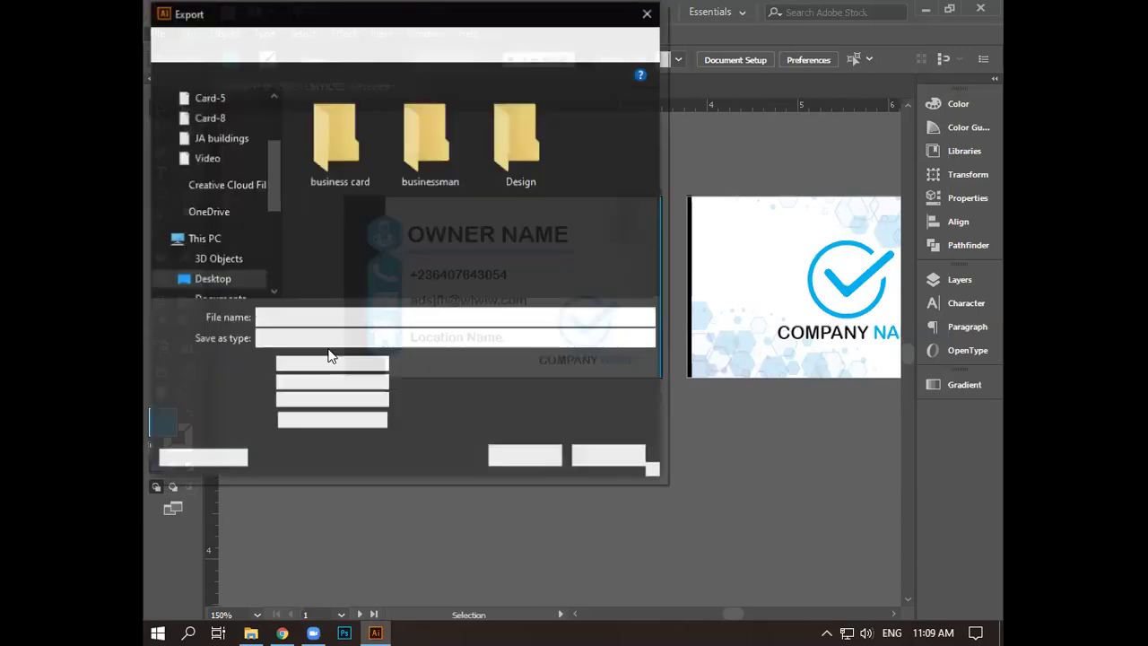
key("alt+Down")
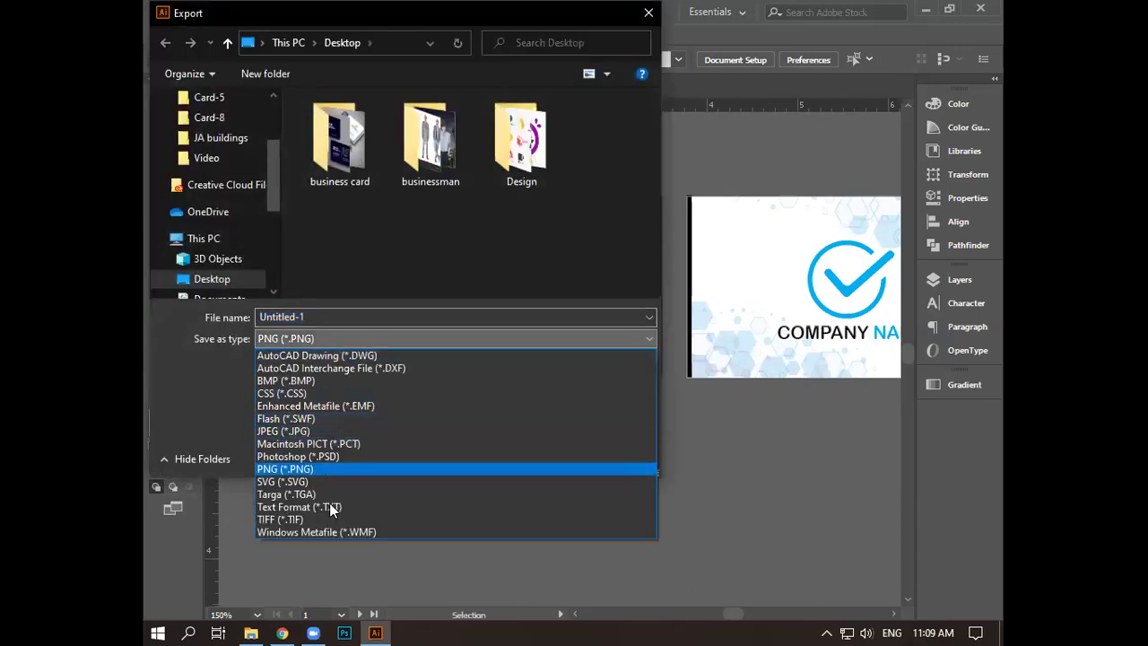
left_click(309, 431)
left_click(326, 318)
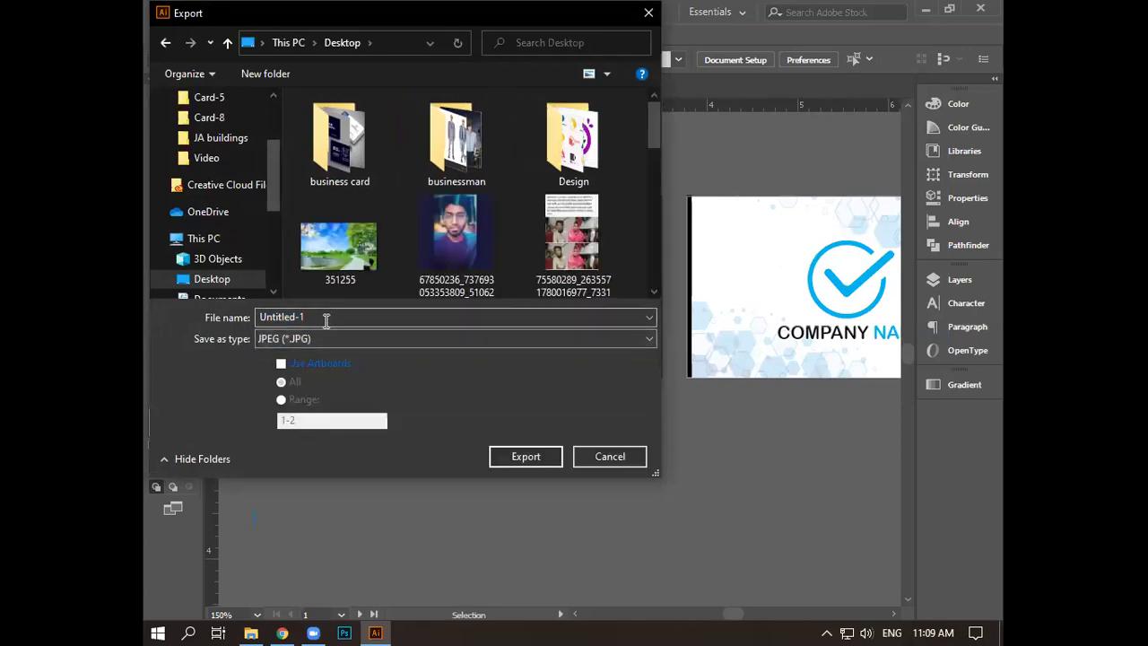
type("hsdfh")
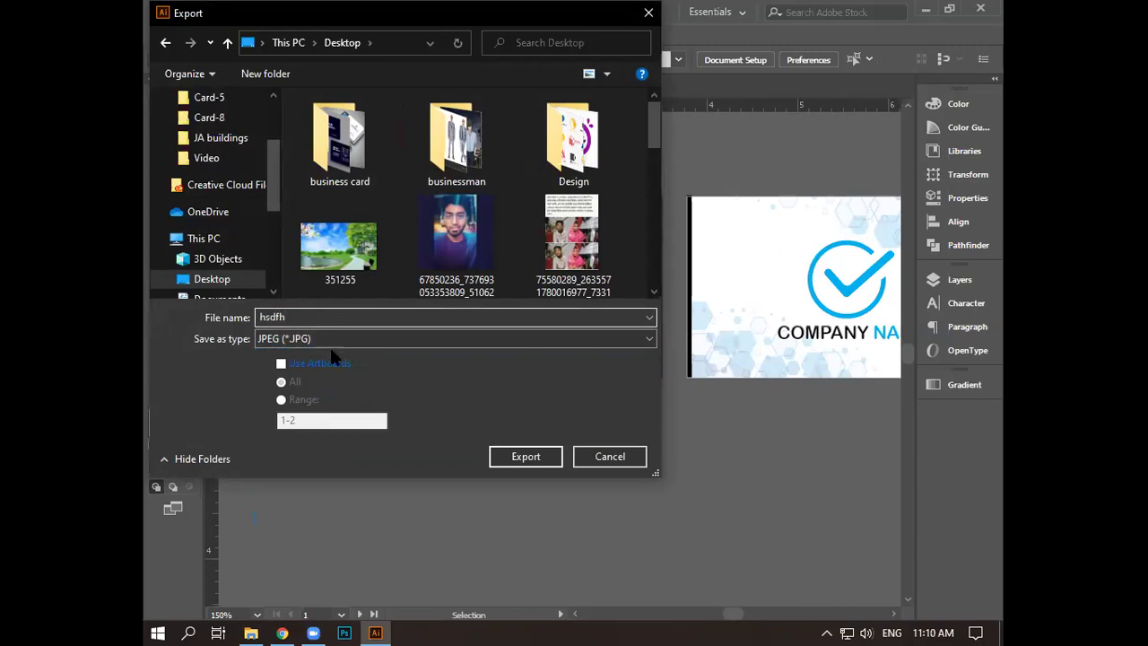
left_click(538, 456)
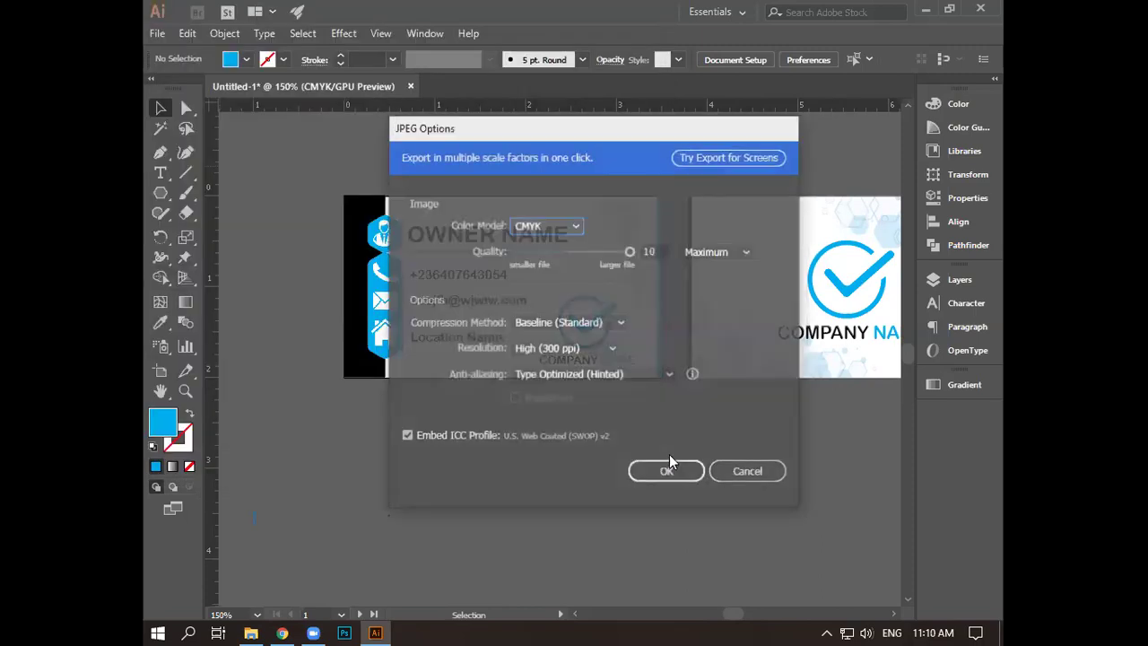
left_click(668, 472)
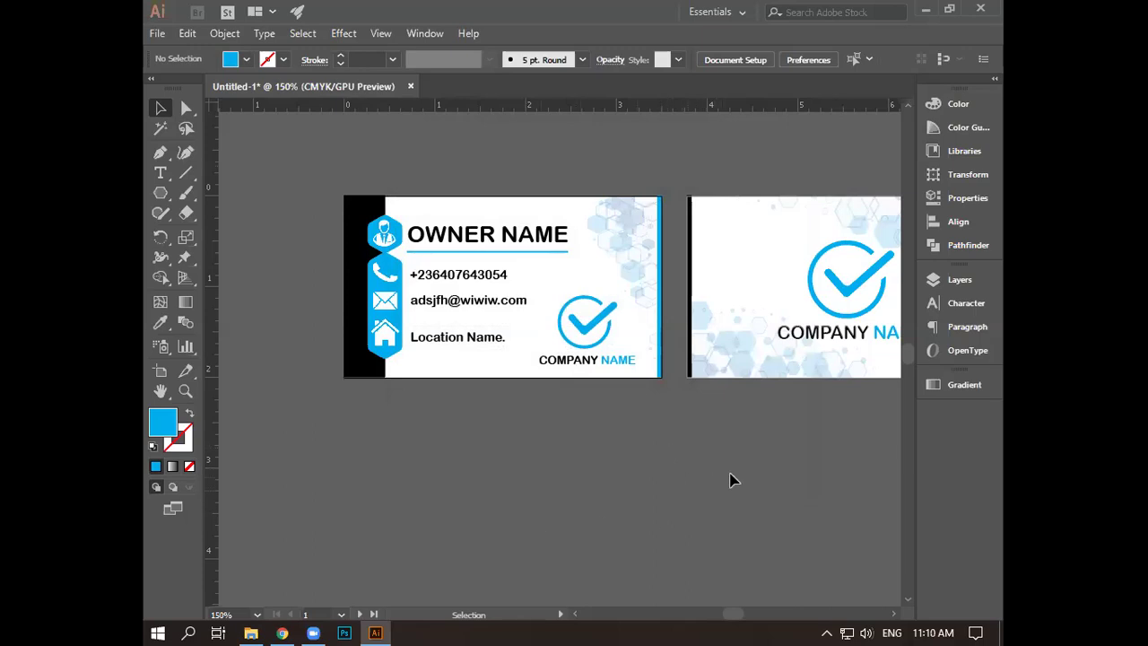
- Zoom in on the second card's edges, zoom back out, and minimize Illustrator
left_click_drag(746, 463, 664, 440)
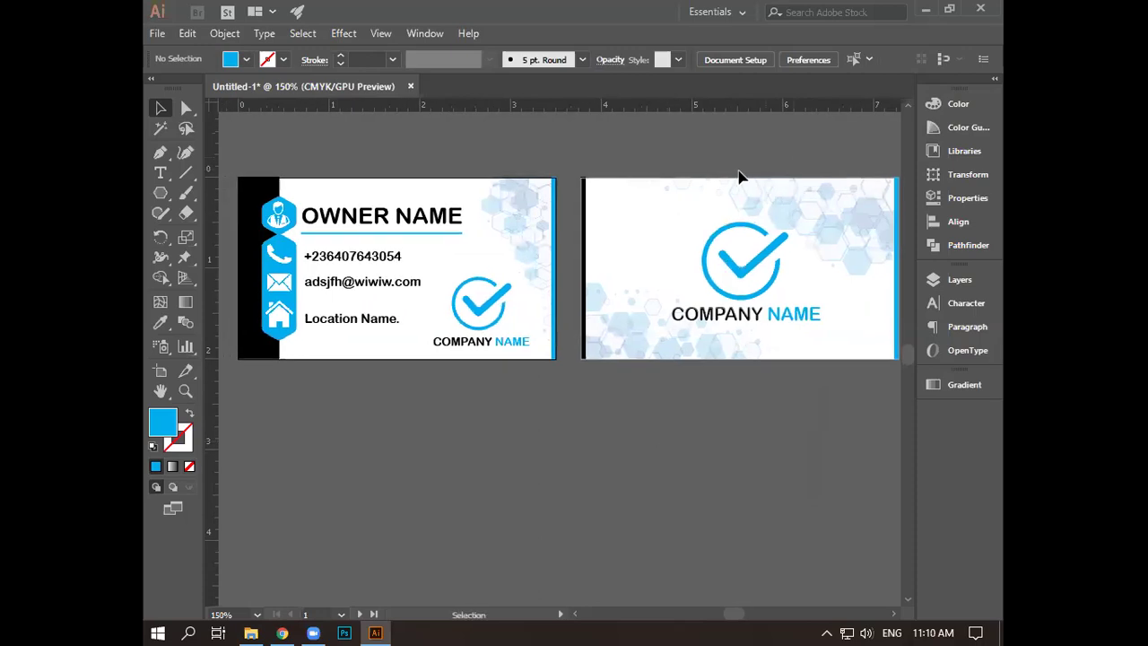
scroll(617, 204, "up", 4)
left_click_drag(449, 180, 528, 300)
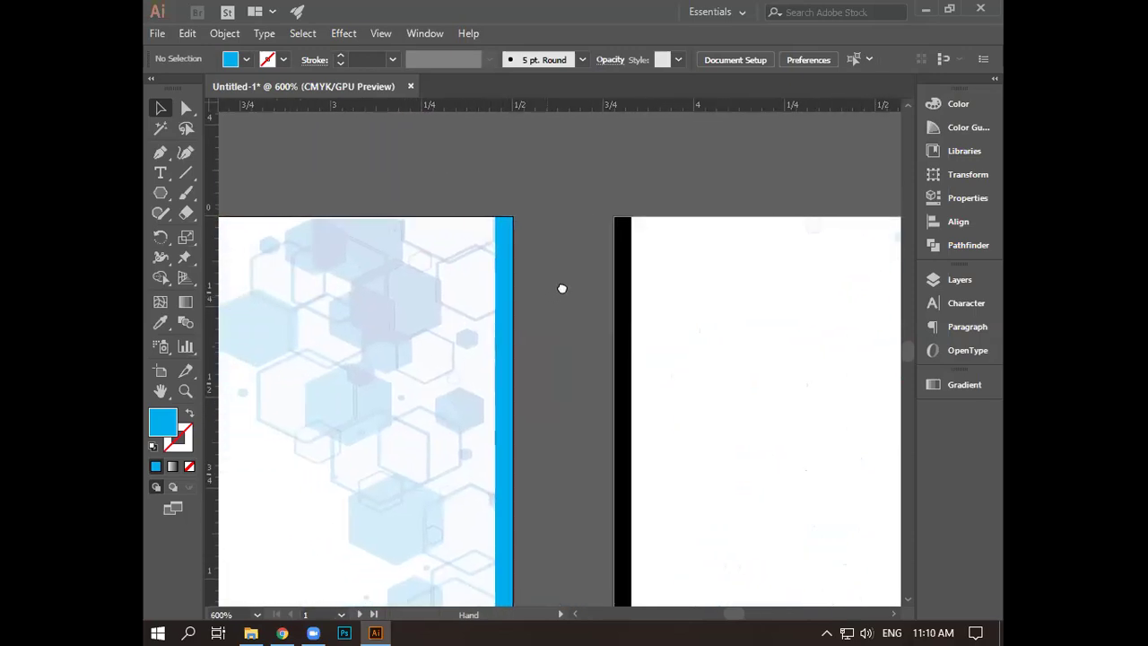
left_click_drag(593, 266, 607, 257)
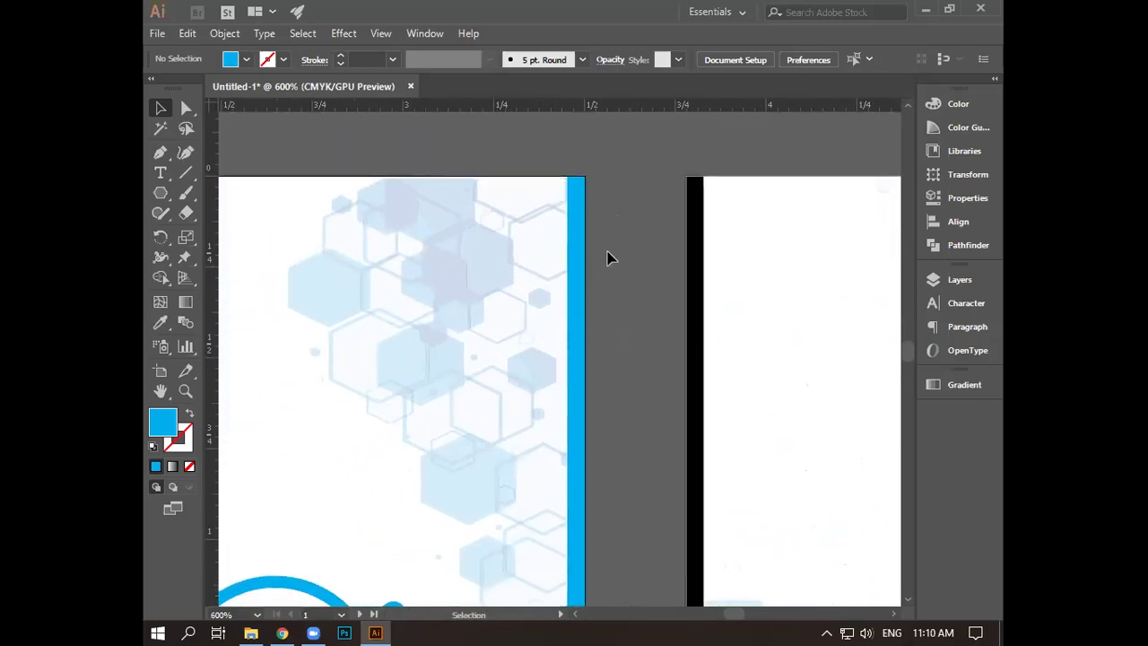
scroll(610, 258, "down", 2)
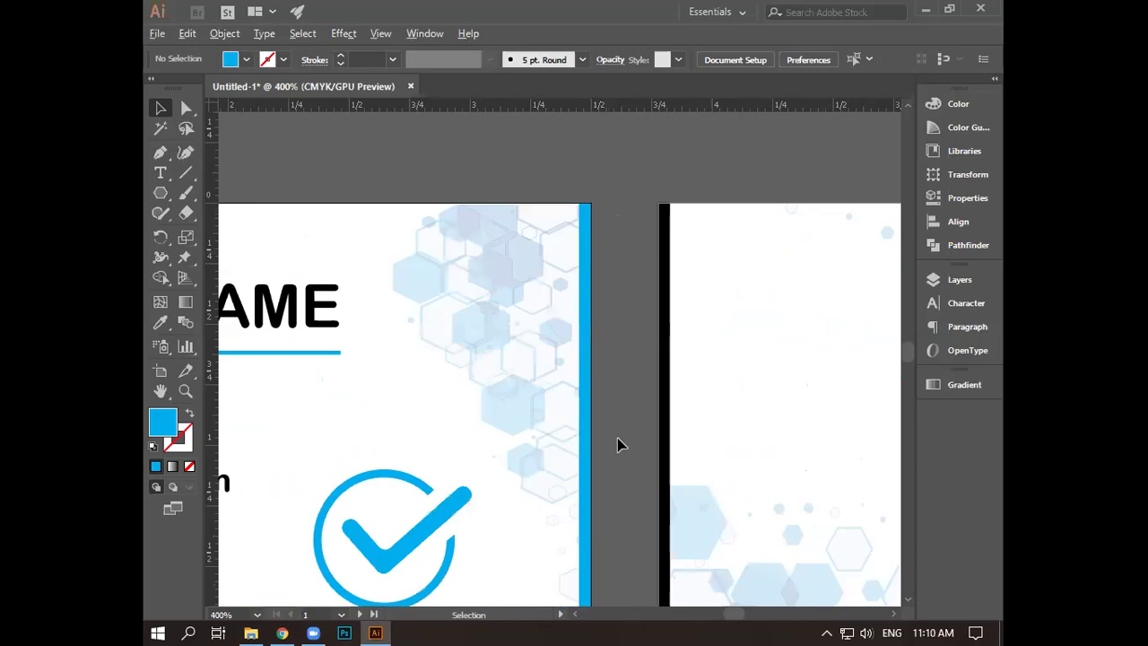
scroll(625, 440, "down", 1)
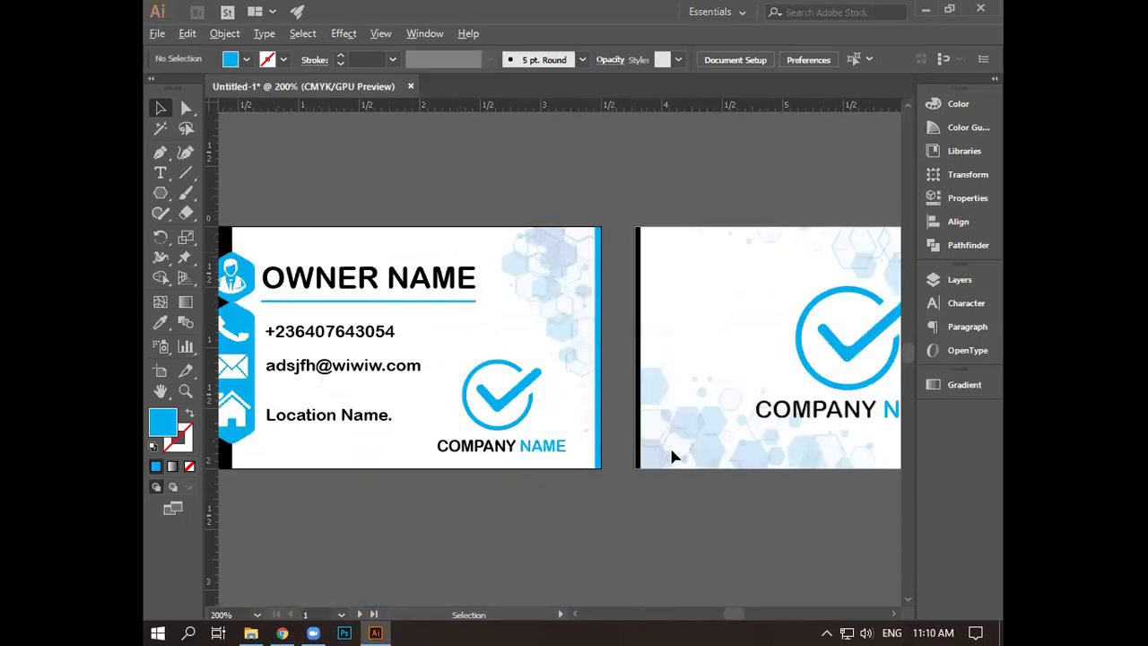
scroll(674, 457, "down", 1)
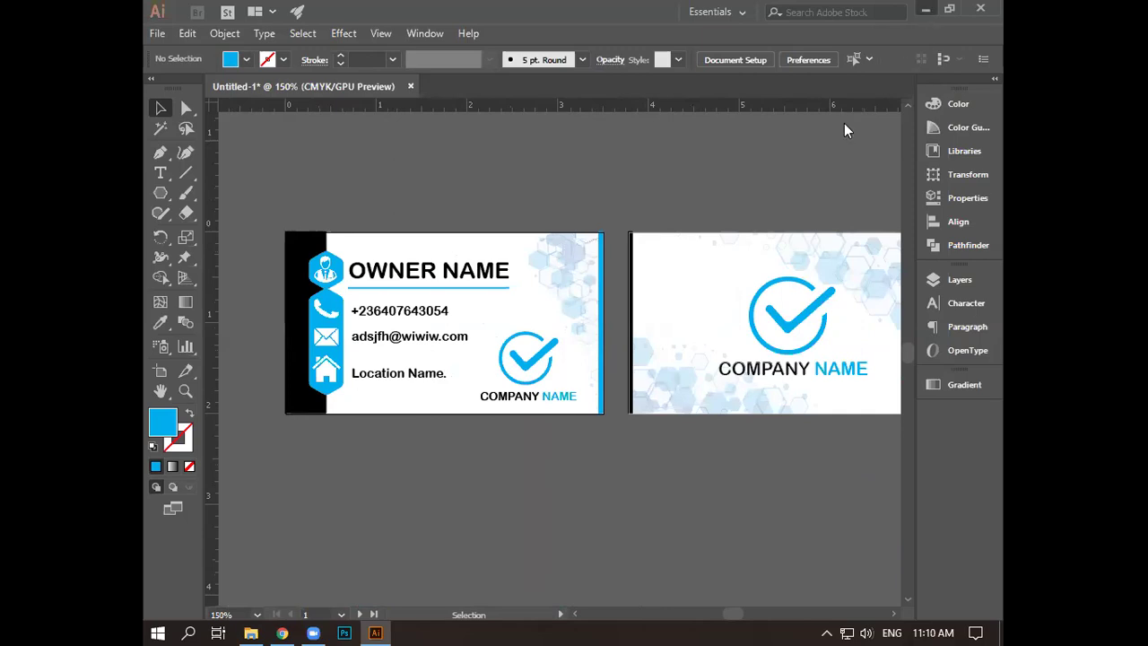
left_click(924, 9)
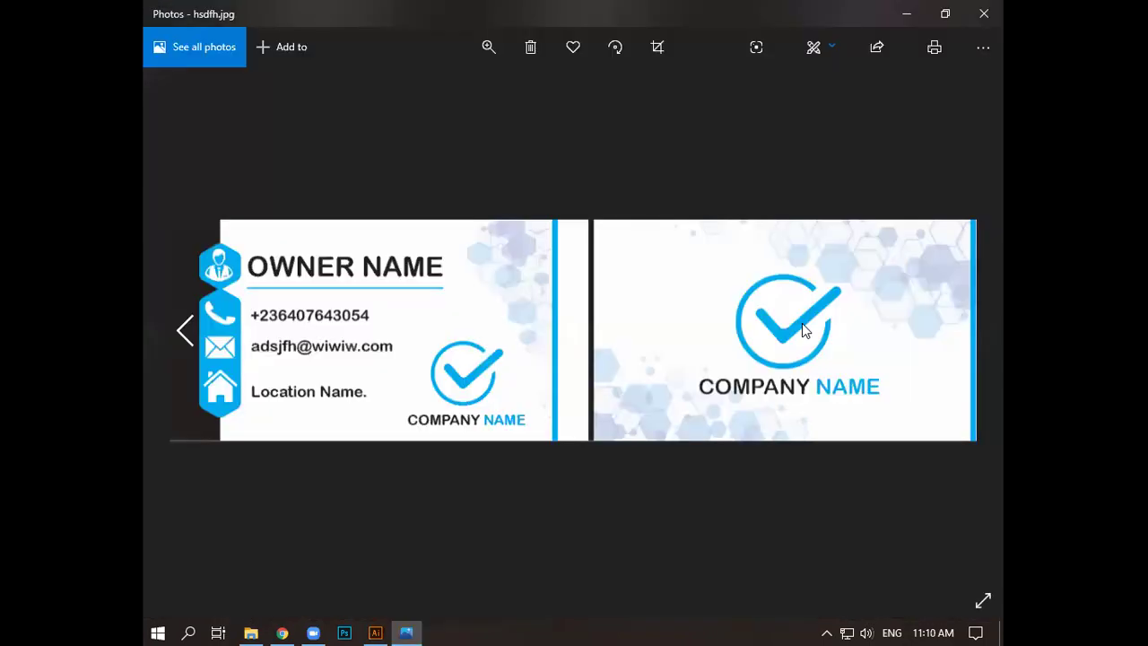
- Crop the exported image to just the front card and save a copy named sddf
key("ctrl+e")
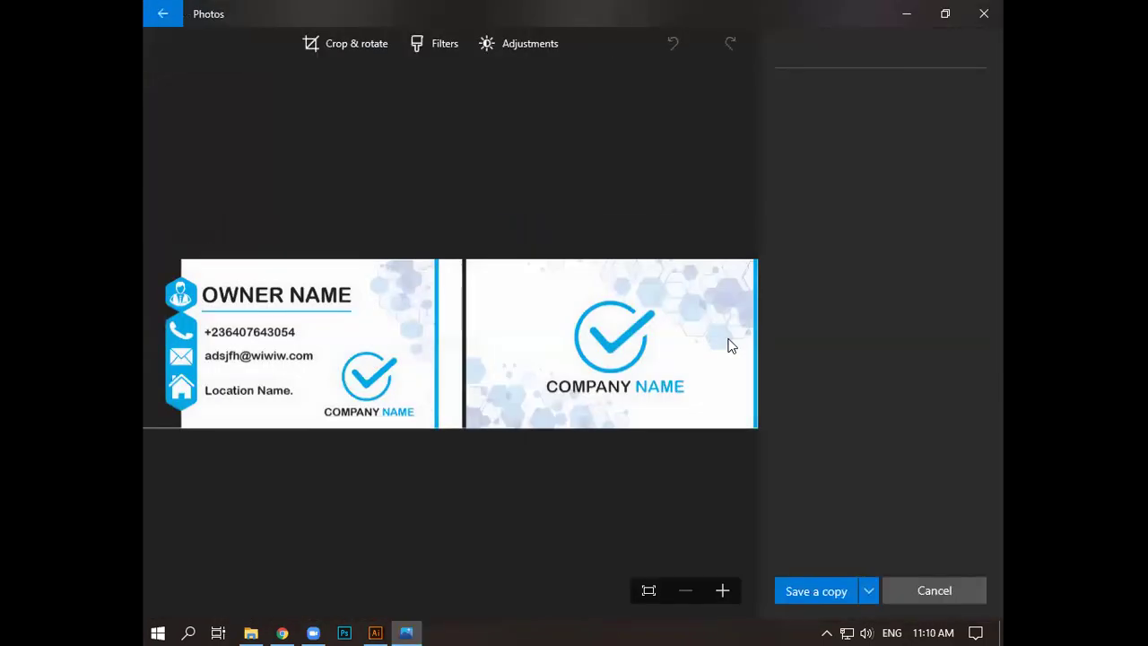
left_click_drag(725, 350, 456, 358)
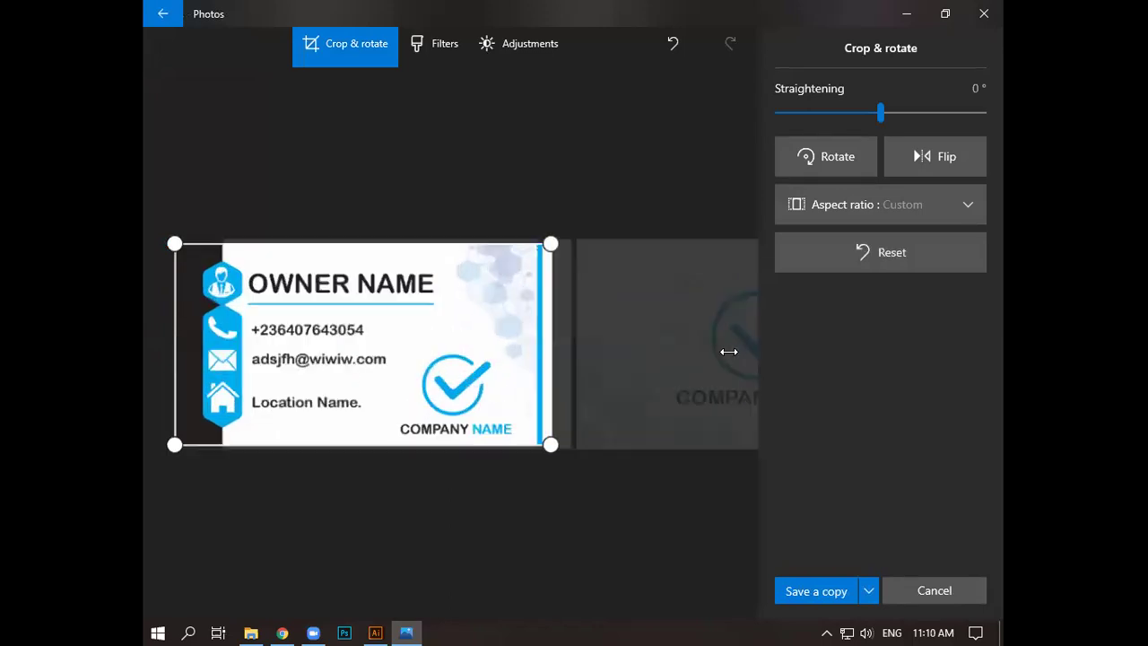
left_click_drag(722, 354, 723, 355)
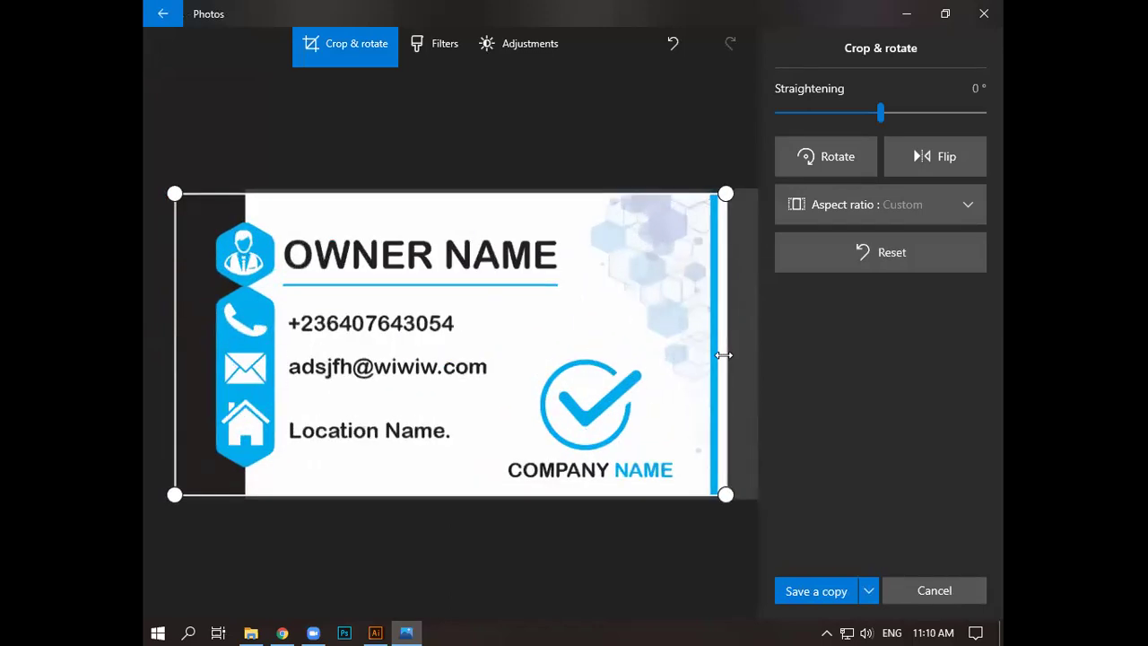
left_click(867, 591)
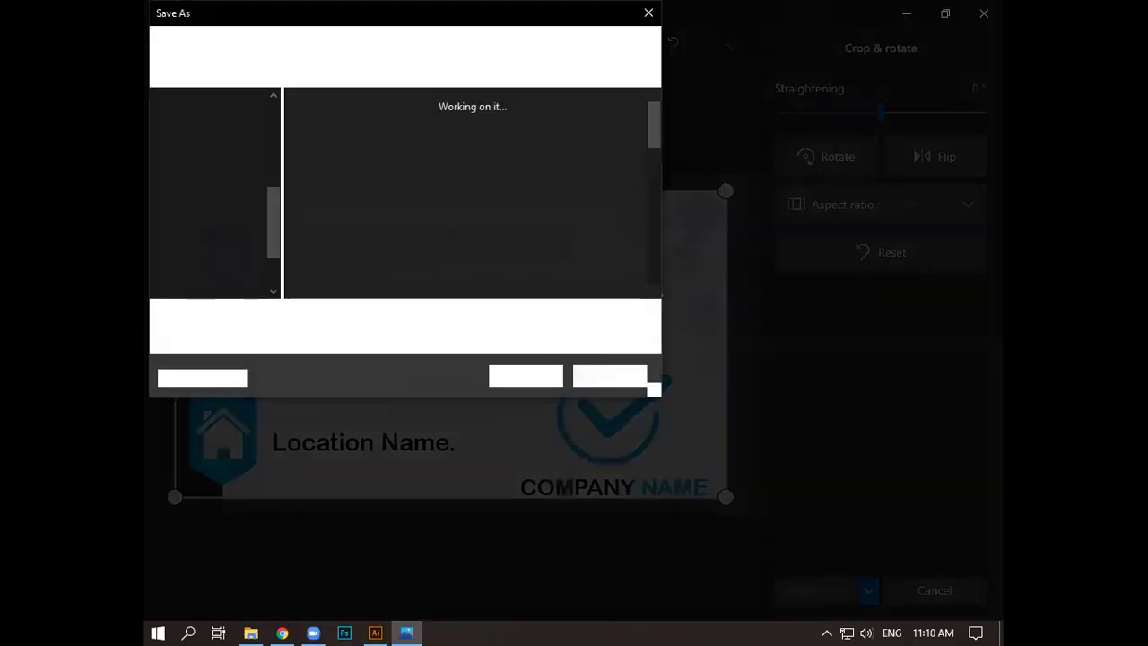
type("sddf")
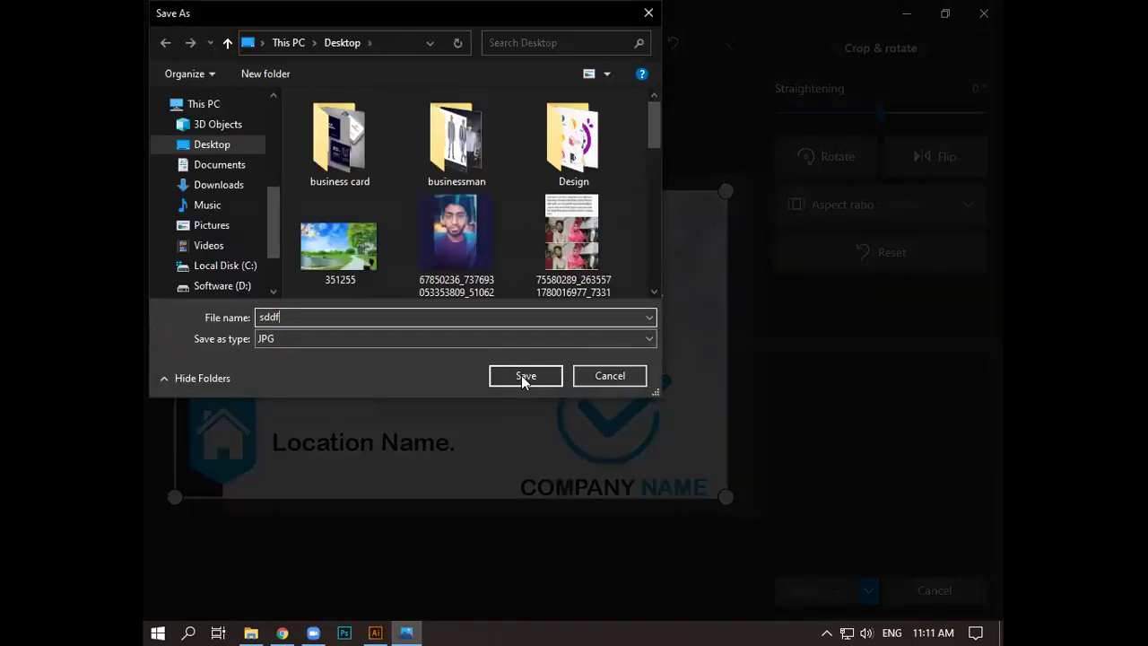
left_click(525, 376)
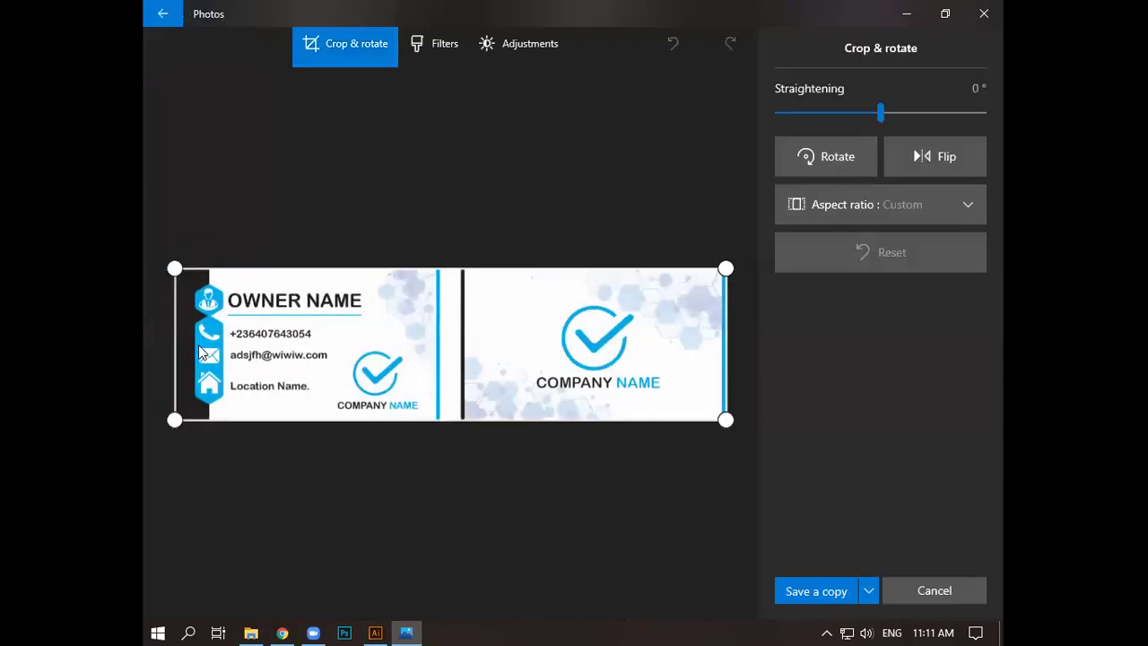
- Crop the image to the back logo card and save it as a copy named sdf
left_click_drag(203, 353, 455, 345)
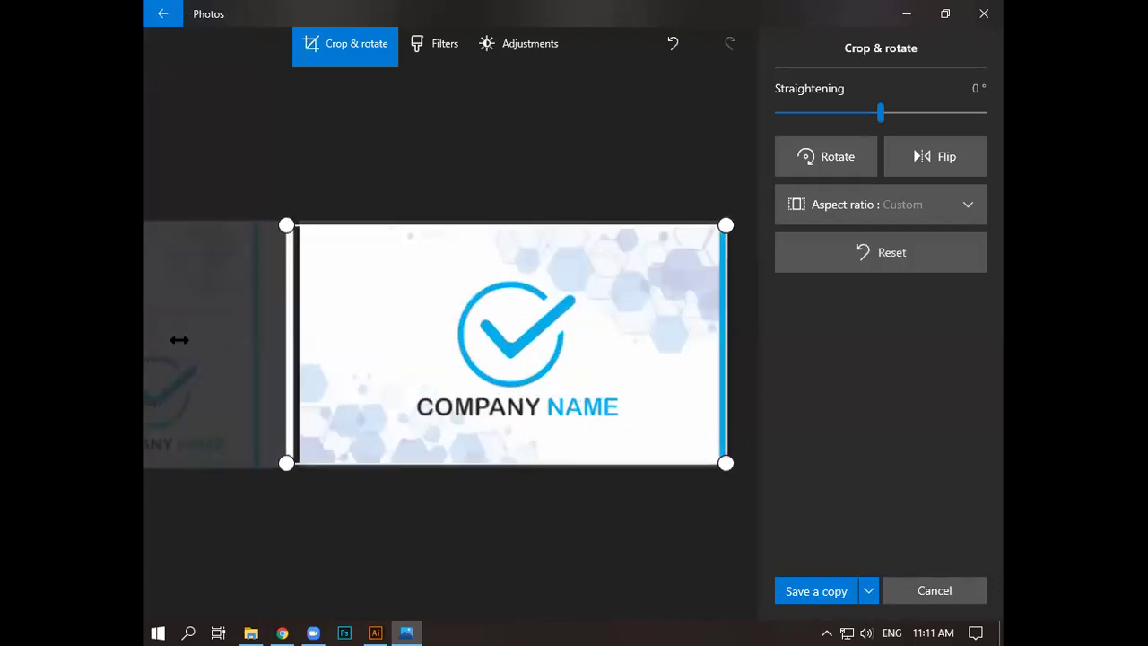
left_click_drag(183, 339, 184, 341)
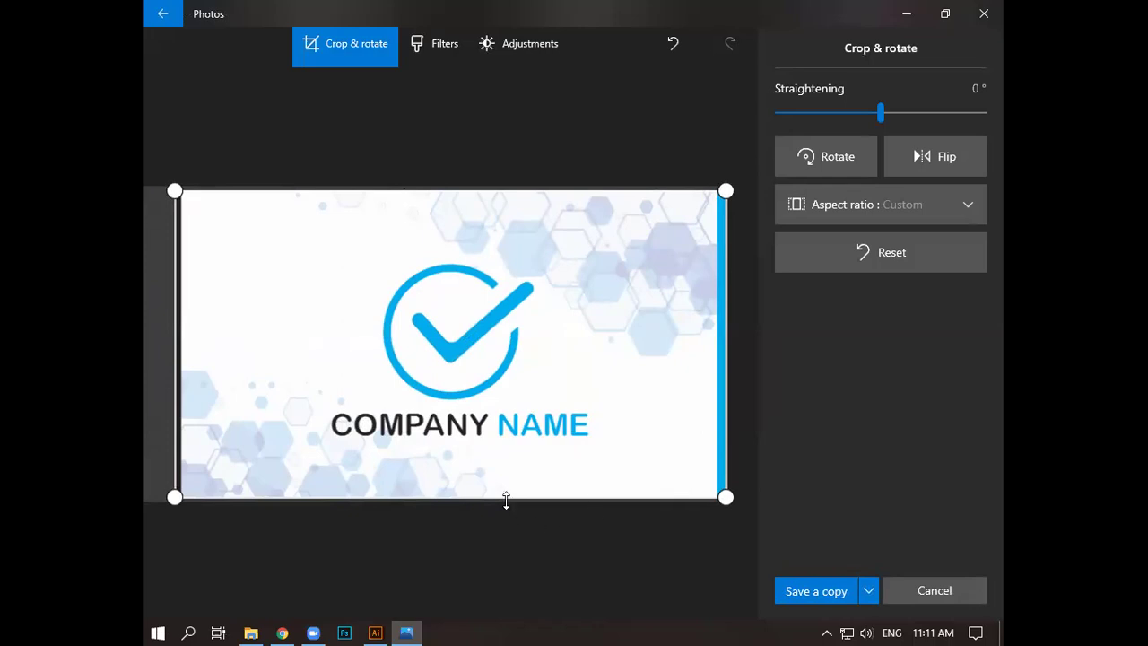
left_click_drag(505, 502, 506, 499)
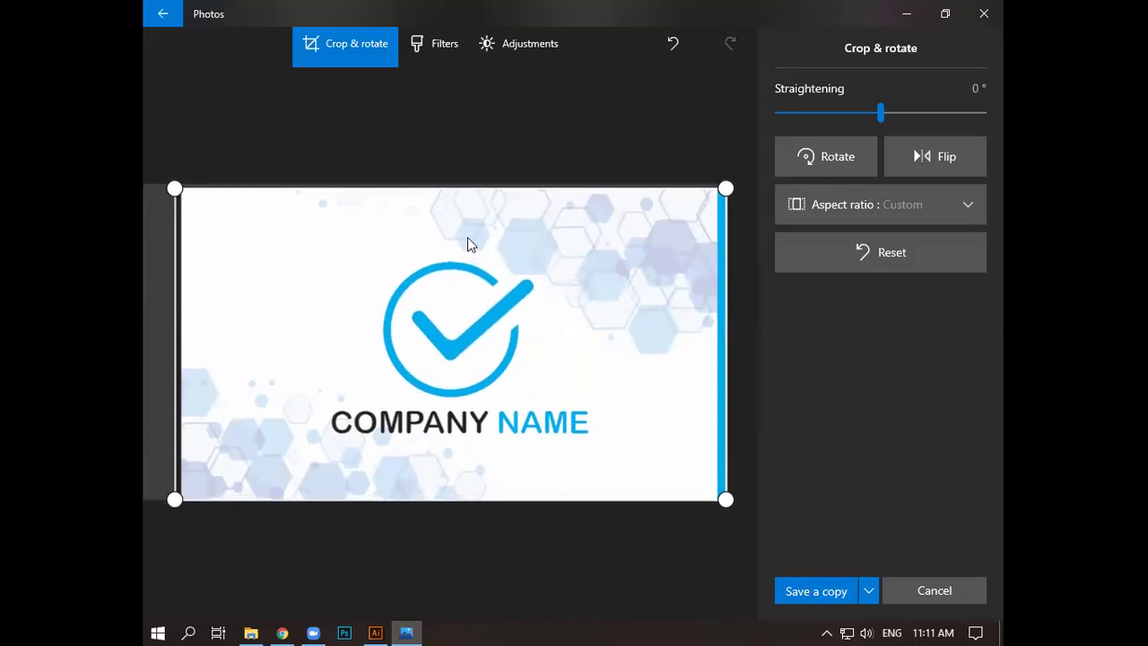
left_click_drag(479, 189, 478, 182)
left_click_drag(175, 313, 178, 320)
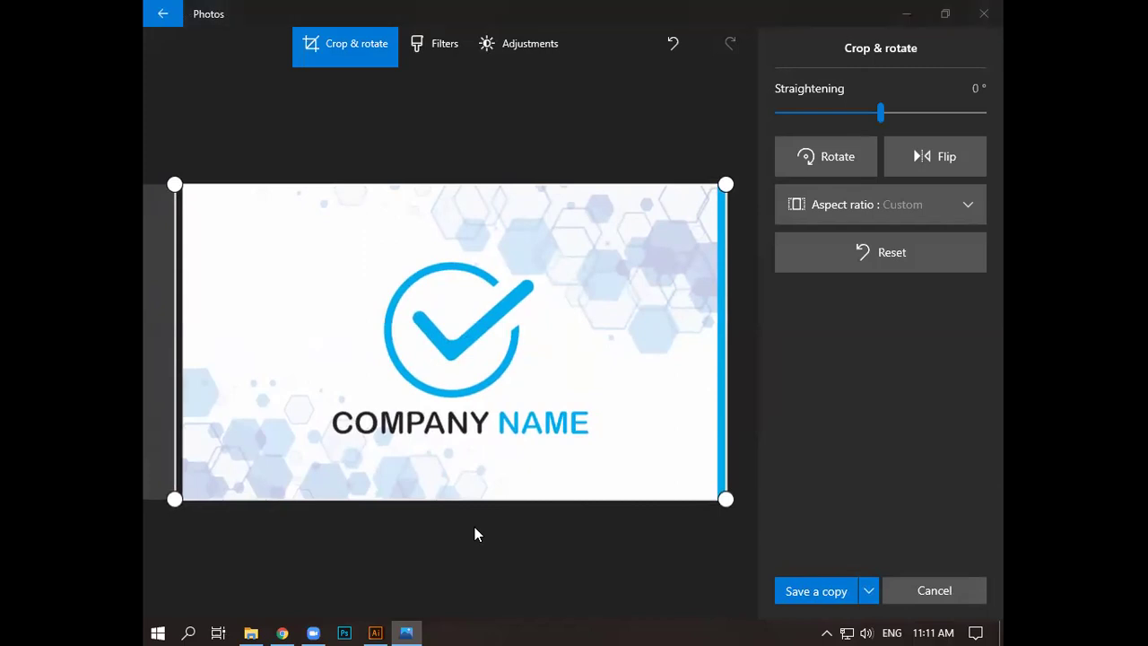
key("ctrl+s")
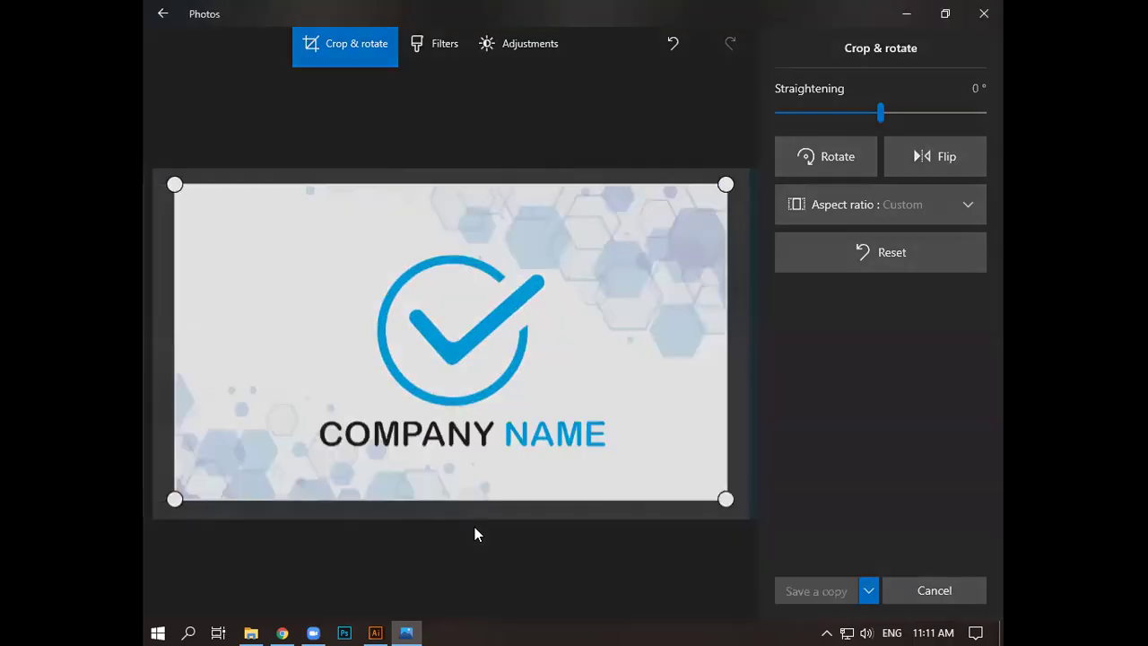
type("sdfg")
left_click(525, 376)
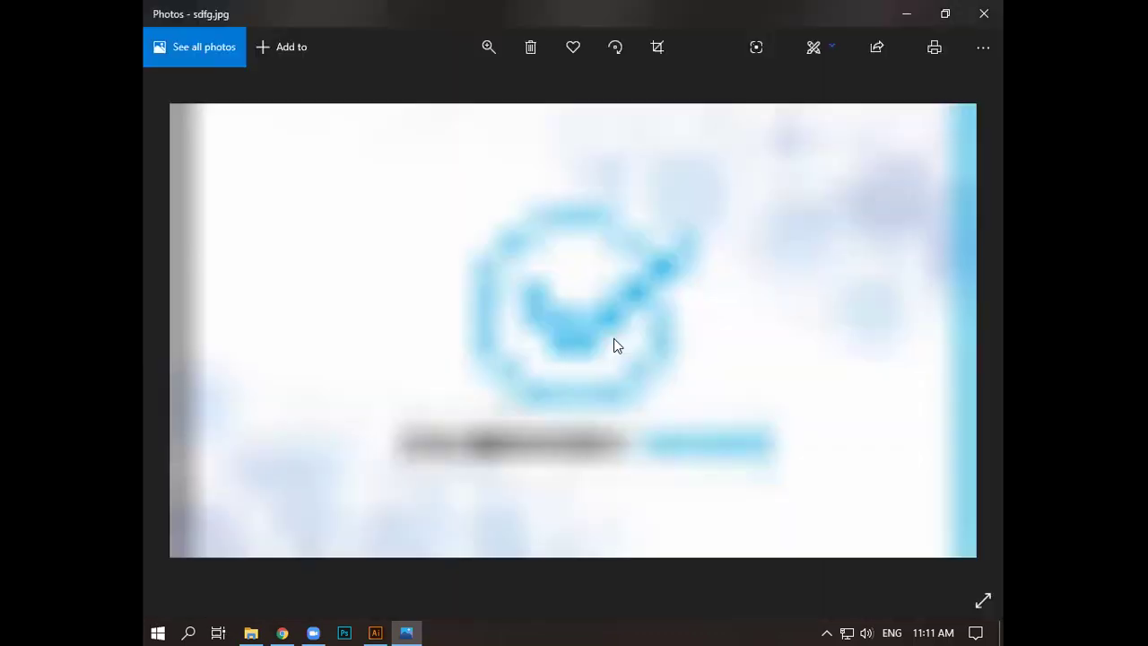
- Reopen the crop, nudge the left edge inward, and save the edit
key("ctrl+e")
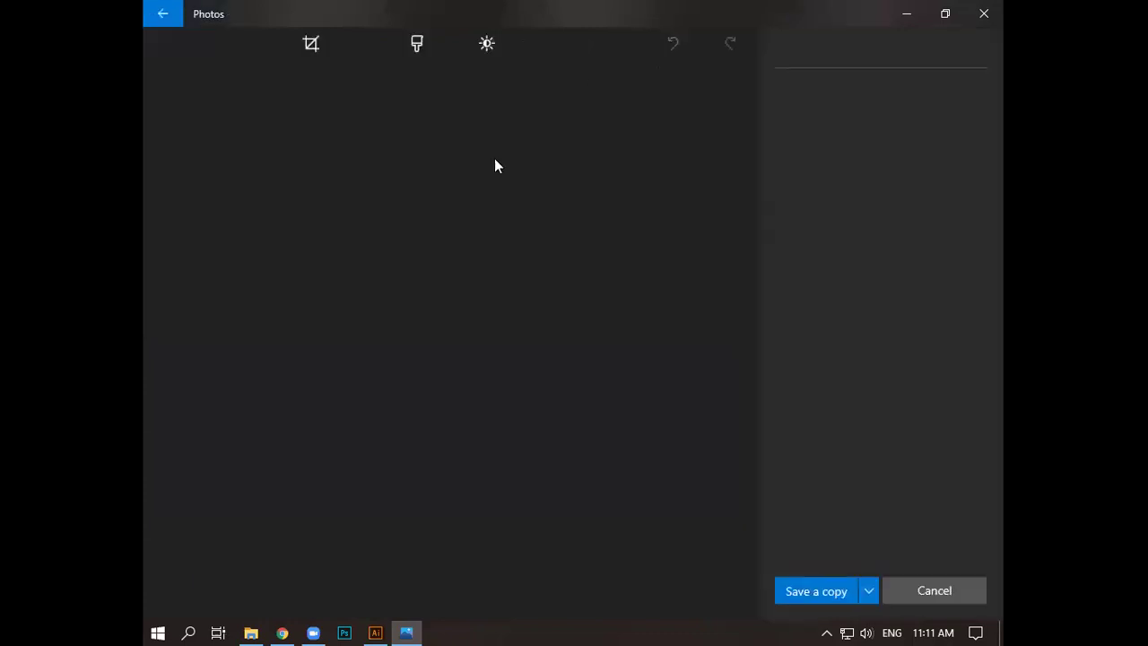
left_click_drag(172, 322, 170, 325)
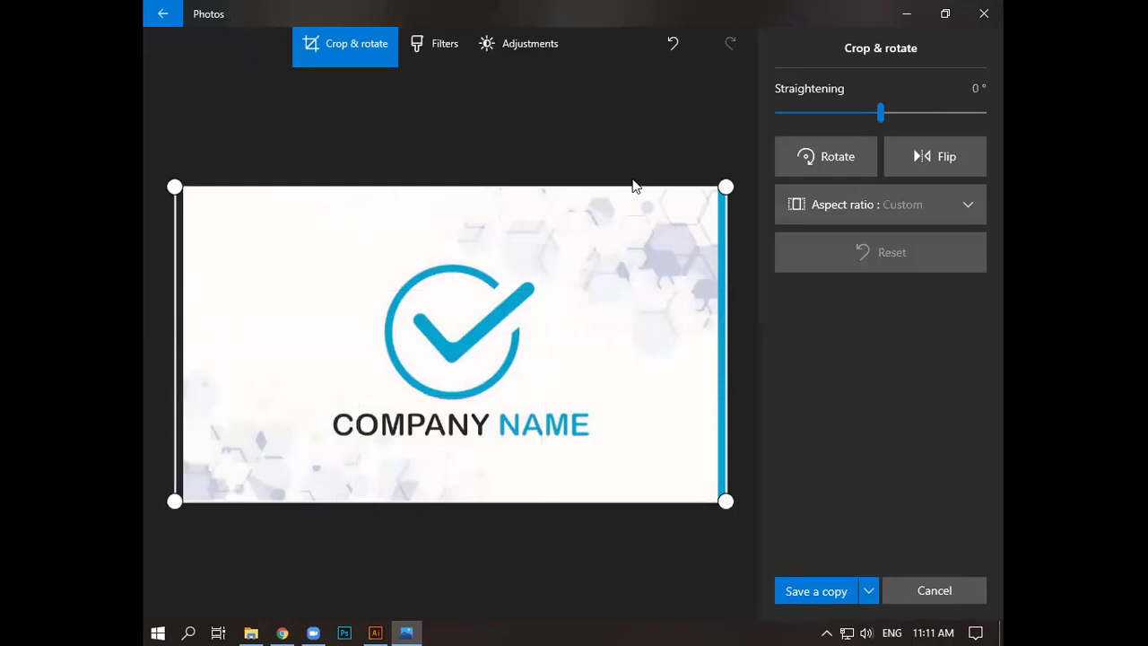
left_click(867, 595)
left_click(862, 592)
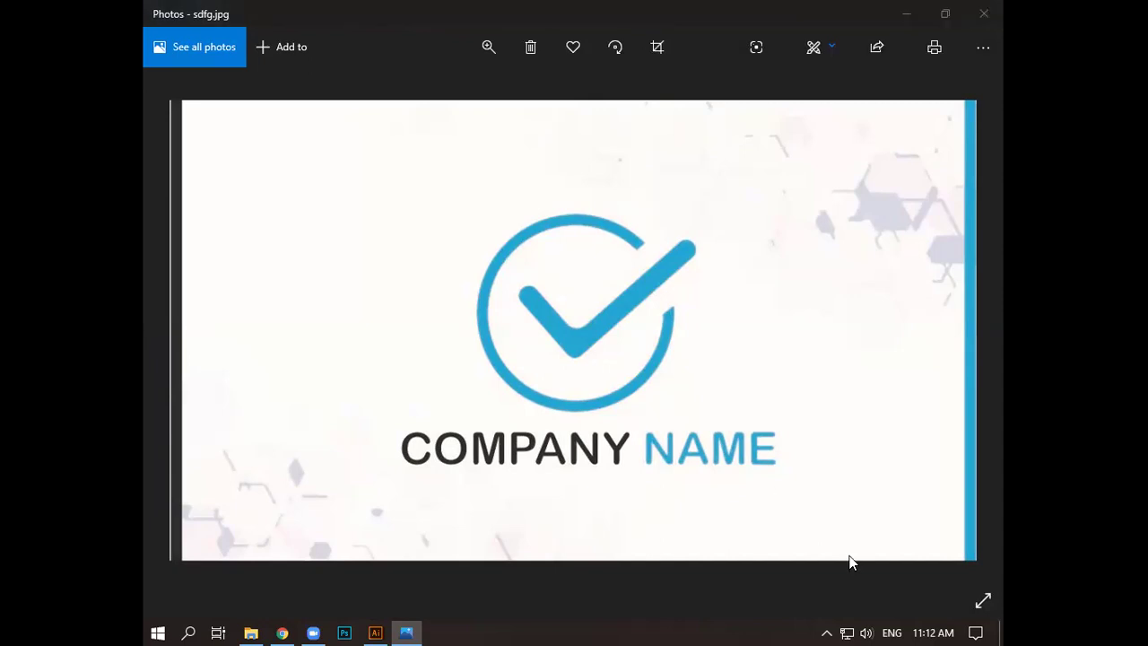
- Re-crop the logo card, save a copy replacing the existing file, and close the photo
left_click(669, 192)
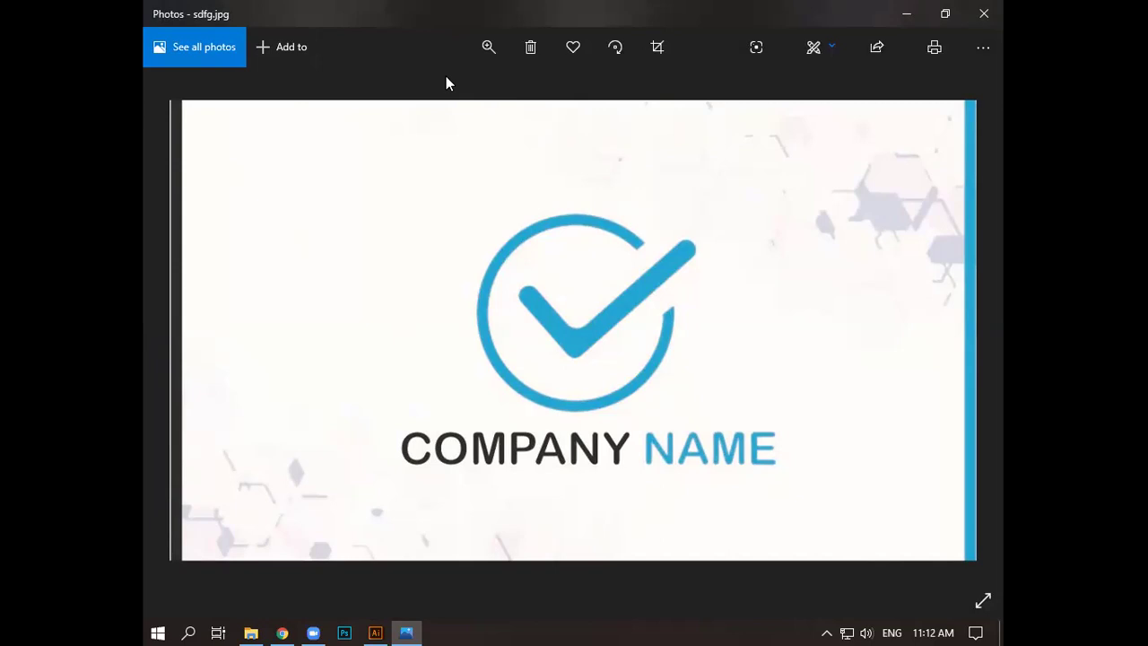
key("ctrl+e")
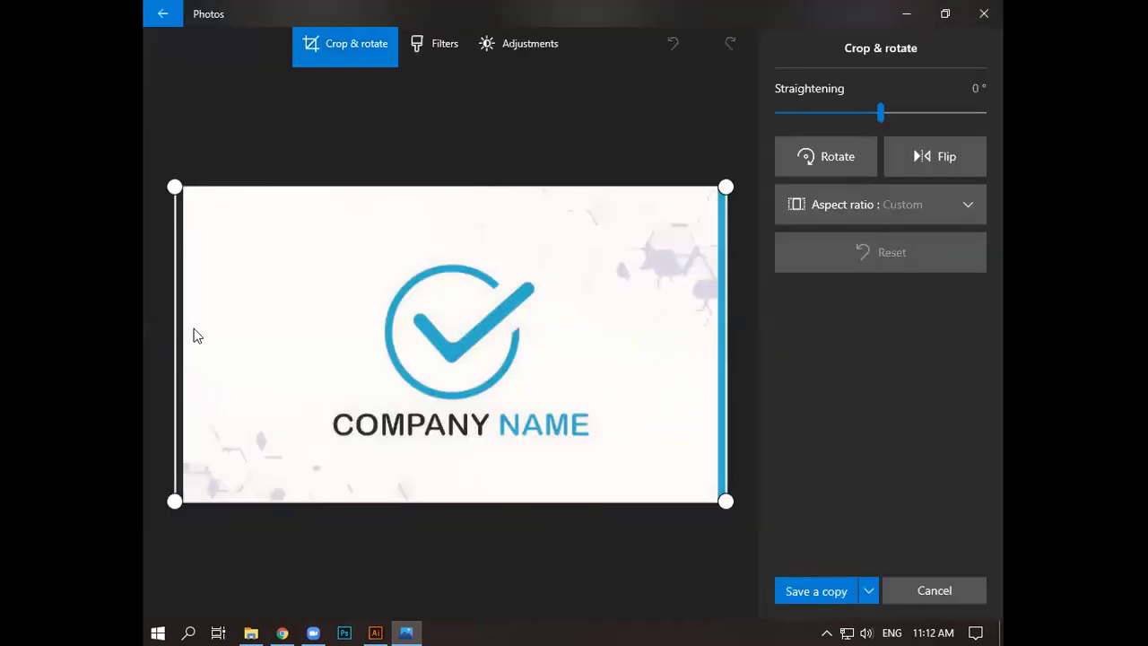
left_click_drag(178, 337, 172, 329)
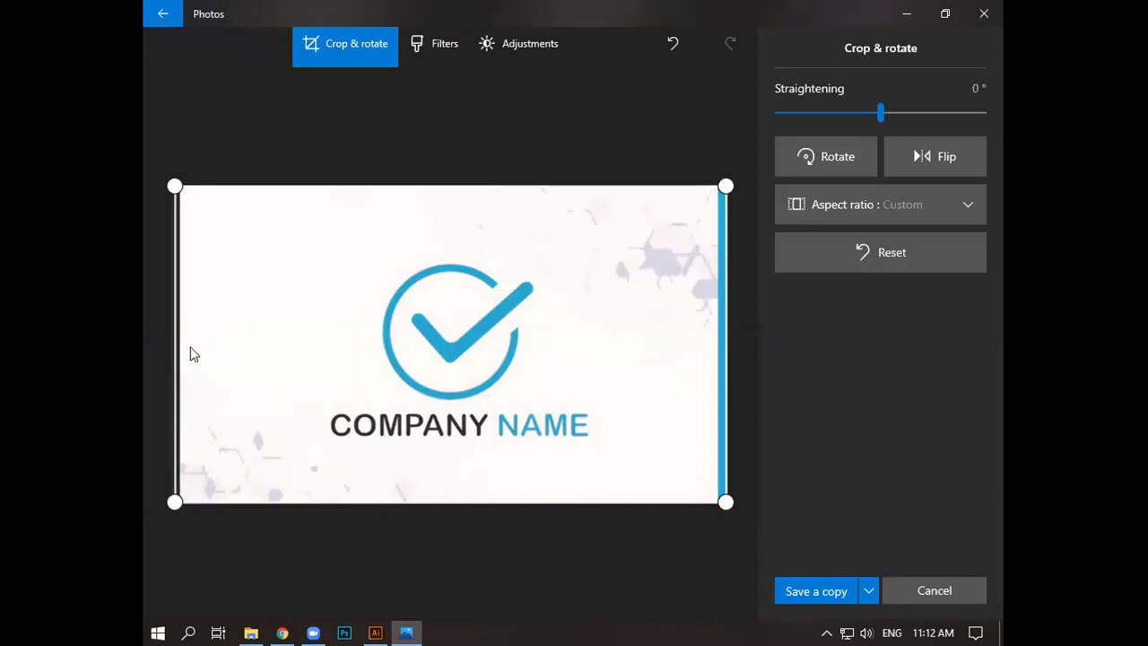
left_click_drag(320, 320, 413, 307)
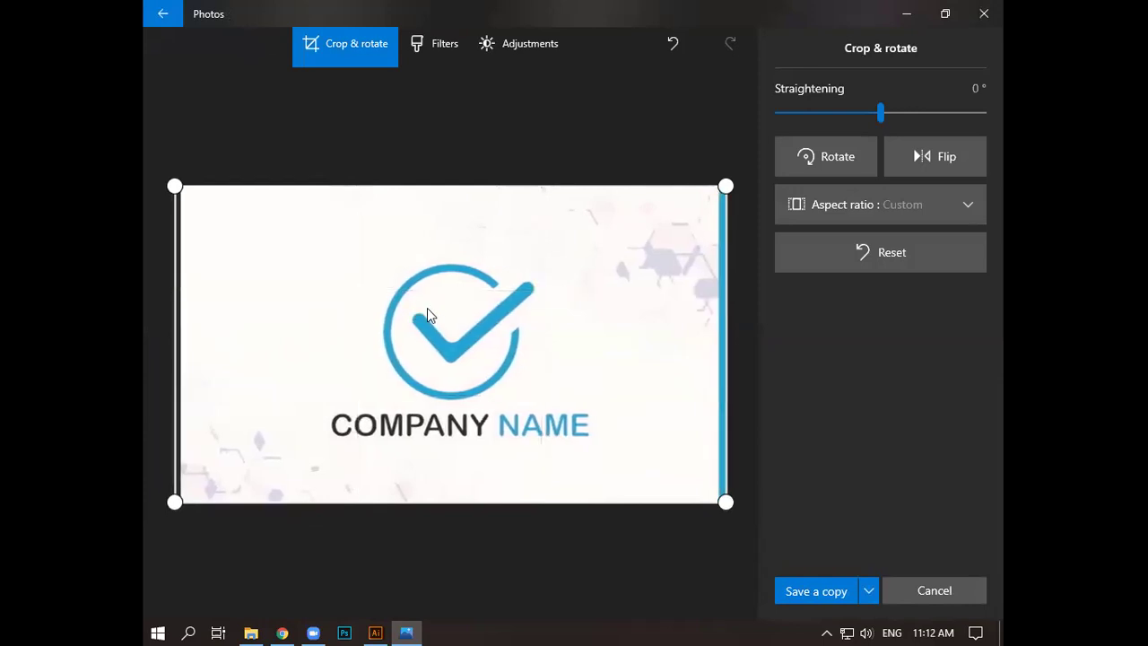
left_click(859, 598)
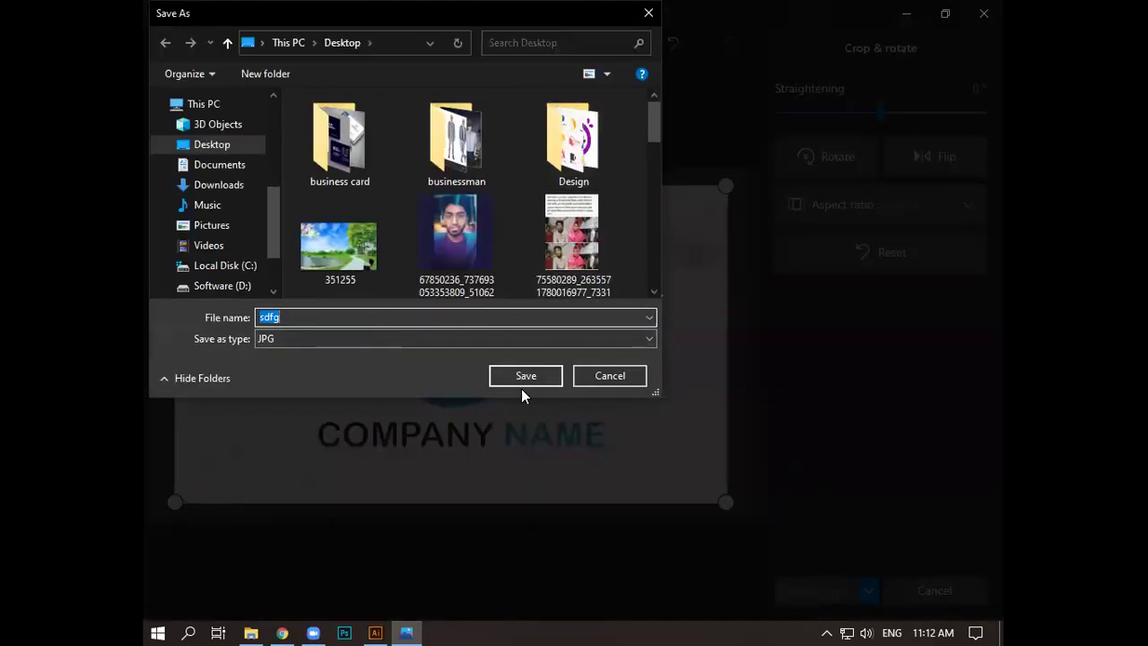
left_click(530, 379)
left_click(636, 314)
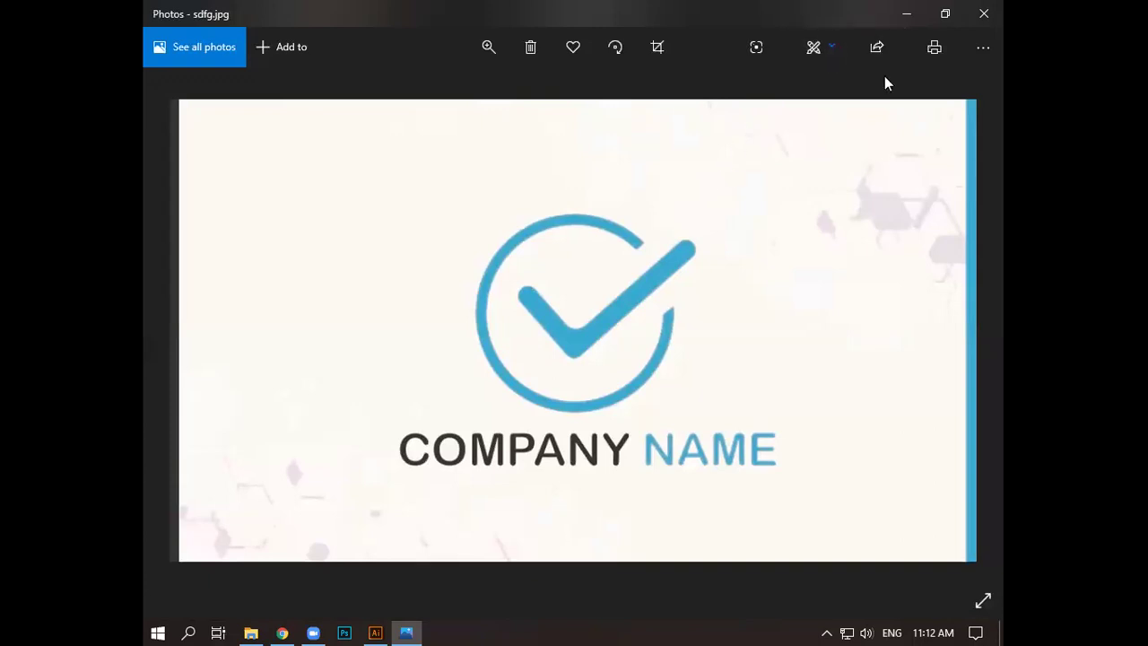
left_click(982, 16)
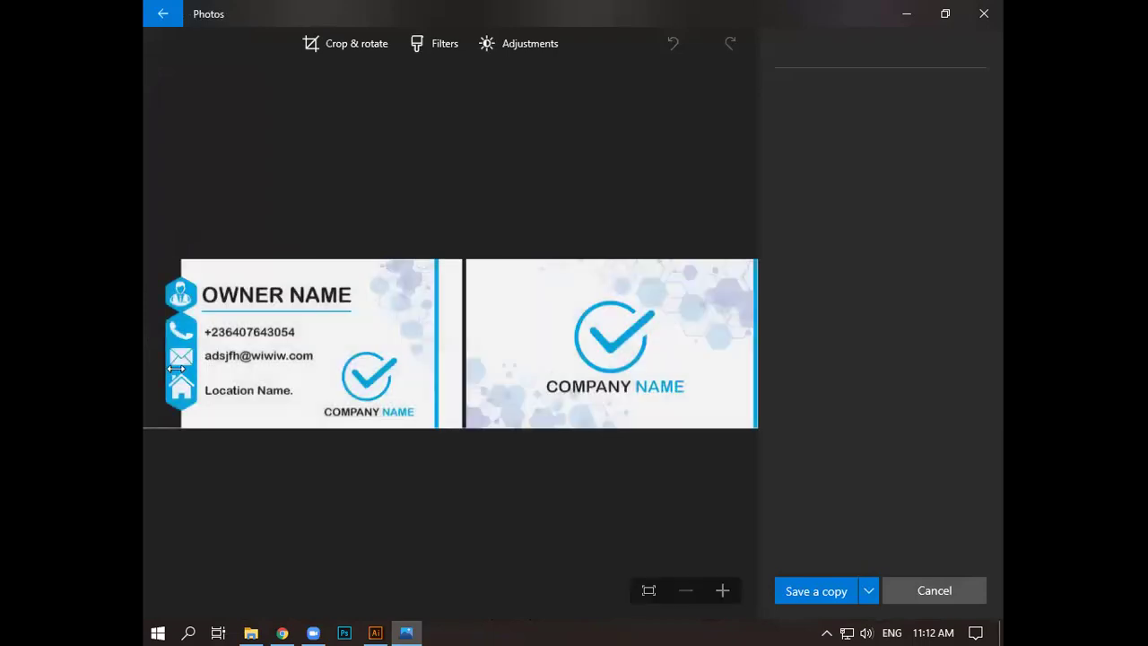
- Trim the card image to its logo side and save the copy as fghfds
left_click_drag(176, 367, 177, 374)
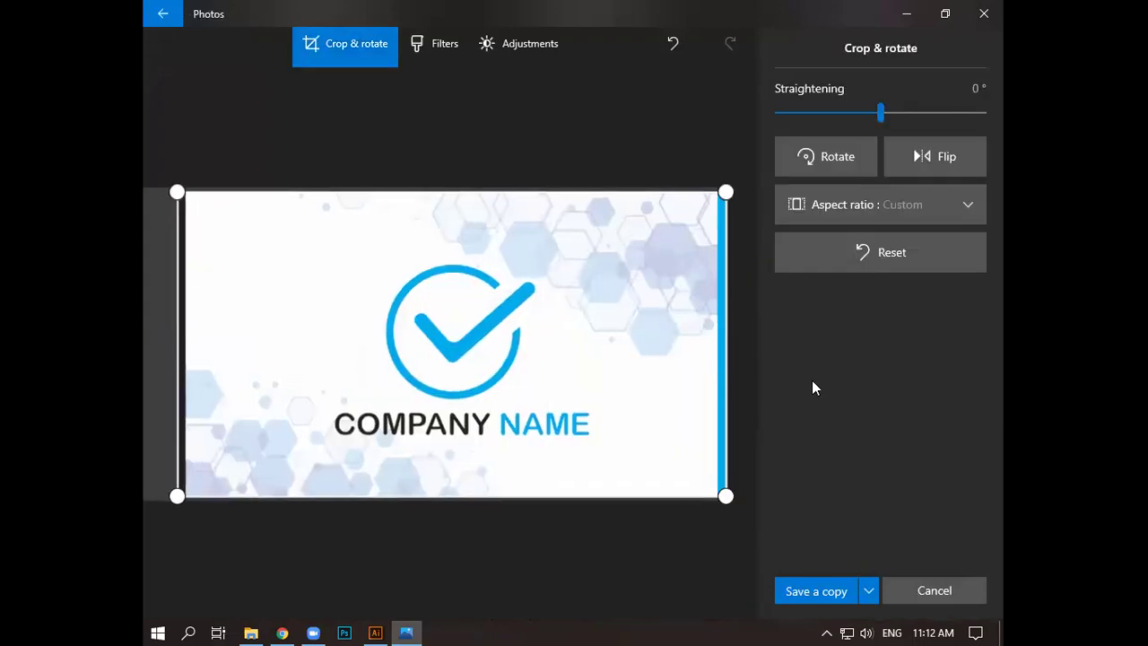
left_click(856, 578)
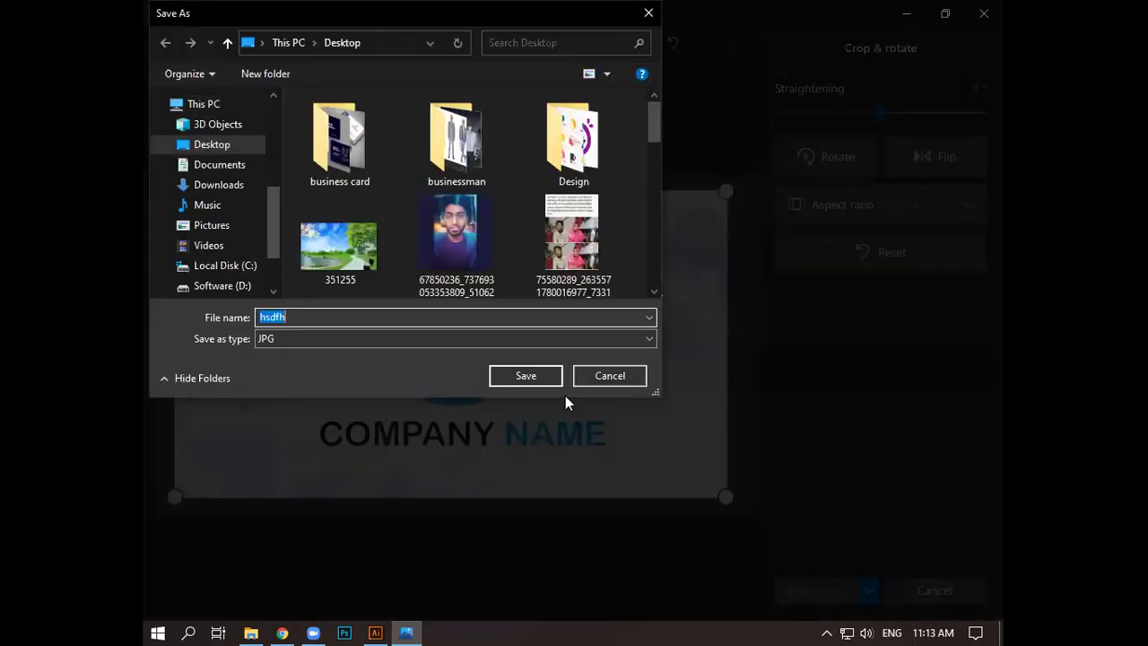
type("fghfds")
left_click(526, 377)
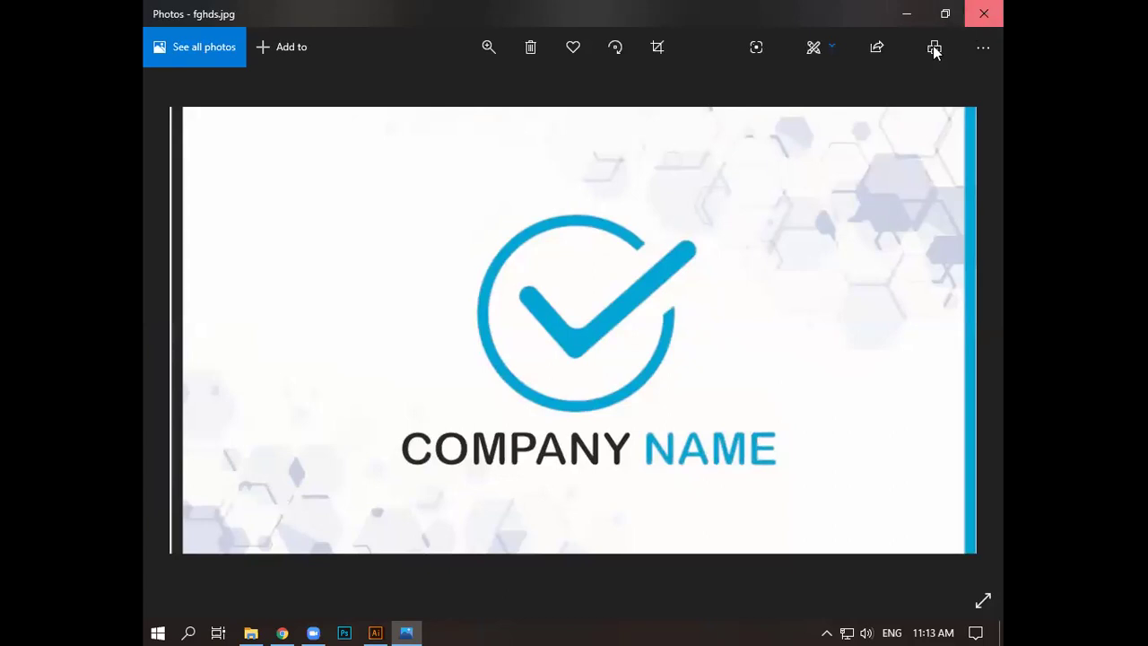
- Close Photos, refresh the desktop, and launch Photoshop past its scaling warning
key("alt+F4")
right_click(523, 194)
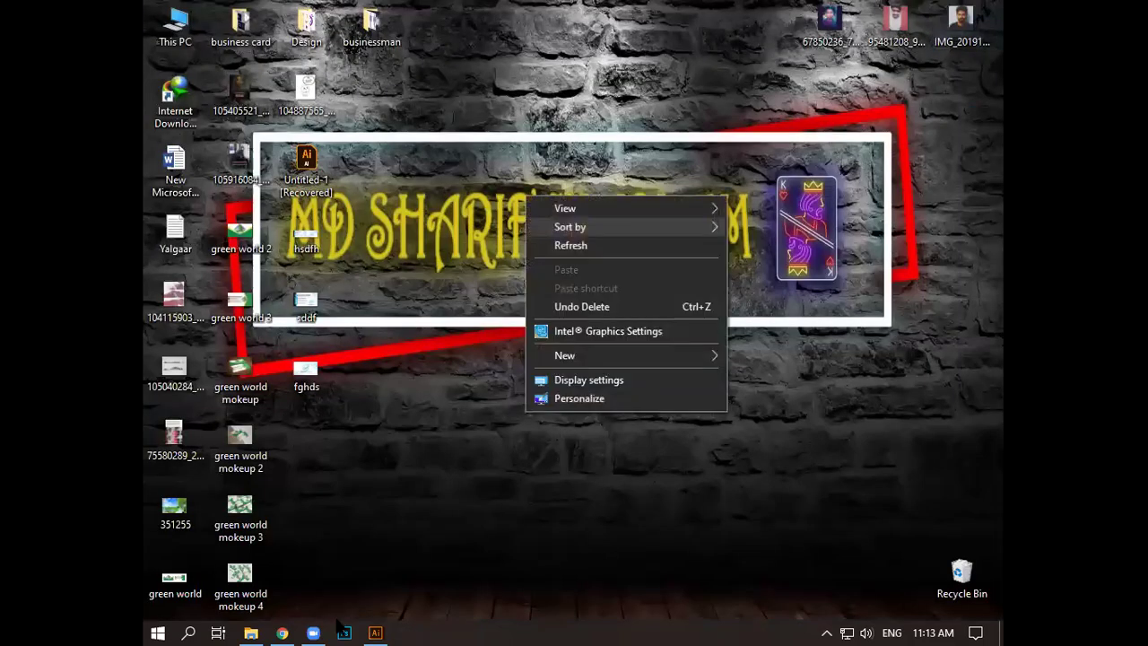
left_click(554, 244)
left_click(375, 630)
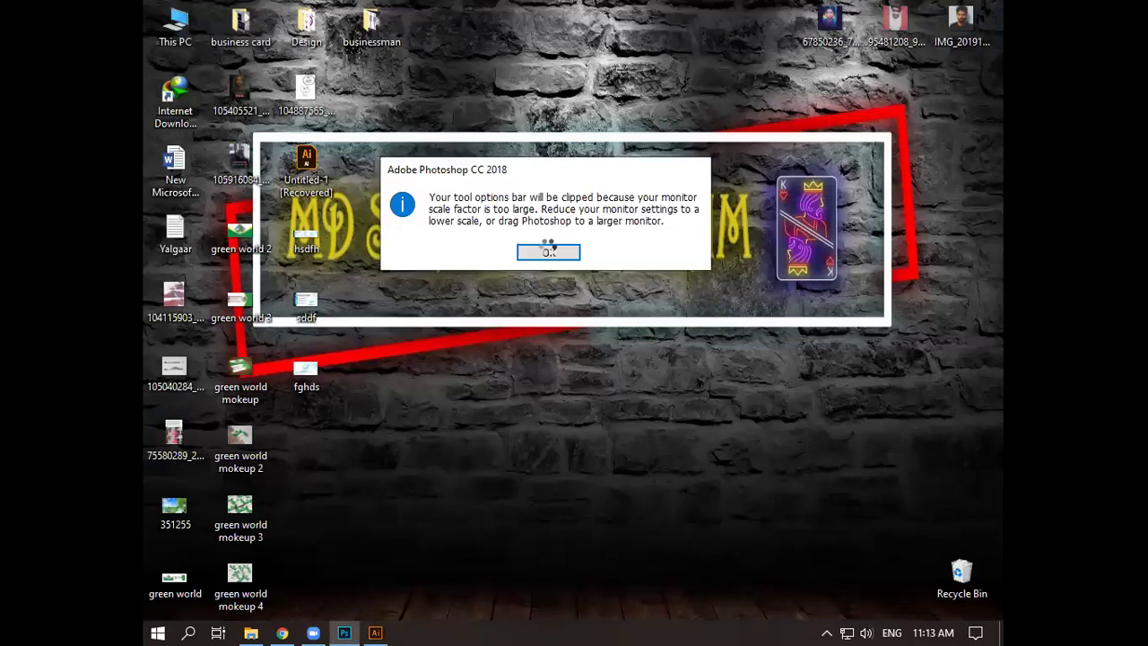
left_click(549, 252)
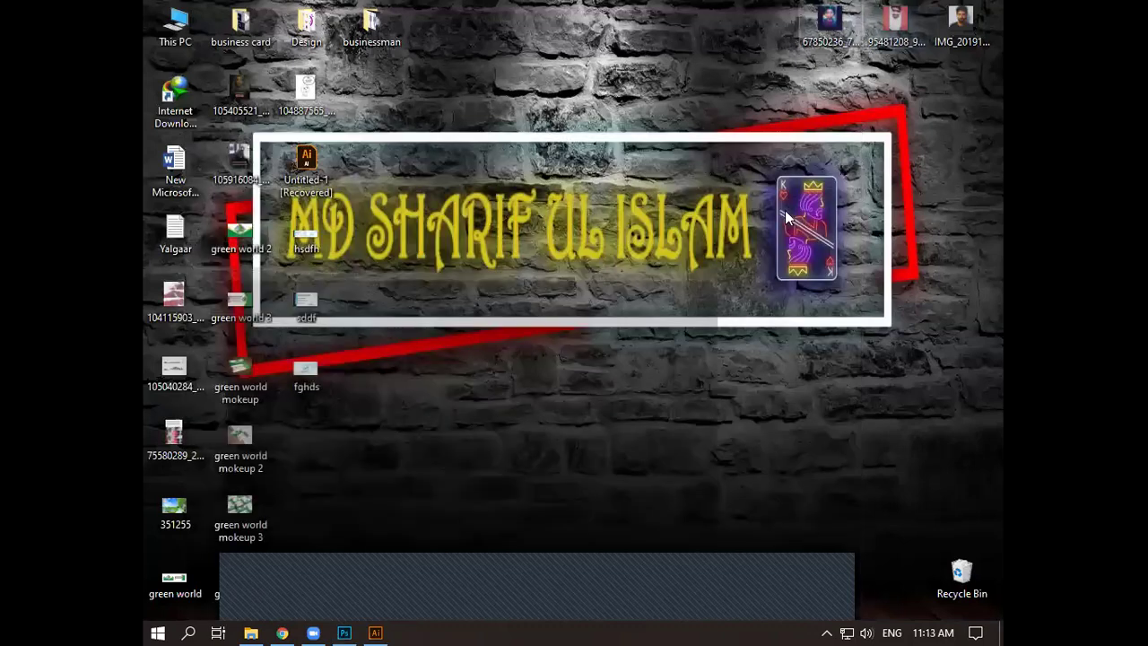
- From the mockup folder, send Free Business Card Mockup PSD For Branding 2020 to Photoshop
key("alt+Tab")
double_click(861, 120)
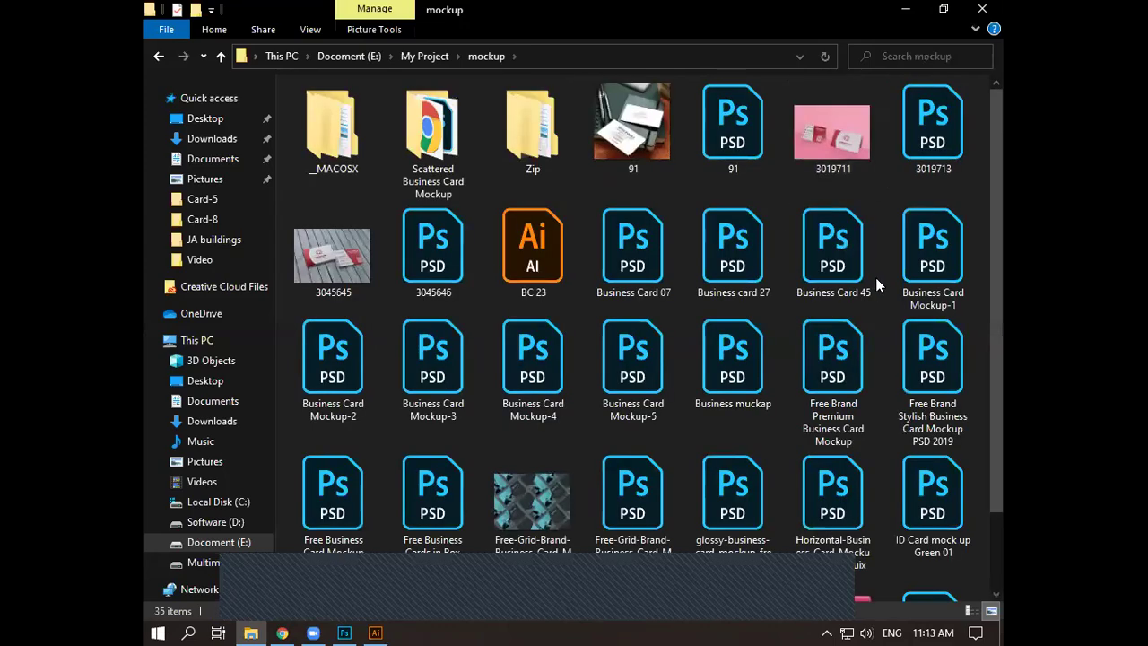
scroll(542, 482, "down", 1)
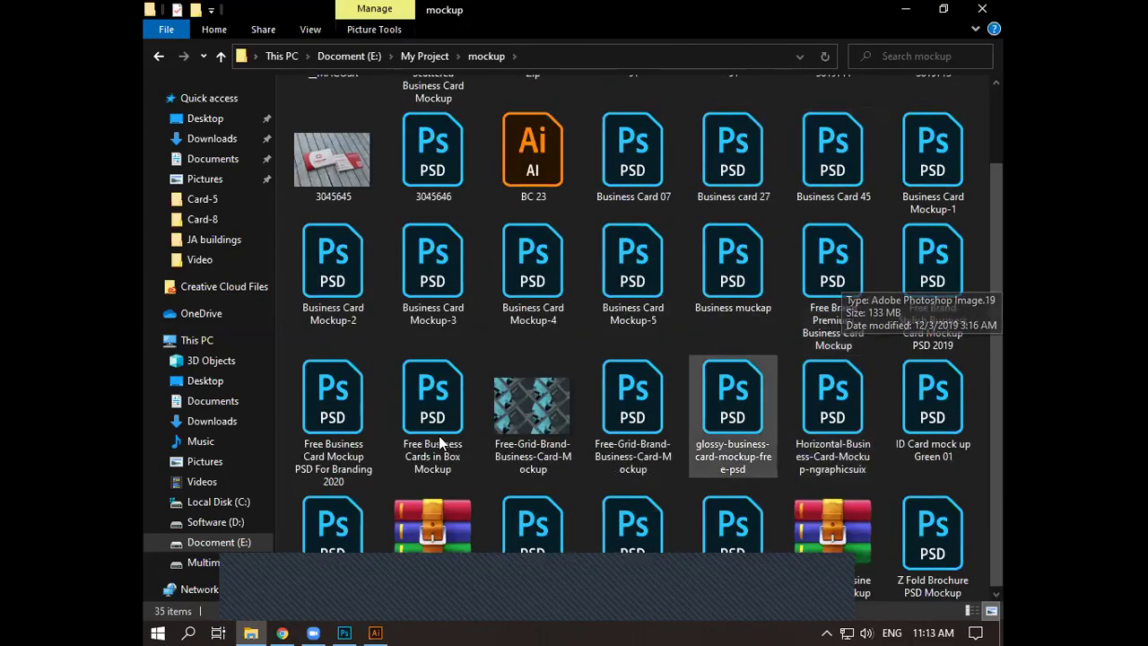
left_click_drag(336, 425, 845, 234)
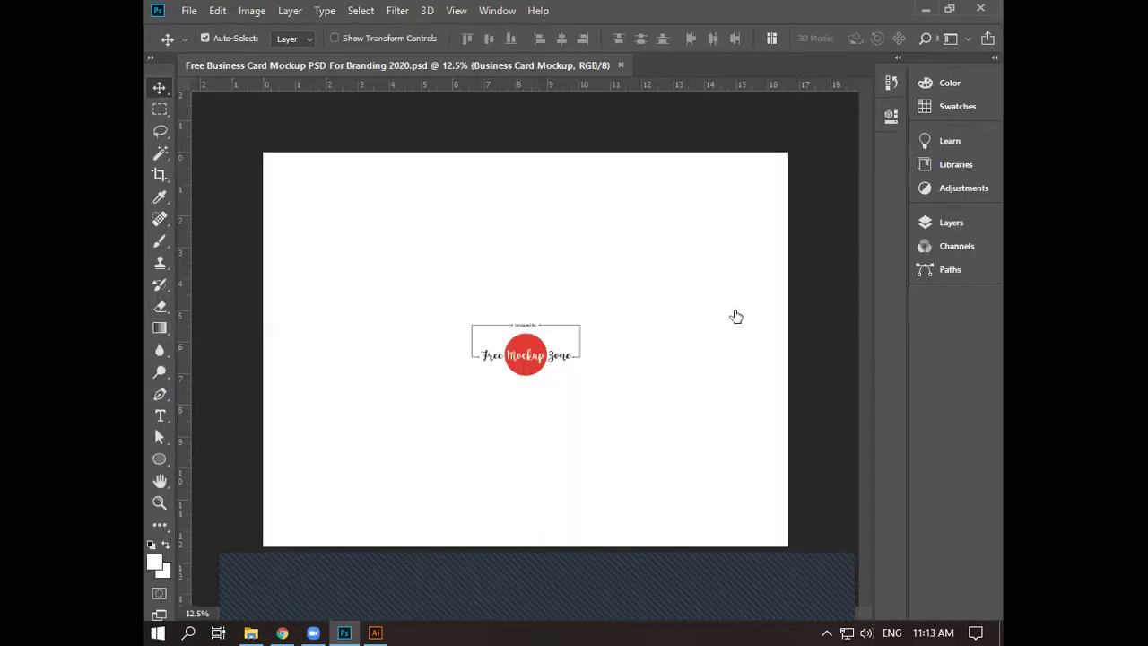
- Inspect the Business Card Mockup layer group in the Layers panel
key("F7")
left_click(721, 317)
left_click(725, 342)
left_click(722, 342)
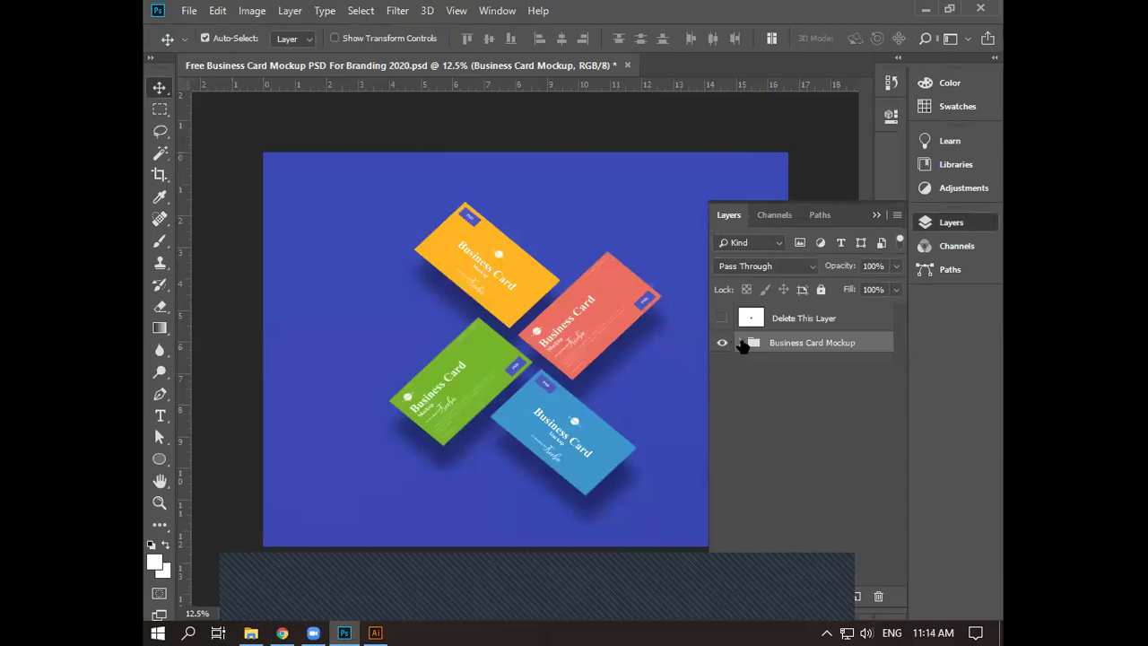
left_click(741, 343)
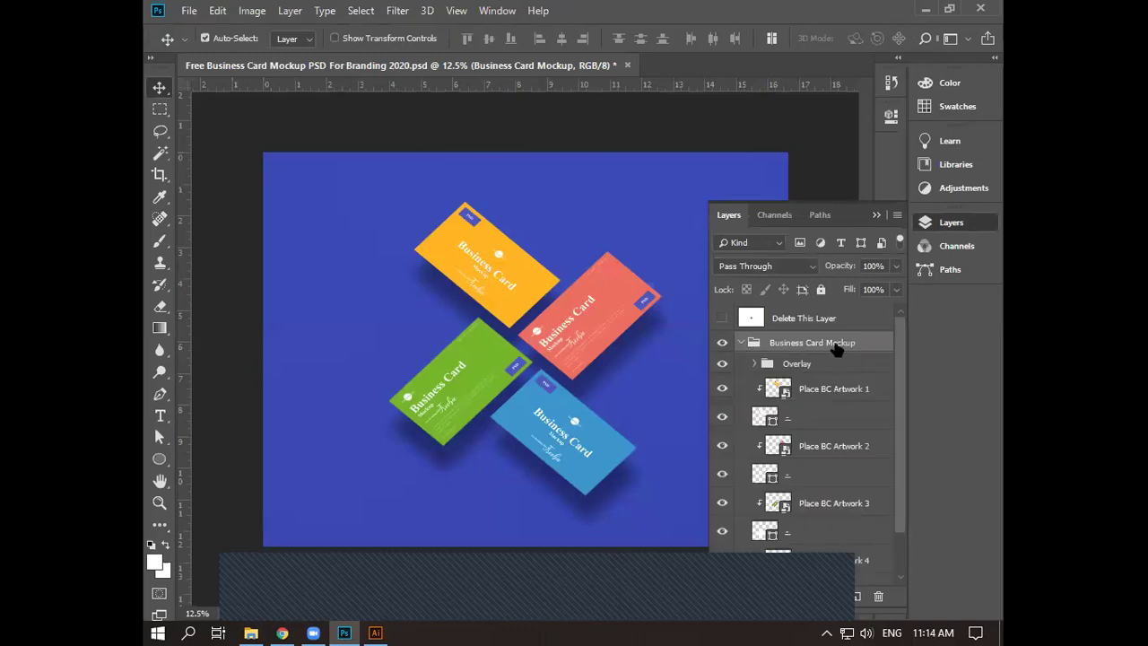
scroll(834, 348, "down", 1)
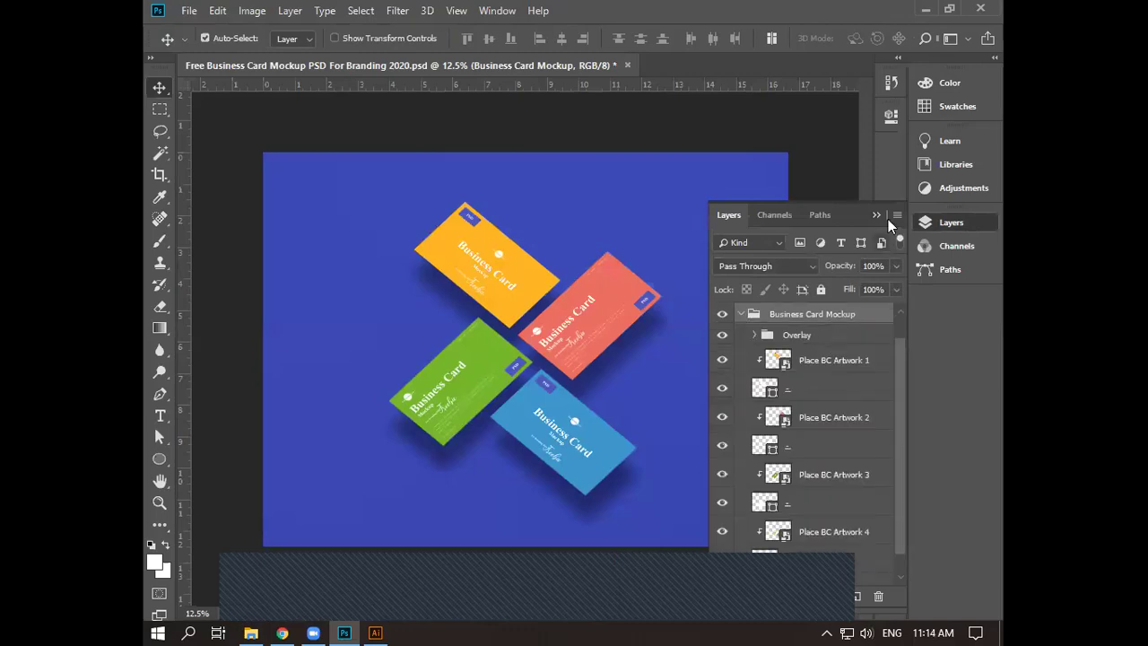
left_click(881, 215)
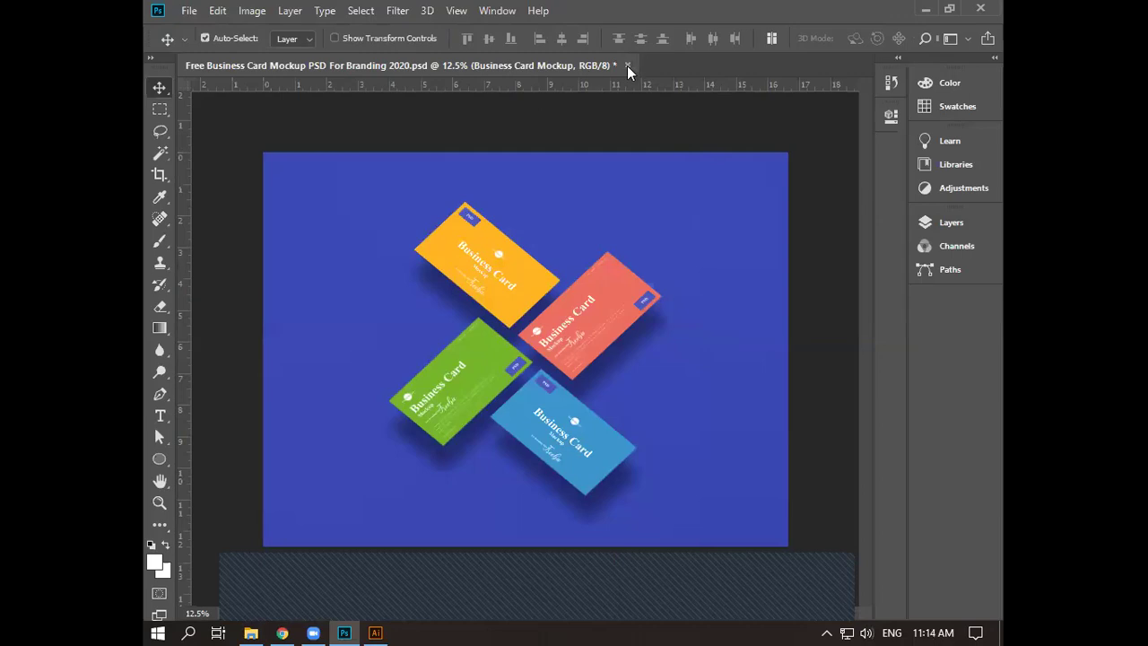
- Close the first mockup without saving and open the Brand Stylish mockup's first Place Artwork Here smart object
left_click(627, 65)
left_click(535, 240)
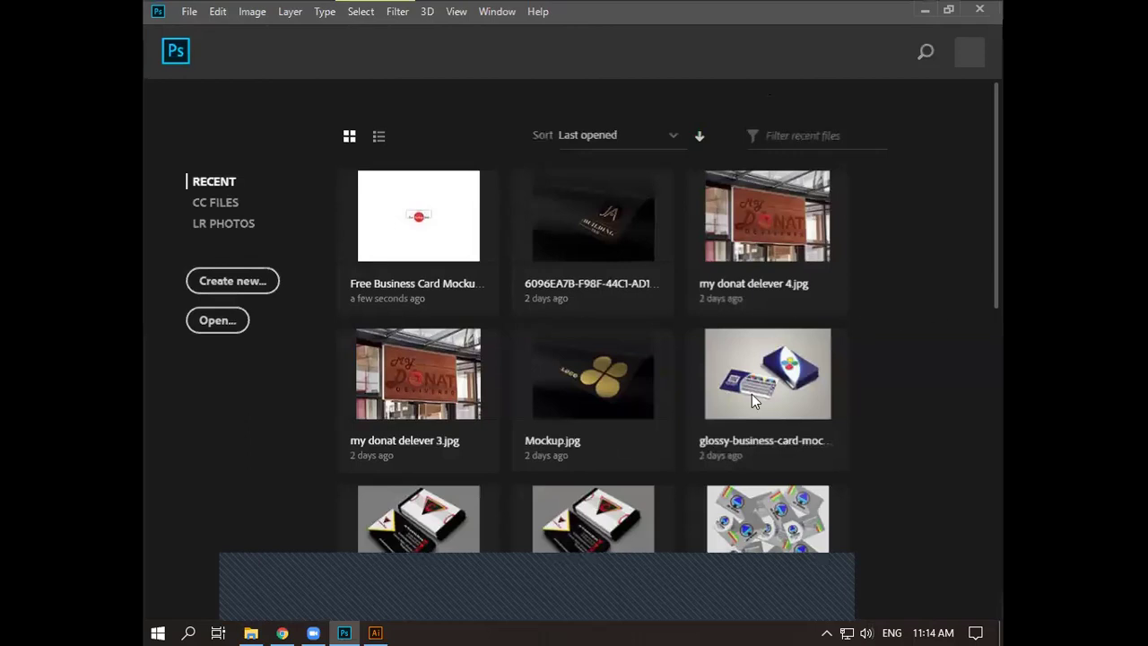
left_click(344, 626)
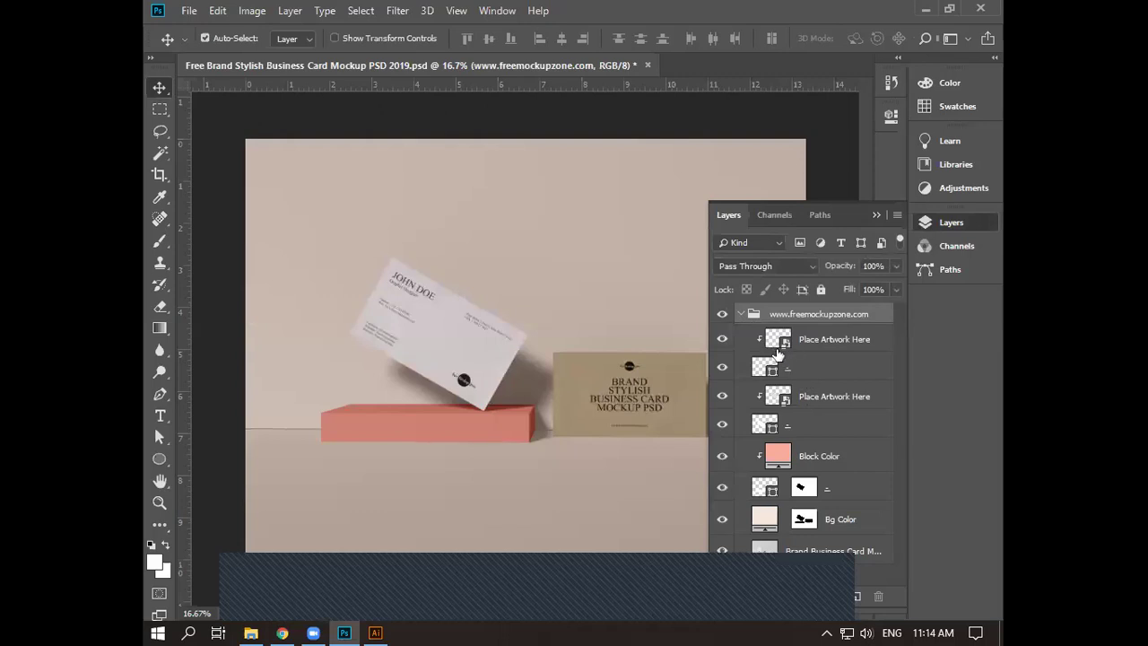
double_click(775, 344)
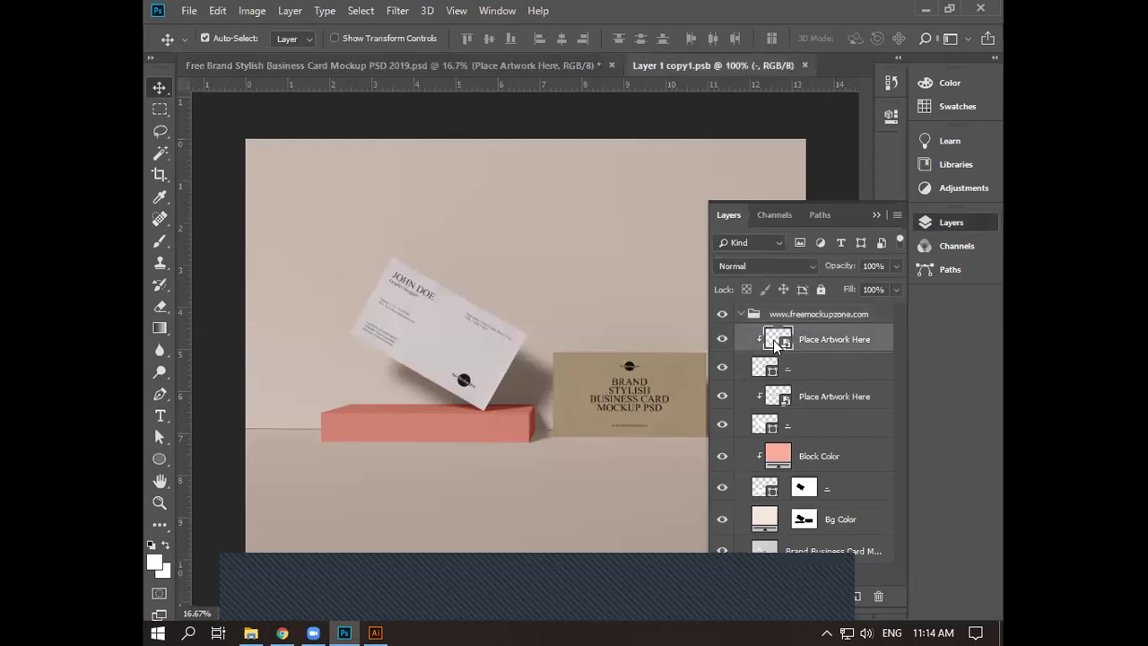
left_click(874, 214)
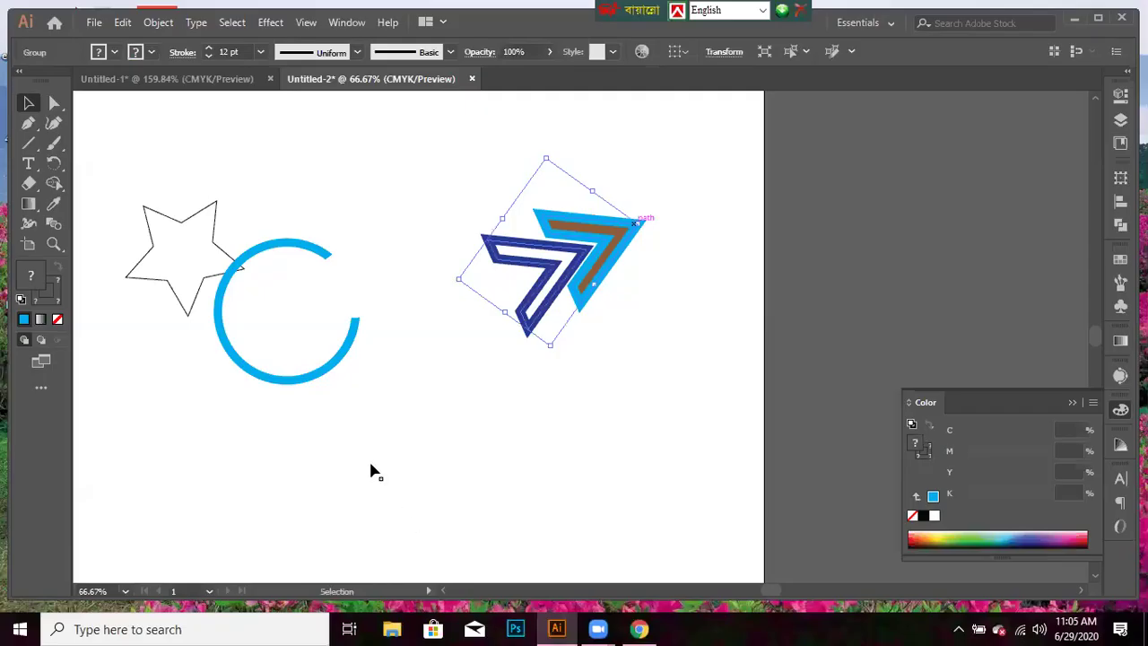
- Move the blue logo slightly up, just right of the tan band, then deselect
left_click(373, 453)
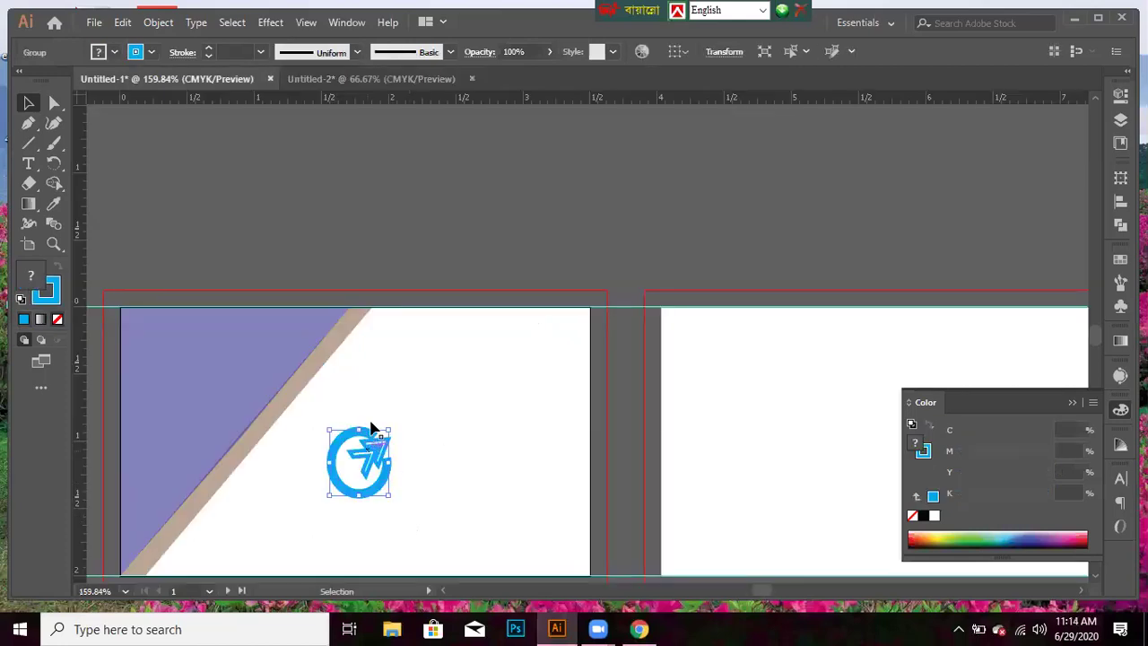
left_click_drag(374, 435, 361, 374)
scroll(396, 358, "down", 2)
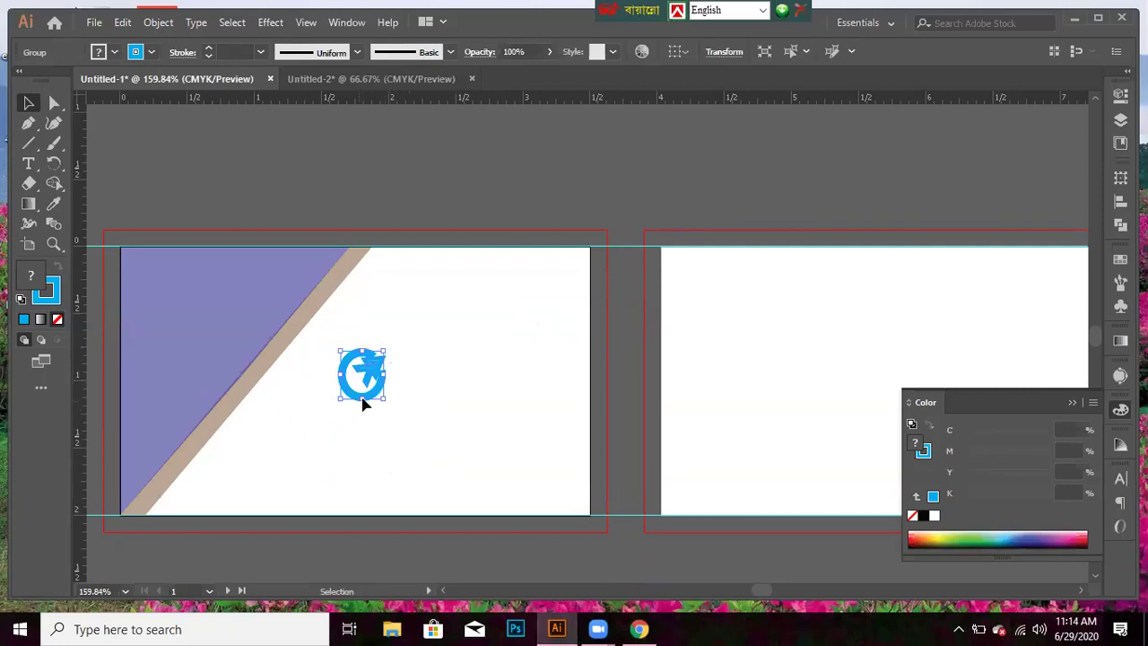
left_click(429, 389)
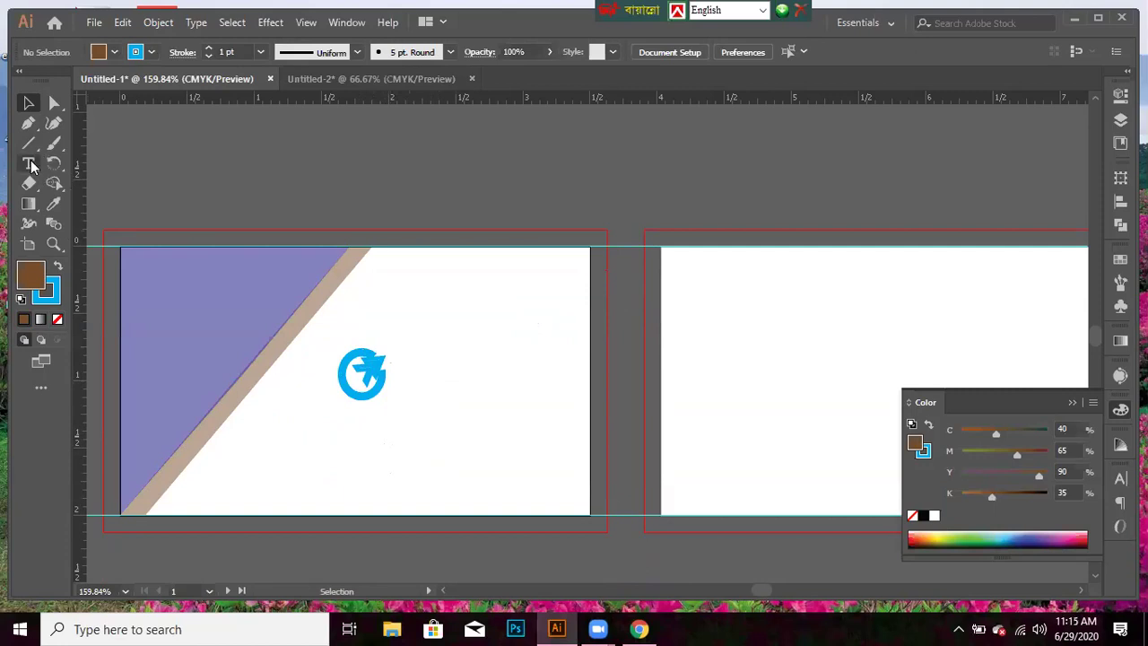
- Type the title GRAPHICS DESIGNER beneath the blue logo with the Type tool
left_click(28, 165)
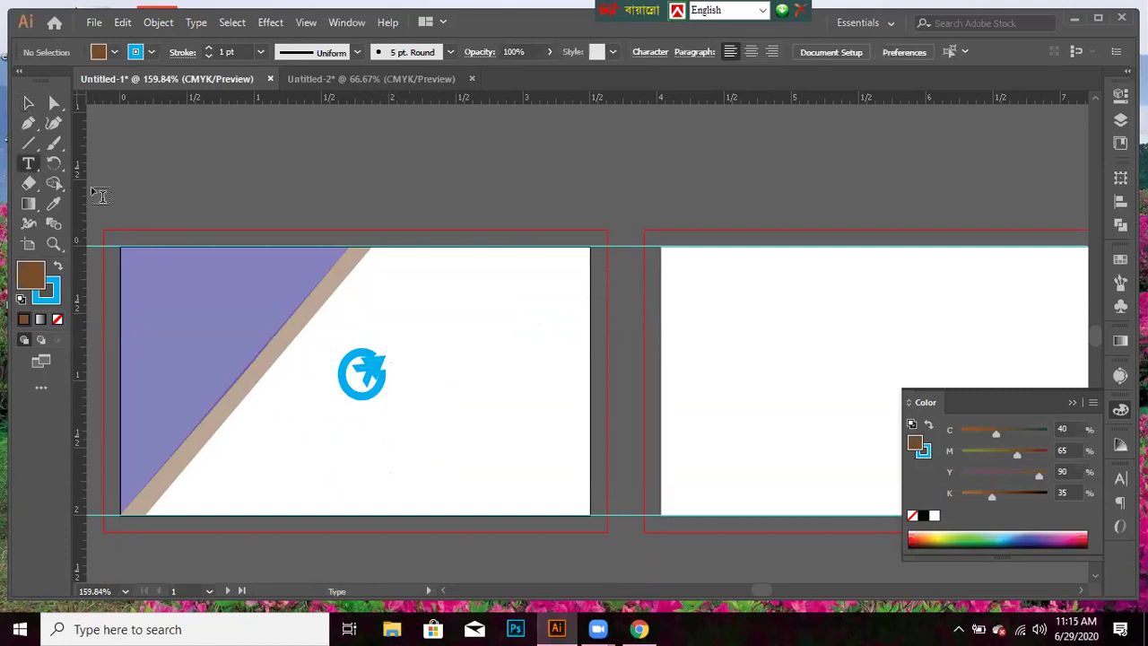
left_click(282, 421)
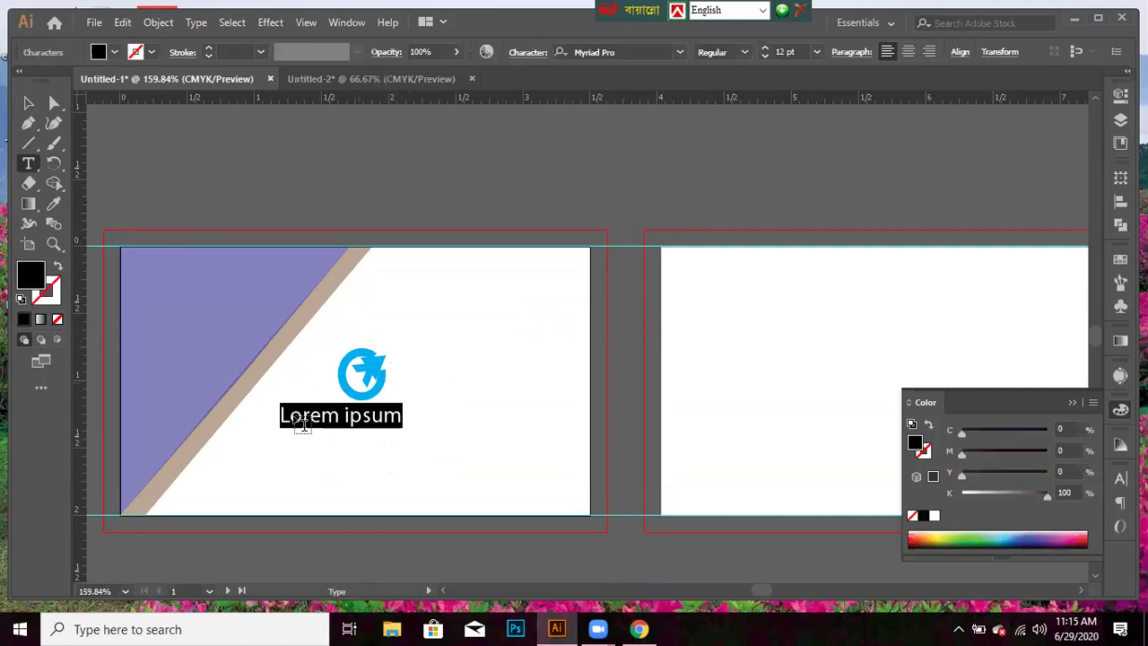
key("BackSpace")
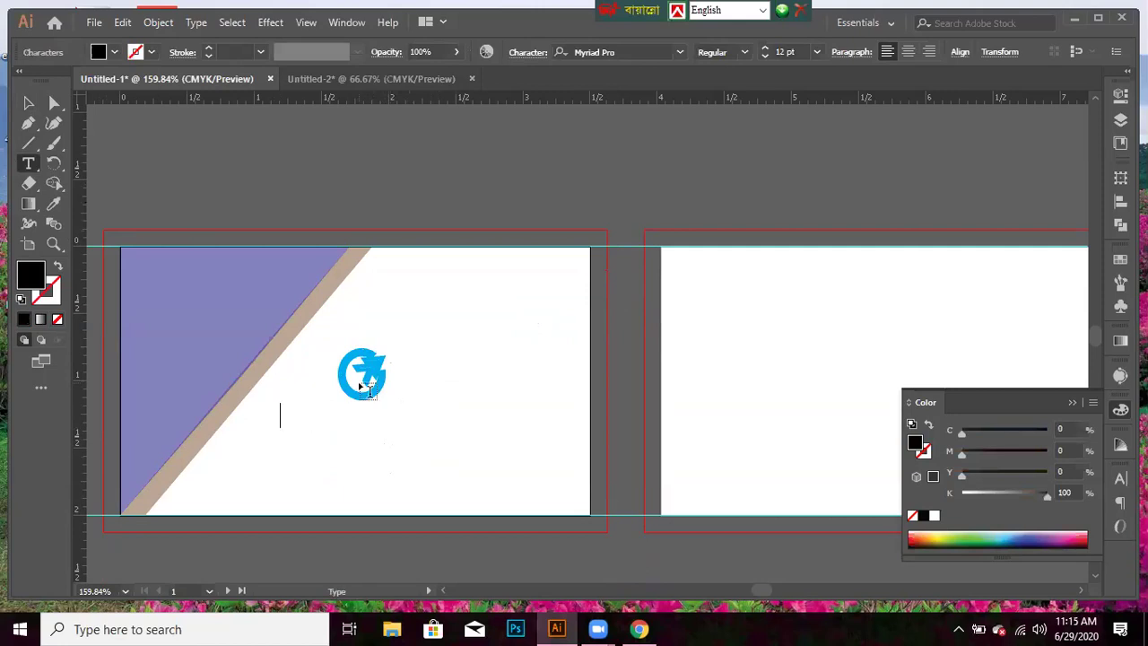
type("GRAPH")
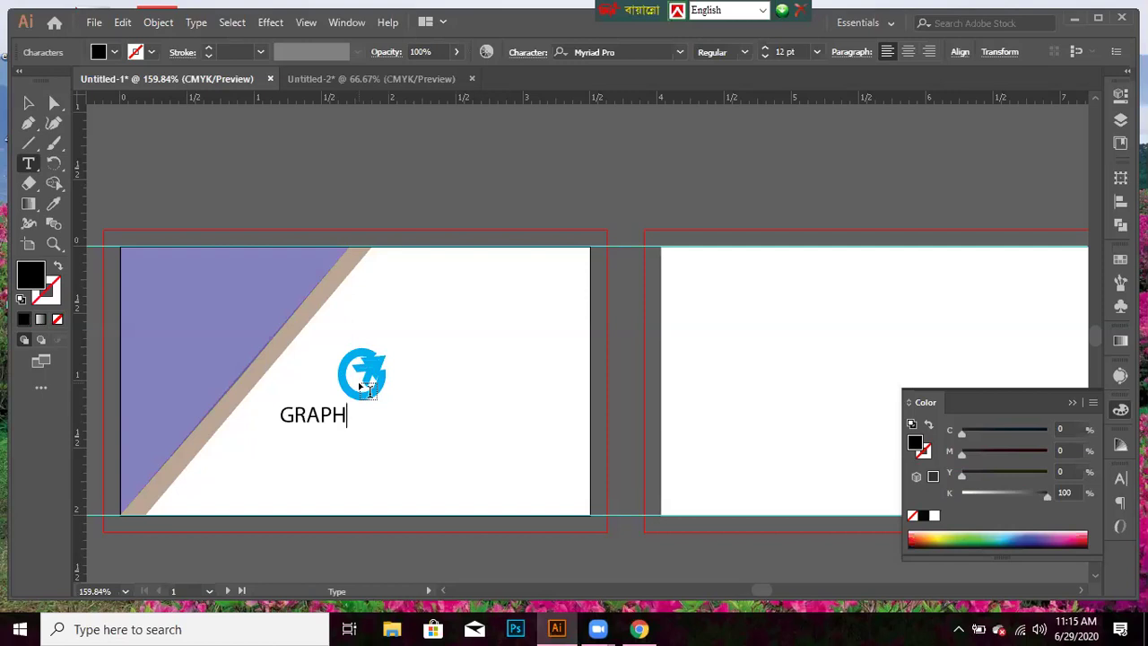
type("ICS DESIGNER")
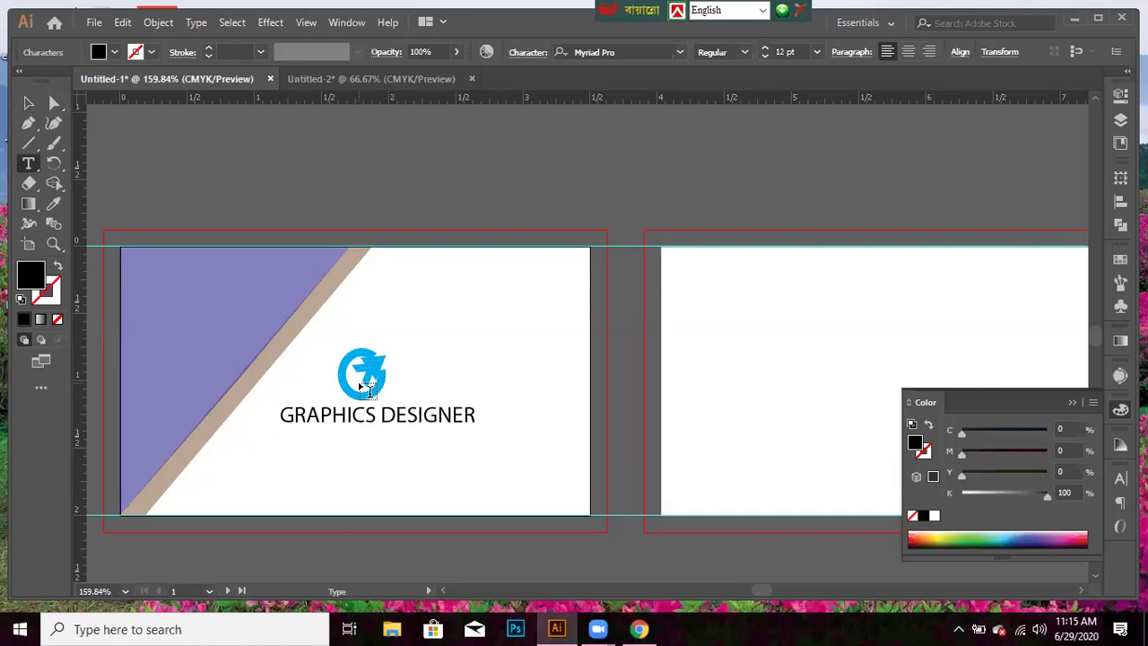
left_click(29, 104)
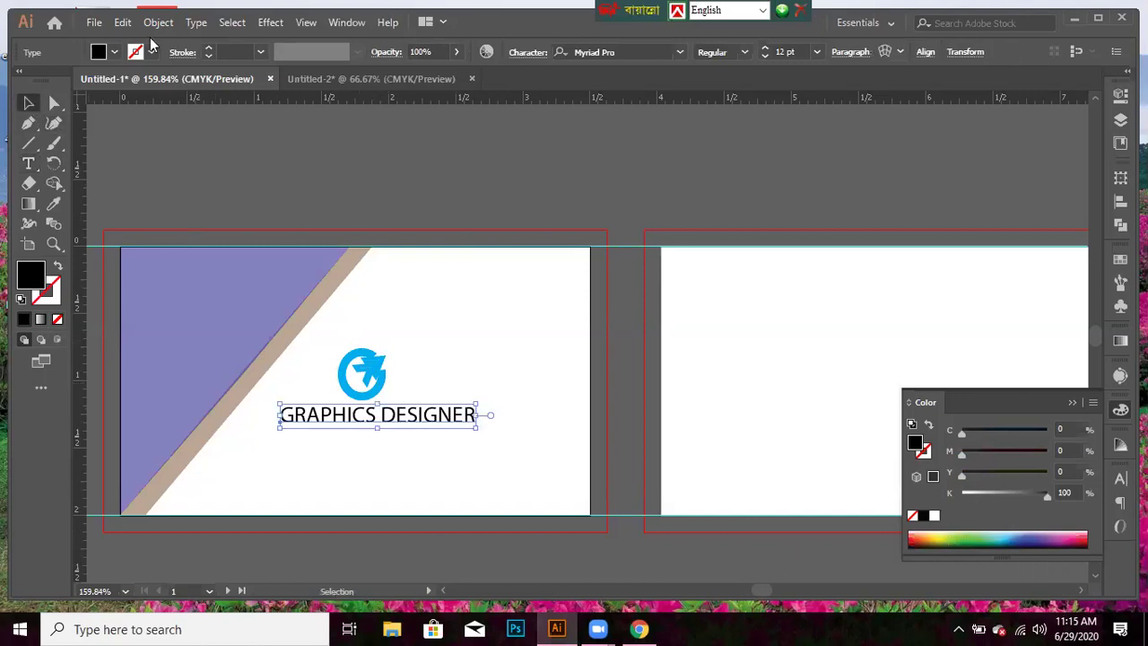
- Nudge the GRAPHICS DESIGNER title three steps down and show the Character panel
left_click(114, 52)
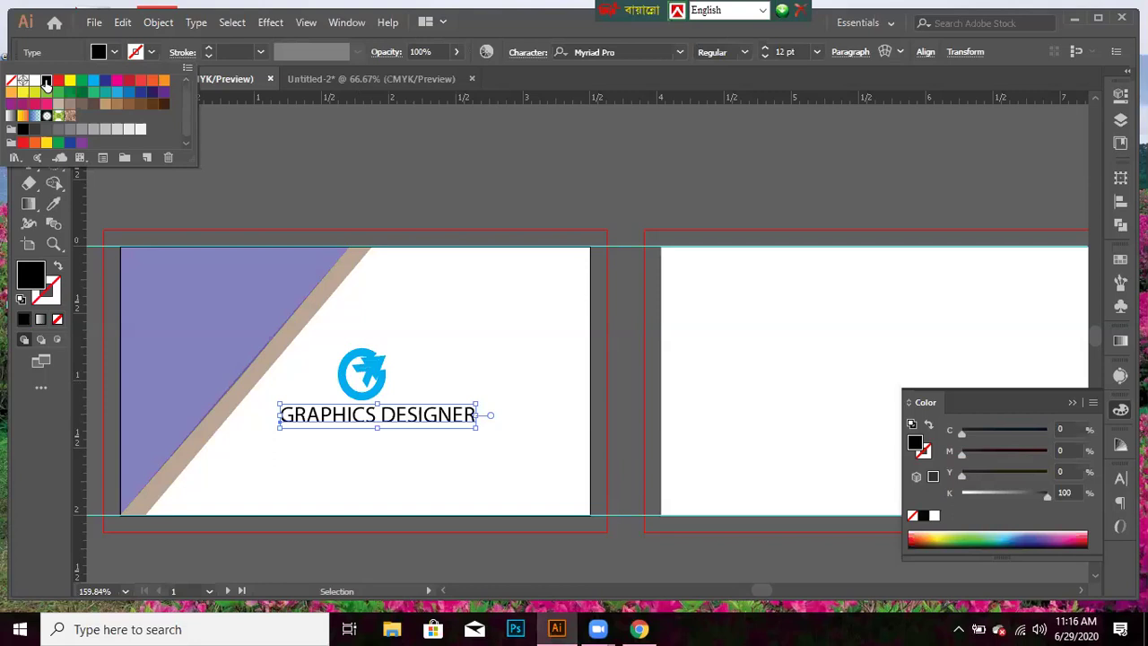
key("Escape")
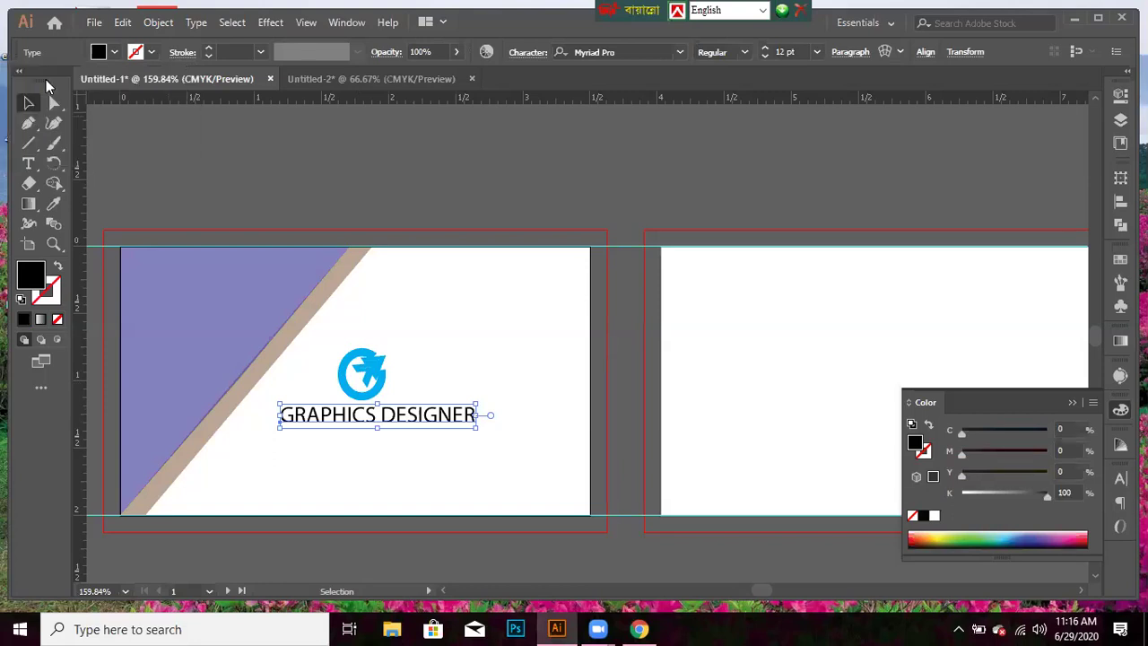
key("Down")
key("Down")
key("Down")
key("Down")
key("Down")
key("Down")
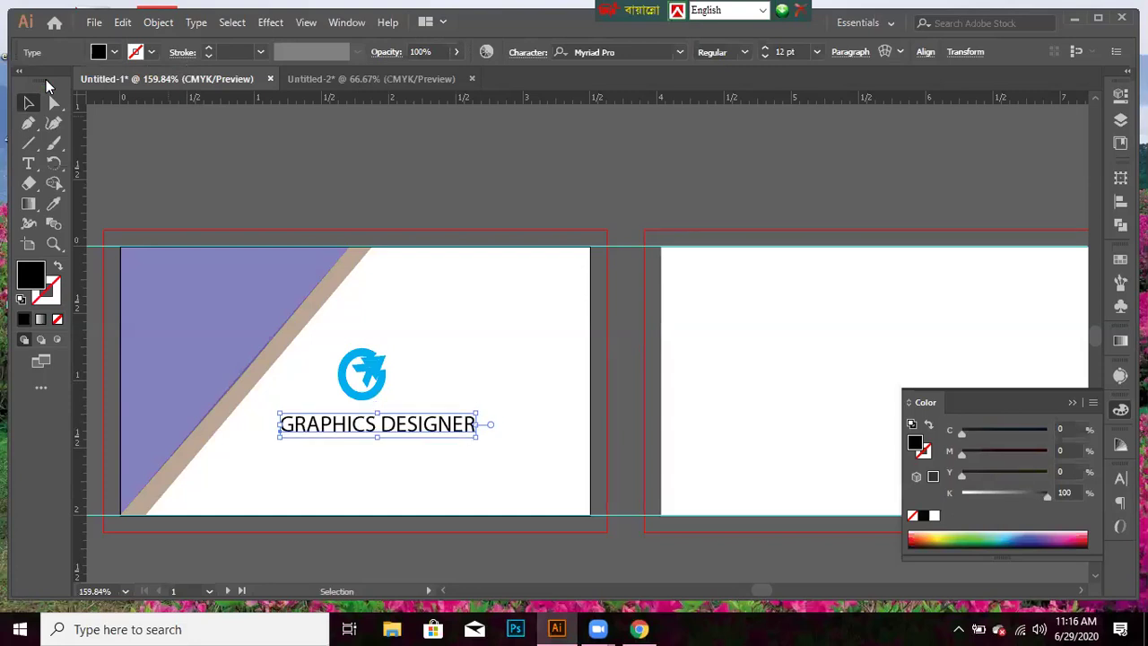
key("Down")
key("Down")
key("Down")
key("Down")
key("Down")
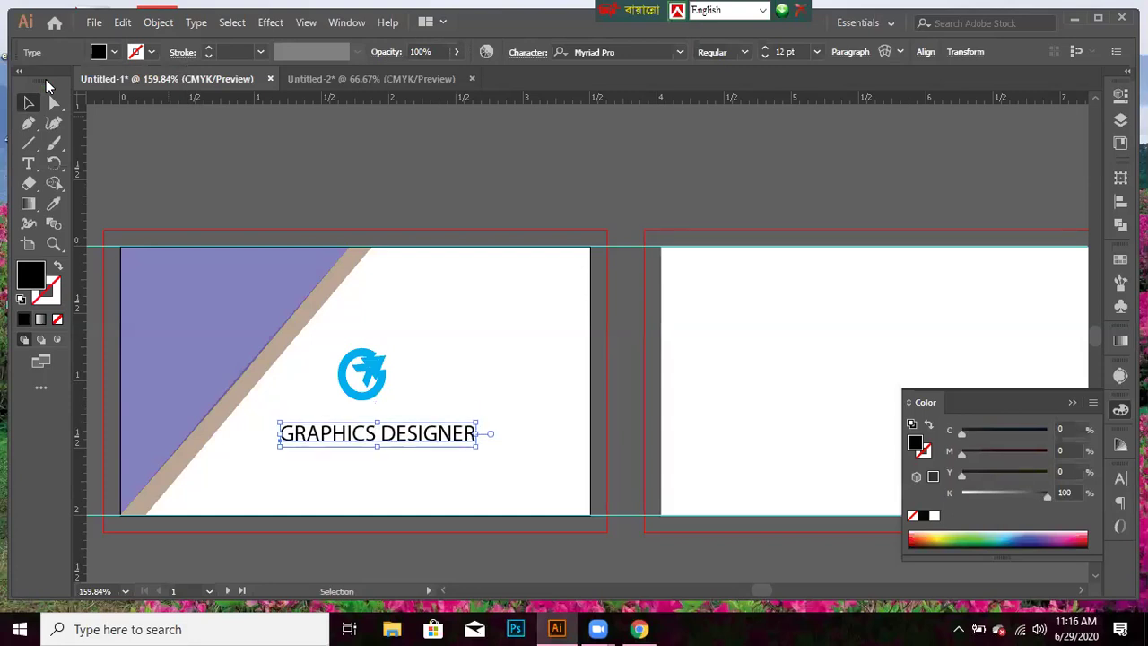
key("Down")
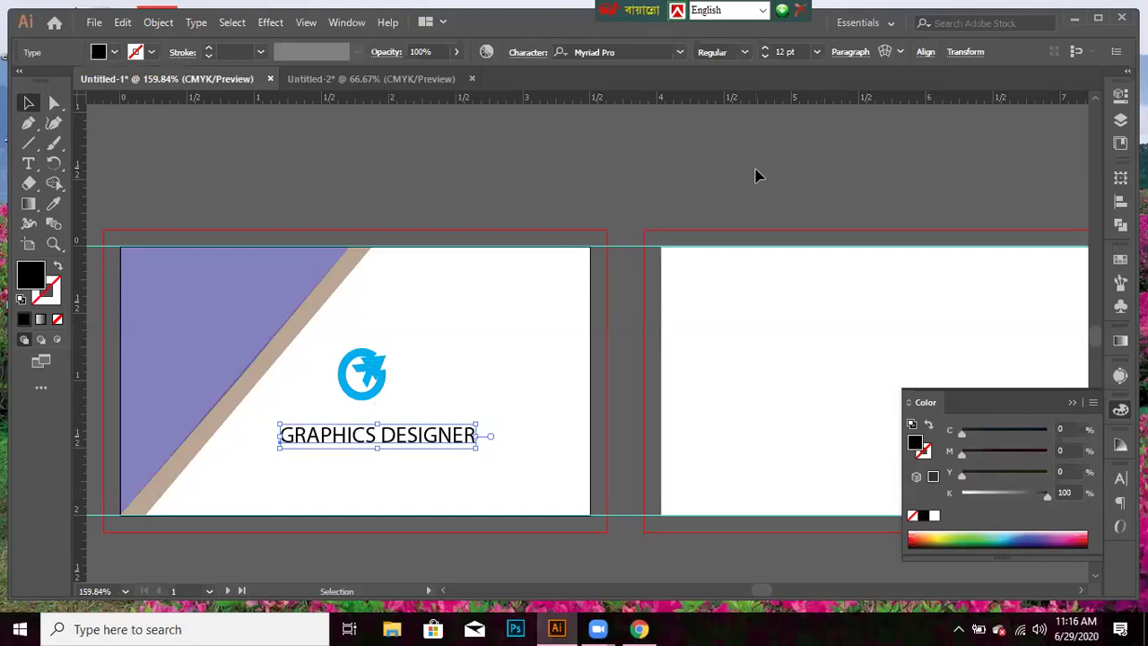
key("ctrl+t")
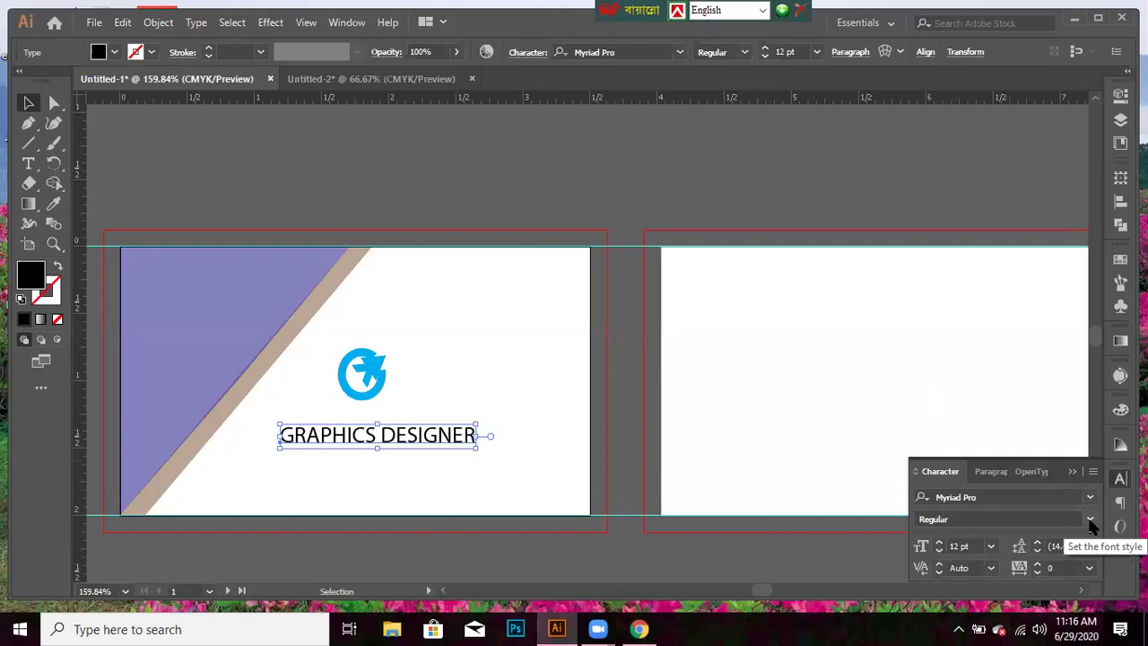
- Reduce the GRAPHICS DESIGNER font size from 12 pt to 9 pt
left_click(938, 552)
left_click(938, 551)
left_click(937, 552)
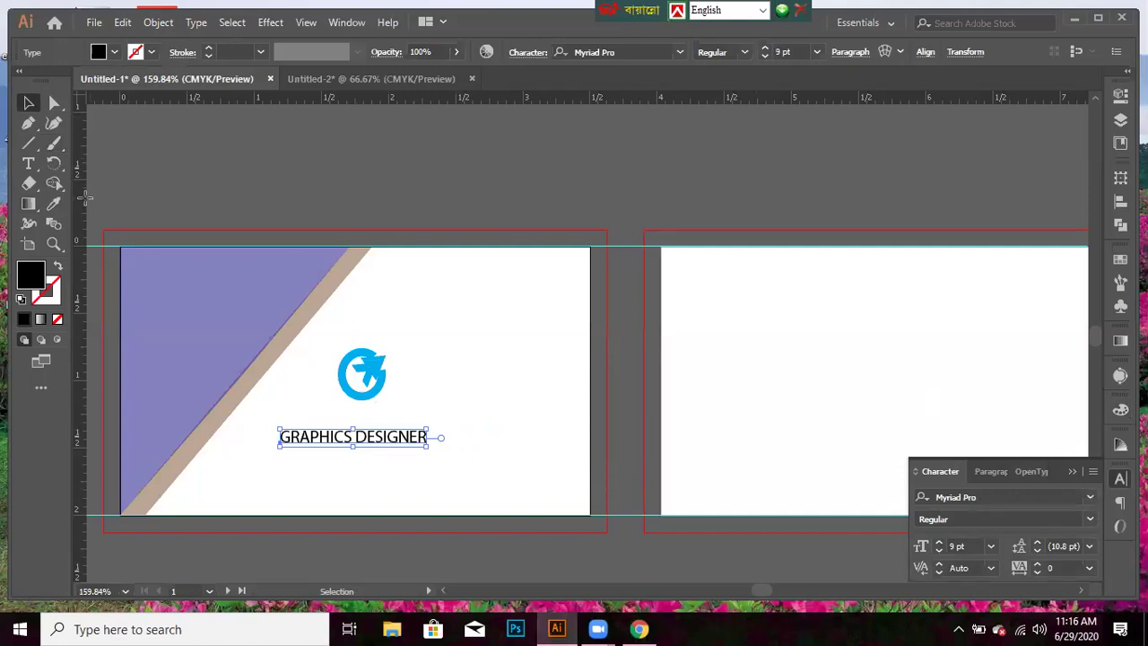
- Add a vertical guide at the tan band's corner and centre the blue logo on it
left_click_drag(87, 197, 319, 240)
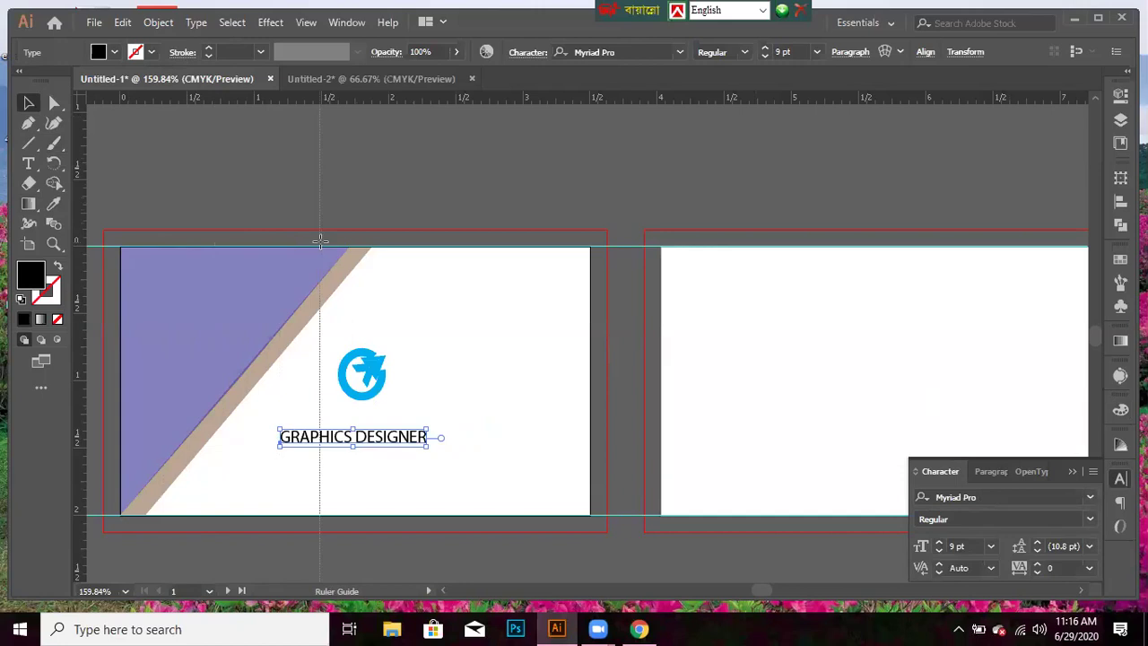
left_click_drag(321, 241, 356, 247)
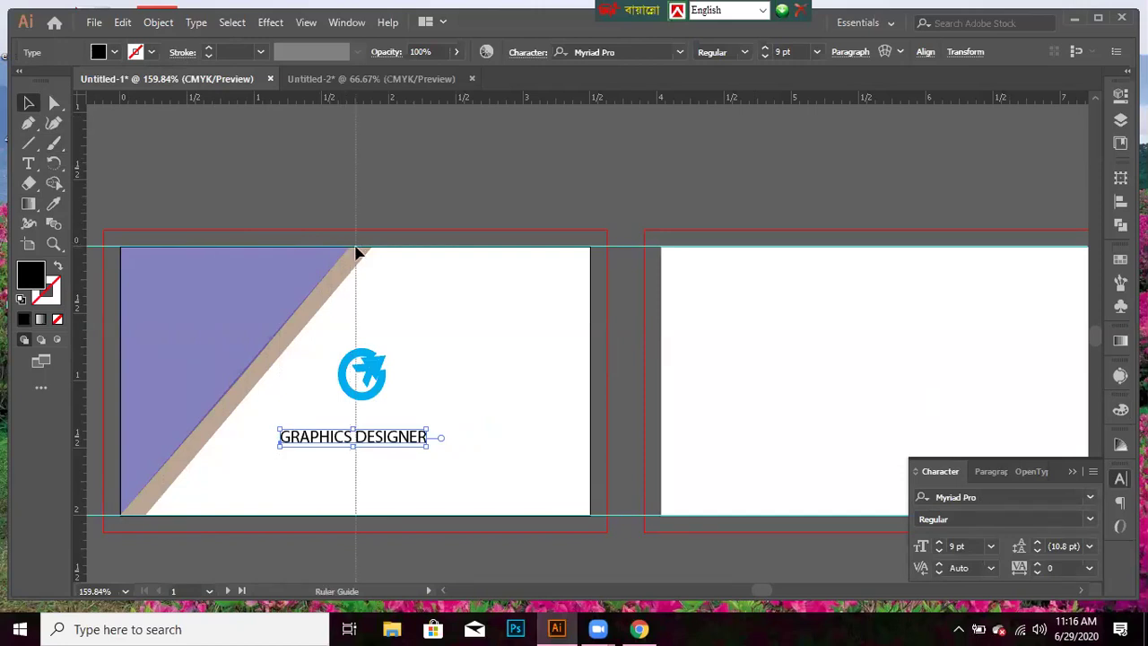
left_click(356, 253)
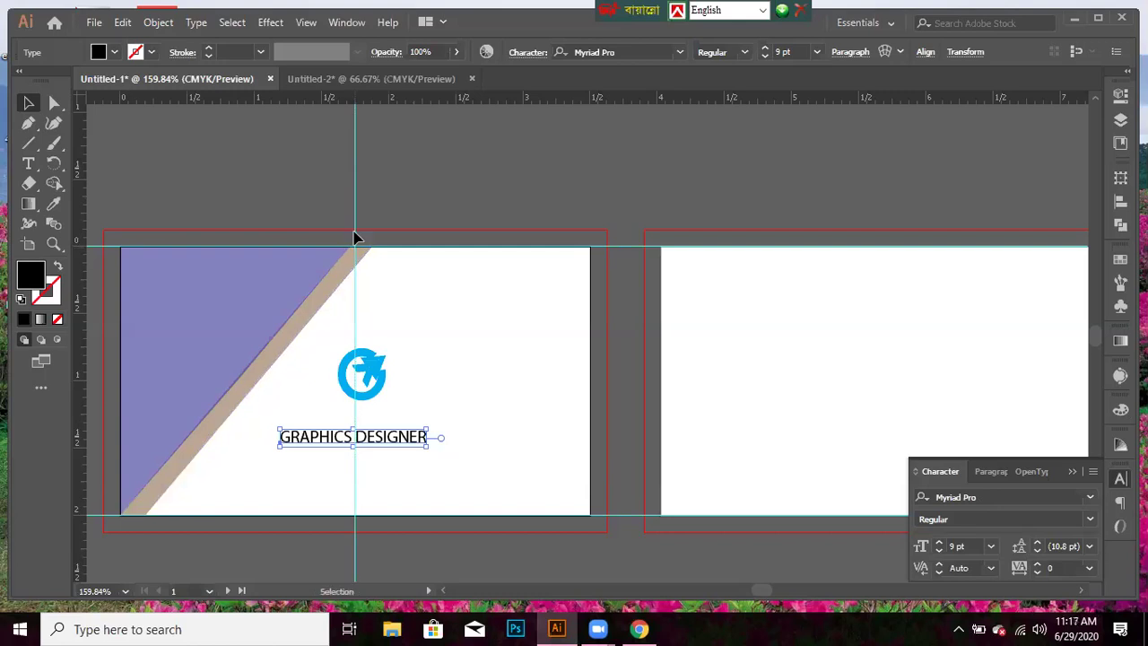
left_click(375, 401)
left_click_drag(374, 401, 362, 380)
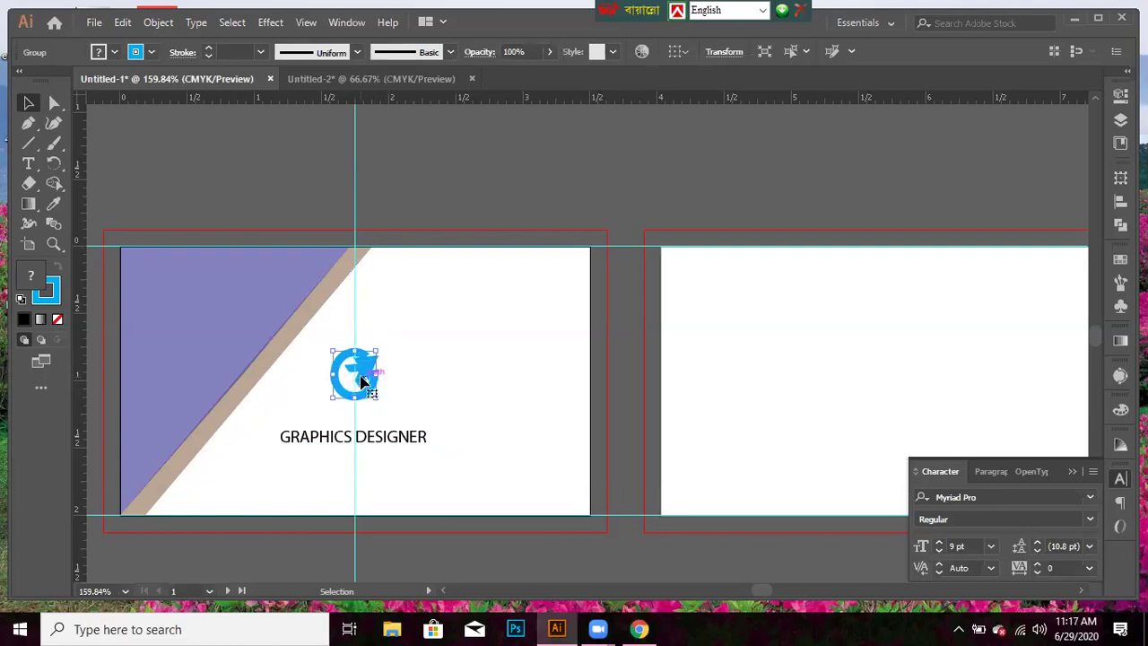
- Set GRAPHICS DESIGNER to 8 pt and nudge it right to centre on the guide
left_click(357, 443)
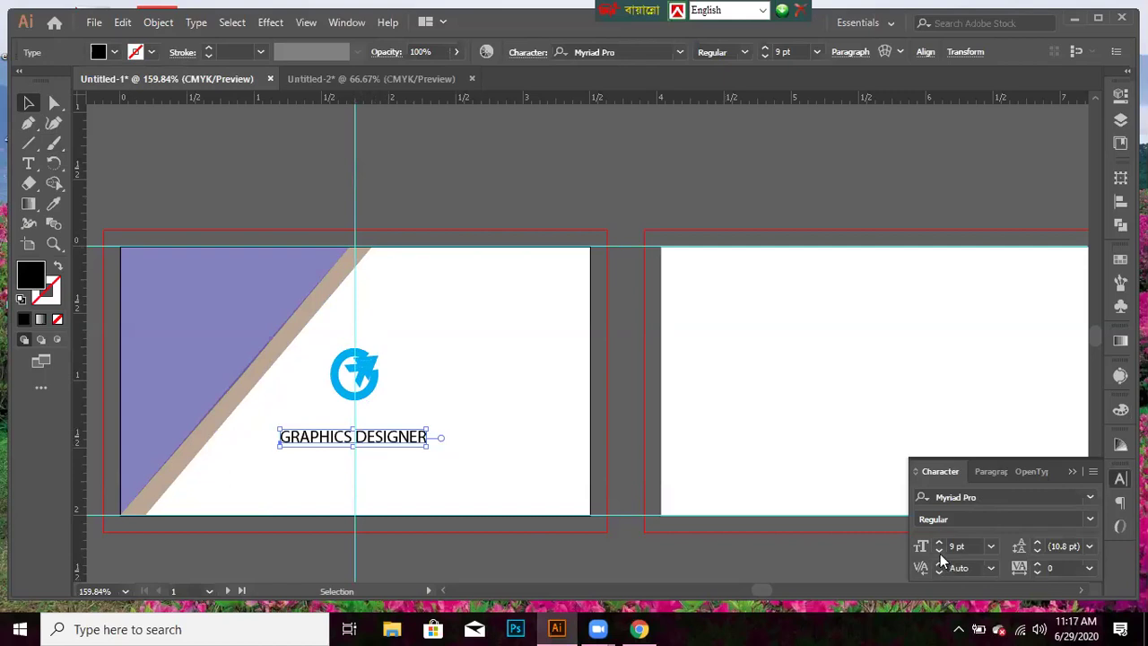
left_click(939, 553)
left_click(940, 553)
key("Up")
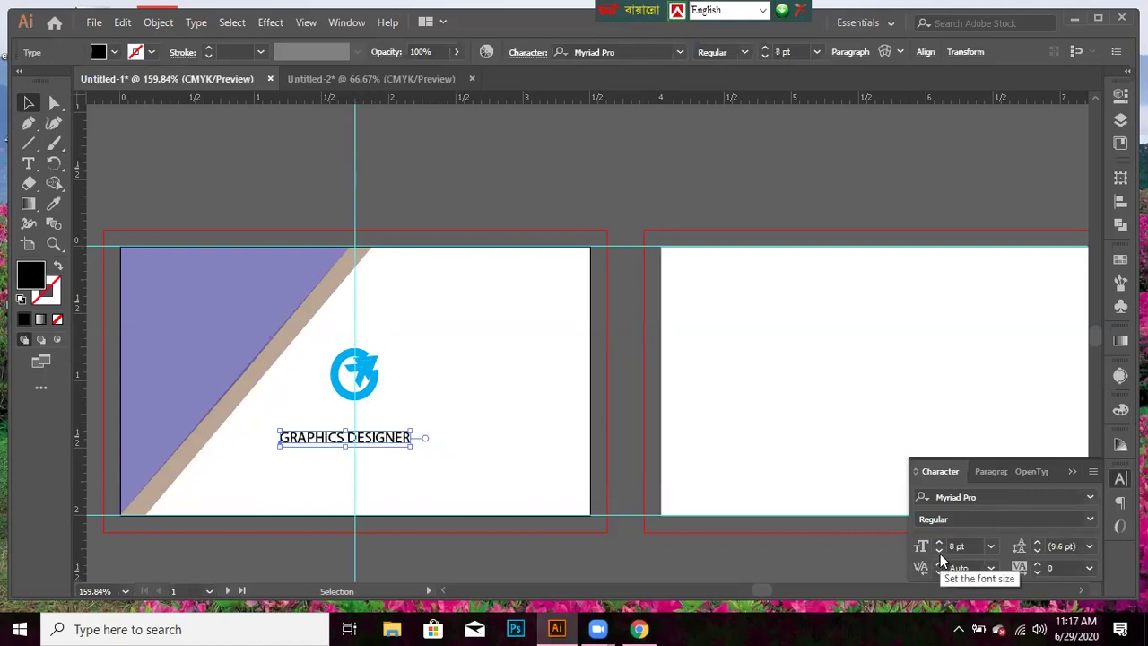
key("Right")
key("Right")
key("Right")
key("Right")
key("Right")
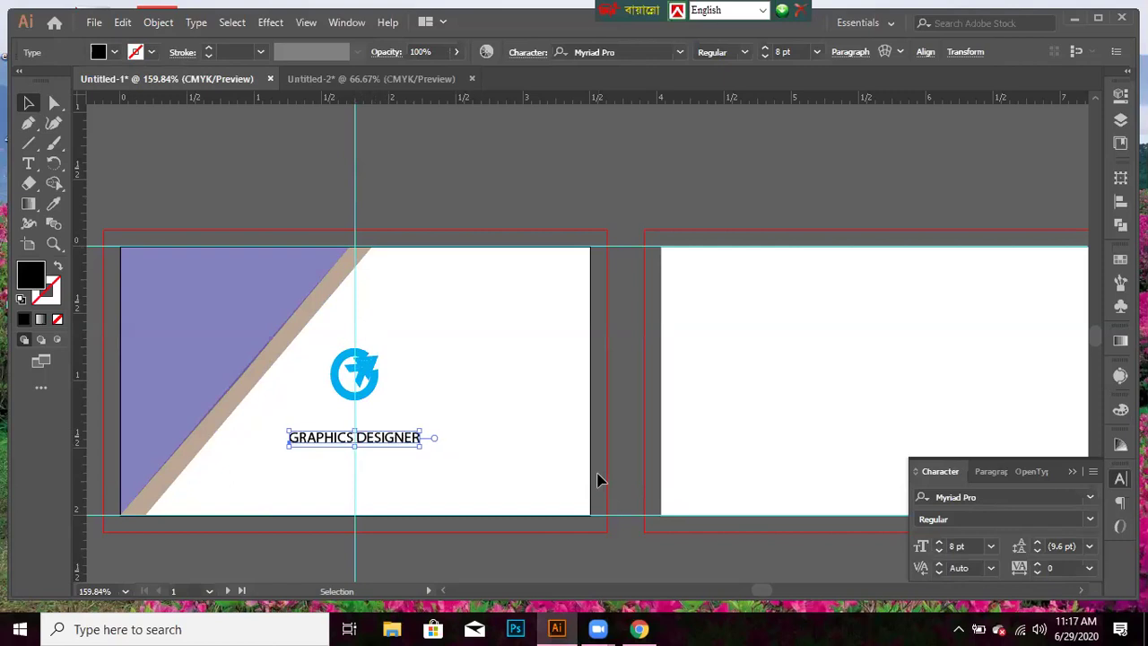
left_click(28, 163)
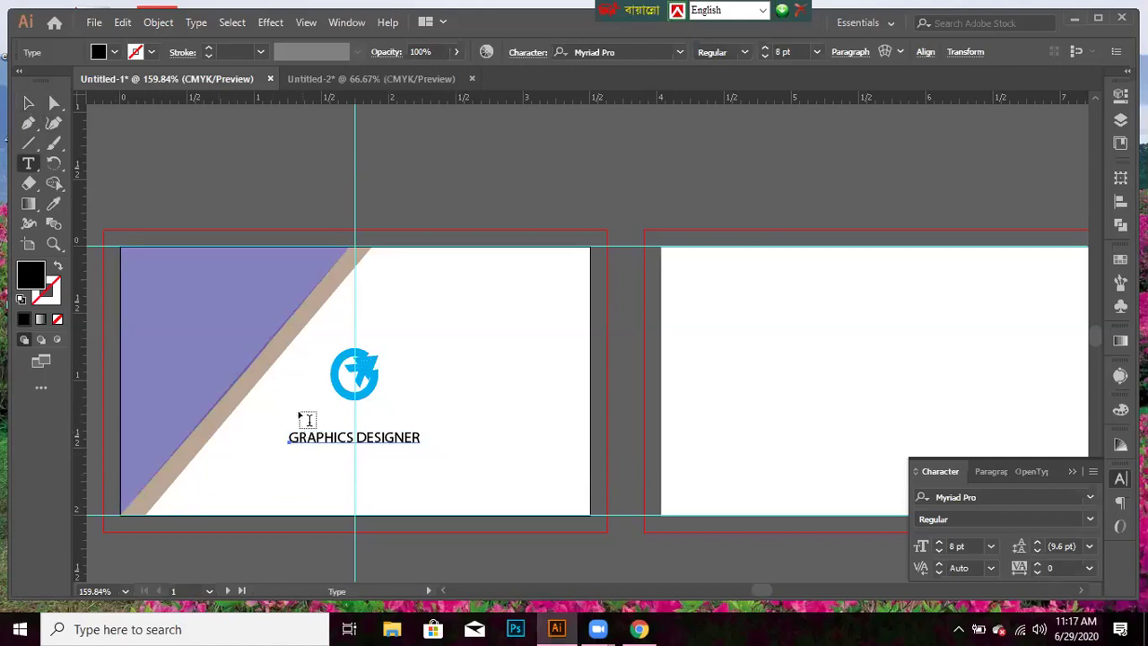
- Replace the Lorem ipsum placeholder above the GRAPHICS DESIGNER title with the cardholder's full name
left_click(290, 405)
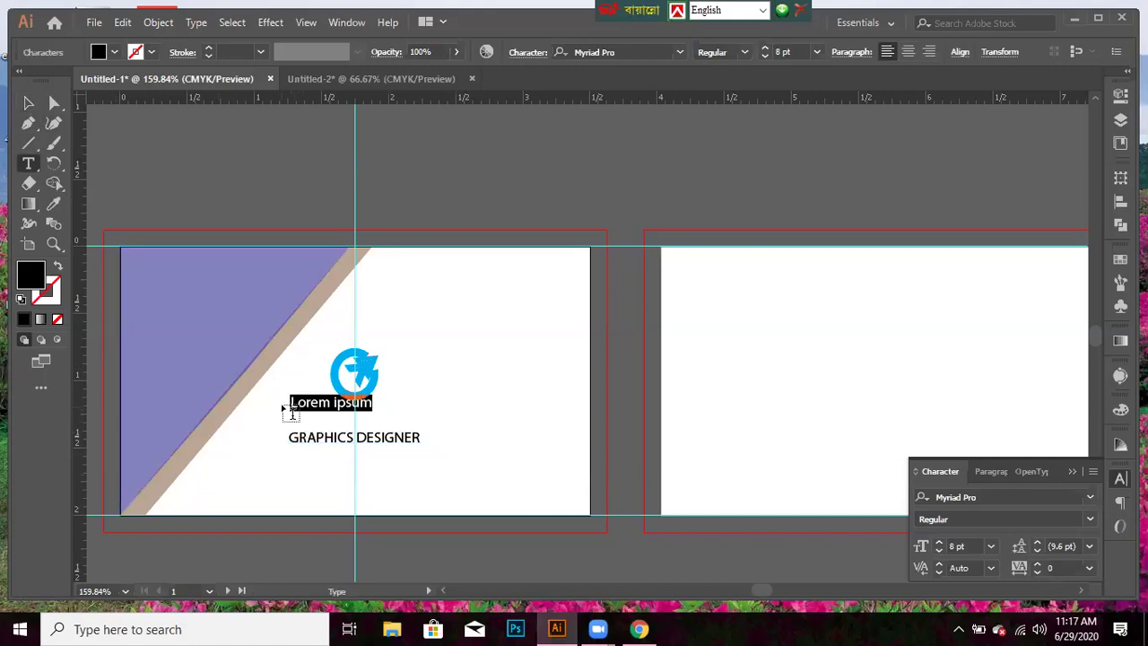
key("BackSpace")
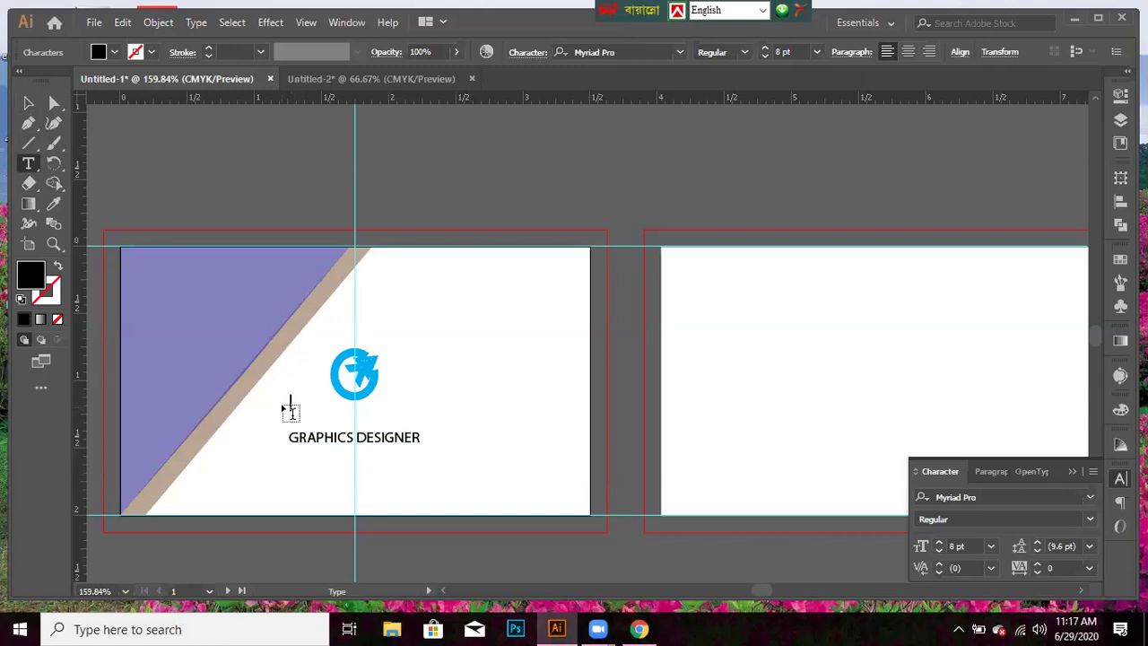
type("e")
key("BackSpace")
type("ADA")
key("BackSpace")
key("BackSpace")
type("dame")
type("Smith")
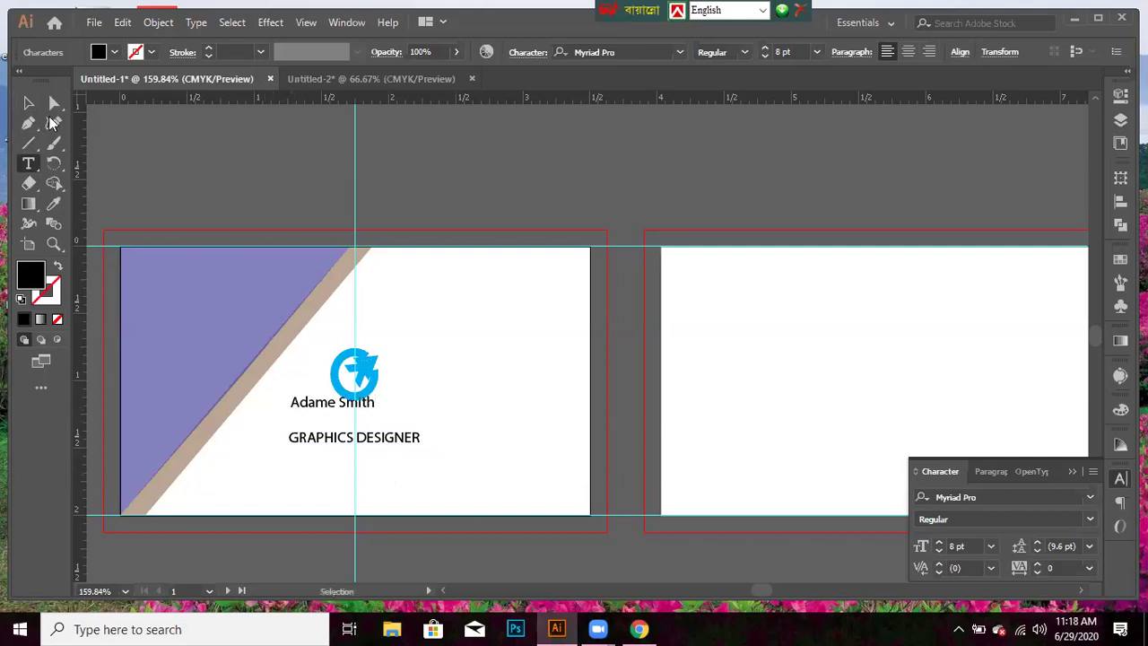
- Set the name to 11 pt and nudge it onto the vertical guide, just above GRAPHICS DESIGNER
left_click(28, 103)
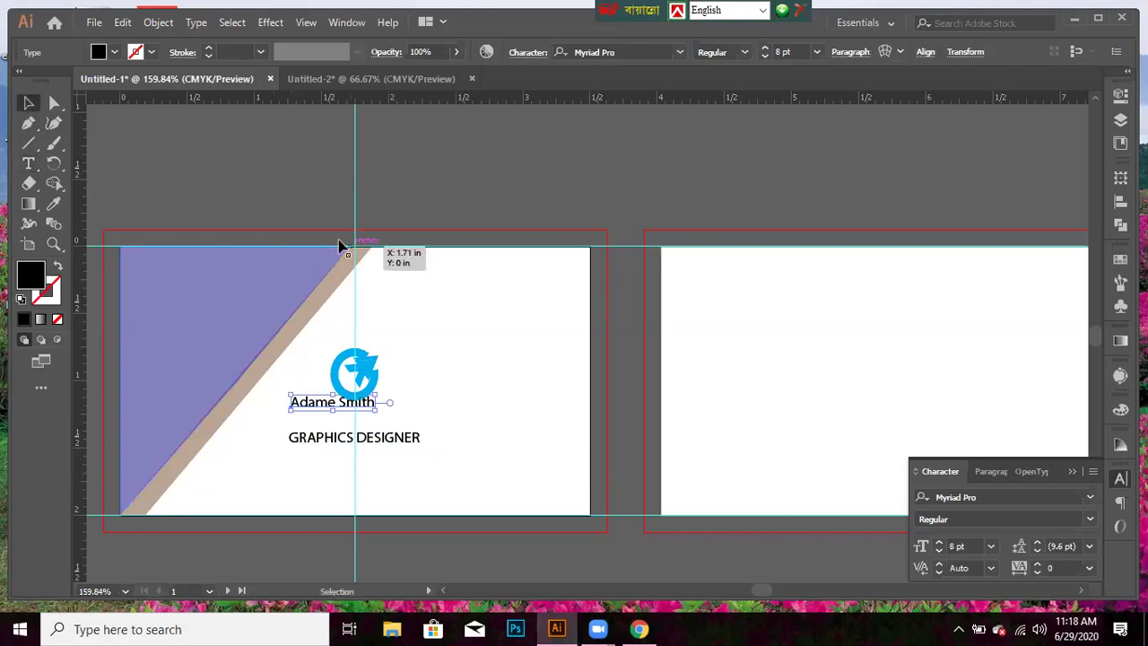
key("Down")
key("Down")
key("Down")
key("Down")
key("Down")
key("Down")
key("Right")
key("Right")
key("Right")
key("Right")
key("Right")
key("Right")
key("Right")
key("Right")
key("Right")
key("Right")
key("Right")
key("Right")
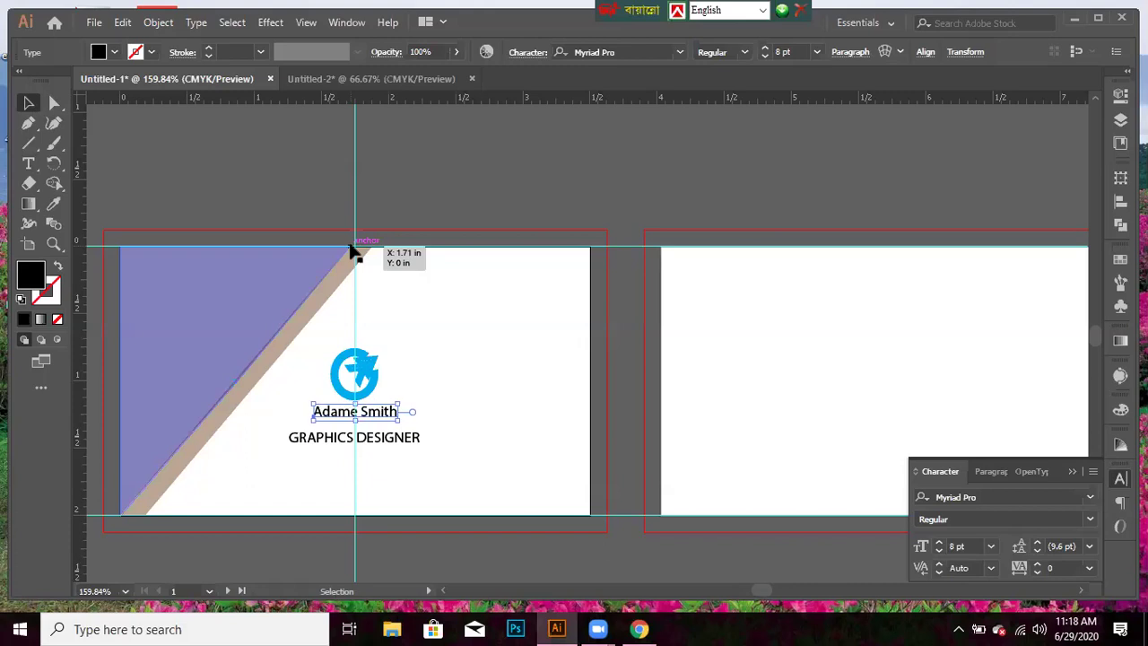
left_click_drag(352, 251, 354, 250)
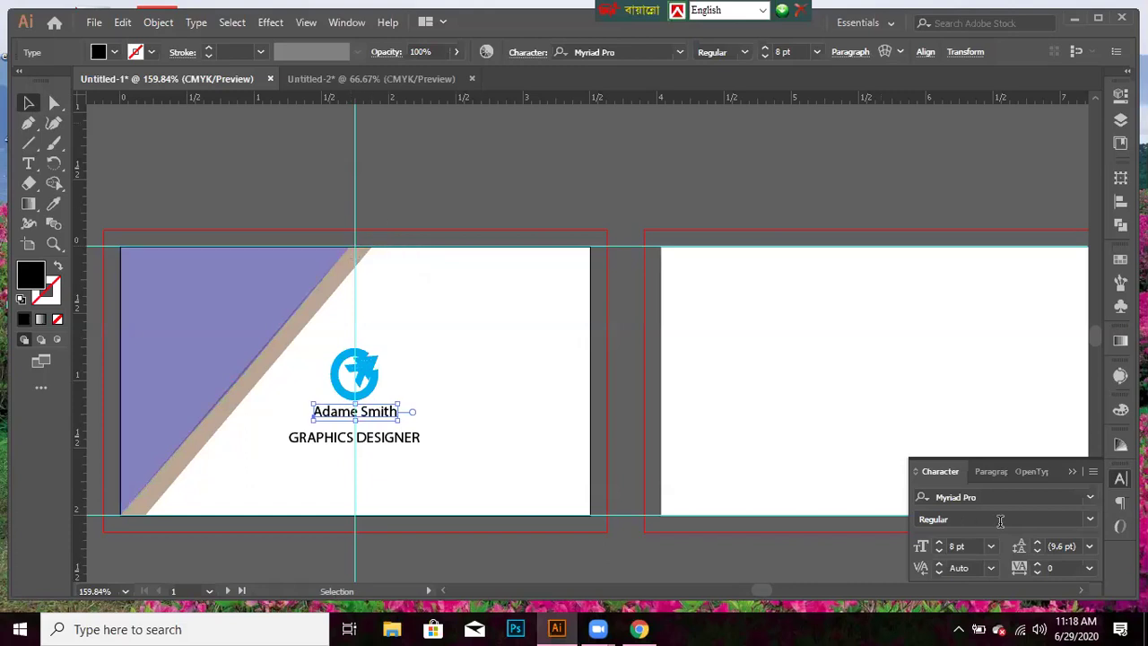
left_click(815, 52)
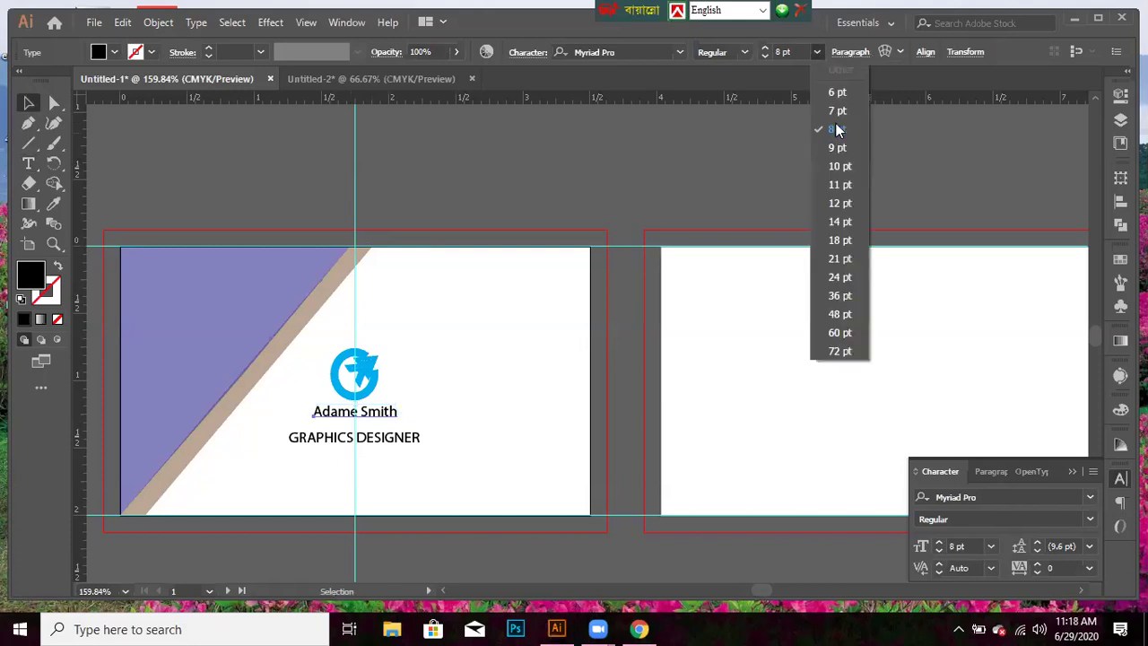
left_click(833, 187)
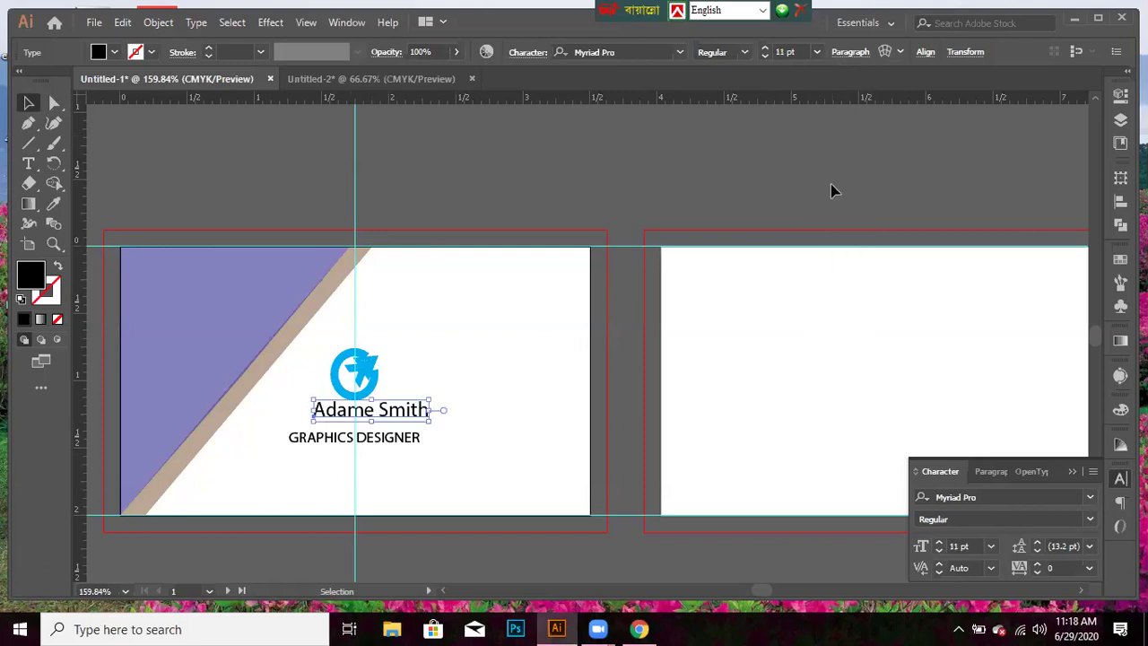
key("Left")
key("Left")
key("Left")
key("Left")
key("Left")
key("Left")
key("Left")
key("Left")
key("Down")
key("Down")
key("Down")
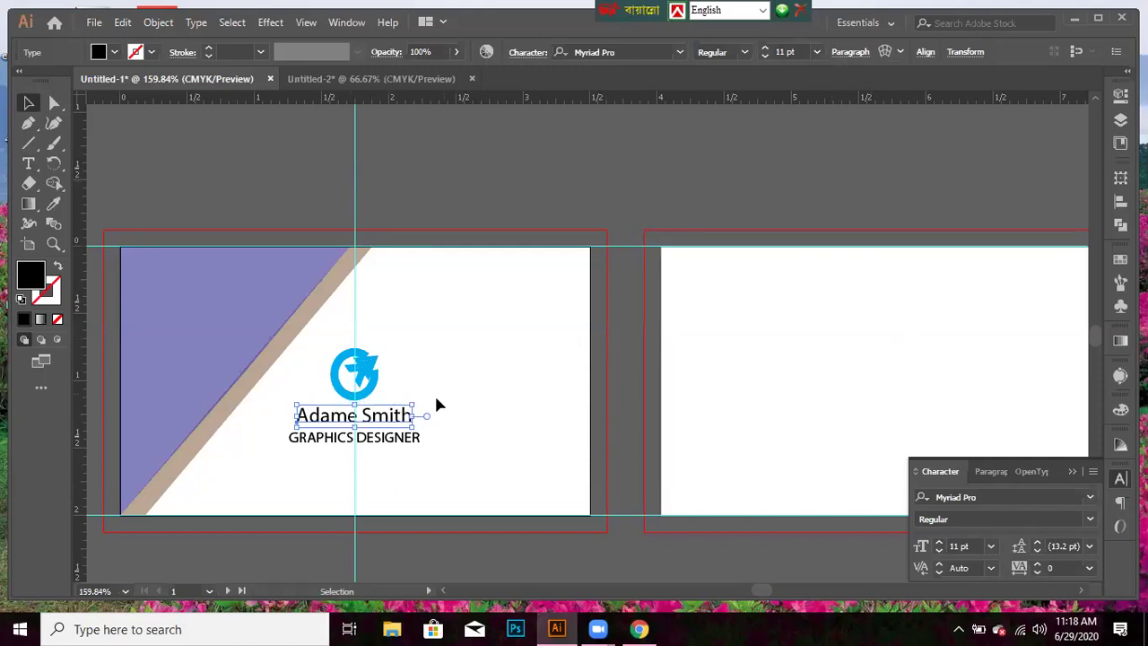
- Reduce GRAPHICS DESIGNER to 7 pt and nudge it right and up, tucked under the name
left_click(399, 443)
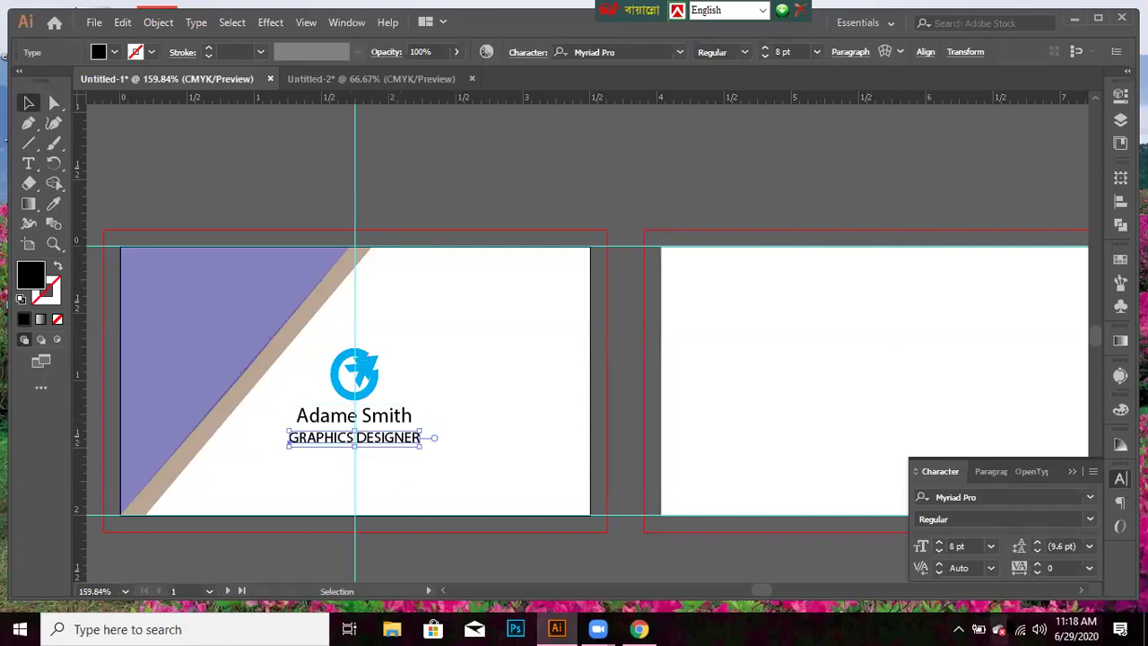
left_click(937, 553)
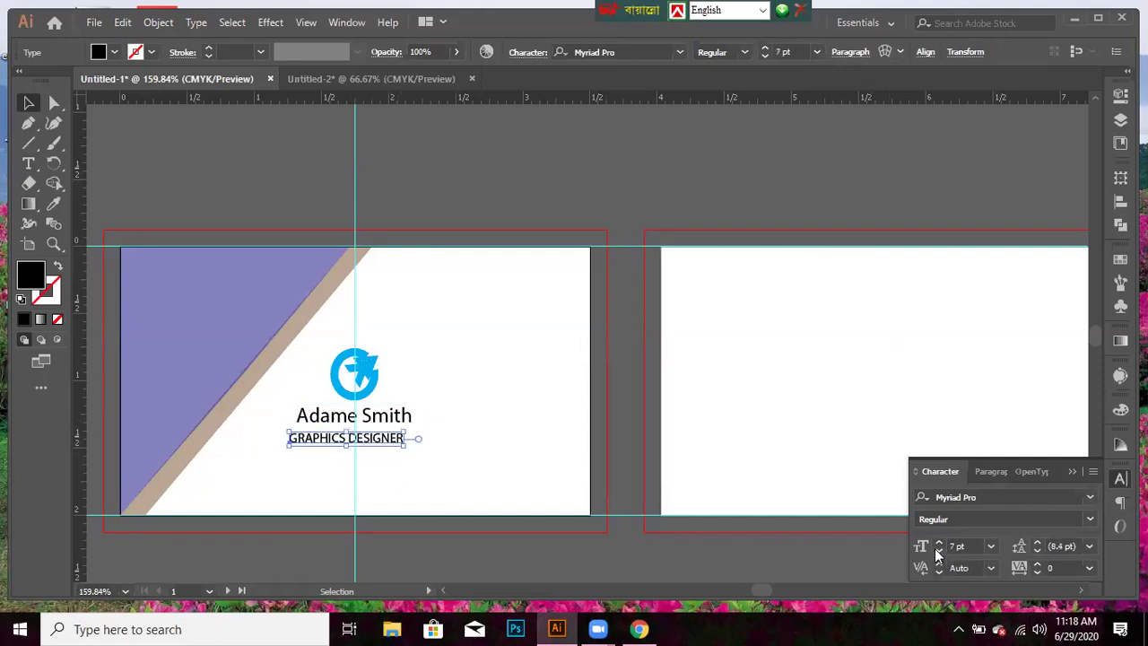
scroll(937, 554, "up", 1)
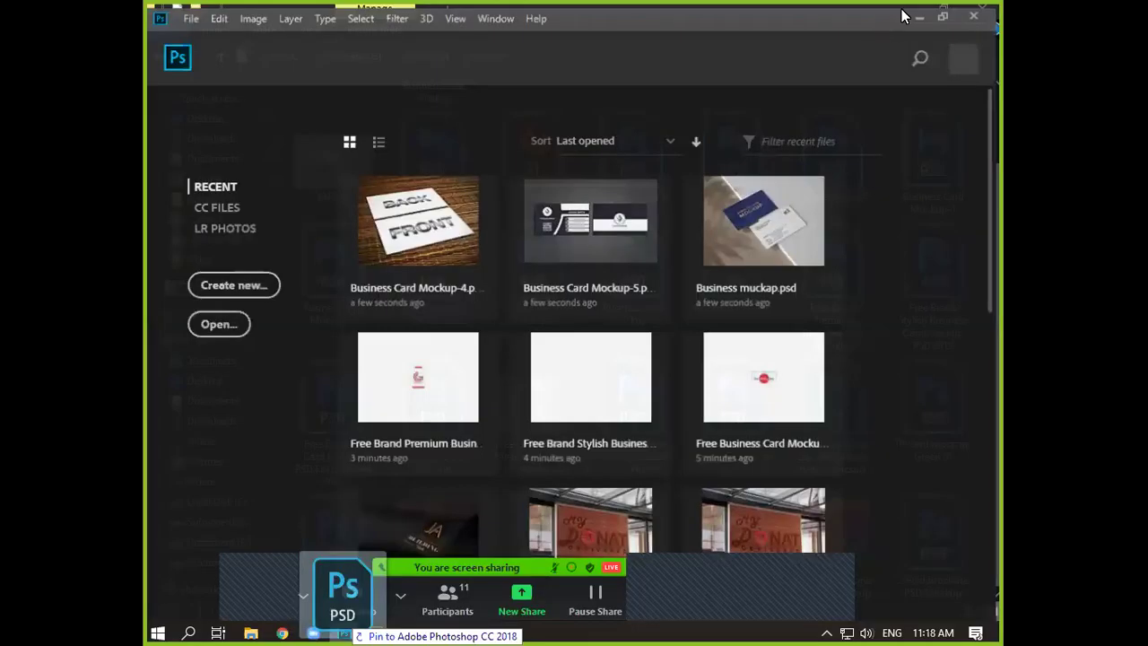
left_click(901, 9)
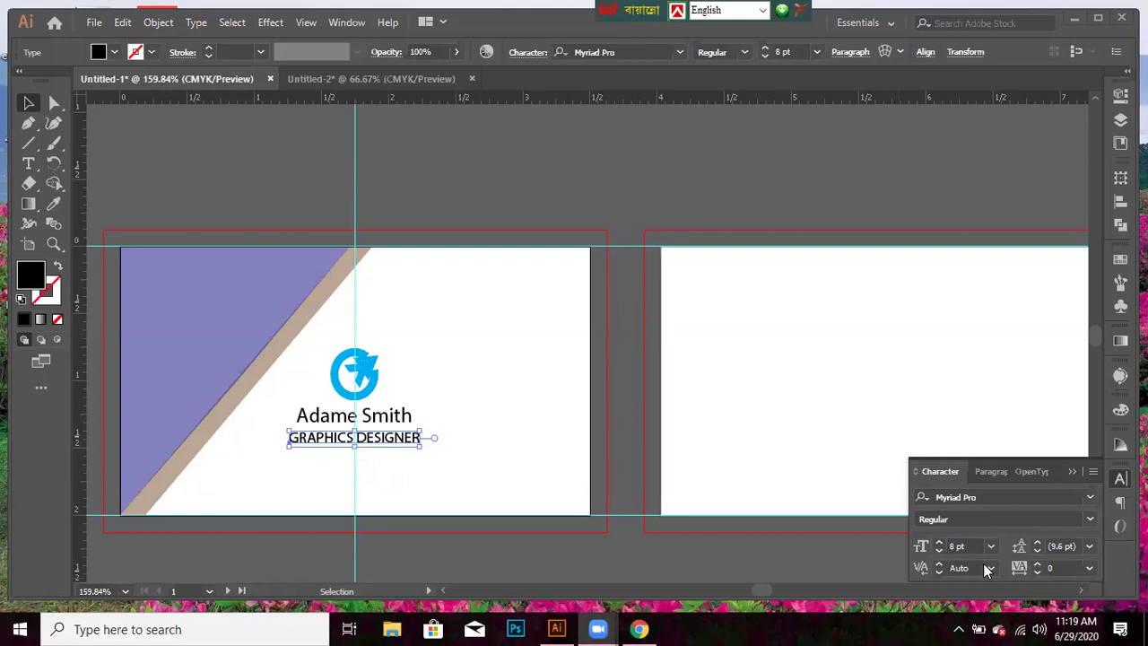
left_click(939, 552)
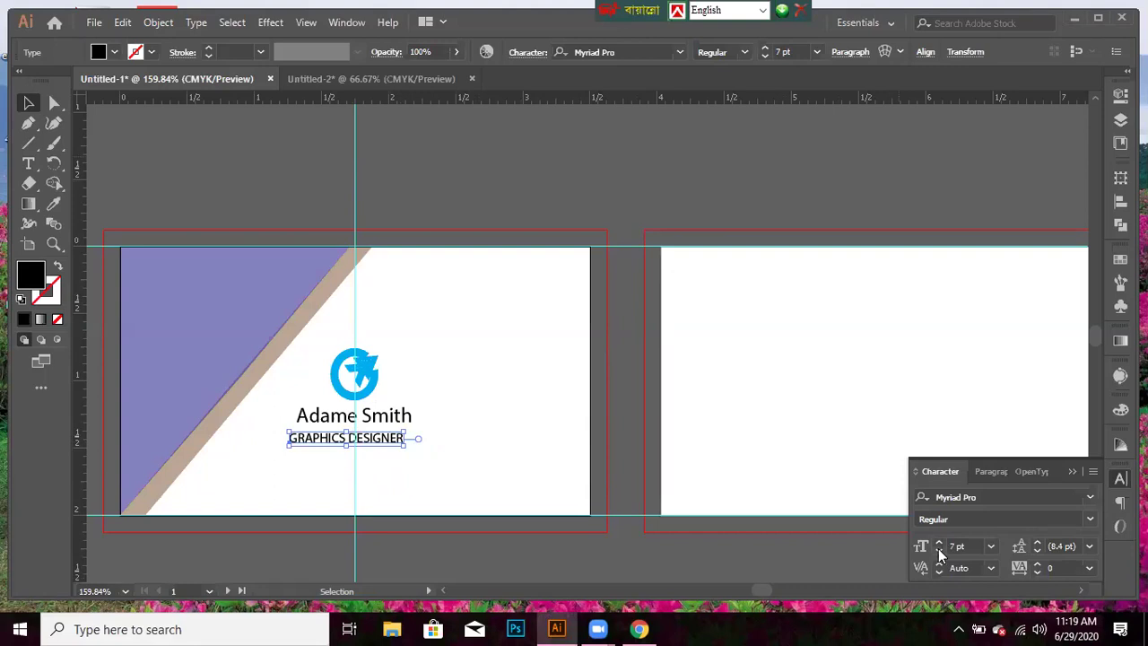
key("Right")
key("Right")
key("Right")
key("Right")
key("Right")
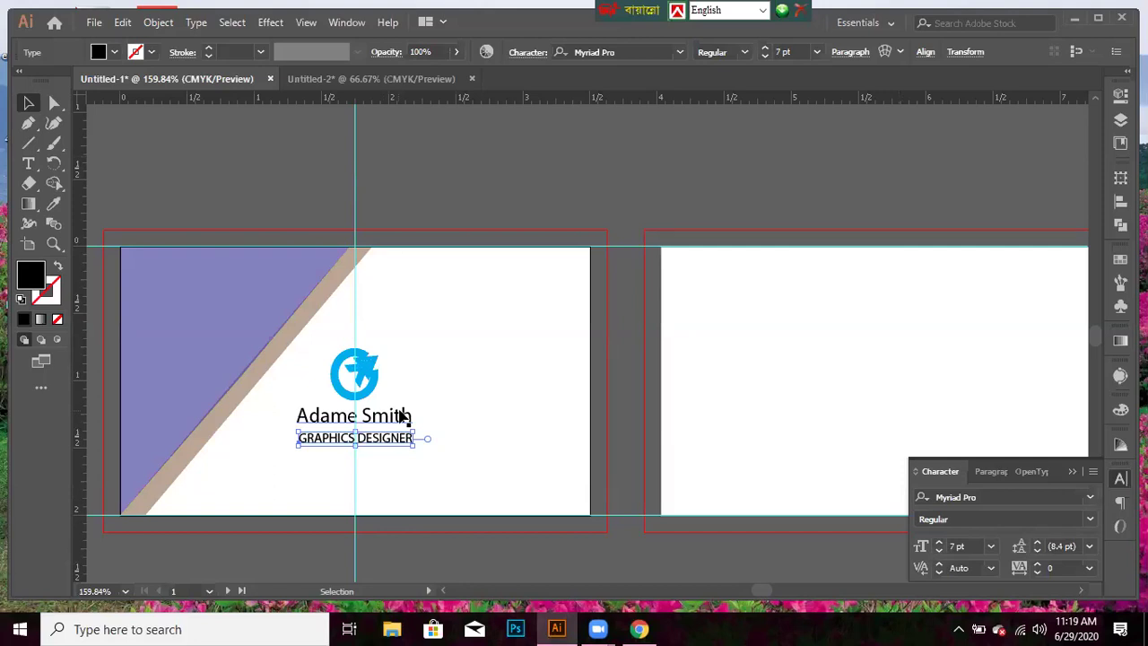
key("Up")
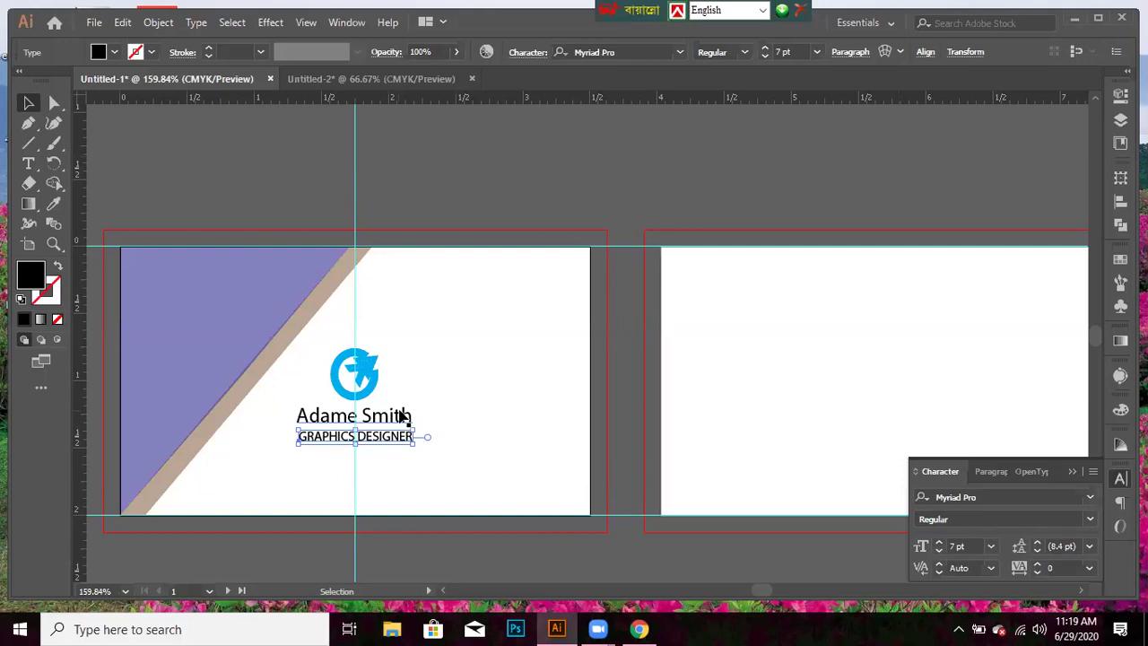
left_click(401, 416)
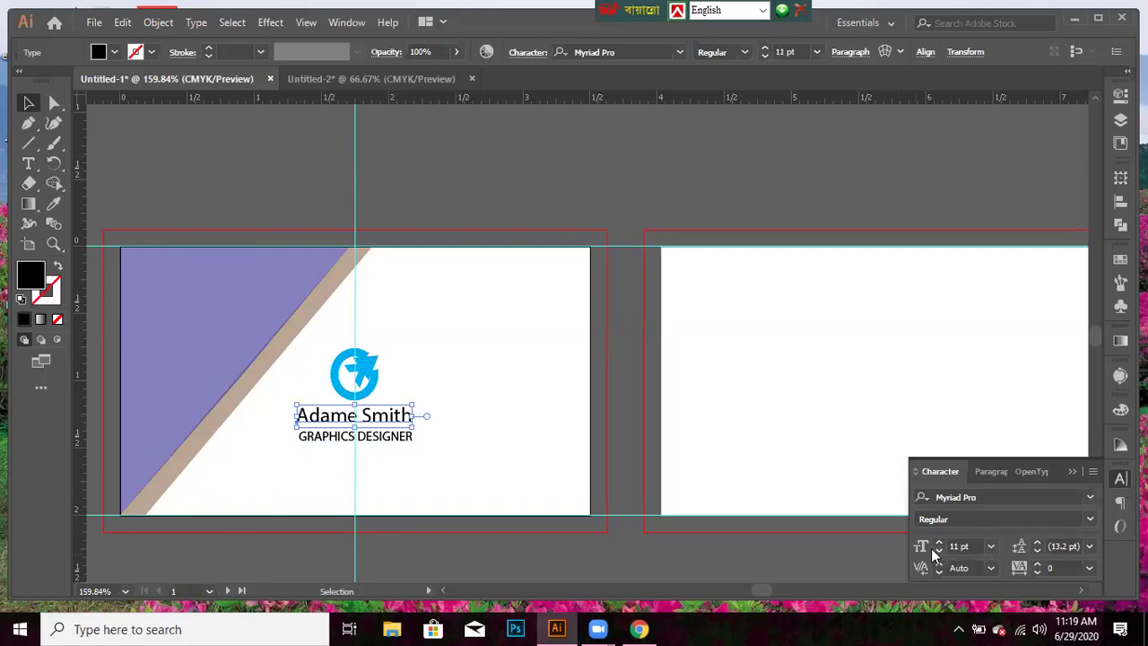
- Set the name to 10 pt and GRAPHICS DESIGNER to 6 pt, re-centring each with arrow nudges
left_click(939, 551)
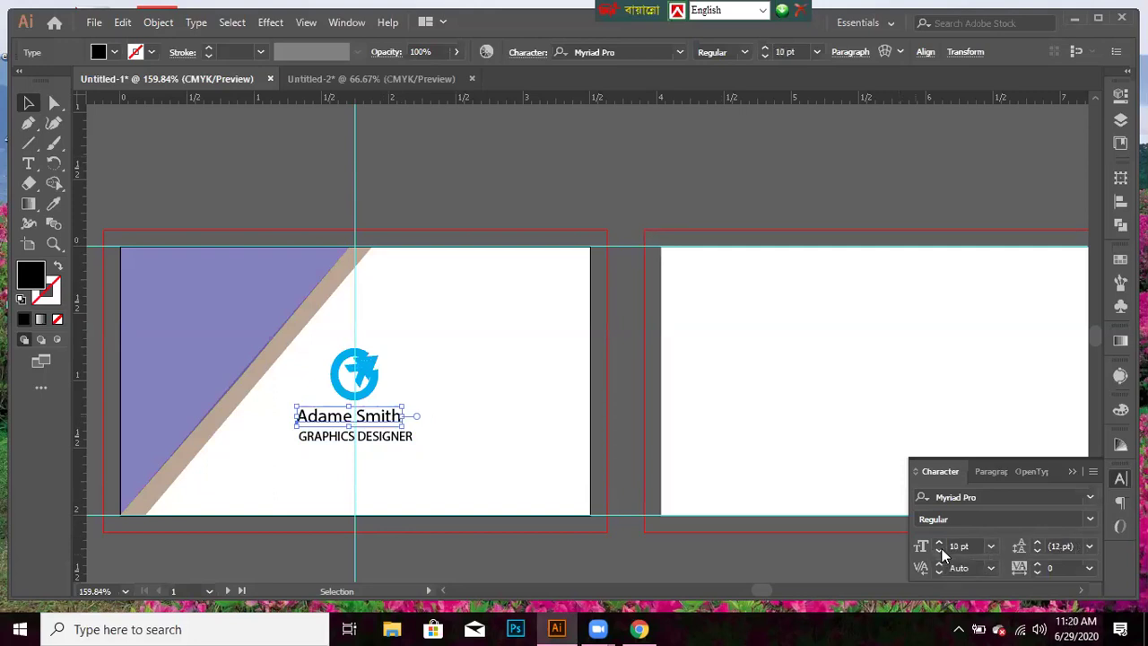
key("Right")
key("Right")
key("Right")
key("Right")
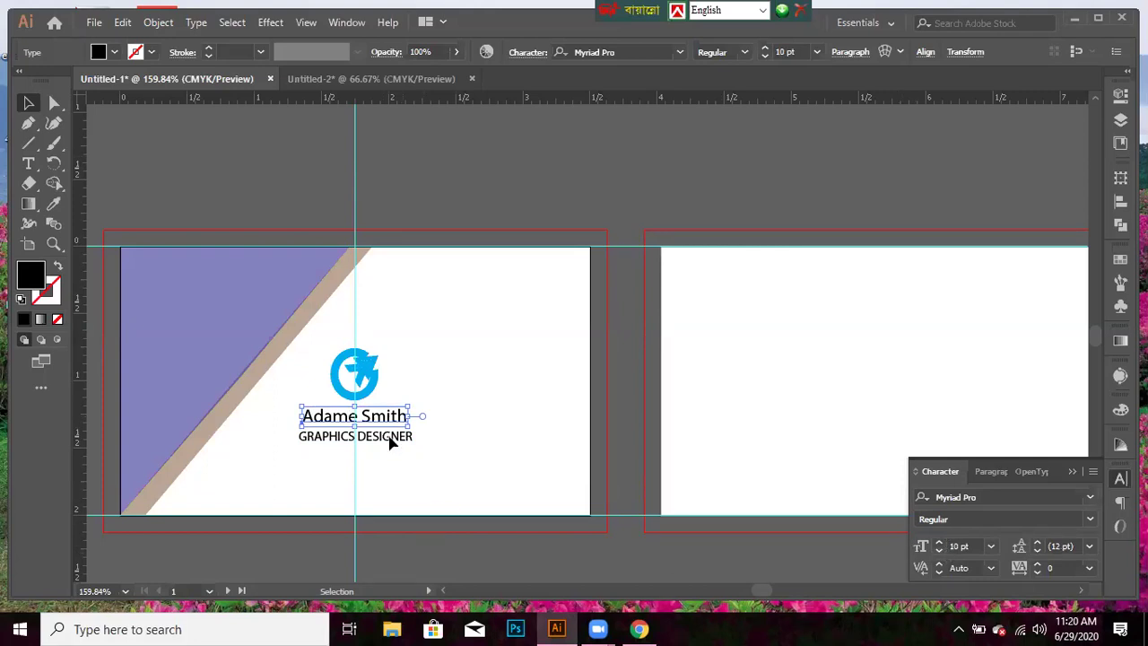
left_click(392, 440)
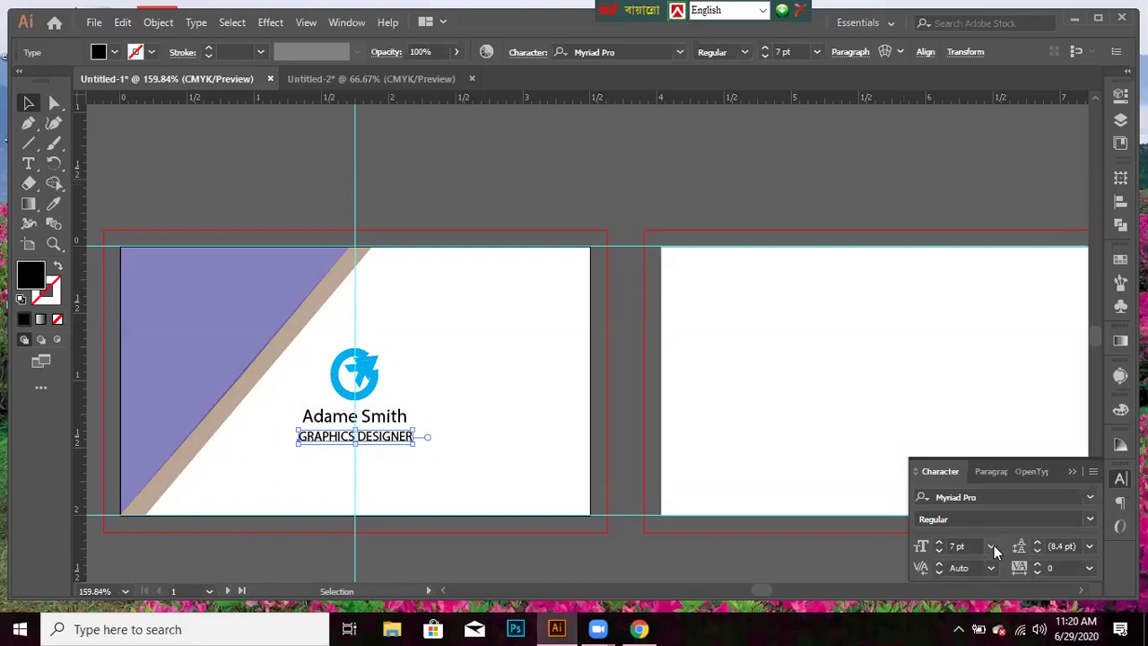
left_click(992, 546)
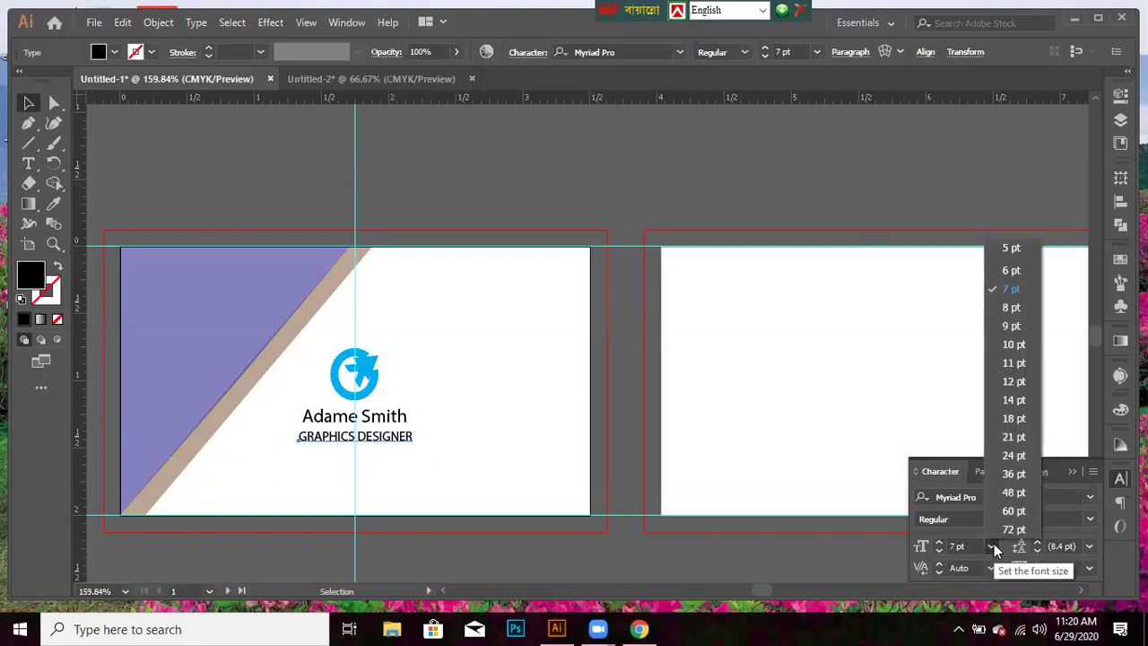
left_click(938, 553)
left_click(938, 553)
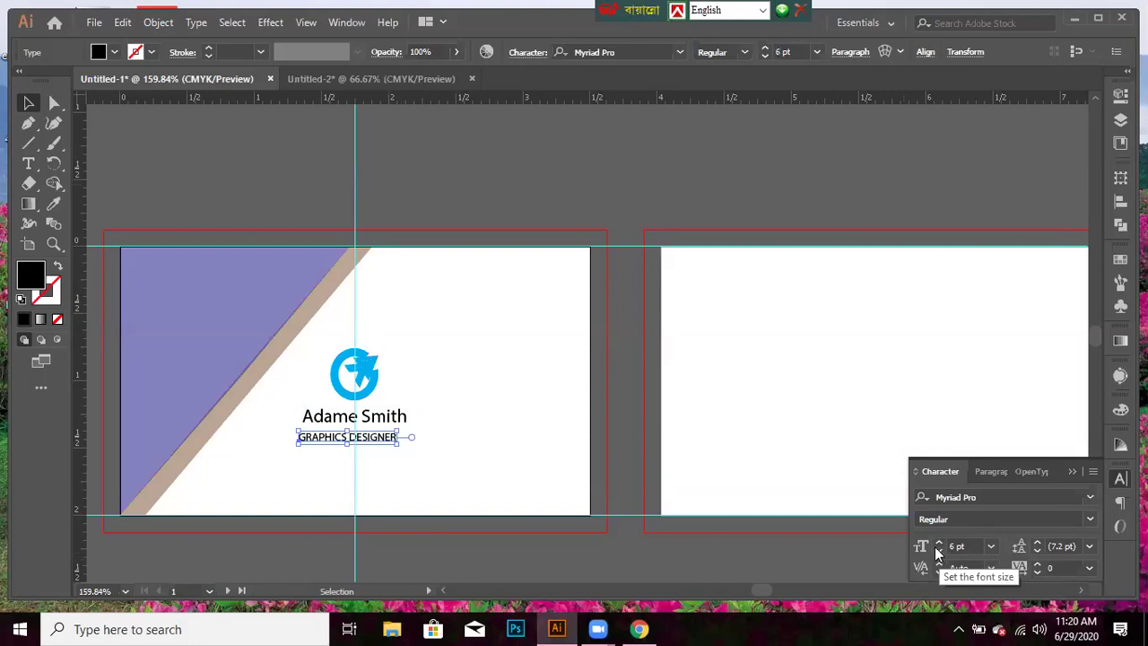
key("Right")
key("Right")
key("Right")
key("Right")
key("Right")
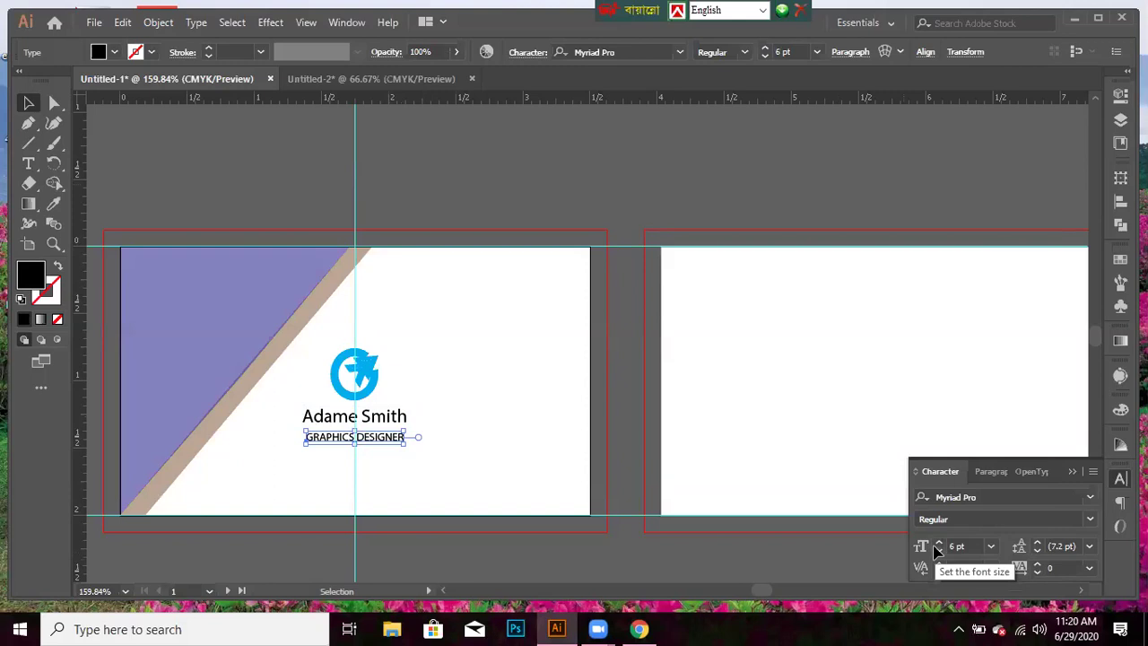
- Nudge the name and title up slightly so they sit tighter, then deselect
left_click(383, 418)
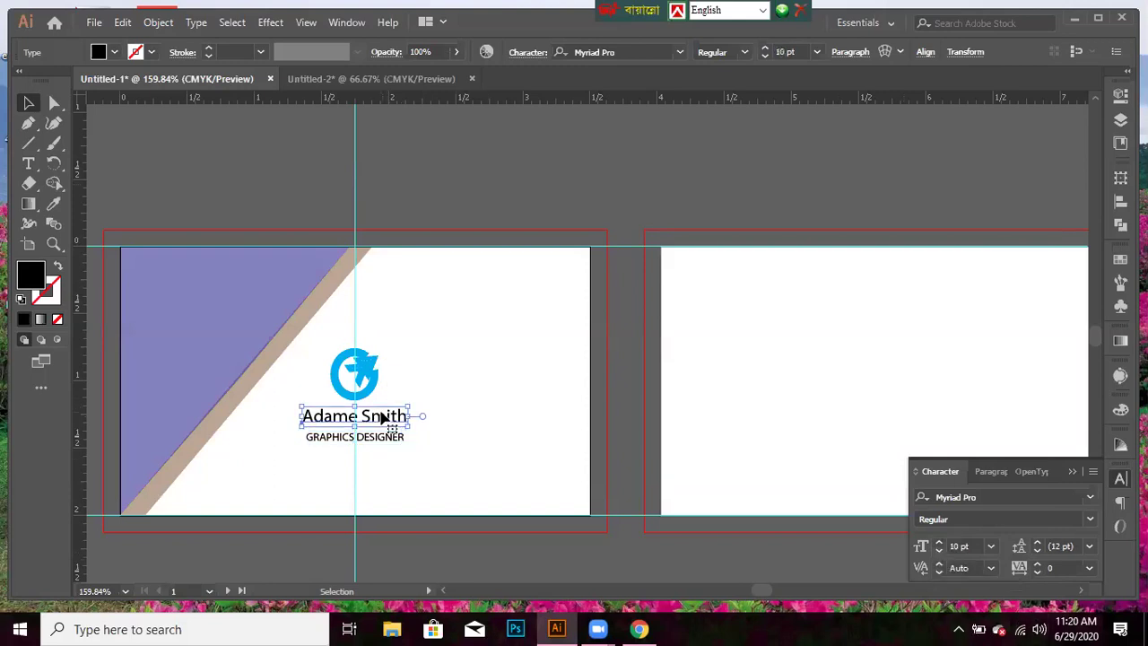
key("Up")
key("Up")
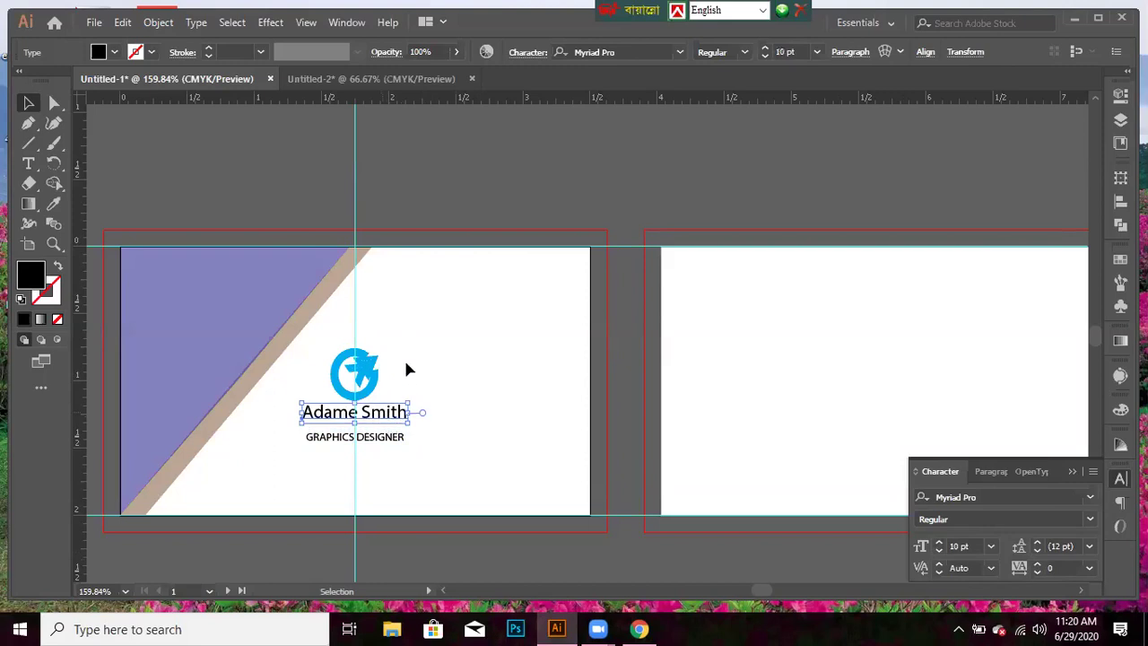
left_click(383, 446)
key("Up")
key("Up")
key("Up")
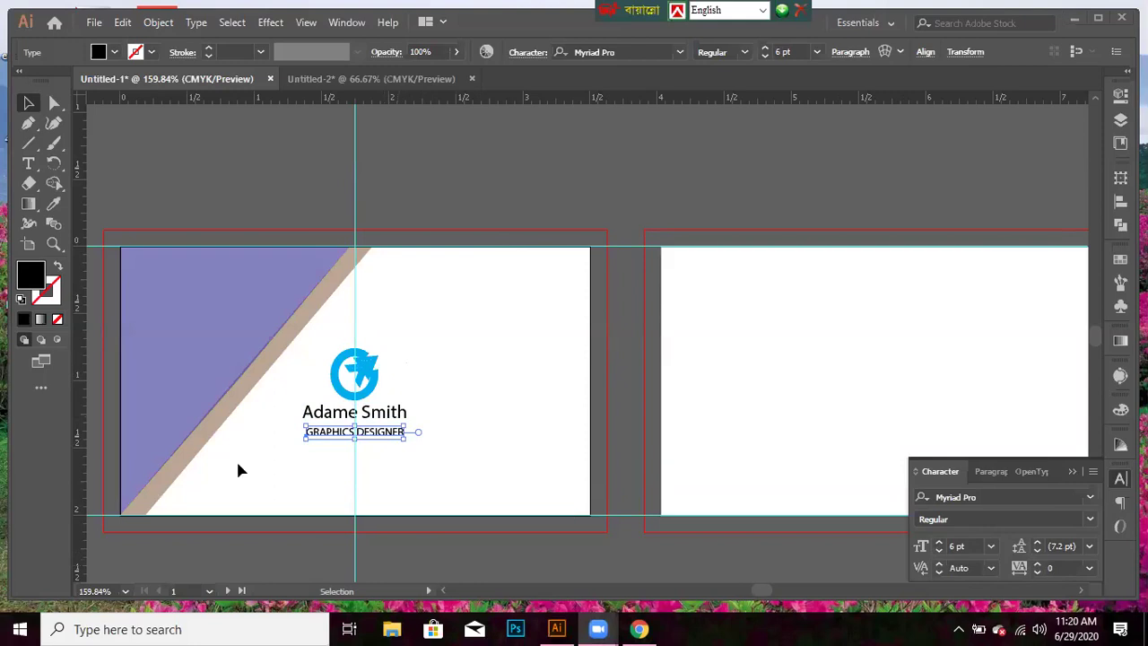
left_click(512, 461)
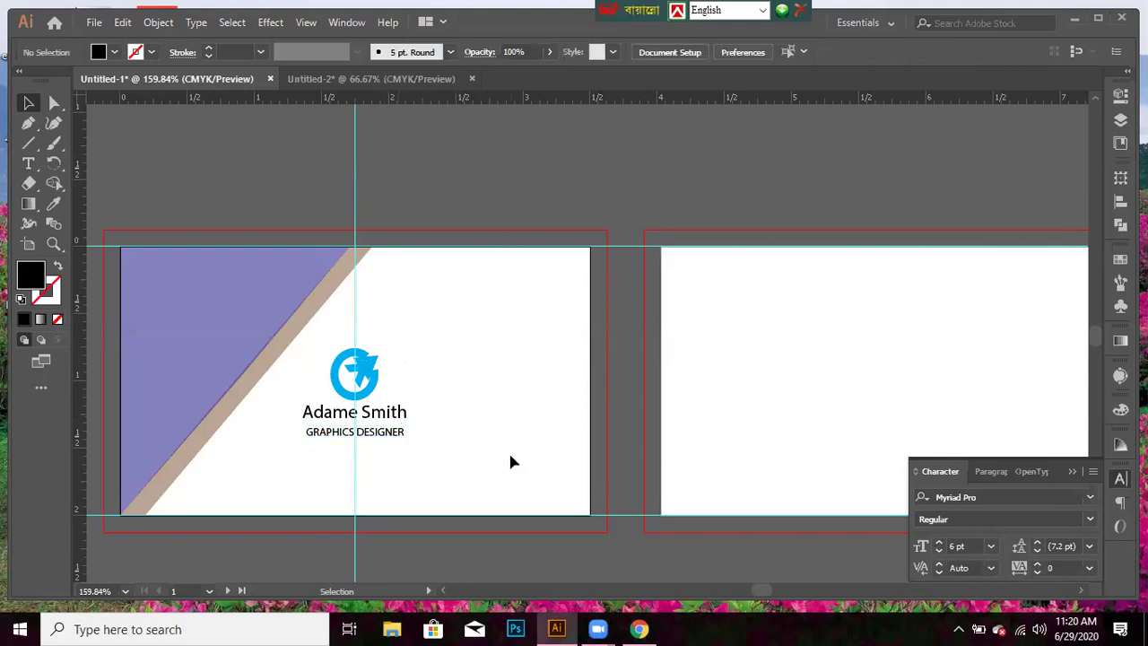
- Drag the GRAPHICS DESIGNER title up a few pixels so it sits snugly under the name
left_click_drag(398, 432, 398, 430)
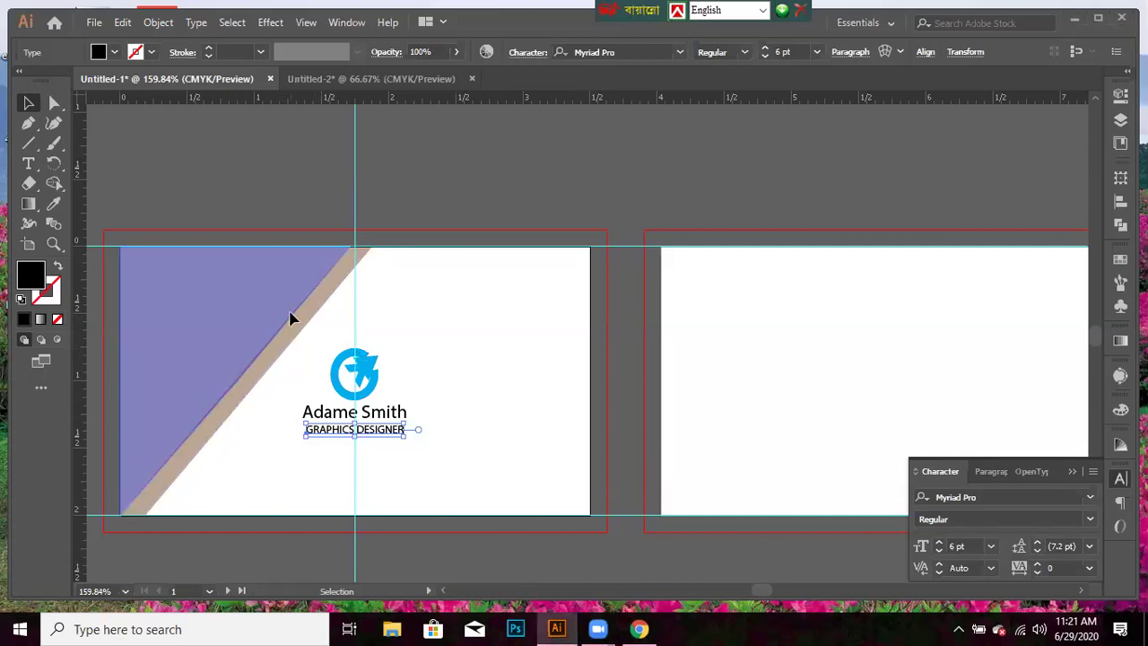
- Alt-drag a copy of the purple corner triangle onto artboard 2 and rotate it
left_click_drag(299, 320, 908, 332)
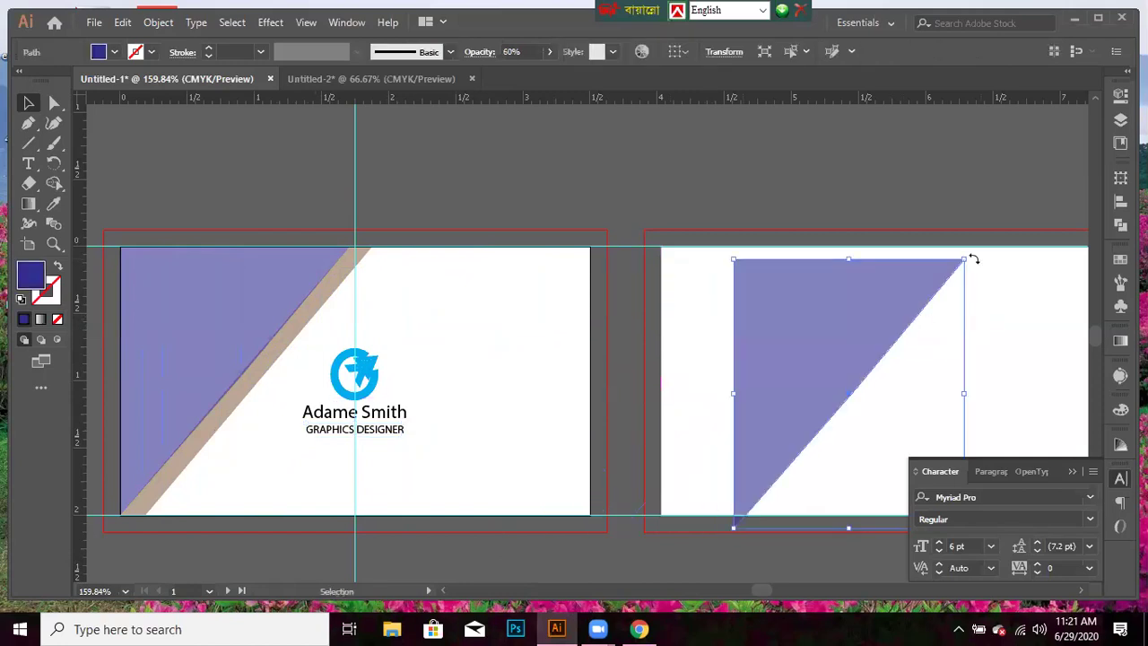
left_click_drag(971, 260, 895, 443)
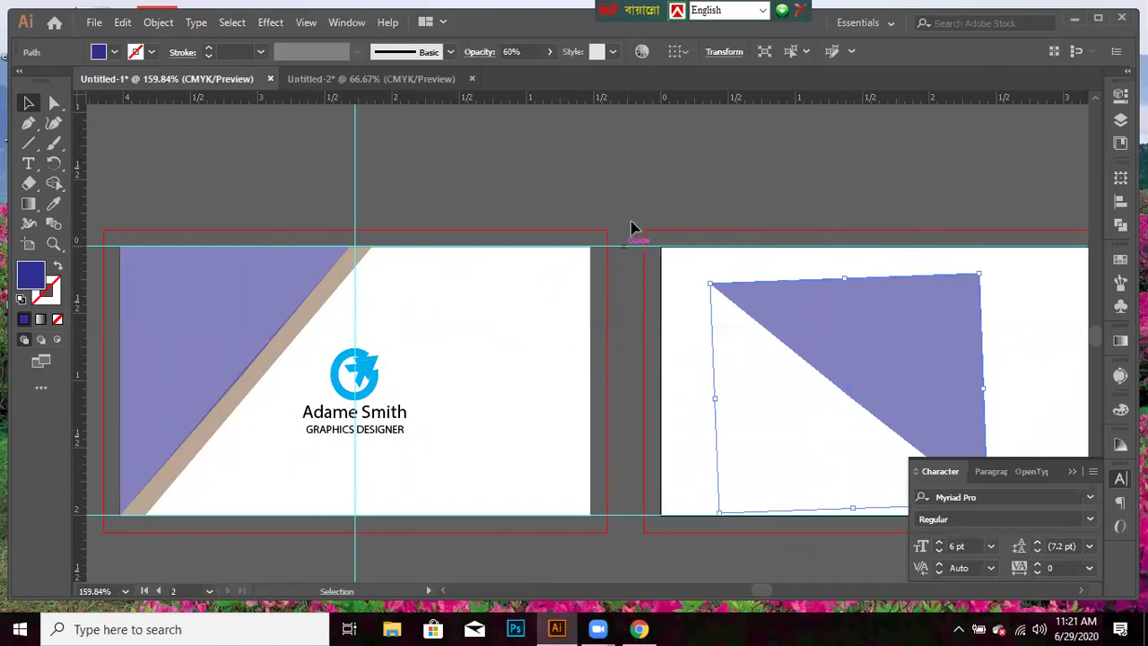
left_click(625, 248)
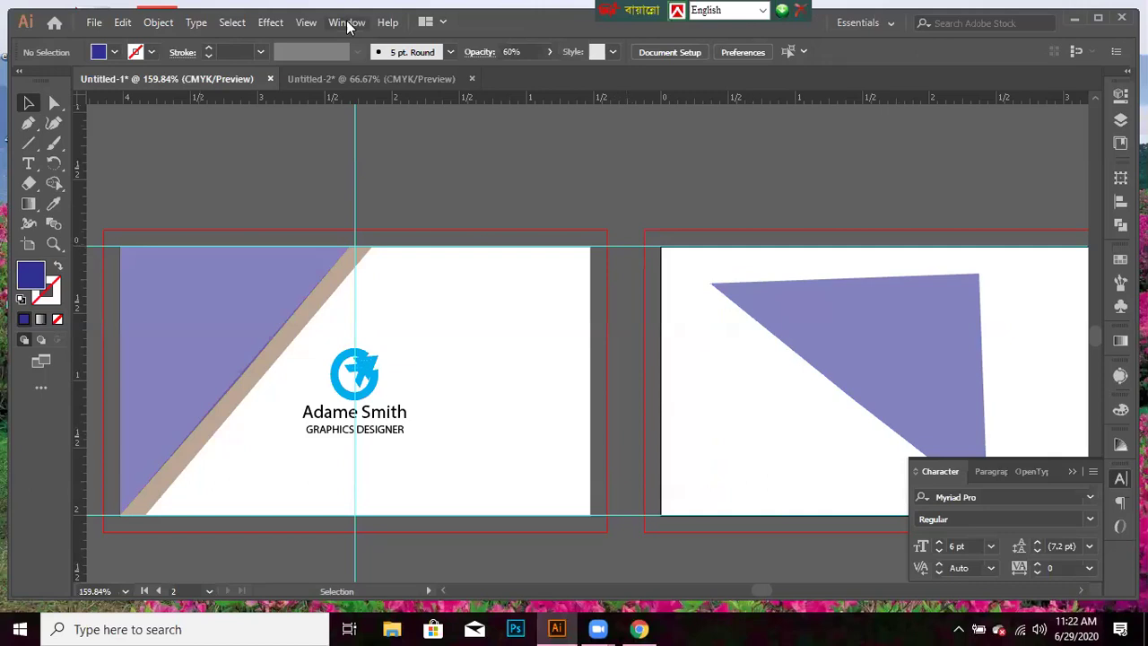
- Clear every guide with View > Guides > Clear Guides
left_click(306, 23)
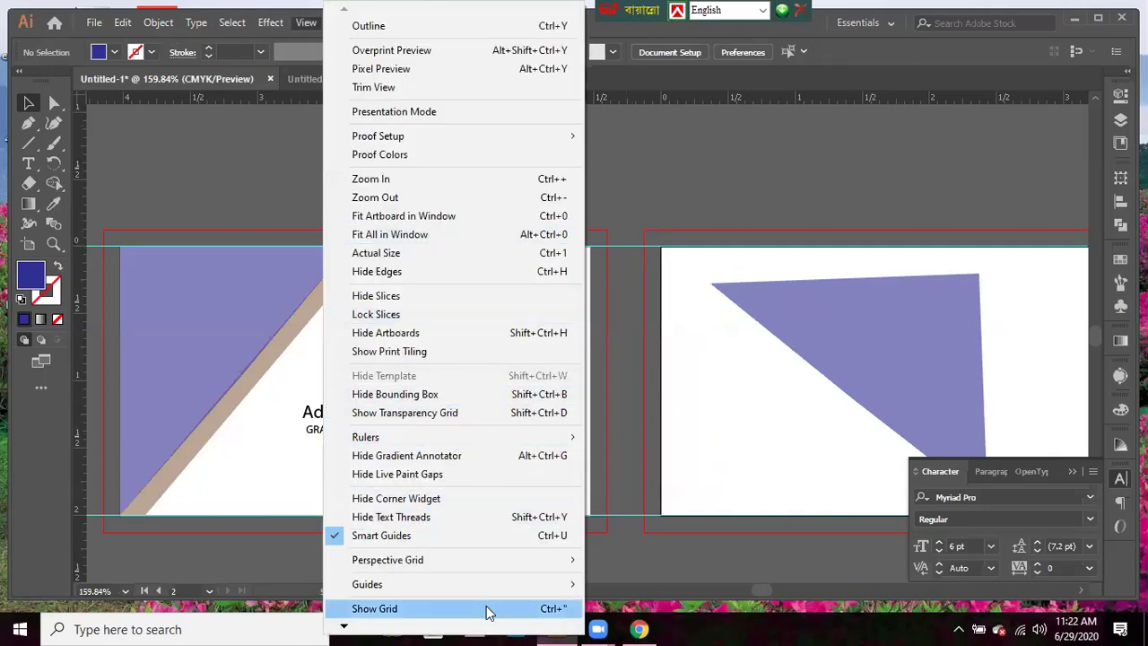
mouse_move(525, 584)
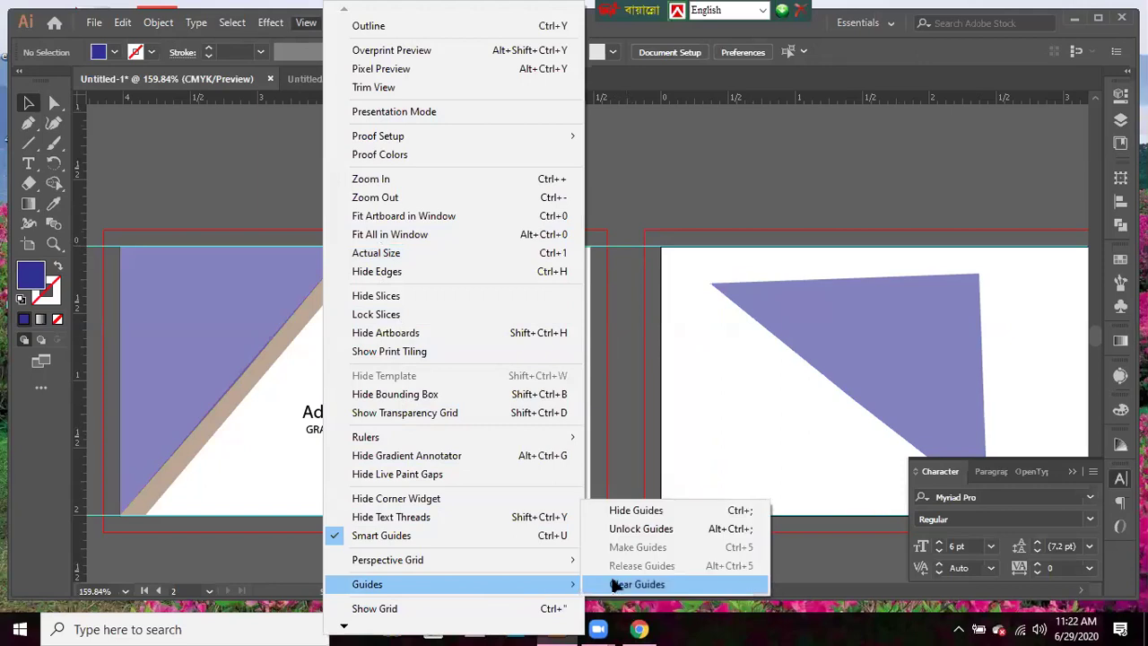
left_click(613, 584)
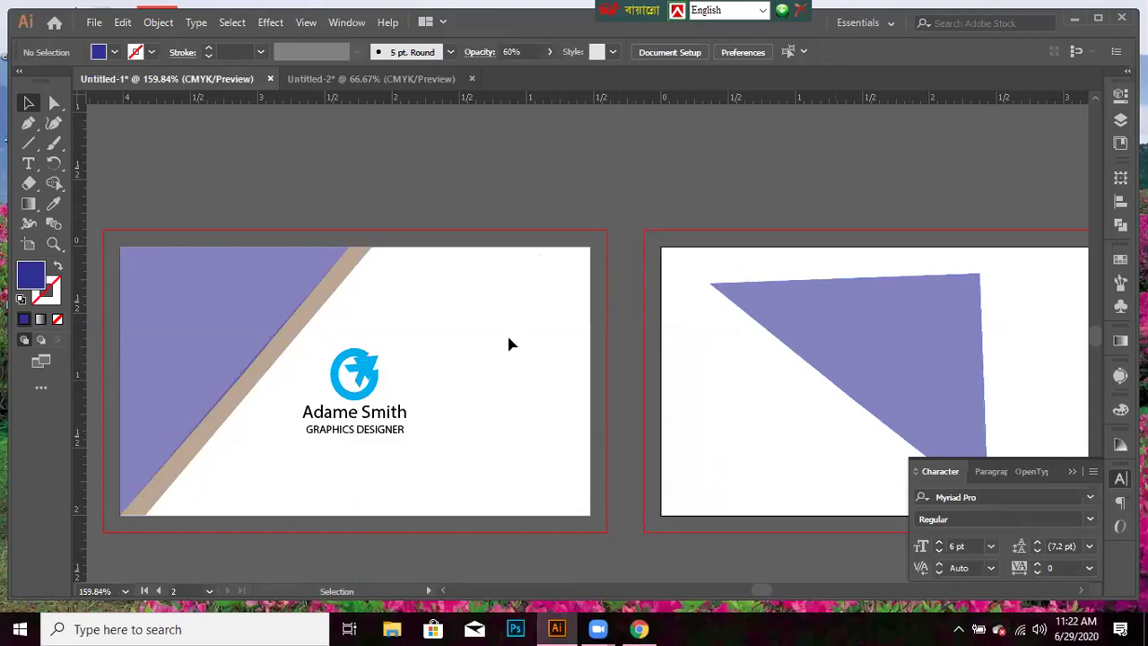
- Move the purple triangle onto the front card, rotate it, and nudge it into the bottom-right corner
left_click_drag(847, 387, 624, 395)
left_click_drag(451, 352, 587, 235)
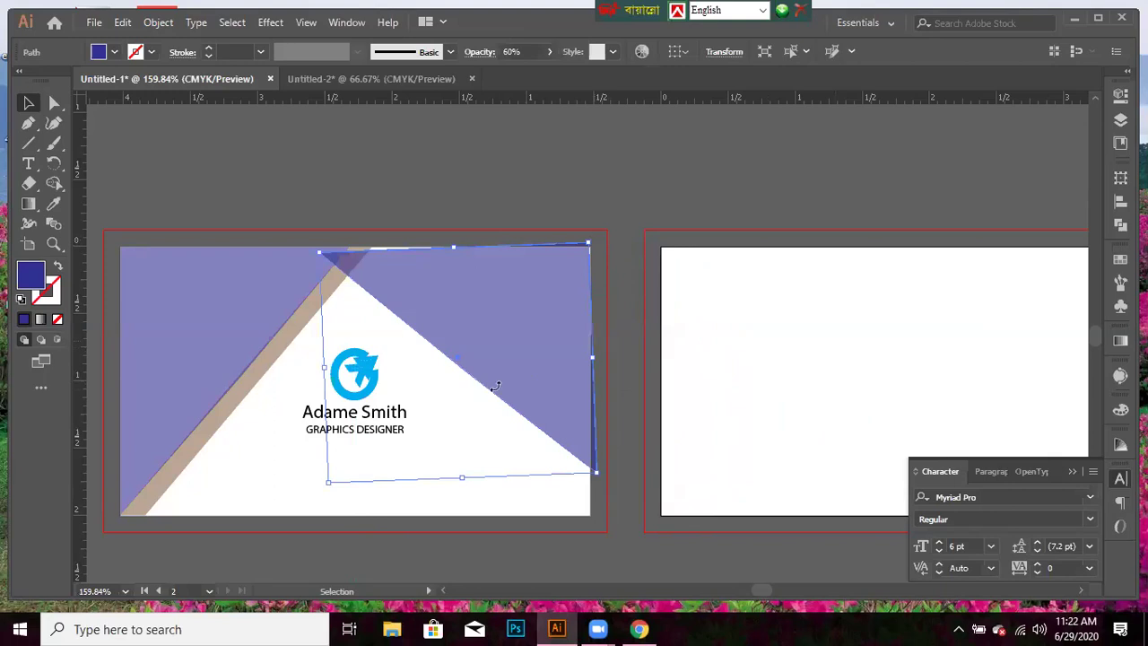
left_click_drag(484, 389, 478, 382)
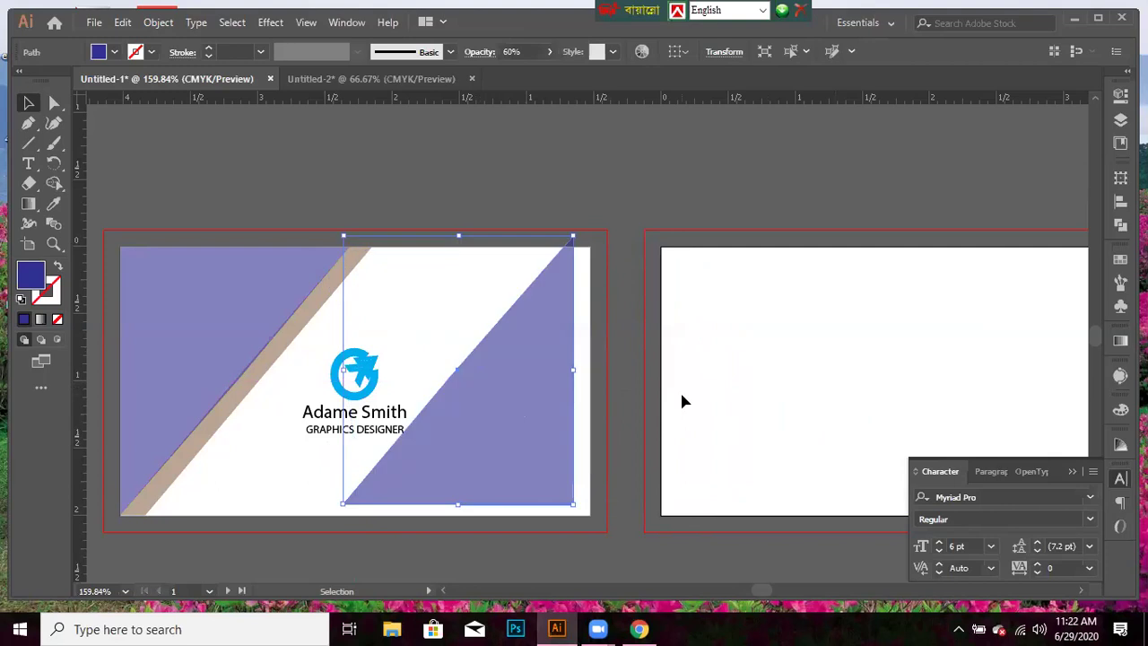
key("Down")
key("Down")
key("Down")
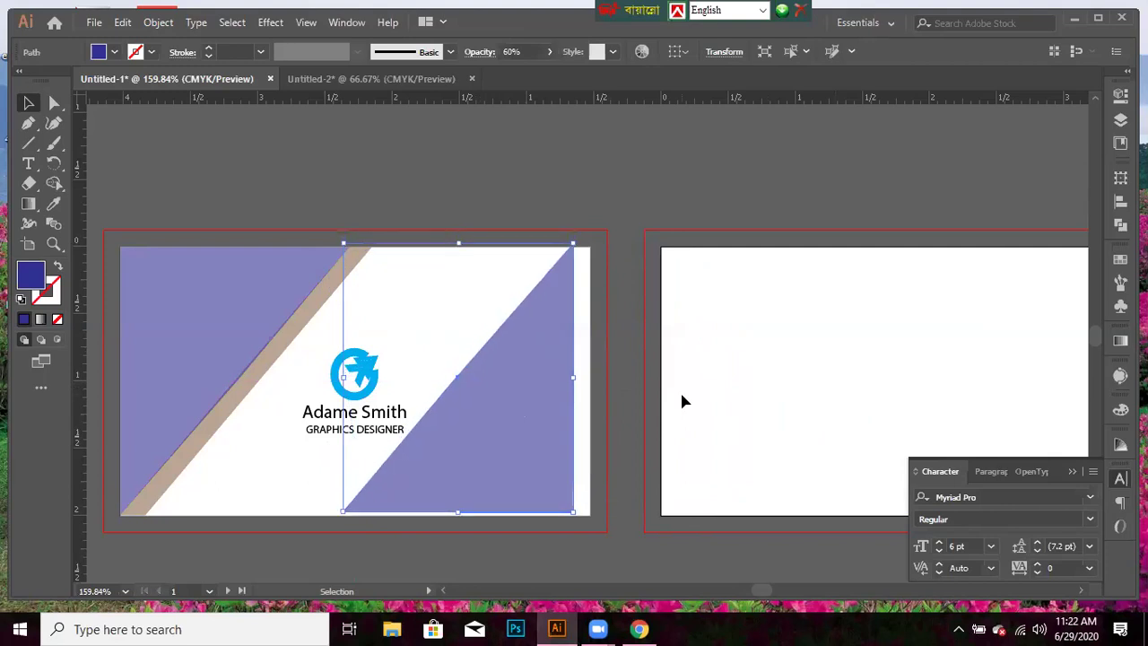
key("Right")
key("Right")
key("Right")
key("Right")
key("Right")
key("Right")
key("Right")
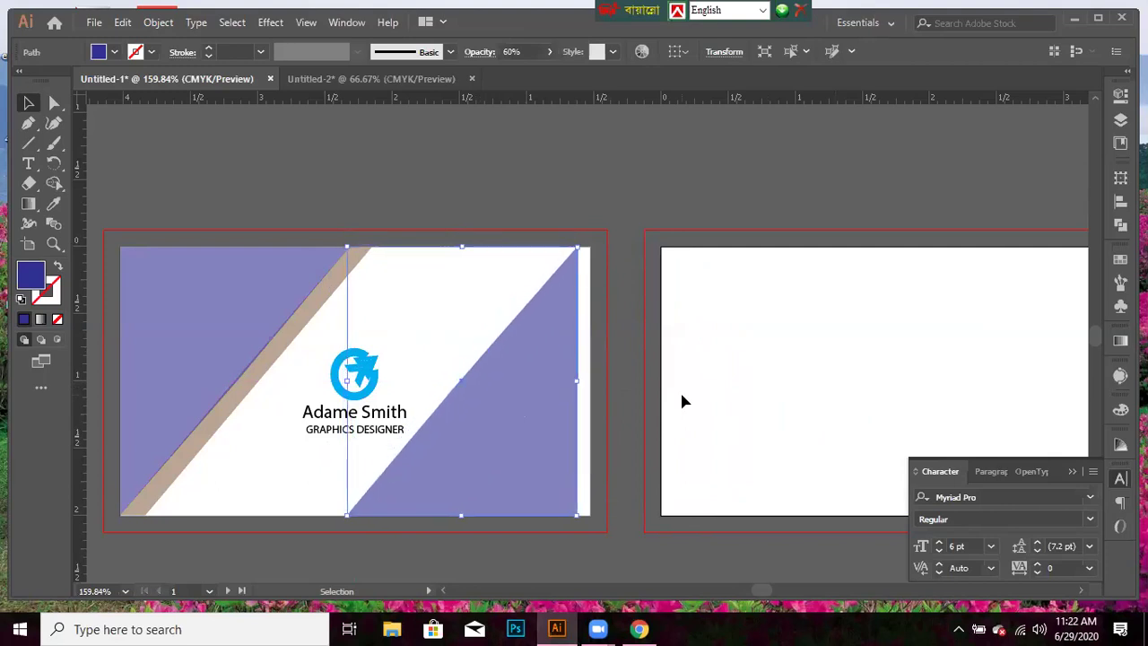
key("Right")
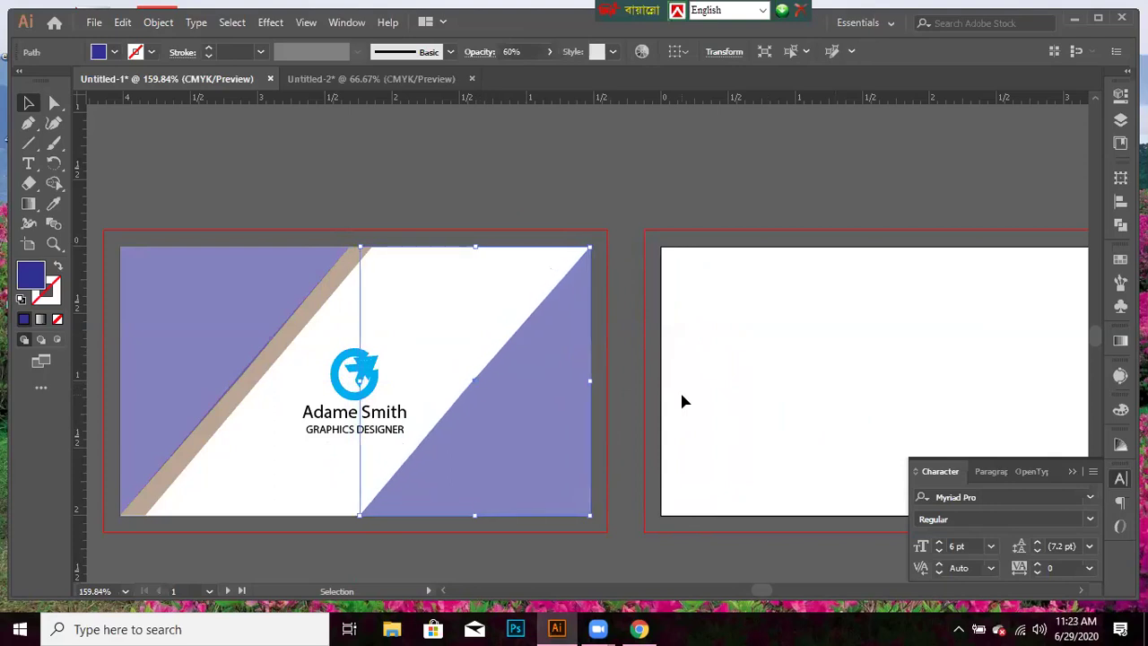
- Check the triangle's edges in Outline view, return to Preview, and deselect it
key("ctrl+y")
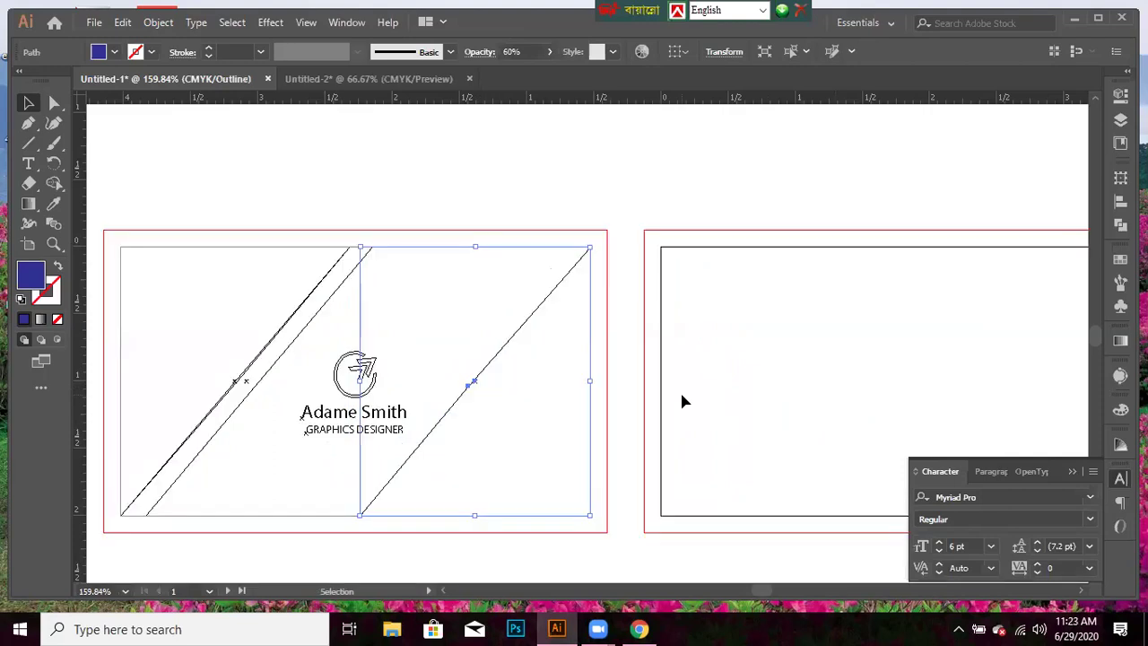
key("a")
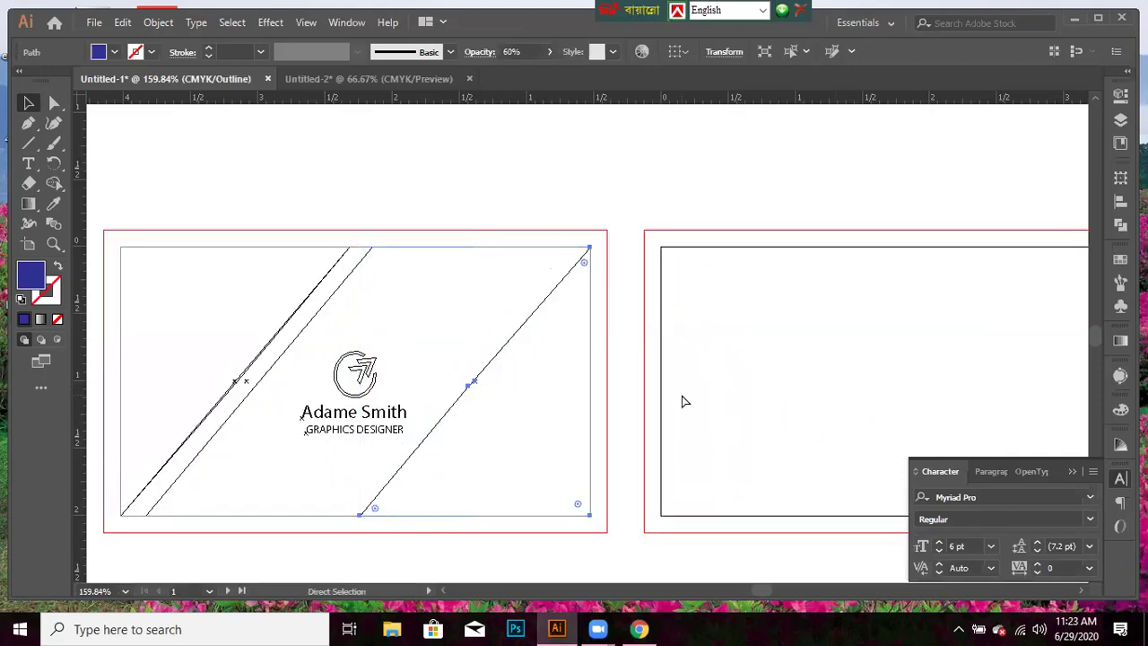
key("ctrl+y")
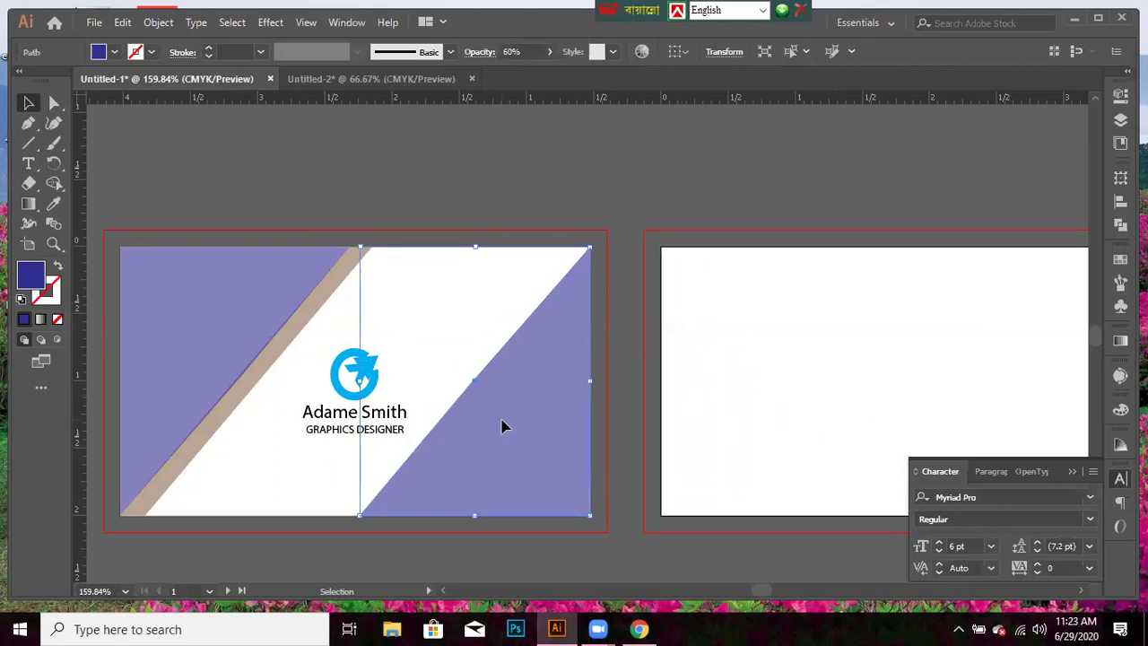
left_click(502, 419)
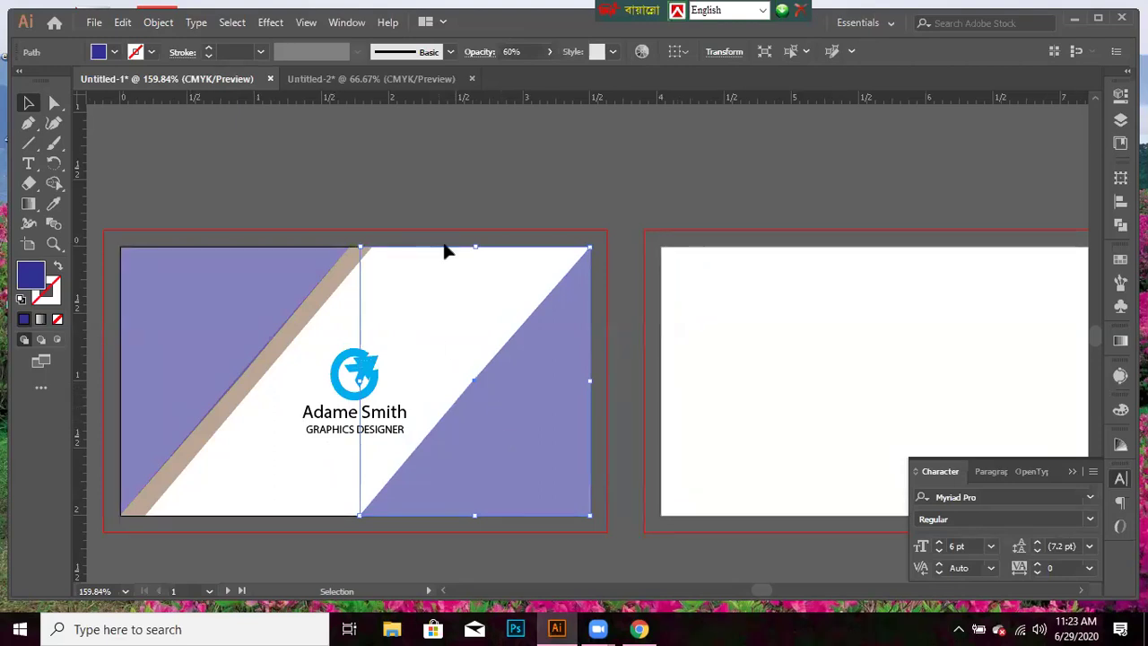
left_click(314, 177)
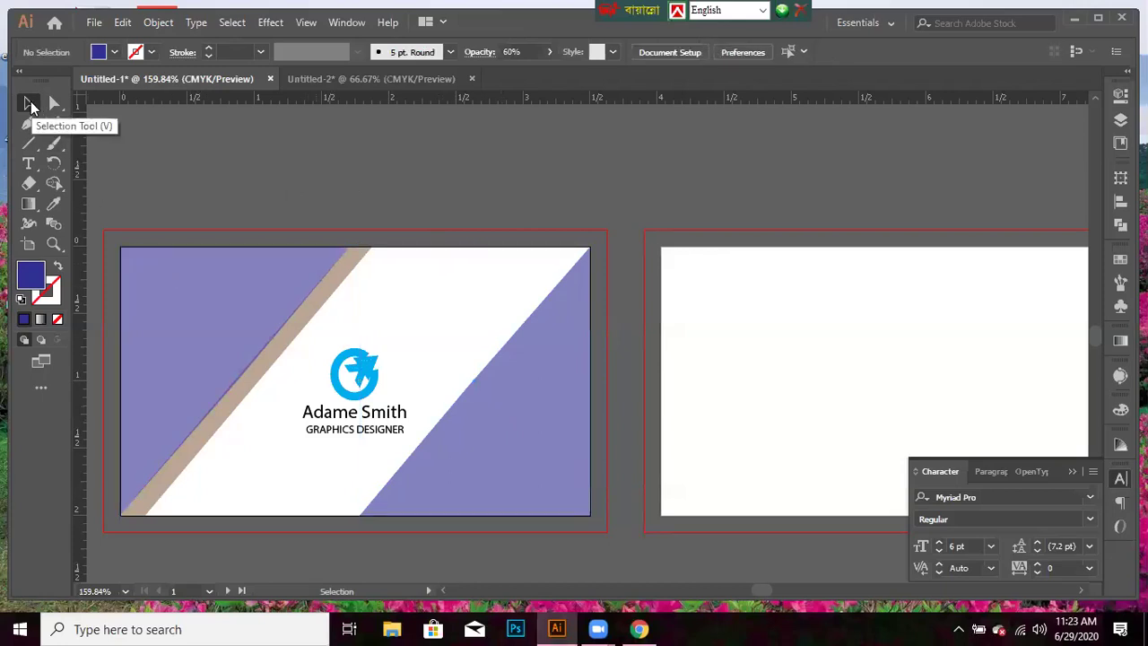
- Inspect the paths in Outline view, then marquee-select all artwork on the card front
left_click(28, 104)
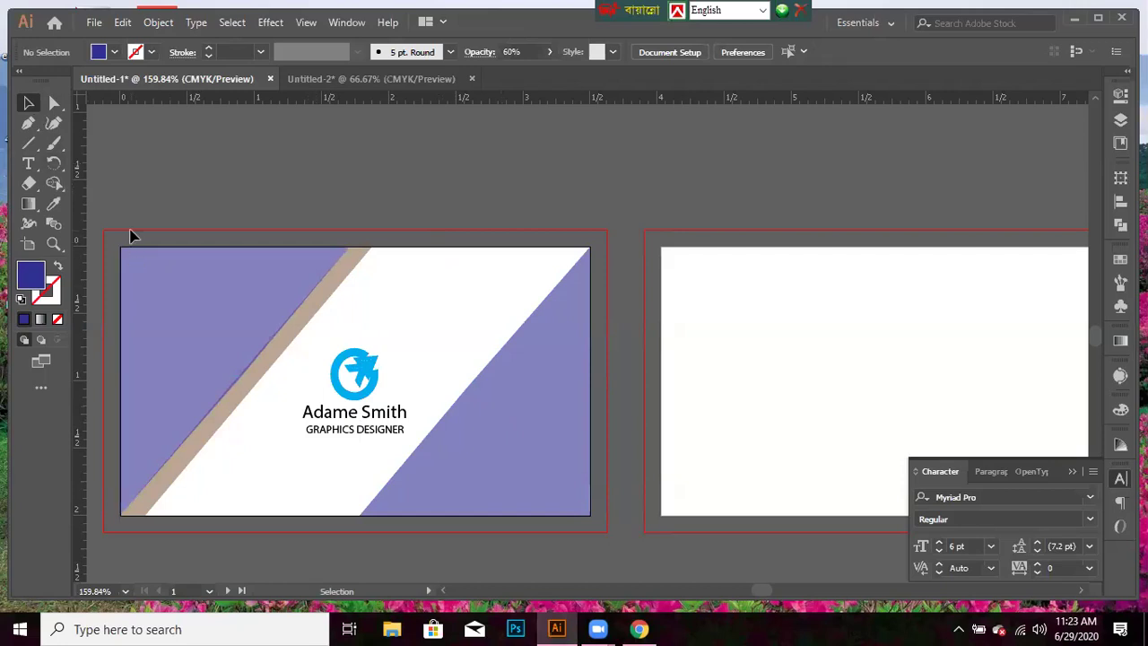
key("ctrl+y")
key("a")
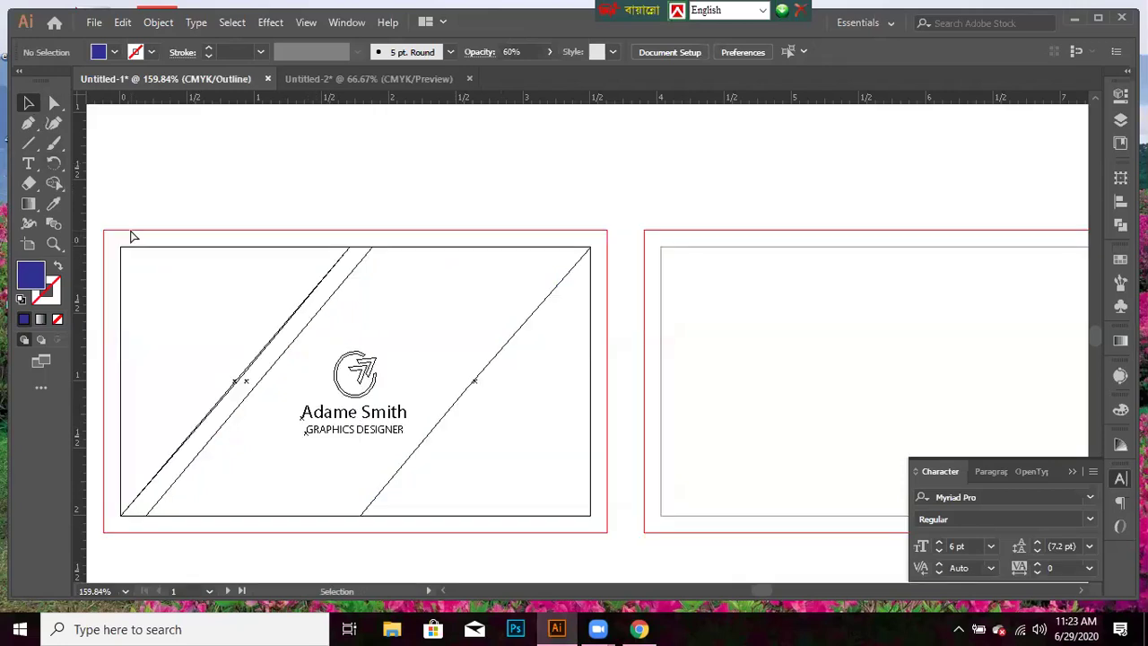
key("ctrl+y")
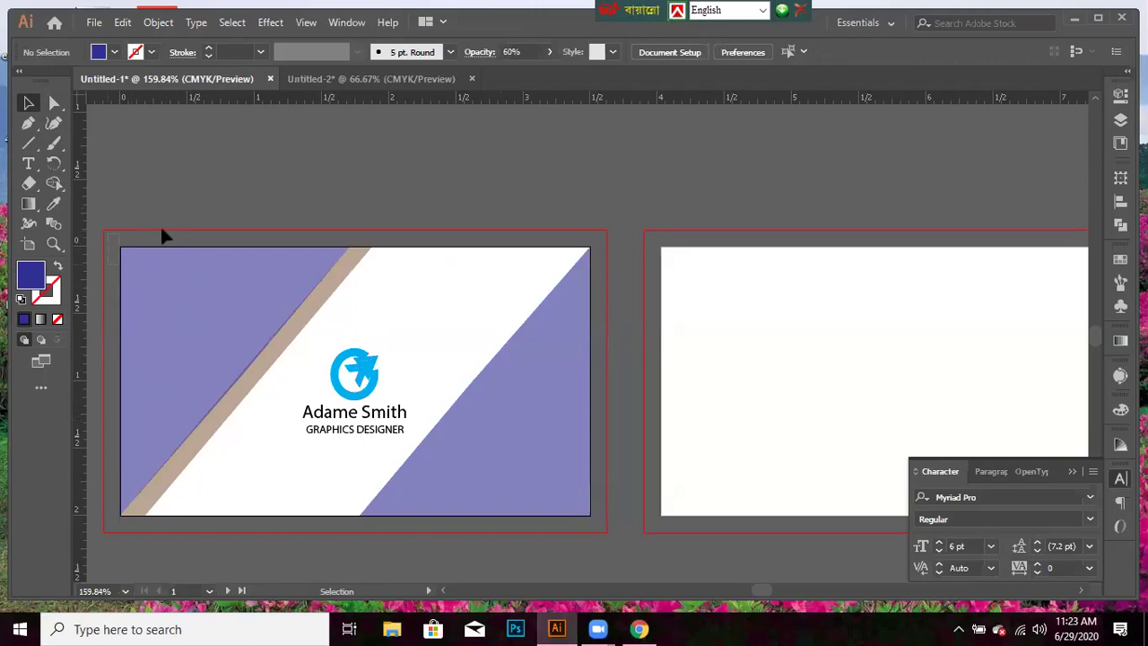
scroll(164, 238, "left", 1)
scroll(207, 382, "left", 1)
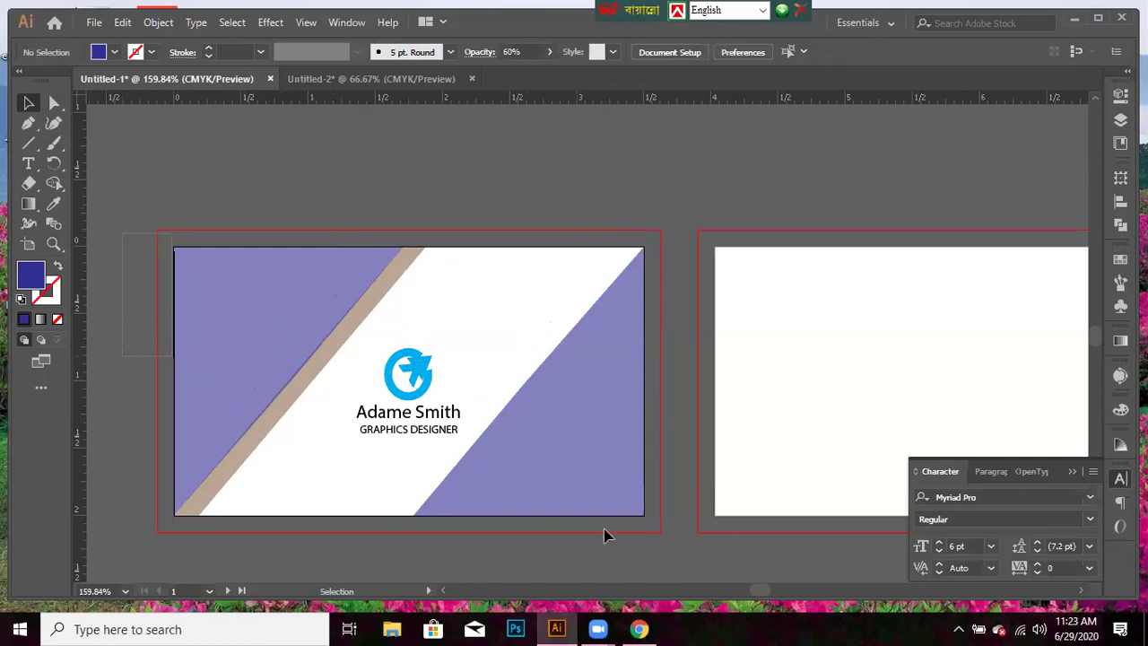
left_click_drag(651, 529, 529, 392)
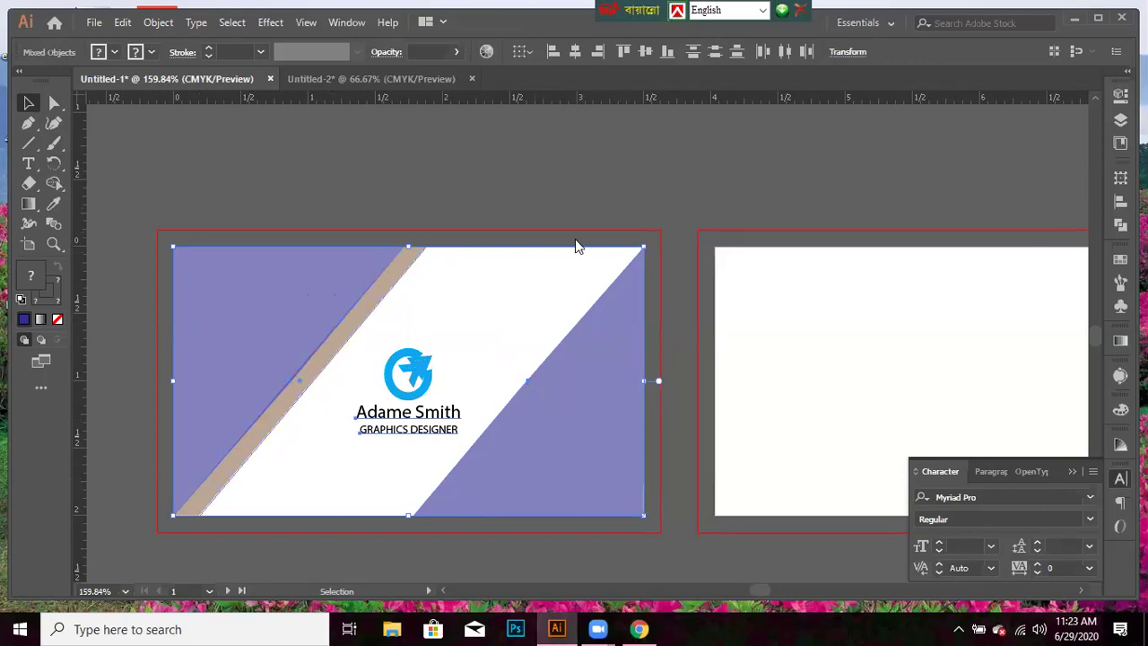
- Dismiss the context menu, clear the selection, and toggle Outline view to inspect the paths
right_click(283, 415)
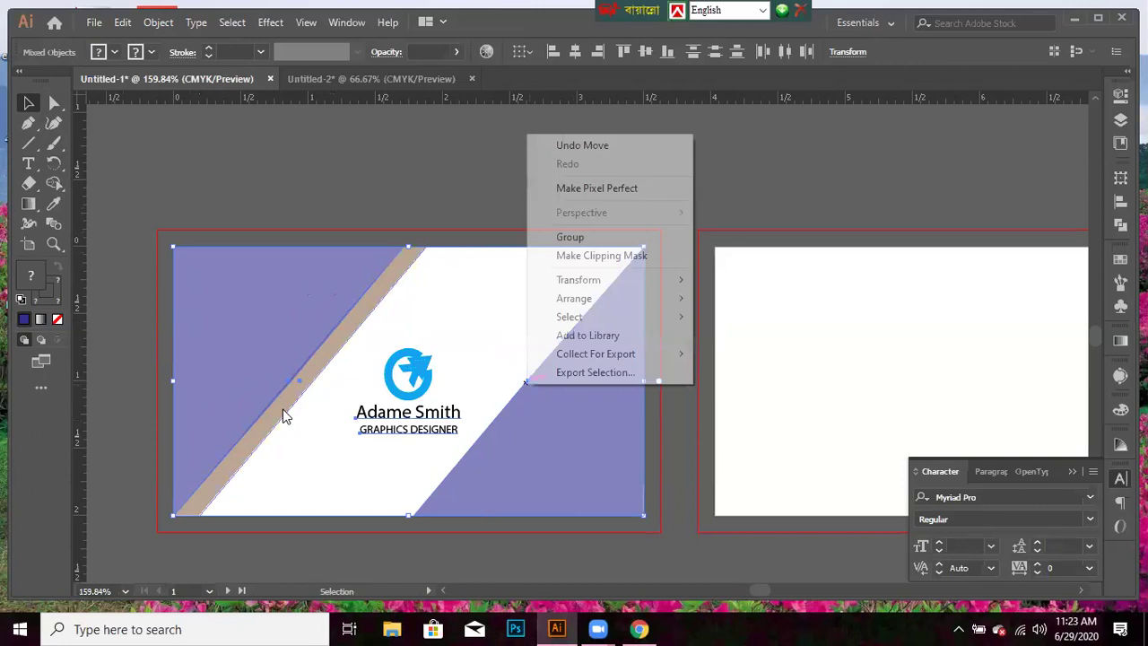
left_click(433, 302)
left_click(387, 153)
key("ctrl+y")
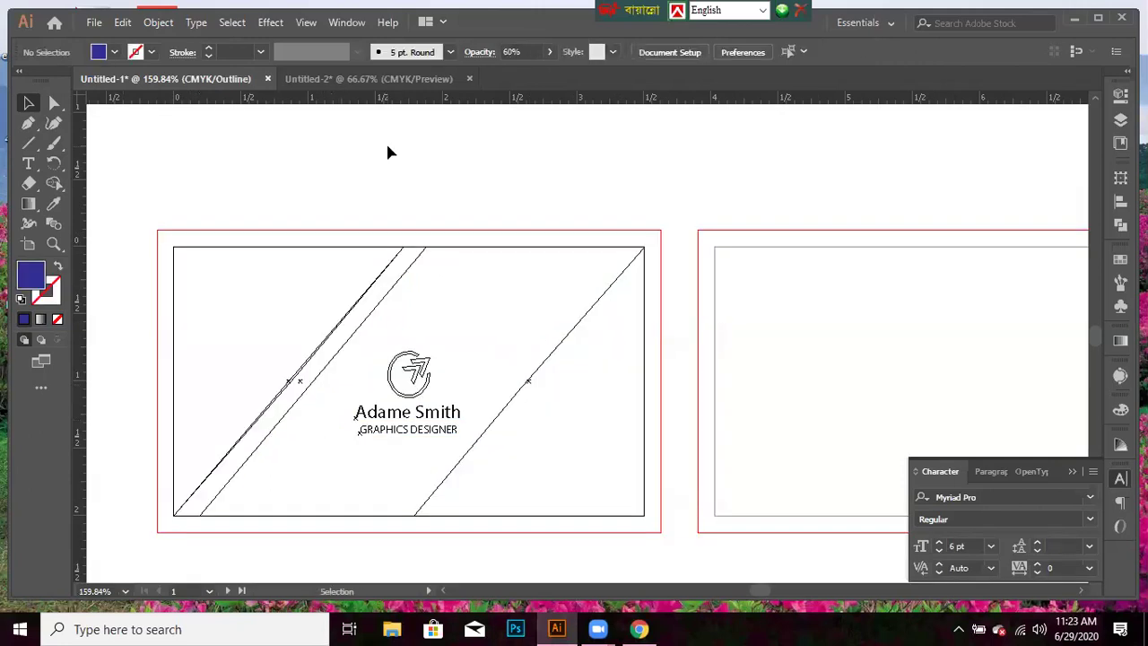
key("a")
key("ctrl+y")
key("v")
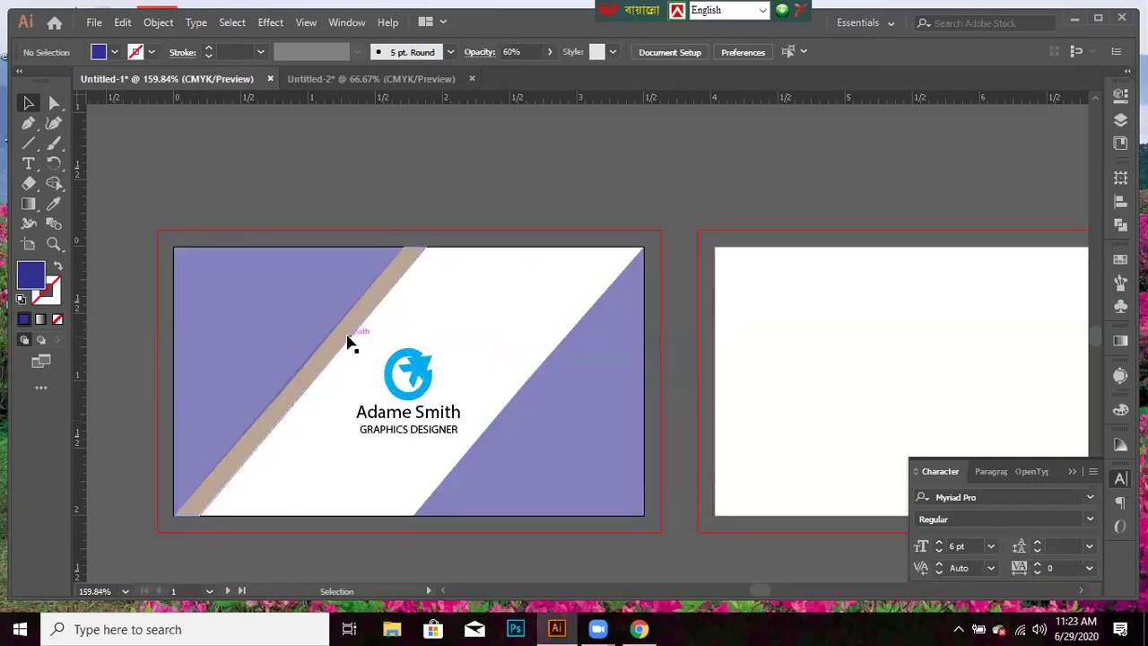
- In Outline view, nudge the tan band left and adjust its bottom corner to meet the purple corner
key("ctrl+y")
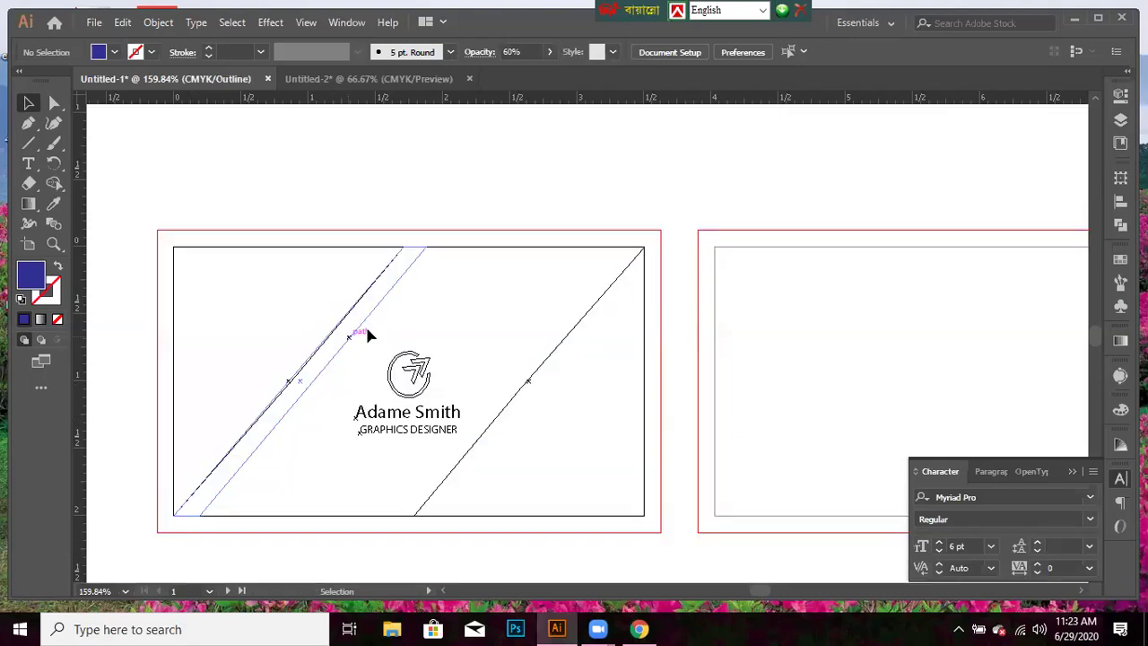
left_click(351, 335)
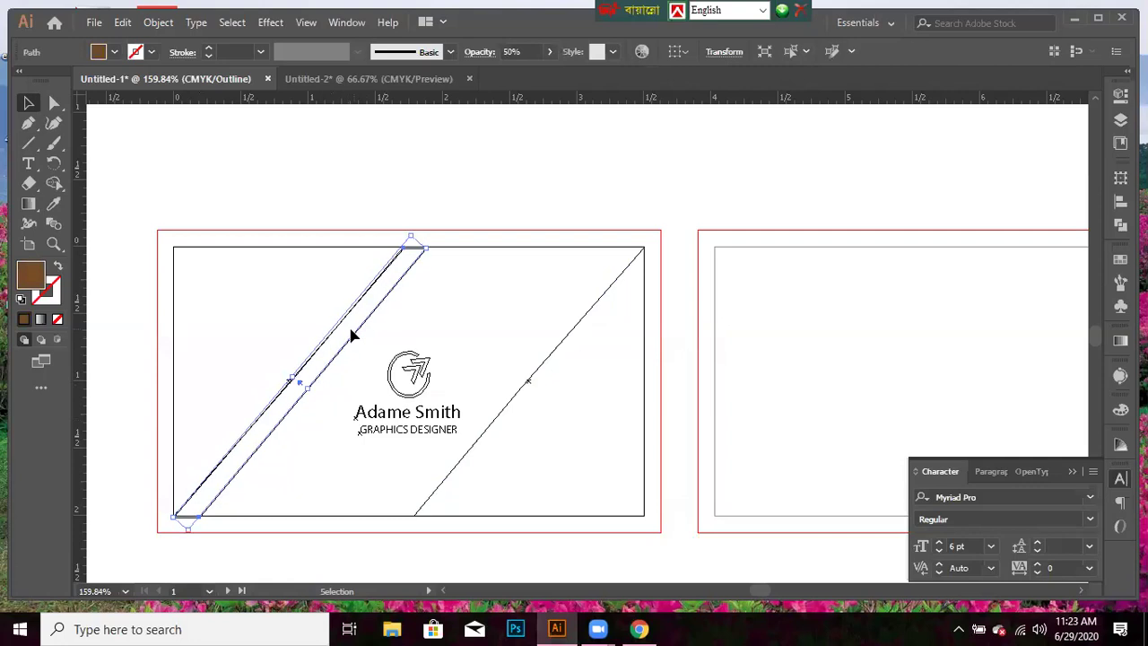
key("Right")
key("Right")
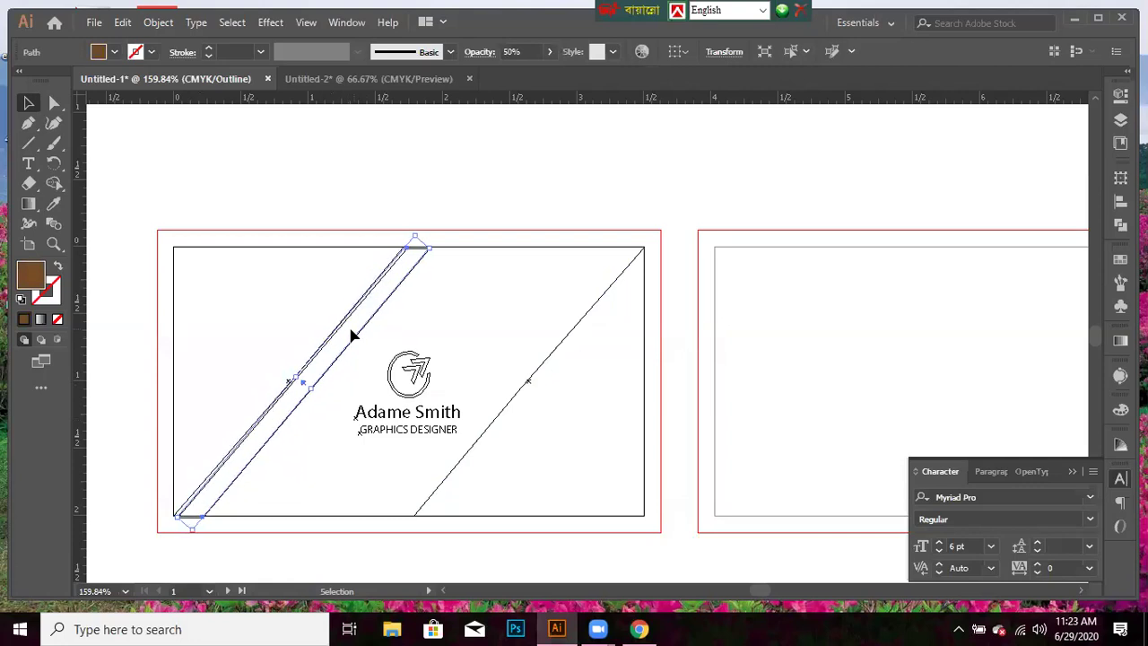
key("Left")
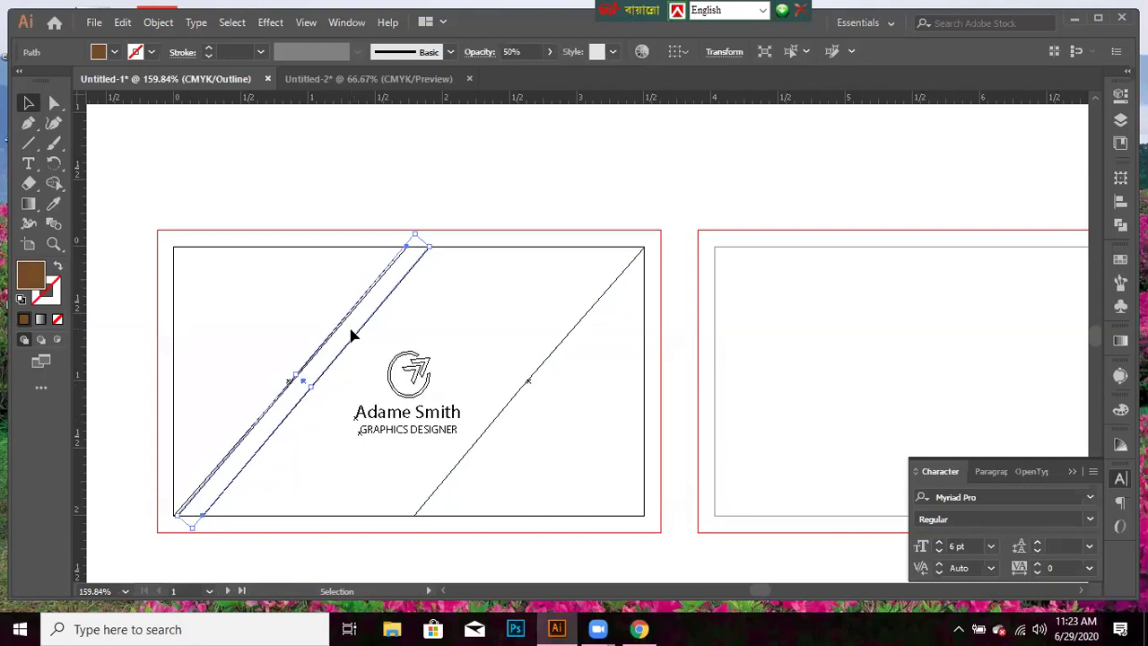
key("Left")
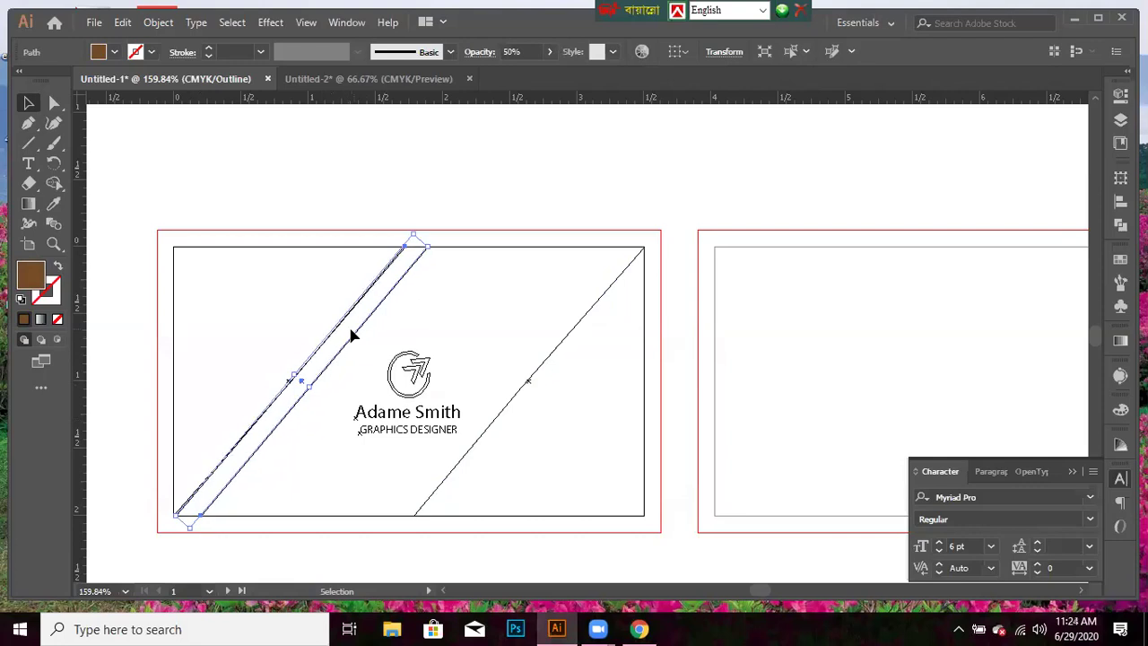
key("Left")
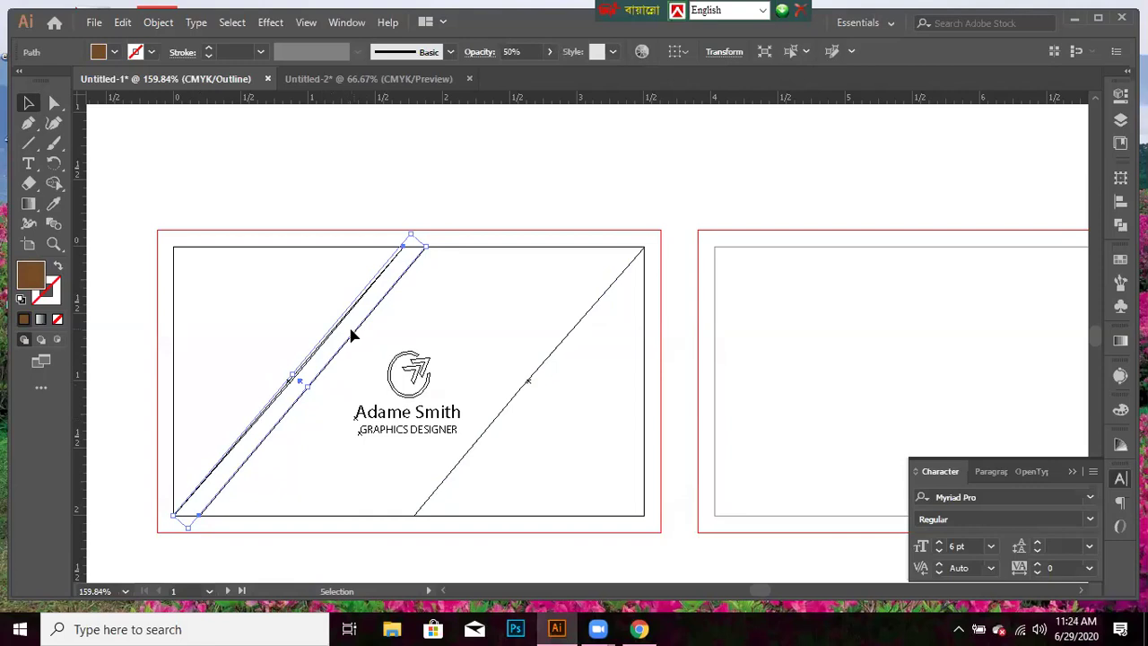
left_click_drag(180, 520, 183, 522)
left_click(363, 182)
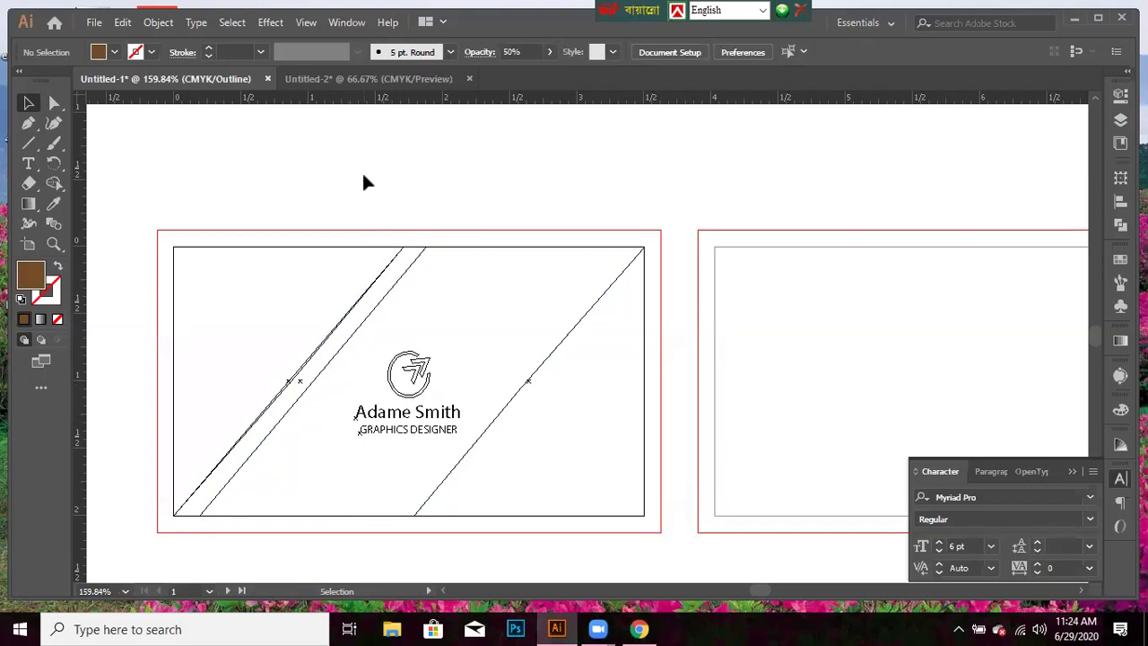
key("ctrl+y")
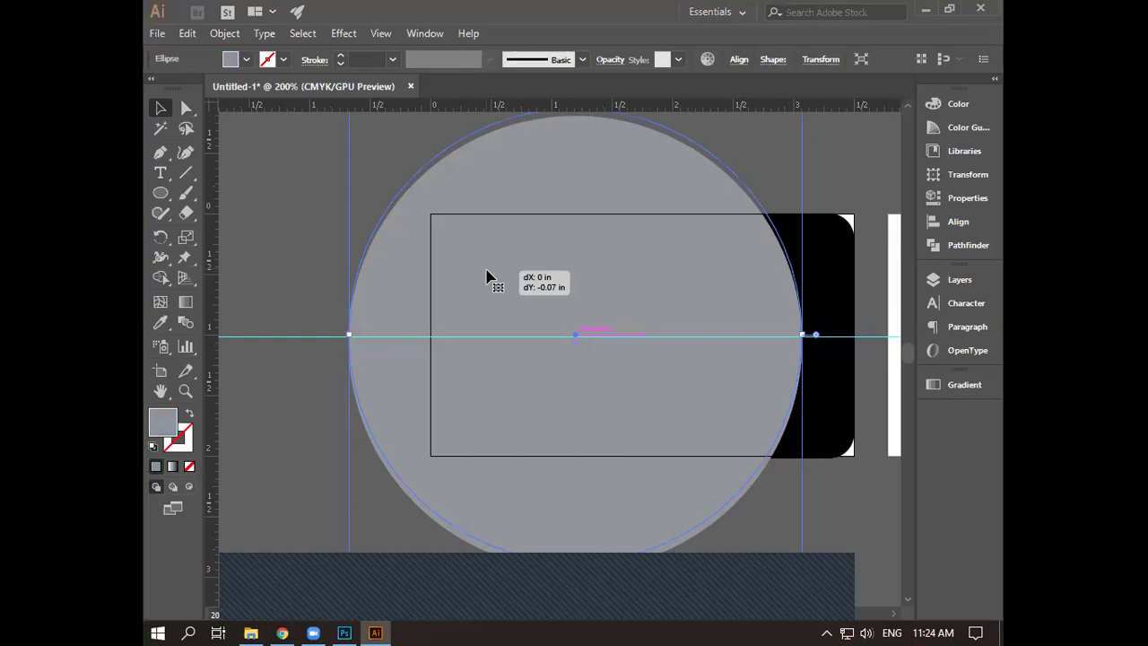
- Nudge the grey circle four increments to the left across the black card
key("Left")
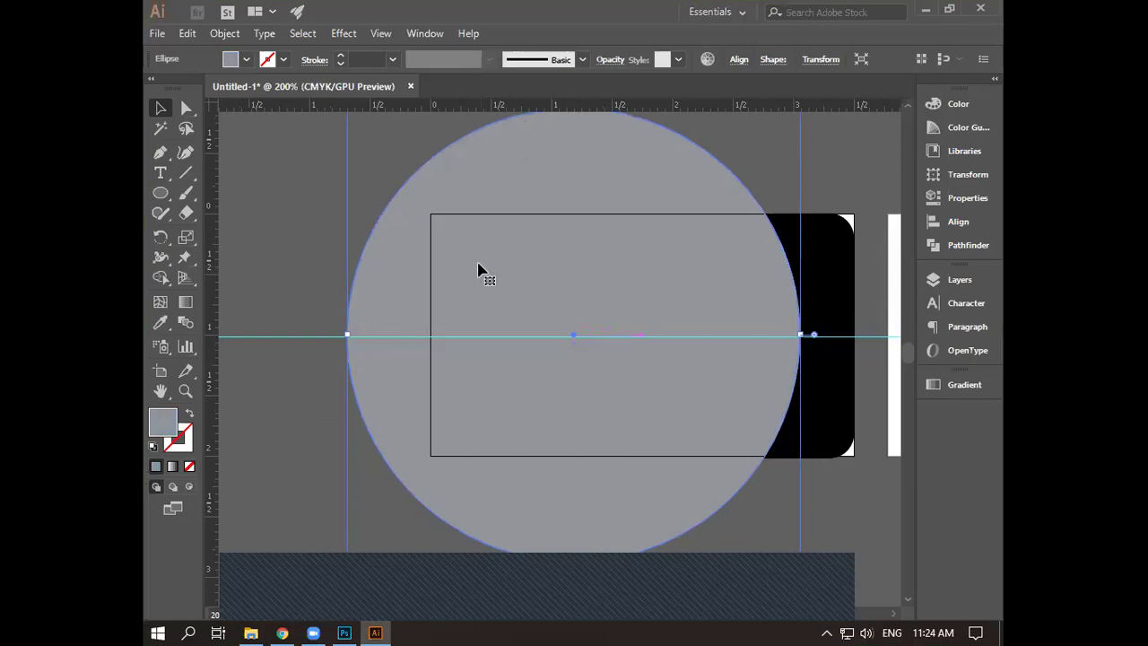
key("Left")
key("Left")
key("Left")
key("Left")
key("Left")
key("Left")
key("Left")
key("Left")
key("Left")
key("Left")
key("Left")
key("Left")
key("Left")
key("Left")
key("Left")
key("Left")
key("Left")
key("Left")
key("Left")
key("Left")
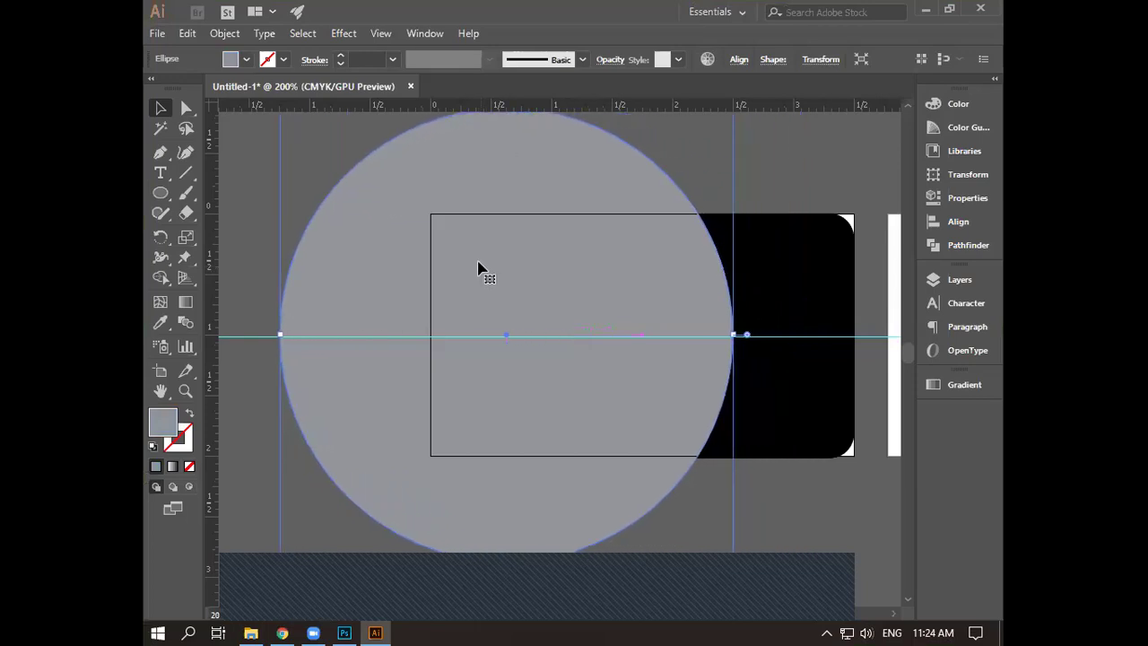
key("Left")
key("Left")
key("Left")
key("Left")
key("Left")
key("Left")
key("Left")
key("Left")
key("Left")
key("Left")
key("Left")
key("Left")
key("Left")
key("Left")
key("Left")
key("Left")
key("Left")
key("Left")
key("Left")
key("Left")
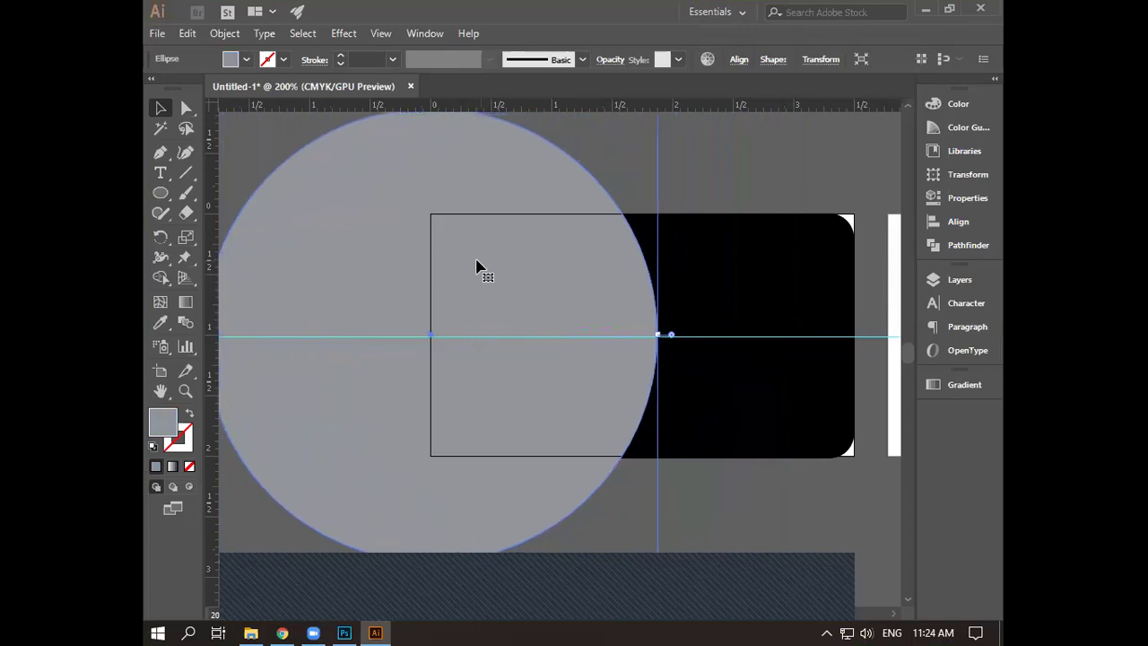
key("Left")
key("Left")
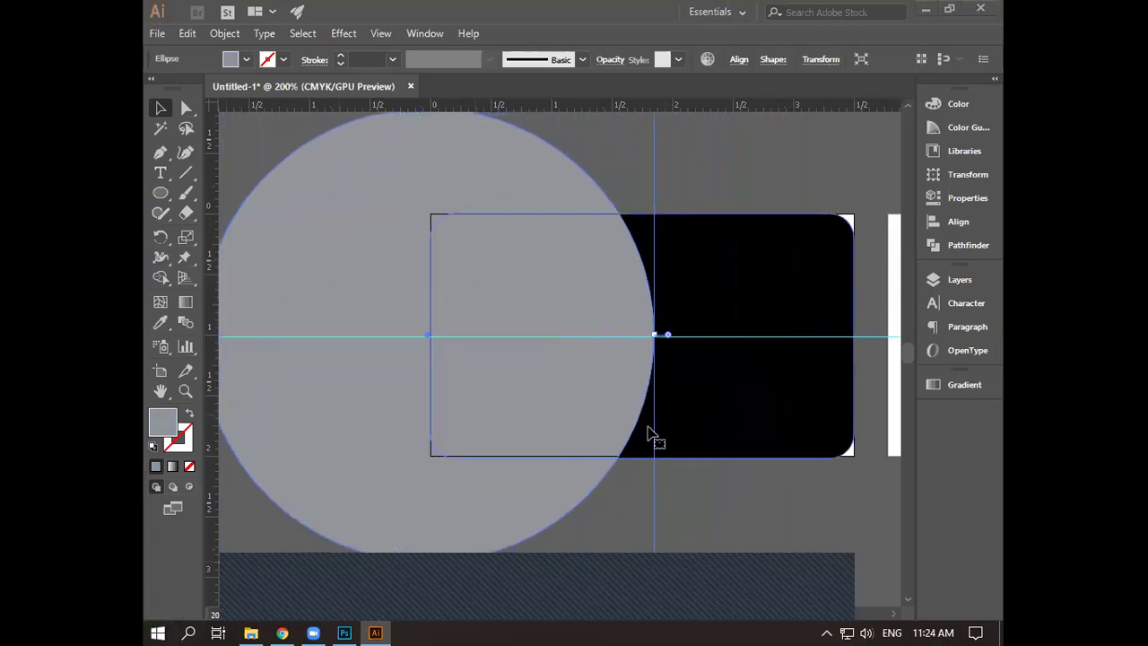
- Zoom in on the circle's right edge and bring its right anchor onto the guide line
scroll(577, 412, "up", 2)
scroll(577, 411, "up", 1)
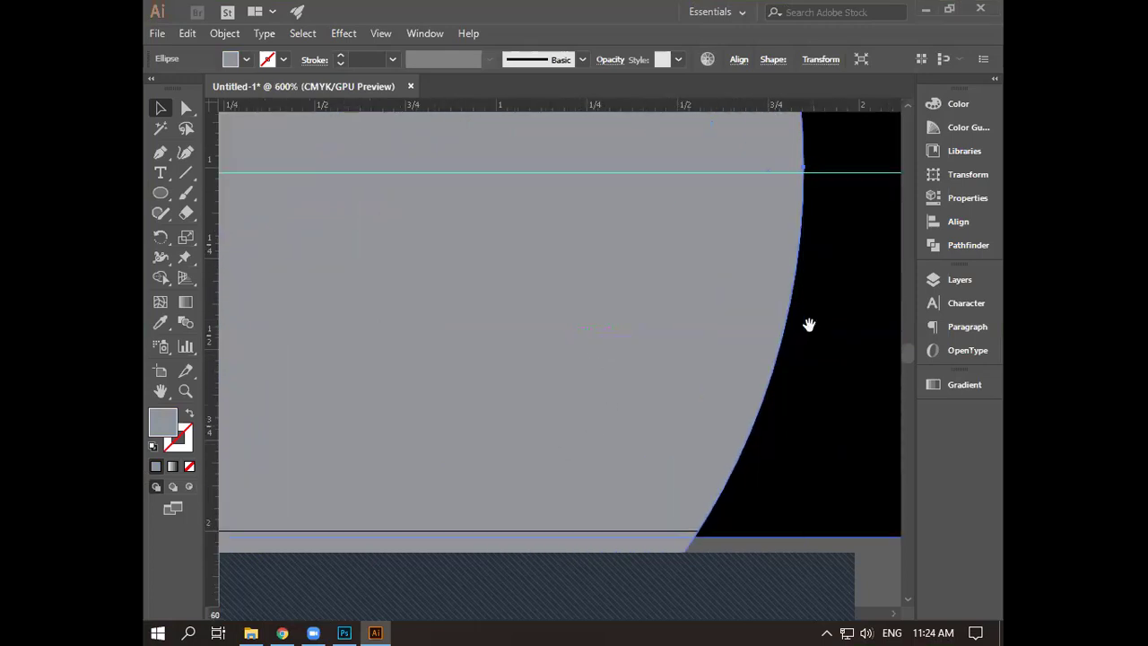
scroll(821, 328, "up", 2)
left_click_drag(820, 327, 795, 403)
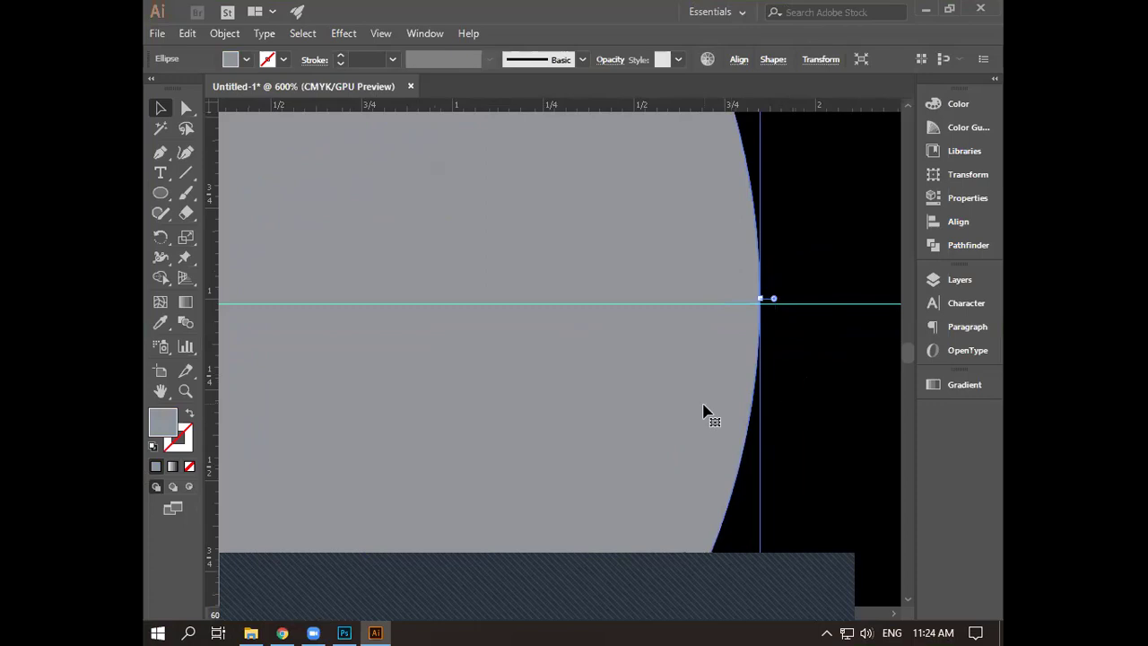
key("Down")
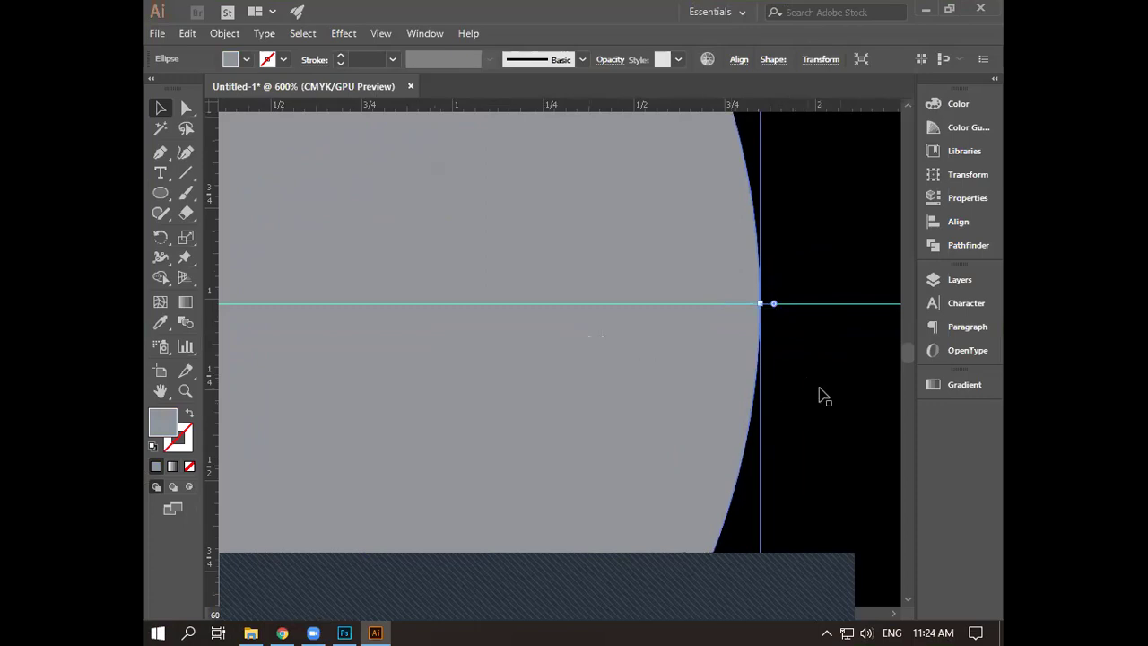
- Fine-tune the circle with two left nudges and one right so it covers the card's left part
scroll(824, 395, "down", 2)
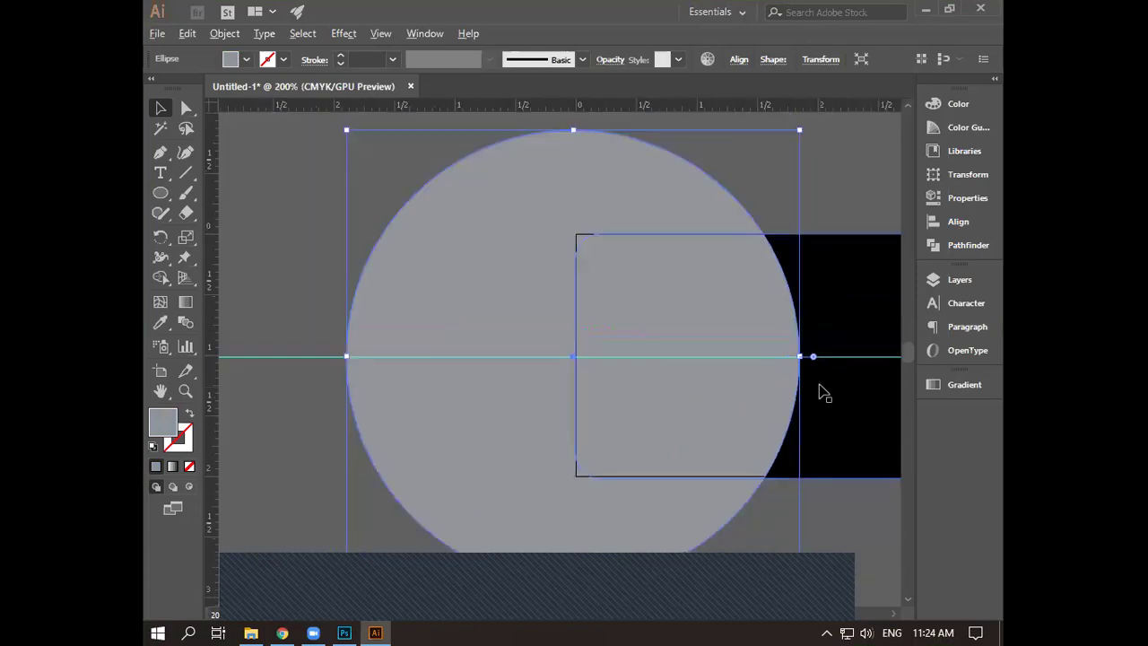
scroll(789, 386, "right", 3)
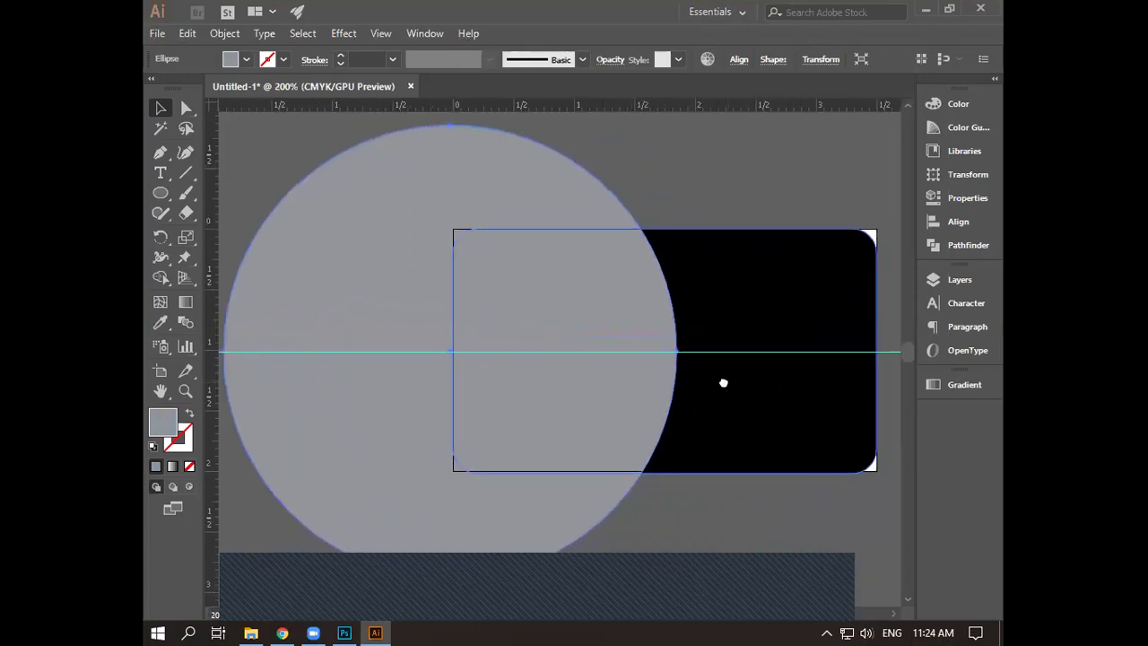
key("Left")
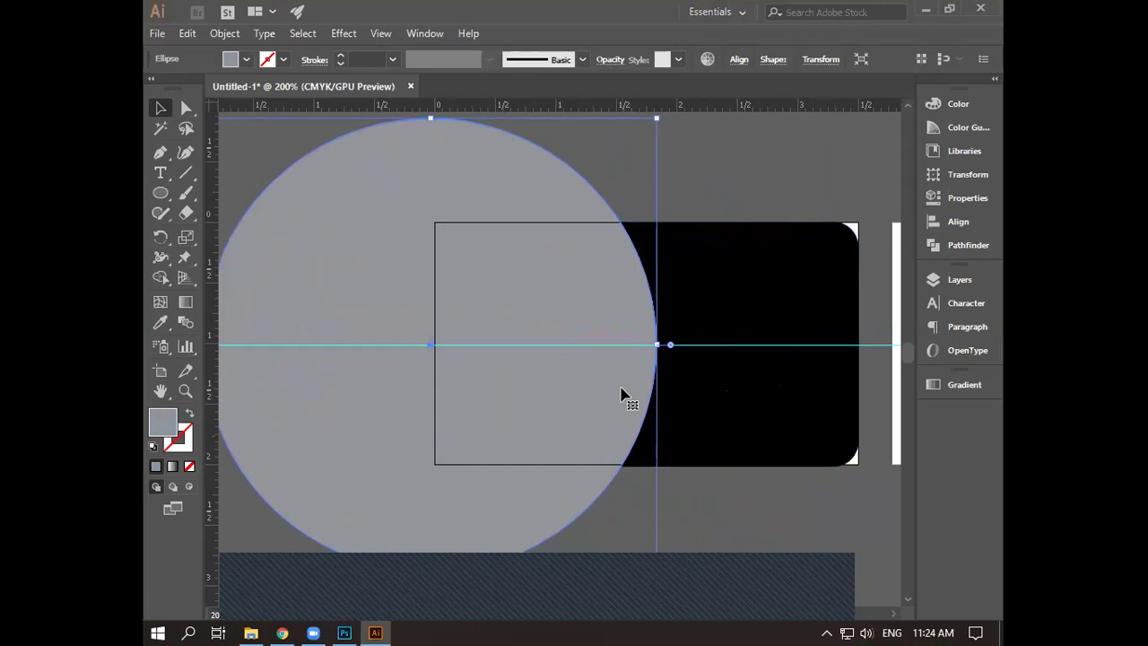
key("Left")
key("Left")
key("Left")
key("Left")
key("Left")
key("Left")
key("Left")
key("Left")
key("Left")
key("Left")
key("Left")
key("Left")
key("Left")
key("Left")
key("Left")
key("Left")
key("Left")
key("Left")
key("Left")
key("Left")
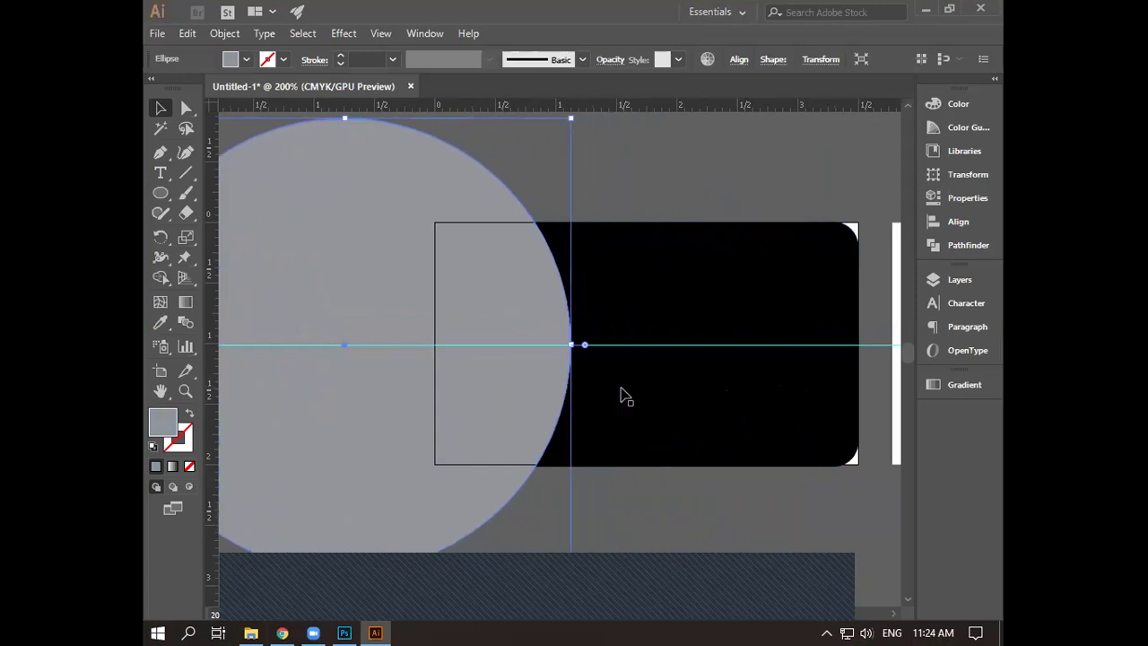
key("Right")
key("Right")
key("Right")
key("Right")
key("Right")
key("Right")
key("Right")
key("Right")
key("Right")
key("Right")
key("Right")
key("Right")
key("Right")
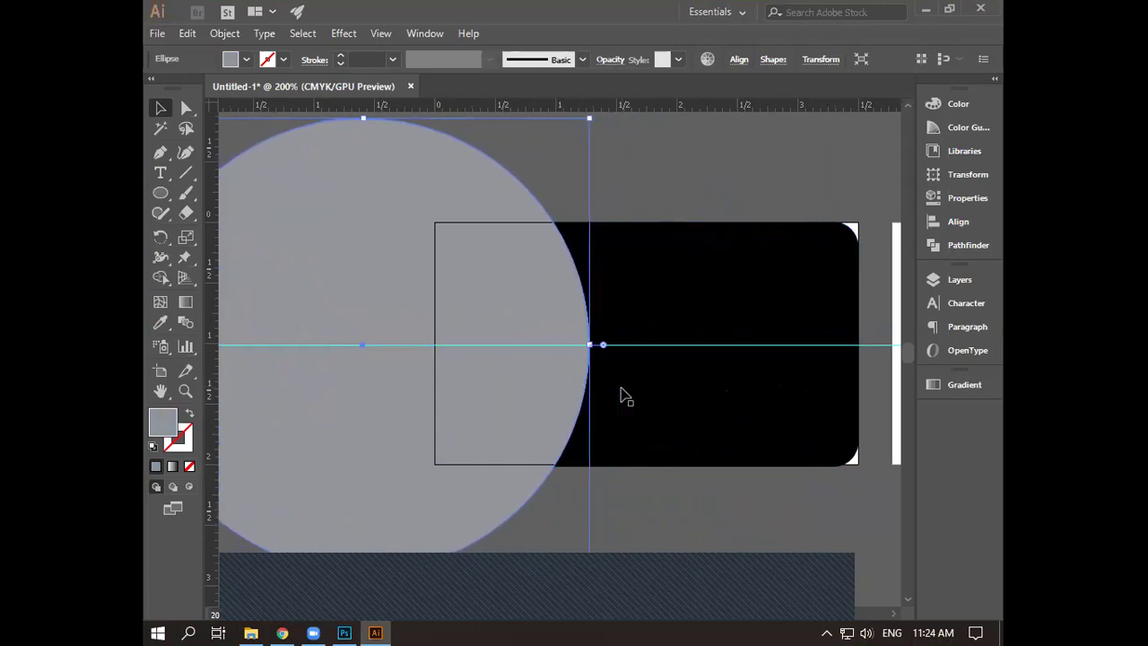
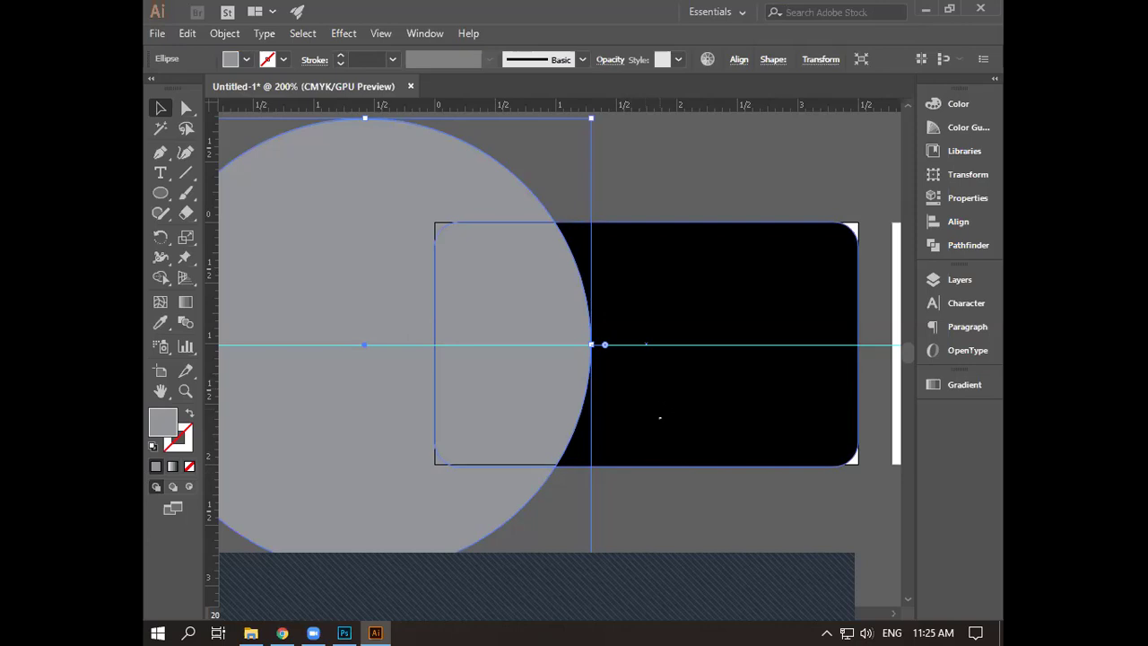
- Nudge the grey circle left so it overlaps the black card's left side
key("Right")
key("Right")
key("Right")
key("Right")
key("Right")
key("Right")
key("Right")
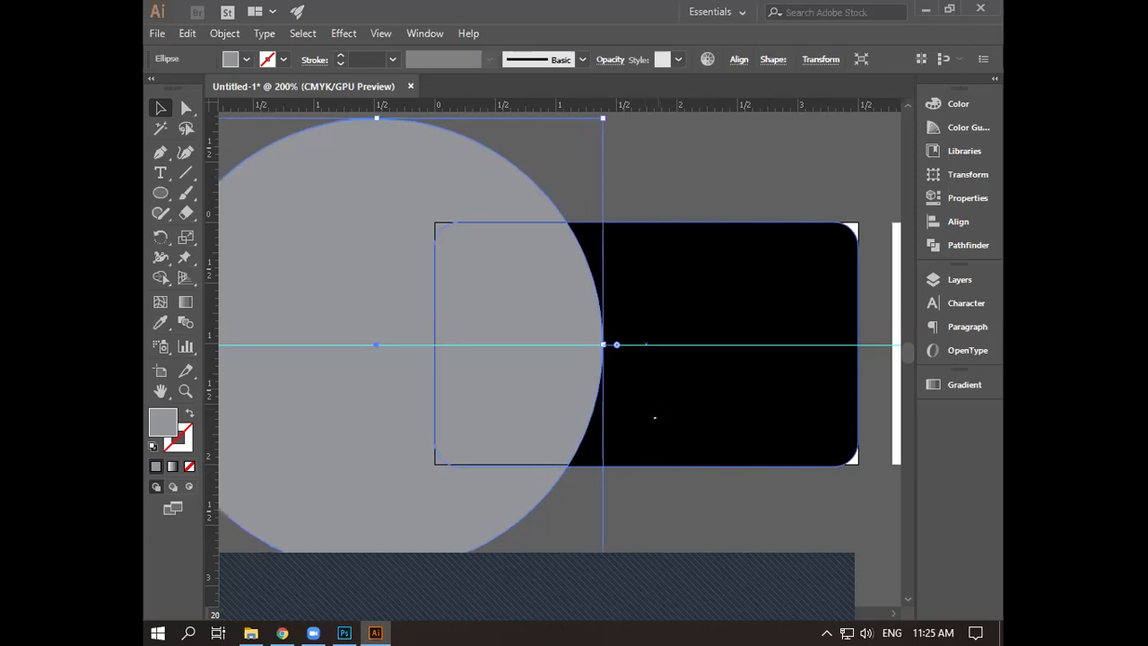
key("Left")
key("Left")
key("Left")
key("Left")
key("Left")
key("Left")
key("Left")
key("Left")
key("Left")
key("Left")
key("Left")
key("Left")
key("Left")
key("Left")
key("Left")
key("Left")
key("Left")
key("Left")
key("Left")
key("Left")
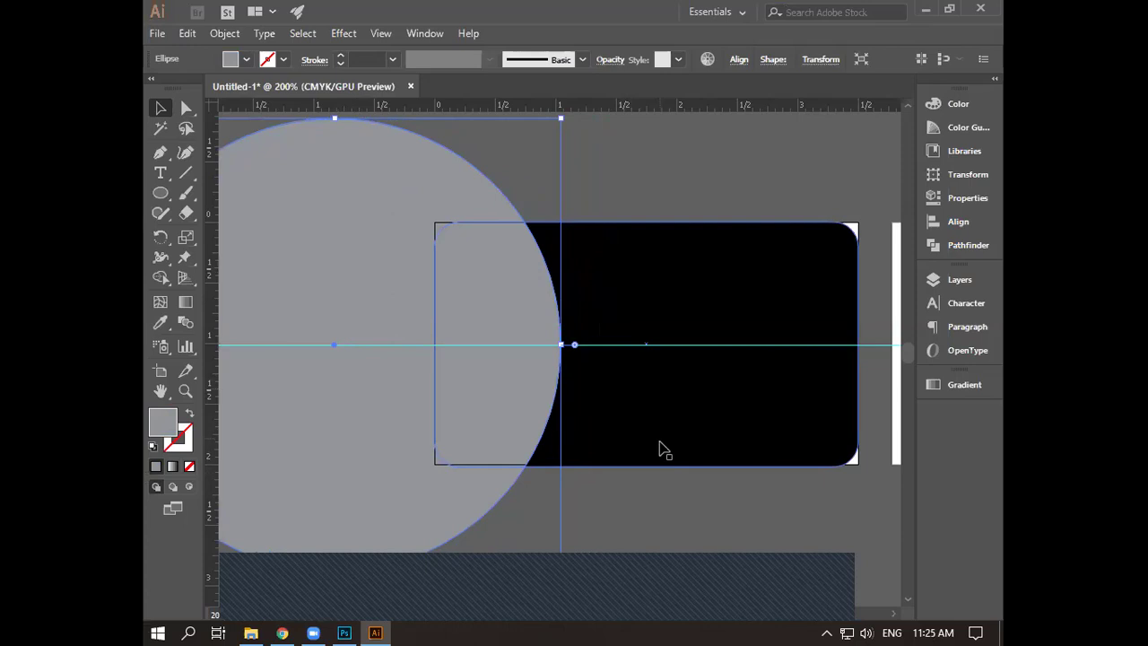
key("Left")
key("Left")
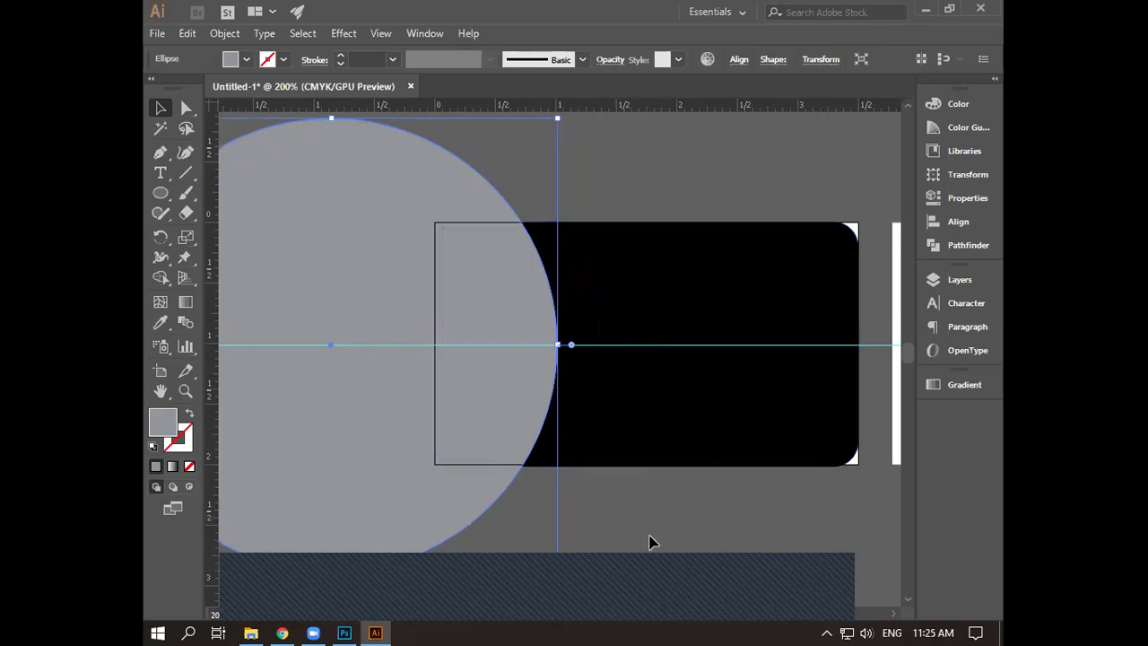
key("ctrl+a")
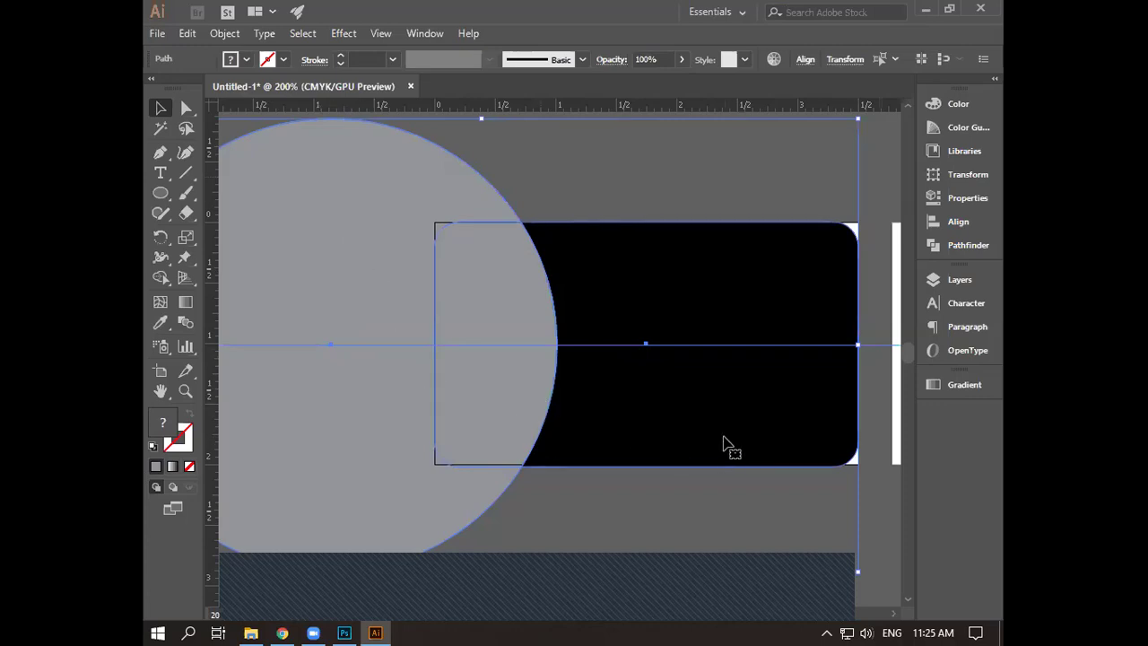
key("Delete")
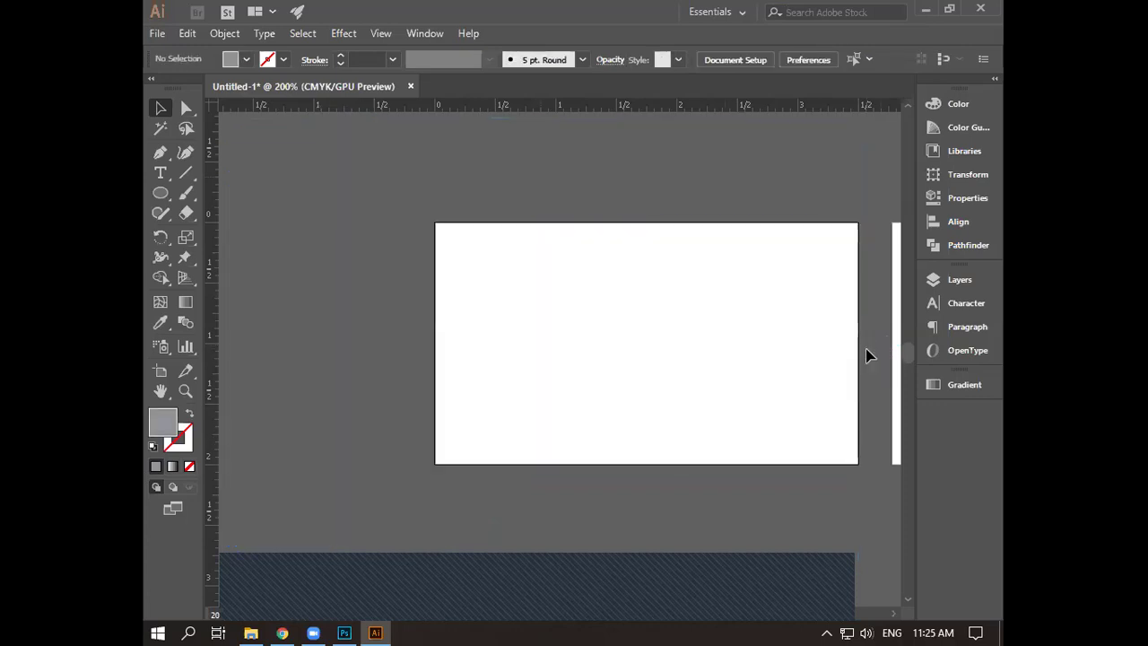
key("ctrl+z")
- Delete the horizontal guide line and marquee-select both the circle and the black card
left_click(879, 469)
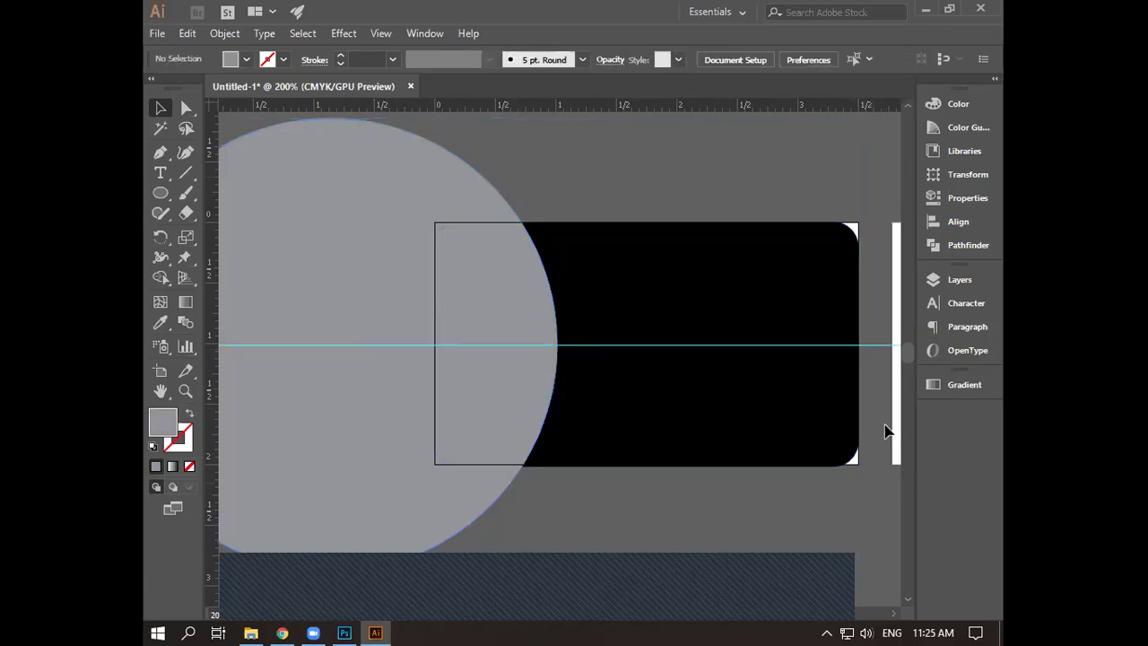
key("slash")
left_click(878, 347)
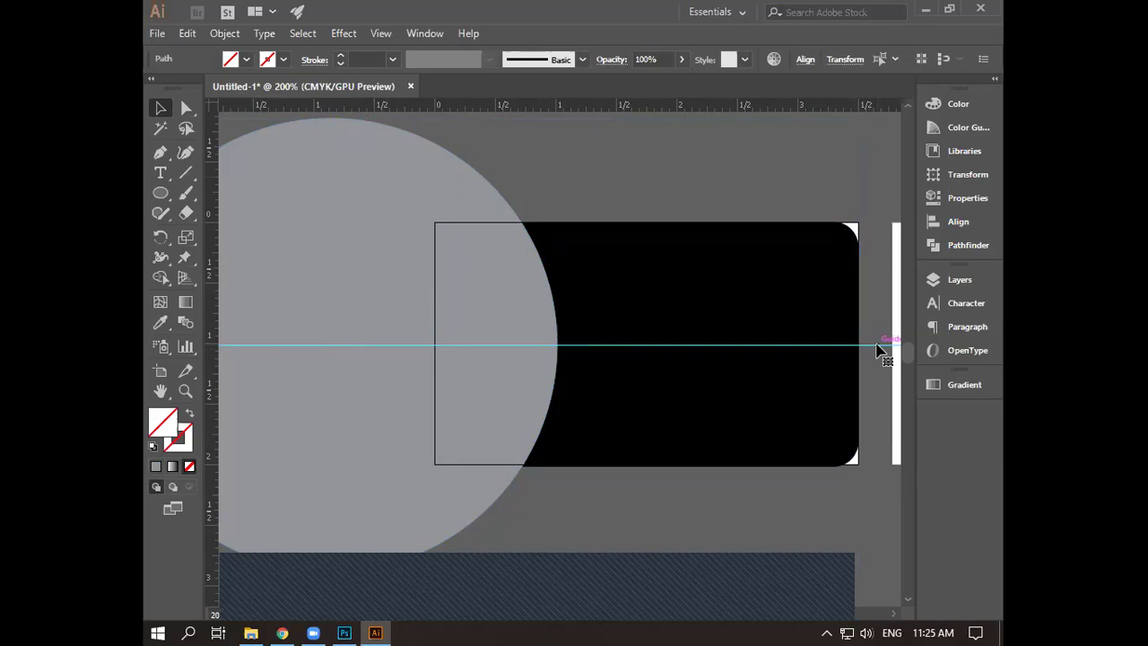
key("Delete")
left_click_drag(691, 500, 385, 219)
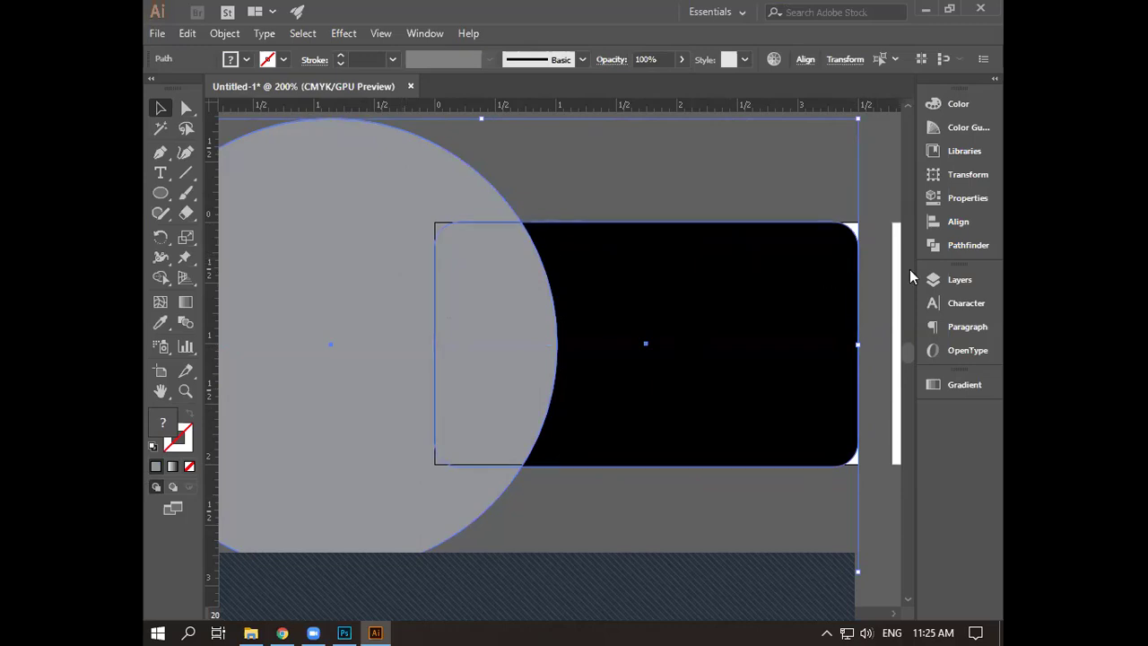
- Divide the circle and card with Pathfinder, then ungroup the resulting pieces
left_click(957, 328)
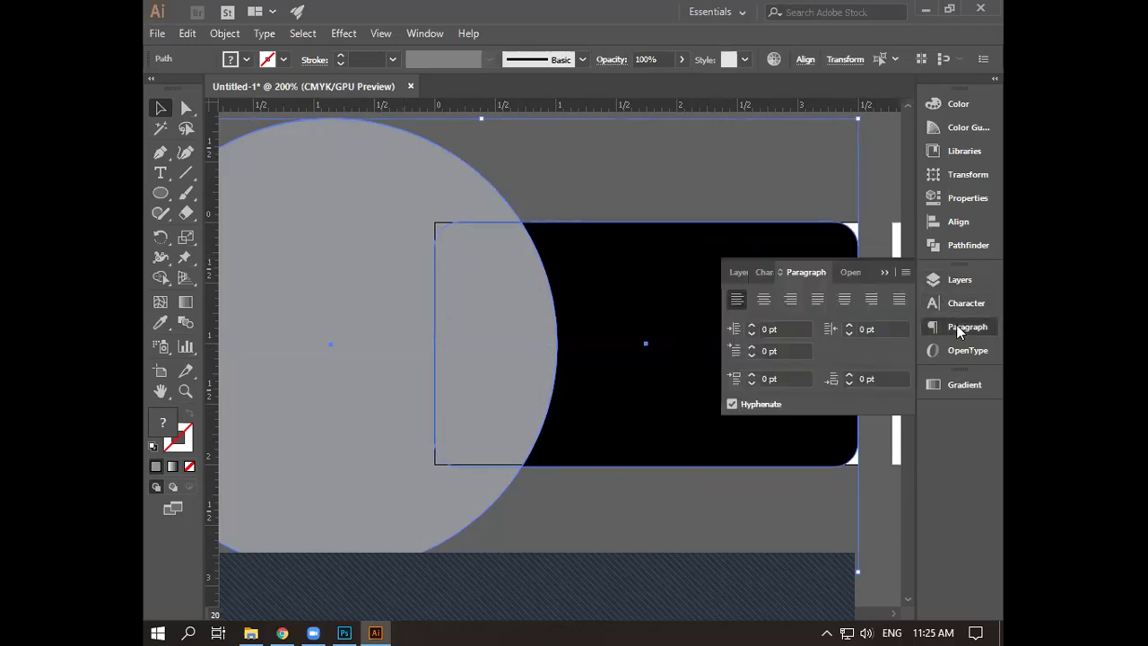
left_click(955, 244)
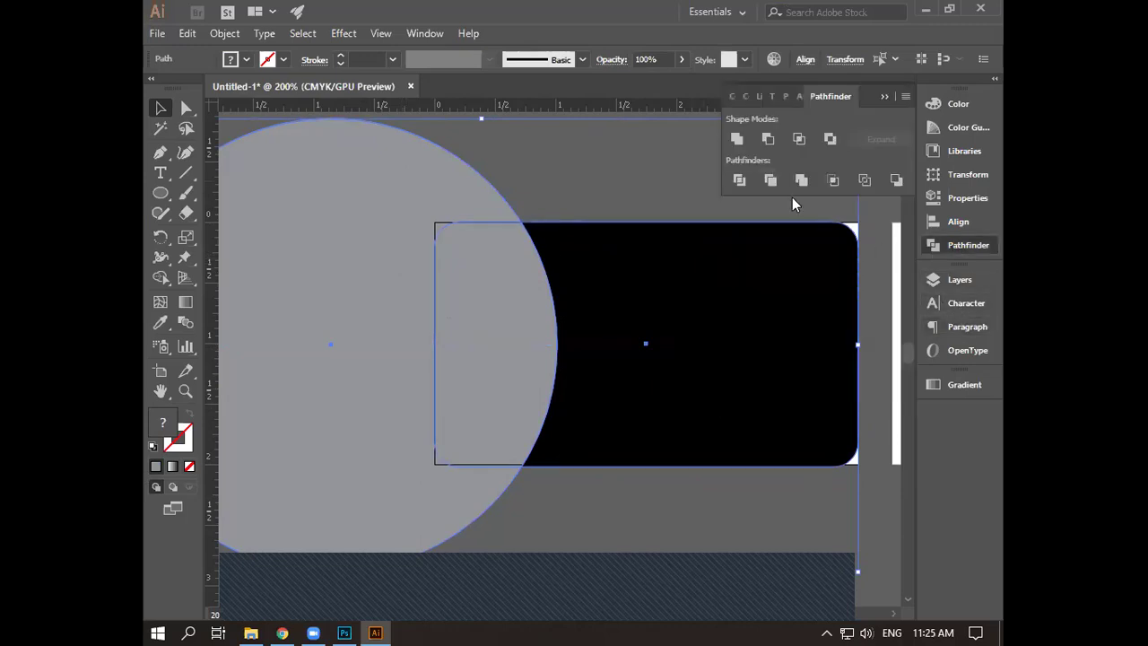
left_click(739, 179)
right_click(600, 401)
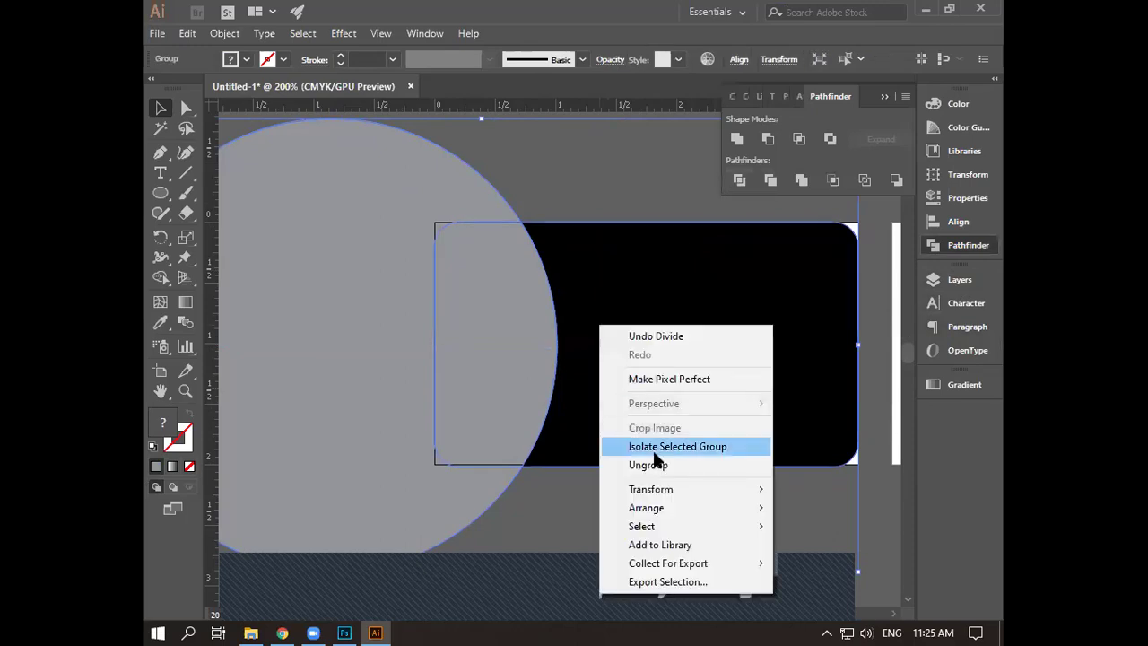
left_click(659, 466)
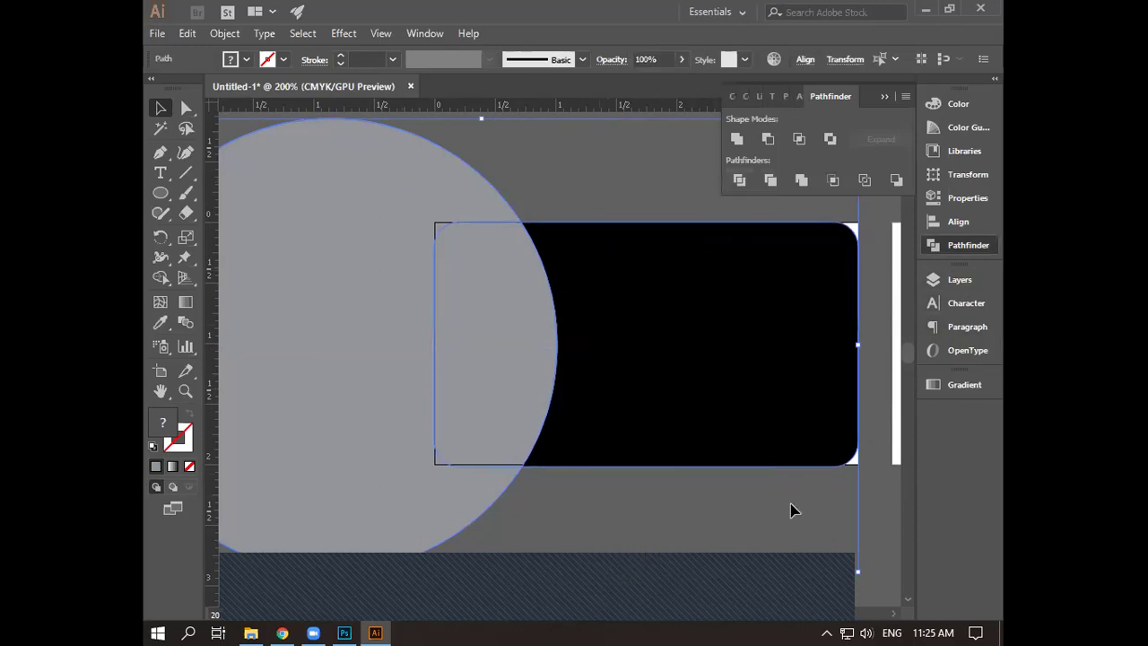
- Delete the circle piece lying outside the card and select the grey piece inside it
left_click(868, 506)
left_click(412, 502)
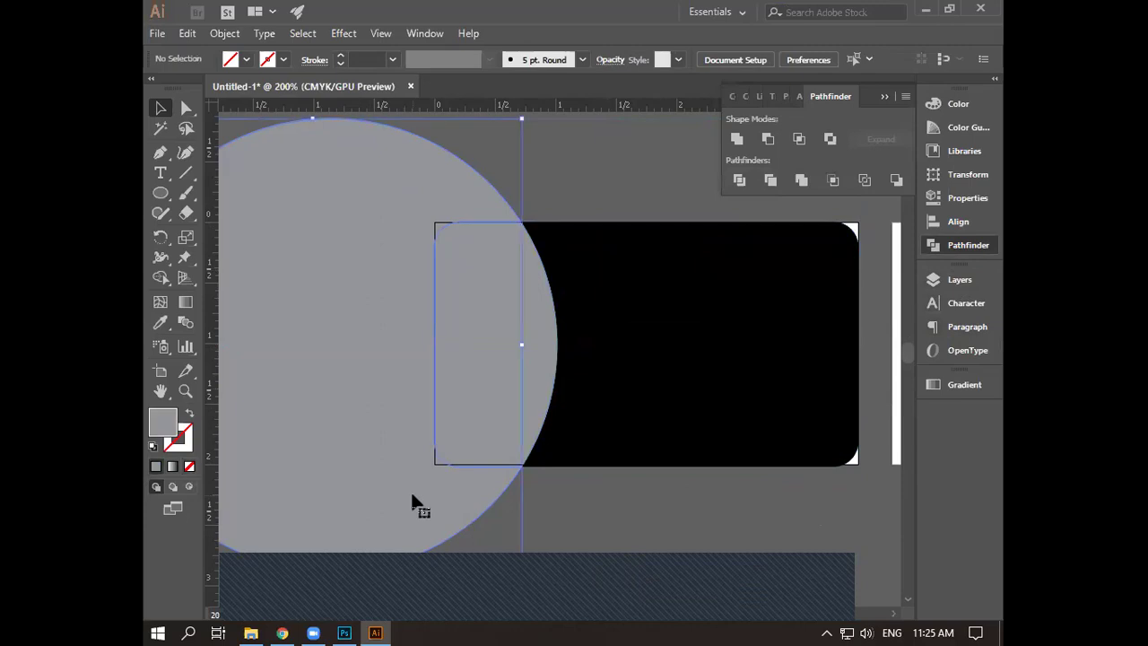
key("Delete")
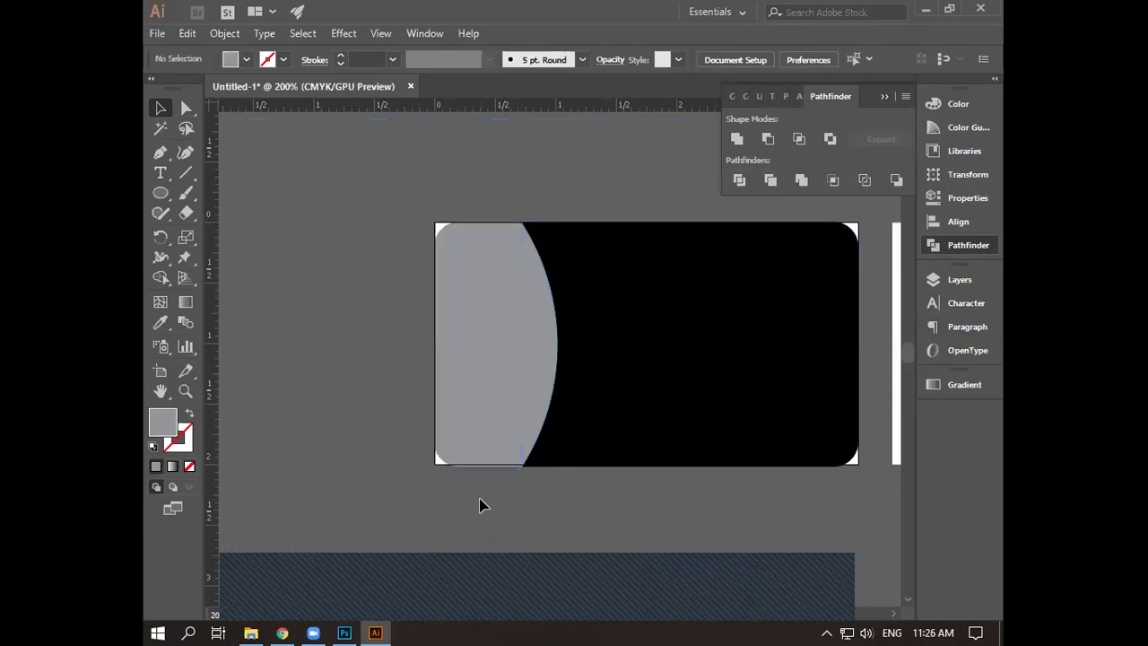
left_click(493, 429)
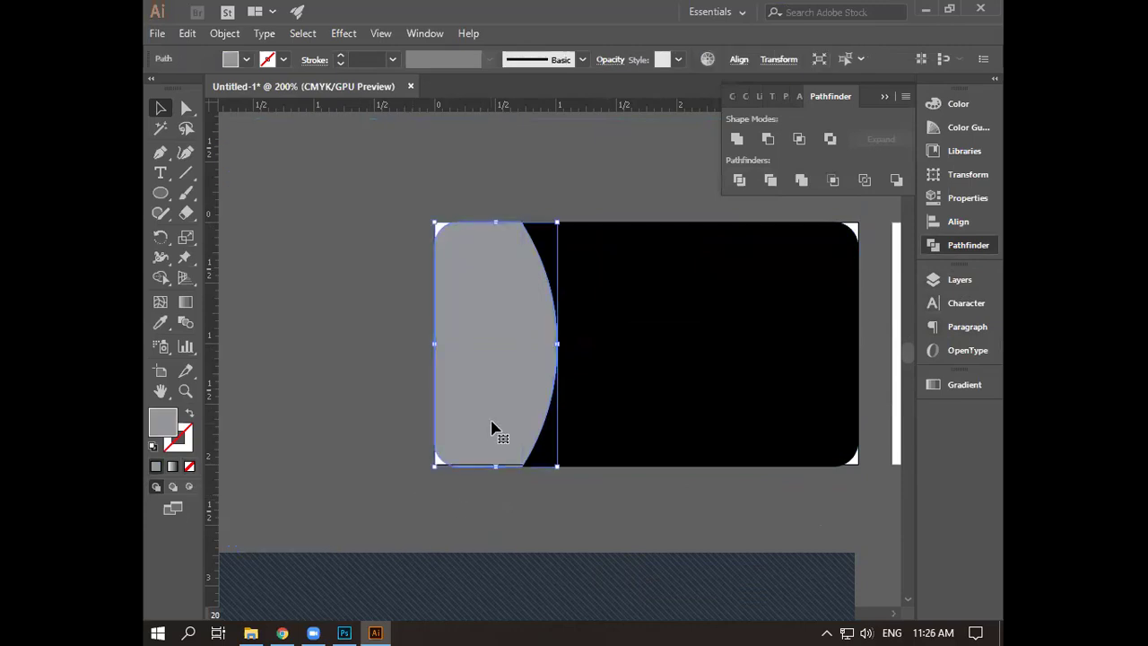
scroll(496, 421, "up", 3)
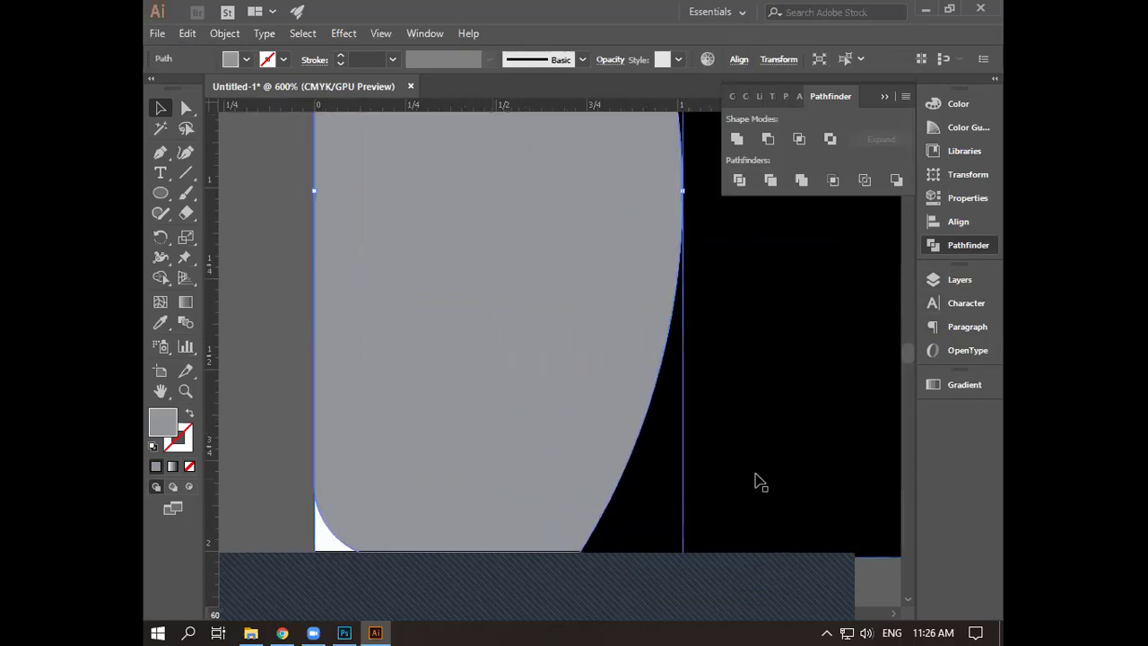
scroll(755, 484, "down", 2)
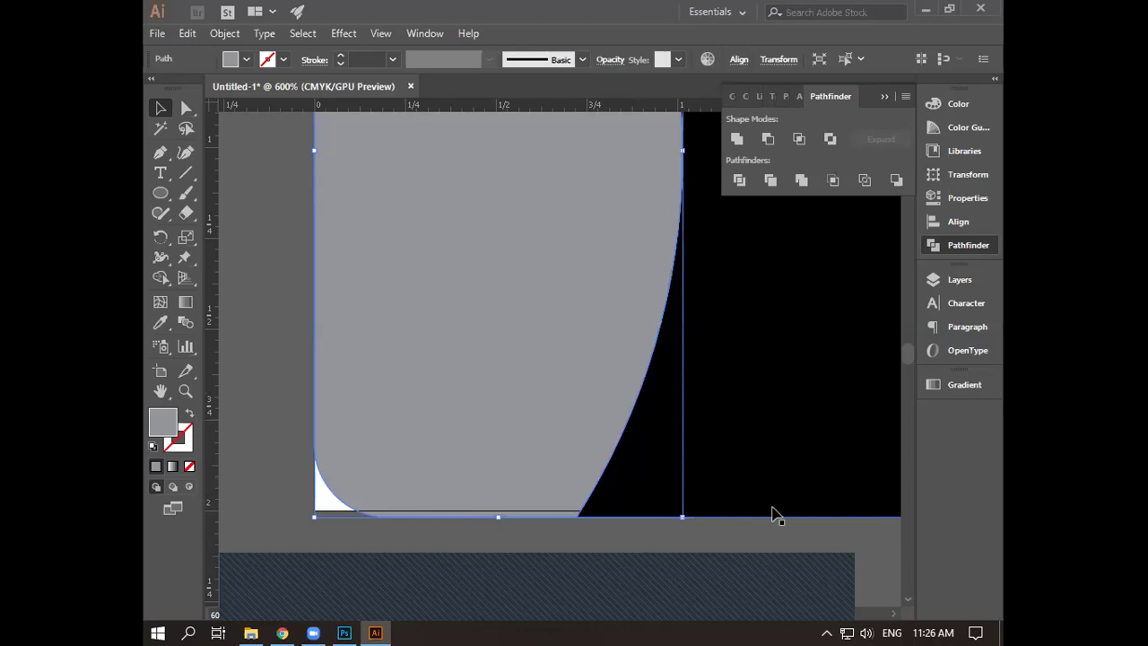
- Deselect and zoom in on the card edge where the grey piece meets it
left_click(717, 531)
scroll(743, 525, "down", 3)
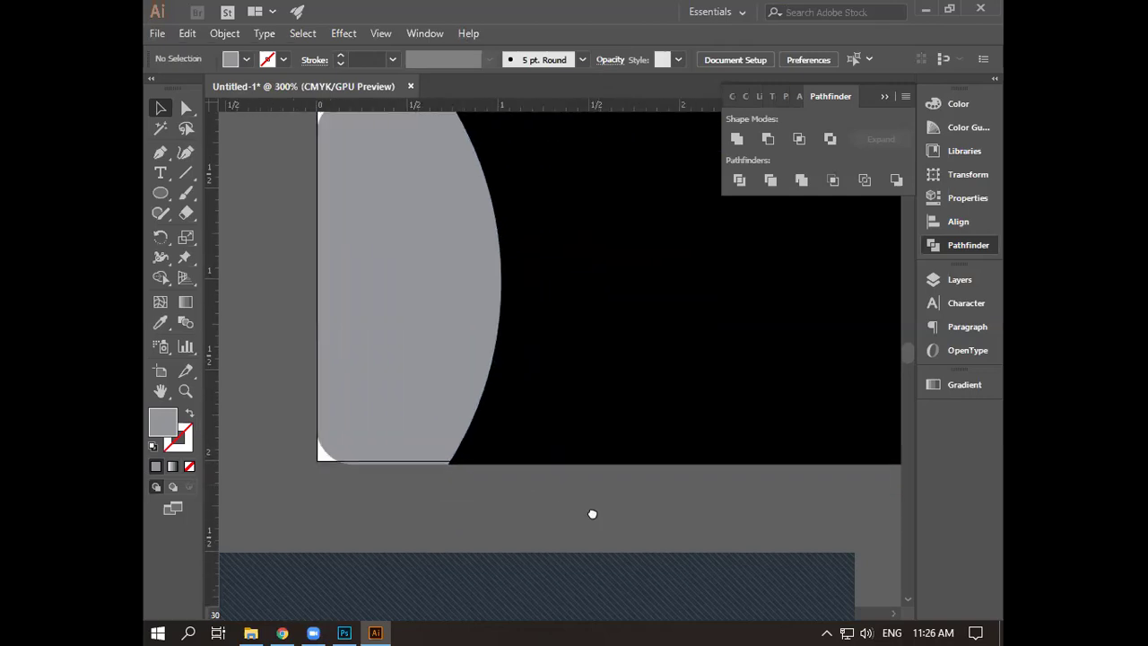
scroll(532, 293, "up", 4)
left_click_drag(535, 257, 572, 419)
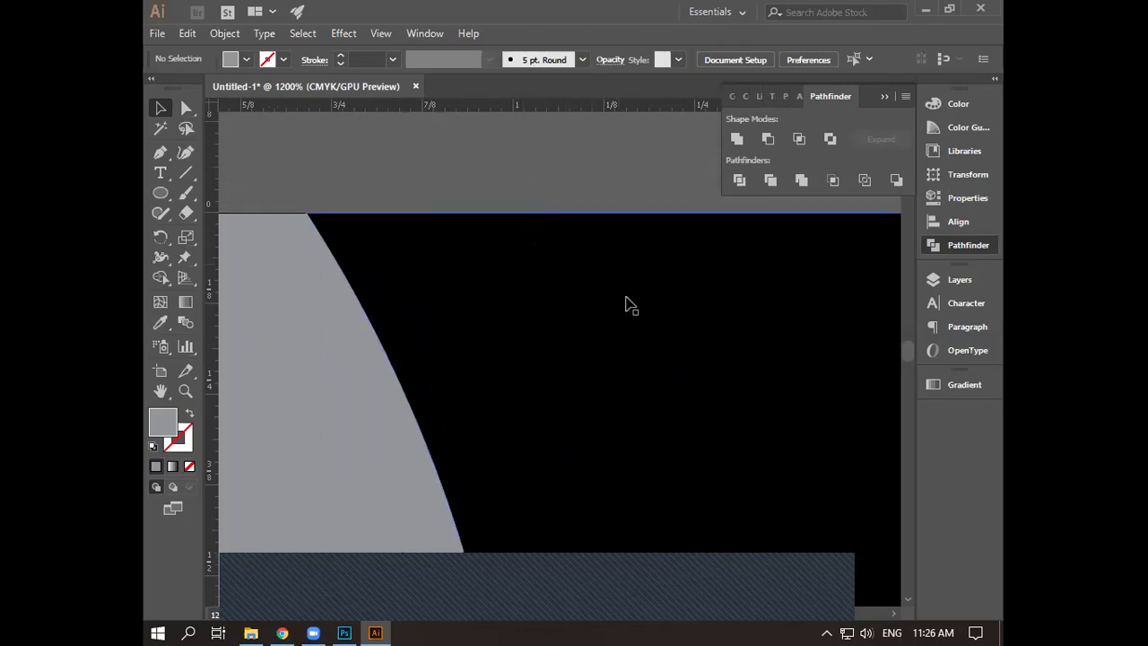
scroll(584, 287, "up", 5)
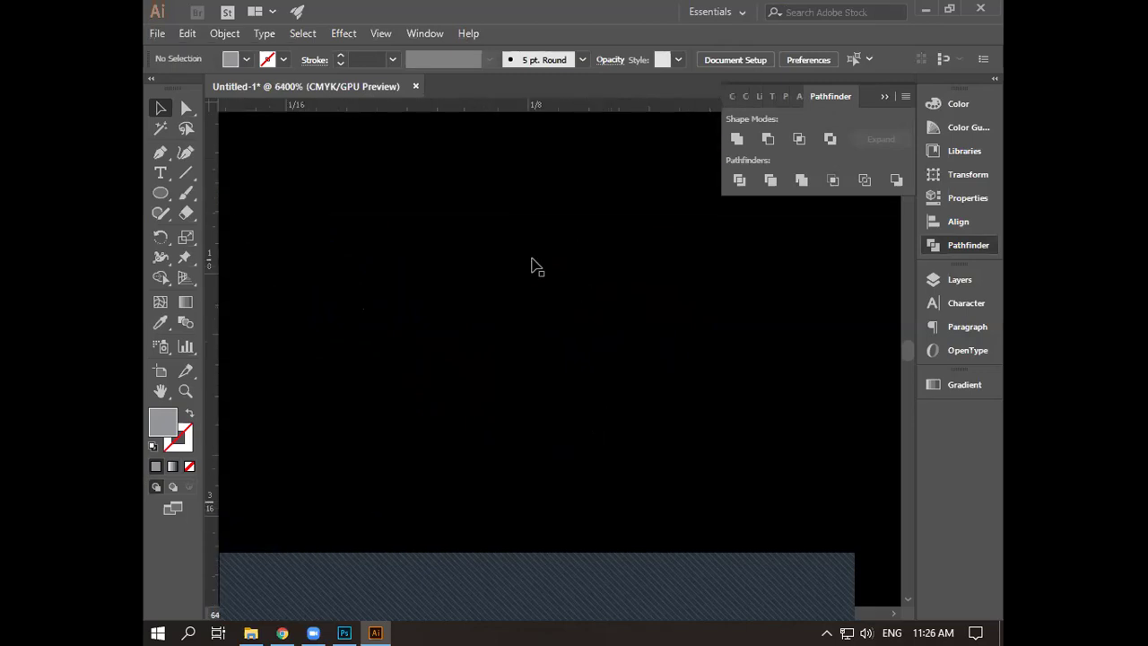
left_click_drag(568, 315, 578, 421)
left_click_drag(295, 314, 645, 392)
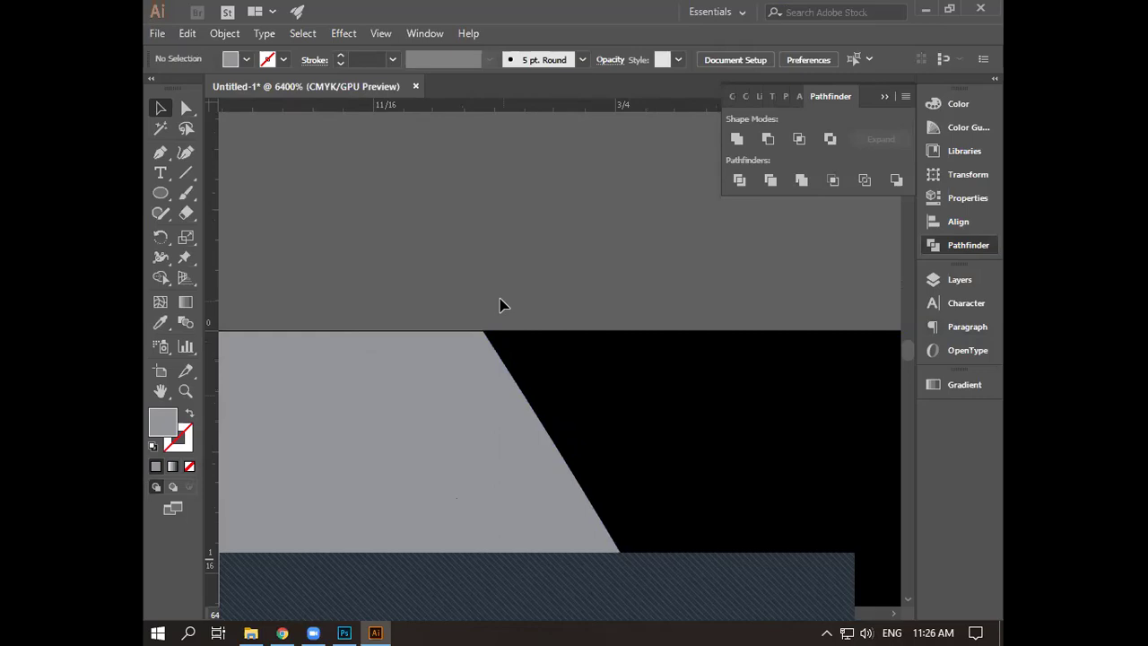
scroll(501, 305, "up", 3)
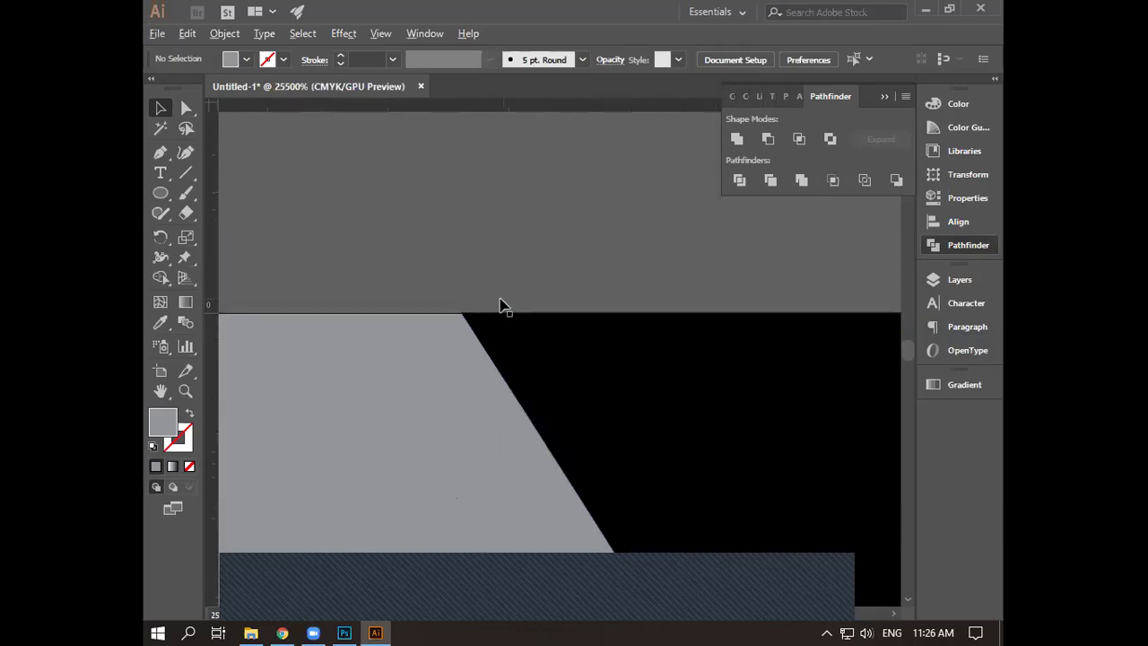
scroll(499, 302, "down", 10)
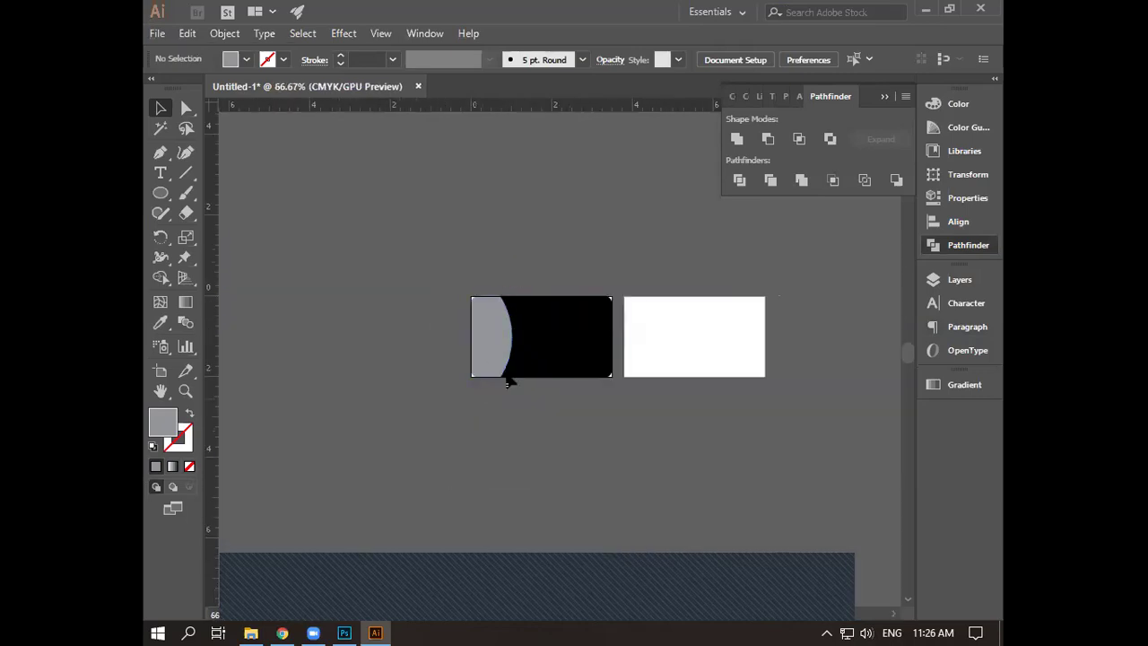
scroll(520, 376, "up", 3)
scroll(520, 377, "up", 3)
scroll(702, 323, "up", 3)
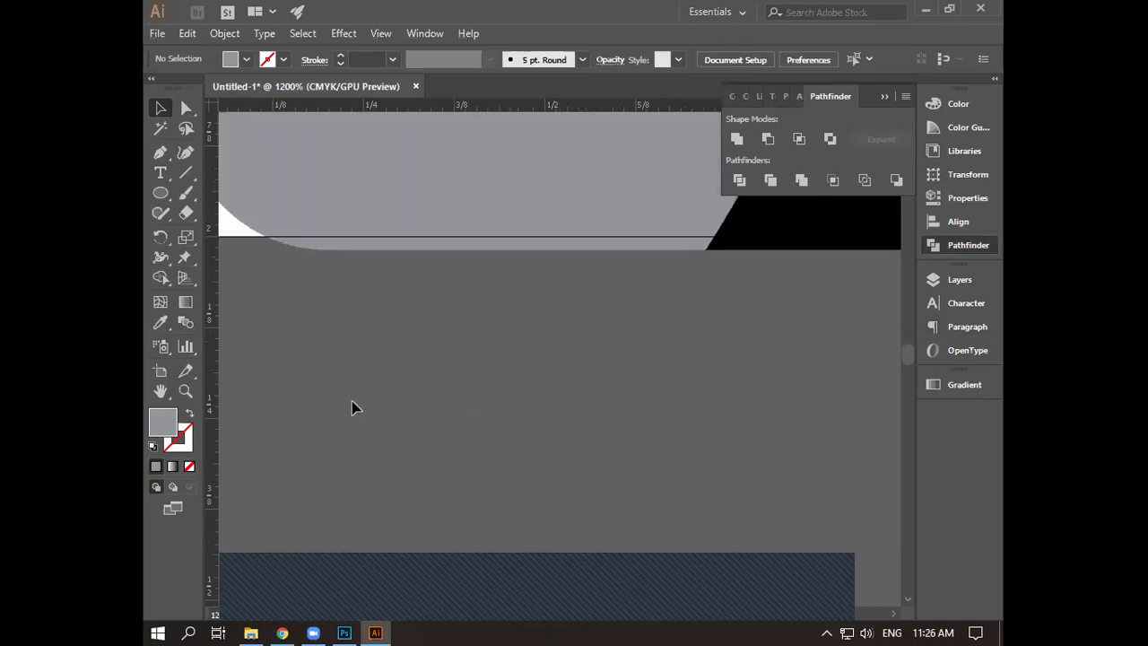
scroll(339, 401, "down", 2)
- Drag the black path's bottom edge up so it sits flush with the grey piece
left_click(545, 345)
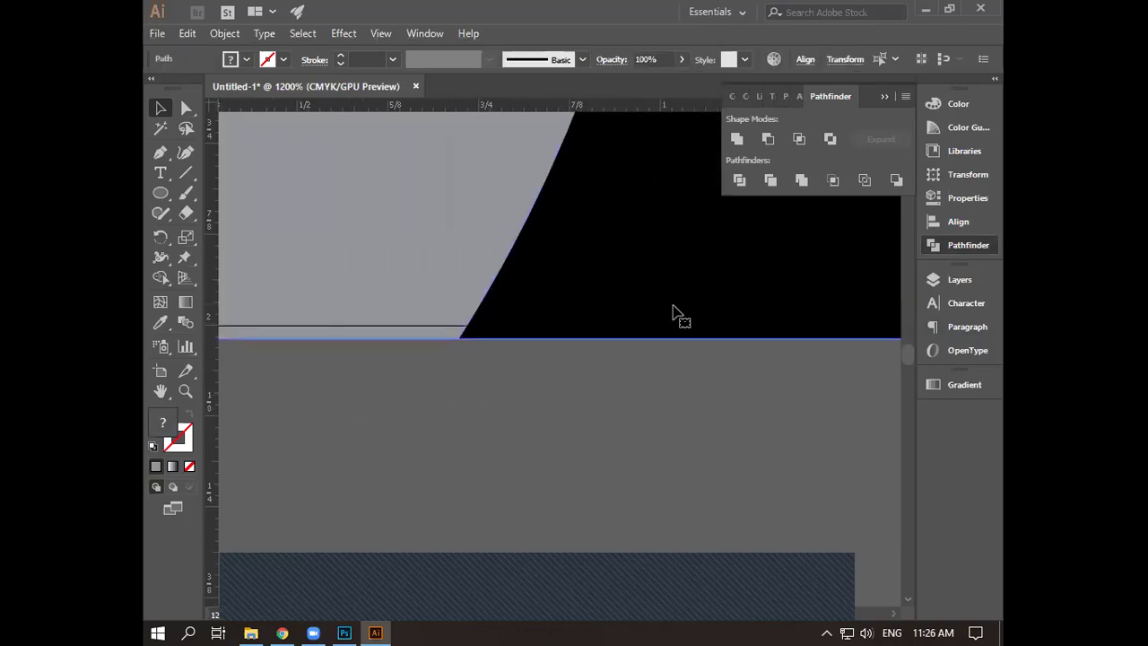
left_click_drag(771, 351, 477, 429)
scroll(462, 428, "down", 1)
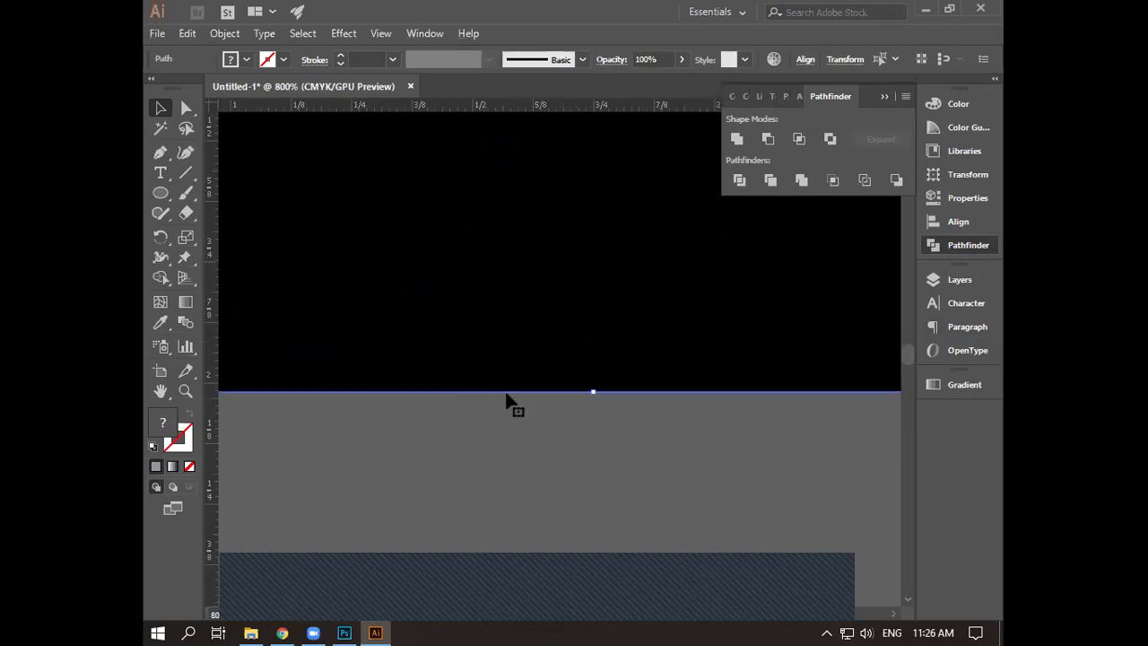
left_click_drag(593, 394, 594, 383)
left_click(574, 423)
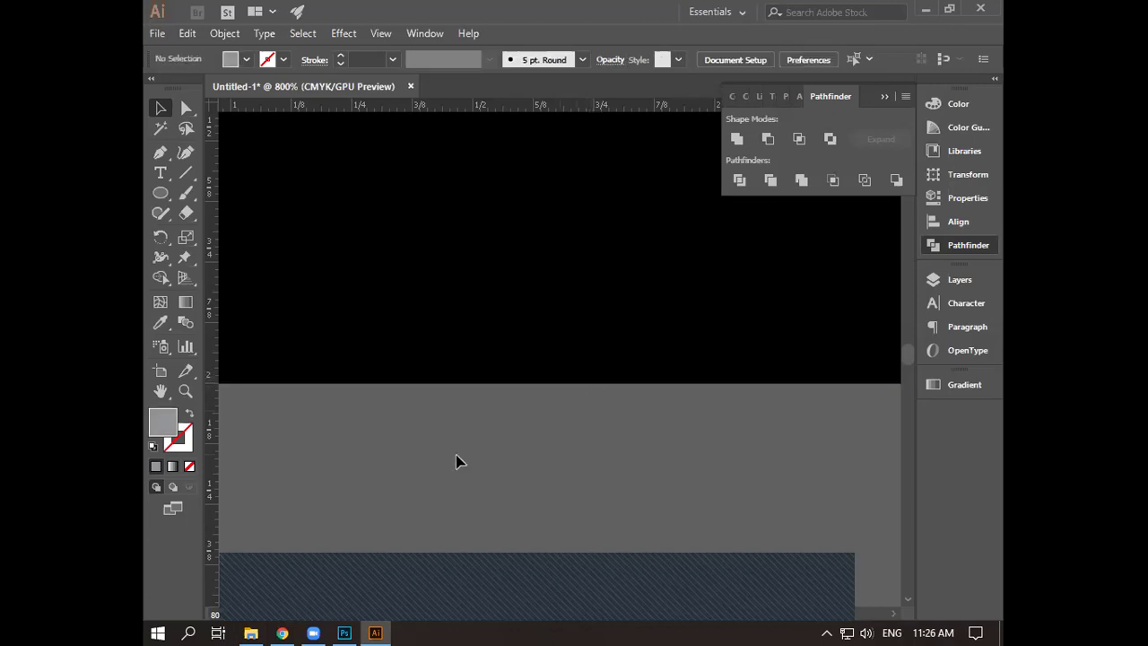
scroll(456, 460, "down", 4)
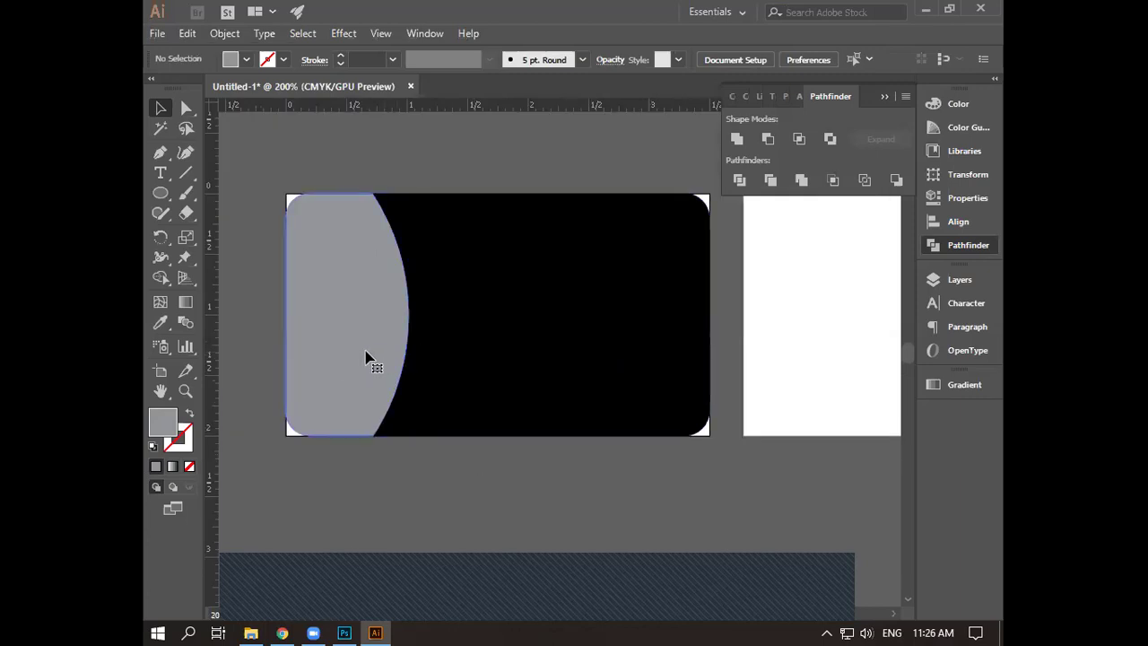
- Make a vertically reflected copy of the grey panel and nudge it to the card's right edge
left_click(366, 358)
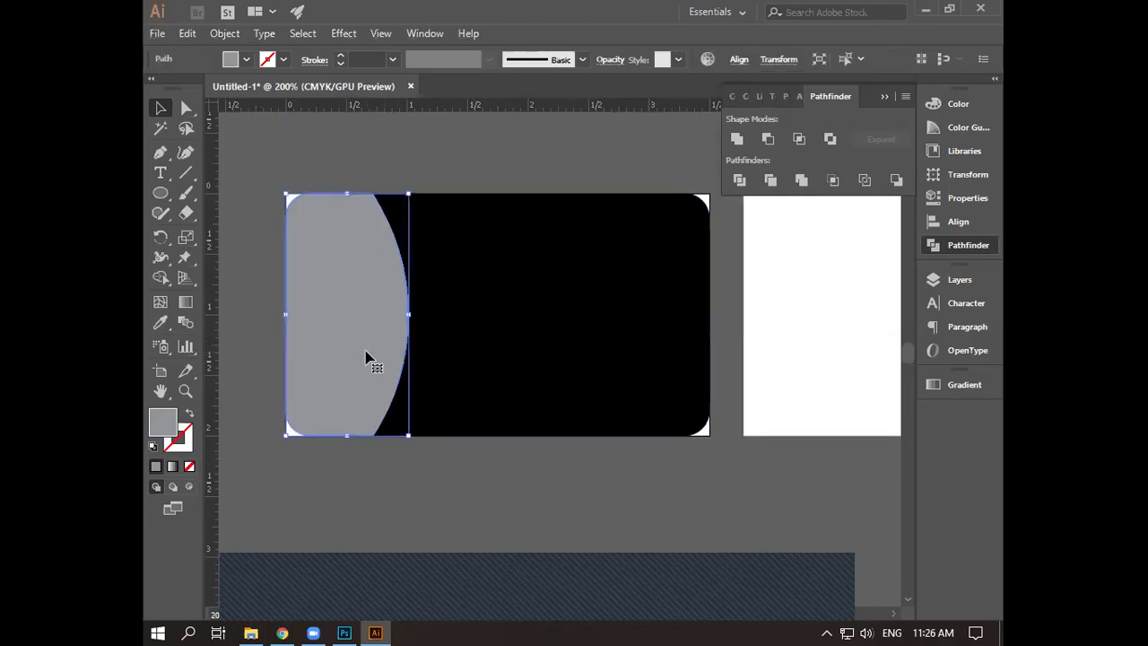
right_click(367, 352)
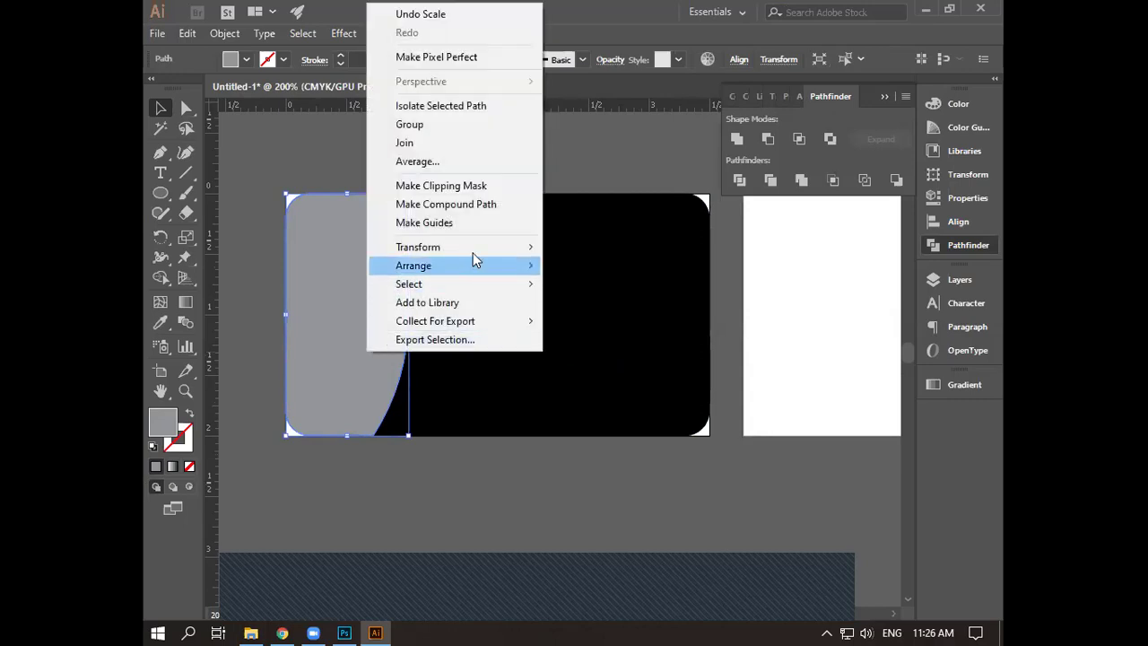
mouse_move(475, 246)
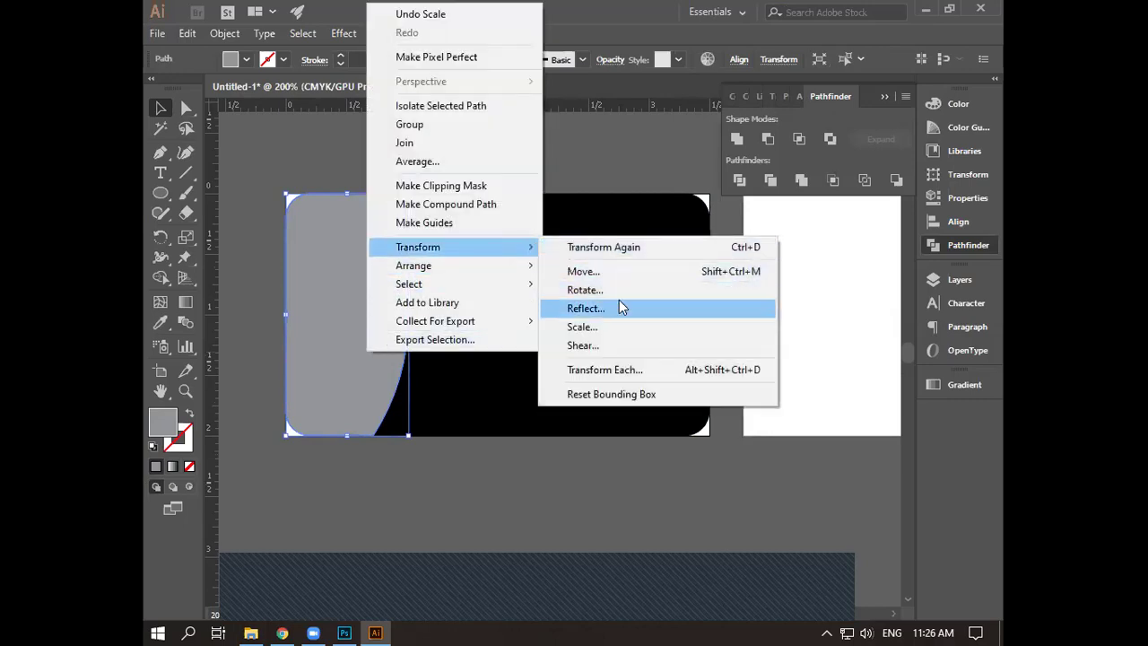
left_click(622, 308)
left_click(637, 388)
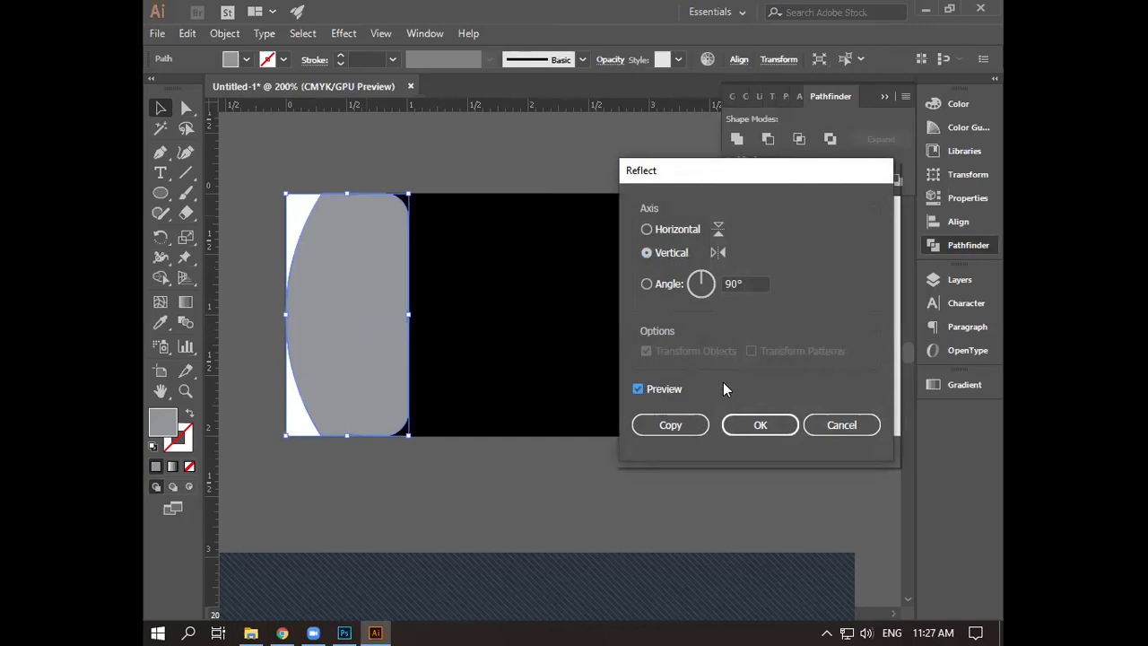
left_click(674, 424)
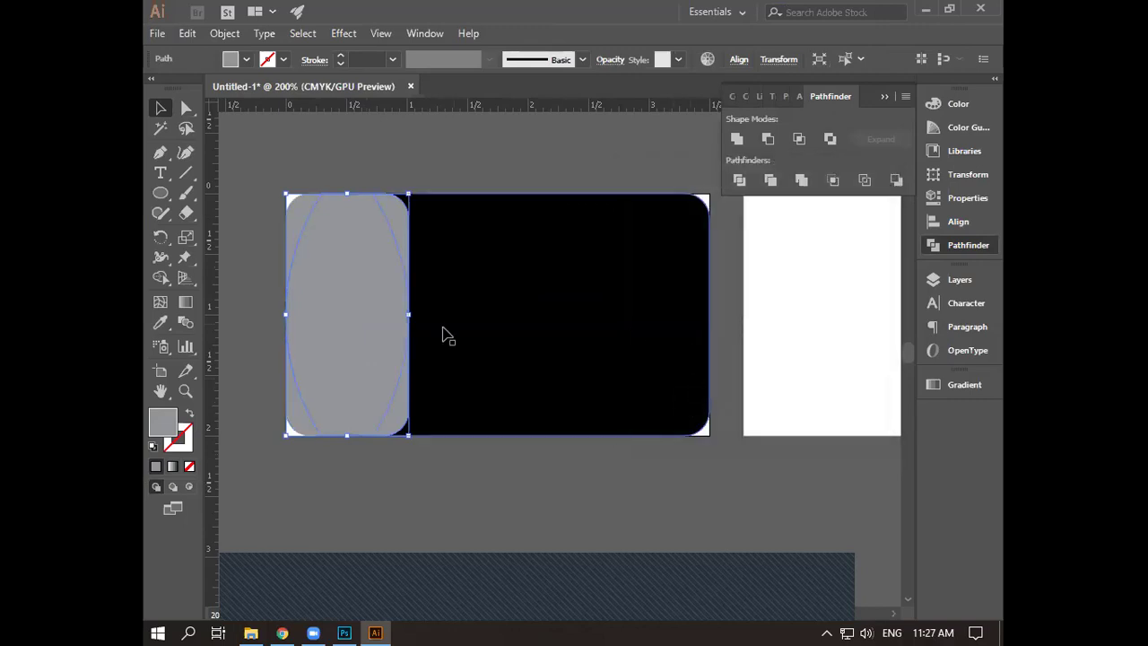
key("Right")
key("Right")
key("Right")
key("Right")
key("Right")
key("Right")
key("Right")
key("Right")
key("Right")
key("Right")
key("Right")
key("Right")
key("Right")
key("Right")
key("Right")
key("Right")
key("Right")
key("Right")
key("Right")
key("Right")
key("Right")
key("Right")
key("Right")
key("Right")
key("Right")
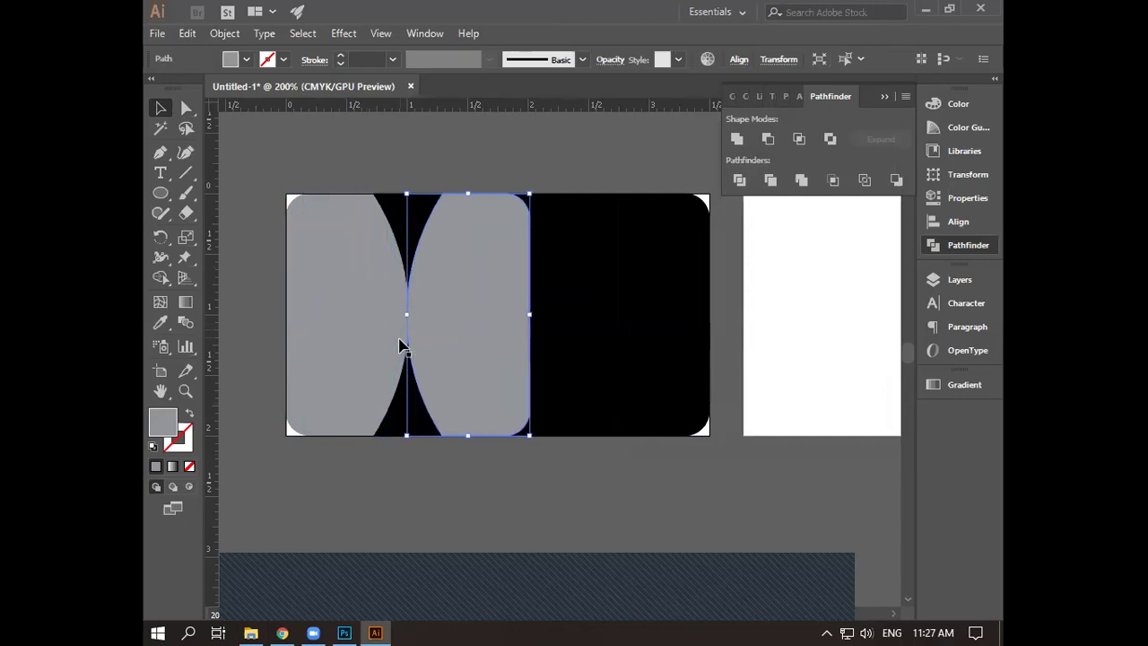
key("Right")
key("Right")
key("Right")
key("Right")
key("Right")
key("Right")
key("Right")
key("Right")
key("Right")
key("Right")
key("Right")
key("Right")
key("Right")
key("Right")
key("Right")
key("Right")
key("Right")
key("Right")
key("Right")
key("Right")
key("Right")
key("Right")
key("Right")
key("Right")
key("Right")
key("Right")
key("Right")
key("Right")
key("Right")
key("Right")
key("Right")
key("Right")
key("Right")
key("Right")
key("Right")
key("Right")
key("Right")
key("Right")
key("Right")
key("Right")
key("Right")
key("Right")
key("Right")
key("Right")
key("Right")
key("Right")
key("Right")
key("Right")
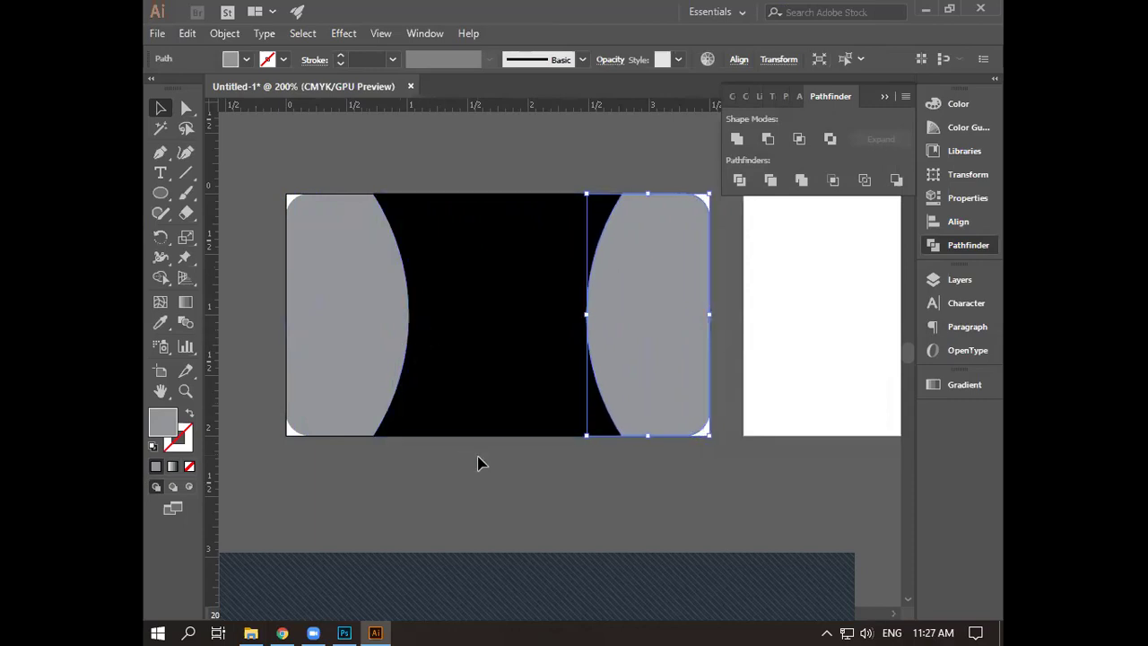
left_click(477, 461)
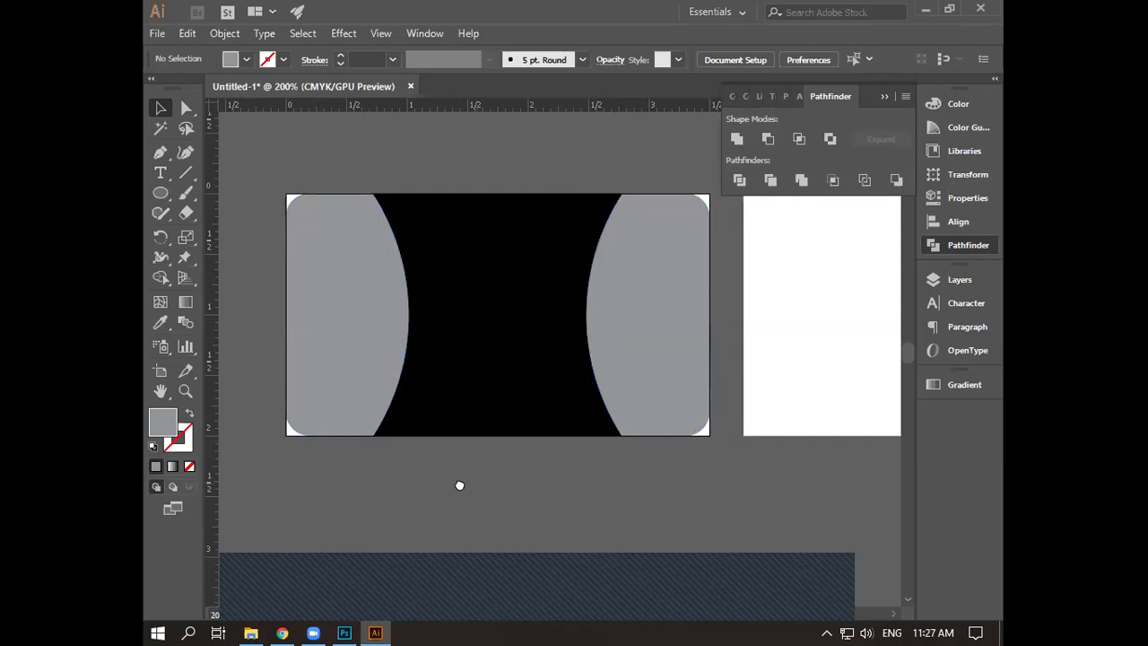
- Undo the patterned bar, then draw a 3-sided polygon filled white on the card's upper left
key("ctrl+z")
key("ctrl+z")
key("ctrl+z")
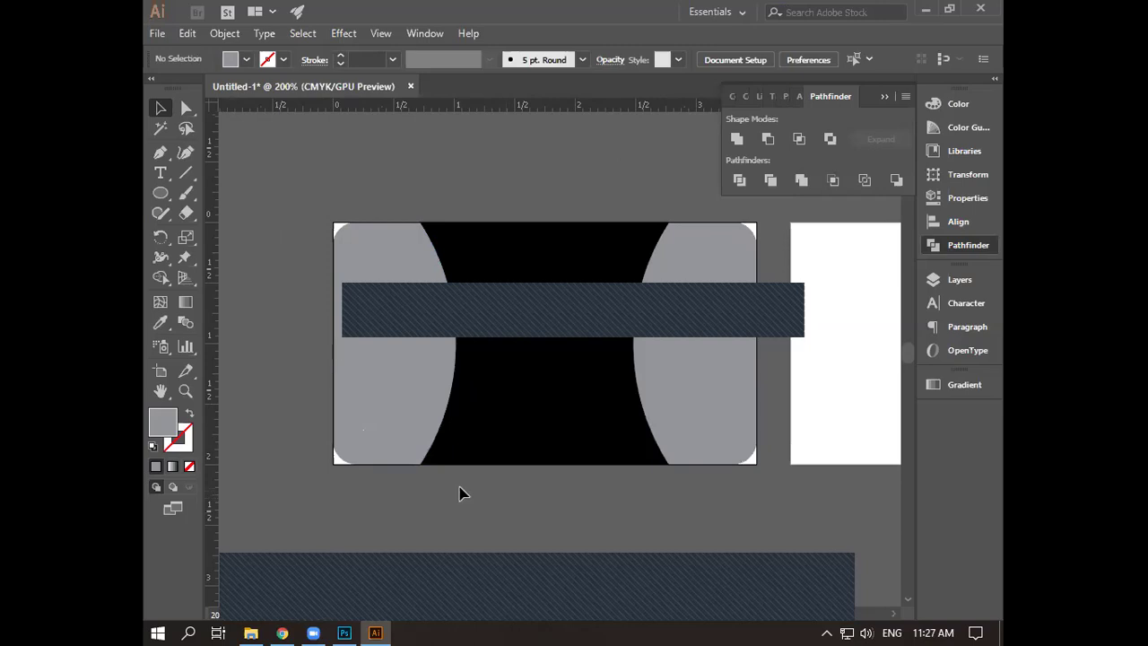
key("ctrl+z")
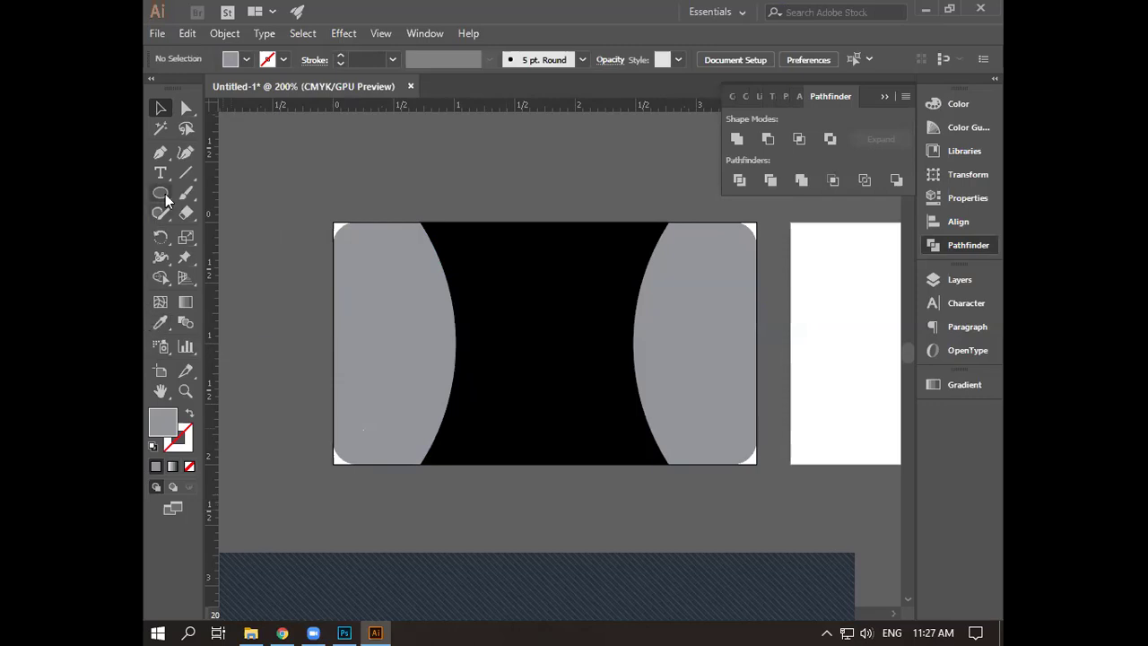
left_click_drag(166, 199, 219, 252)
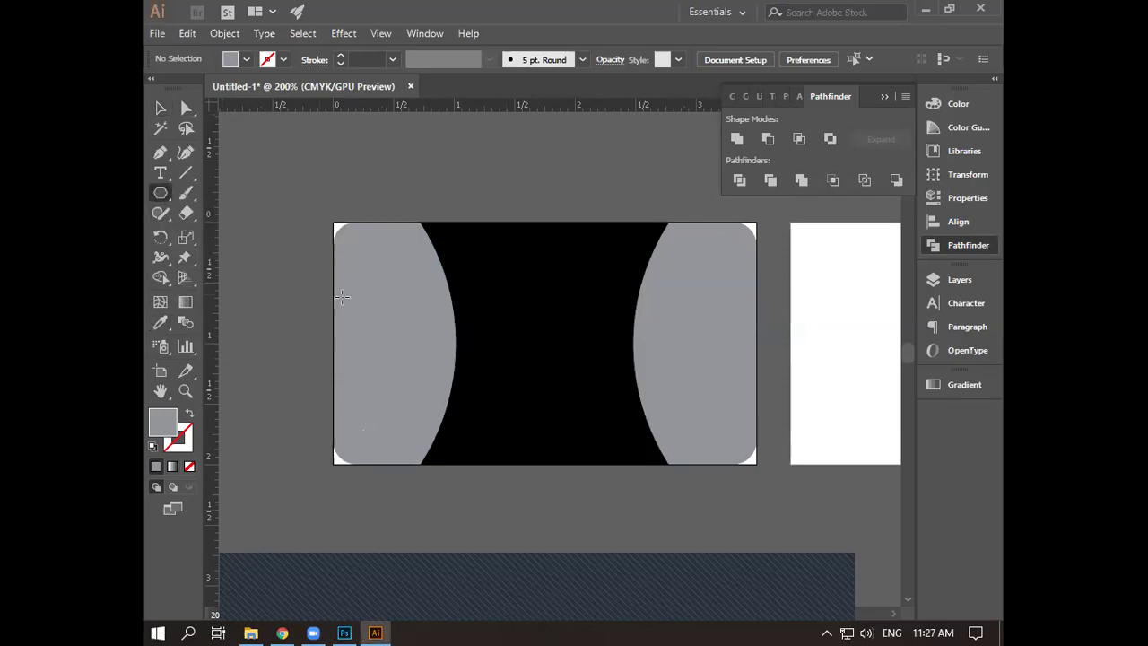
left_click(481, 311)
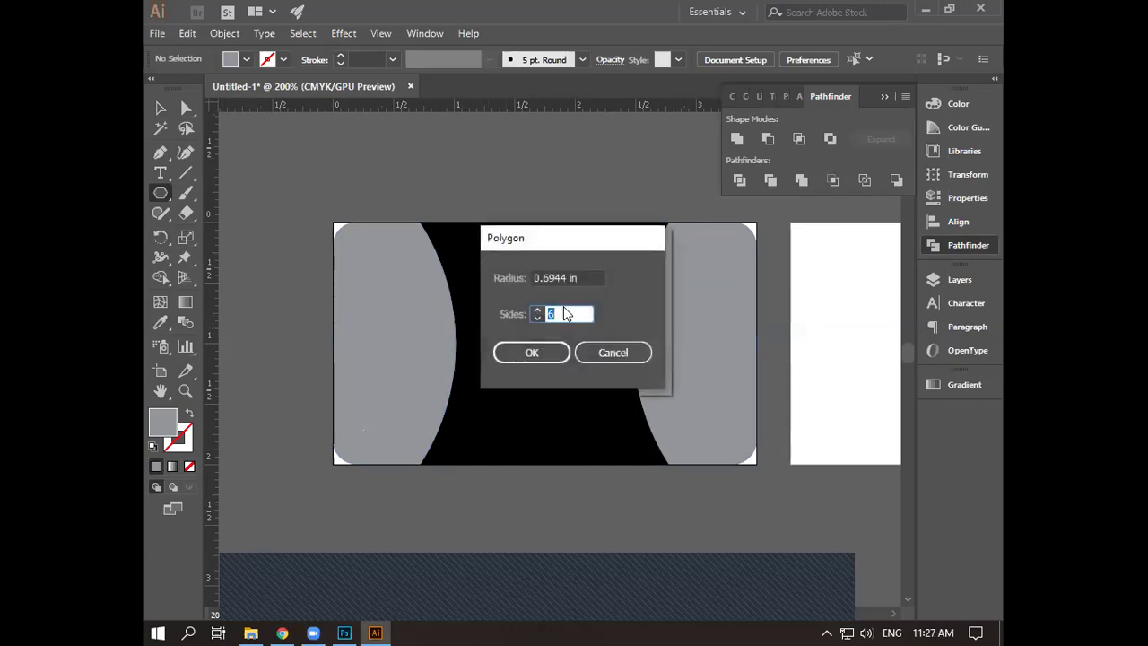
type("3")
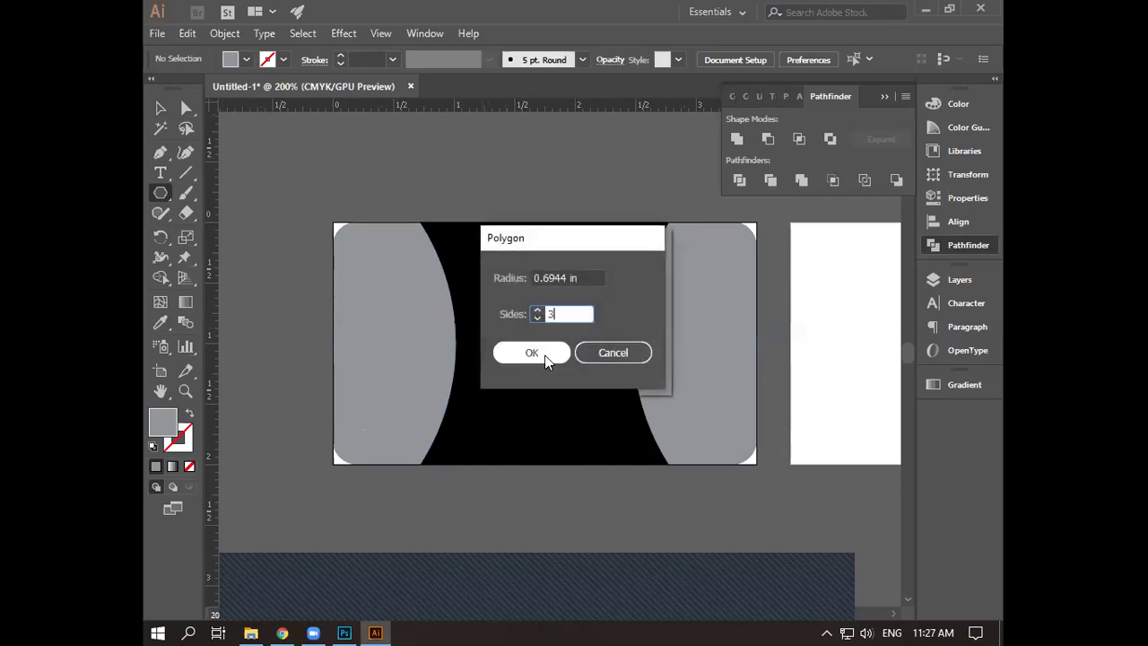
left_click(532, 354)
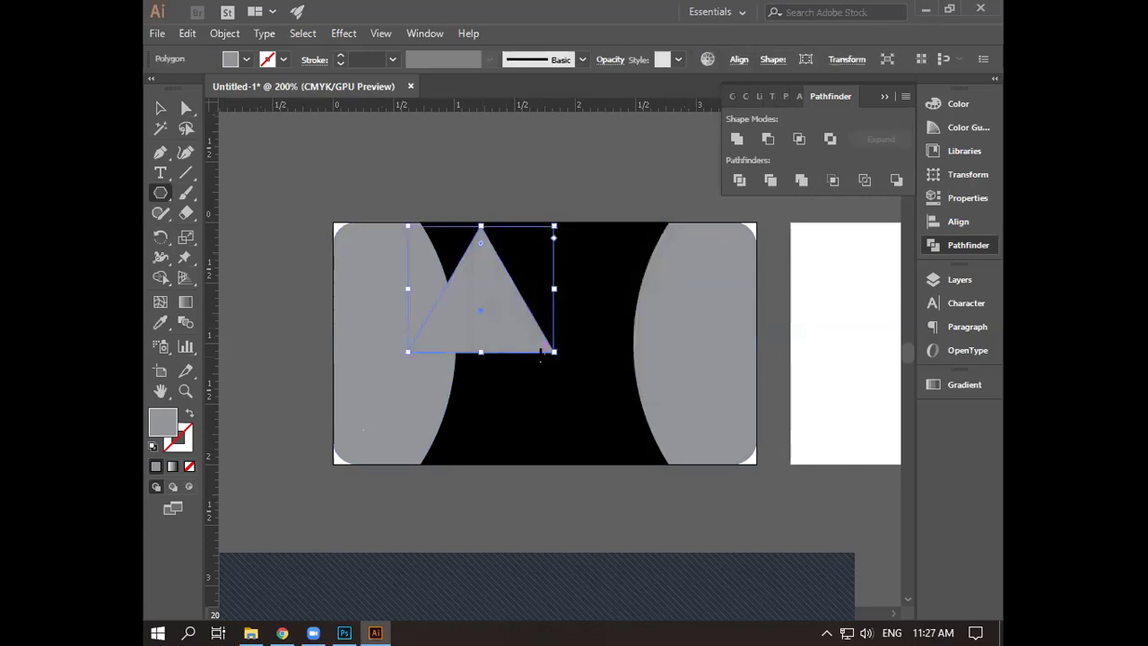
left_click(247, 59)
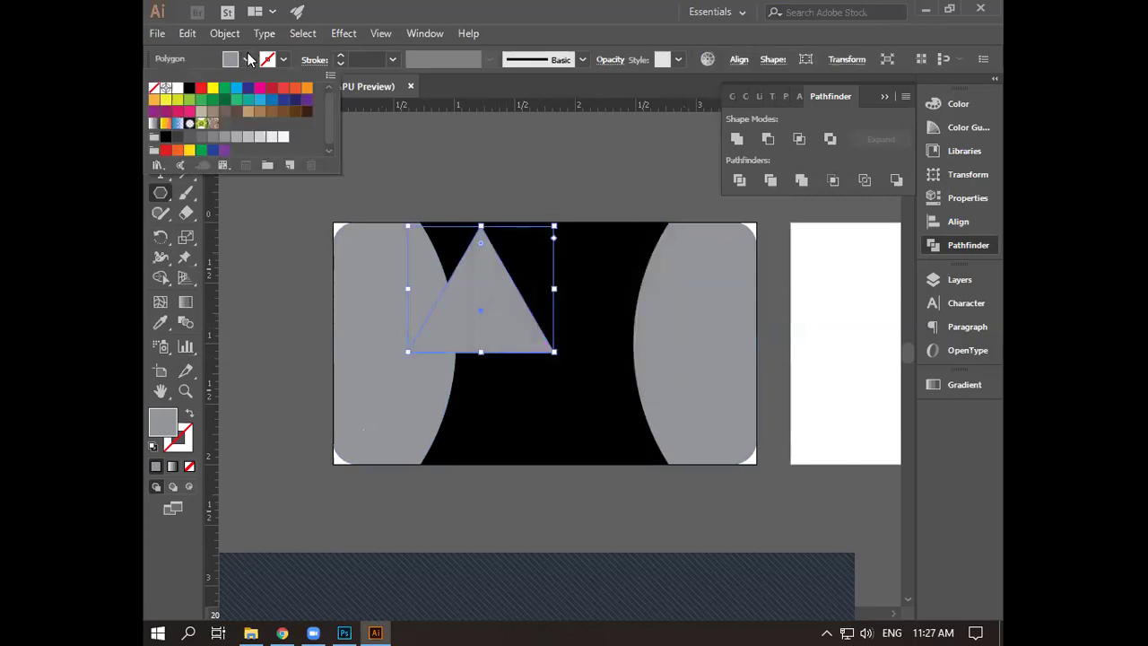
left_click(178, 87)
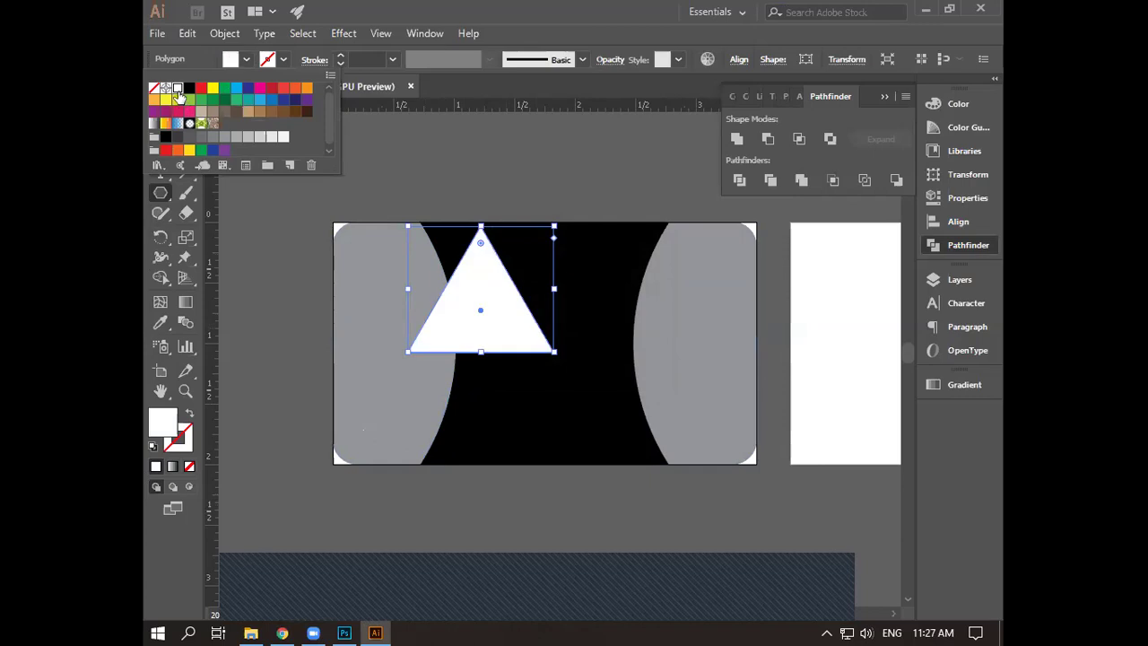
key("Escape")
- Rotate the white triangle 90° with Transform > Rotate
key("v")
right_click(510, 319)
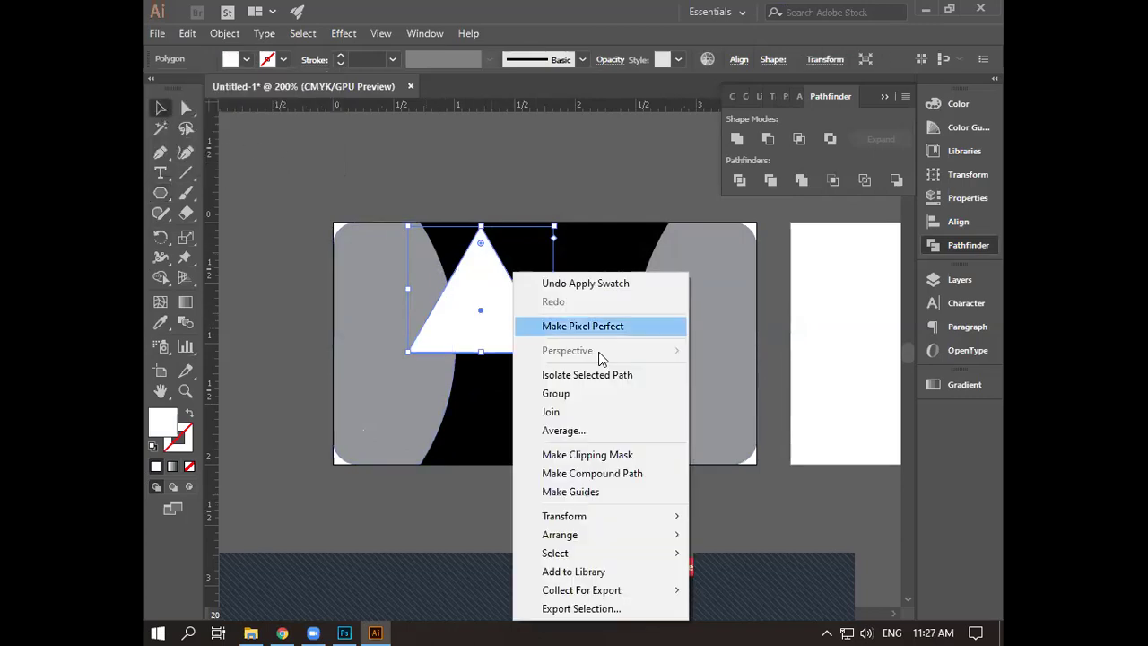
mouse_move(672, 516)
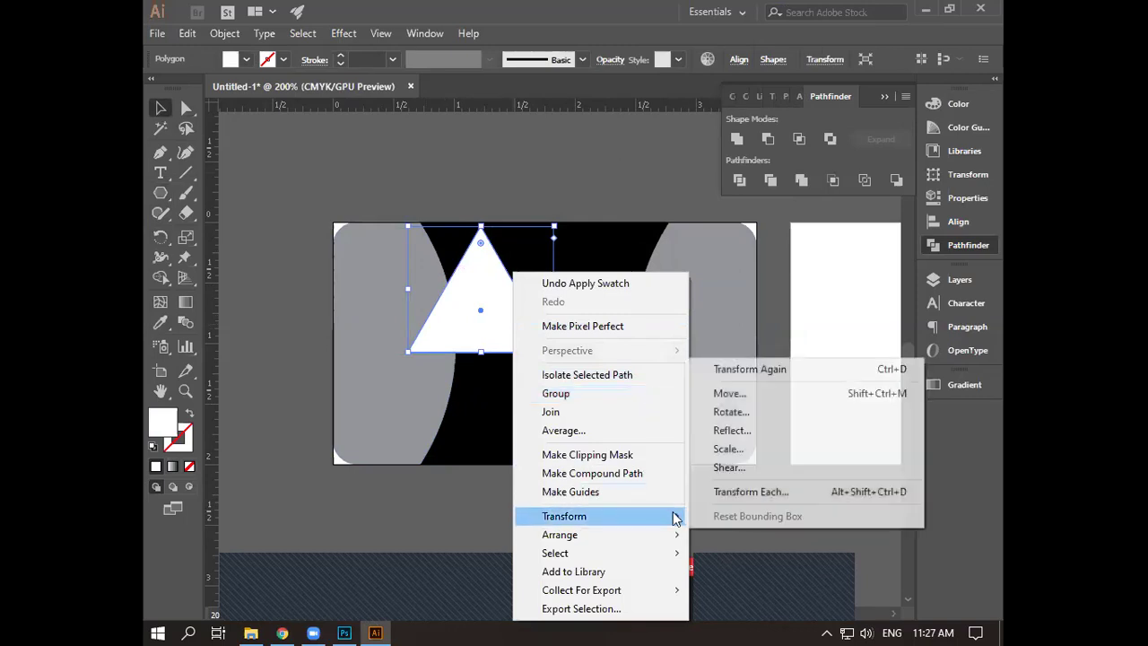
left_click(742, 412)
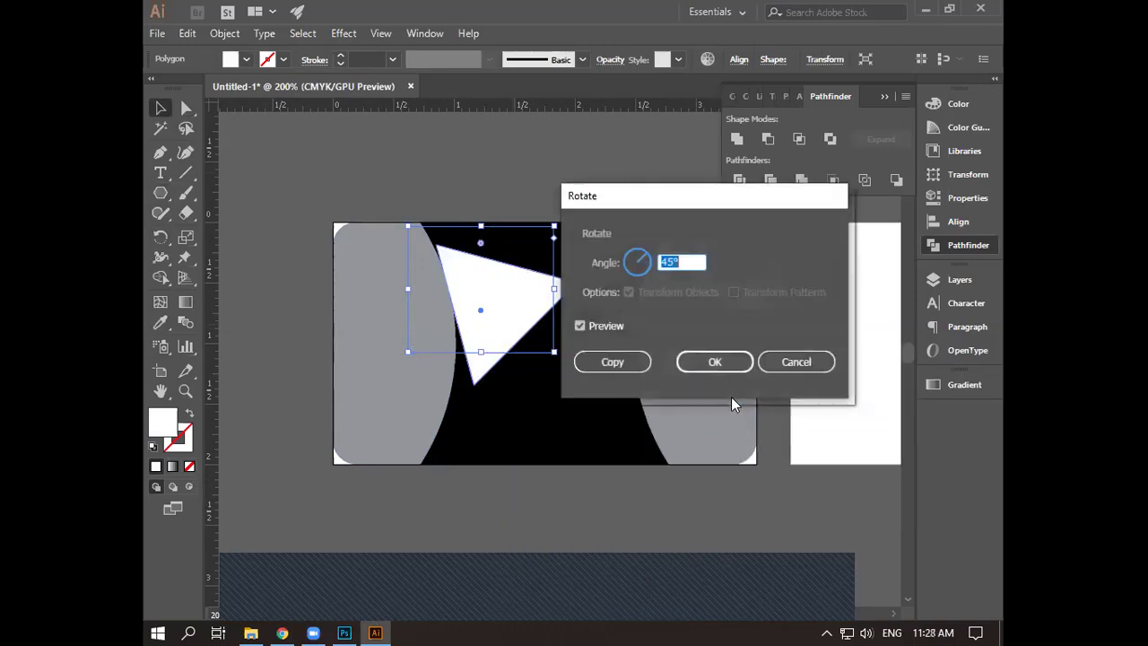
type("90")
left_click(710, 362)
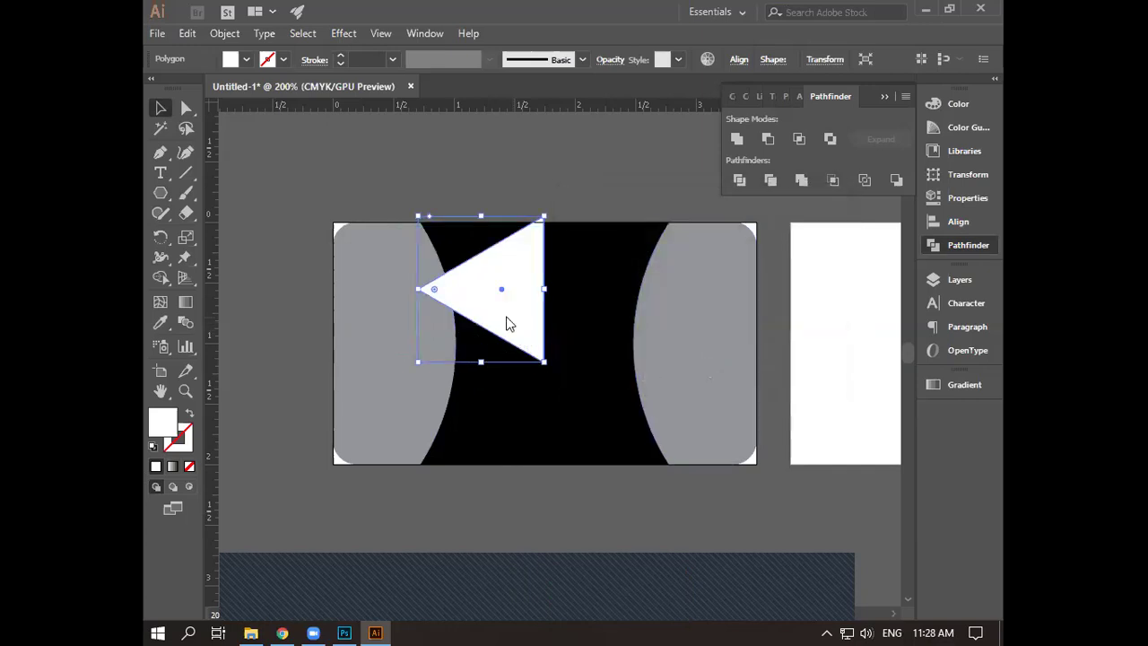
- Apply the 90° rotation twice more so the triangle points right
right_click(507, 323)
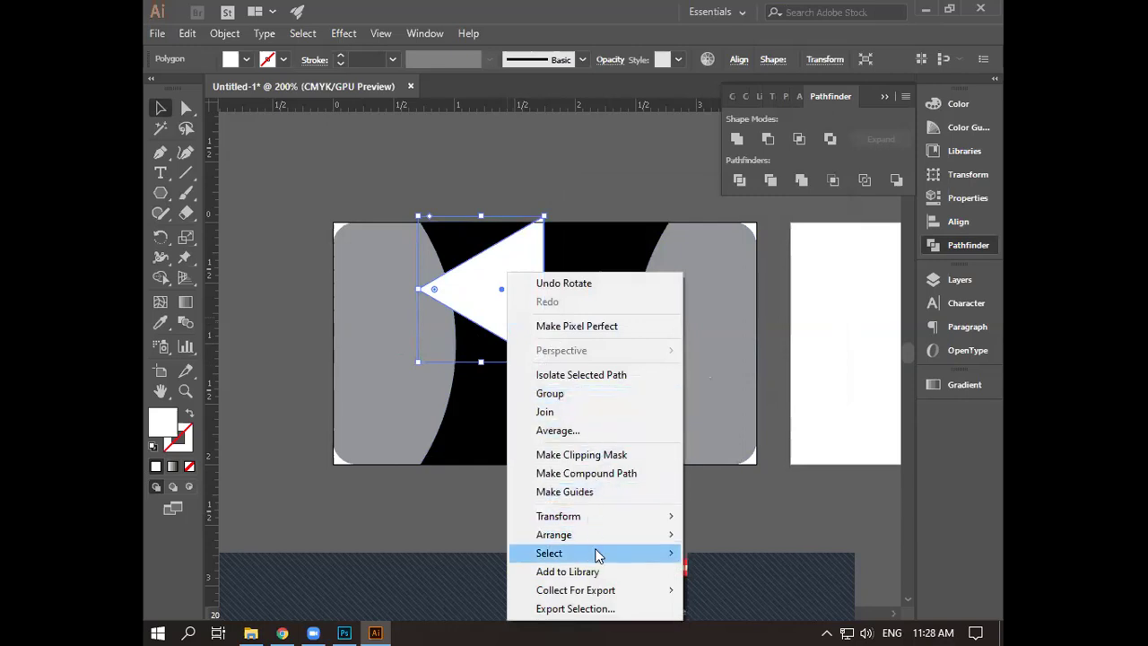
mouse_move(653, 518)
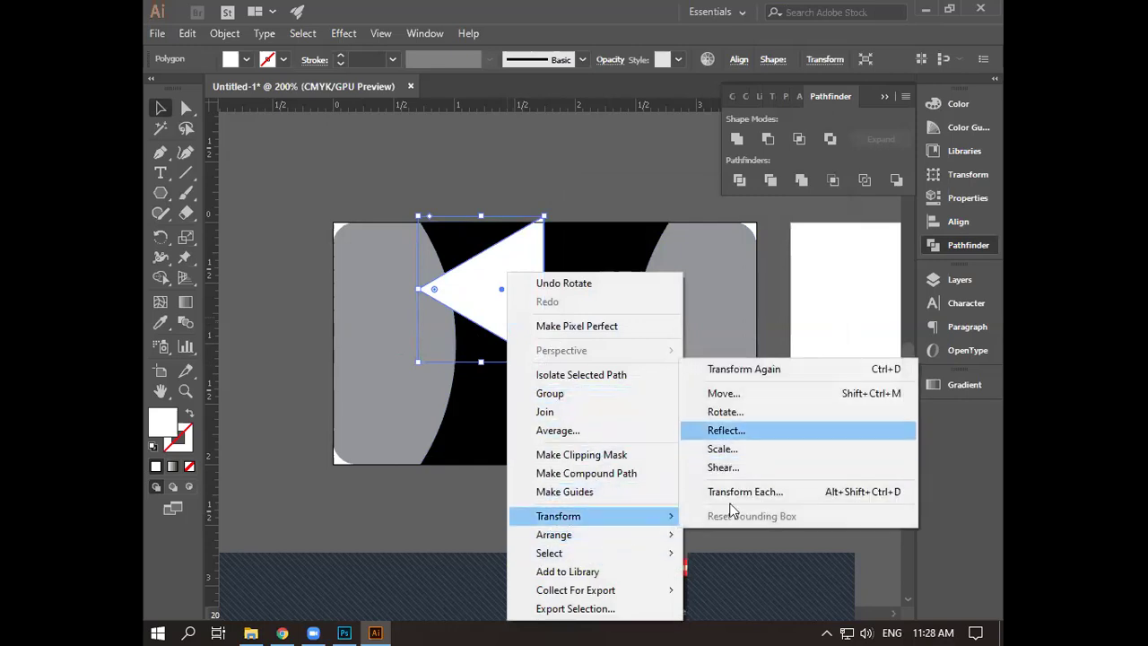
left_click(763, 413)
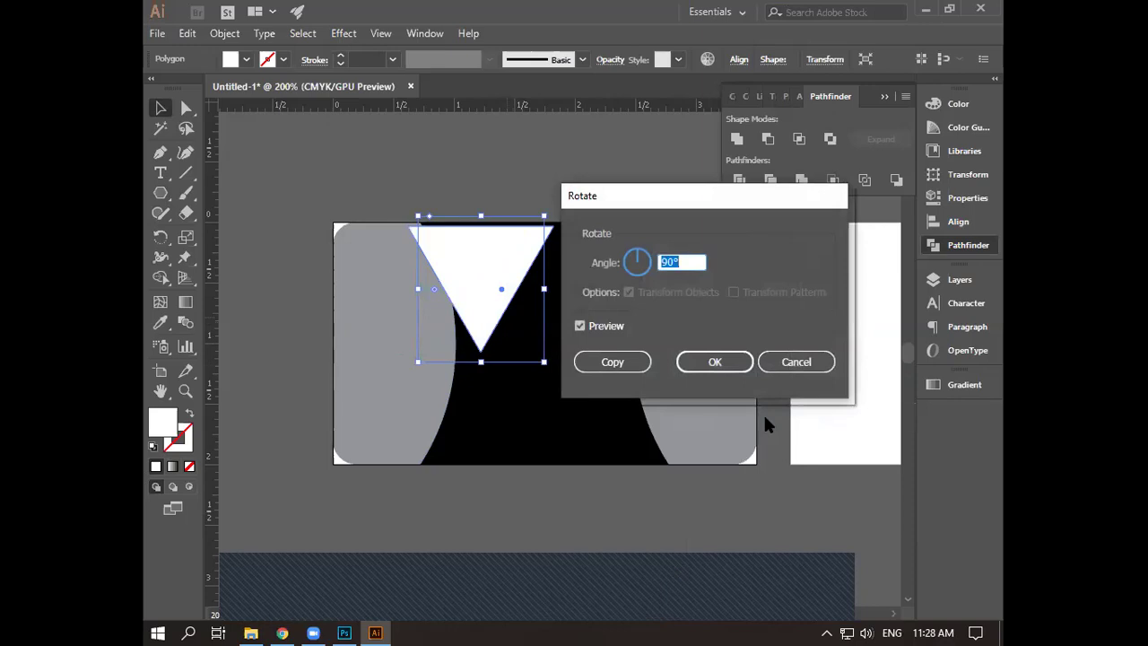
left_click(730, 366)
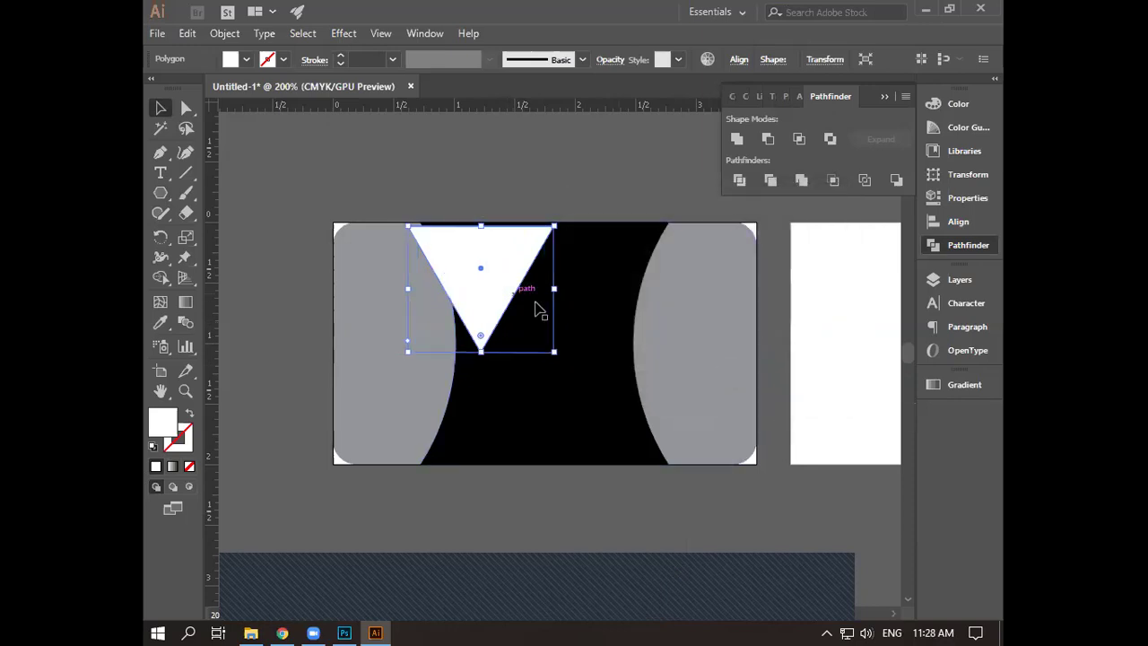
right_click(492, 271)
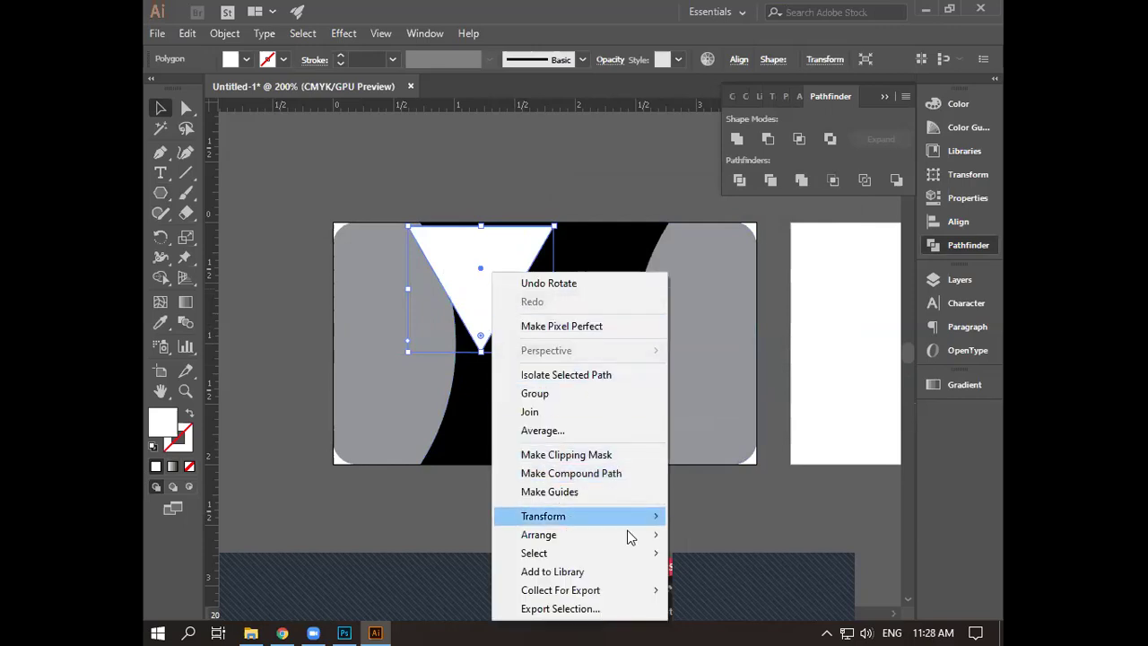
mouse_move(627, 516)
left_click(729, 415)
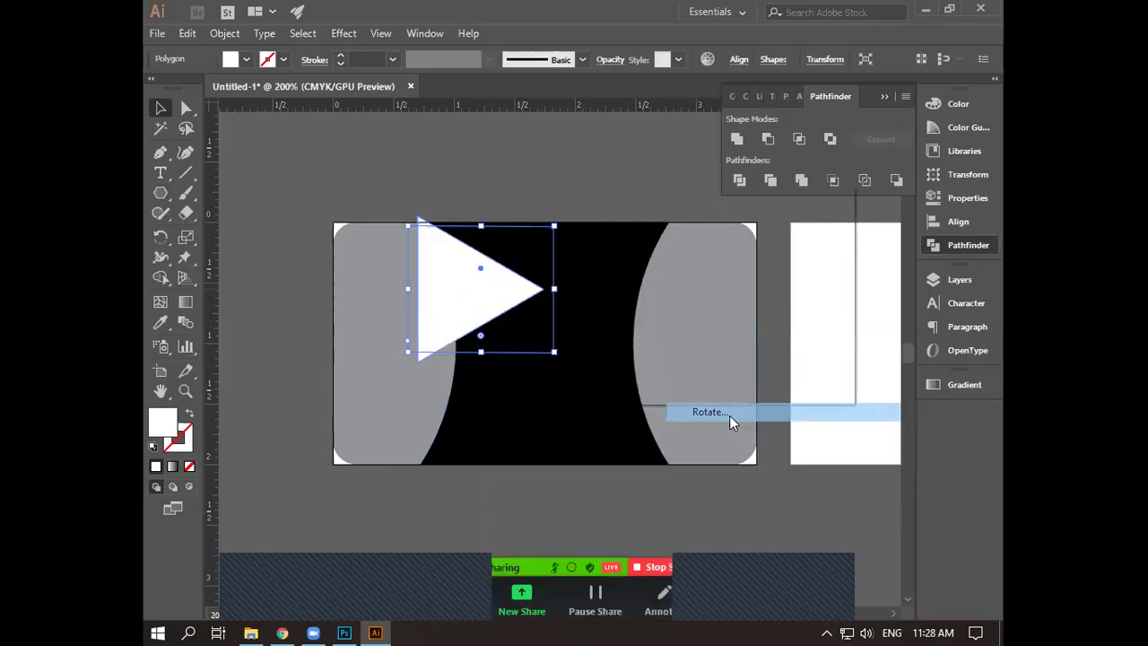
left_click(713, 364)
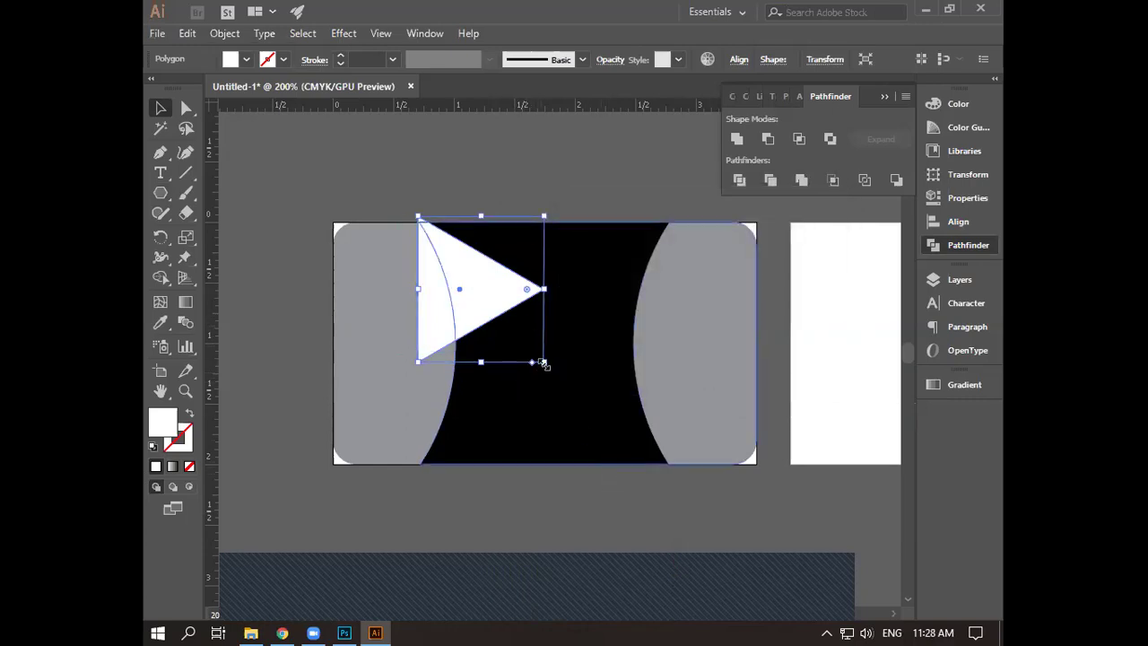
- Shrink the triangle and place an overlapping copy beside it to form a fast-forward arrow
scroll(543, 363, "up", 2)
left_click_drag(543, 362, 451, 316)
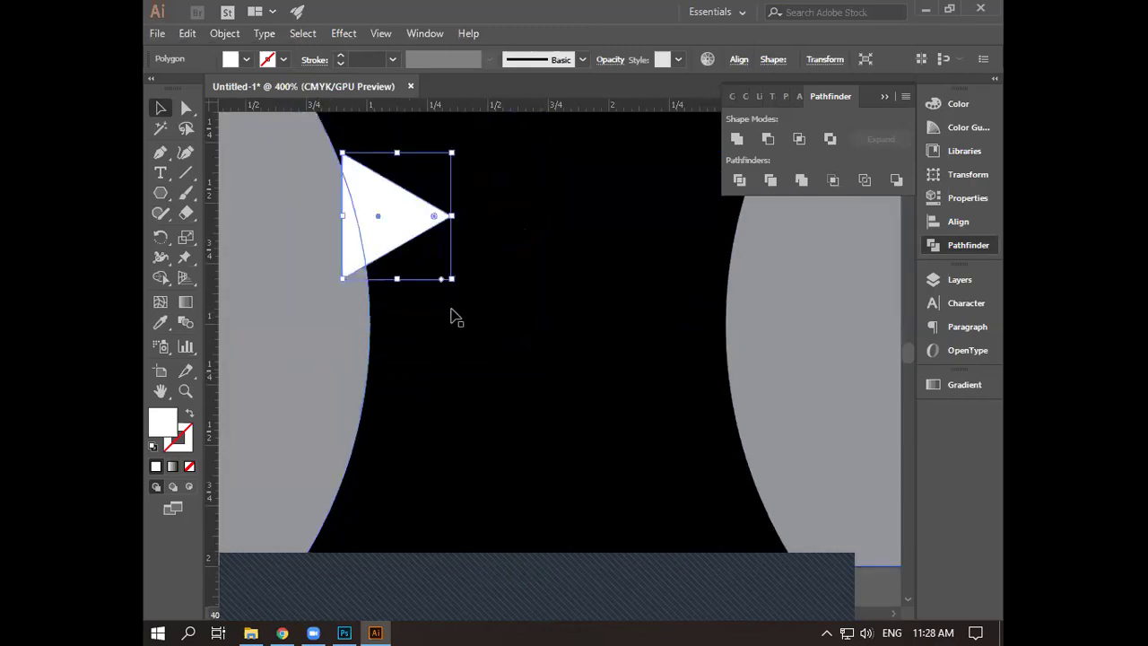
left_click_drag(393, 236, 548, 300)
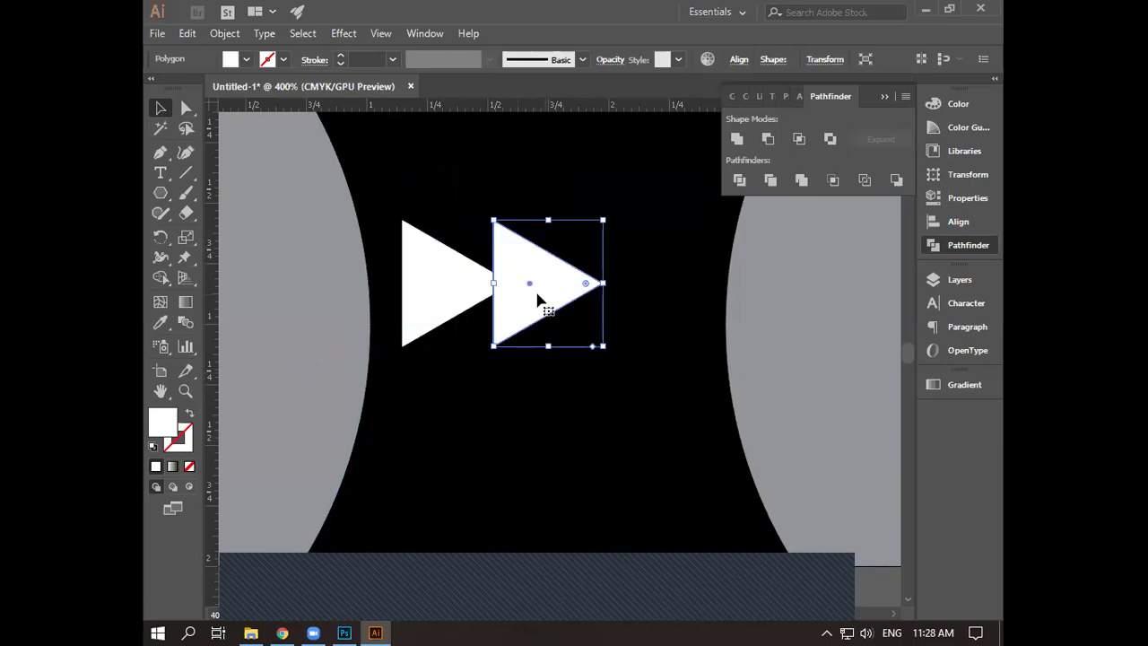
key("Left")
key("Left")
key("Left")
key("Left")
key("Left")
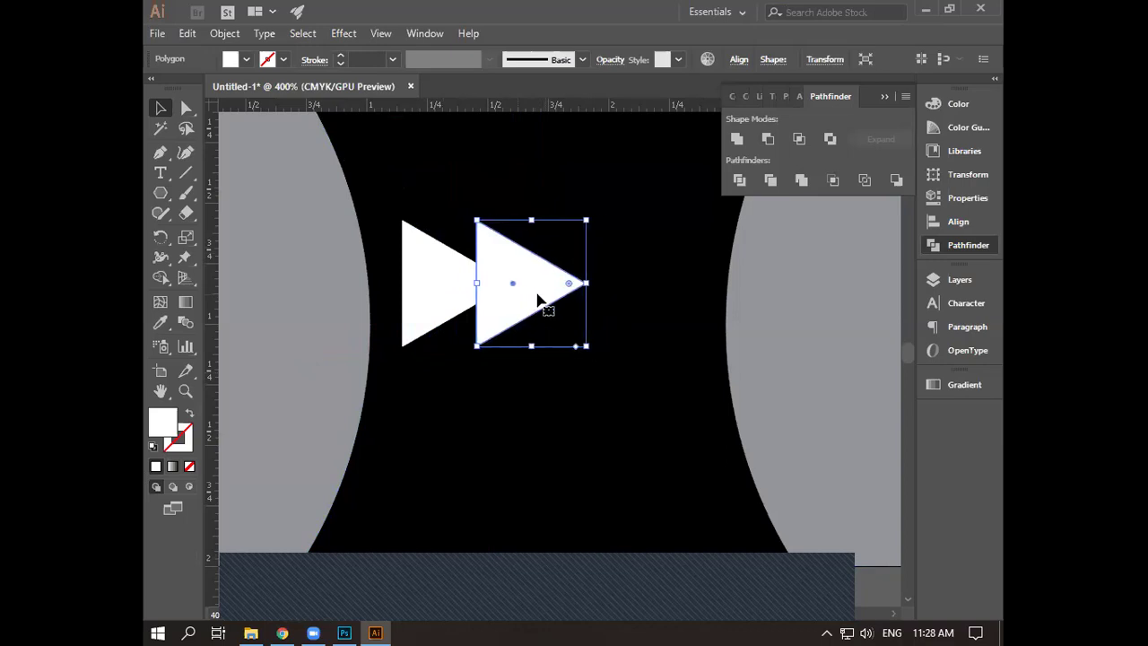
key("Left")
key("Left")
key("Left")
key("Left")
left_click_drag(495, 302, 481, 310)
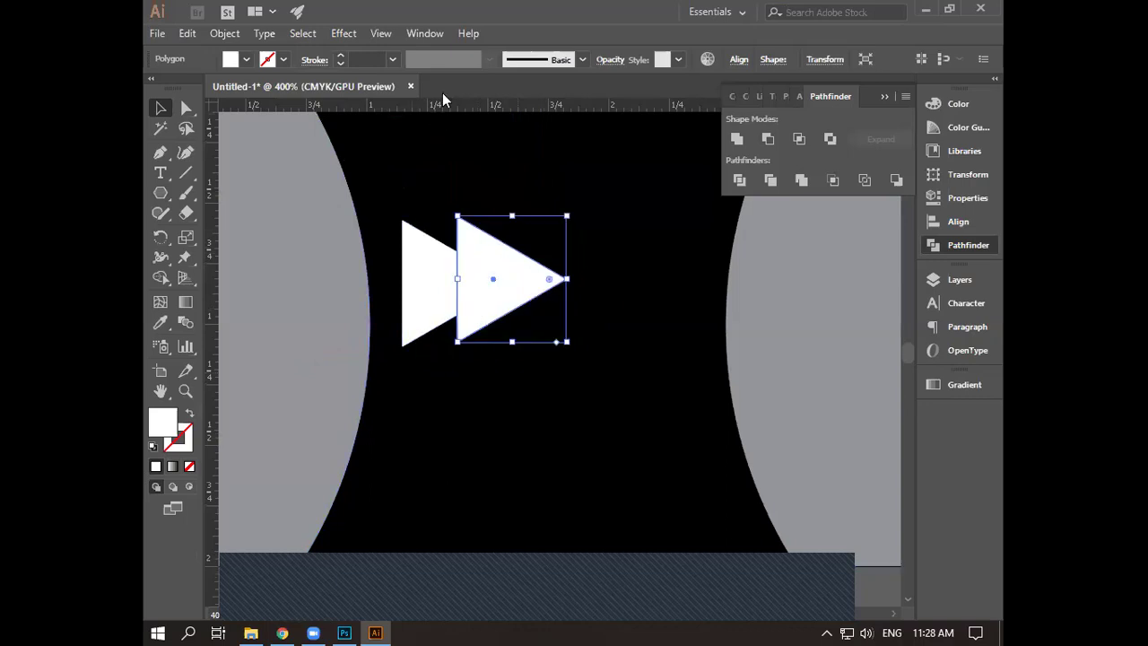
- Add guides at the triangles' top and bottom edges and nudge the right triangle into alignment
scroll(454, 144, "up", 2)
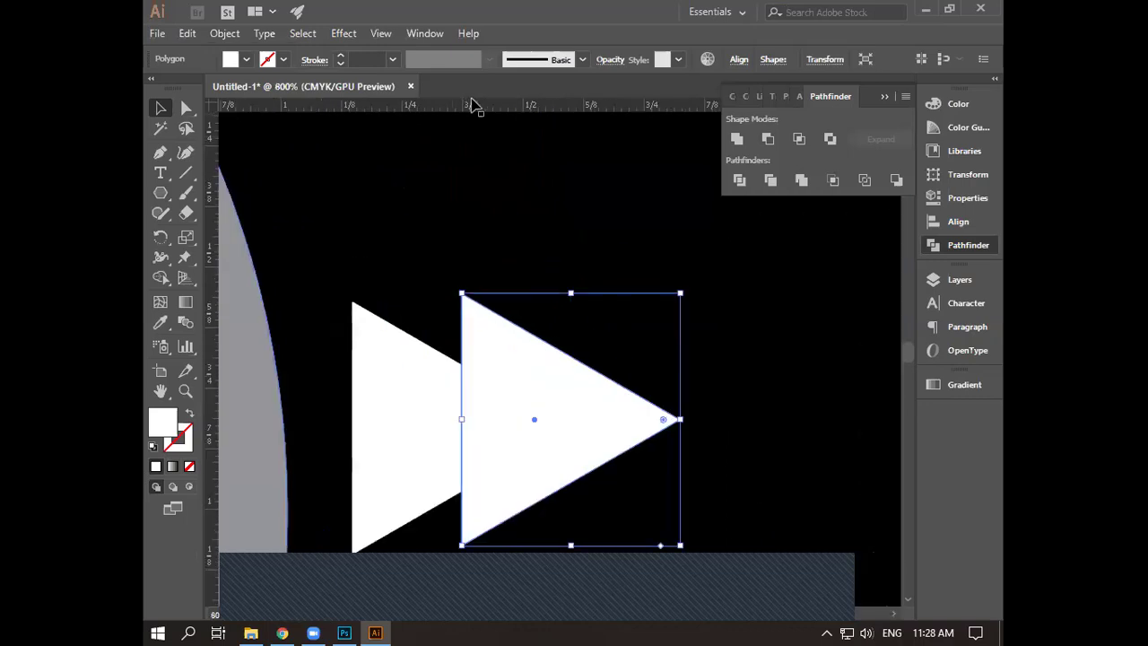
left_click_drag(472, 102, 494, 305)
left_click_drag(503, 476, 524, 558)
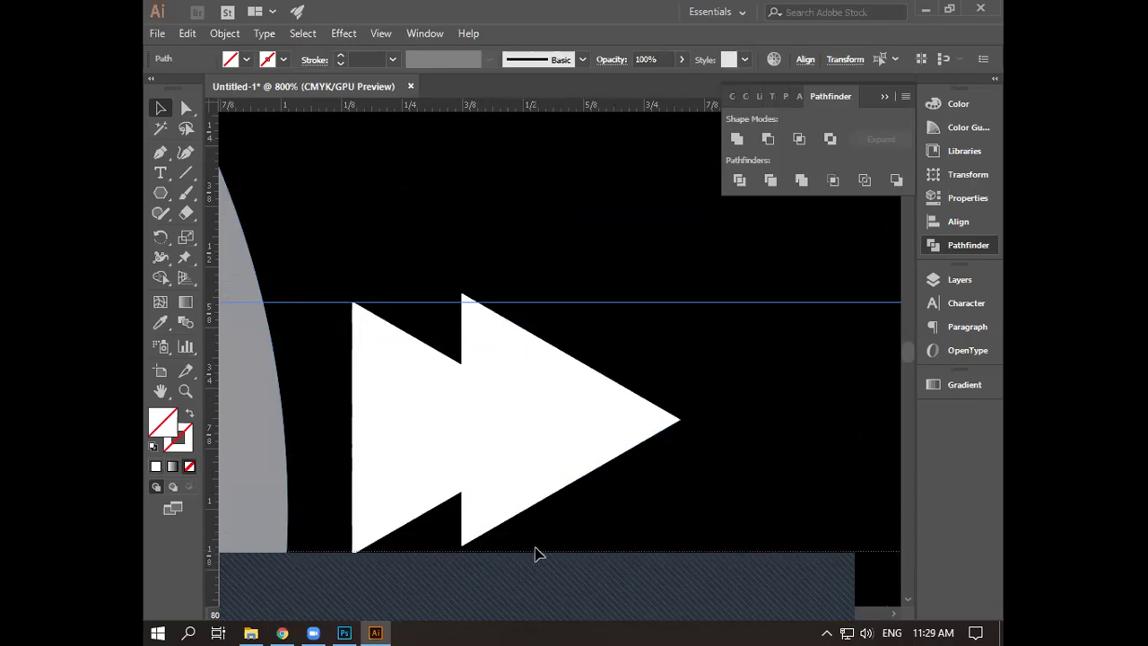
left_click(538, 554)
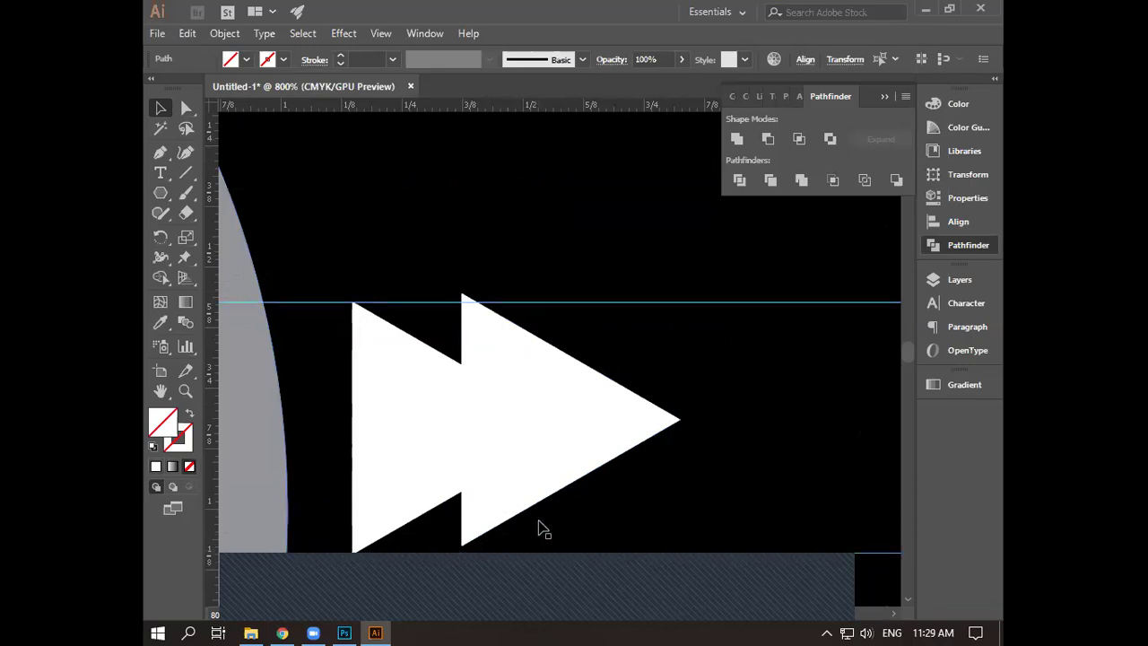
left_click(570, 417)
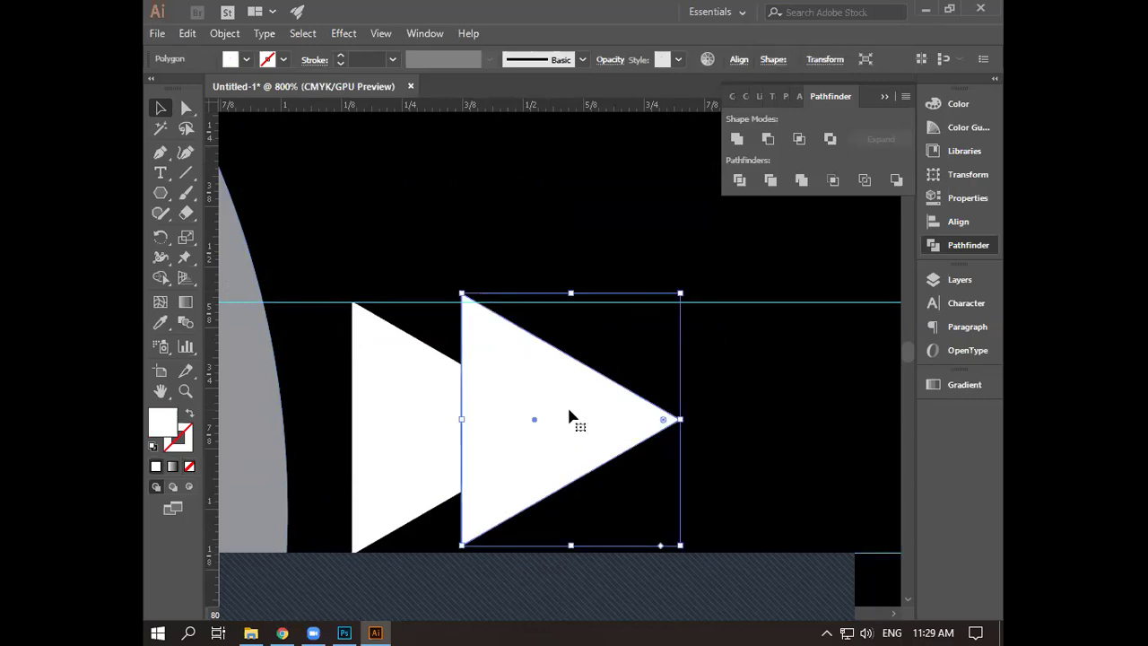
key("Down")
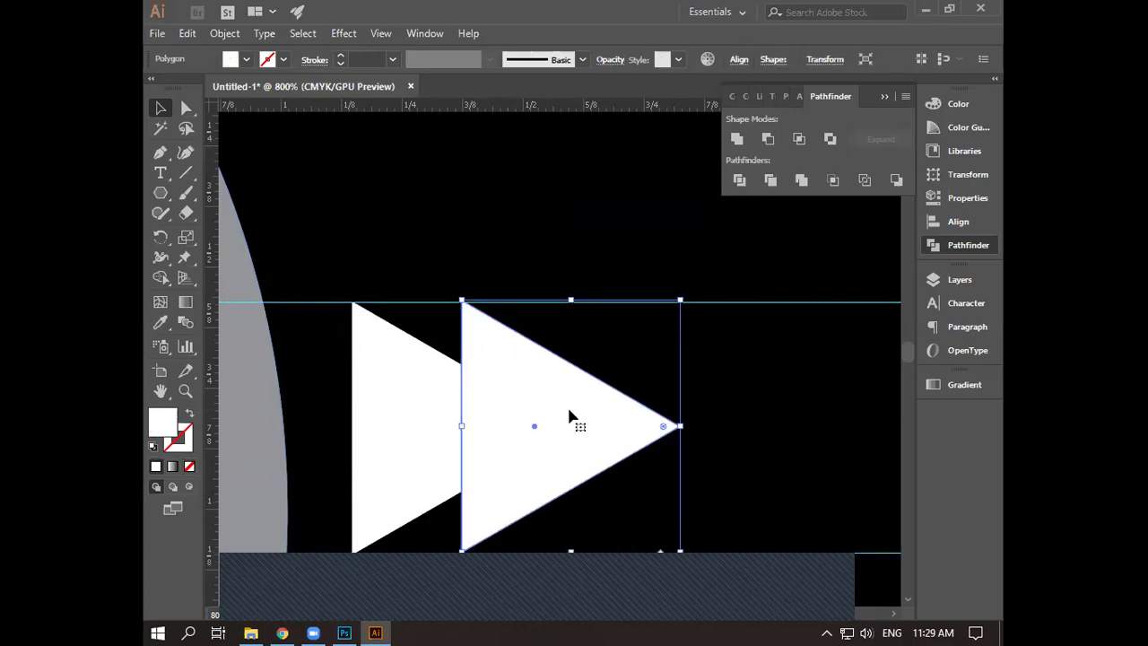
key("Left")
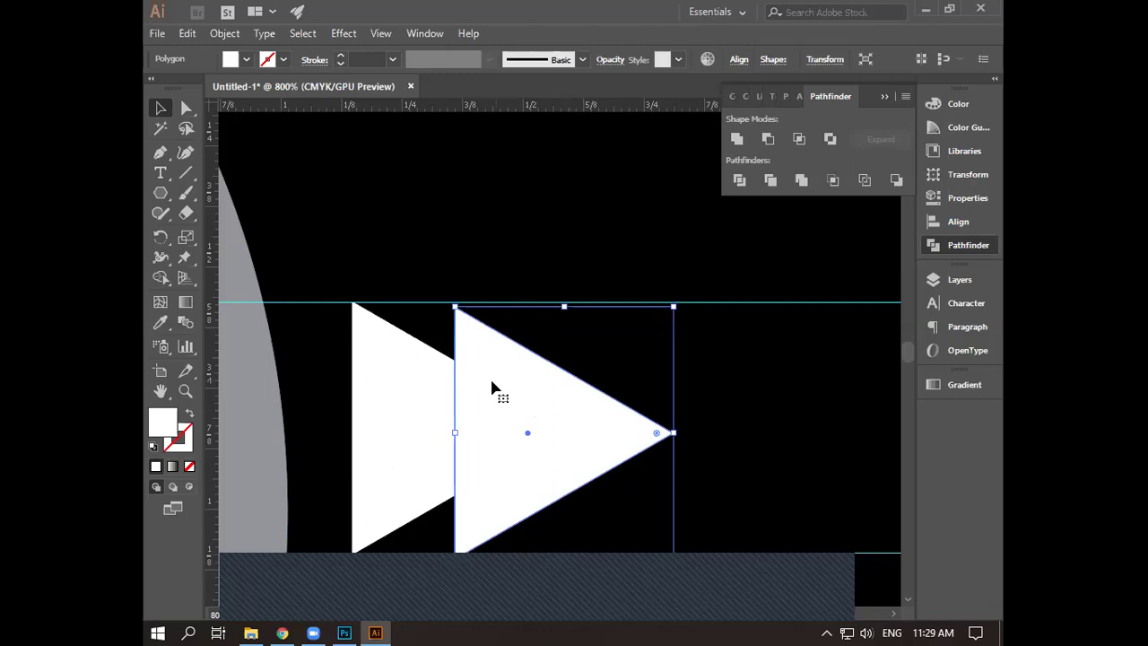
left_click(454, 431)
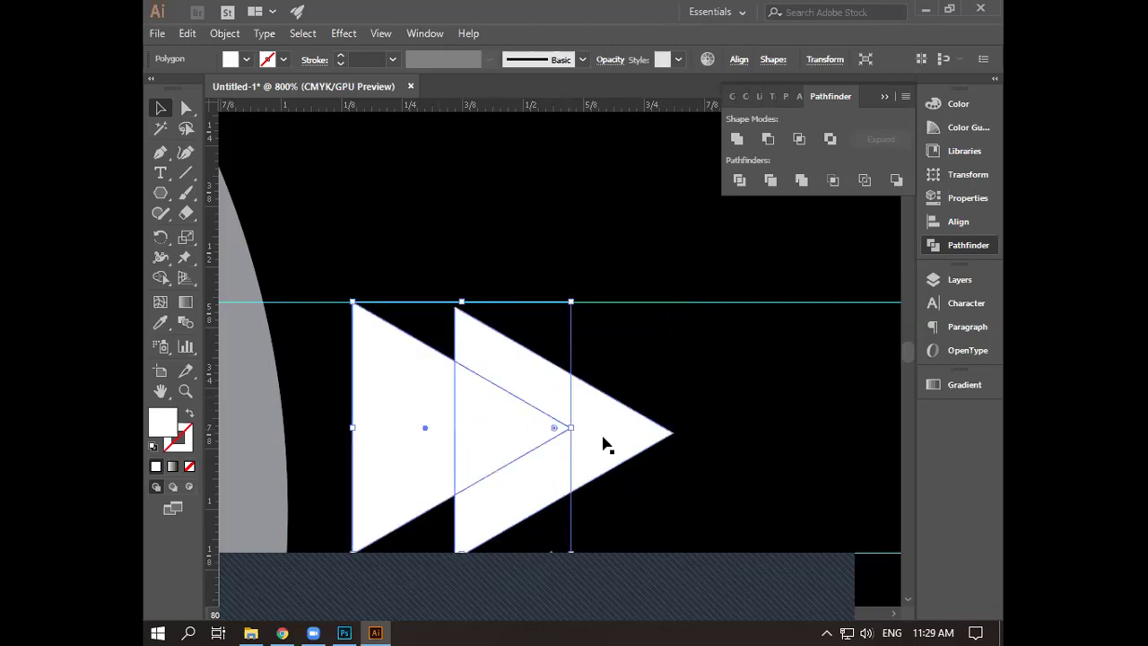
left_click_drag(604, 445, 604, 439)
left_click(764, 422)
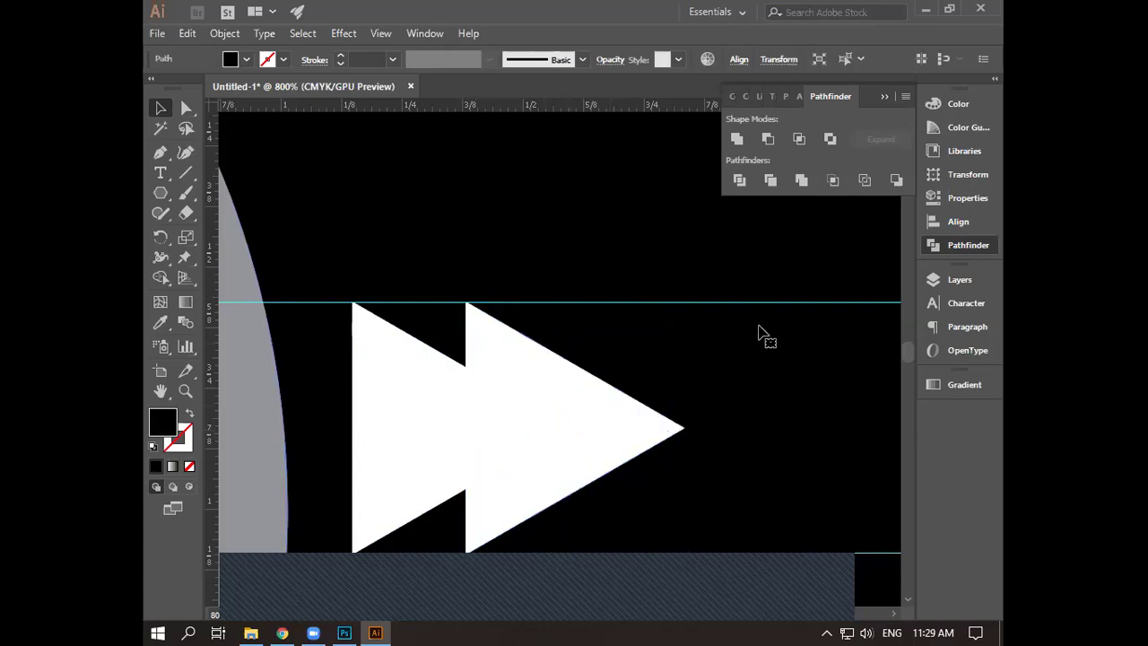
- Move the top guide down to the triangles' bottom edge and clear the selection
left_click(767, 307)
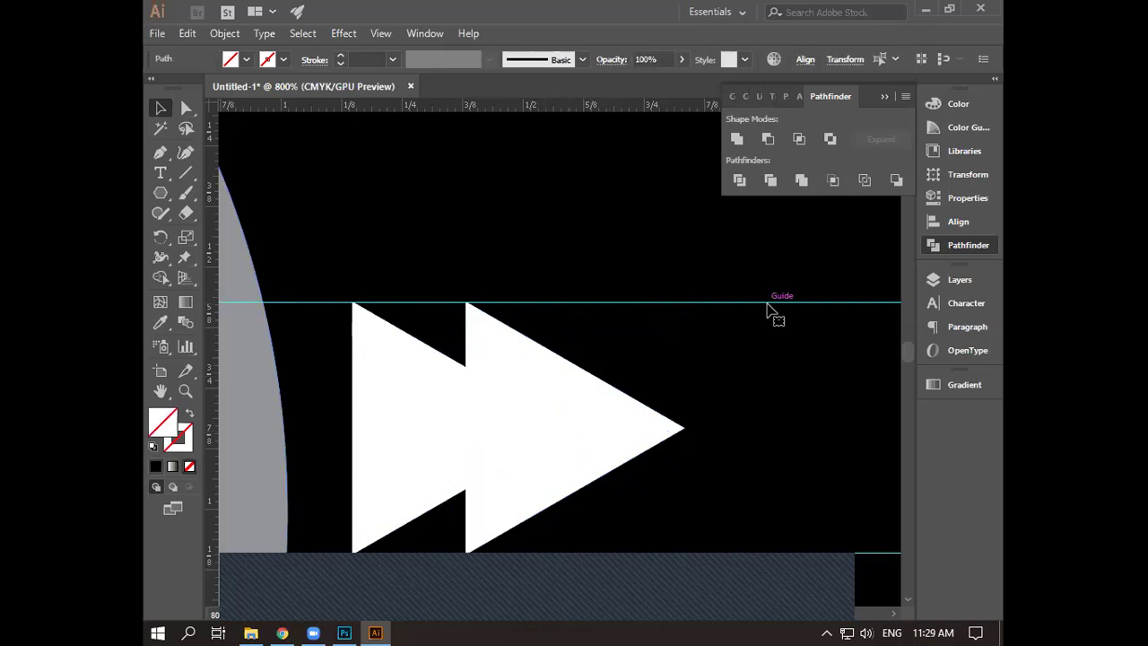
left_click_drag(766, 307, 762, 557)
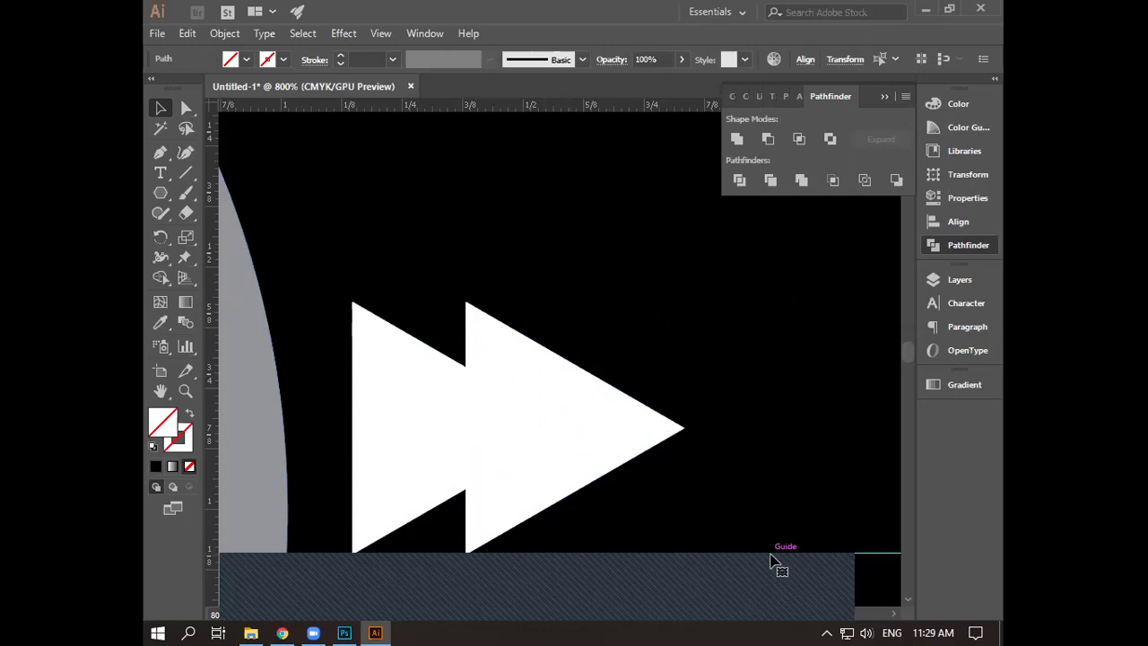
key("ctrl+shift+a")
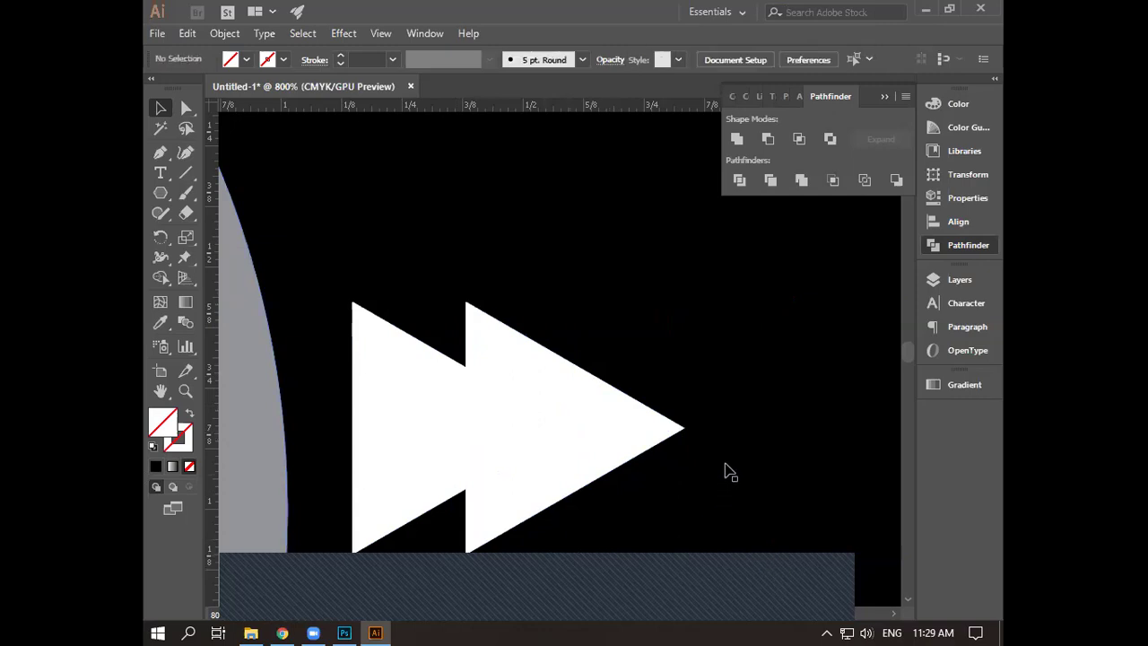
scroll(717, 350, "down", 3)
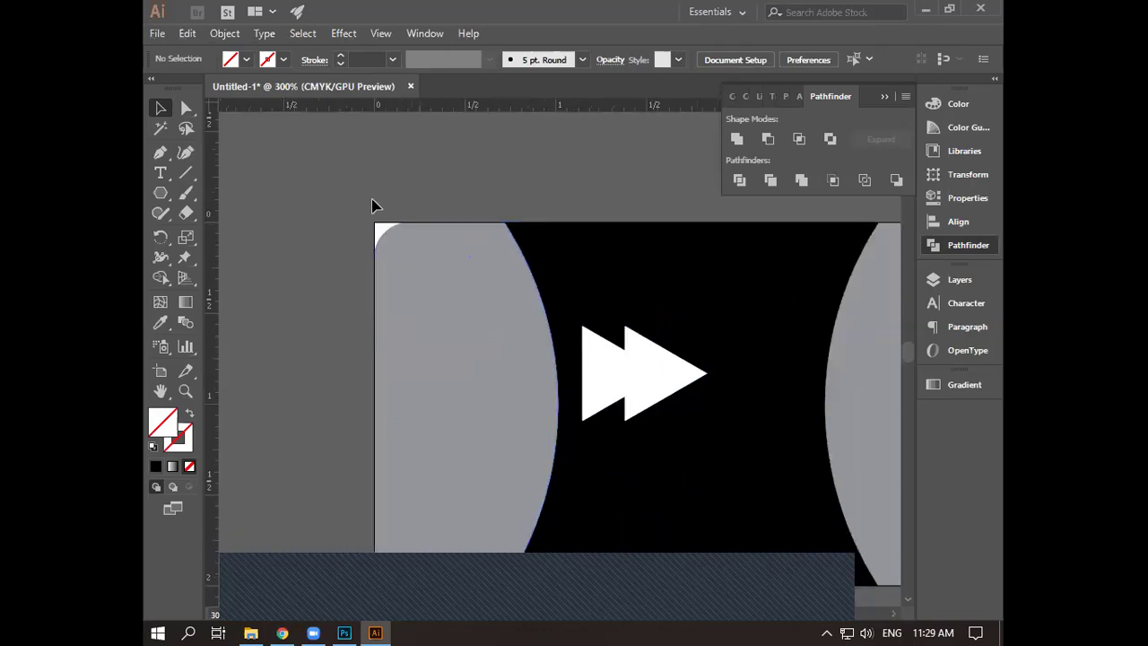
- Select both triangles of the double arrow and nudge them to the right
left_click_drag(864, 248, 902, 277)
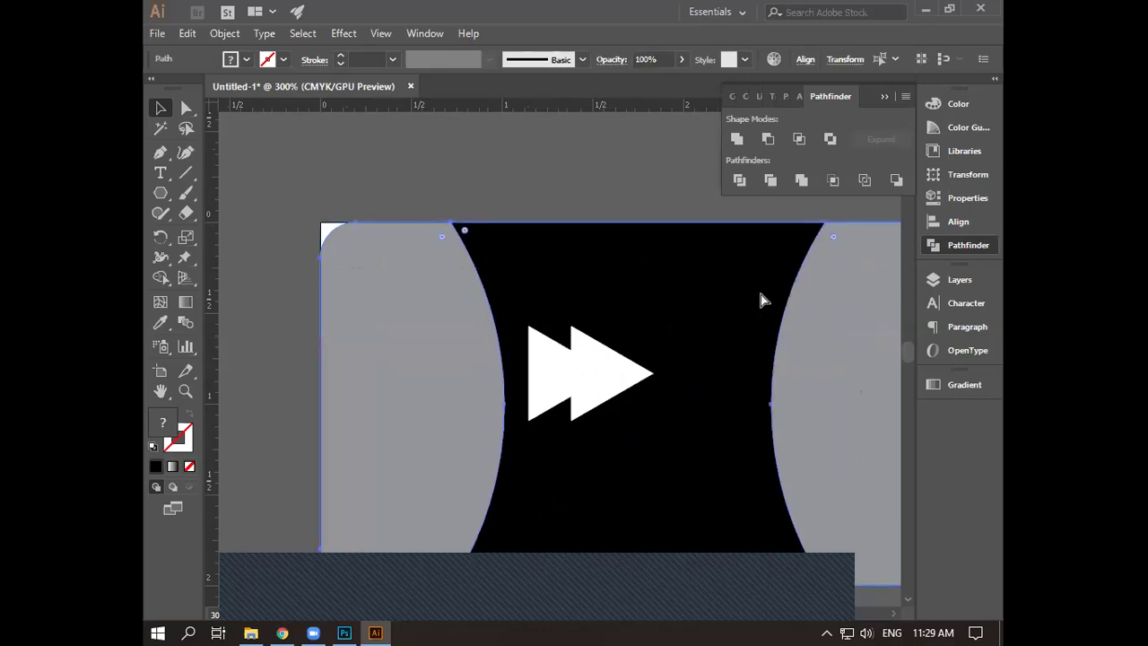
left_click(700, 323)
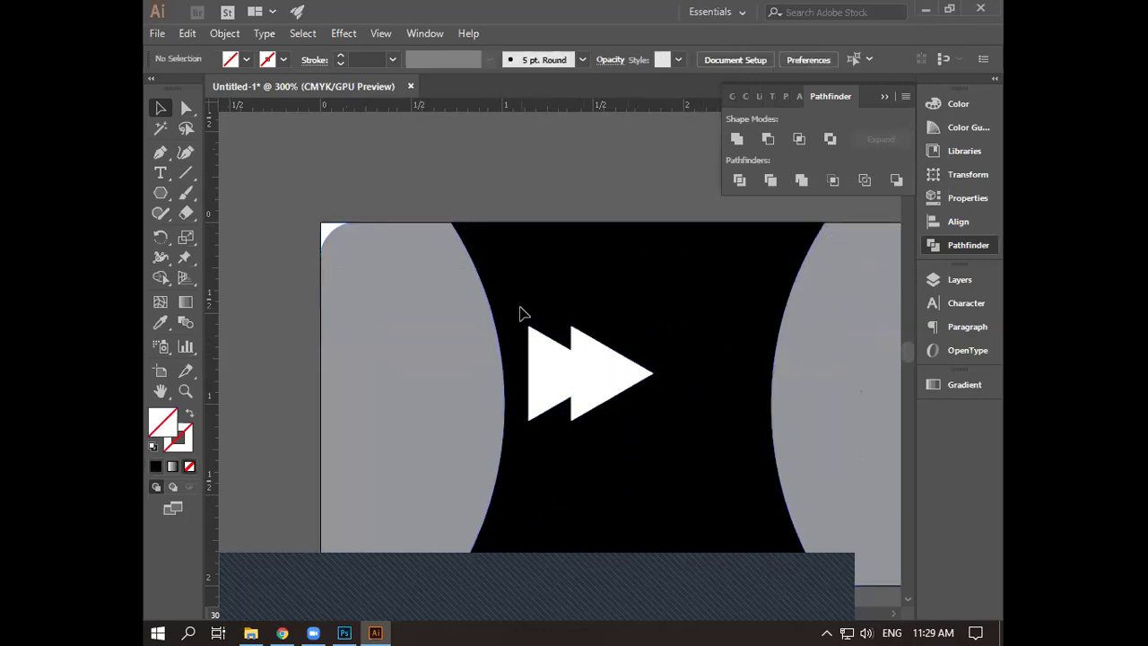
left_click_drag(524, 313, 623, 428)
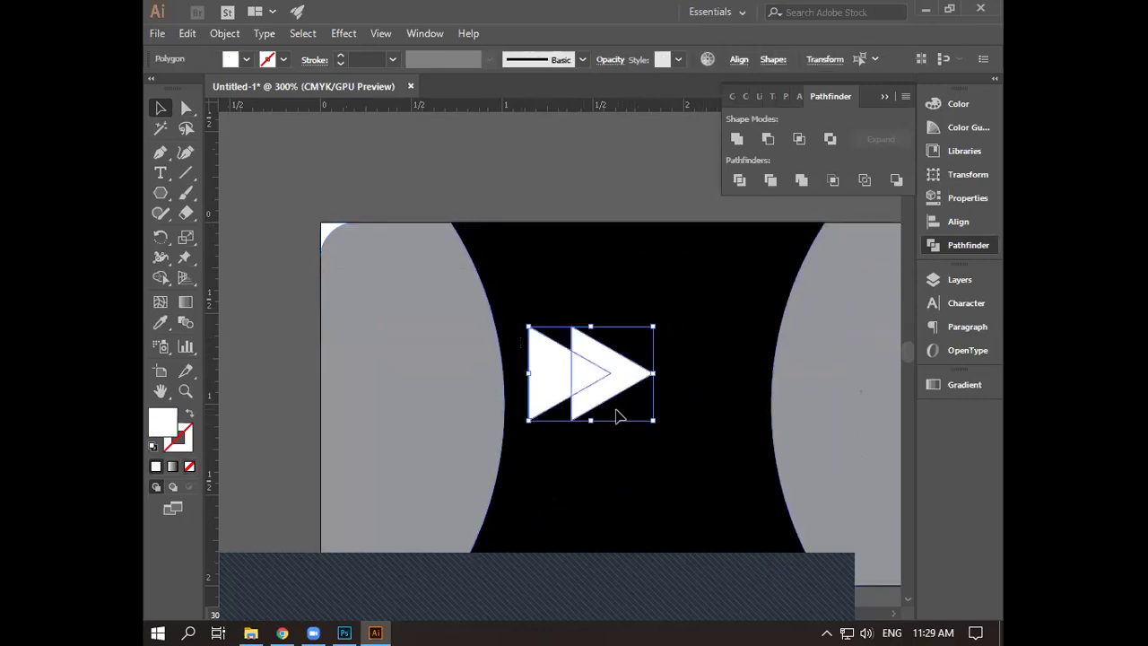
key("Right")
key("shift+Right")
key("Right")
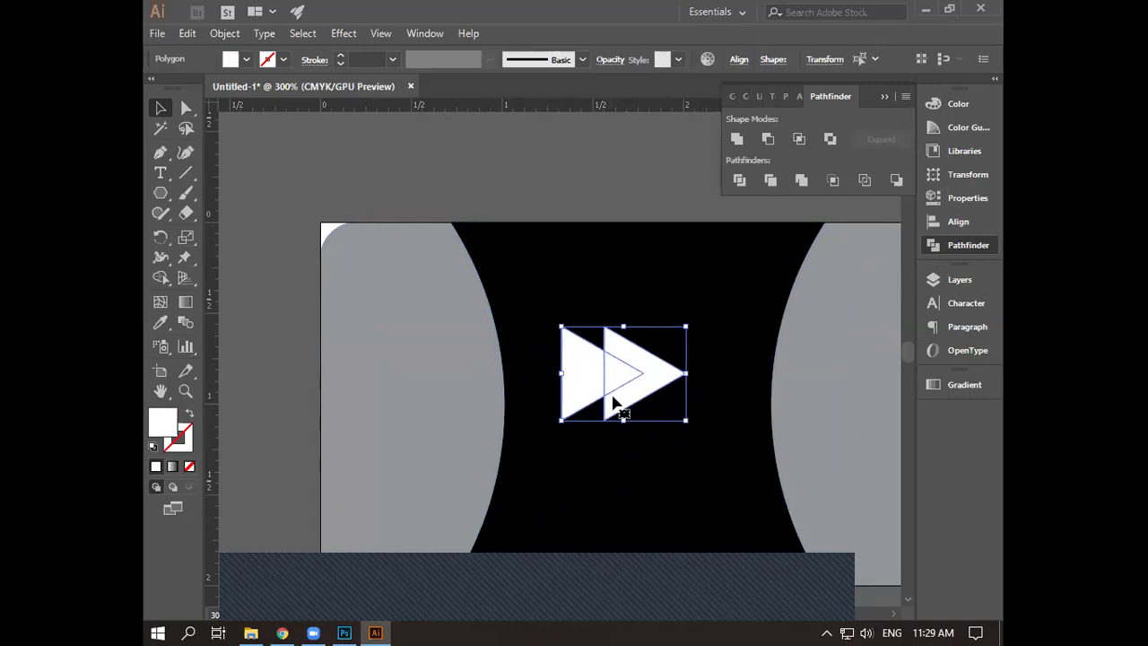
key("Right")
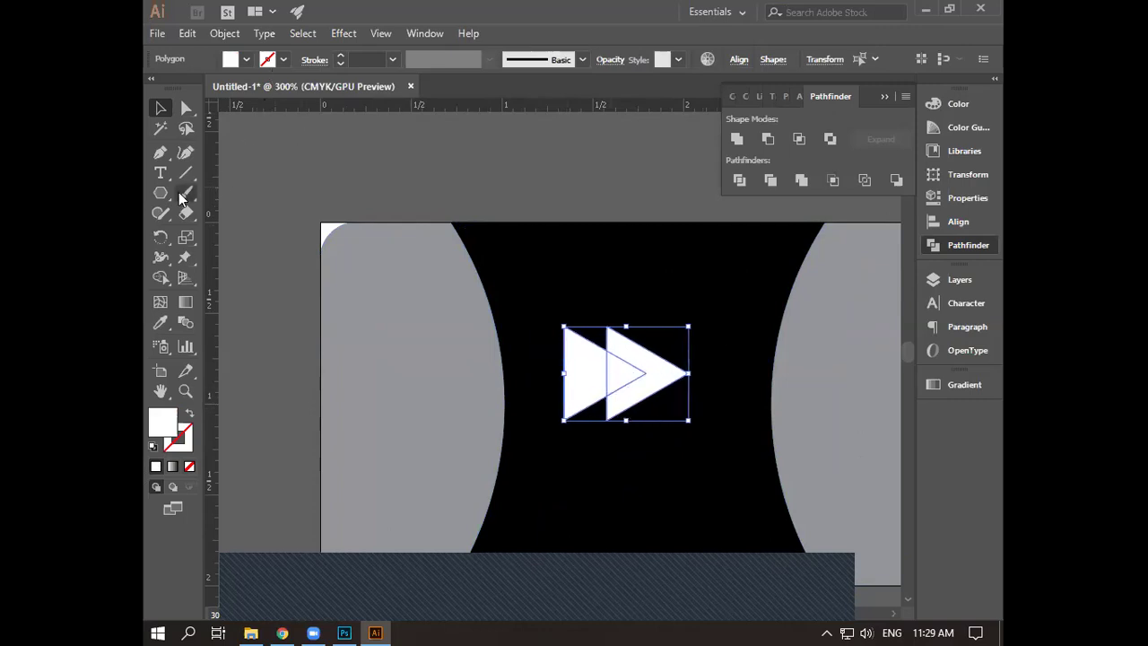
- Draw a thin white rectangle bar at the arrow's right tip with the Rectangle Tool
left_click(159, 193)
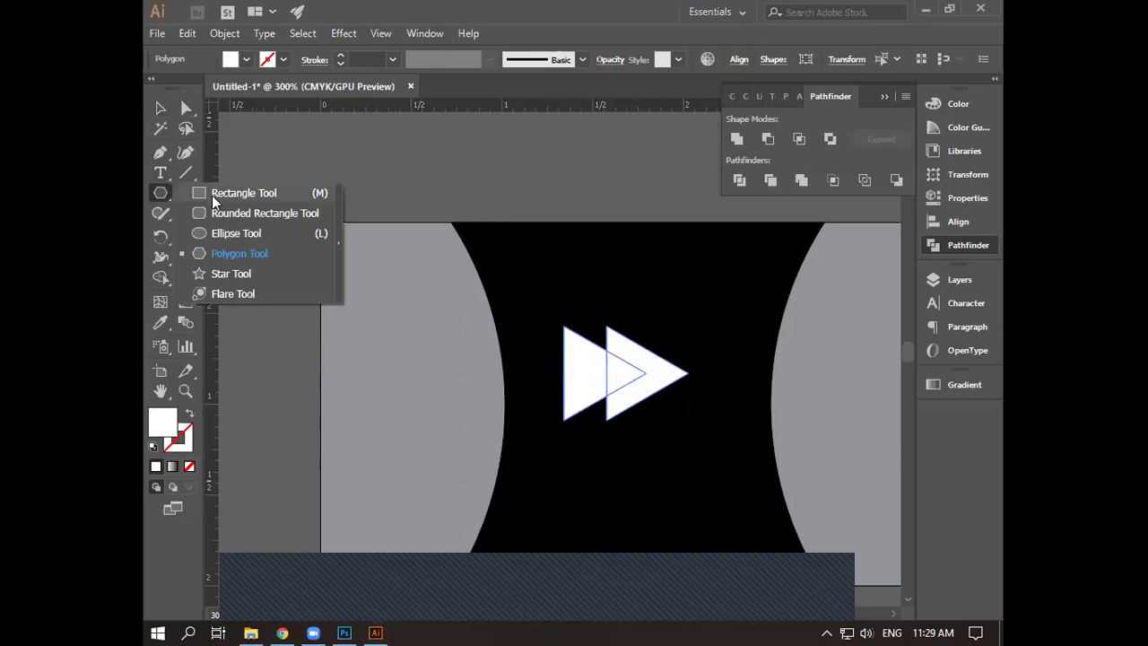
left_click(238, 193)
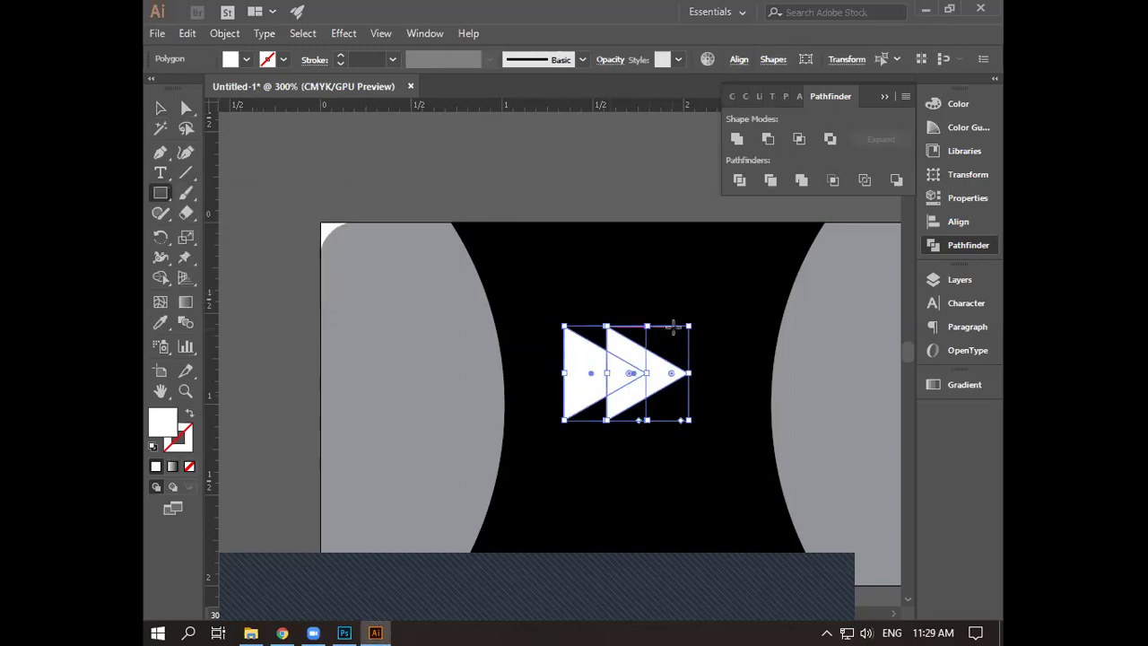
left_click_drag(672, 336, 688, 419)
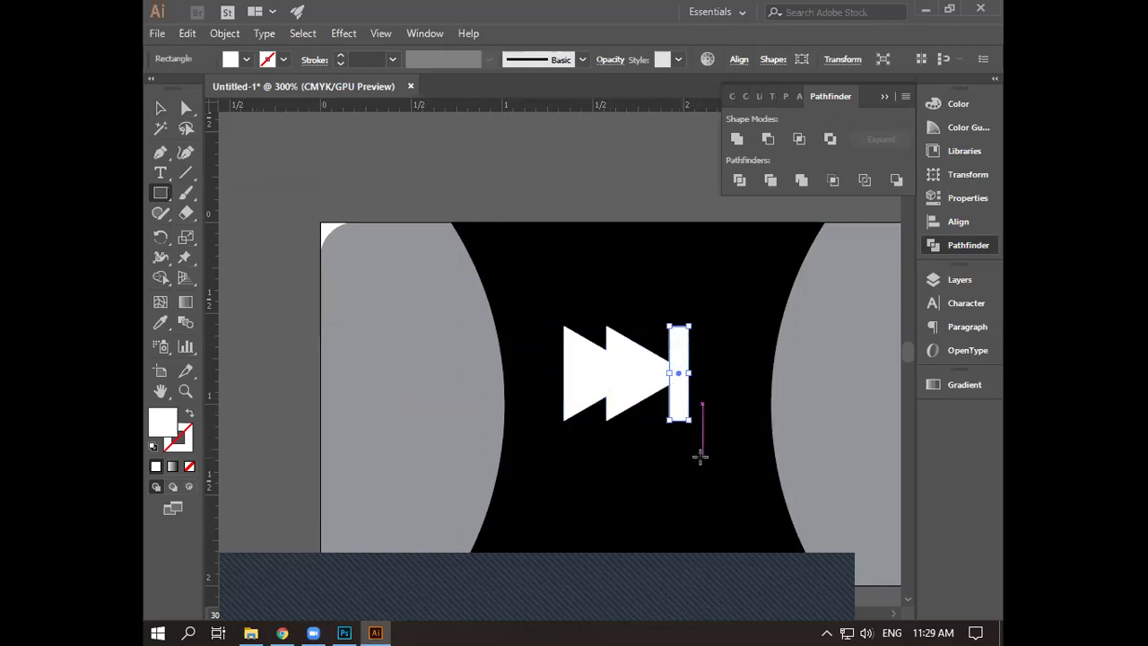
key("v")
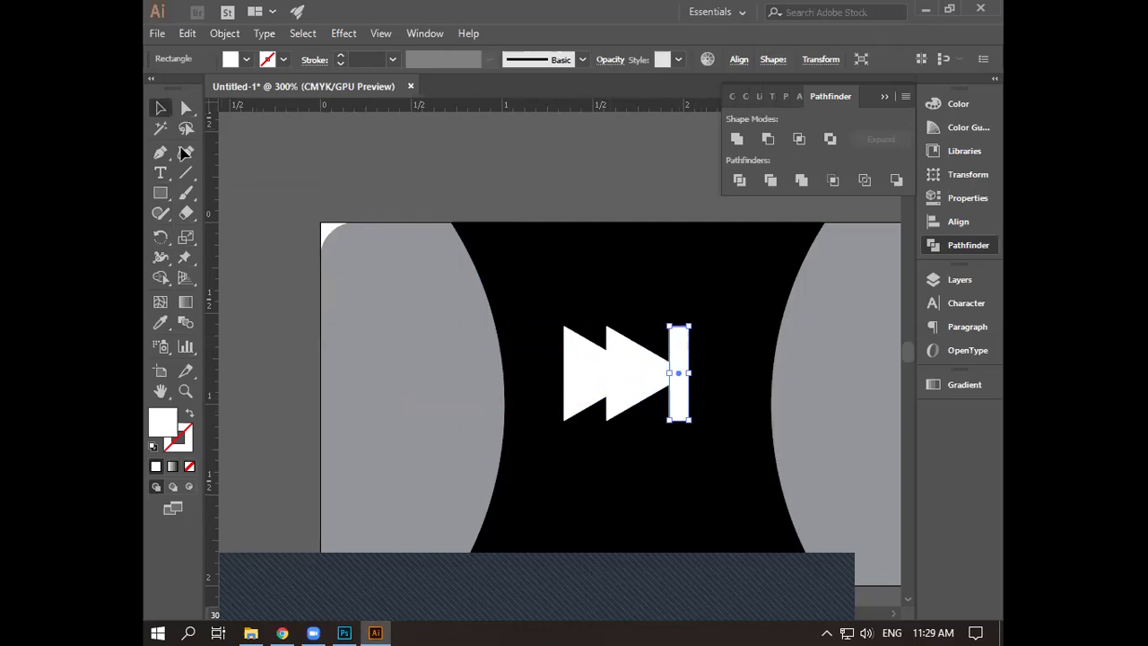
left_click(657, 491)
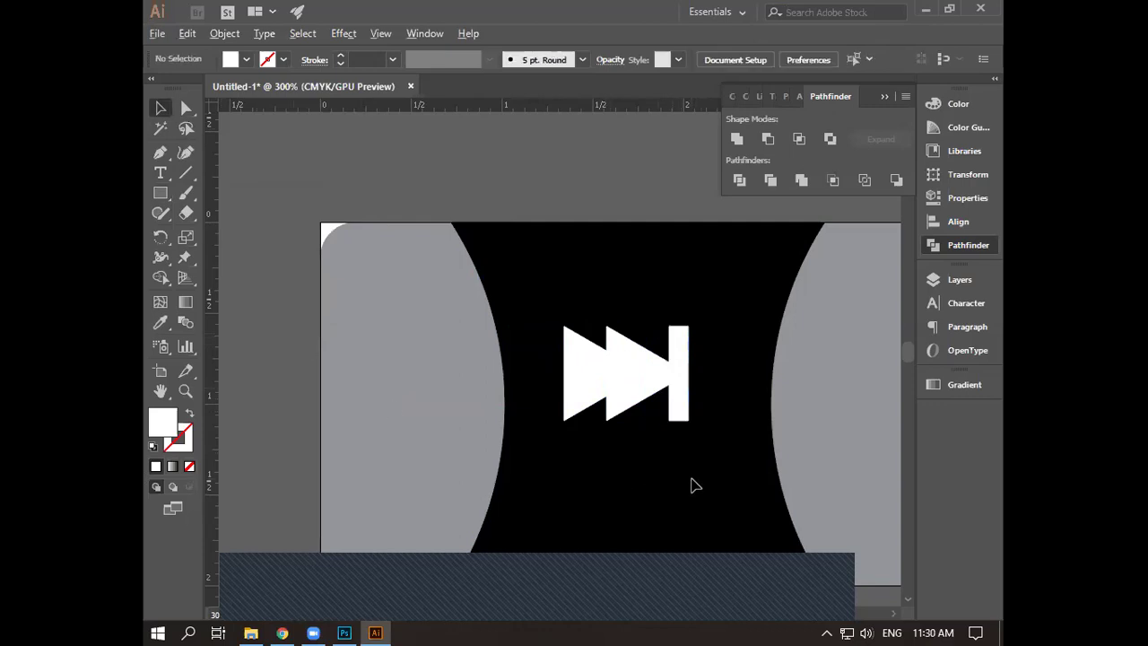
scroll(692, 480, "down", 1)
left_click_drag(681, 494, 679, 456)
- Group the two triangles and bar into one icon and nudge it right
left_click(686, 374)
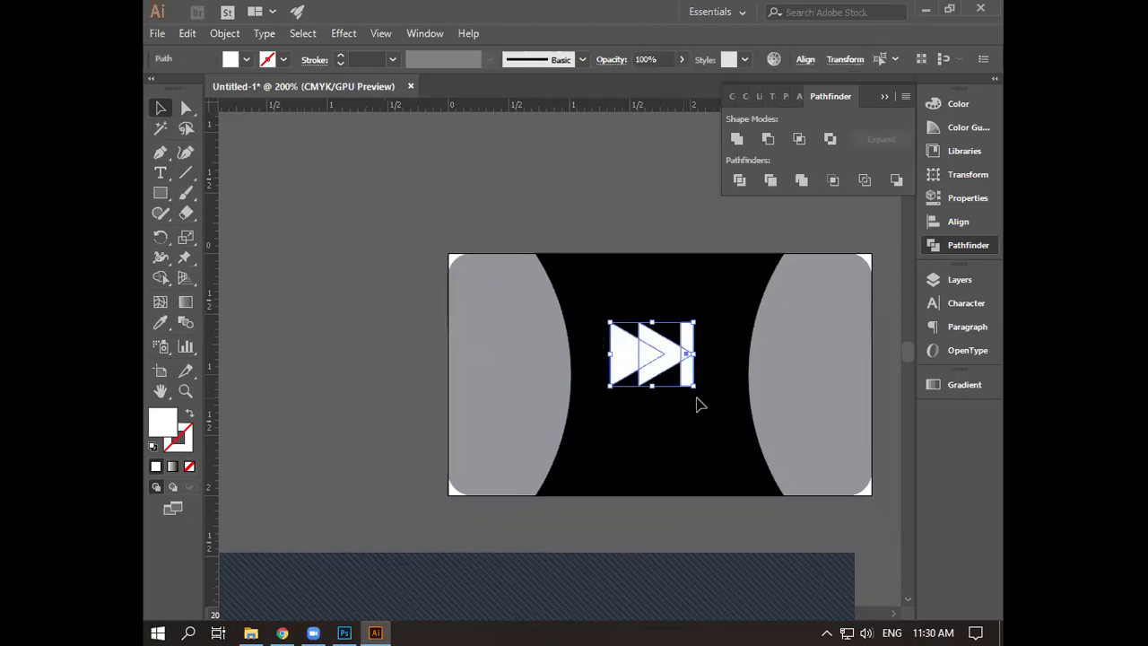
key("ctrl+g")
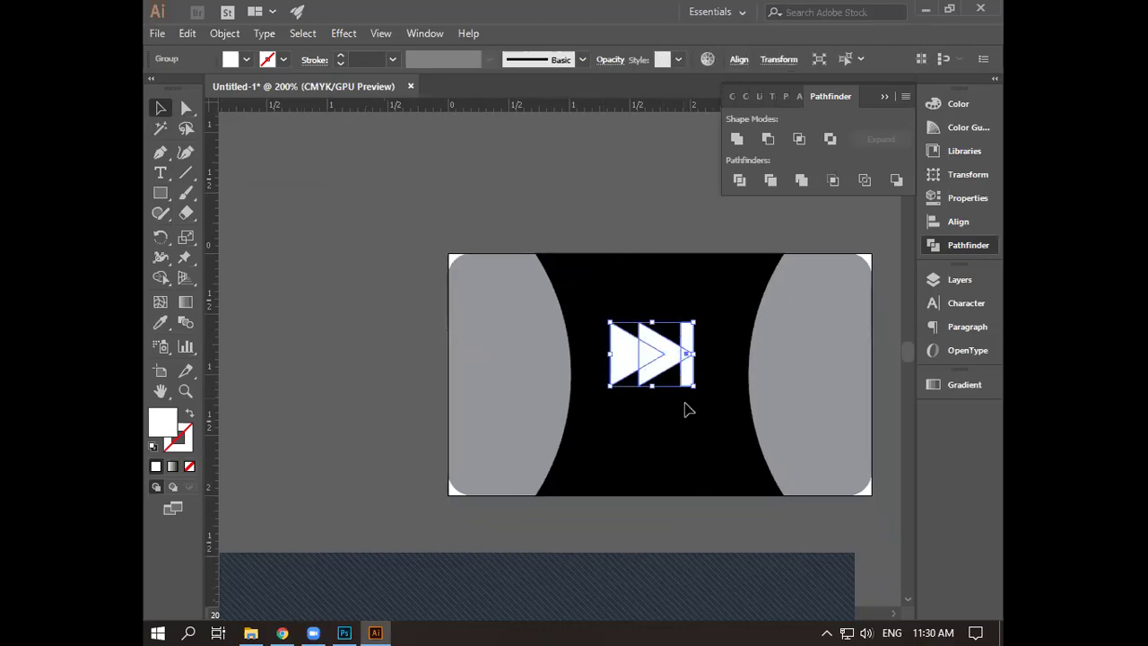
key("Right")
key("Right")
key("Right")
key("Right")
key("Right")
key("Right")
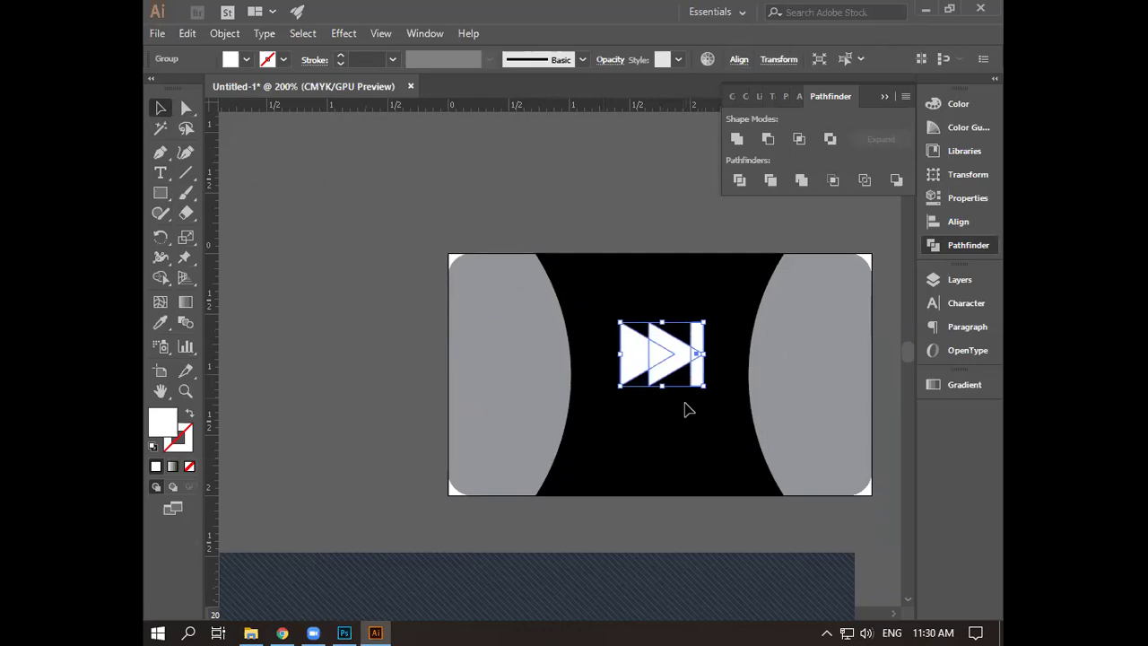
key("ctrl+shift+a")
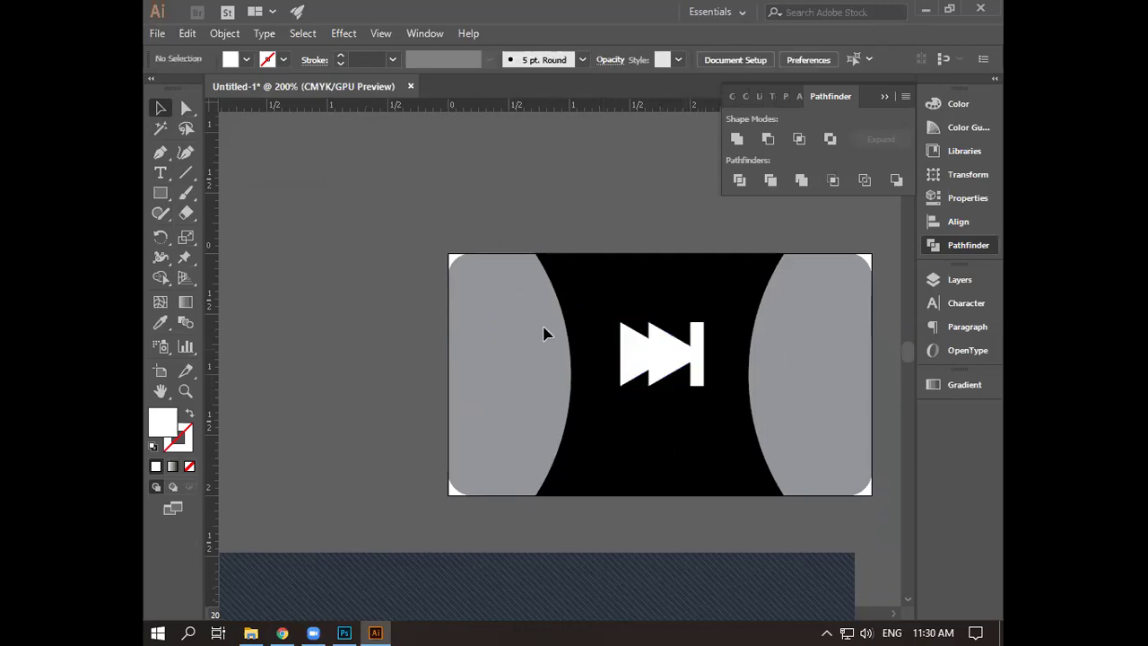
- Unlock all objects, reselect the icon group, and nudge it up and left
left_click(226, 33)
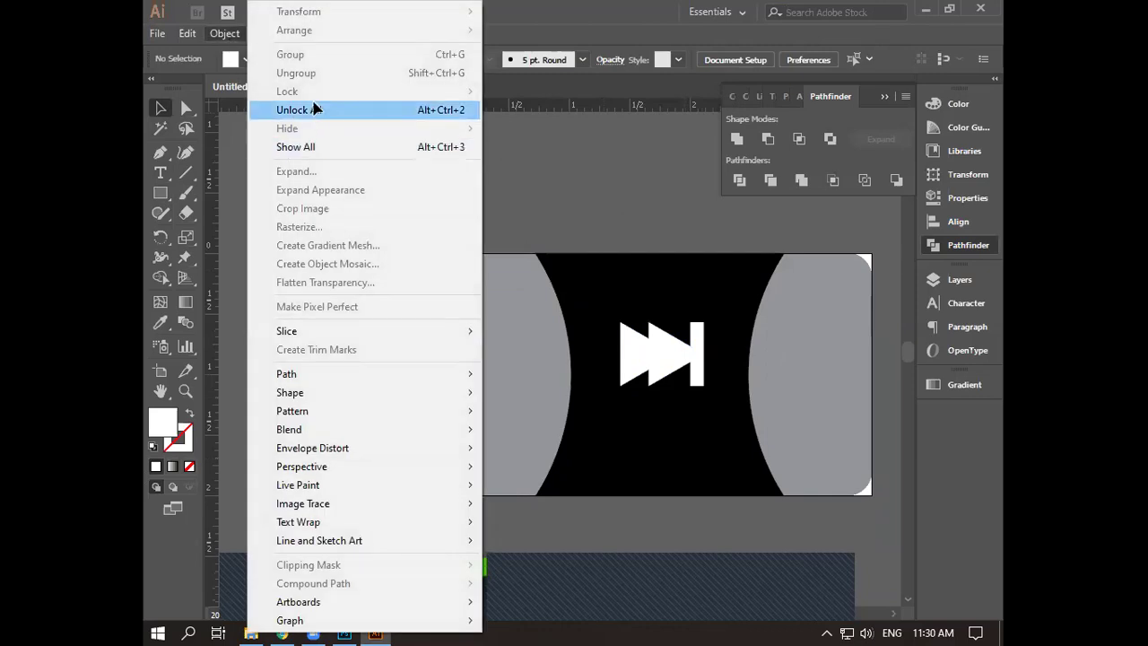
left_click(297, 110)
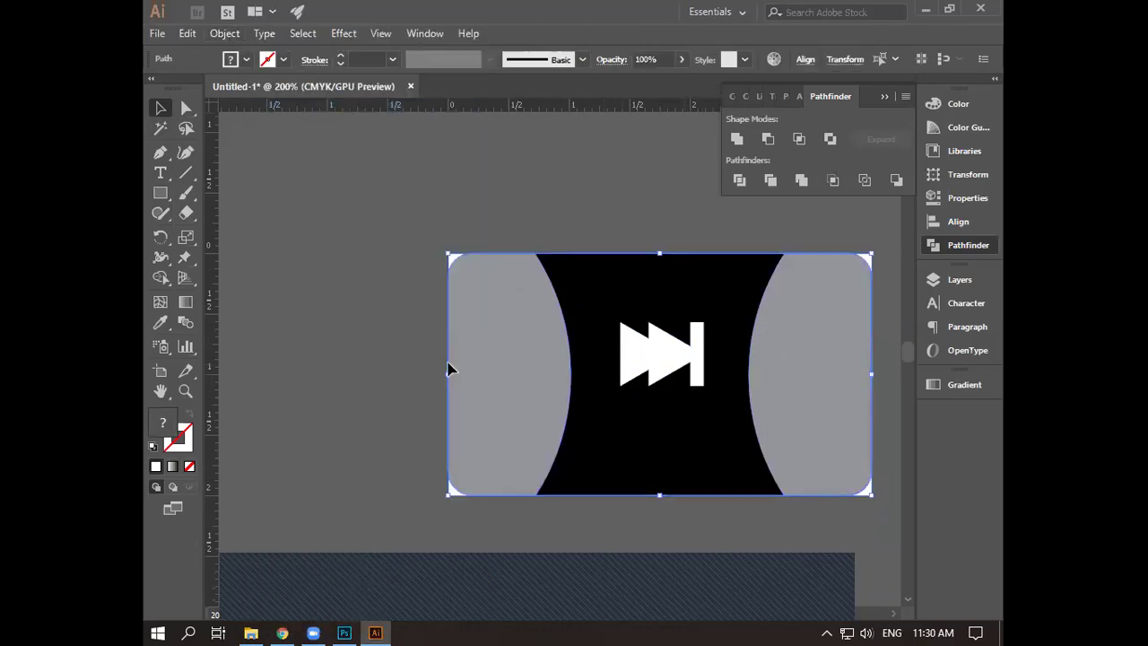
left_click_drag(649, 339, 664, 337)
left_click(661, 337)
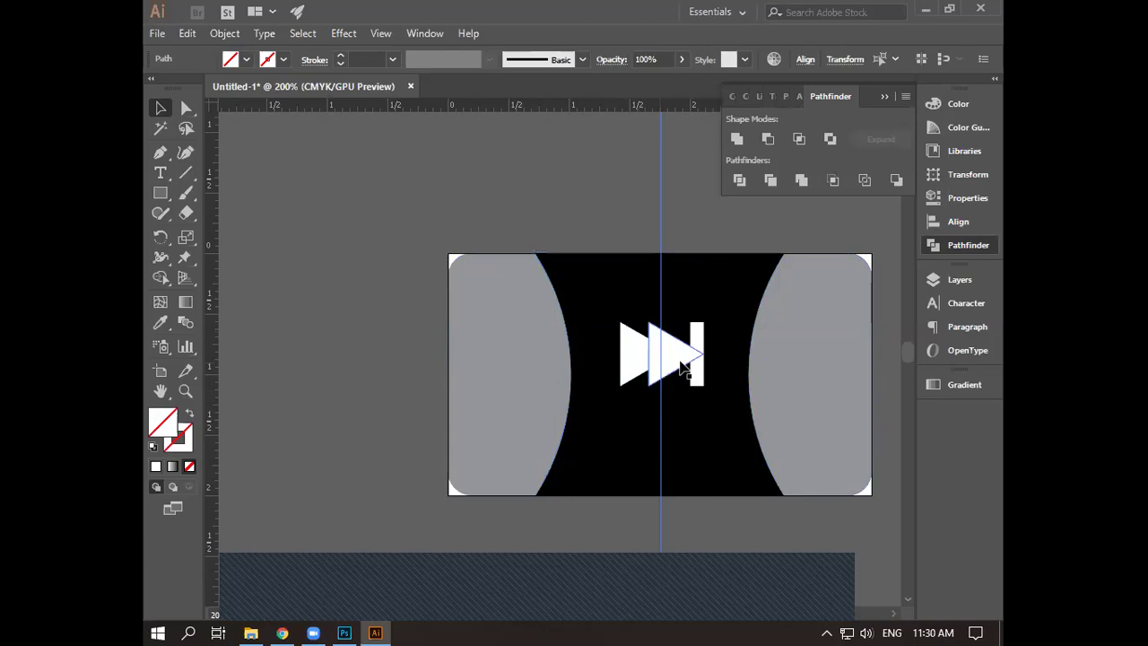
left_click(686, 366)
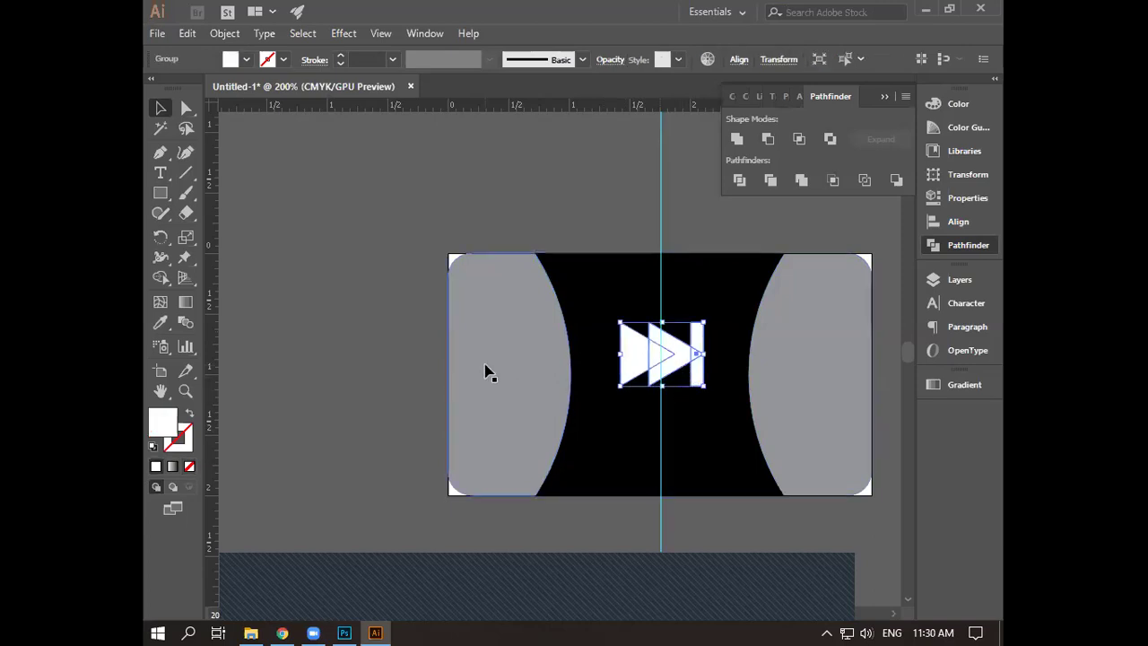
scroll(484, 372, "up", 3)
scroll(766, 328, "right", 5)
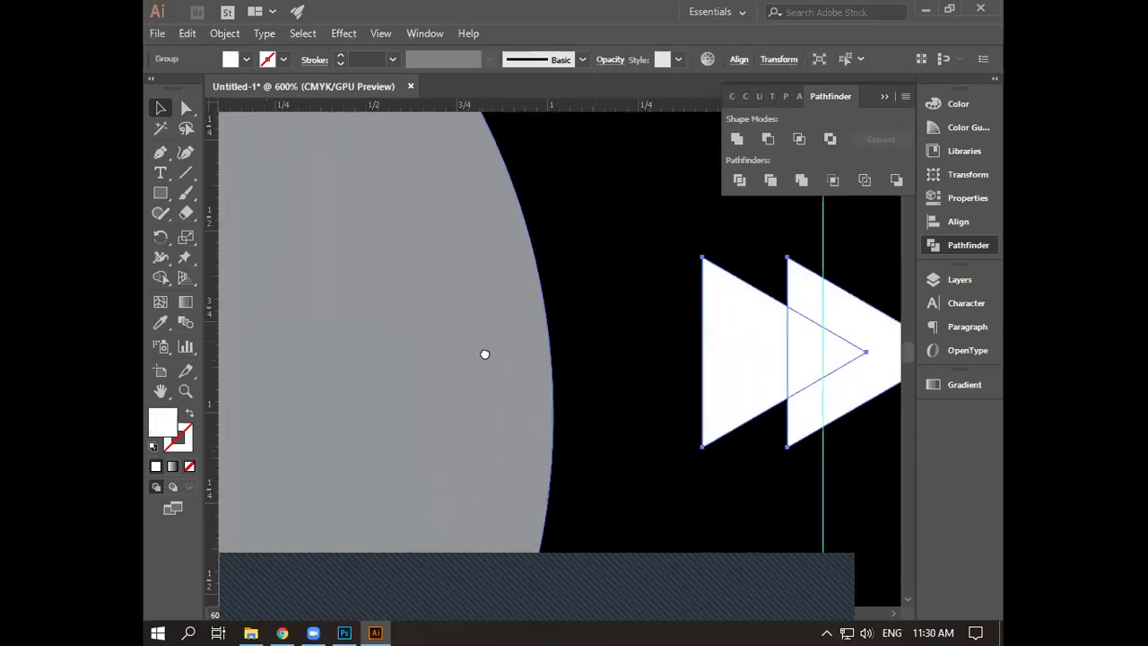
scroll(358, 372, "right", 1)
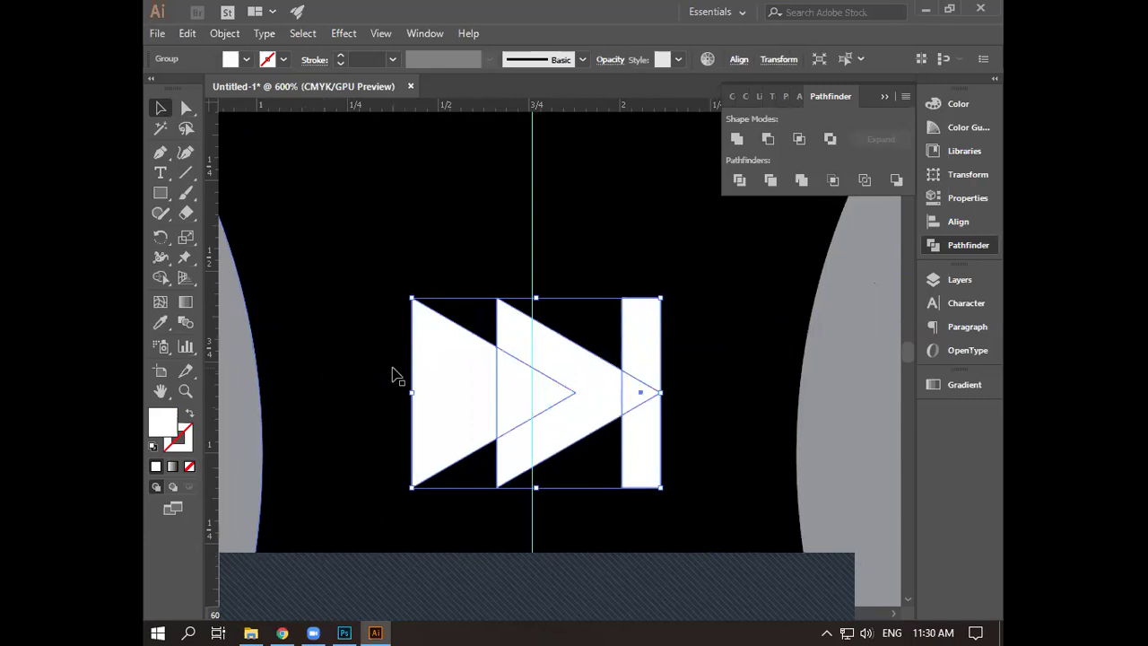
key("Left")
key("Up")
key("Up")
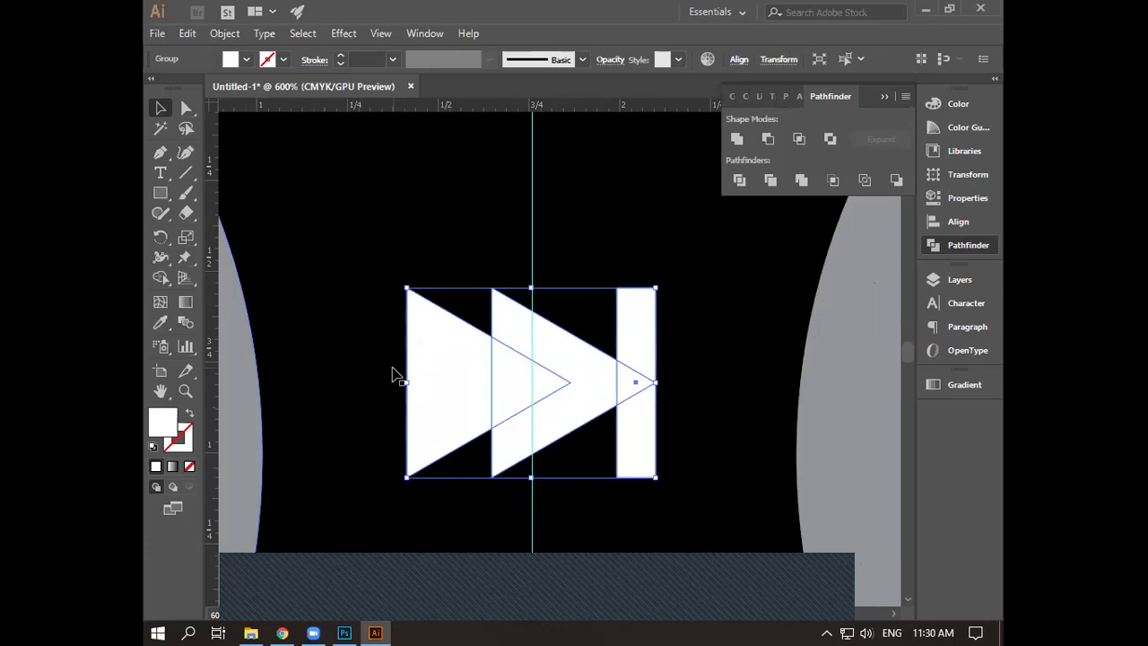
scroll(395, 374, "down", 3)
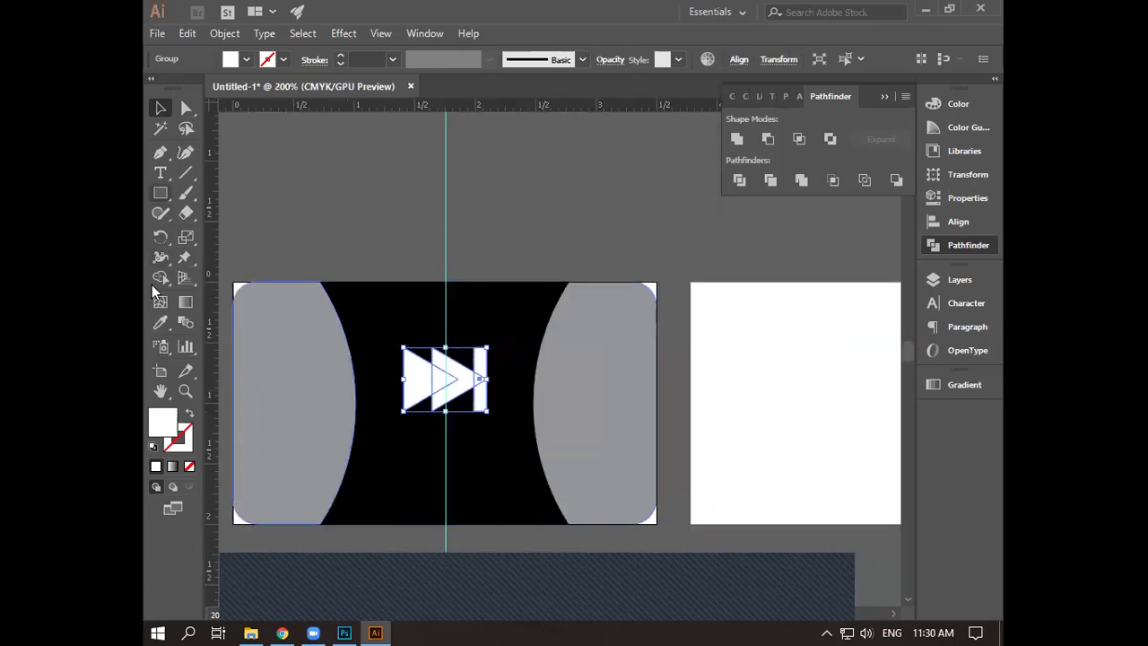
- Place a white-filled text object below the icon and type 'Next Level'
left_click(159, 172)
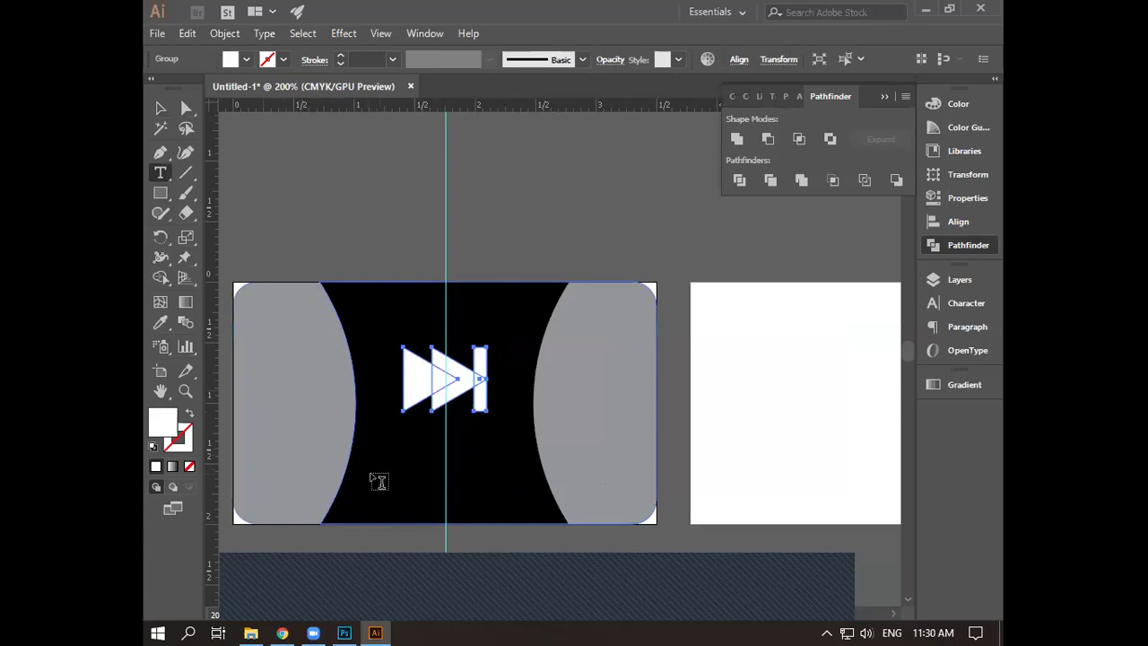
left_click(375, 481)
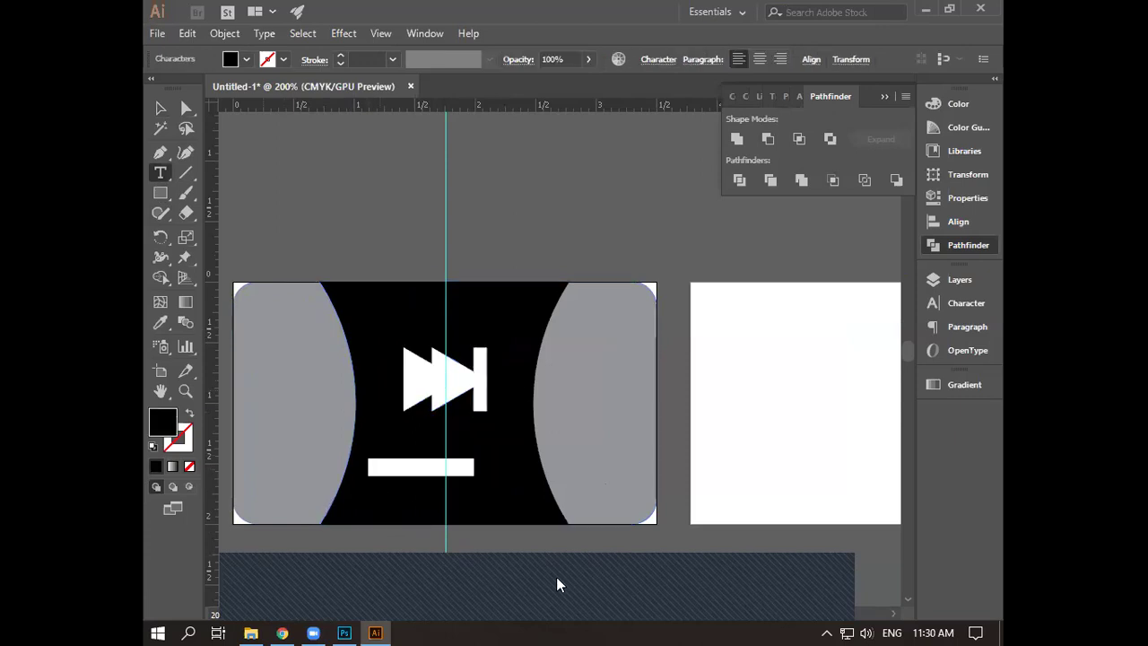
key("BackSpace")
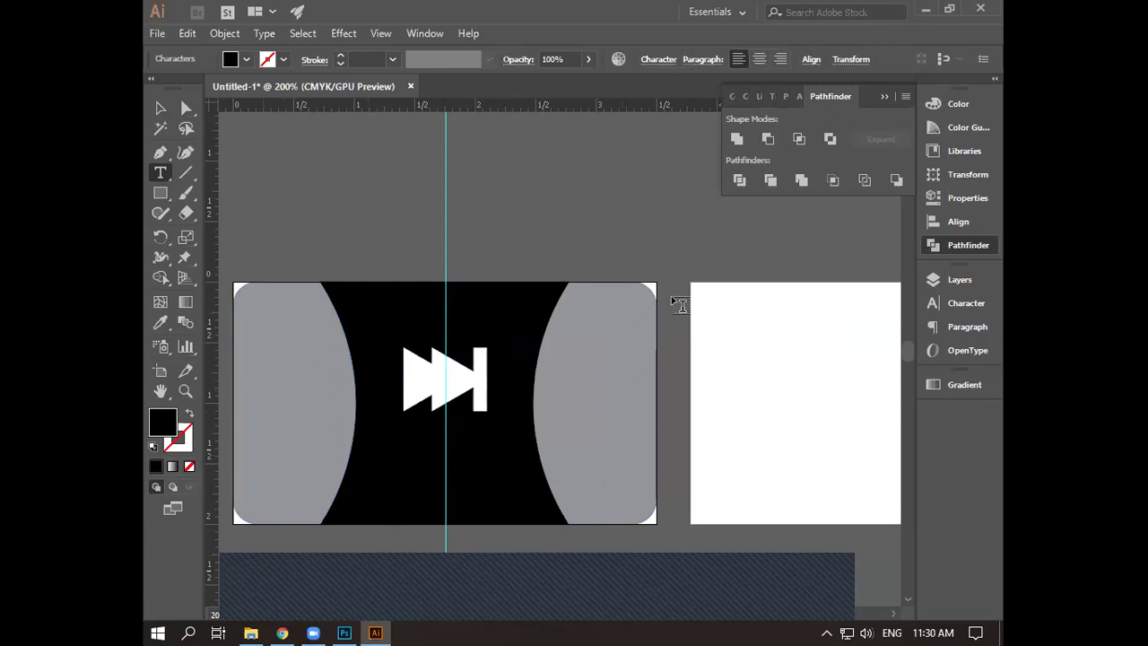
left_click(247, 59)
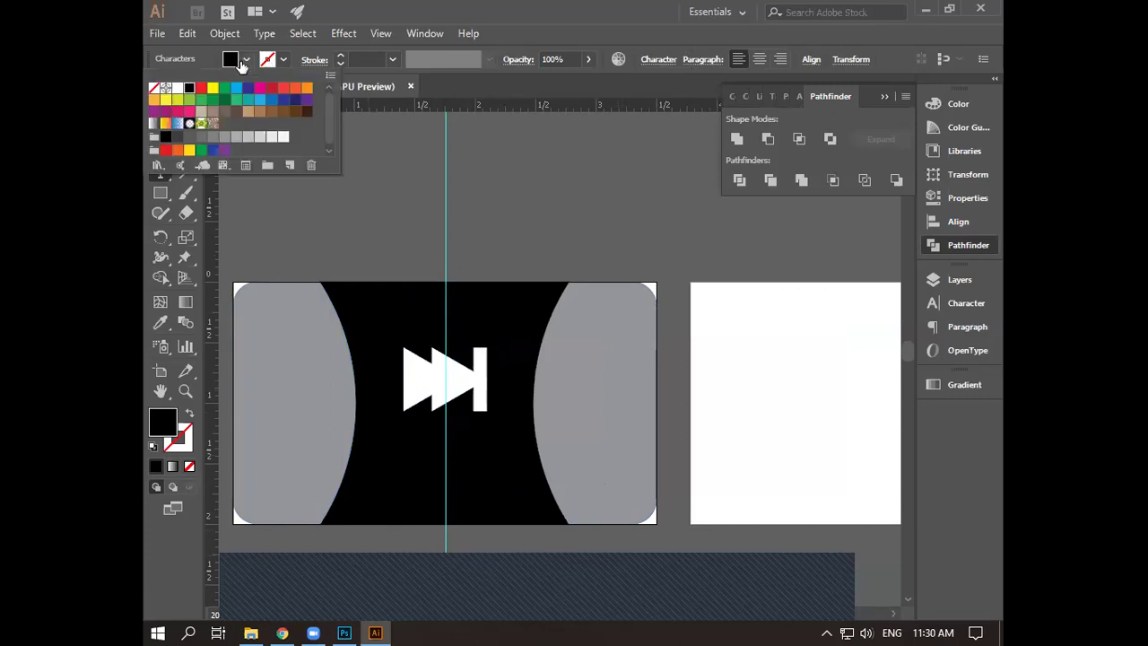
left_click(178, 88)
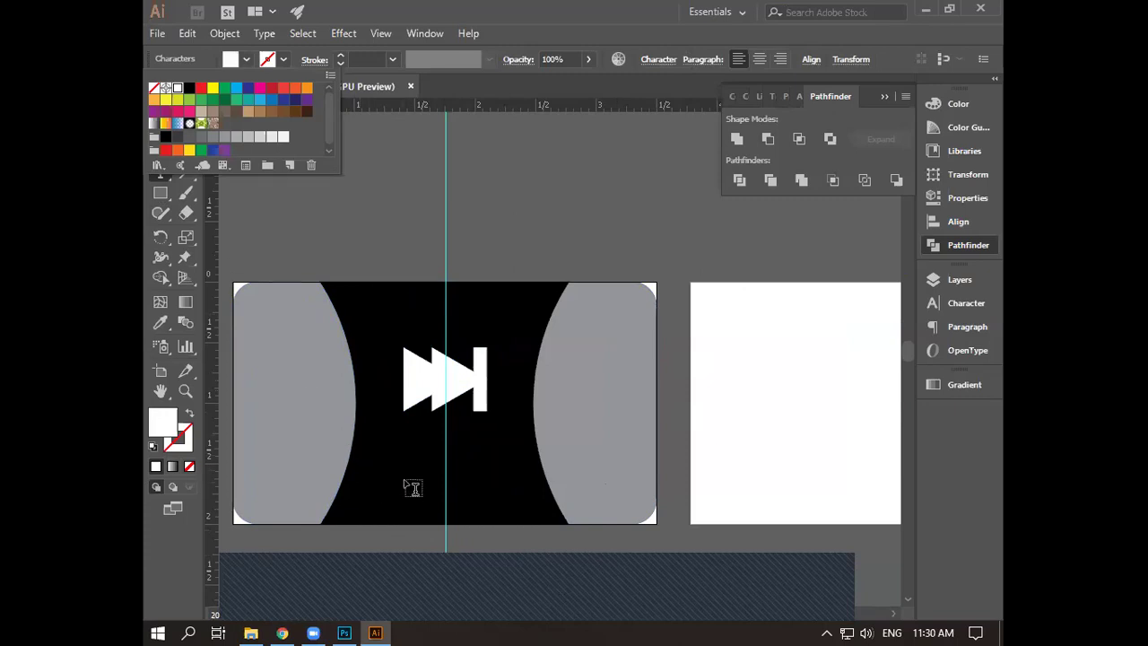
type("N")
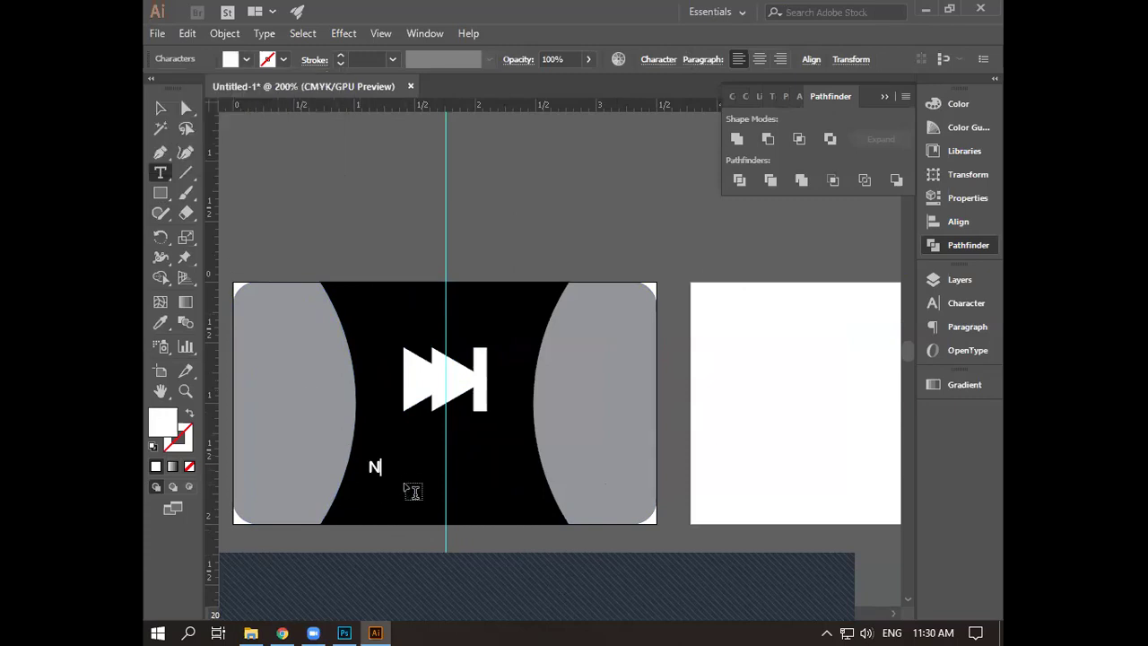
type("ext")
type("Leve")
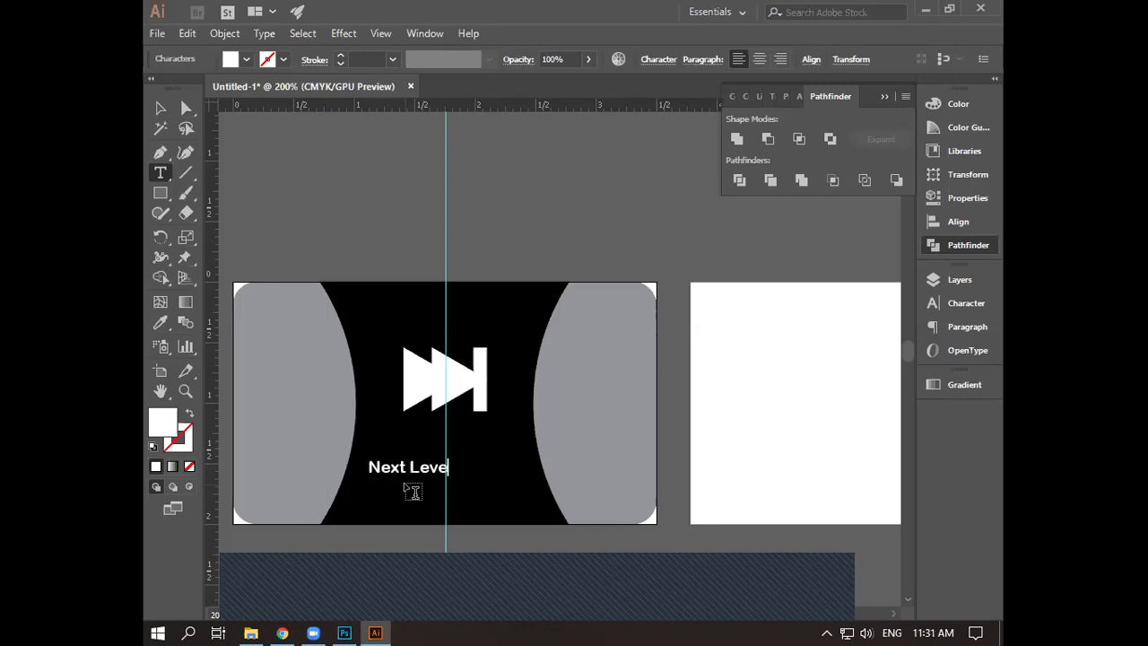
type("l")
- Select the 'Next Level' text and set its font family to Cooper Black in the Character panel
left_click(159, 114)
left_click(956, 307)
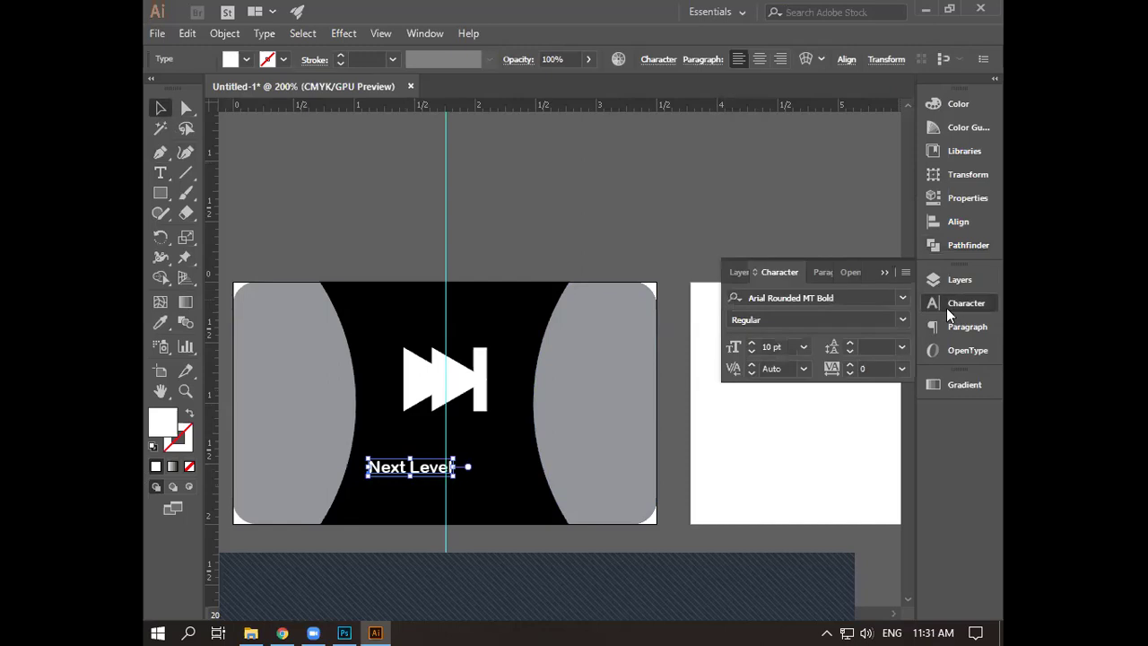
left_click(901, 297)
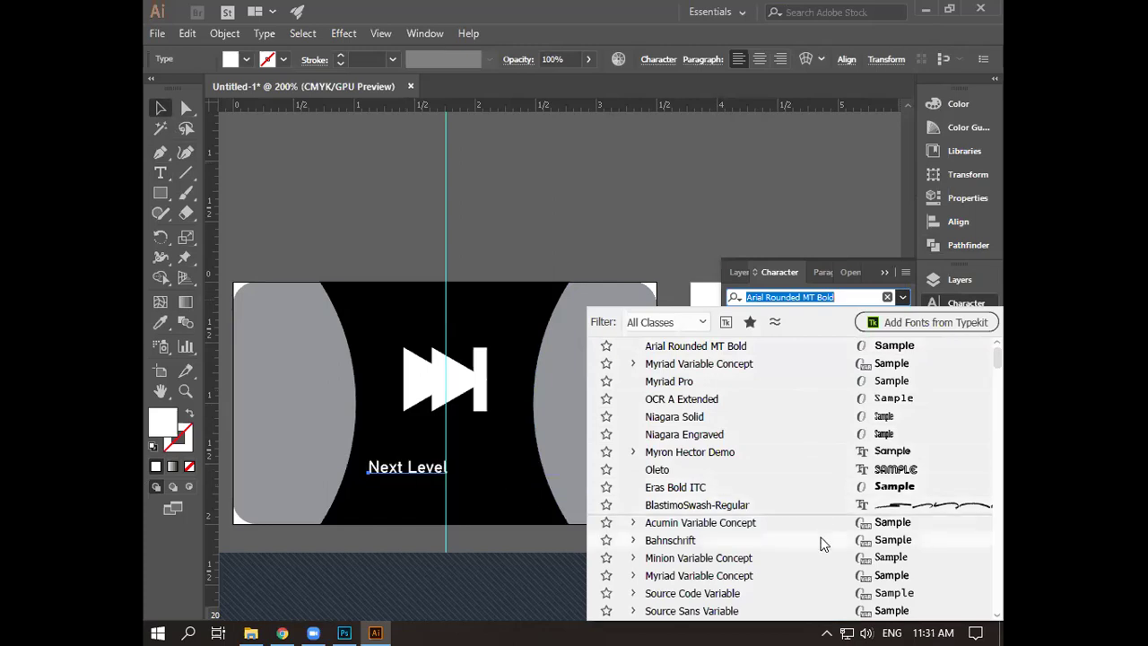
scroll(813, 536, "down", 1)
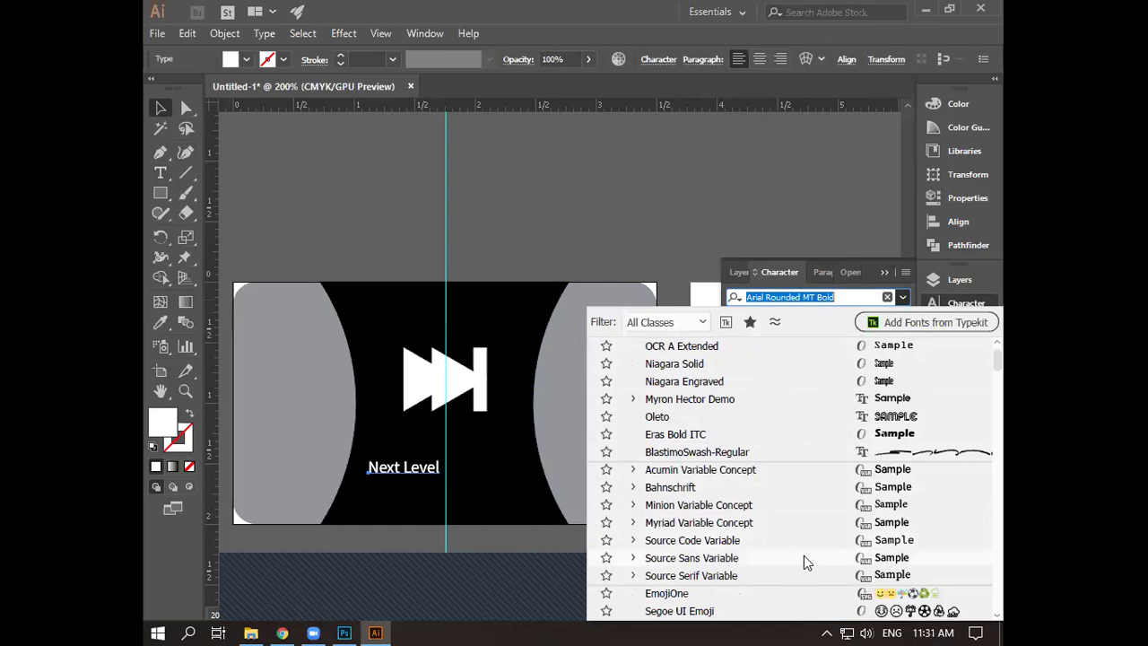
scroll(803, 555, "down", 1)
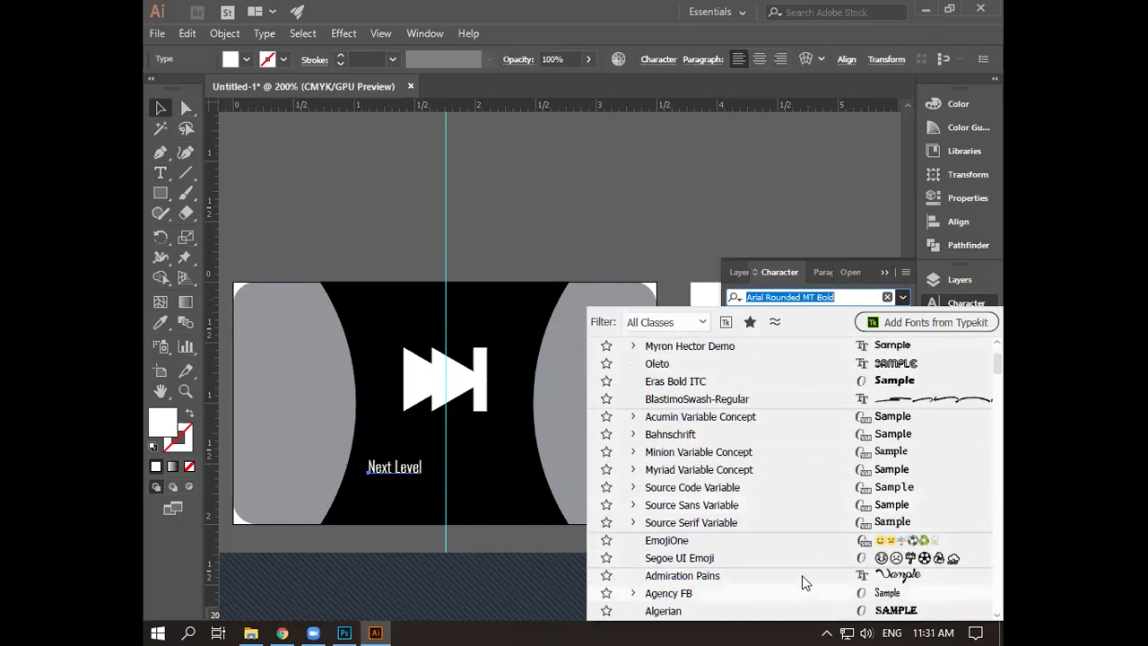
scroll(801, 570, "down", 3)
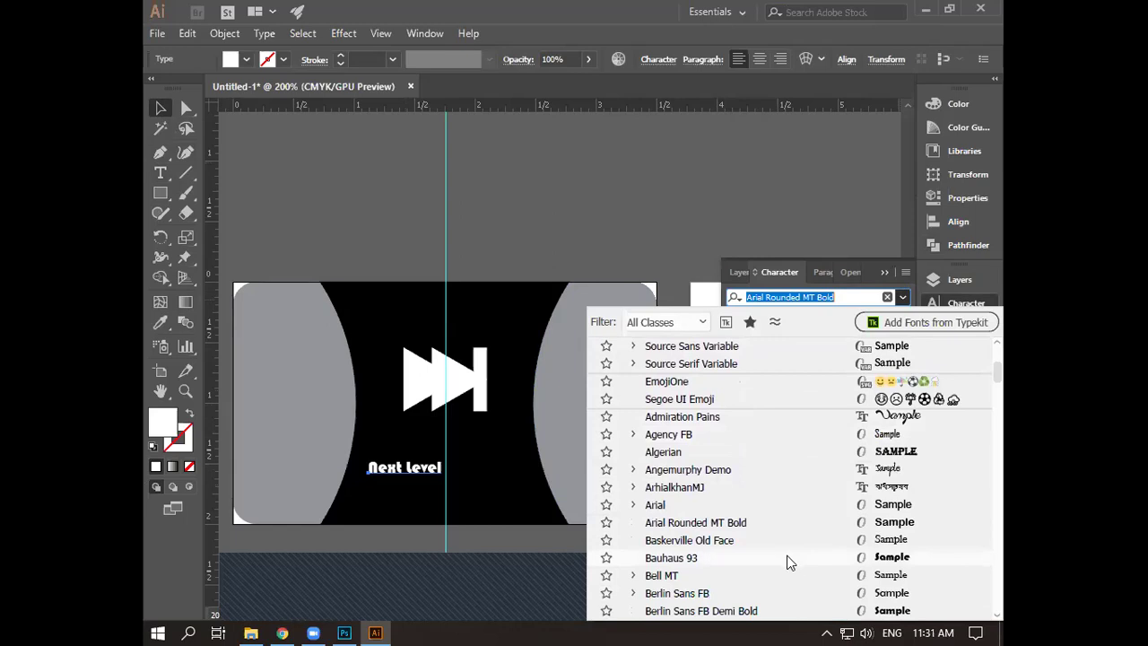
scroll(787, 555, "down", 1)
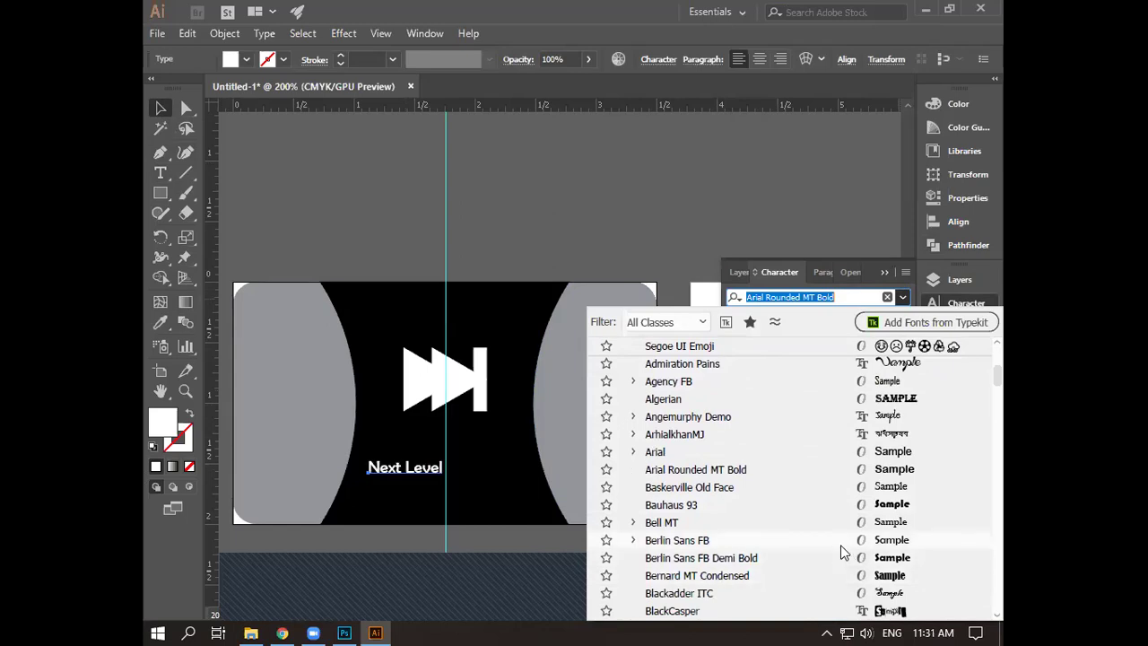
scroll(842, 561, "down", 1)
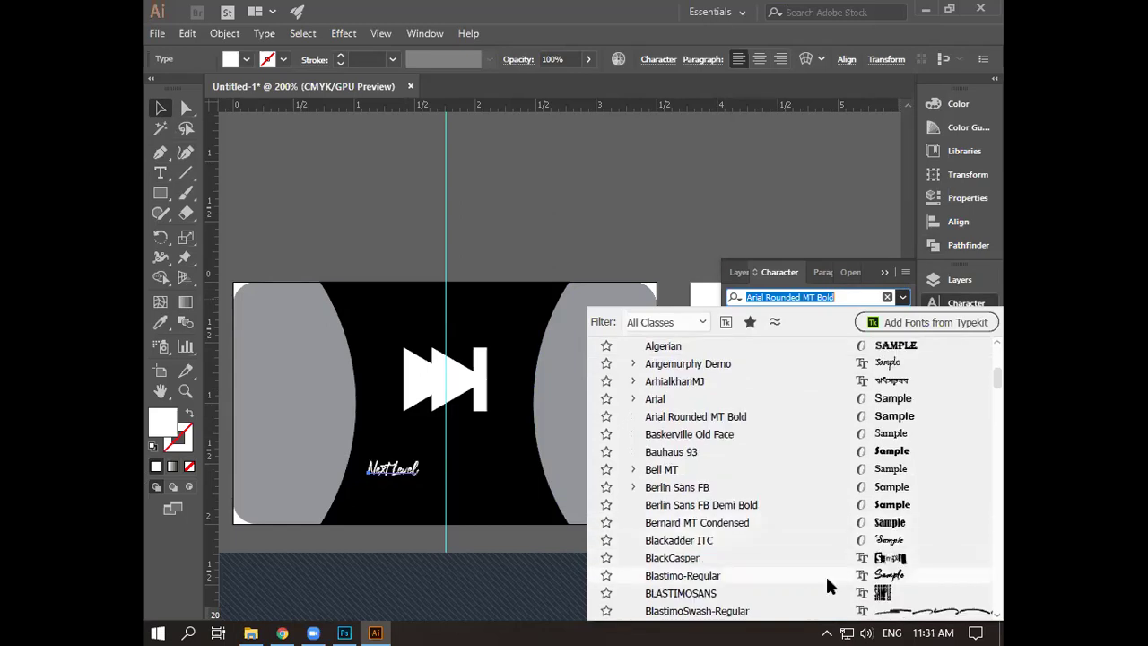
scroll(831, 594, "down", 1)
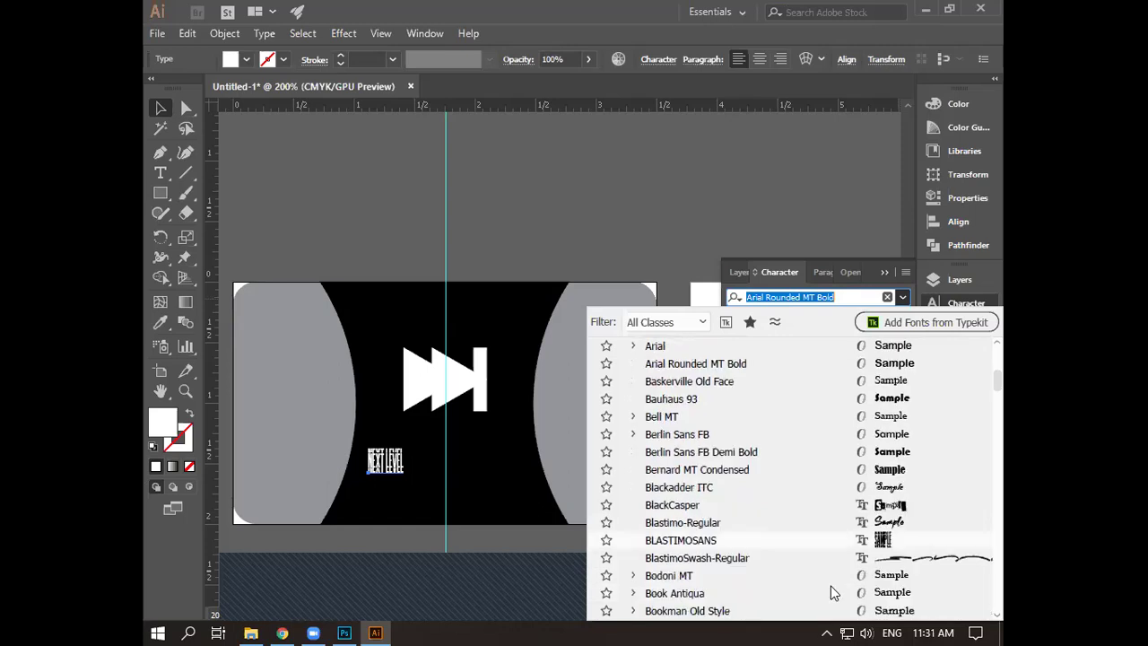
scroll(834, 583, "down", 2)
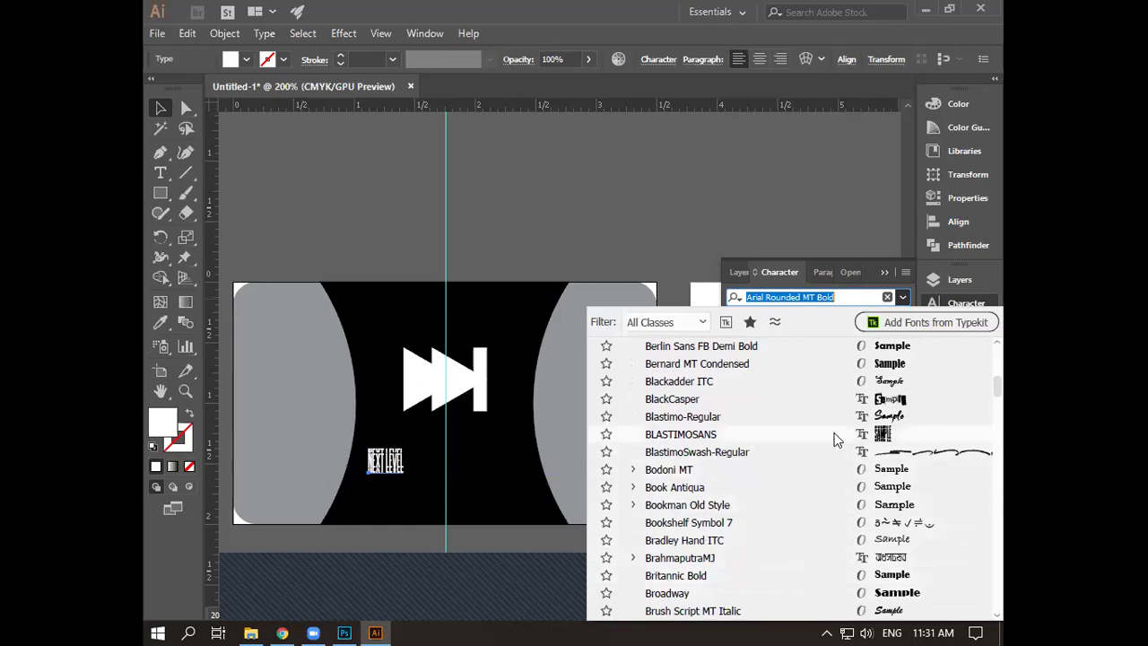
scroll(833, 439, "down", 3)
scroll(832, 449, "down", 4)
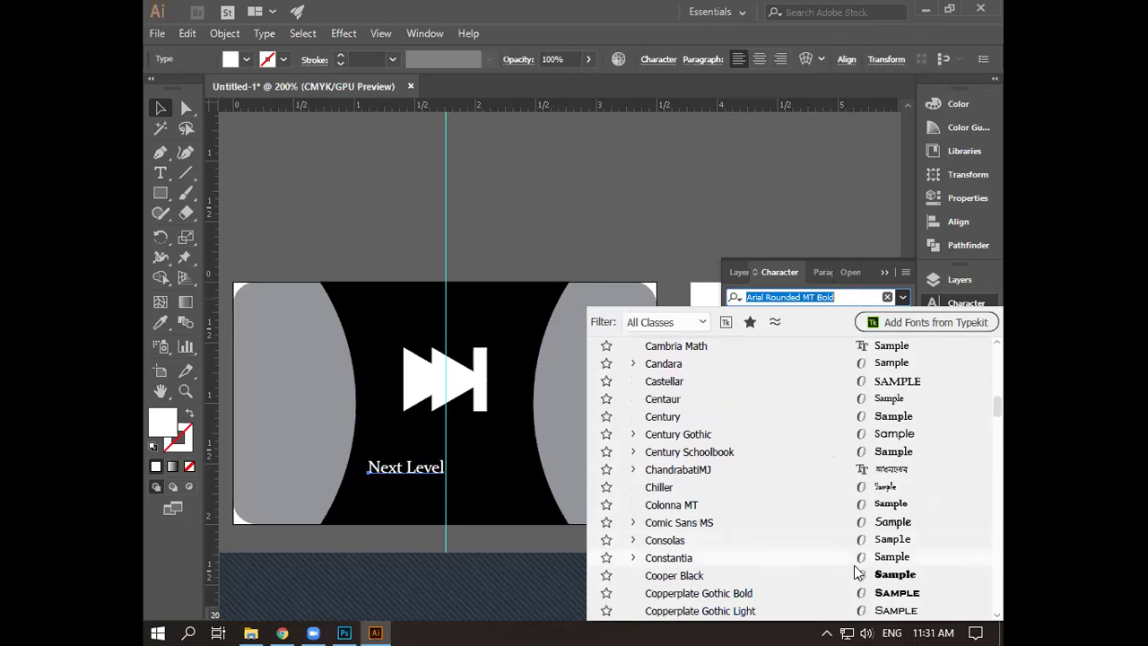
left_click(856, 576)
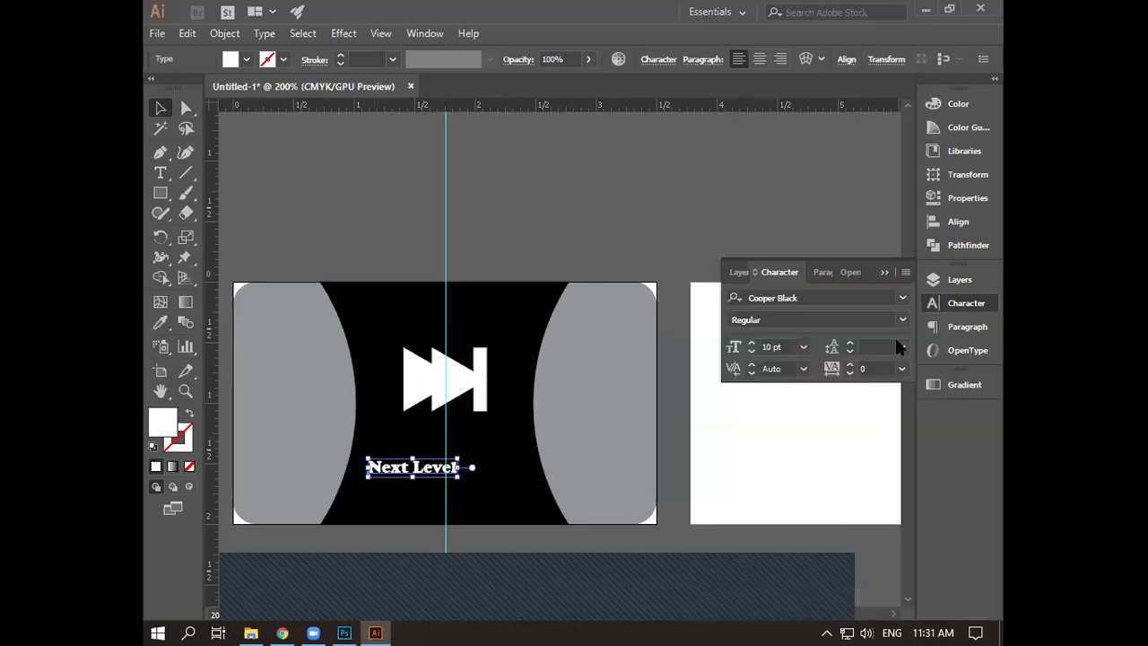
- Raise the 'Next Level' font size from 10 pt to 18 pt, then collapse the Character panel
left_click(752, 342)
left_click(751, 342)
left_click(751, 343)
left_click(751, 343)
left_click(751, 343)
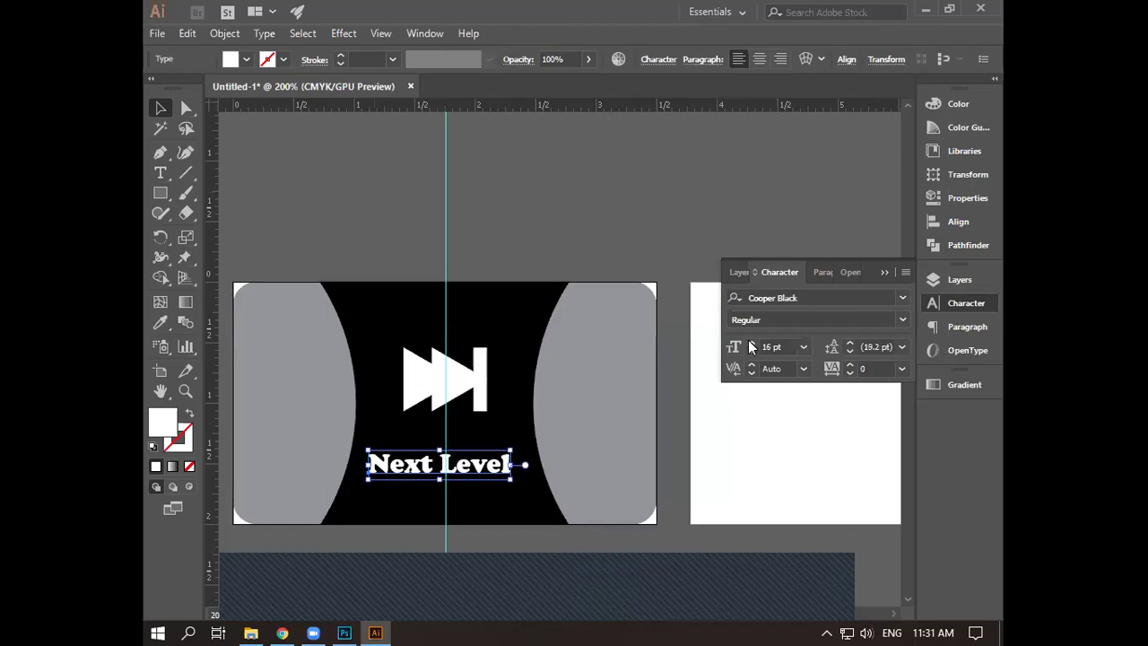
left_click(751, 342)
left_click(751, 343)
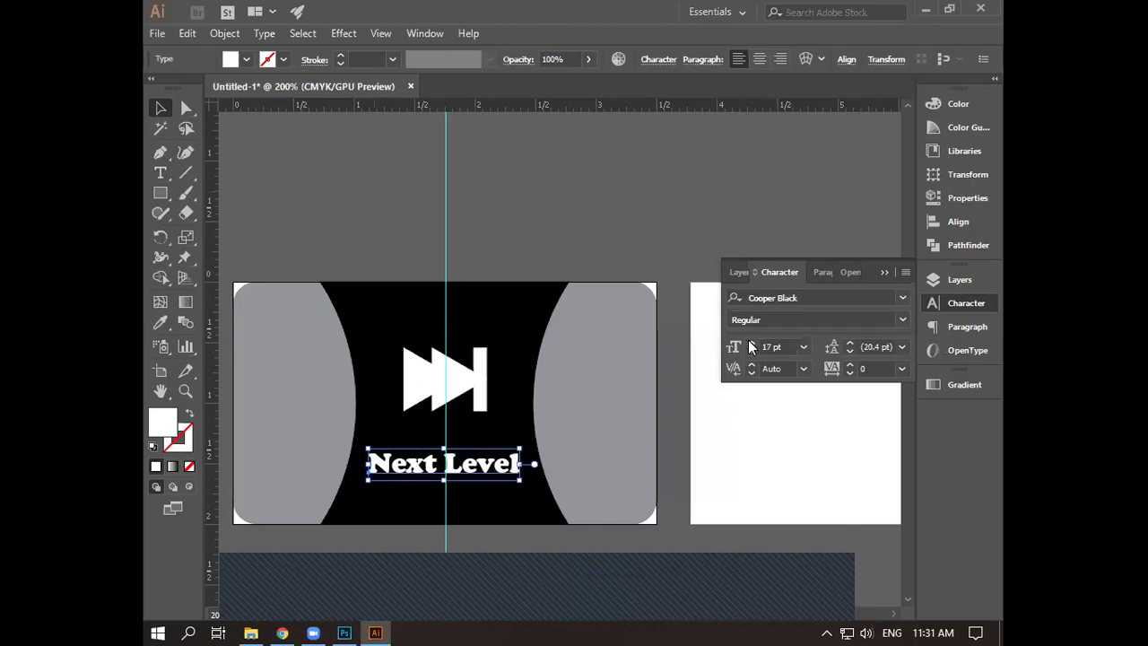
left_click(751, 343)
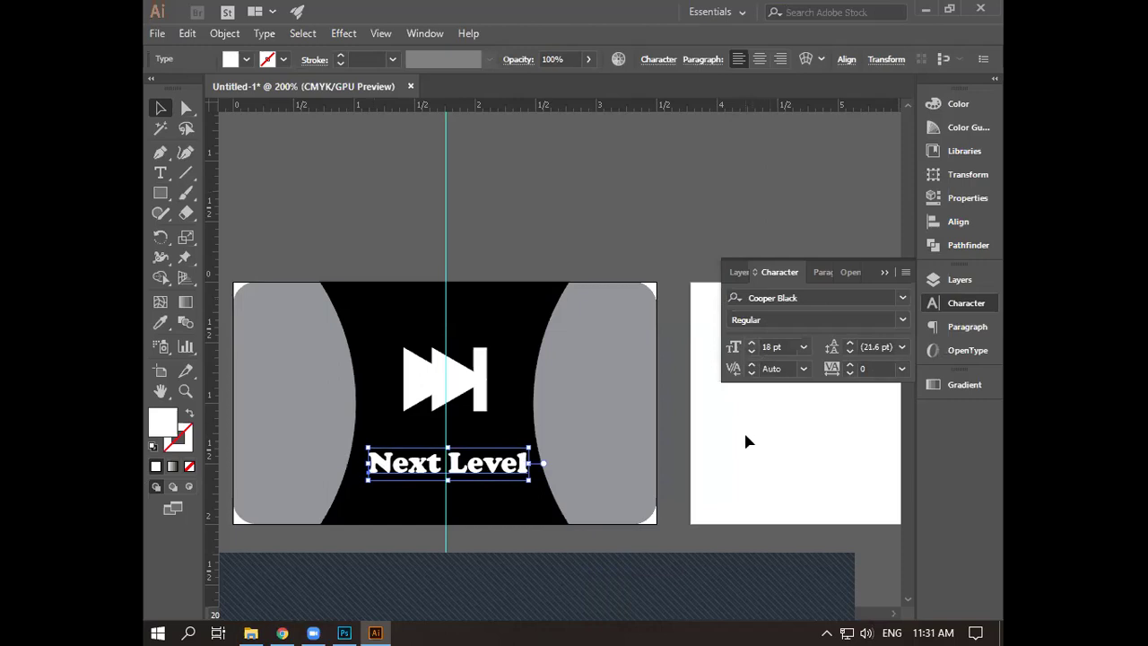
left_click(886, 272)
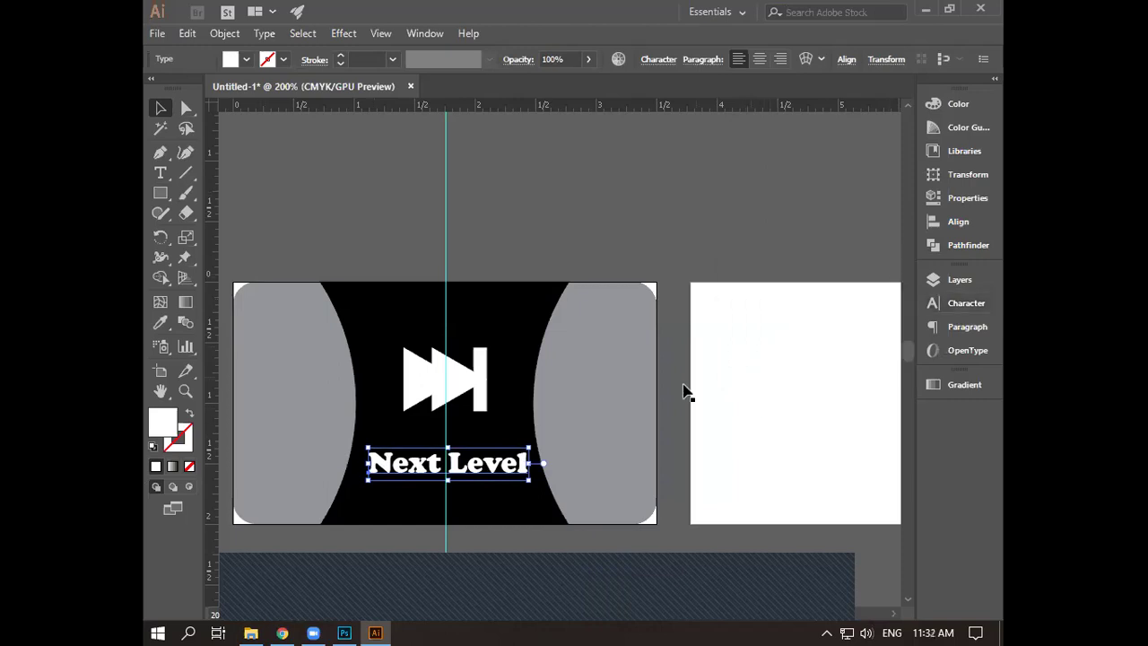
- Zoom out and centre the 'Next Level' text on the vertical guide
scroll(625, 433, "up", 2)
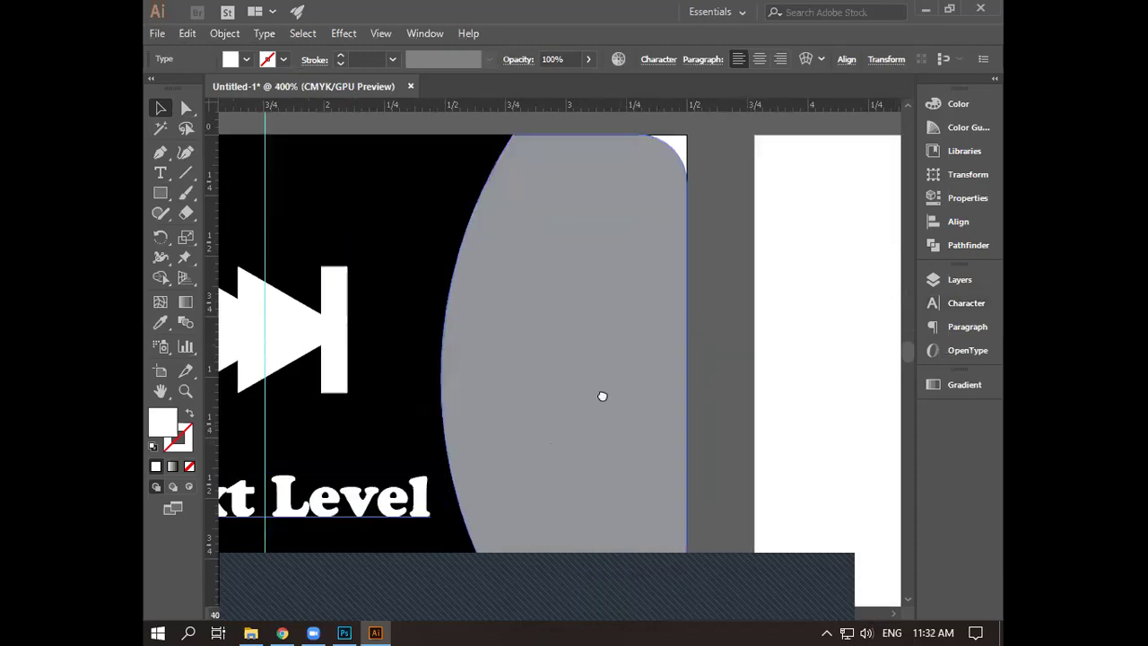
scroll(766, 310, "down", 2)
scroll(535, 347, "left", 2)
left_click_drag(535, 347, 543, 352)
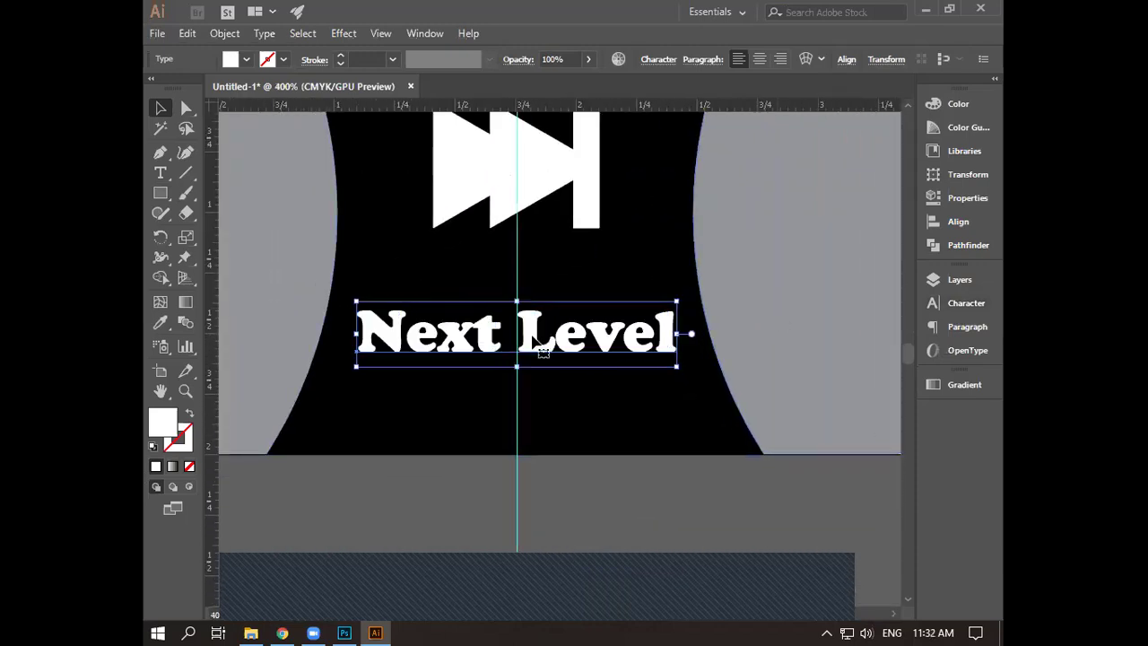
- Nudge the fast-forward icon down two steps toward the caption, then deselect it
left_click(538, 193)
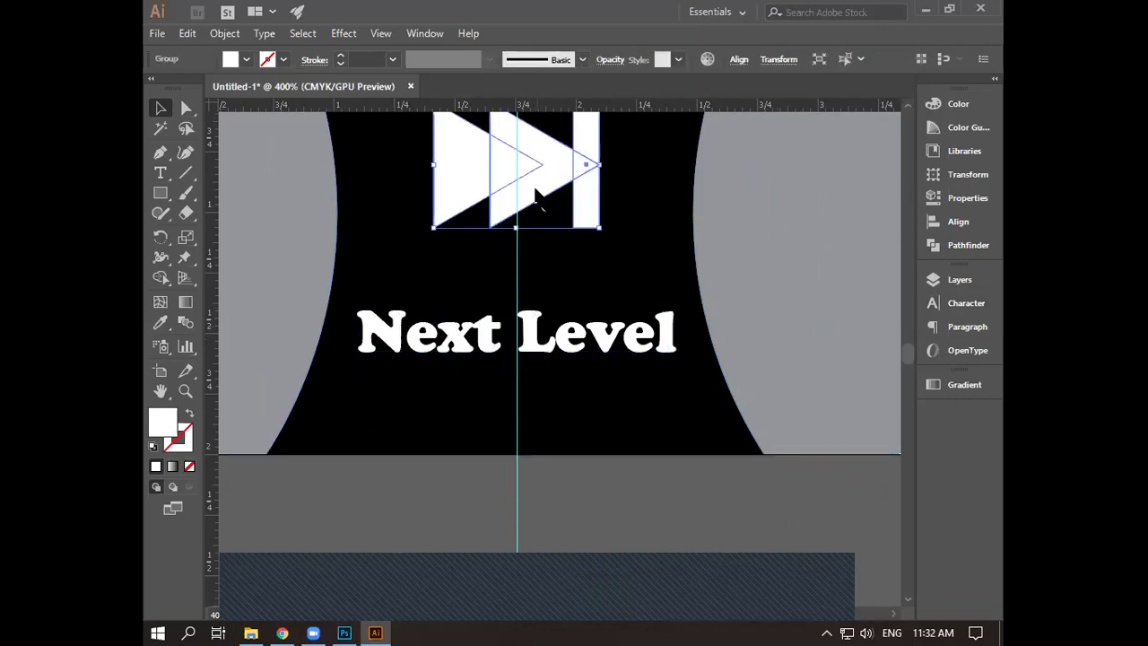
key("Down")
key("Down")
key("Down")
key("Down")
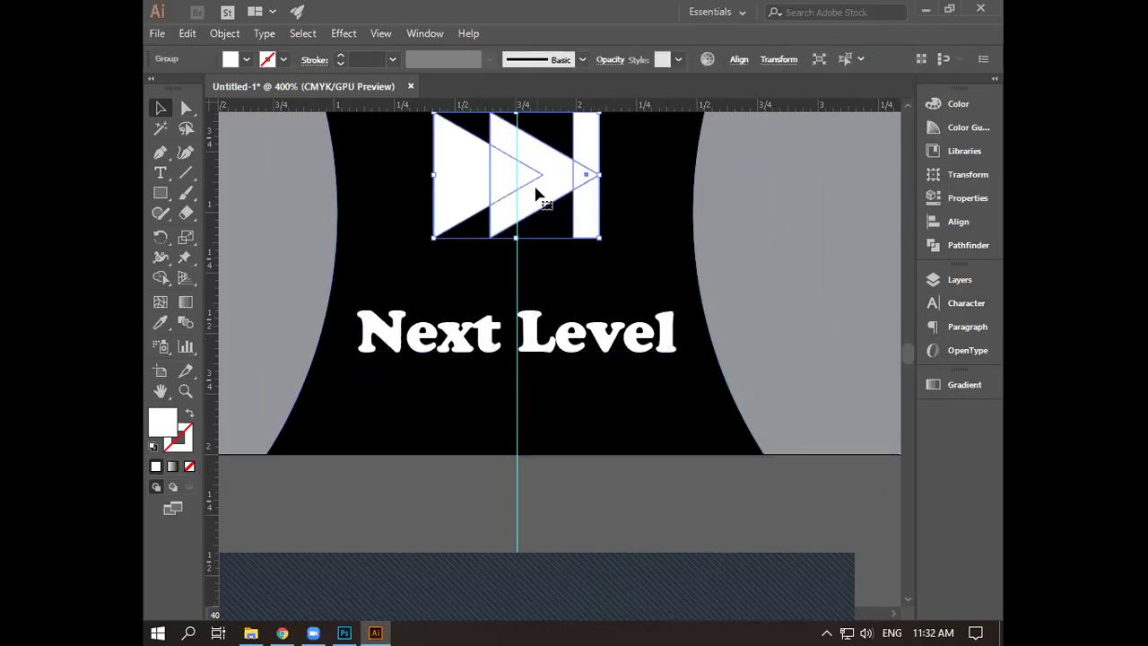
key("Down")
key("Down")
key("Down")
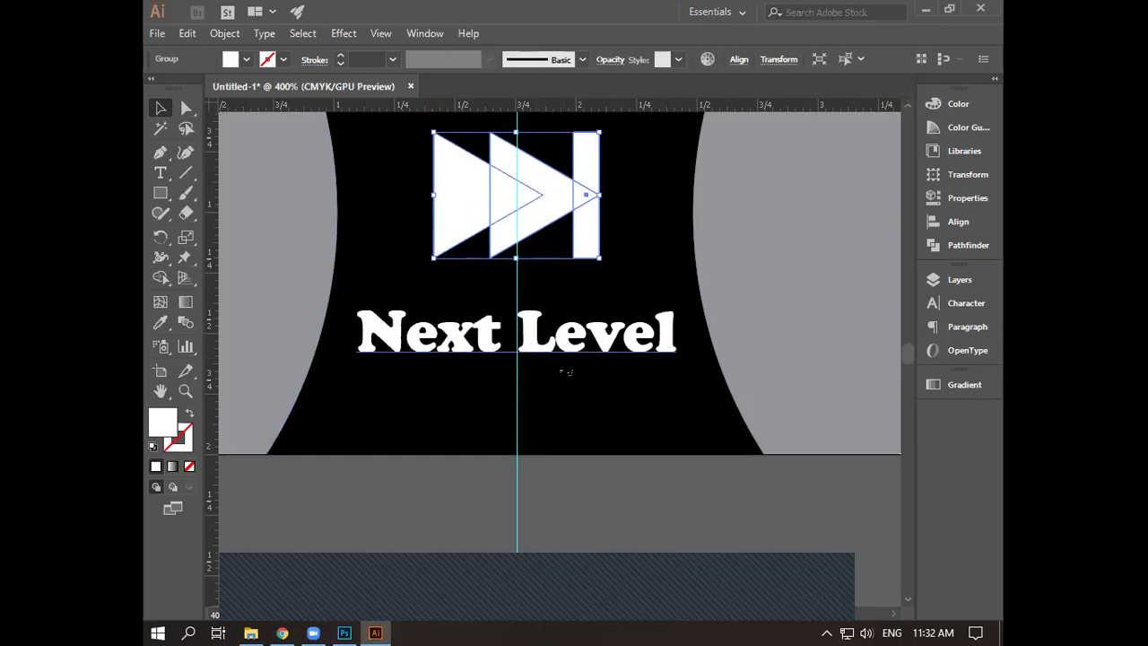
scroll(566, 371, "down", 3)
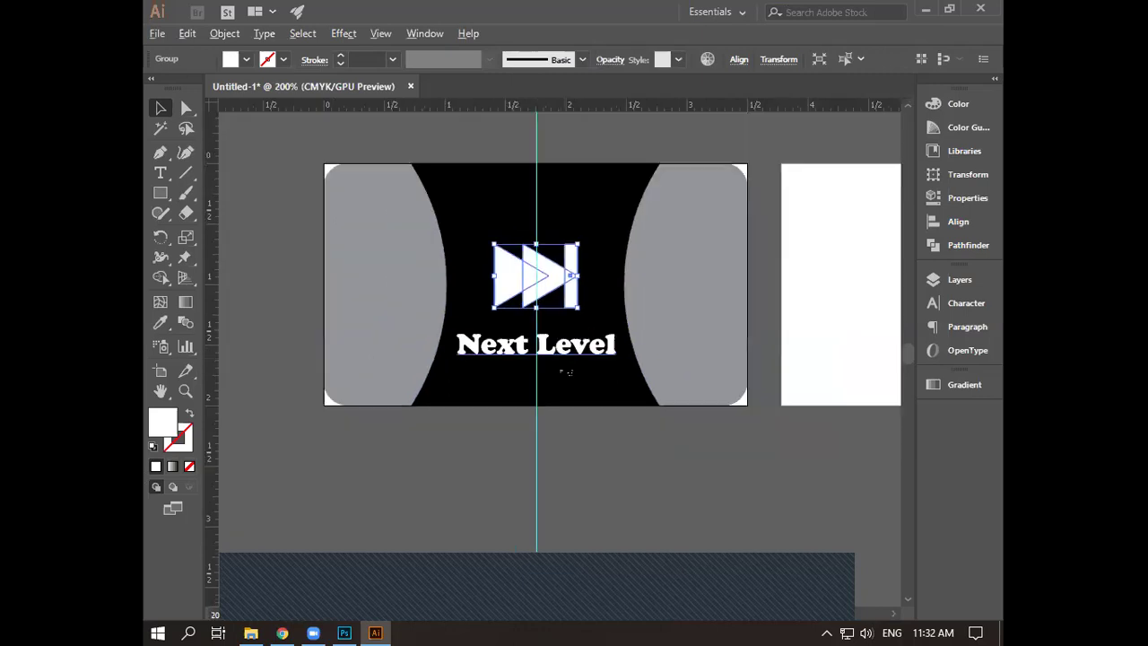
left_click(572, 450)
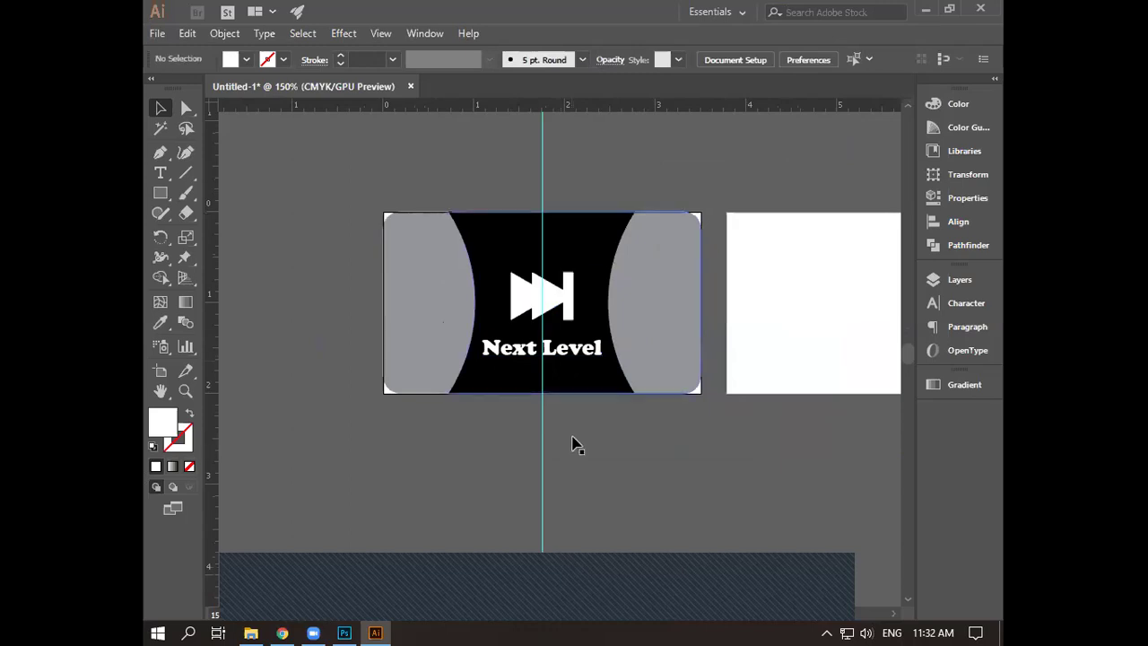
- Fill the left and right grey curved side shapes with the CMYK Cyan swatch
left_click(411, 314)
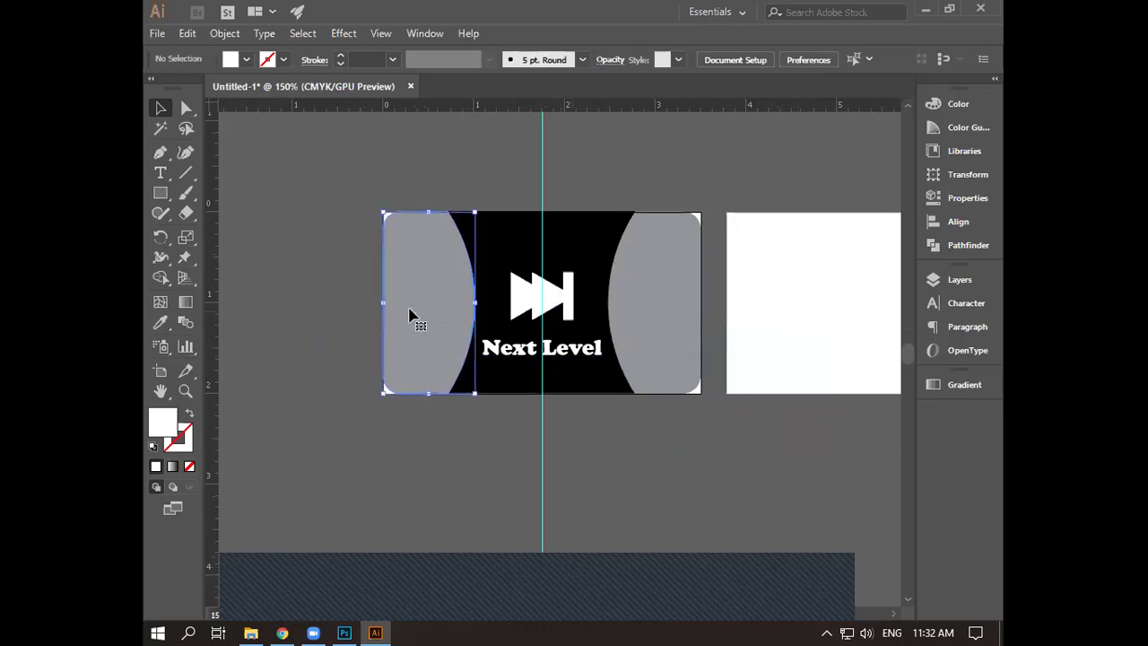
left_click(245, 60)
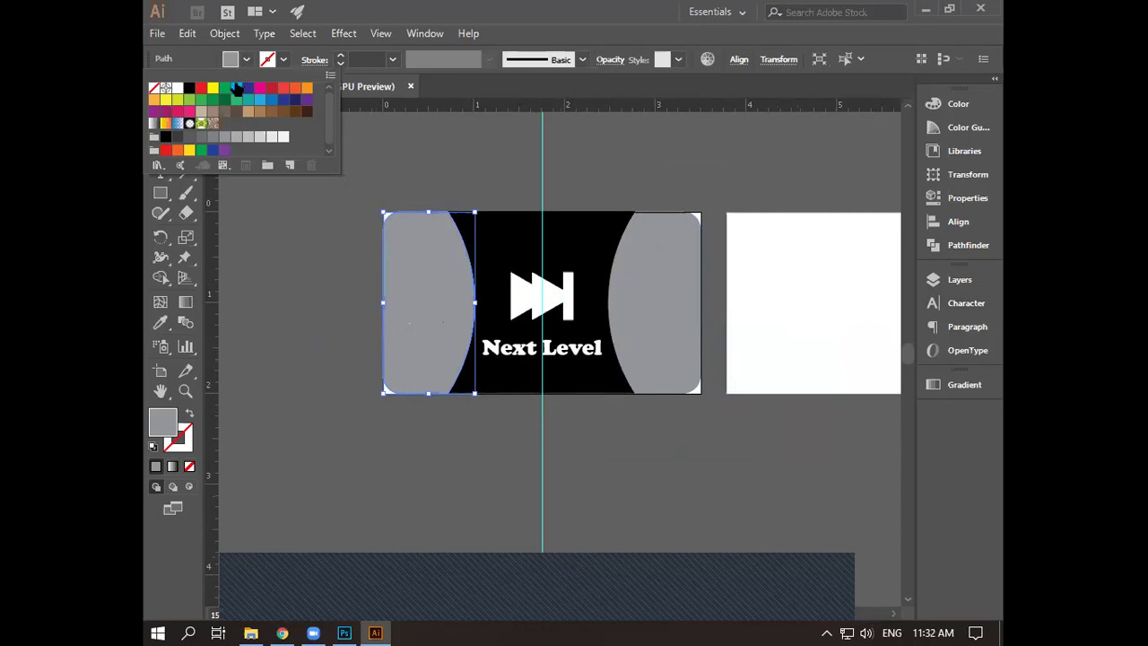
left_click(235, 88)
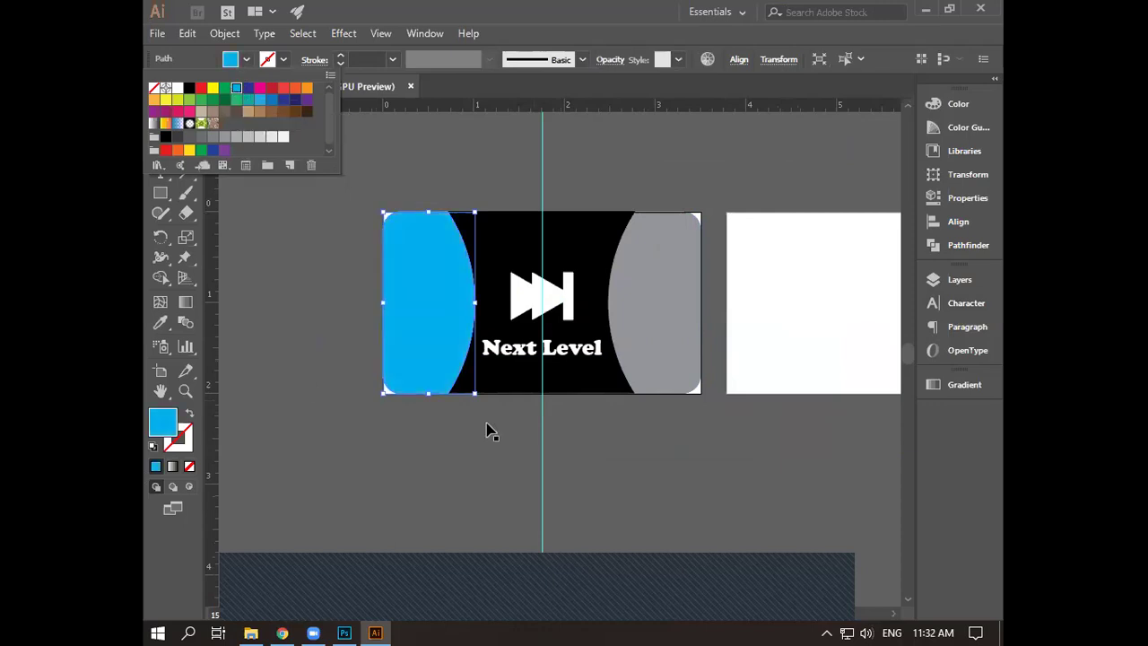
left_click(667, 320)
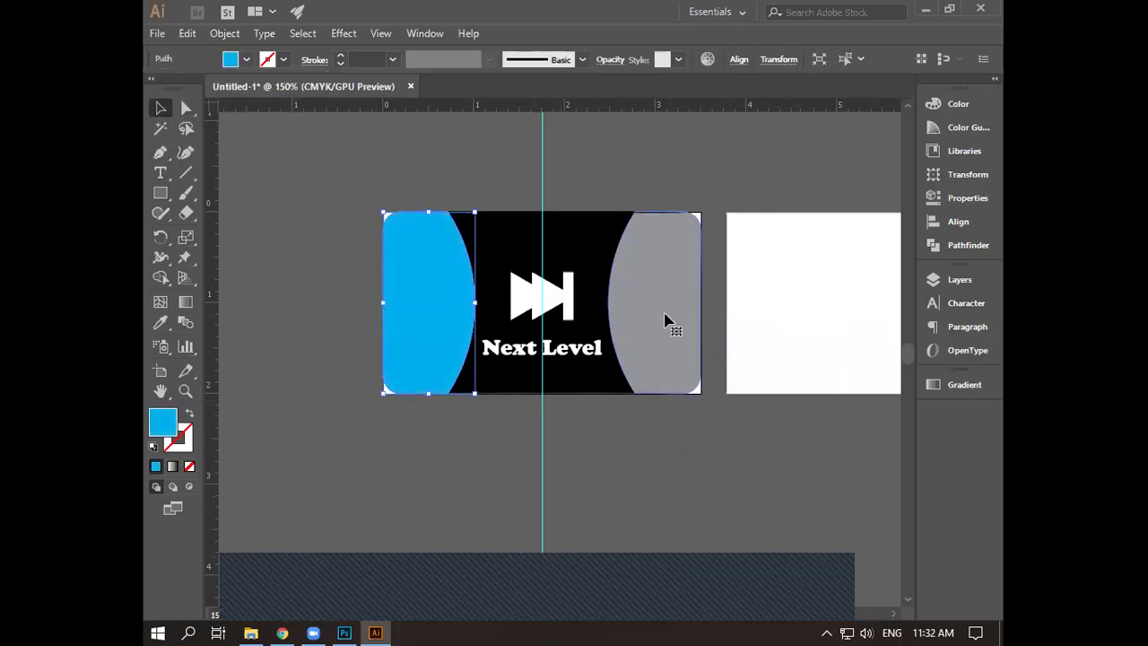
left_click(668, 325)
left_click(245, 60)
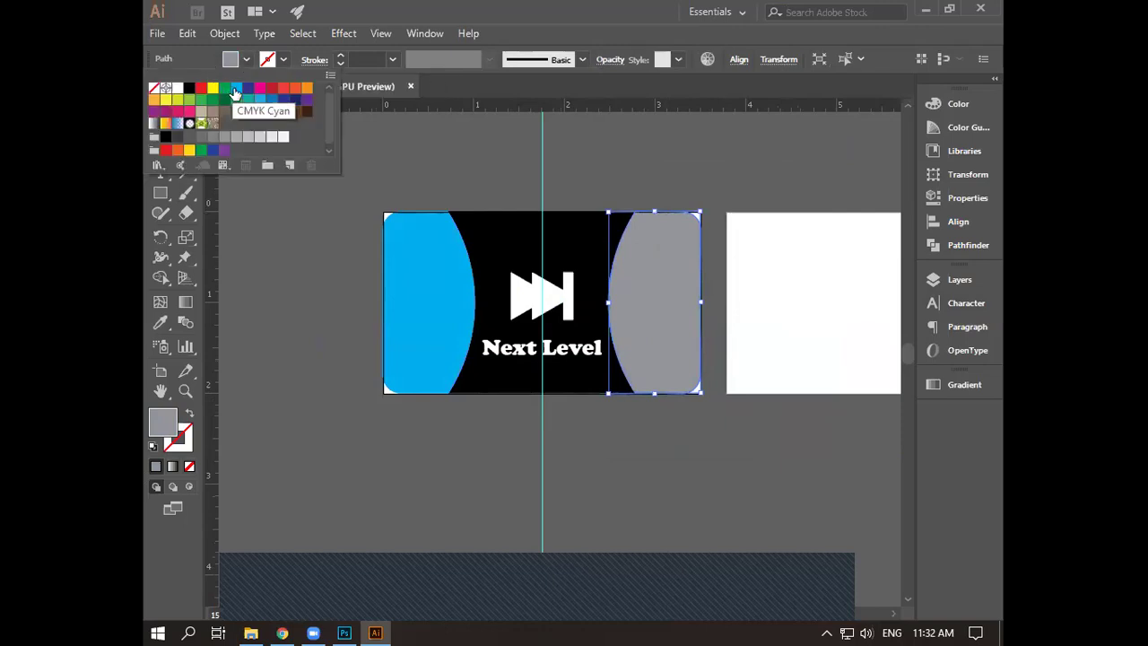
left_click(235, 89)
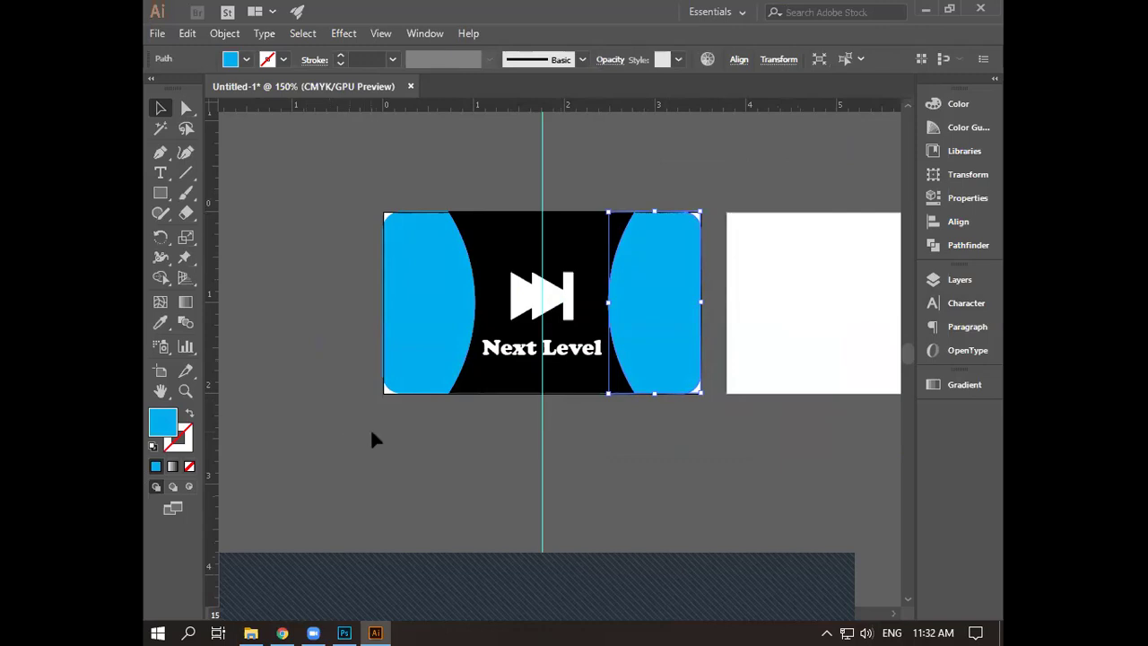
left_click(545, 454)
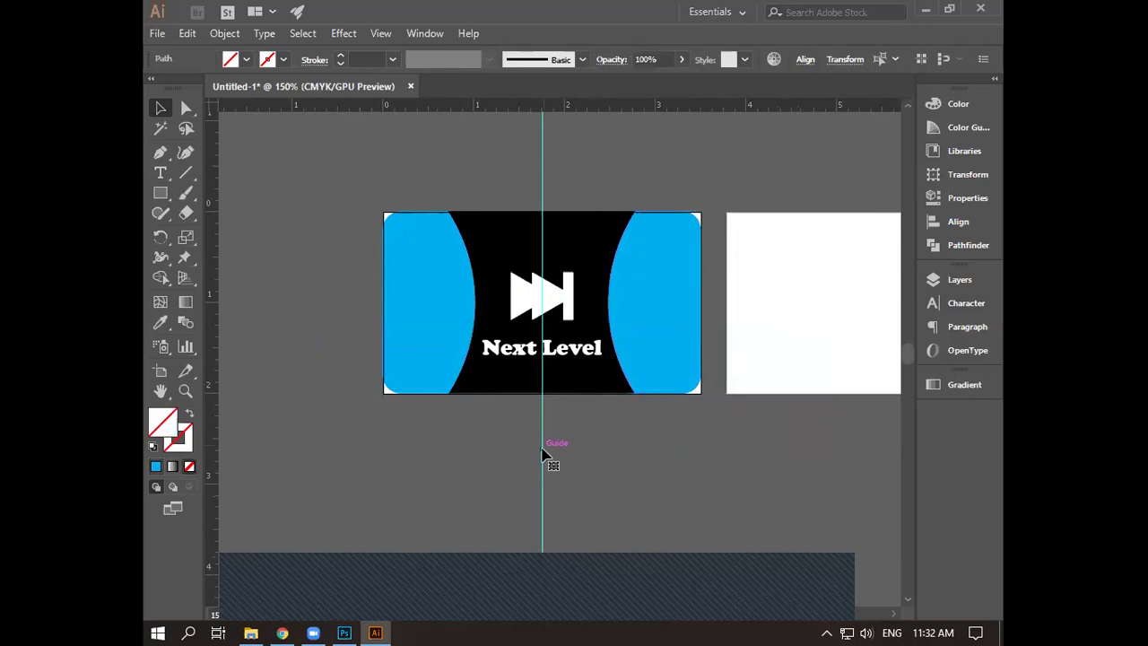
- Delete the vertical guide running through the card
key("Delete")
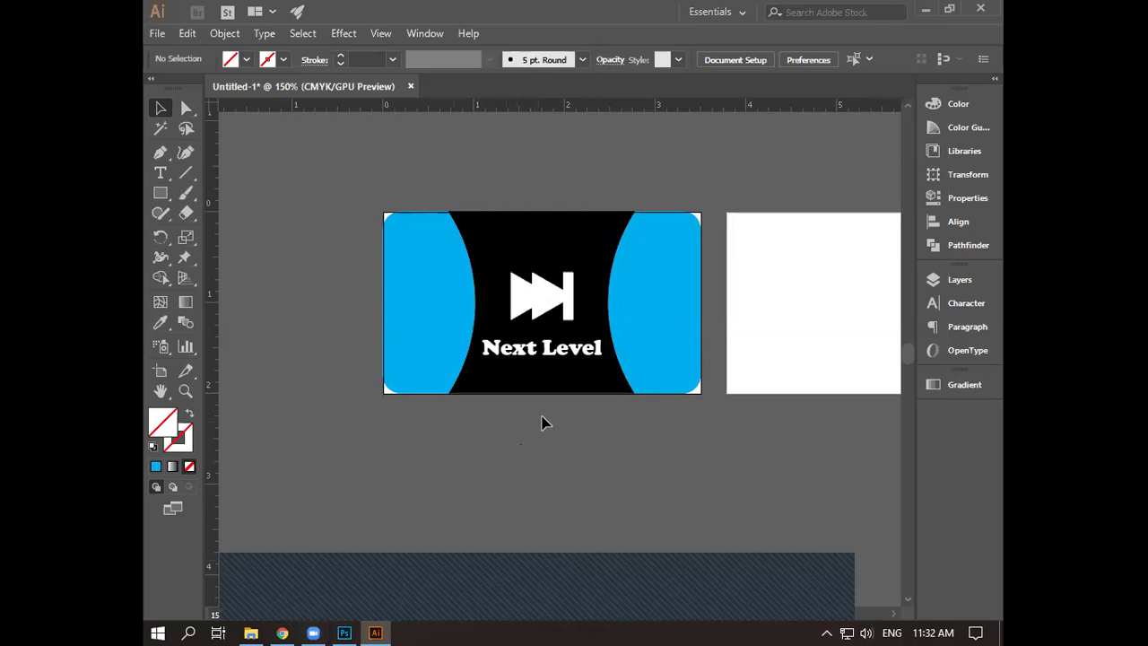
scroll(565, 403, "up", 1)
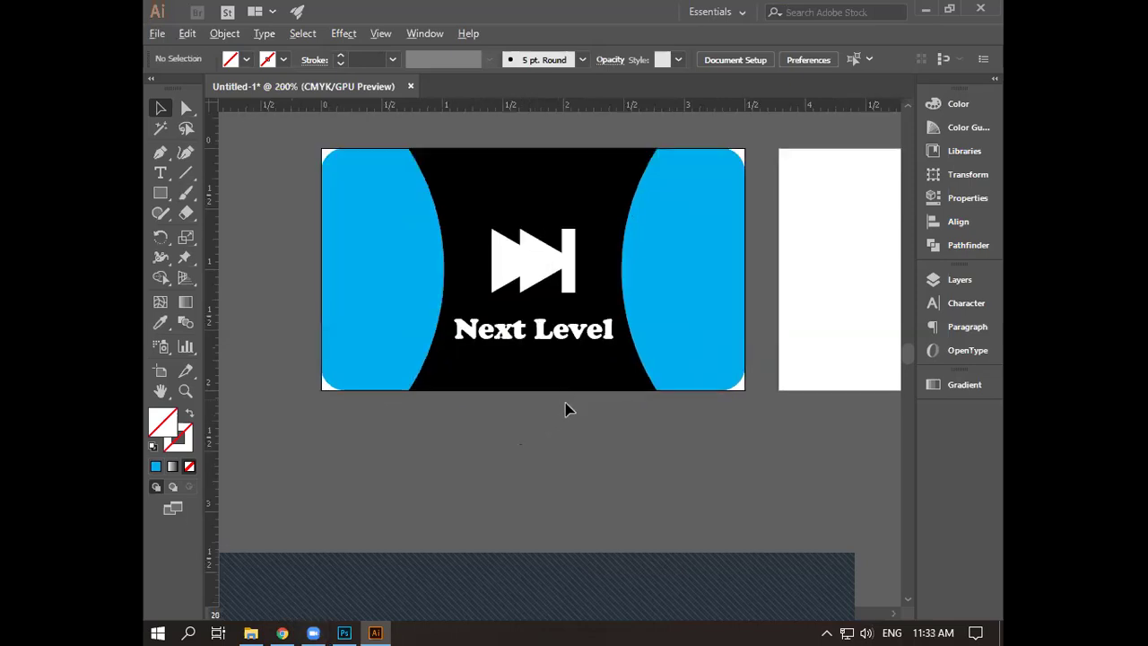
scroll(565, 415, "down", 1)
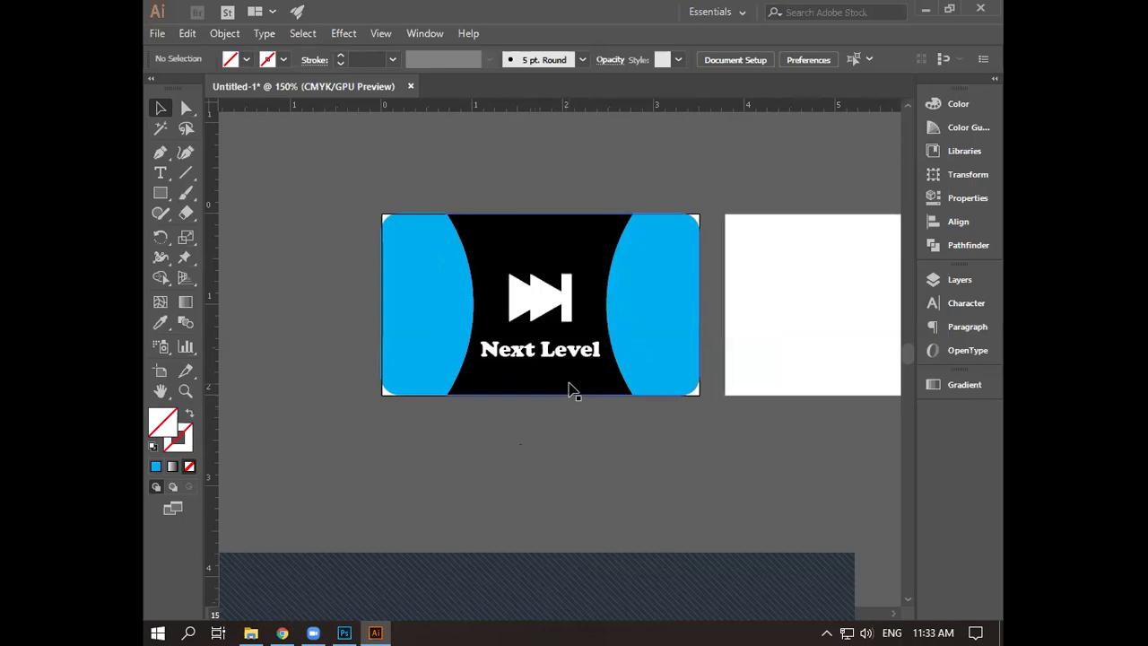
- Select the black centre shape and bring up its right-click context menu
left_click(464, 395)
left_click(469, 412)
left_click(492, 384)
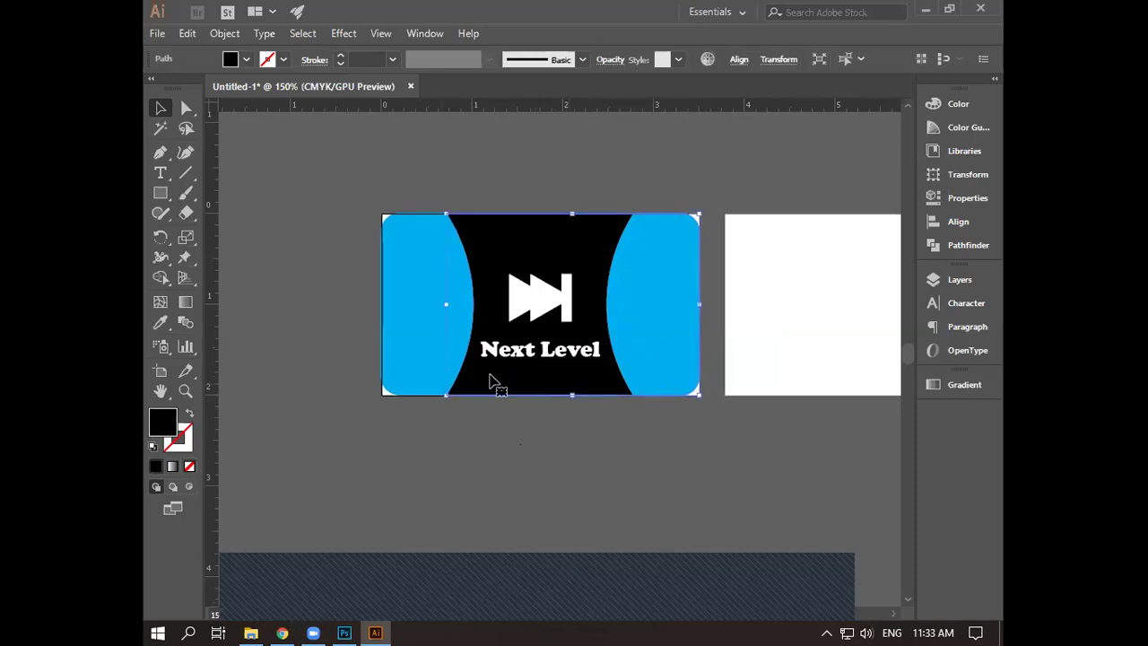
left_click(619, 491)
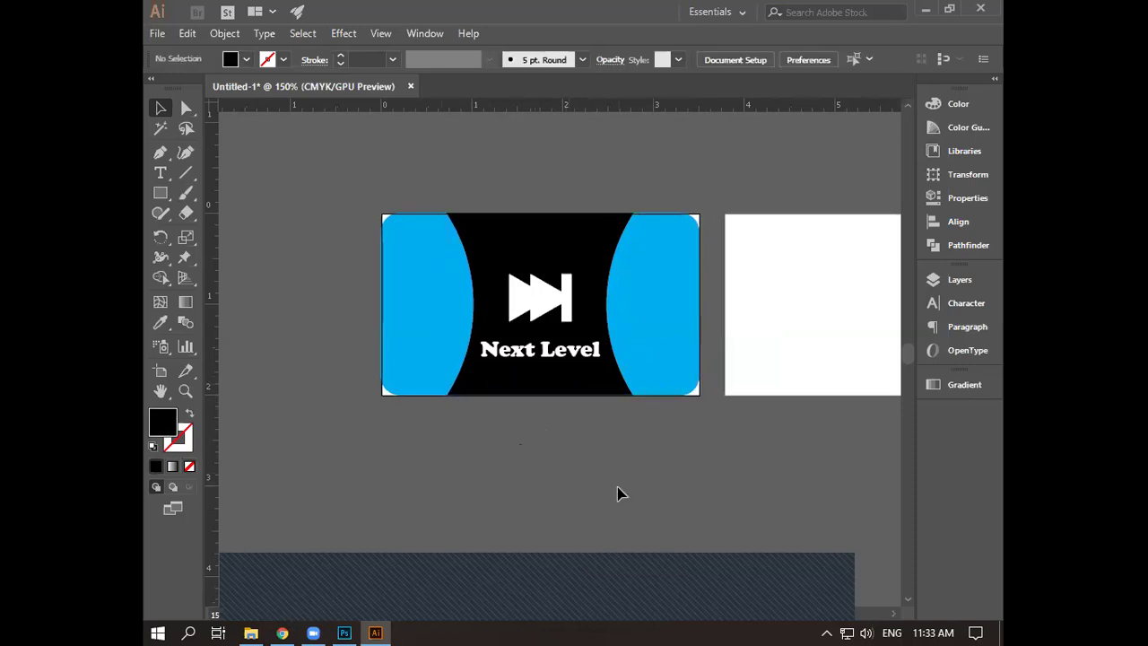
left_click(590, 385)
right_click(586, 384)
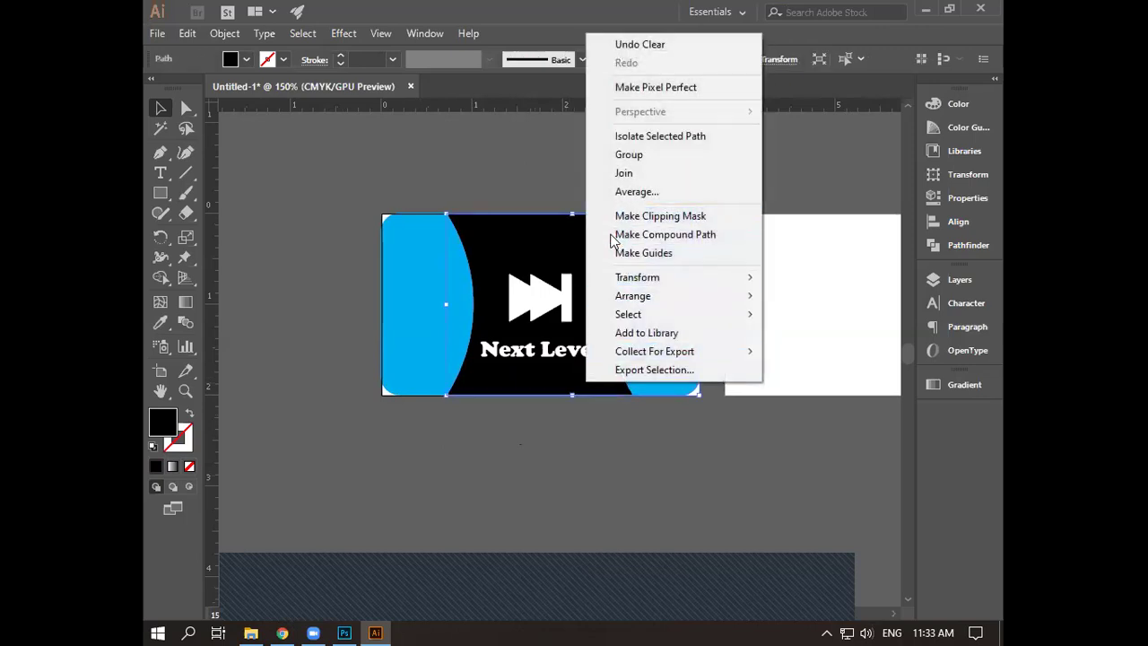
- Try dark blue, navy, dark green and grey fills on the black centre shape, settling on green
left_click(505, 451)
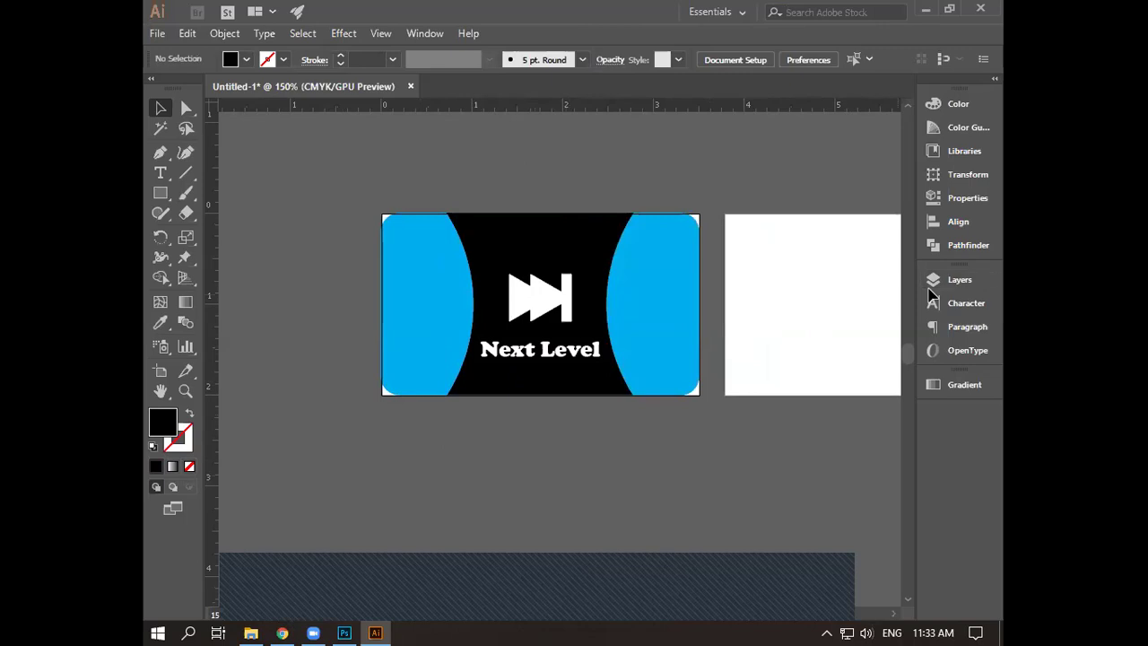
left_click(563, 386)
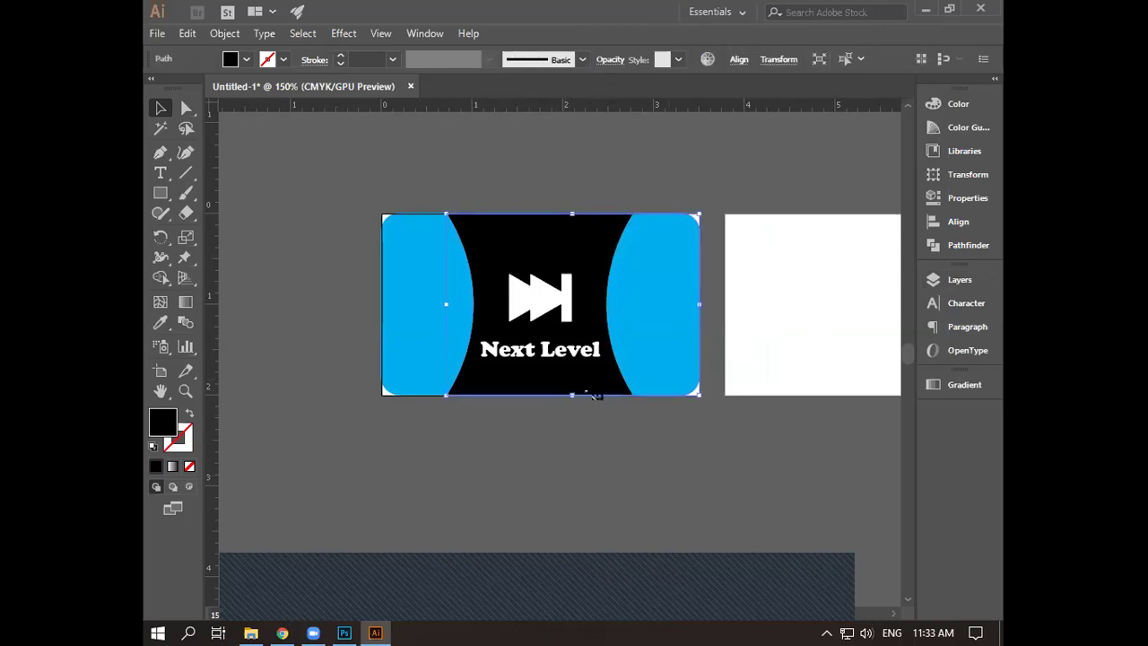
left_click(246, 59)
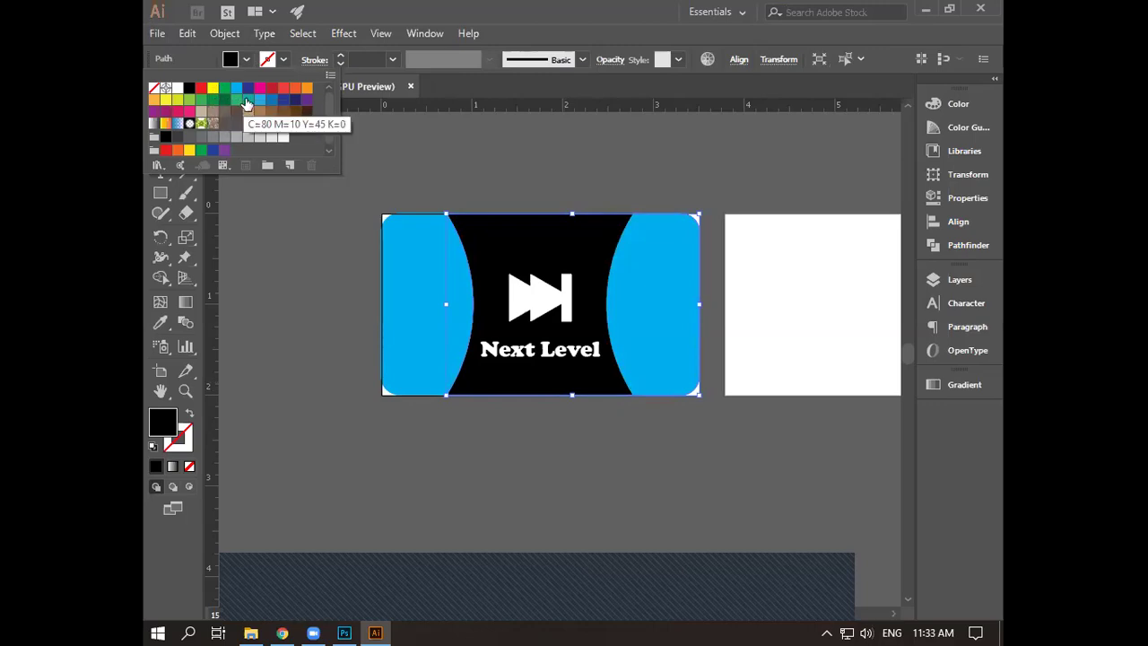
left_click(248, 90)
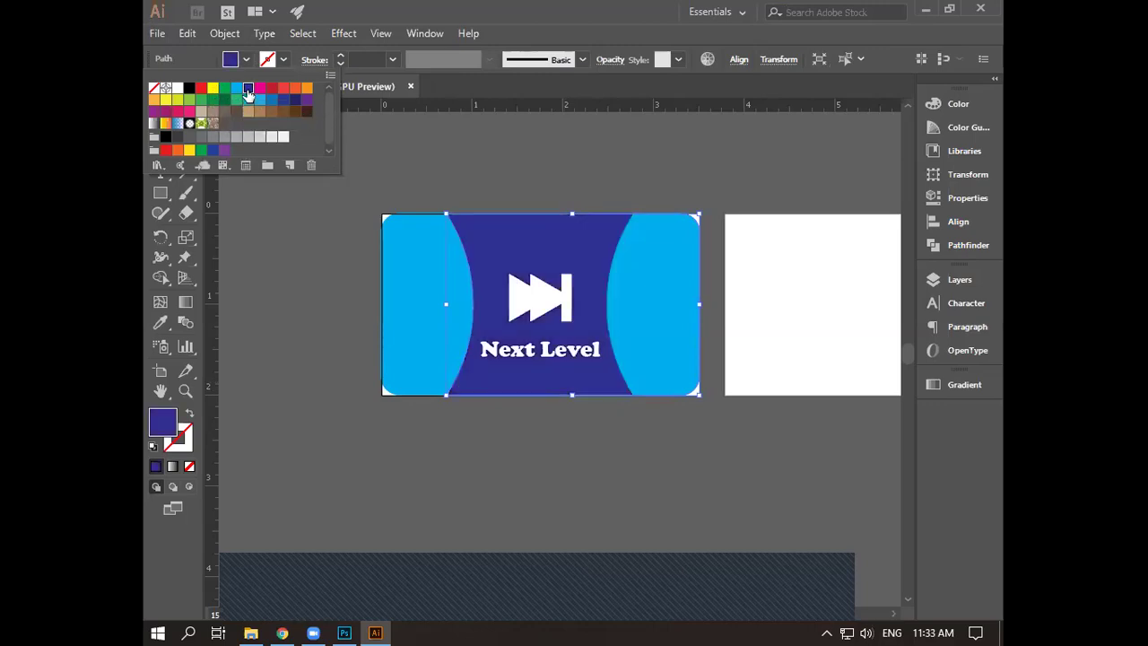
left_click(295, 100)
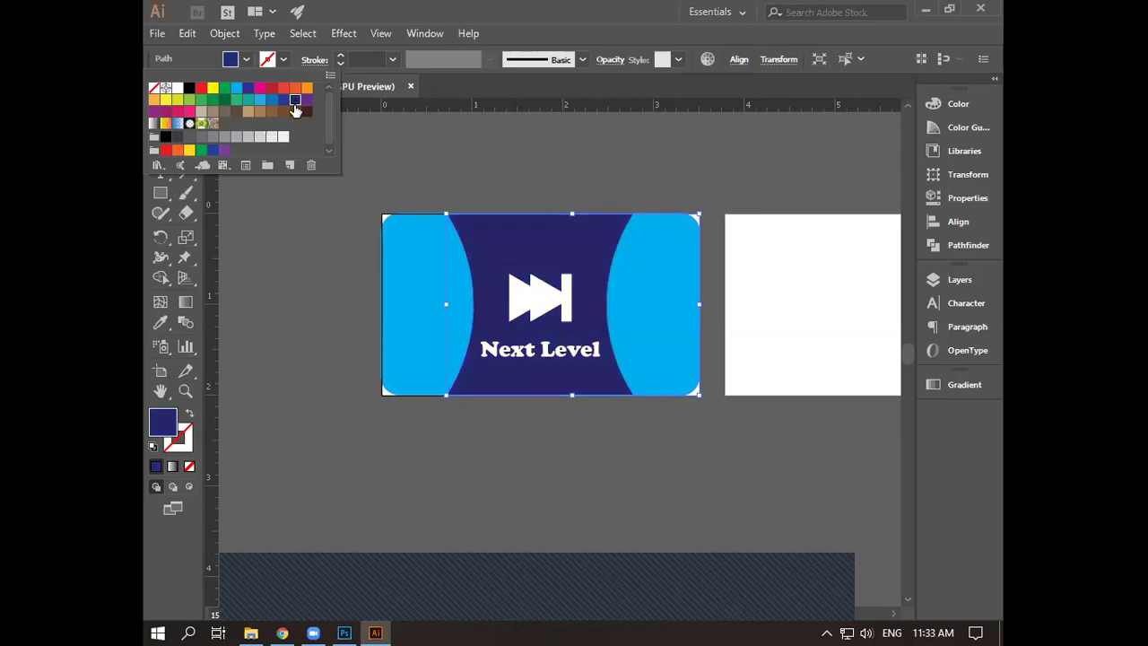
left_click(225, 101)
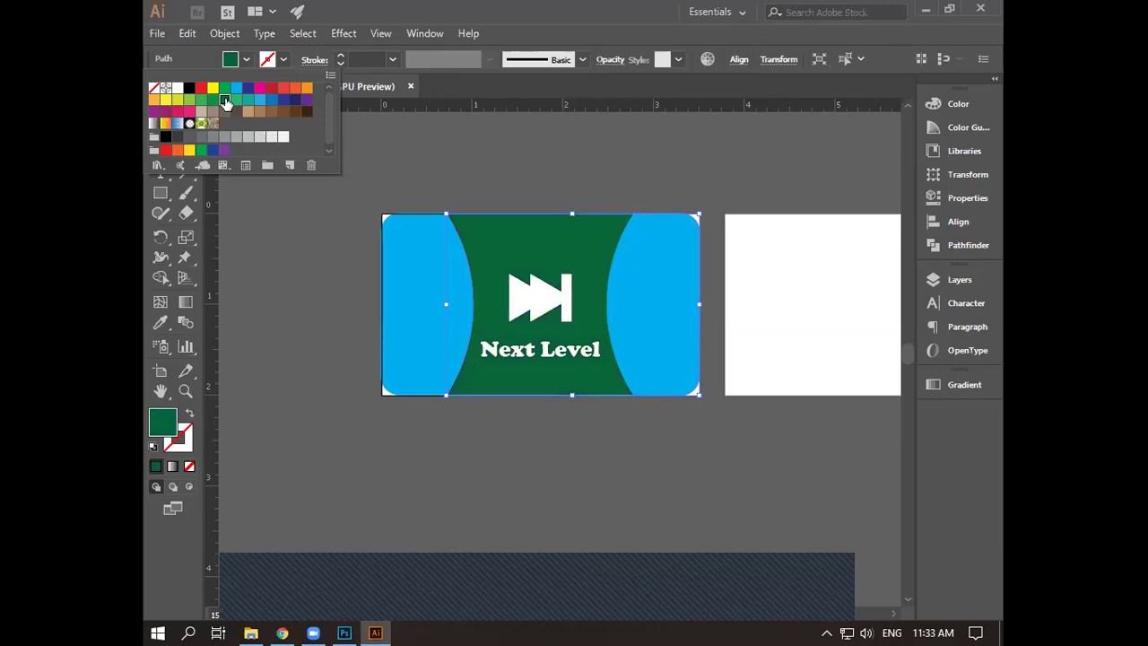
left_click(199, 137)
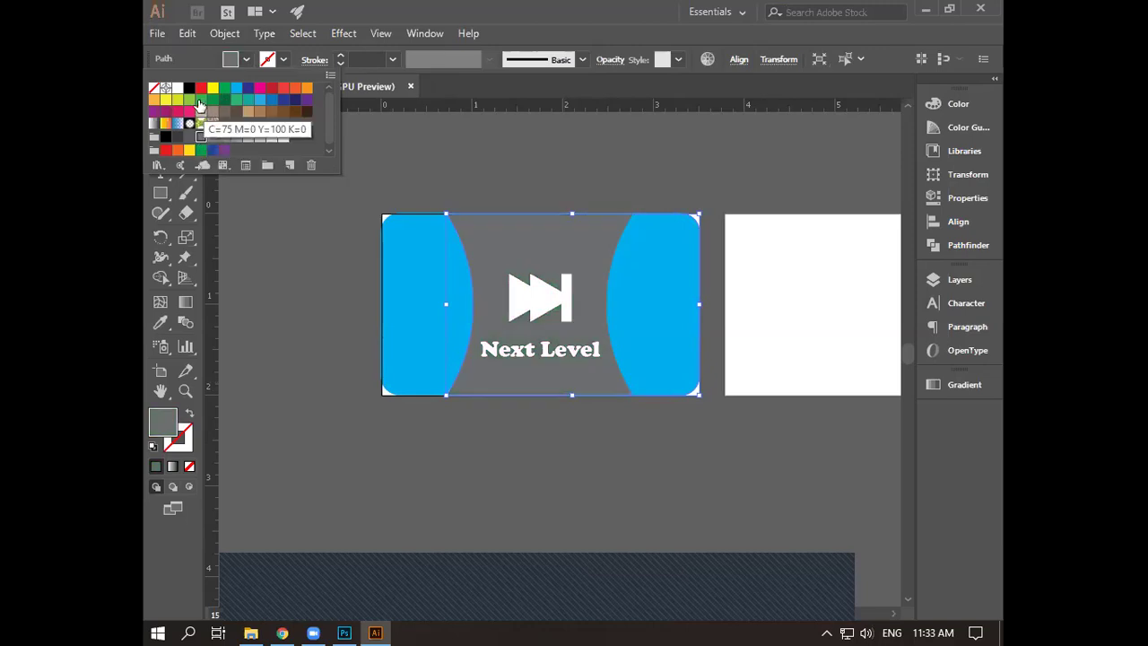
left_click(200, 100)
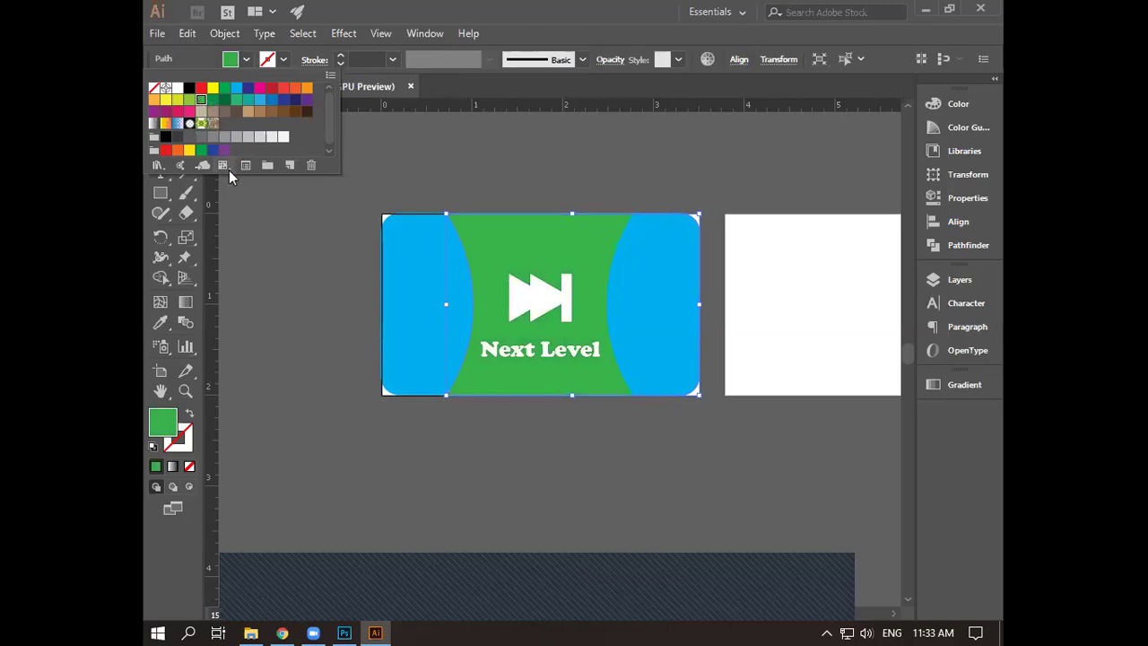
left_click(495, 456)
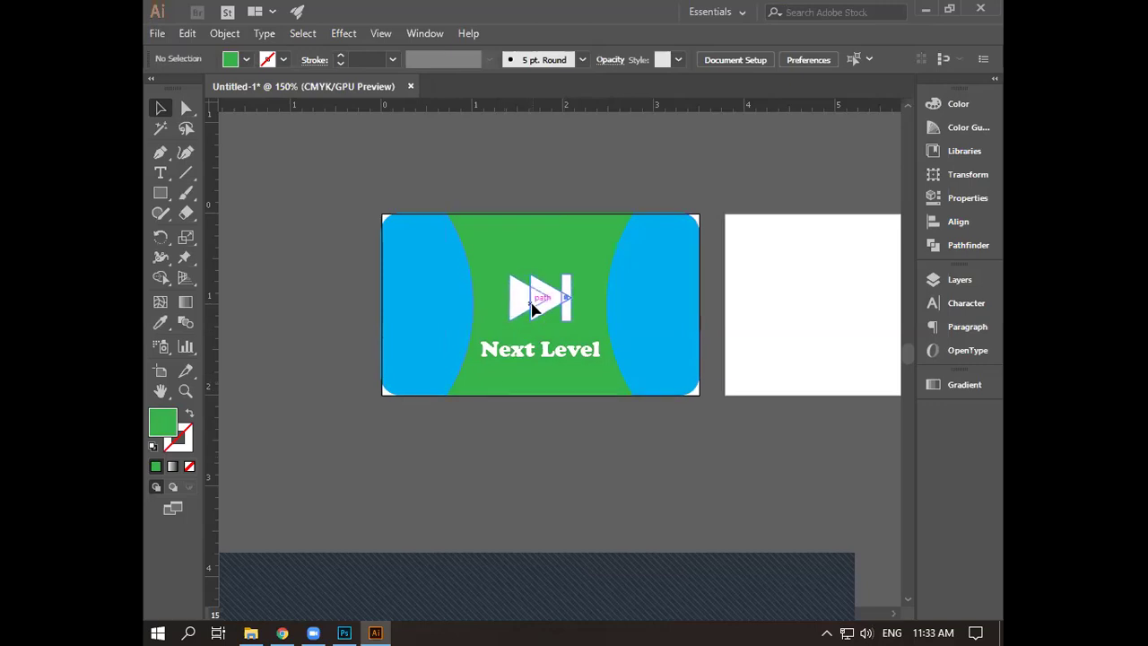
- Nudge the fast-forward icon and 'Next Level' text up two arrow-key steps together
left_click(533, 308)
left_click(544, 350, "shift")
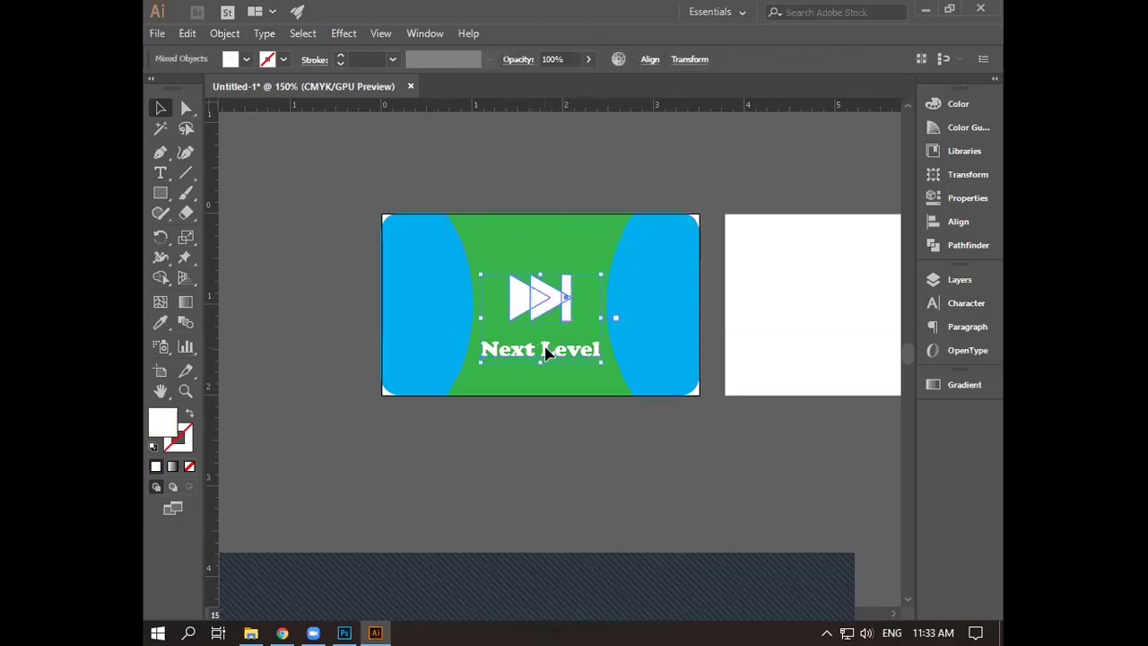
key("Up")
key("Up")
key("Up")
key("Up")
key("Up")
key("Up")
key("Up")
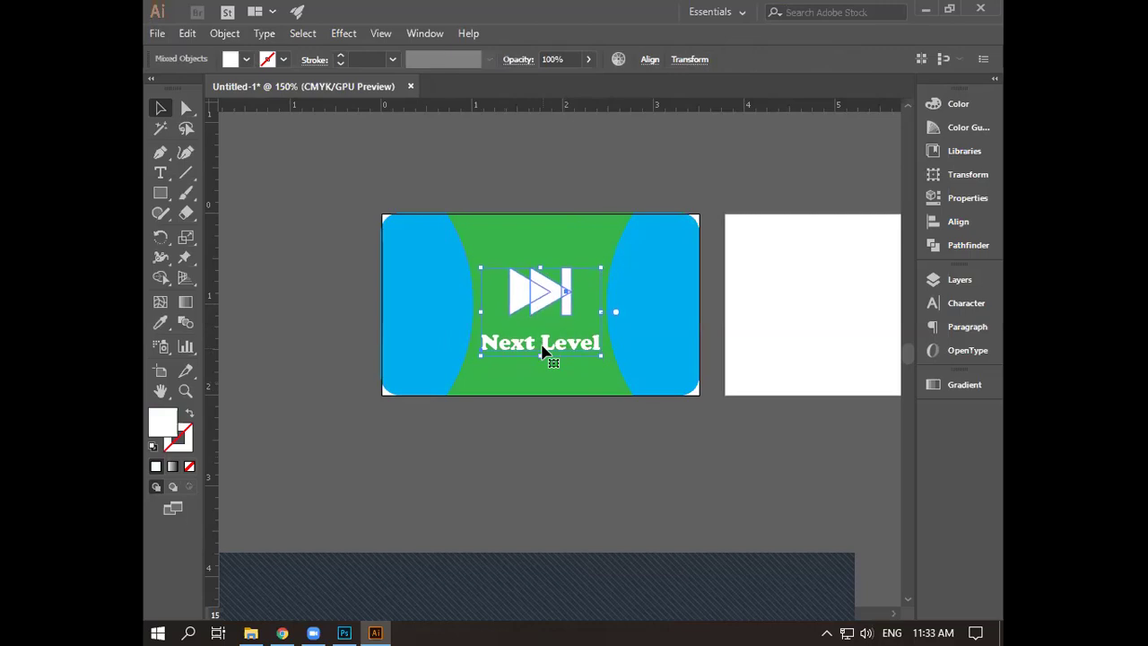
key("Up")
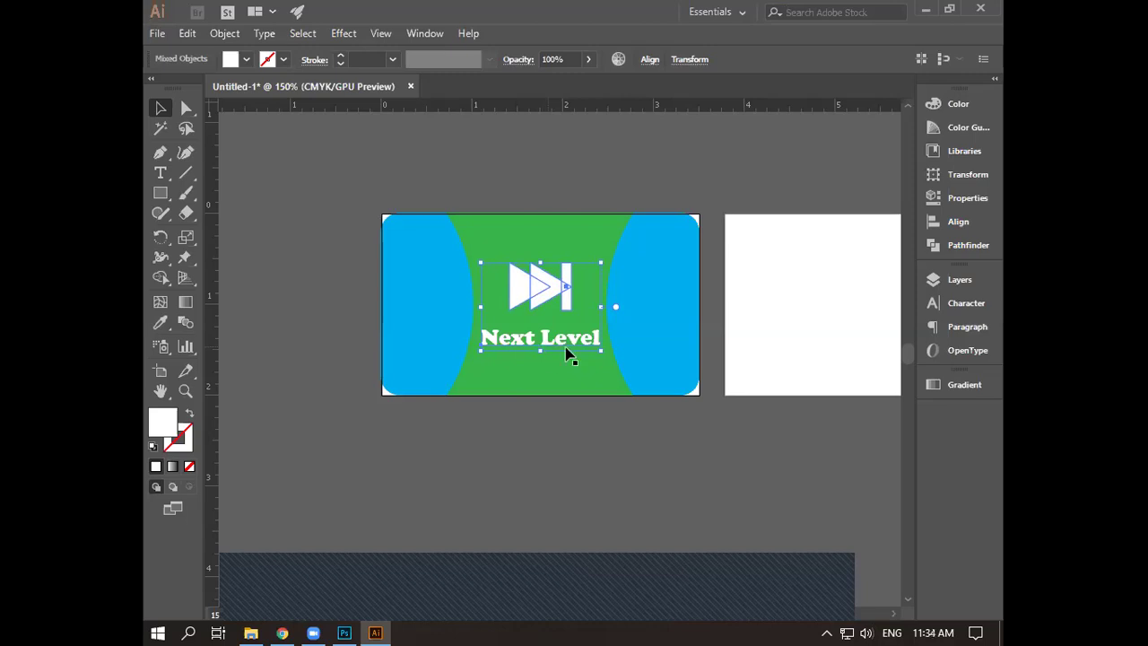
left_click(598, 439)
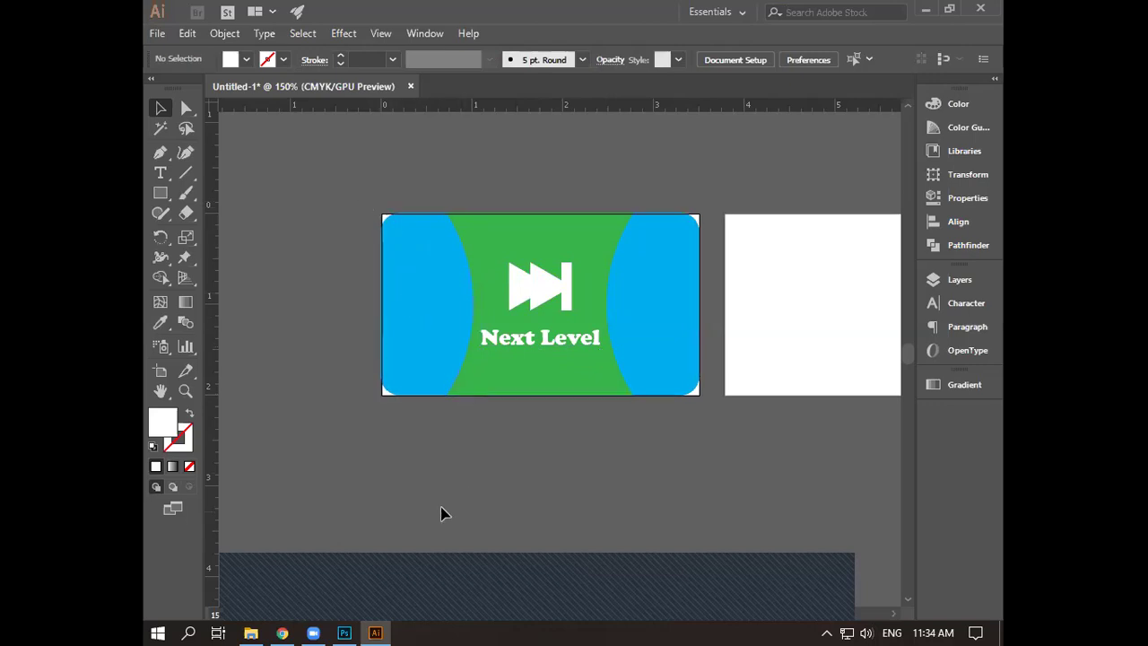
left_click(541, 372)
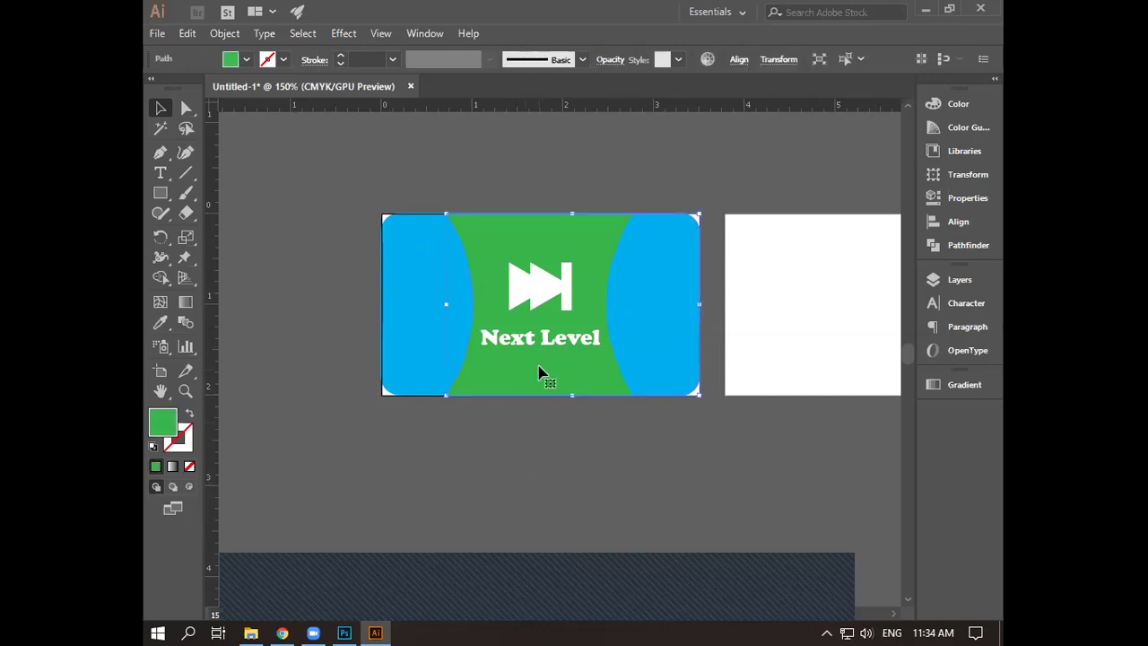
- Change the middle shape's fill to a deeper green swatch, then close the swatches and deselect
left_click(247, 59)
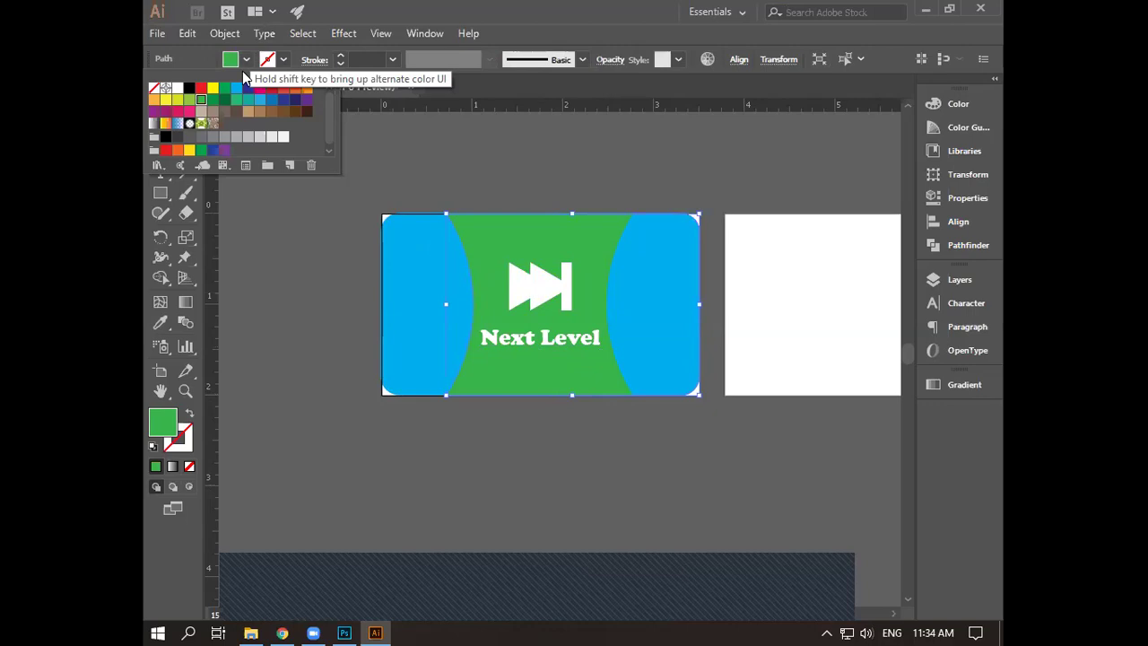
left_click(234, 136)
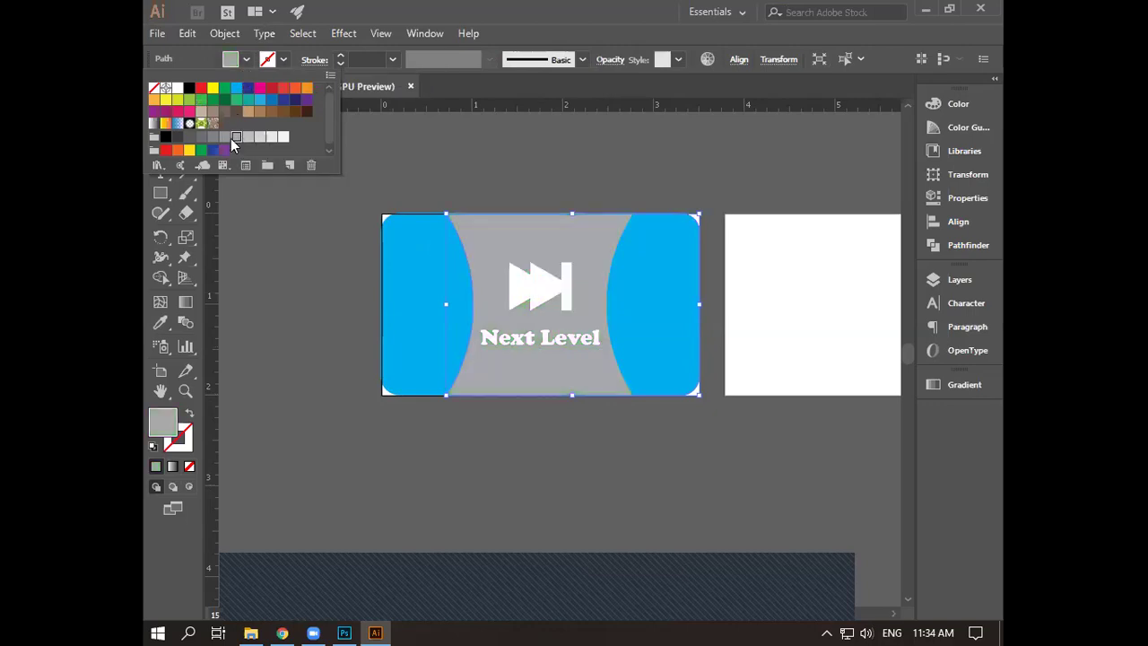
left_click(199, 150)
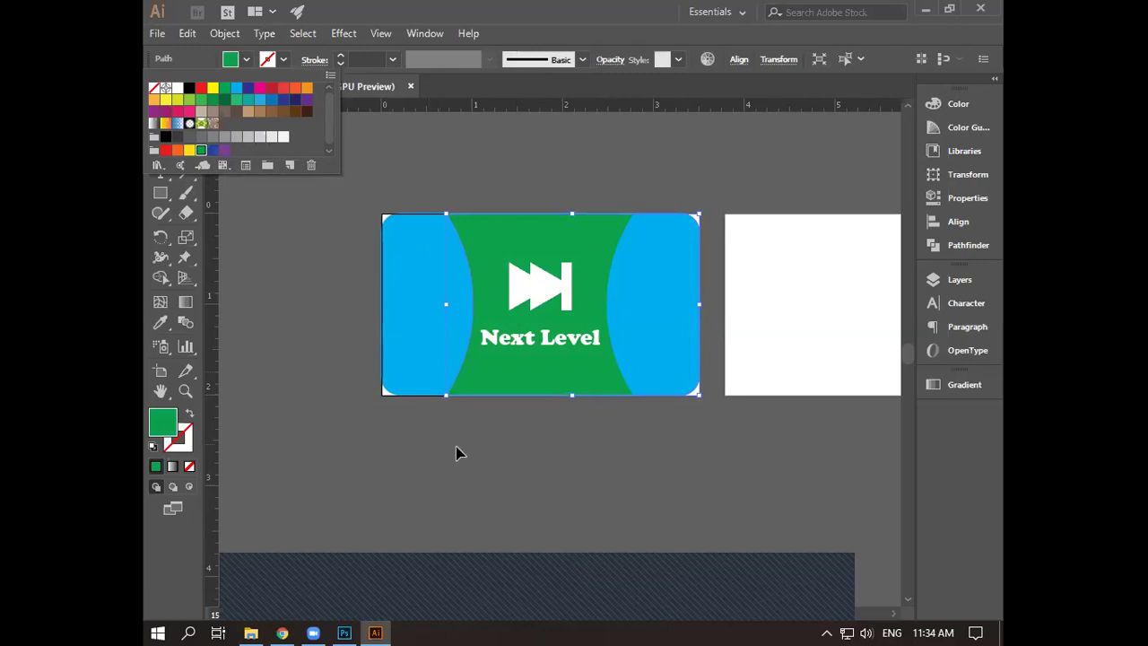
key("Escape")
left_click(511, 449)
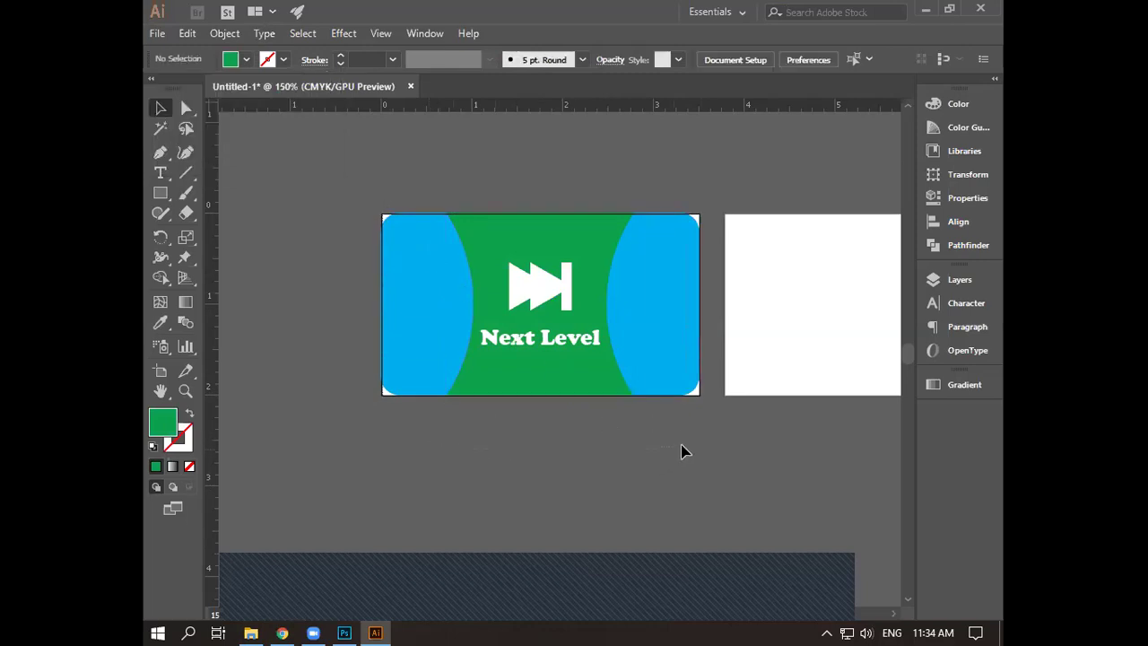
- Select all the 'Next Level' artwork and delete it, cancelling the Move dialog along the way
left_click_drag(701, 444, 702, 448)
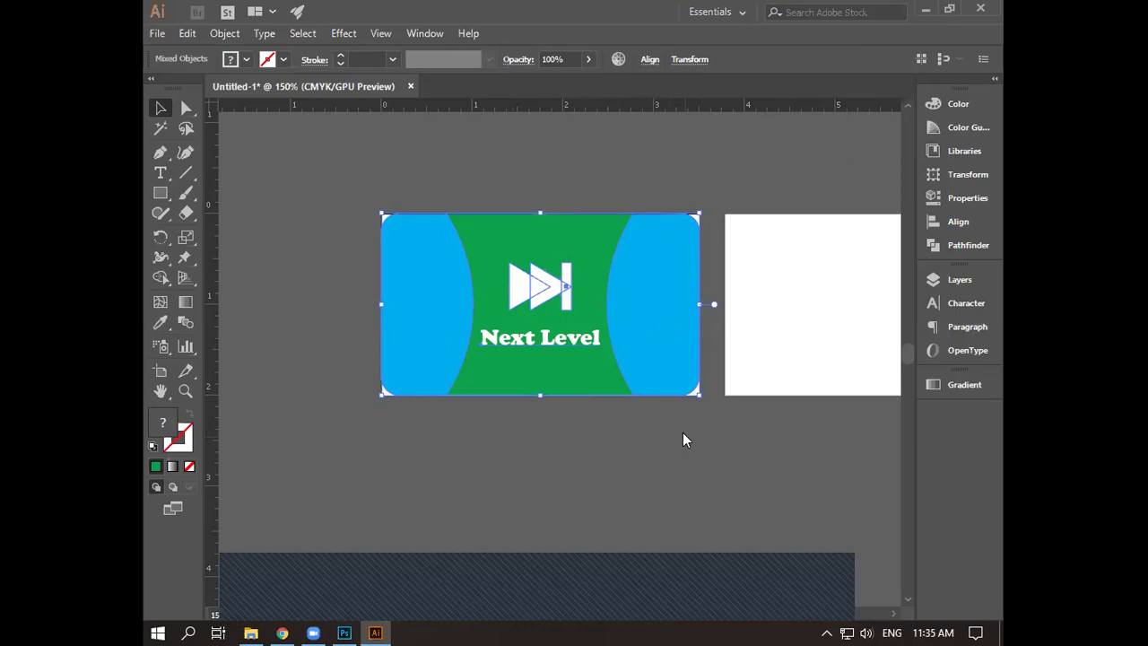
key("Return")
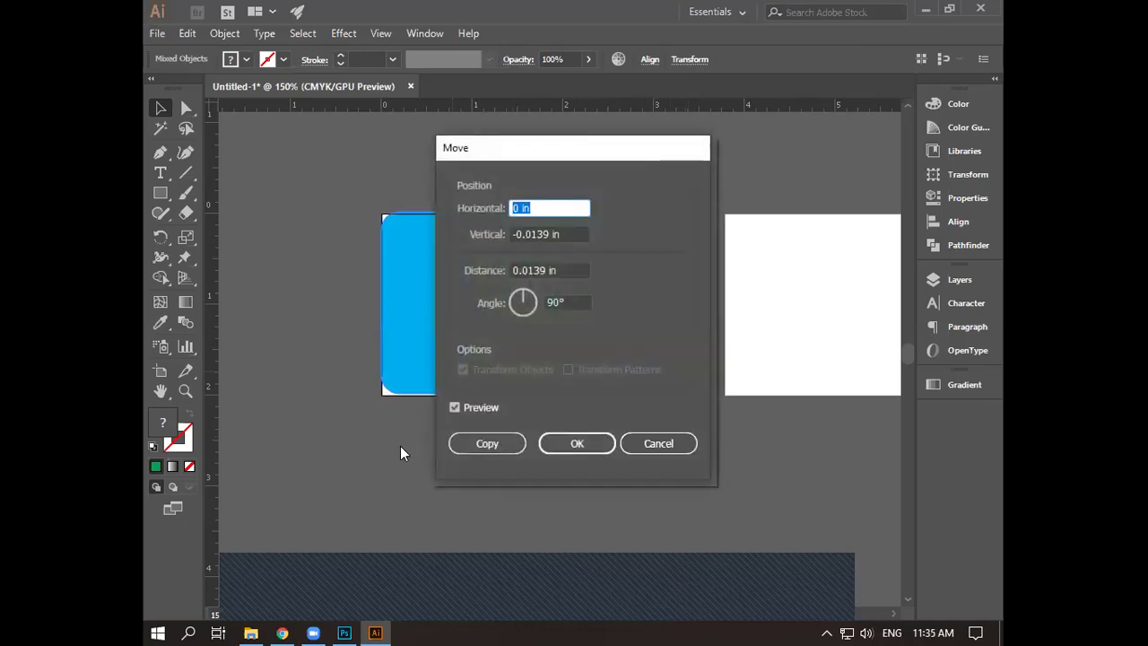
left_click(633, 448)
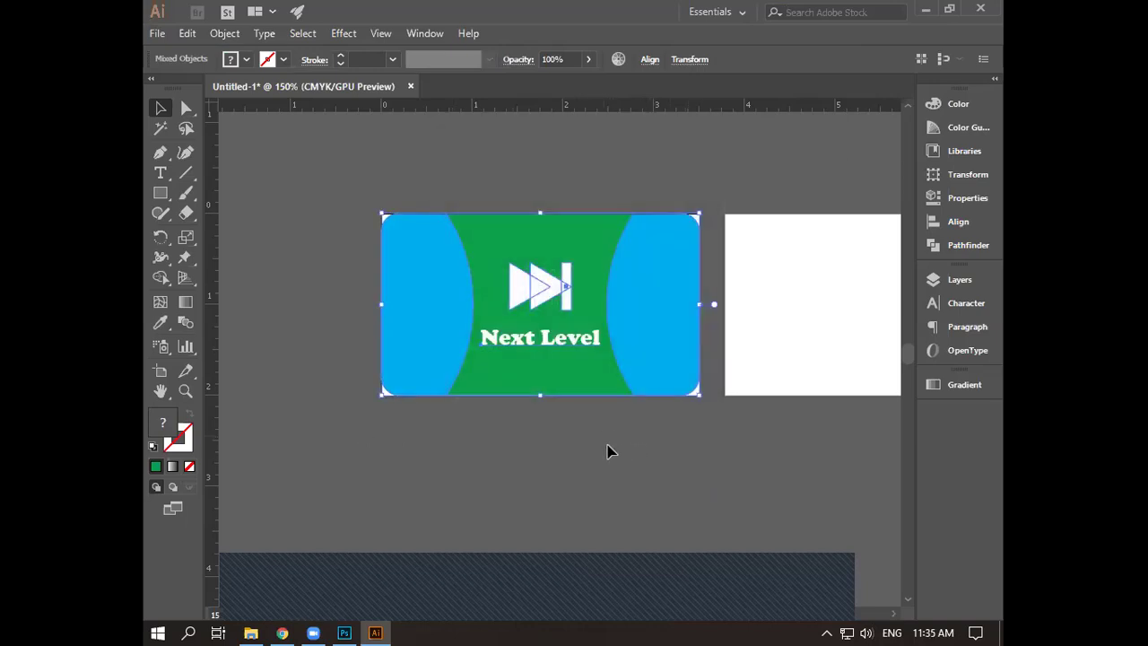
key("Delete")
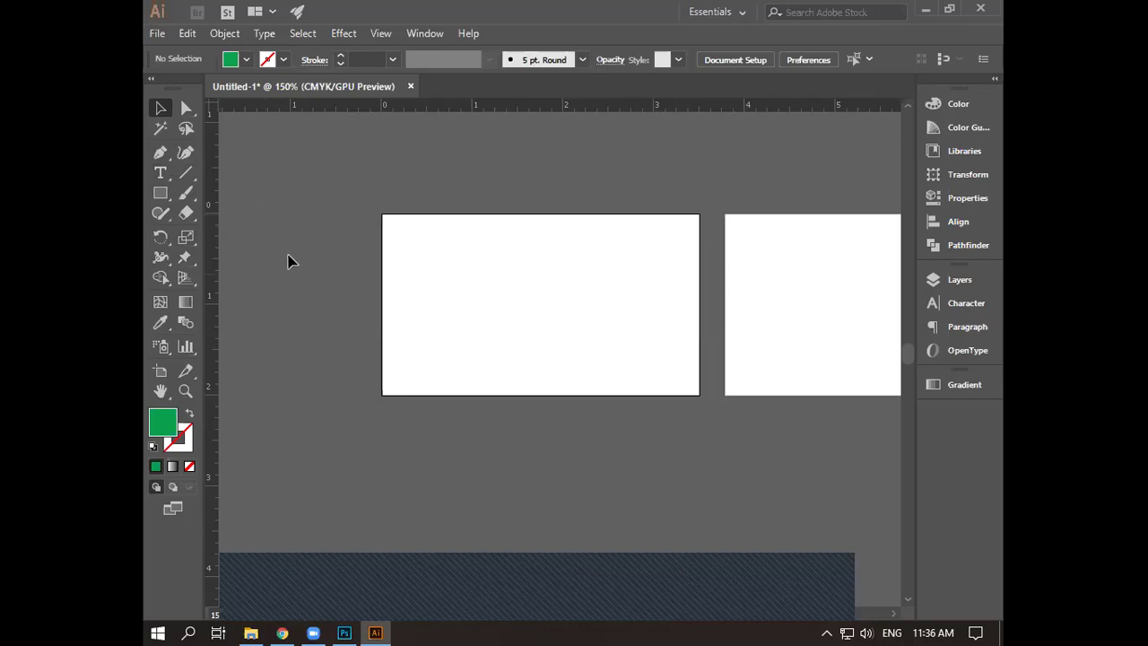
- Search Google for 'business card' in a new Chrome tab
left_click(283, 633)
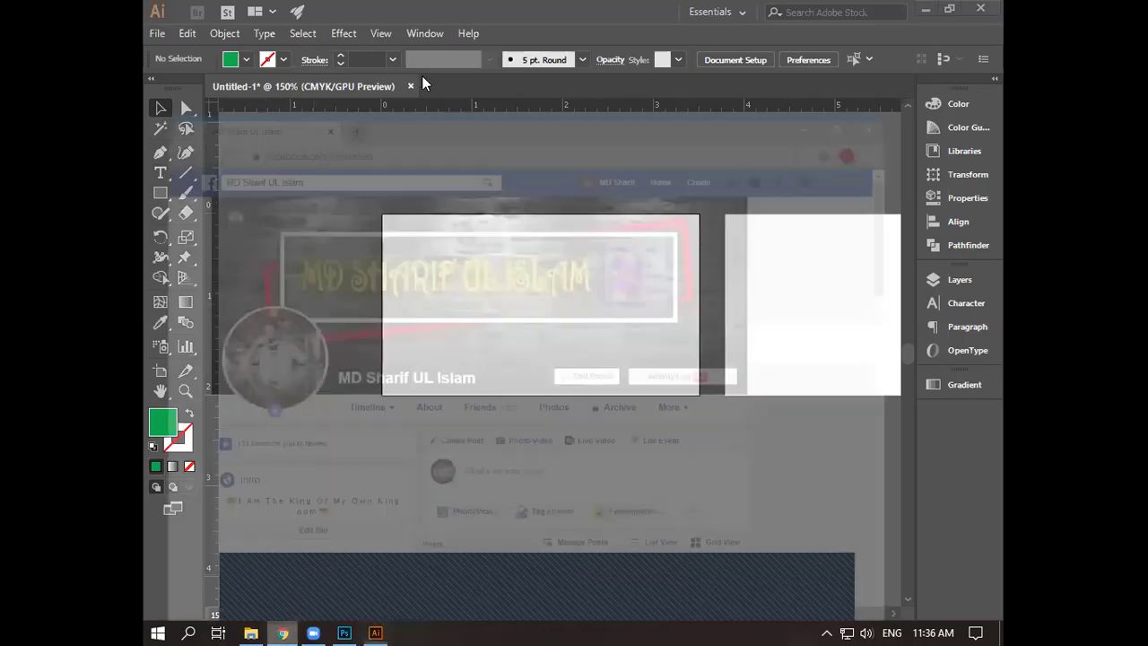
left_click(369, 16)
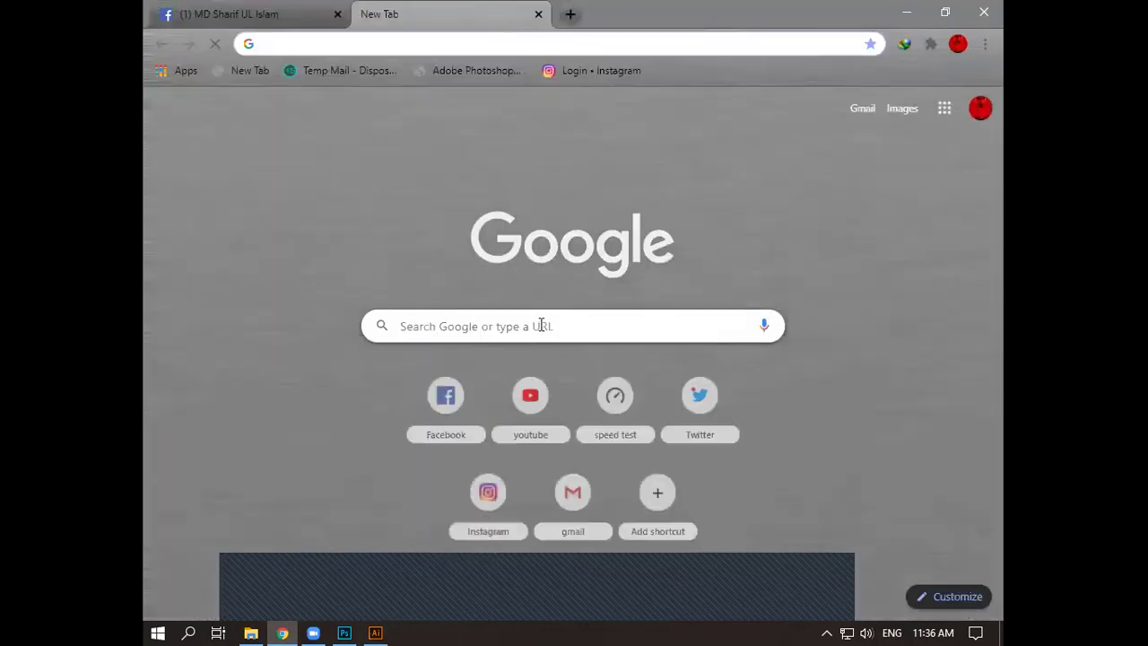
left_click(533, 319)
type("b")
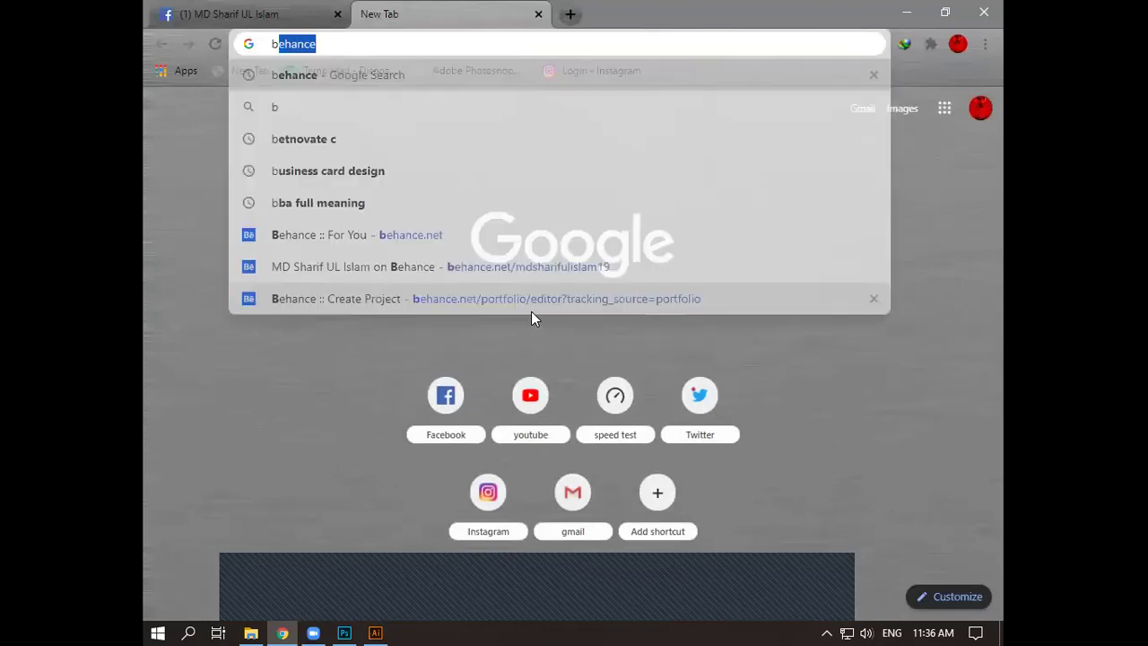
type("usiness")
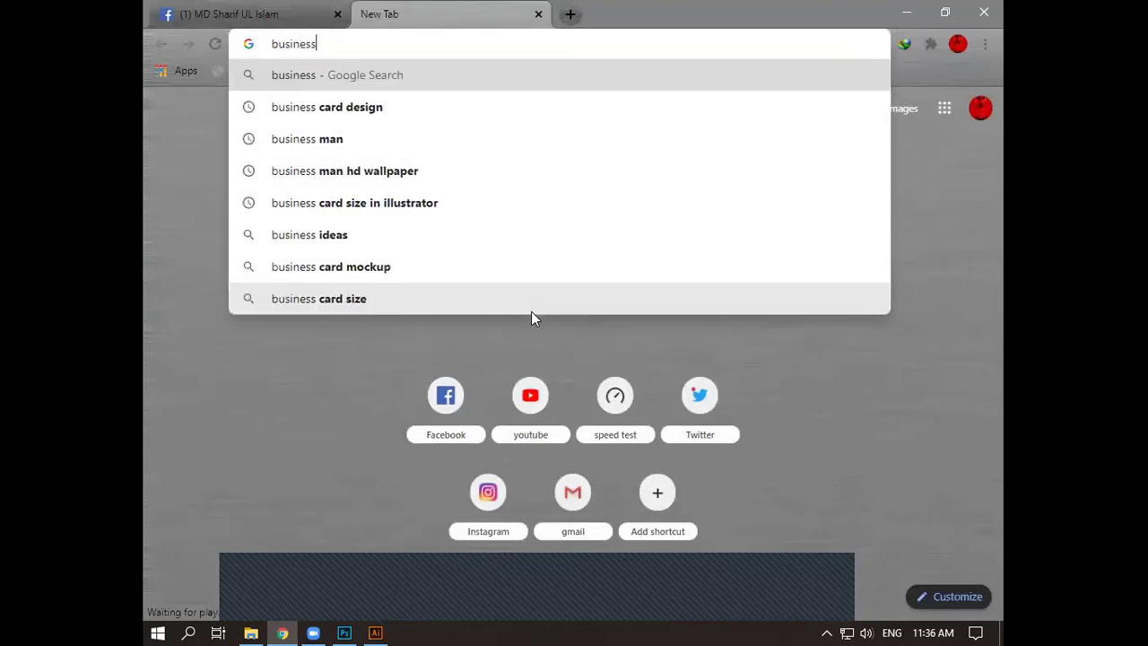
type(" card")
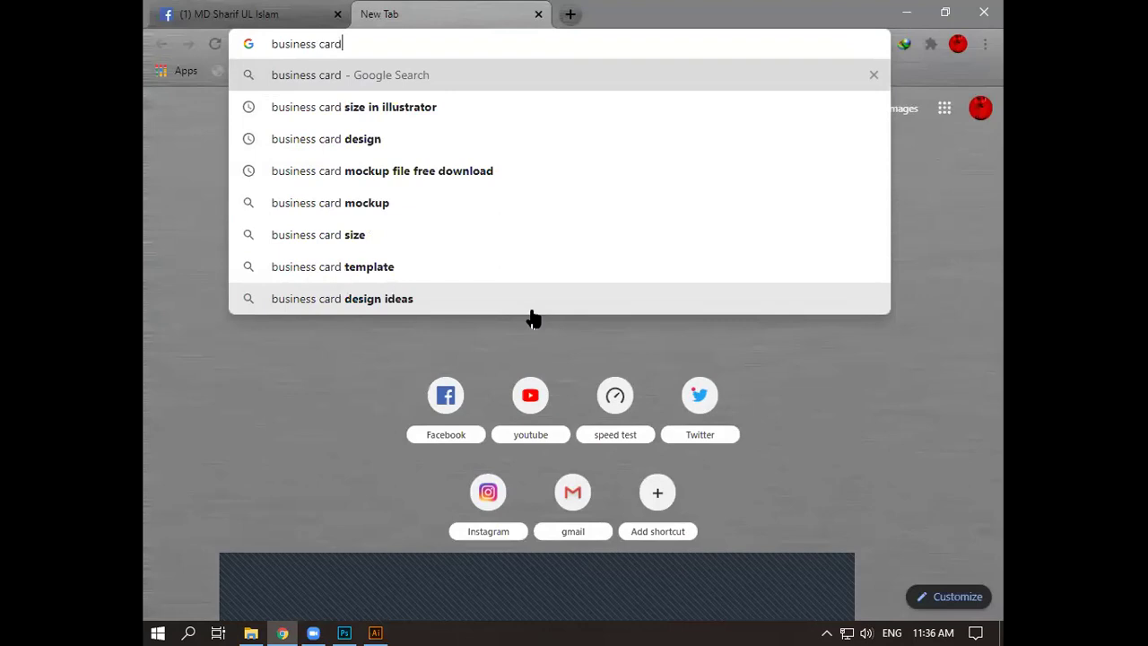
key("Return")
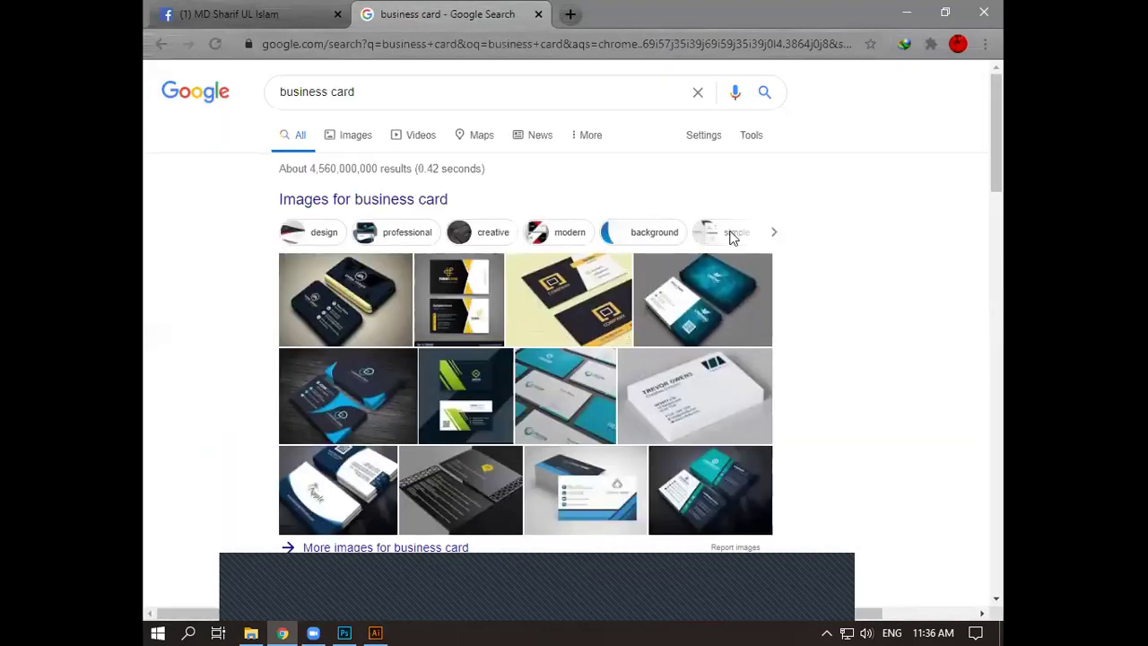
scroll(731, 238, "down", 2)
scroll(729, 238, "down", 1)
scroll(729, 238, "up", 2)
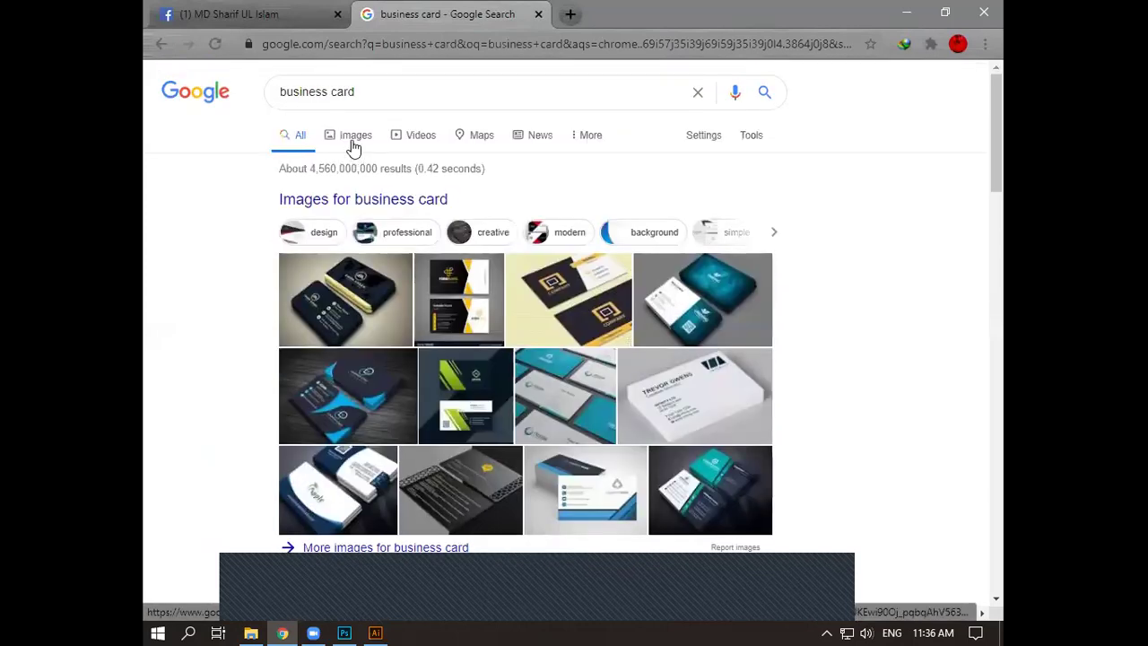
- Switch to Images results and scroll through the sample business card designs
left_click(353, 142)
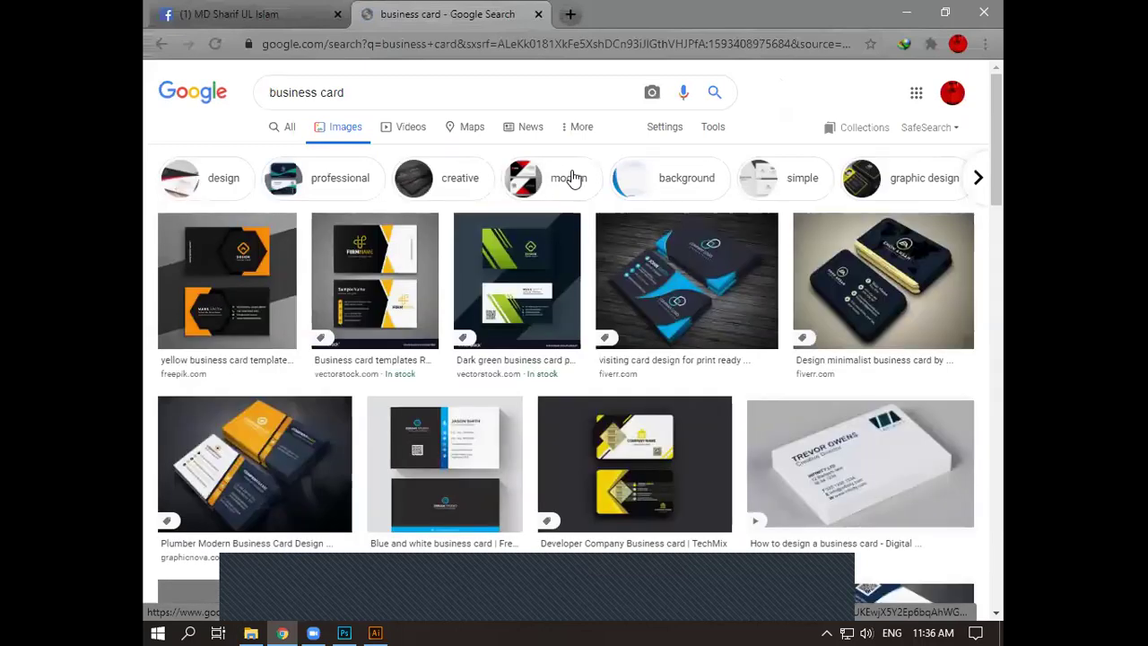
scroll(573, 177, "down", 1)
scroll(574, 177, "down", 3)
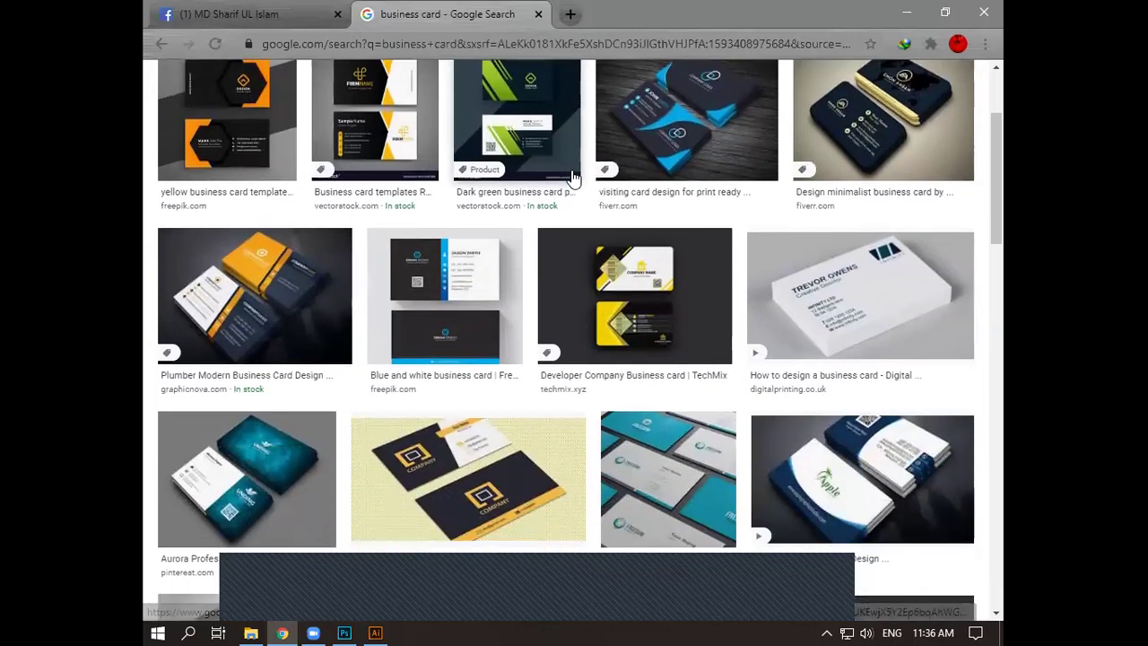
scroll(573, 181, "down", 1)
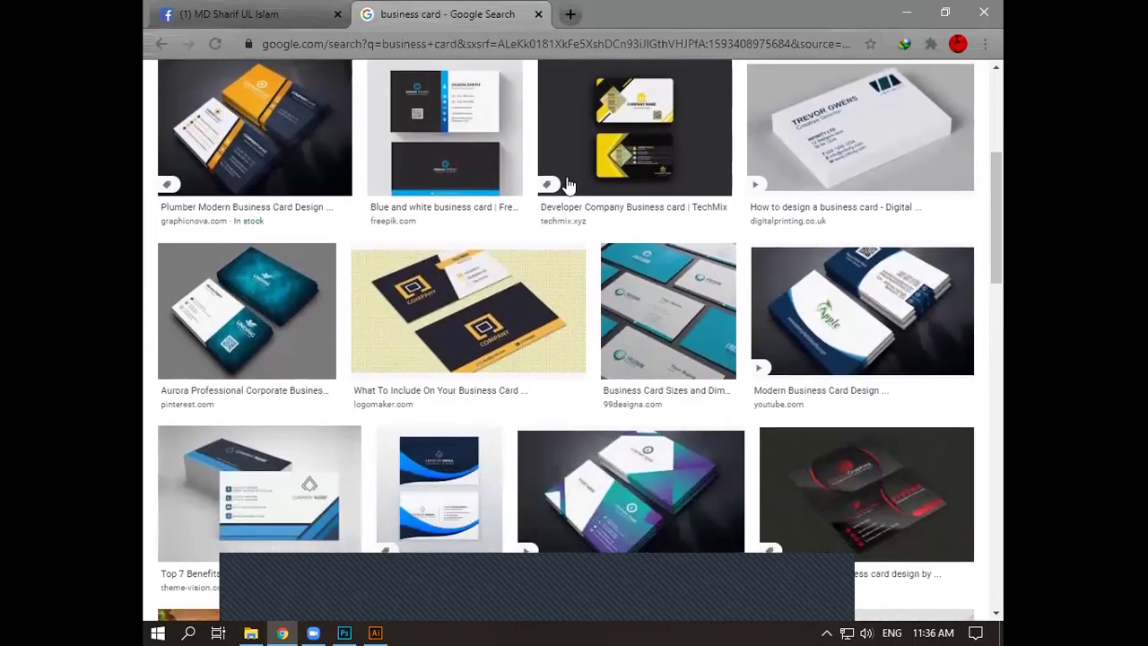
scroll(567, 182, "down", 2)
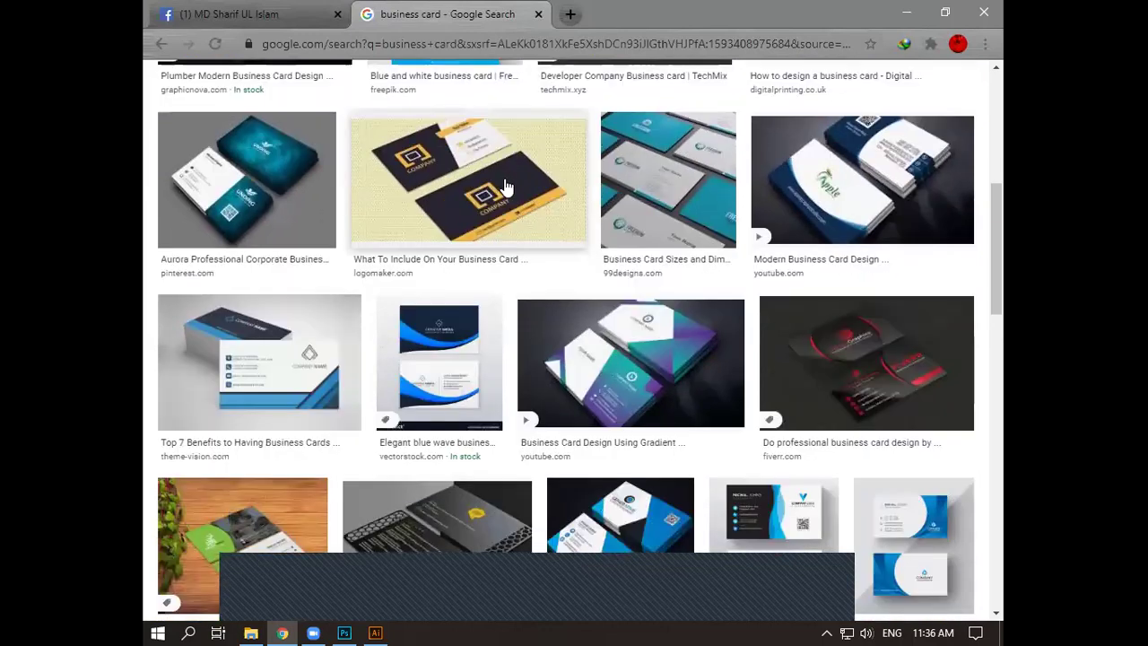
scroll(507, 185, "down", 2)
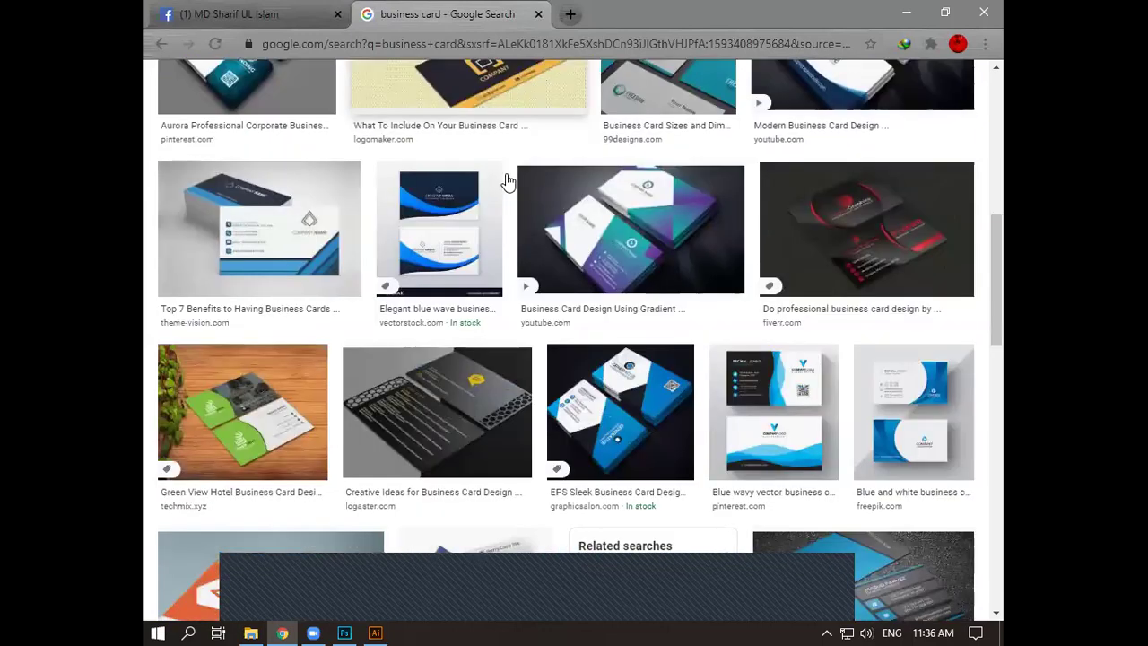
scroll(508, 182, "down", 1)
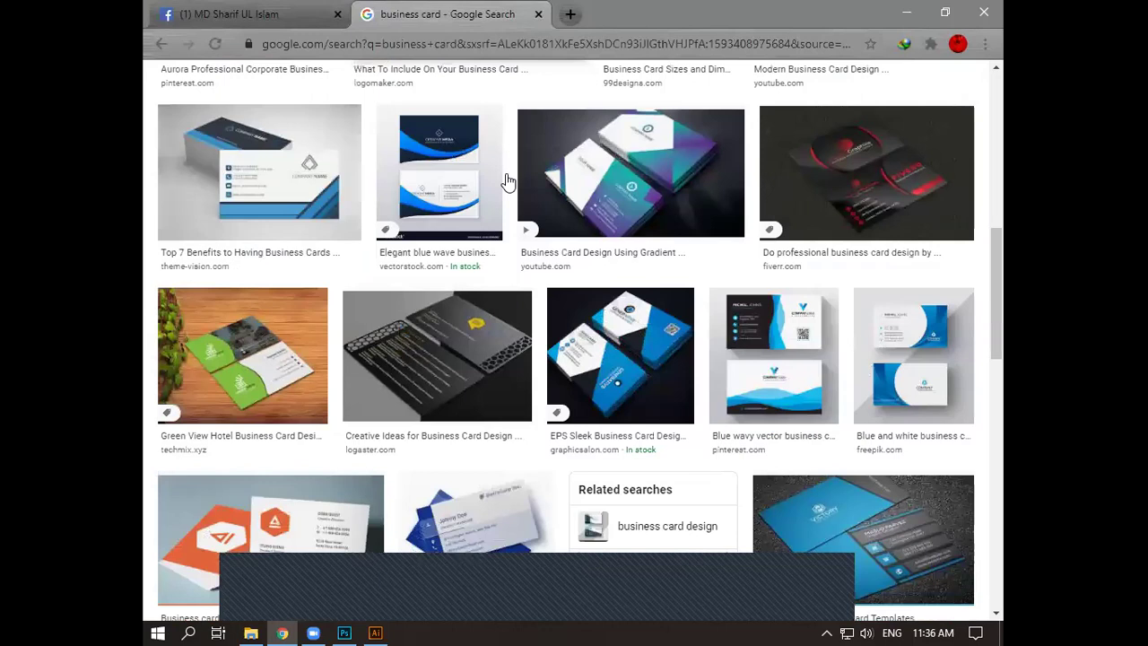
scroll(508, 182, "down", 5)
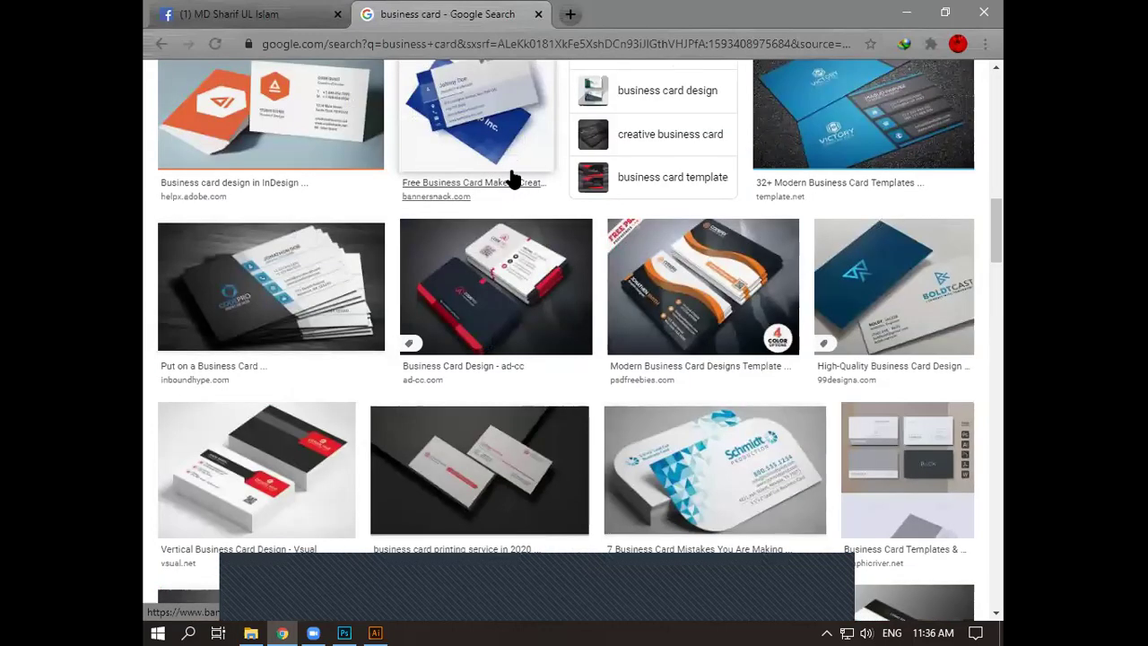
scroll(513, 180, "down", 1)
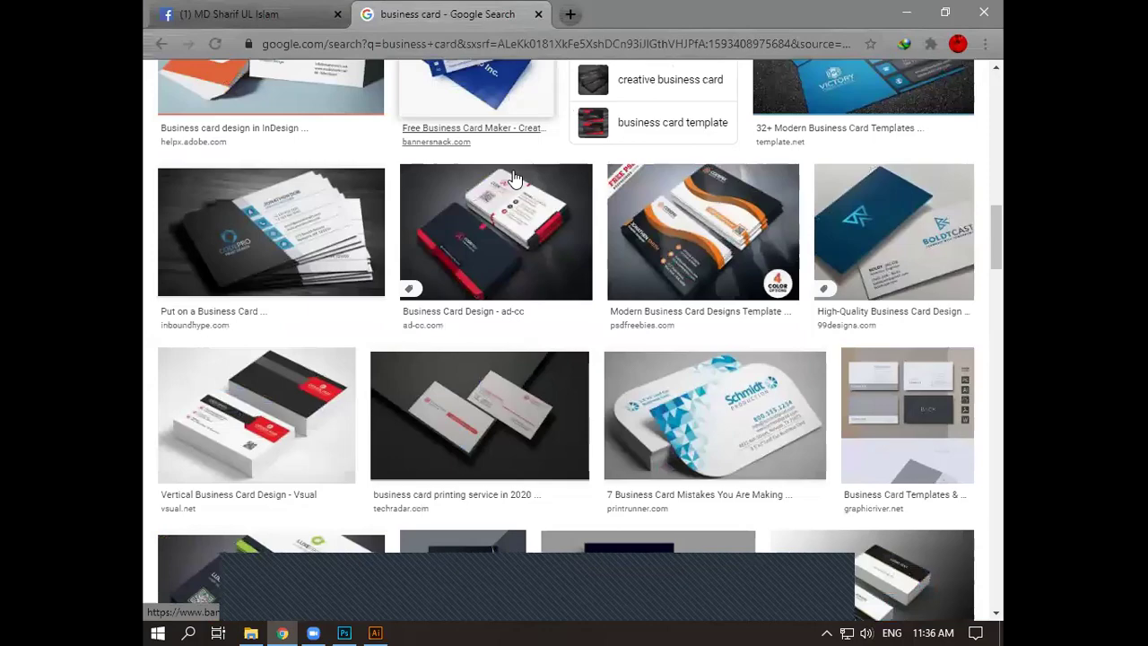
scroll(515, 178, "down", 3)
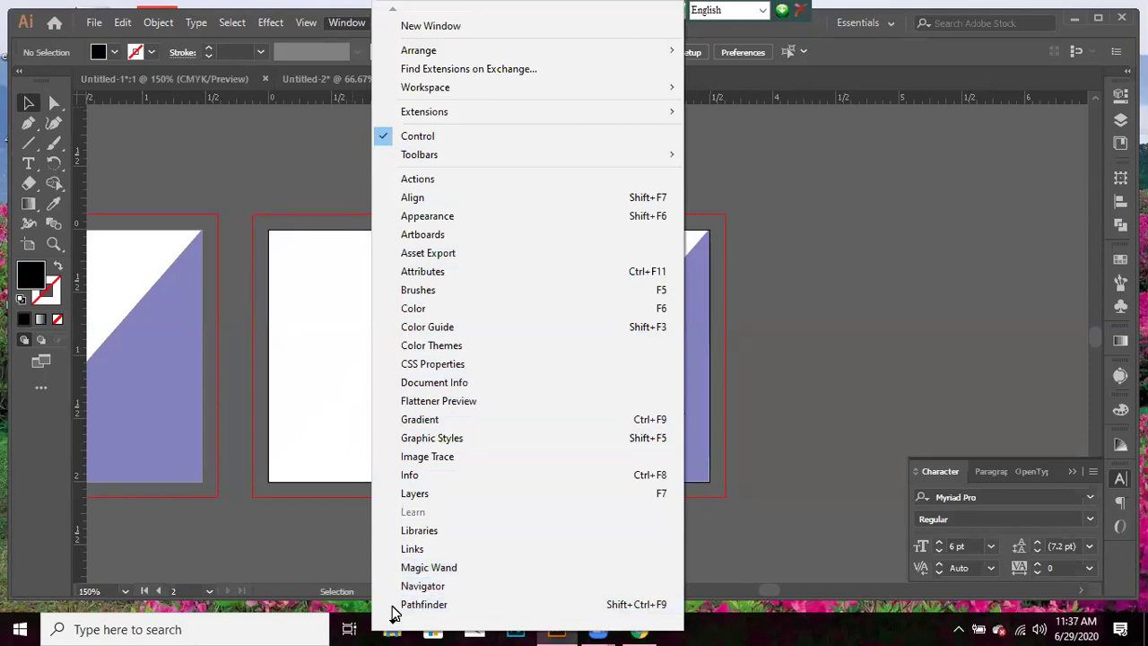
- Show the Symbols panel from the Window menu, then collapse it
mouse_move(391, 625)
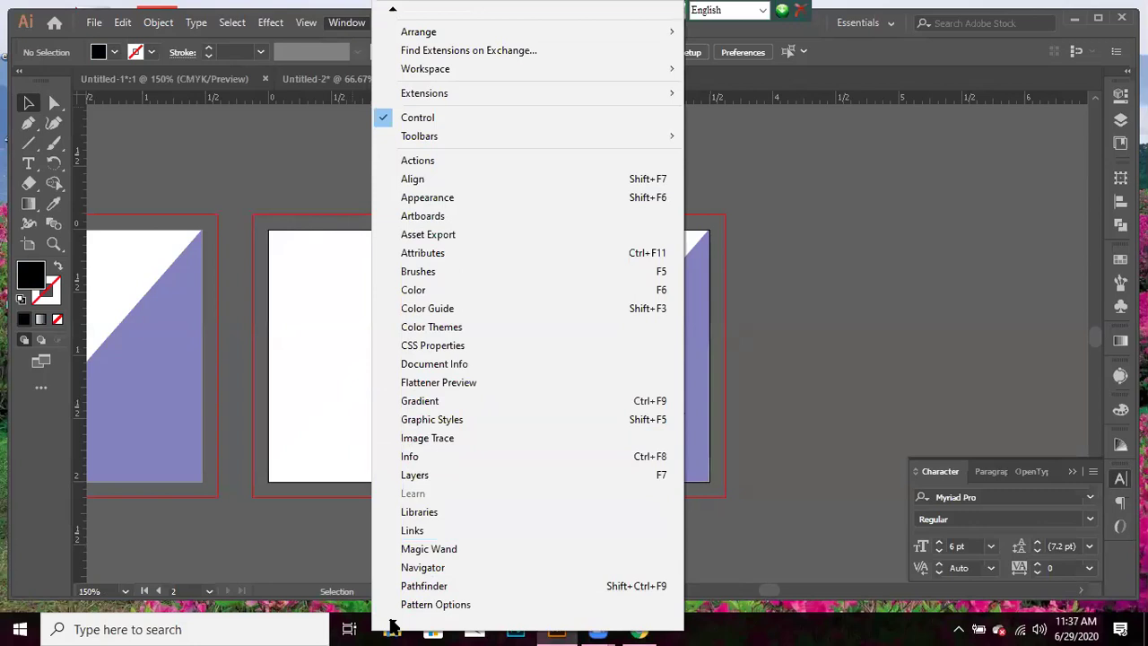
scroll(415, 610, "down", 2)
scroll(411, 610, "down", 1)
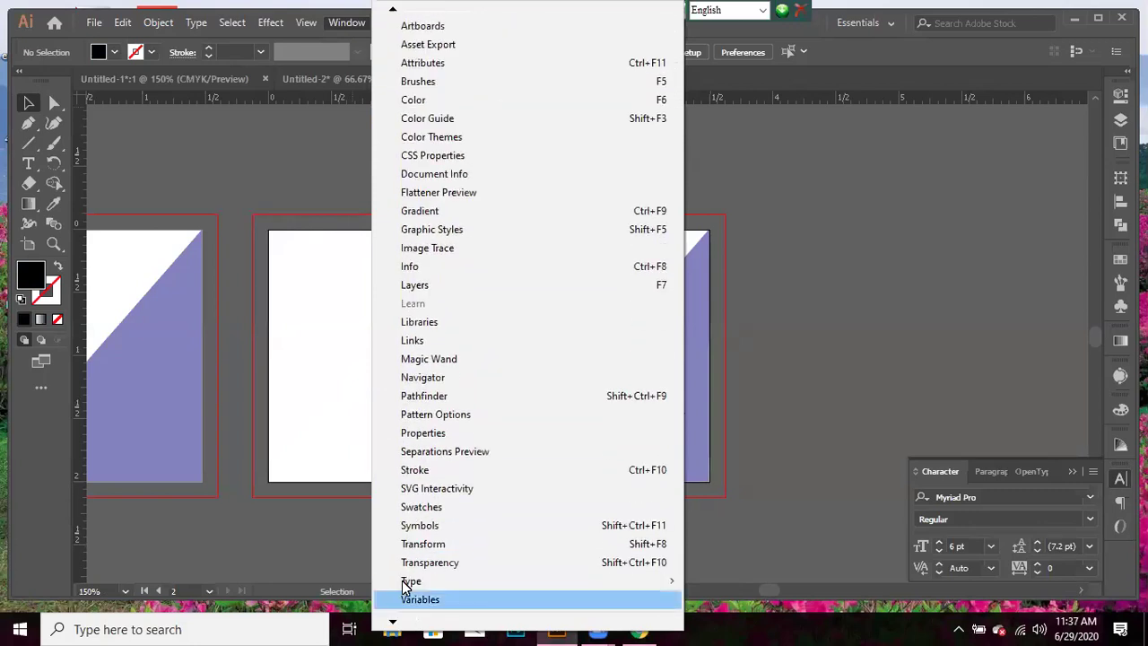
left_click(437, 532)
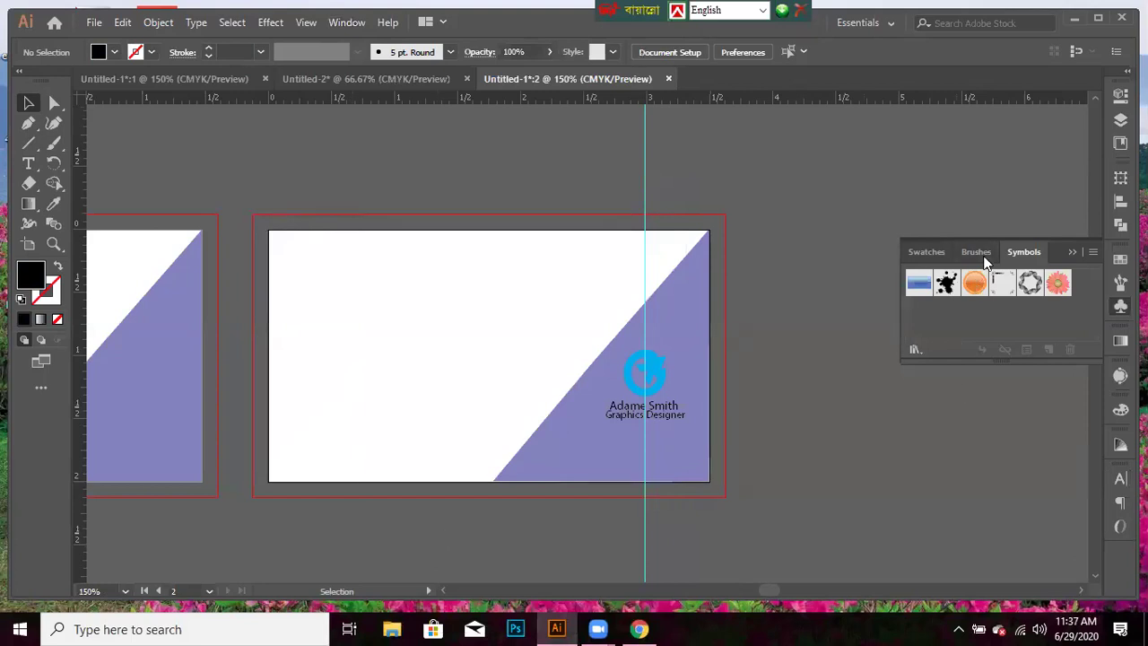
left_click(1072, 253)
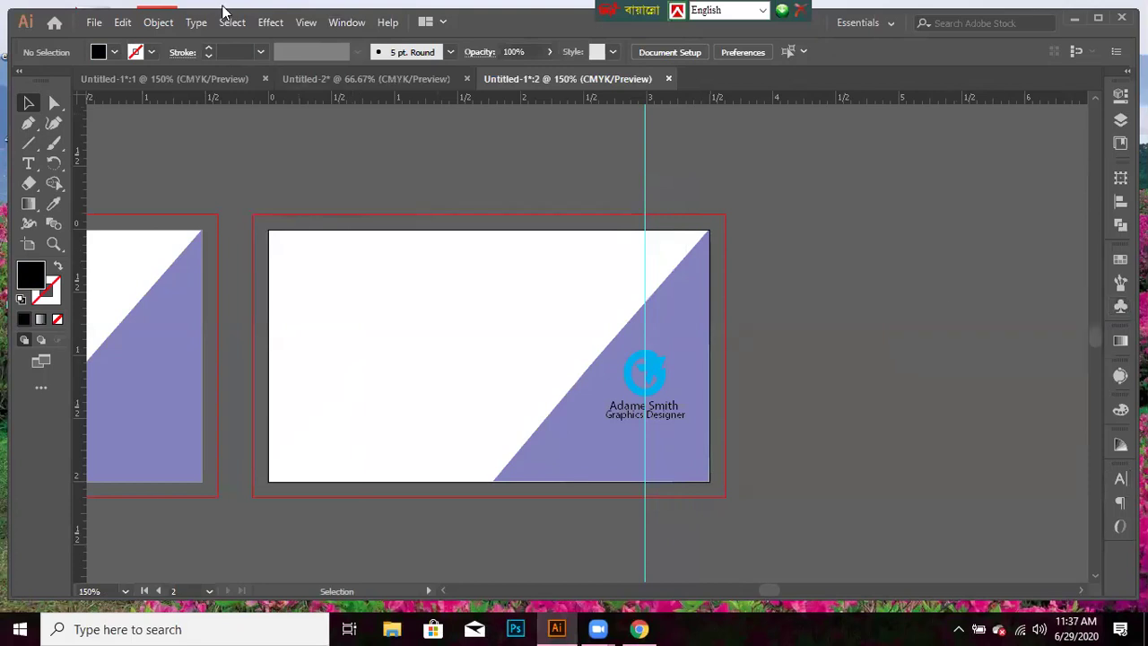
- Toggle the Symbols panel again, hide the rulers and switch to Outline view
left_click(346, 22)
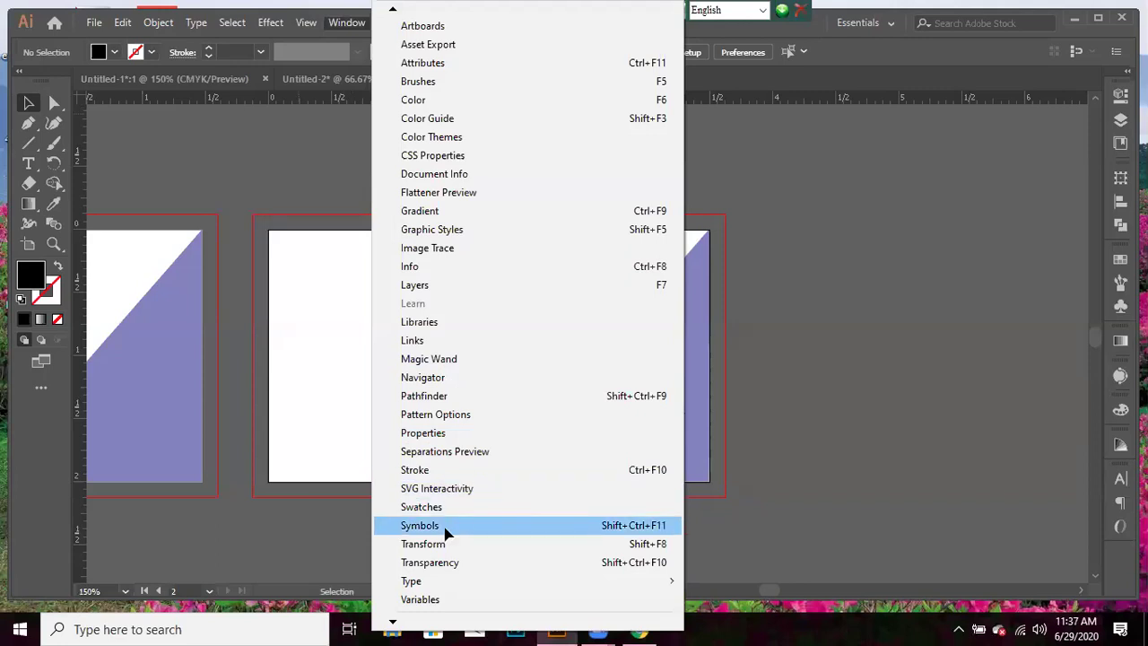
left_click(445, 529)
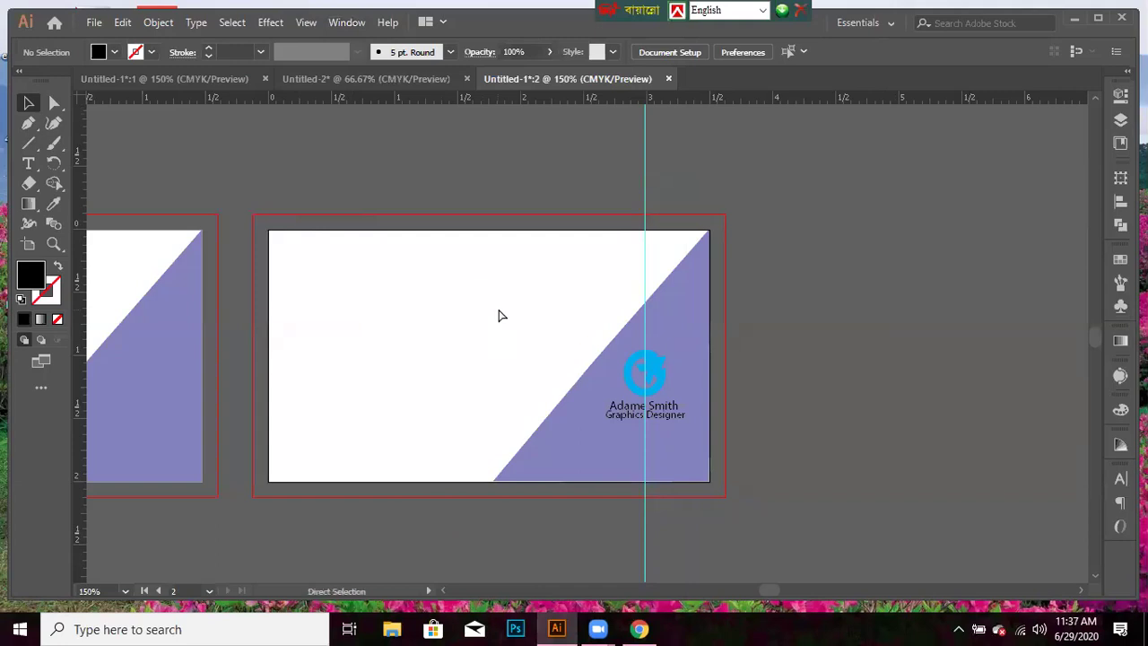
key("ctrl+r")
key("ctrl+y")
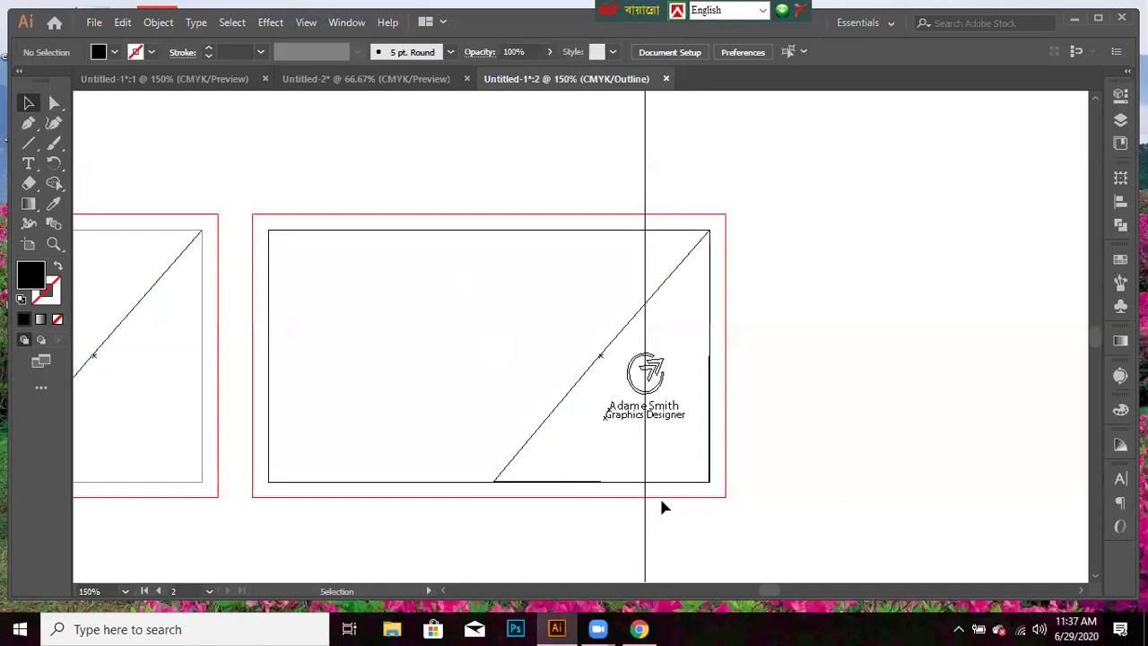
- Nudge the purple triangle down and back up, then return from Outline to full-colour Preview
left_click(681, 482)
key("Down")
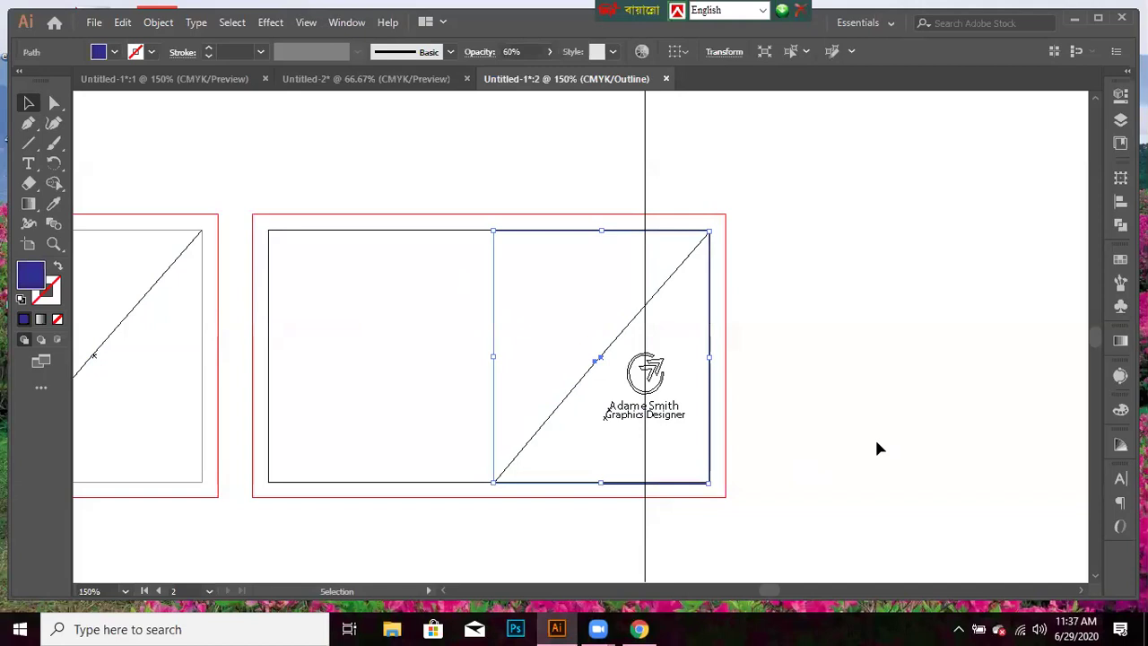
key("Up")
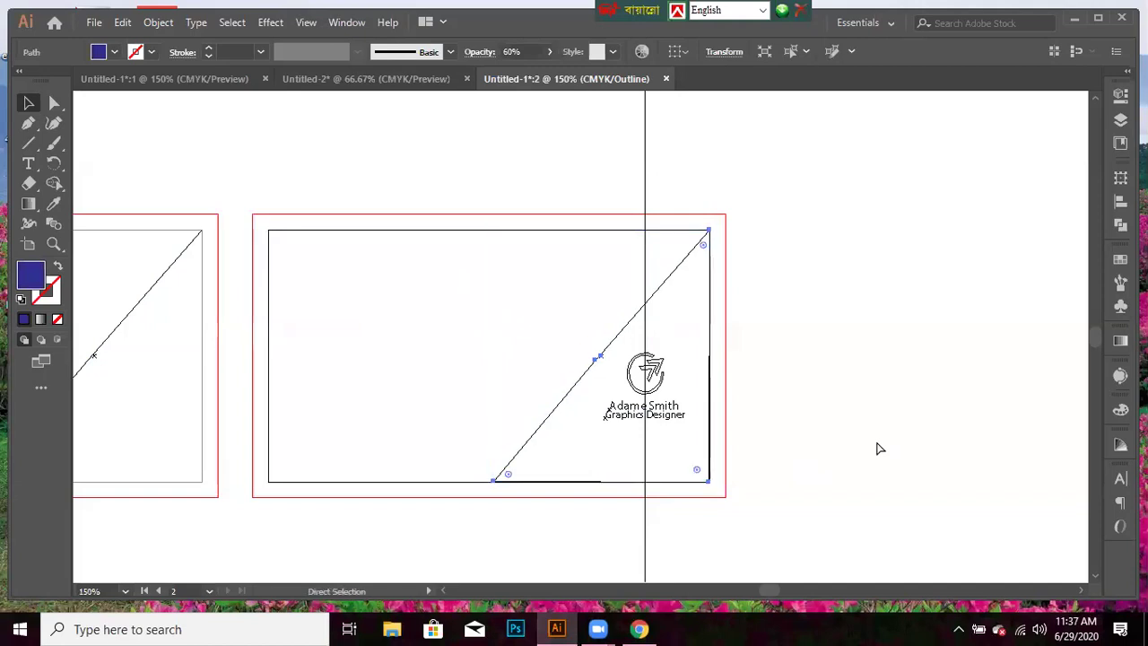
key("ctrl+y")
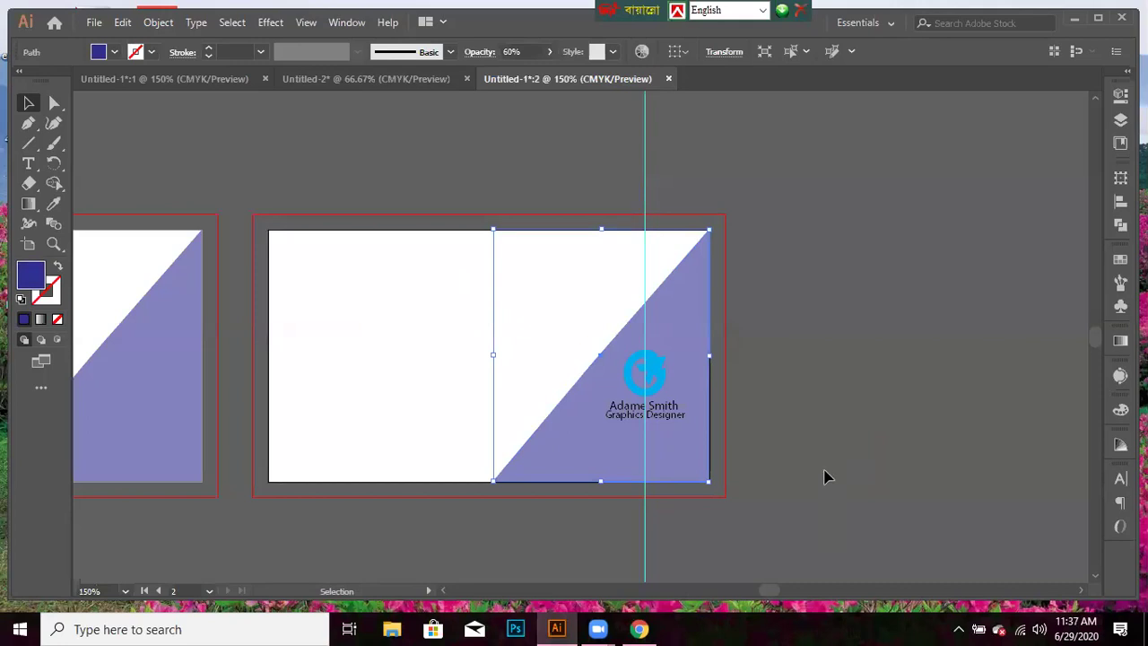
left_click(826, 476)
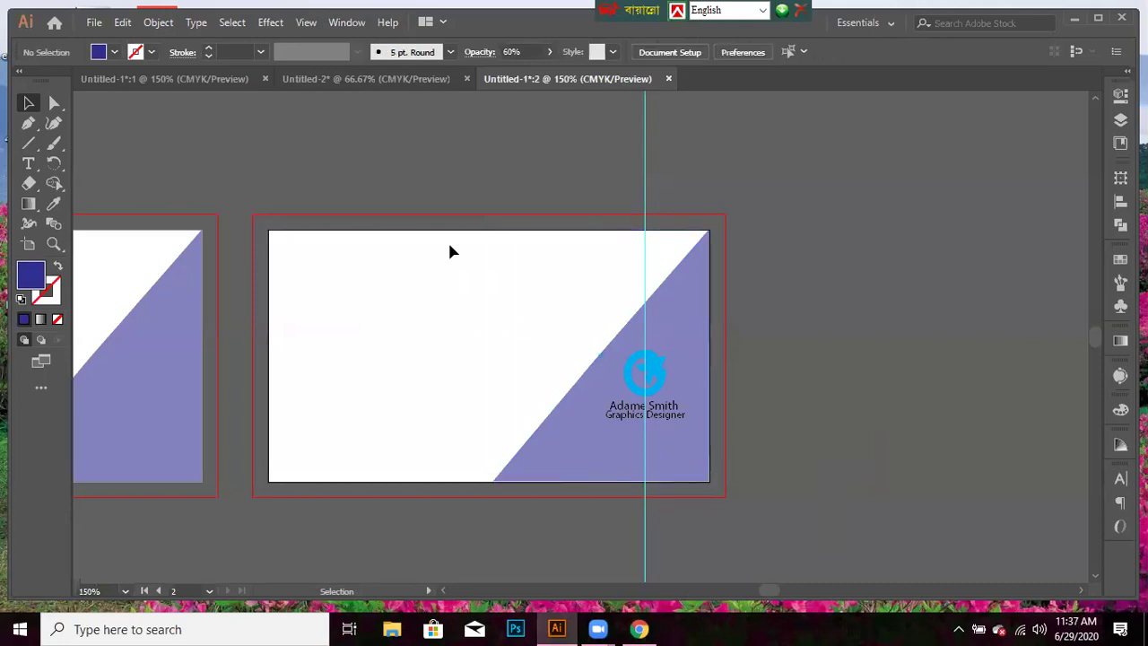
left_click(350, 22)
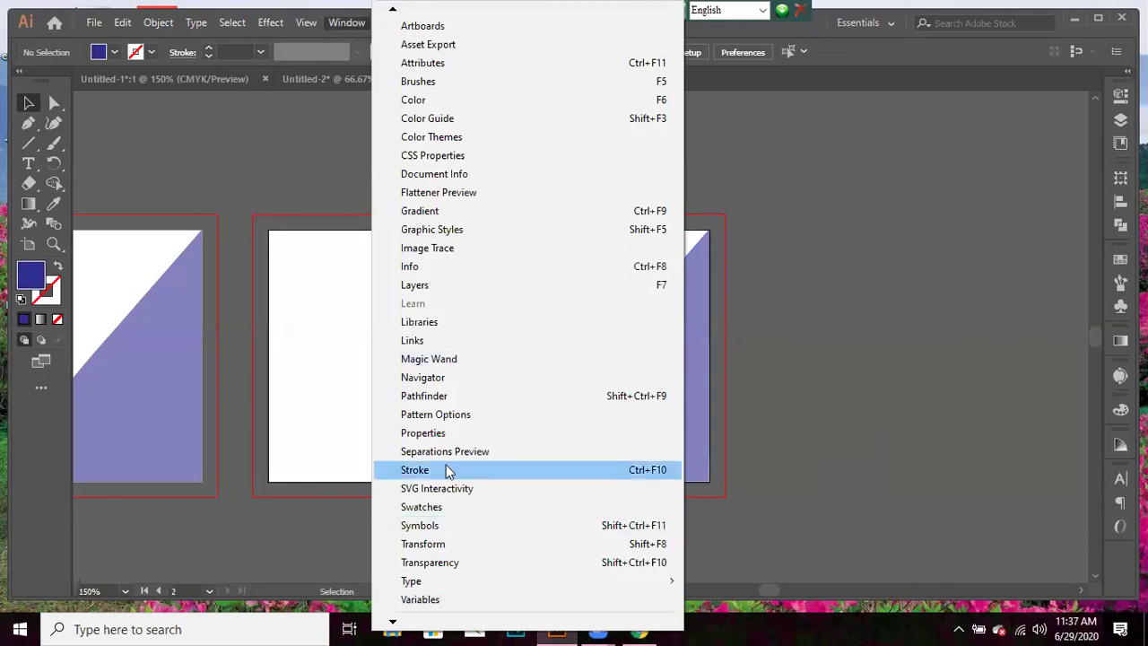
left_click(422, 525)
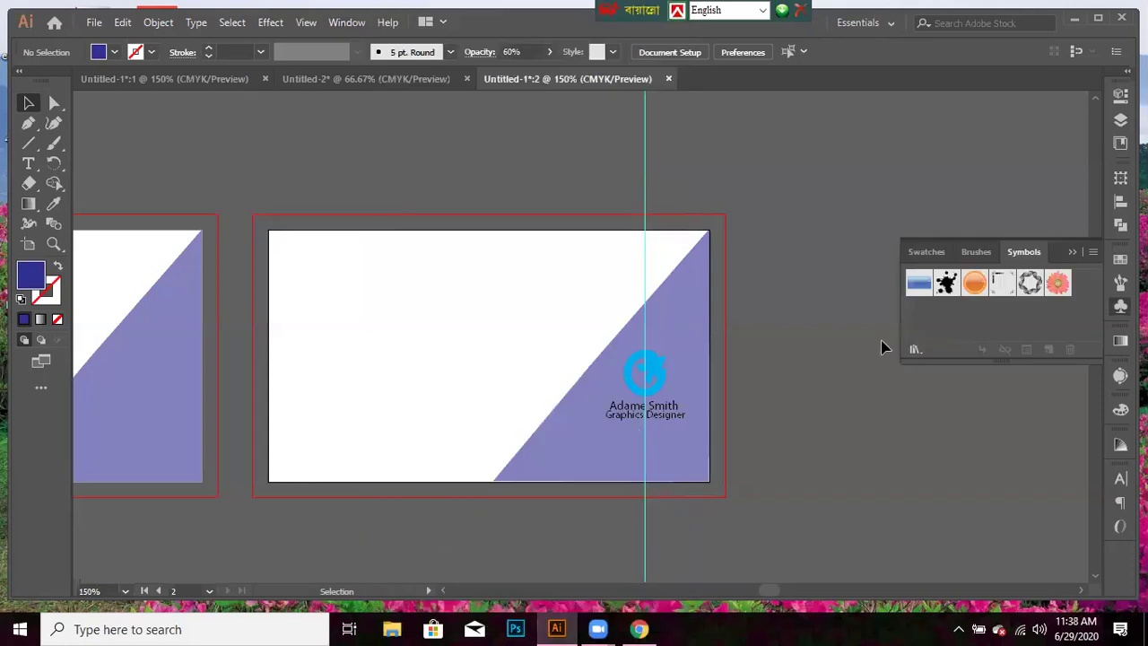
left_click(1094, 256)
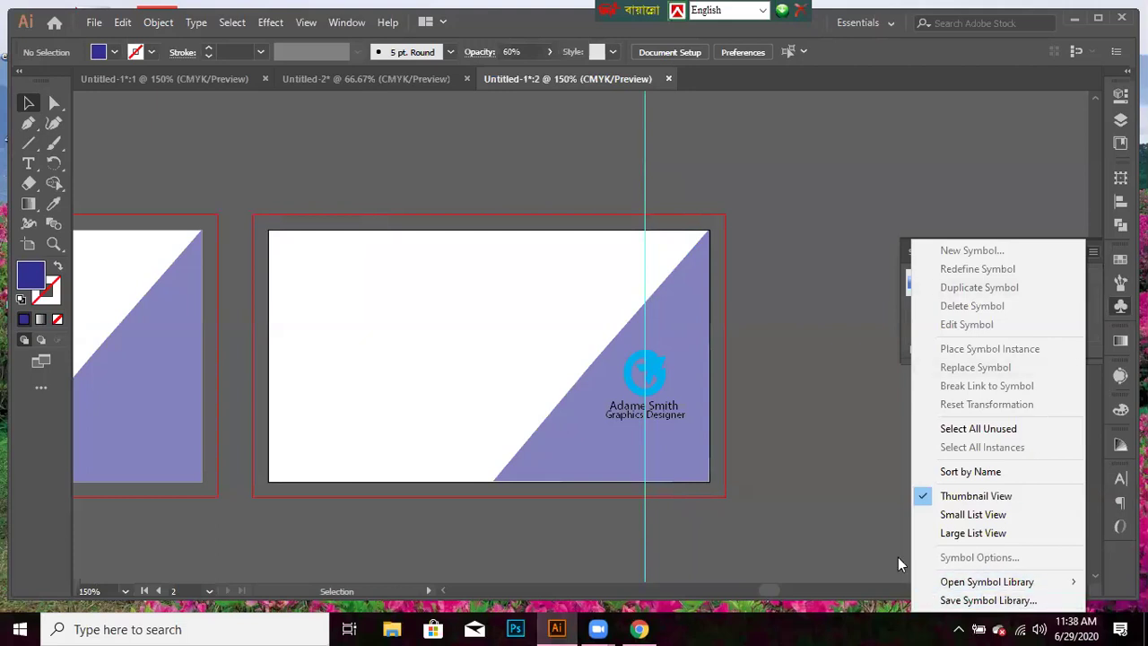
mouse_move(982, 583)
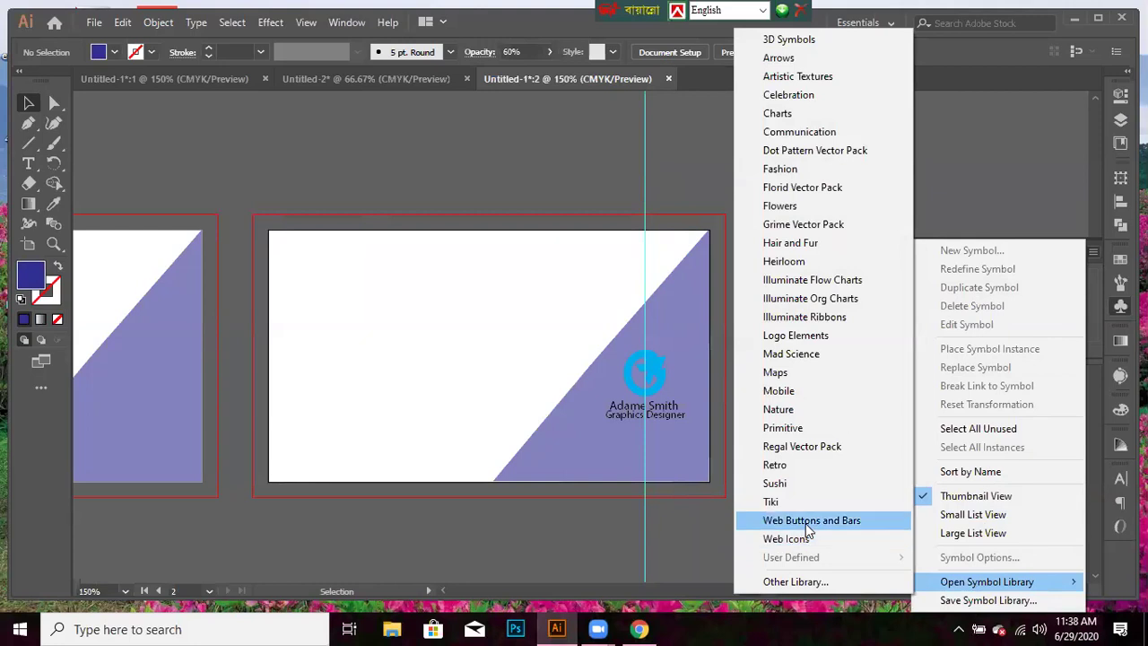
left_click(807, 522)
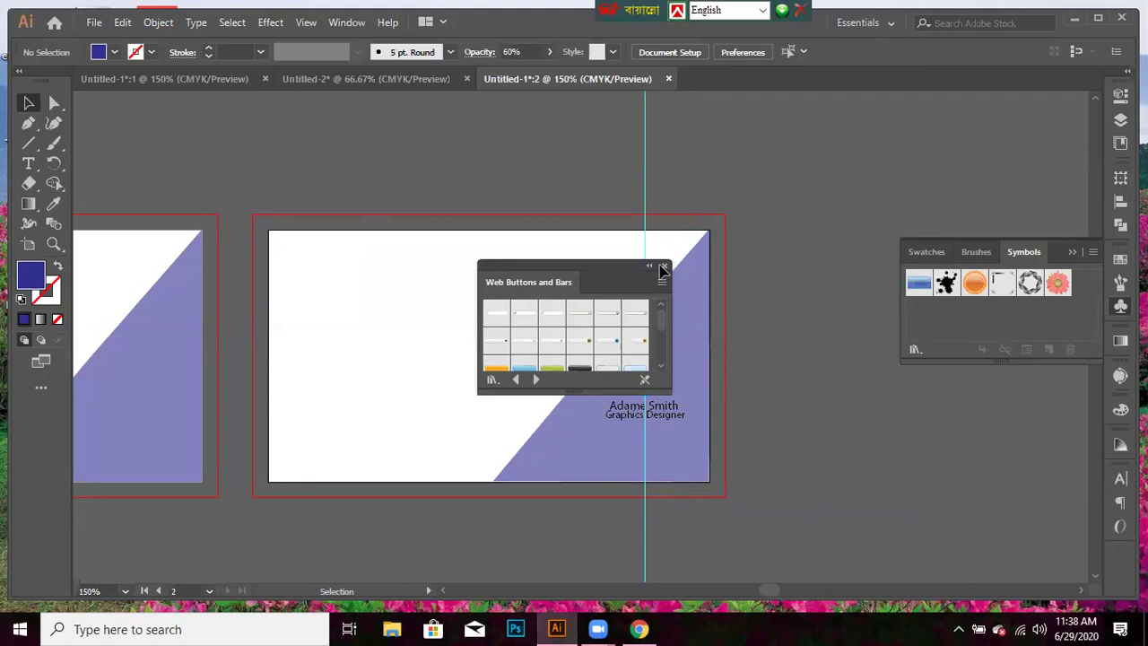
left_click(664, 265)
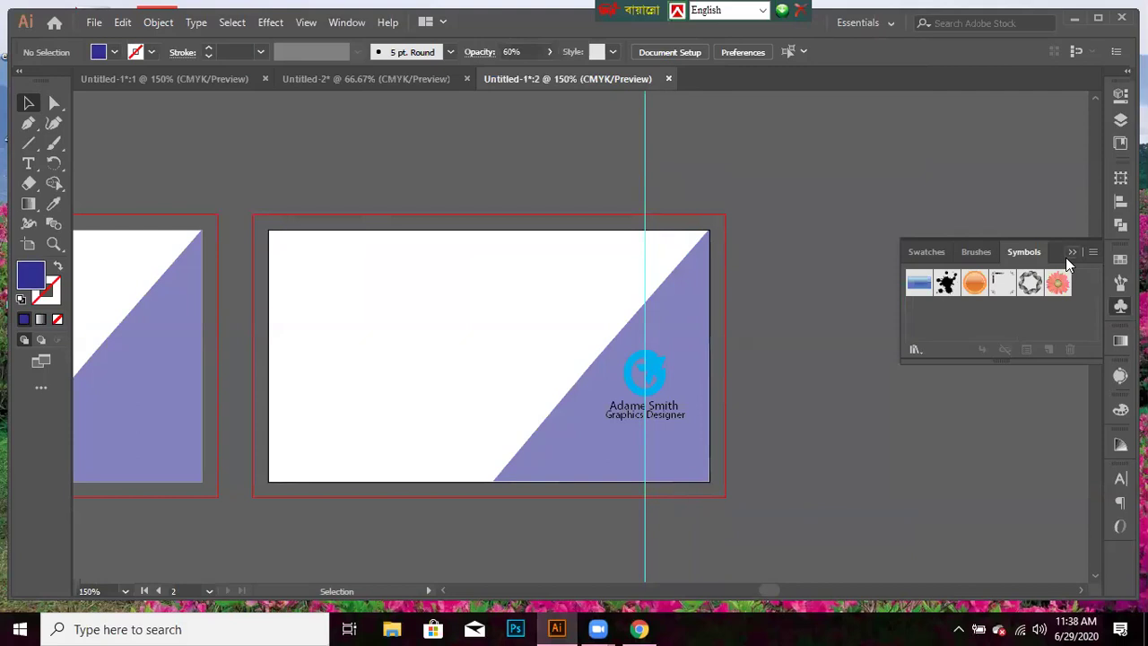
left_click(1093, 253)
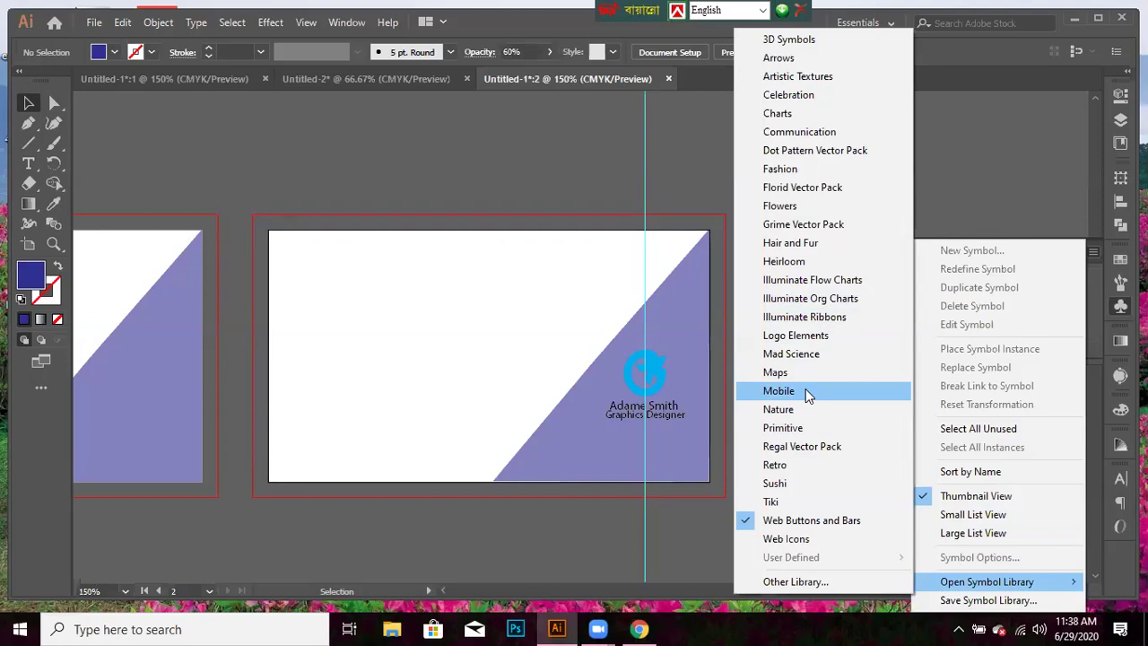
left_click(691, 556)
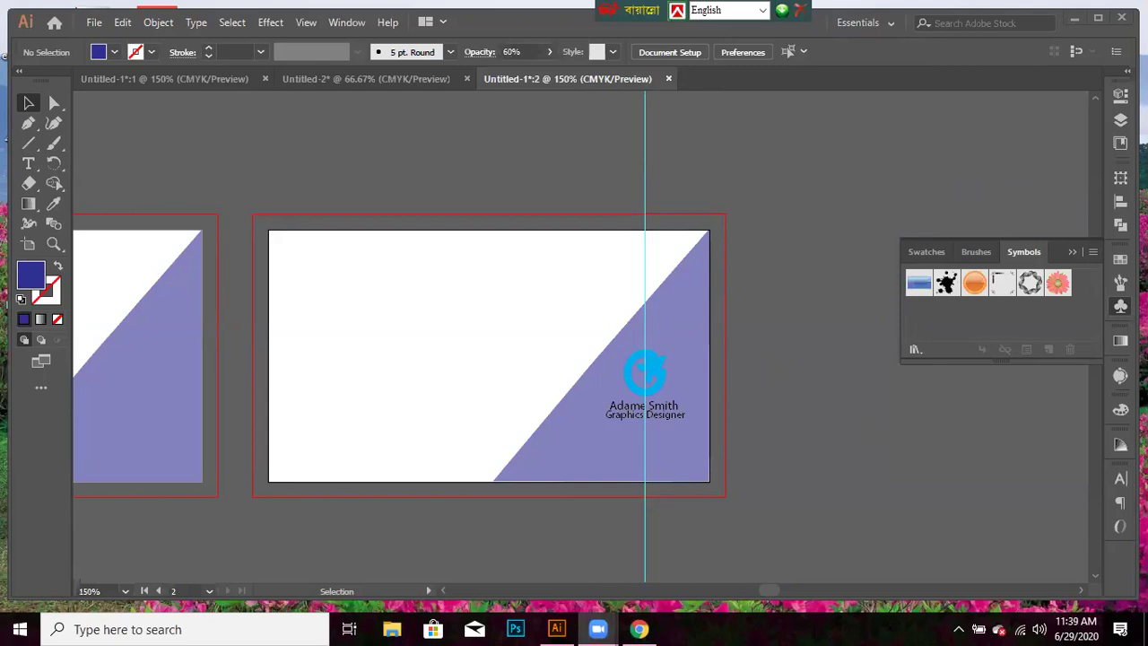
left_click(1074, 252)
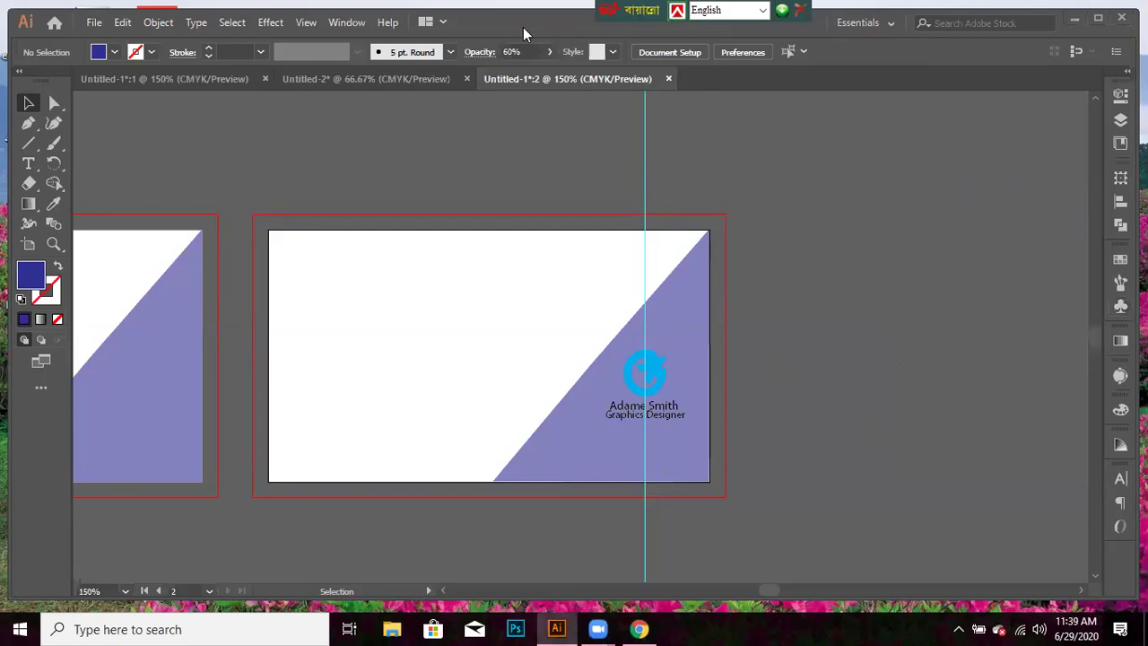
- Show the Symbols panel, look through its options menu, then hide the panel again
left_click(345, 24)
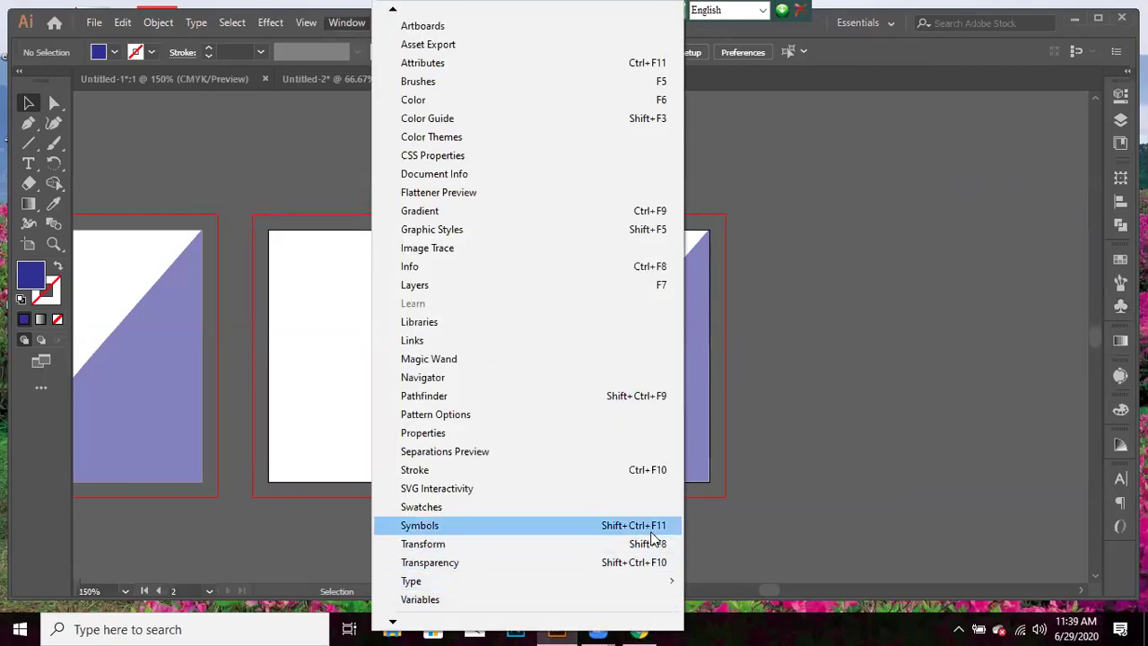
left_click(661, 526)
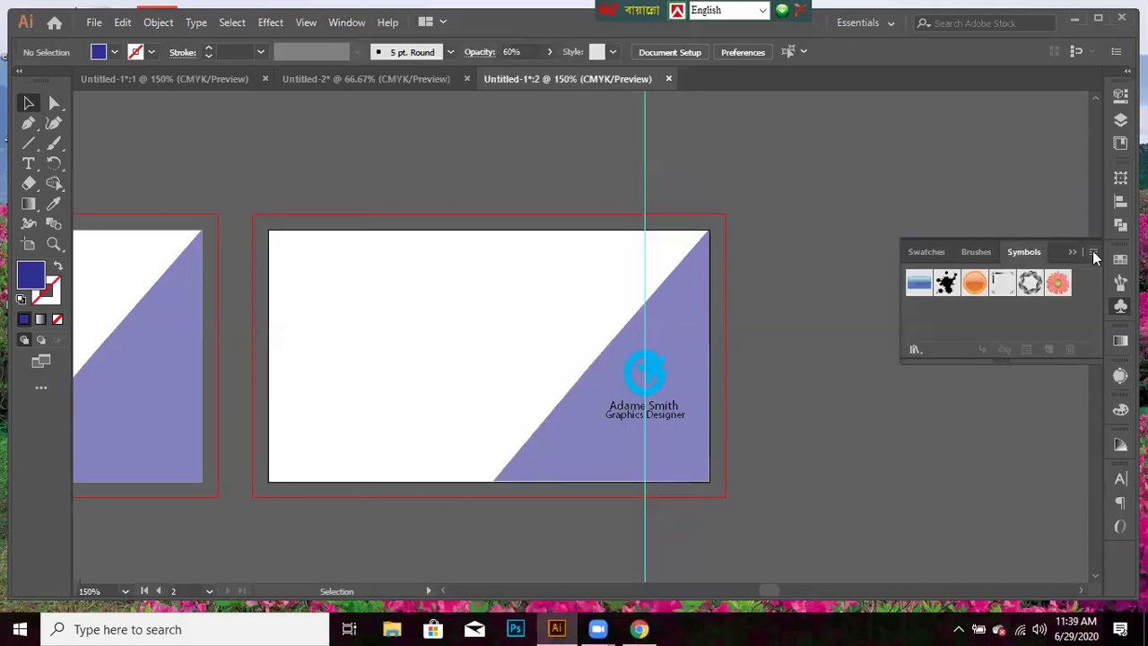
left_click(1093, 254)
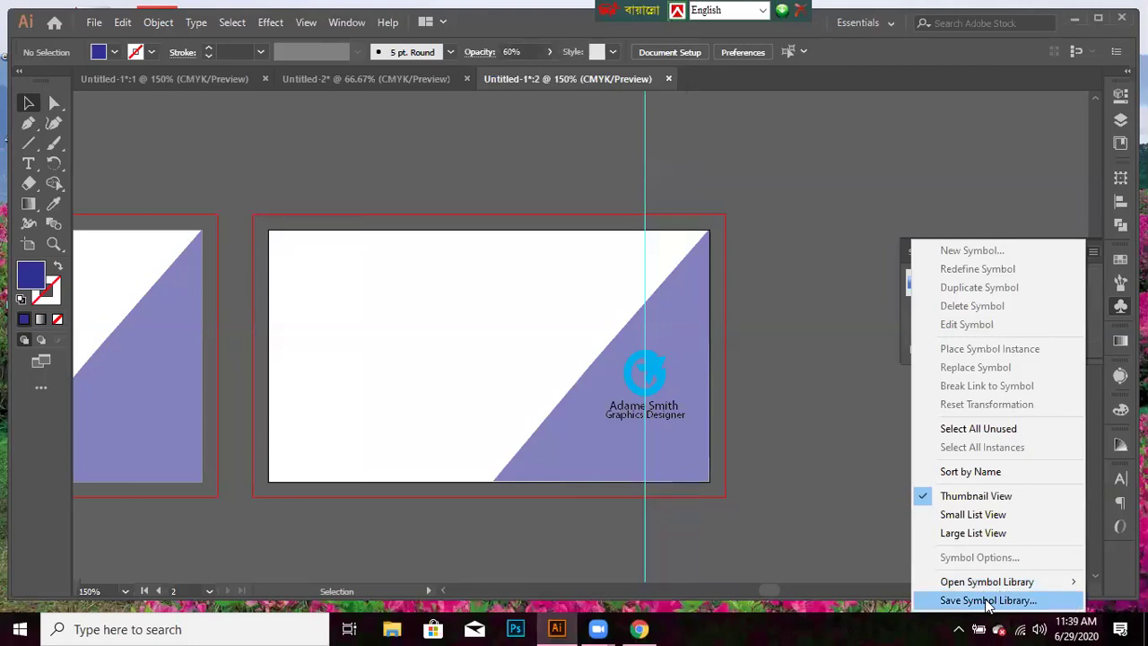
mouse_move(982, 583)
key("Escape")
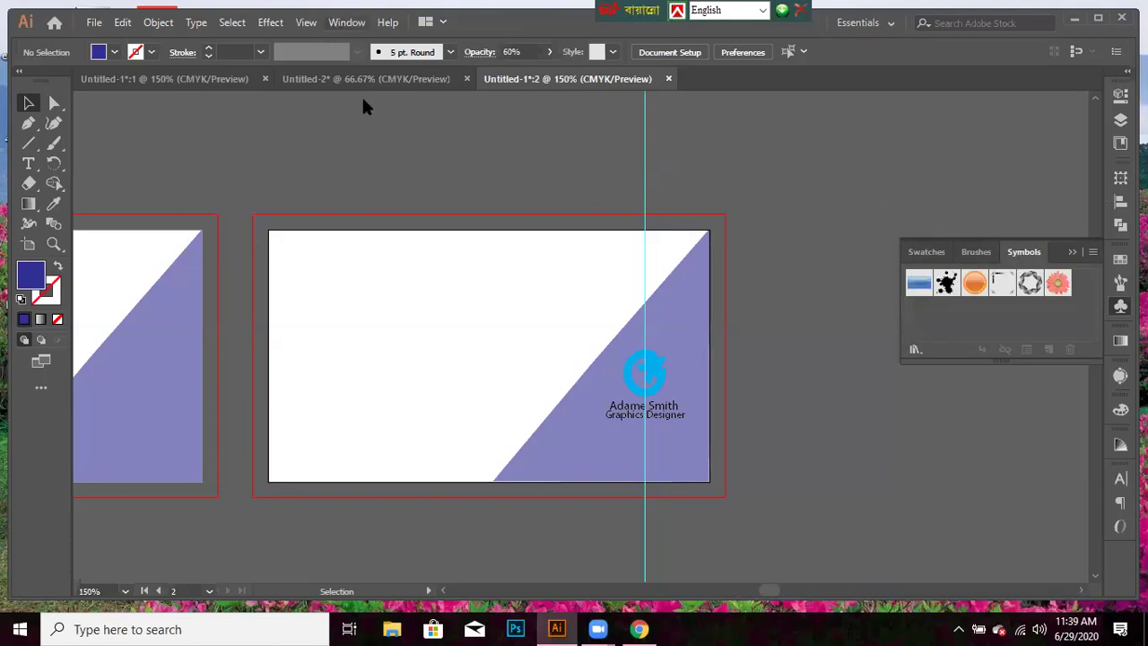
left_click(339, 22)
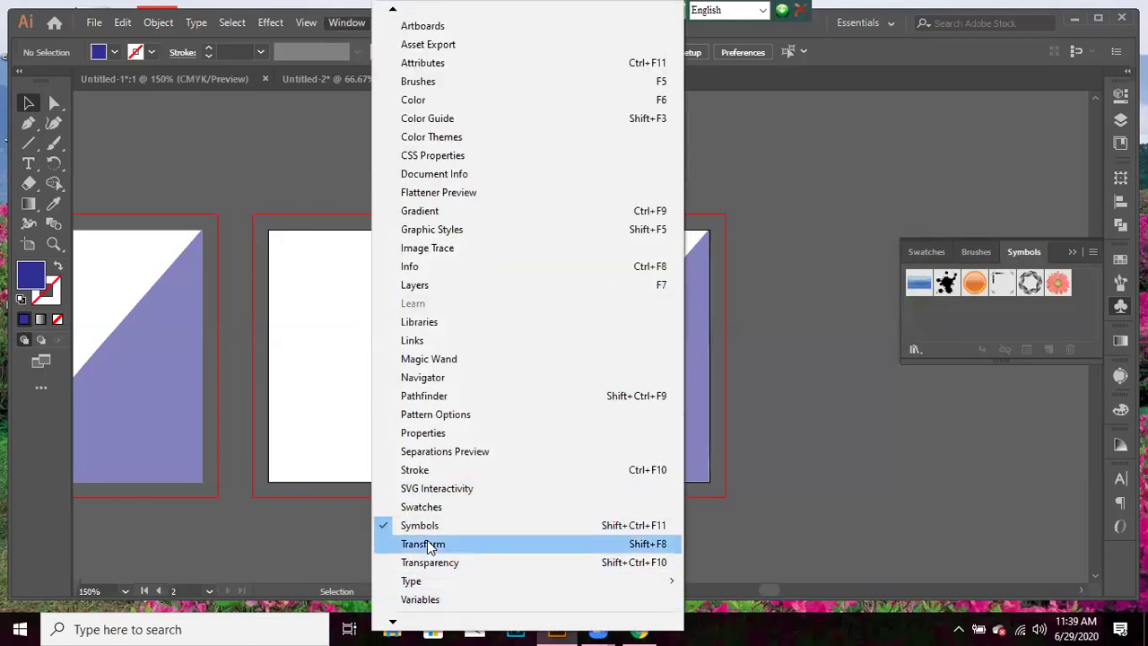
left_click(356, 20)
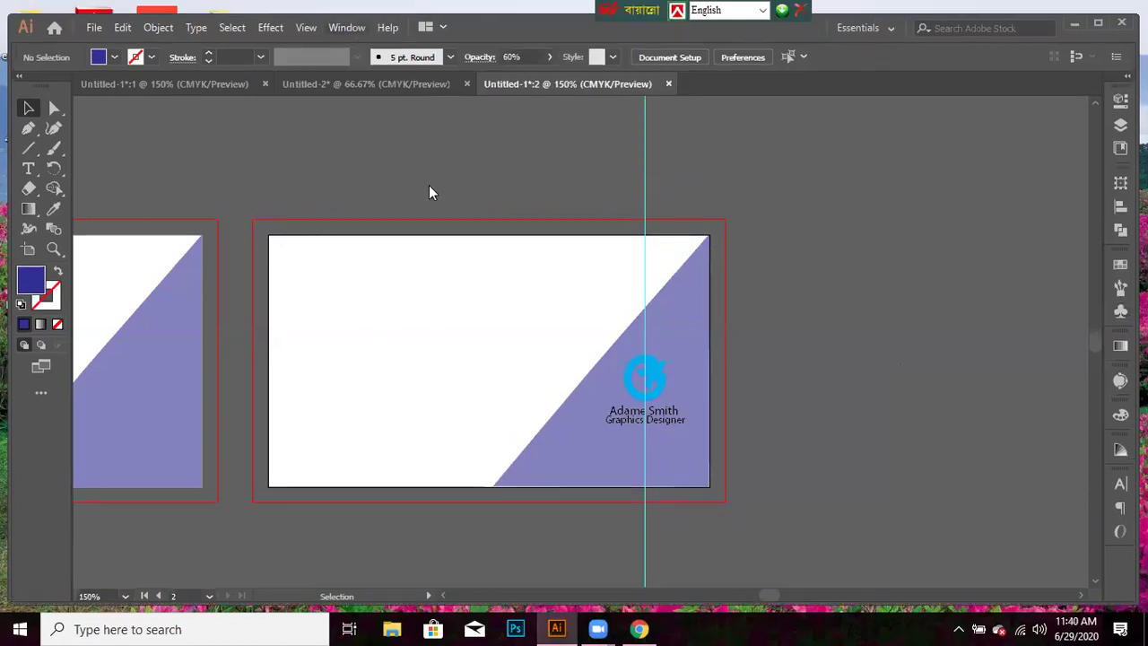
- Open the Mobile library from Window > Symbol Libraries
left_click(344, 23)
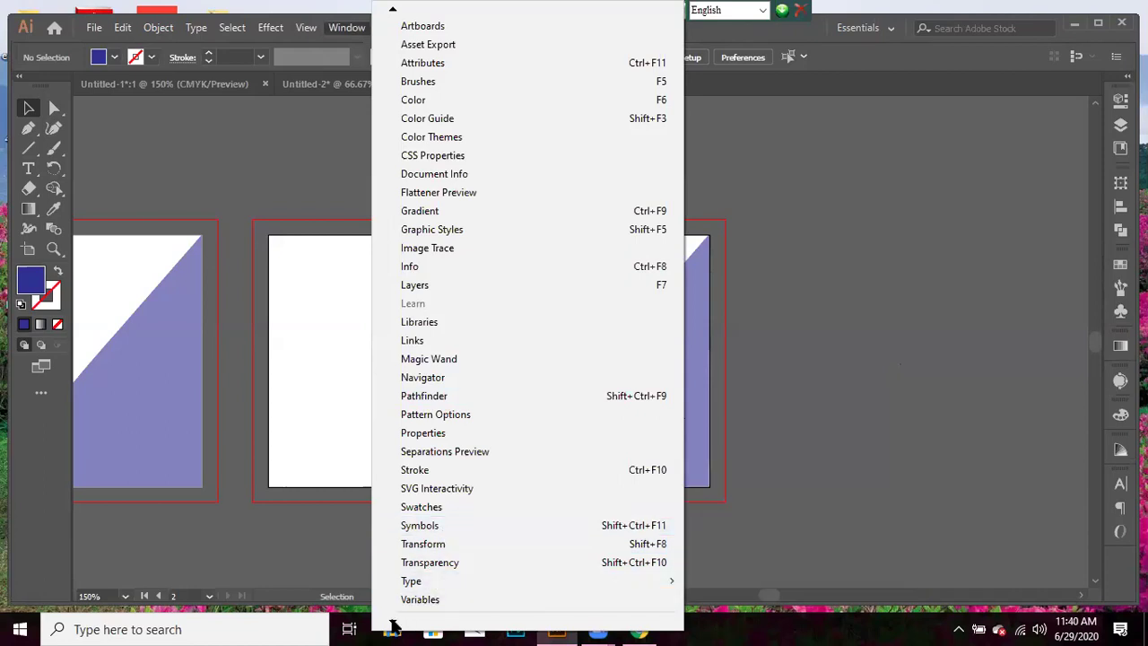
scroll(392, 623, "down", 1)
scroll(391, 624, "down", 1)
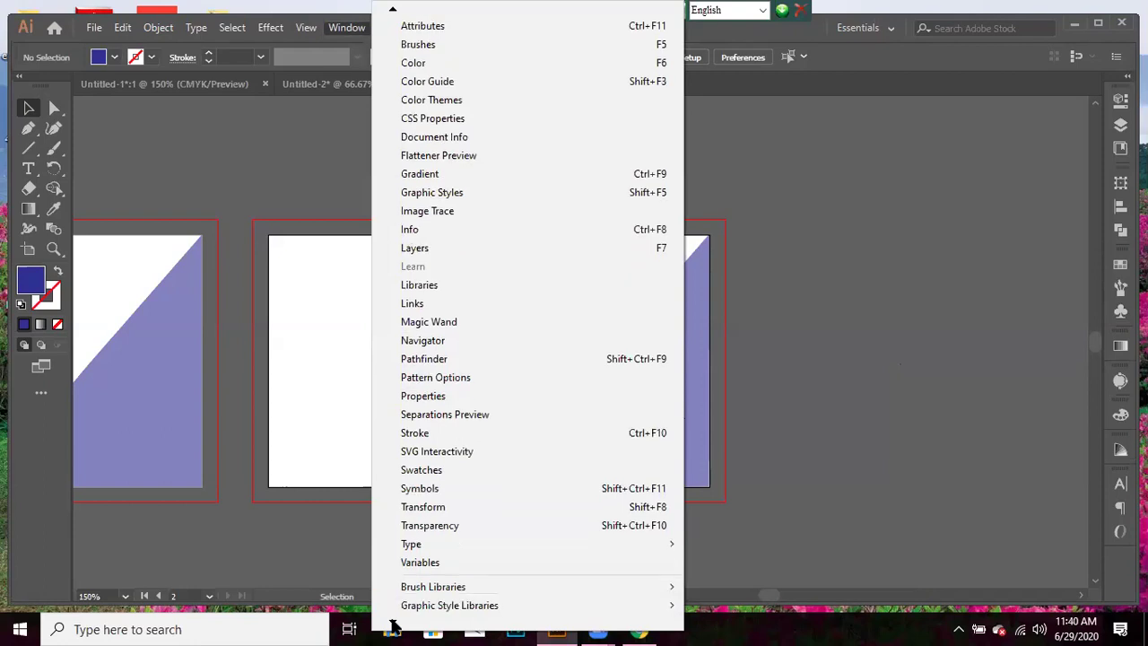
scroll(392, 623, "down", 5)
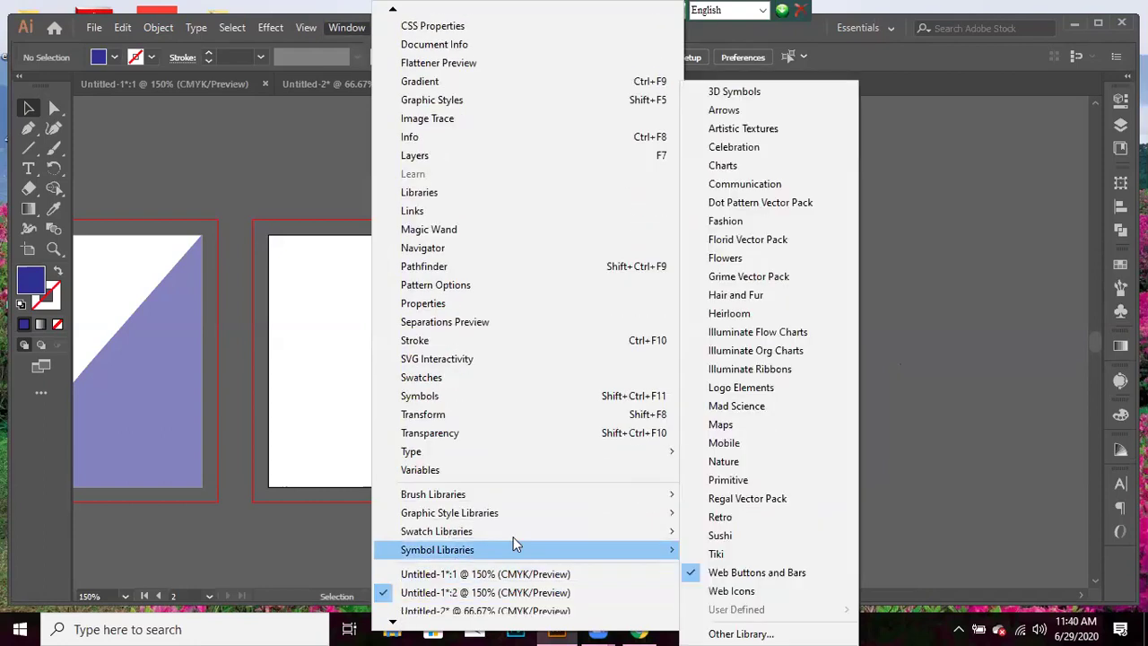
mouse_move(592, 556)
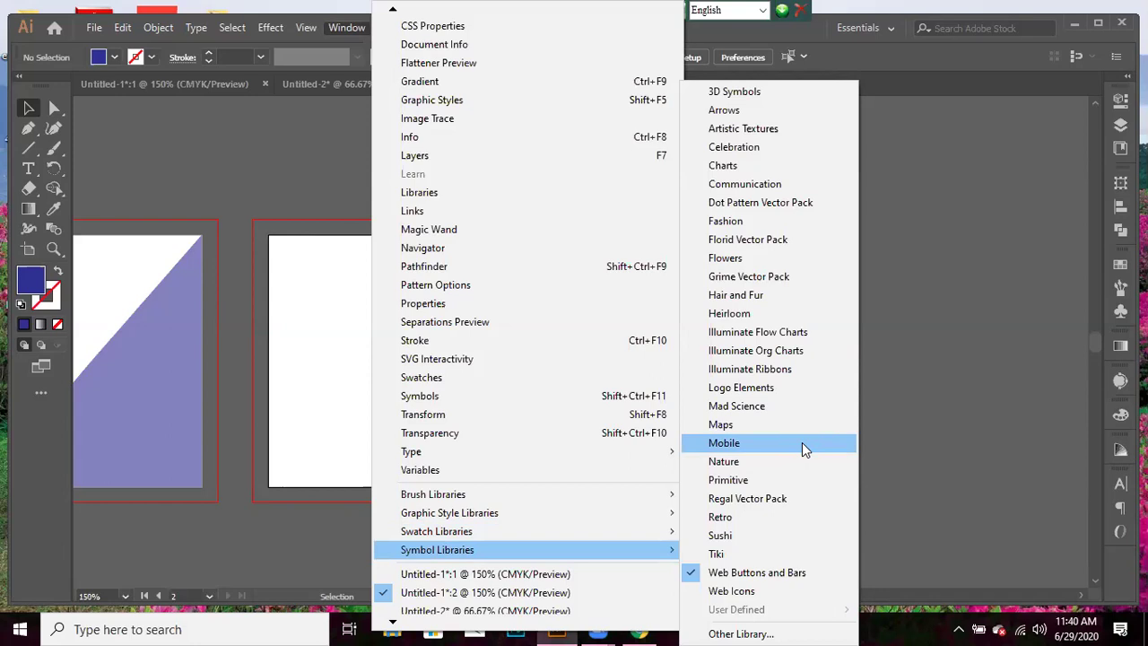
left_click(803, 450)
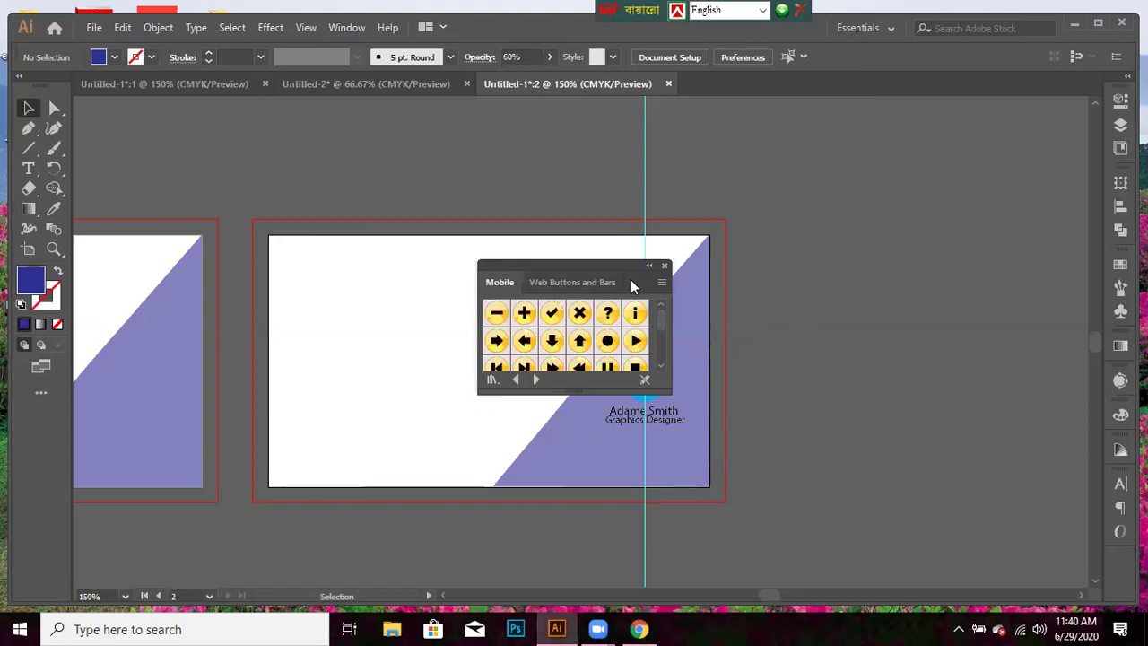
- Move the Mobile library aside and drag the Home - Orange symbol onto the card's top-left
left_click_drag(630, 279, 882, 206)
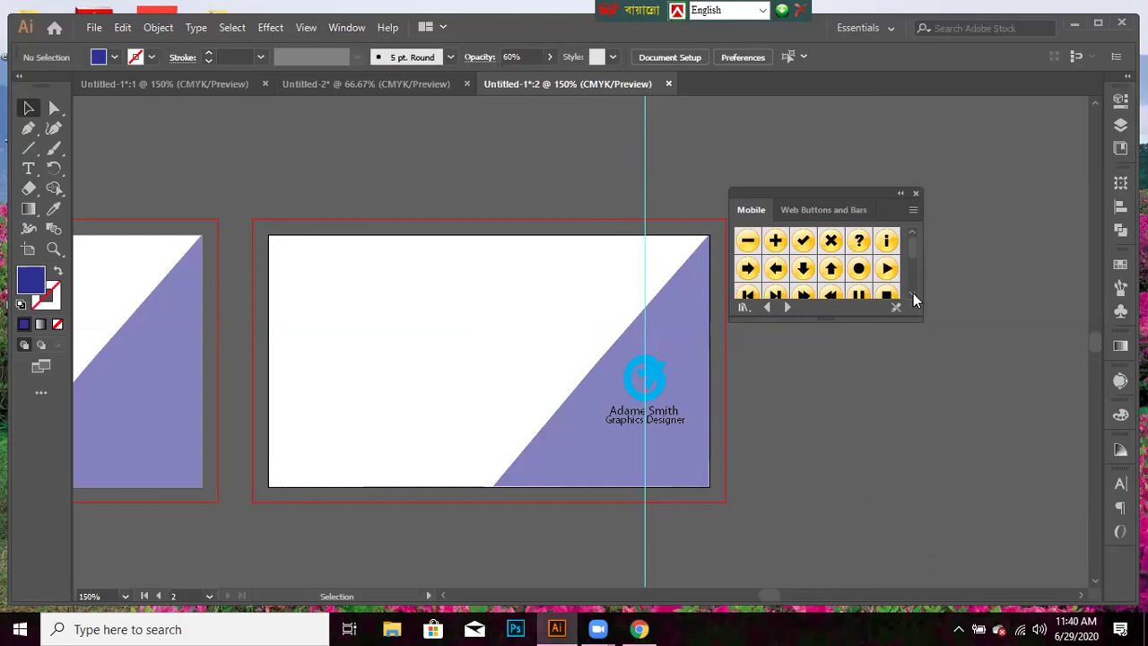
left_click(913, 293)
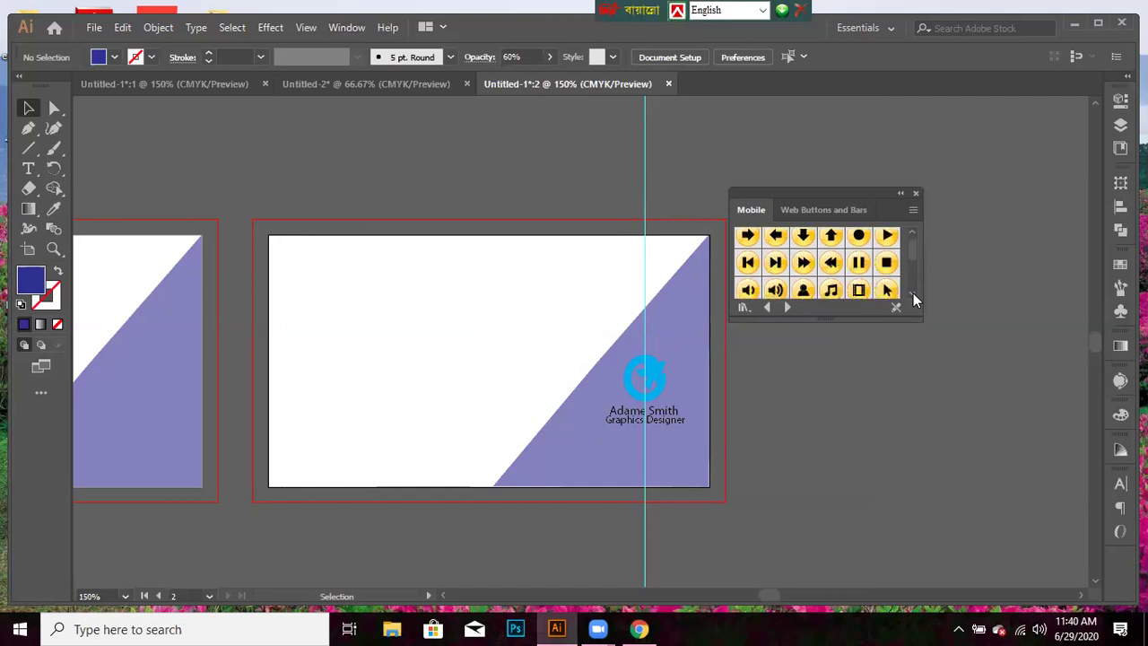
left_click(912, 293)
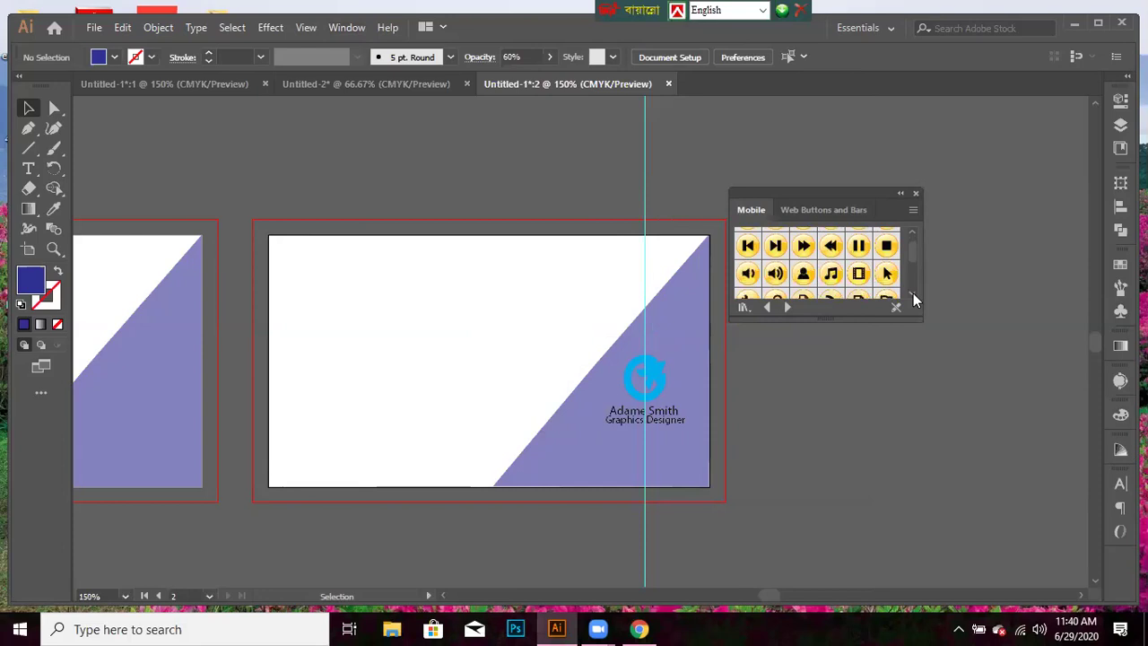
left_click(913, 294)
left_click(912, 293)
left_click(913, 293)
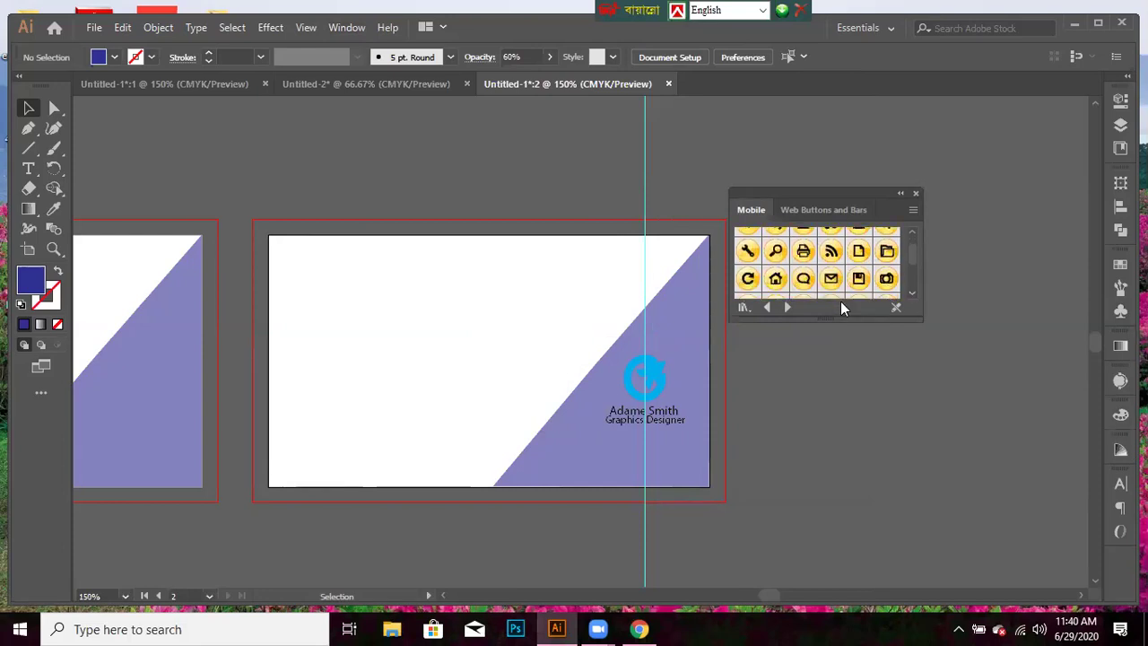
left_click_drag(776, 278, 444, 322)
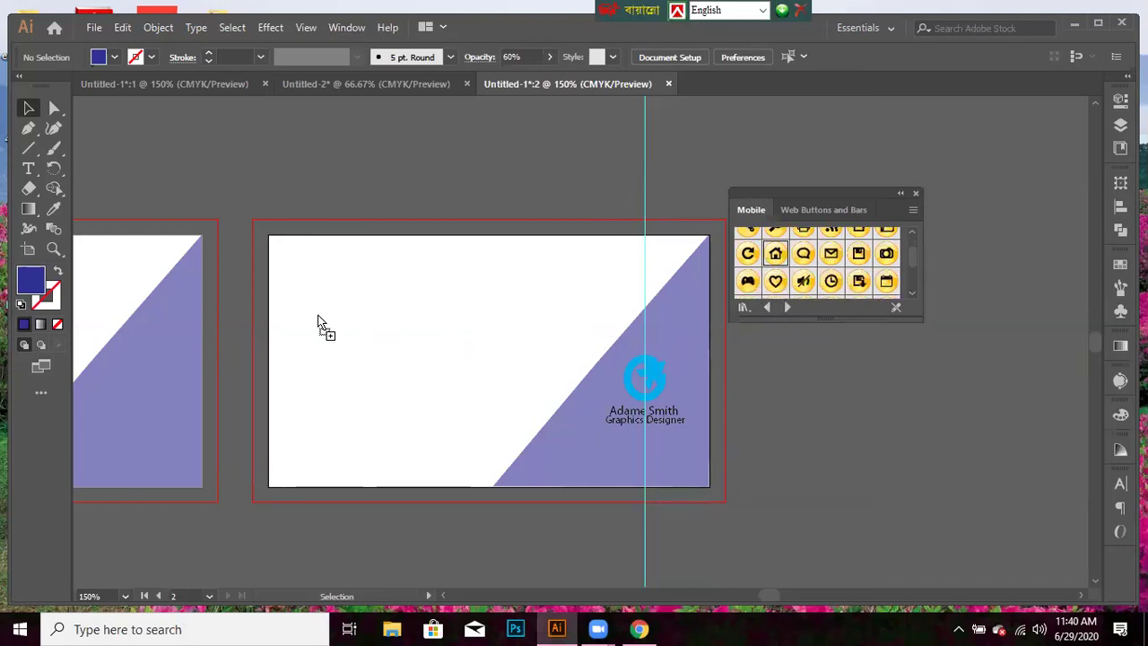
left_click_drag(318, 321, 320, 320)
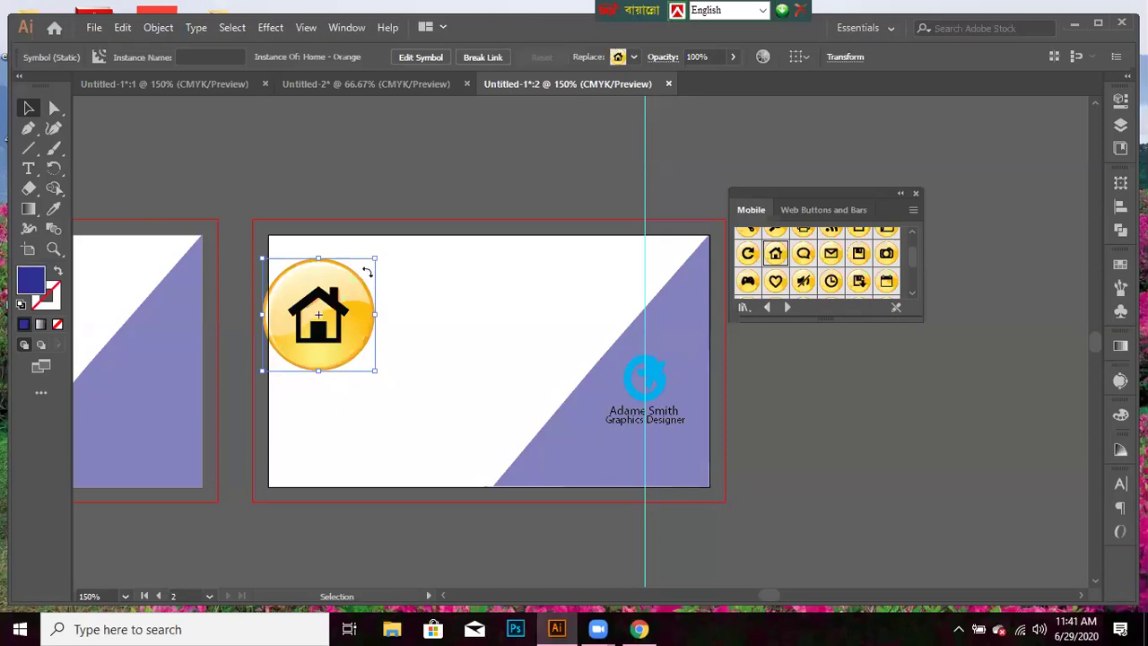
- Shrink the Home symbol, try editing its definition, then undo the scaling
left_click_drag(330, 335, 321, 325)
double_click(319, 314)
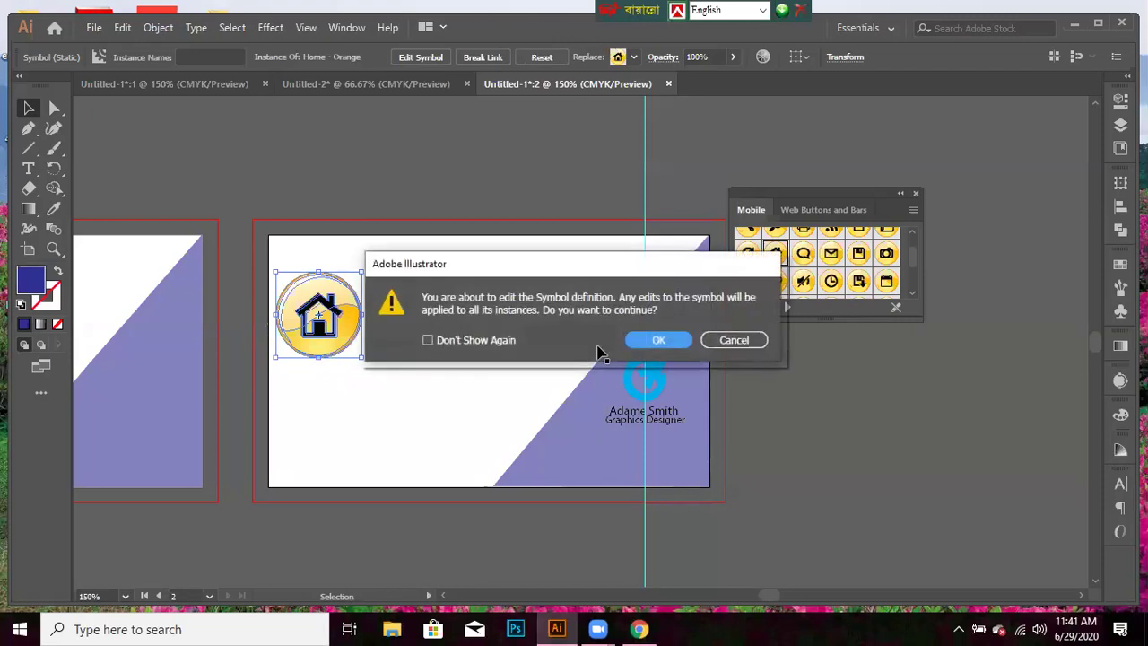
key("Escape")
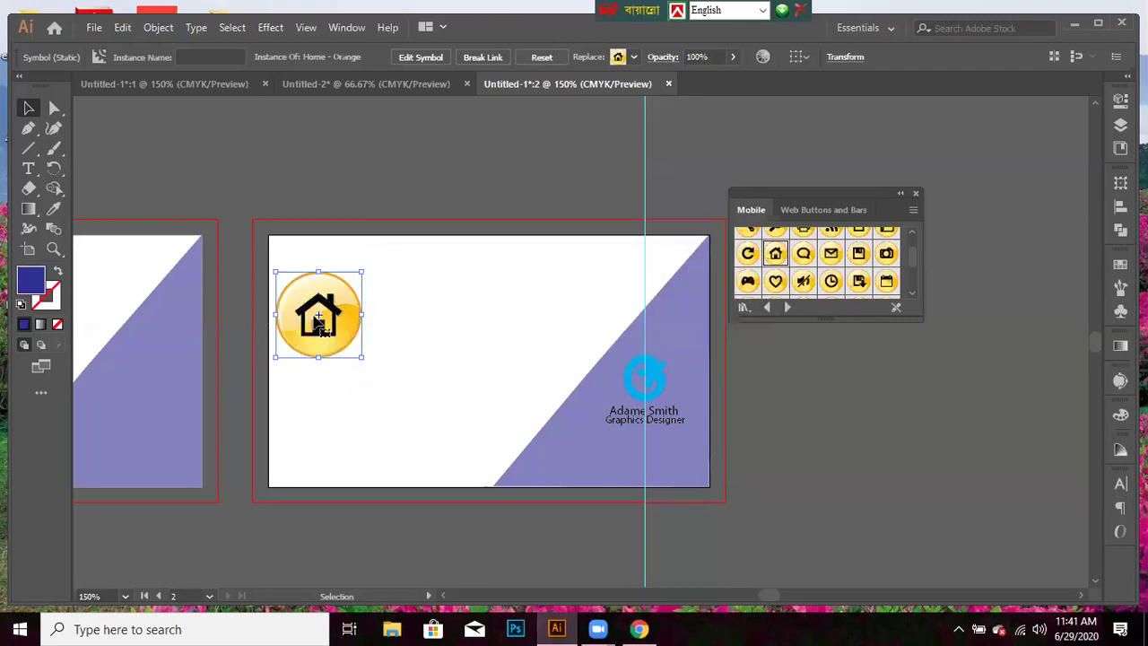
left_click(492, 320)
left_click(336, 325)
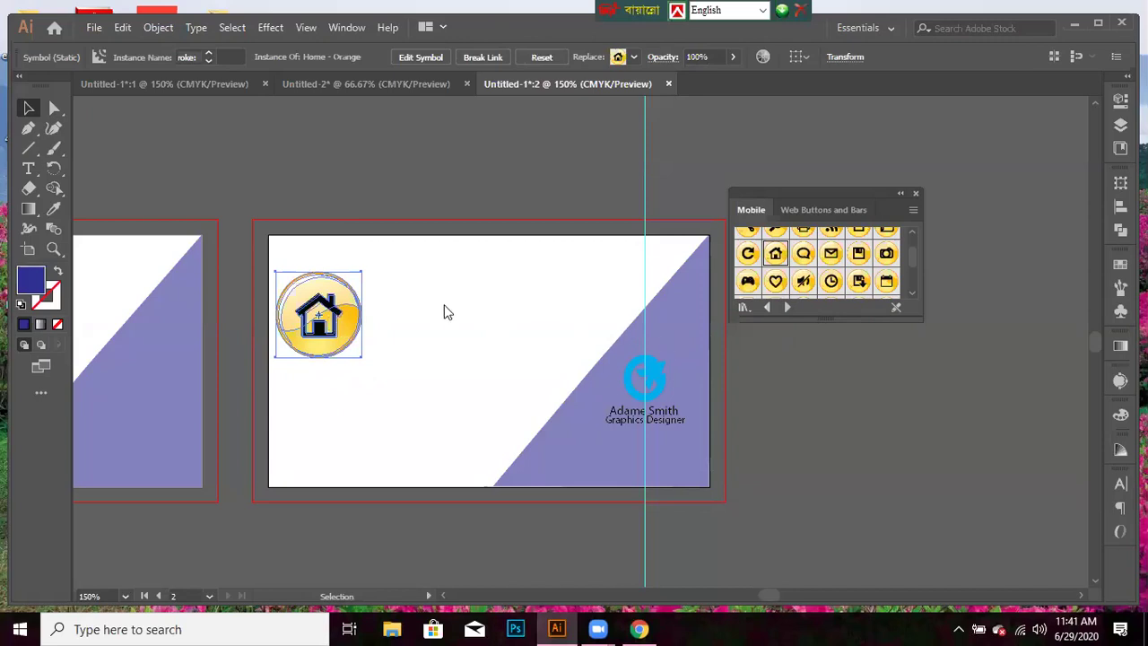
key("Return")
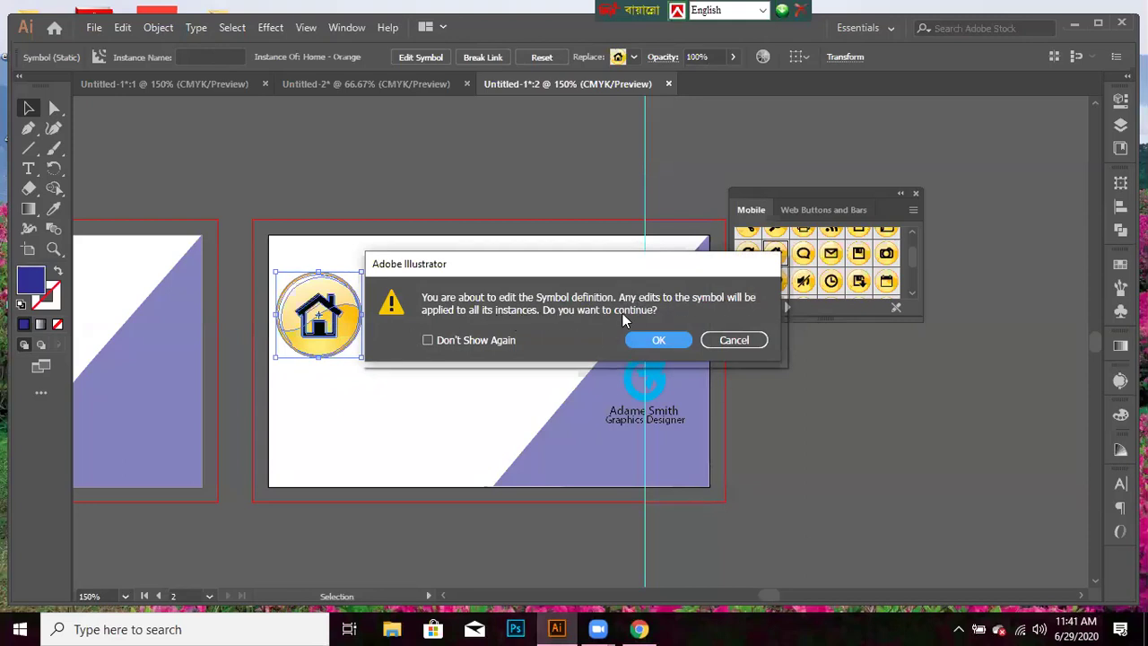
left_click(743, 345)
left_click(661, 340)
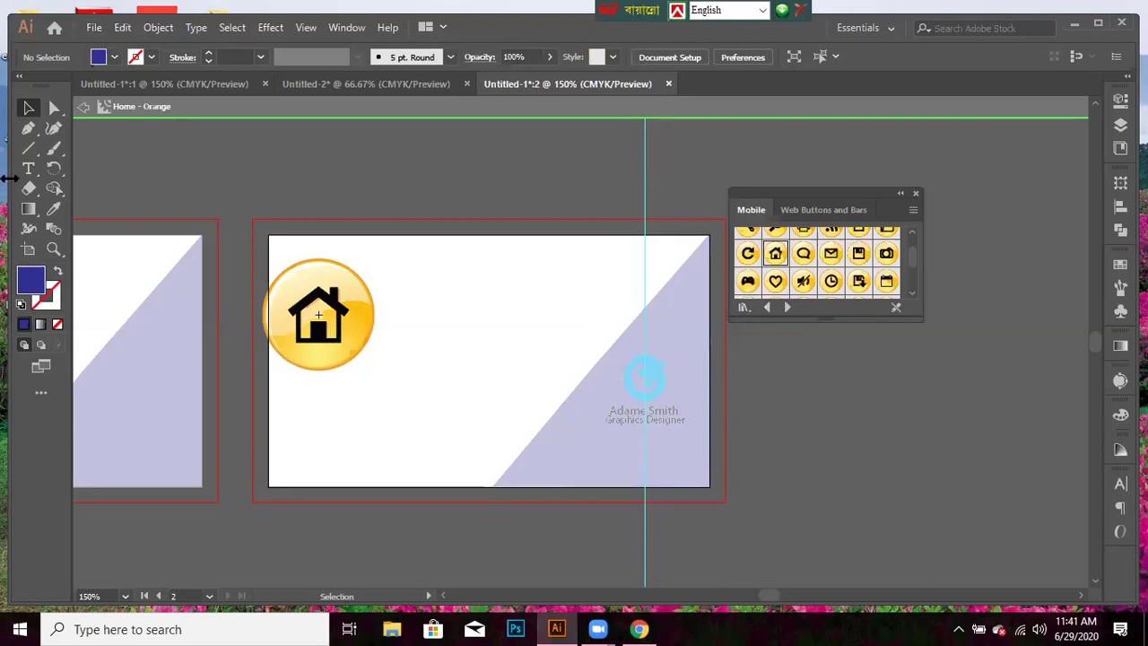
left_click(123, 27)
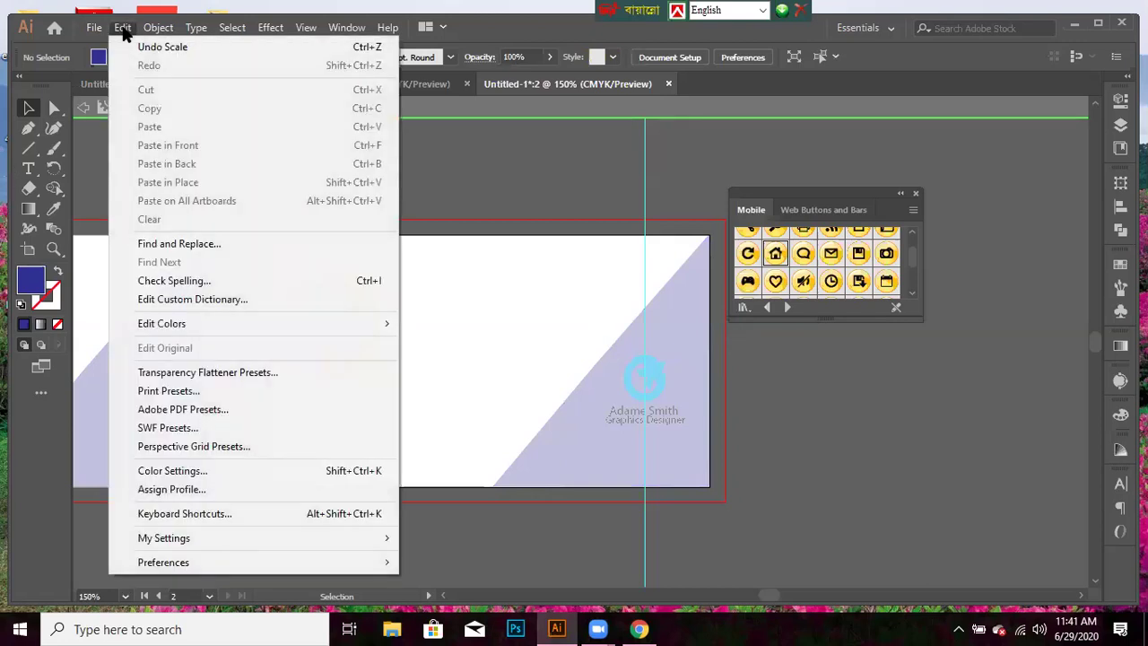
left_click(148, 46)
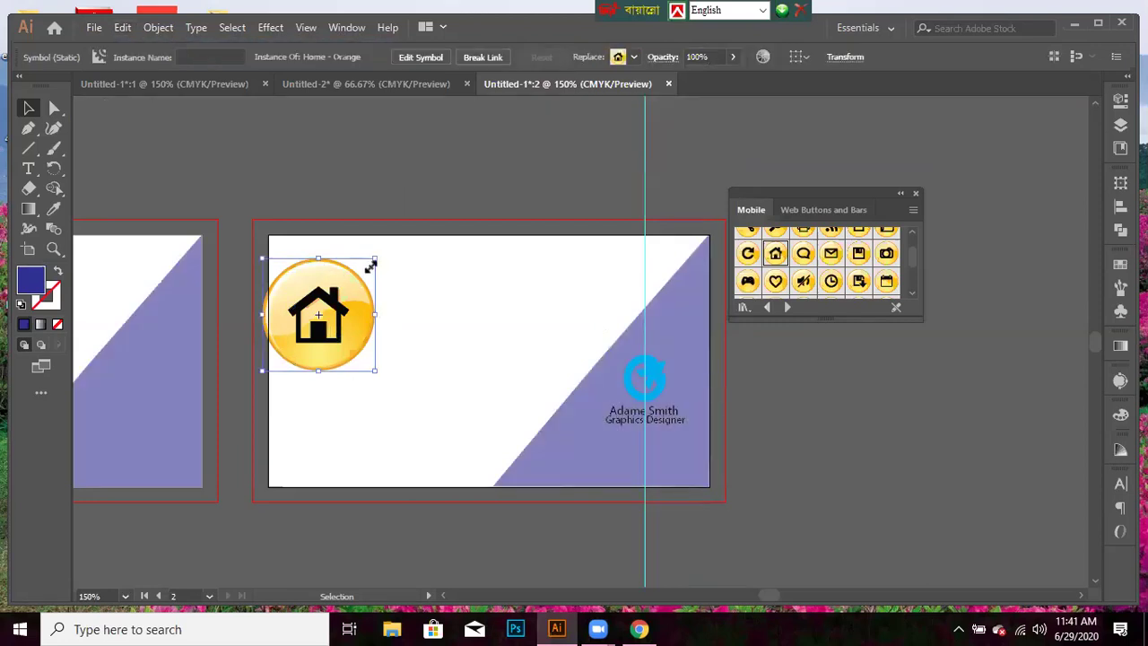
- Shrink the Home symbol again, cancel the Edit Symbol warning and Break Link
left_click_drag(370, 268, 362, 271)
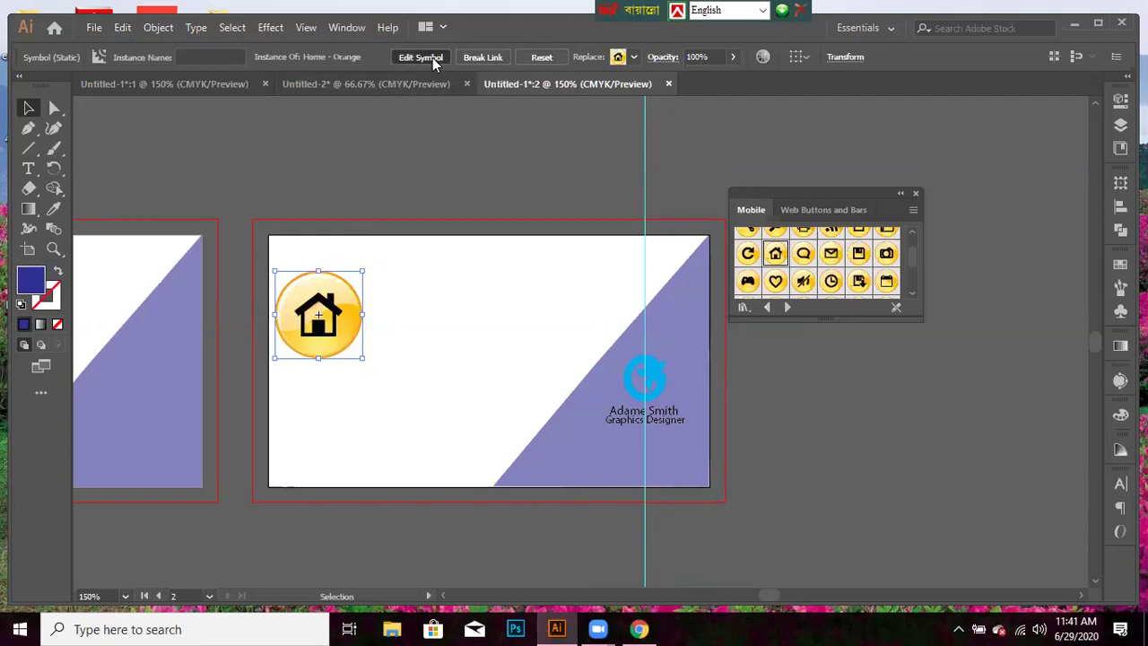
left_click(432, 59)
left_click(734, 339)
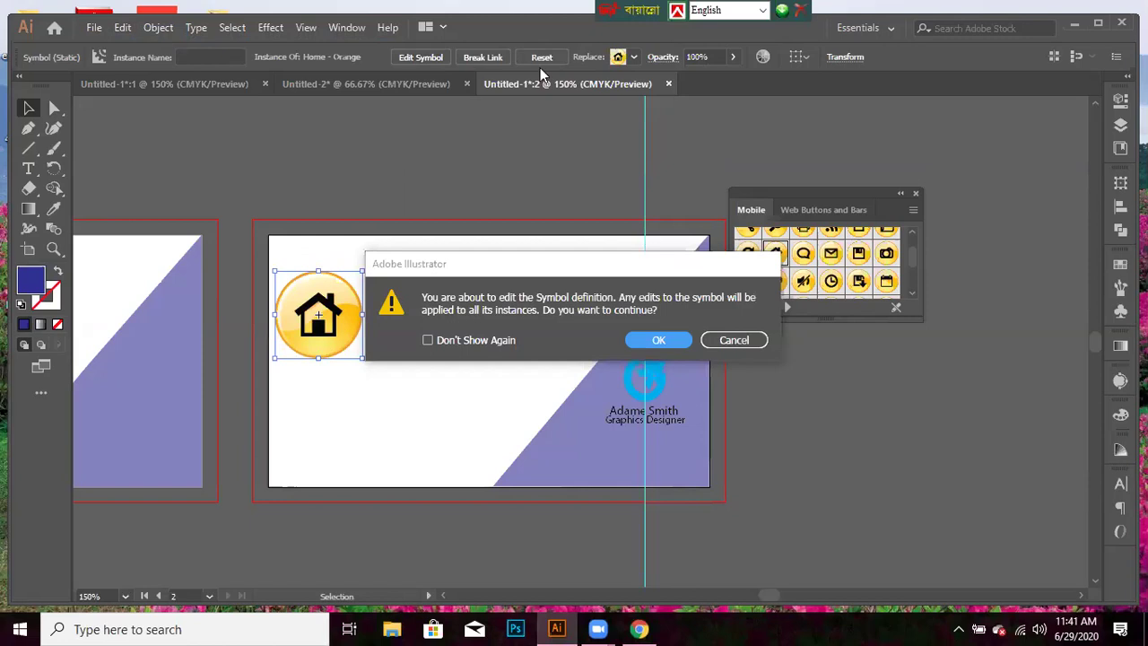
left_click(494, 57)
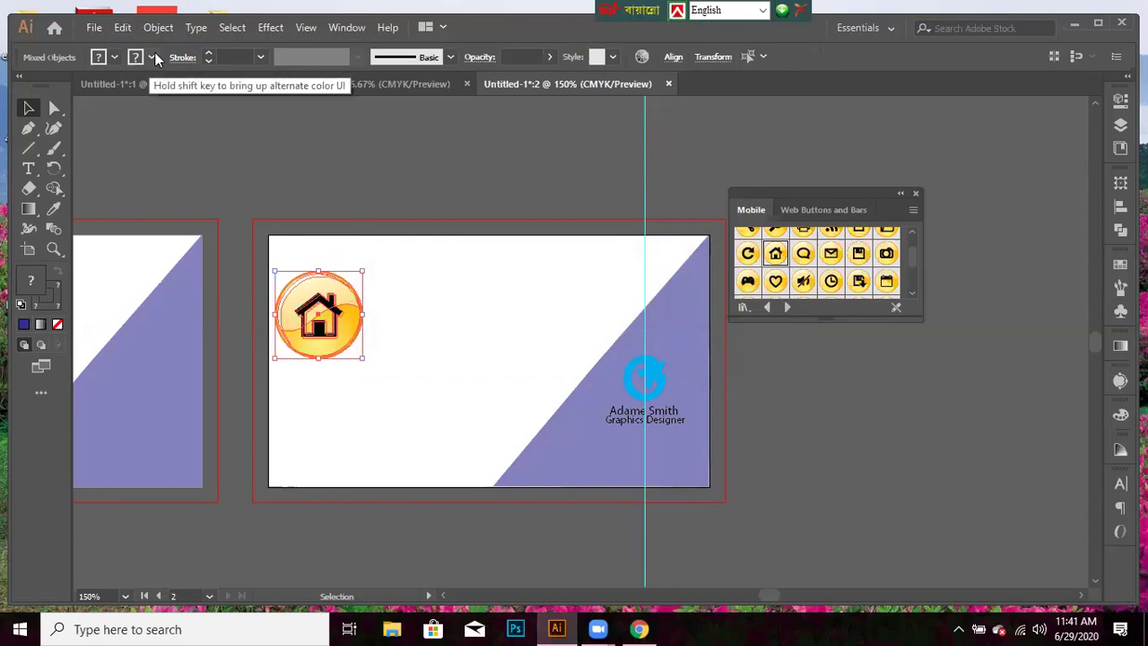
- Give the house icon a 4 pt CMYK Blue outline and remove its yellow fill
left_click(151, 58)
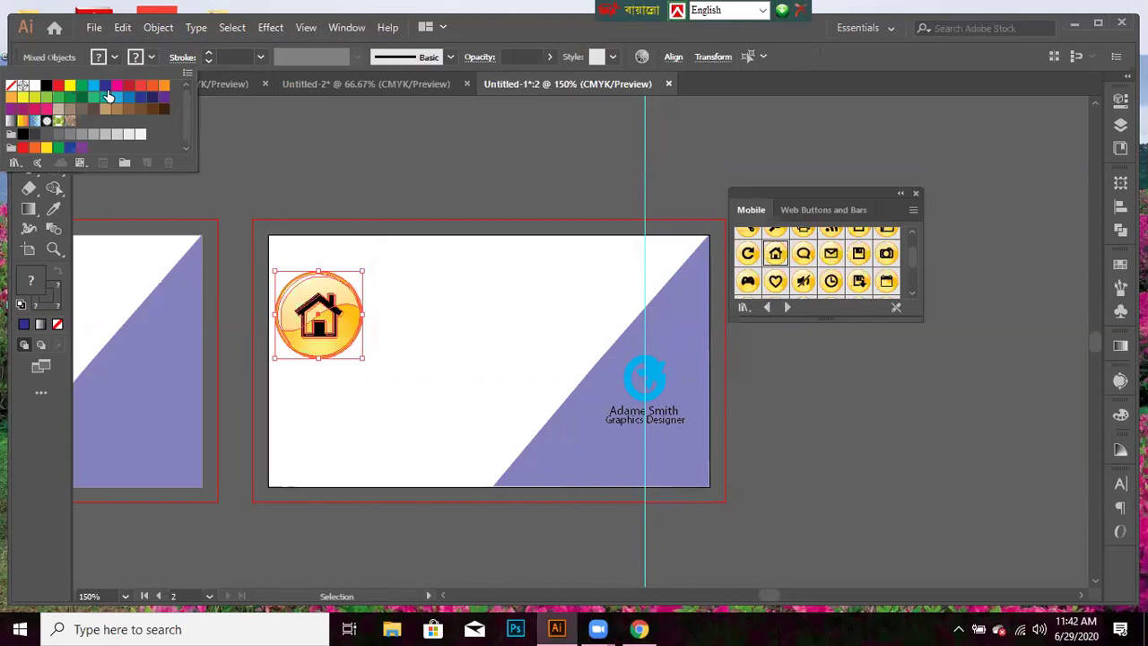
left_click(104, 86)
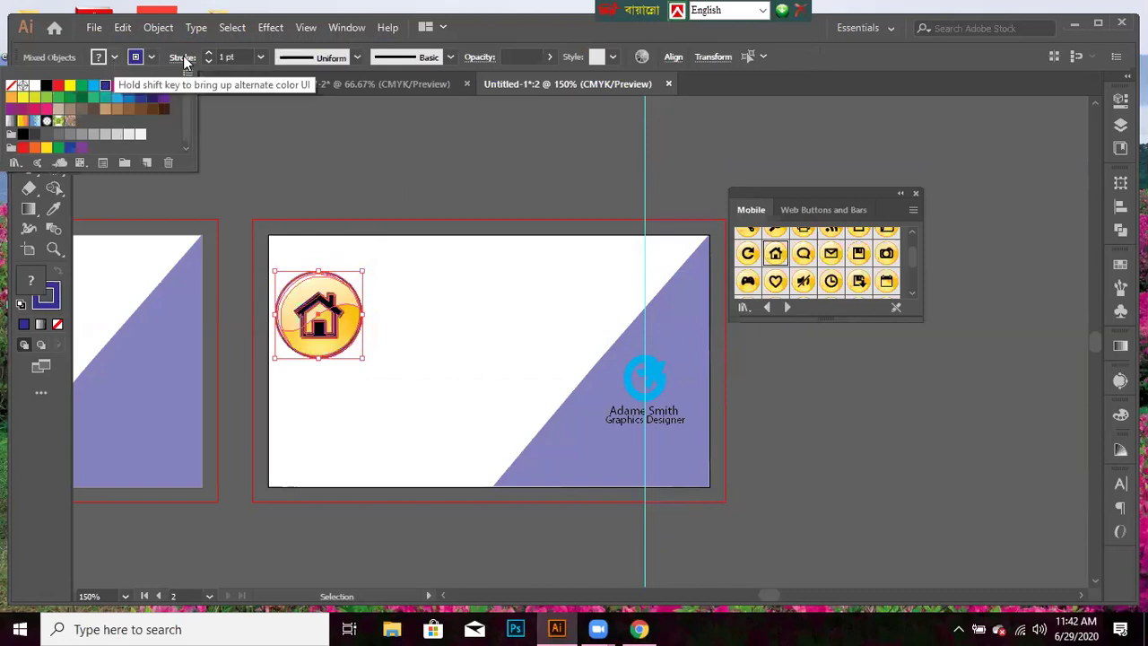
left_click(263, 57)
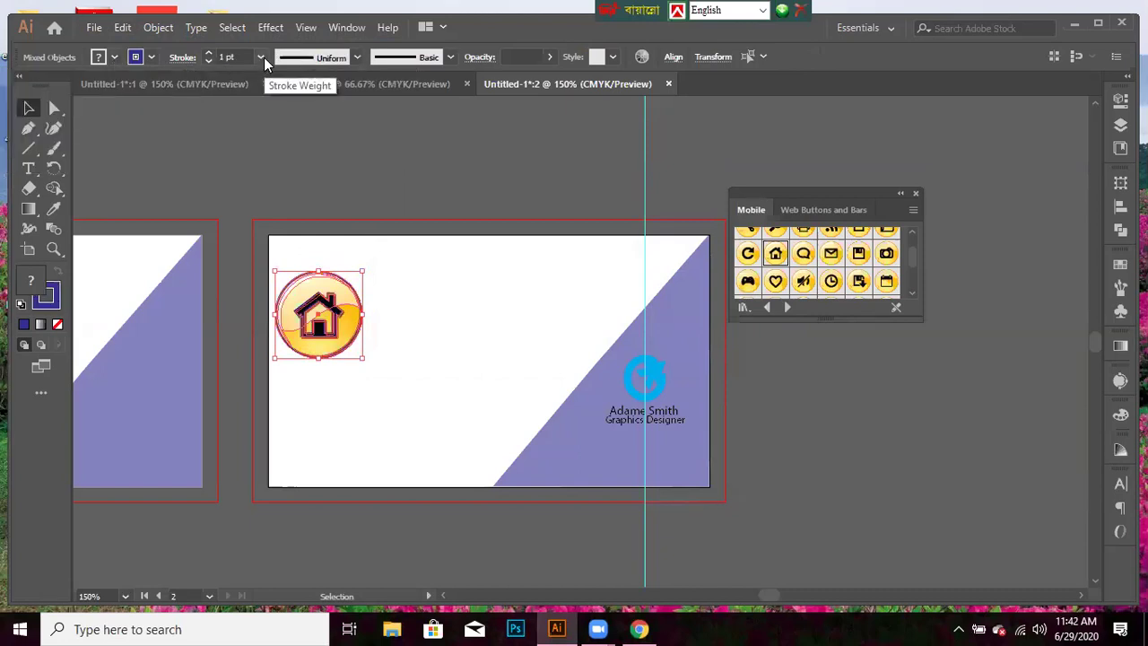
left_click(260, 58)
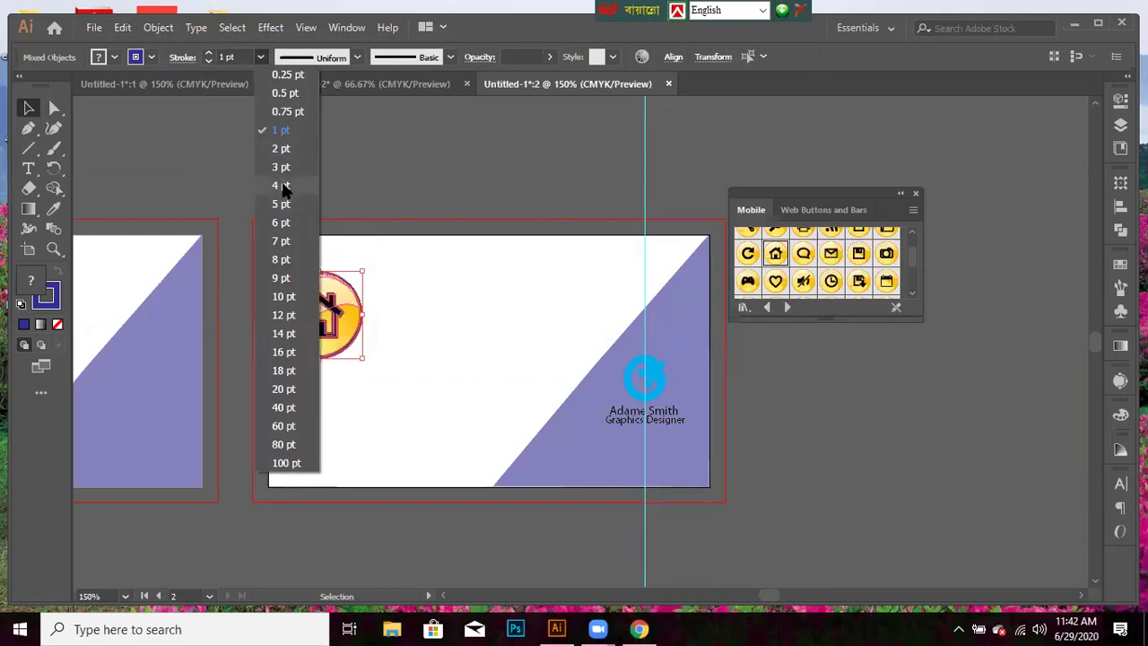
left_click(282, 186)
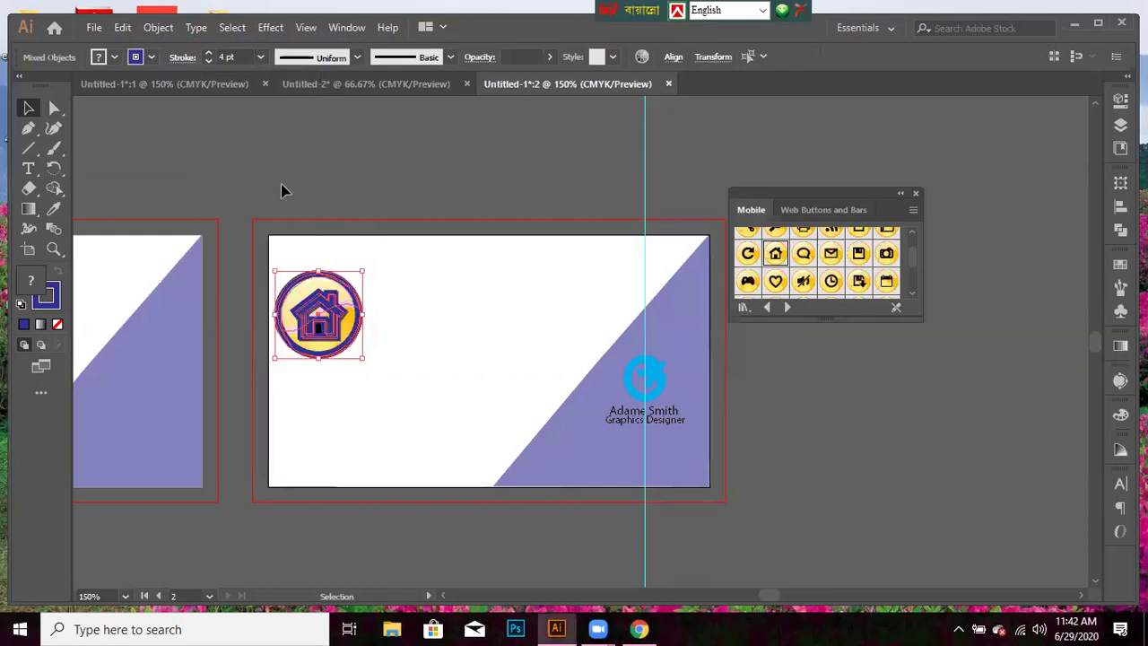
left_click(114, 59)
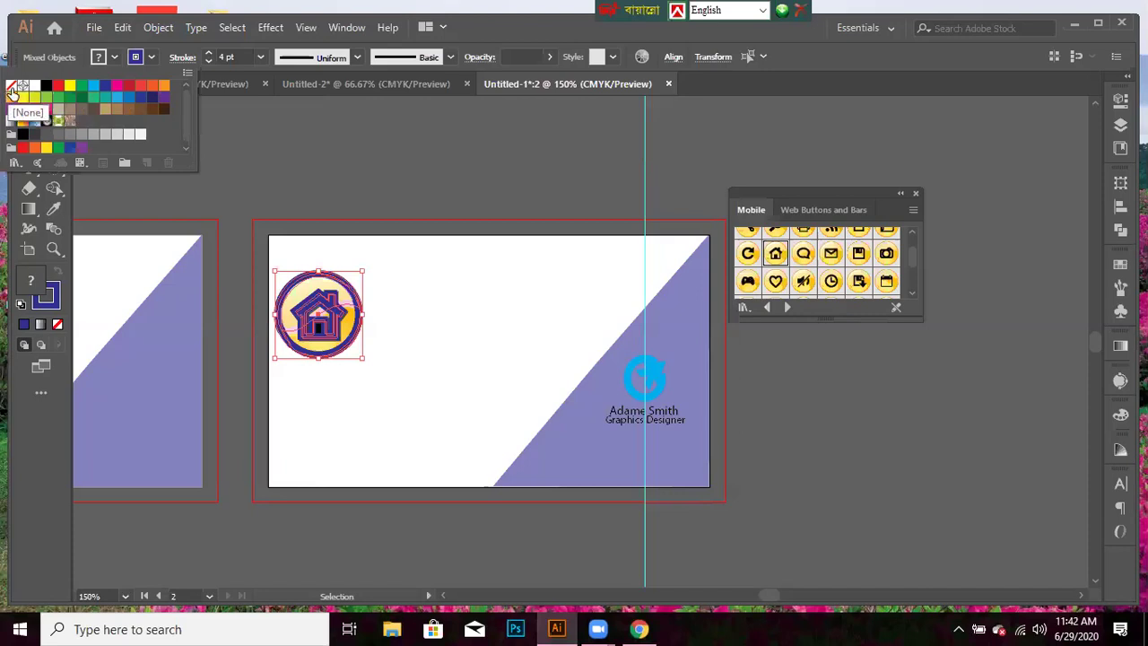
left_click(11, 86)
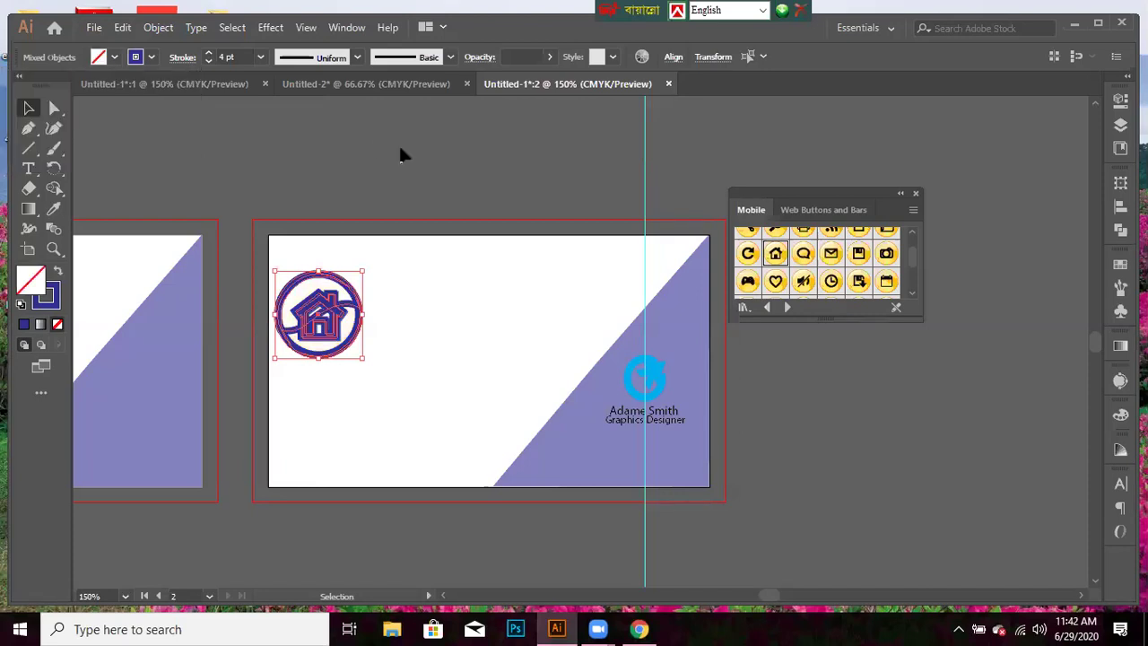
left_click(414, 223)
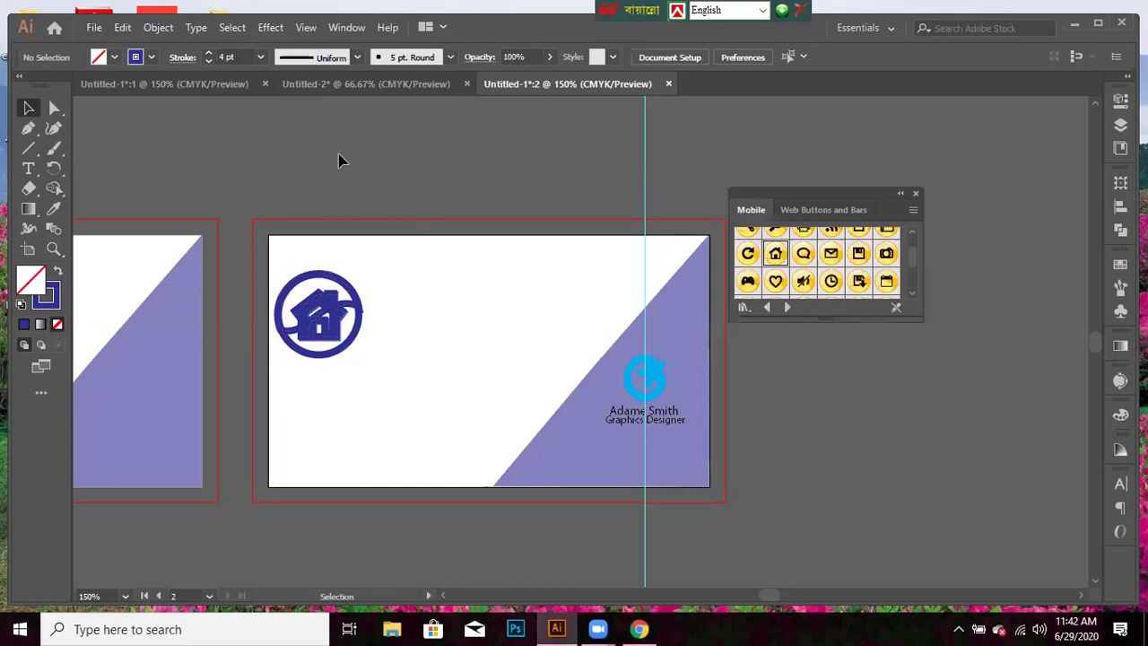
- Thin the house icon's outline to 2 pt and shrink the icon slightly
left_click(309, 274)
left_click(260, 56)
left_click(276, 149)
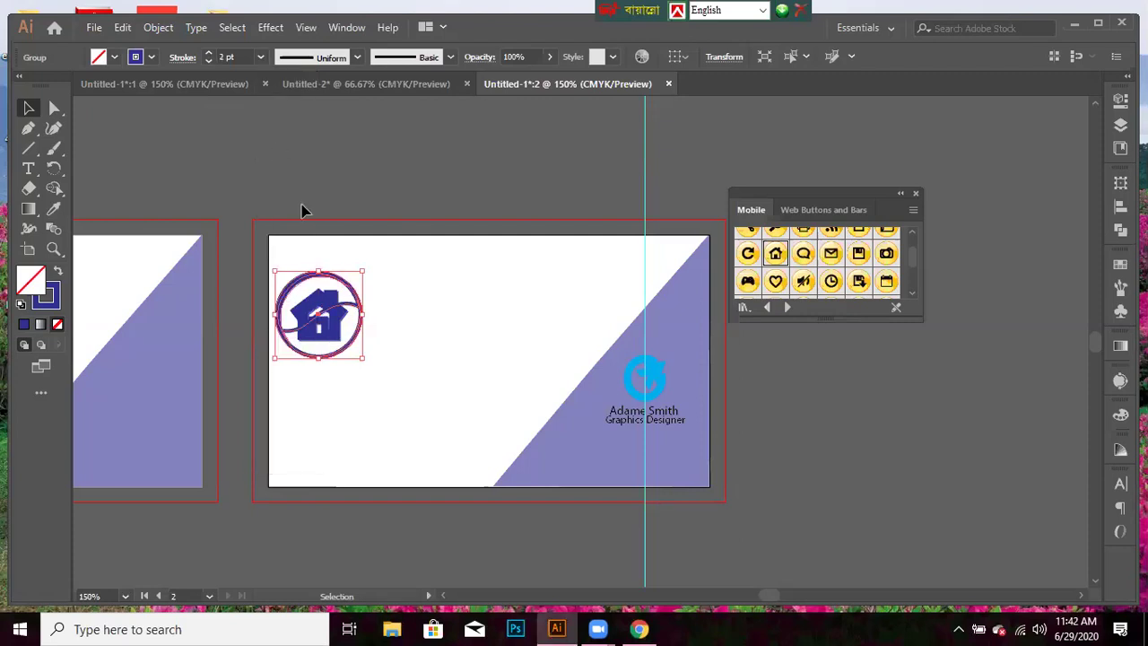
left_click_drag(356, 280, 351, 284)
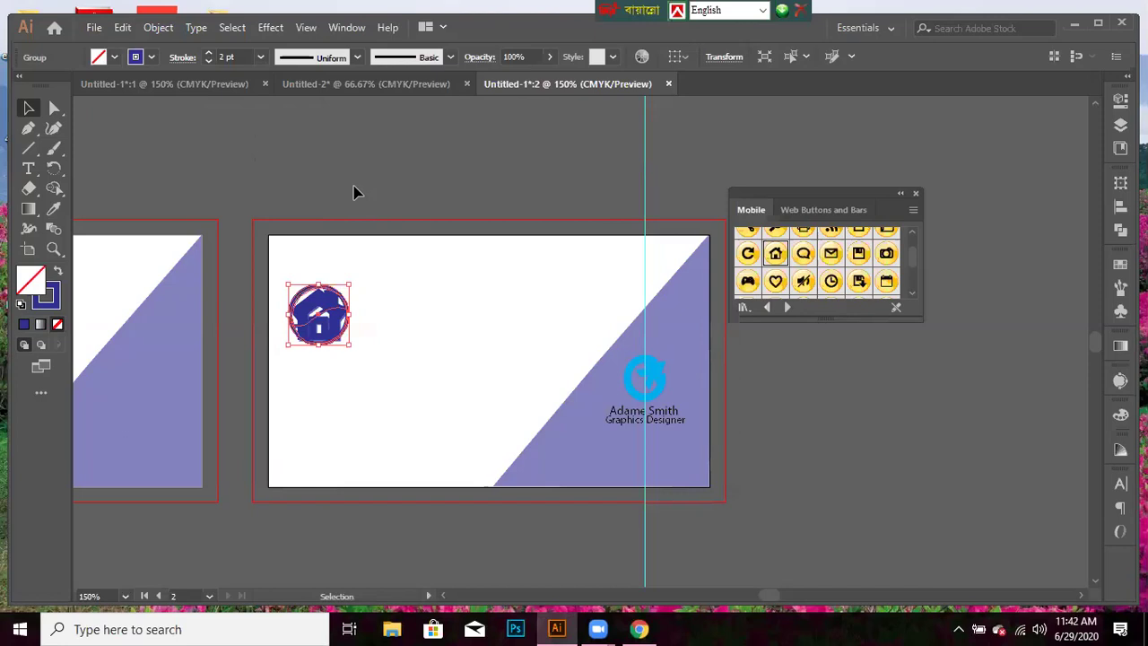
left_click(354, 192)
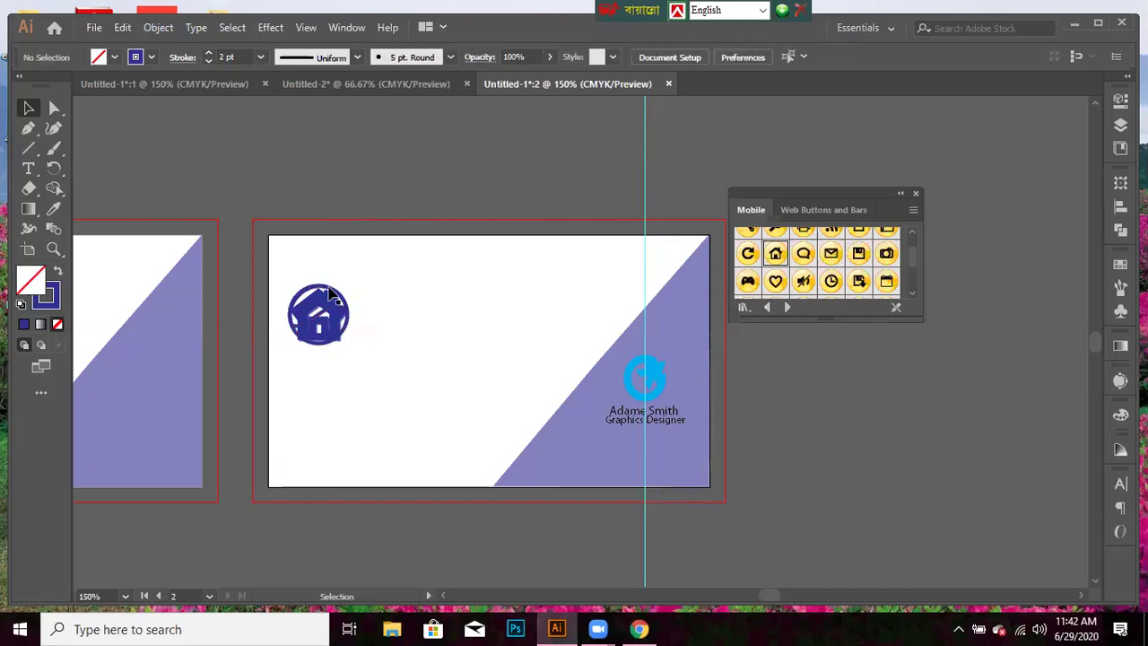
- Make the house icon's outline black at 1 pt and reshape the icon
left_click(152, 60)
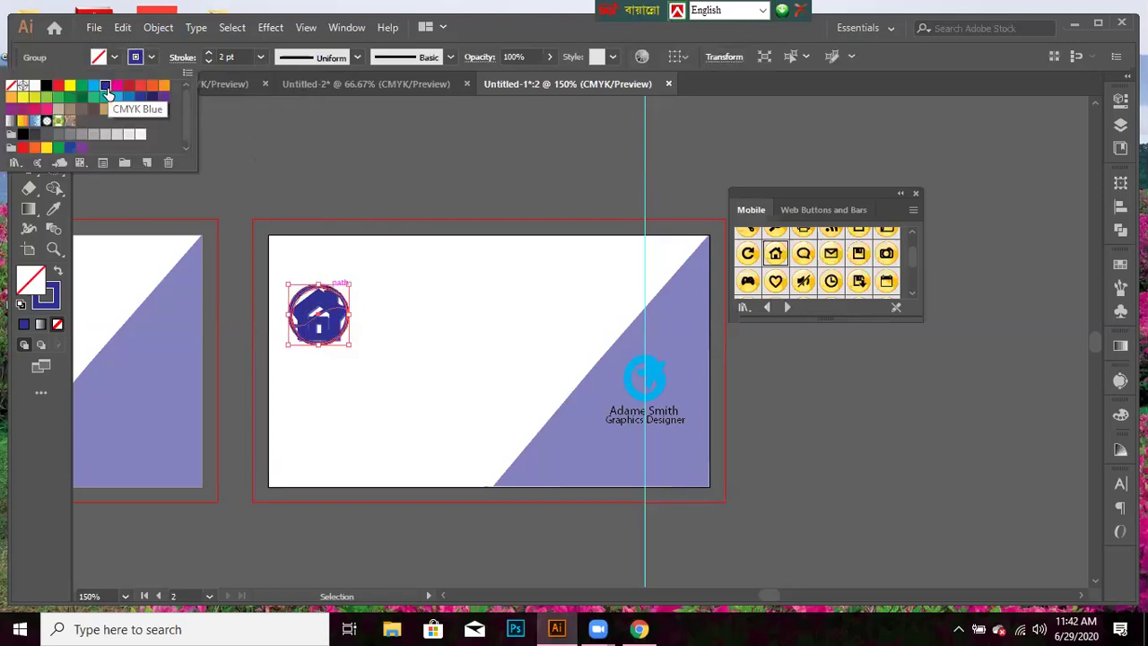
left_click(45, 87)
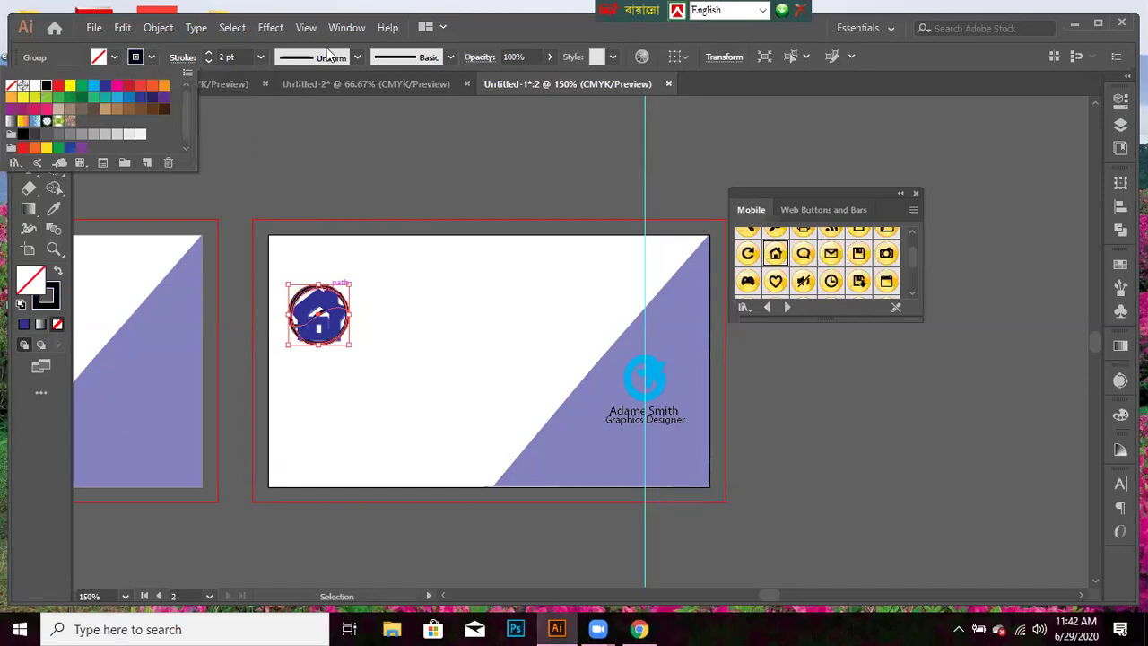
left_click(260, 56)
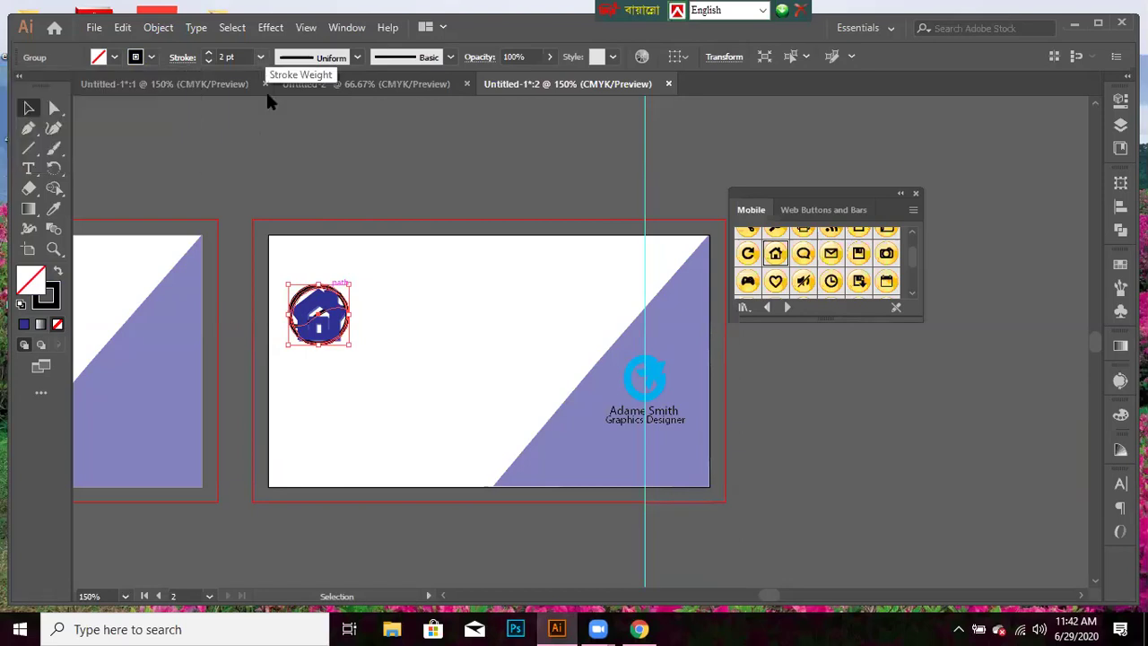
left_click(260, 56)
left_click(279, 132)
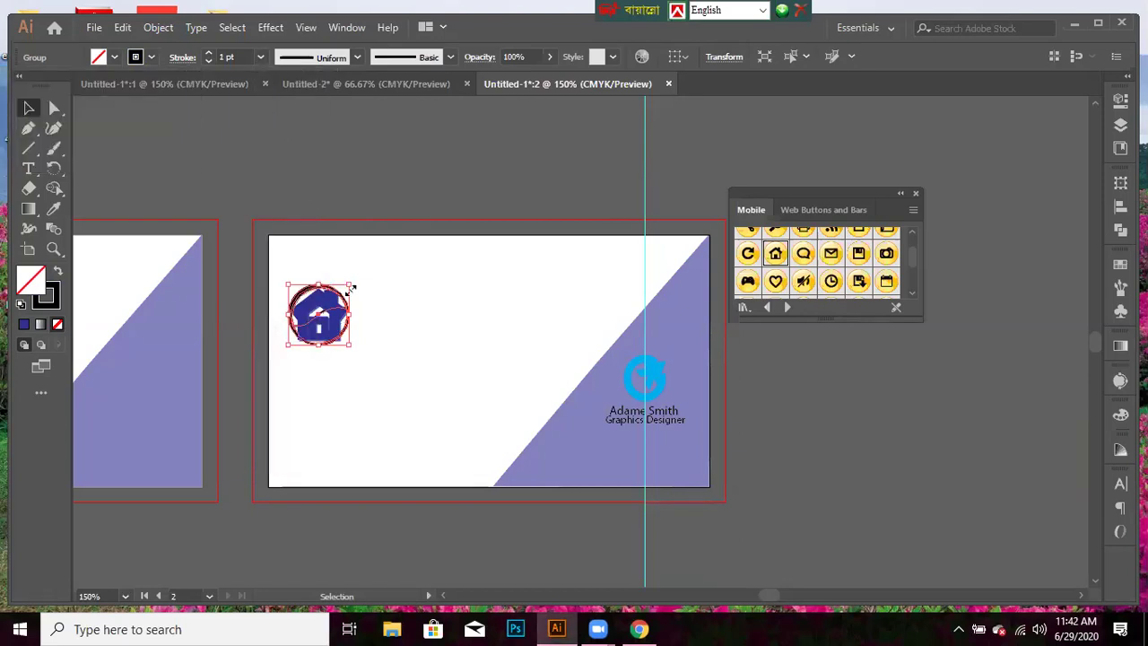
left_click_drag(340, 293, 389, 322)
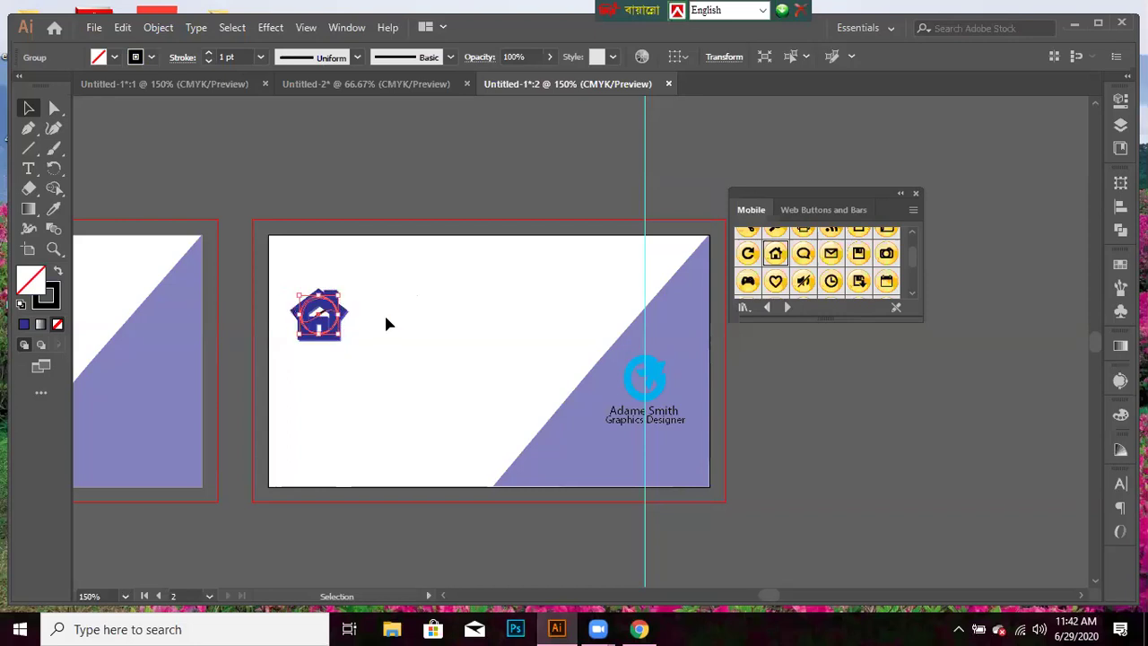
left_click(374, 192)
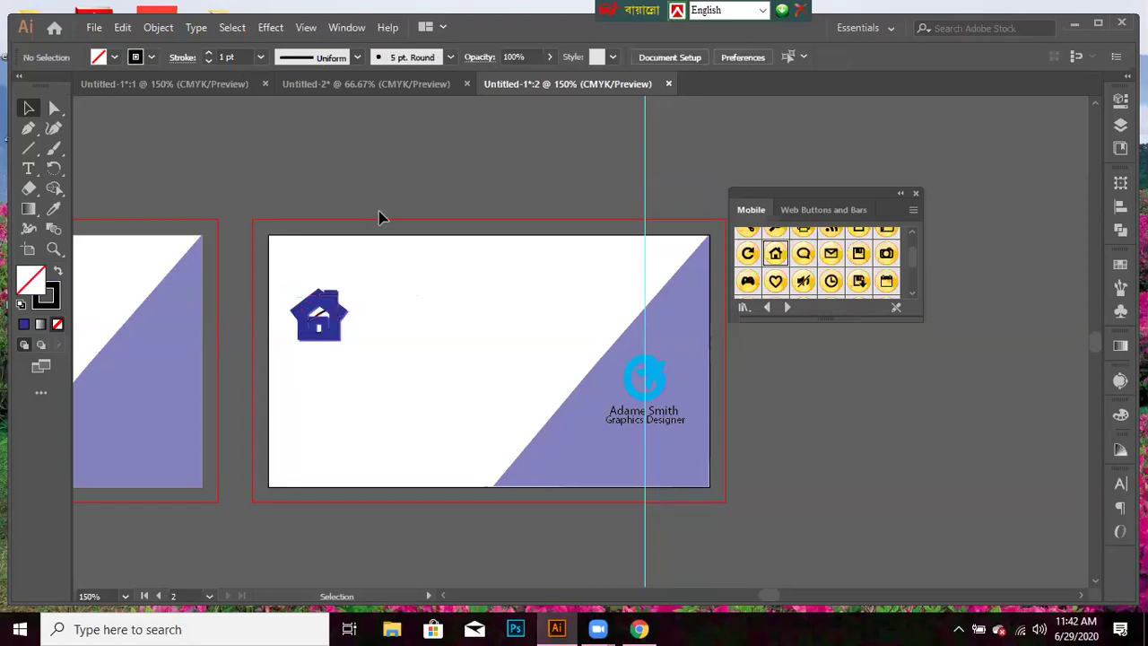
- Rotate the house logo and nudge it slightly on the card
left_click(340, 293)
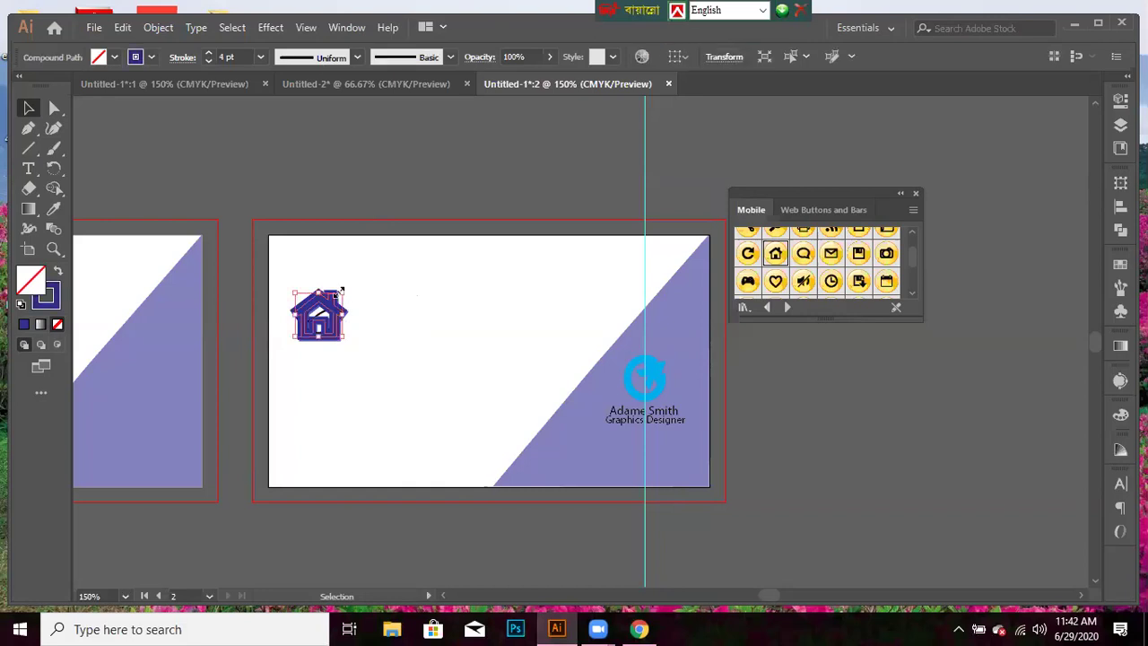
key("shift")
left_click_drag(339, 309, 333, 366)
left_click(333, 366)
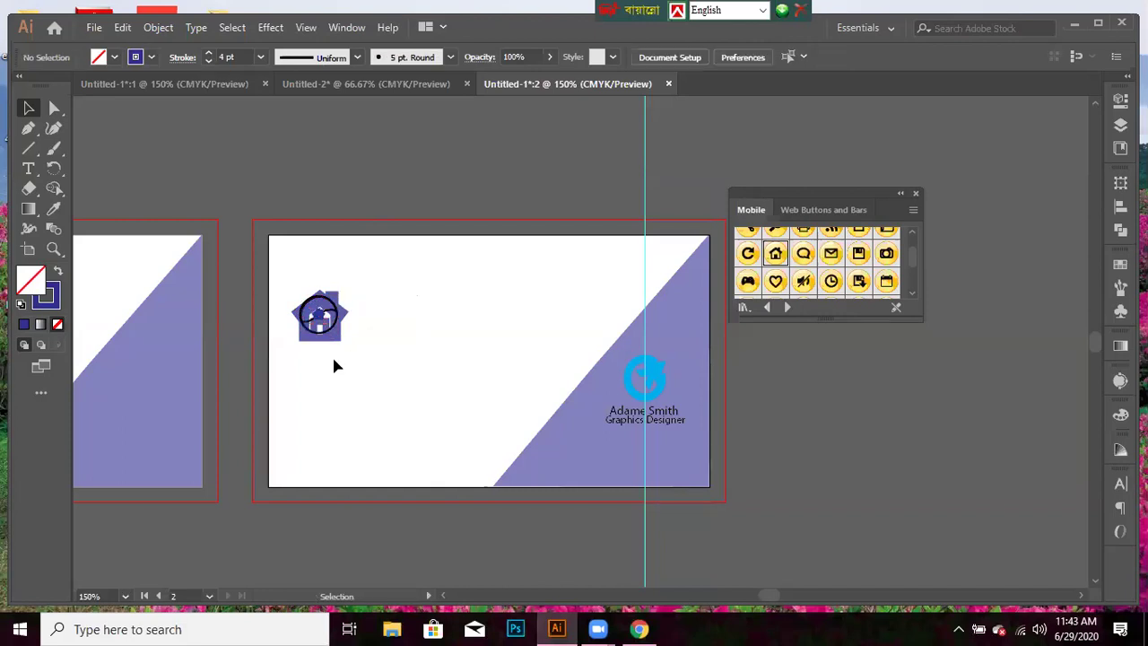
left_click_drag(313, 322, 341, 336)
- Delete the purple house drawing and its leftover fragment
left_click(333, 330)
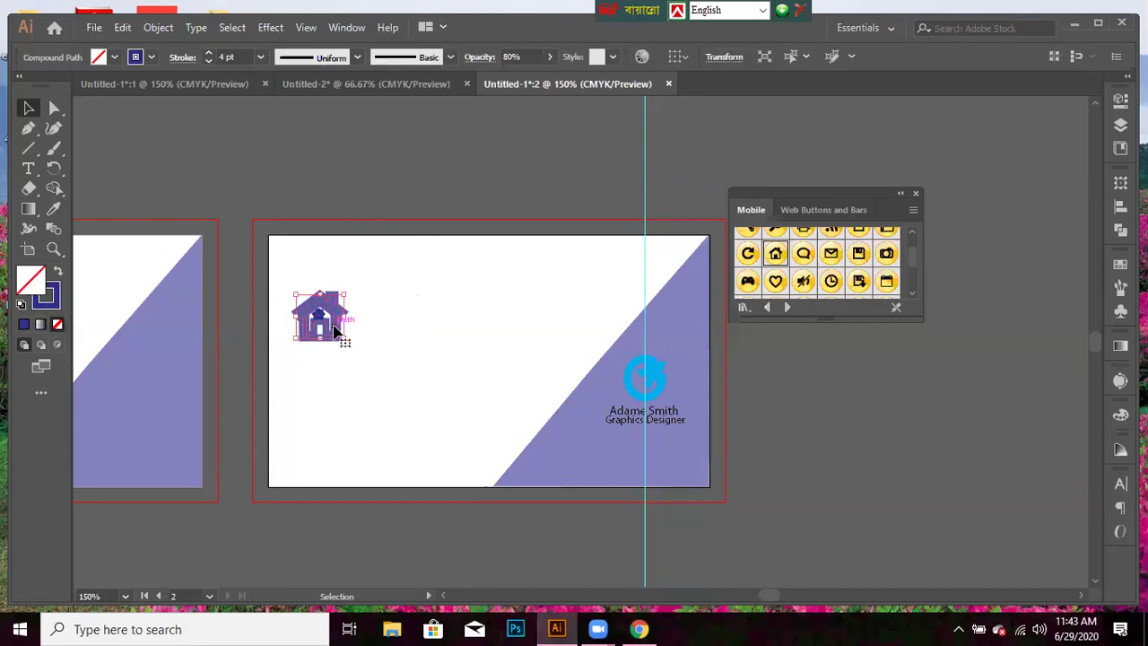
key("Delete")
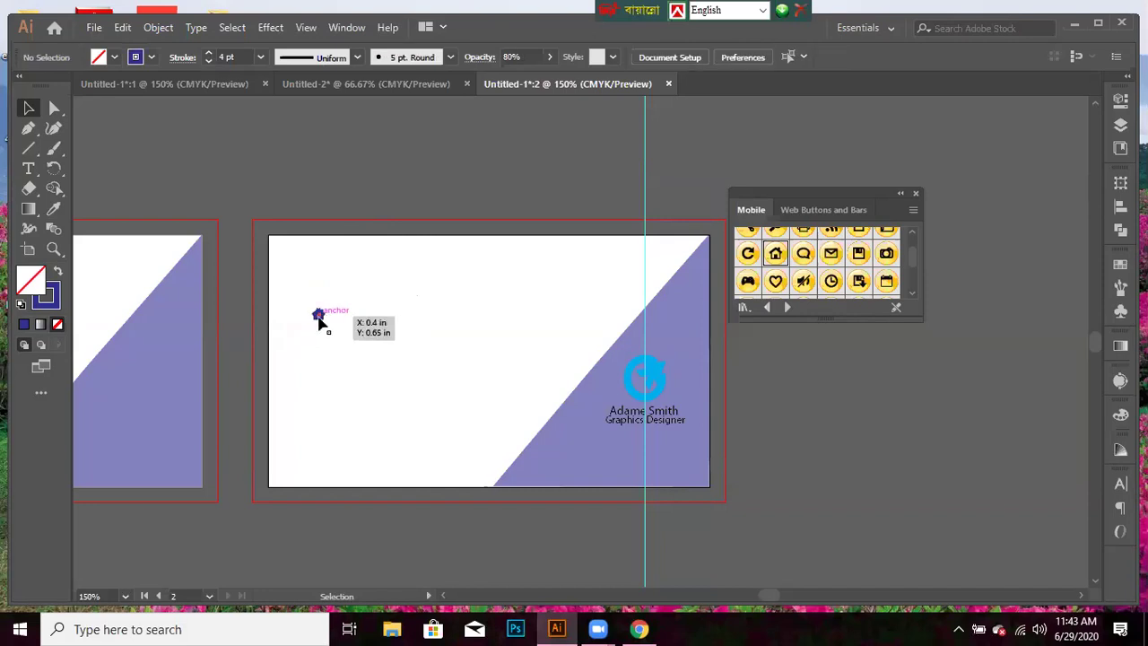
left_click(319, 318)
key("Delete")
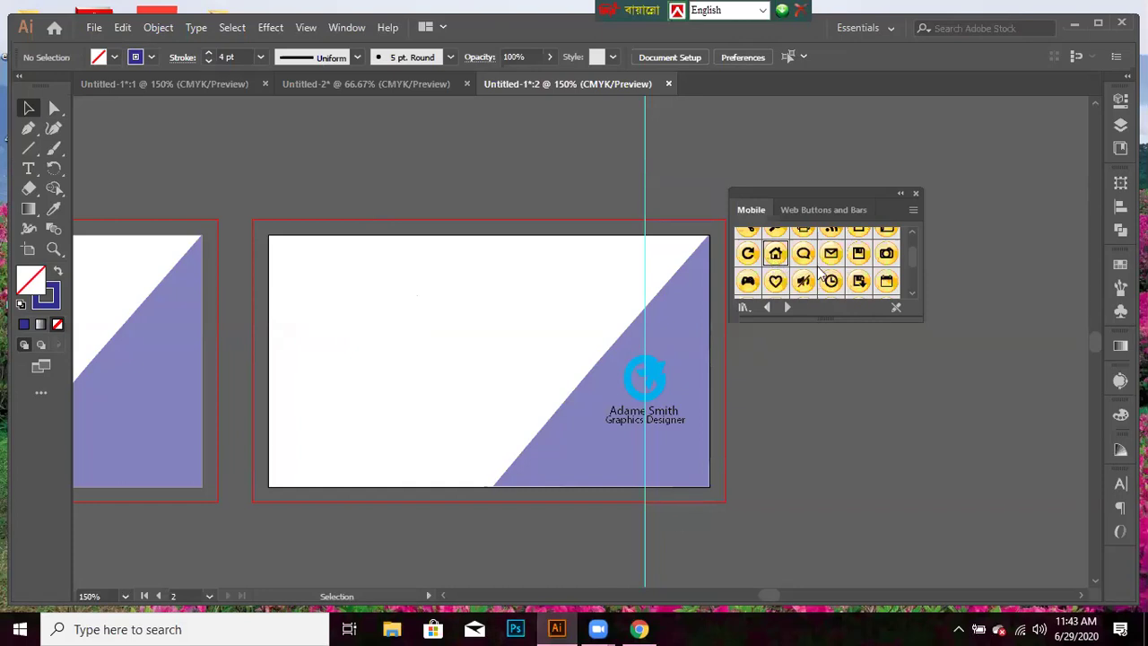
- Drop a new Home - Orange symbol on the card's left edge and confirm Edit Symbol with OK
left_click(771, 255)
left_click_drag(305, 352, 304, 348)
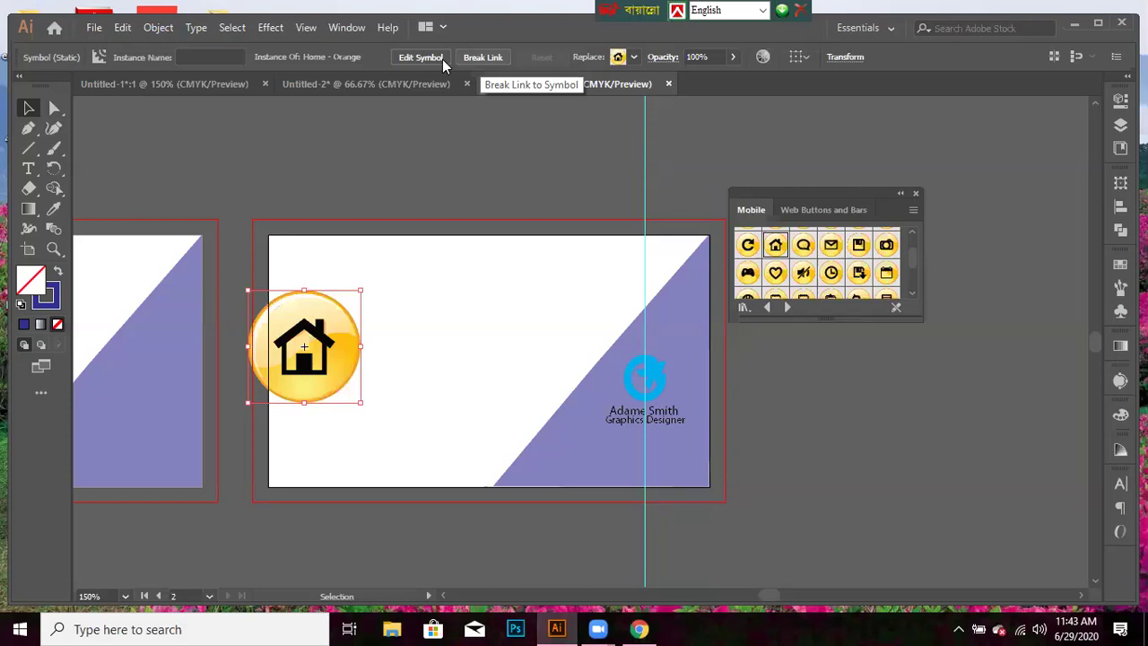
left_click(442, 59)
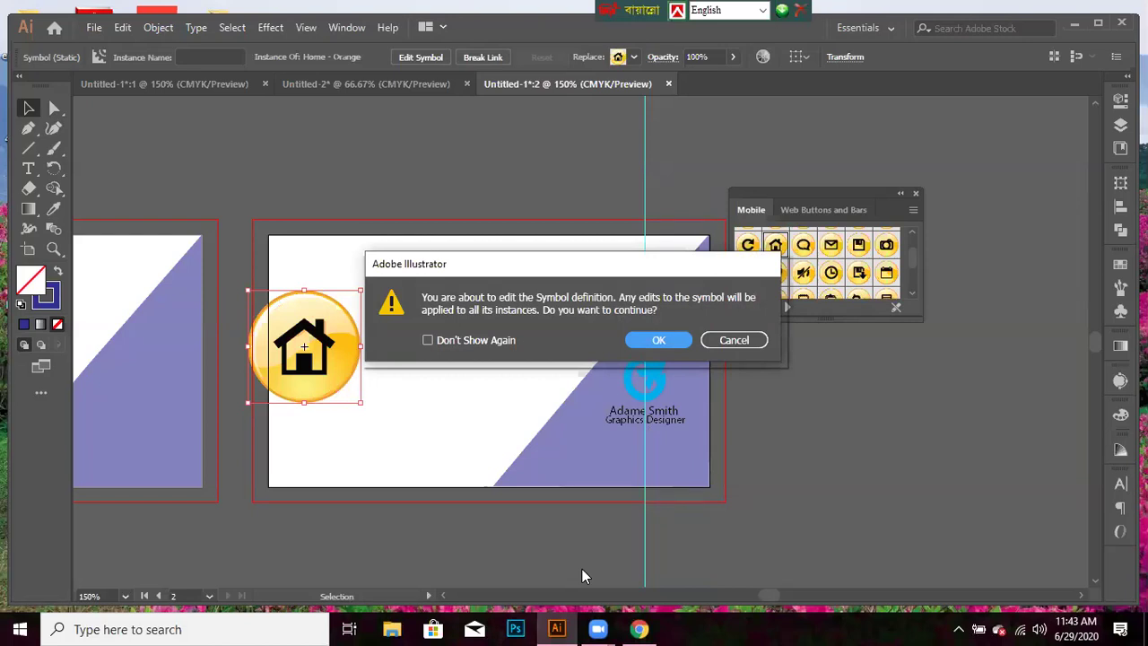
left_click(738, 341)
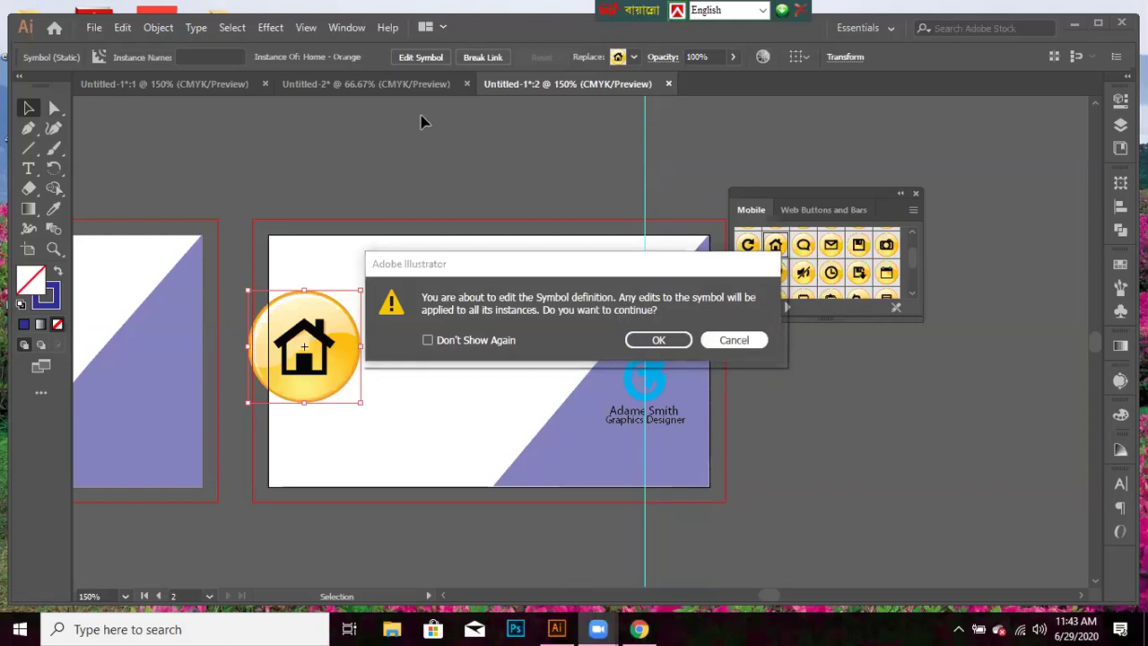
left_click(434, 59)
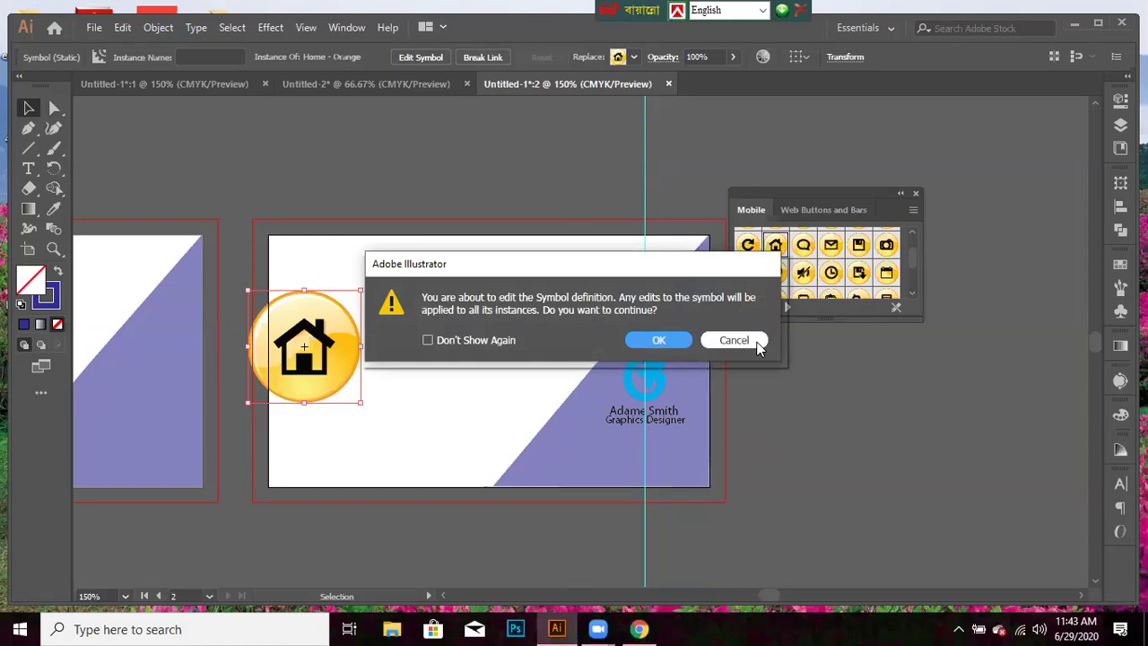
left_click(758, 341)
left_click(424, 58)
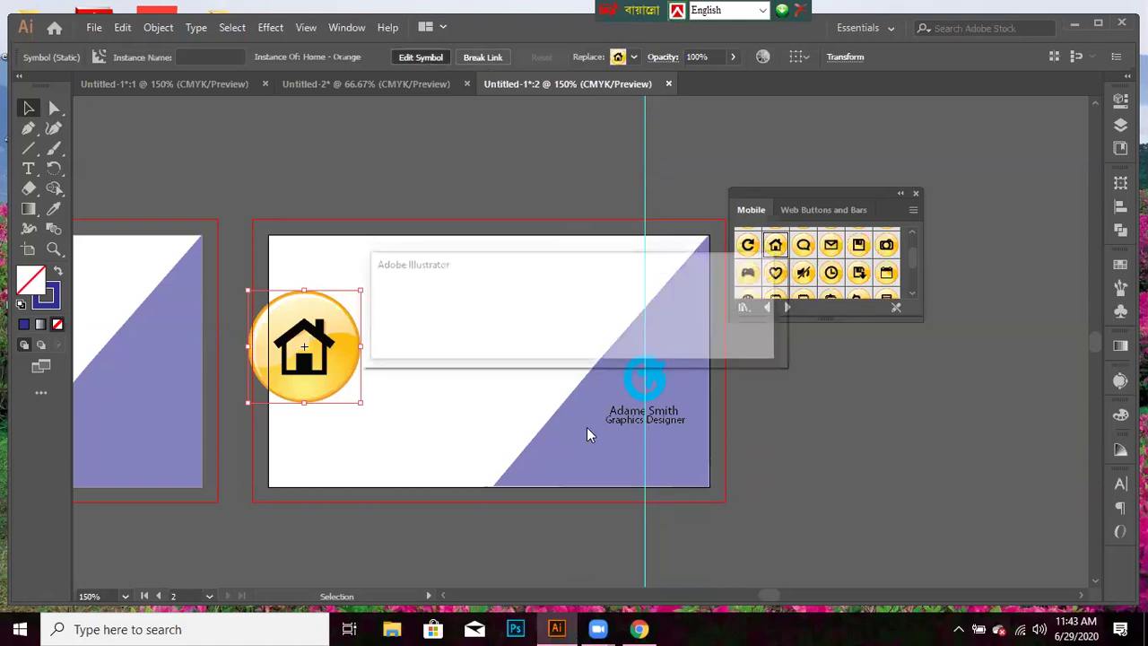
left_click(659, 338)
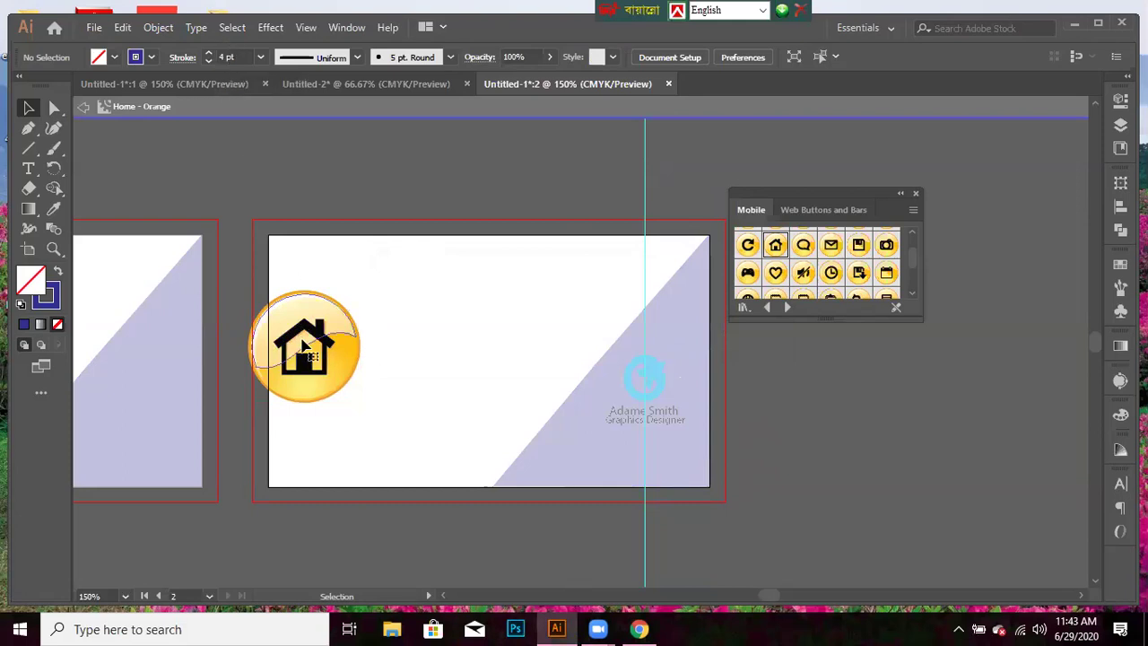
- Give the Home icon's circle a White fill and a CMYK Cyan outline
left_click(304, 346)
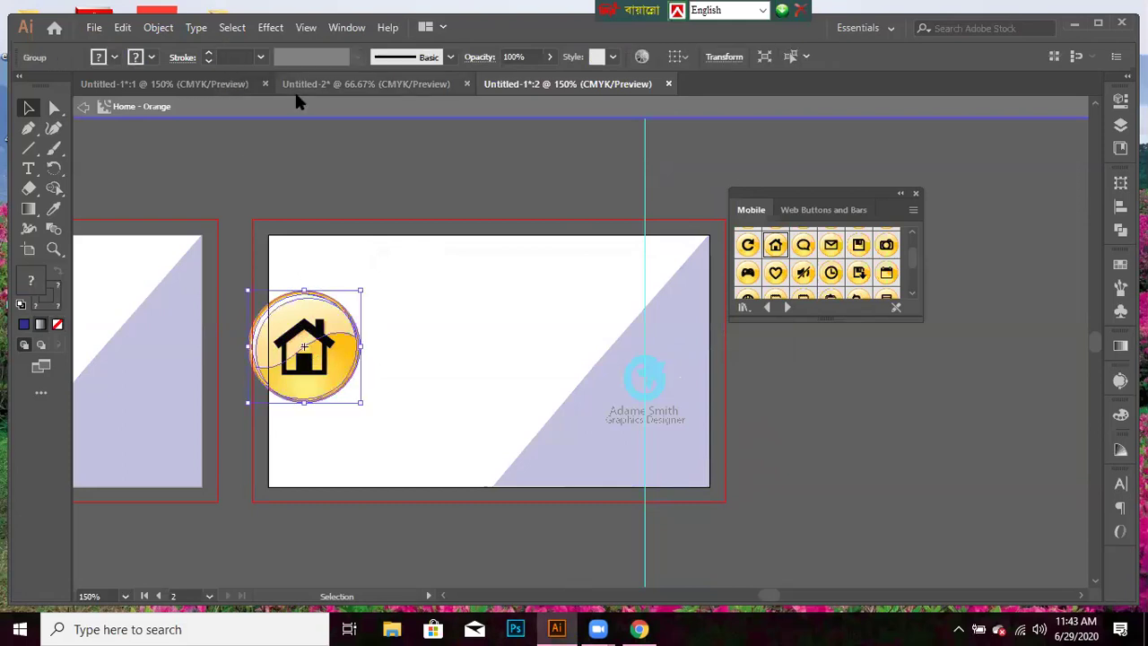
left_click(115, 57)
left_click(35, 90)
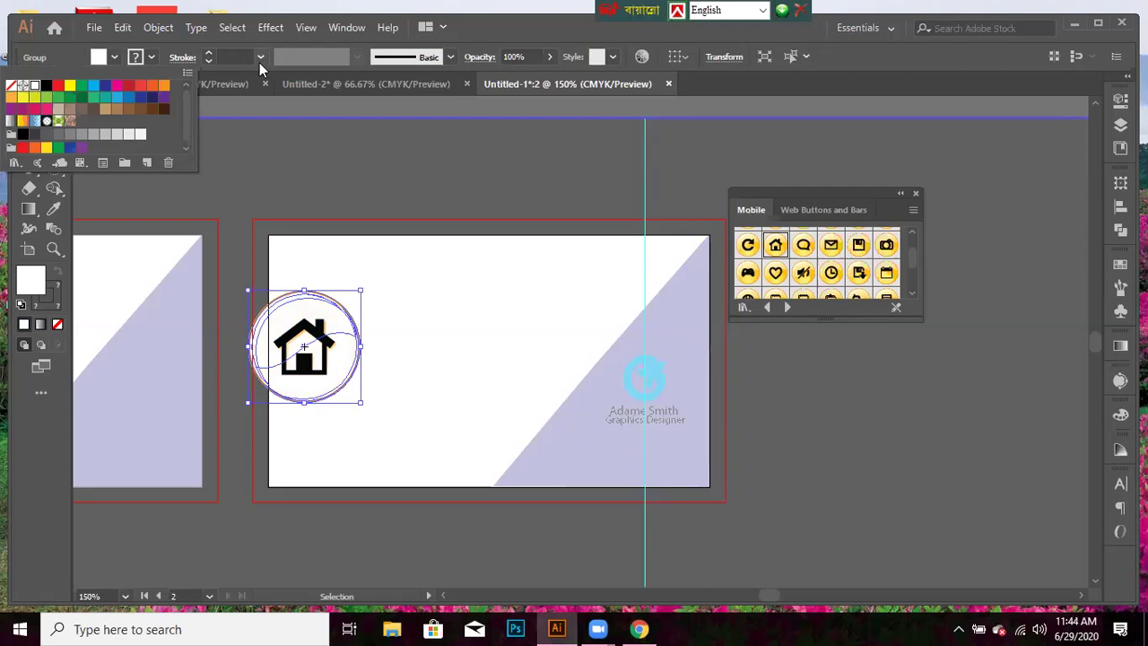
left_click(91, 86)
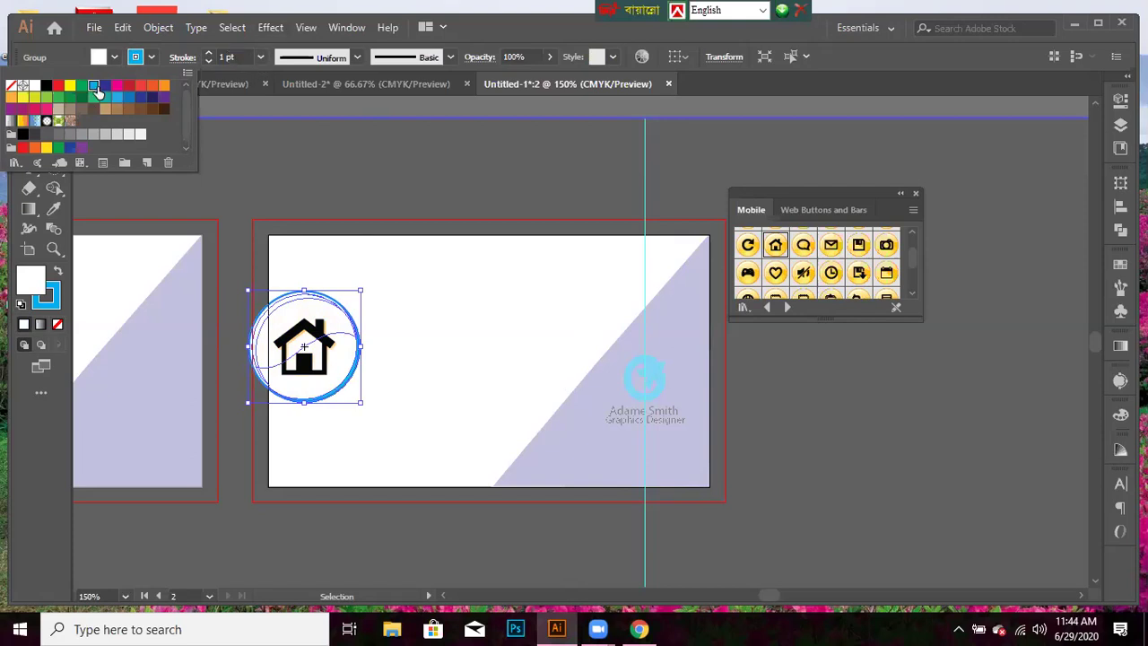
left_click(856, 415)
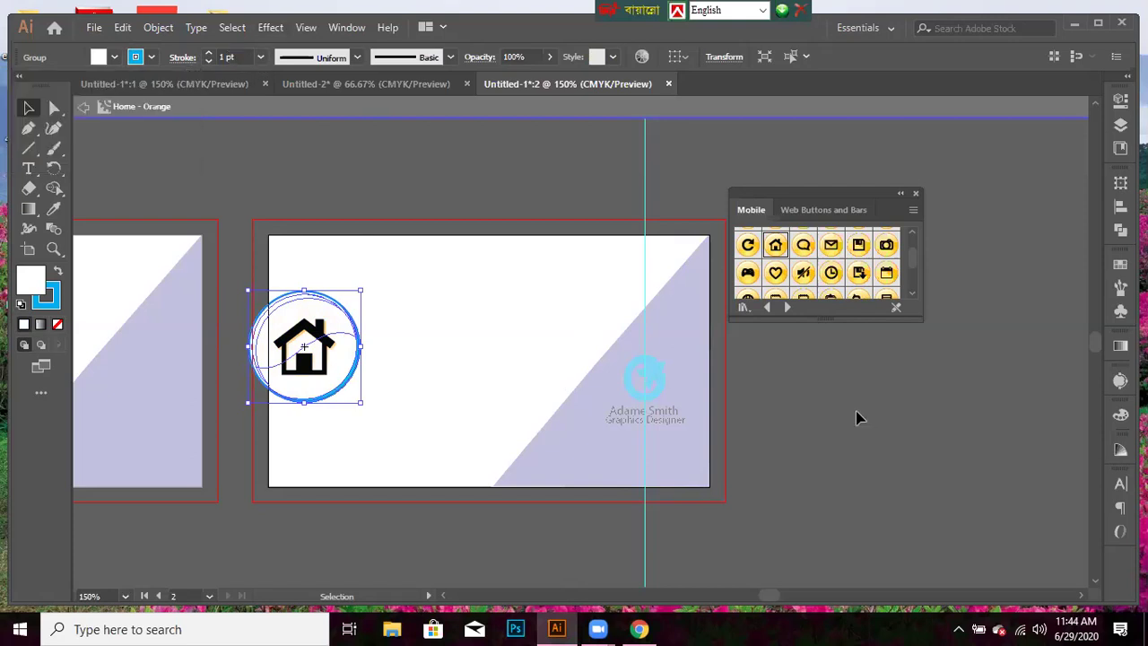
left_click(857, 416)
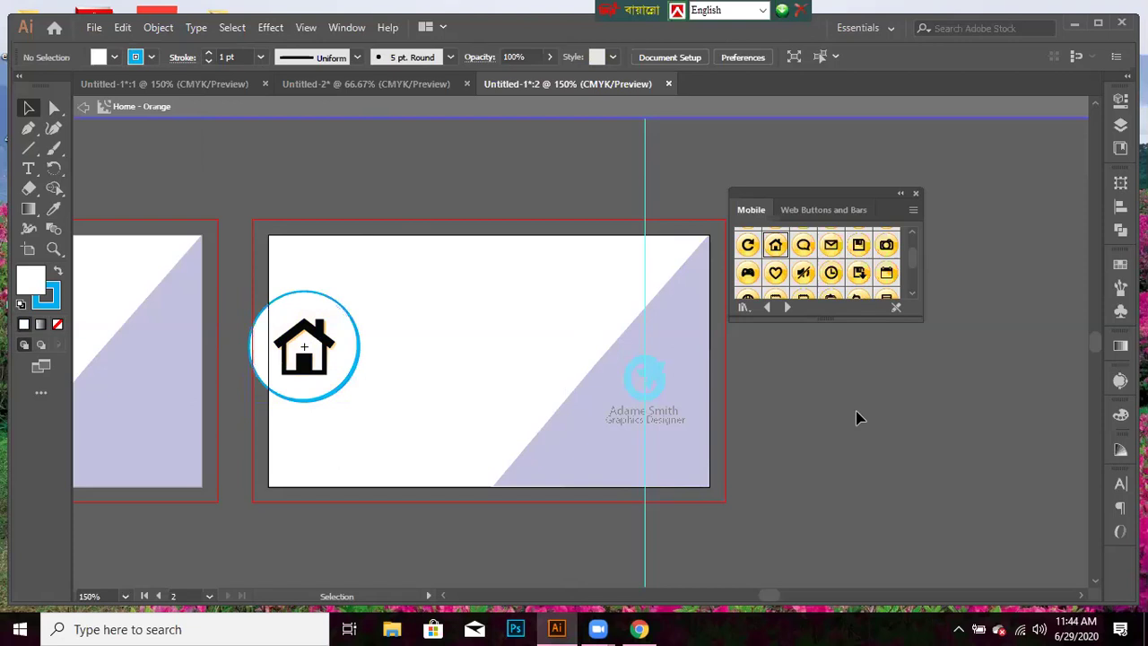
- Exit symbol editing and shrink the Home symbol to a small icon at the card's left
double_click(856, 417)
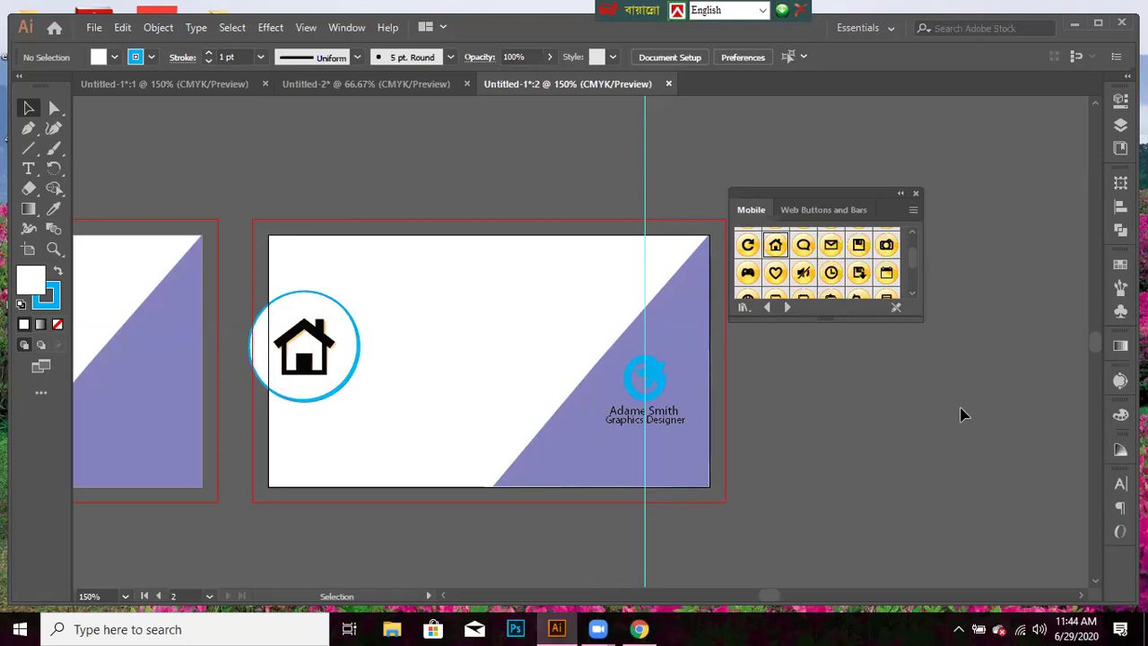
left_click(350, 319)
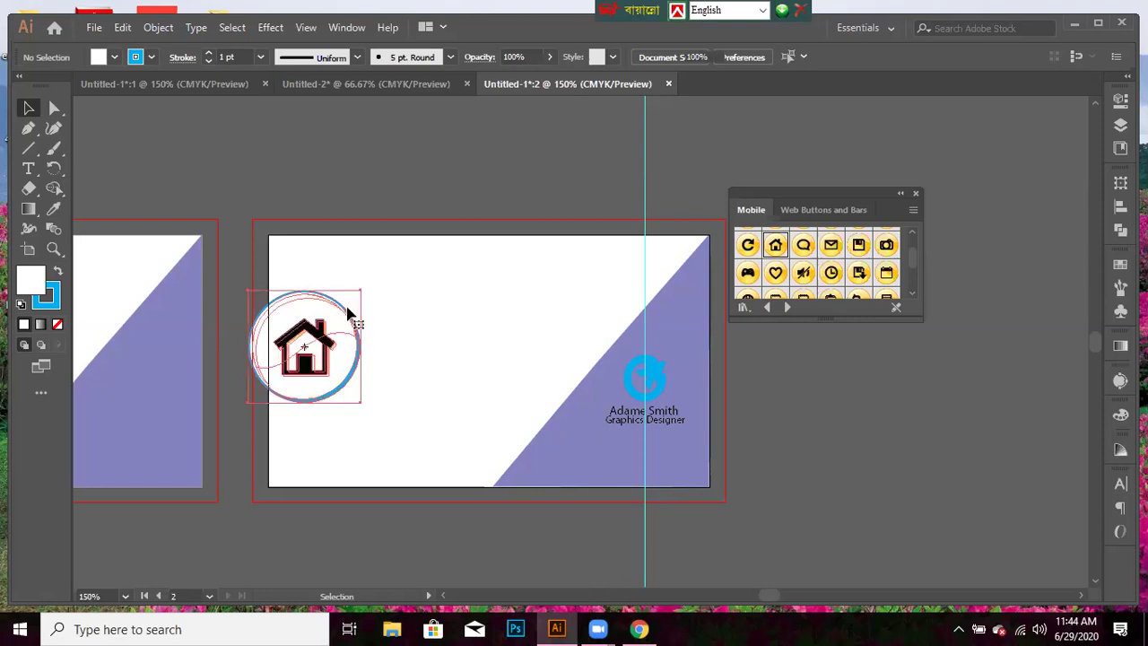
left_click_drag(351, 308, 325, 327)
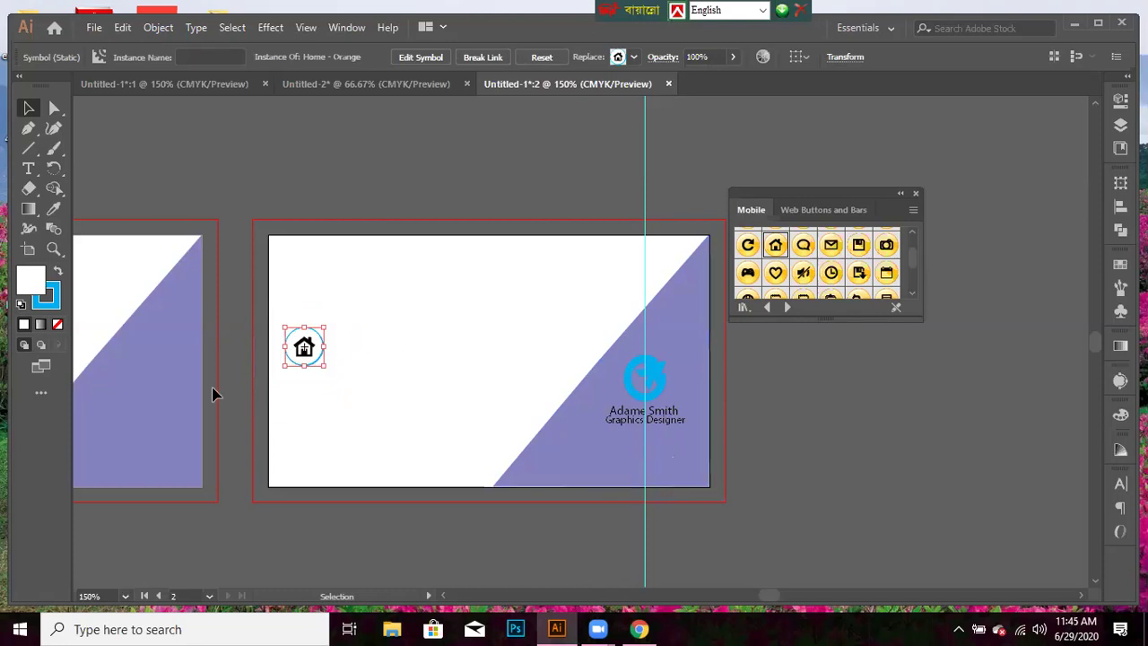
- Set the name text to 9 pt and shift it left to recentre it
left_click(657, 415)
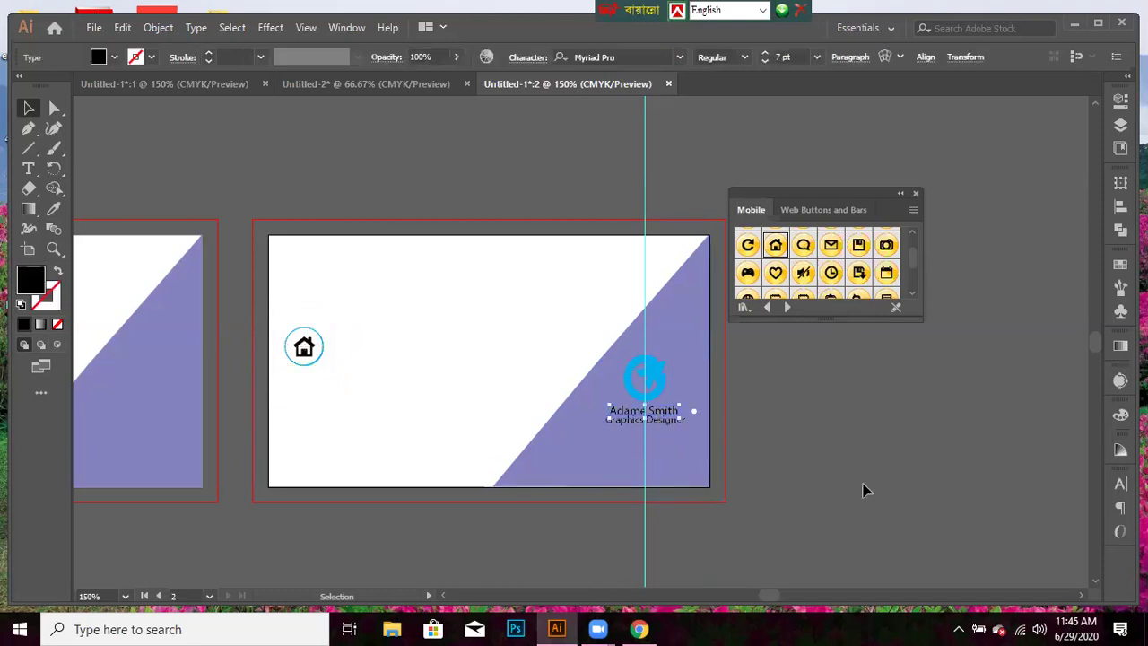
left_click(817, 57)
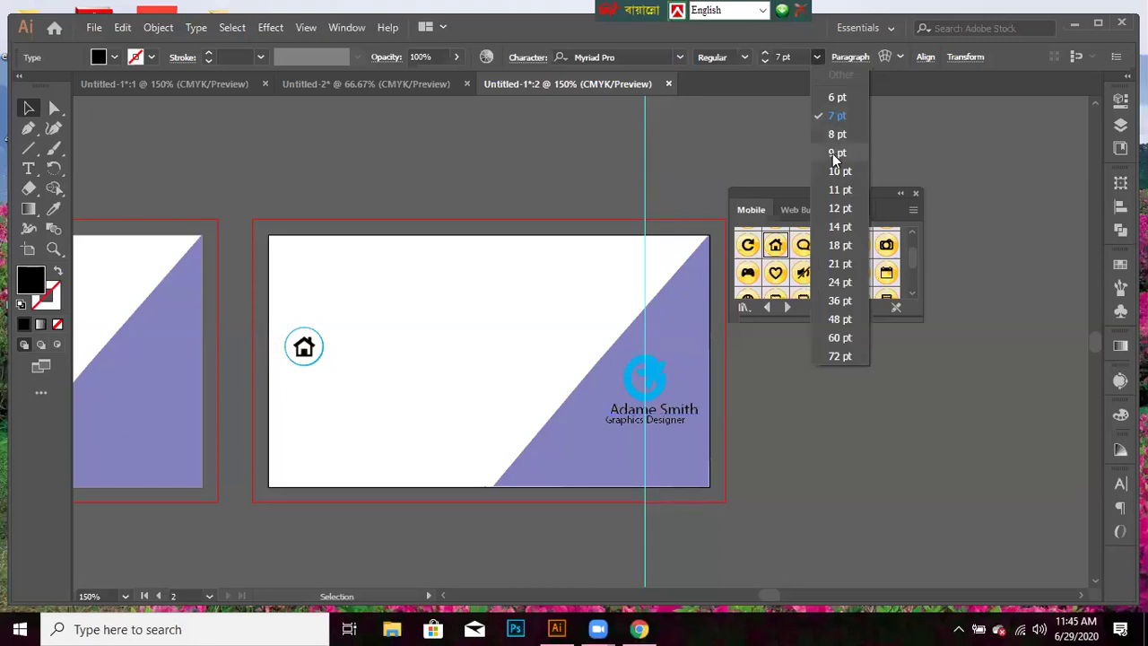
left_click(834, 154)
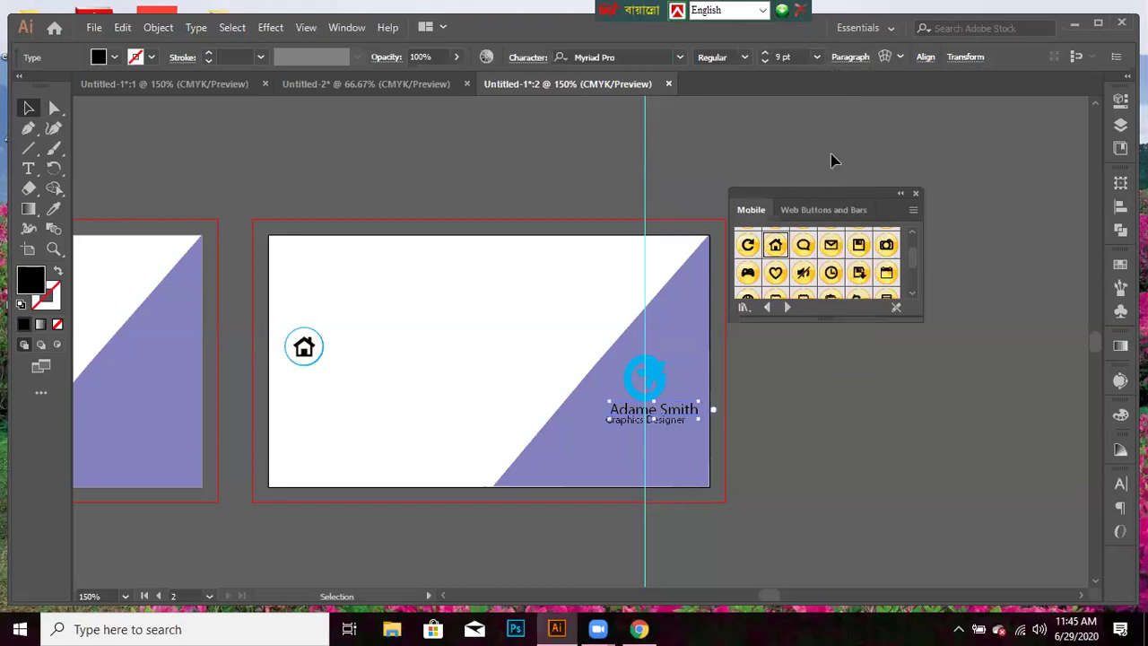
key("Left")
key("Left")
key("Left")
key("Left")
key("Left")
key("Left")
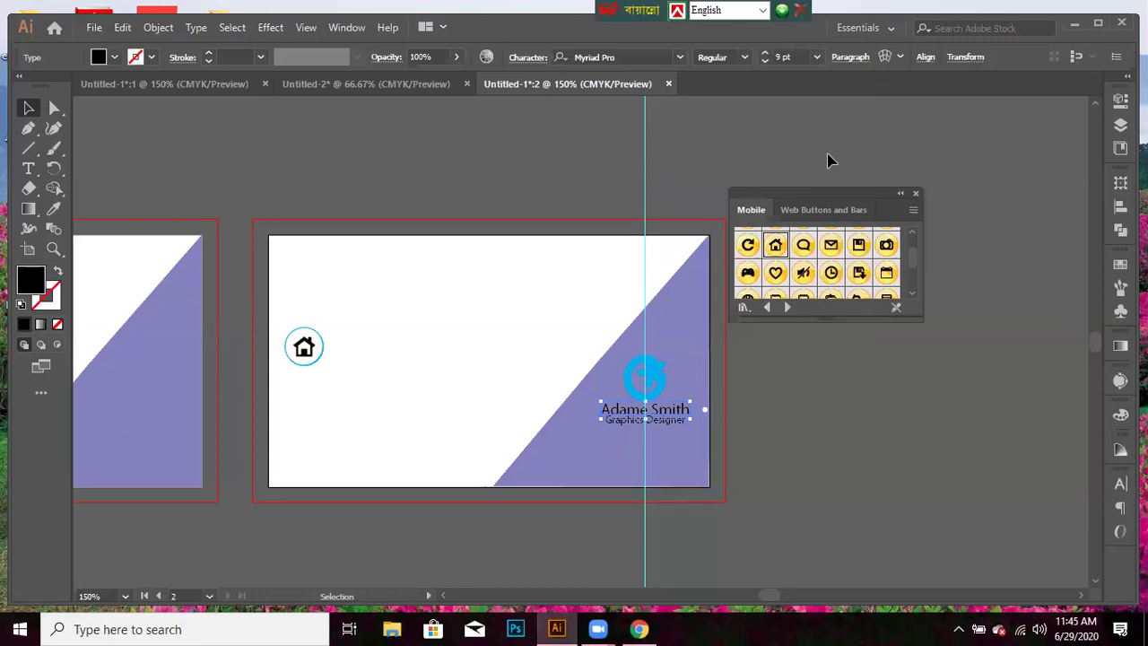
left_click(686, 496)
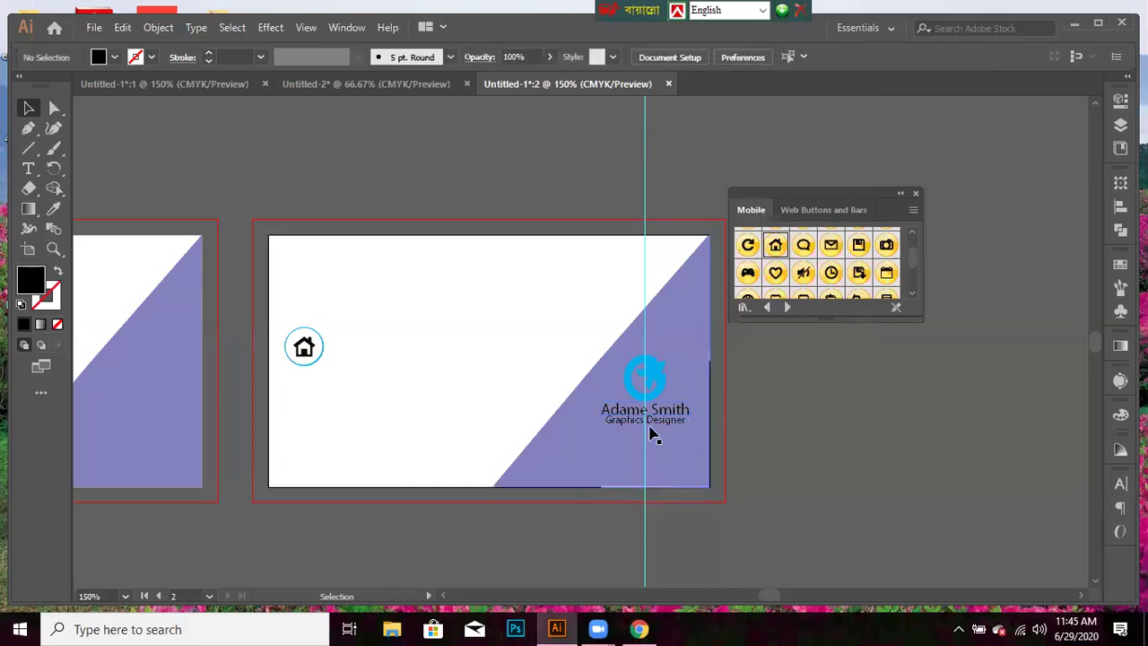
- Set the Graphics Designer line to 7 pt, nudge it down-left, and enlarge the home icon slightly
left_click(657, 410)
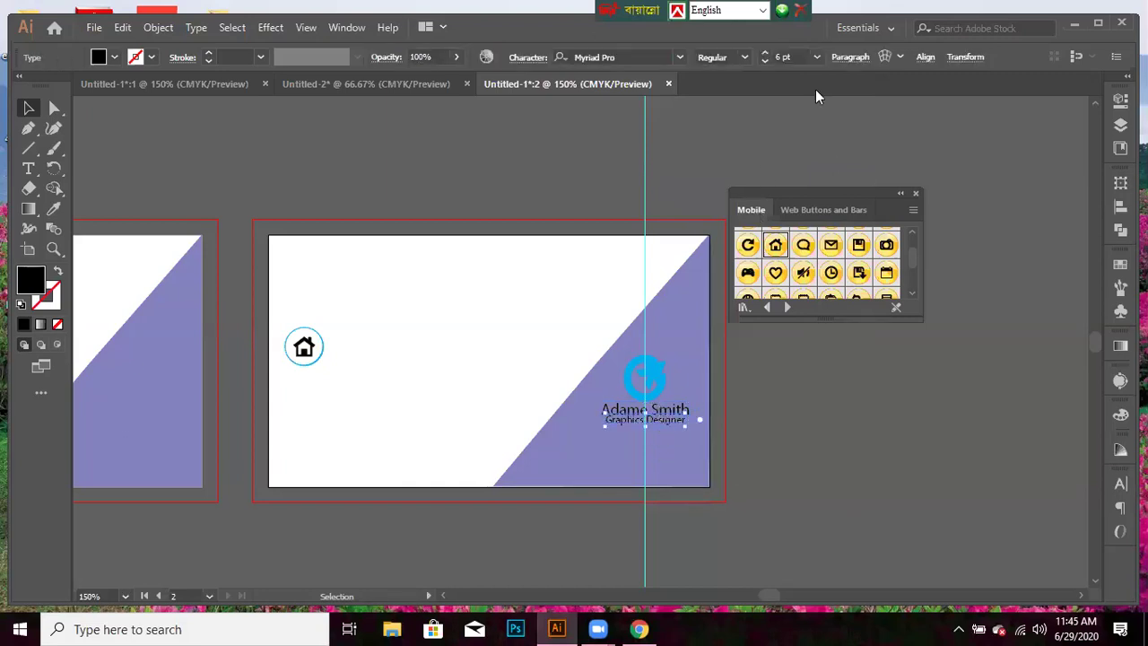
left_click(817, 57)
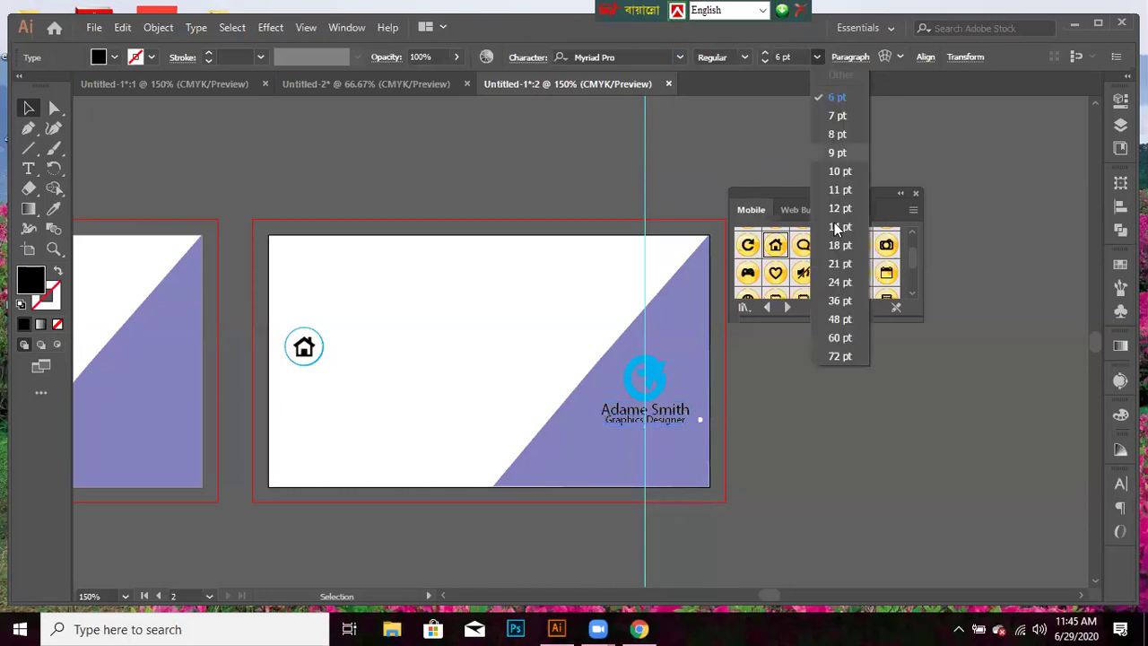
left_click(836, 116)
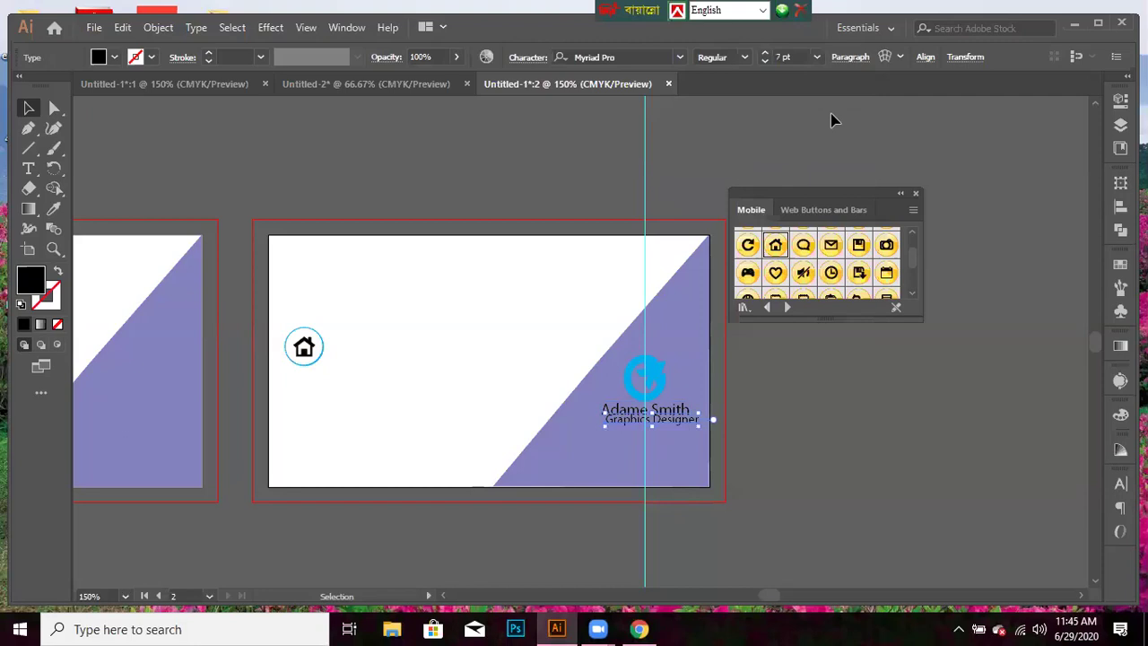
key("Down")
key("Down")
key("Left")
key("Down")
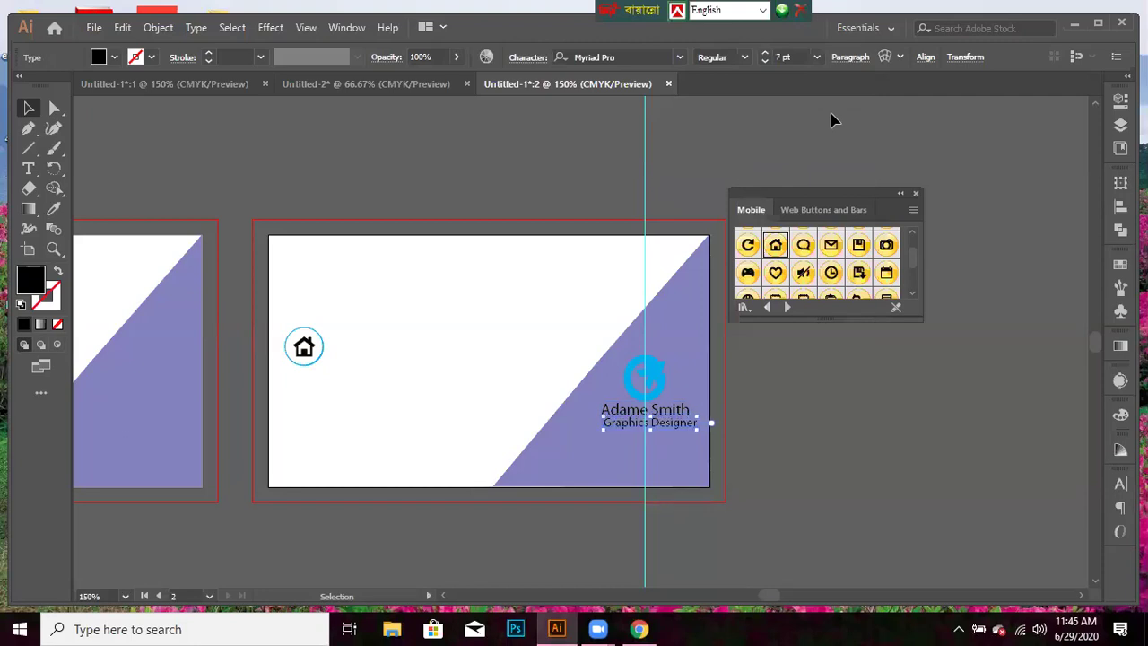
key("Left")
key("Left")
key("Left")
key("Left")
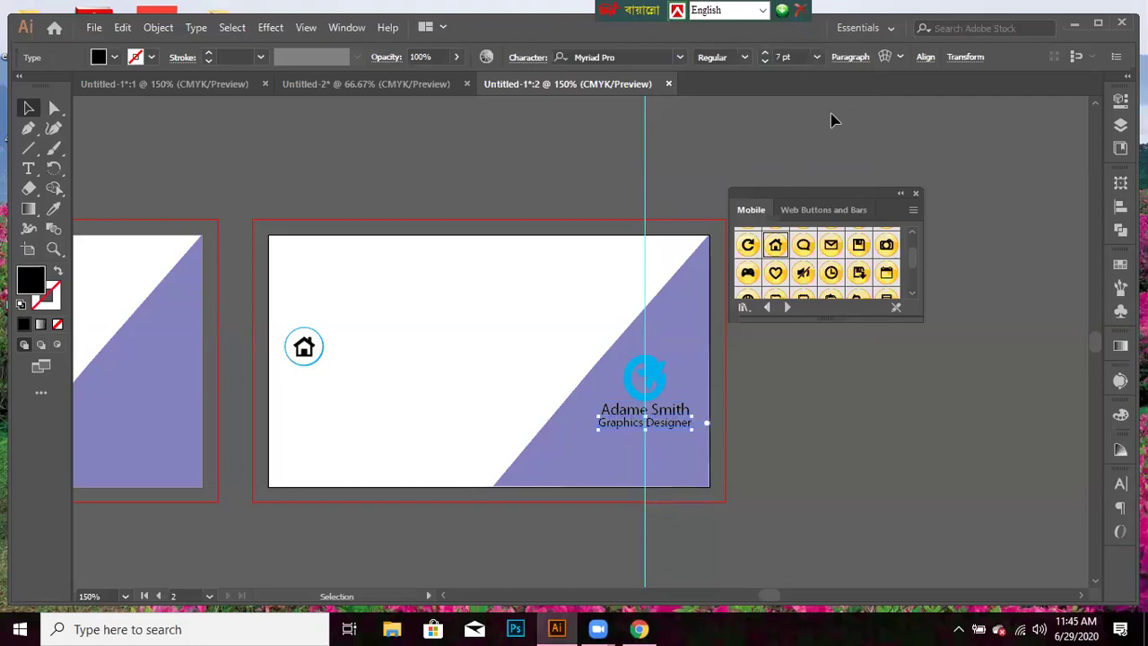
left_click(846, 463)
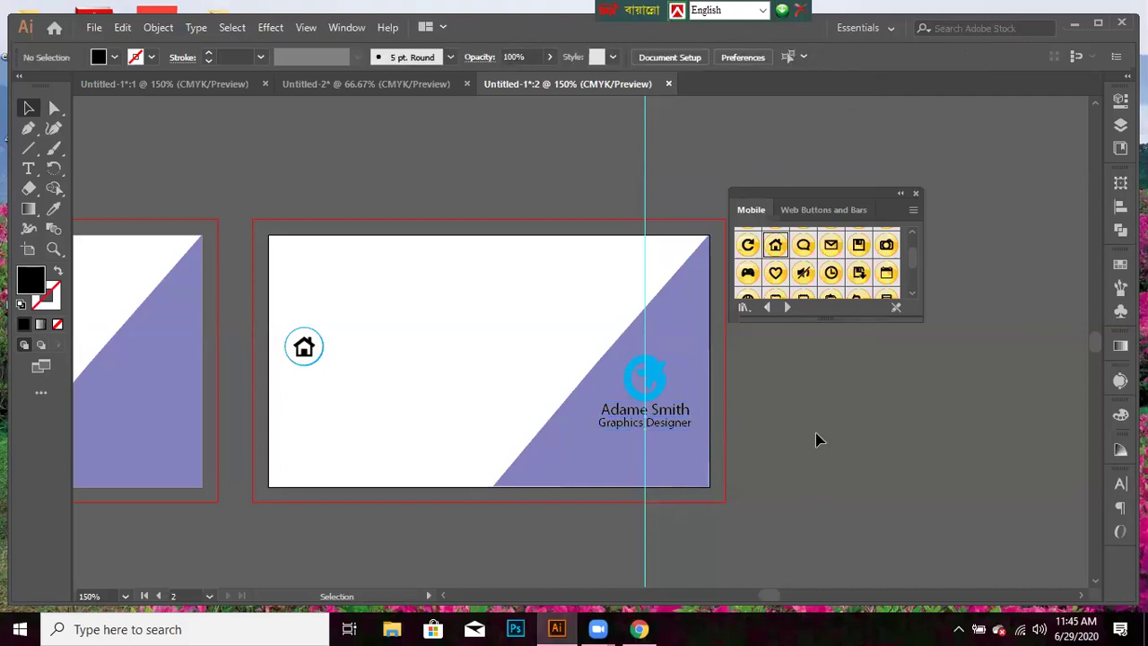
left_click(321, 342)
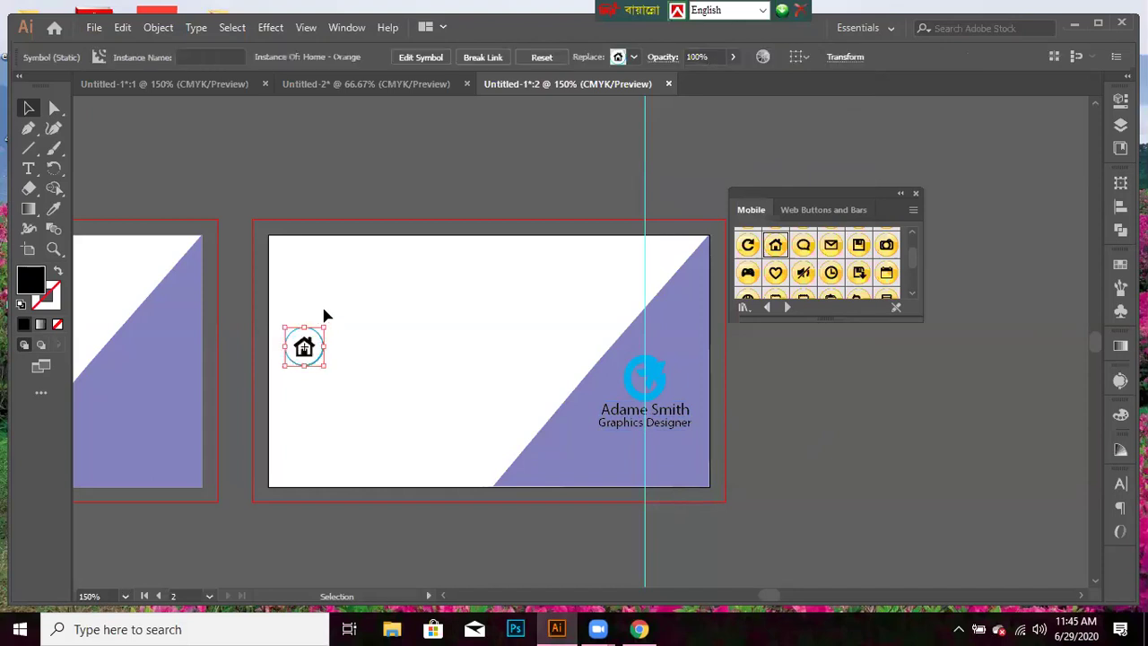
left_click_drag(325, 327, 324, 330)
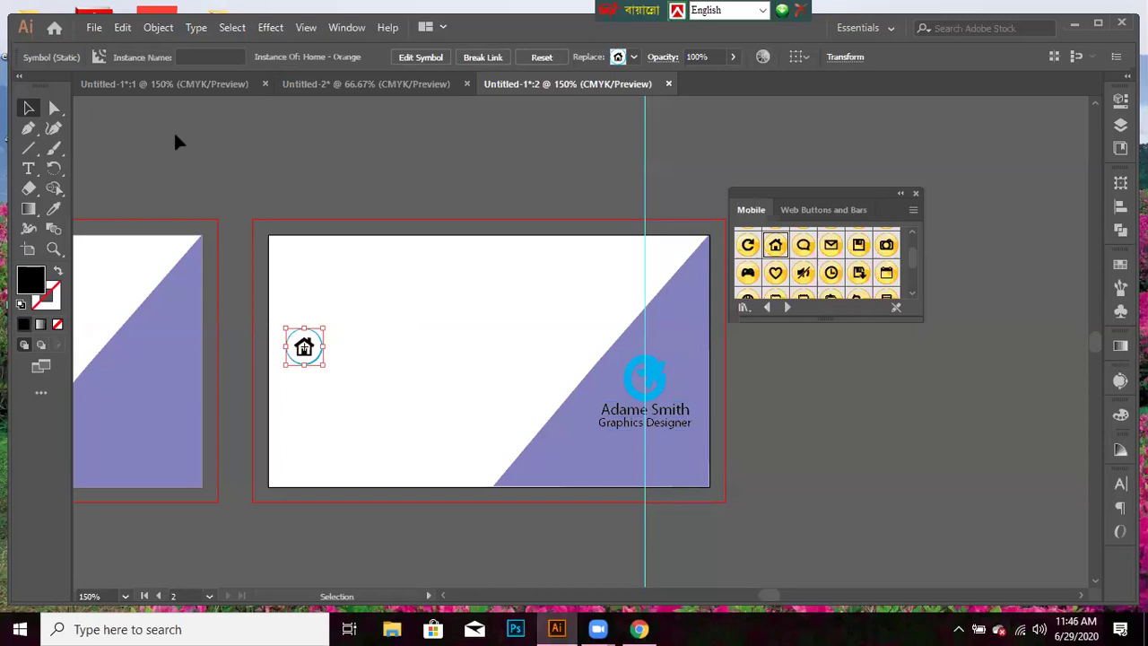
- Show the rulers and shift the left card's purple shape slightly right
key("ctrl+r")
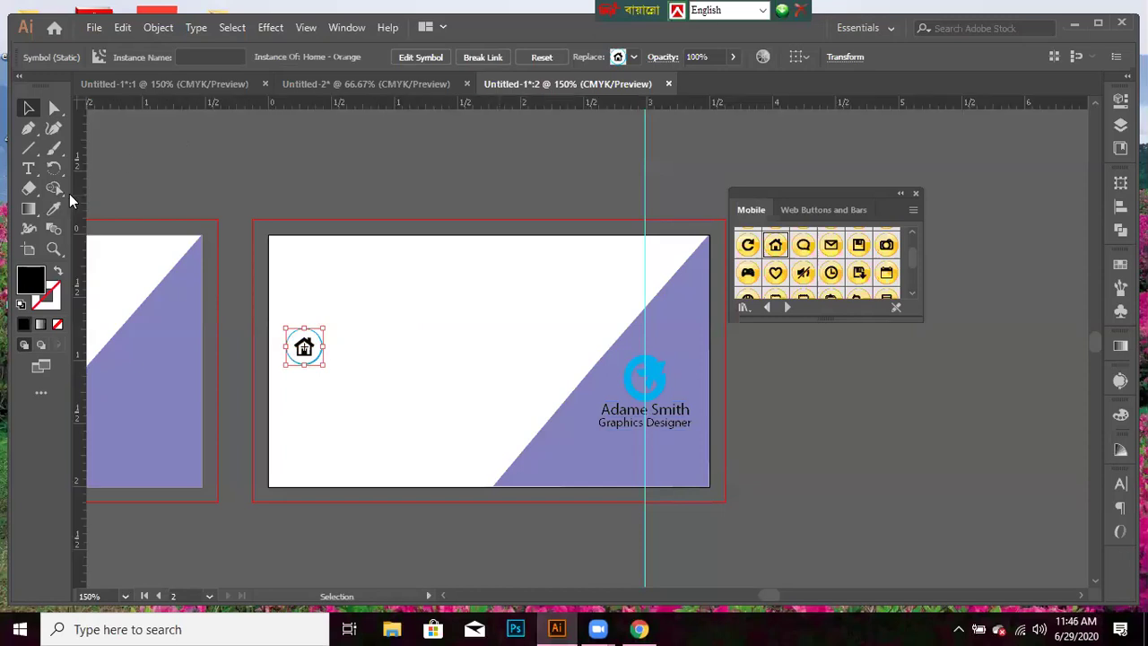
left_click_drag(102, 417, 89, 413)
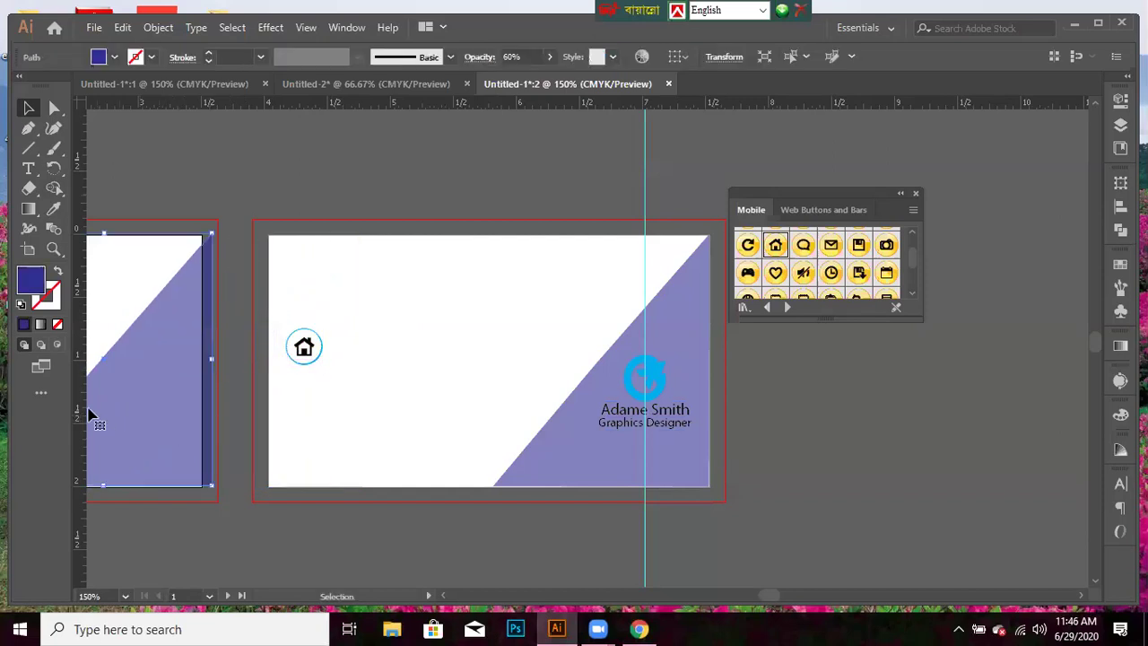
left_click(106, 462)
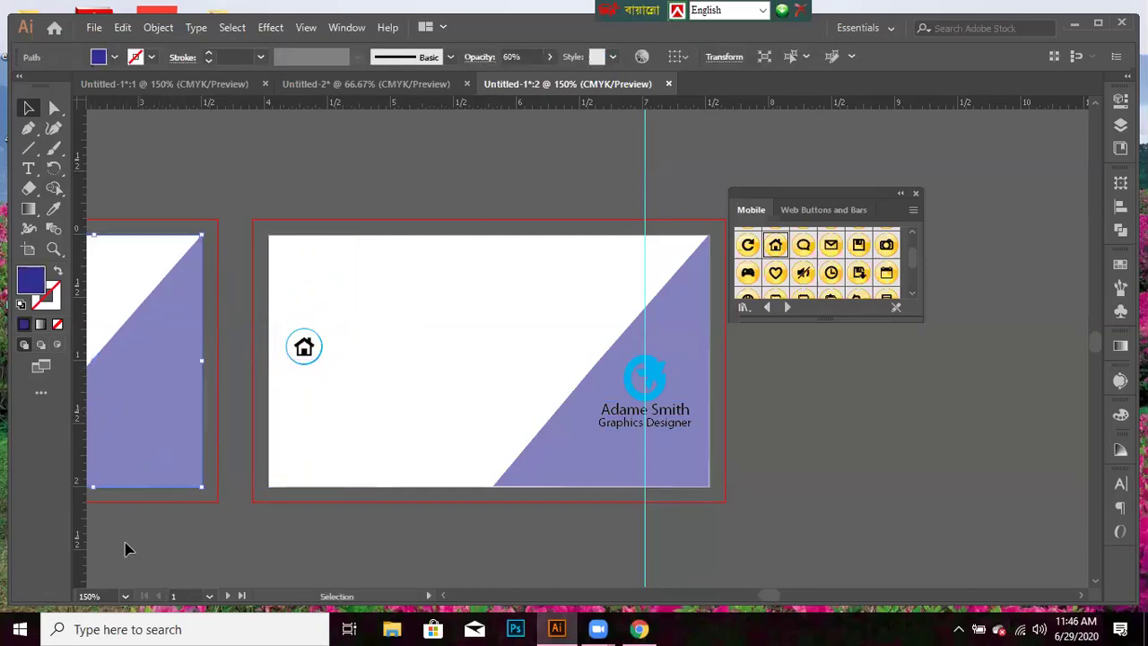
left_click(90, 531)
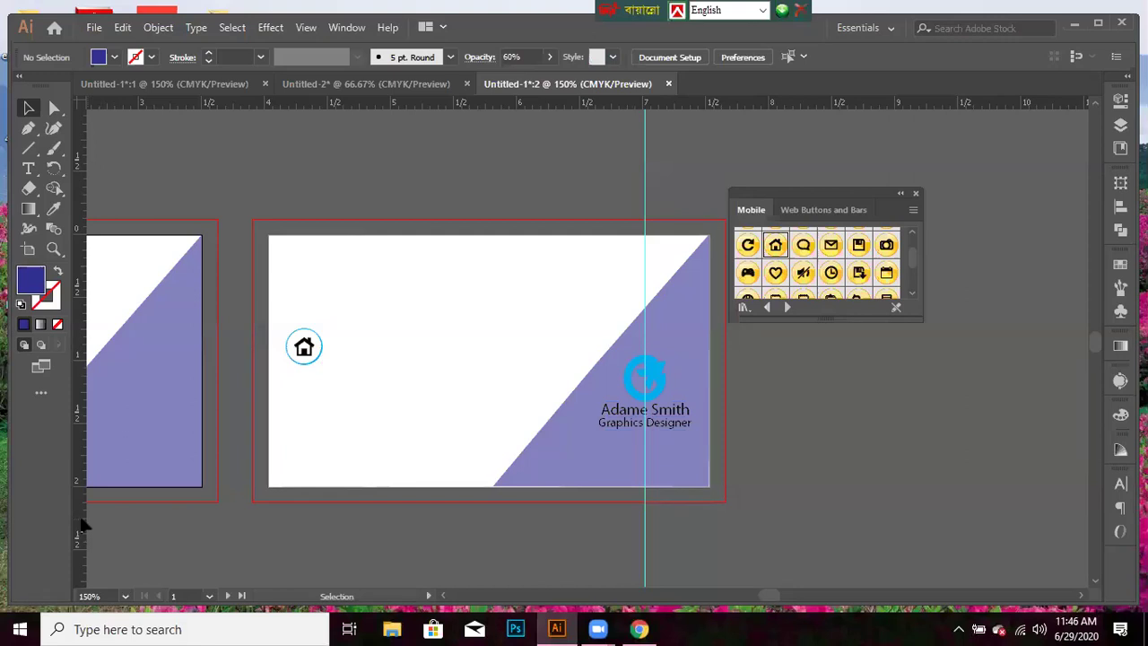
- Add a vertical guide near the card's left edge and shrink the home icon onto it
left_click_drag(79, 525, 300, 515)
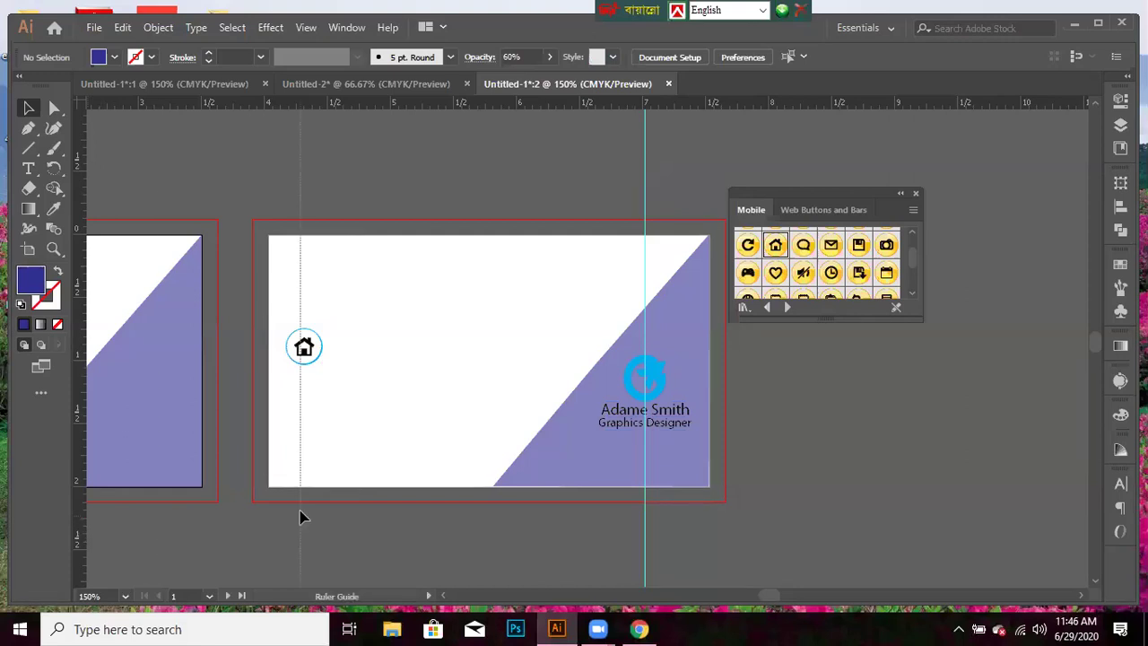
left_click_drag(300, 516, 301, 515)
left_click_drag(315, 350, 333, 364)
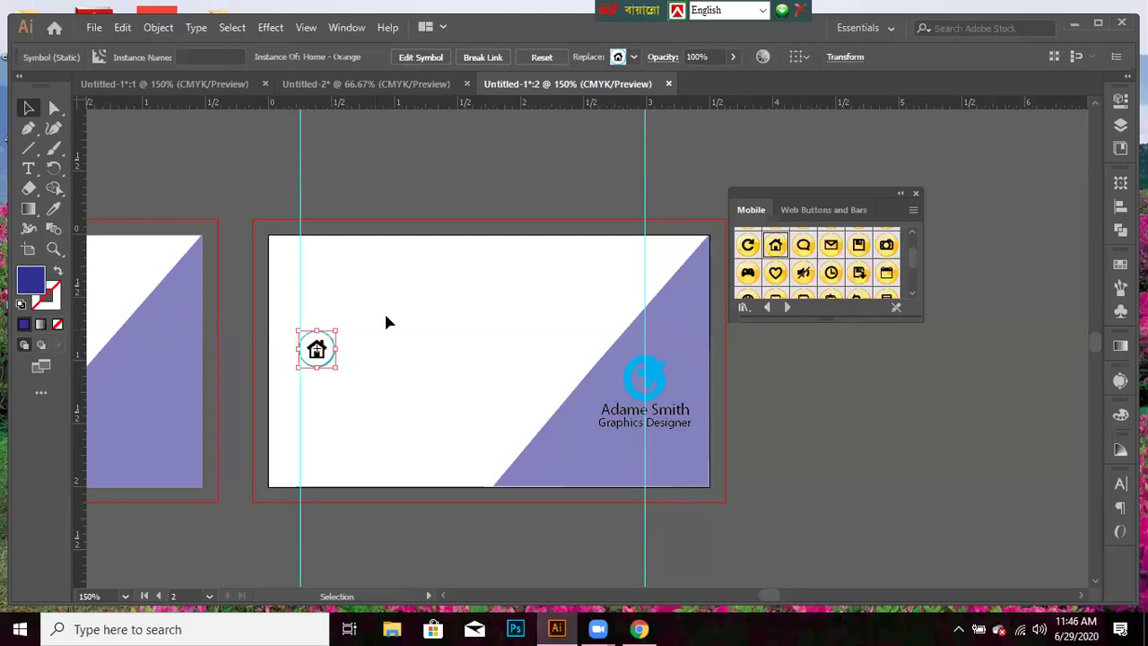
key("Right")
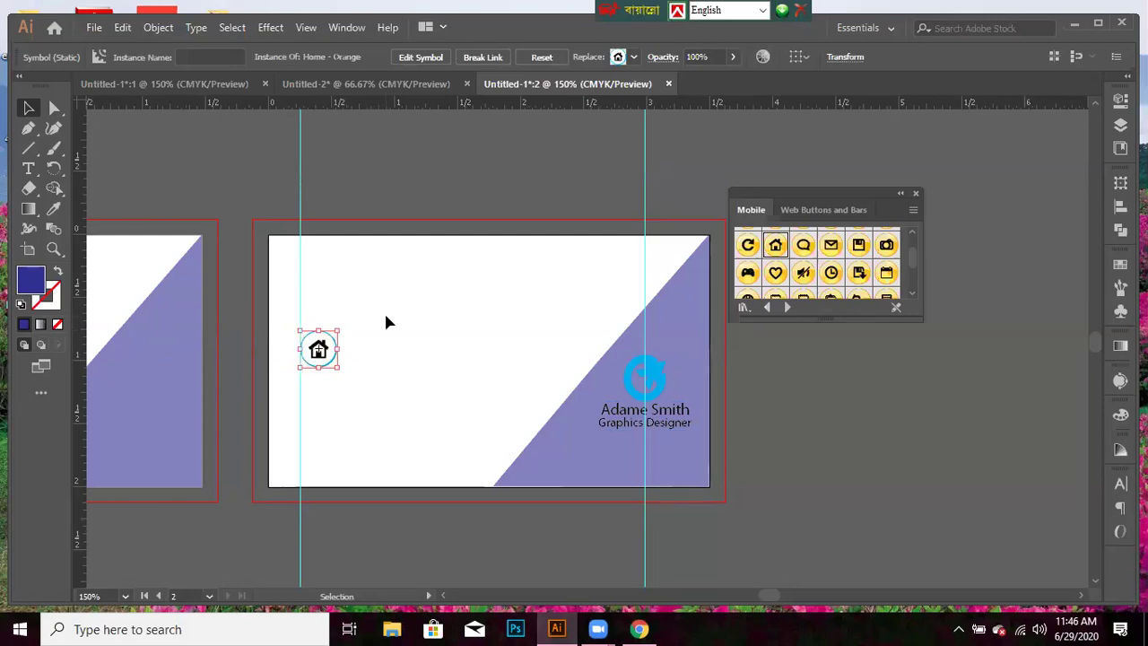
key("Right")
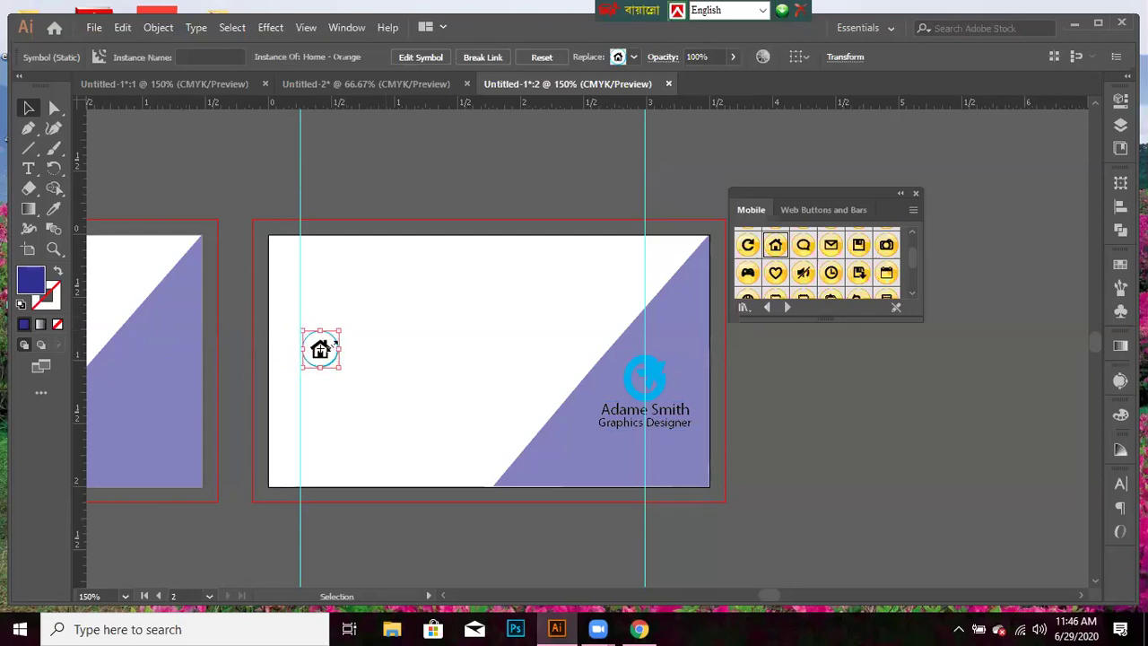
left_click_drag(339, 326, 333, 335)
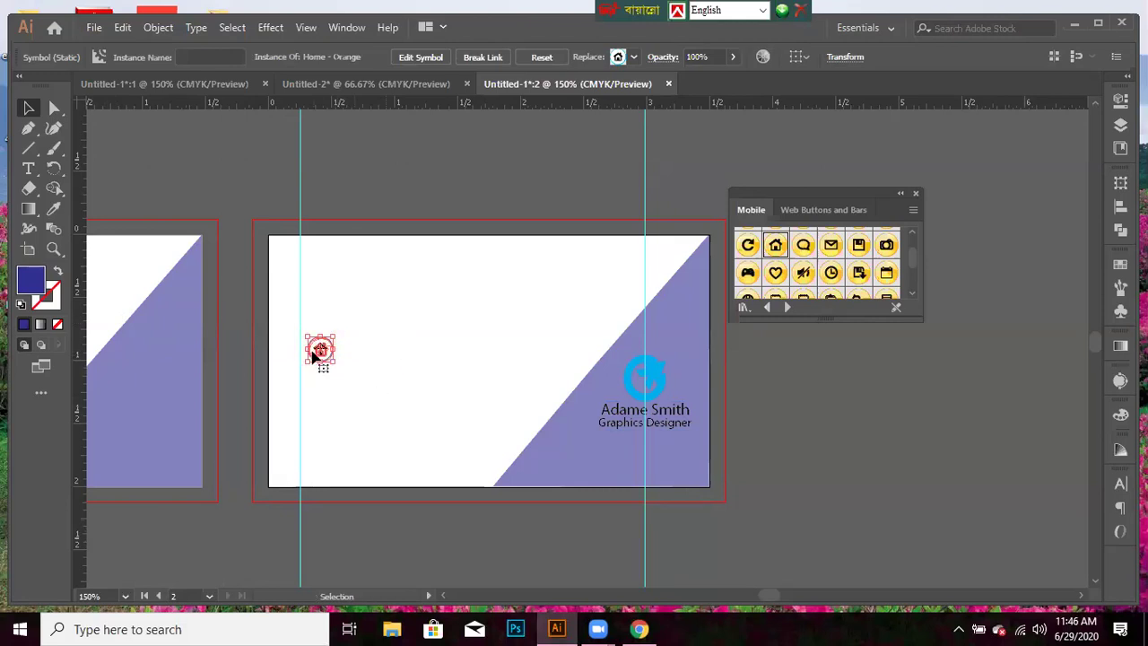
left_click_drag(314, 355, 307, 354)
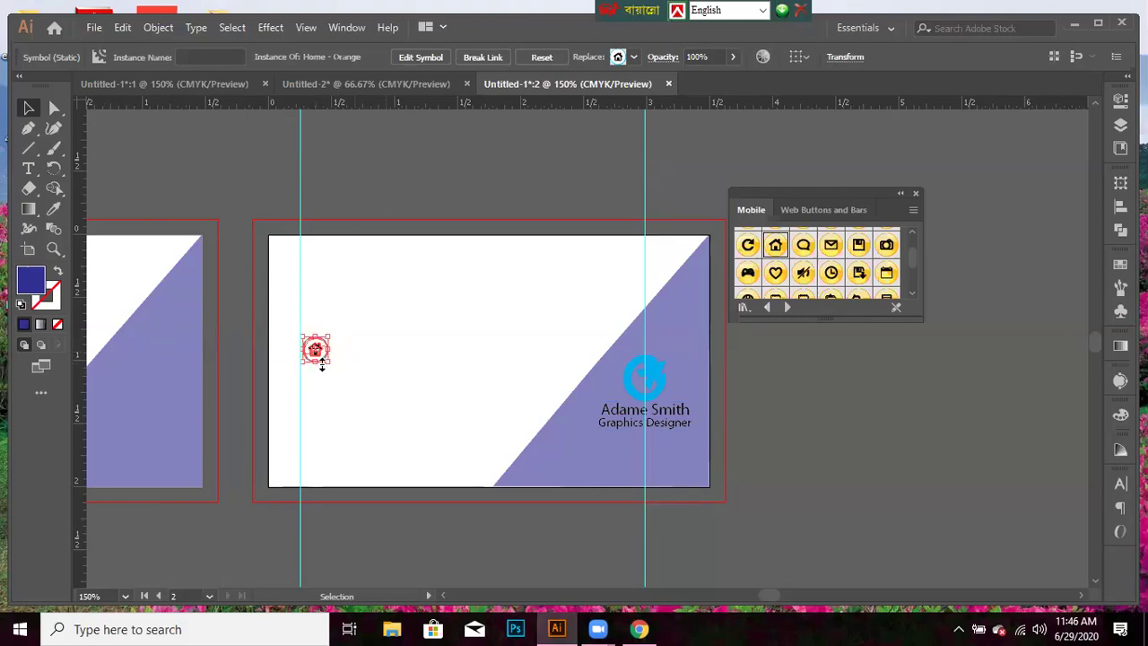
left_click(423, 548)
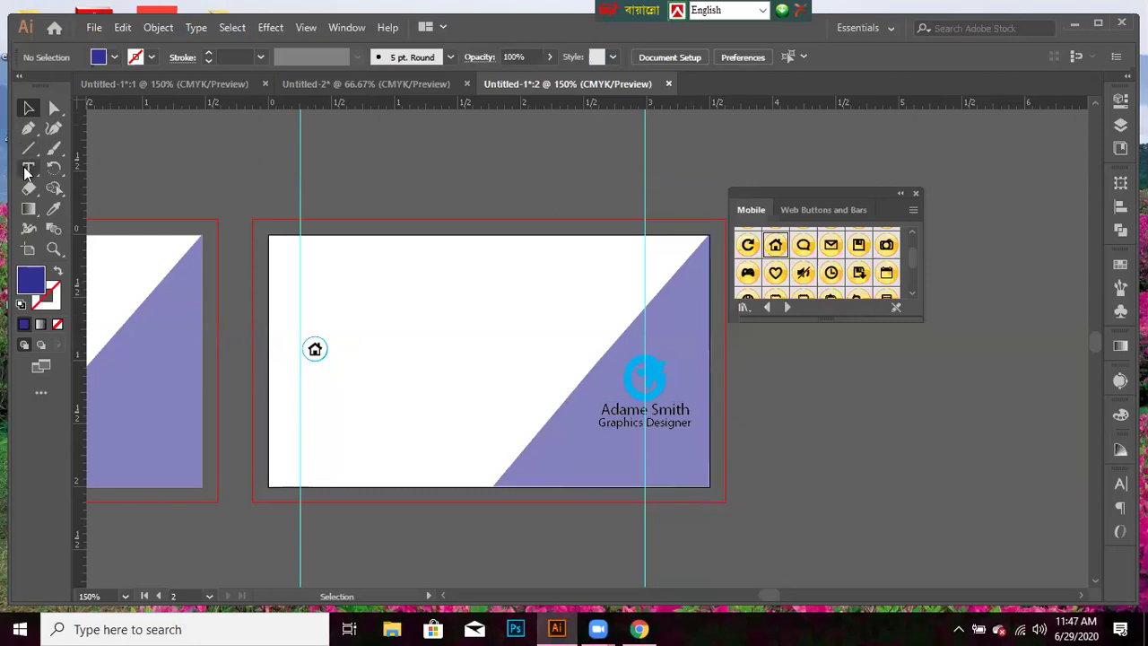
- Type 'Khulna, Bangladesh' as a text line right beside the home icon
left_click(28, 169)
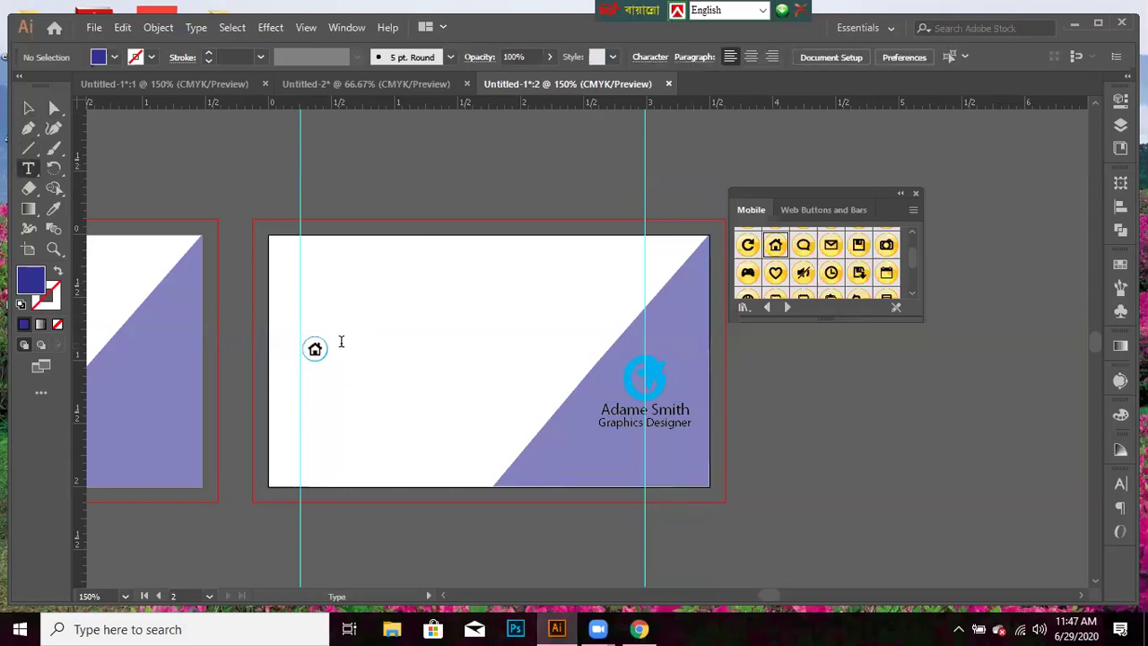
left_click(342, 342)
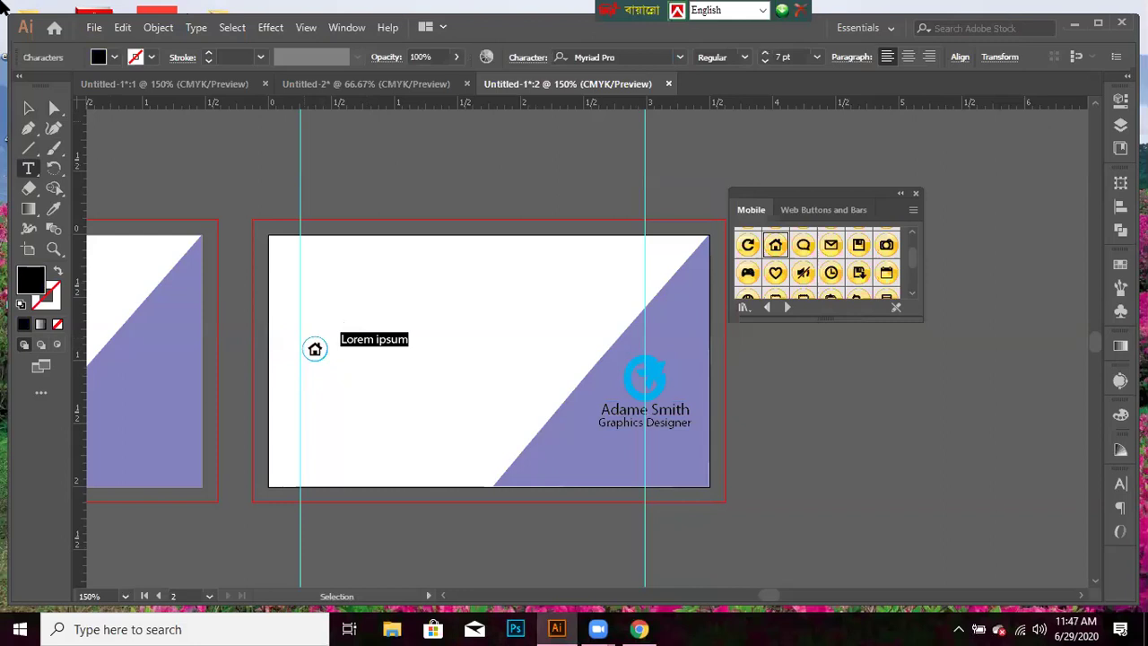
key("BackSpace")
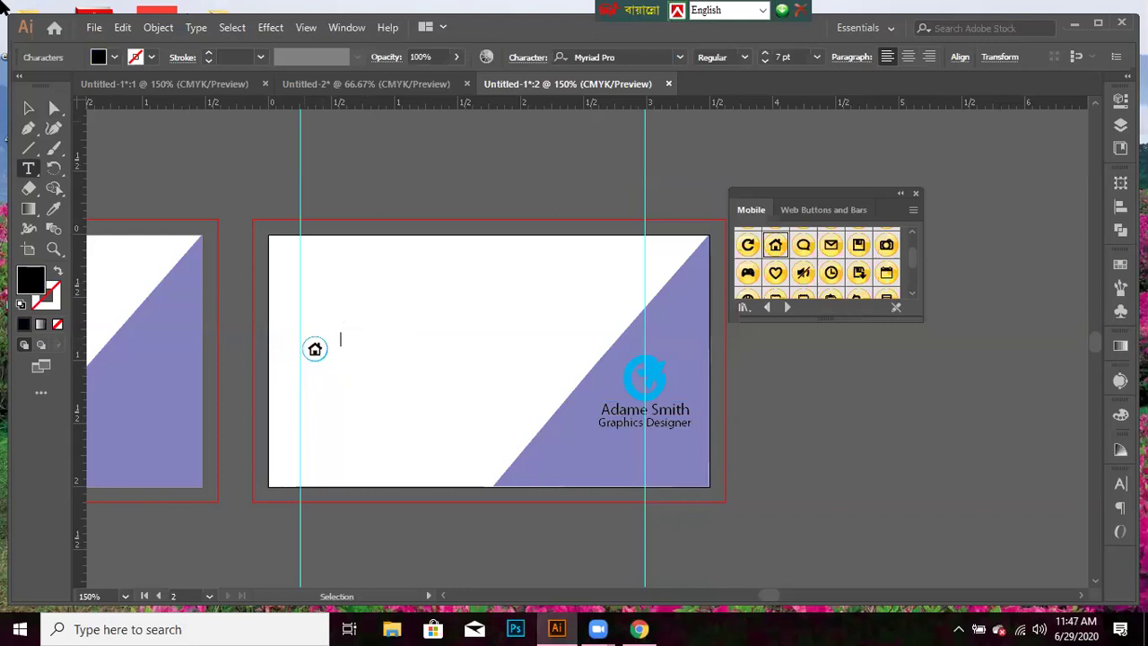
type("Khulna, Banglades")
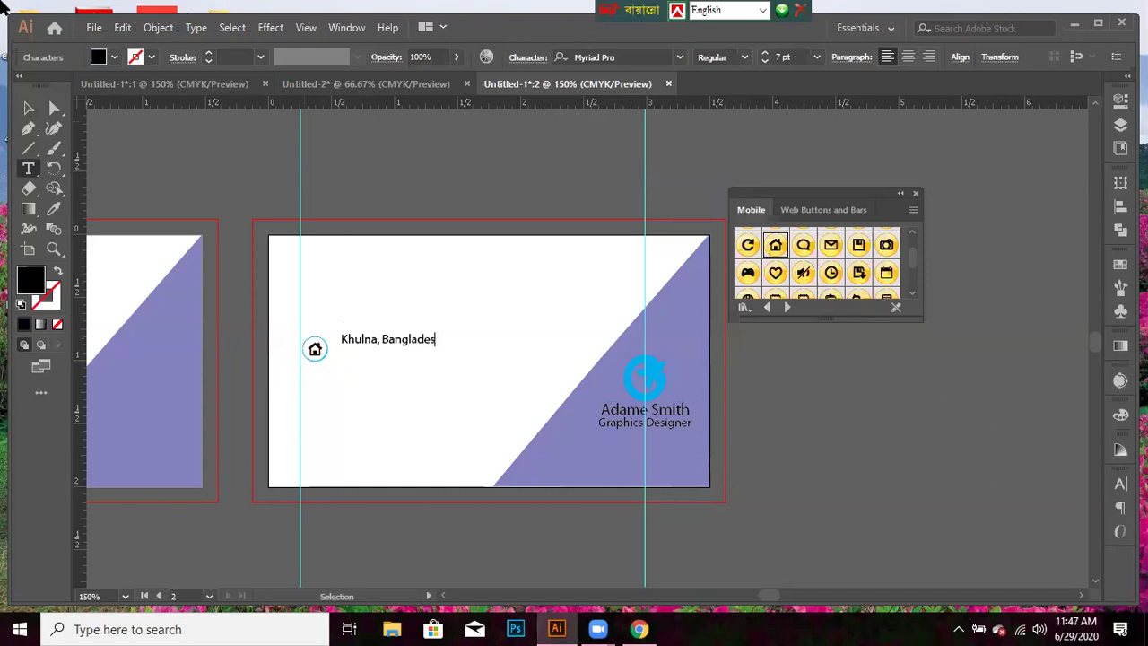
type("h")
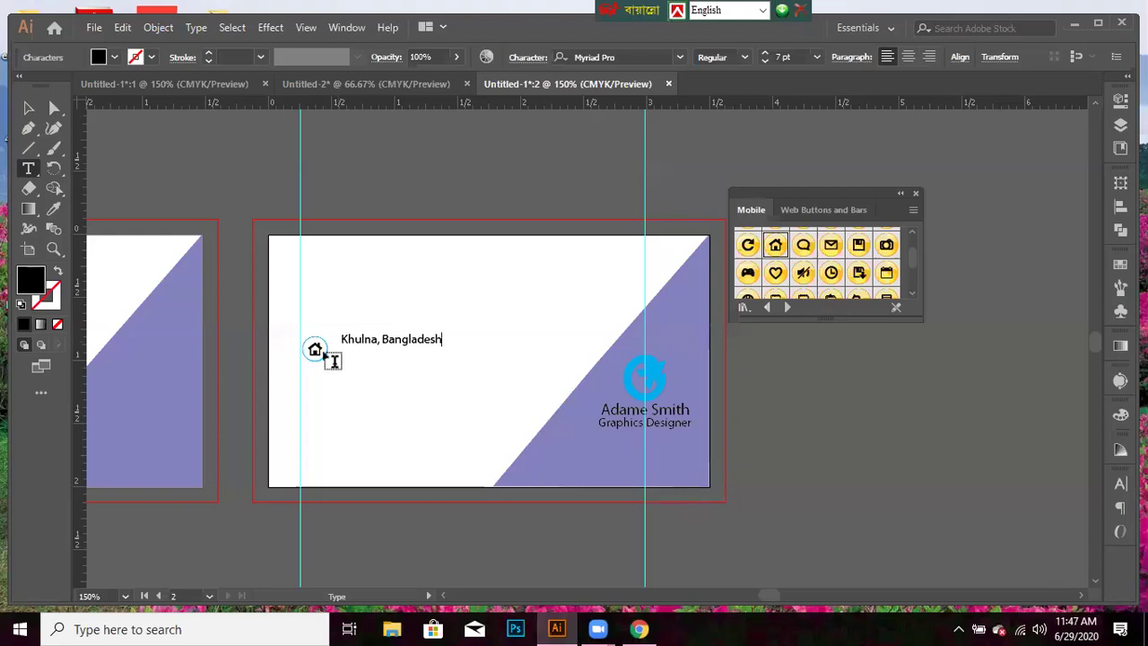
left_click(333, 361, "ctrl")
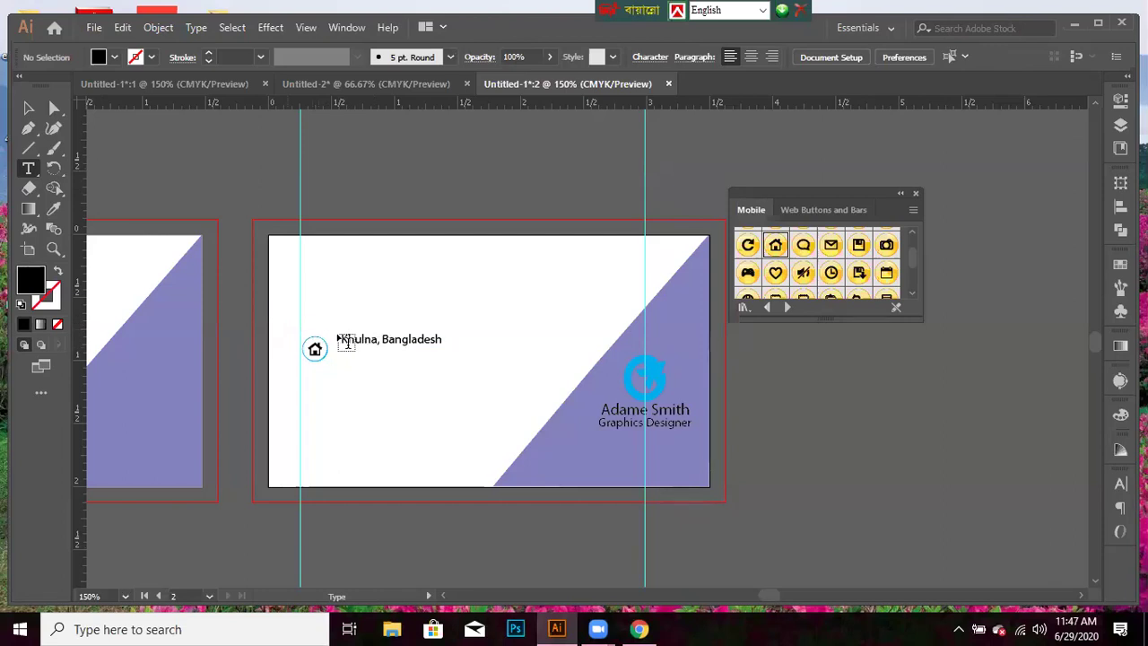
key("v")
key("v")
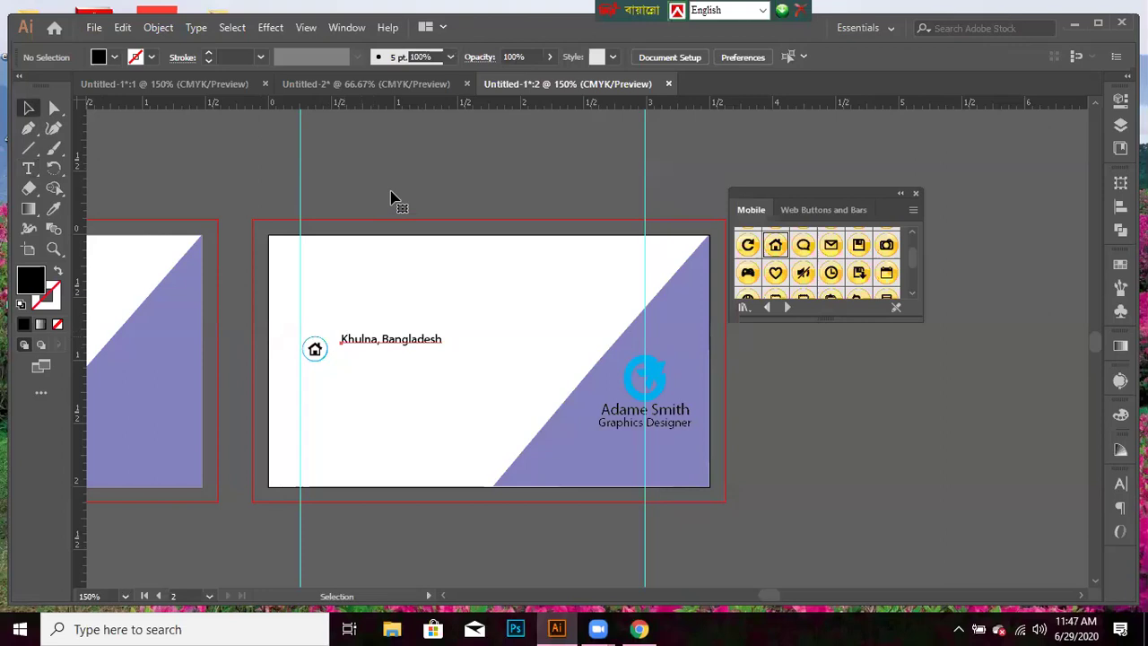
- Add a second ruler guide at the address text's left edge
key("Down")
key("Down")
key("Down")
key("Down")
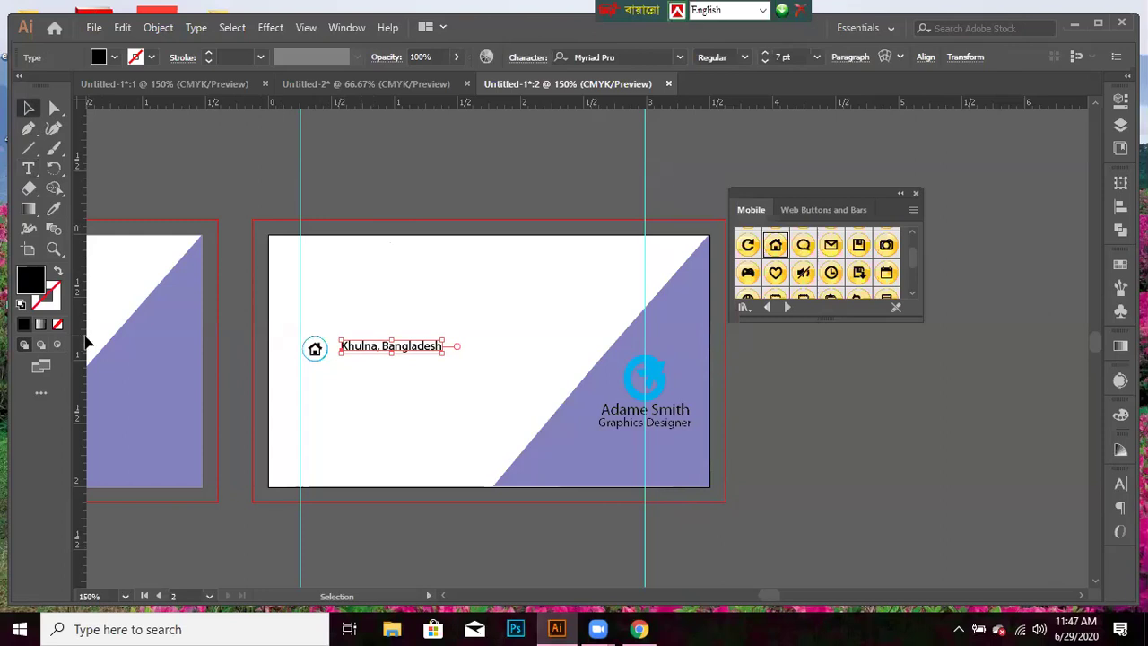
left_click_drag(86, 341, 333, 370)
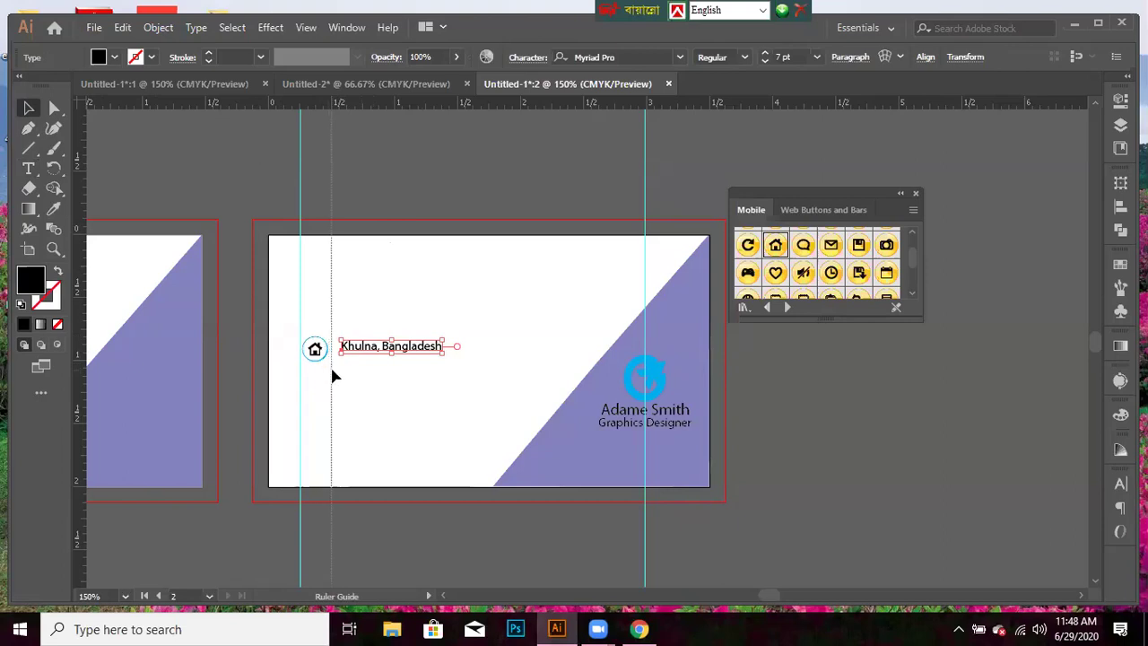
left_click_drag(332, 369, 329, 372)
- Nudge the Khulna, Bangladesh text down and left to line up with the home icon
left_click(315, 357)
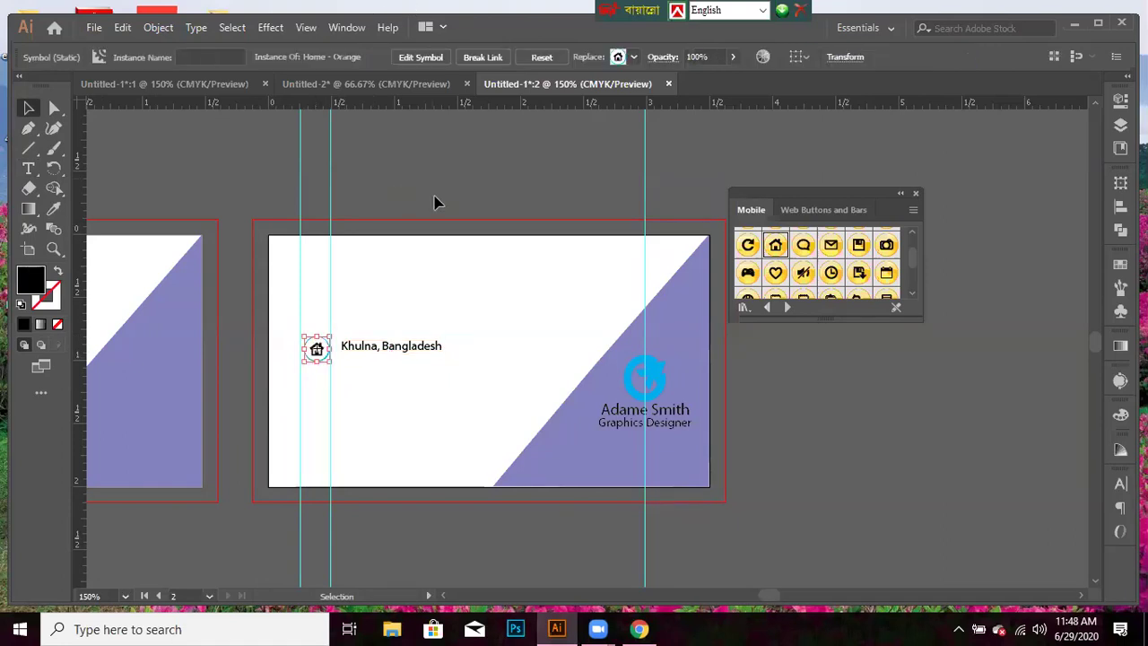
left_click(332, 372)
left_click(320, 364)
left_click(391, 346)
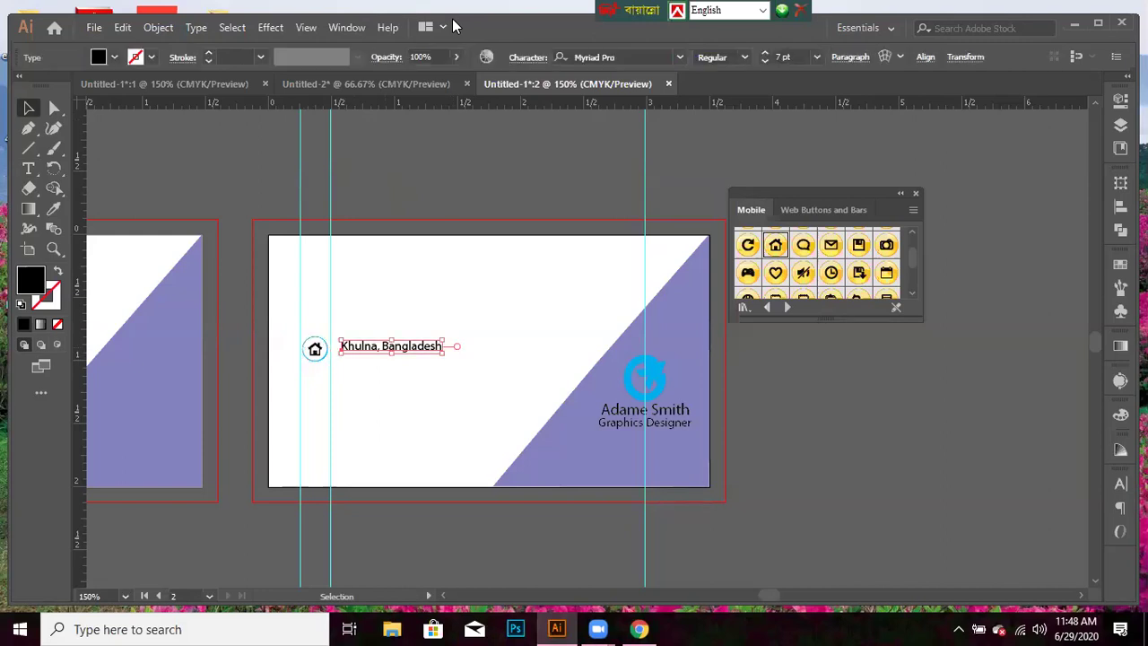
key("Down")
key("Down")
key("Down")
key("Left")
key("Left")
key("Left")
left_click(416, 320)
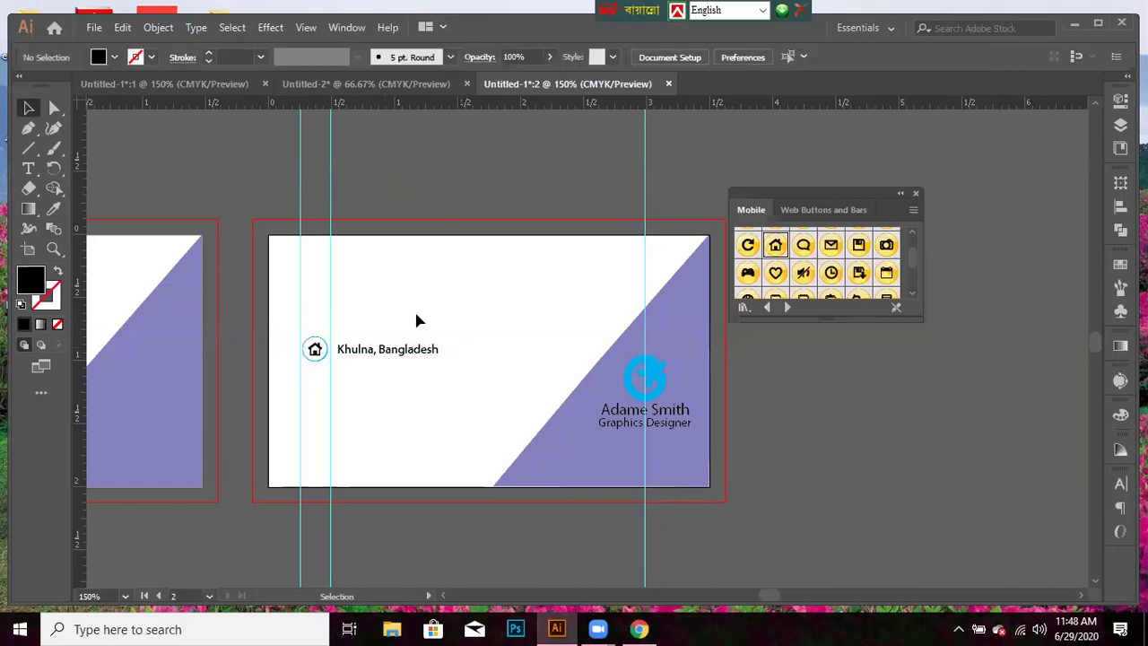
left_click(383, 352)
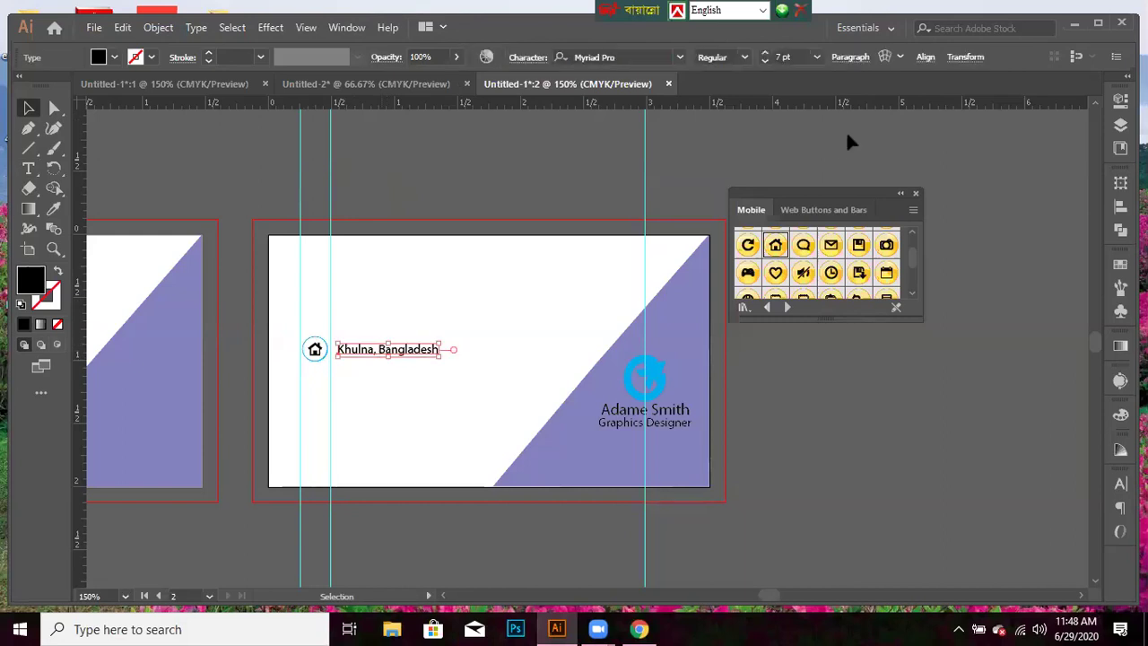
- Enlarge the address text to 8 pt
left_click(817, 58)
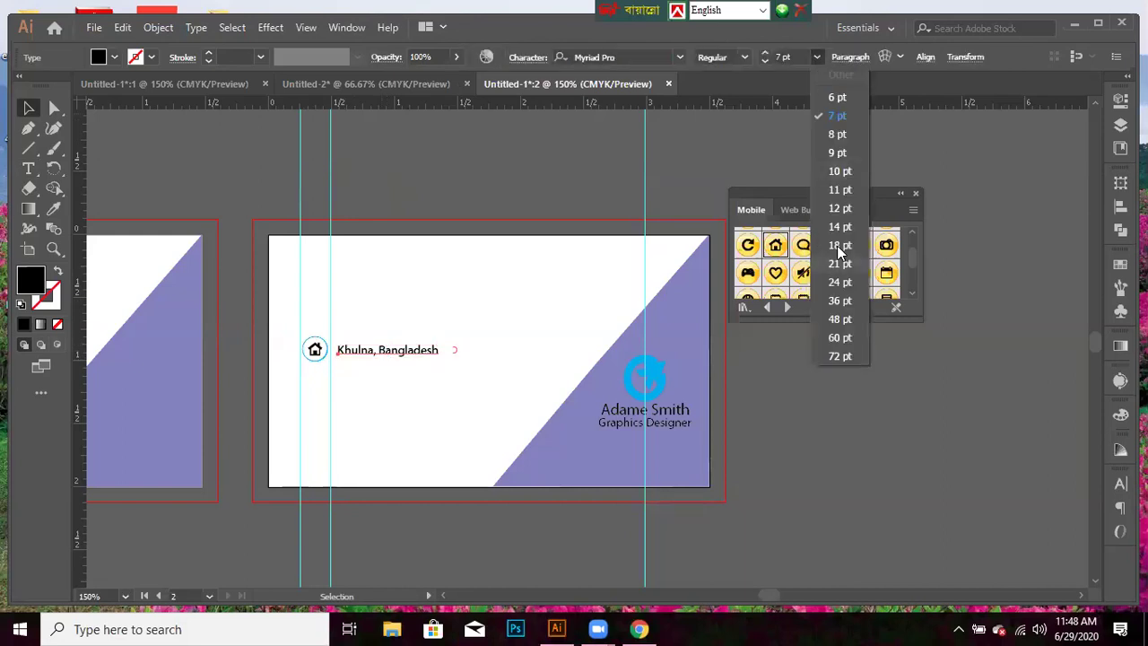
left_click(835, 136)
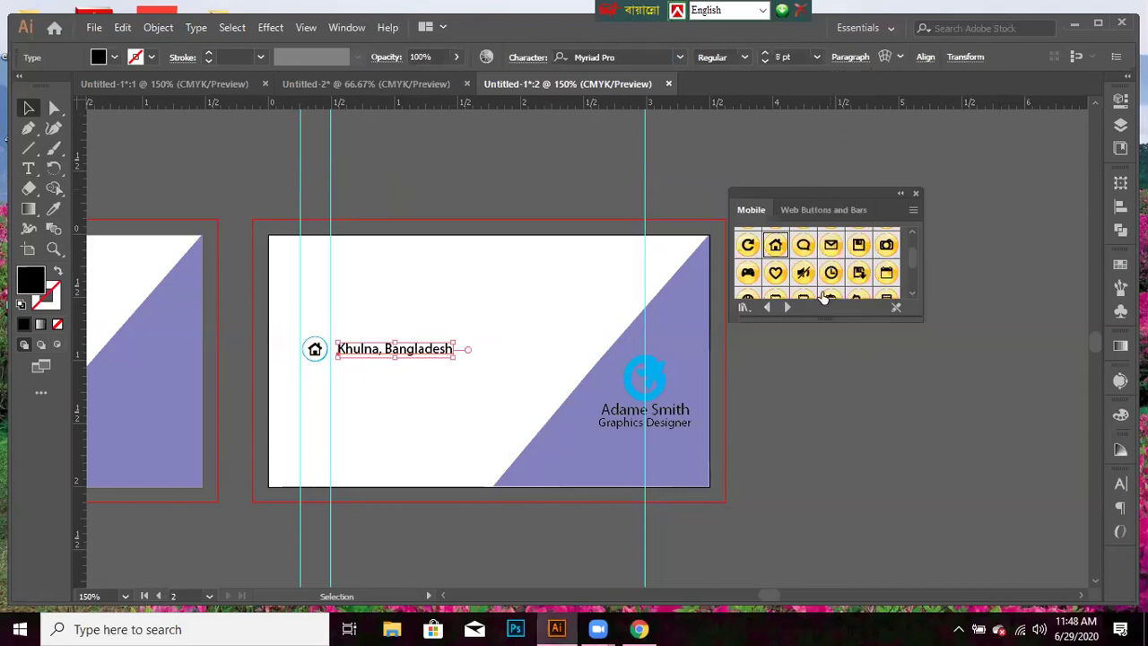
key("Down")
key("Down")
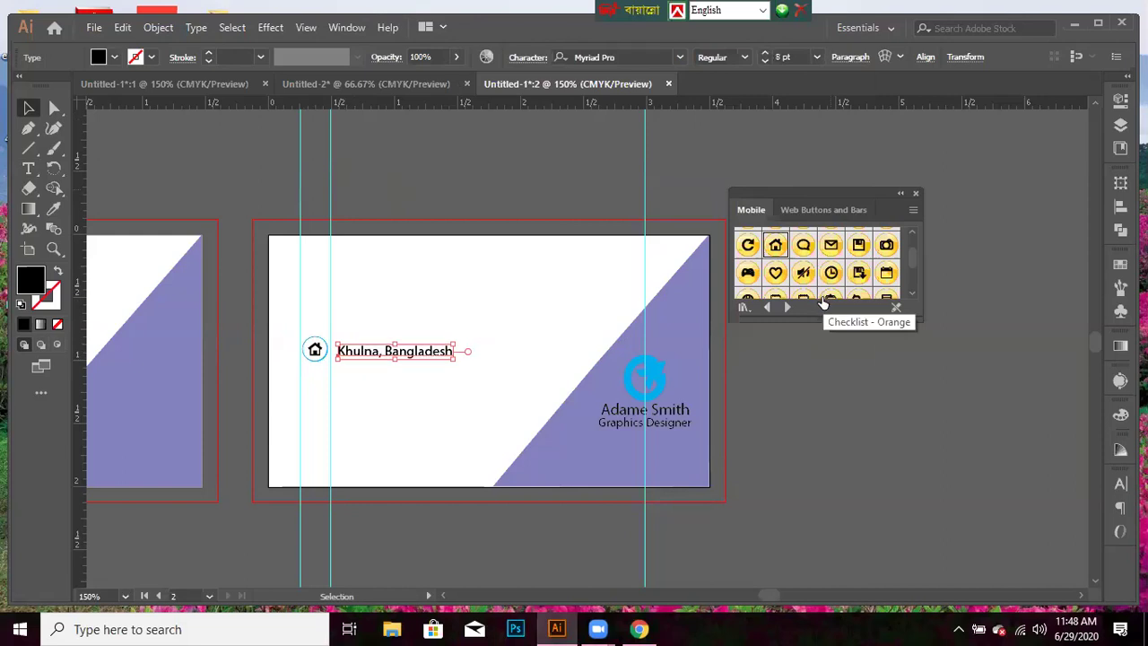
key("Up")
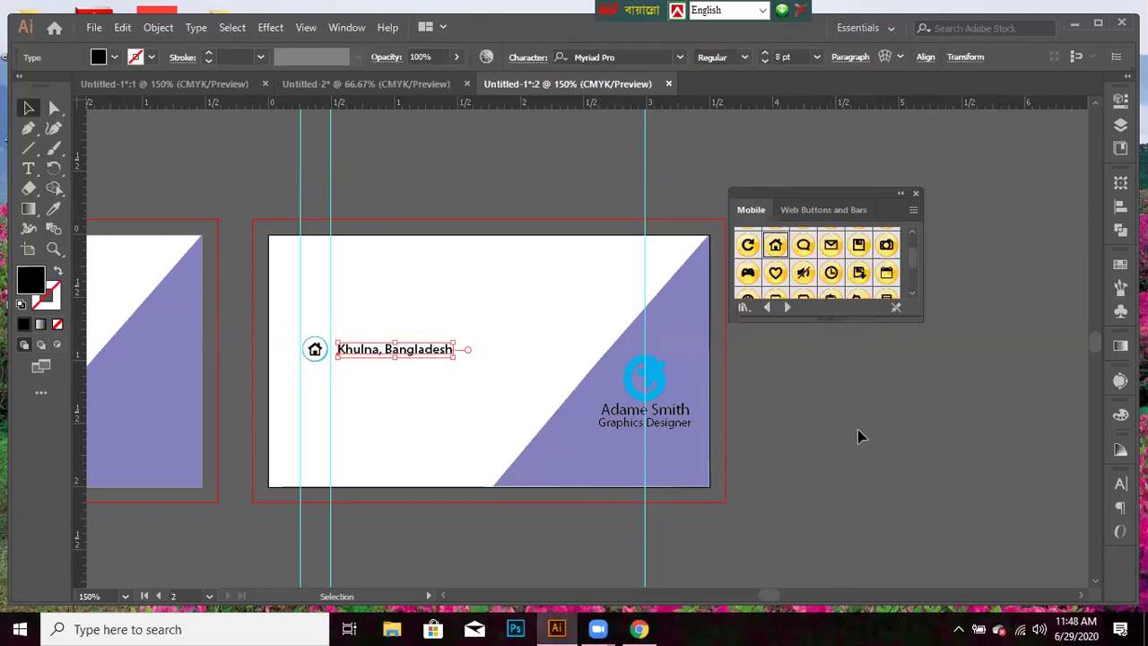
left_click(857, 429)
scroll(829, 278, "up", 2)
scroll(831, 279, "down", 3)
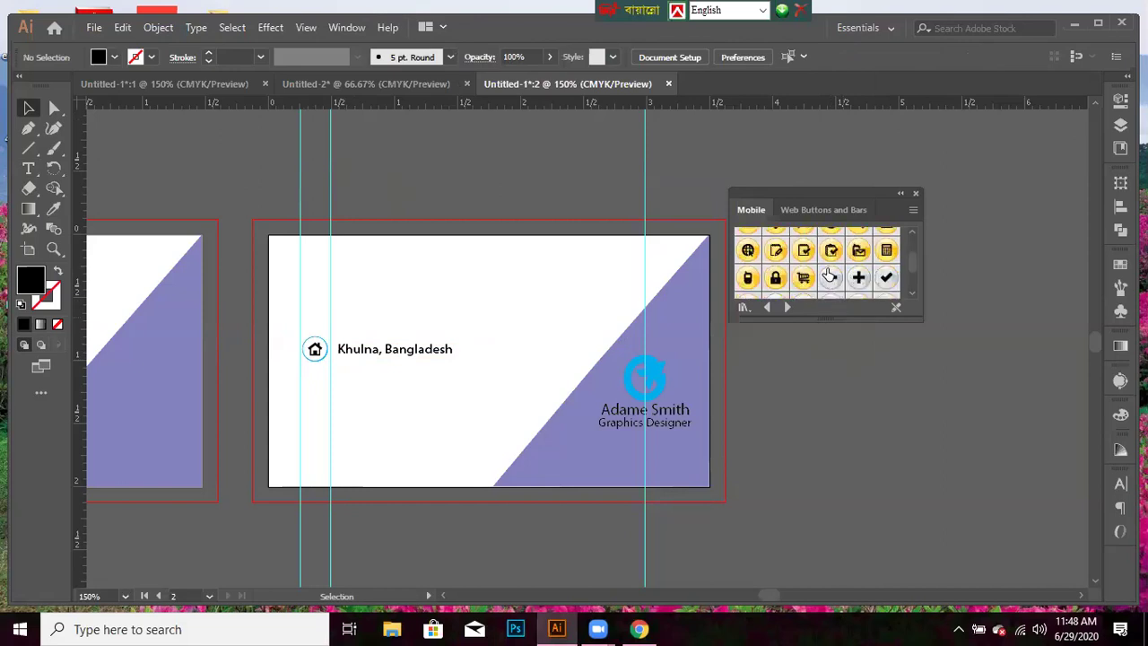
scroll(830, 278, "down", 2)
scroll(830, 273, "down", 2)
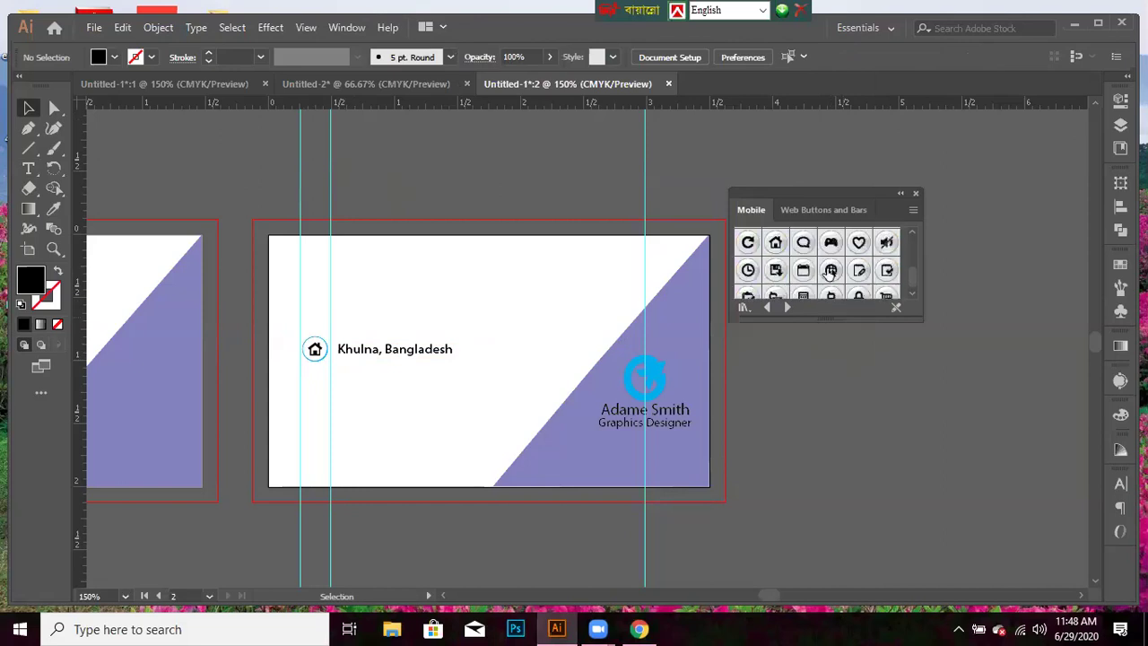
scroll(830, 276, "down", 1)
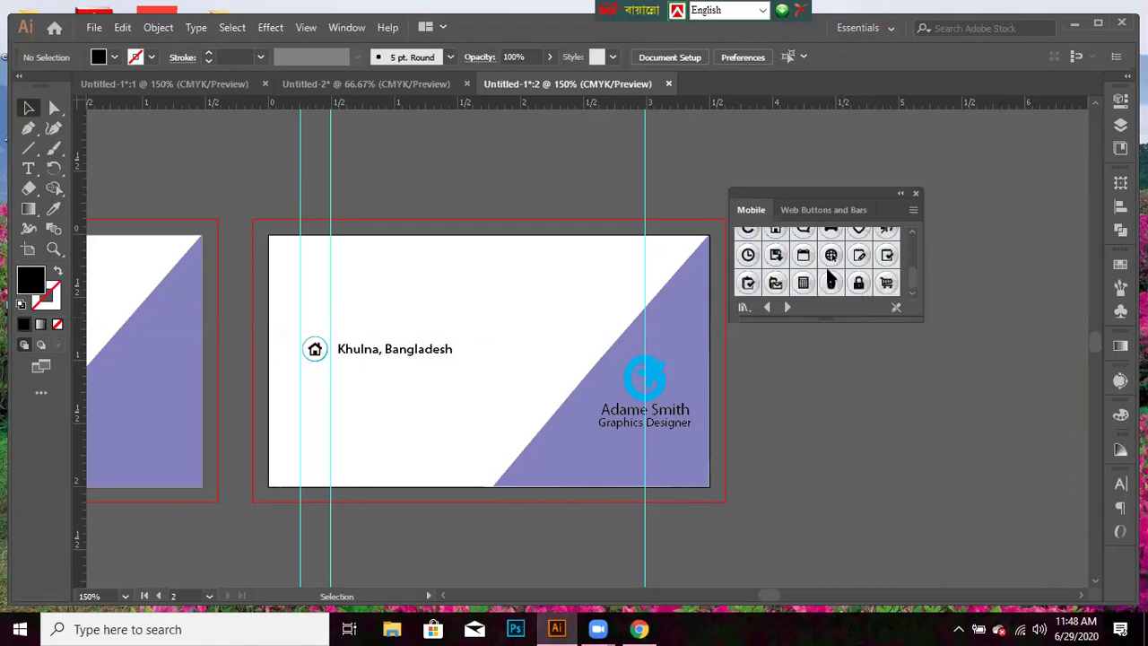
scroll(829, 274, "up", 3)
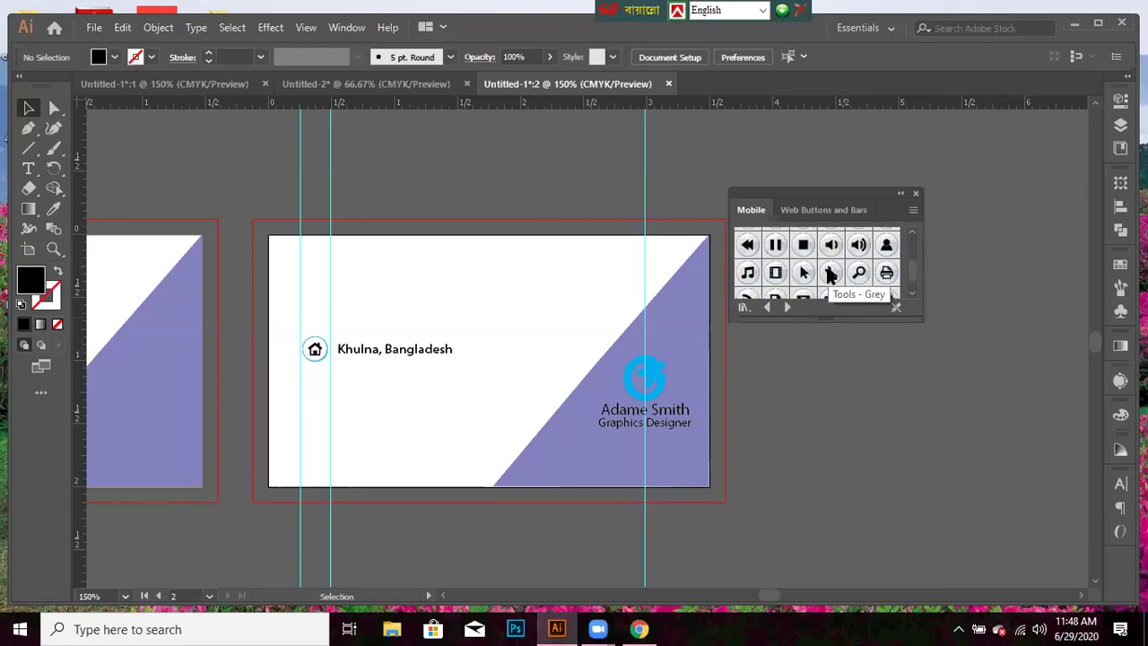
scroll(830, 273, "up", 2)
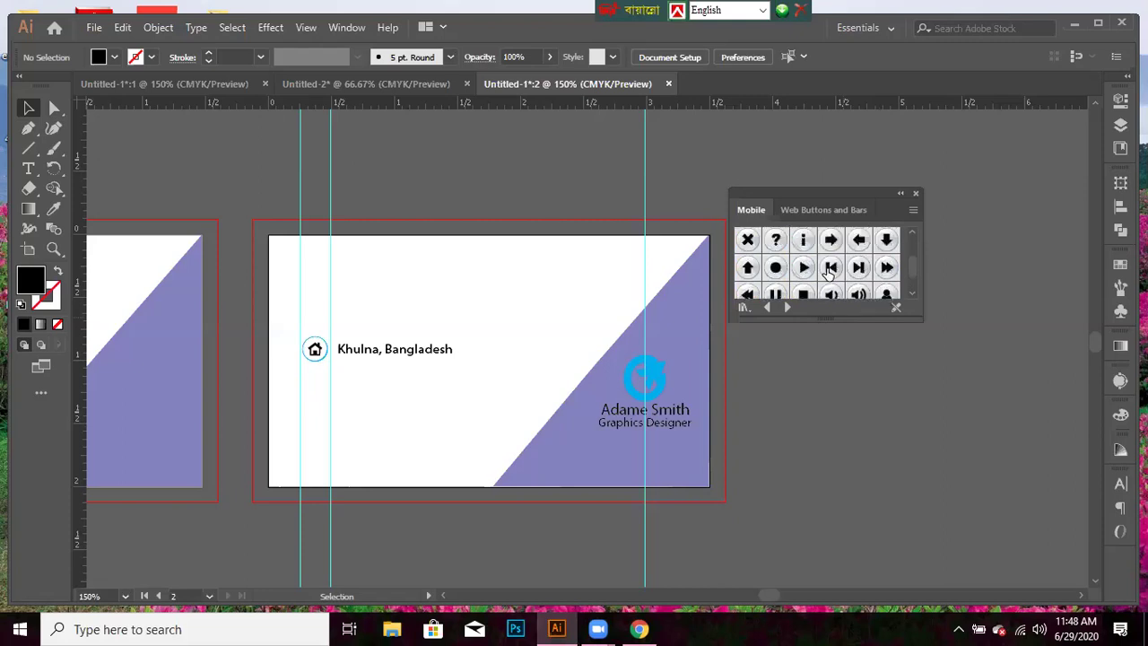
scroll(830, 273, "up", 2)
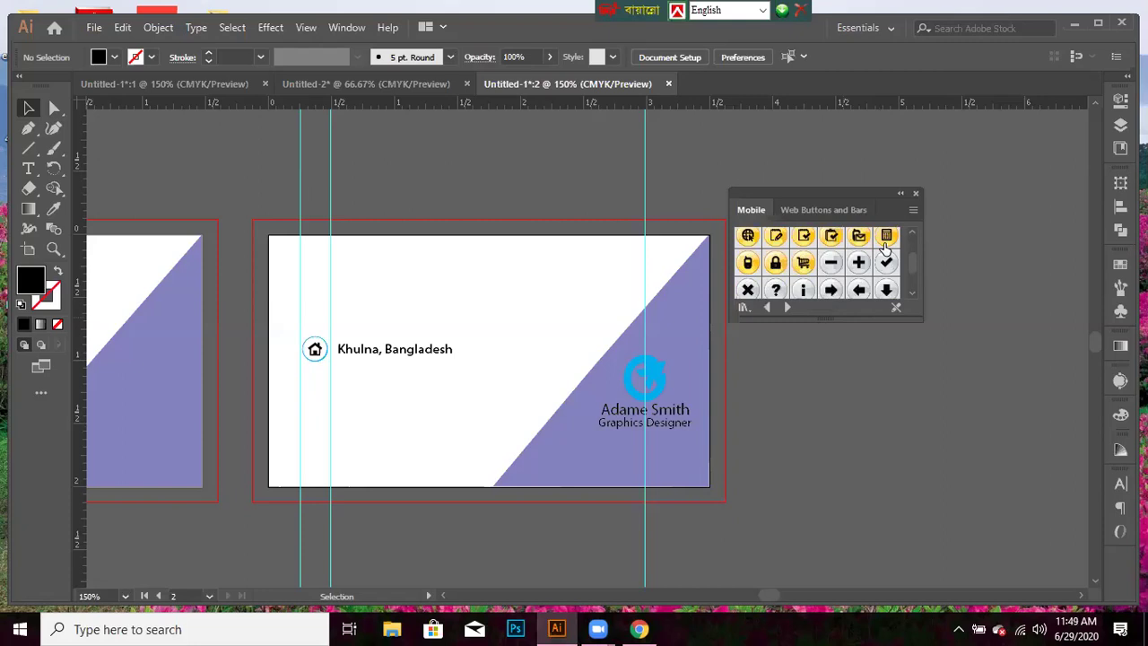
left_click_drag(741, 270, 367, 316)
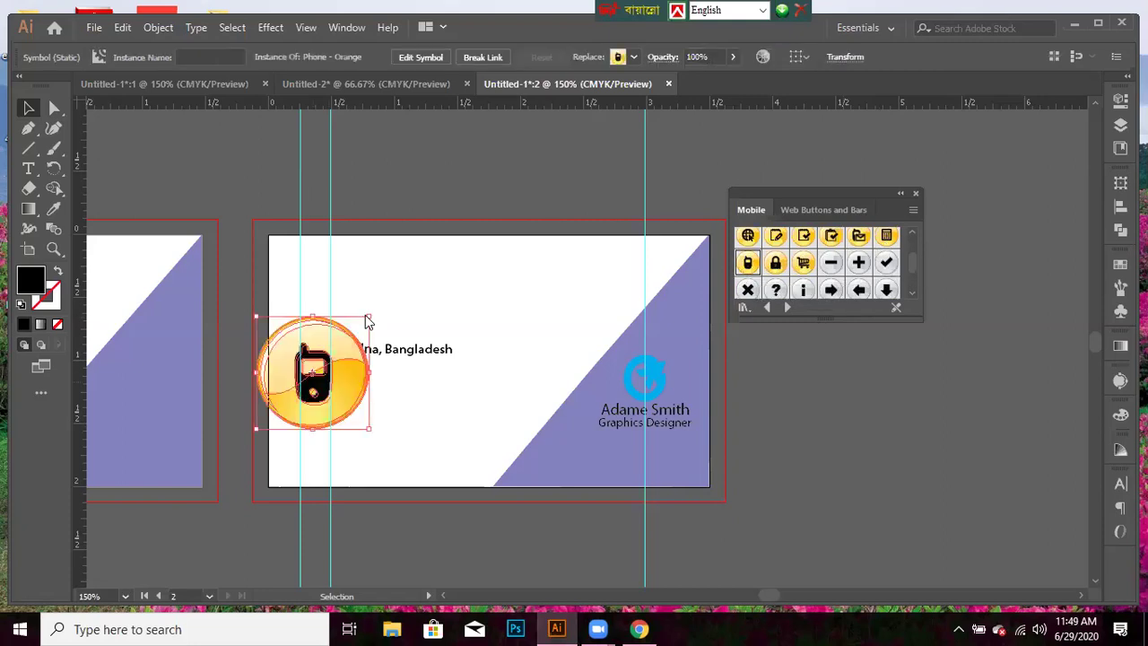
left_click_drag(366, 318, 343, 344)
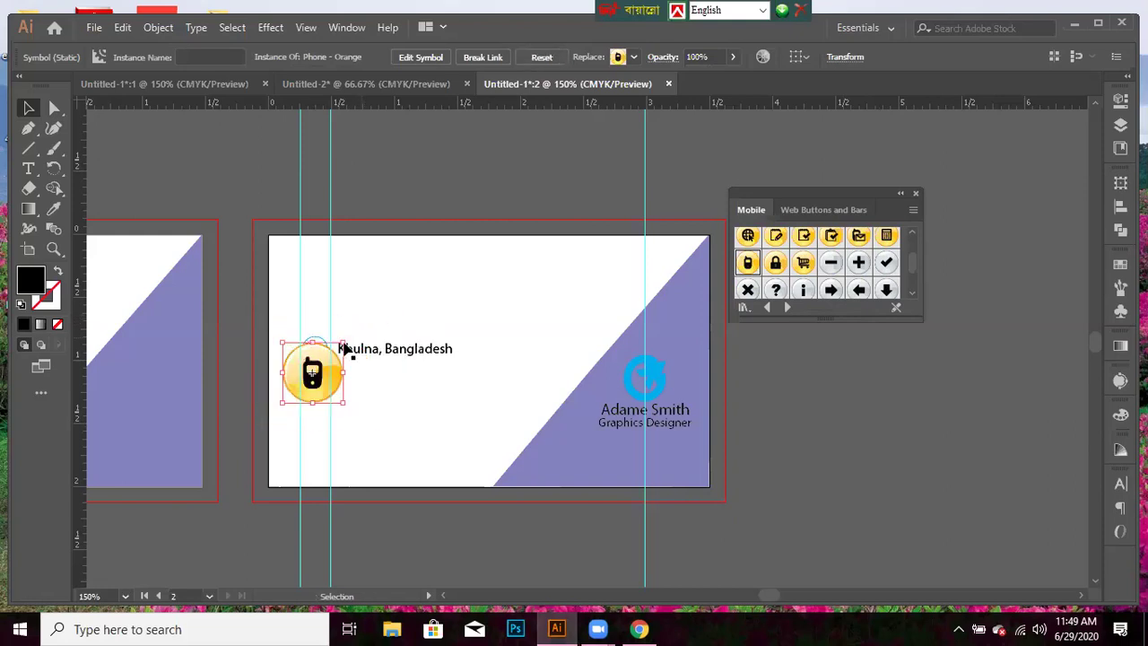
left_click(419, 54)
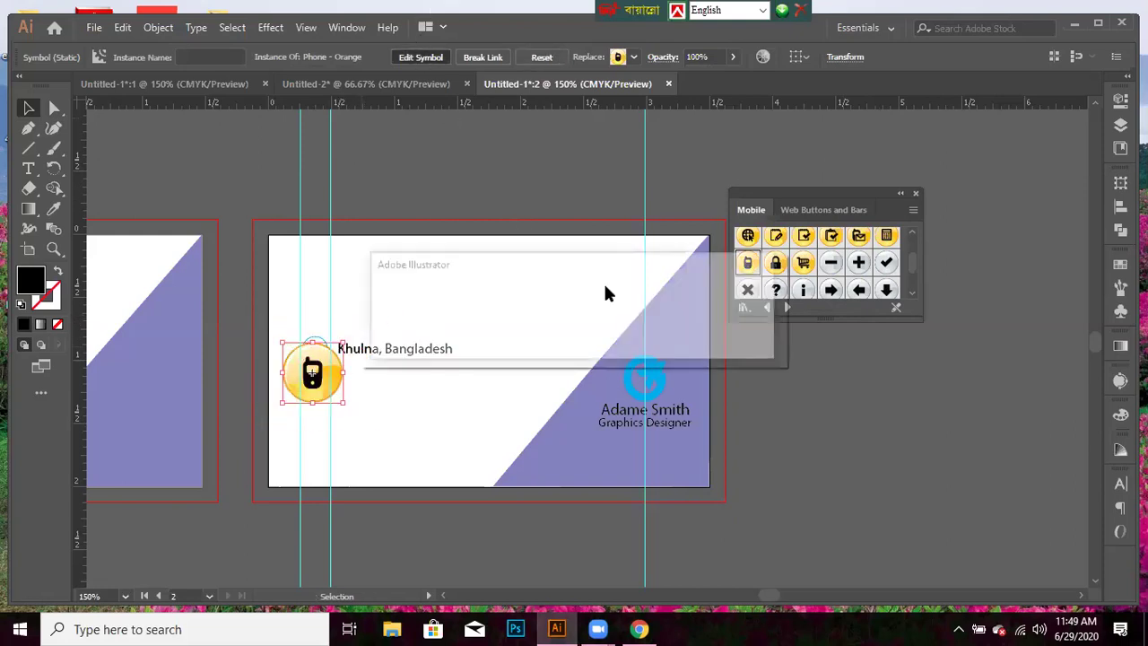
left_click(658, 339)
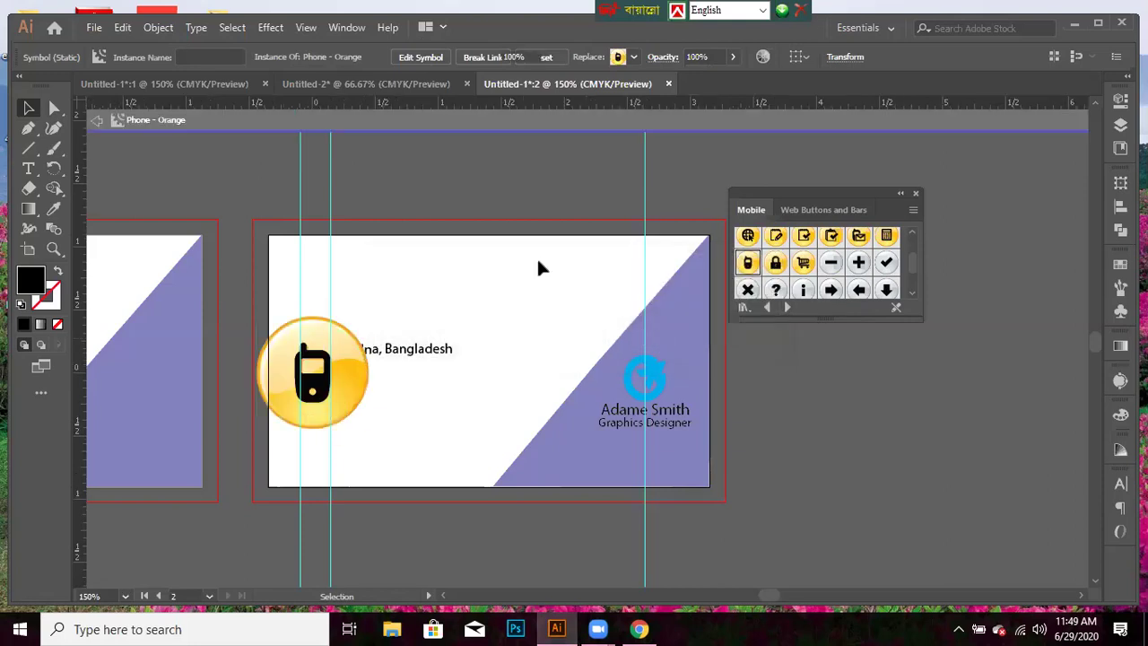
left_click(114, 57)
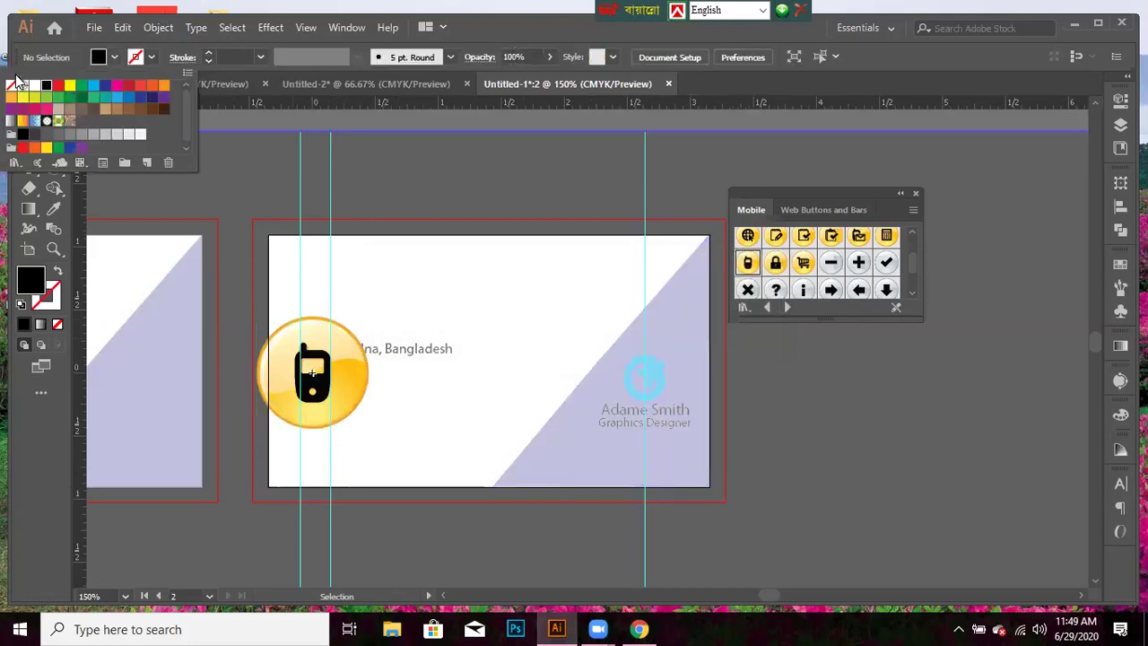
left_click(10, 87)
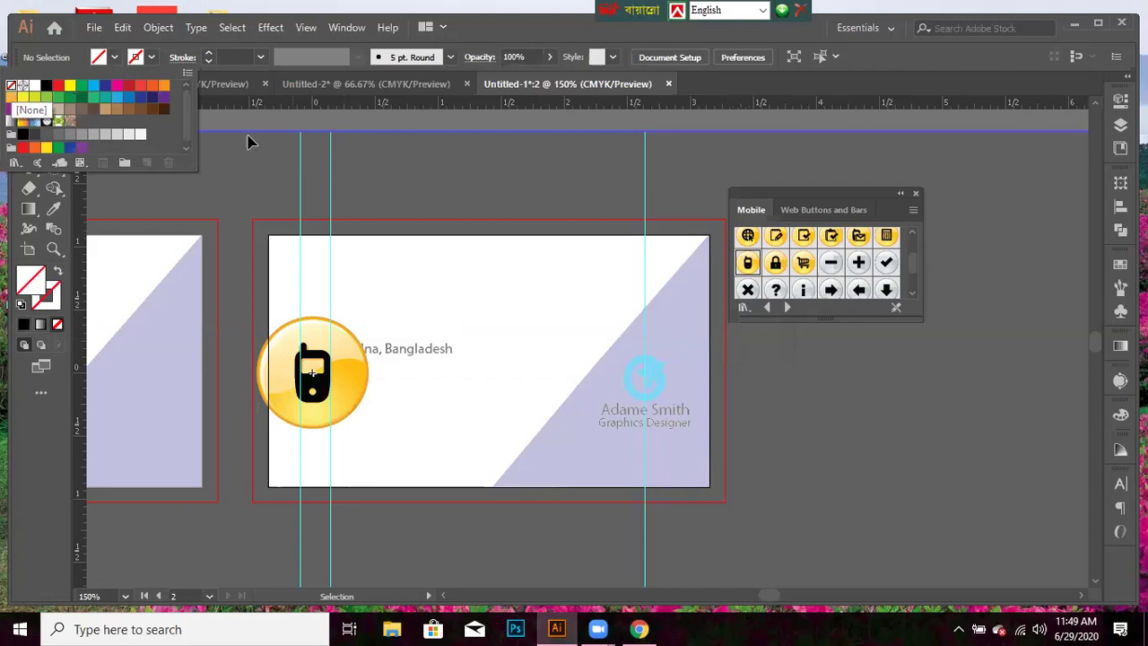
left_click(332, 339)
left_click(109, 58)
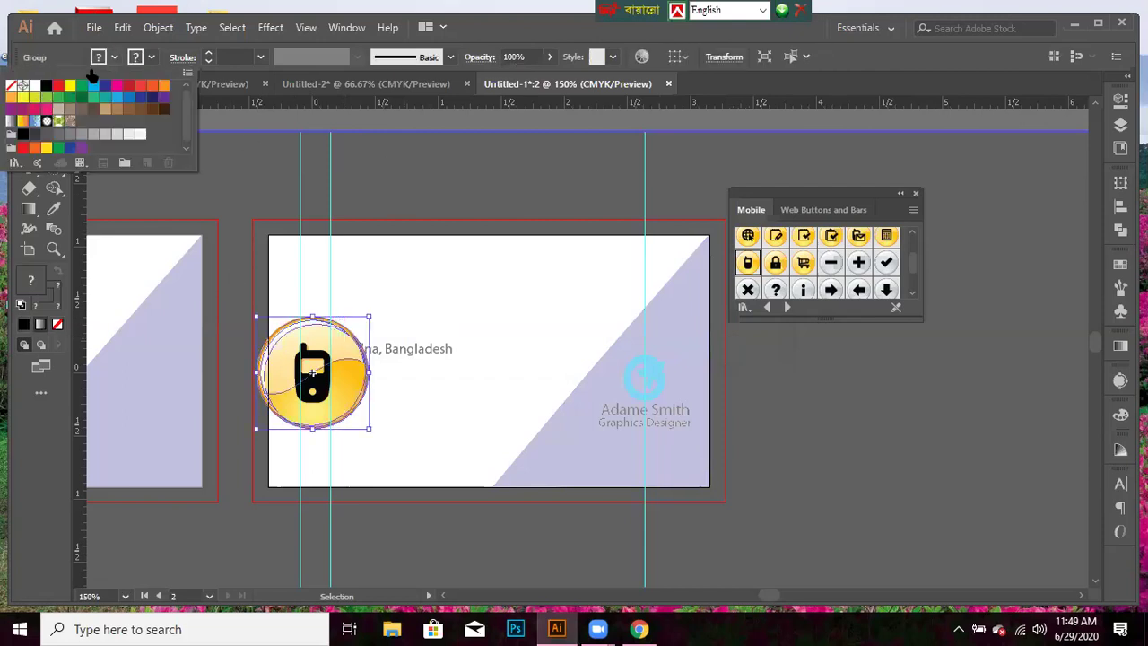
left_click(34, 87)
left_click(34, 87)
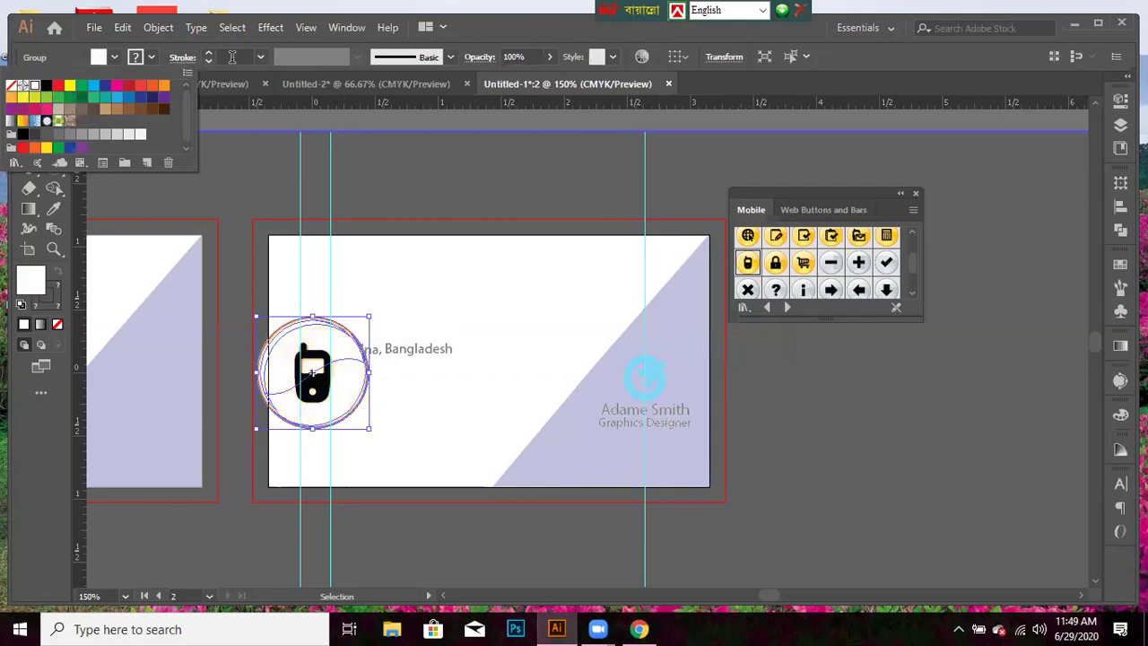
left_click(152, 58)
left_click(153, 59)
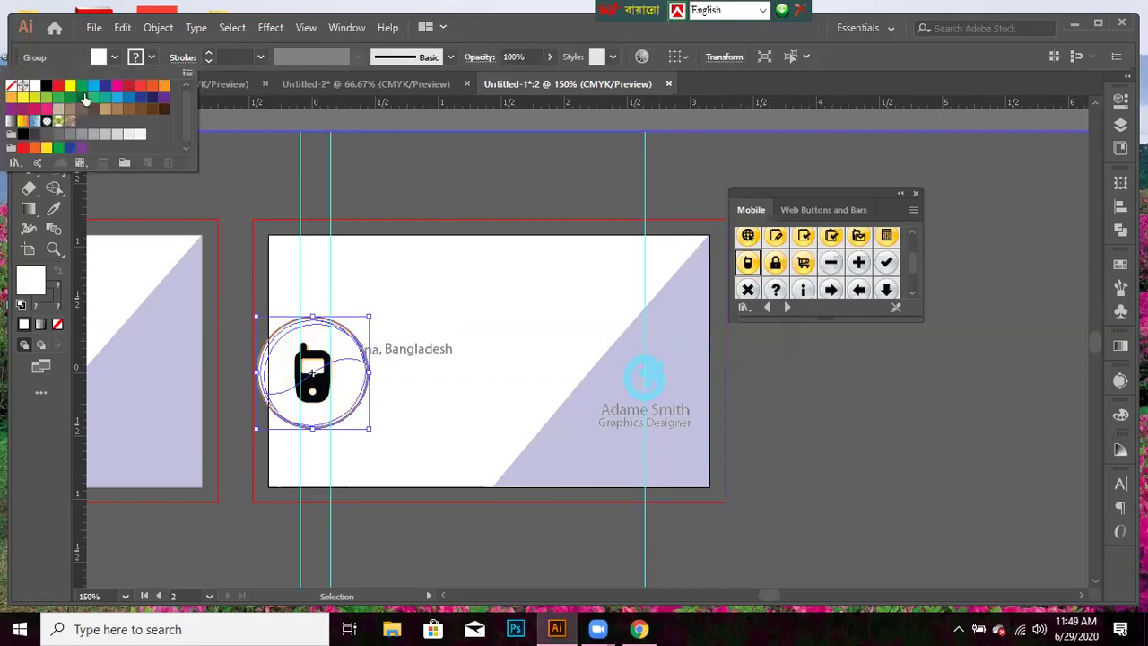
left_click(94, 85)
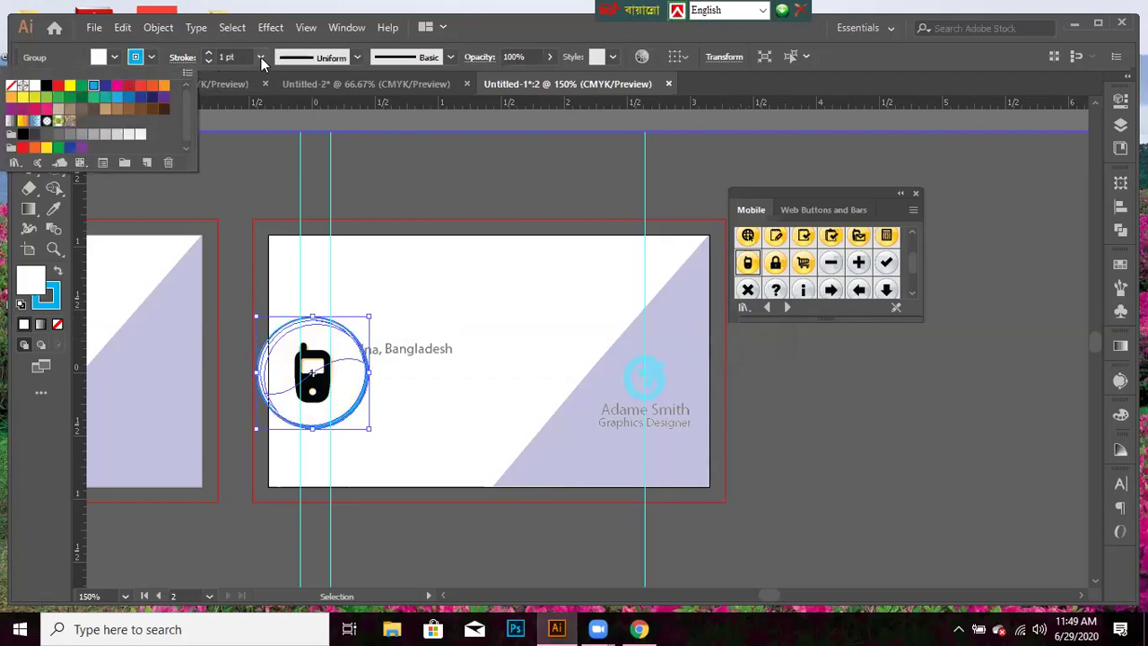
left_click(260, 56)
left_click(276, 149)
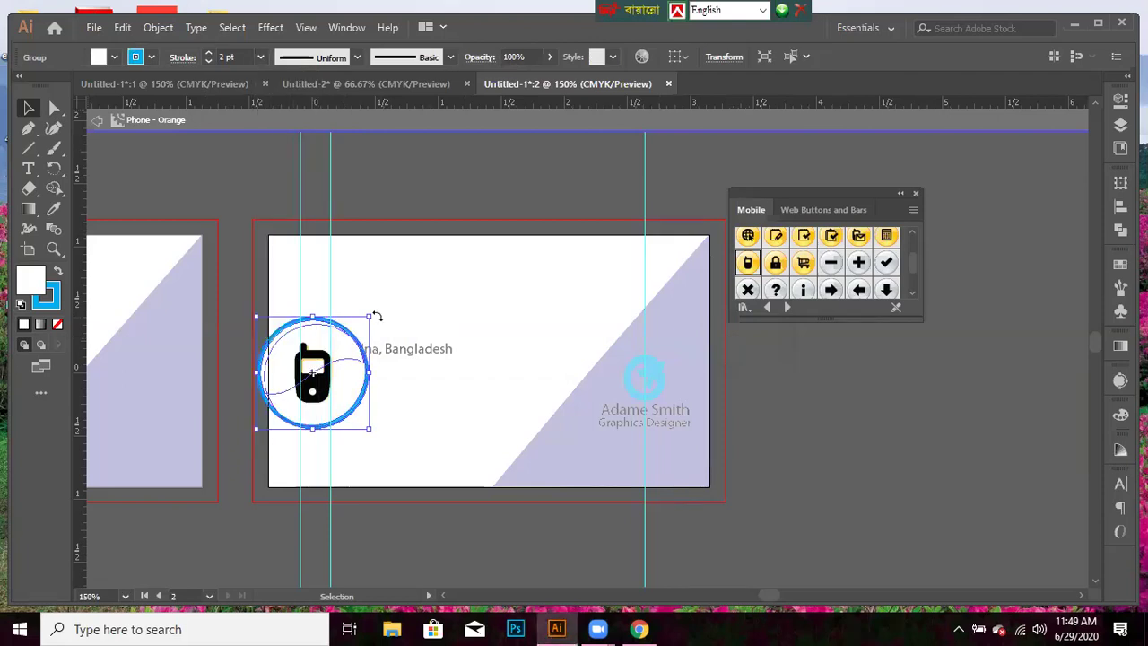
left_click_drag(369, 317, 332, 349)
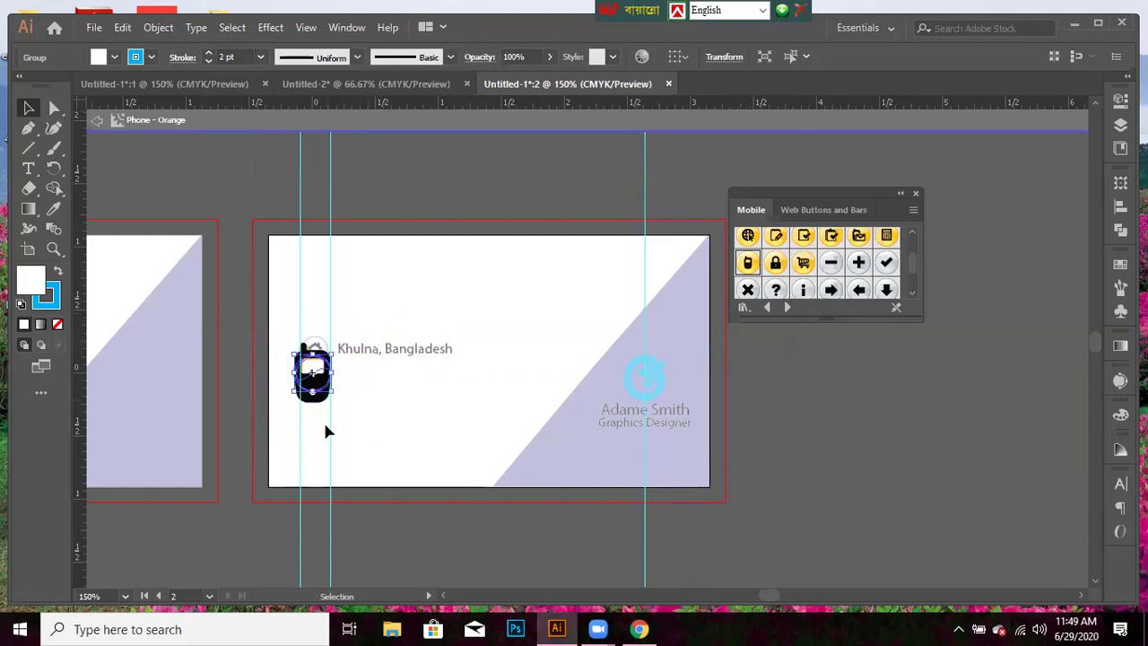
left_click(332, 372)
left_click(312, 400)
left_click_drag(313, 402, 374, 412)
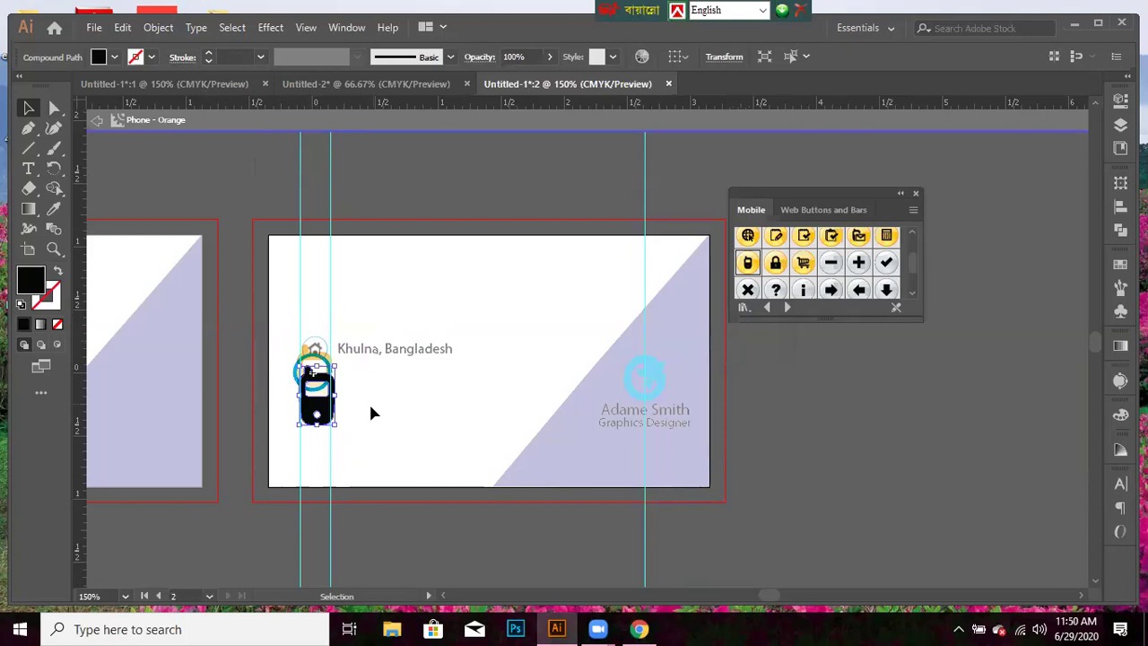
left_click(354, 401)
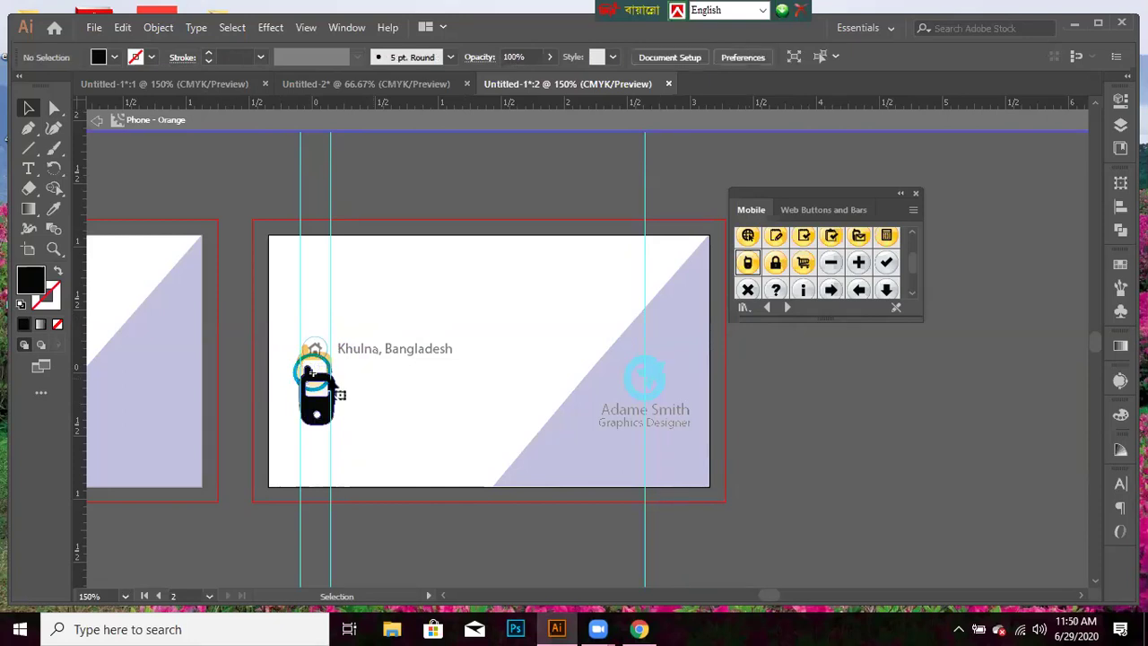
left_click(332, 390)
key("Delete")
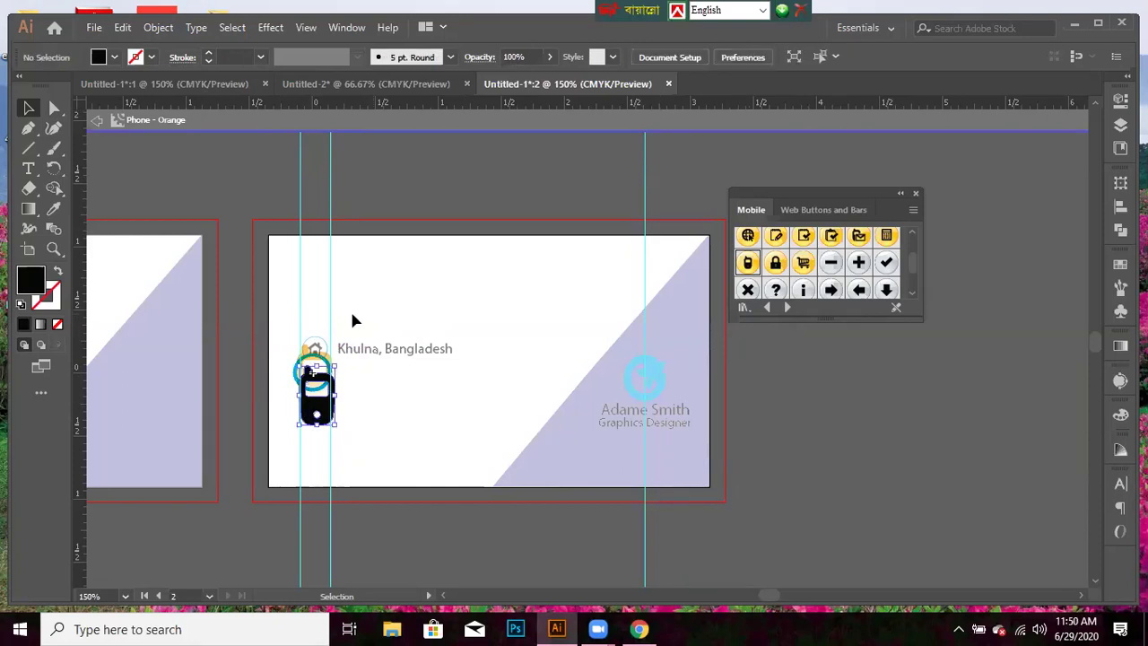
left_click(327, 385)
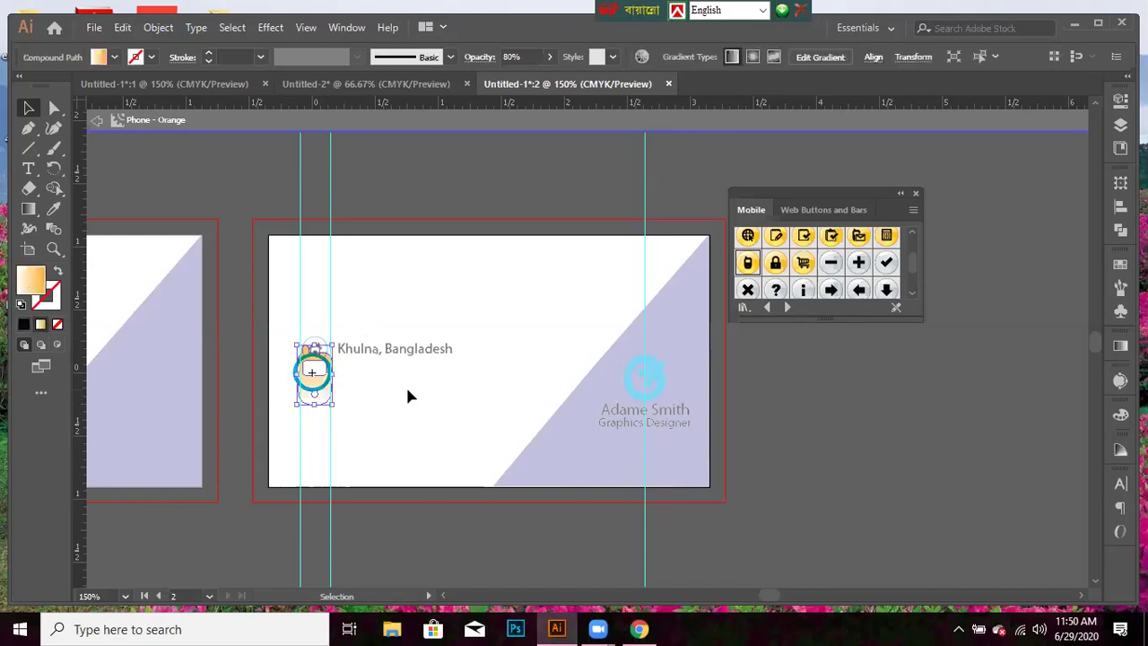
key("Delete")
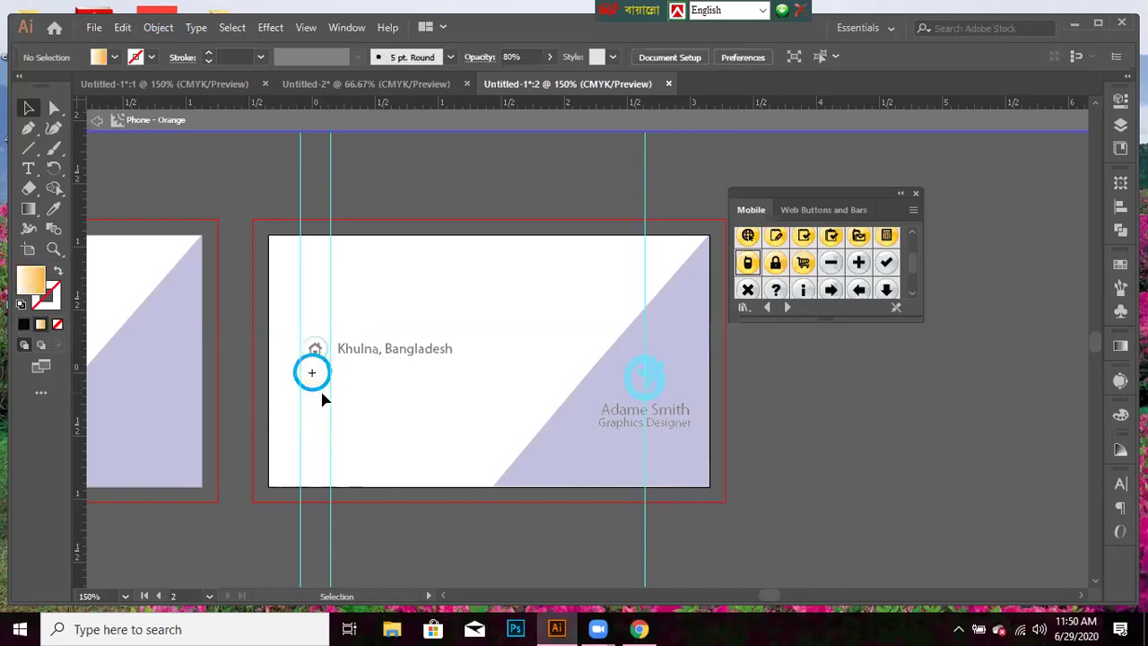
left_click(338, 391)
key("Delete")
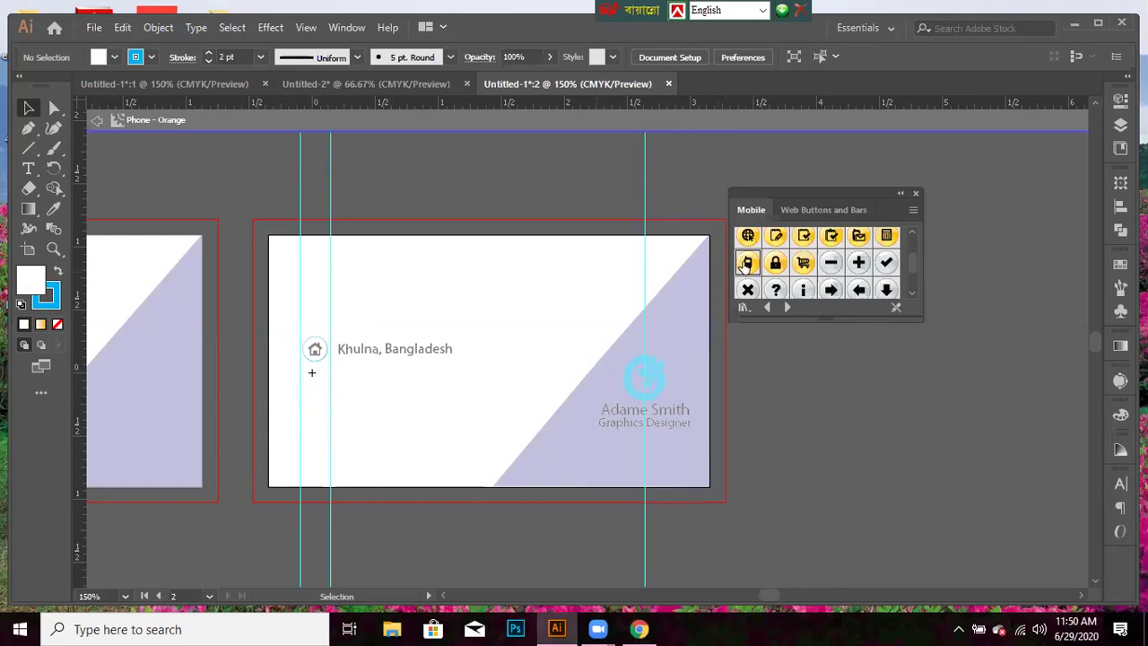
left_click_drag(746, 263, 385, 415)
left_click_drag(306, 419, 305, 419)
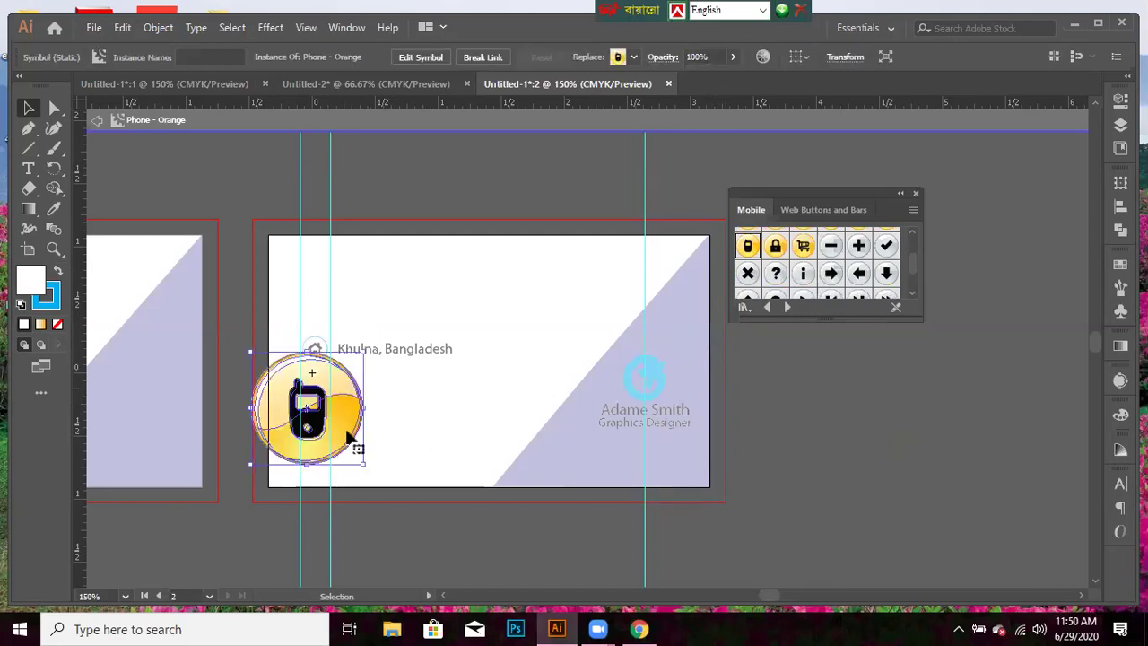
key("Delete")
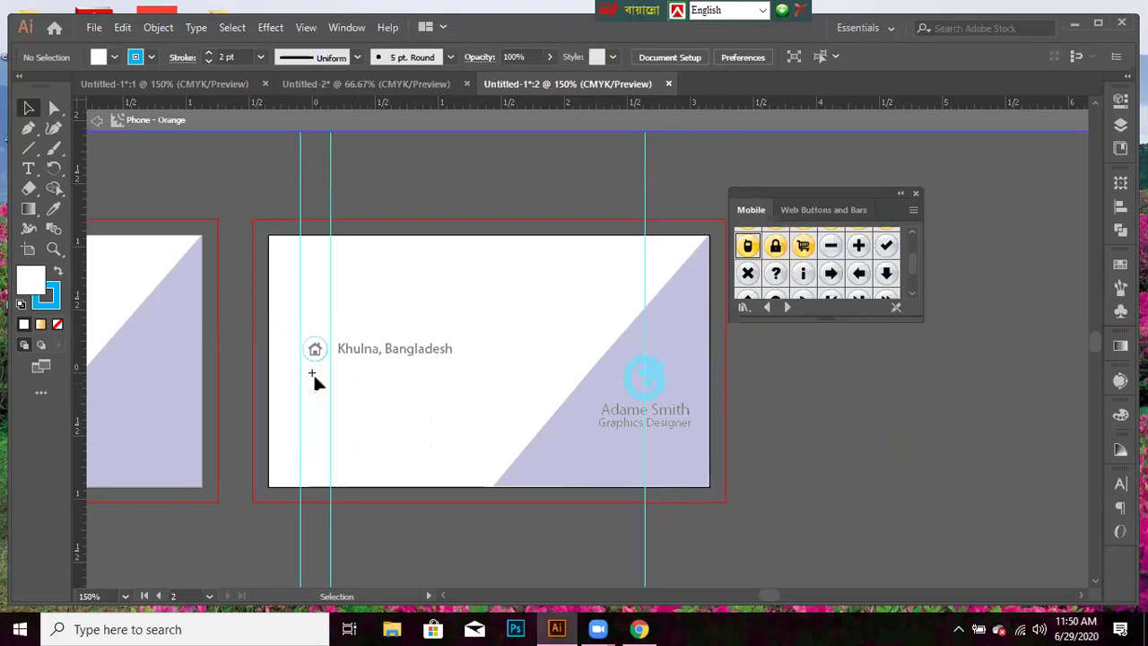
key("Escape")
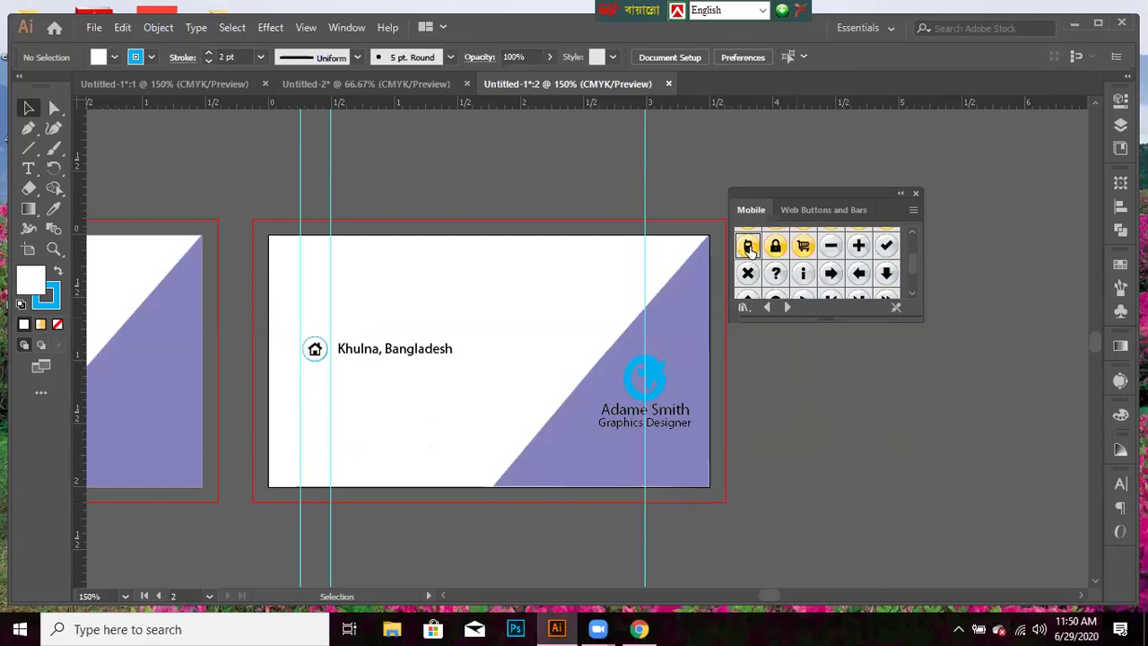
- Place the phone symbol below the home icon, shrink it, and enter its symbol editing
left_click_drag(748, 249, 314, 395)
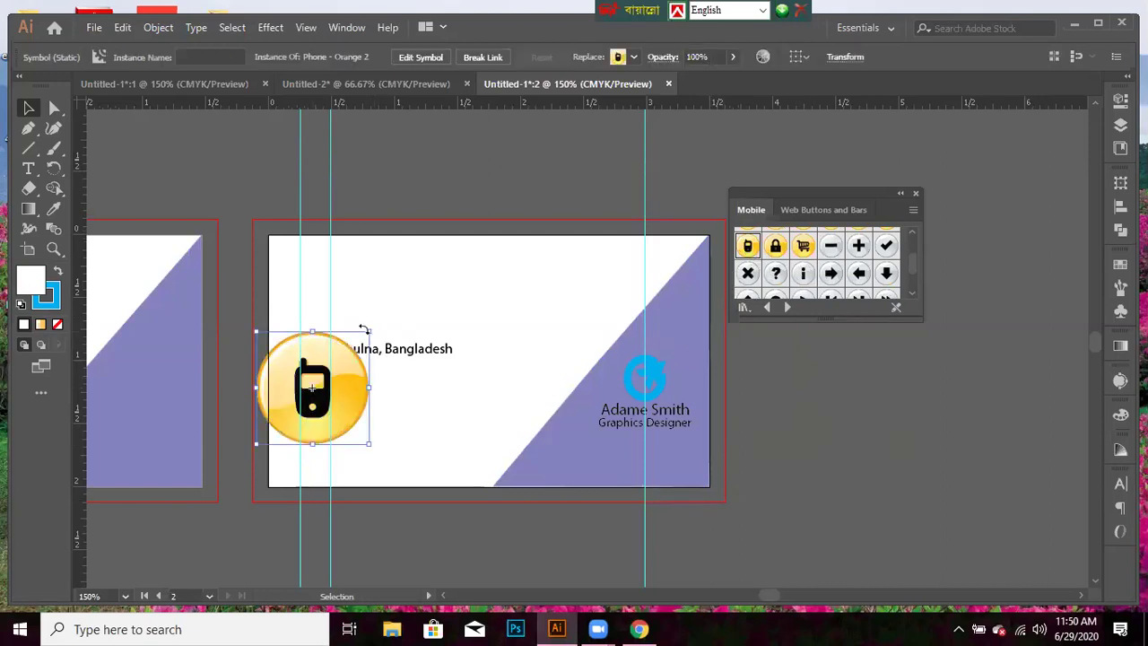
left_click_drag(365, 332, 329, 371)
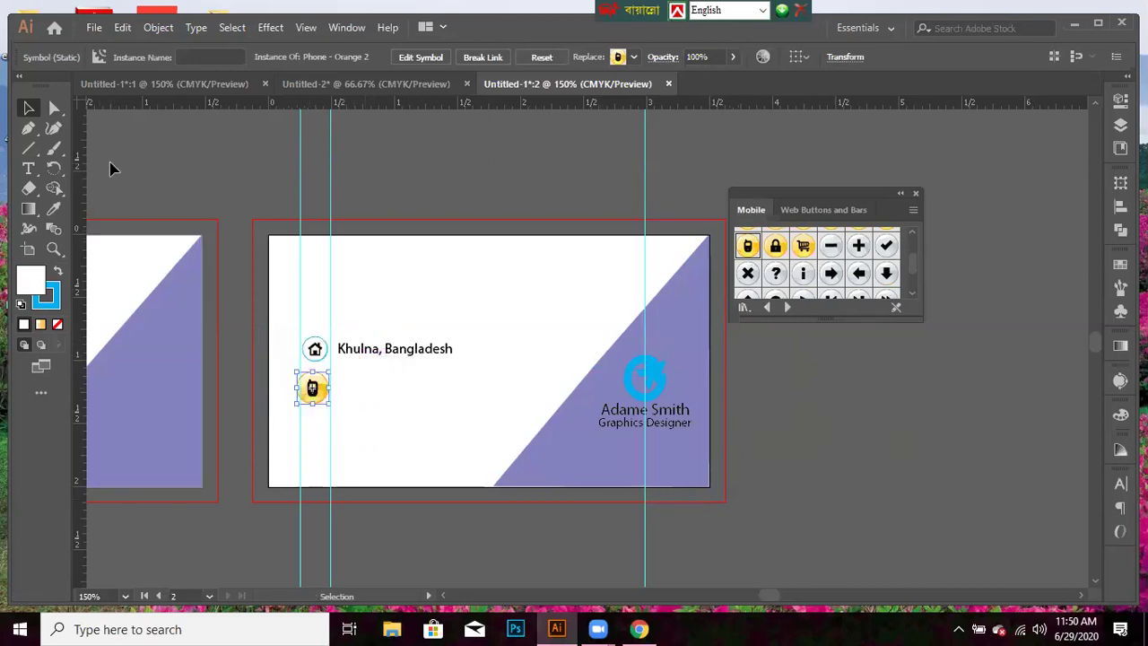
left_click(426, 56)
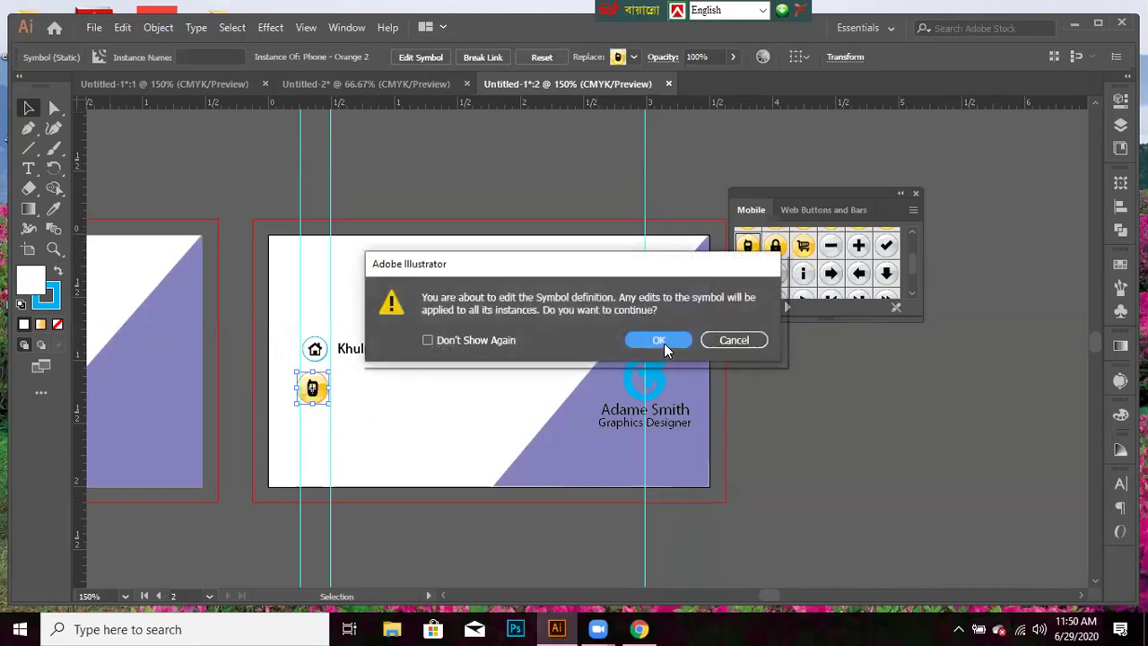
key("Return")
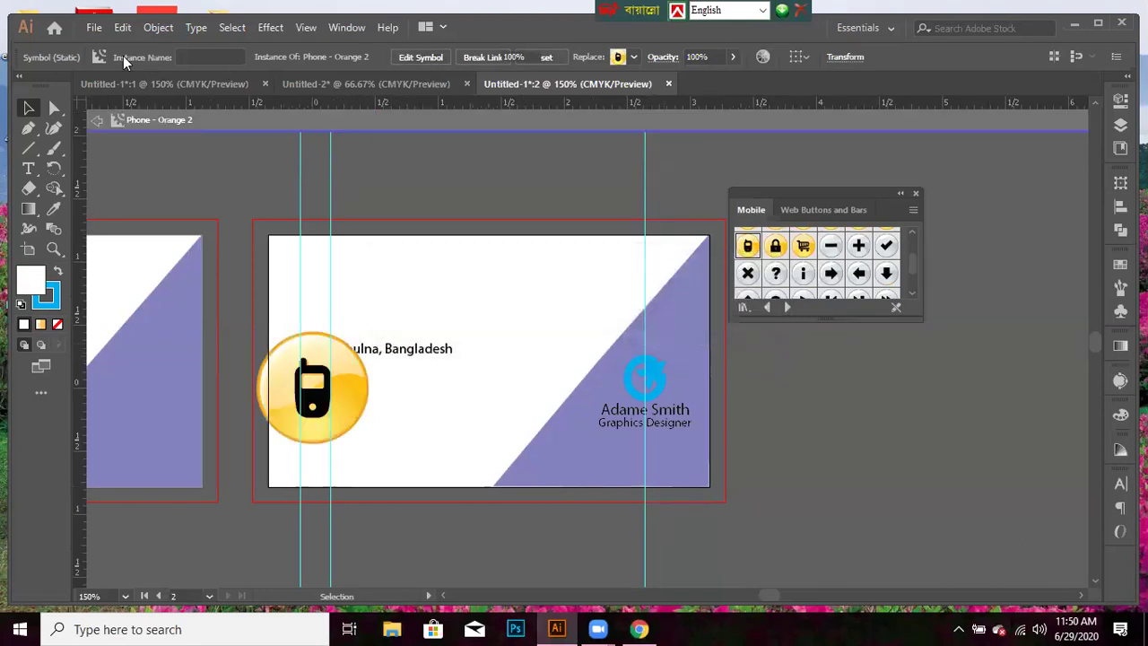
- Give the phone icon's circle a white fill and a blue 2 pt outline
left_click(10, 87)
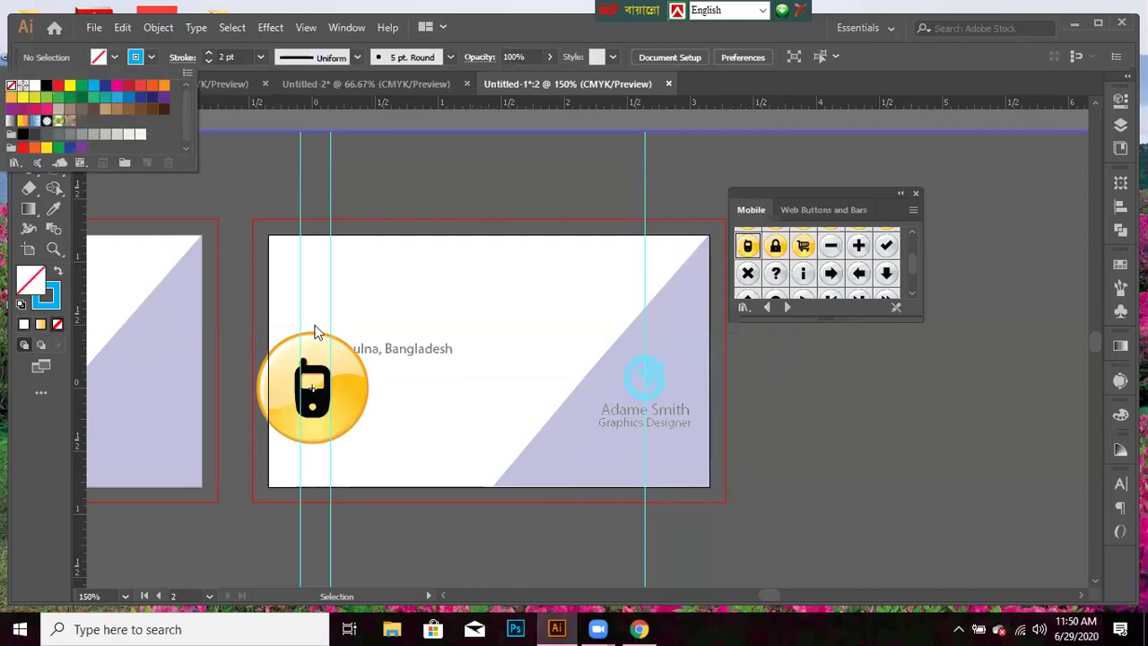
left_click(729, 406)
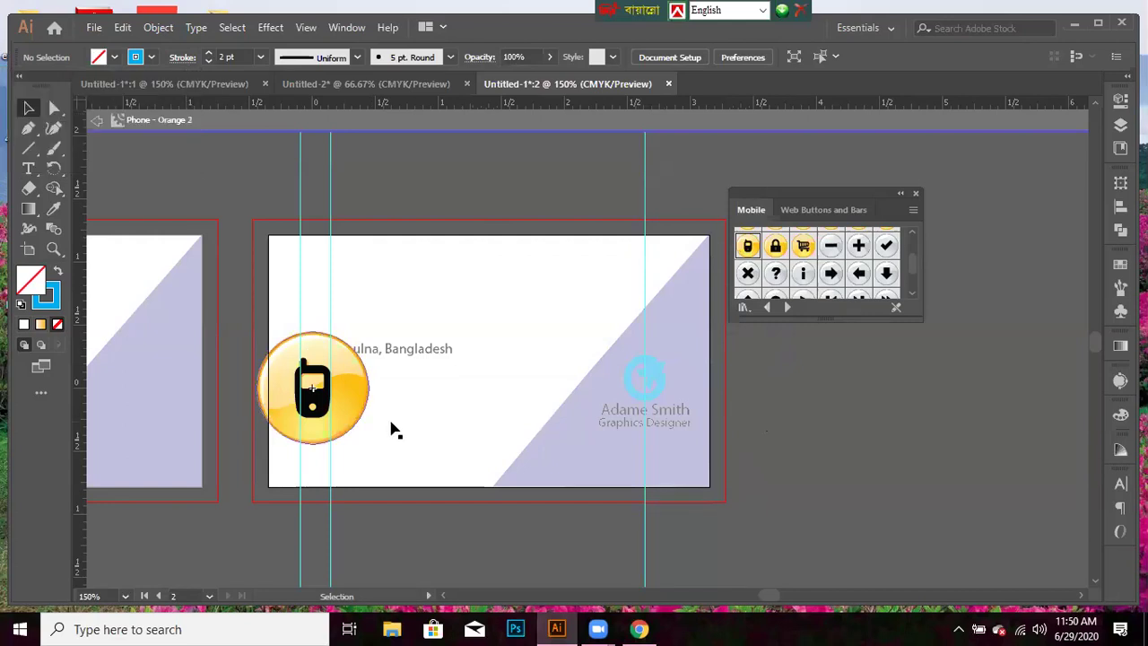
left_click(356, 428)
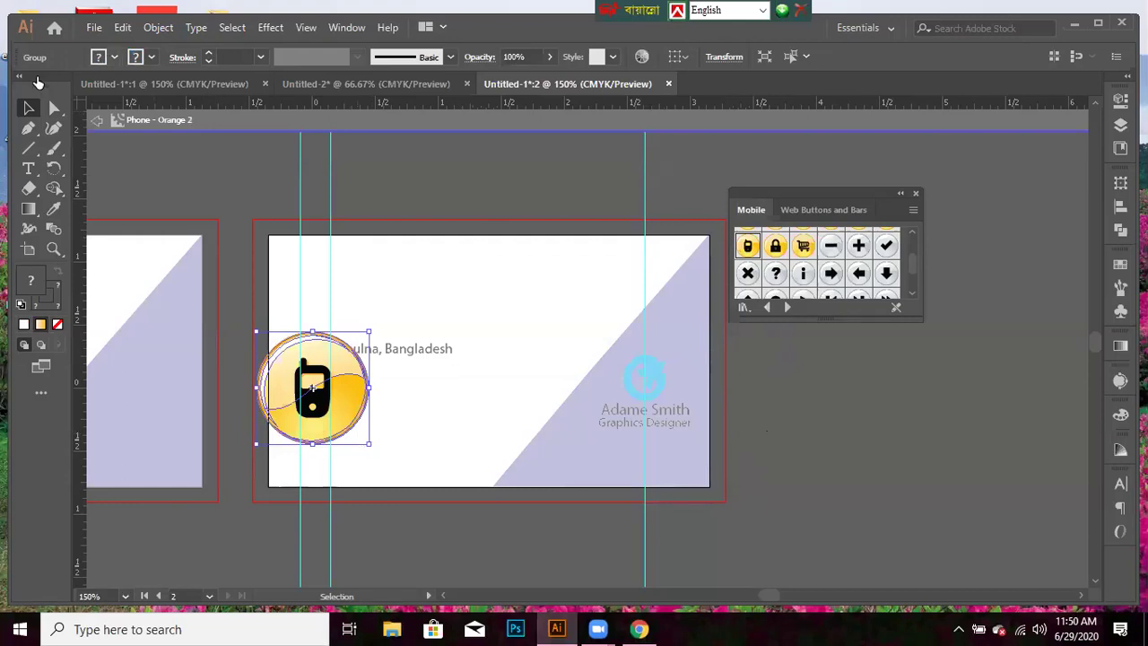
left_click(100, 60)
left_click(86, 149)
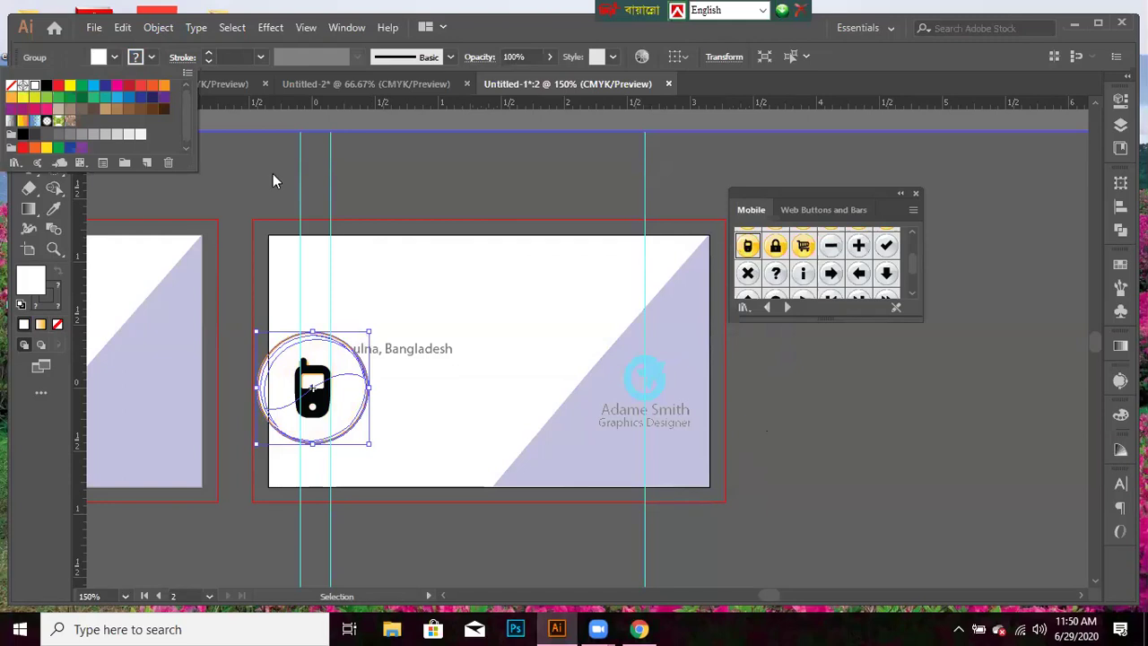
left_click(150, 57)
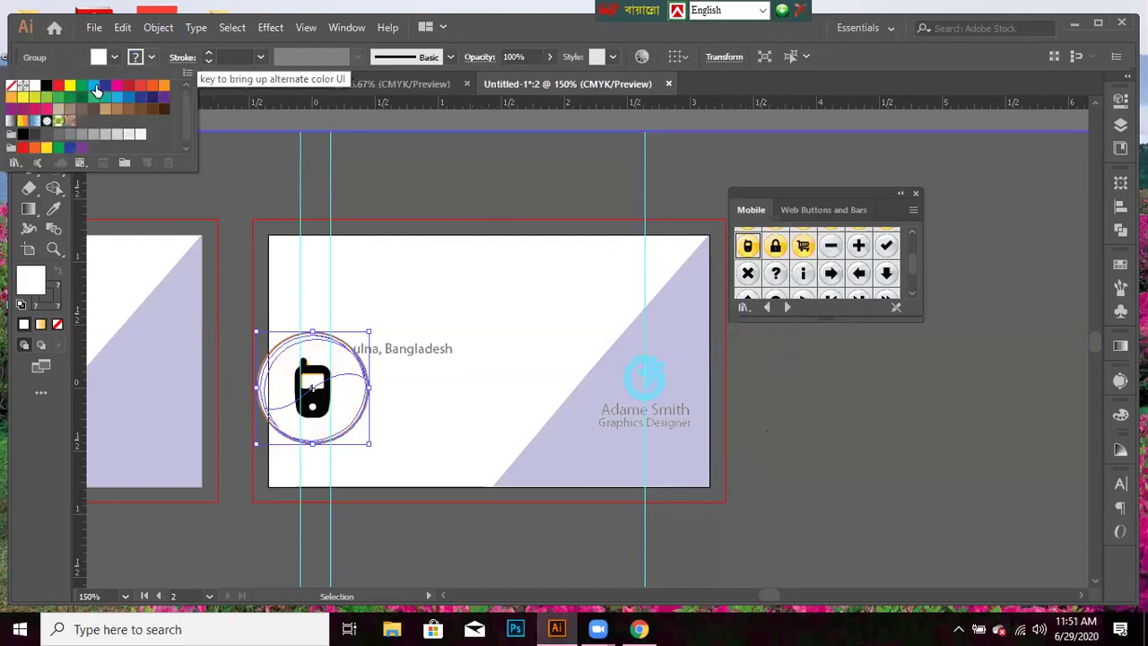
left_click(94, 86)
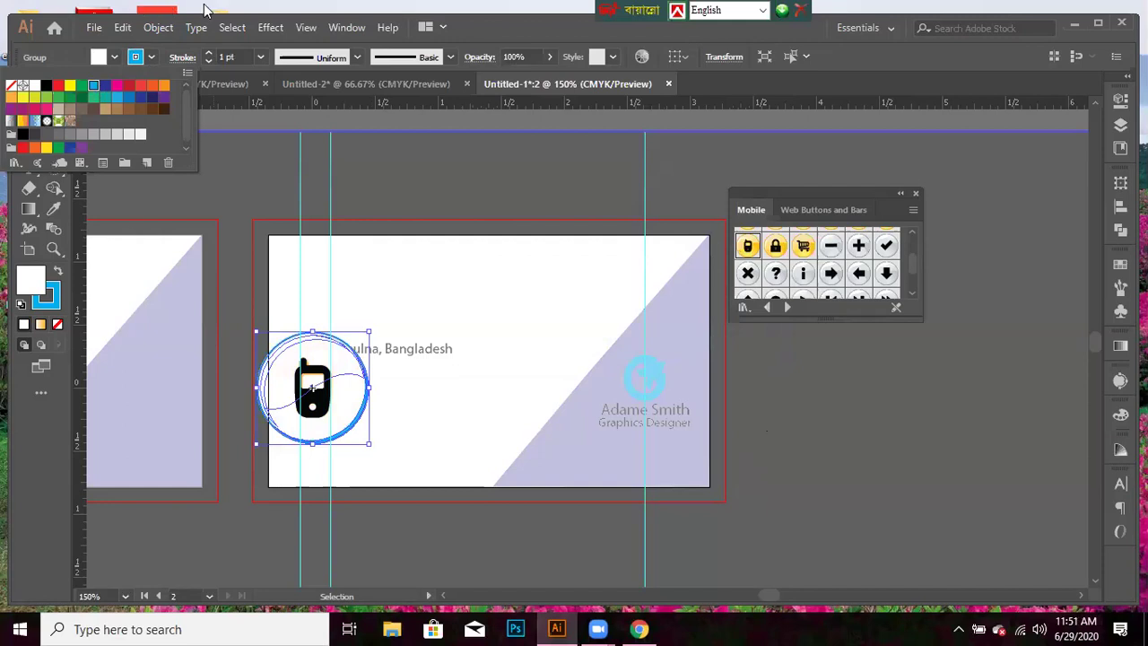
left_click(261, 59)
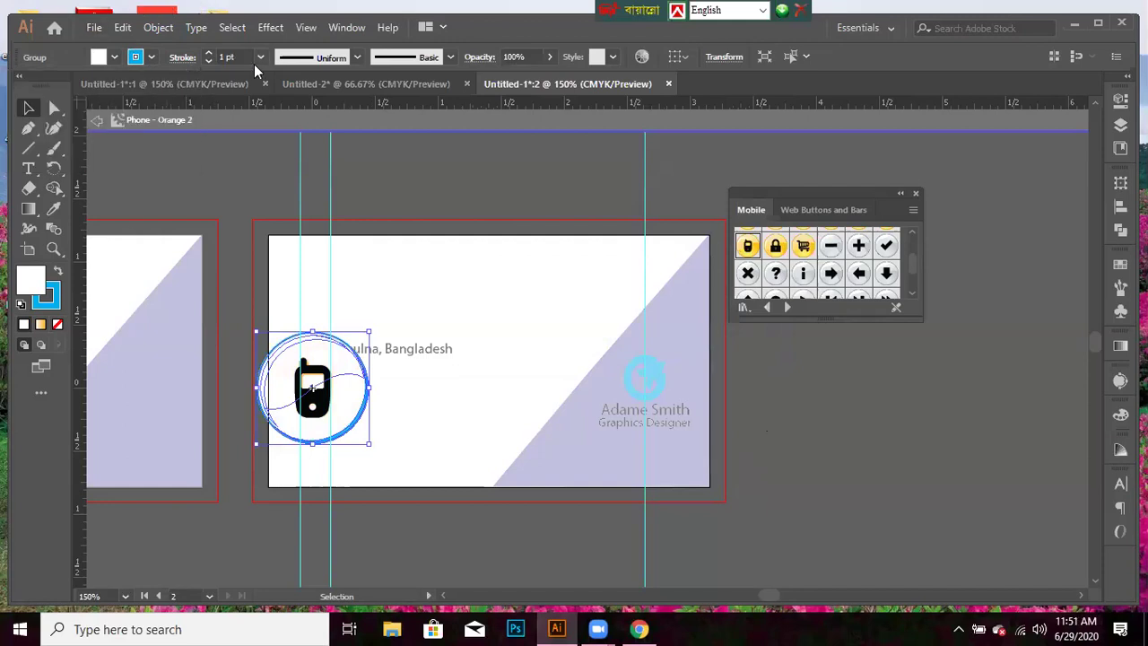
left_click(254, 62)
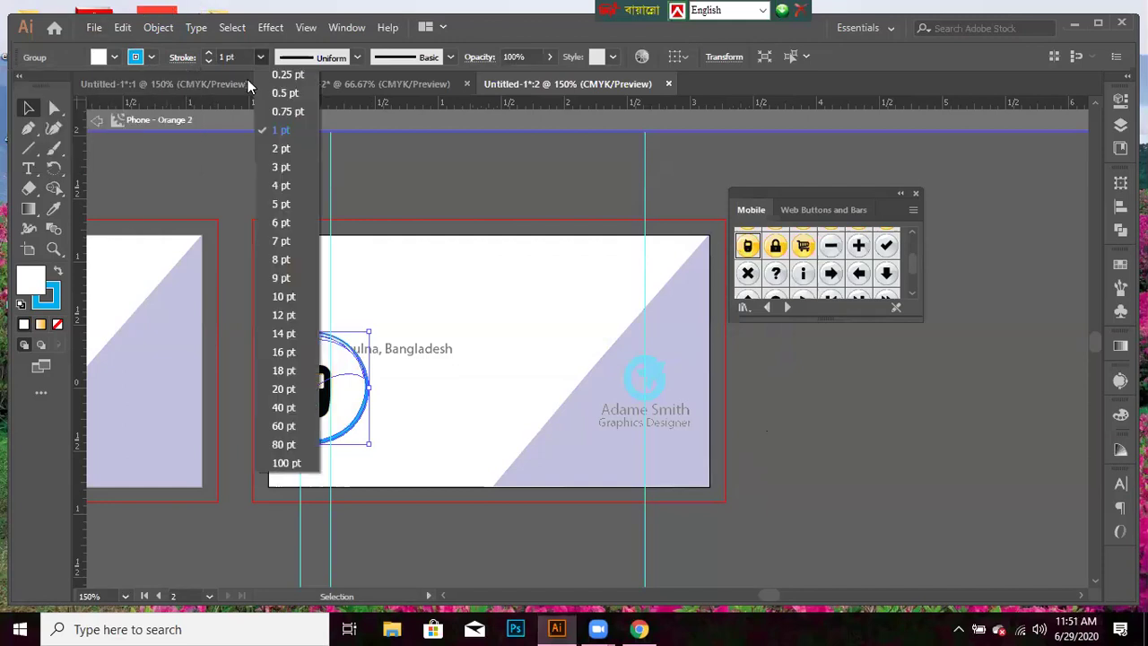
left_click(280, 149)
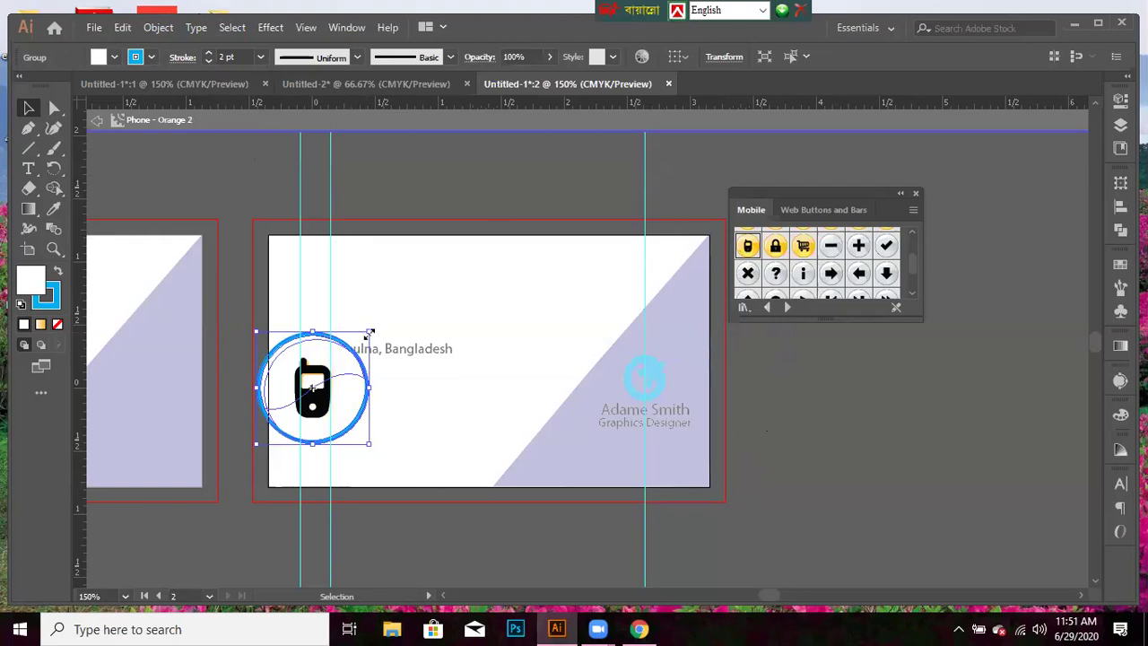
- Shrink the phone icon group about its centre
left_click_drag(364, 328, 349, 352)
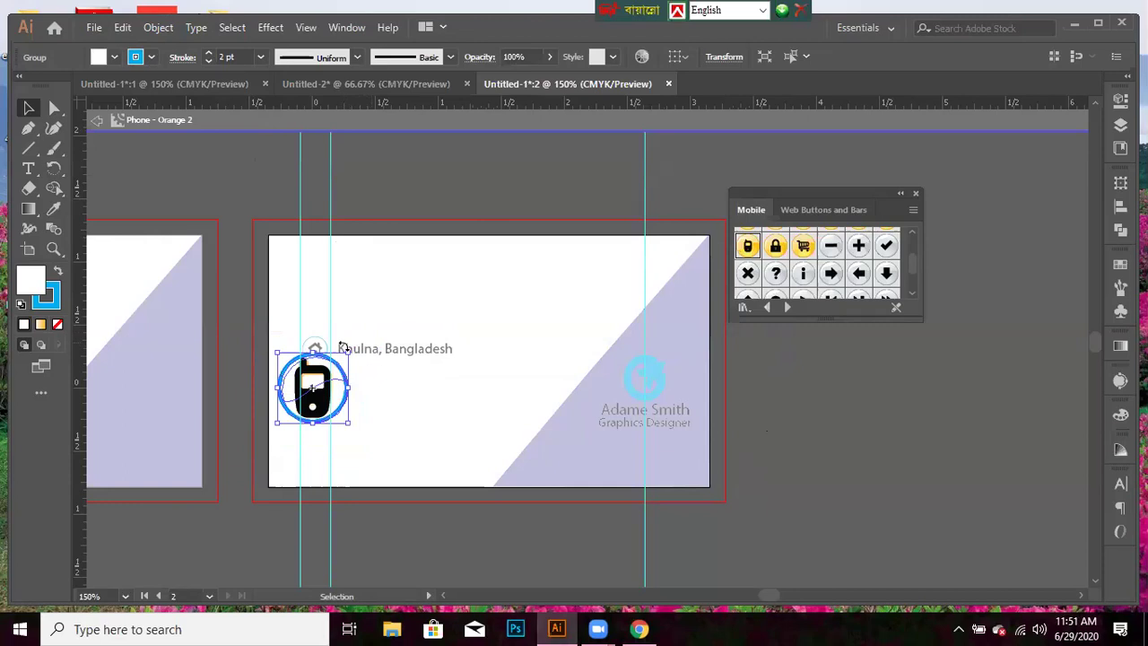
left_click_drag(345, 349, 337, 364)
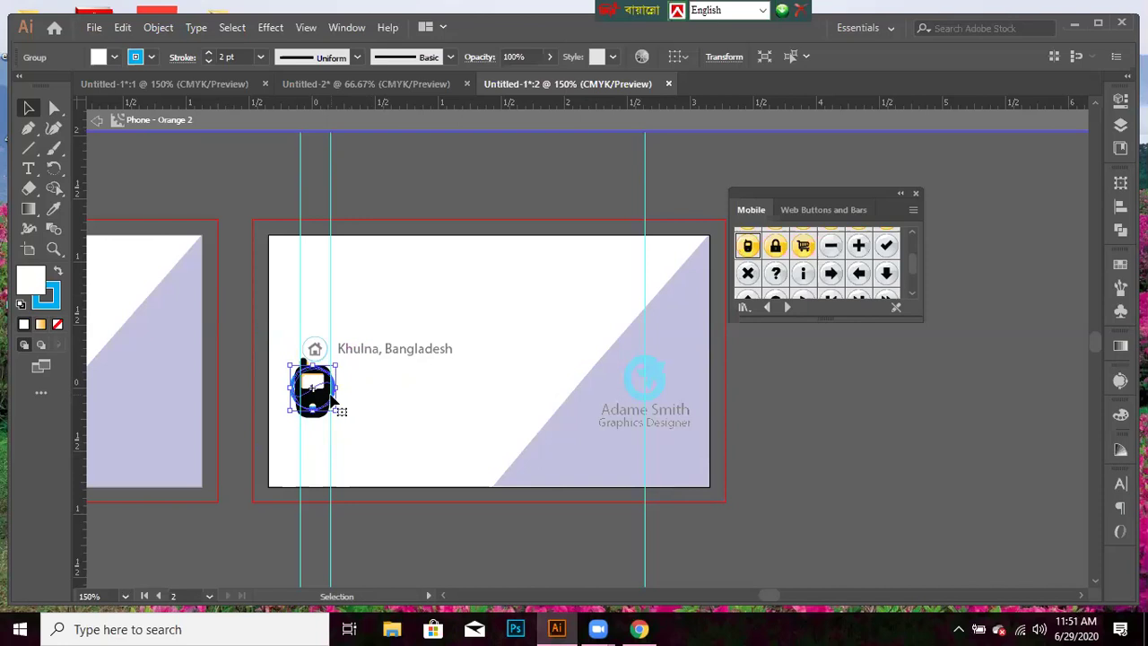
key("ctrl+shift+a")
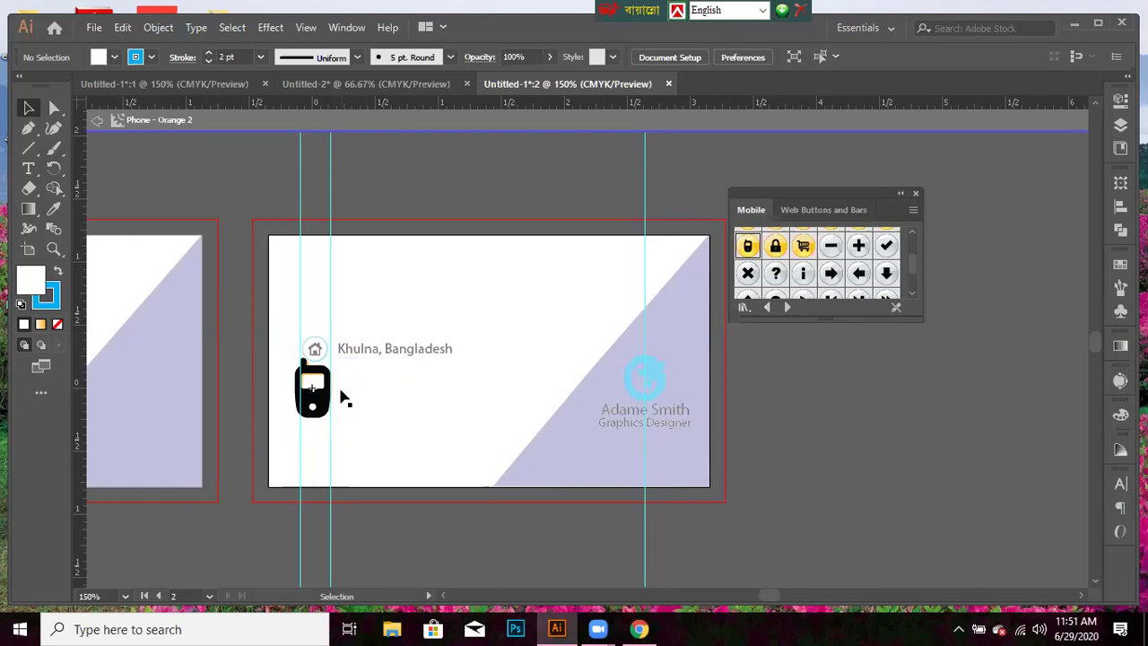
- Delete the black phone handset and exit symbol editing back to the card
left_click_drag(312, 405, 311, 401)
left_click(296, 382)
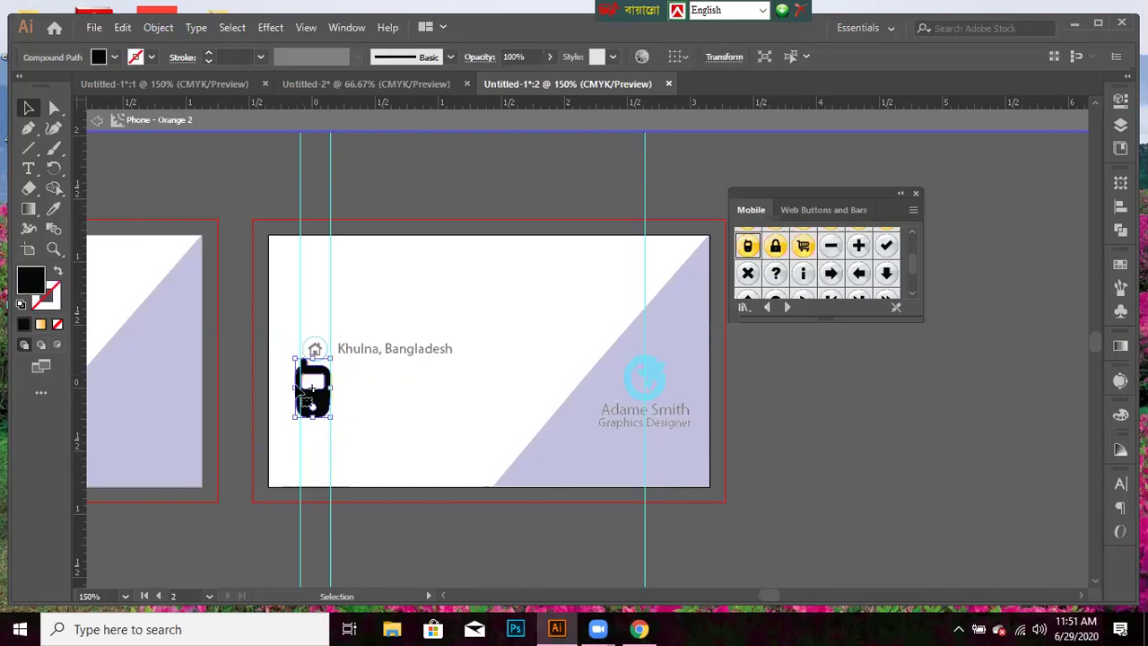
key("Delete")
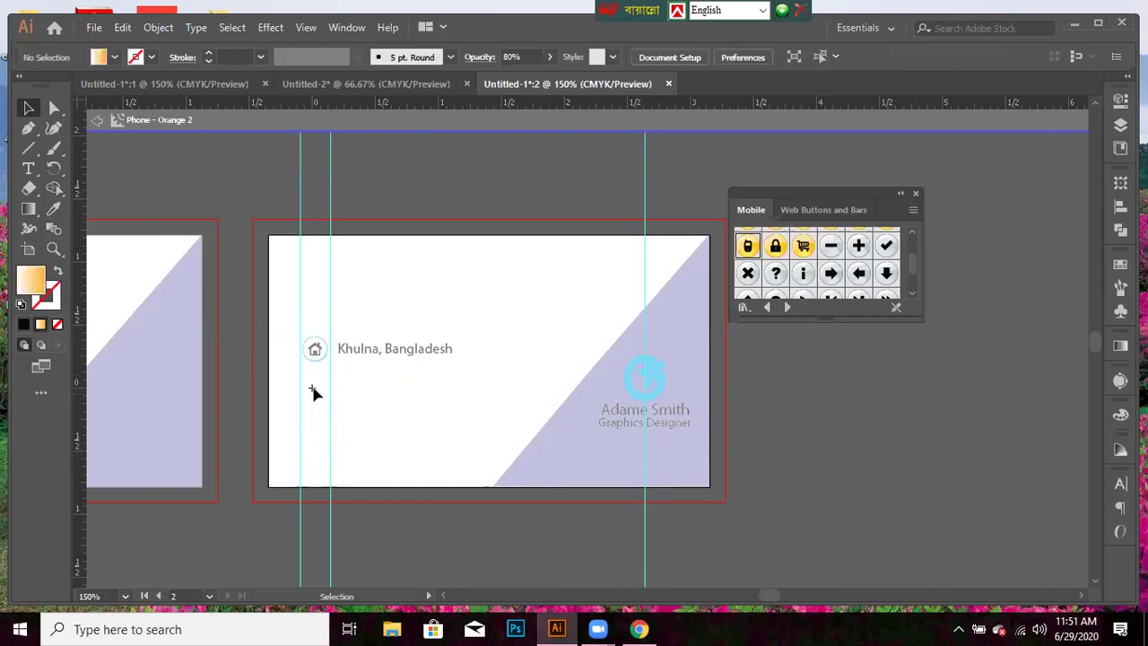
double_click(856, 466)
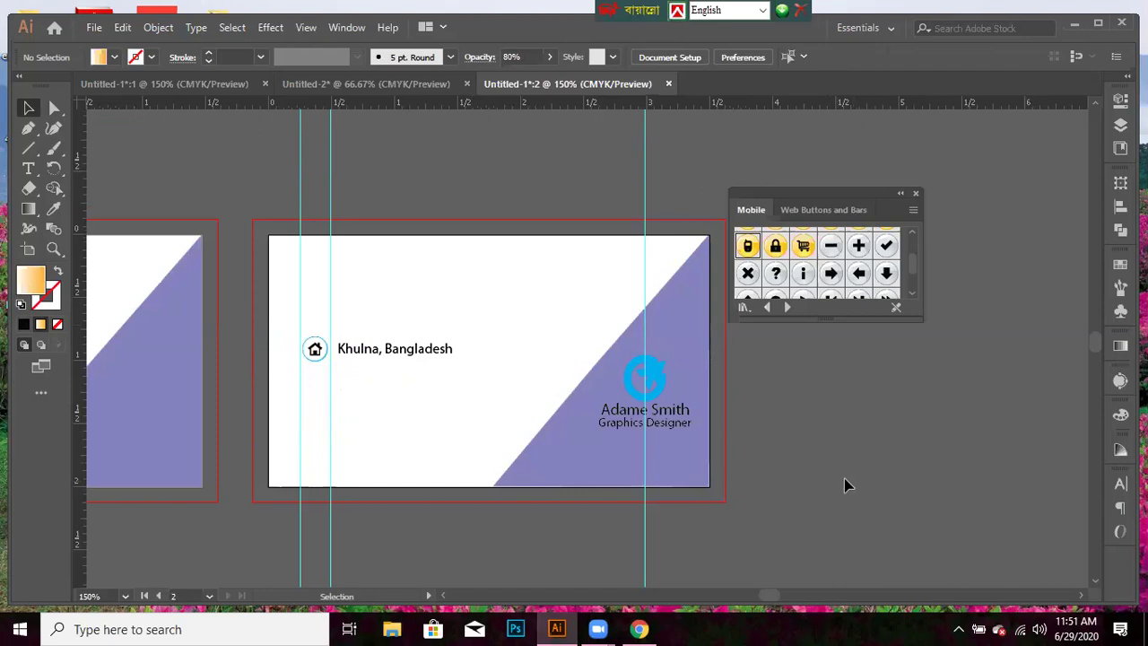
scroll(857, 269, "up", 2)
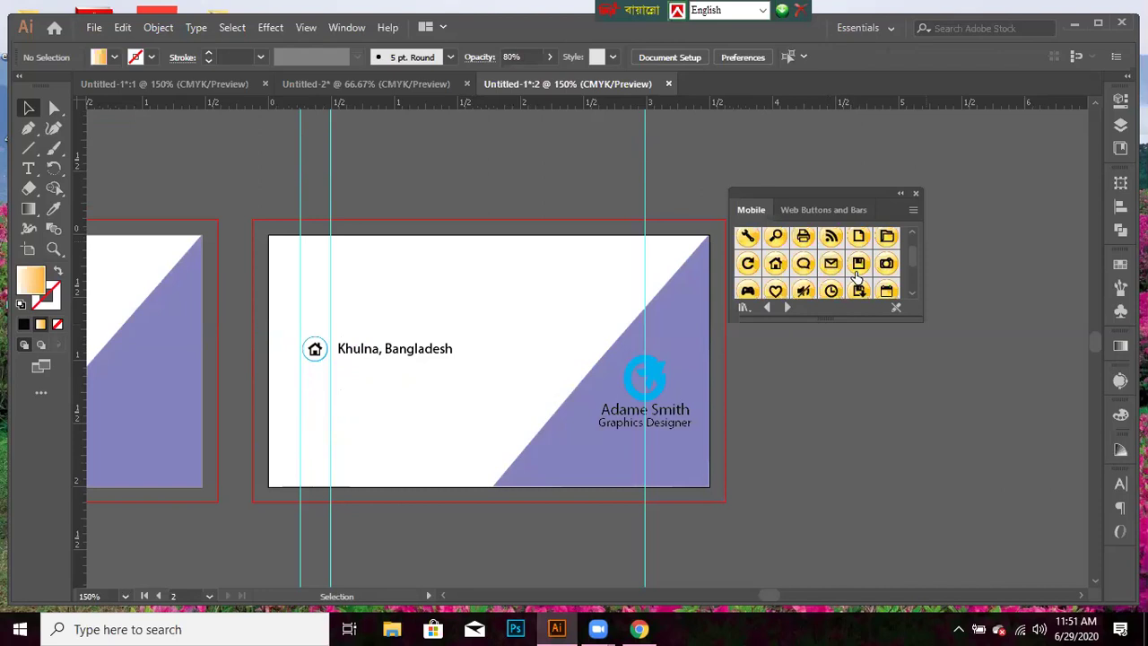
scroll(874, 284, "down", 2)
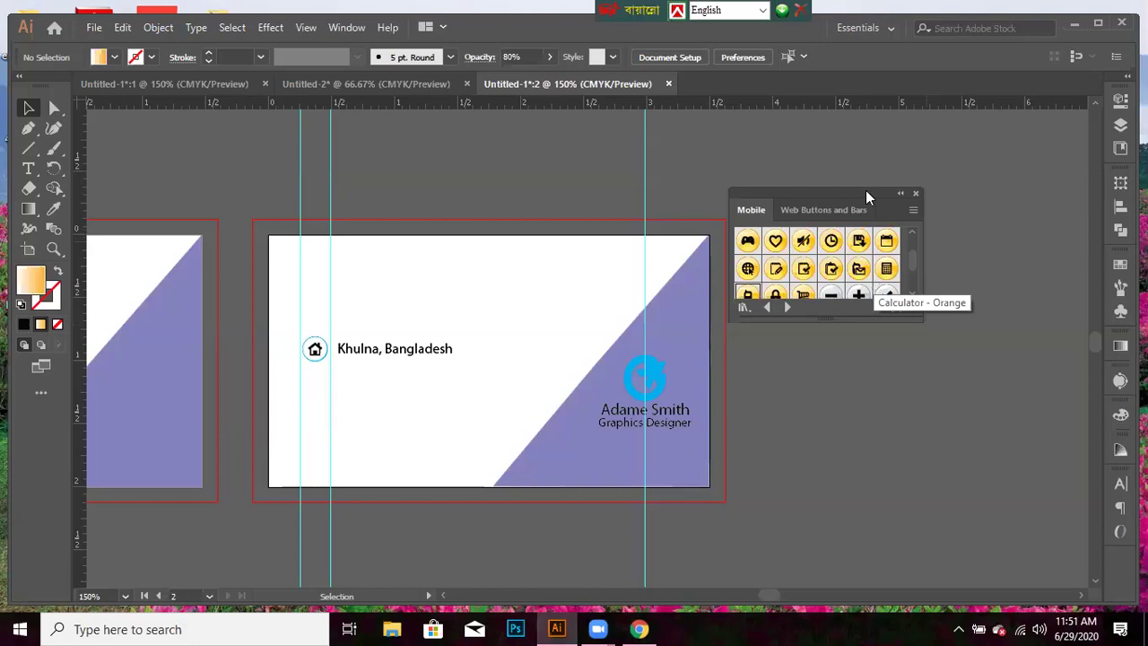
scroll(836, 265, "up", 2)
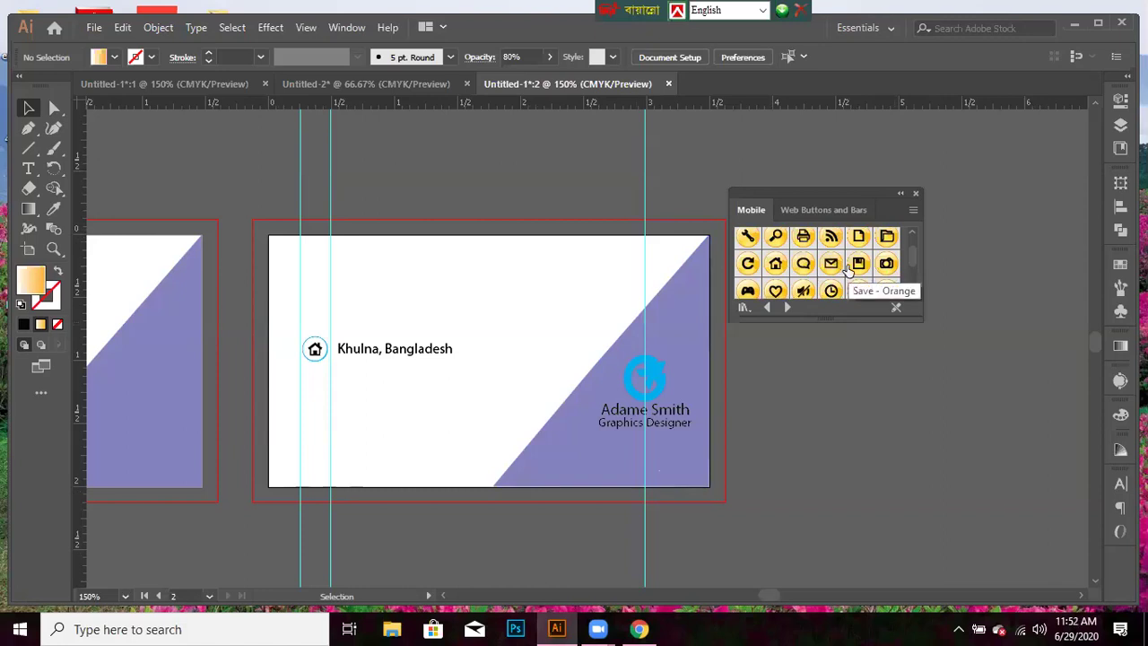
scroll(847, 271, "down", 3)
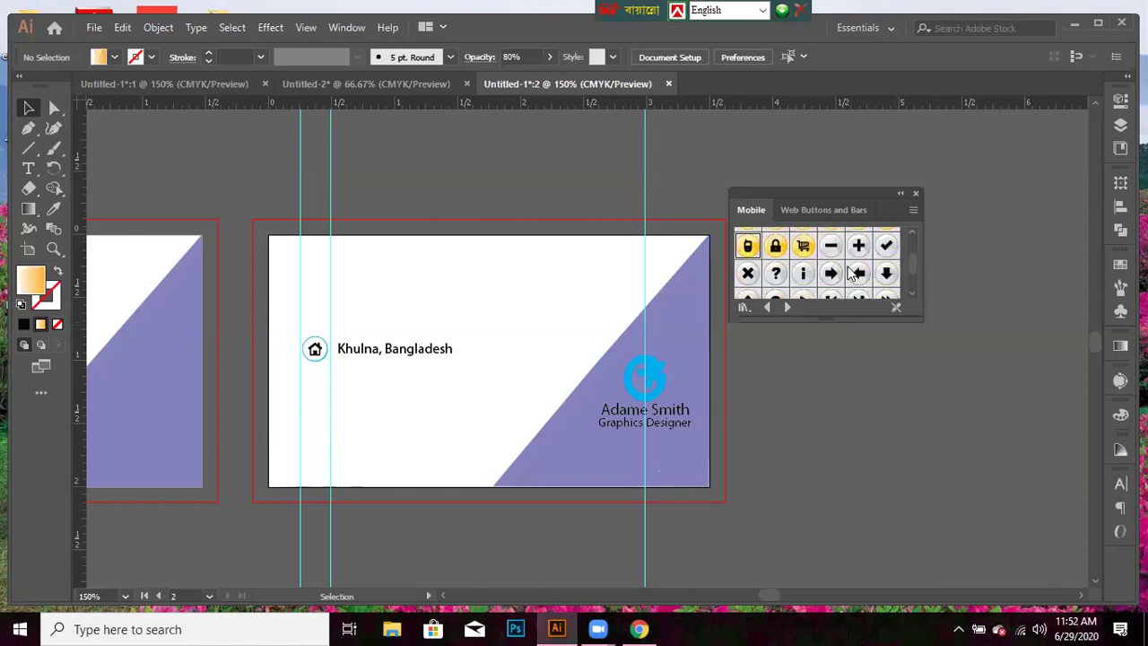
scroll(851, 272, "up", 4)
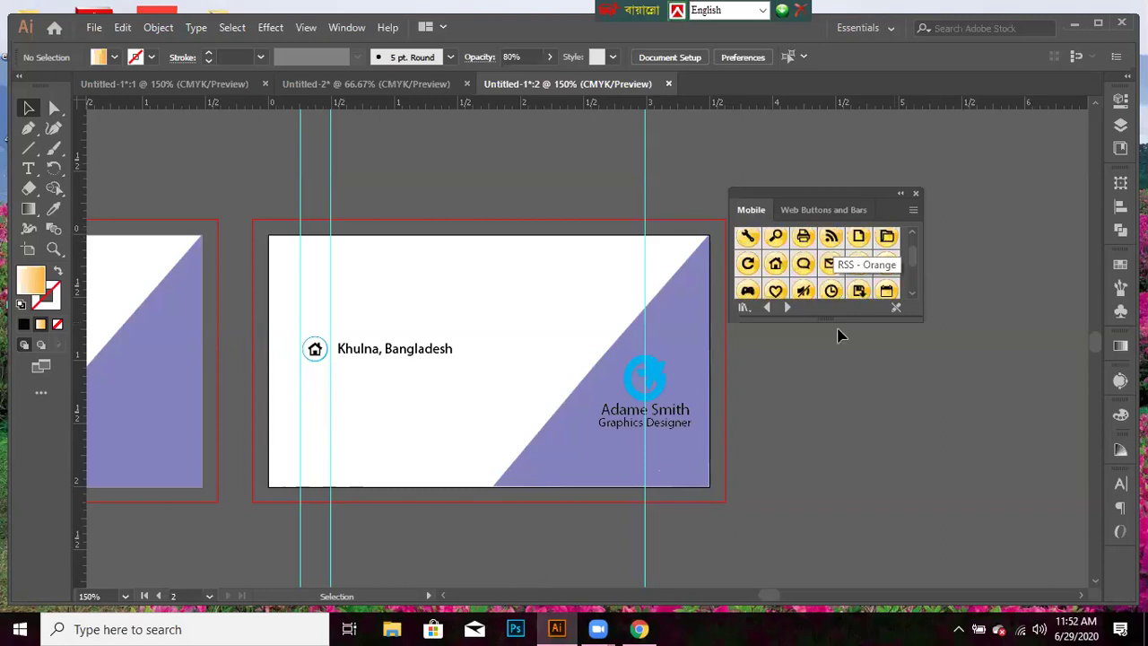
left_click(832, 242)
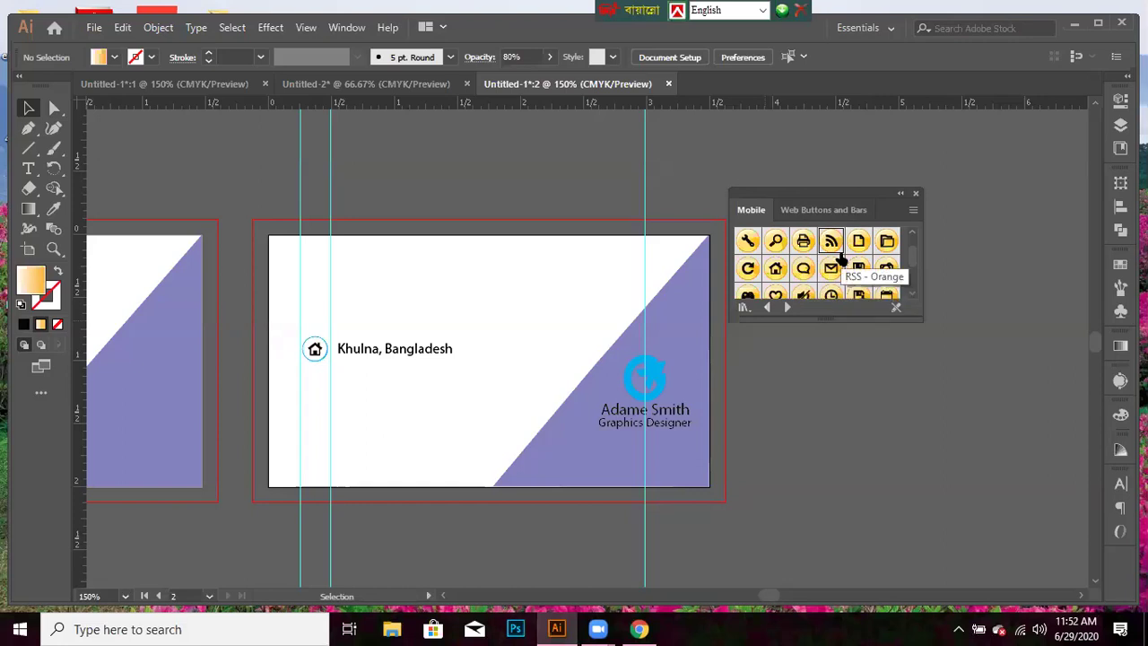
- Place the Email - Orange symbol on the card and edit it with no fill and a cyan stroke
left_click_drag(830, 269, 310, 408)
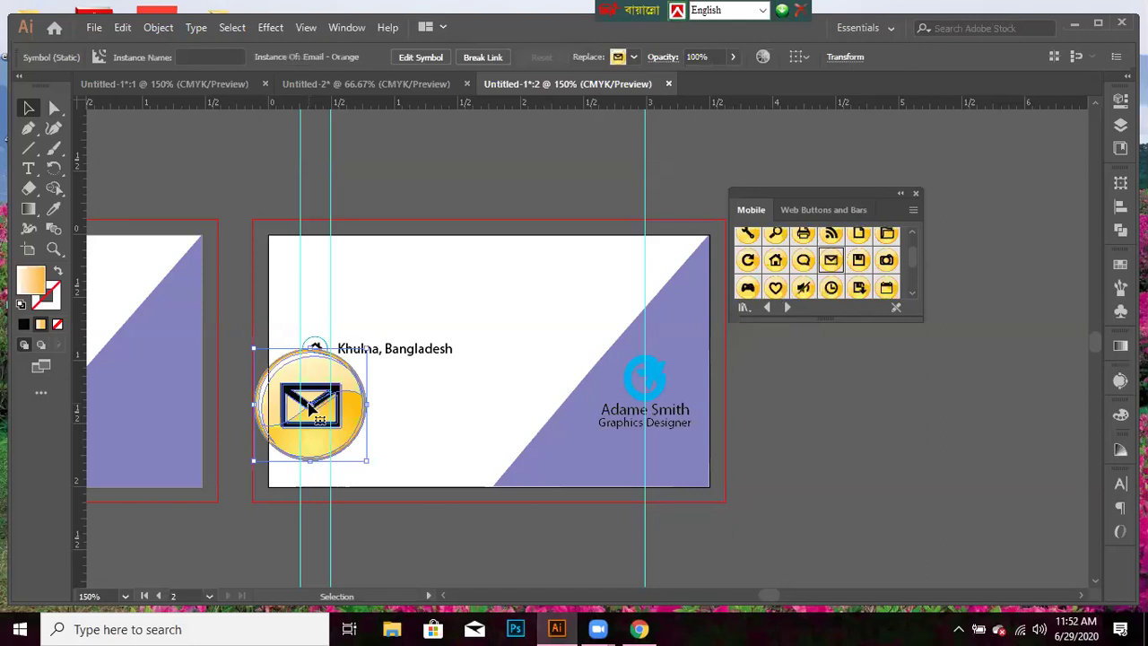
left_click(423, 57)
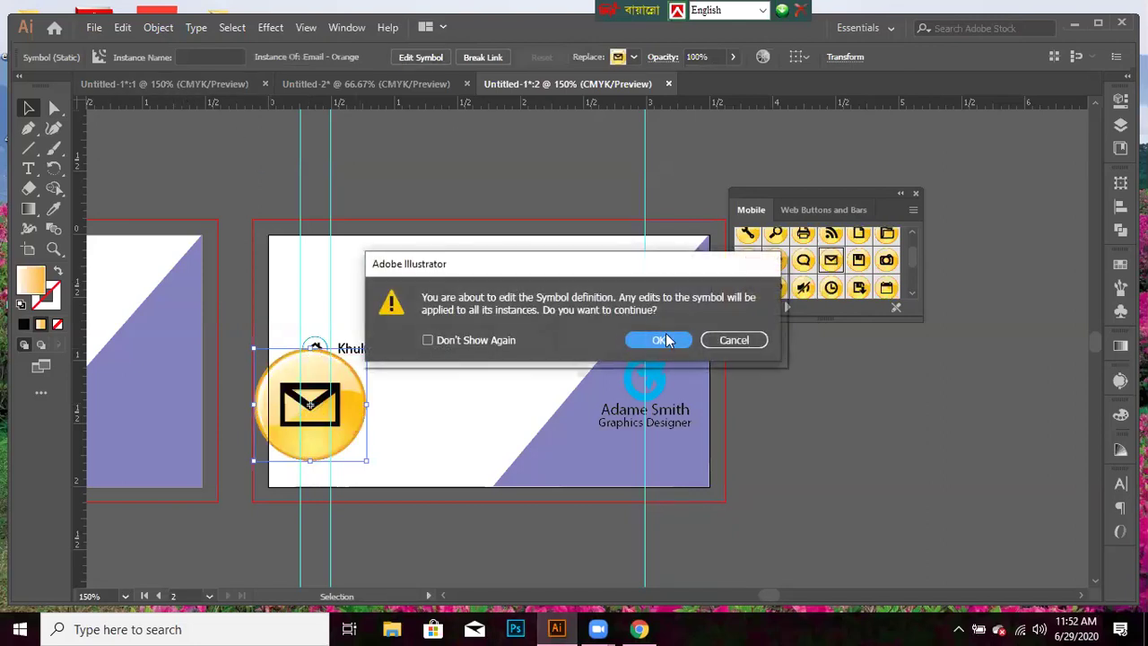
left_click(665, 339)
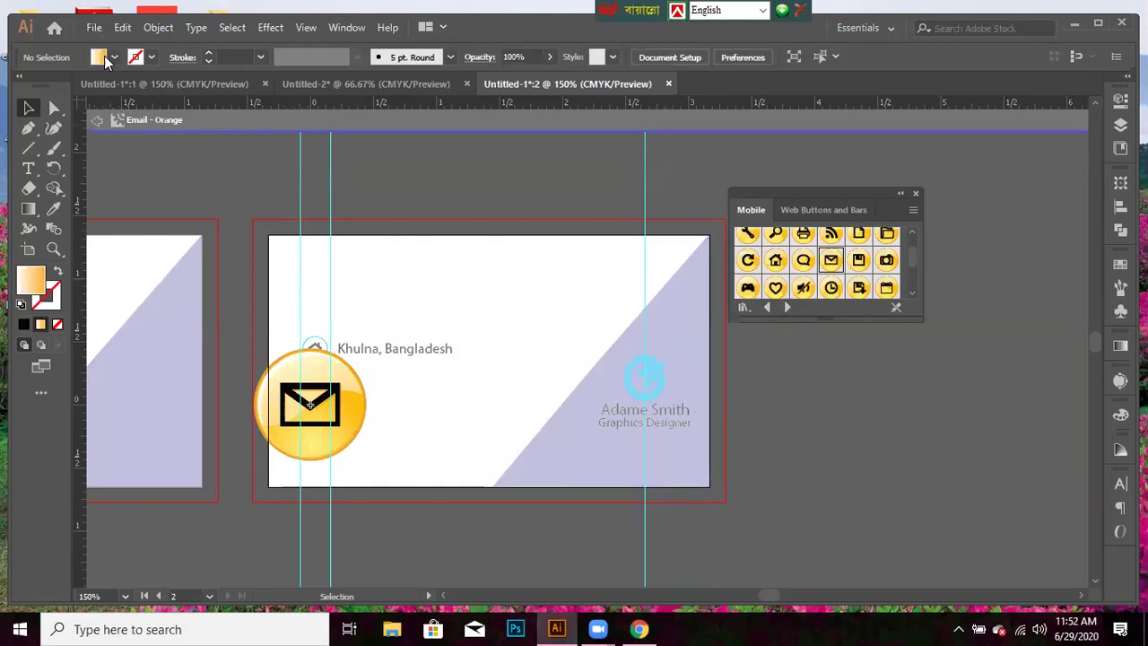
left_click(114, 58)
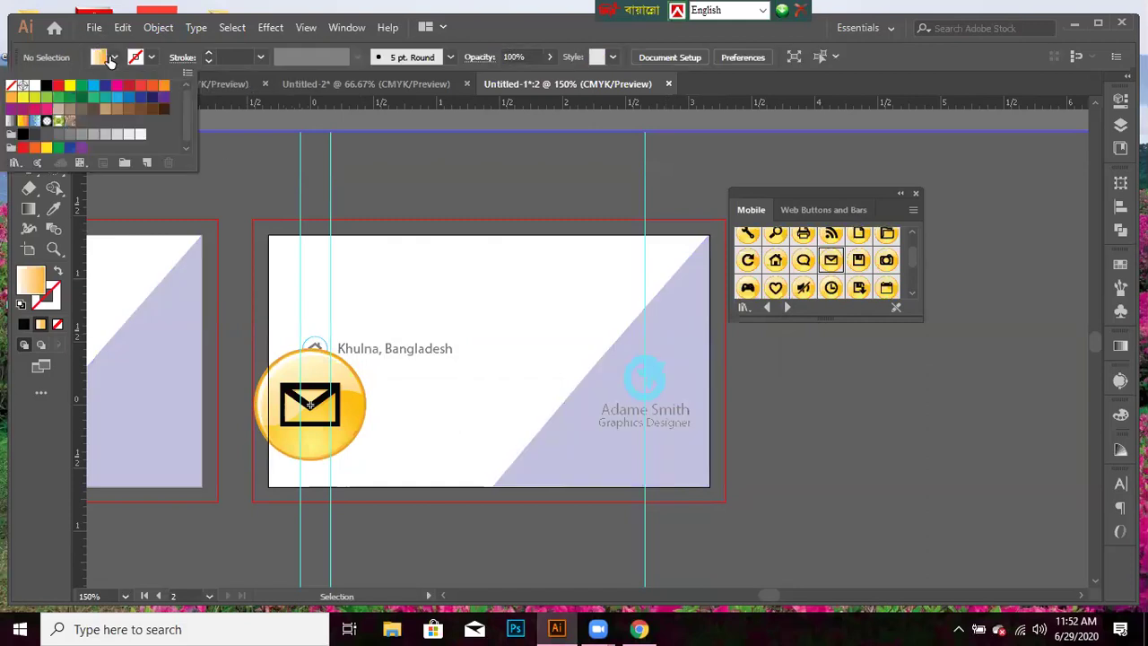
left_click(10, 86)
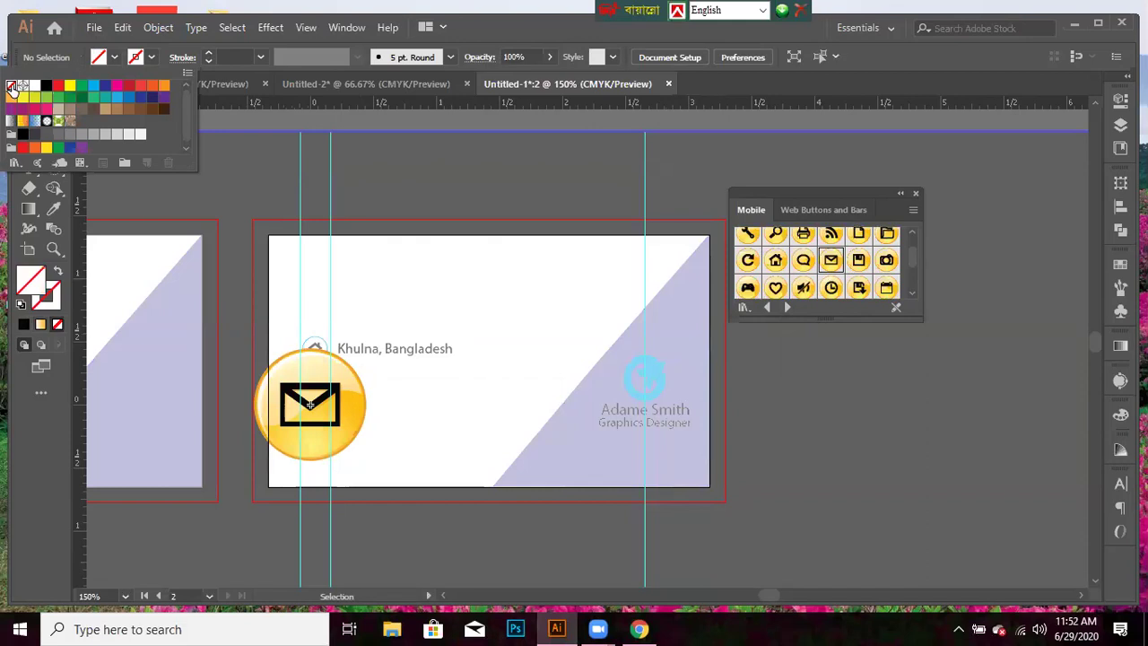
left_click(152, 58)
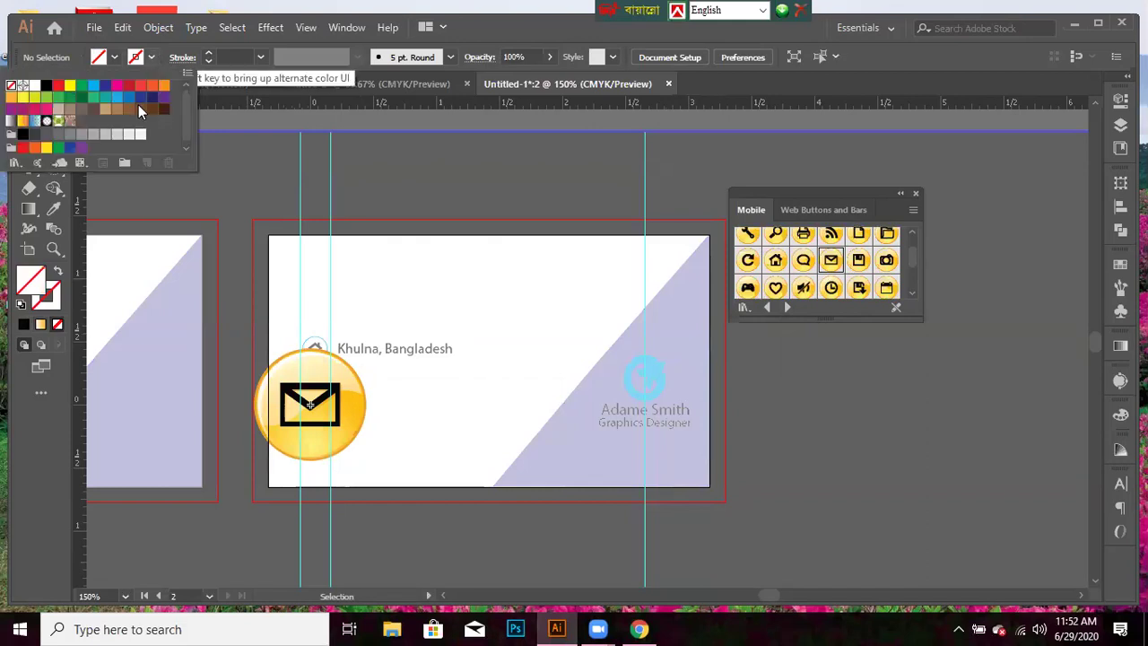
left_click(92, 86)
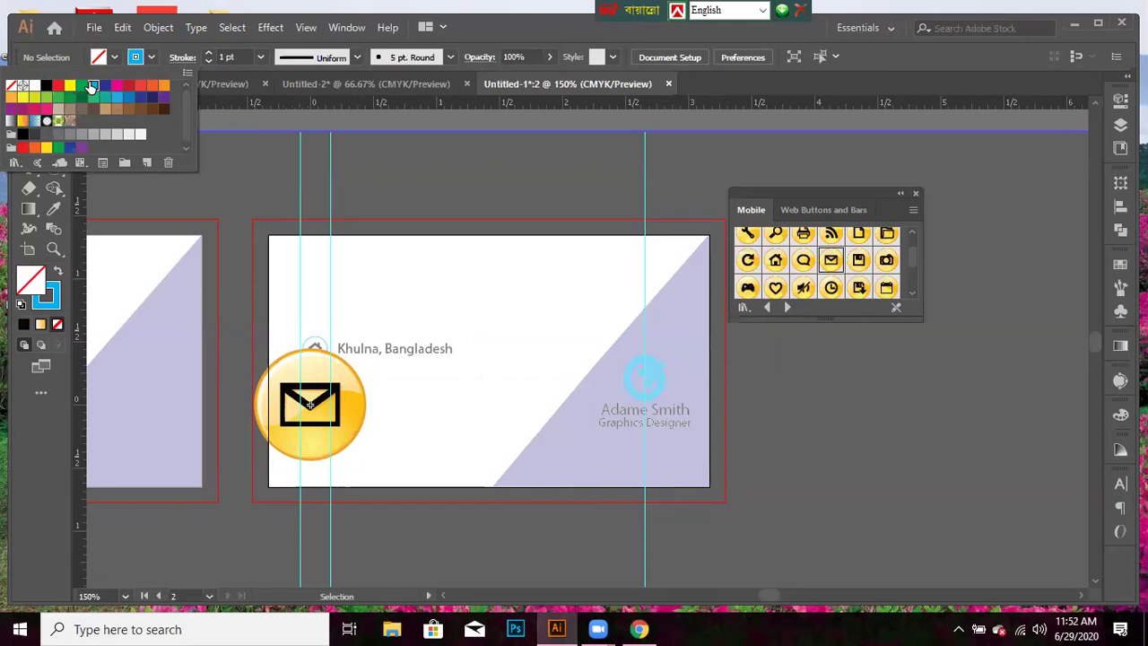
left_click(154, 61)
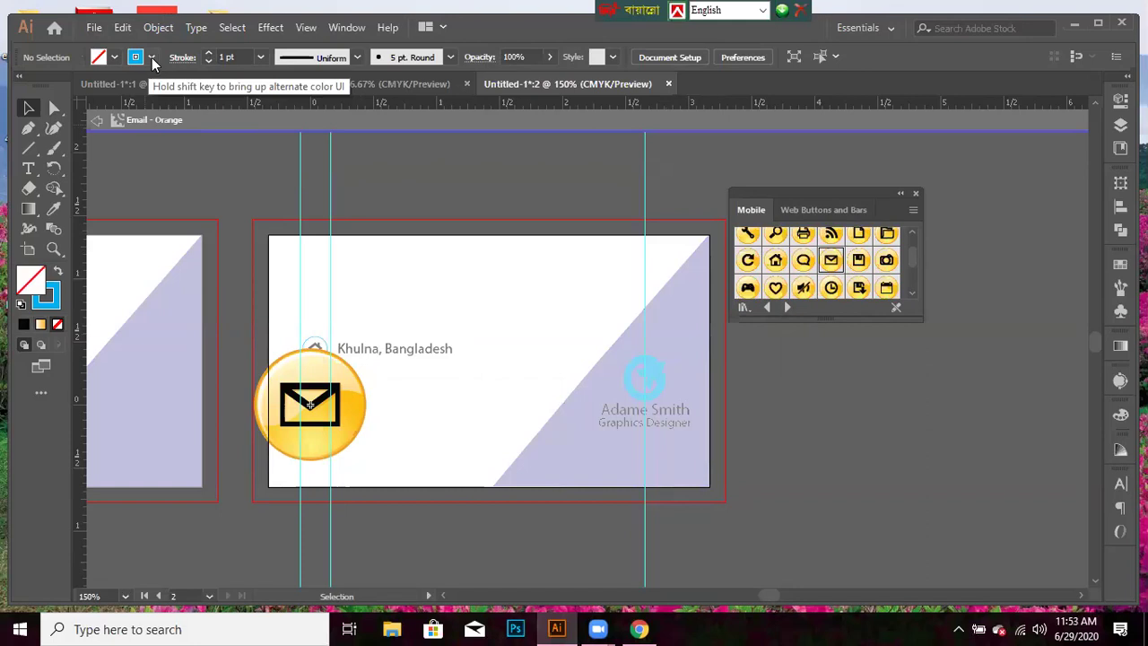
left_click(154, 61)
left_click(364, 498)
- Fill the envelope group white with a purple 2 pt circle outline
left_click(356, 413)
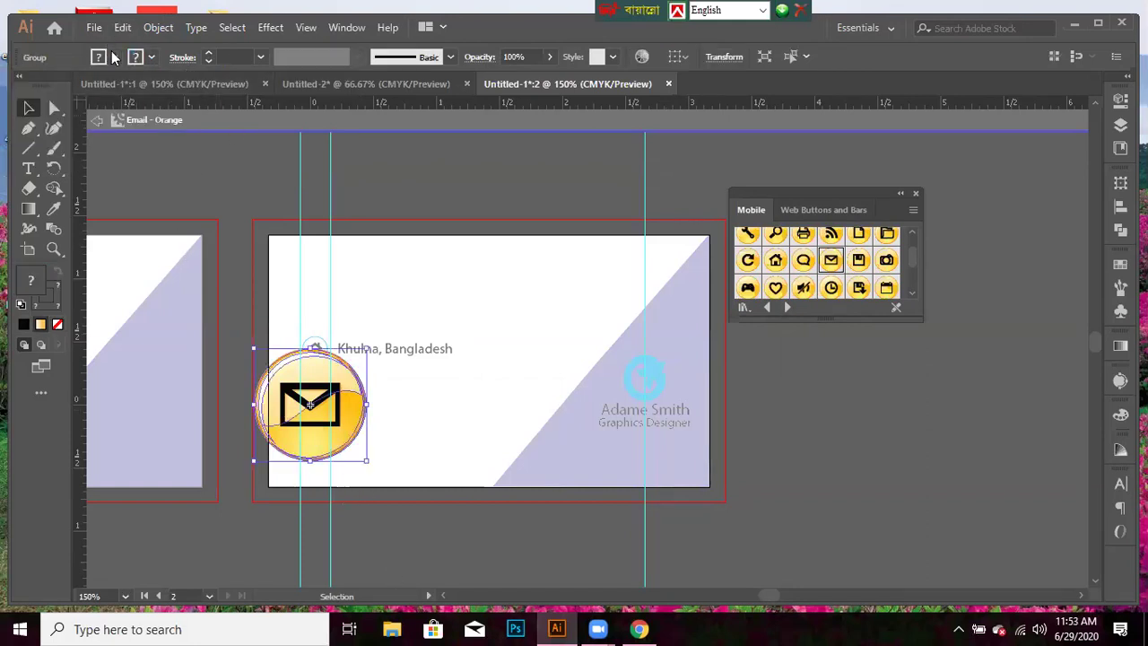
left_click(113, 59)
left_click(31, 88)
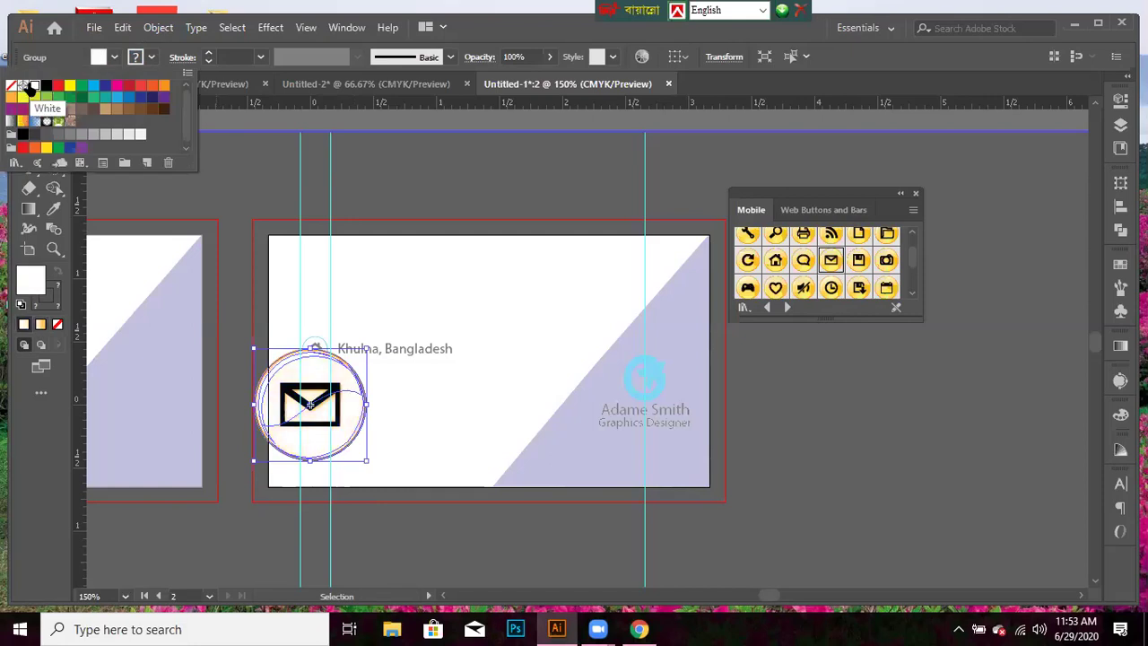
left_click(150, 59)
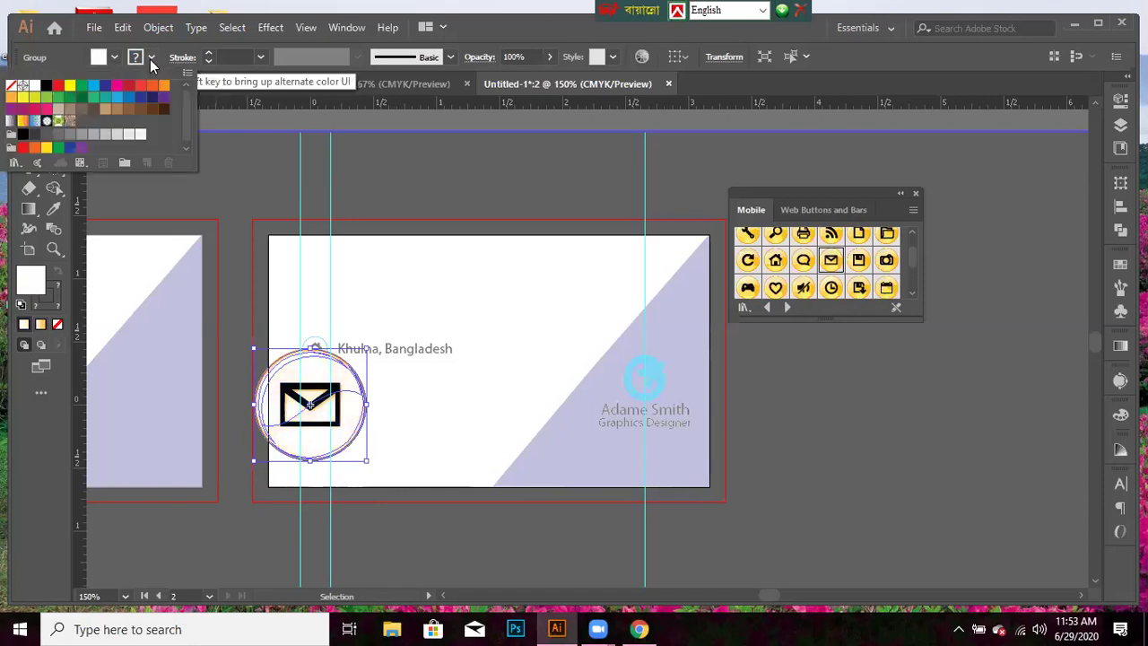
left_click(105, 85)
left_click(250, 67)
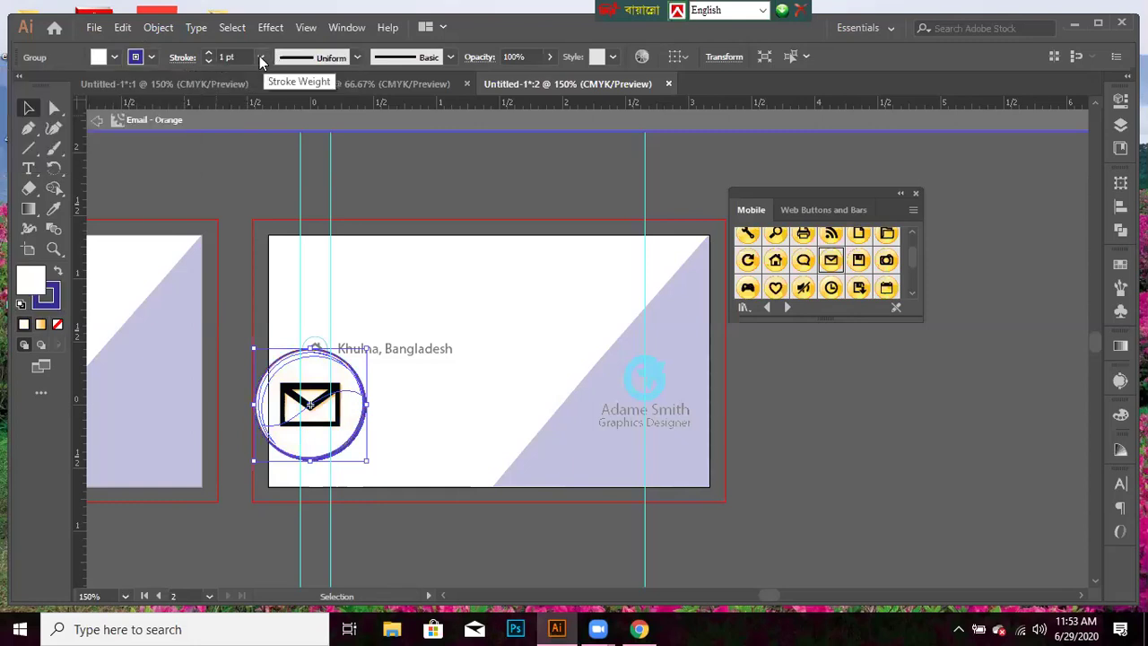
left_click(255, 56)
left_click(285, 146)
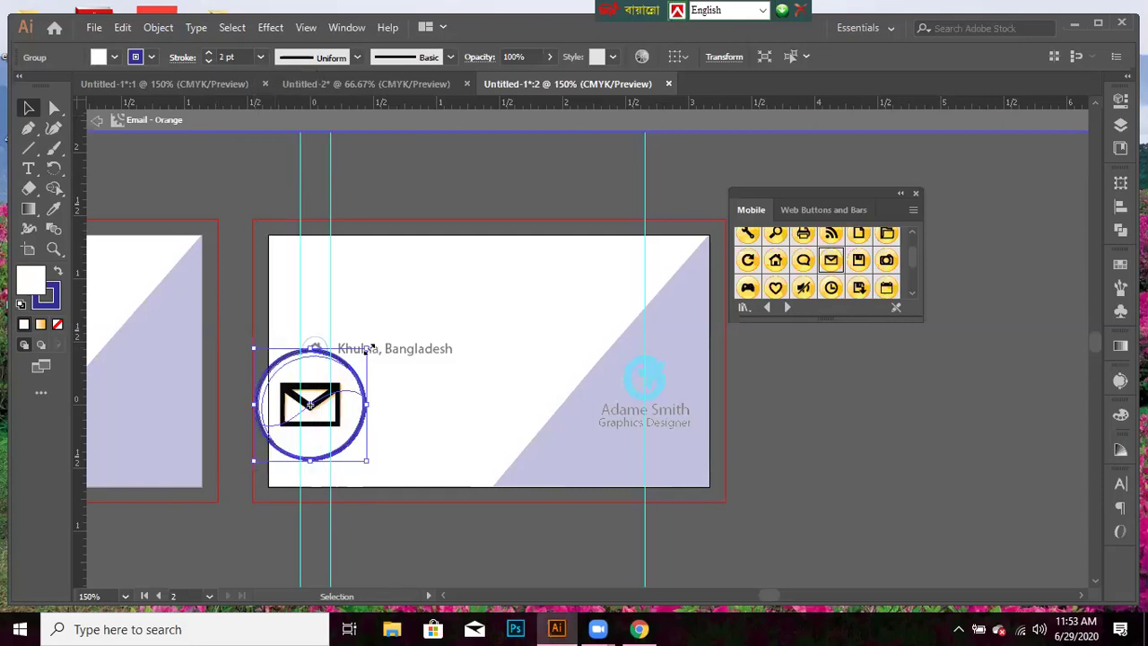
- Shrink the envelope icon group down to icon size
left_click_drag(366, 348, 345, 381)
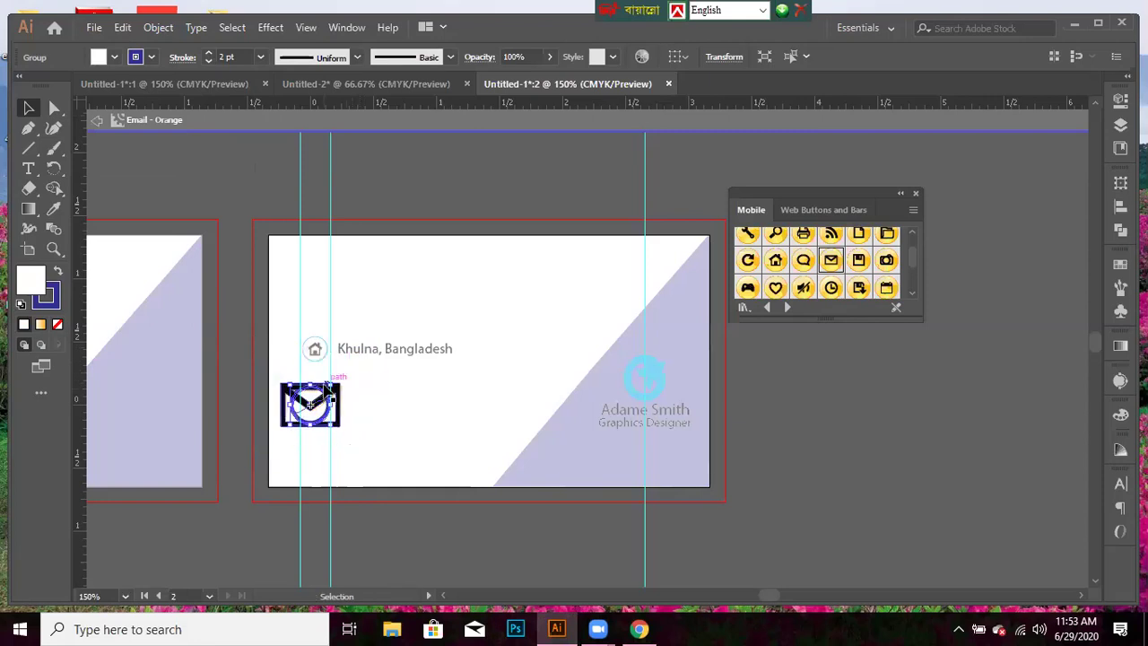
left_click_drag(332, 383, 374, 400)
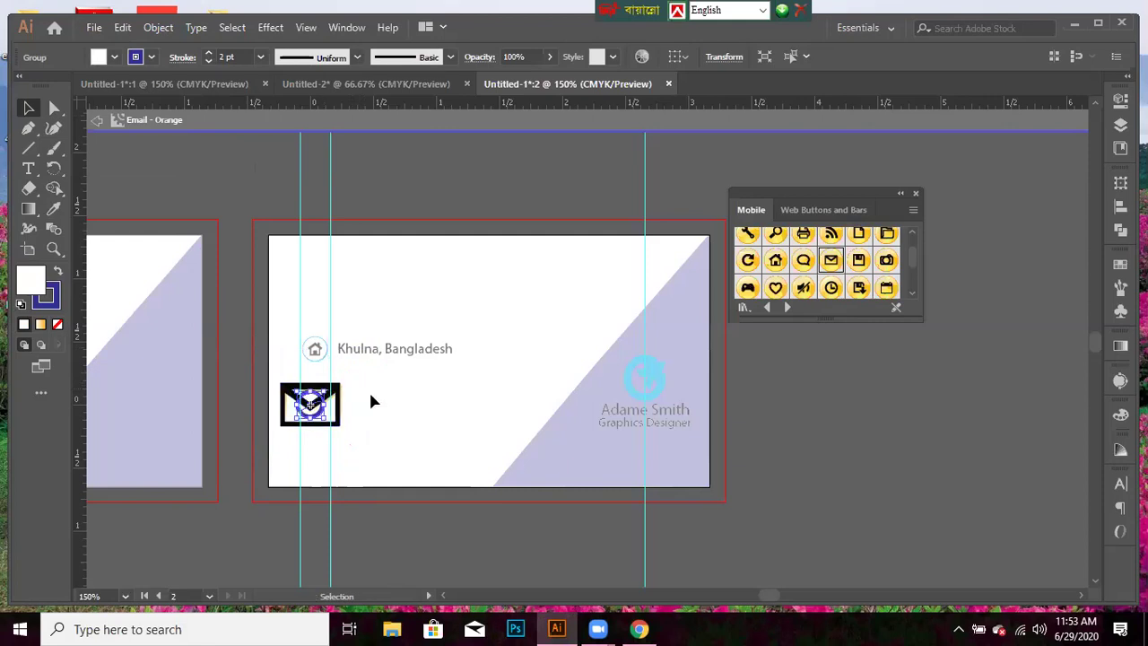
left_click(480, 297)
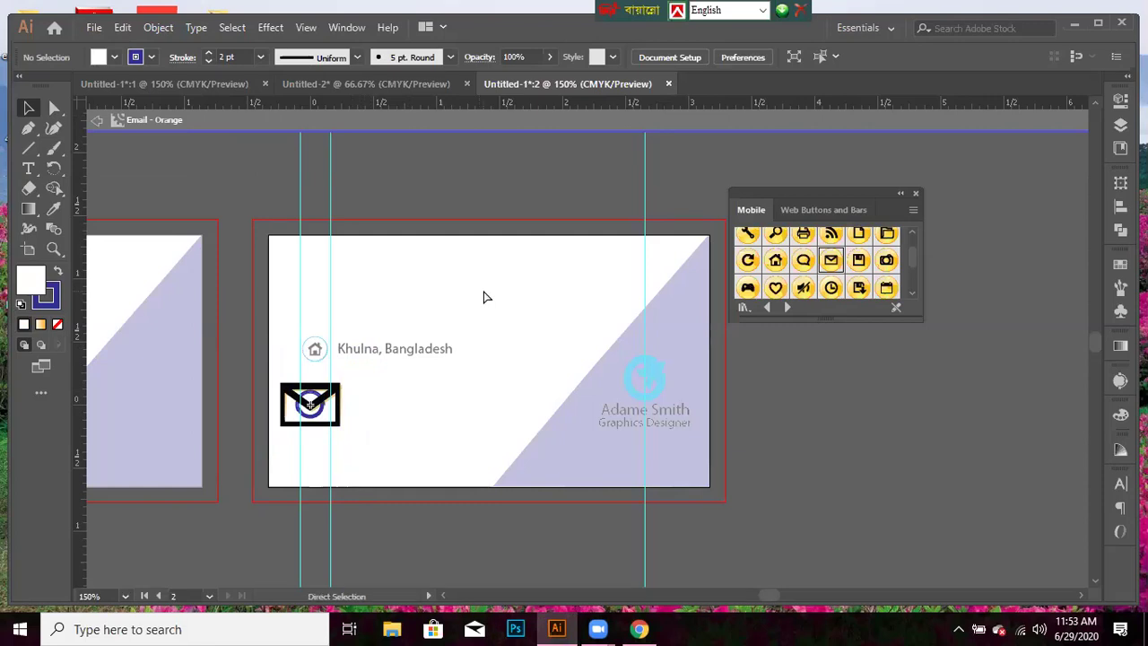
- Delete the yellow circle, then shrink the envelope and move it under the home icon
key("ctrl+z")
key("ctrl+z")
key("ctrl+z")
key("ctrl+z")
key("ctrl+z")
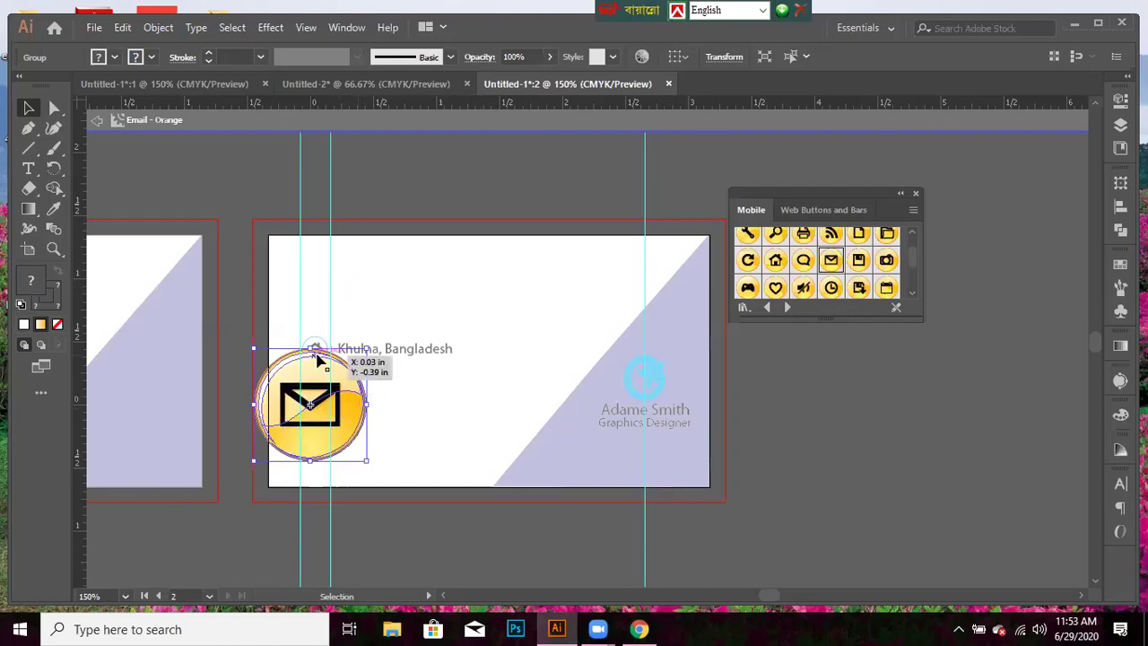
key("Delete")
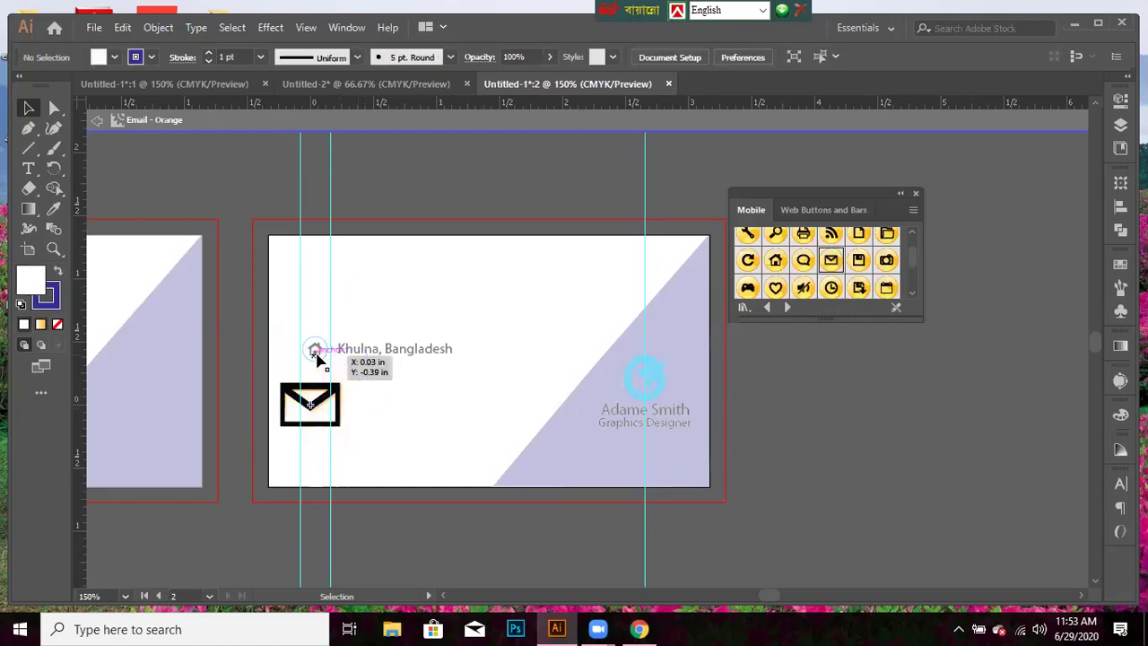
left_click(326, 387)
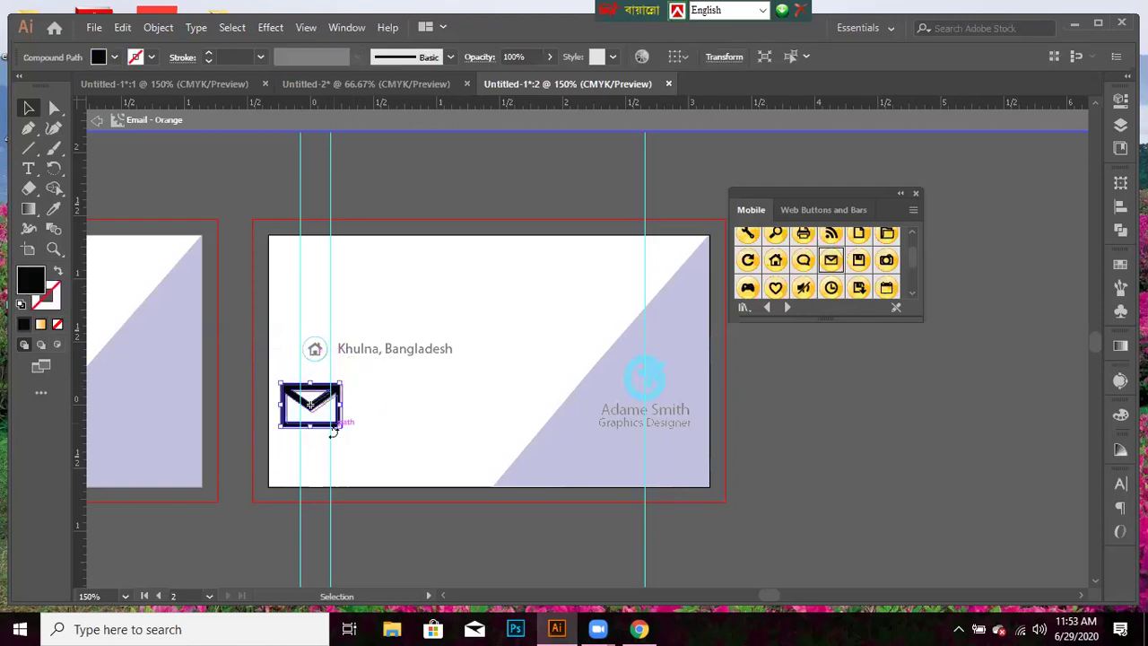
left_click_drag(341, 404, 321, 414)
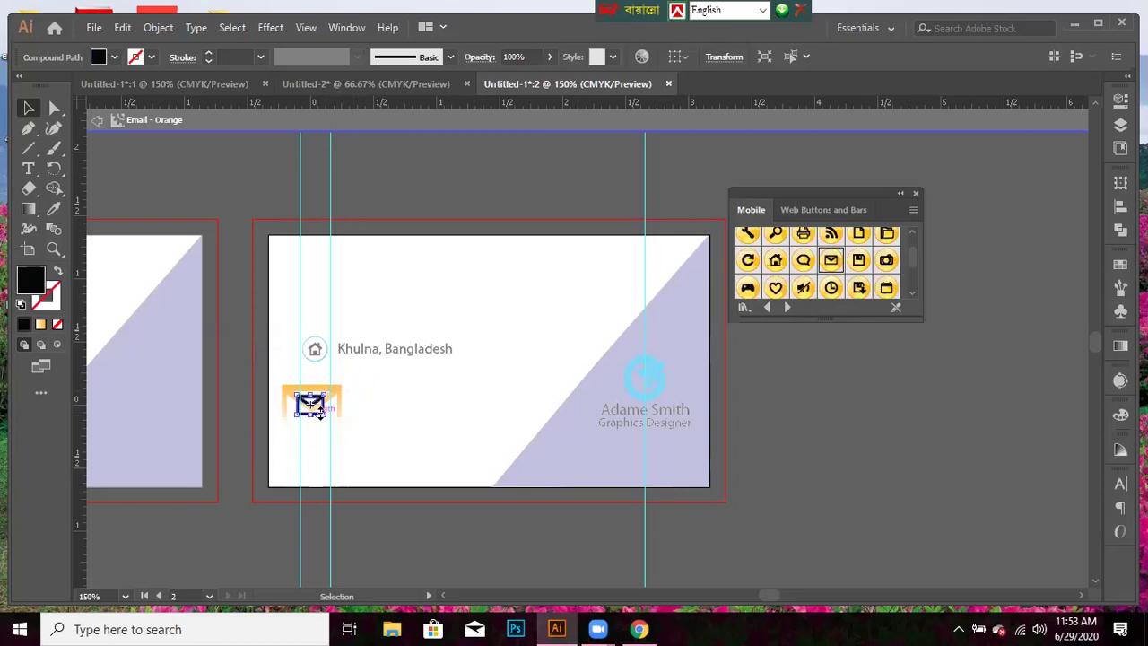
left_click(327, 429)
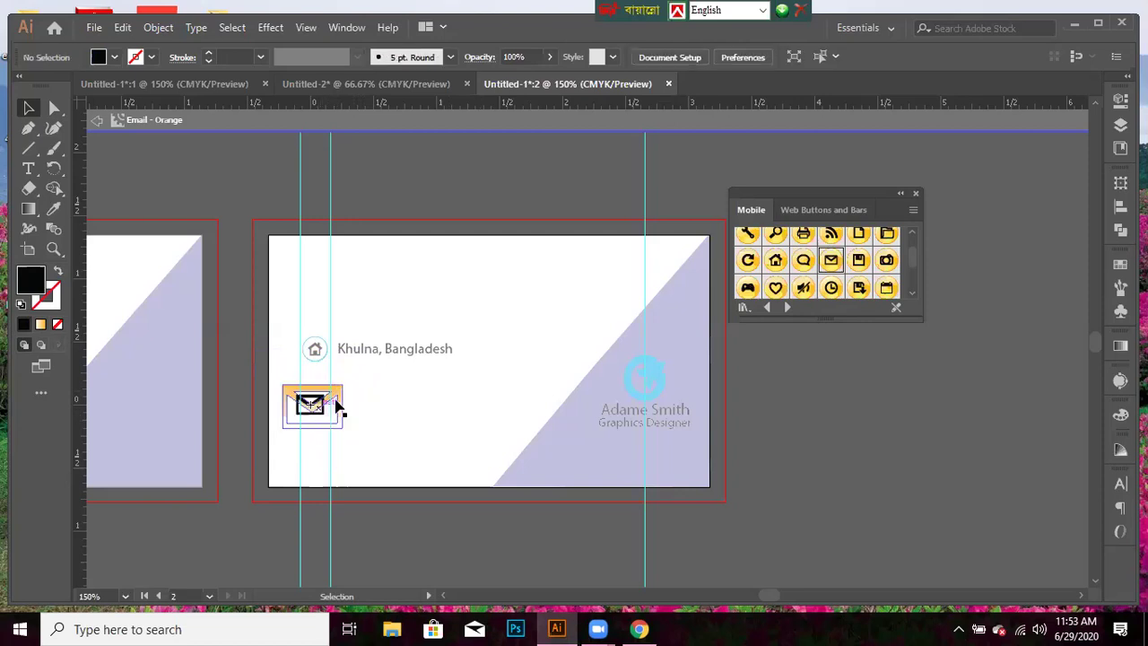
left_click_drag(310, 403, 319, 383)
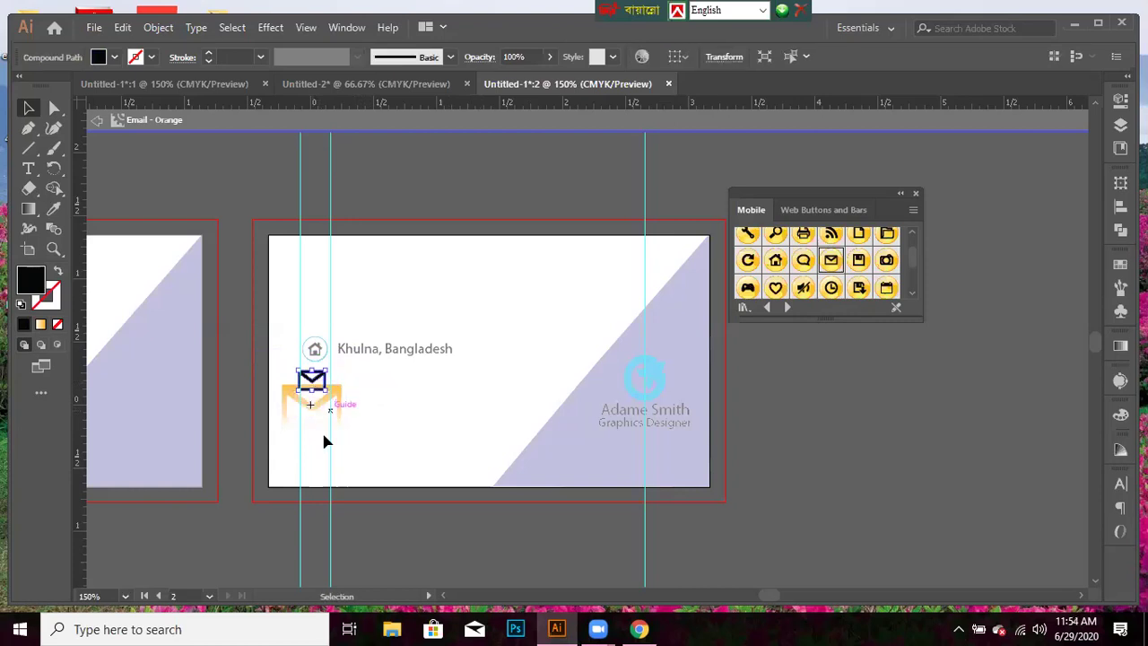
- Delete the orange gradient shape and then the envelope itself
left_click(323, 426)
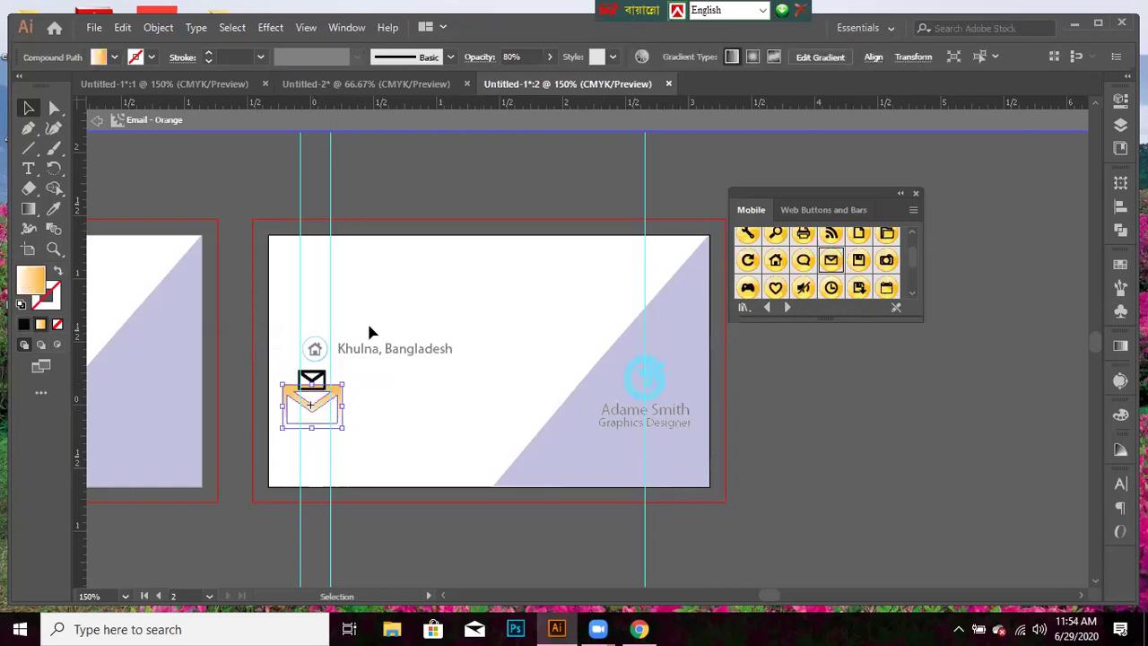
key("Delete")
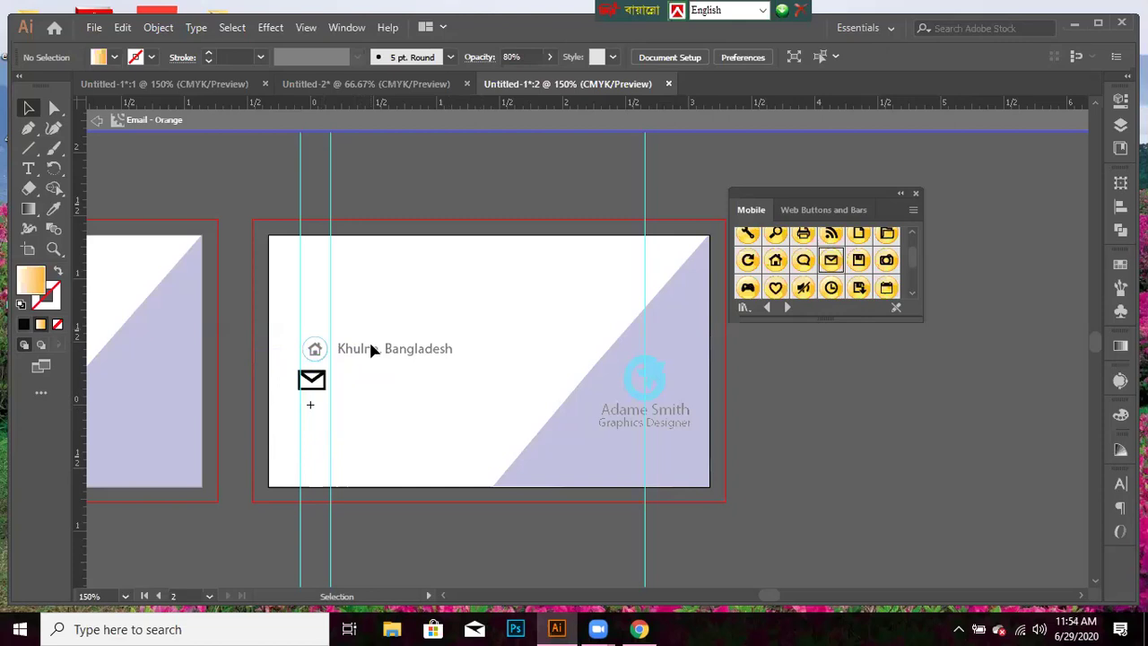
left_click_drag(320, 386, 323, 386)
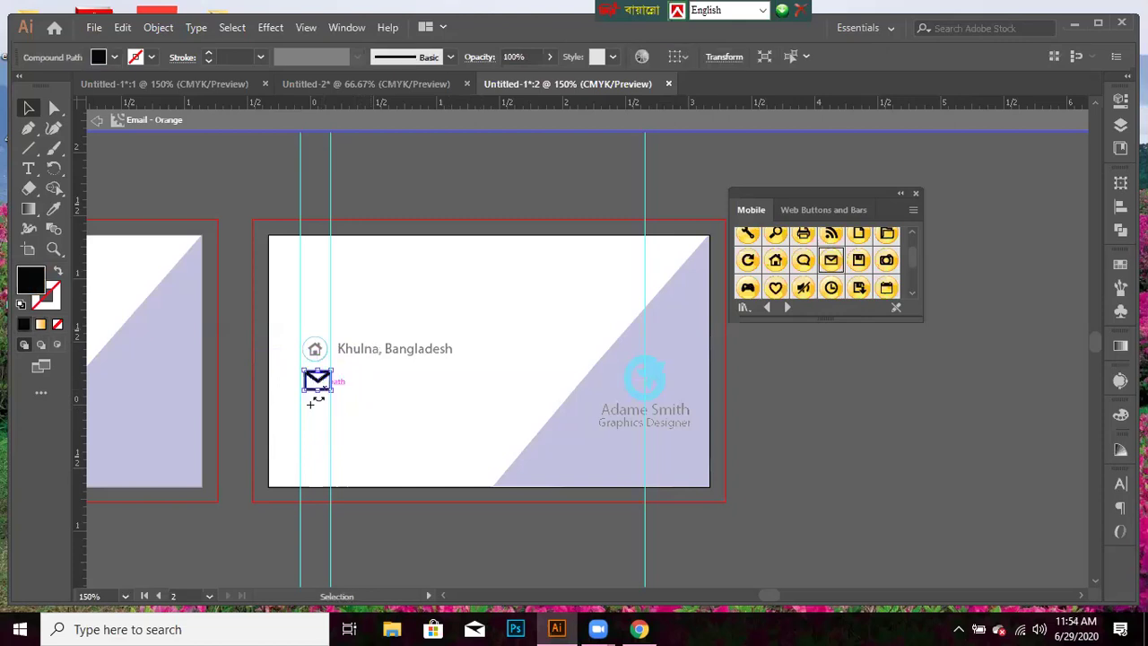
key("Delete")
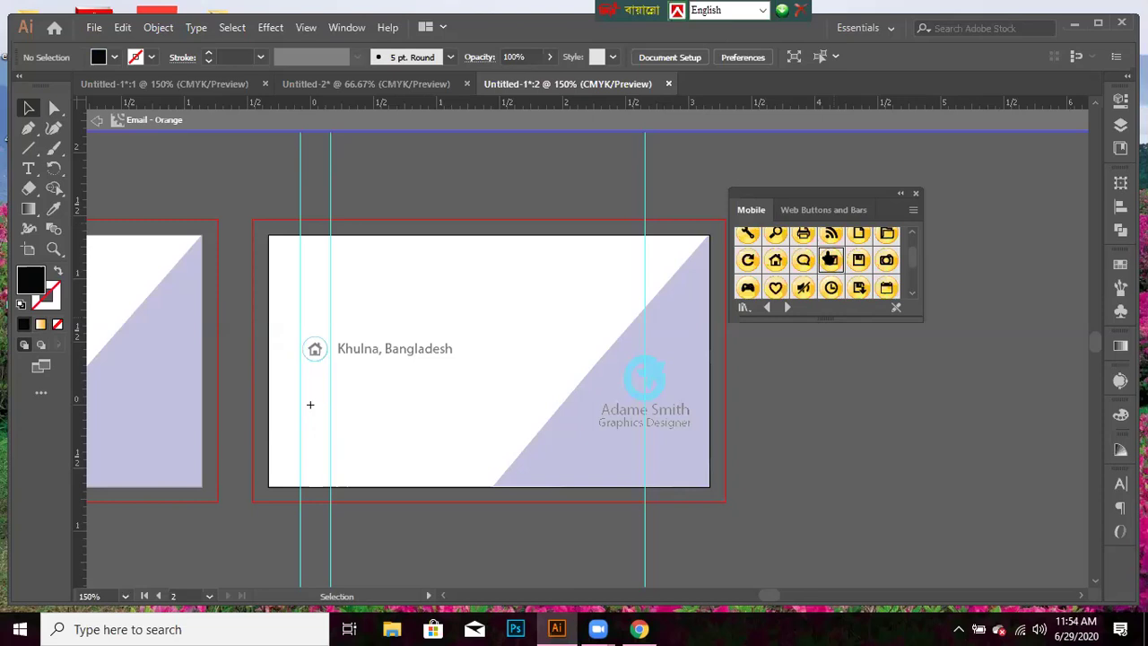
- Drag a yellow round envelope symbol below the address line and shrink it to icon size
scroll(830, 261, "down", 1)
left_click_drag(489, 422, 314, 405)
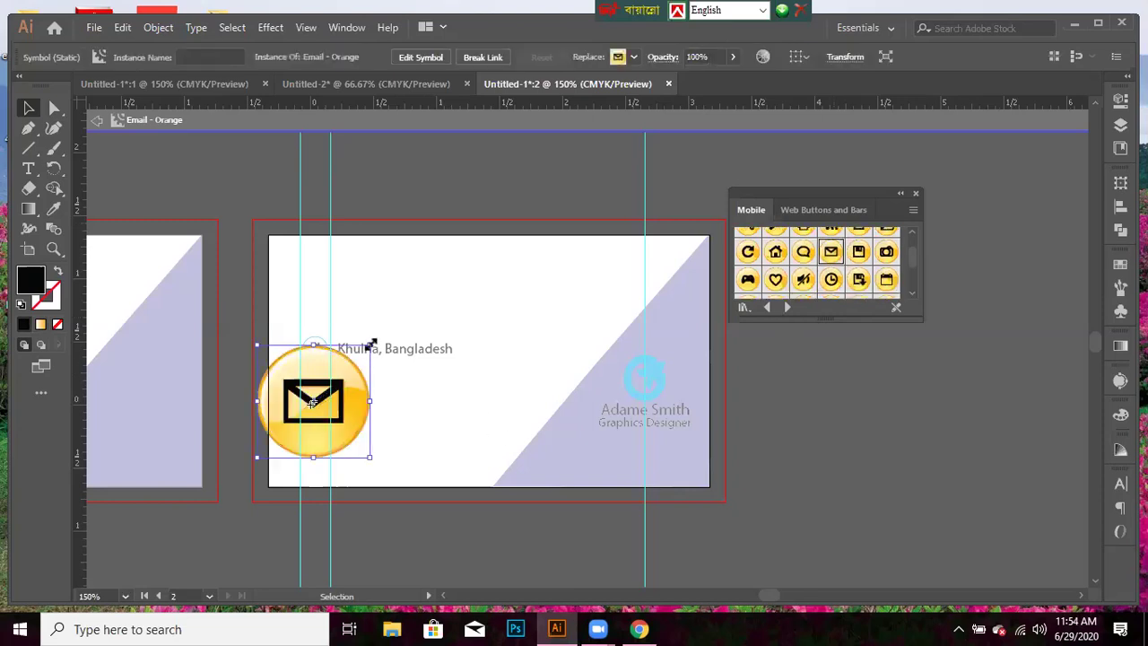
left_click_drag(370, 342, 347, 369)
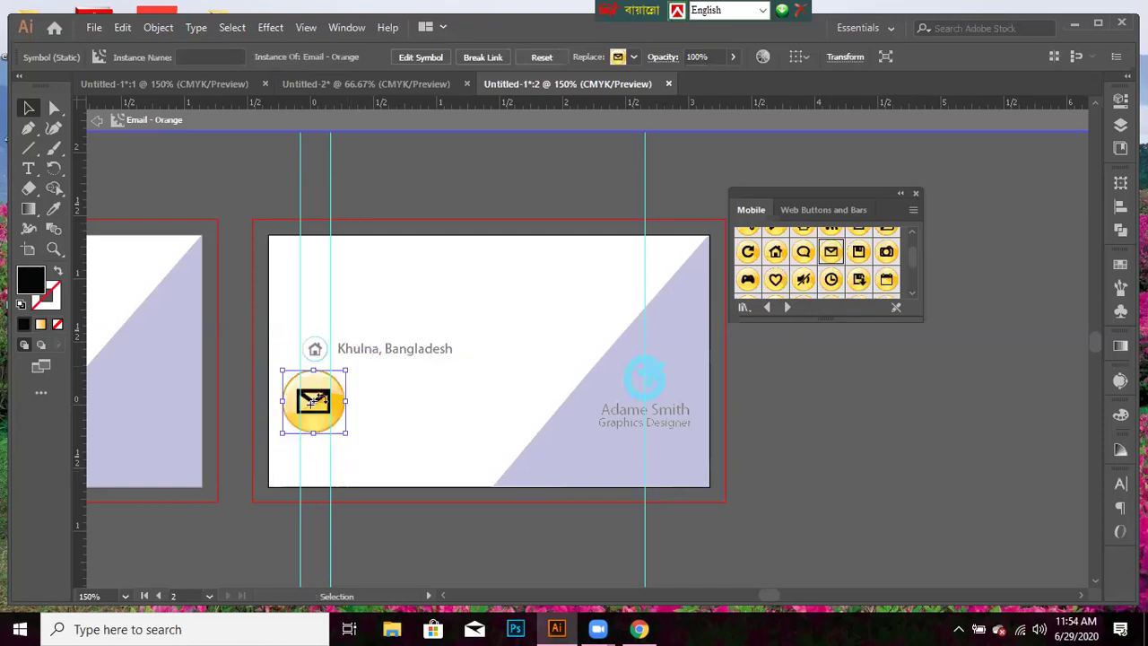
left_click_drag(351, 366, 341, 376)
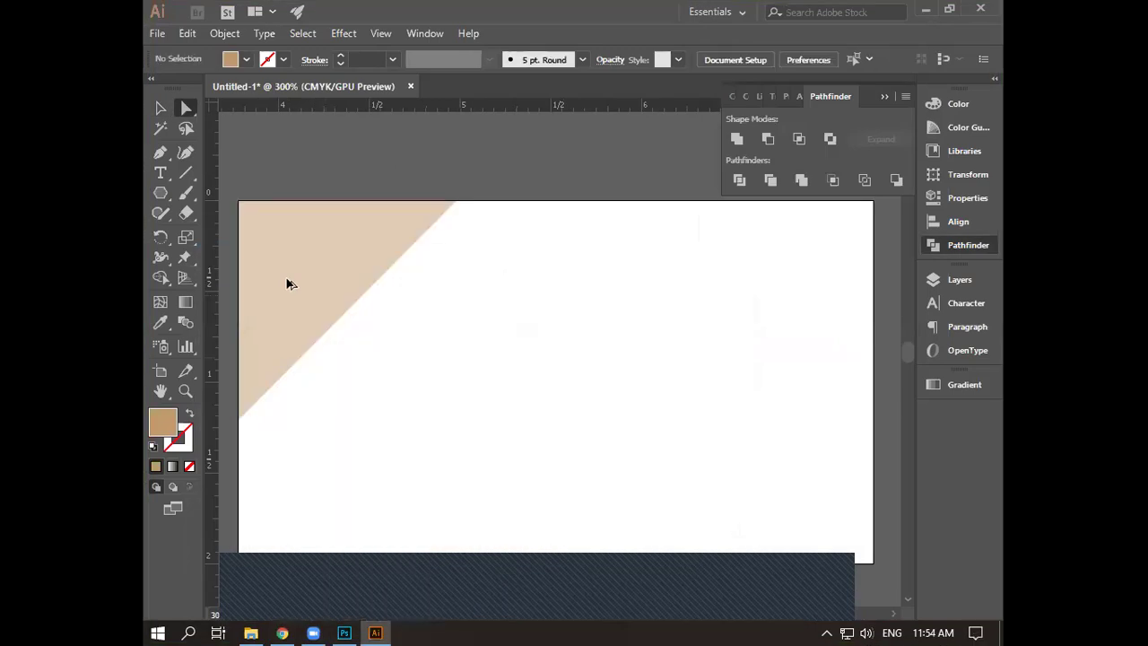
- Alt-drag a copy of the tan triangle lower right and rotate it 90°
left_click(329, 327)
left_click_drag(292, 286, 454, 391)
right_click(455, 390)
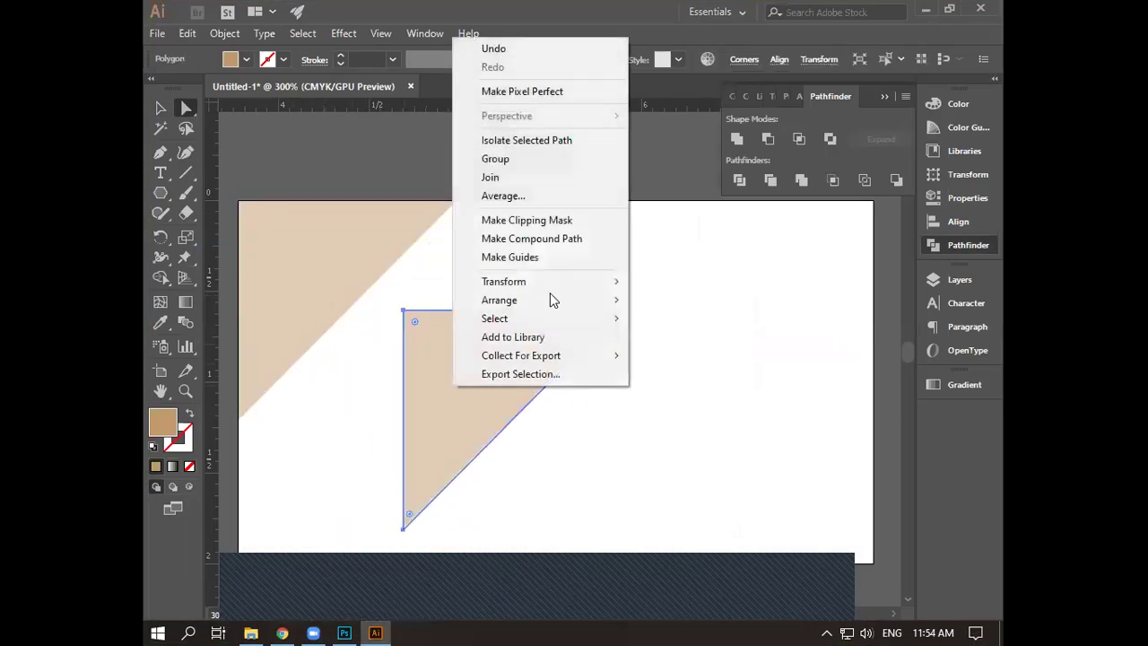
mouse_move(574, 281)
left_click(673, 323)
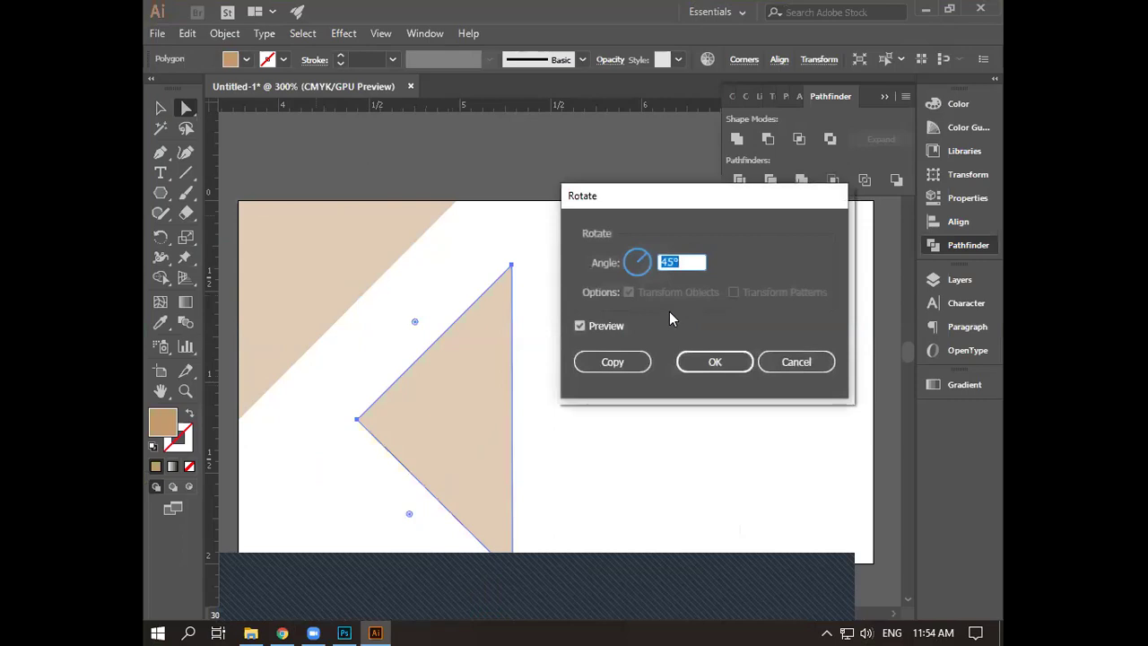
type("90")
key("Return")
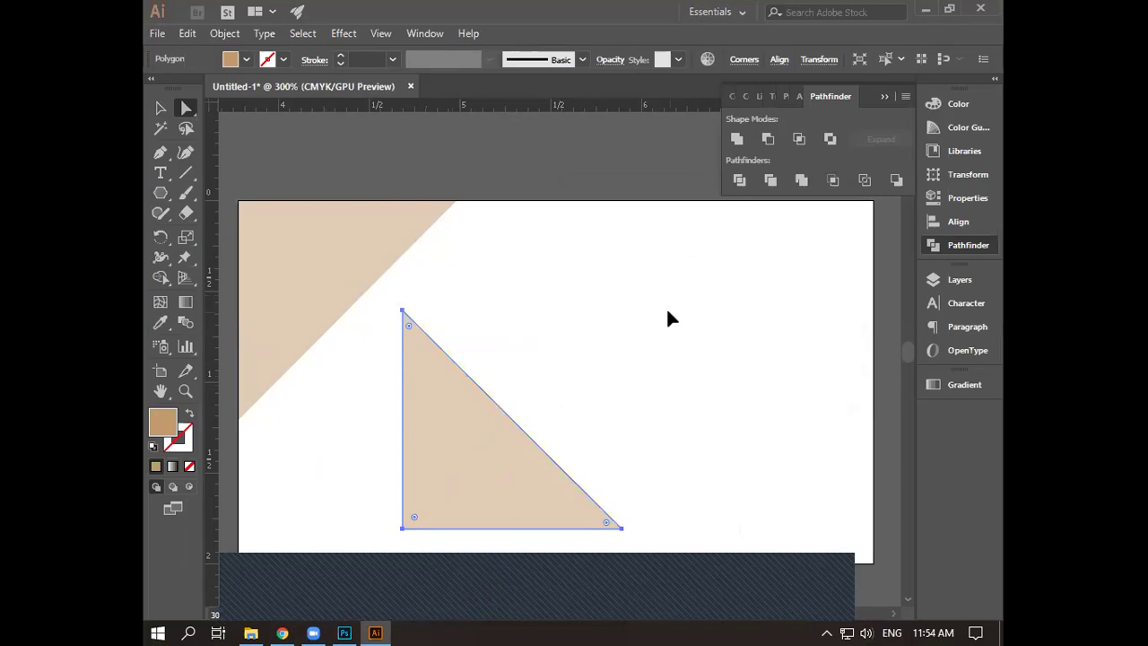
- Rotate the copy another 90° and move it into the card's bottom-right corner
right_click(495, 434)
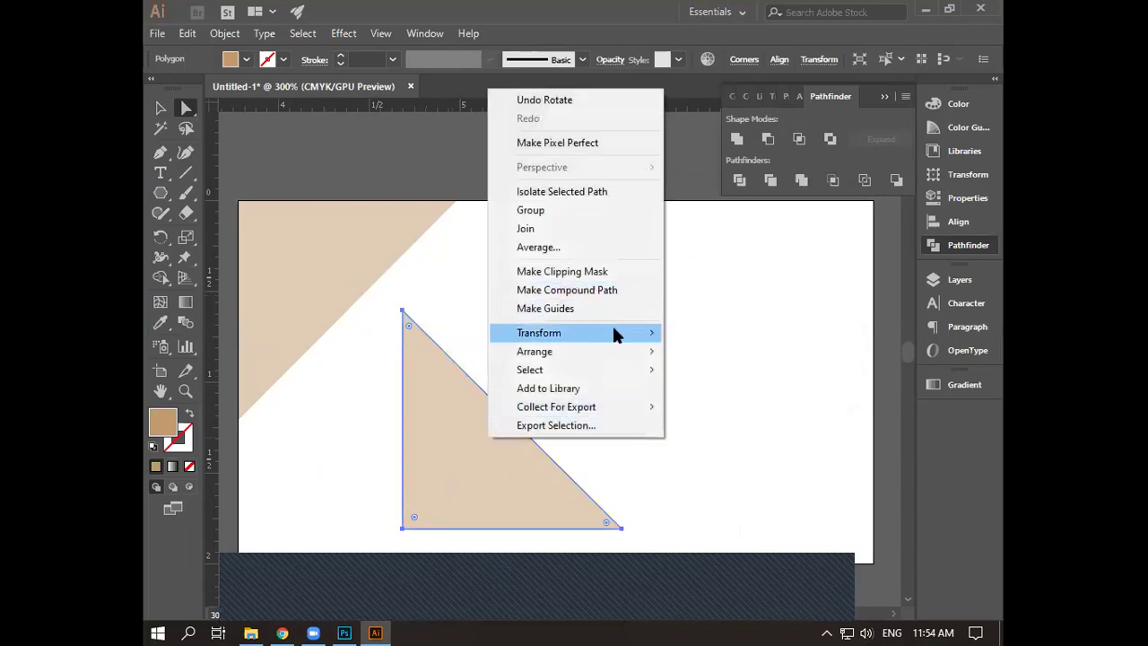
mouse_move(628, 335)
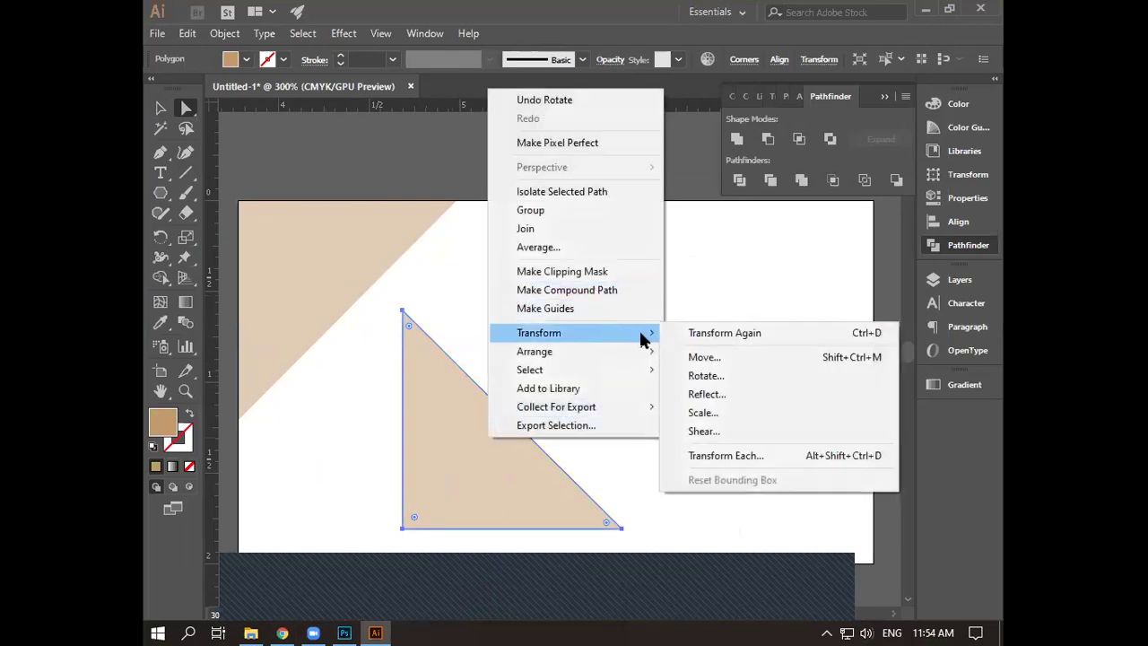
left_click(710, 378)
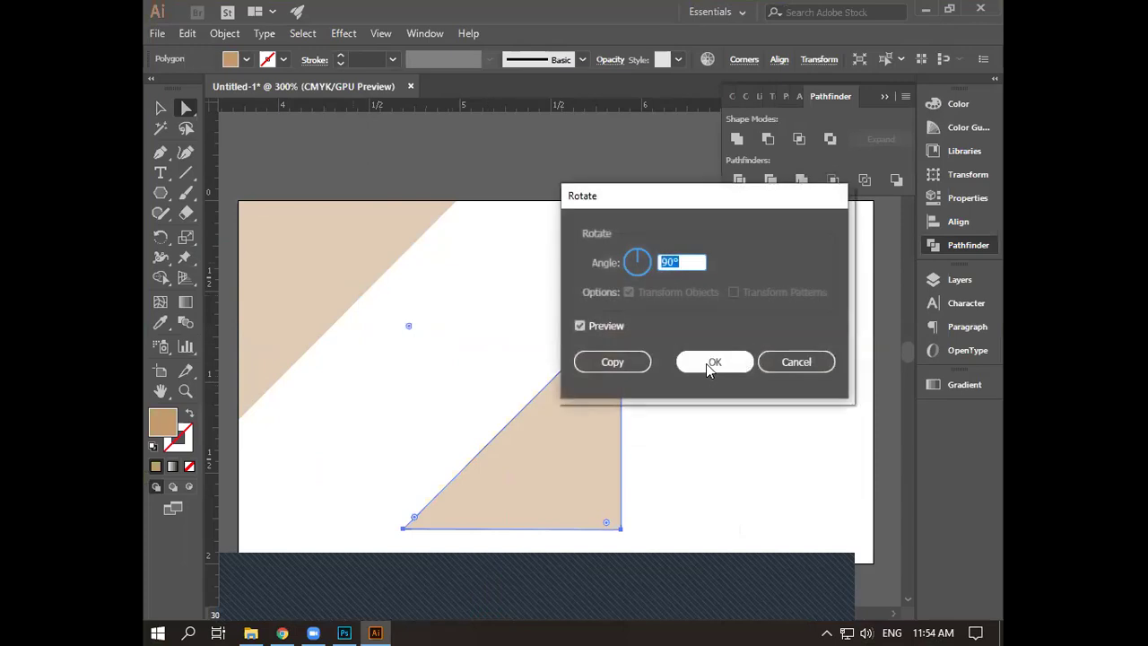
left_click(706, 364)
left_click_drag(588, 488, 835, 520)
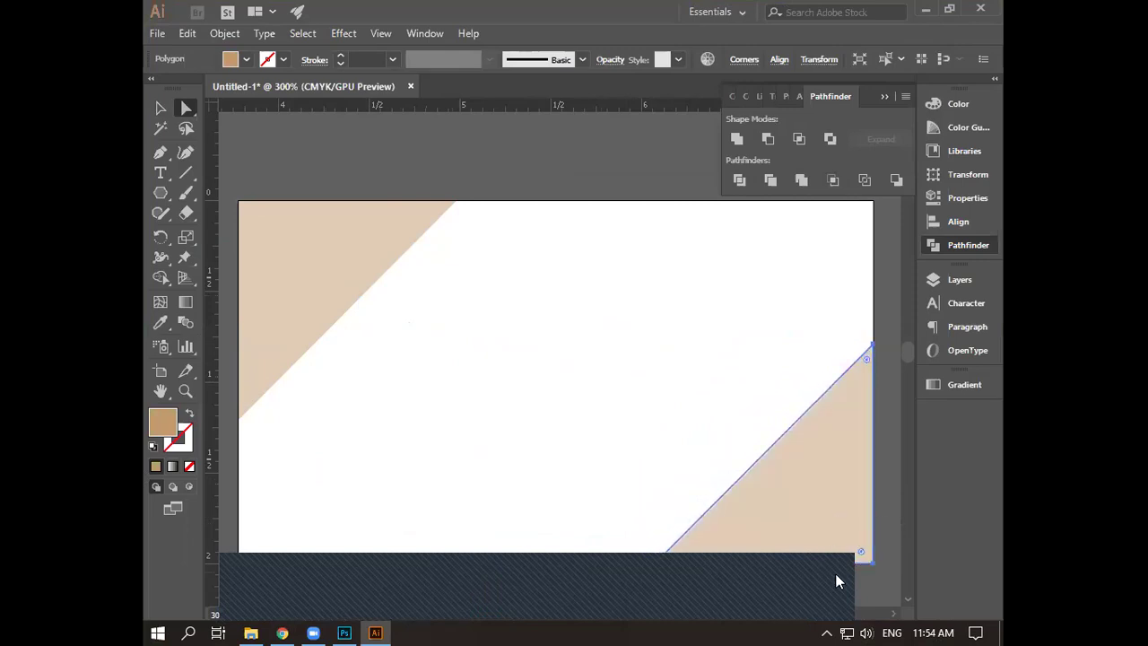
left_click(803, 285)
key("ctrl+minus")
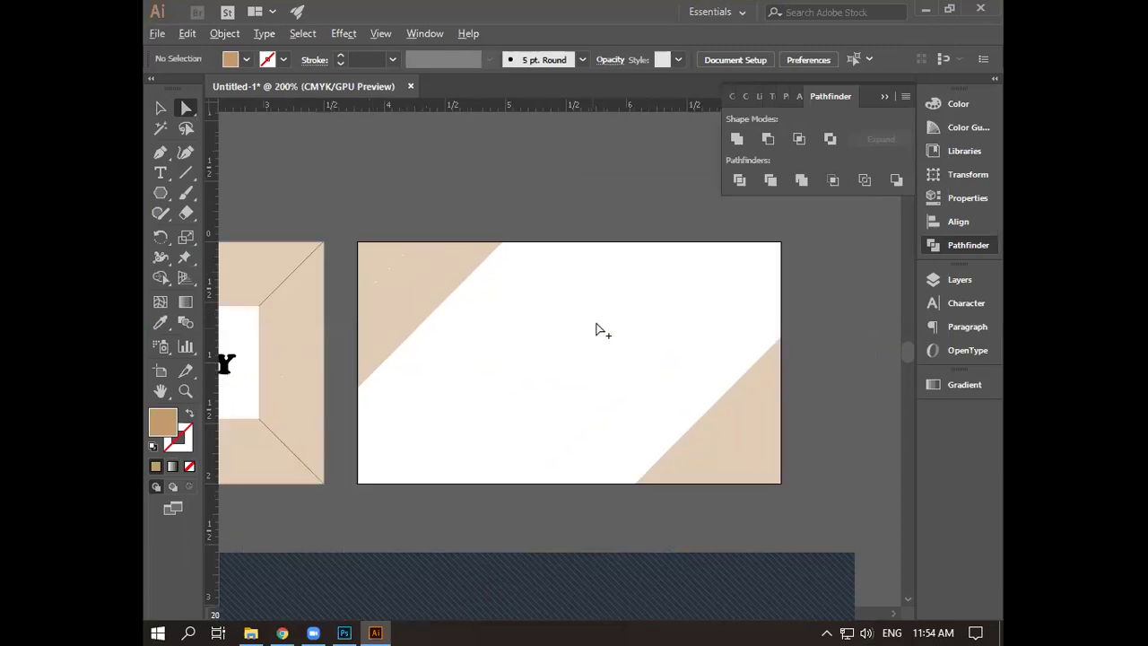
scroll(597, 328, "left", 3)
left_click_drag(639, 337, 633, 335)
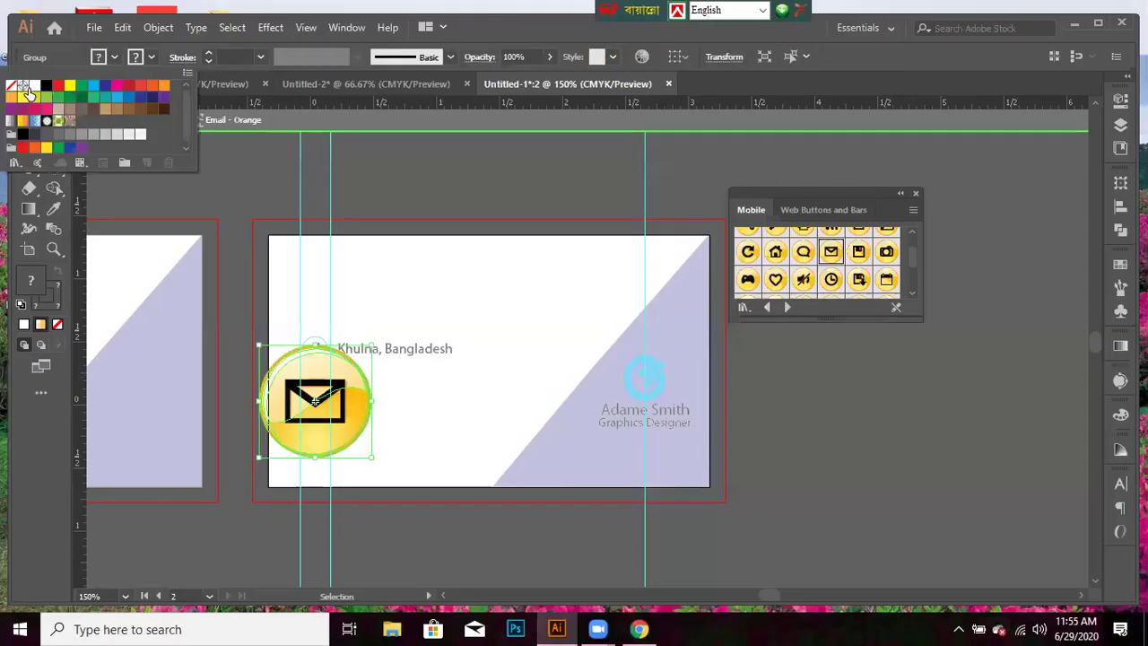
- Give the envelope circle a white fill and cyan outline, then shrink the group
left_click(27, 89)
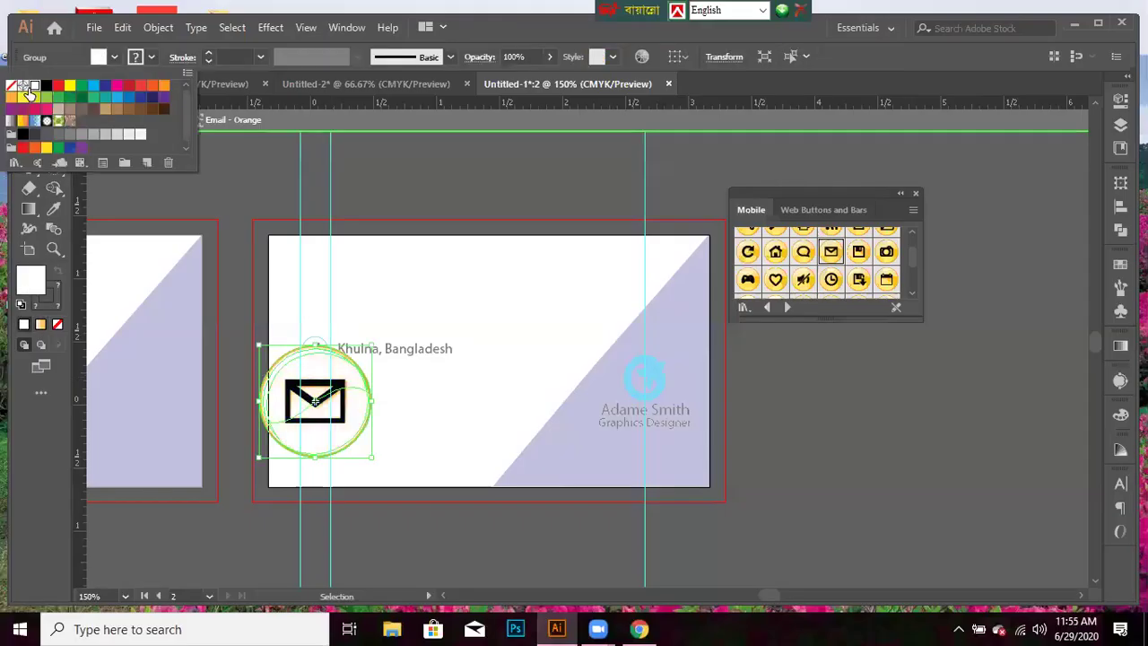
left_click(151, 57)
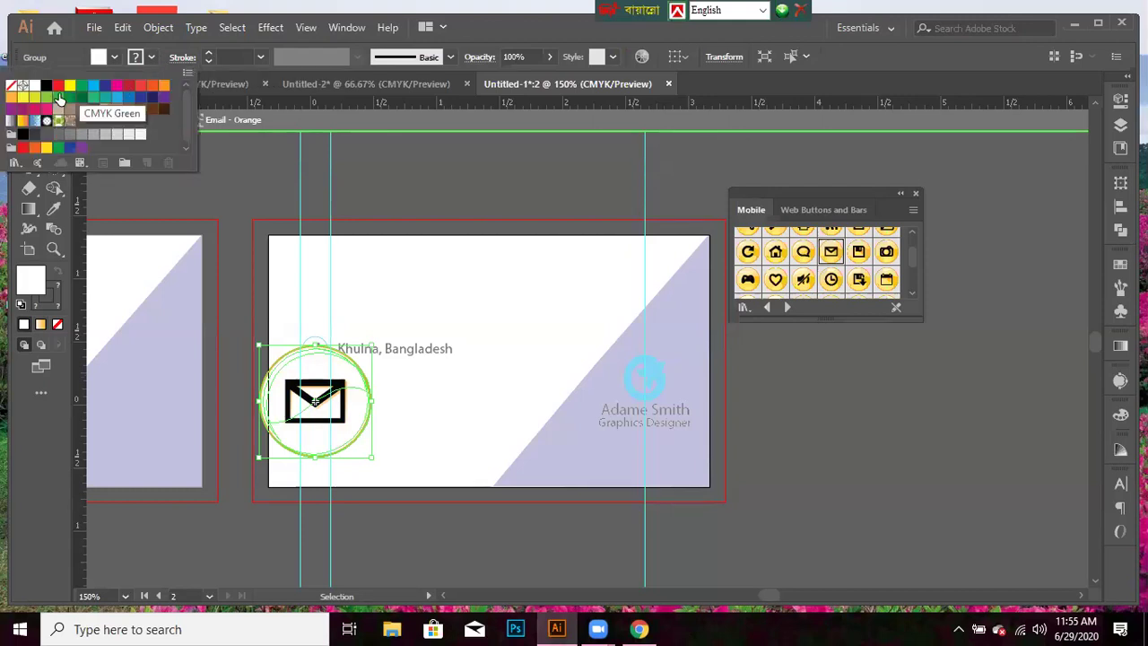
left_click(94, 85)
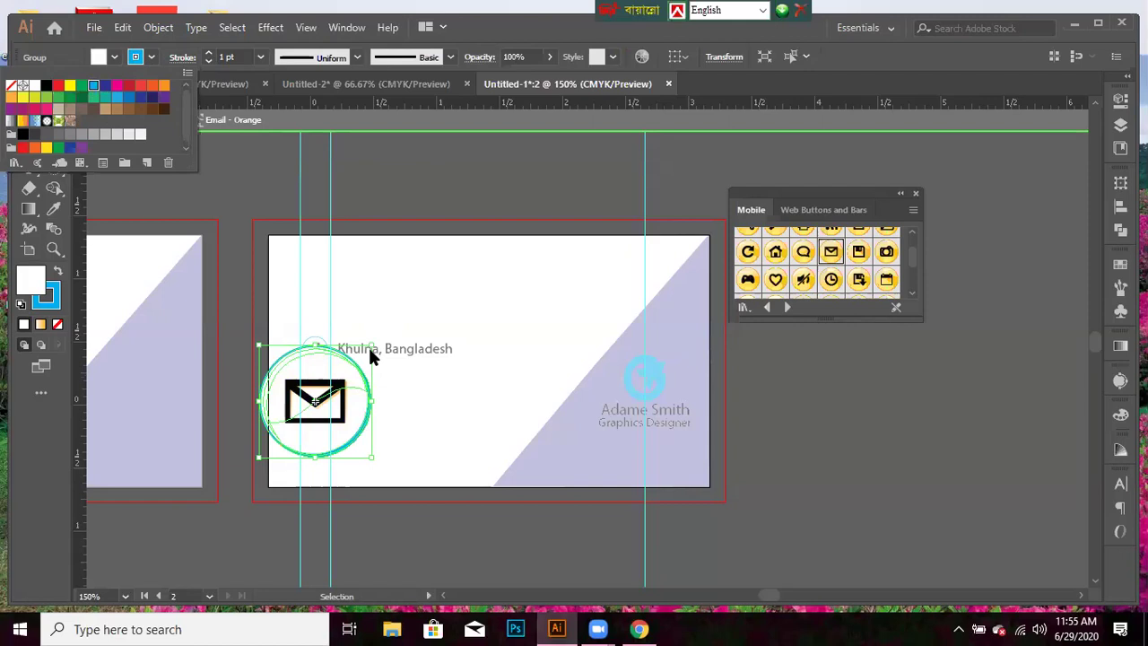
left_click(887, 483)
left_click(839, 484)
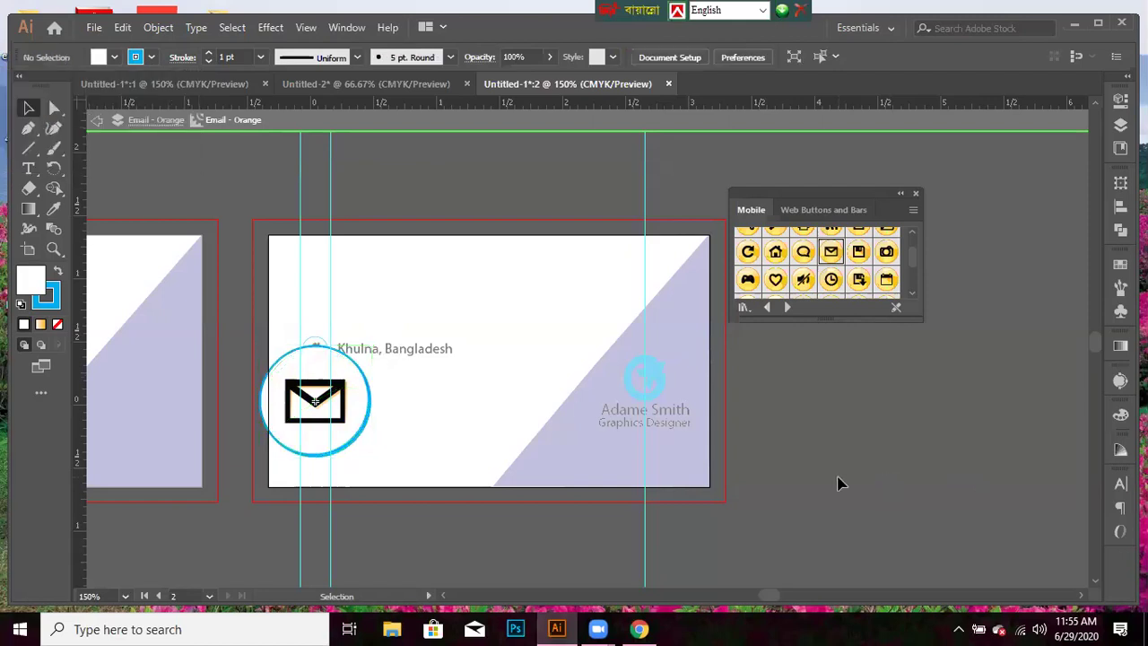
left_click(359, 376)
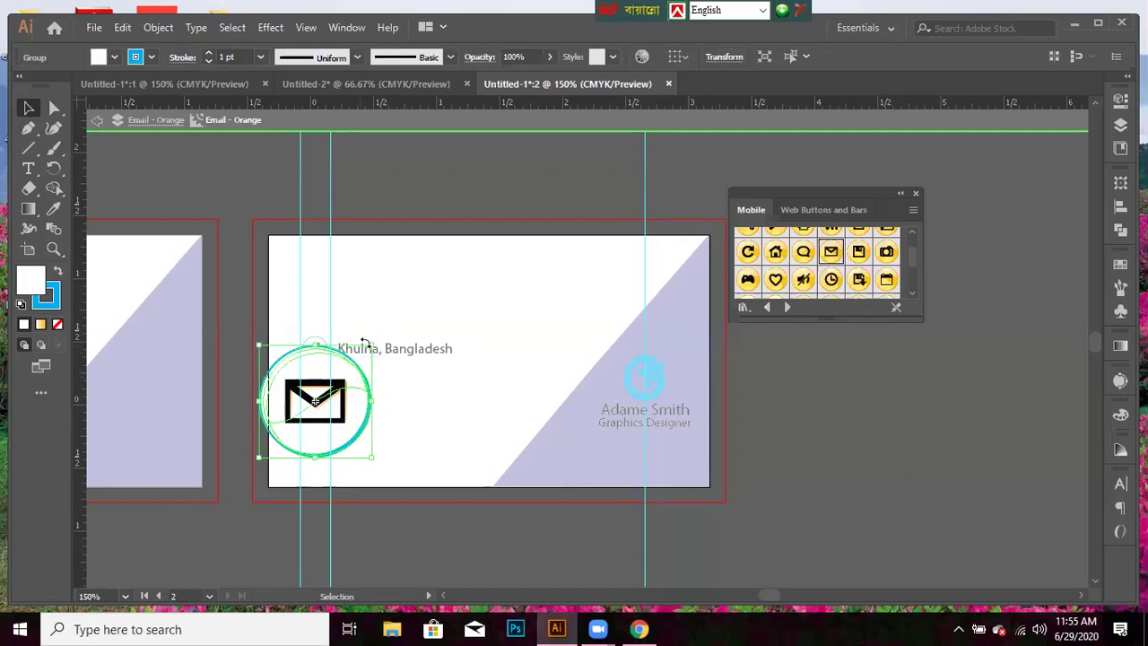
left_click_drag(367, 345, 354, 372)
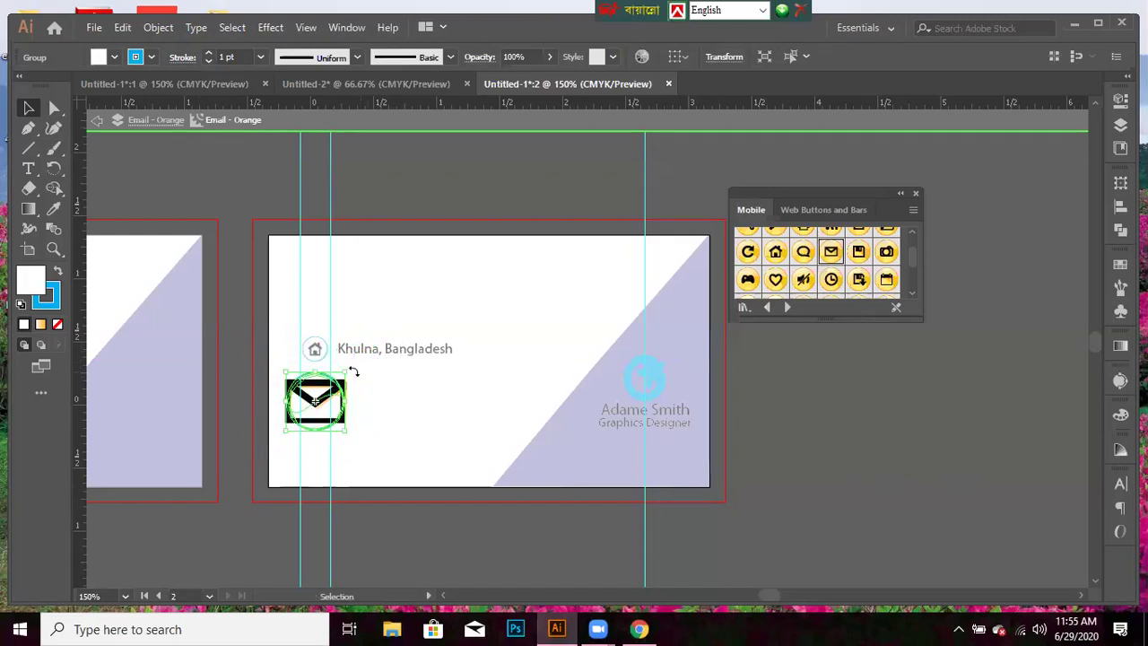
left_click(926, 430)
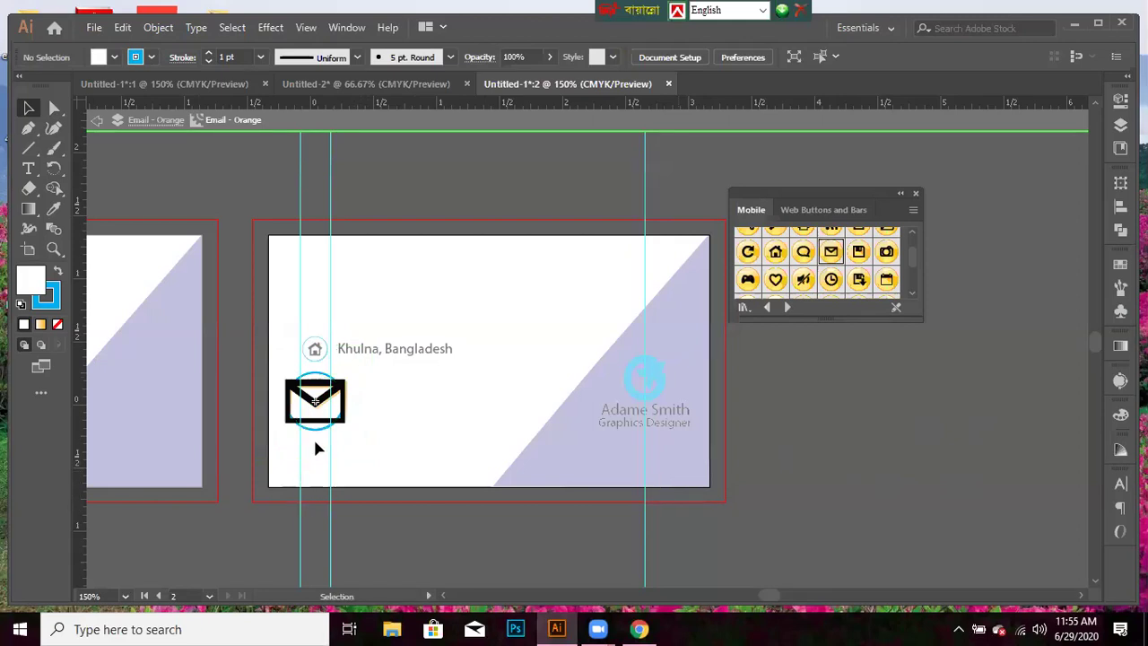
- Delete the black envelope, the orange envelope, and the teal circle behind them
left_click(331, 421)
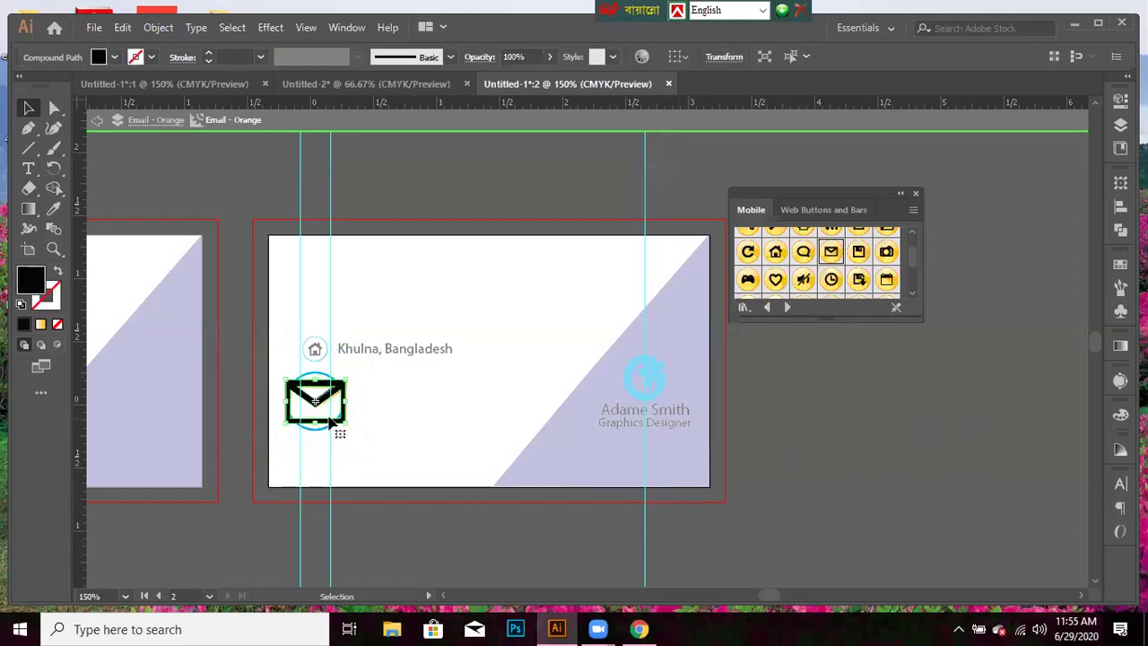
key("Delete")
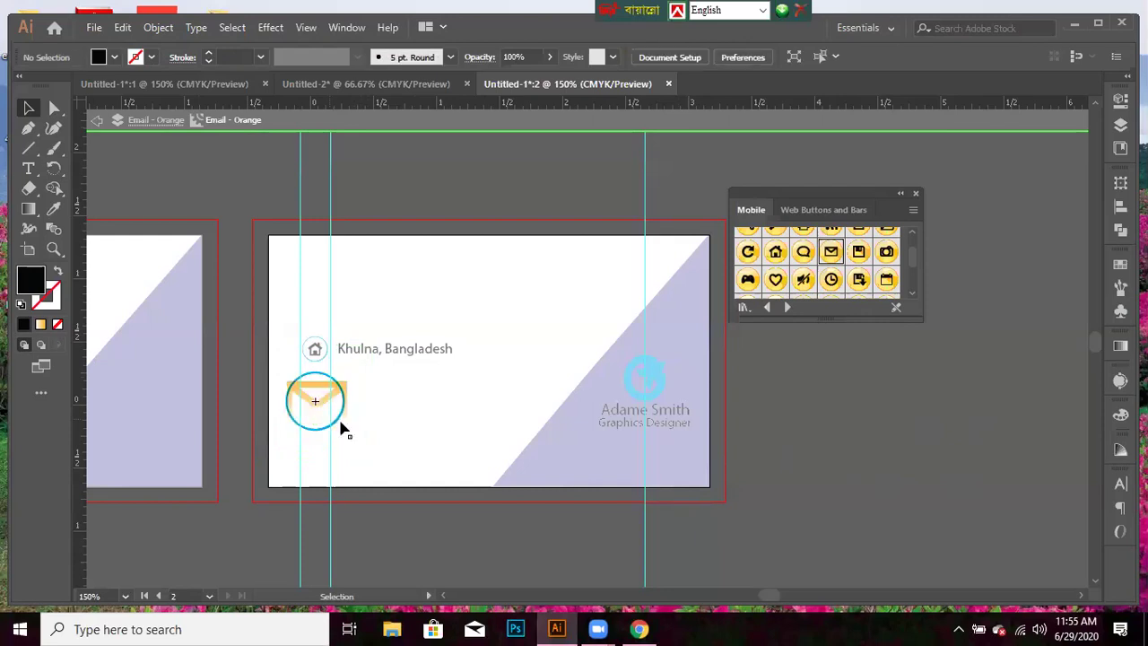
left_click(343, 428)
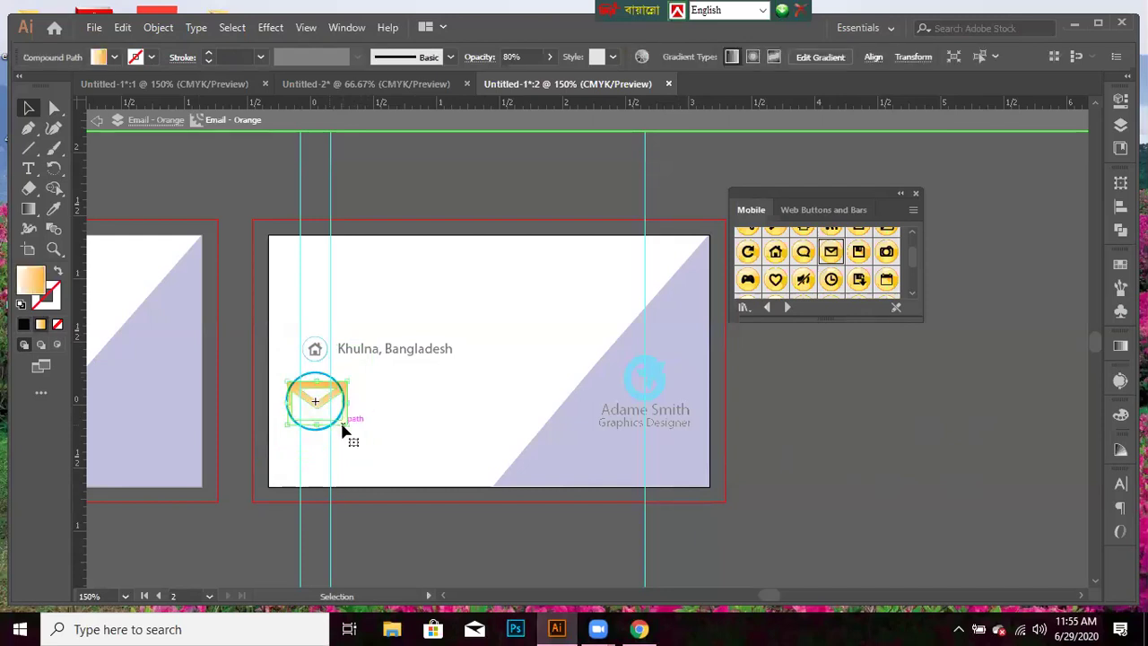
key("Delete")
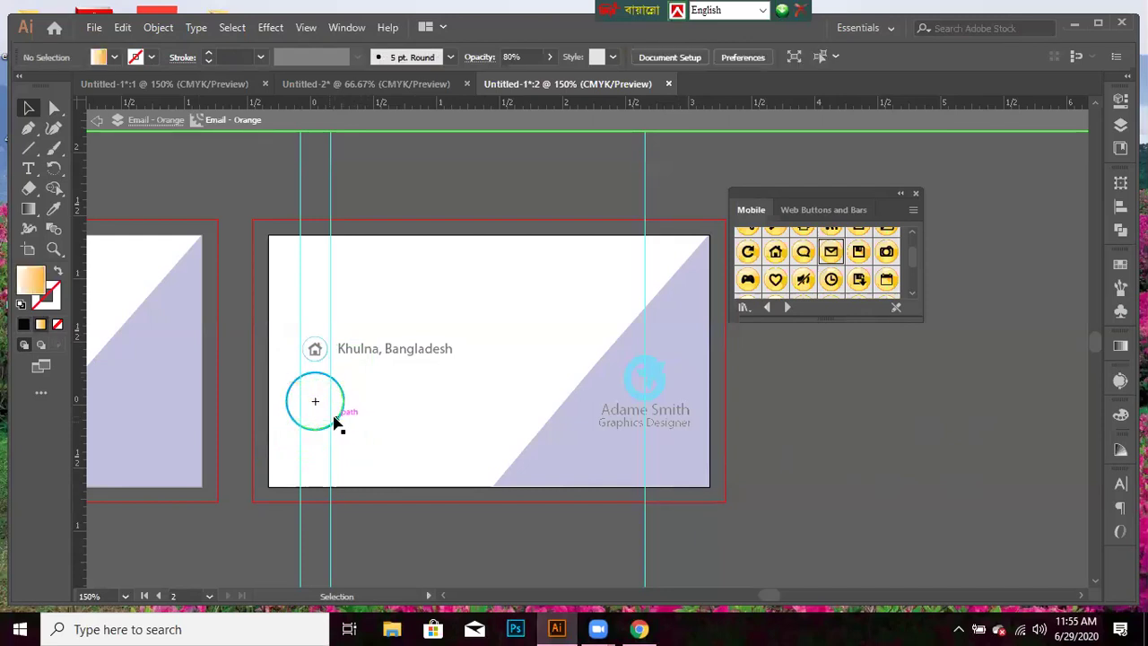
left_click(335, 422)
key("Delete")
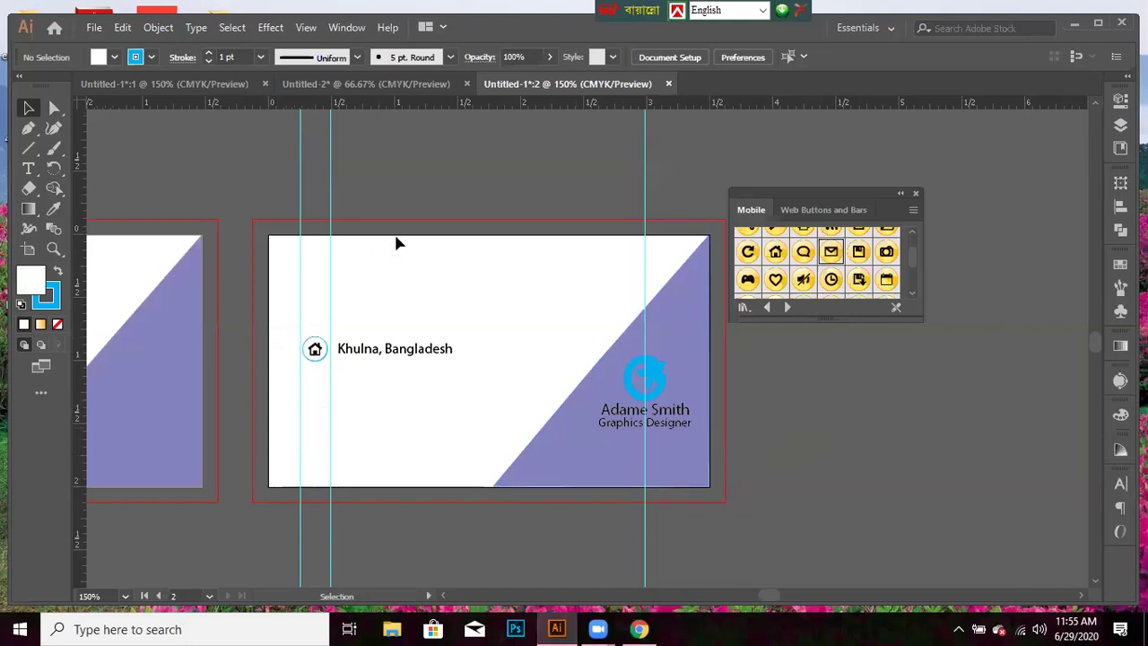
scroll(823, 295, "down", 2)
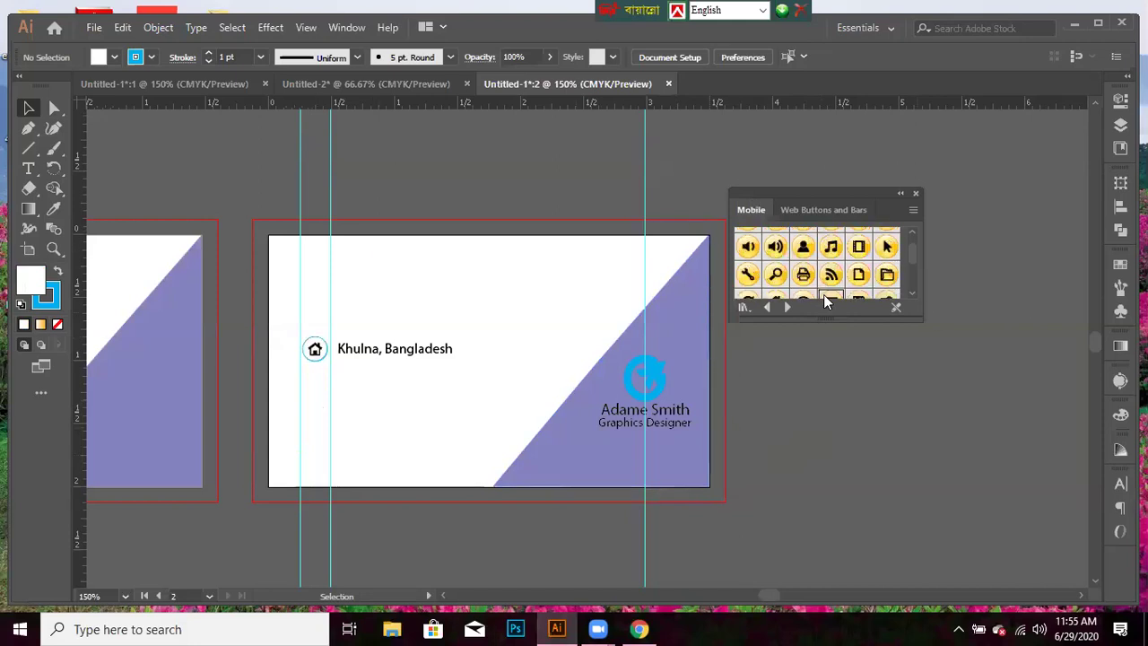
scroll(811, 282, "up", 3)
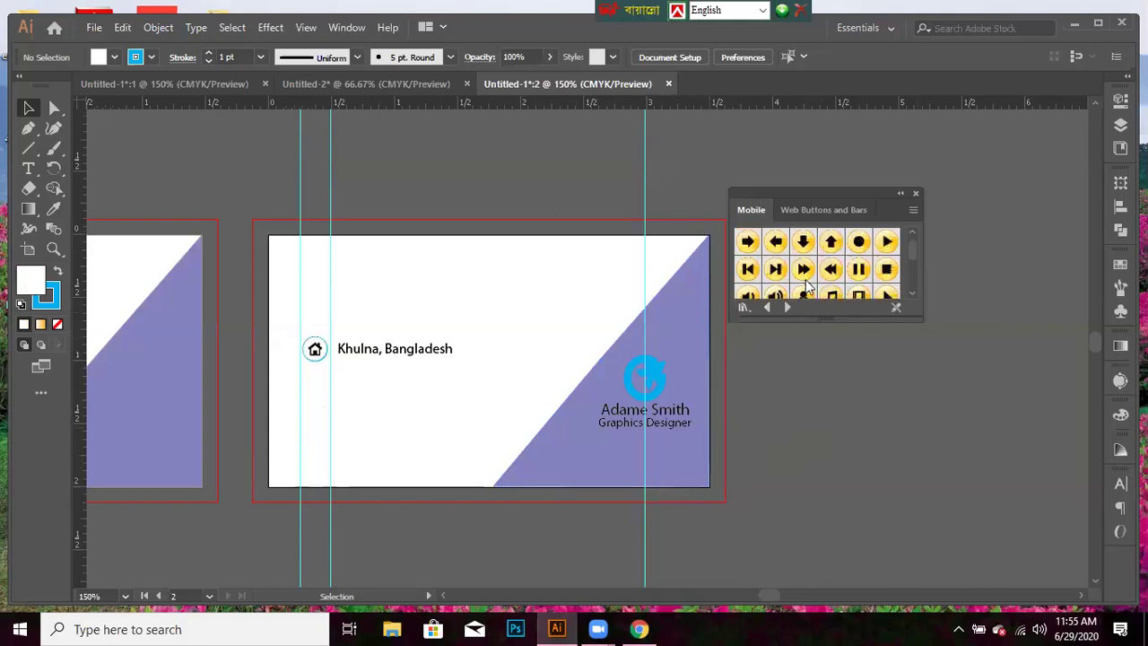
scroll(805, 285, "down", 4)
scroll(805, 285, "up", 2)
scroll(805, 283, "down", 5)
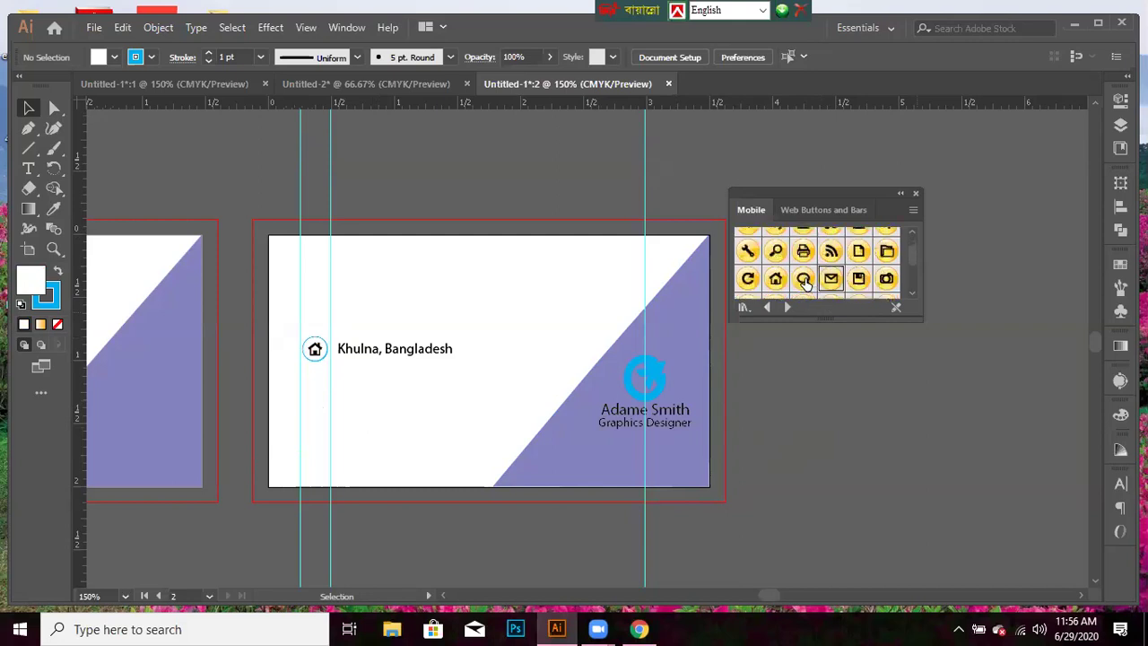
scroll(805, 285, "down", 2)
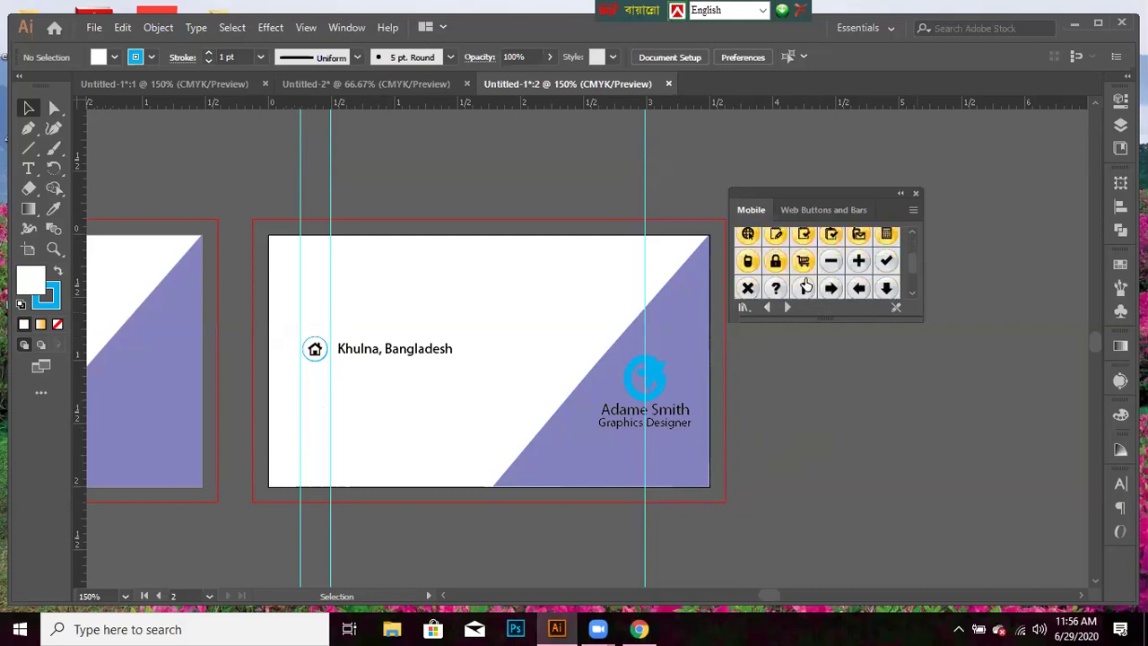
scroll(805, 285, "down", 2)
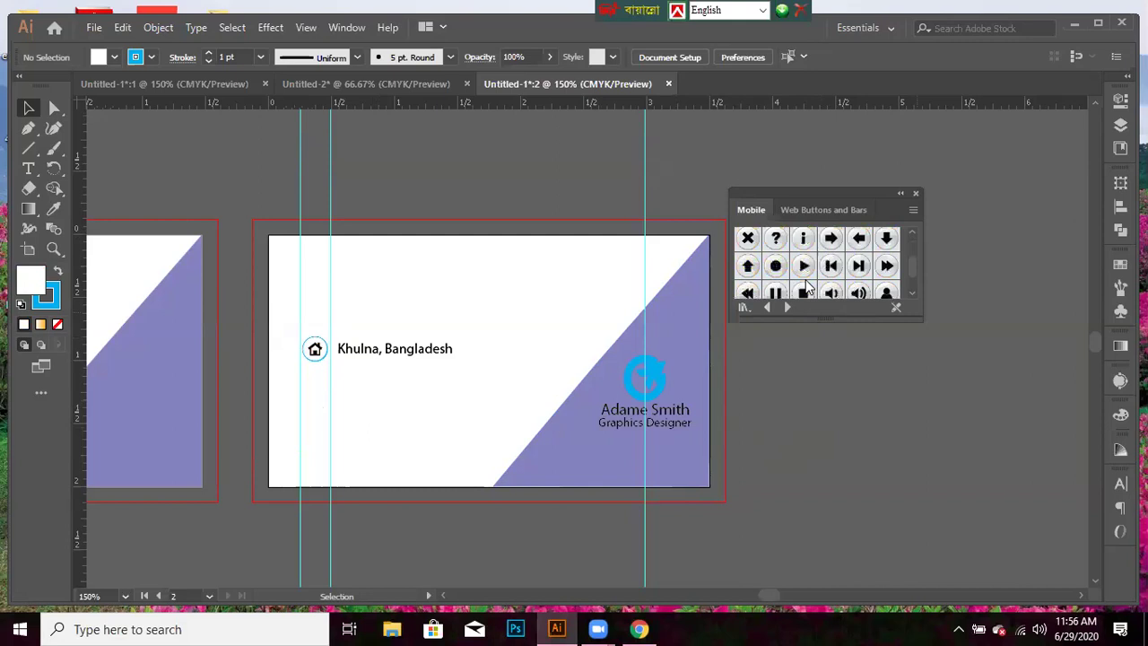
scroll(806, 285, "down", 2)
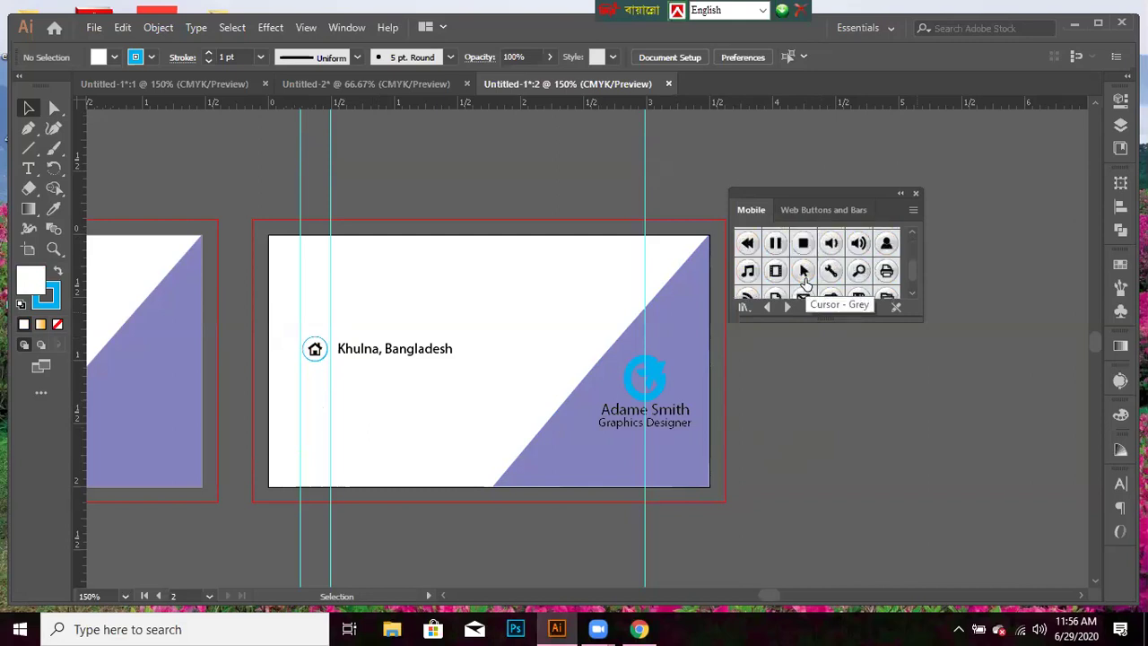
scroll(805, 283, "down", 2)
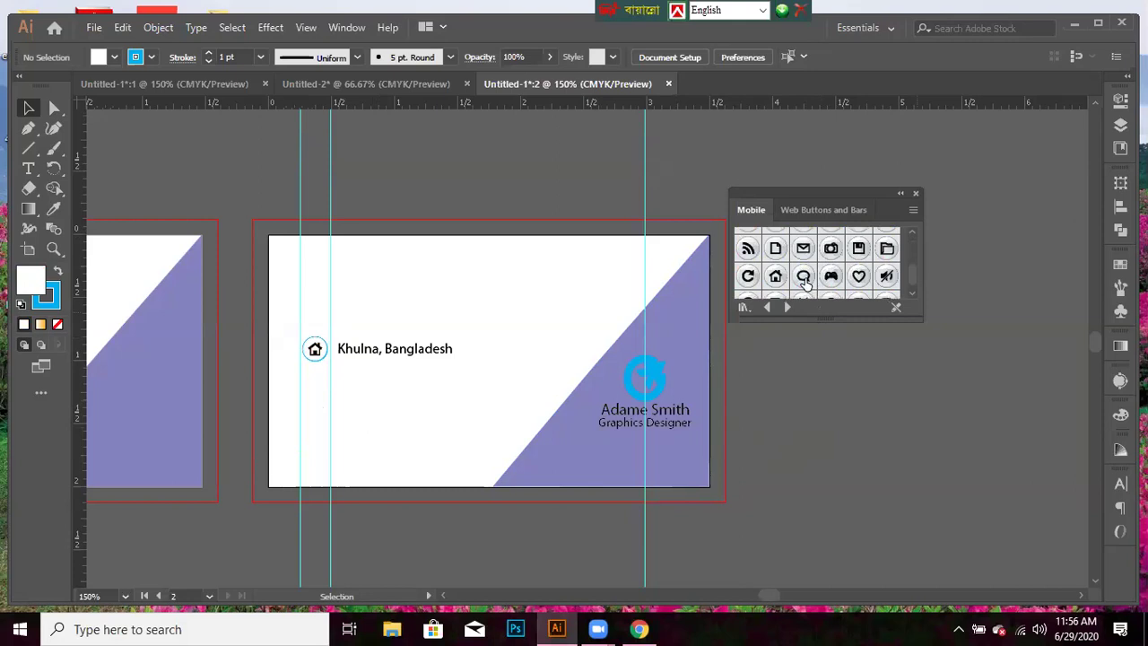
- Place the Email - Grey symbol below the address line and enter symbol editing
left_click_drag(806, 252, 314, 399)
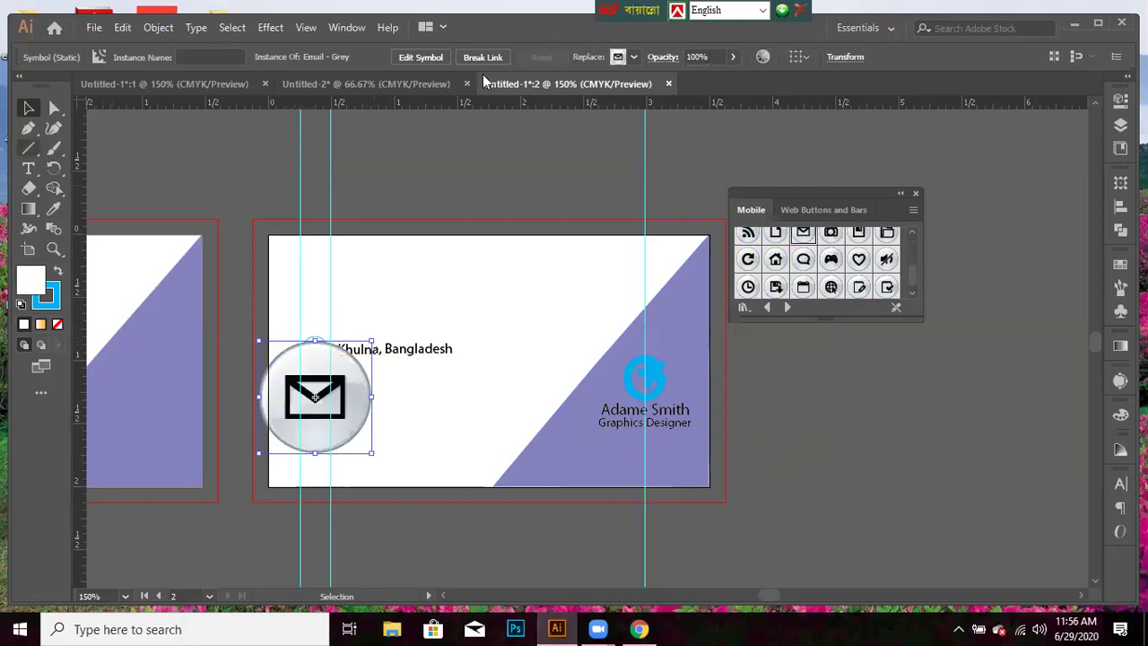
left_click(420, 58)
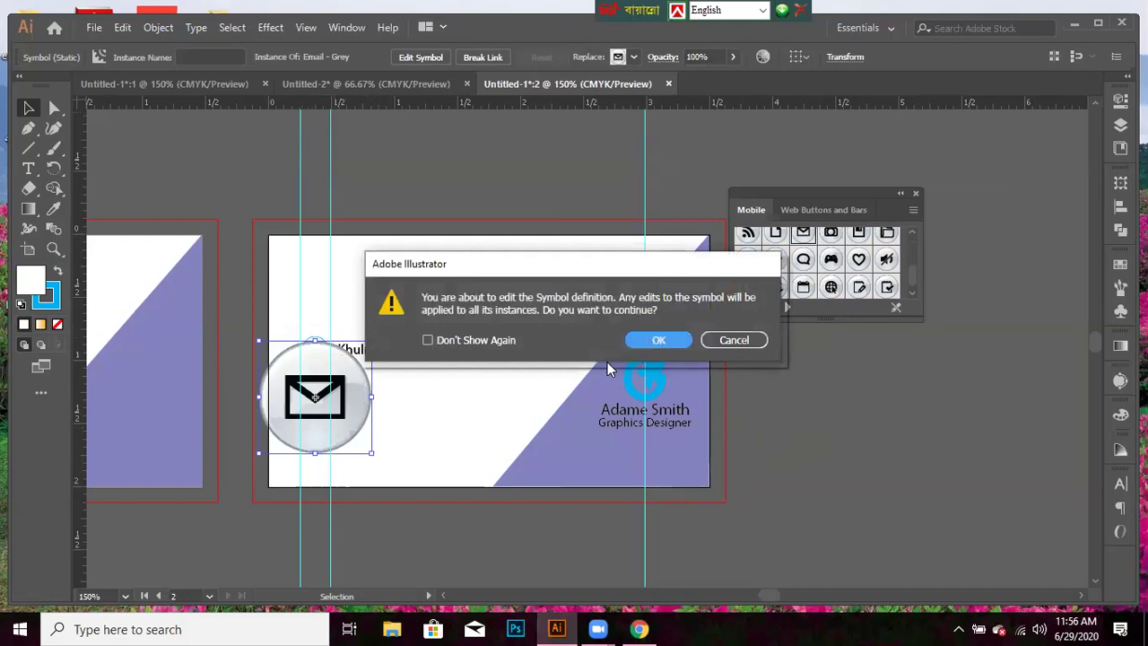
left_click(629, 344)
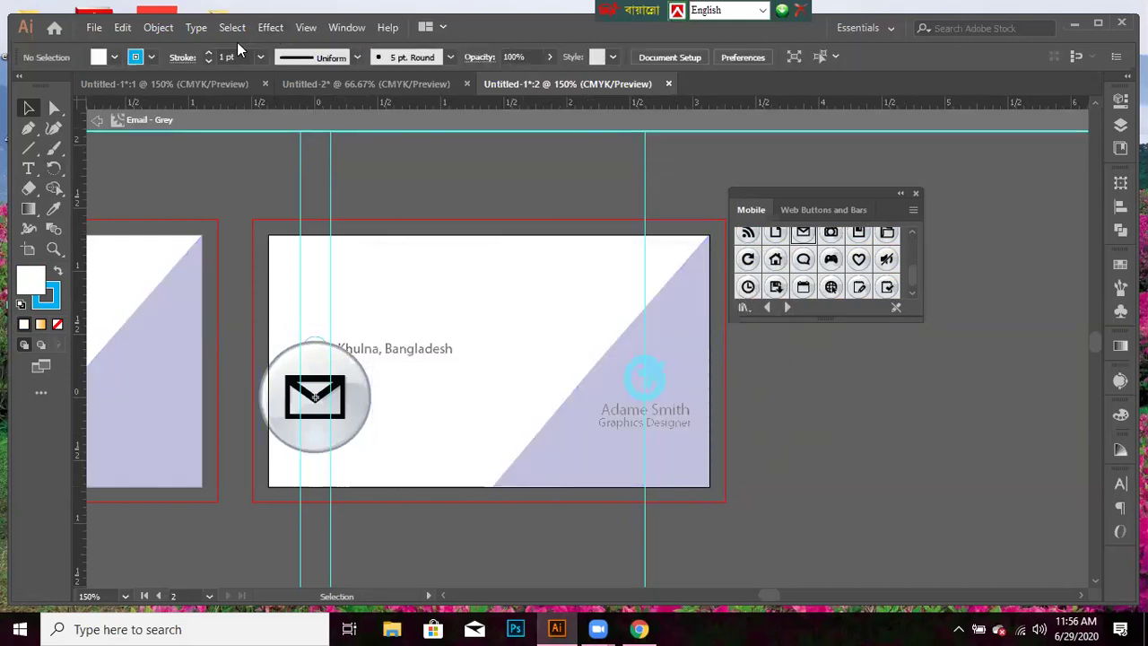
- Give the email icon's circle a cyan outline and white fill, then shrink it to 0.4 in
left_click(344, 359)
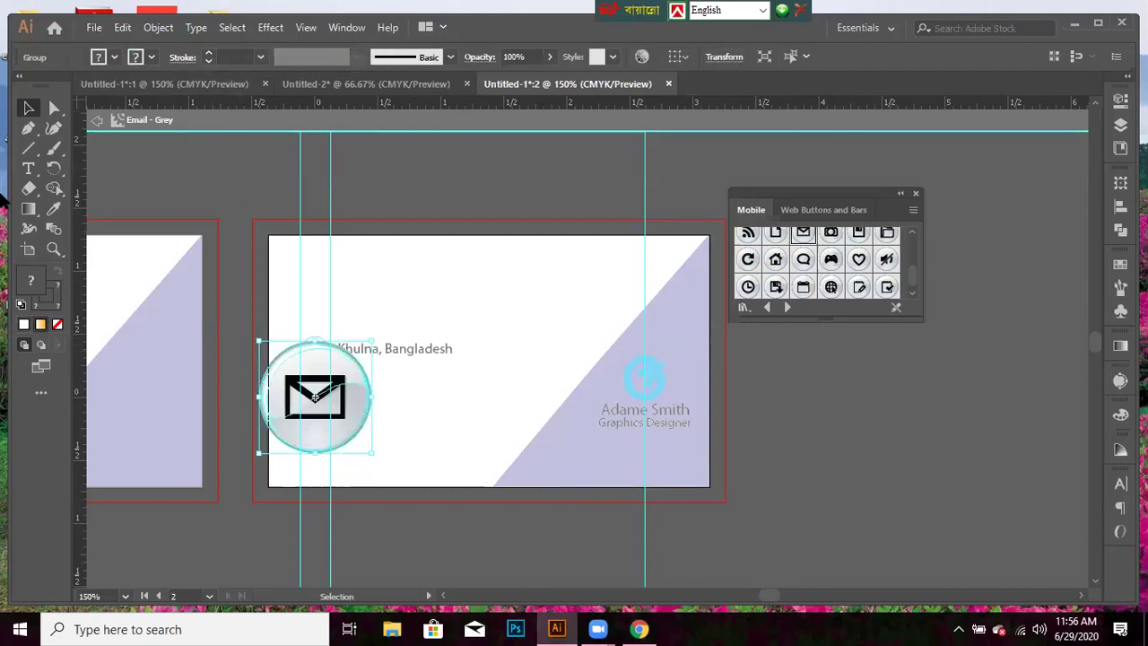
left_click(152, 59)
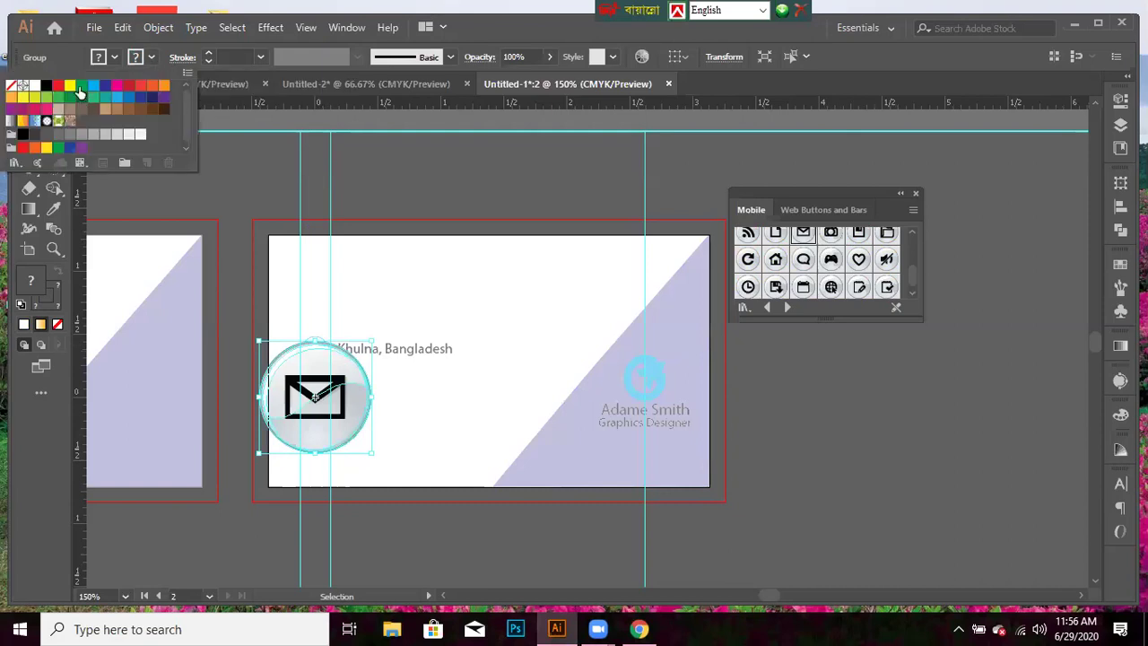
left_click(93, 87)
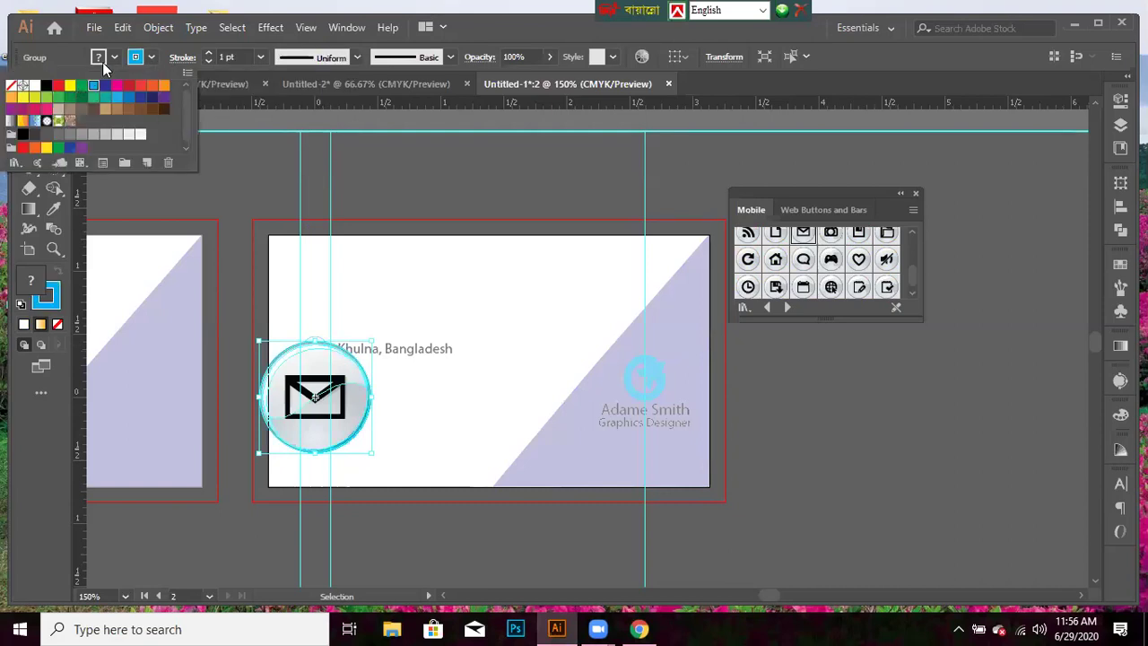
left_click(101, 57)
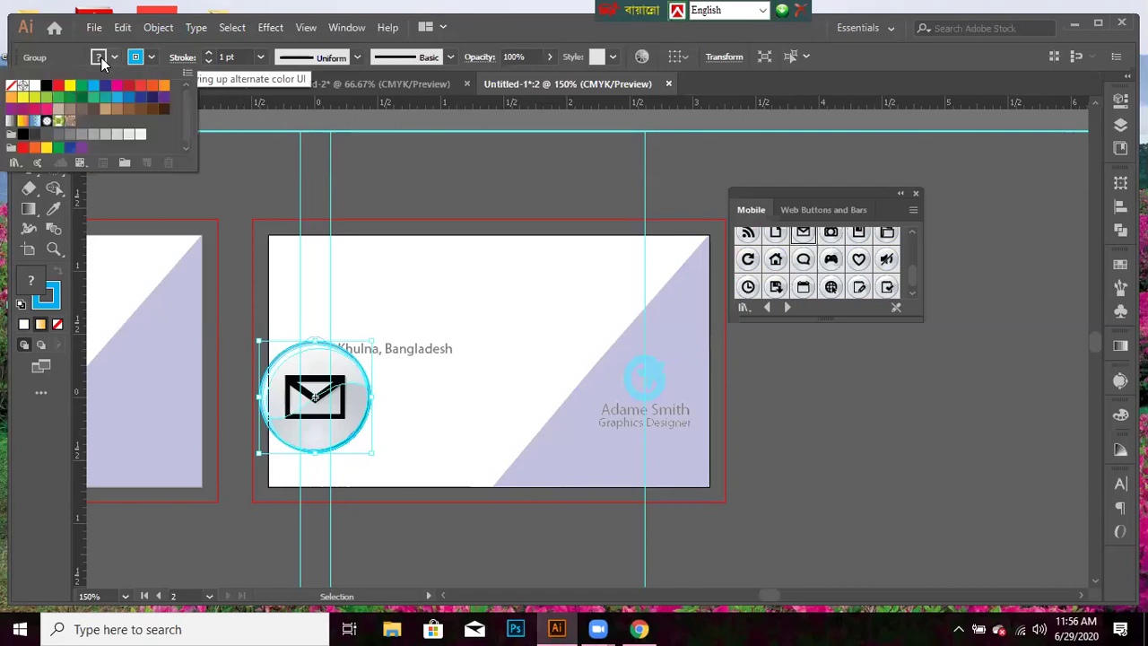
left_click(34, 85)
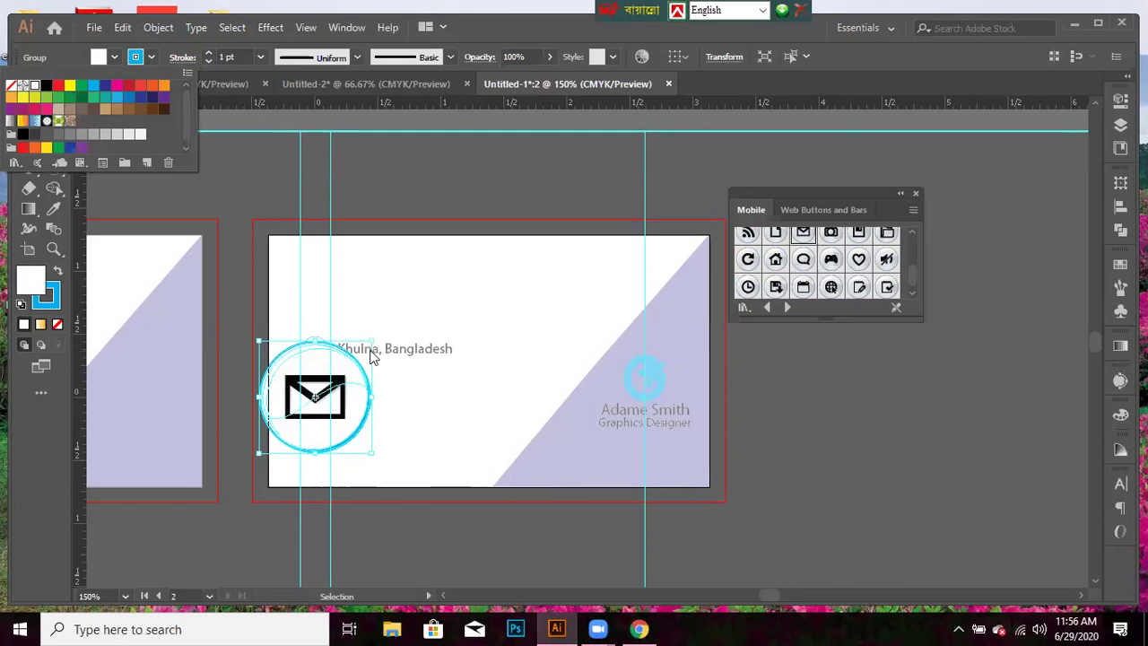
left_click(383, 354)
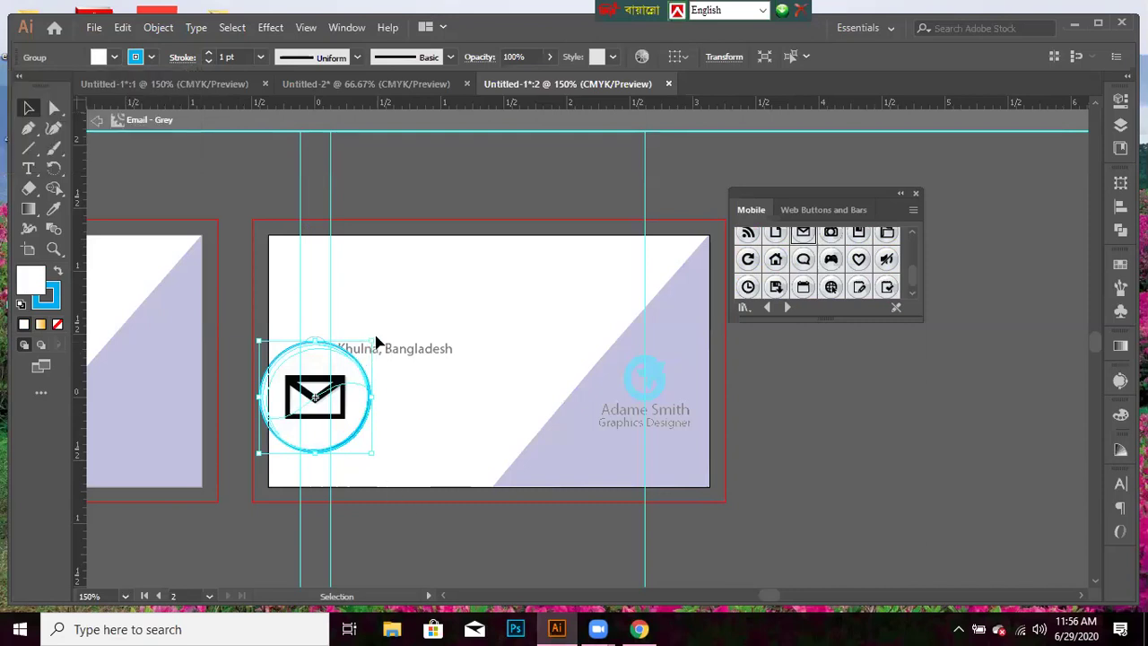
left_click_drag(371, 343, 341, 371)
- Delete the black envelope, the circle group and the leftover grey envelope from the symbol
left_click(385, 529)
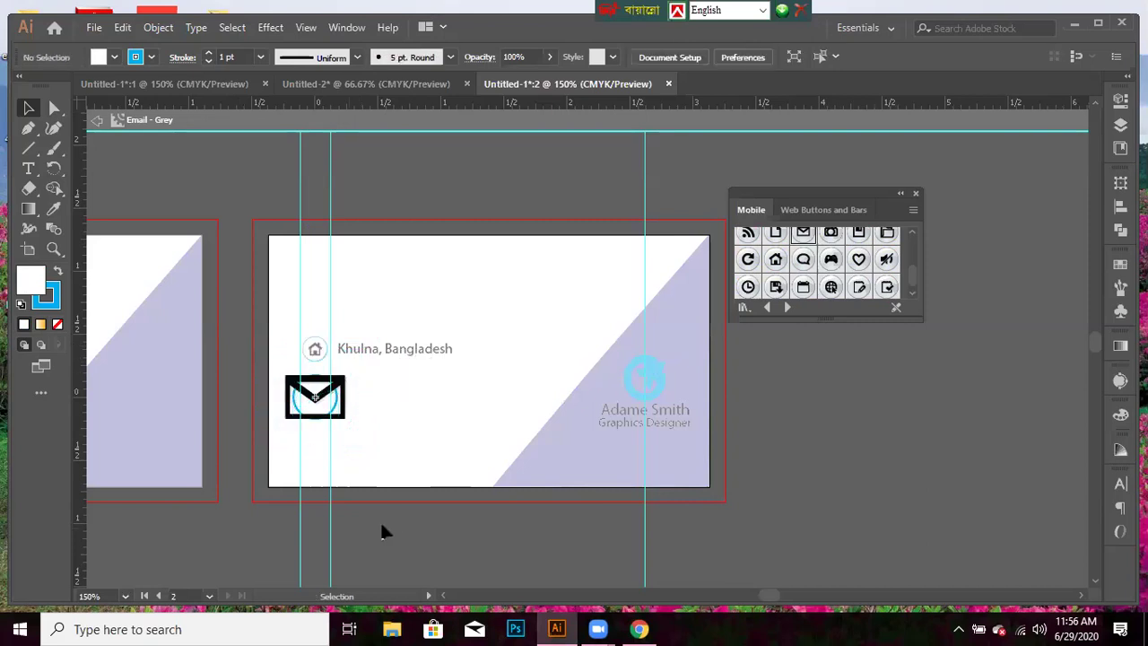
scroll(400, 554, "down", 1)
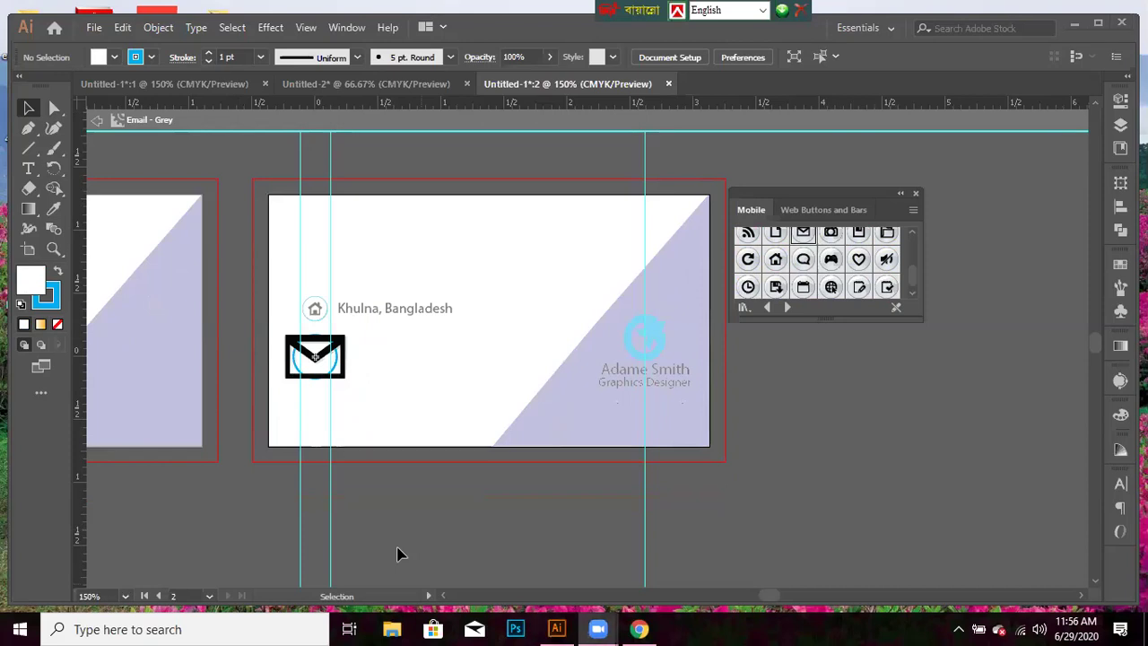
left_click(343, 376)
key("Delete")
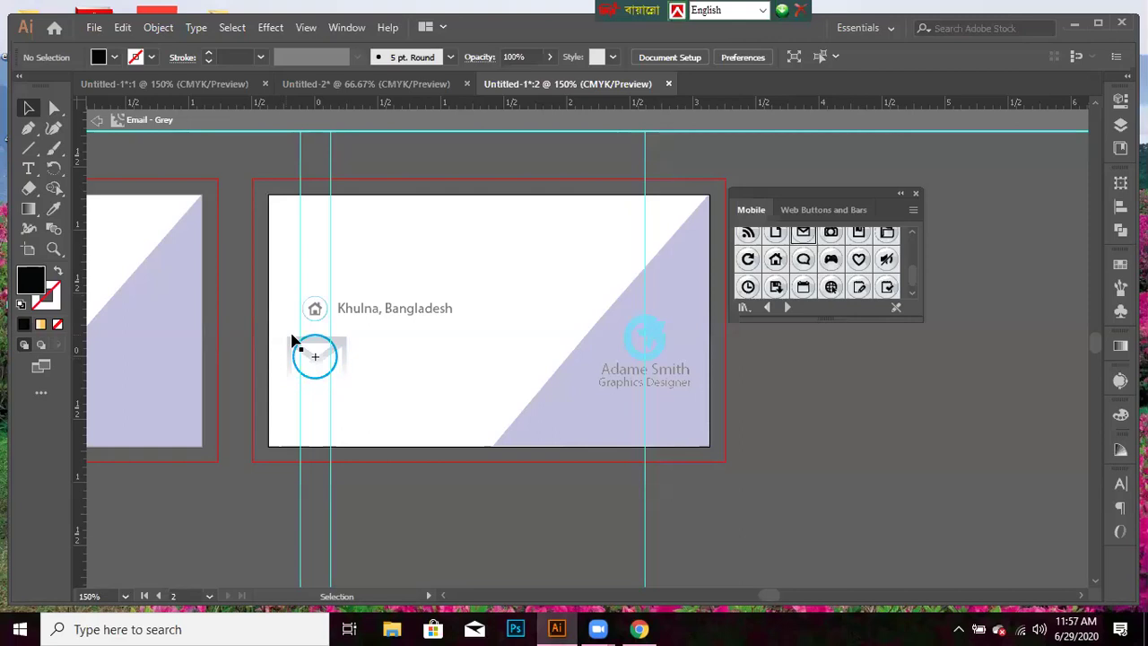
left_click(321, 348)
key("Delete")
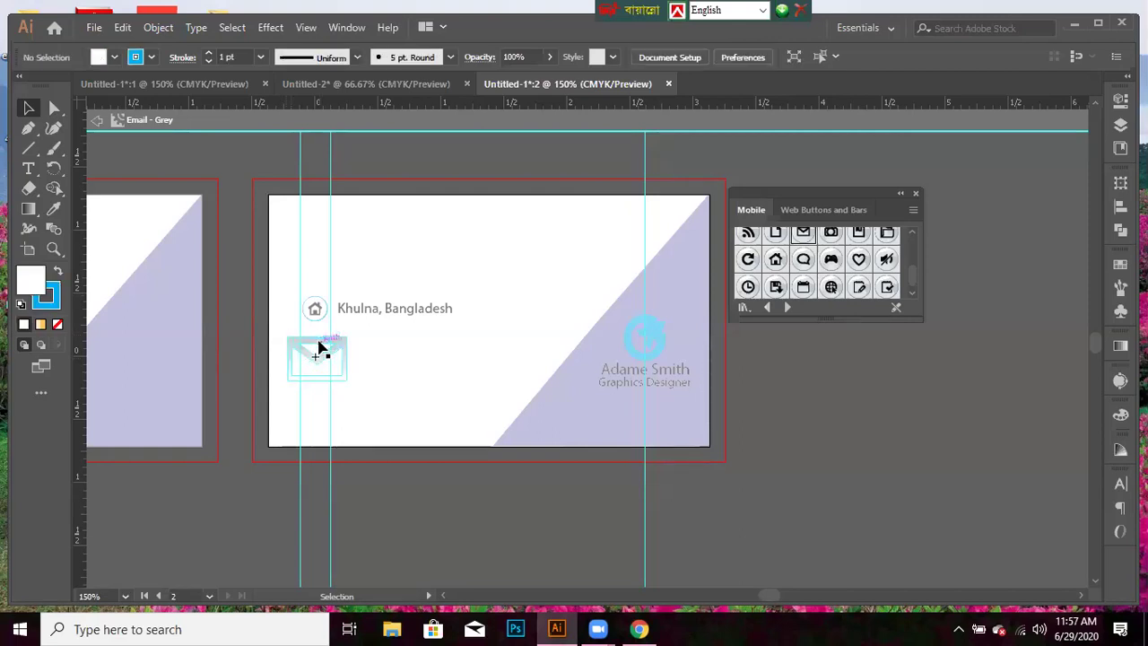
key("ctrl+z")
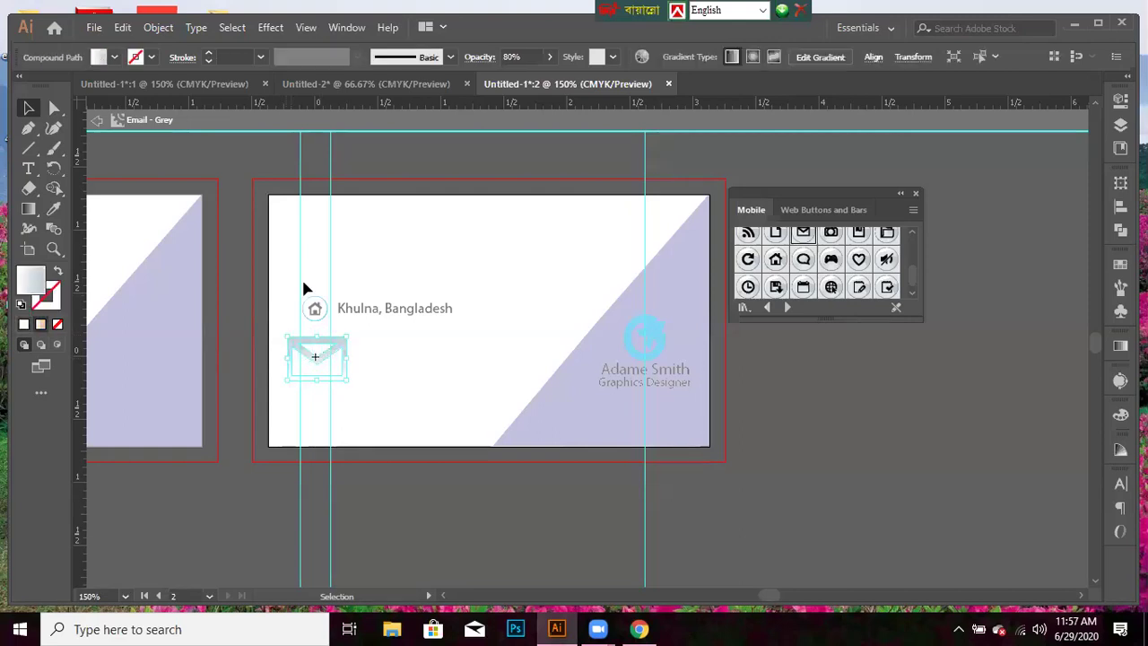
key("Delete")
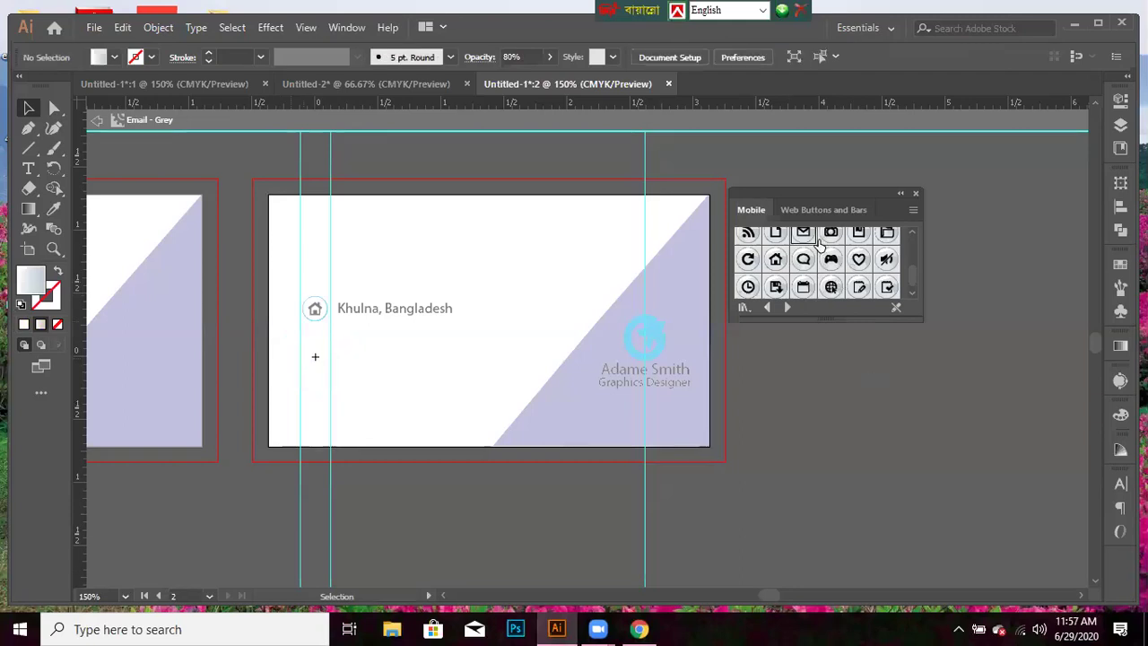
- Leave symbol editing and return to the full business card
scroll(796, 271, "down", 1)
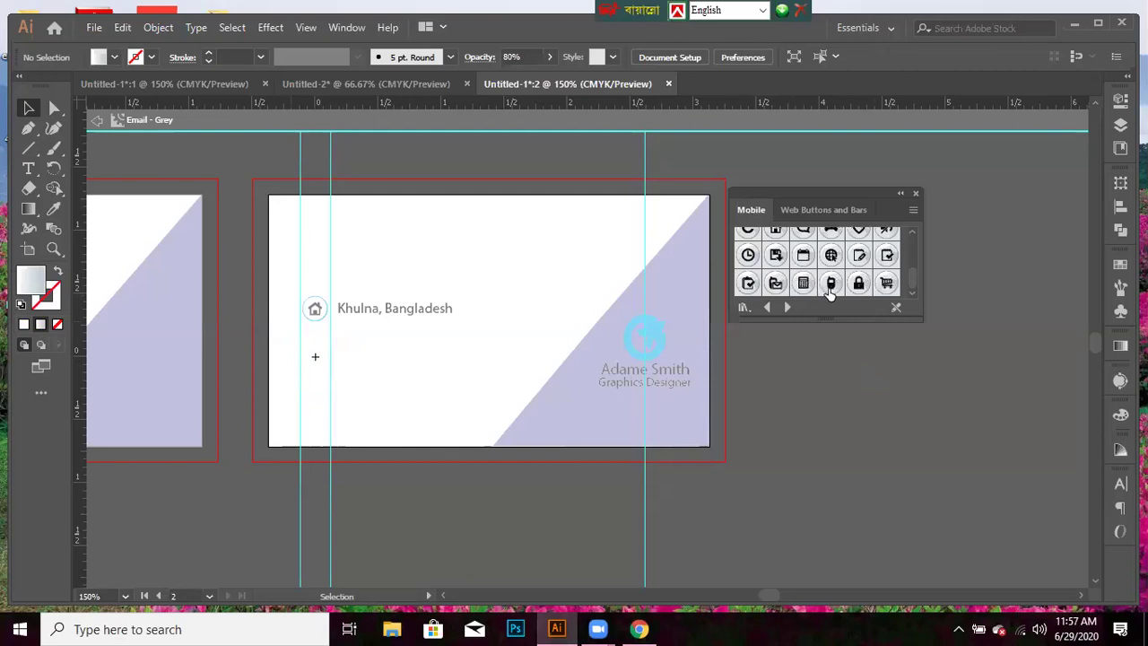
scroll(801, 264, "up", 2)
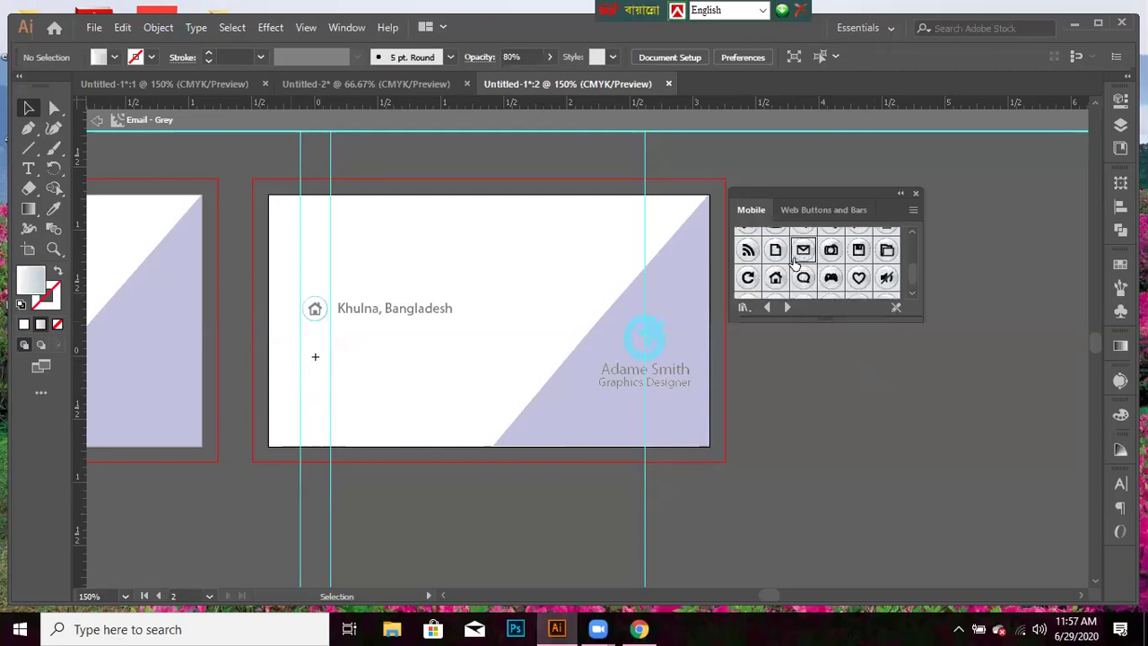
double_click(810, 489)
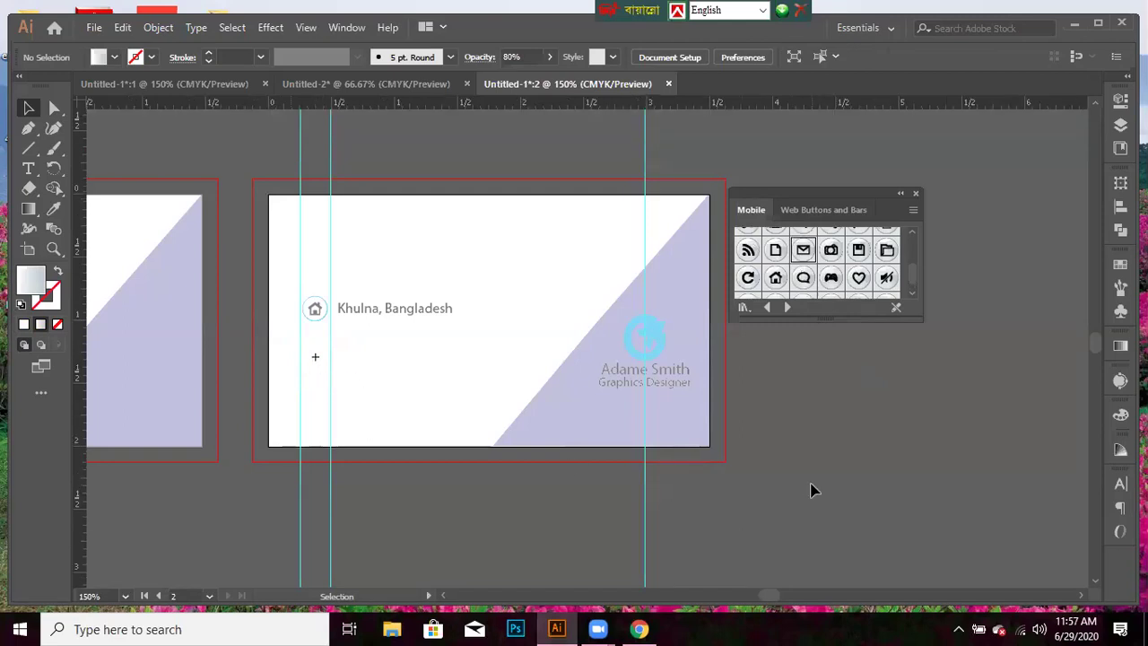
- Place the Email - Grey symbol on the card again, edit its definition, and set fill to white
left_click_drag(802, 250, 323, 363)
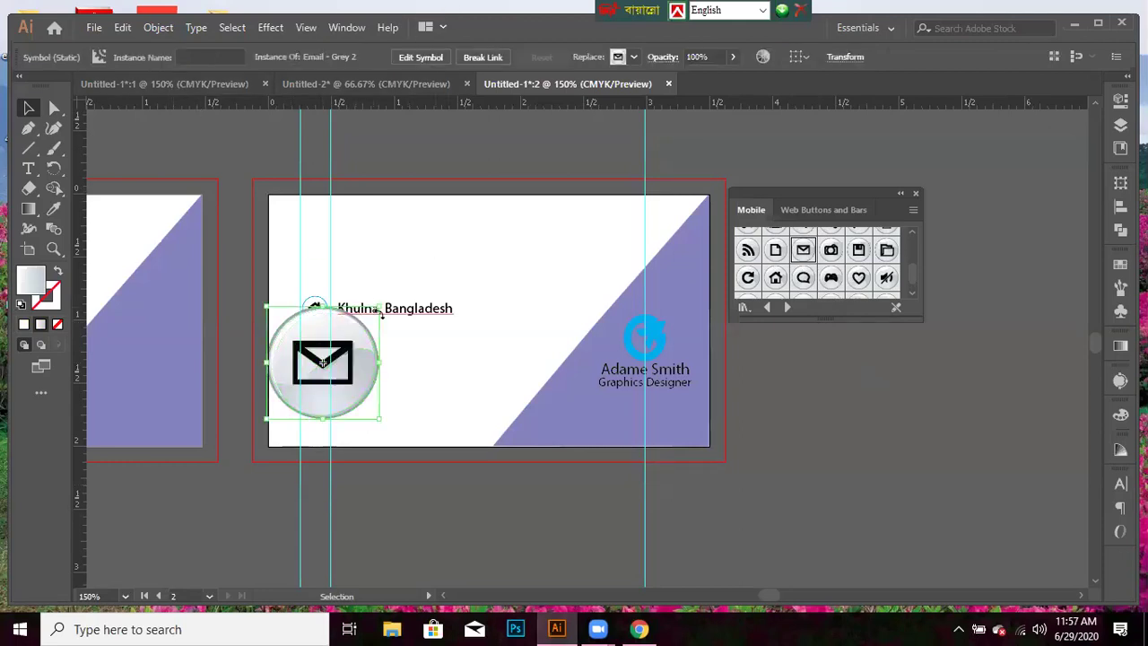
left_click(435, 56)
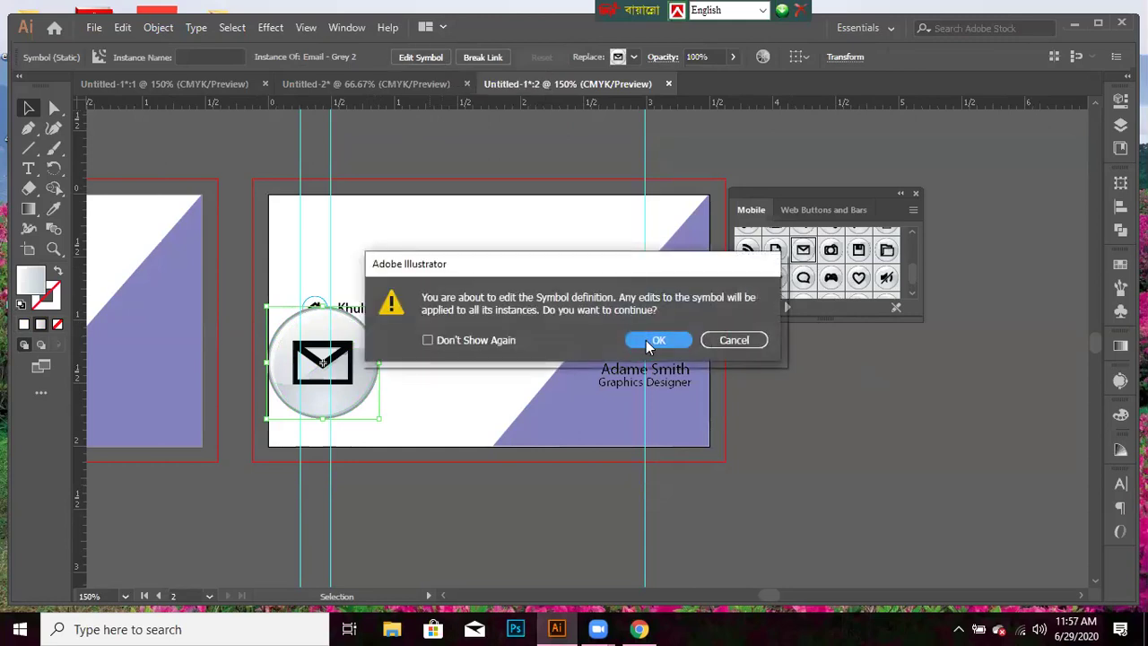
left_click(650, 342)
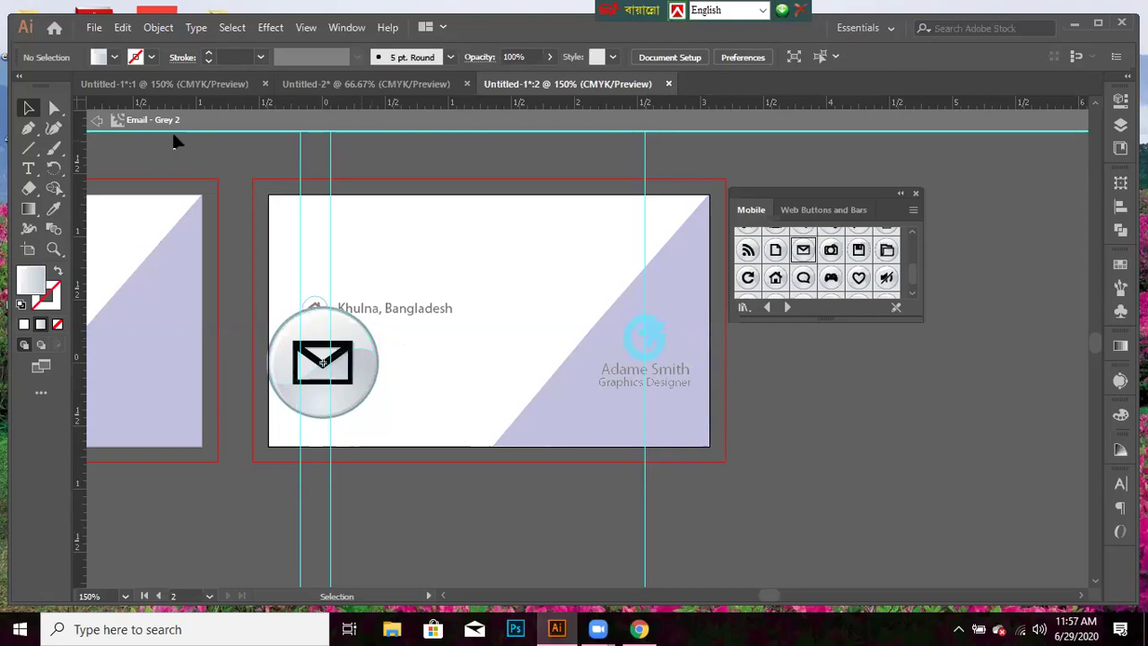
left_click(114, 58)
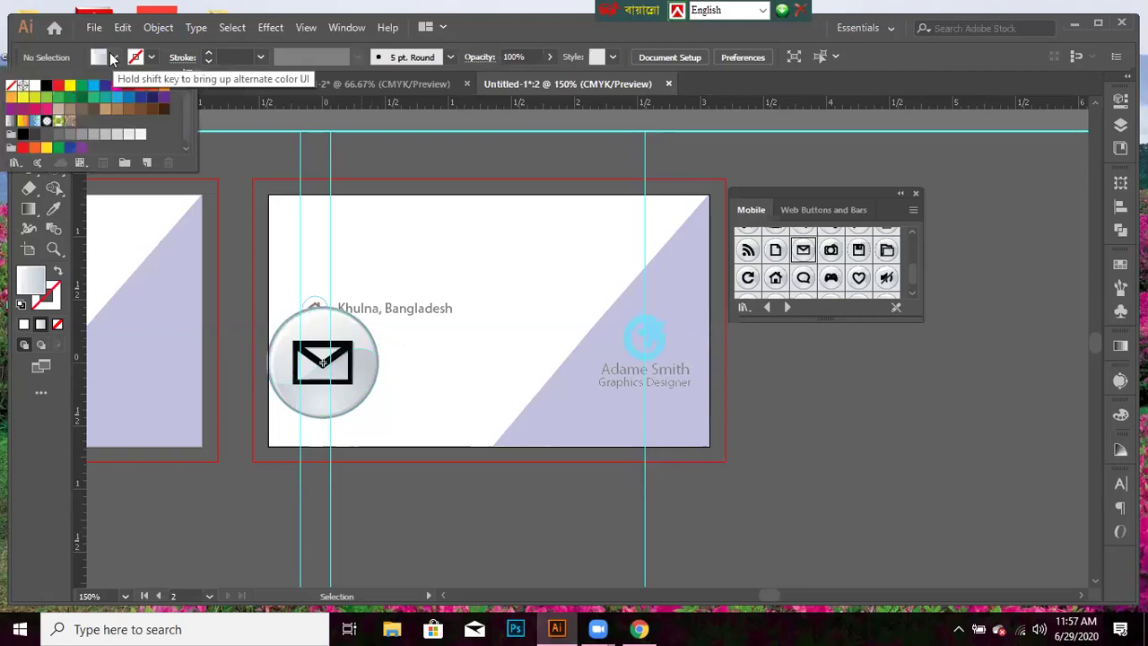
left_click(35, 87)
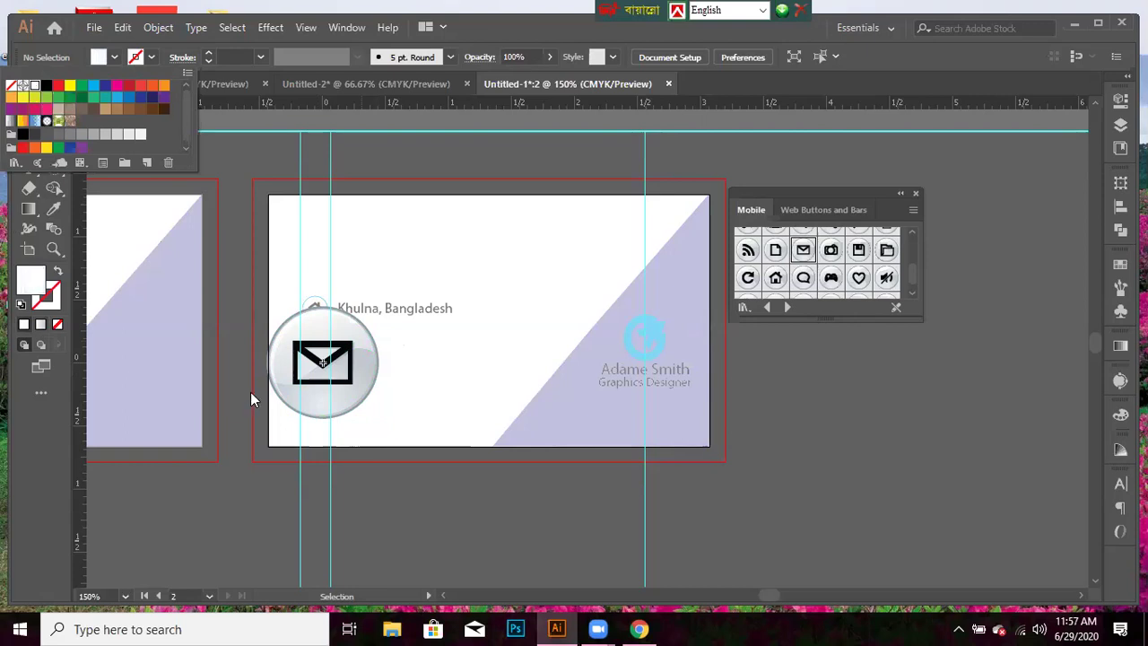
- Isolate the icon's circle group and give it a white fill with a cyan outline
double_click(285, 400)
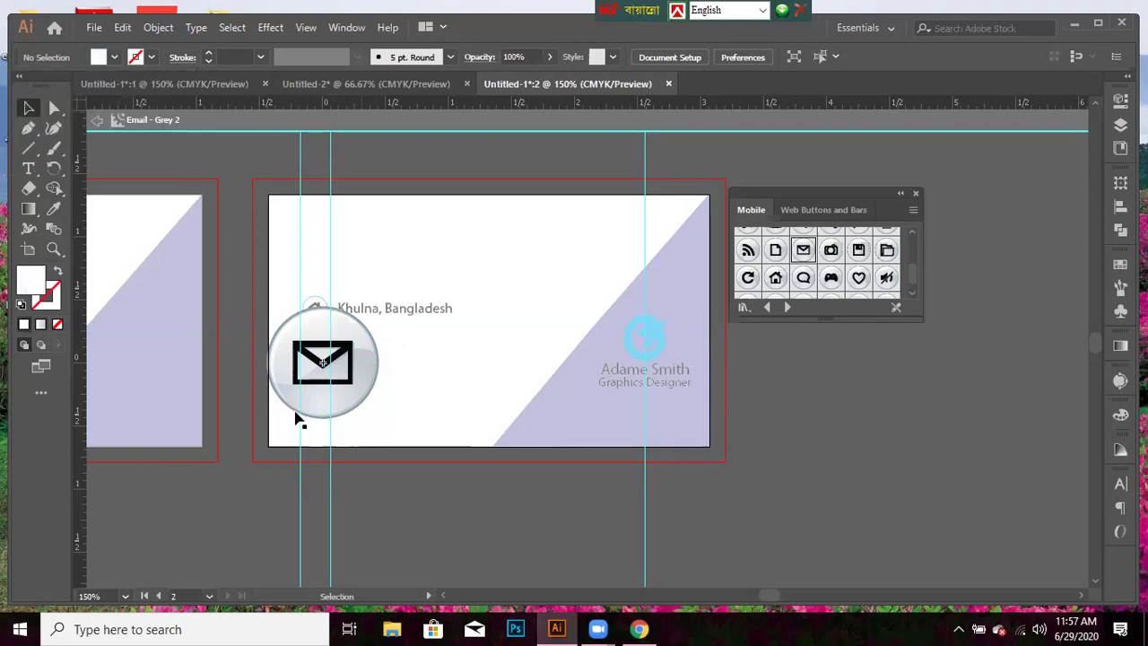
left_click(299, 418)
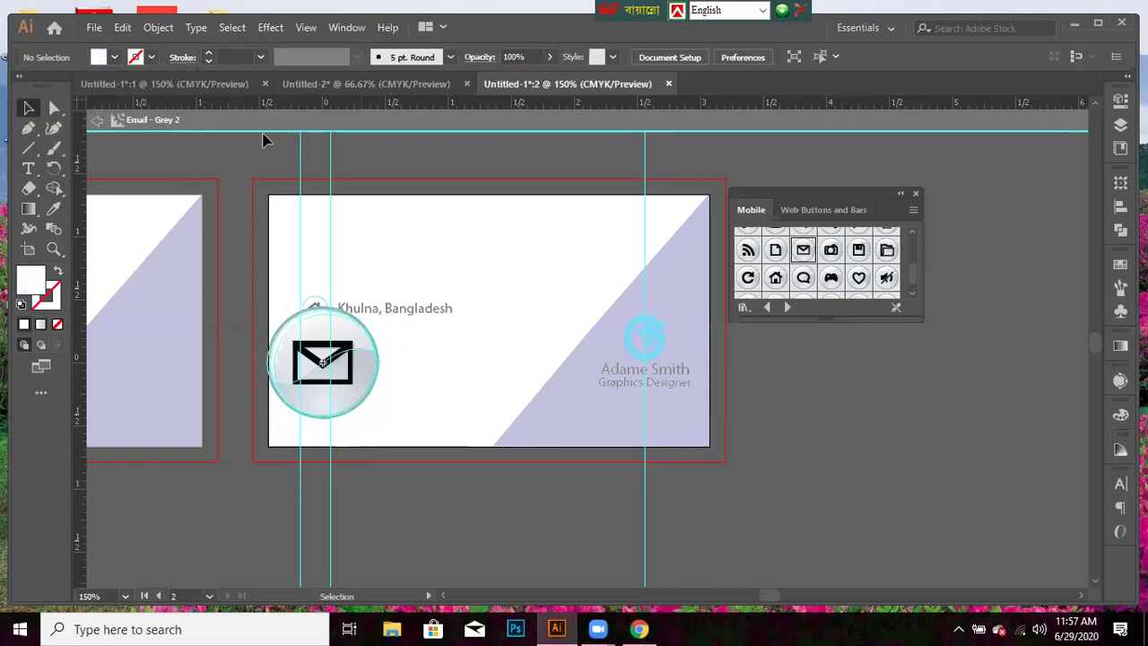
left_click(115, 58)
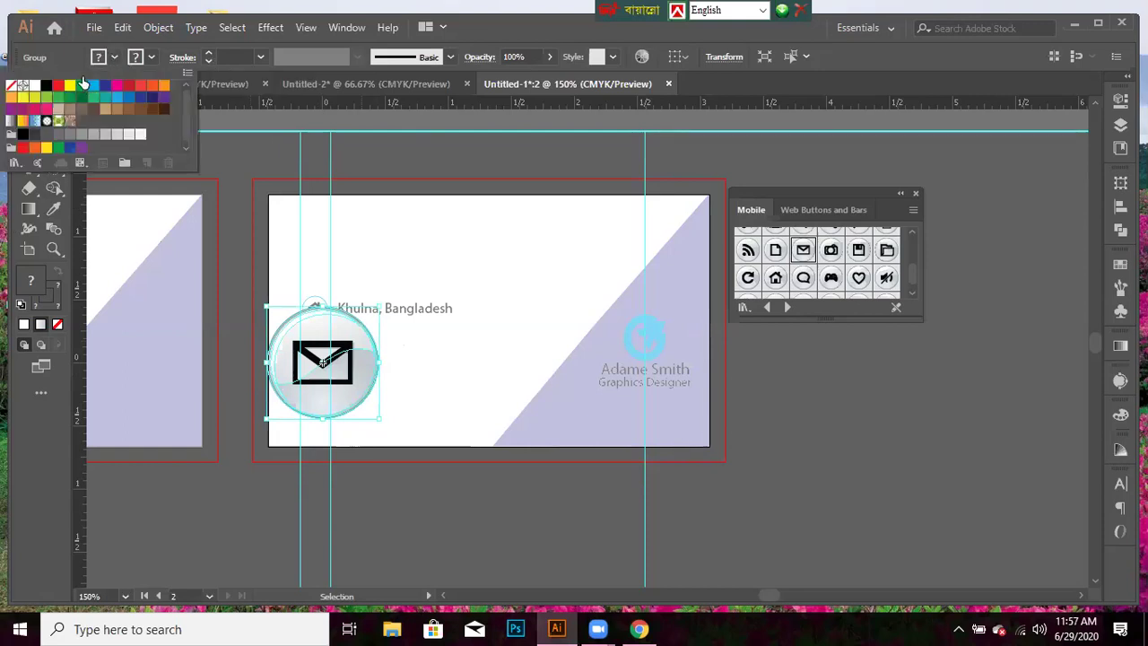
left_click(34, 85)
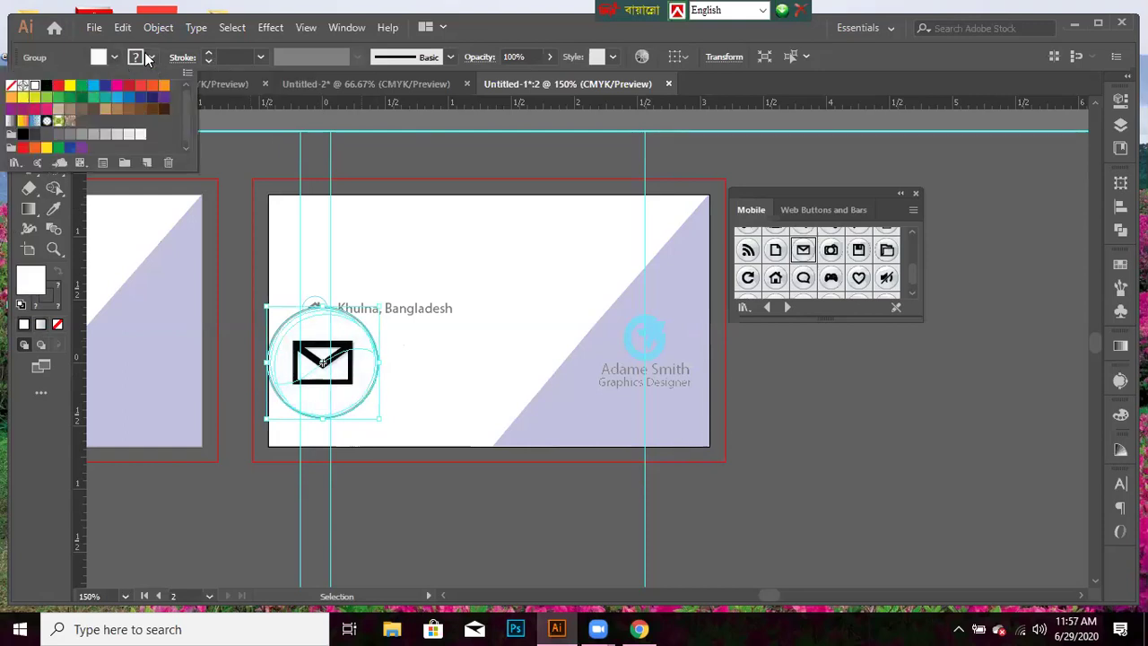
left_click(150, 58)
left_click(149, 57)
left_click(92, 84)
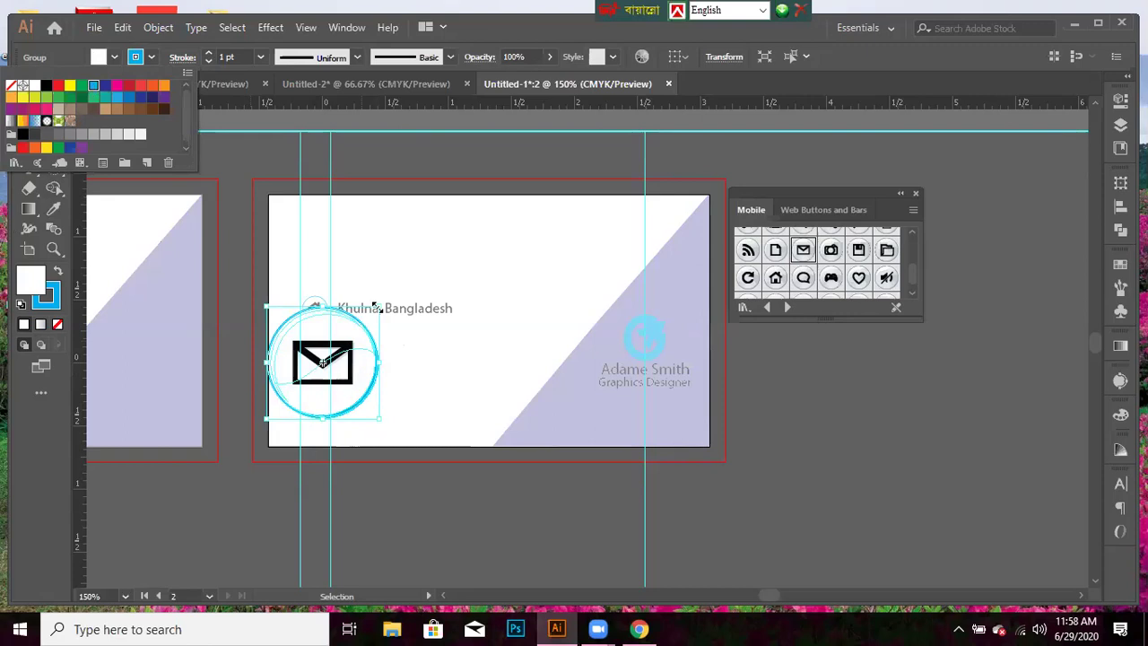
double_click(363, 397)
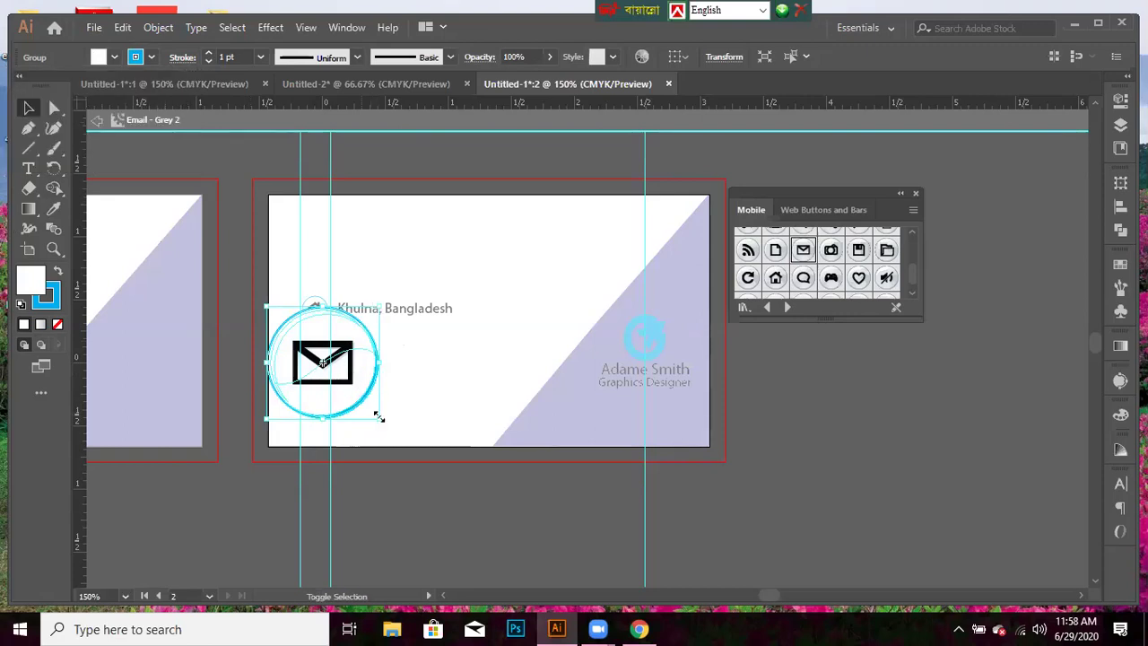
- Shrink the circle behind the envelope and select the envelope shapes
left_click_drag(378, 416, 408, 416)
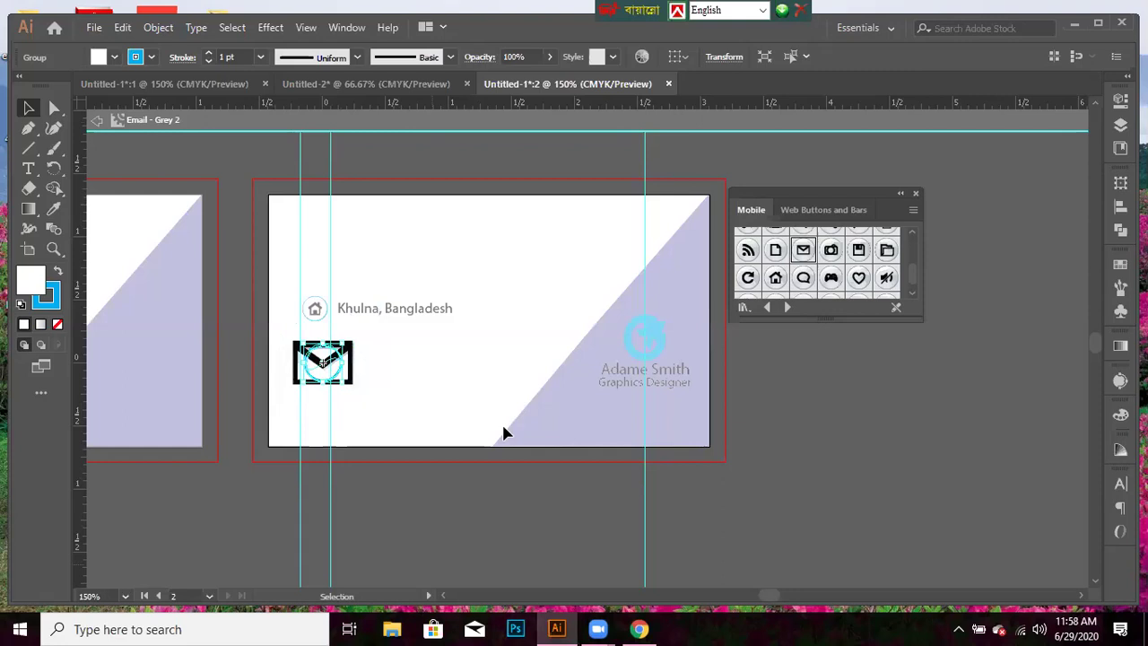
left_click(406, 381)
left_click(323, 362)
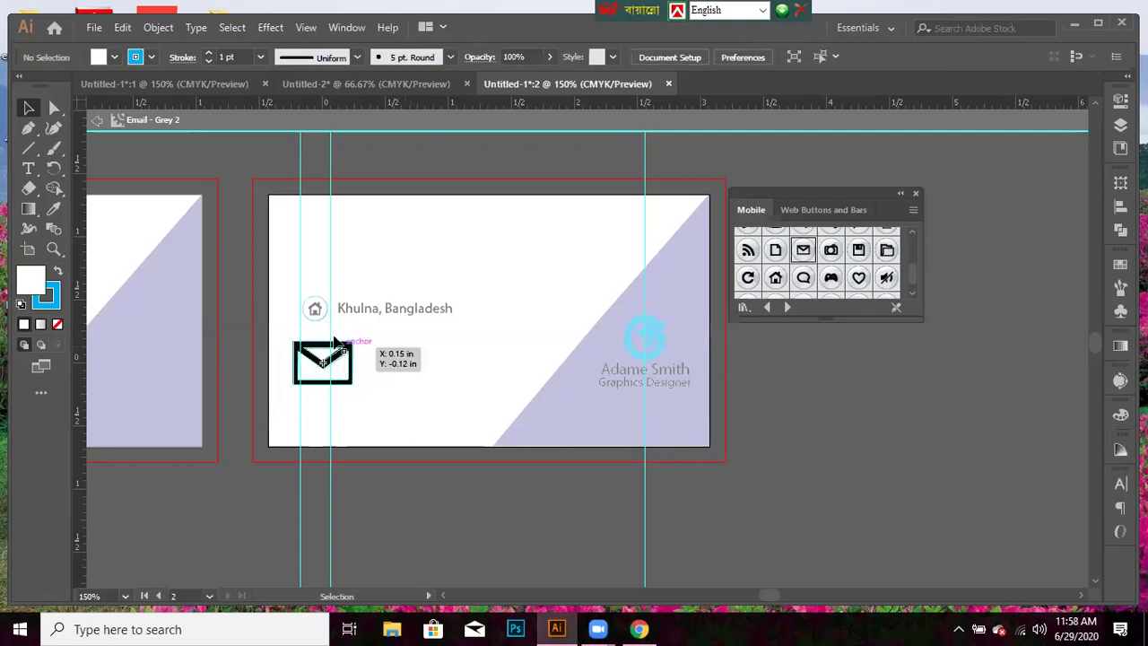
left_click(252, 331)
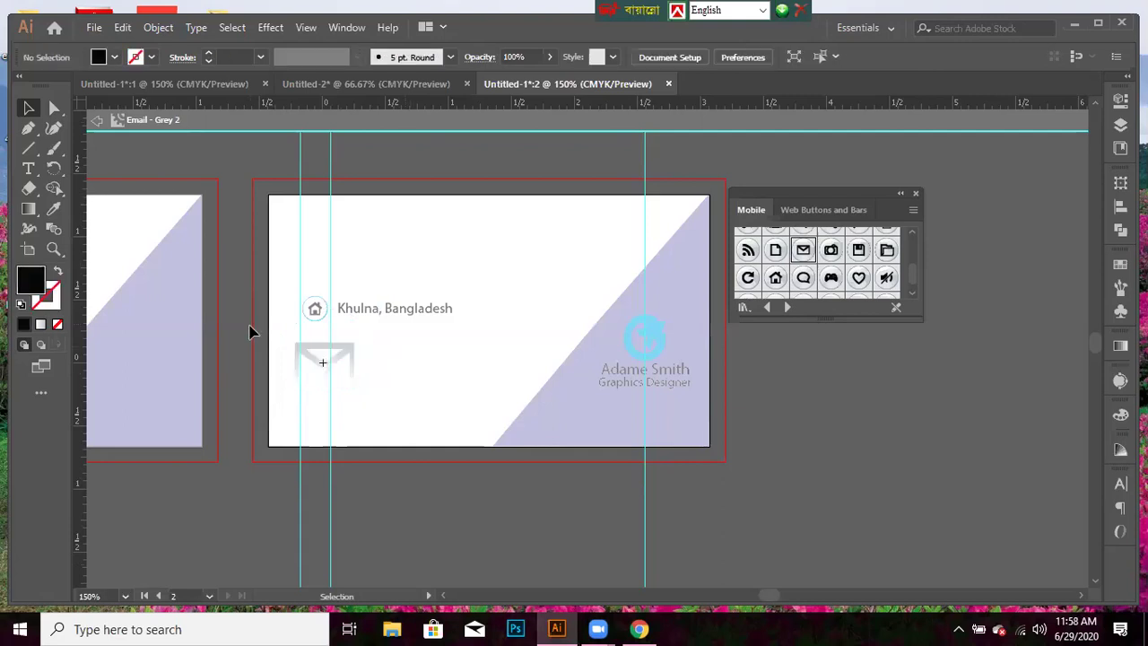
left_click(313, 349)
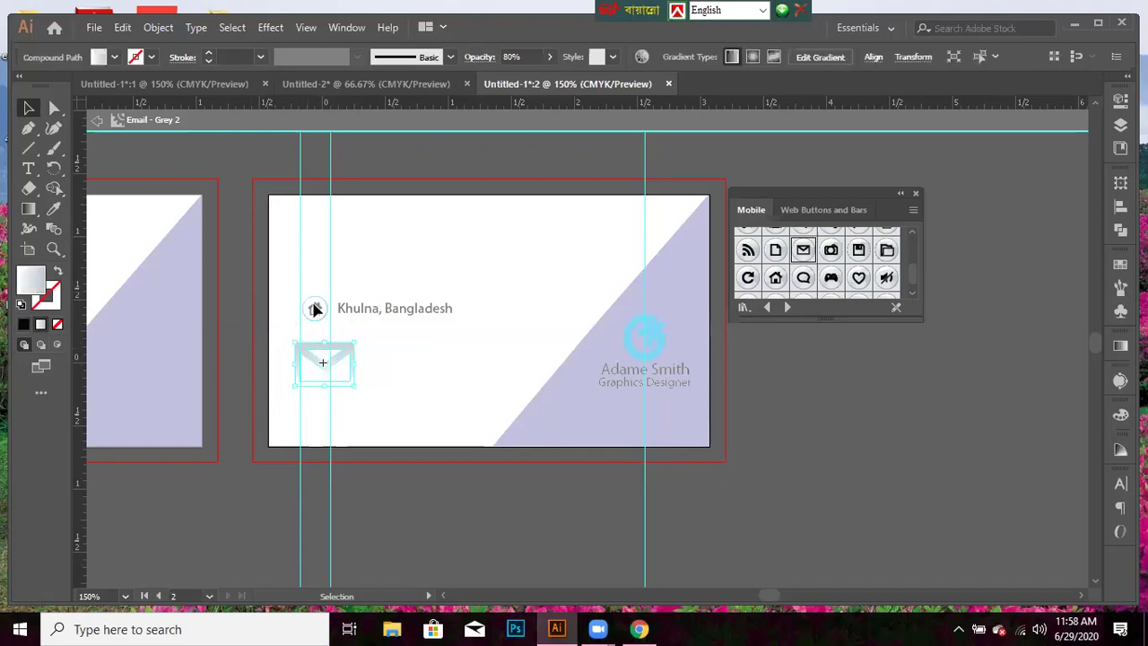
left_click(362, 379)
- Exit symbol editing to the full card and set the fill swatch to white
double_click(842, 465)
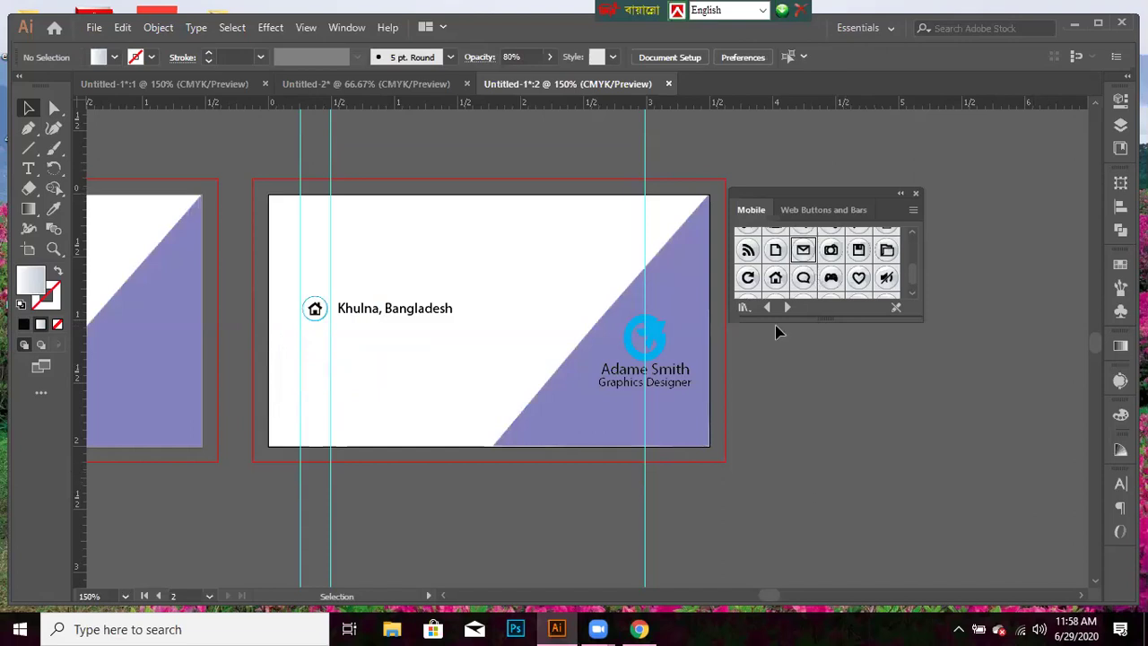
left_click(119, 61)
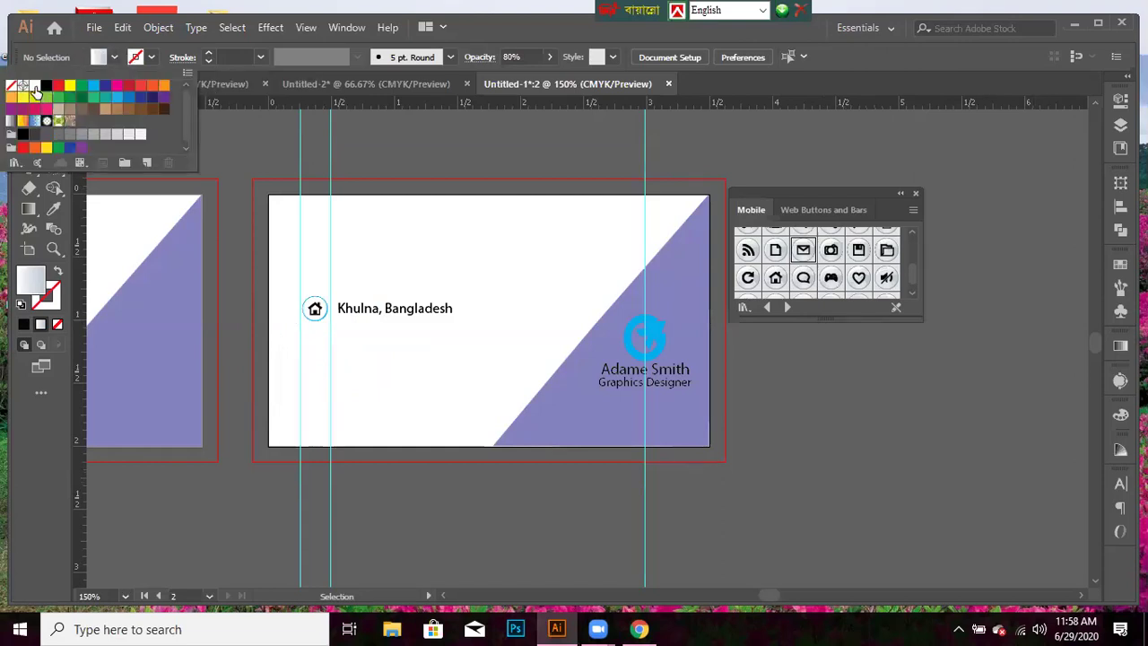
left_click(35, 86)
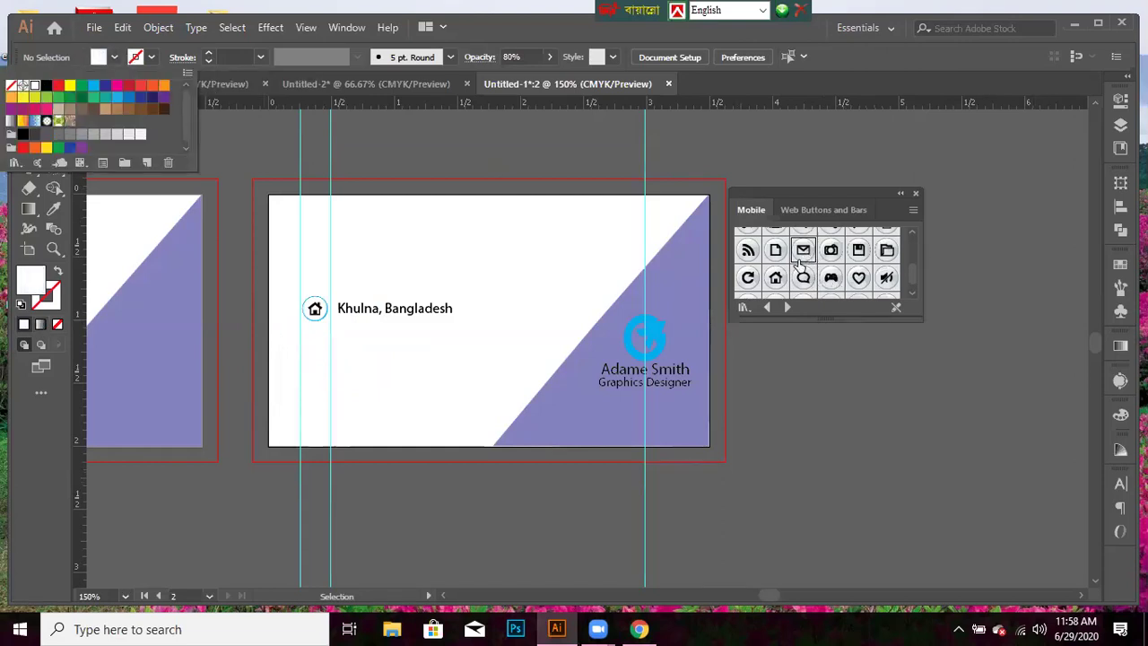
left_click(798, 267)
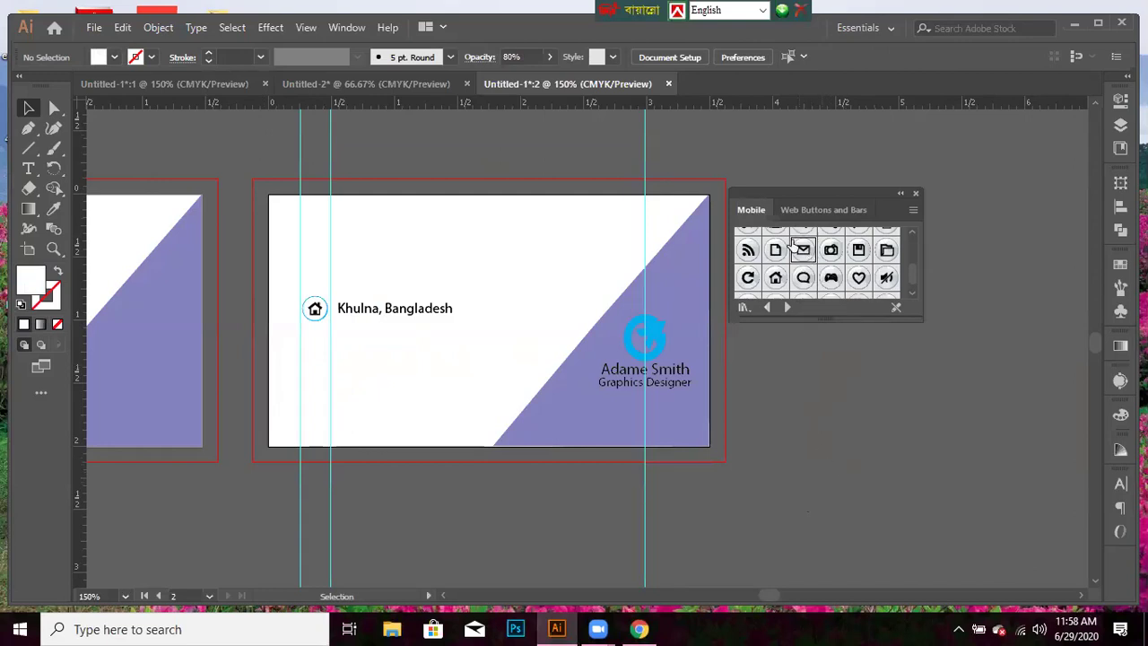
- Place the mail symbol under the address line and shrink it to about 0.8 in
left_click_drag(801, 250, 397, 402)
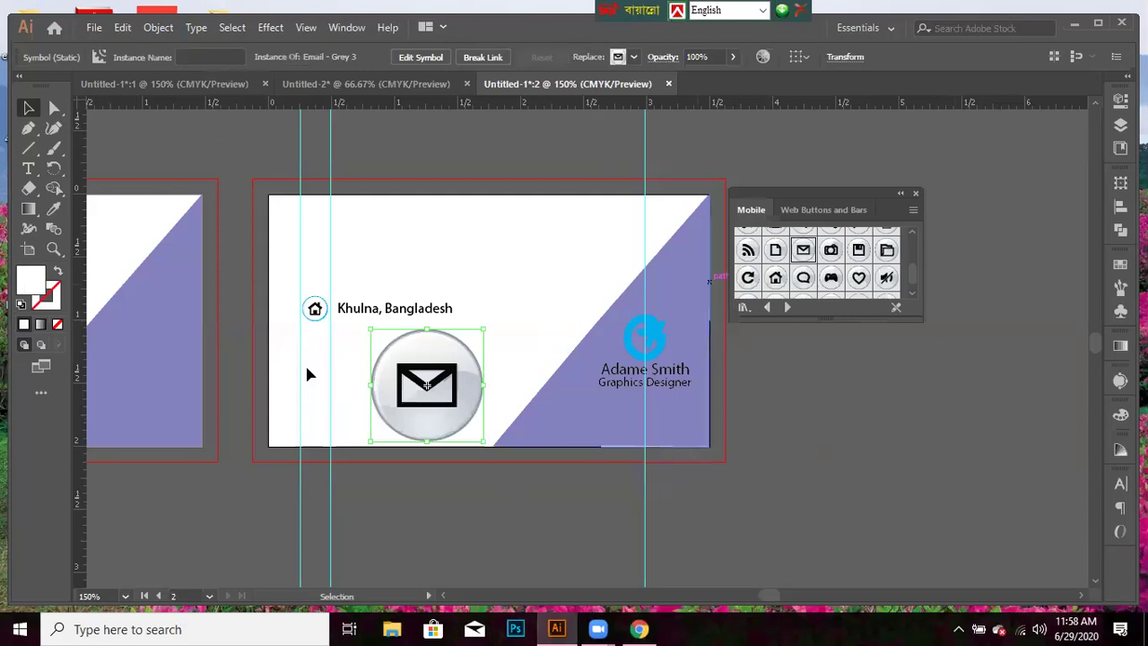
left_click_drag(408, 387, 306, 386)
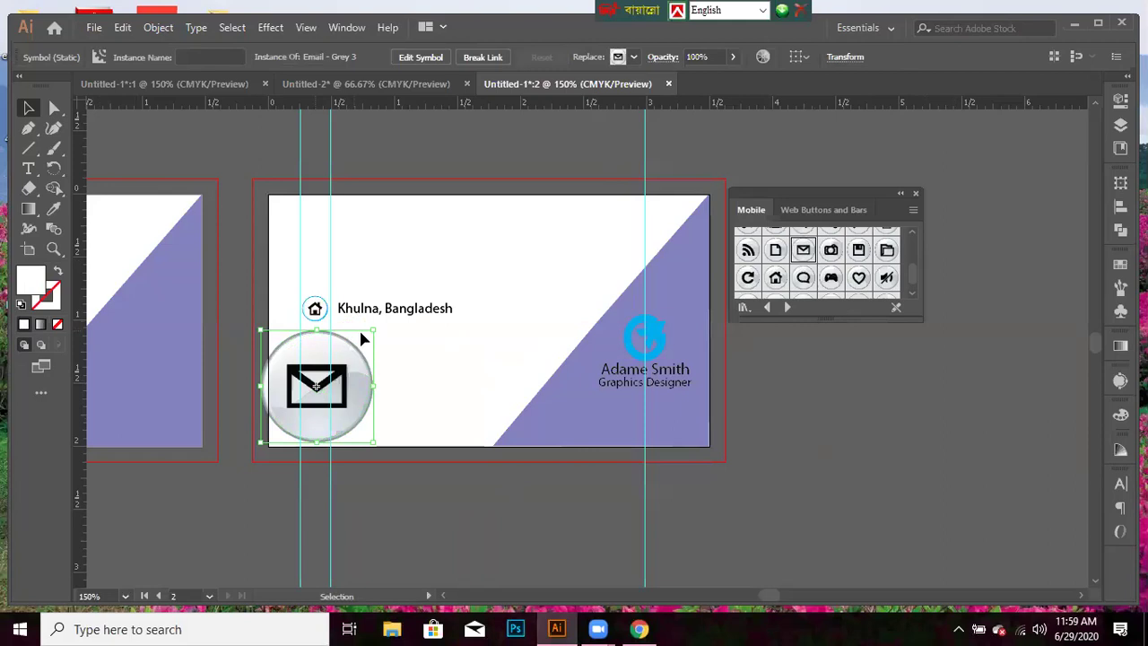
left_click_drag(361, 335, 355, 344)
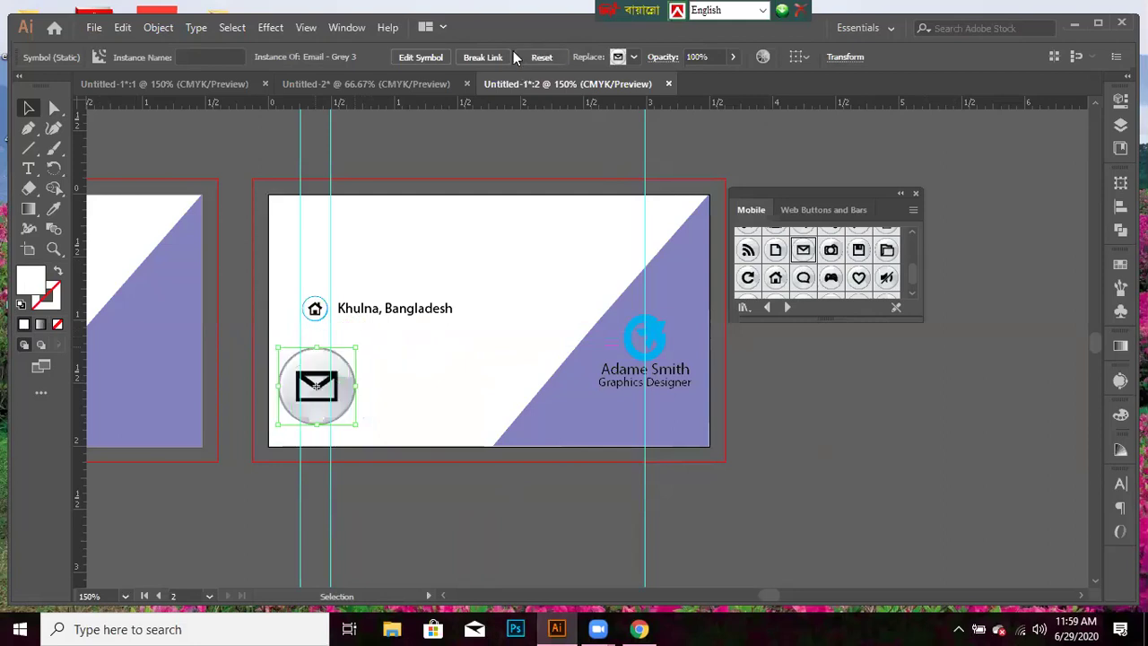
- Edit the mail symbol's definition and give its circle a white fill and cyan outline
left_click(428, 56)
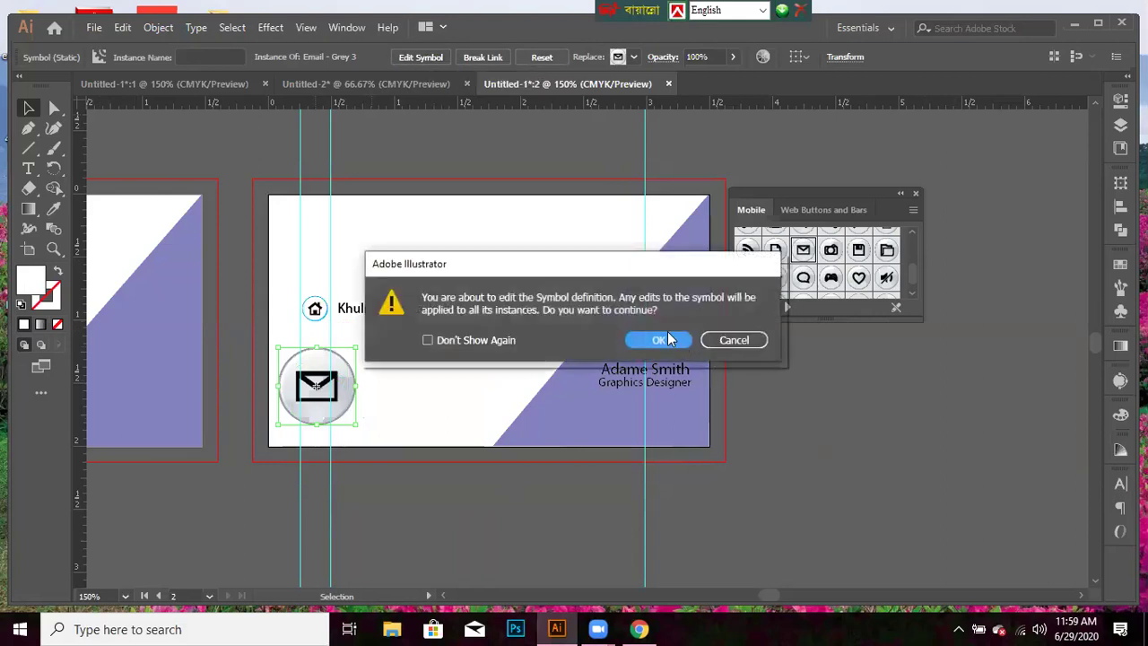
left_click(660, 340)
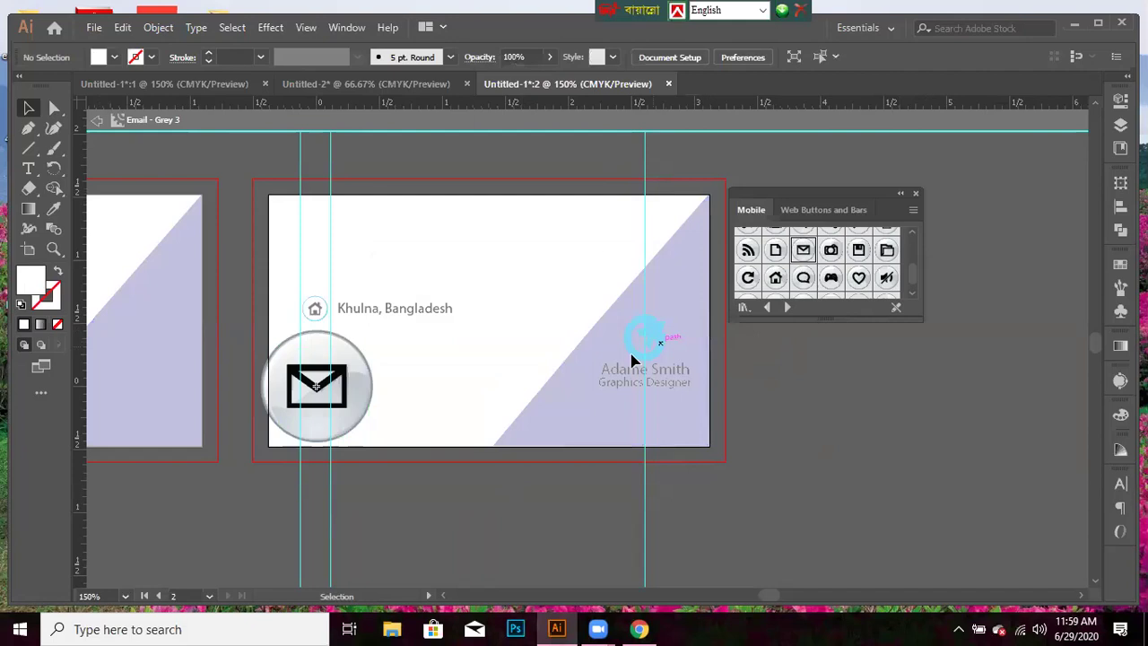
left_click(349, 353)
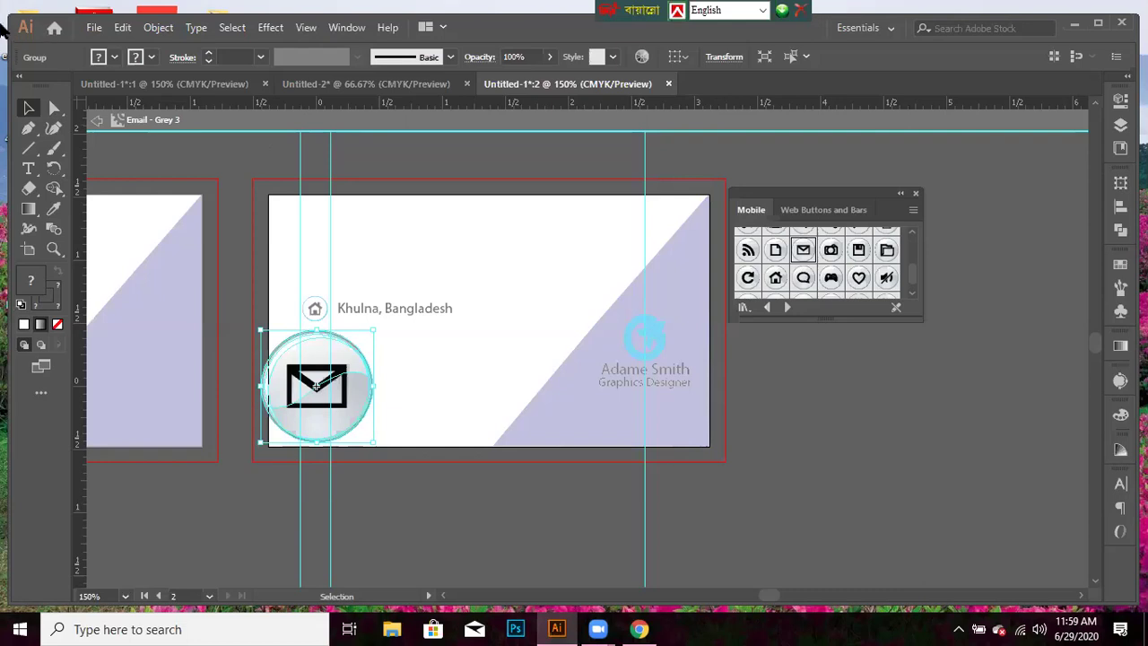
left_click(106, 57)
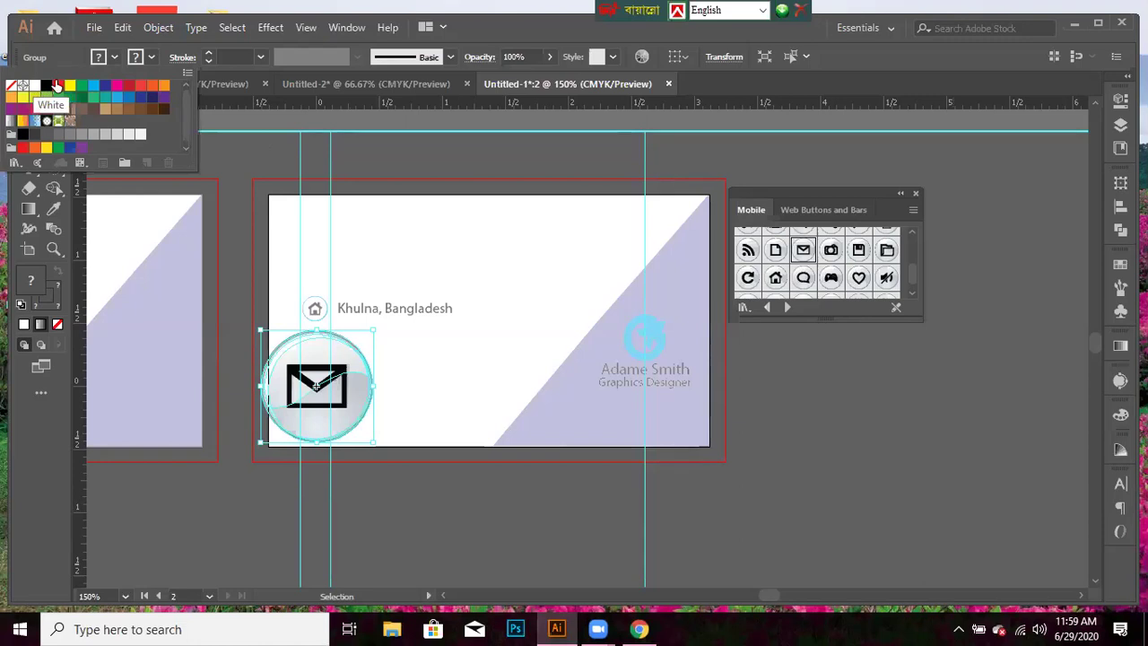
left_click(34, 85)
left_click(153, 48)
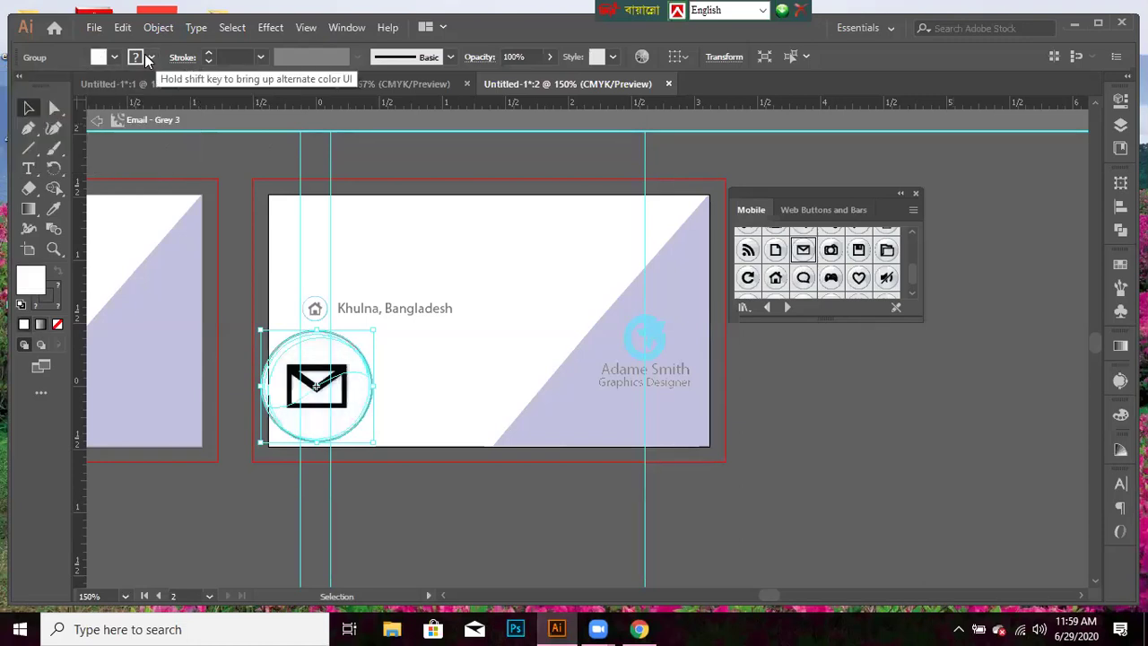
left_click(151, 56)
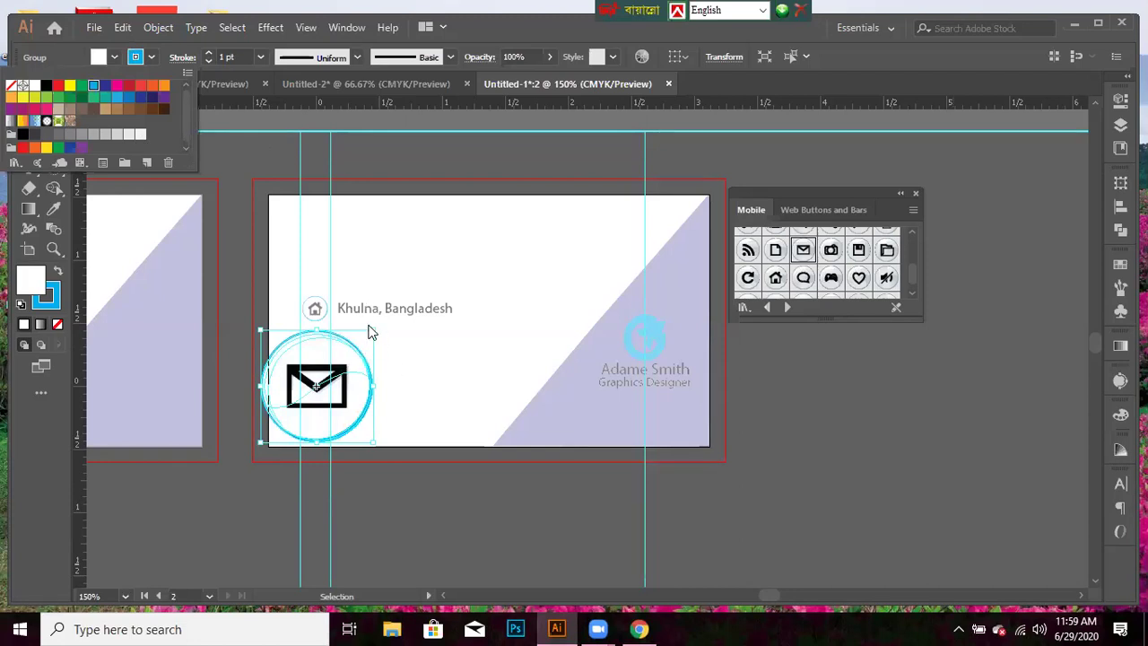
left_click(374, 491)
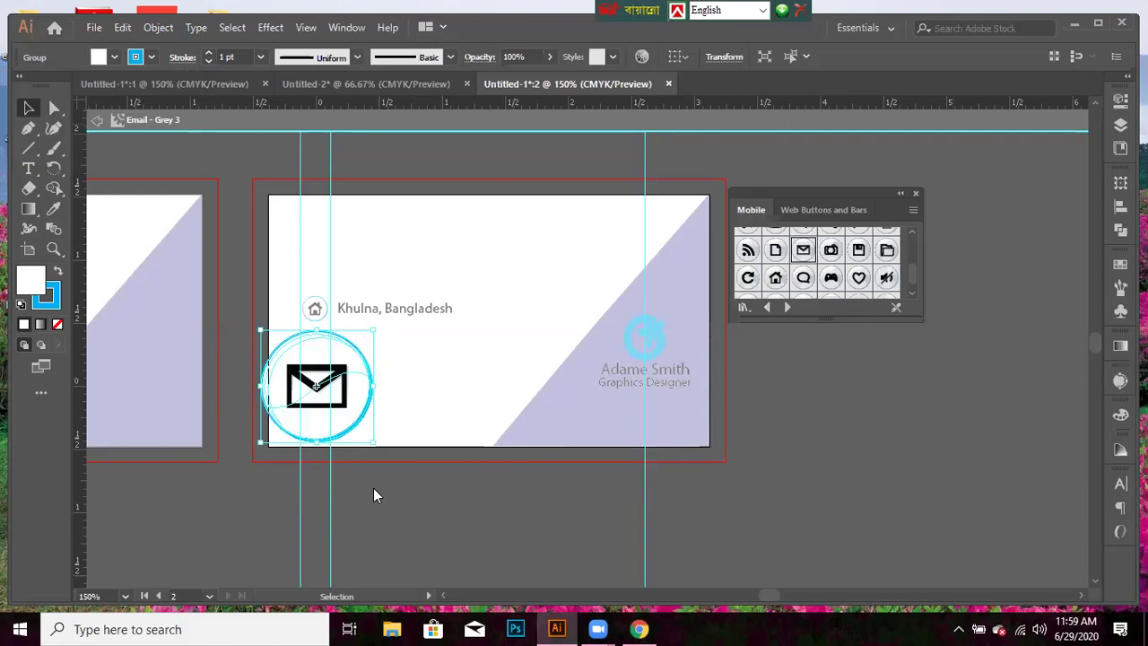
- Shrink the circle, delete both envelope shapes, and exit symbol editing
left_click_drag(374, 328, 340, 390)
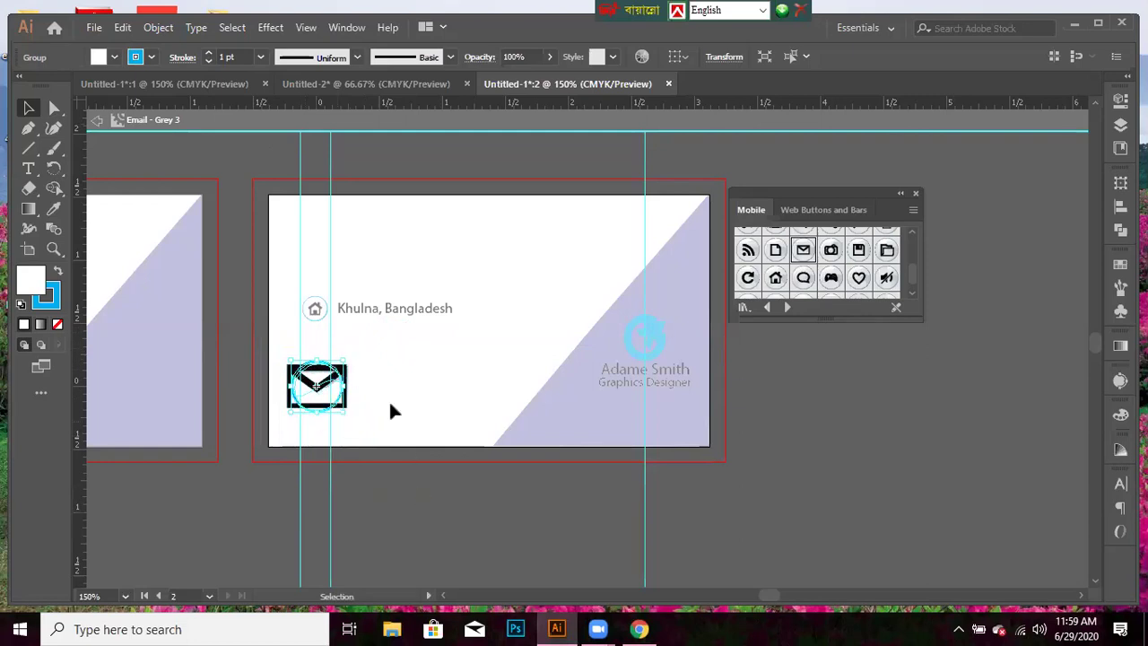
left_click(400, 458)
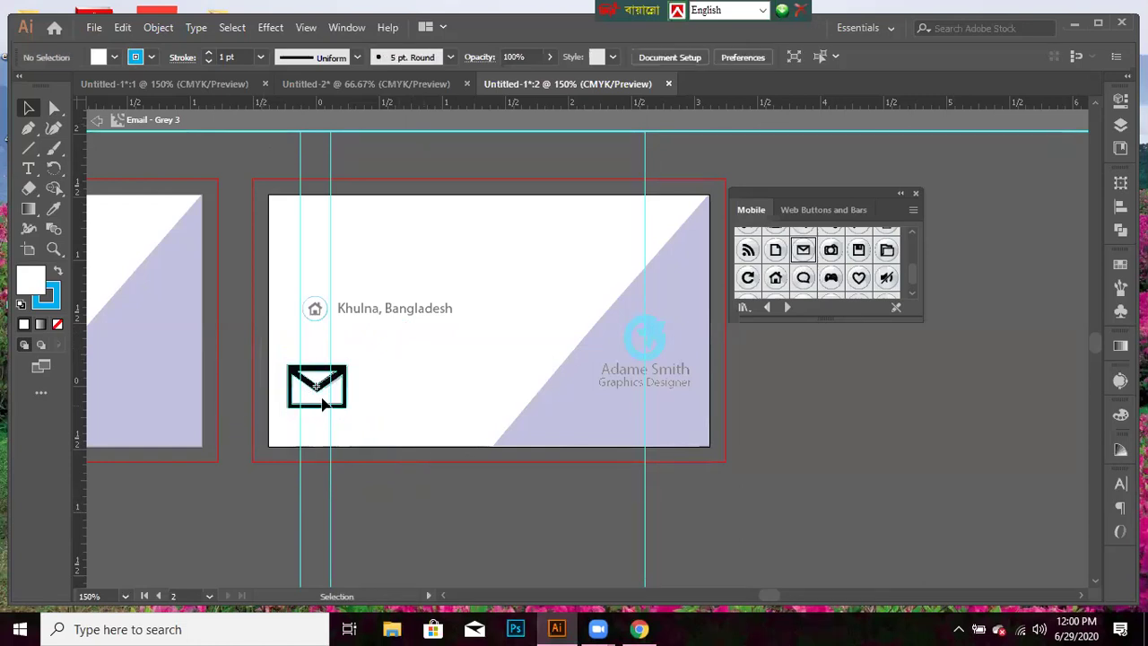
left_click_drag(325, 412, 869, 530)
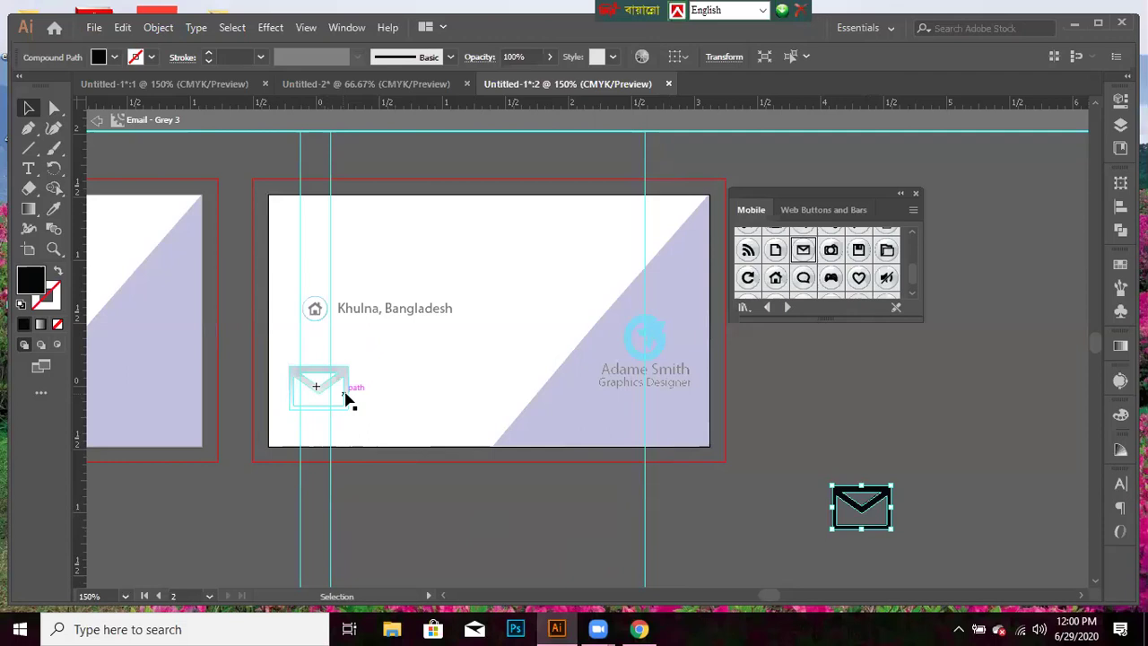
left_click(348, 398)
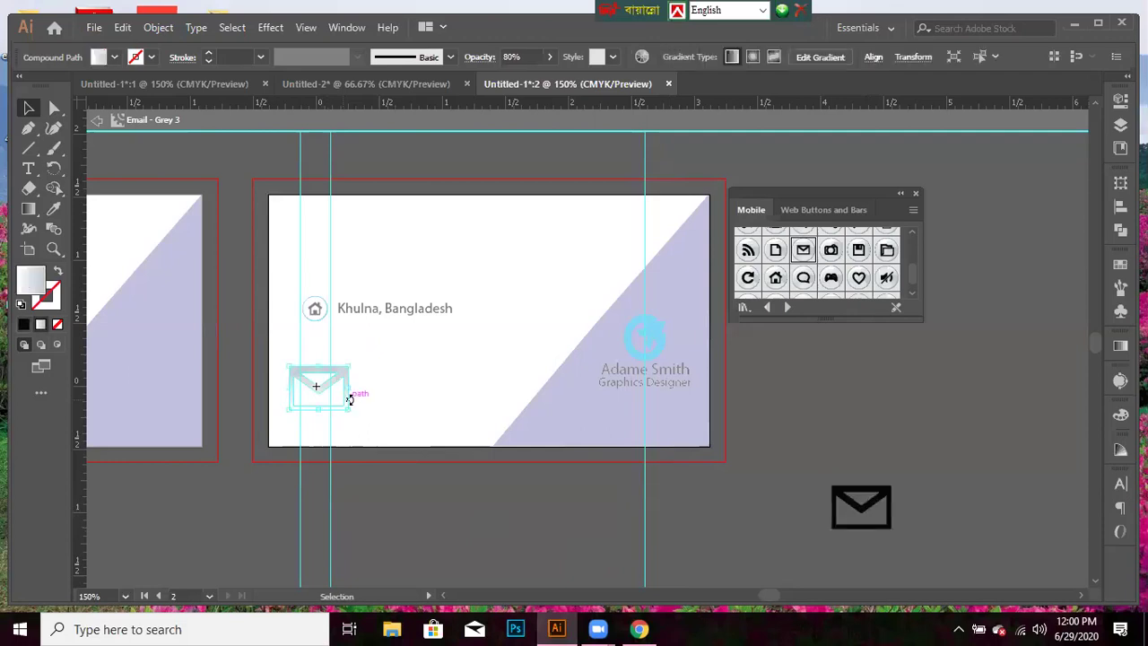
key("Delete")
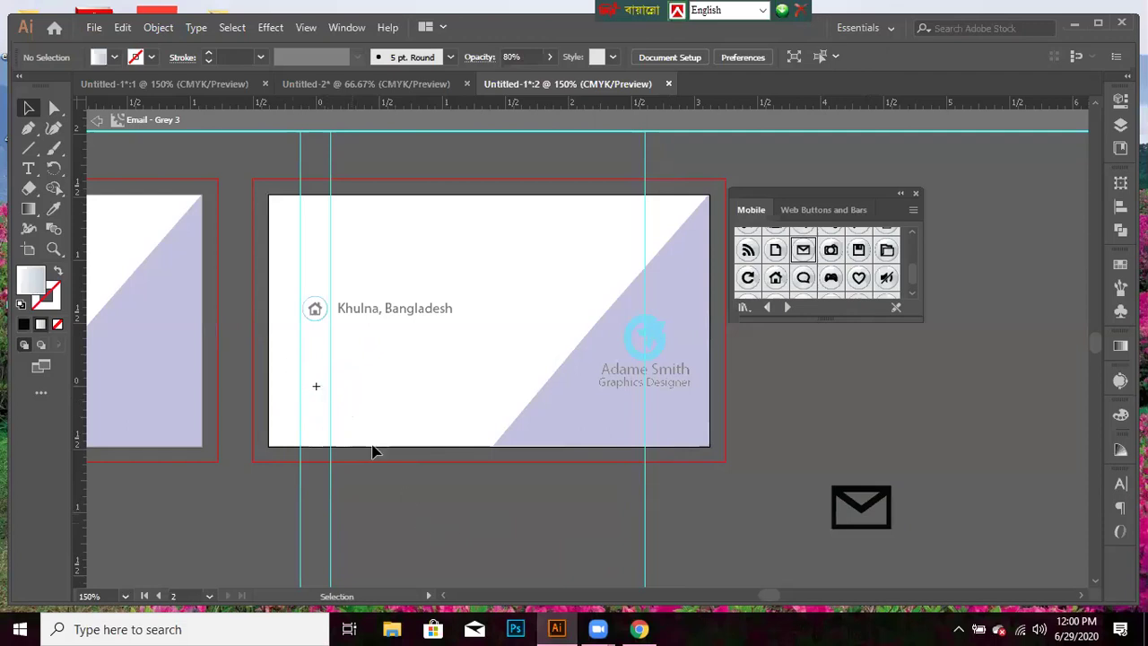
left_click(858, 502)
key("Delete")
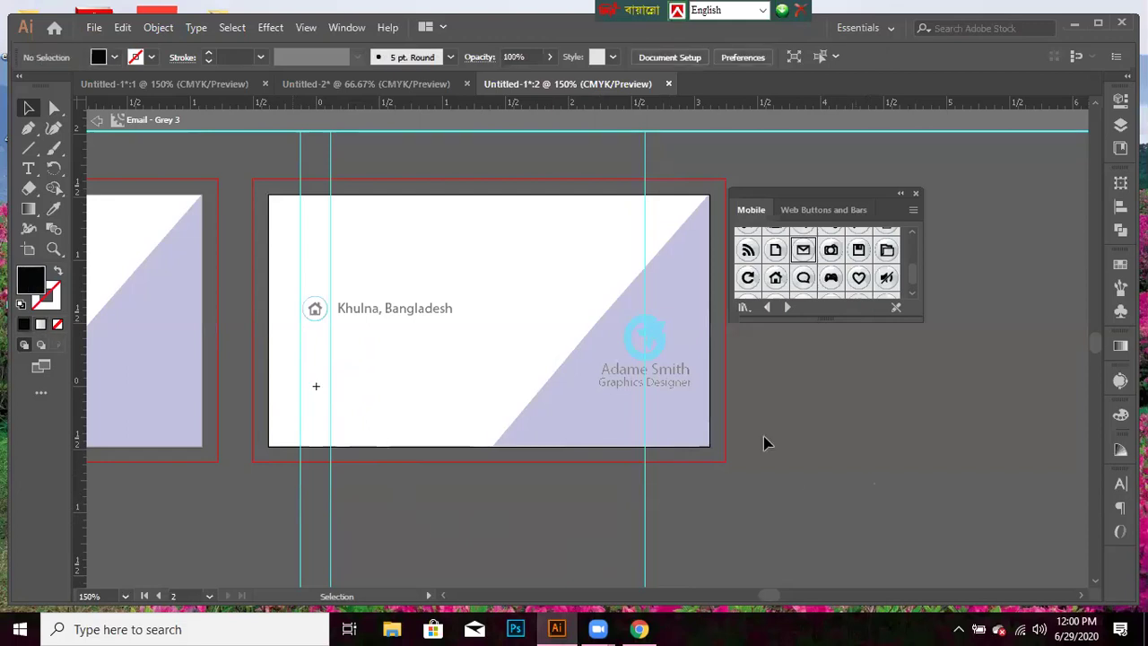
key("Escape")
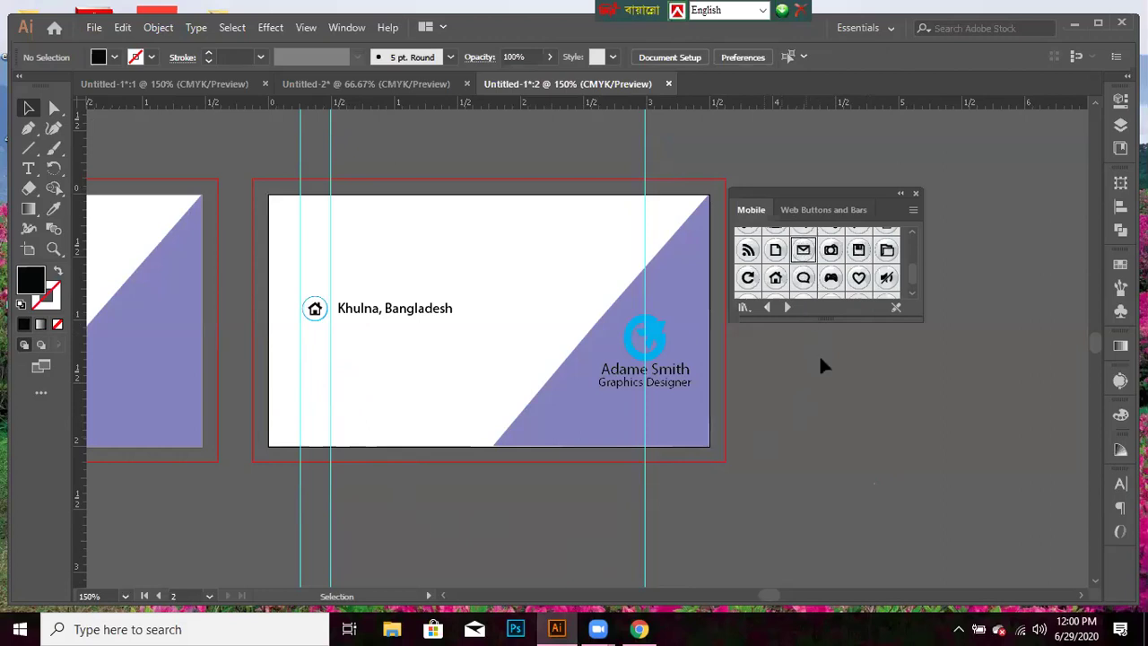
- Place another mail symbol beside the card, edit its definition, and set fill to white
left_click_drag(808, 288, 854, 442)
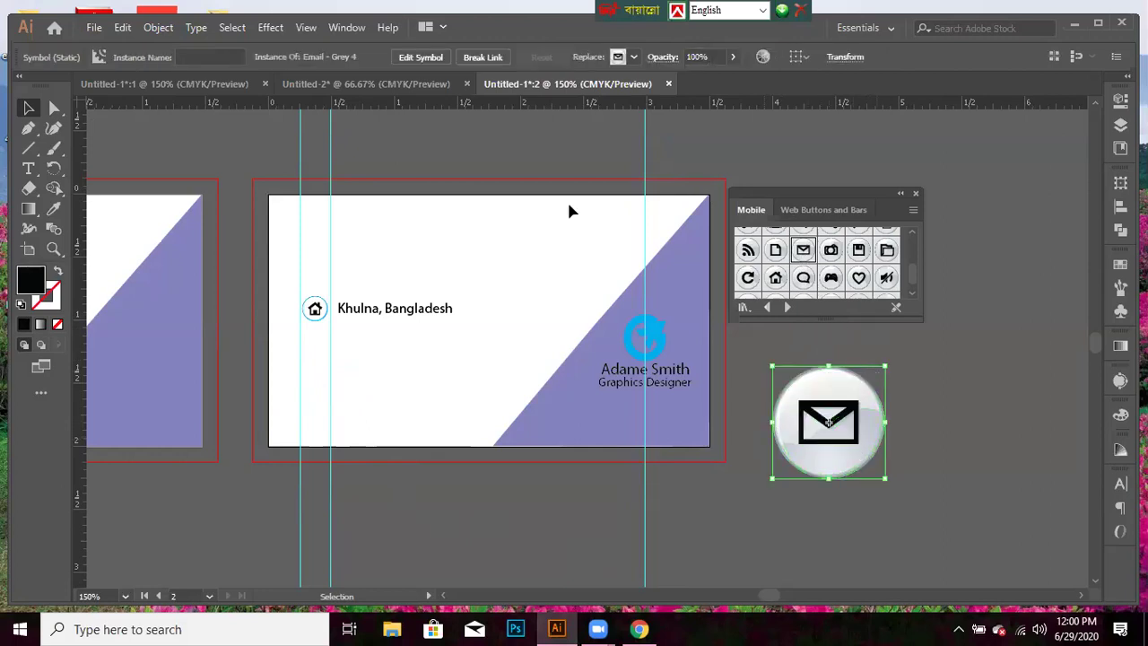
left_click(430, 57)
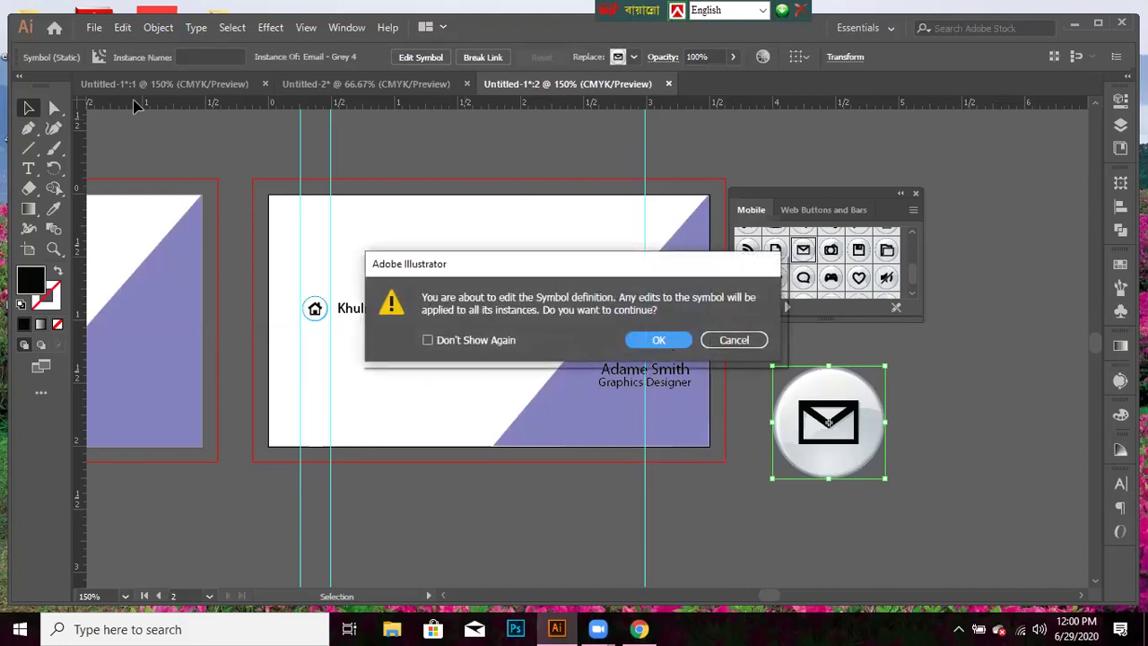
key("Return")
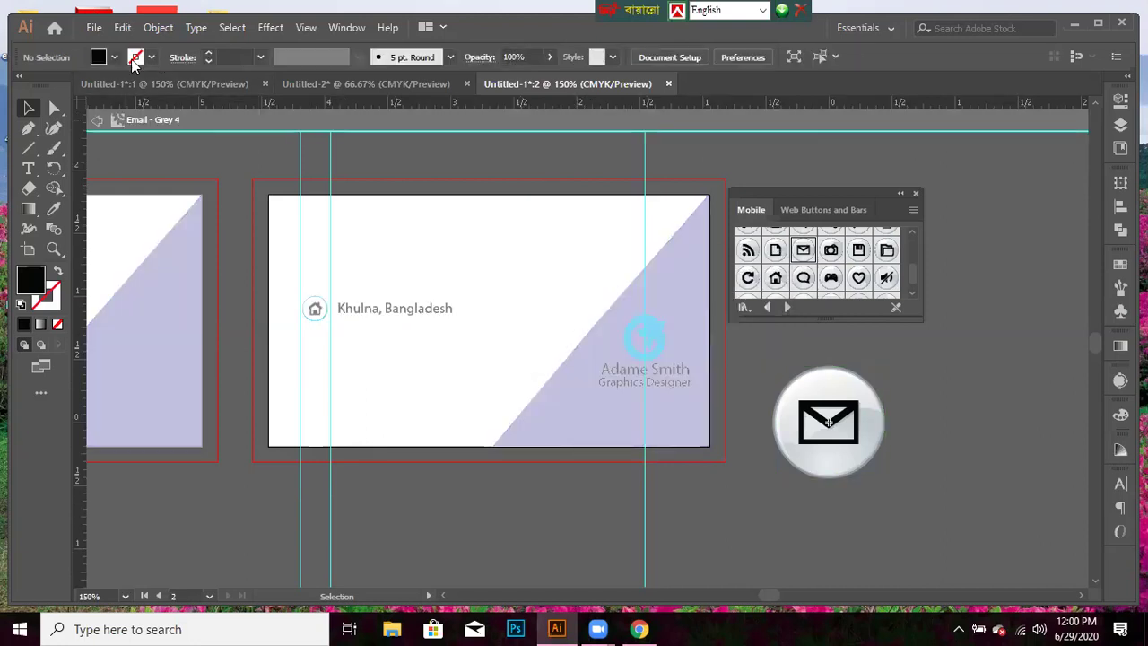
left_click(115, 58)
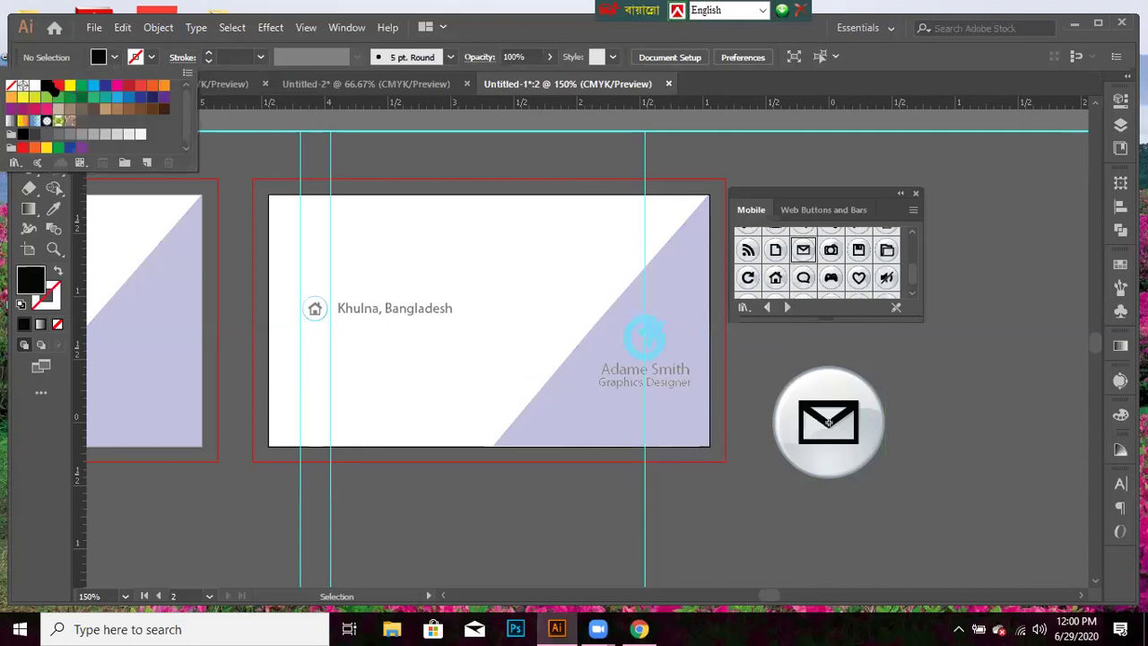
left_click(36, 91)
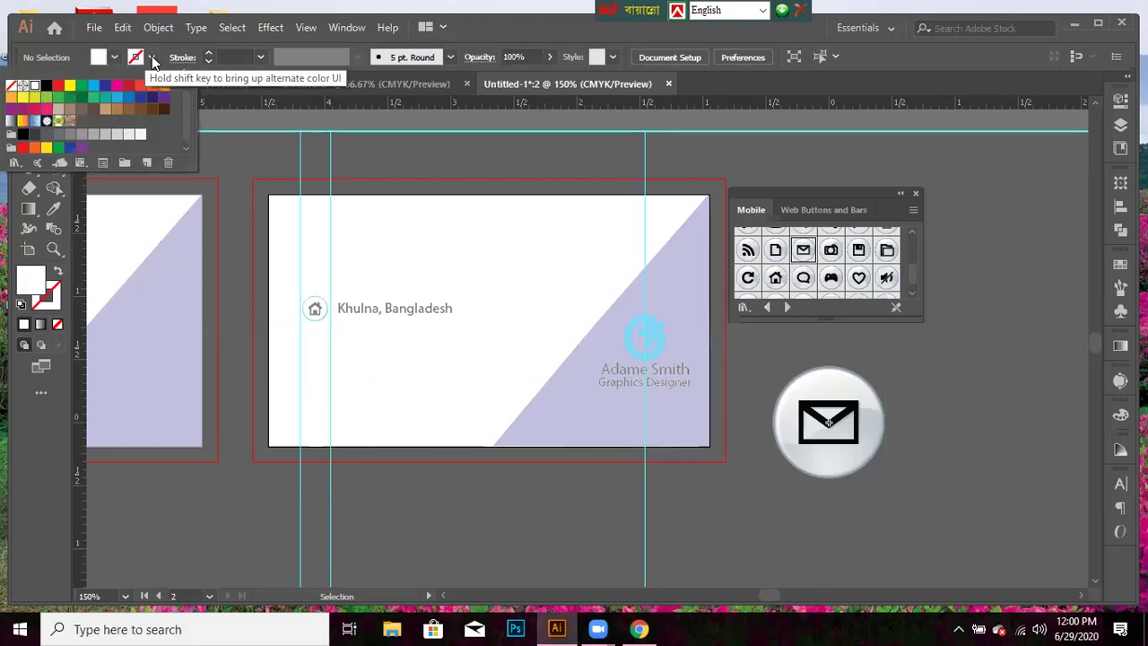
left_click(152, 55)
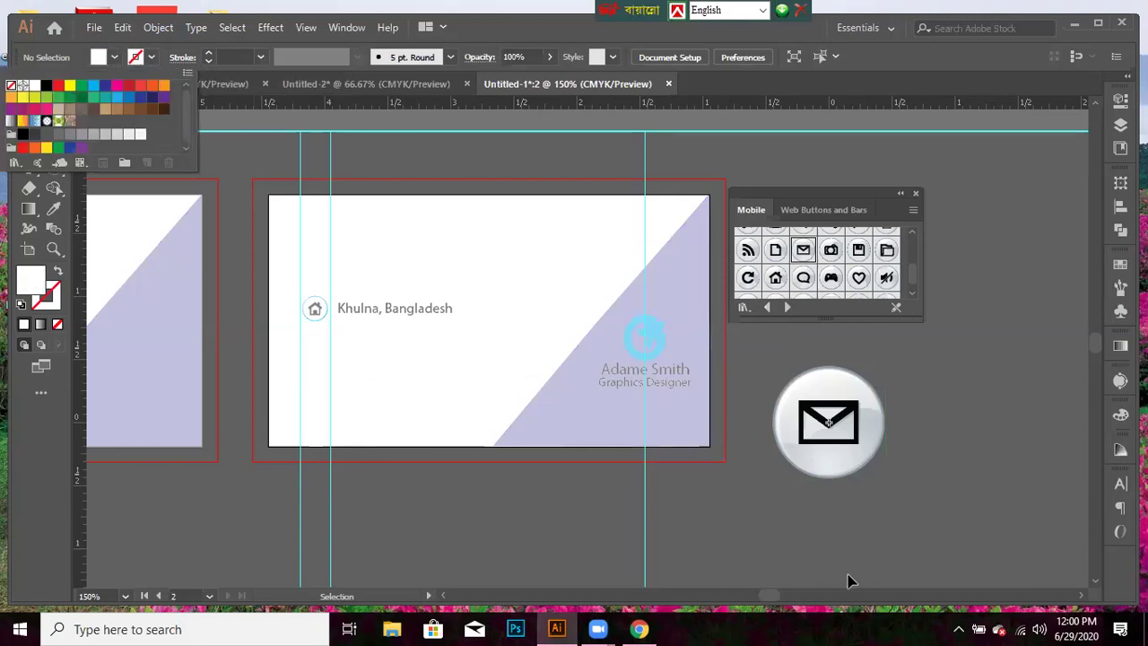
- Give the envelope button's circle a white fill and a cyan outline
left_click(858, 387)
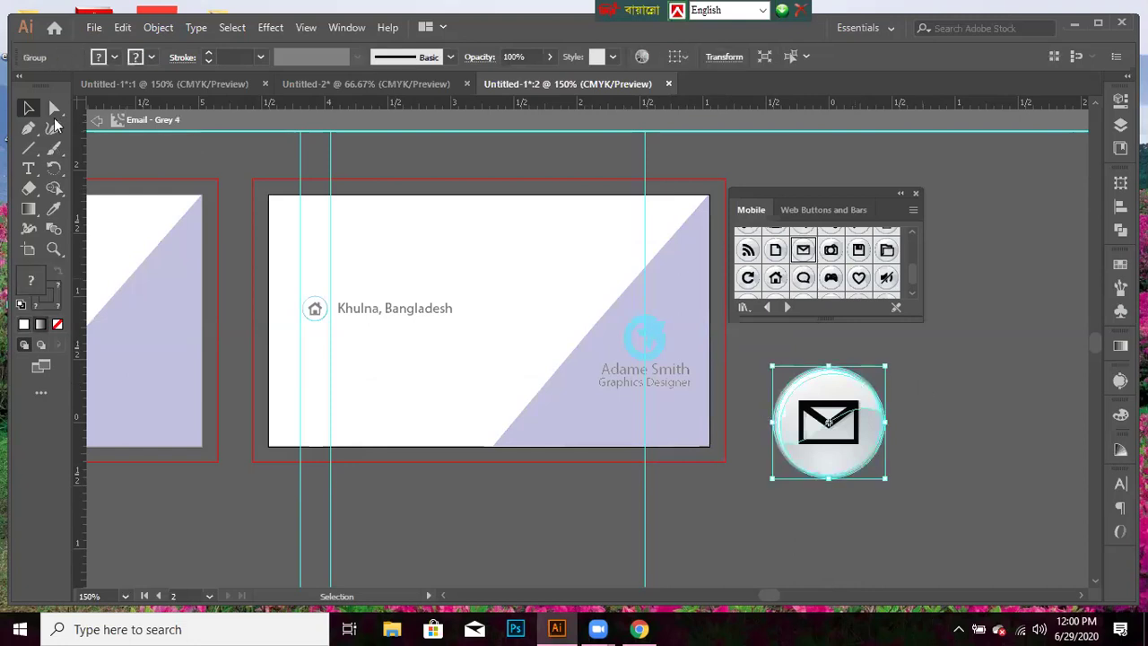
left_click(113, 57)
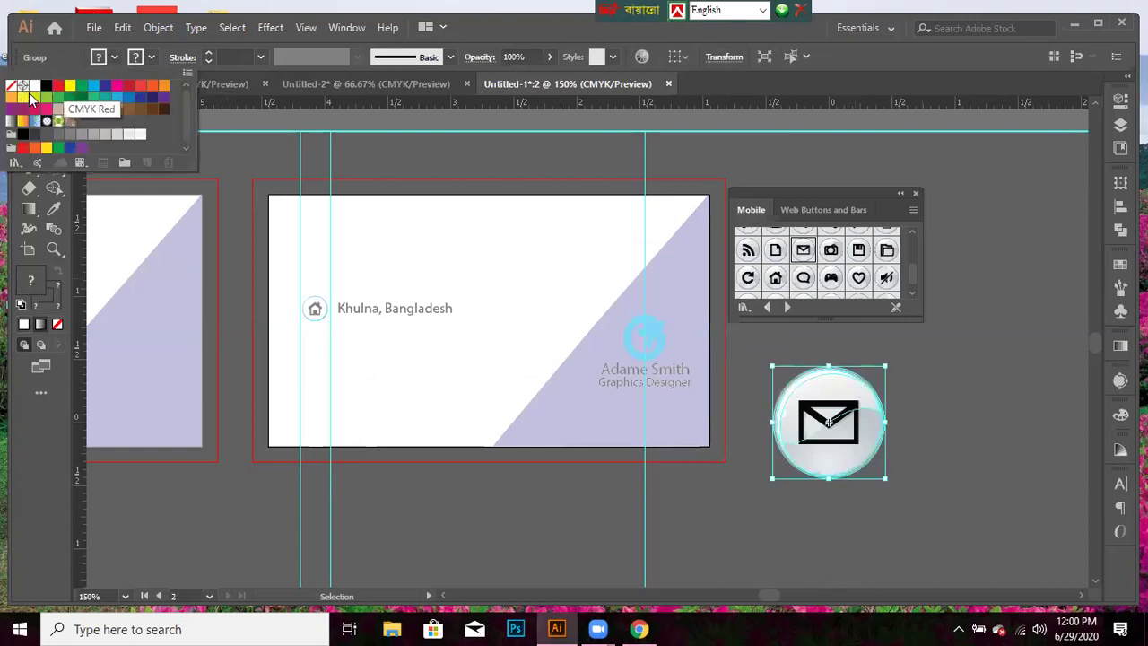
left_click(33, 94)
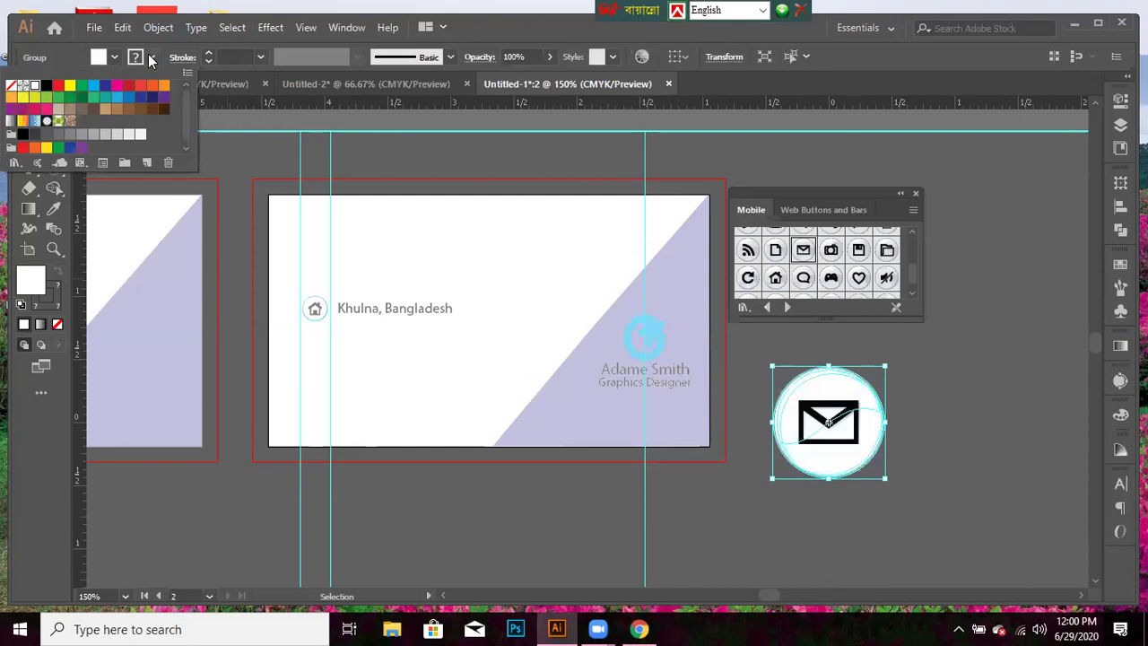
left_click(151, 58)
left_click(93, 85)
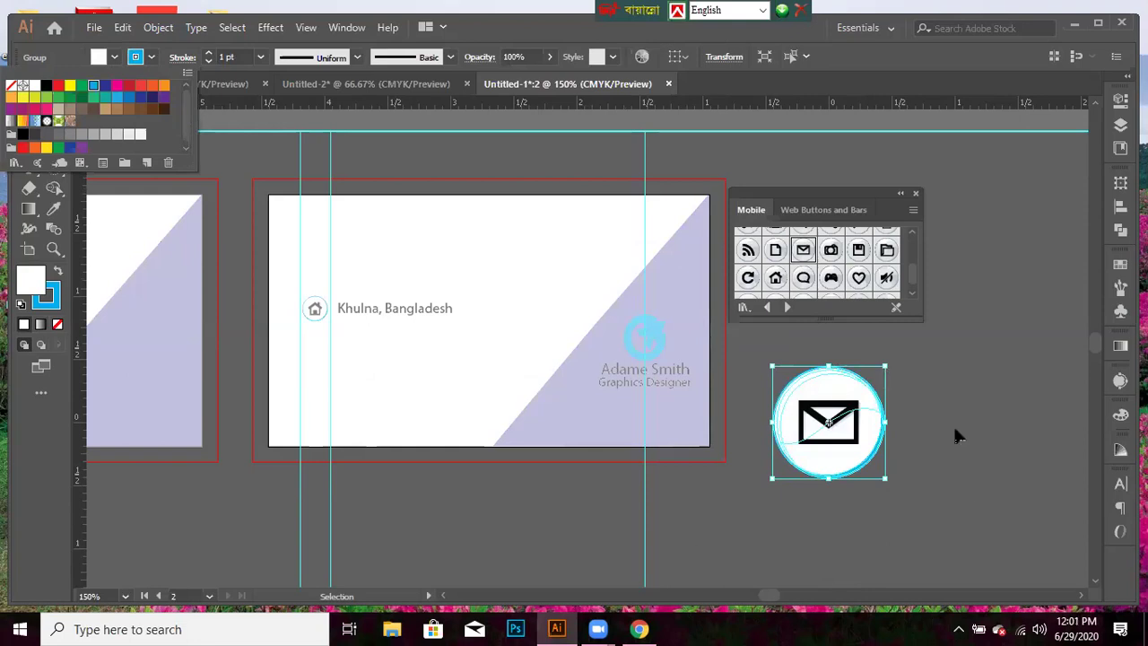
left_click(888, 364)
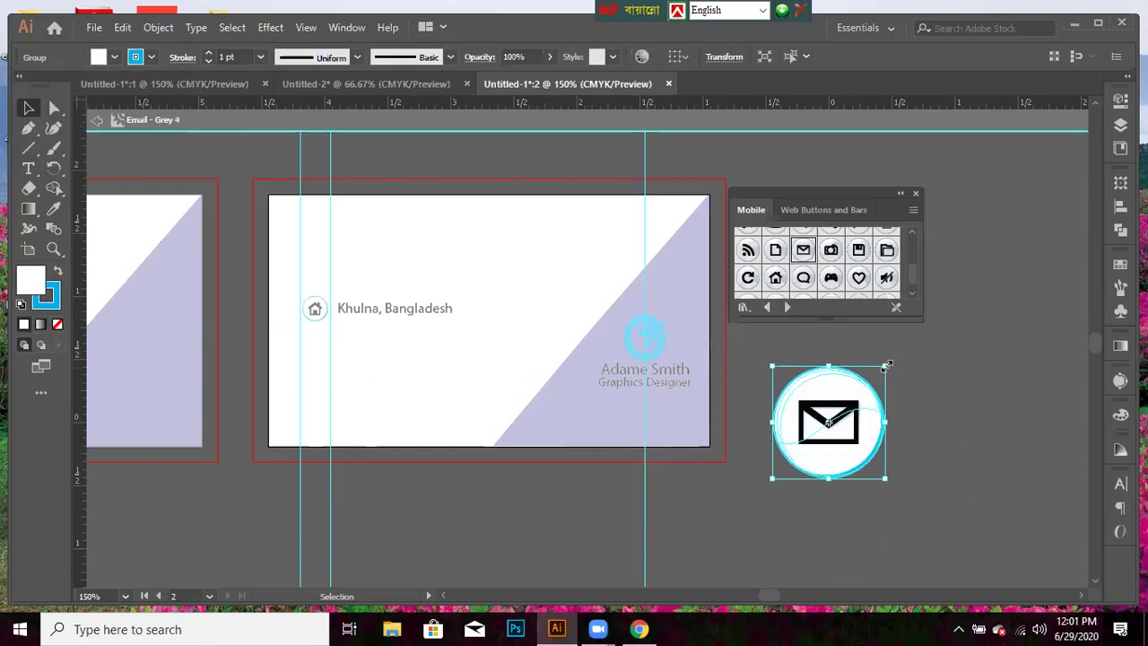
- Shrink the email icon to about half size and select its envelope shape
left_click_drag(886, 364, 897, 455)
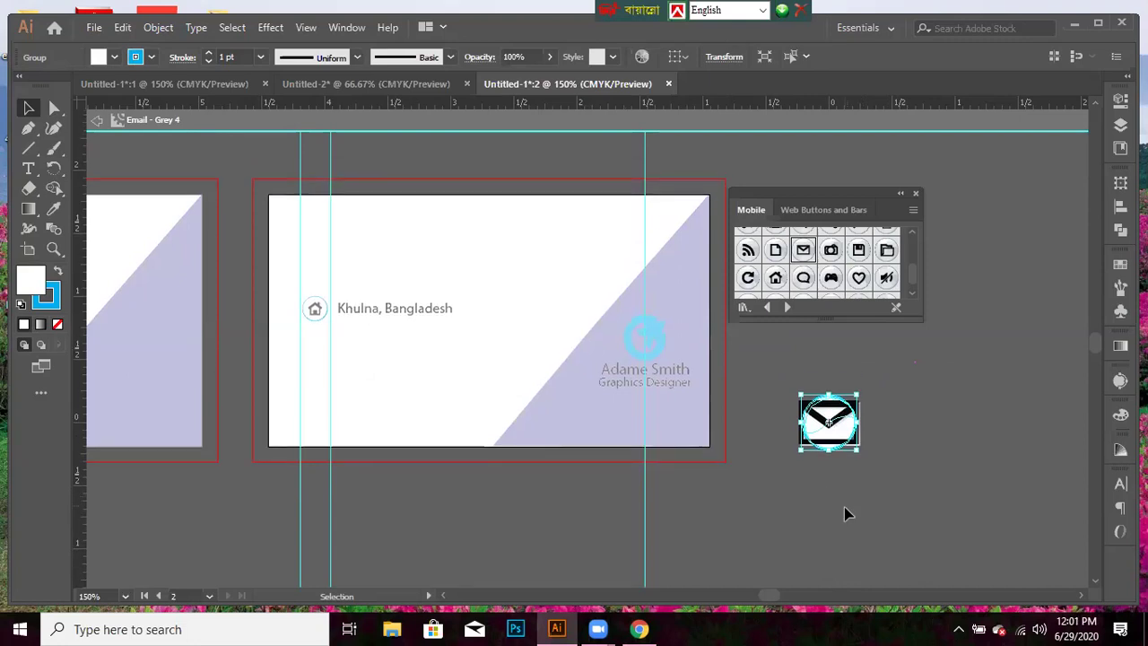
left_click(845, 515)
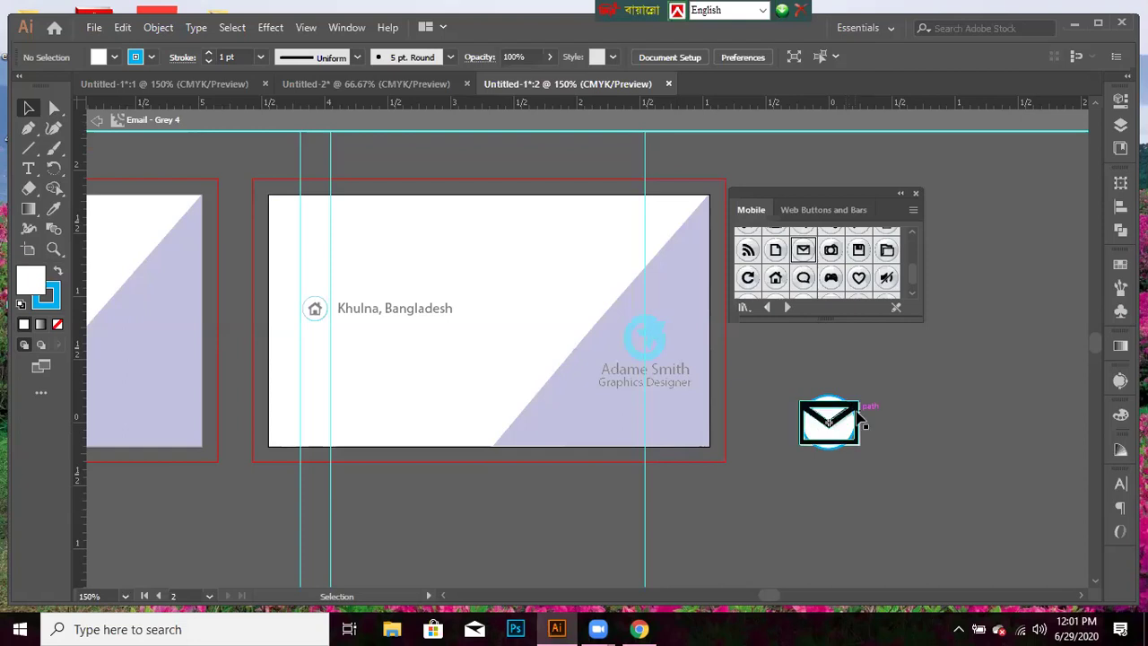
left_click(858, 416)
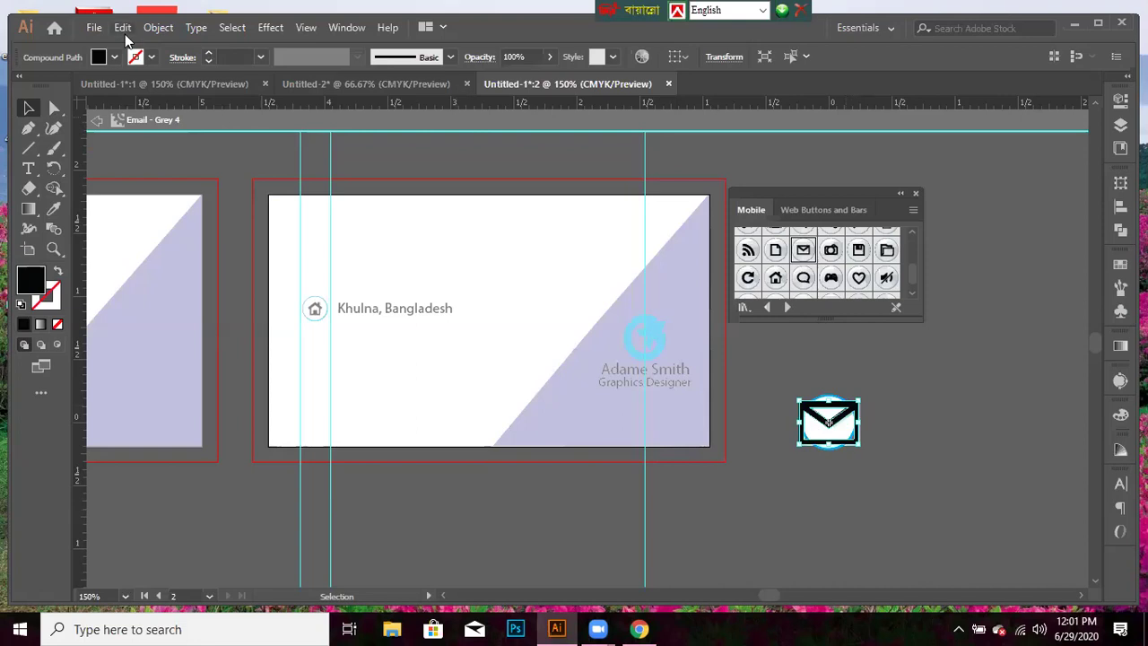
left_click(123, 28)
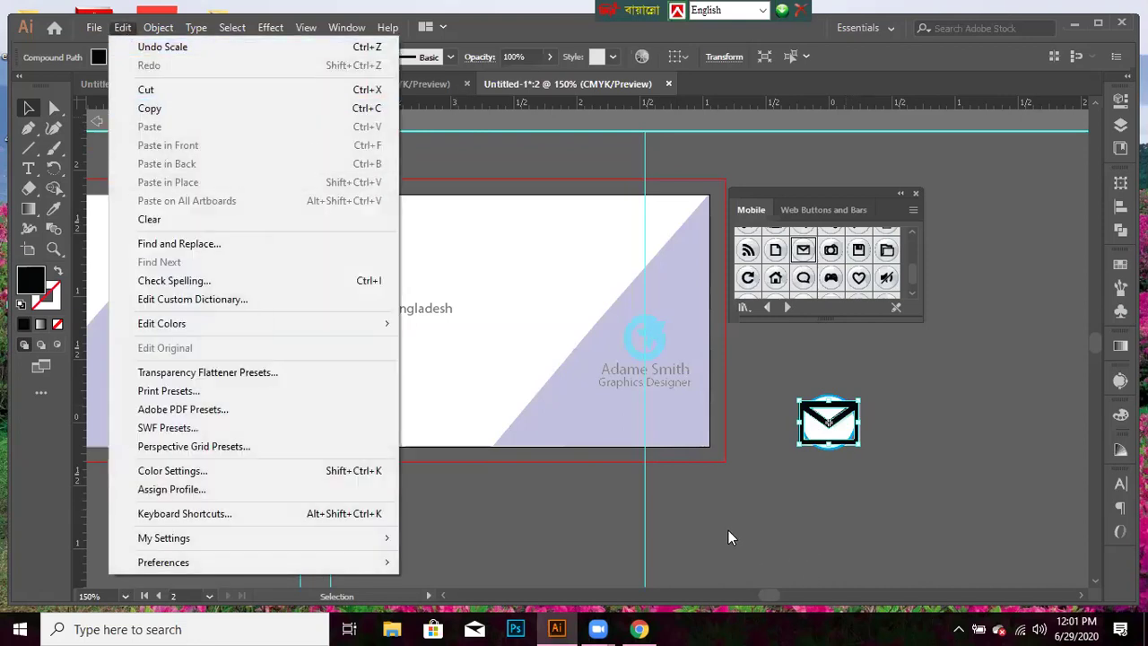
- Undo the last scaling and marquee-select the circle and envelope together
left_click(122, 34)
key("ctrl+b")
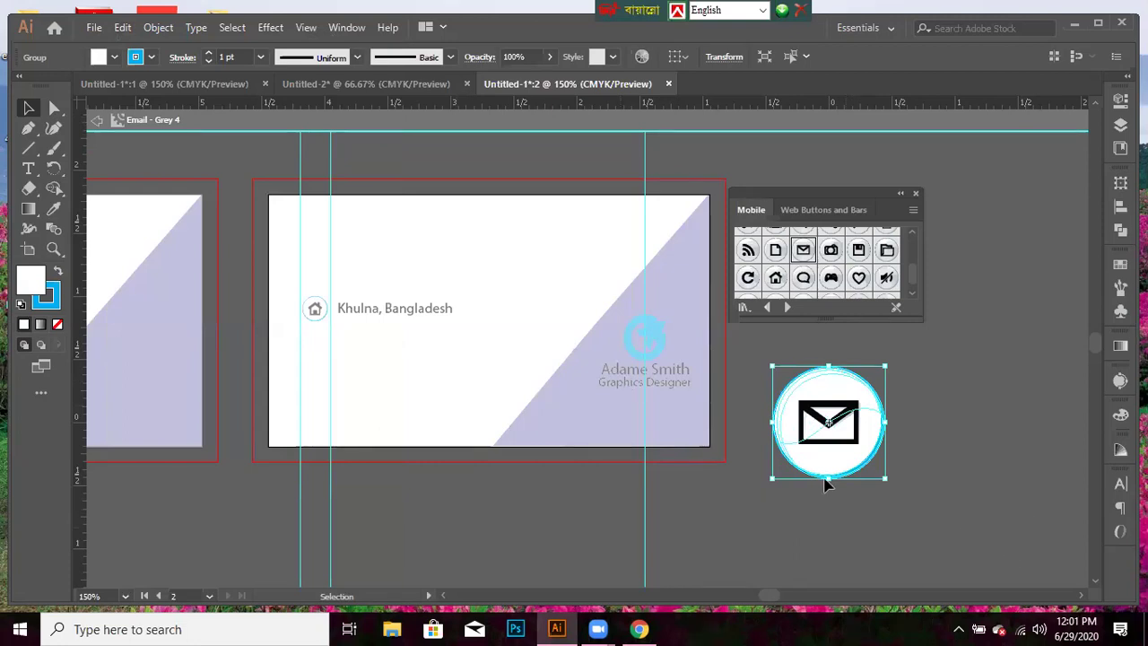
left_click(777, 396)
left_click_drag(781, 455, 916, 489)
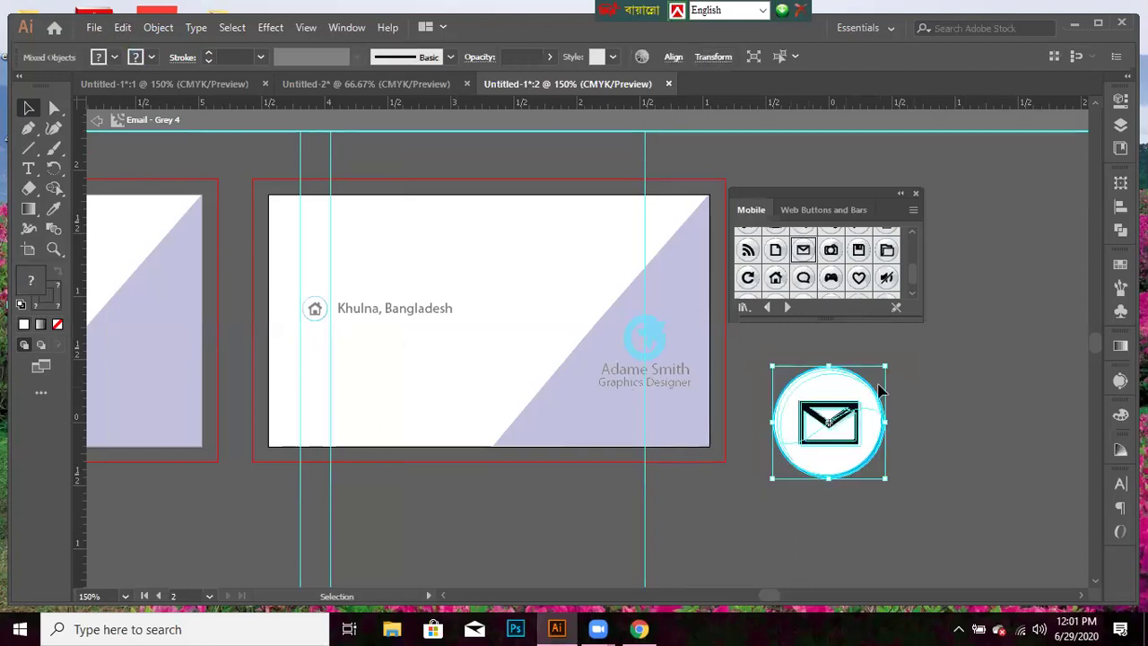
- Scale the email button down in three steps to a tiny size, then try resizing it
left_click_drag(884, 363, 862, 392)
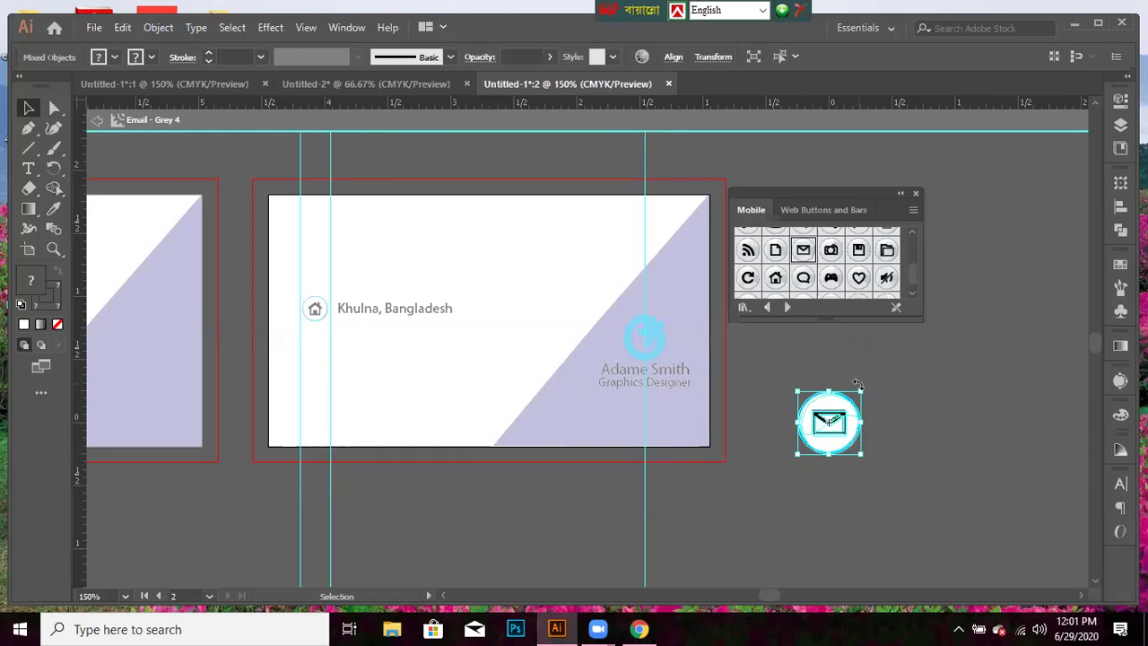
left_click_drag(859, 389, 849, 400)
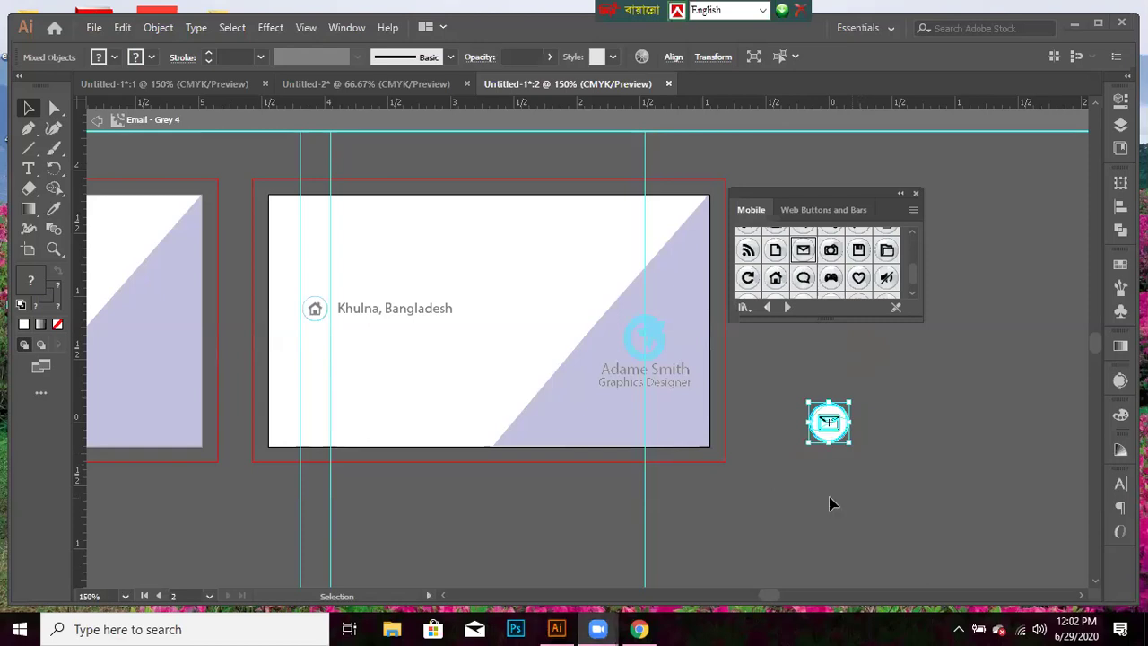
left_click_drag(846, 401, 836, 415)
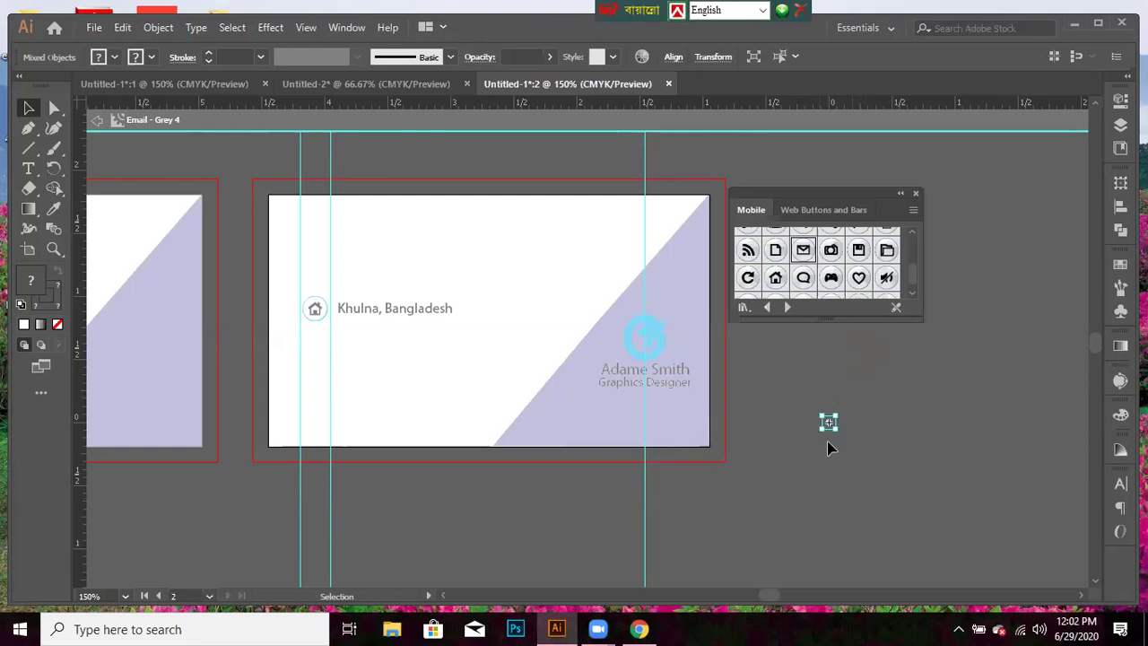
left_click(829, 448)
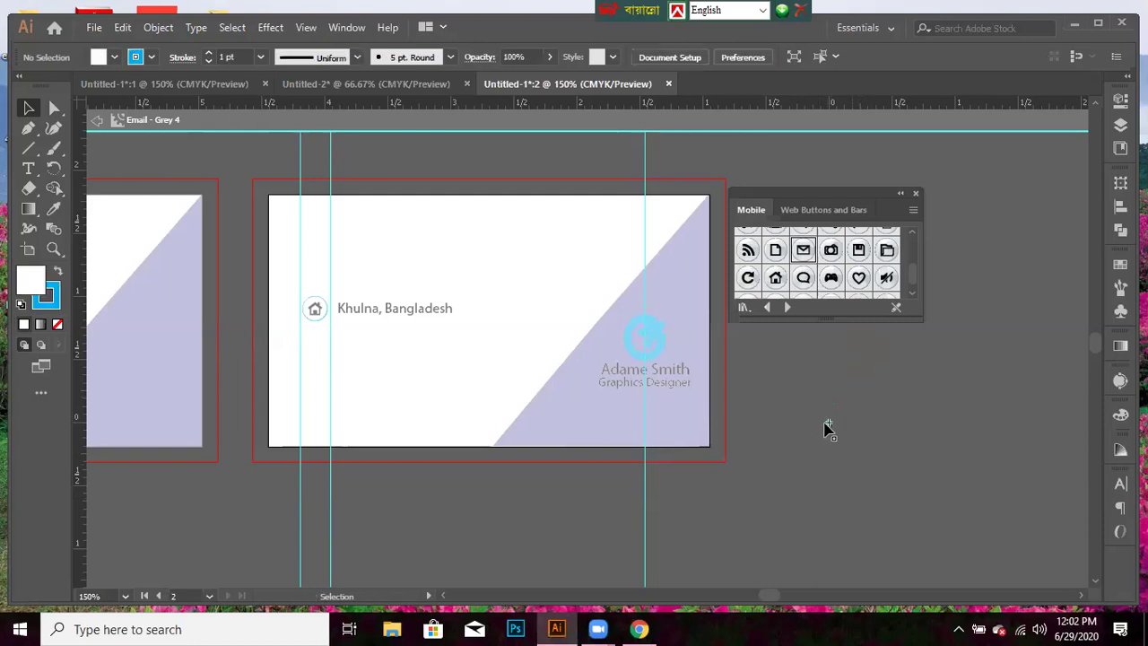
left_click(826, 422)
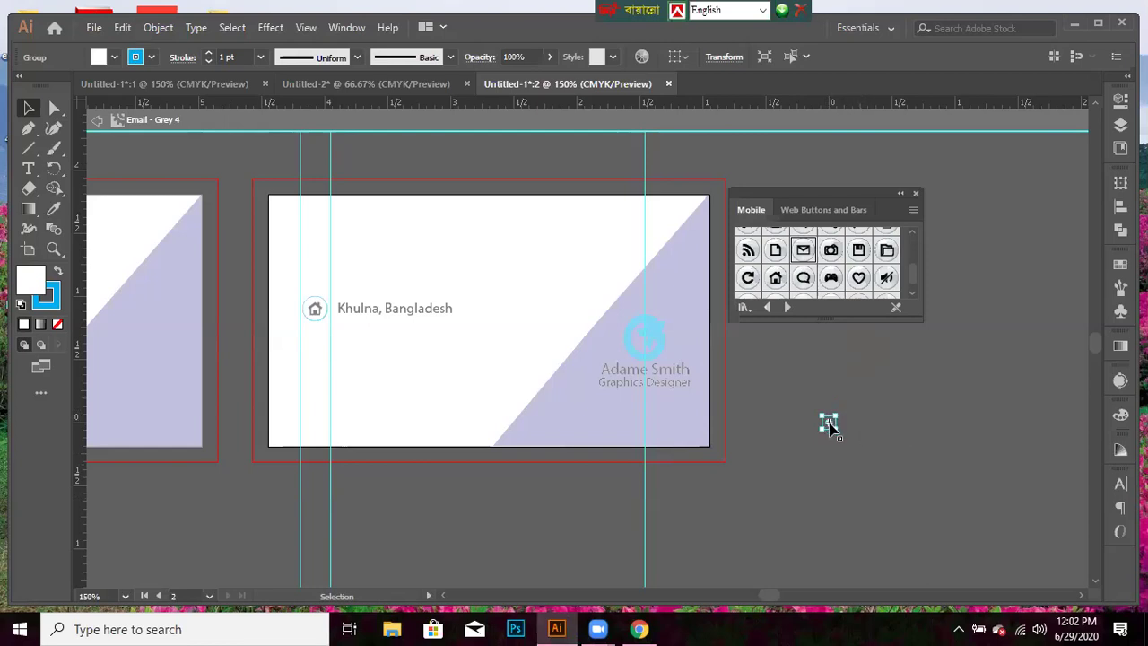
left_click_drag(838, 431, 311, 361)
- Resize the small envelope on the card, then delete the small icon group
left_click(829, 429)
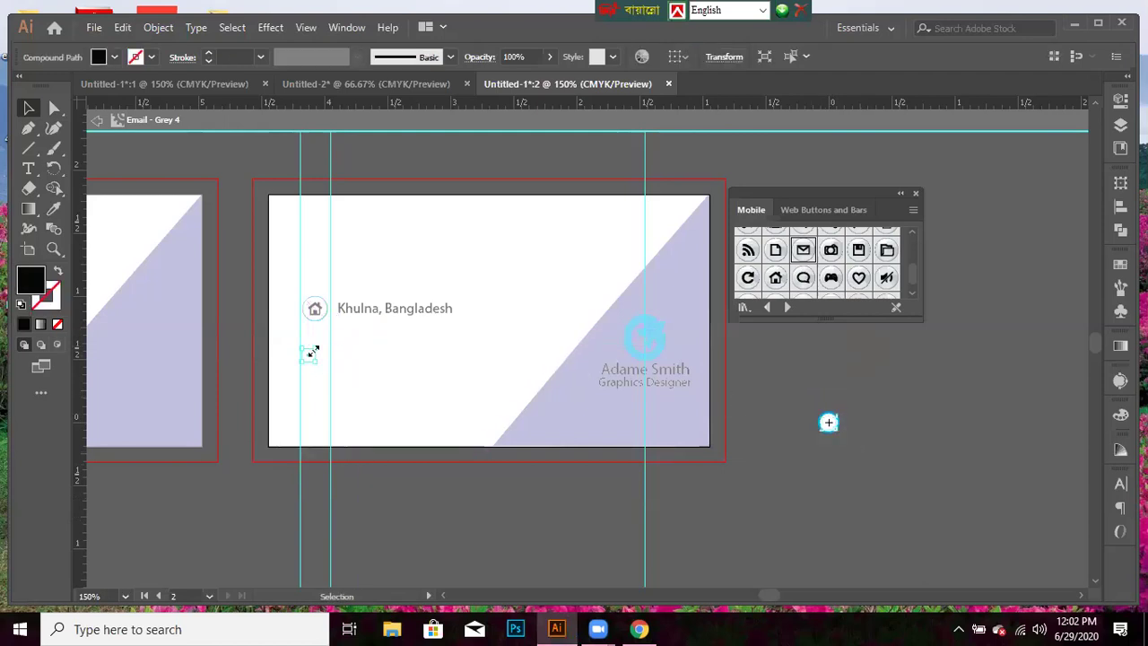
left_click_drag(317, 349, 362, 339)
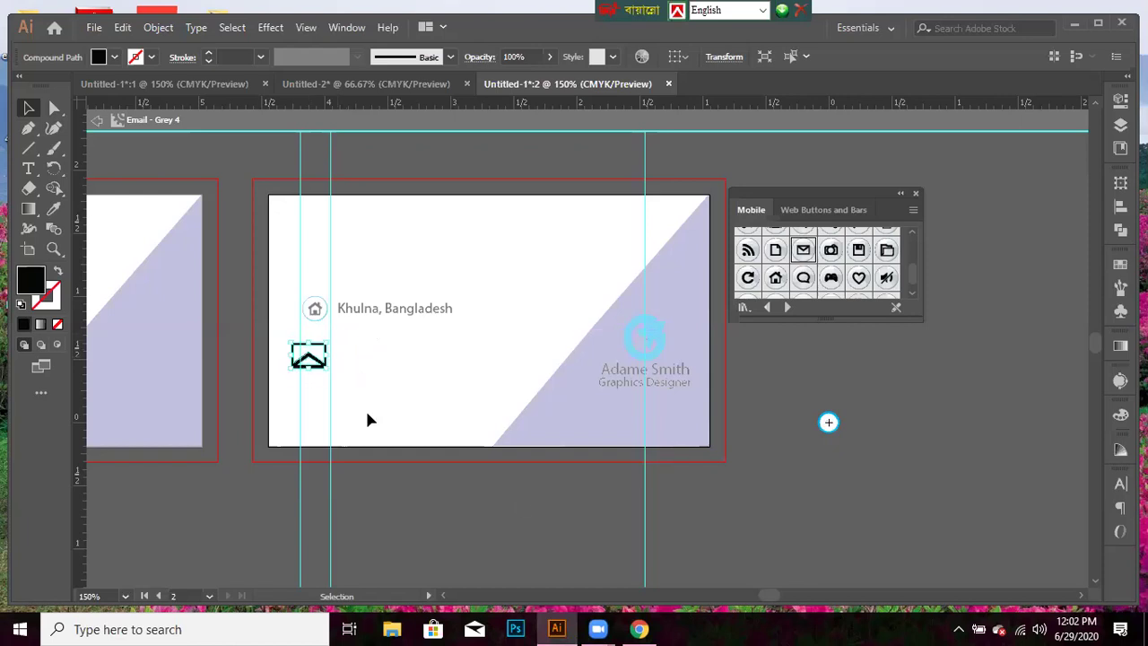
left_click(526, 535)
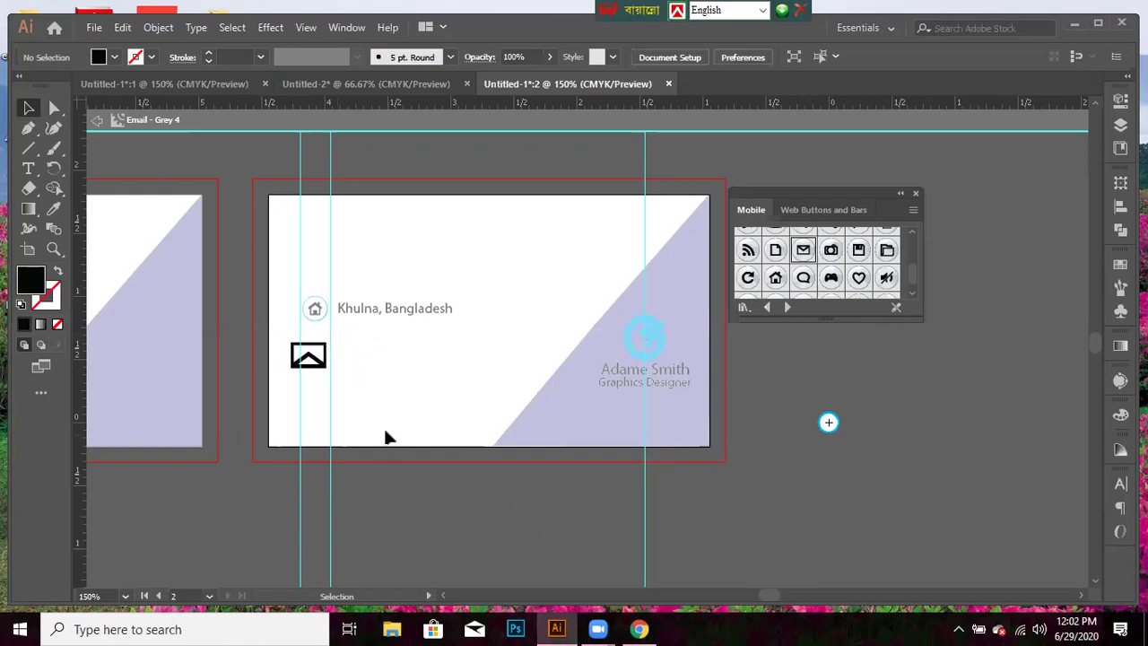
left_click(308, 360)
left_click_drag(828, 422, 829, 433)
key("Delete")
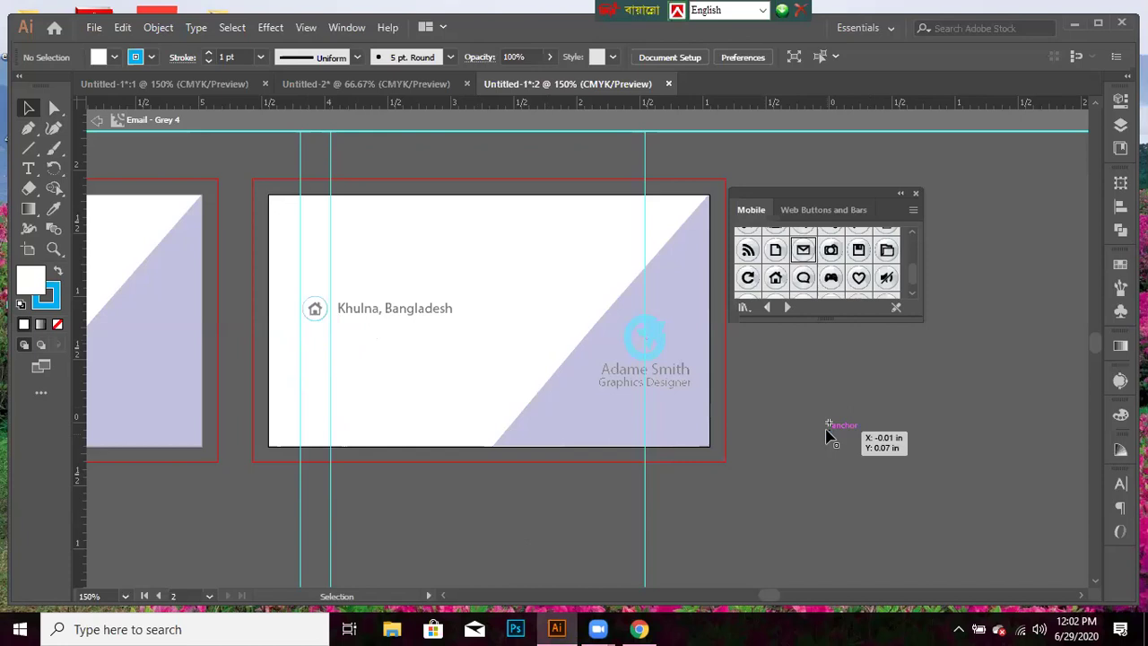
- Place a fresh Email symbol copy, delete it, and check the tiny leftover piece
left_click_drag(810, 261, 867, 434)
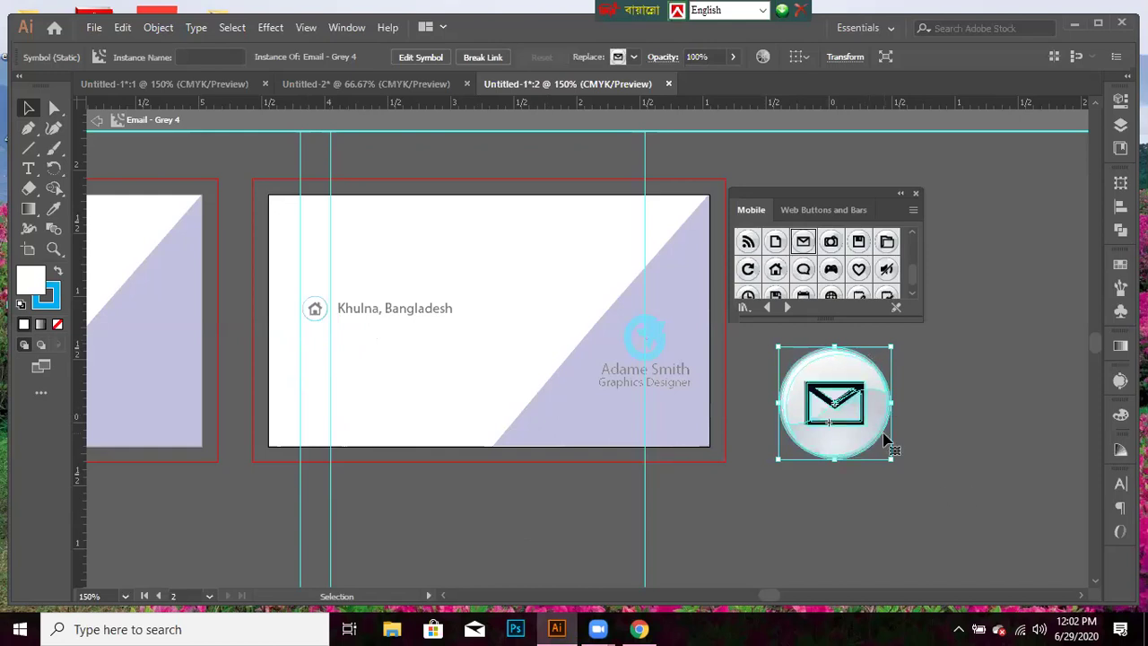
key("Delete")
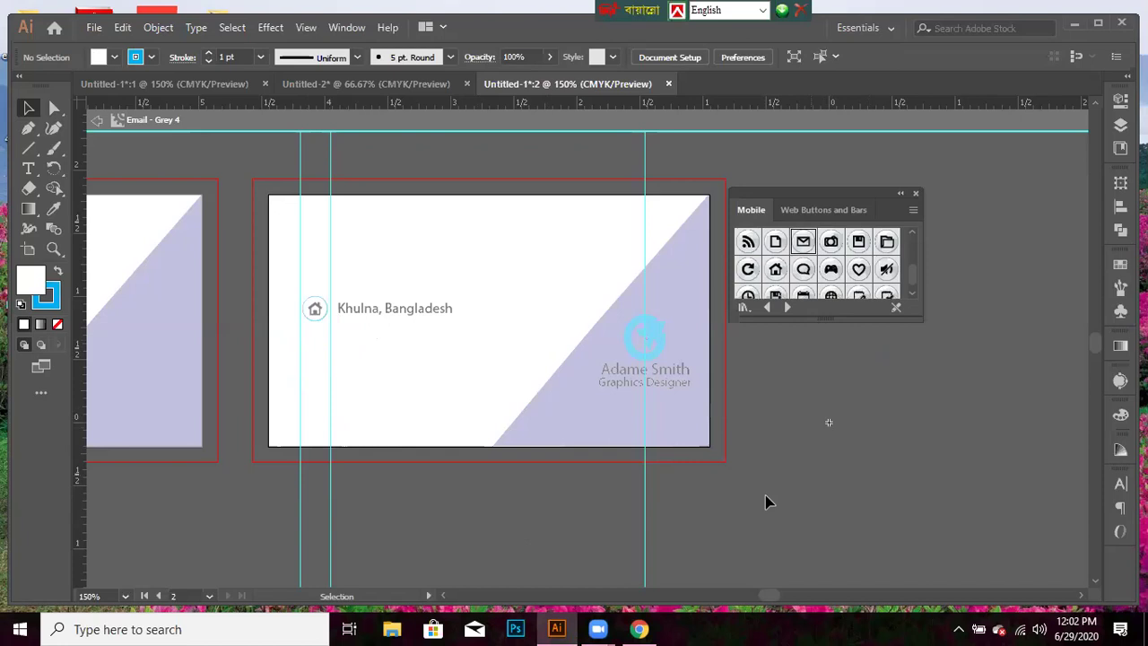
left_click(828, 423)
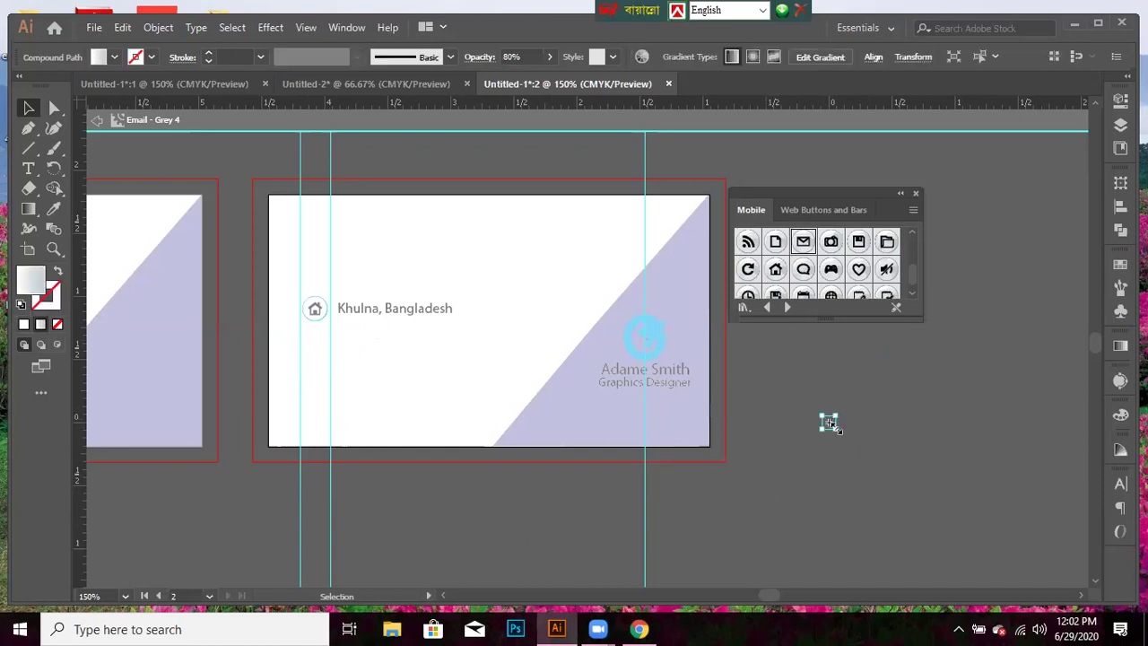
left_click(816, 457)
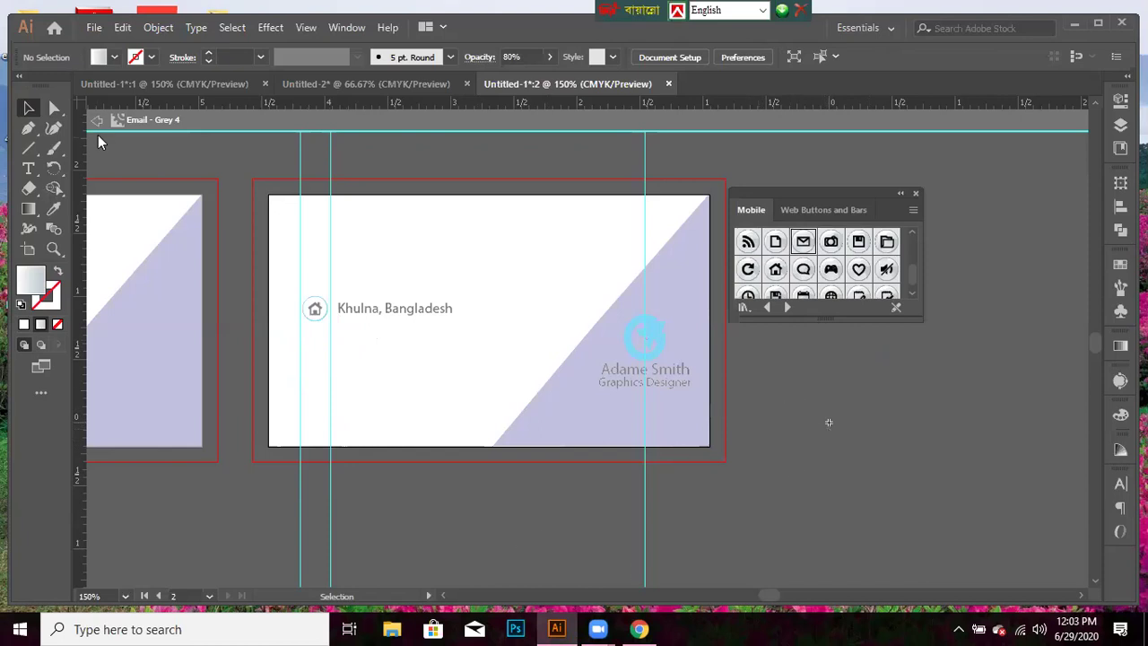
- Drag the Email - Grey 5 symbol from the Mobile library onto the pasteboard beside the card
scroll(1000, 556, "right", 1)
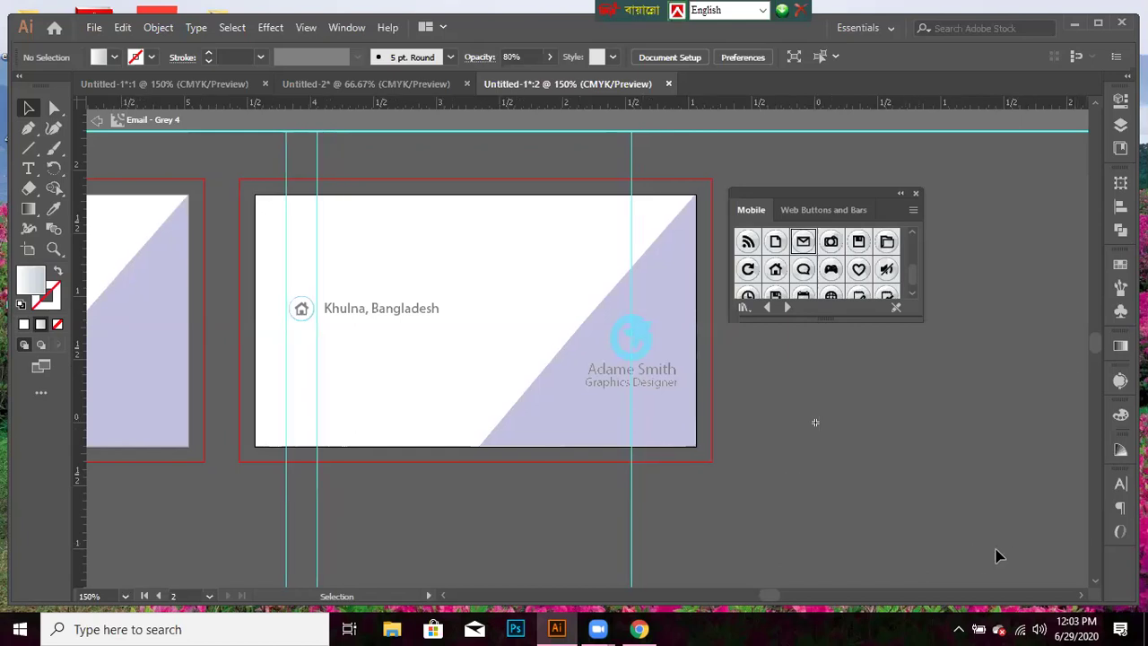
left_click_drag(776, 372, 854, 497)
left_click_drag(746, 362, 846, 491)
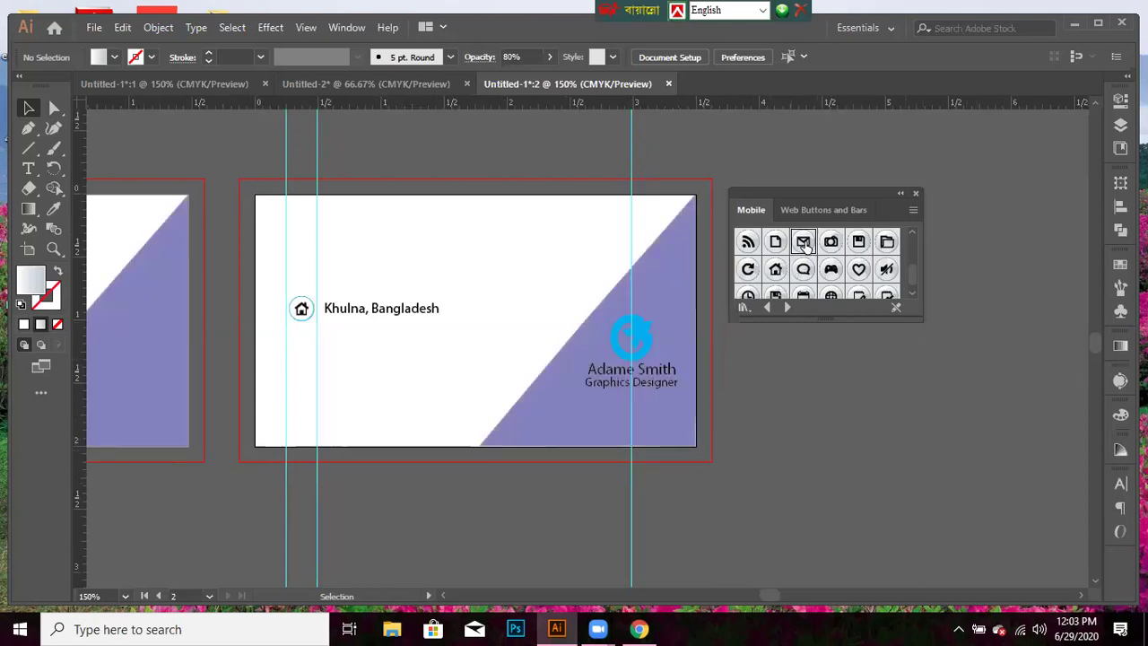
left_click_drag(803, 244, 856, 429)
- Edit the Email - Grey 5 symbol so its button has a White fill and 1 pt CMYK Cyan stroke
left_click(421, 56)
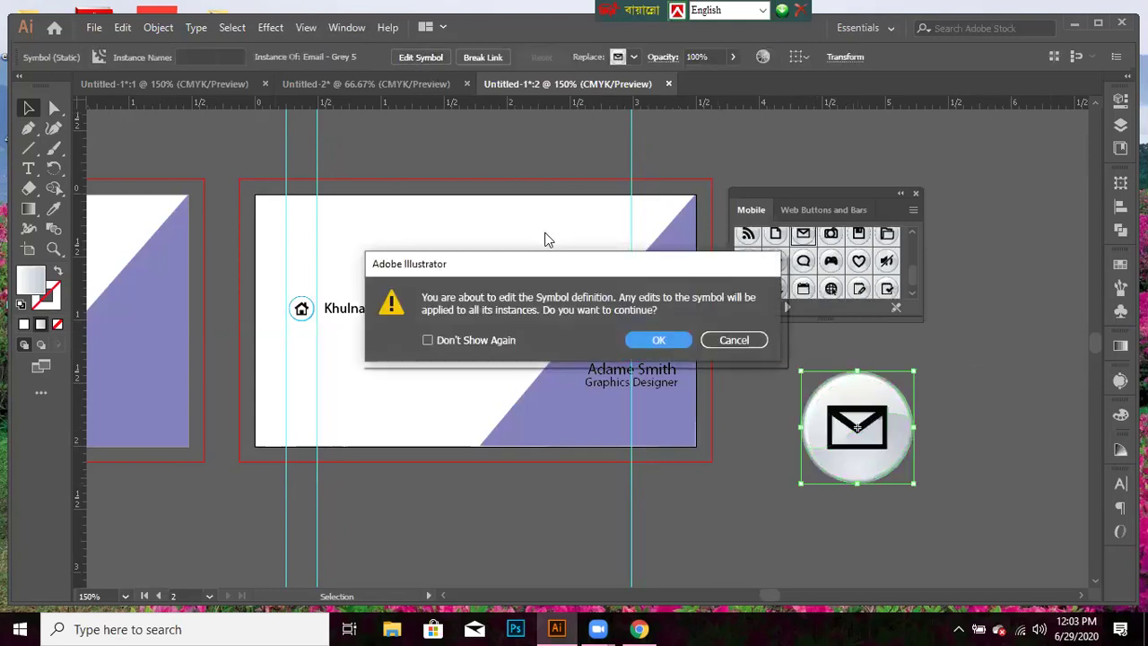
left_click(656, 337)
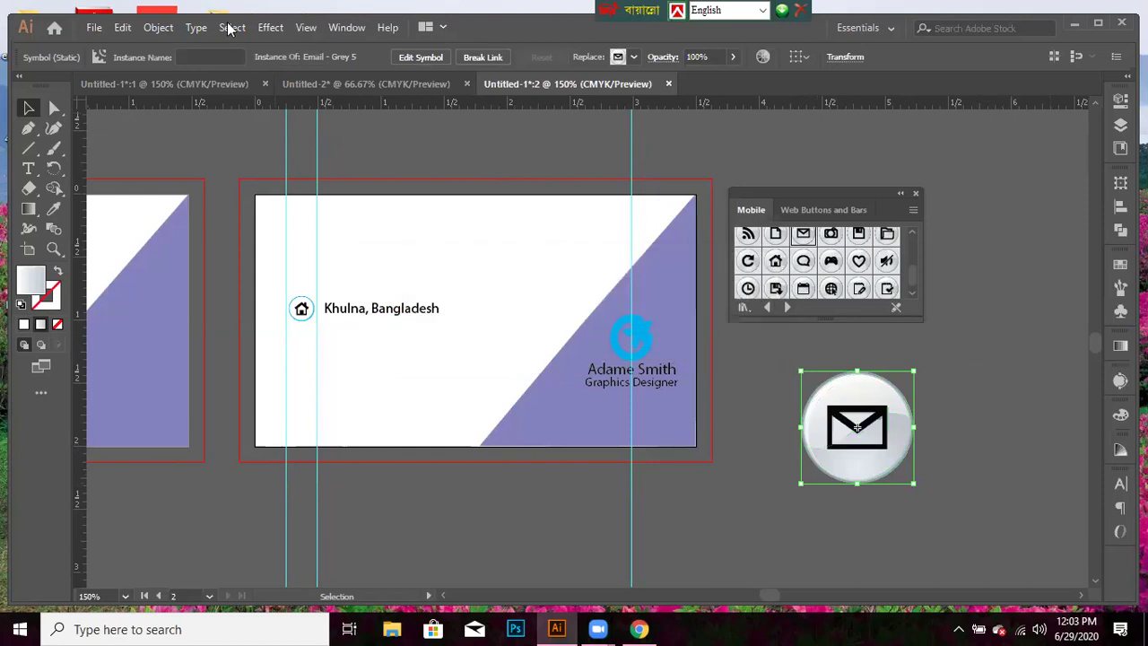
left_click(114, 57)
left_click(35, 87)
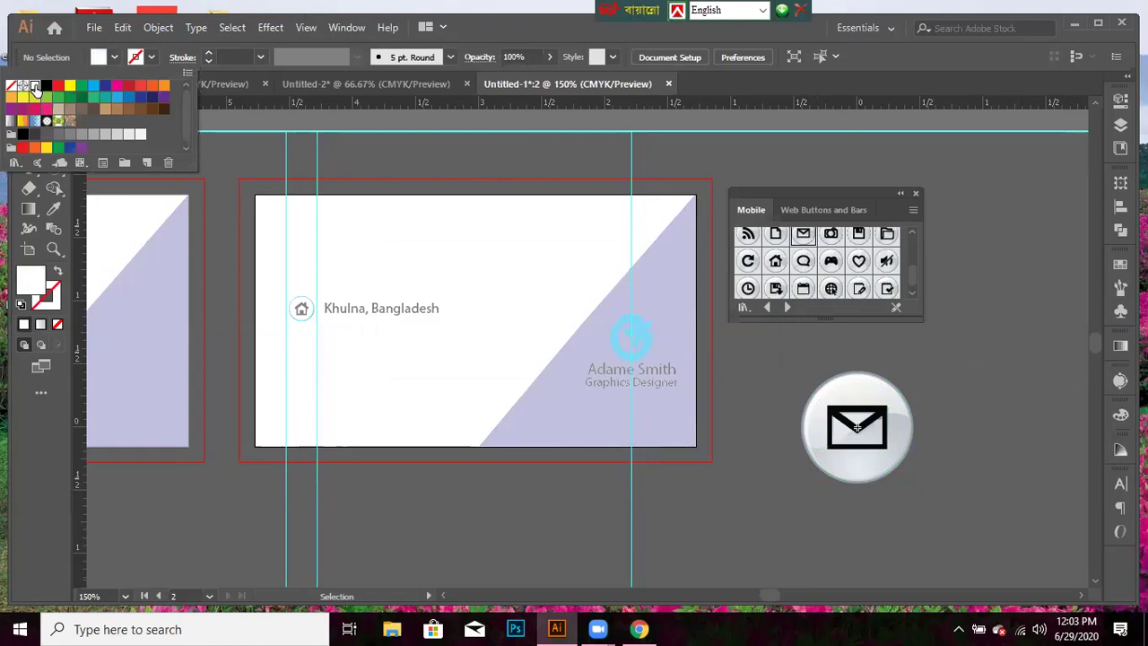
left_click(761, 527)
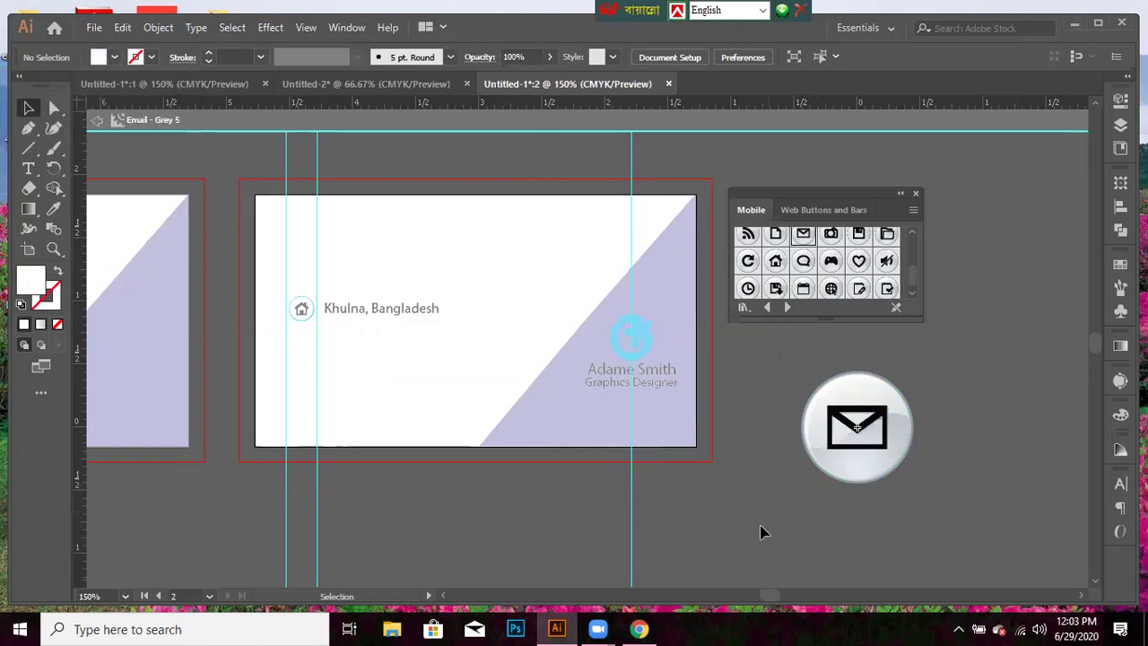
left_click(817, 469)
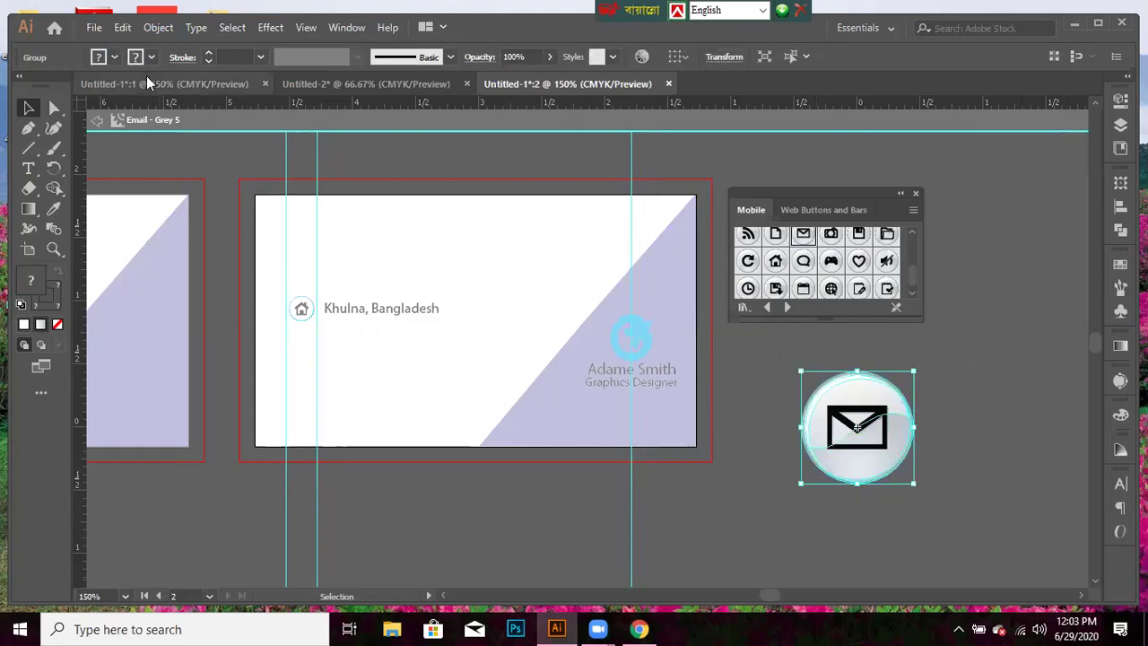
left_click(114, 59)
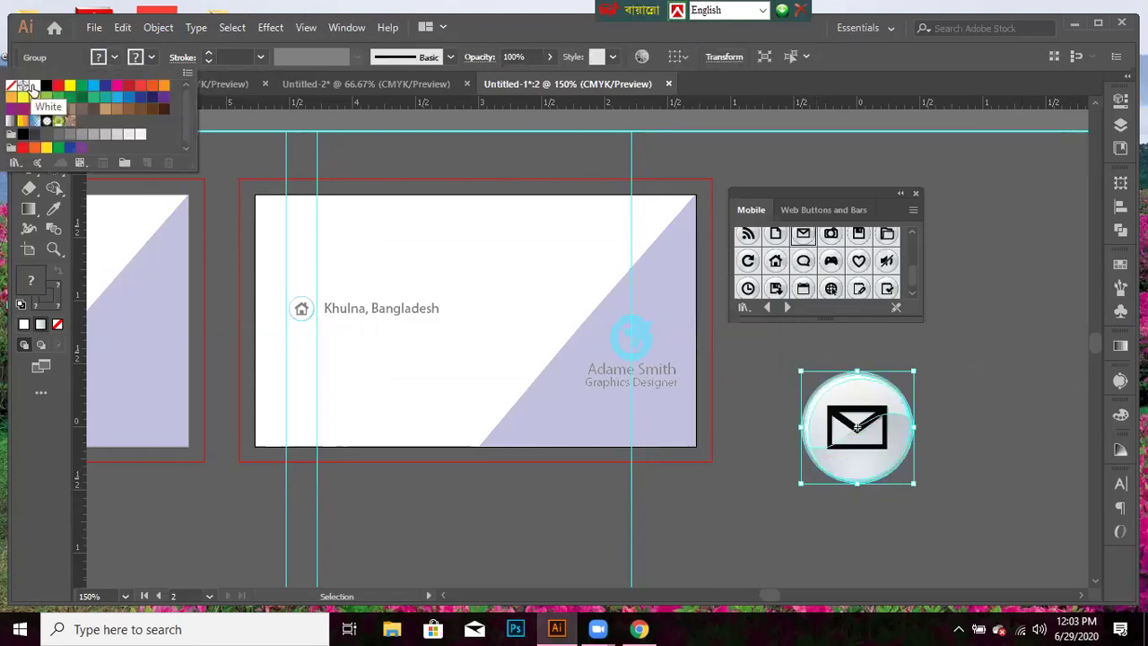
left_click(30, 87)
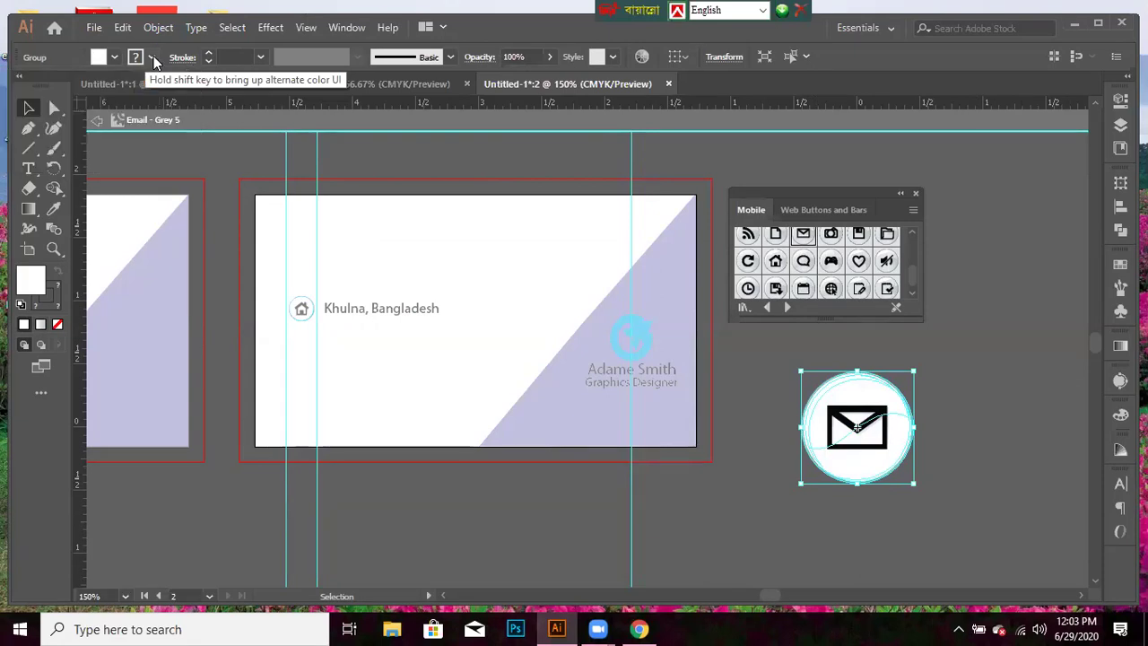
left_click(153, 56)
left_click(93, 93)
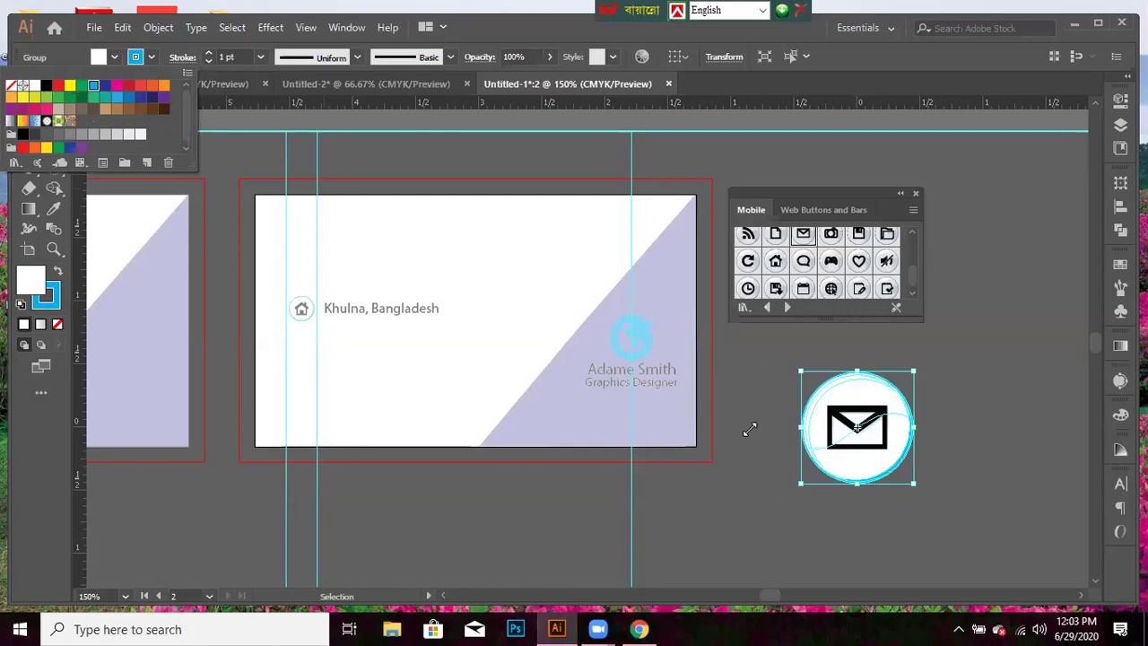
left_click(169, 485)
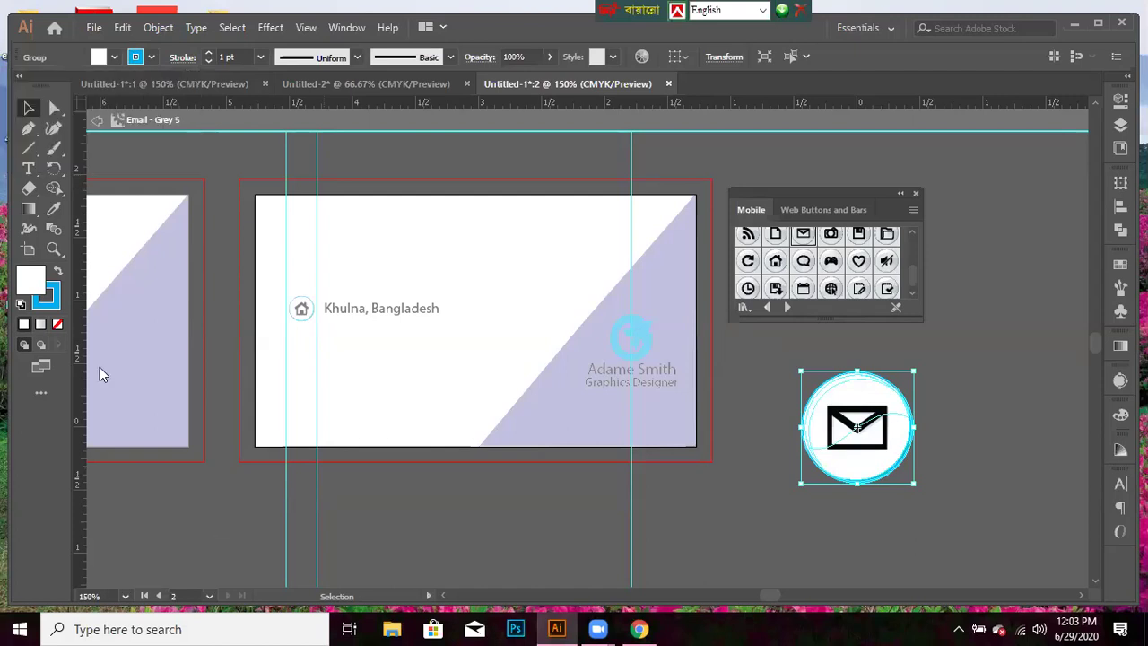
- Scale the envelope icon down with a corner handle, undoing an accidental move onto the card
left_click_drag(758, 367, 989, 520)
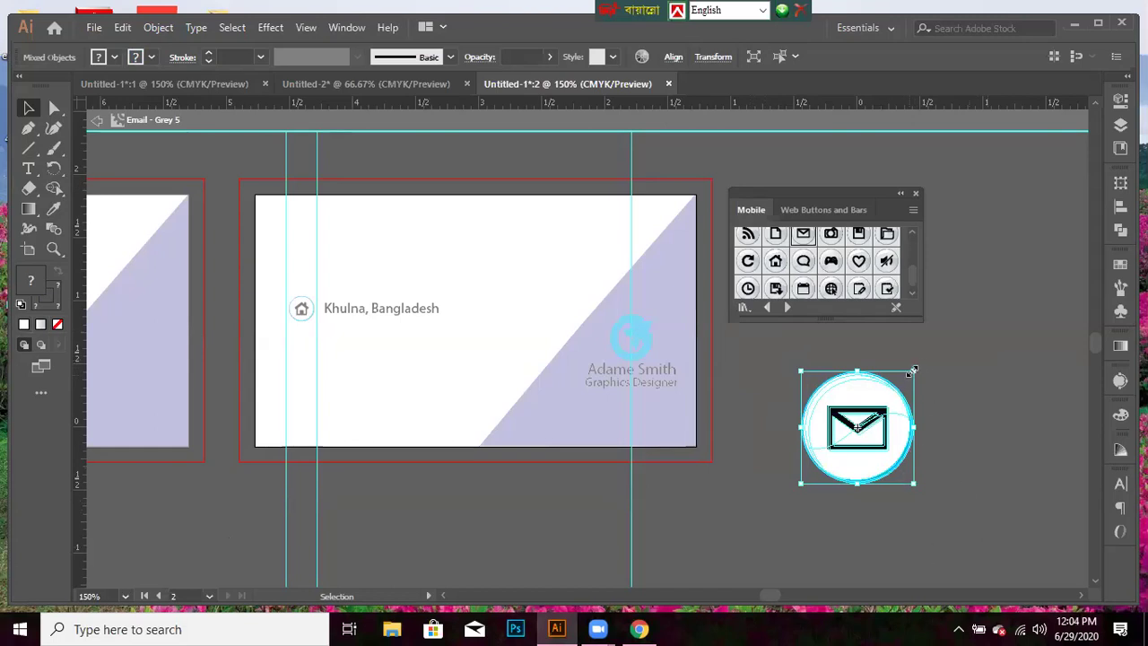
left_click_drag(912, 368, 882, 396)
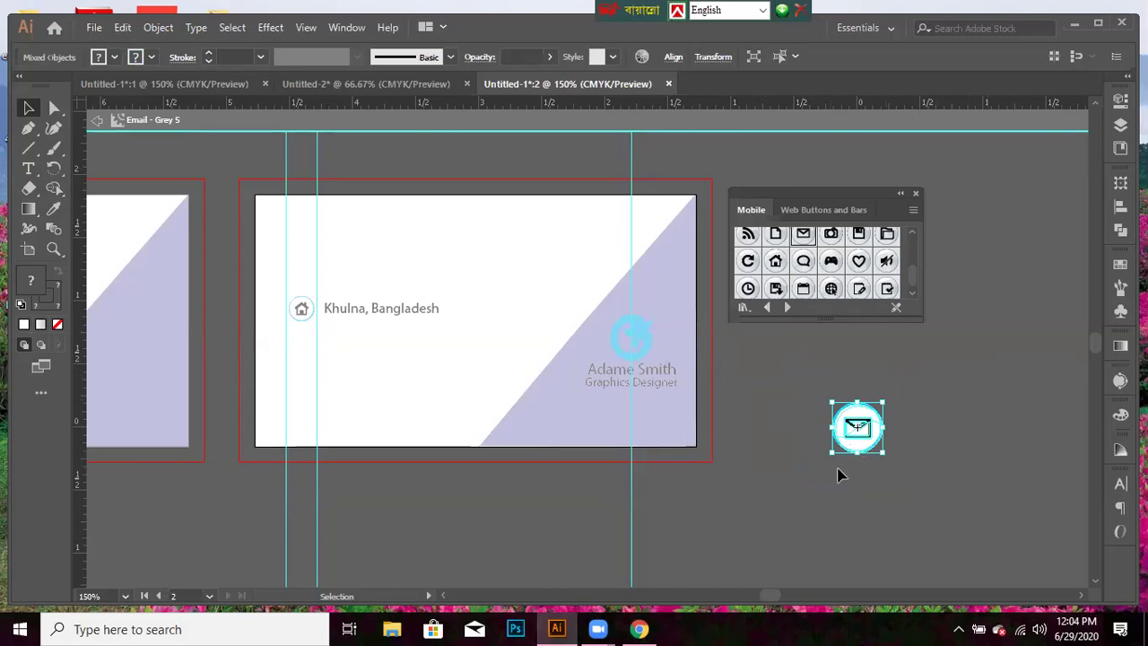
left_click(837, 471)
left_click_drag(856, 431, 303, 378)
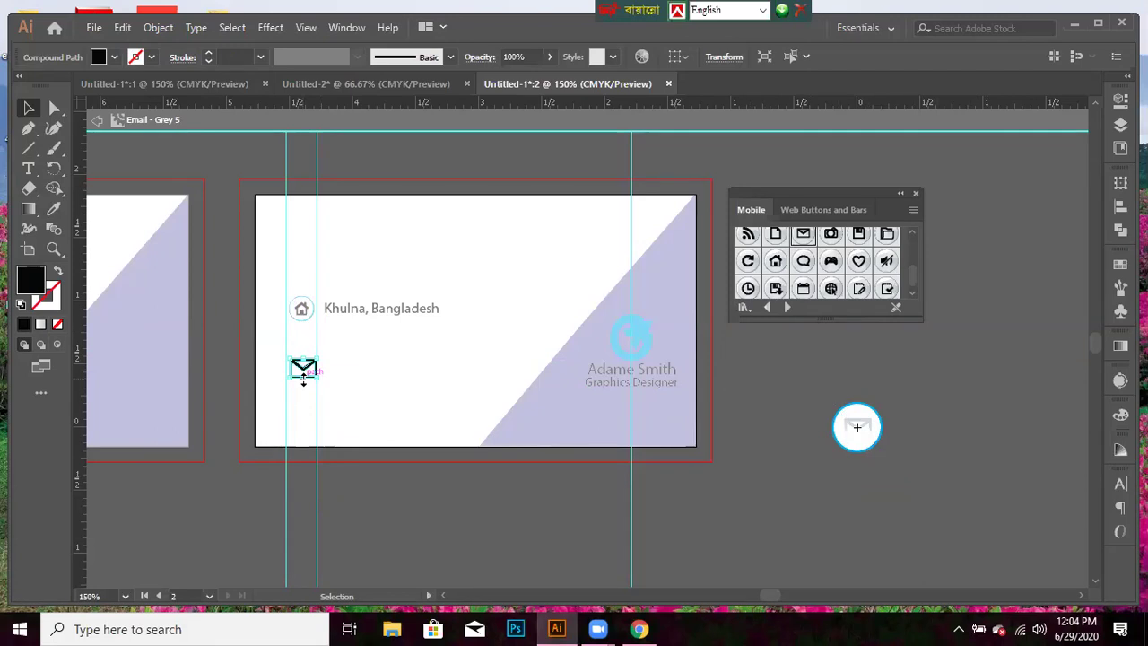
key("ctrl+z")
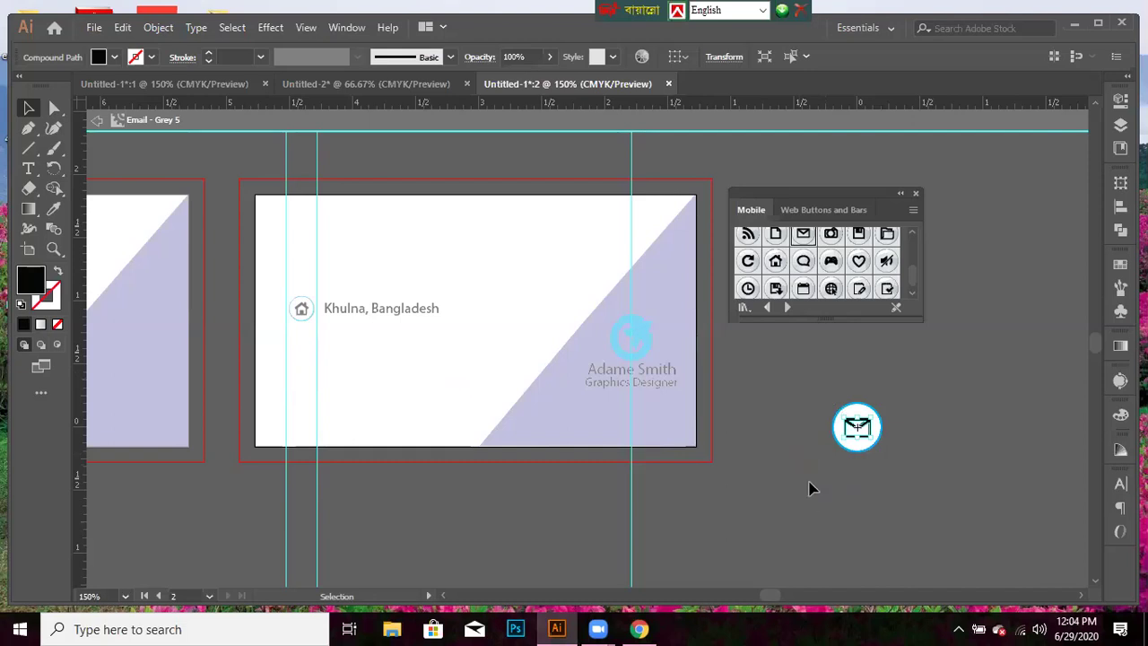
left_click(807, 430)
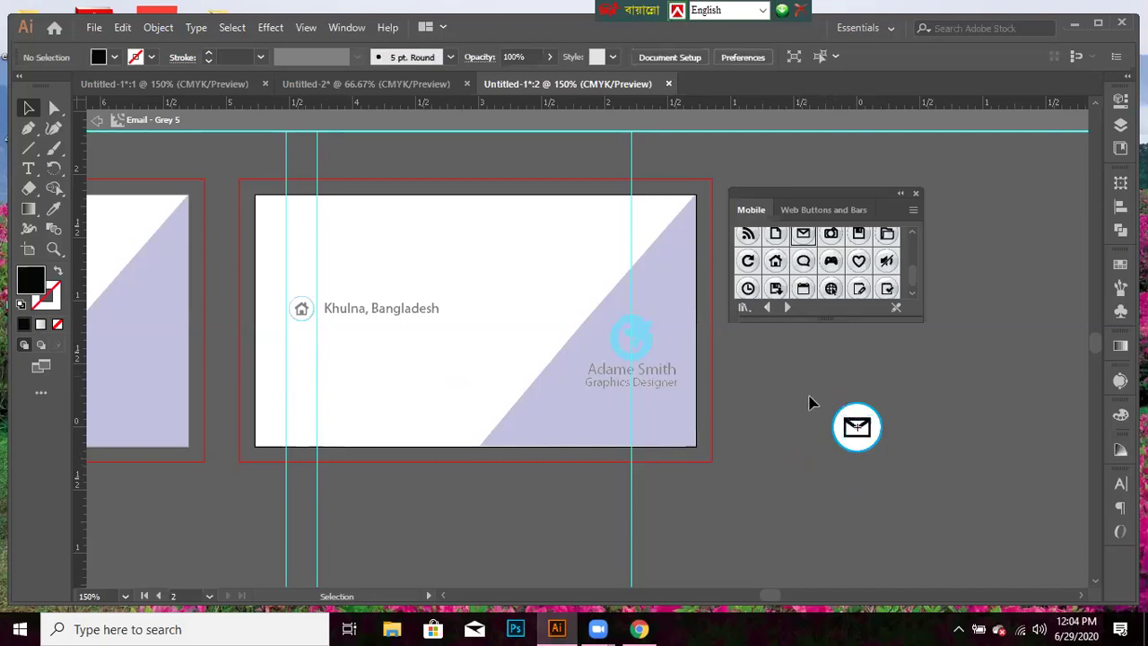
- Ungroup the small envelope icon twice via its context menu, then reselect it
left_click_drag(897, 476, 829, 399)
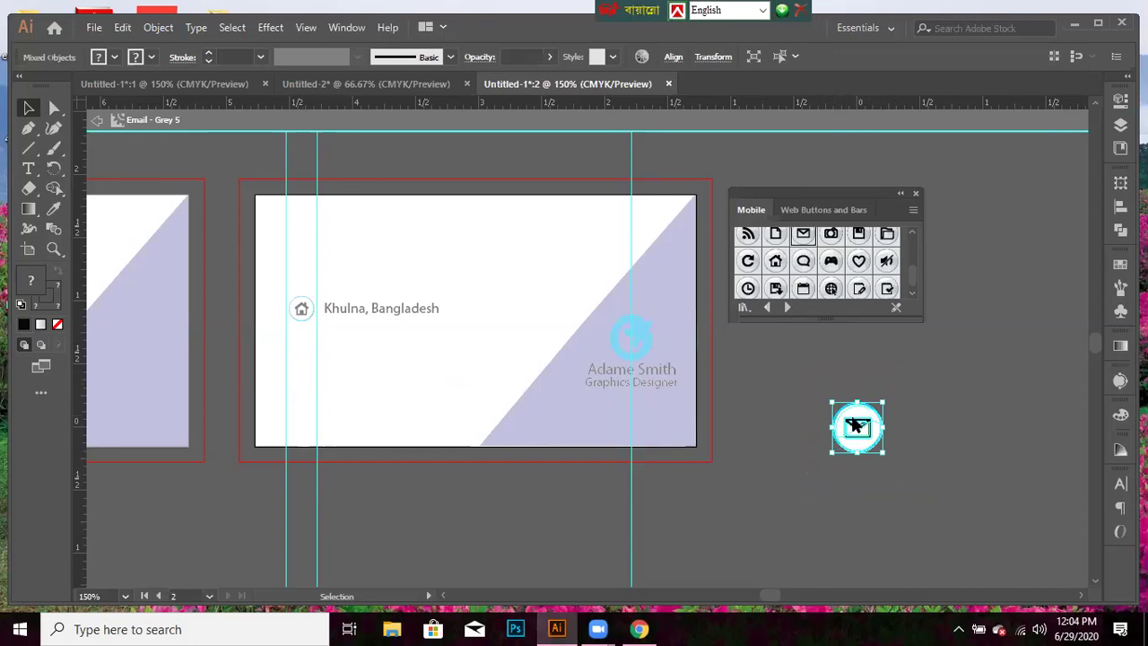
right_click(856, 427)
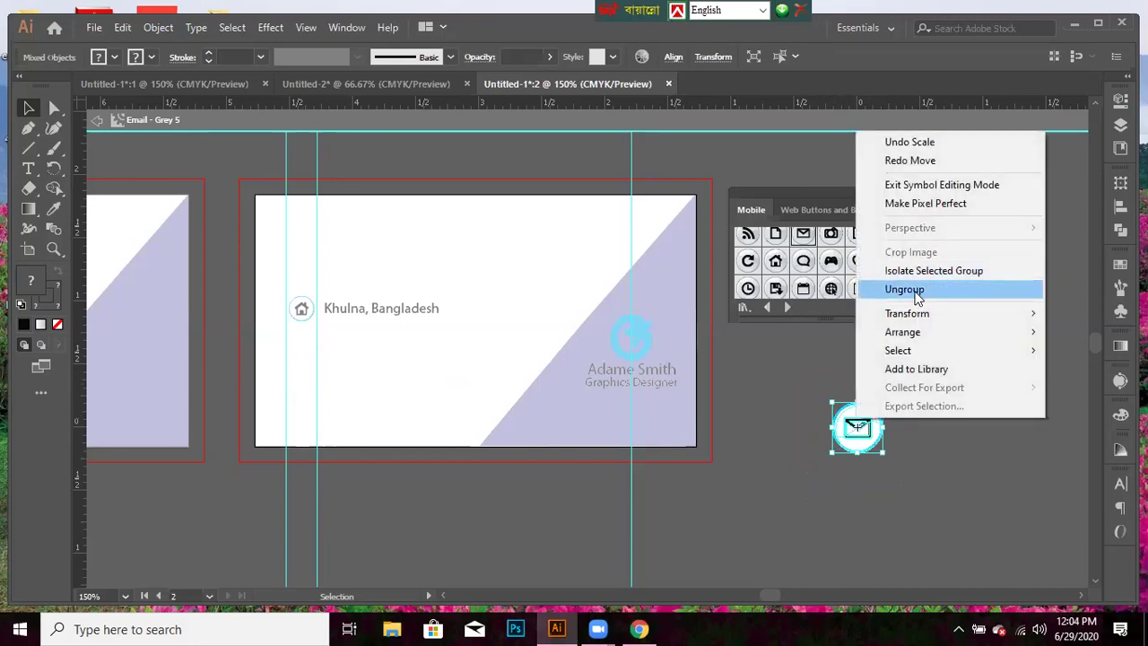
left_click(915, 291)
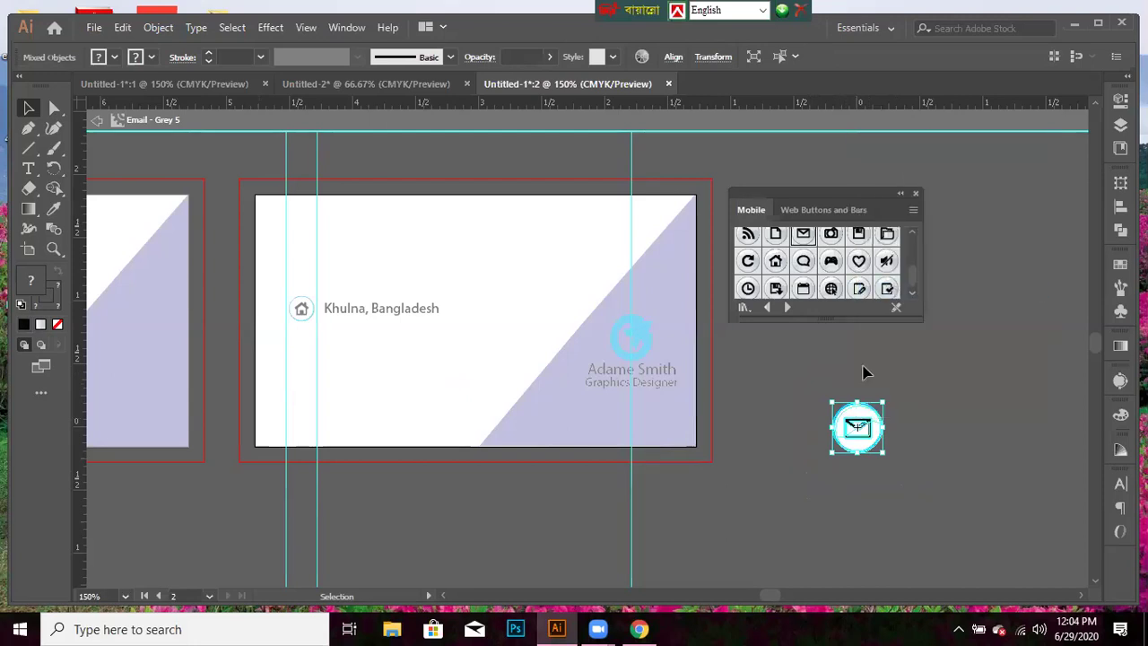
right_click(859, 425)
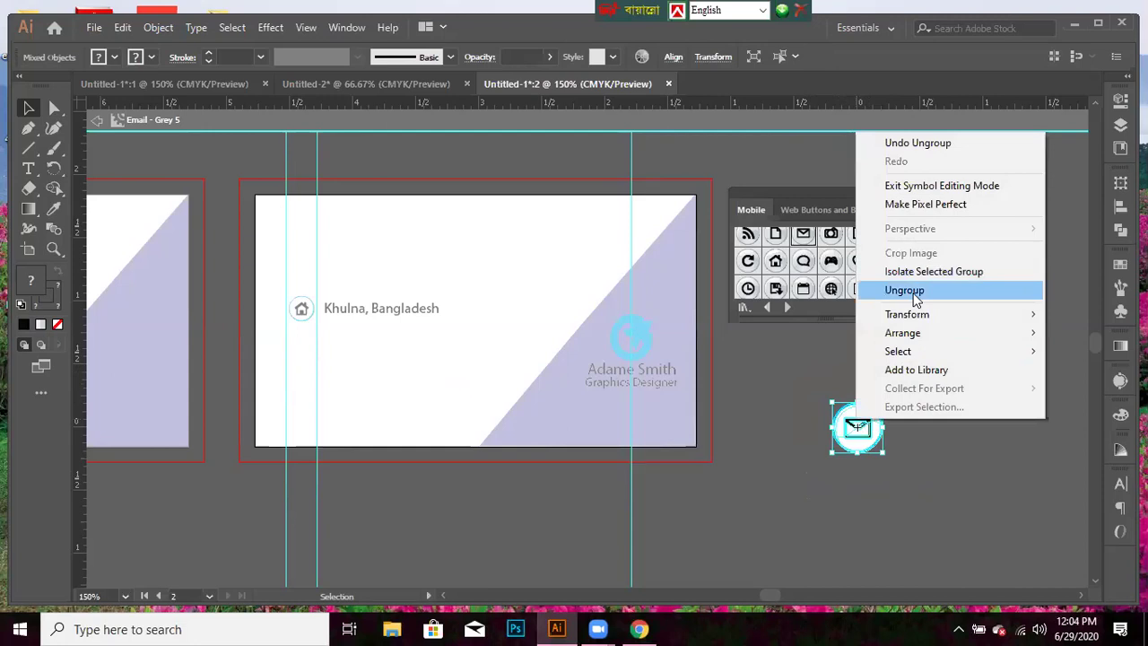
left_click(749, 498)
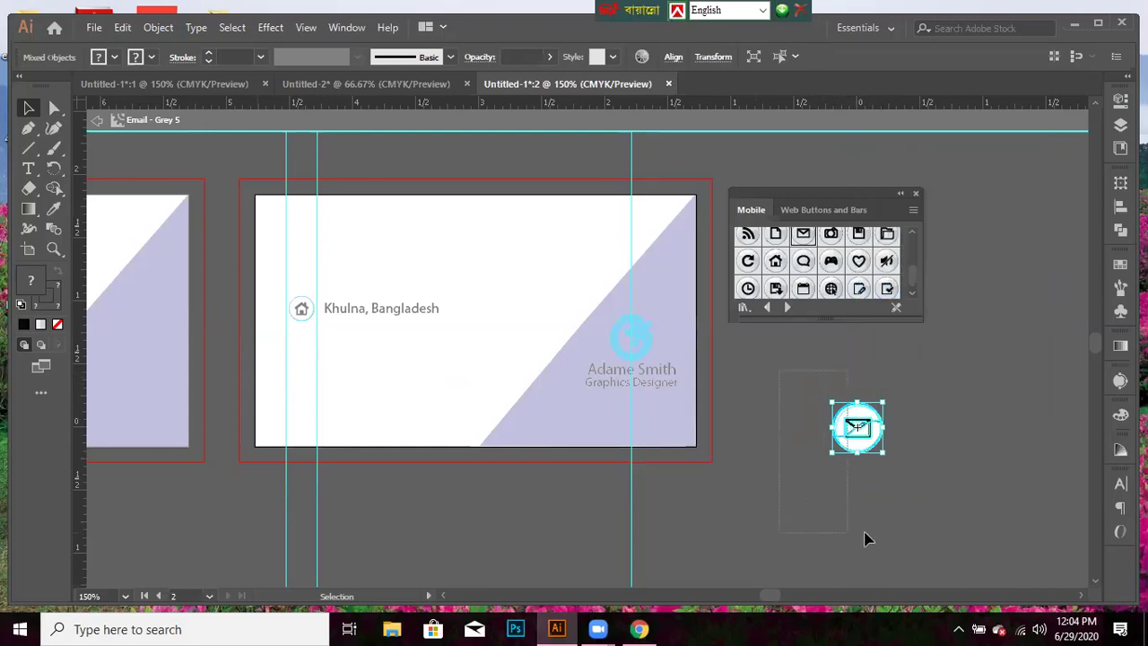
right_click(869, 425)
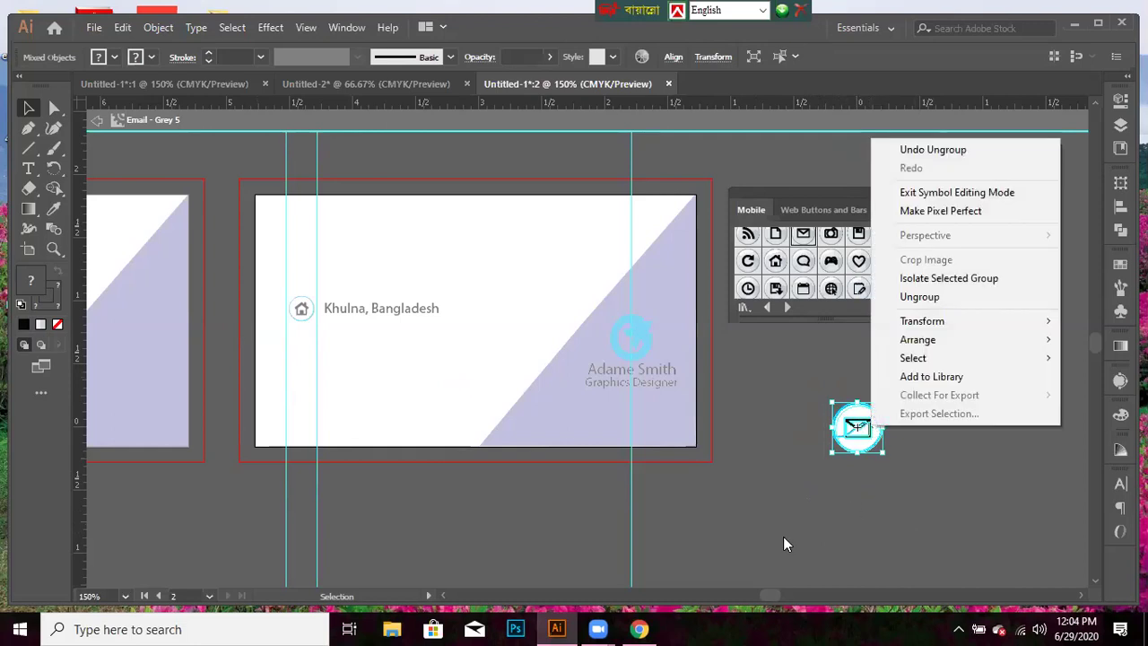
left_click(897, 499)
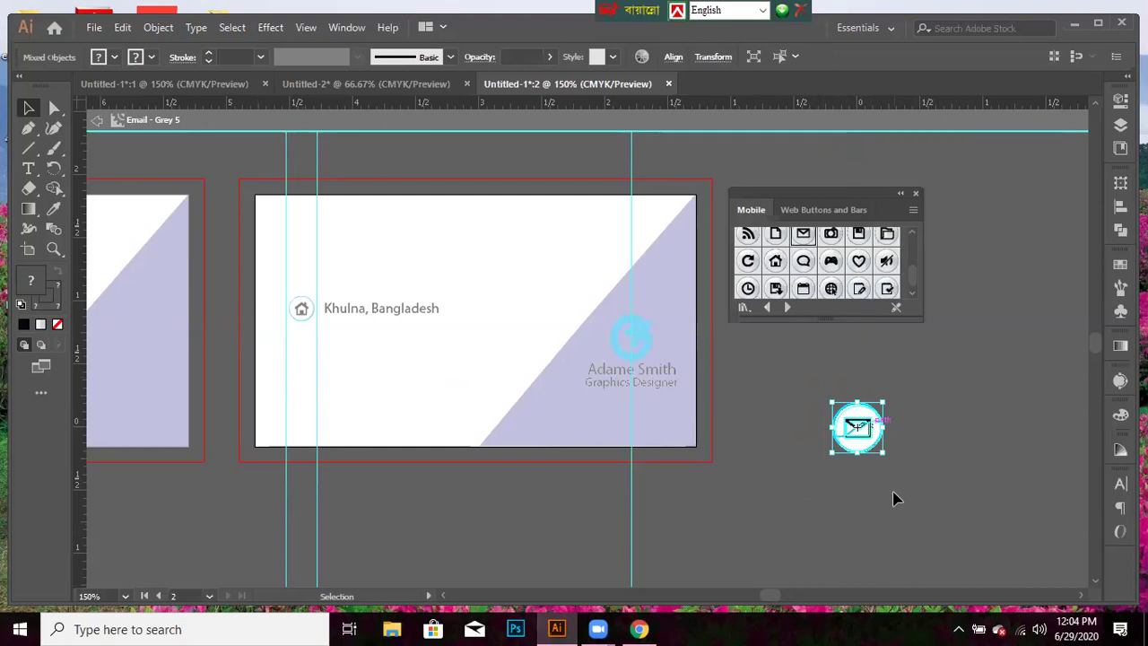
left_click(886, 419)
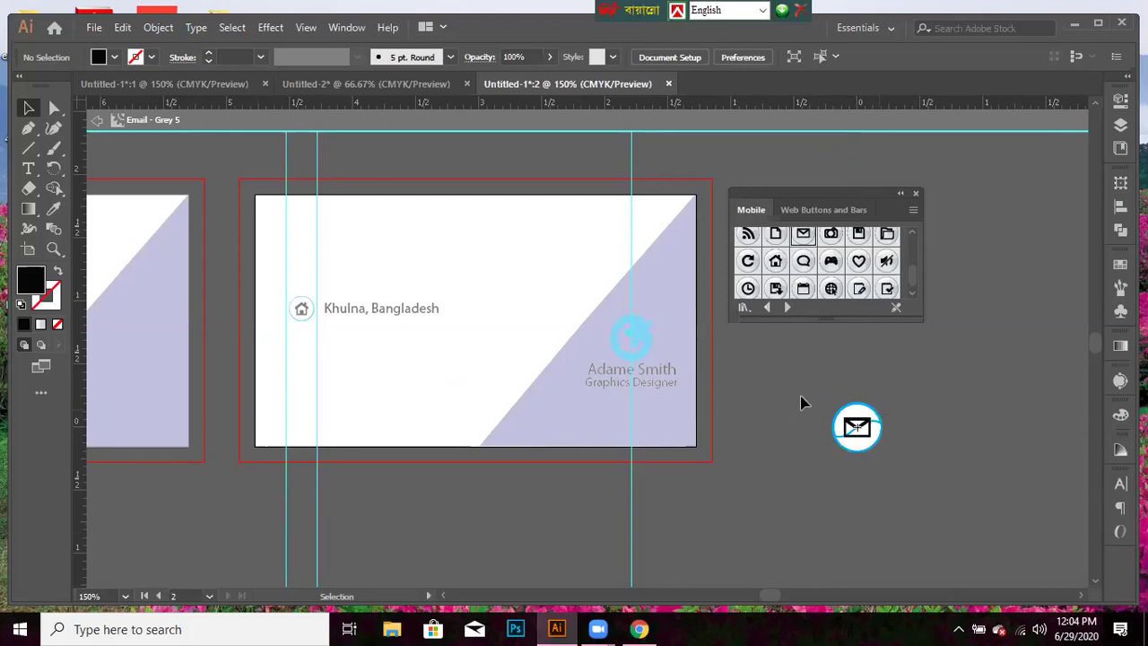
left_click(886, 402)
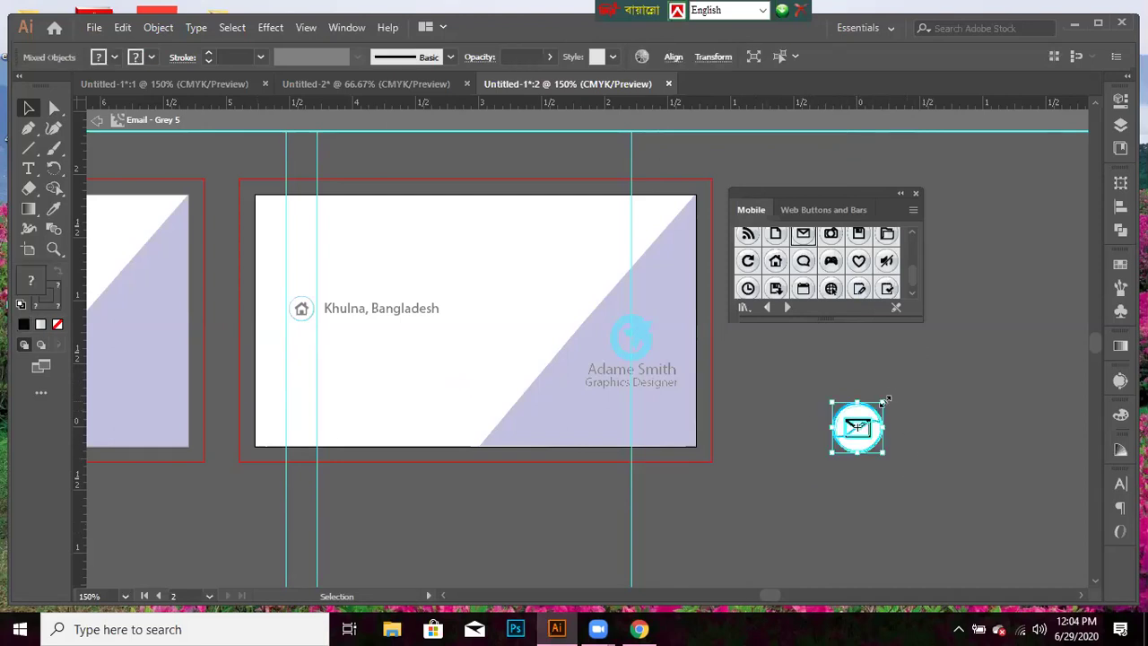
- Move the envelope icon onto the card below the home icon, resizing it to 0.21 in
left_click_drag(883, 400, 875, 411)
left_click(846, 509)
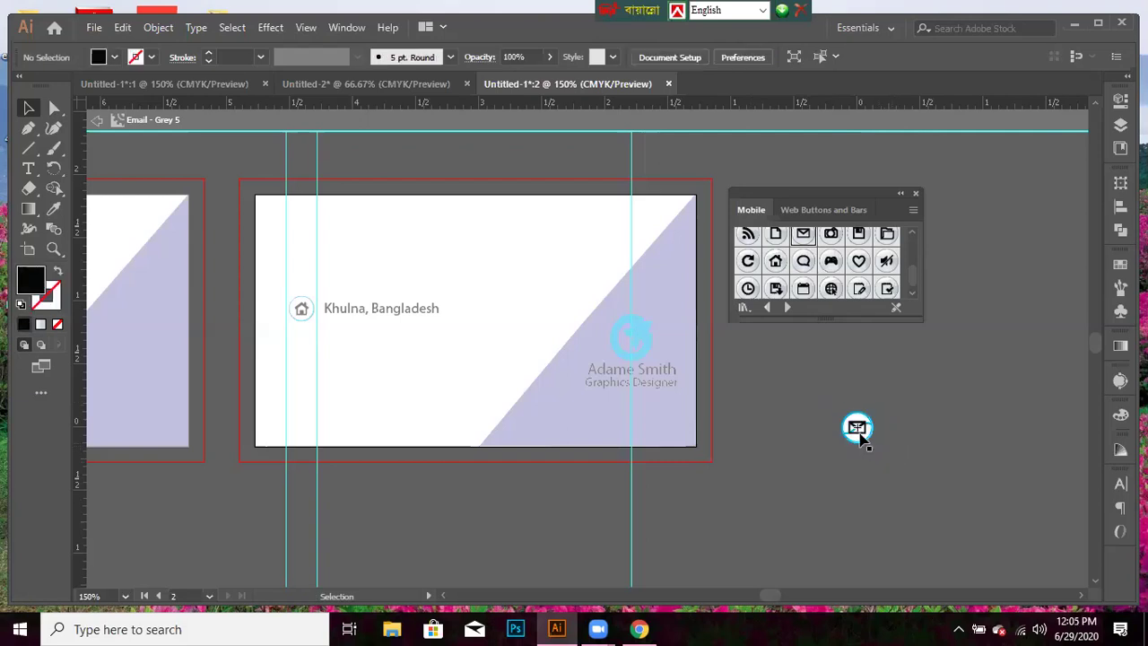
left_click_drag(814, 361, 859, 468)
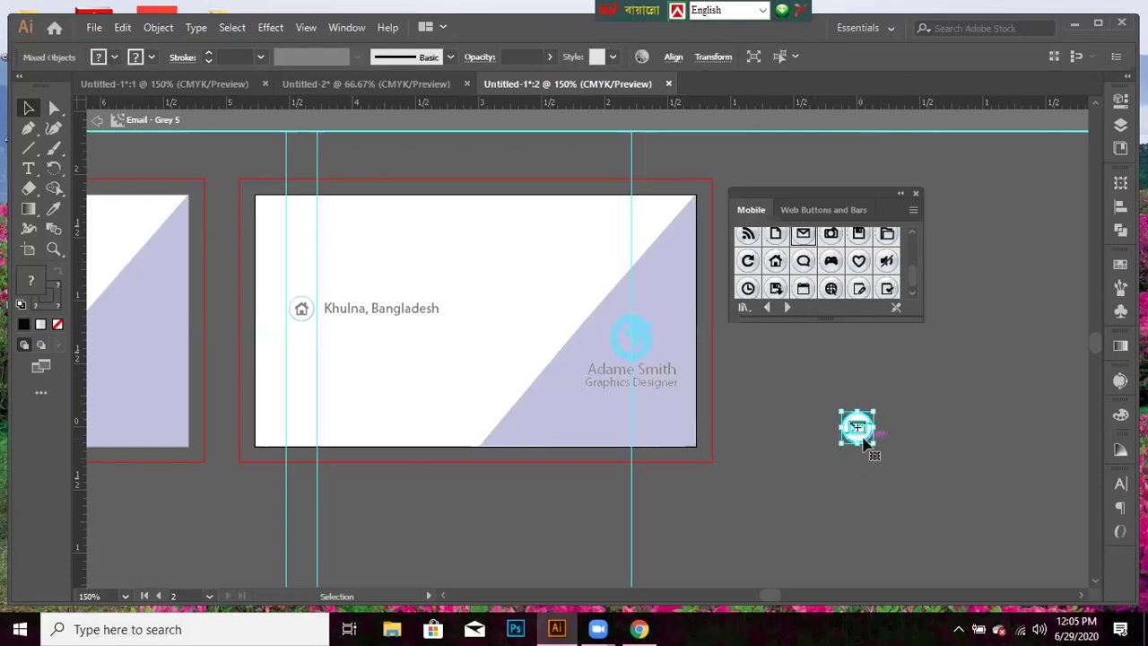
left_click_drag(862, 441, 352, 409)
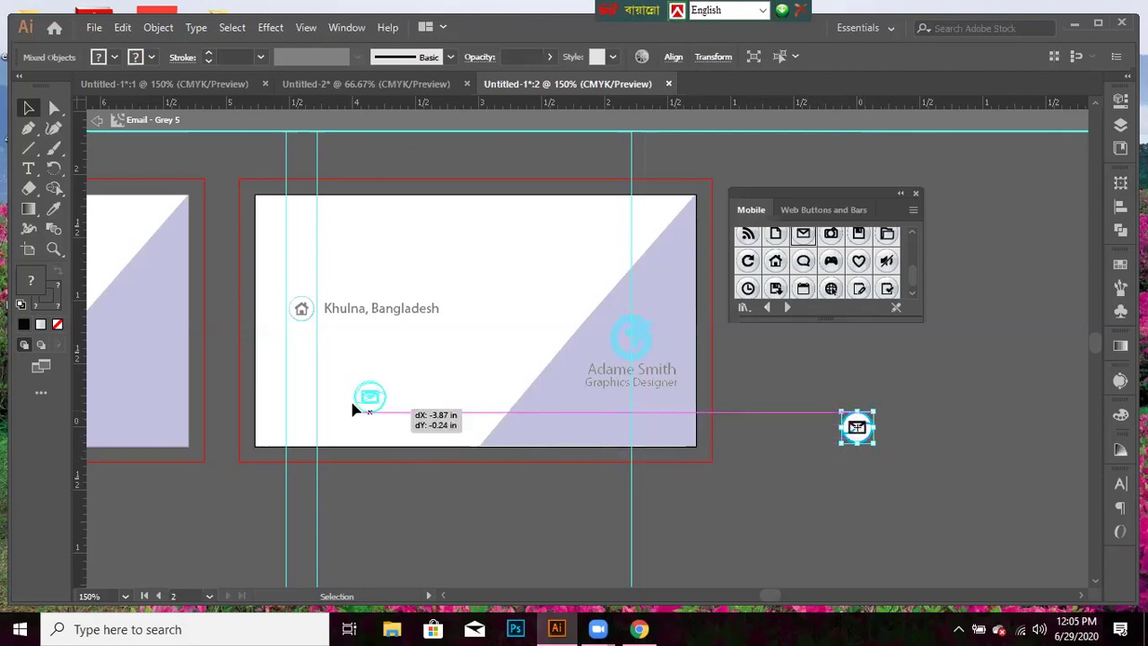
left_click_drag(352, 408, 299, 355)
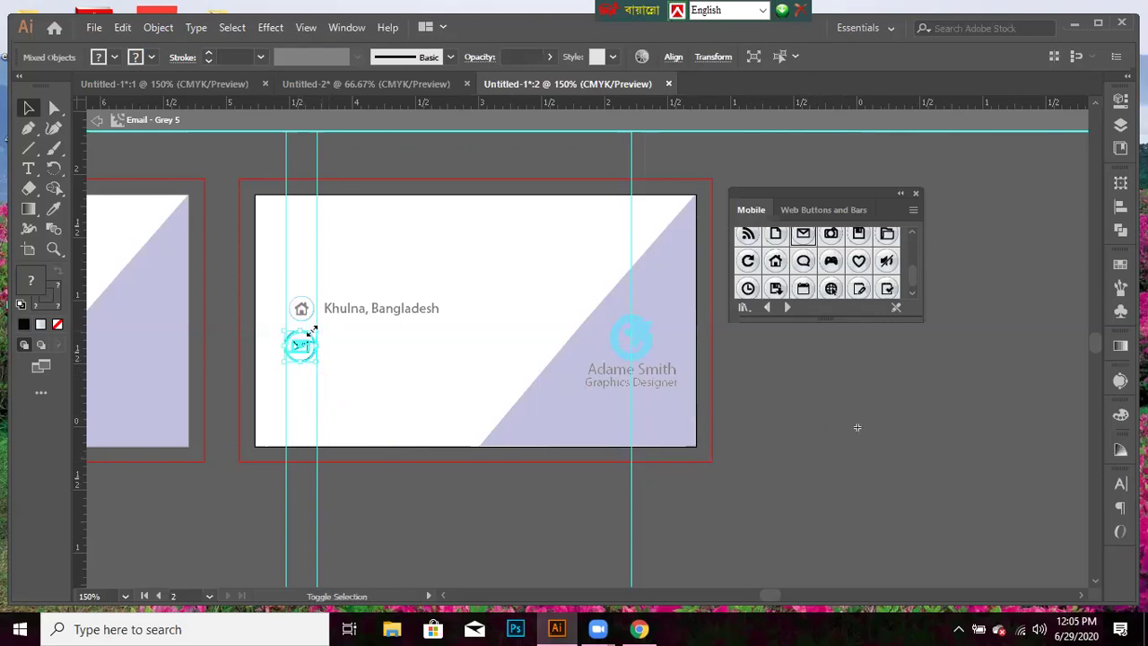
left_click_drag(314, 331, 308, 333)
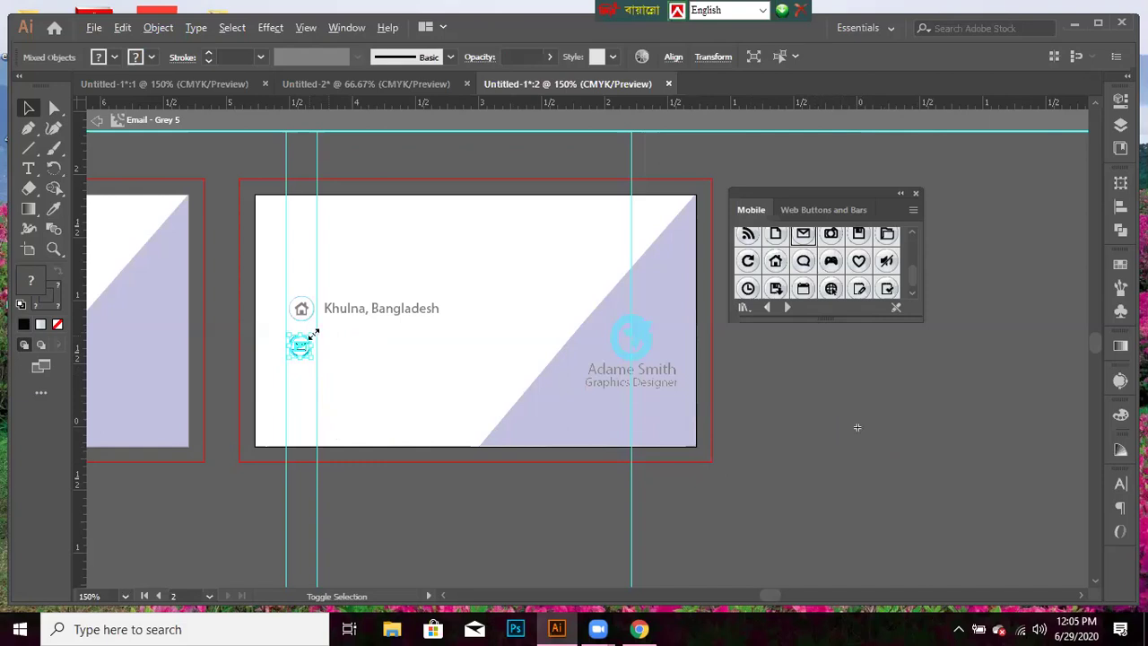
left_click_drag(313, 332, 316, 334)
left_click(463, 505)
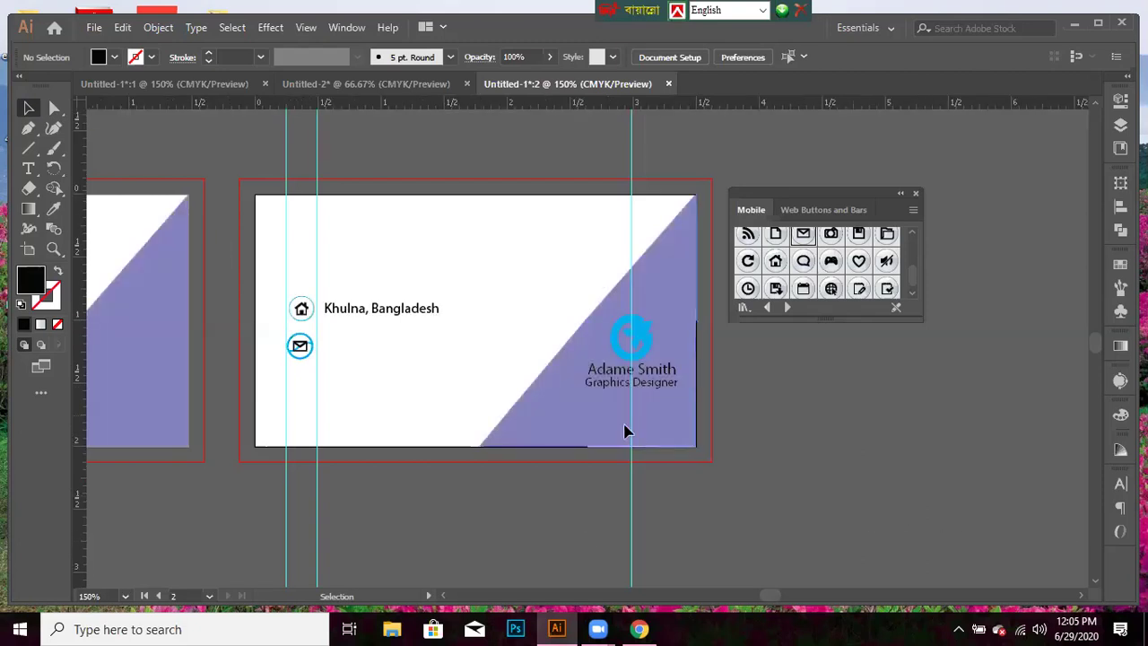
- Set the email icon directly beneath the home icon and zoom in and out to check it
left_click_drag(300, 358, 301, 359)
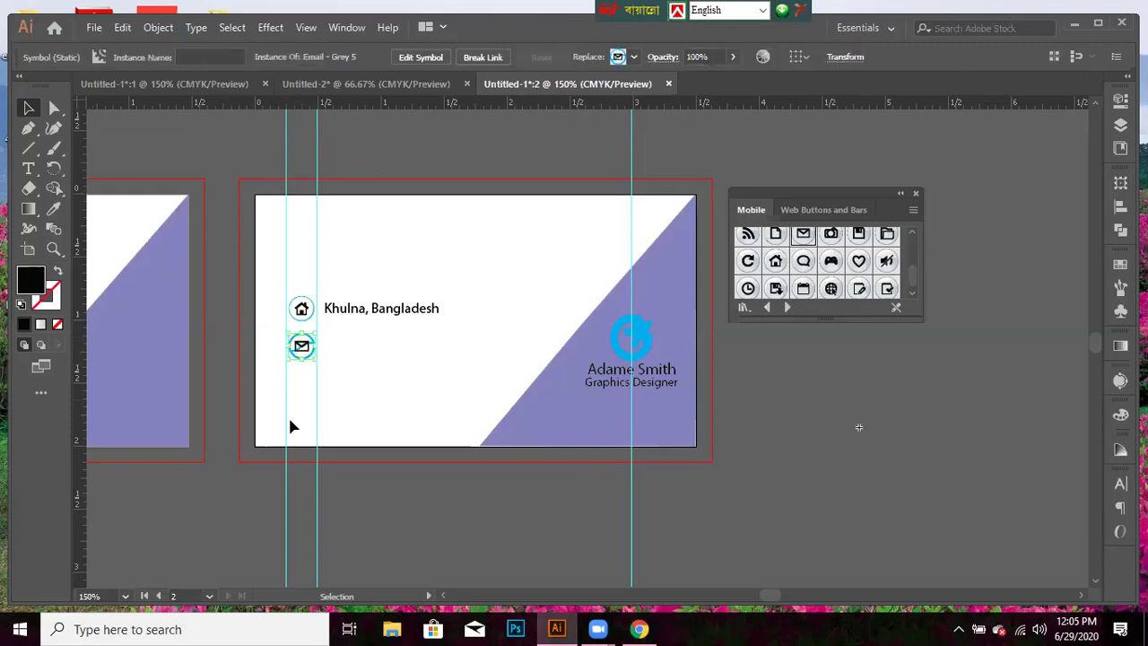
left_click(478, 537)
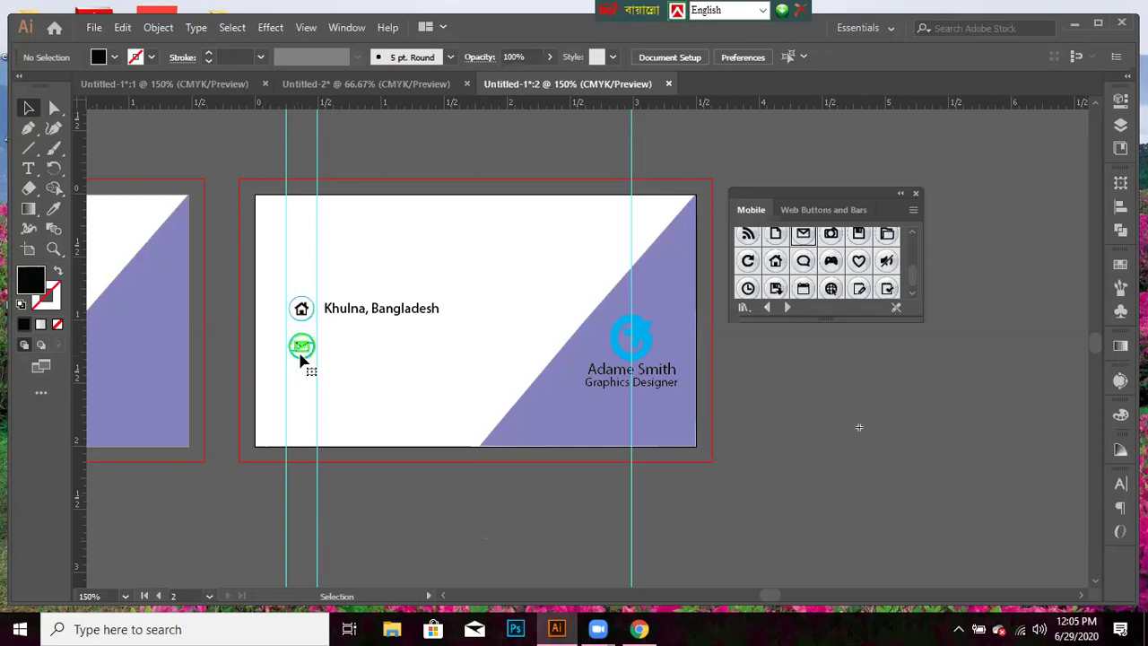
left_click(302, 360)
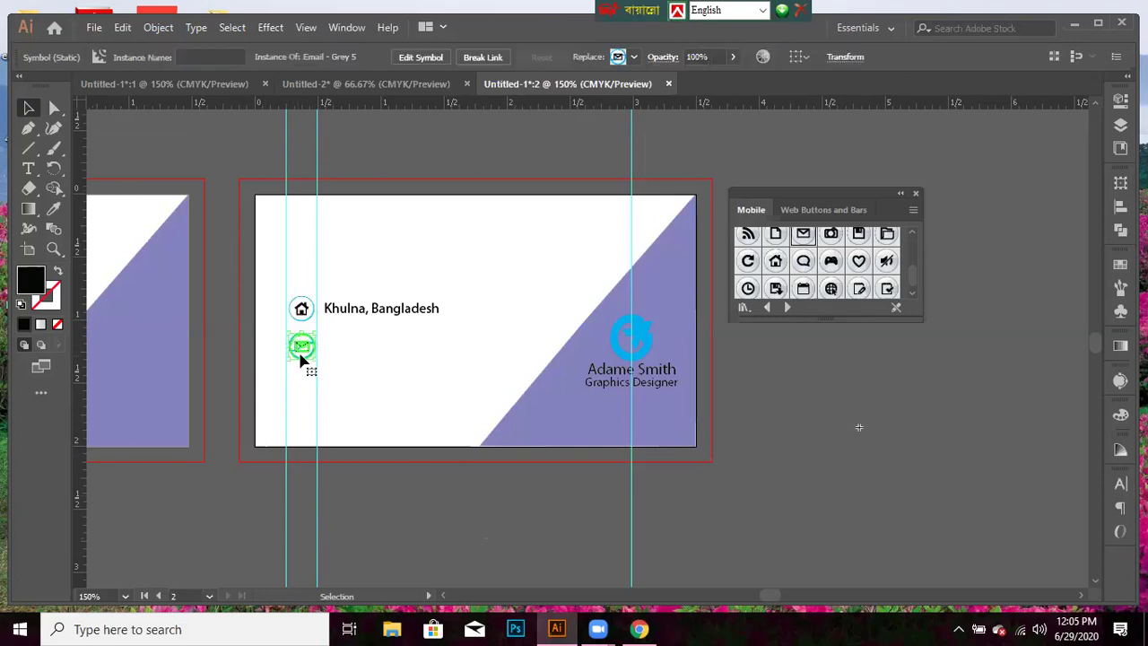
left_click(696, 513)
key("ctrl+equal")
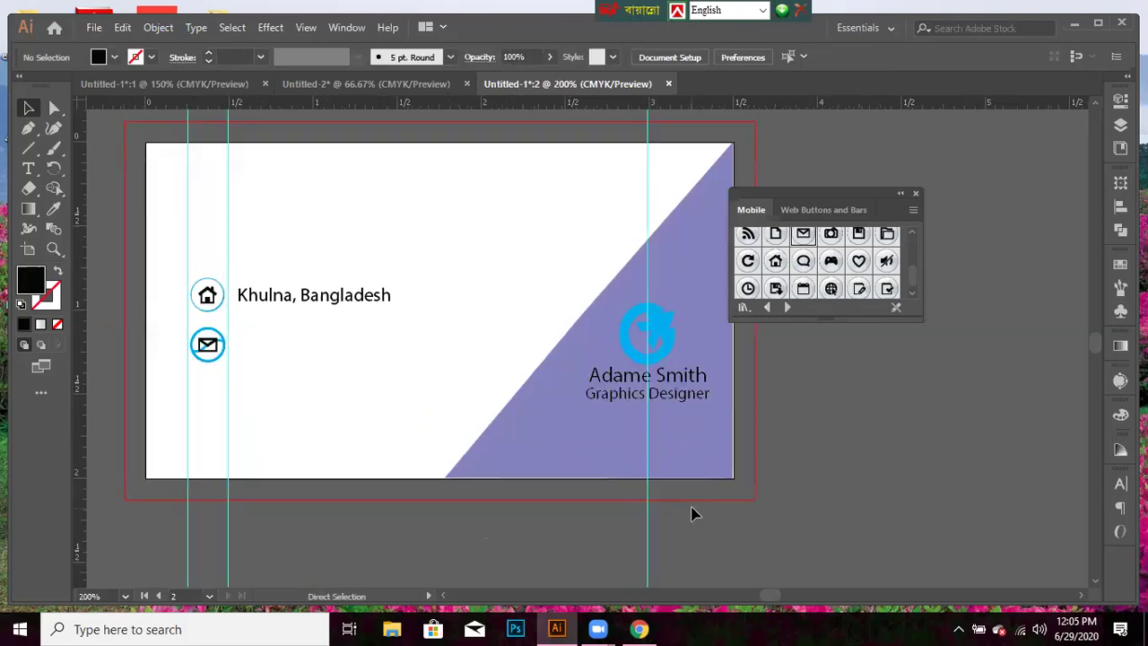
key("ctrl")
key("ctrl+equal")
key("ctrl+equal")
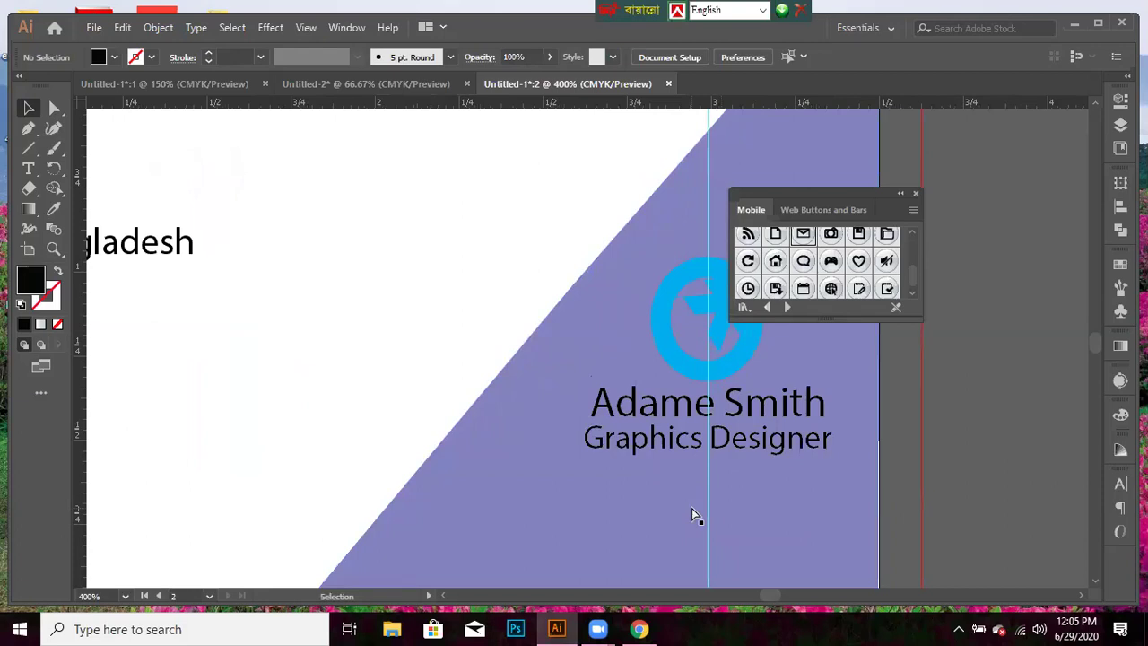
key("ctrl+minus")
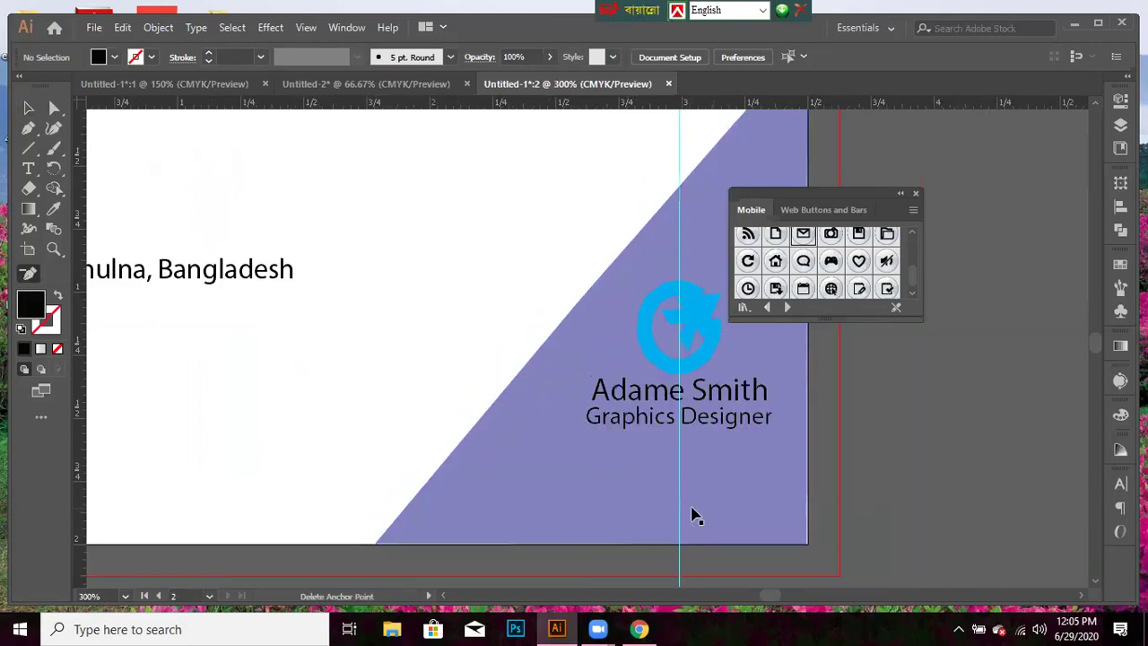
key("ctrl+minus")
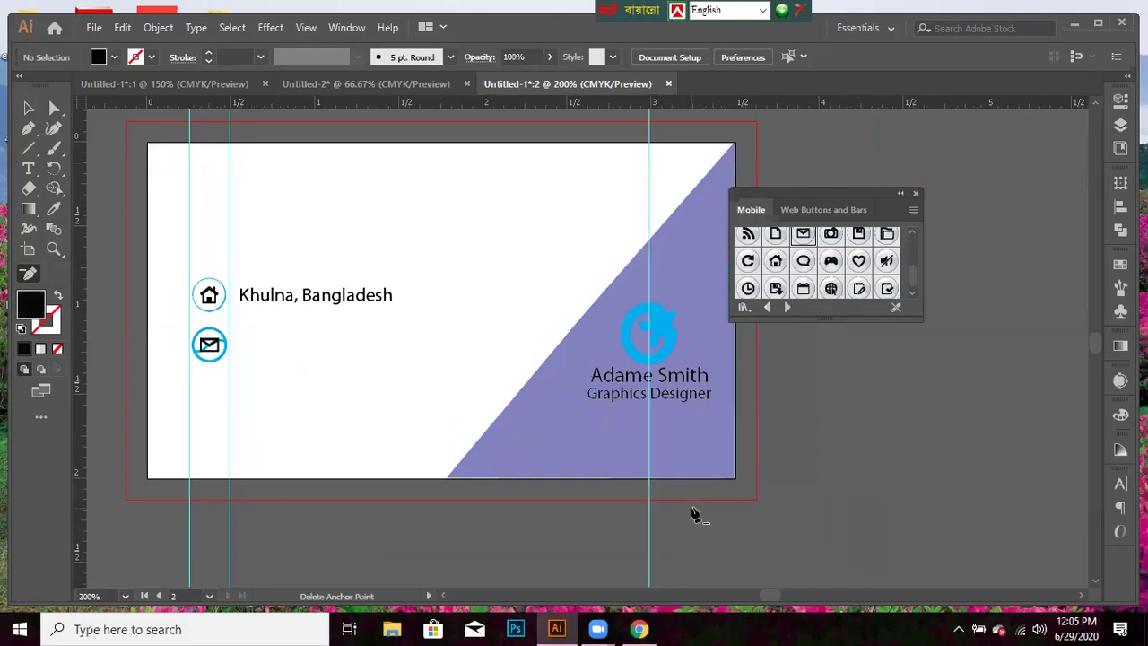
key("space")
- Close the floating symbol library and briefly preview the artwork in Outline view
left_click_drag(589, 464, 709, 502)
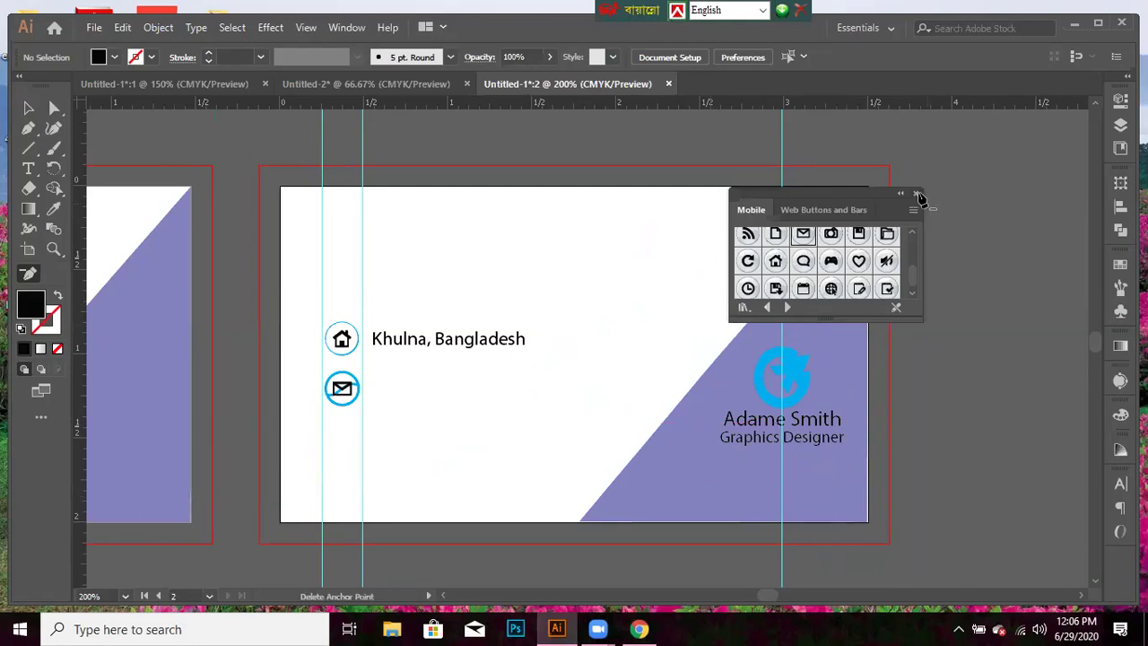
left_click(916, 195)
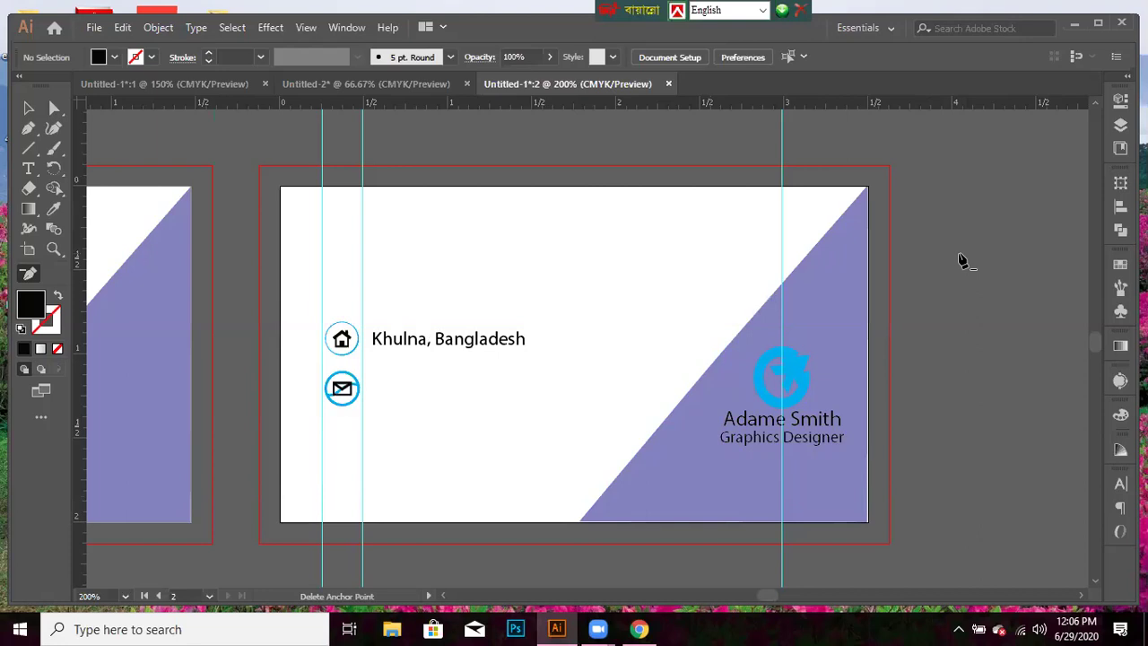
key("ctrl")
key("ctrl+y")
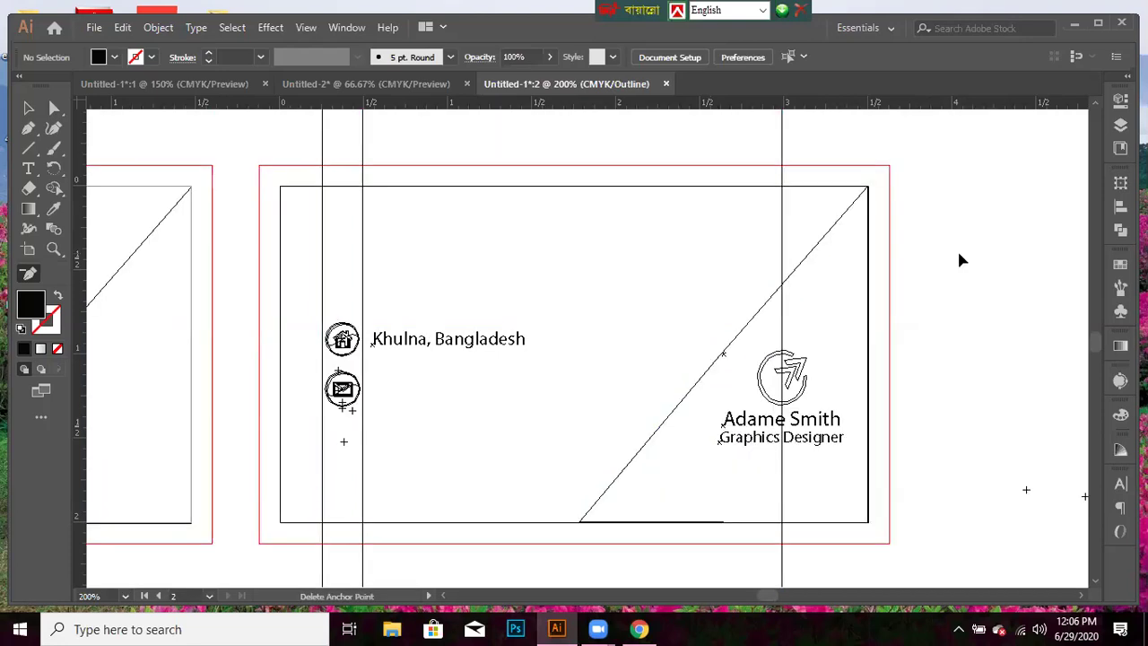
key("ctrl+y")
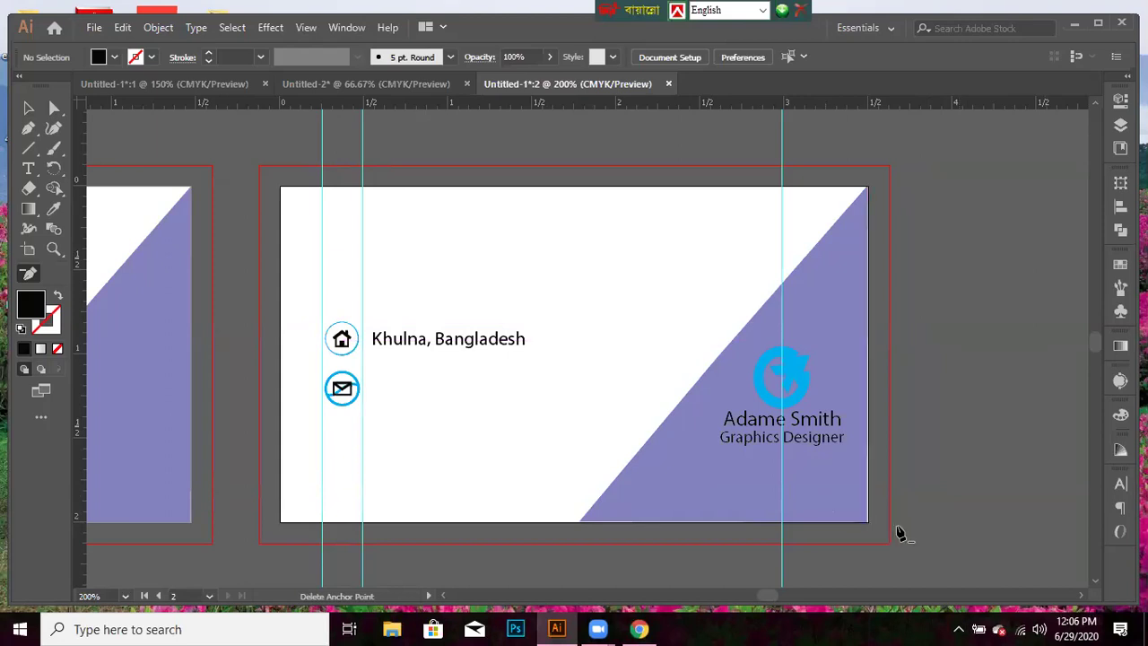
- Select the purple triangle and nudge it in Outline view to meet the card's right and bottom edges
key("ctrl")
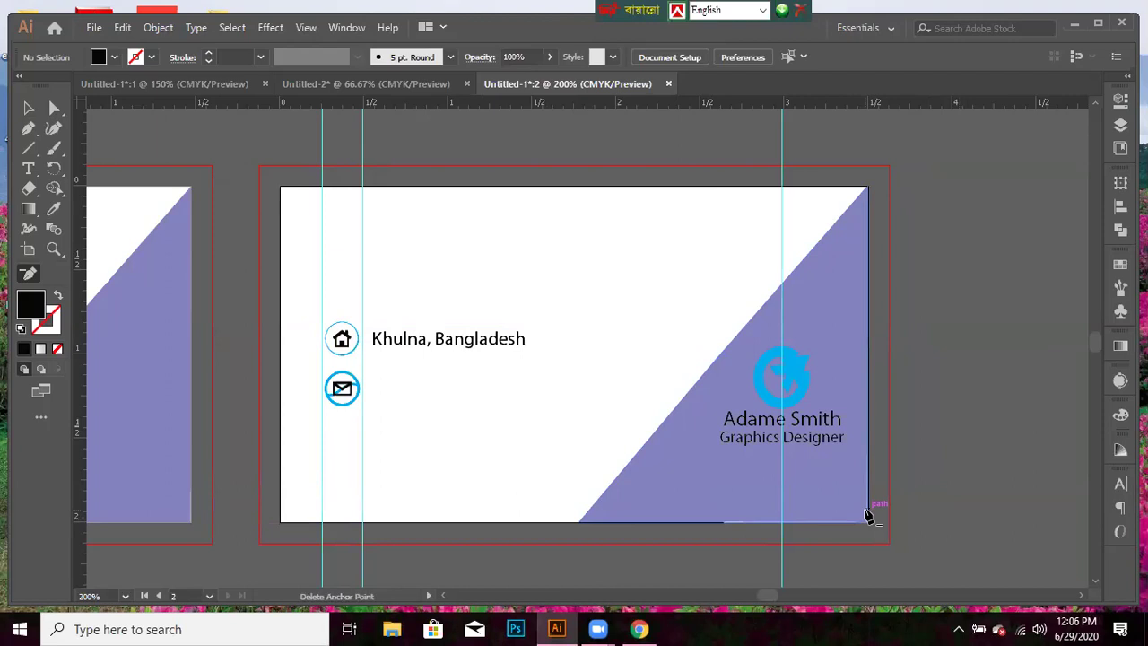
left_click(26, 107)
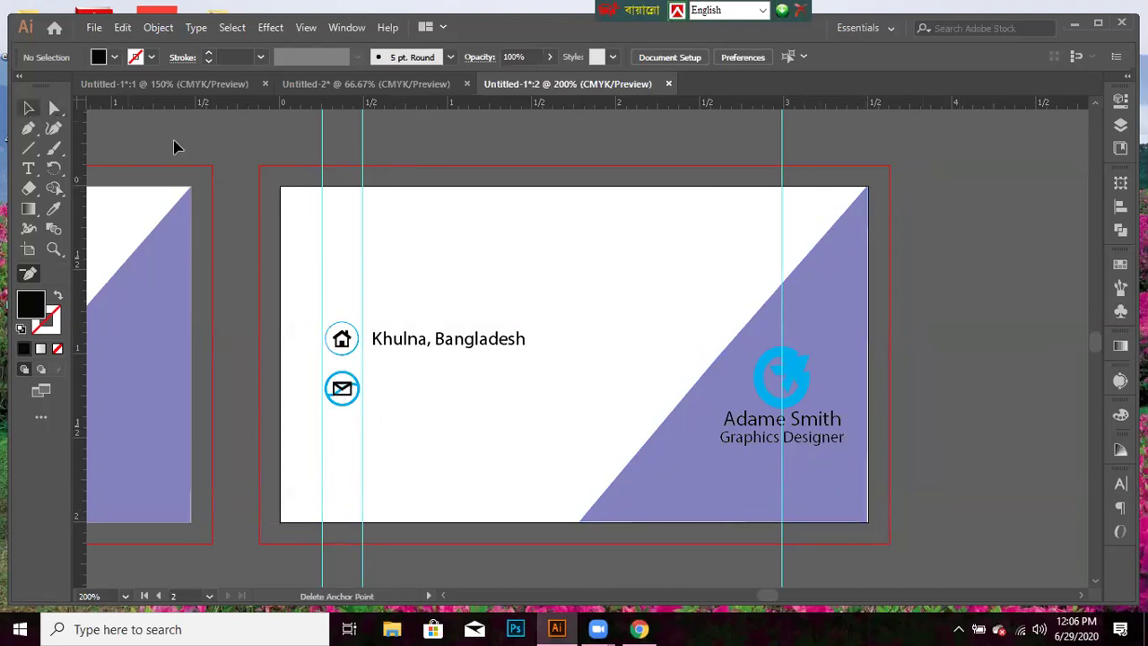
left_click(826, 240)
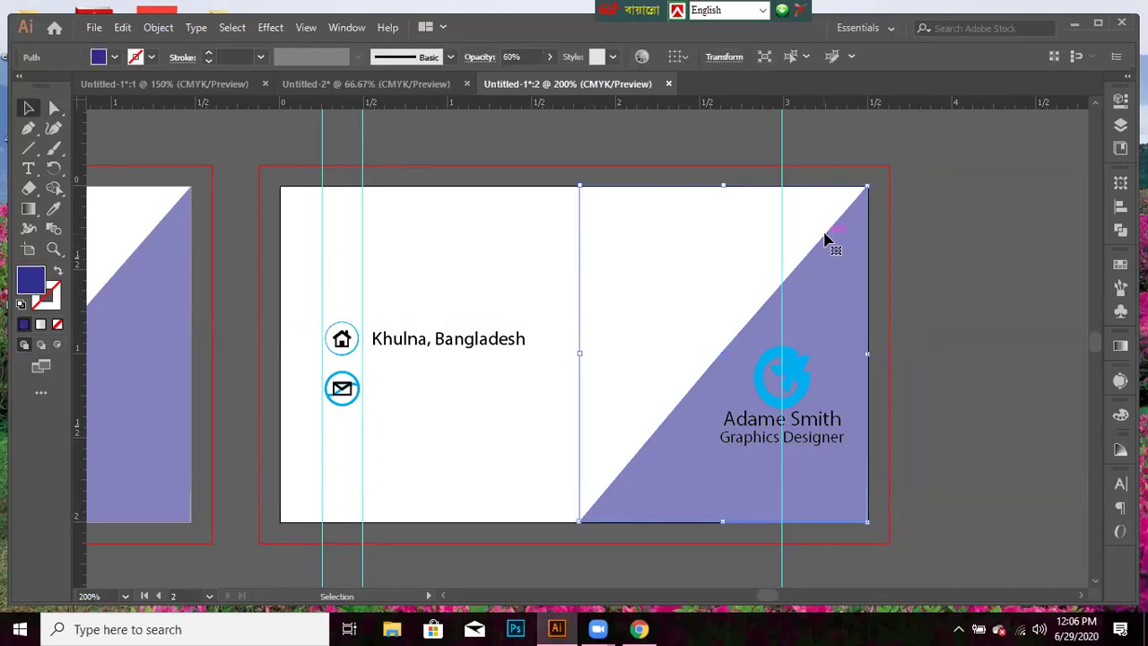
key("Down")
key("Right")
key("ctrl+y")
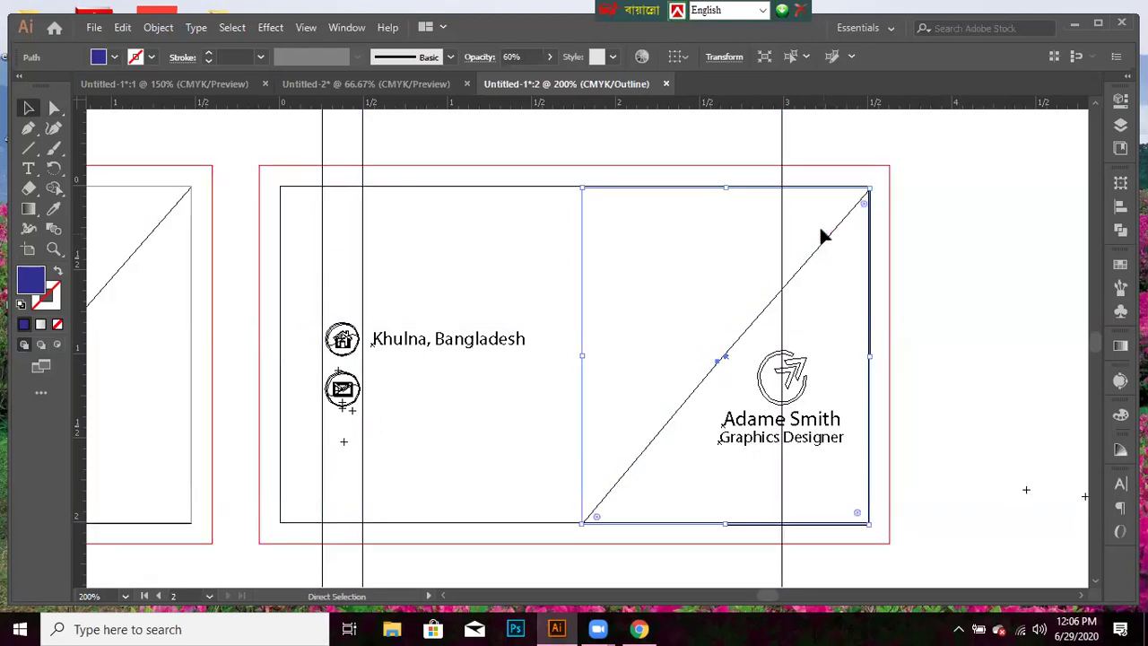
key("ctrl+equal")
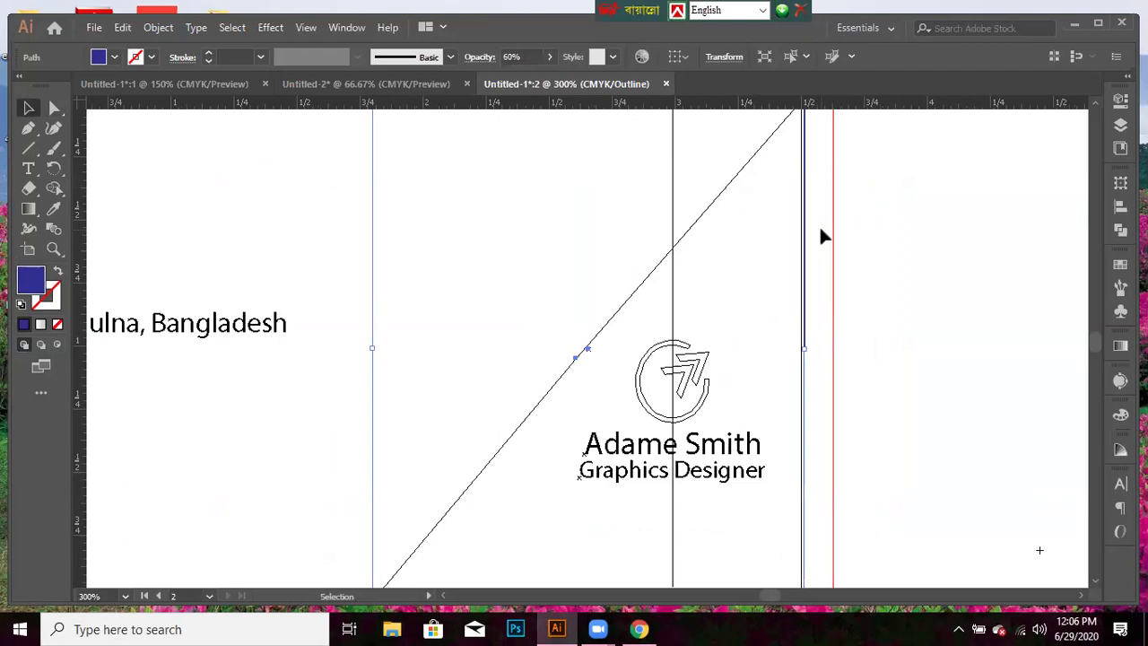
key("Right")
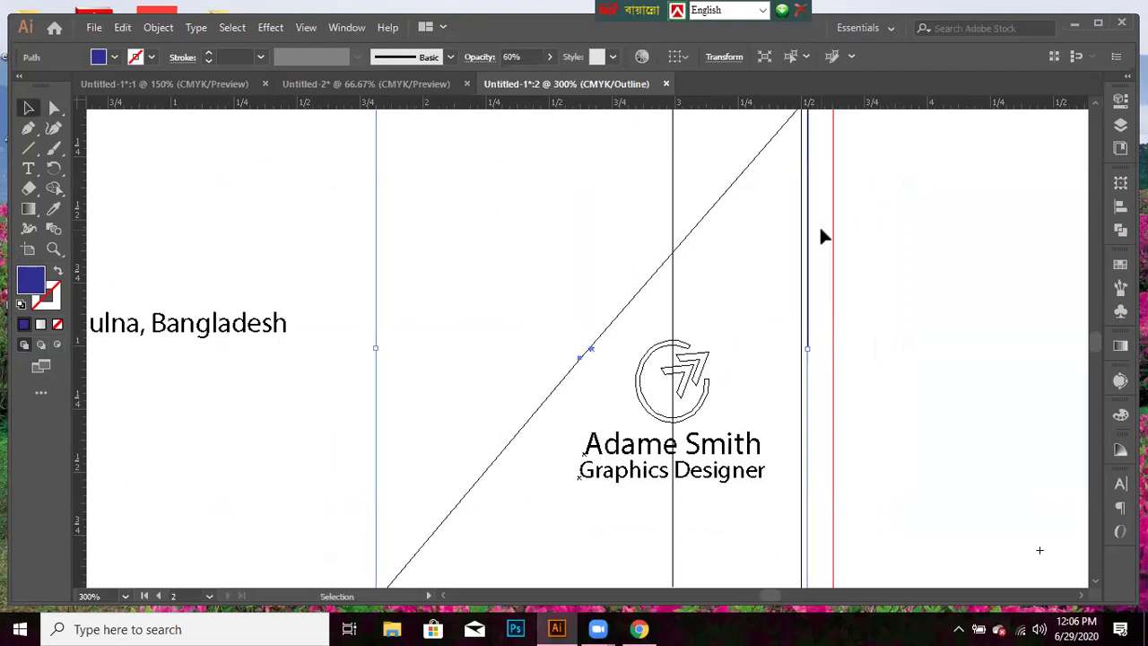
key("Left")
key("Left")
key("a")
key("ctrl+minus")
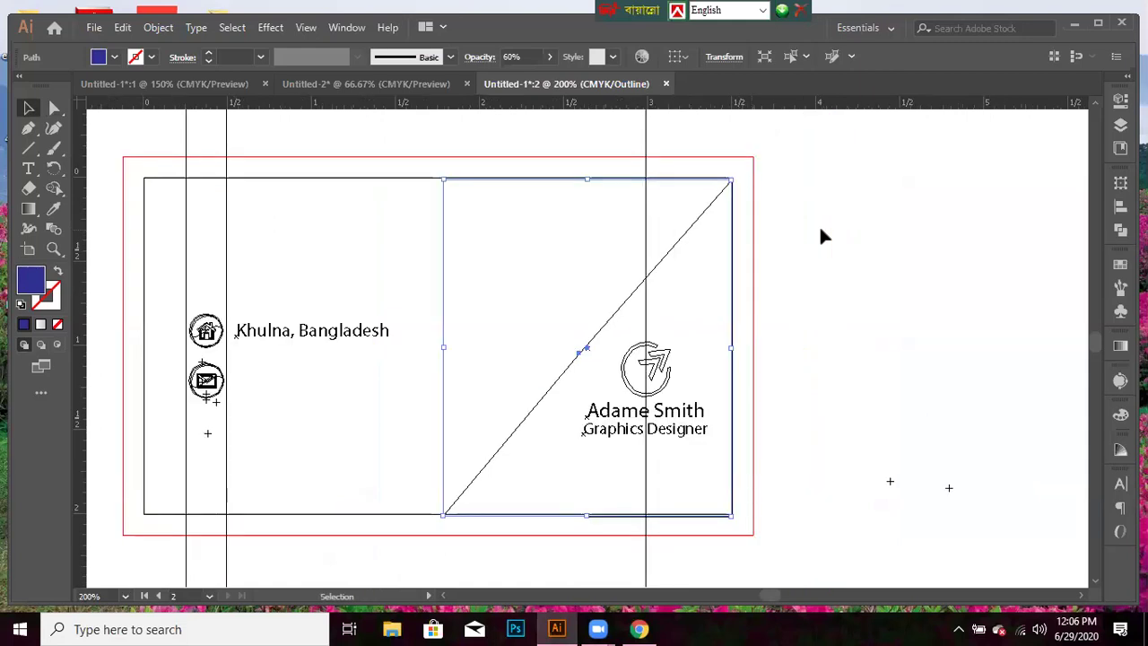
key("v")
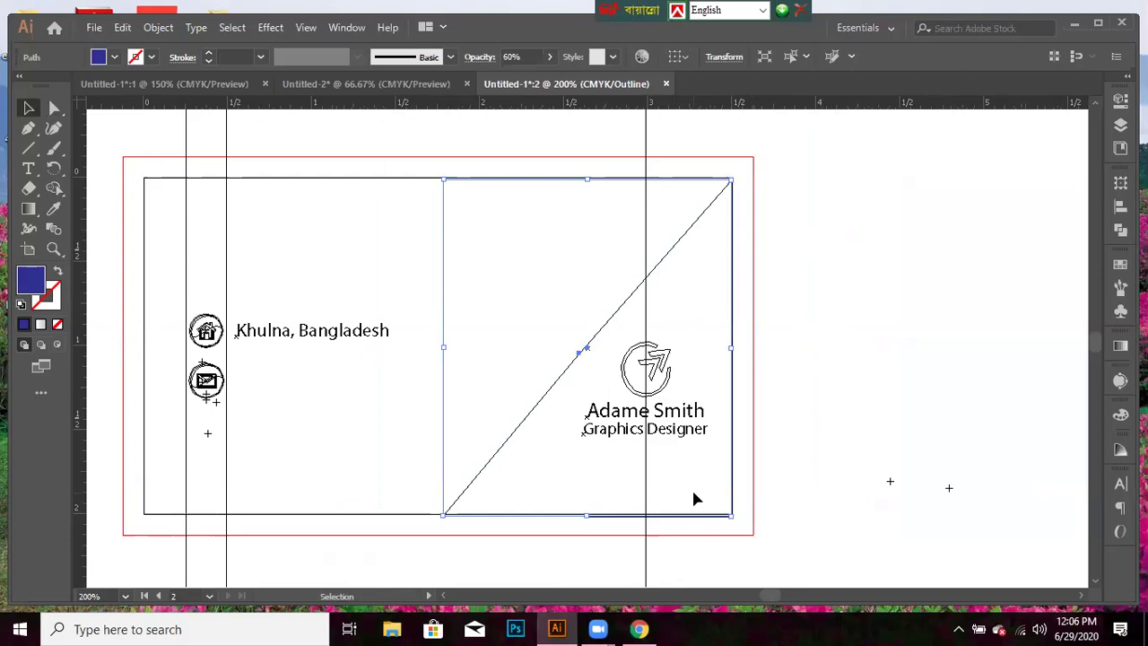
key("Up")
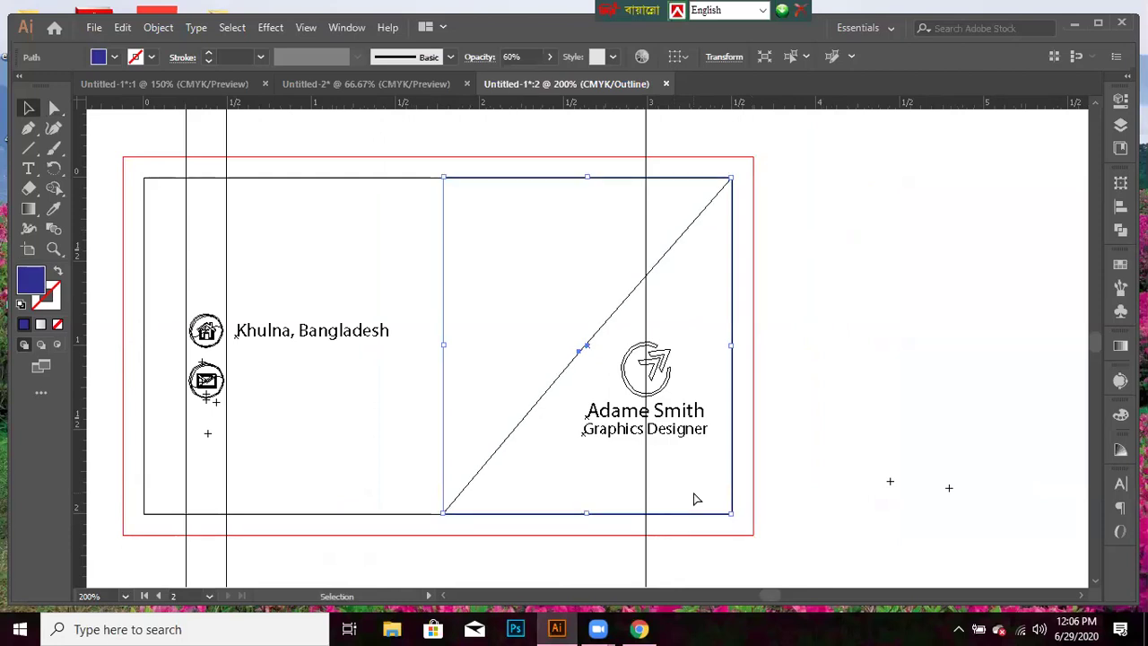
key("ctrl+y")
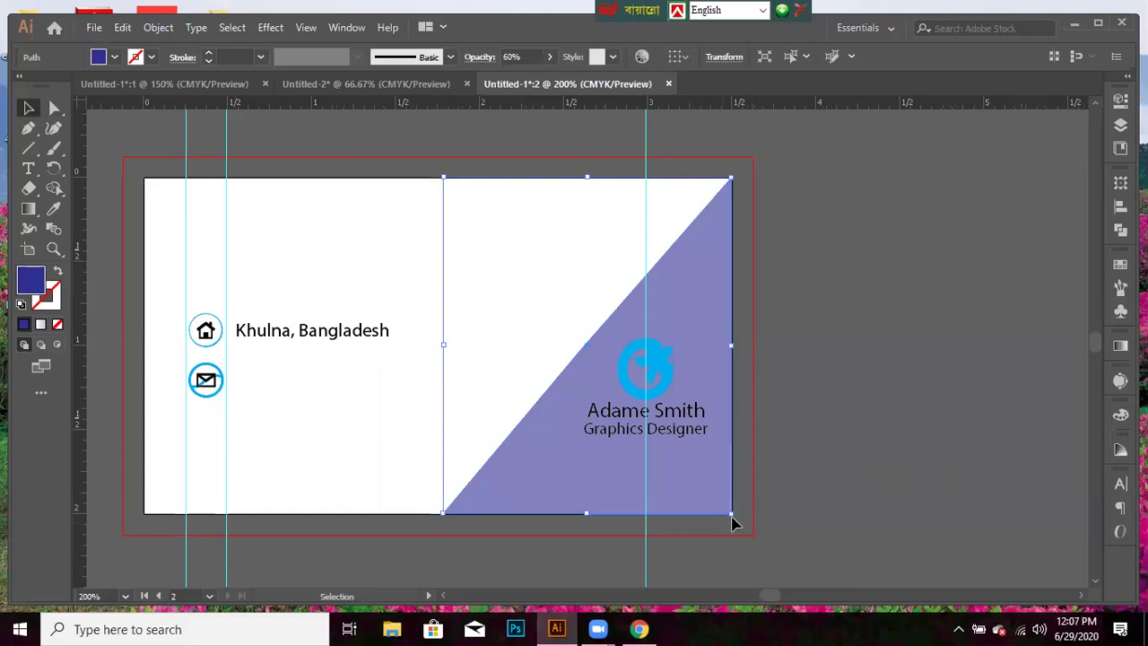
- Reselect the triangle, fine-tune it horizontally, and return to full-colour preview
left_click(858, 512)
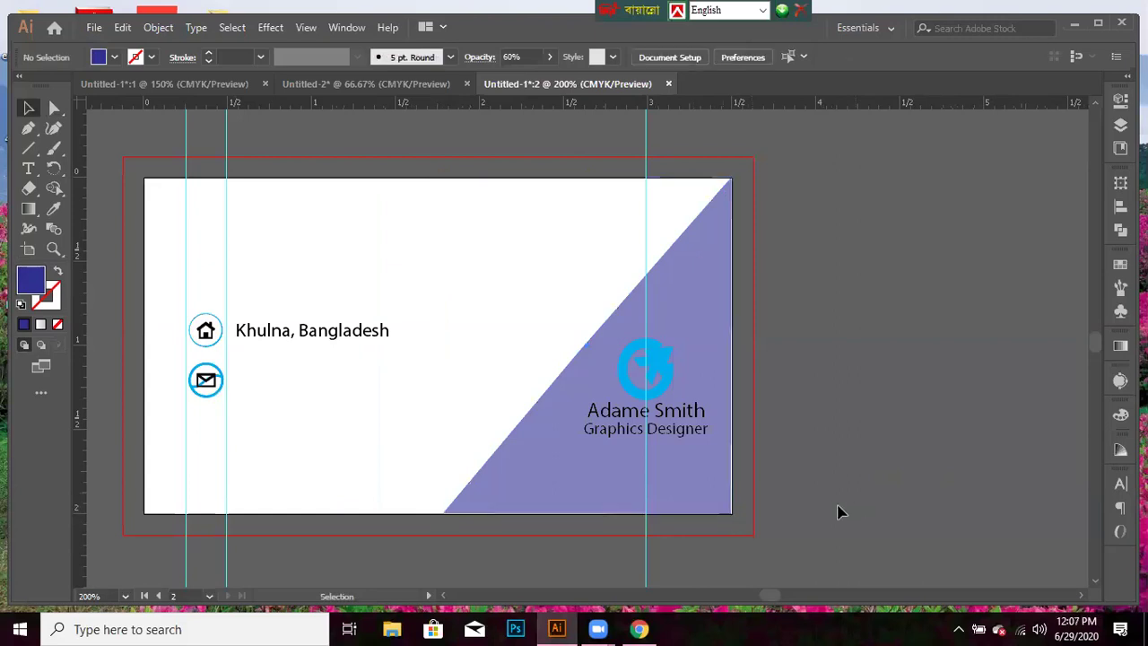
left_click(706, 518)
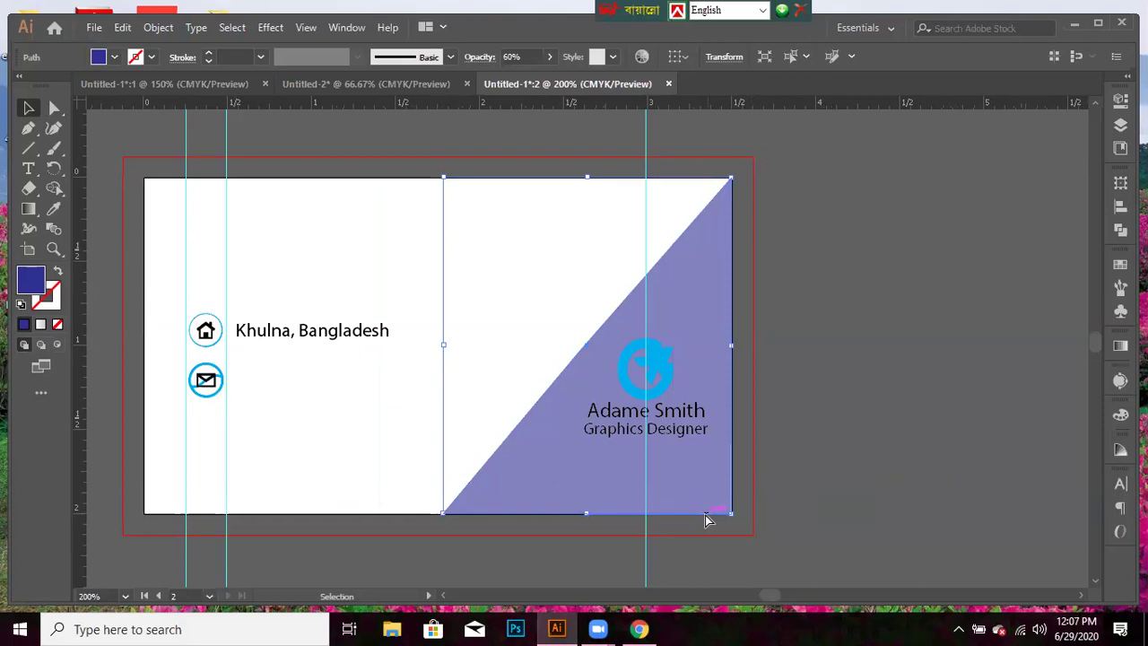
key("ctrl+y")
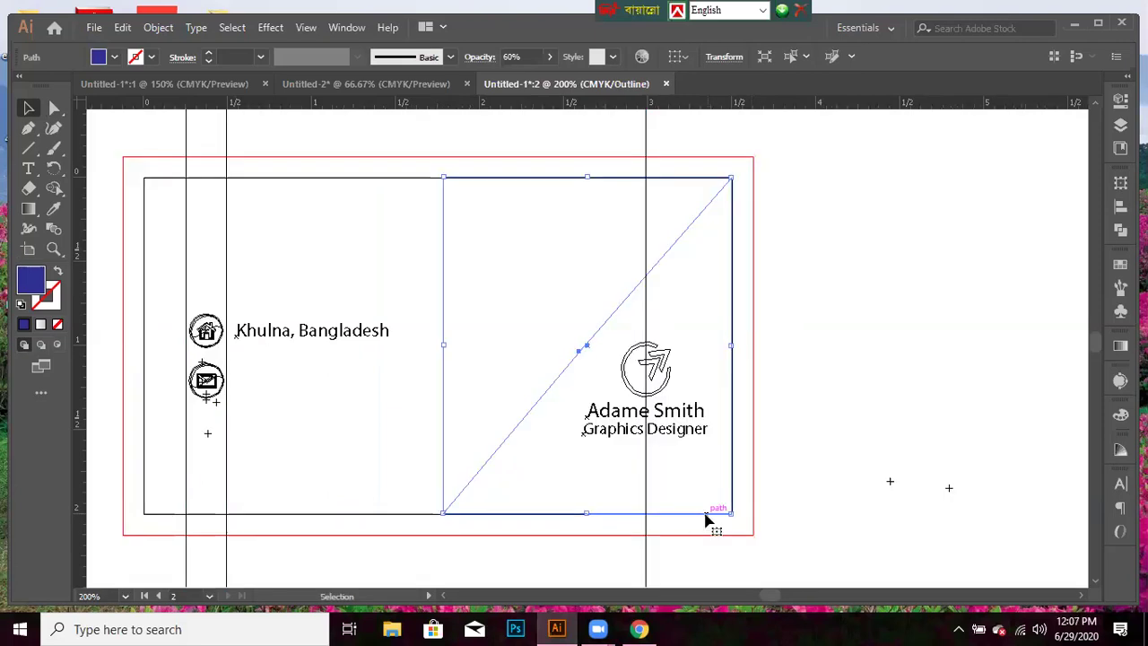
left_click(887, 508)
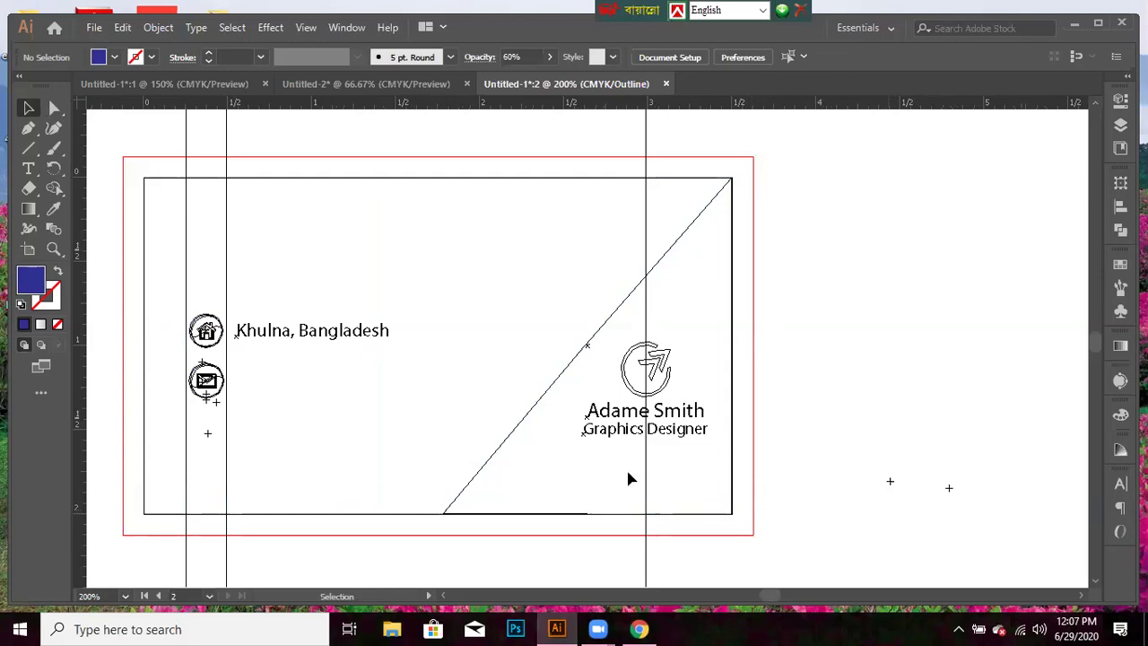
left_click(543, 399)
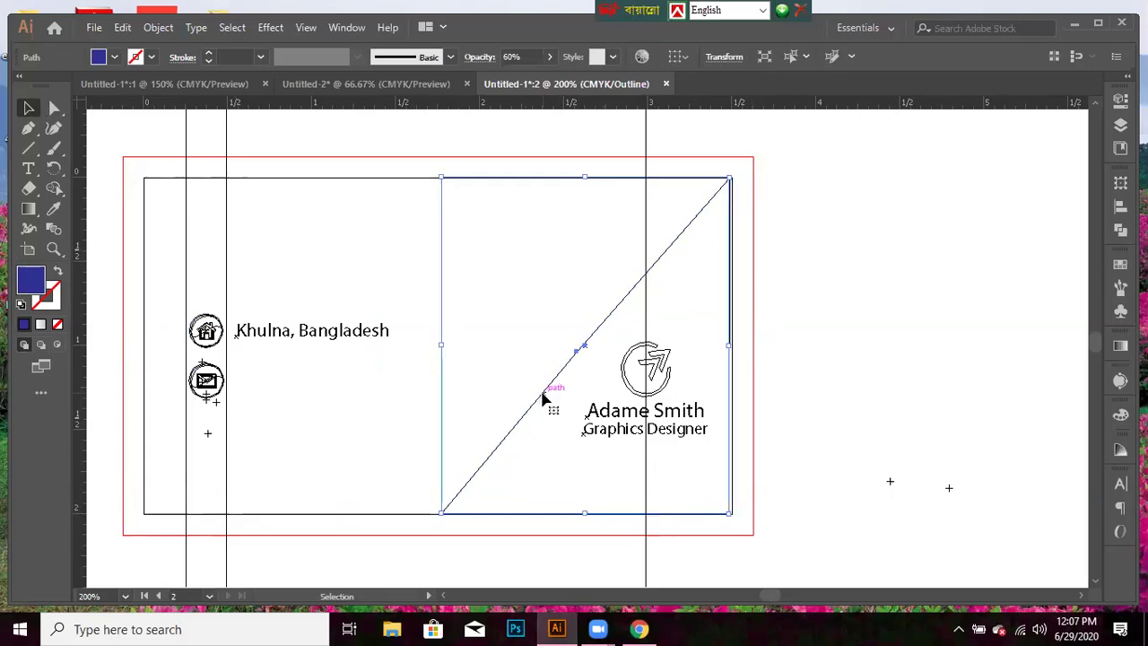
key("Right")
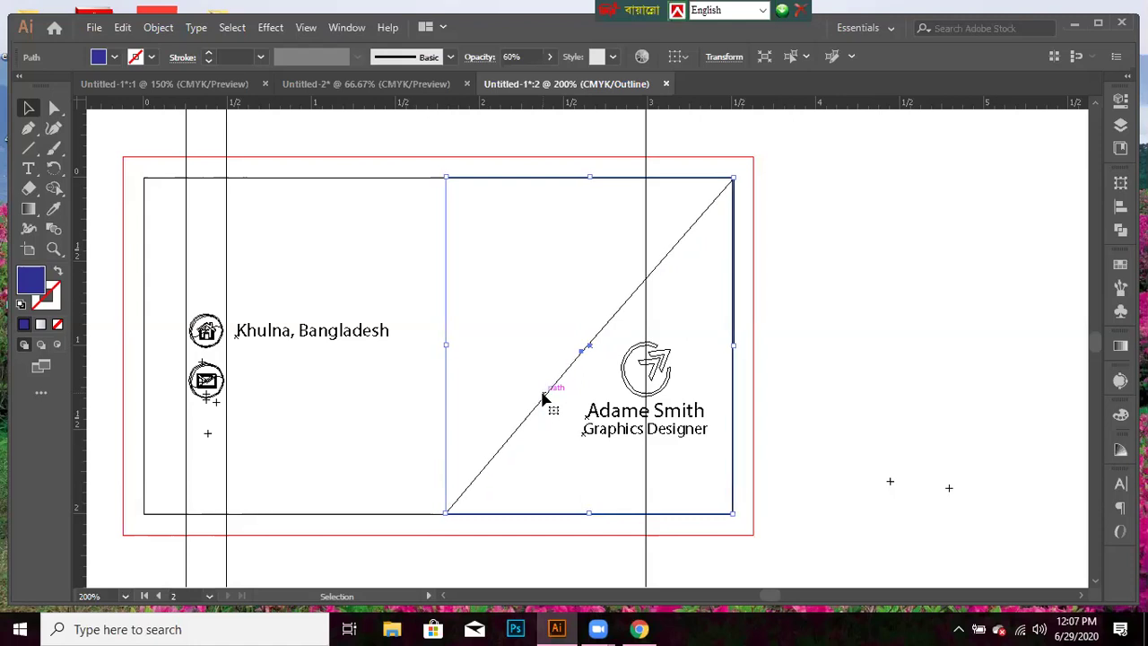
key("Left")
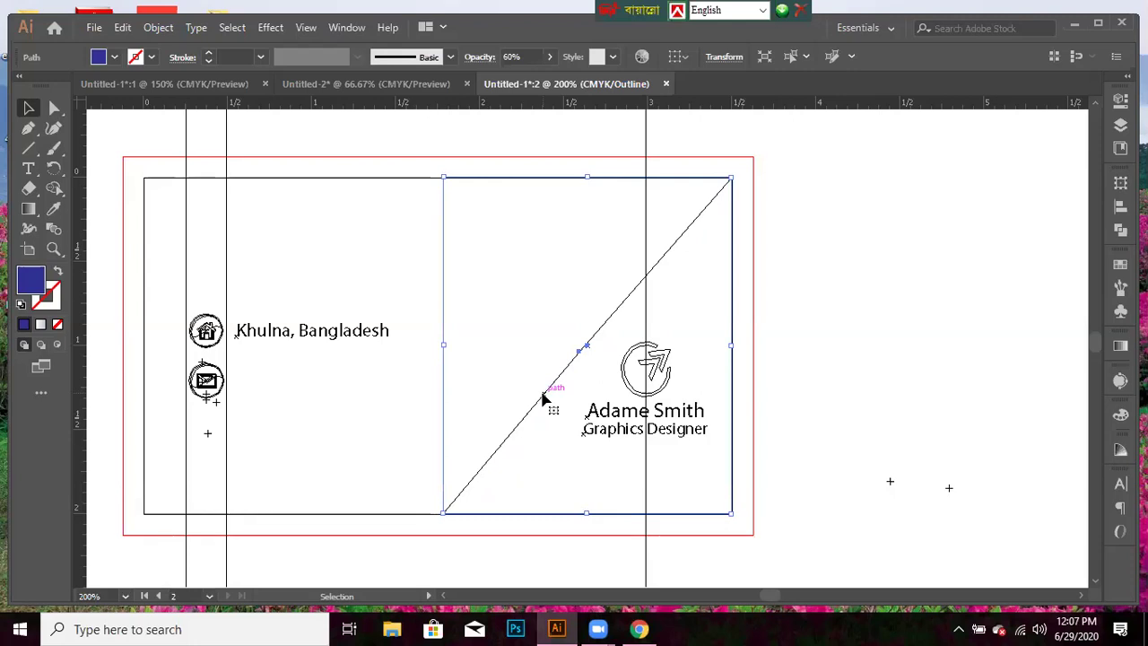
key("Right")
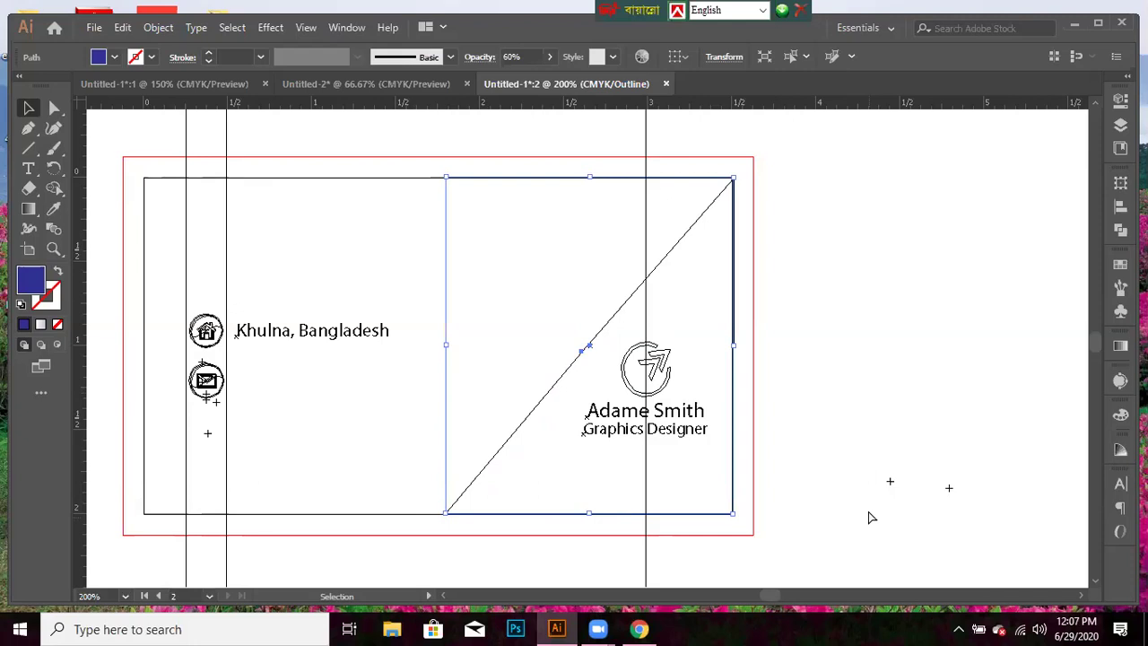
key("ctrl+y")
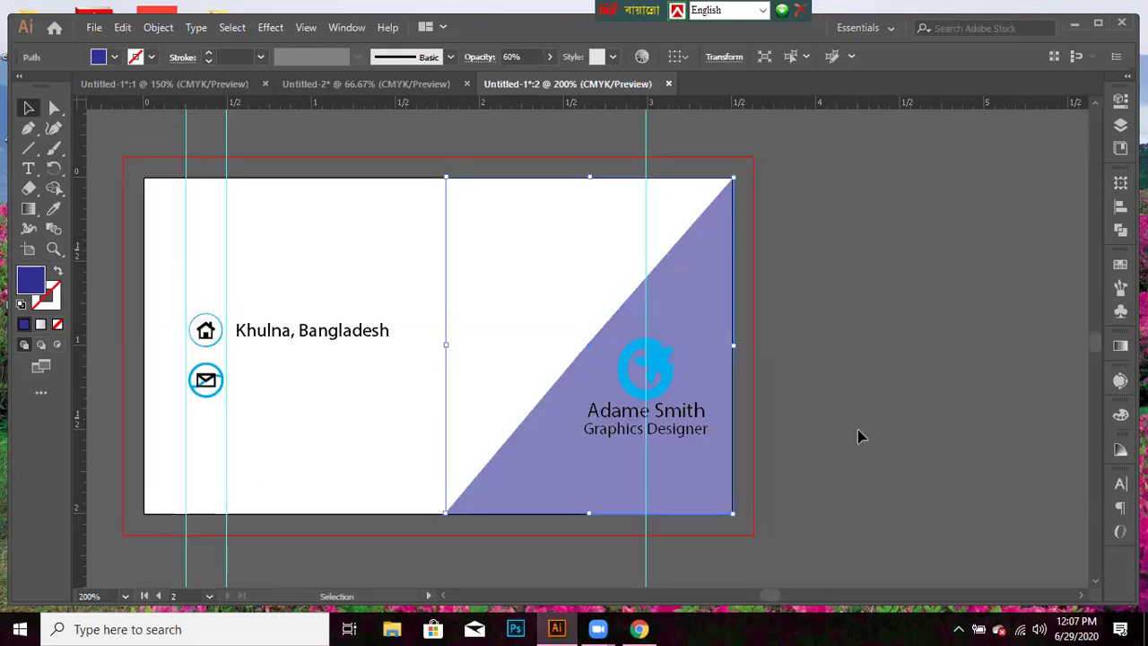
- Nudge the purple triangle down one step using Outline view
left_click(857, 429)
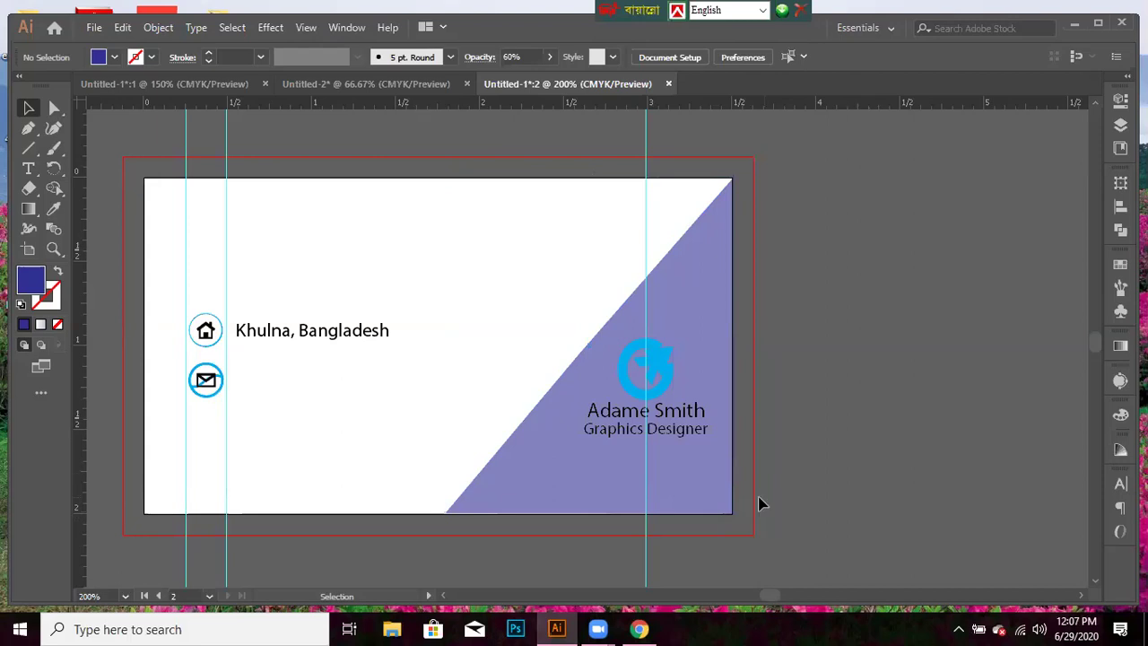
key("ctrl+y")
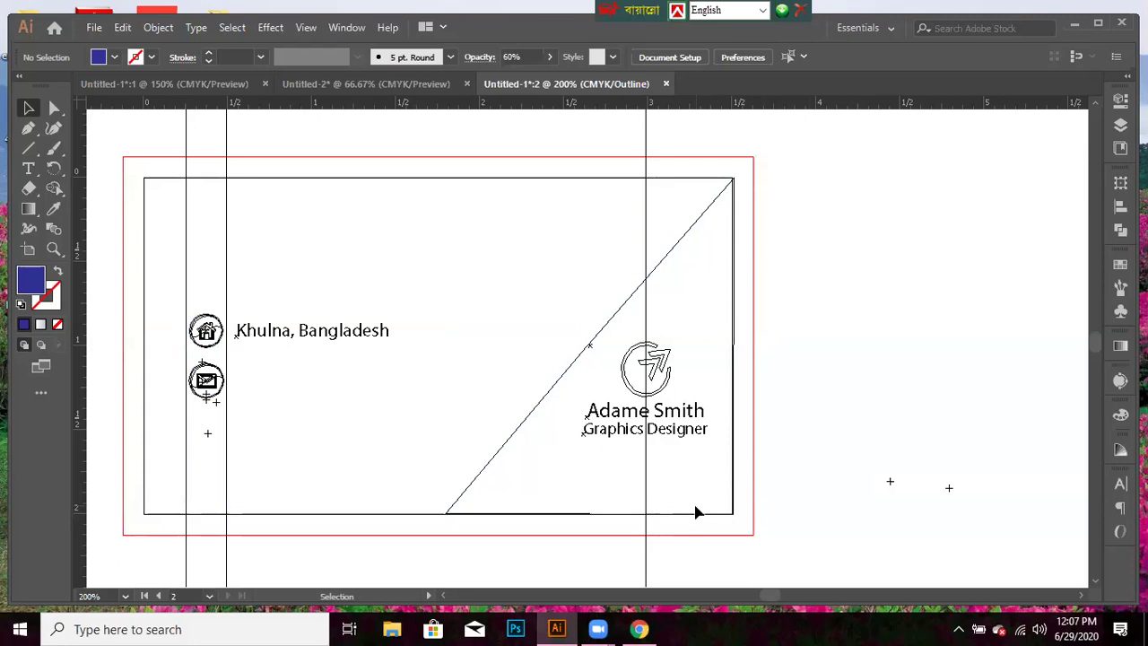
left_click(558, 381)
key("Down")
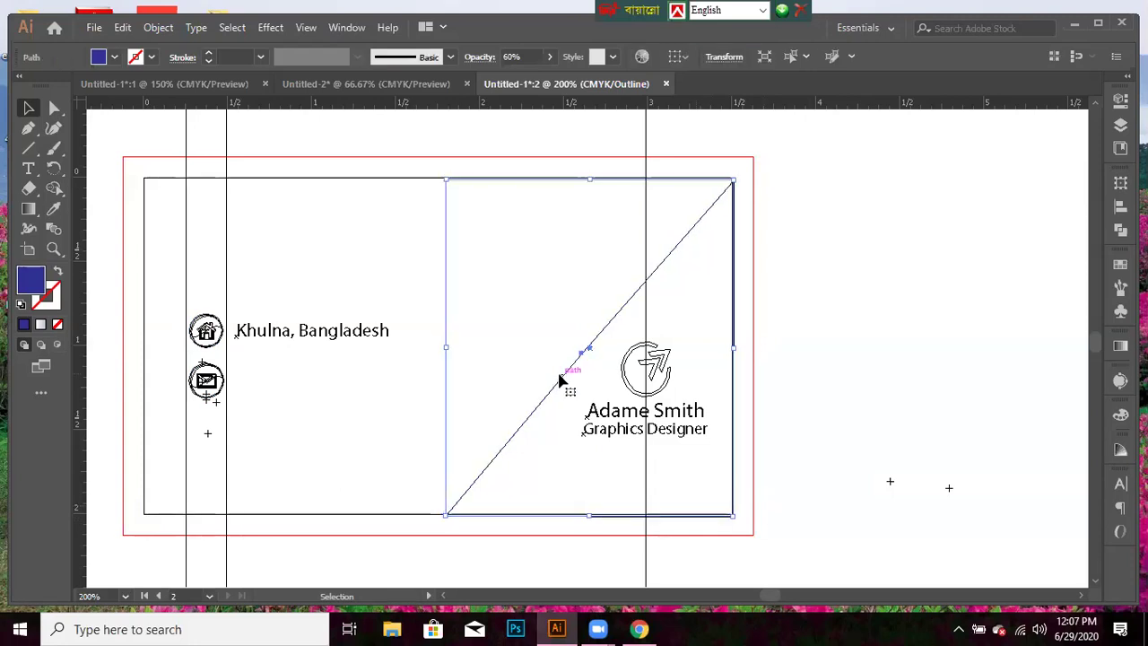
key("ctrl+y")
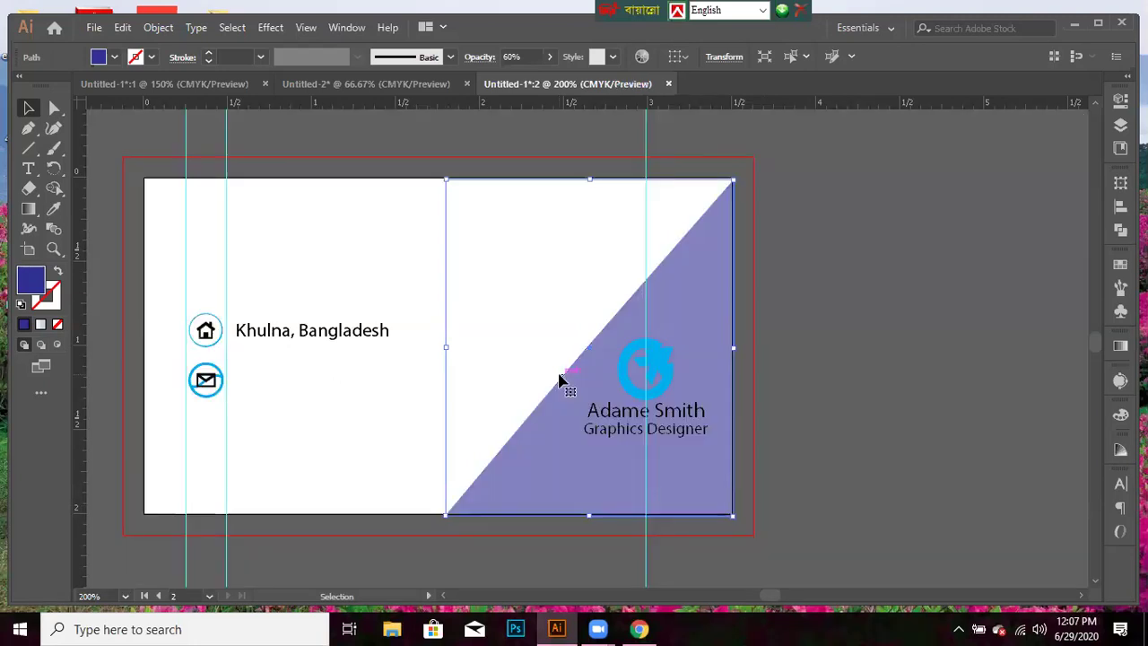
left_click(867, 421)
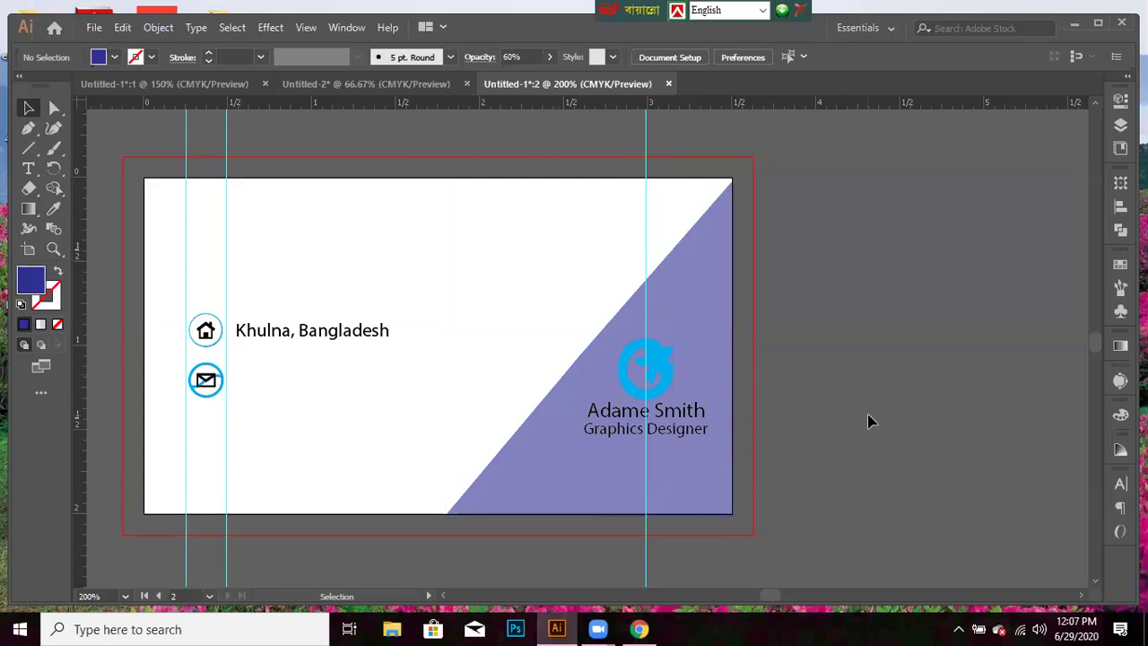
- Recheck the triangle in Outline view, zooming in on the card's bottom edge
key("ctrl")
key("ctrl+y")
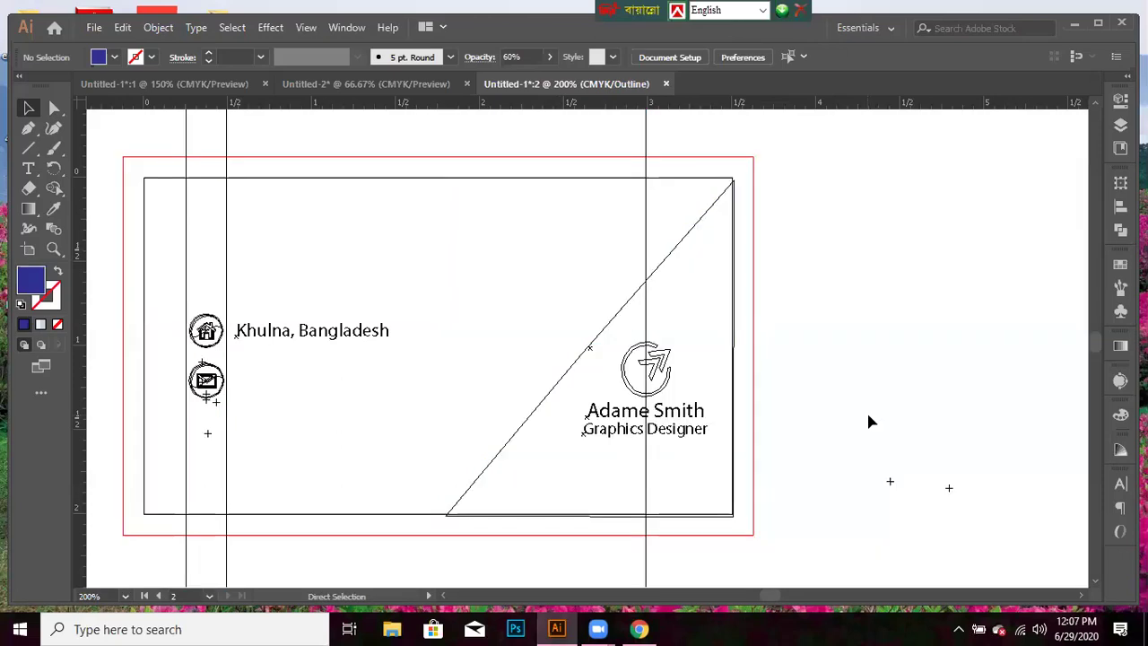
left_click(605, 323)
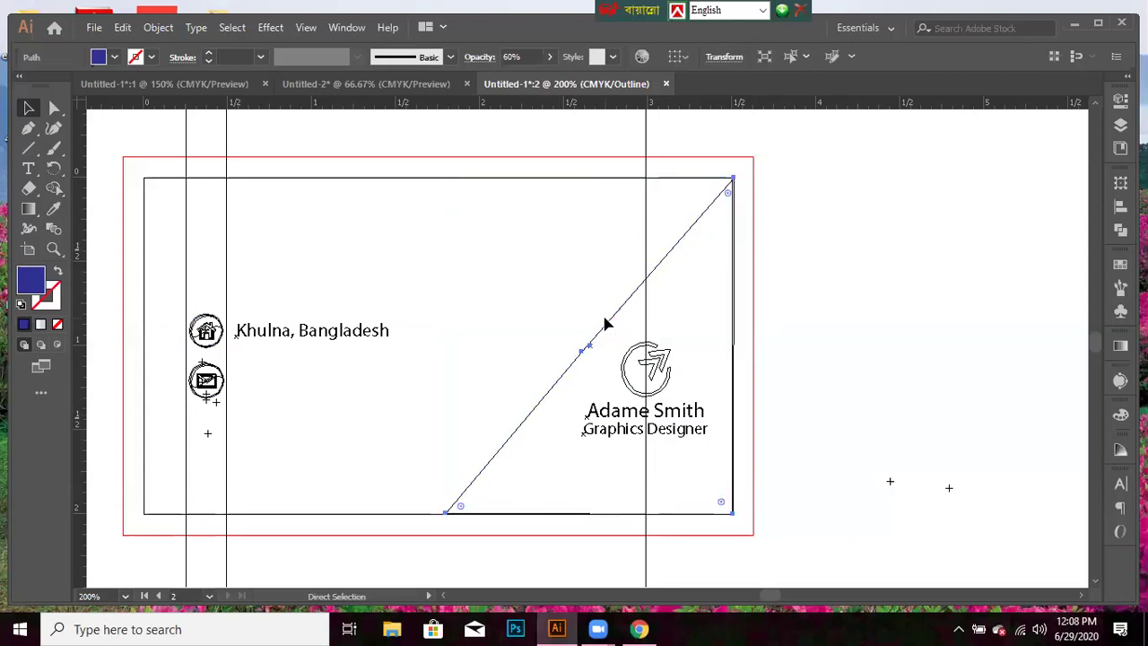
key("ctrl+y")
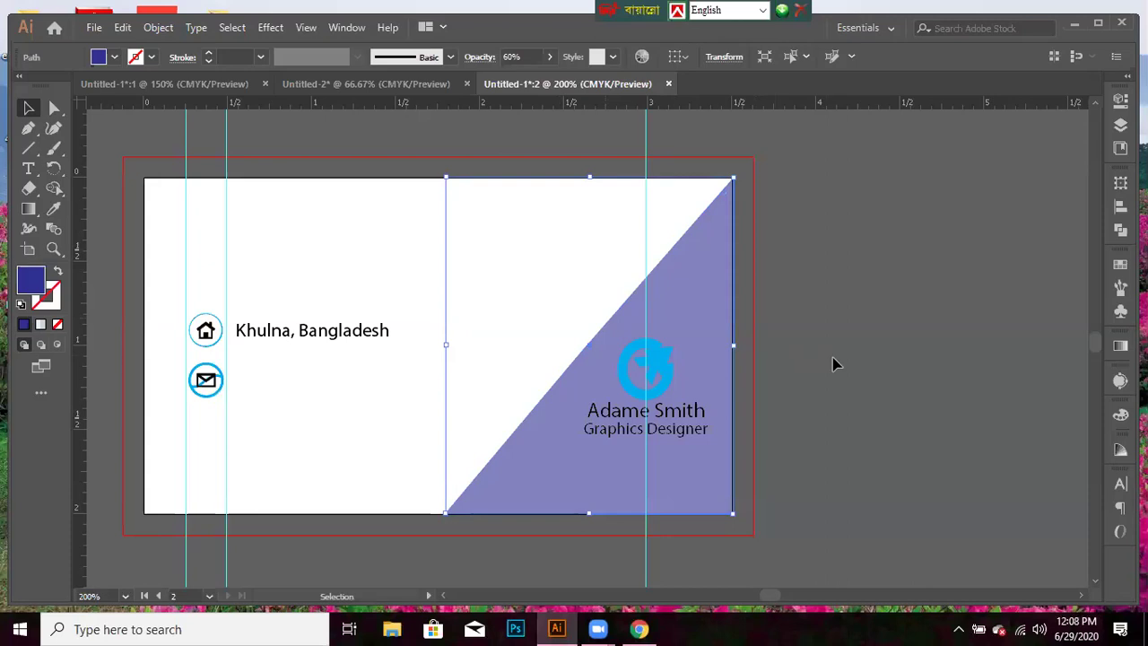
left_click(833, 361)
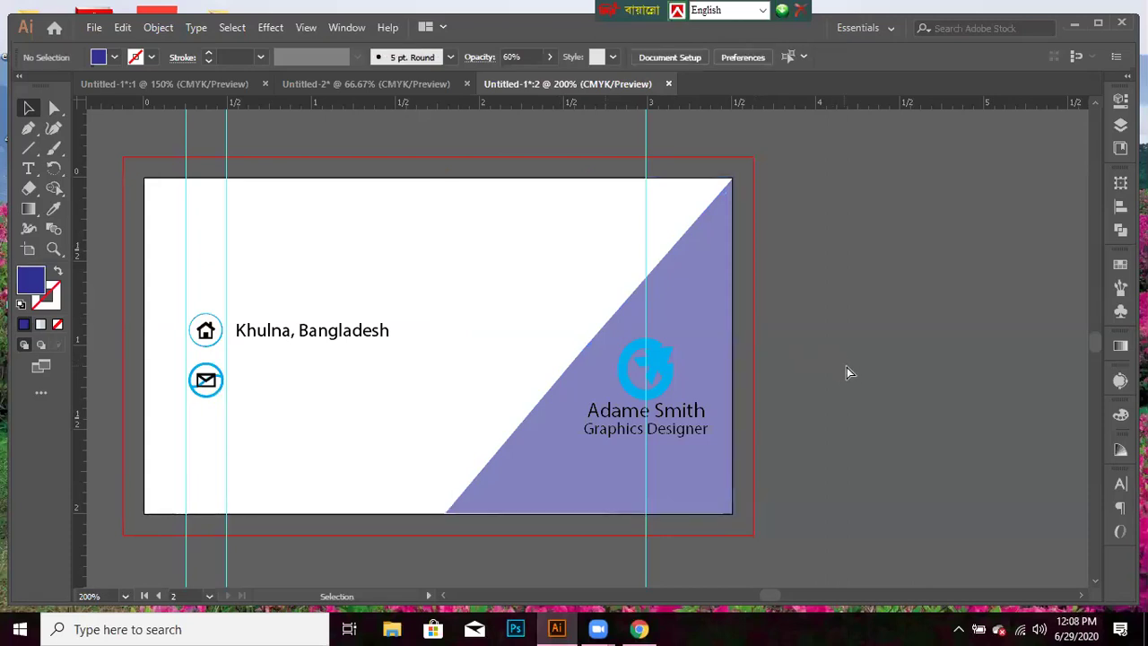
key("ctrl+y")
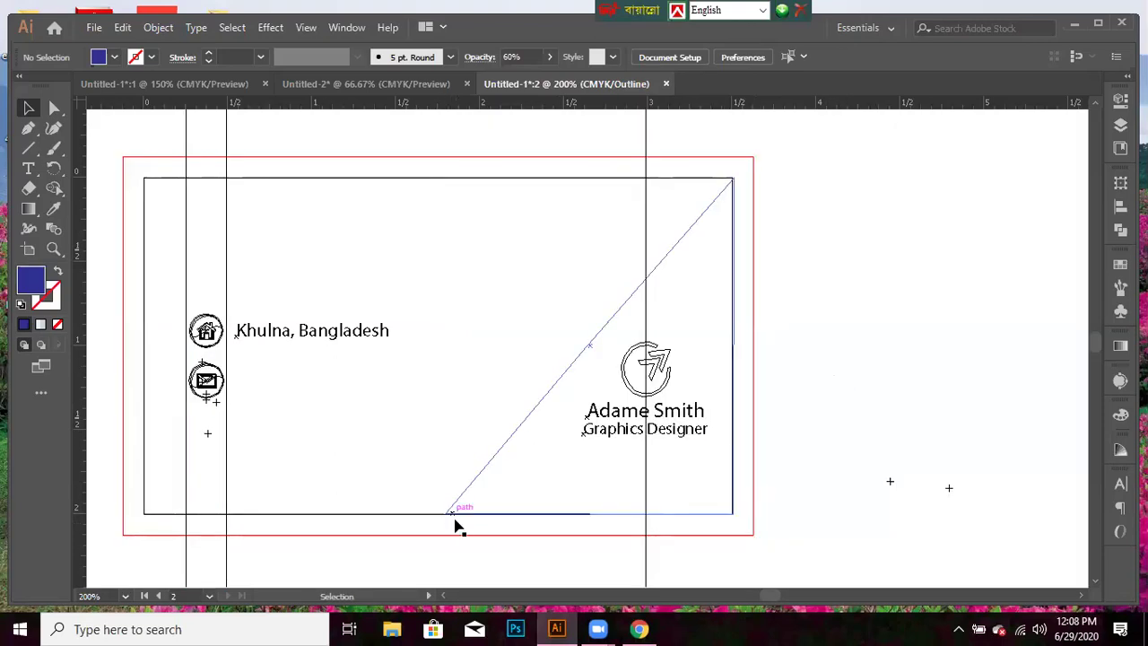
key("ctrl+equal")
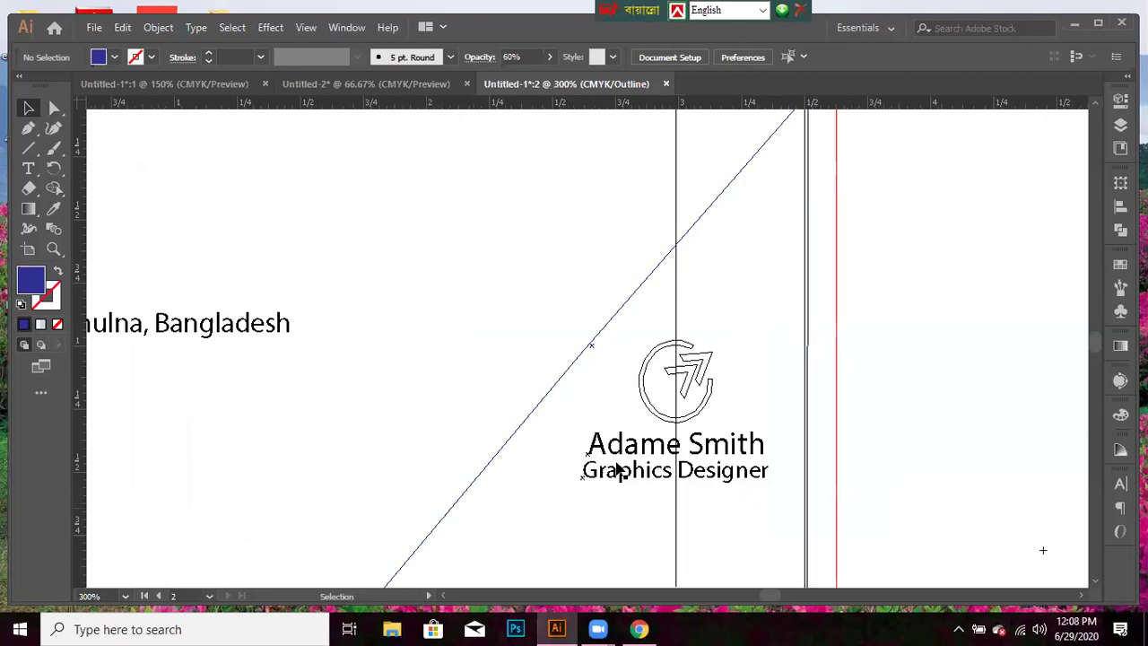
key("space")
left_click_drag(591, 350, 589, 244)
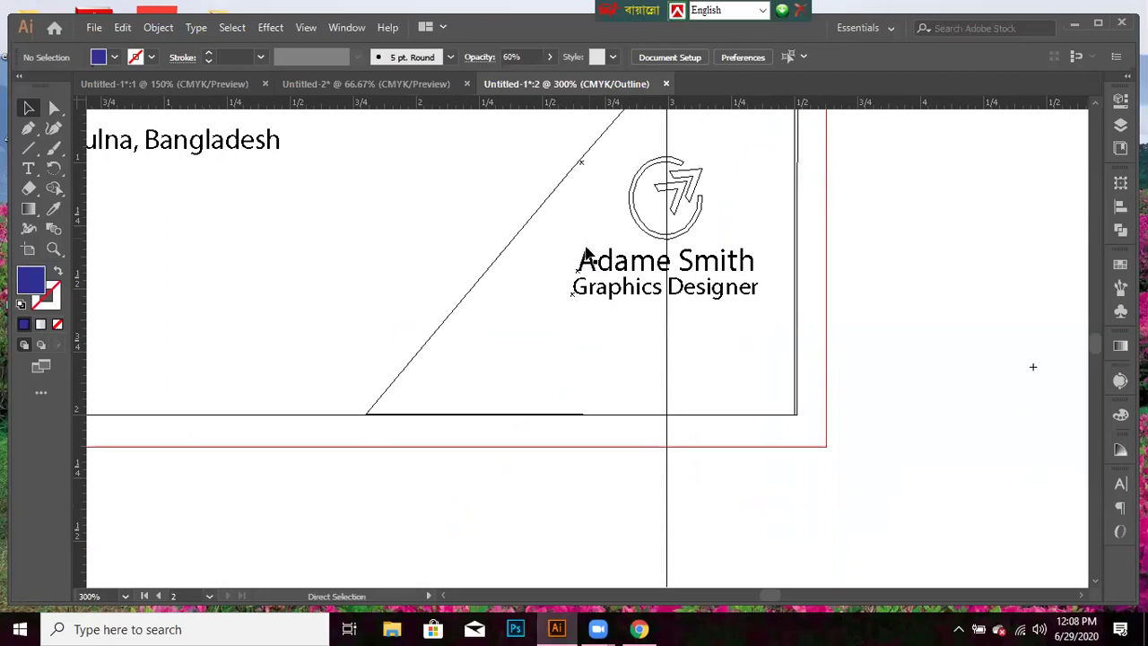
key("ctrl+equal")
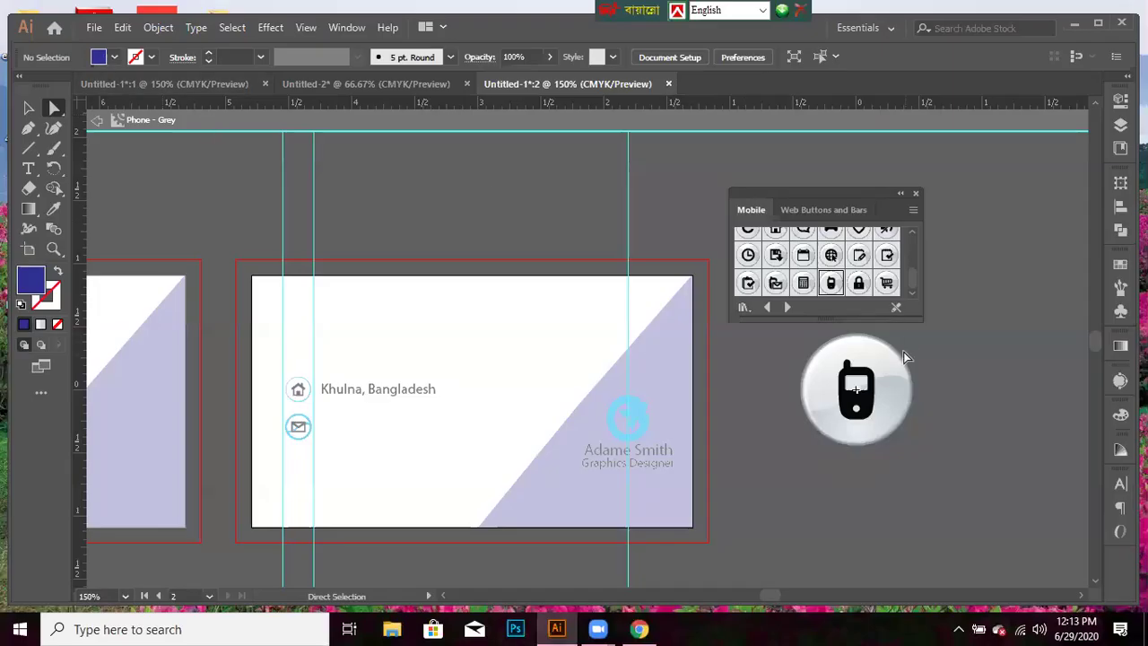
- Give the phone button's circle a White fill and a 2 pt cyan stroke
left_click(903, 361)
left_click(114, 58)
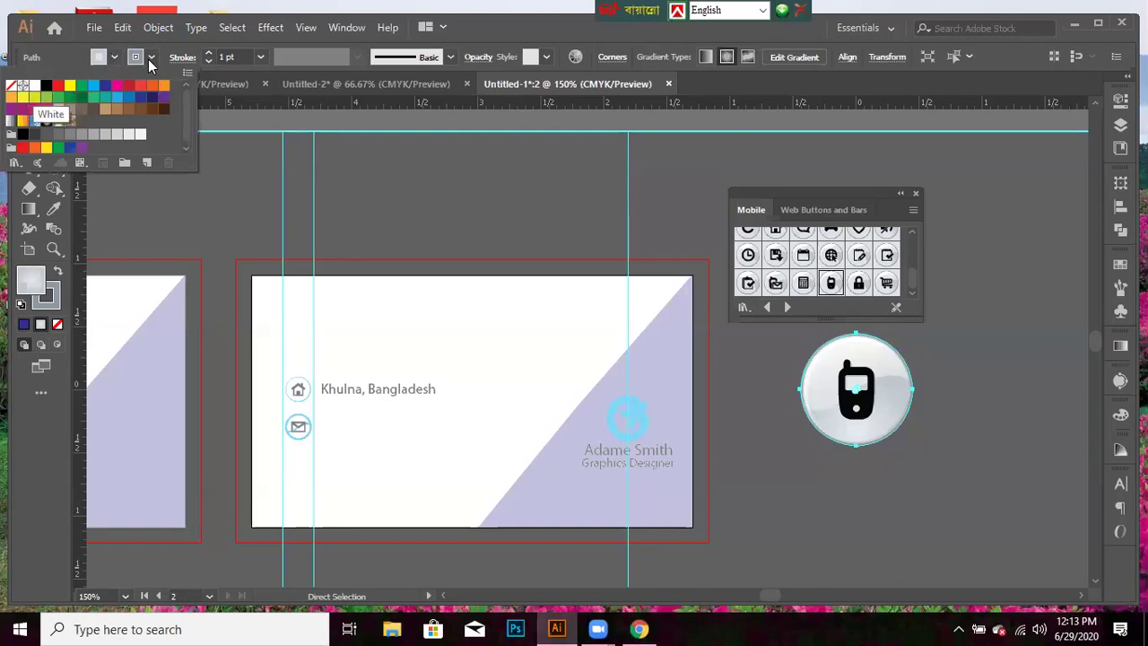
left_click(93, 86)
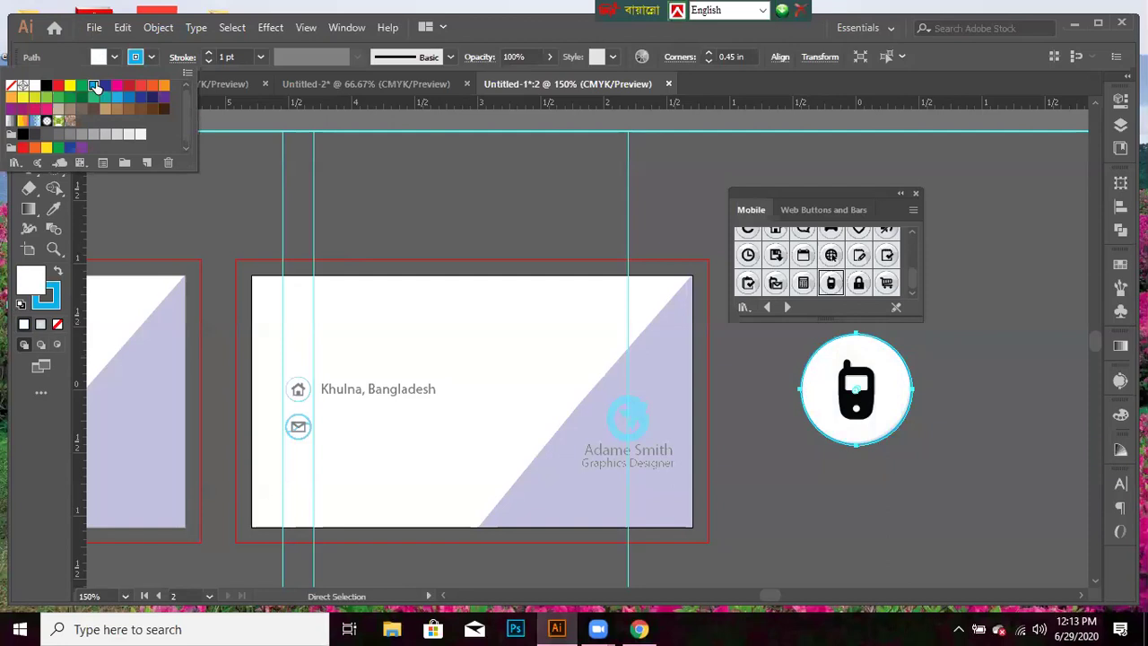
left_click(261, 57)
left_click(269, 146)
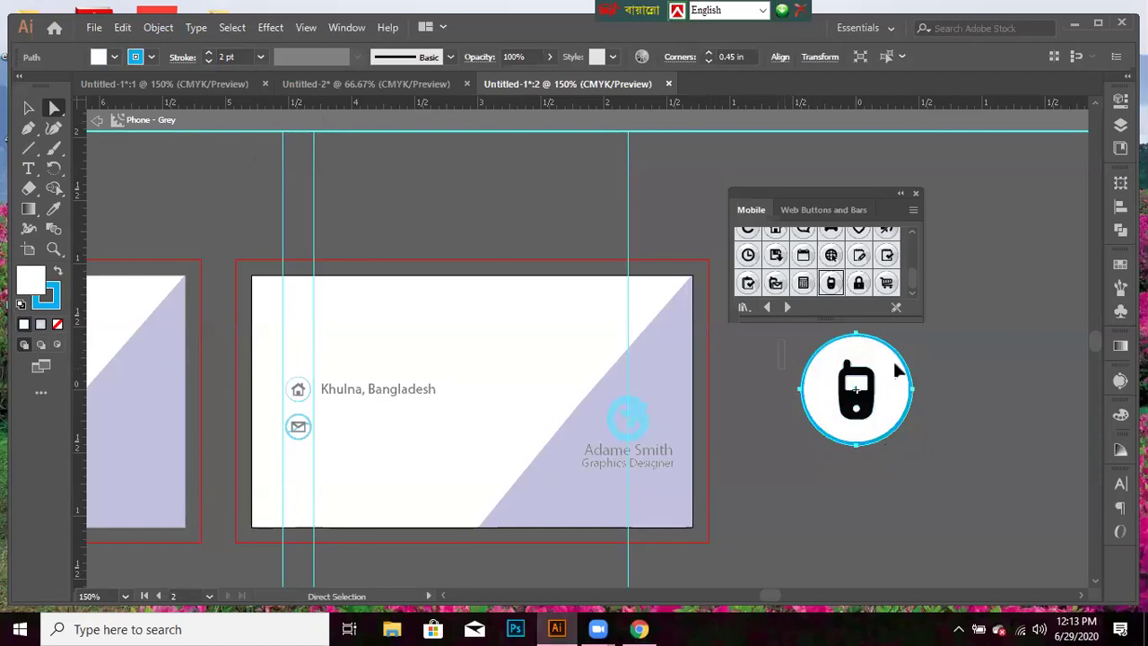
key("ctrl+a")
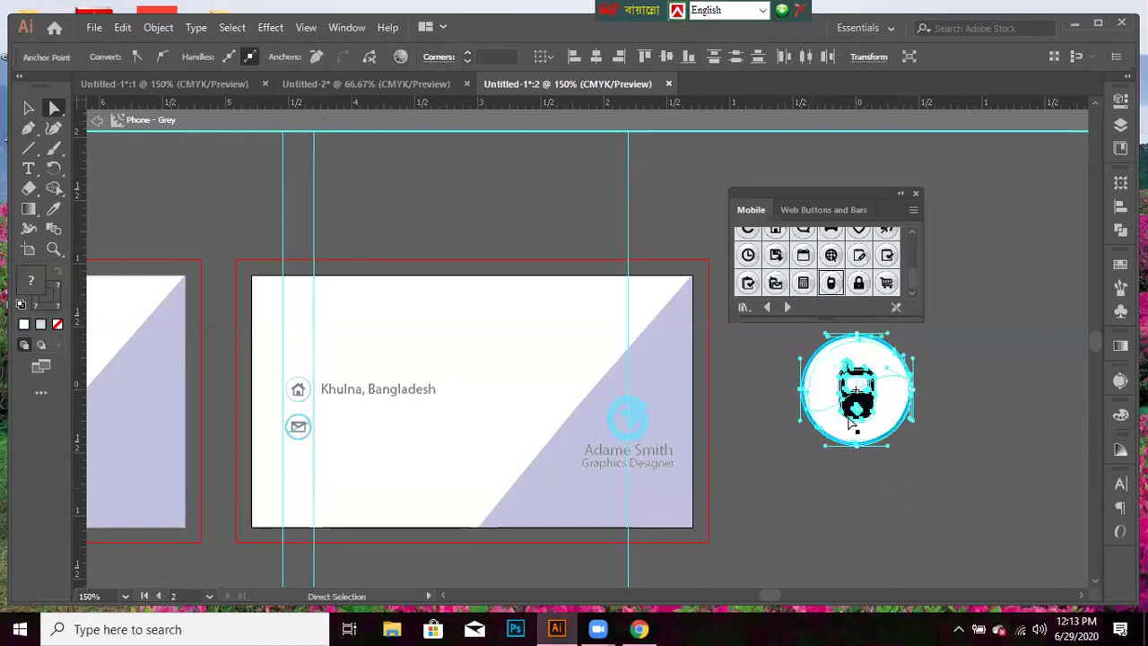
key("ctrl+shift+a")
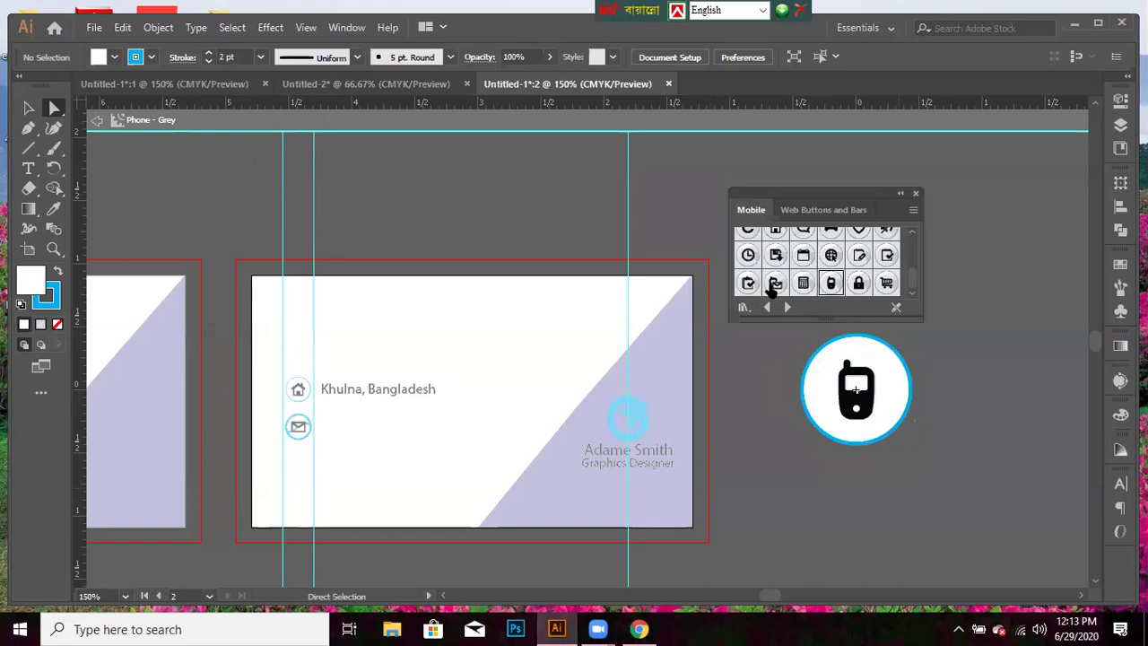
- Select the phone button group and shrink it to 0.67 in beside the card
key("v")
left_click(902, 357)
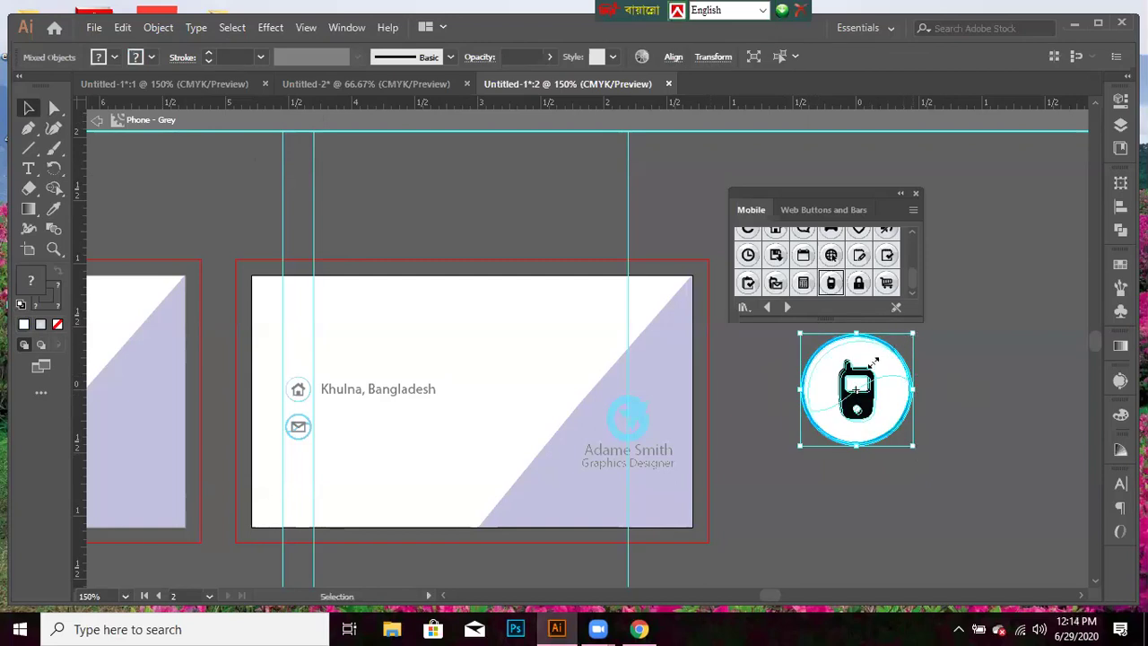
left_click_drag(792, 505, 816, 466)
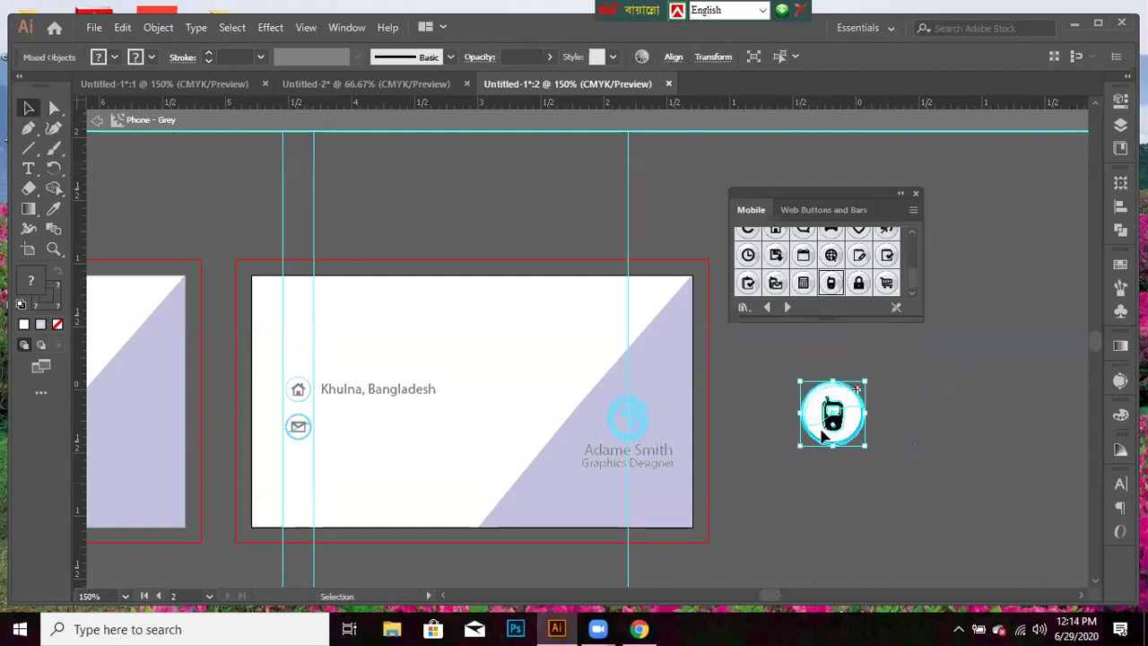
left_click_drag(832, 414, 714, 422)
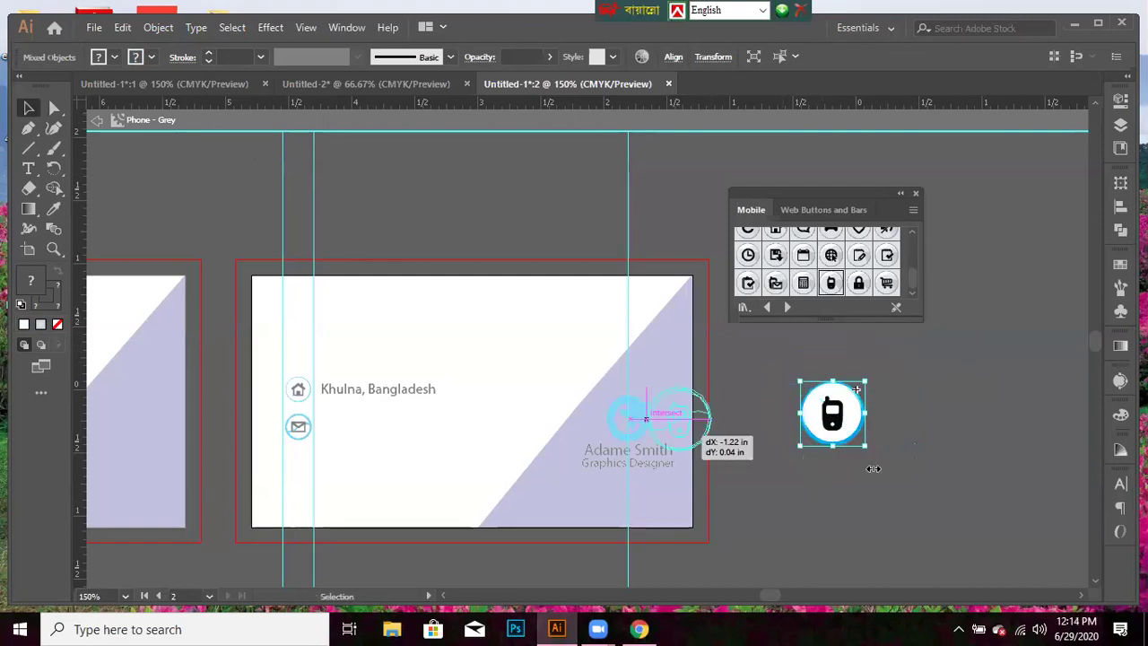
left_click_drag(877, 434, 857, 447)
left_click(848, 493)
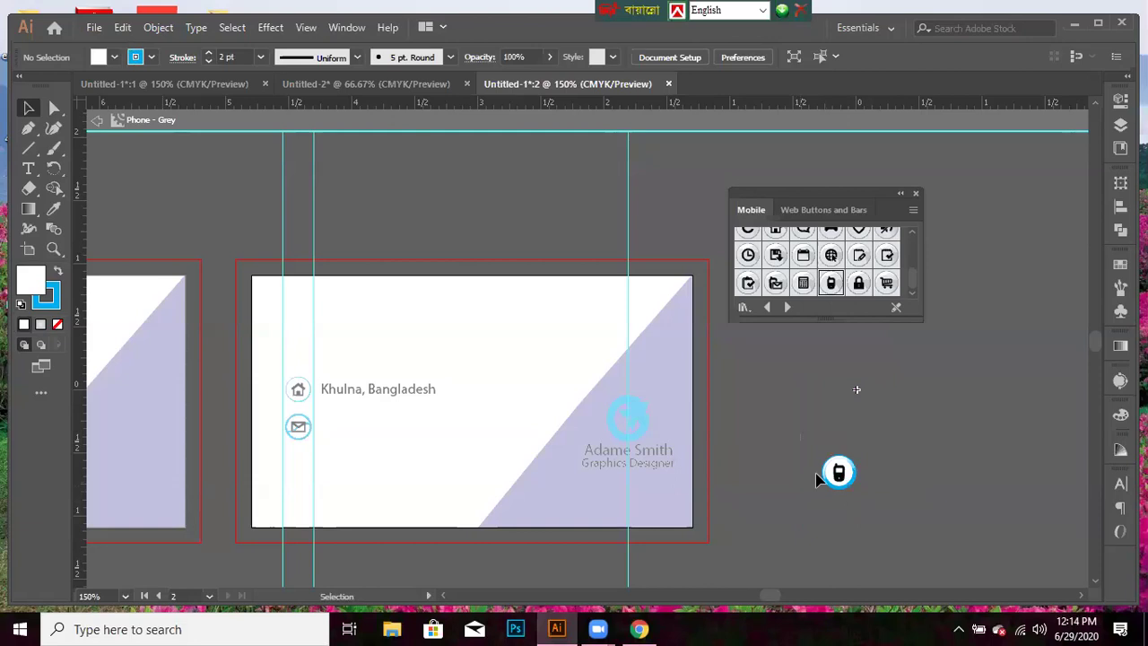
- Place the phone button on the card below the envelope icon, scaled to 0.33 in
left_click_drag(851, 474, 749, 500)
left_click_drag(498, 475, 311, 475)
left_click_drag(305, 468, 302, 469)
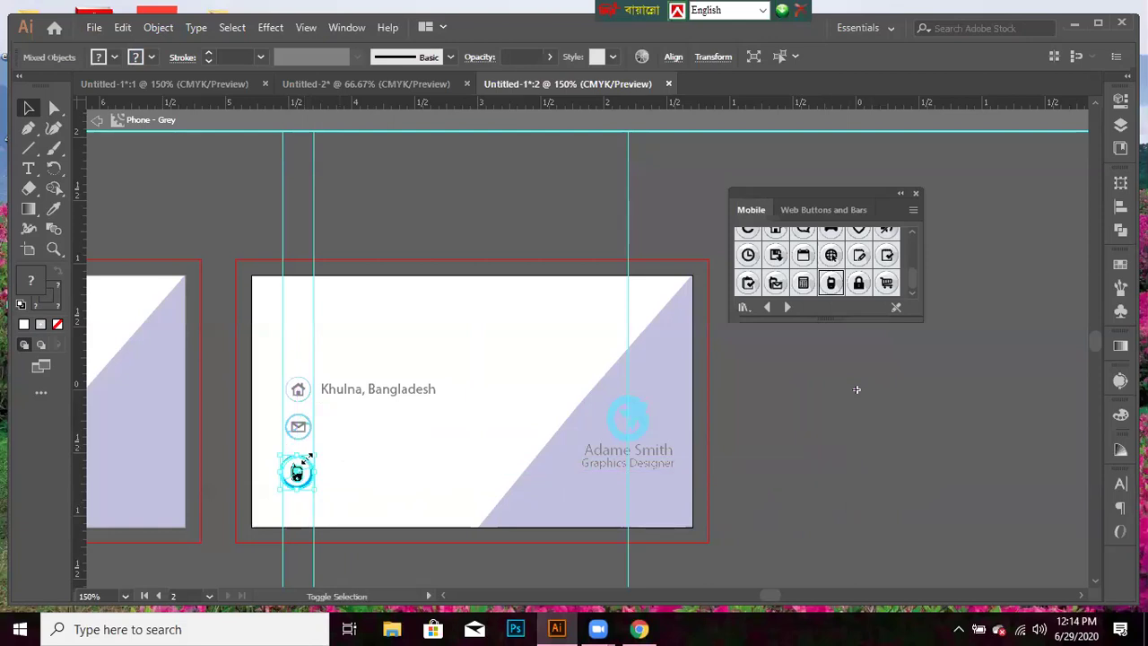
left_click_drag(308, 454, 309, 455)
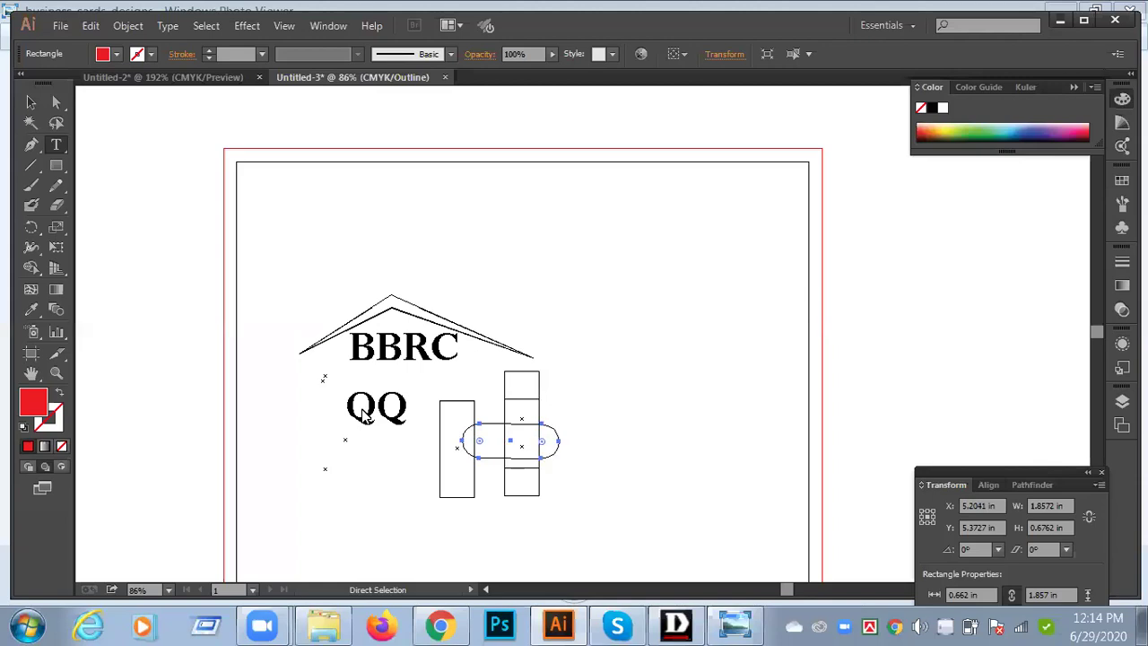
- Nudge the rounded rectangle right, then undo back to the BBRC logo and return to Preview
key("Right")
key("Right")
key("Right")
key("Right")
key("Right")
key("Right")
key("Right")
key("Right")
key("Right")
key("Right")
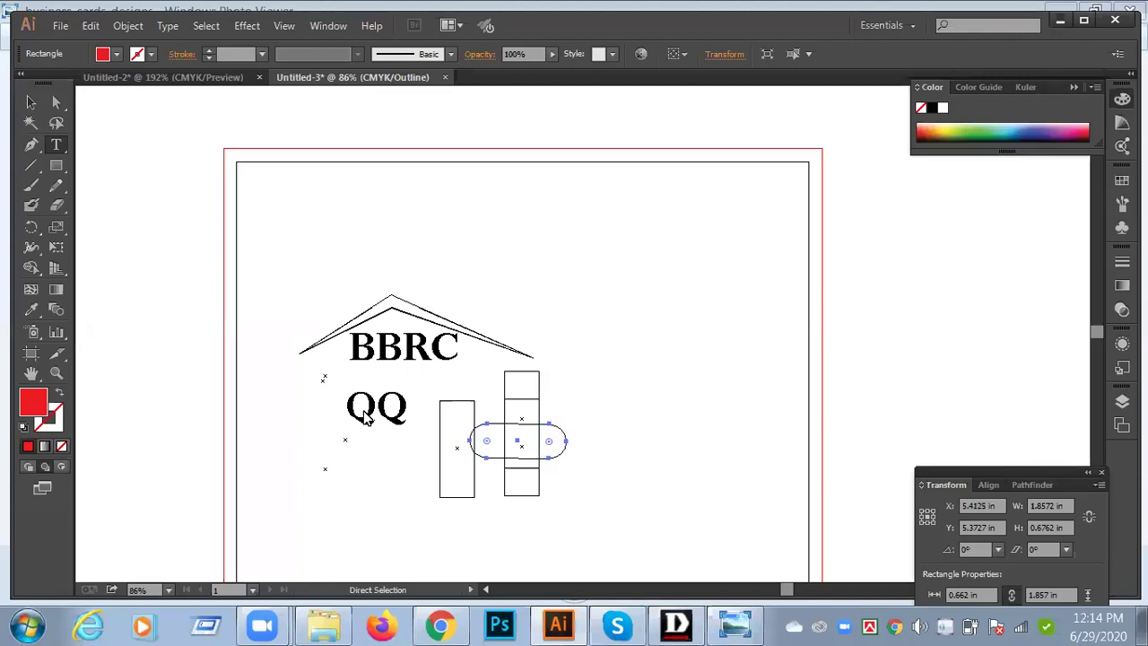
key("Right")
key("Right")
key("Right")
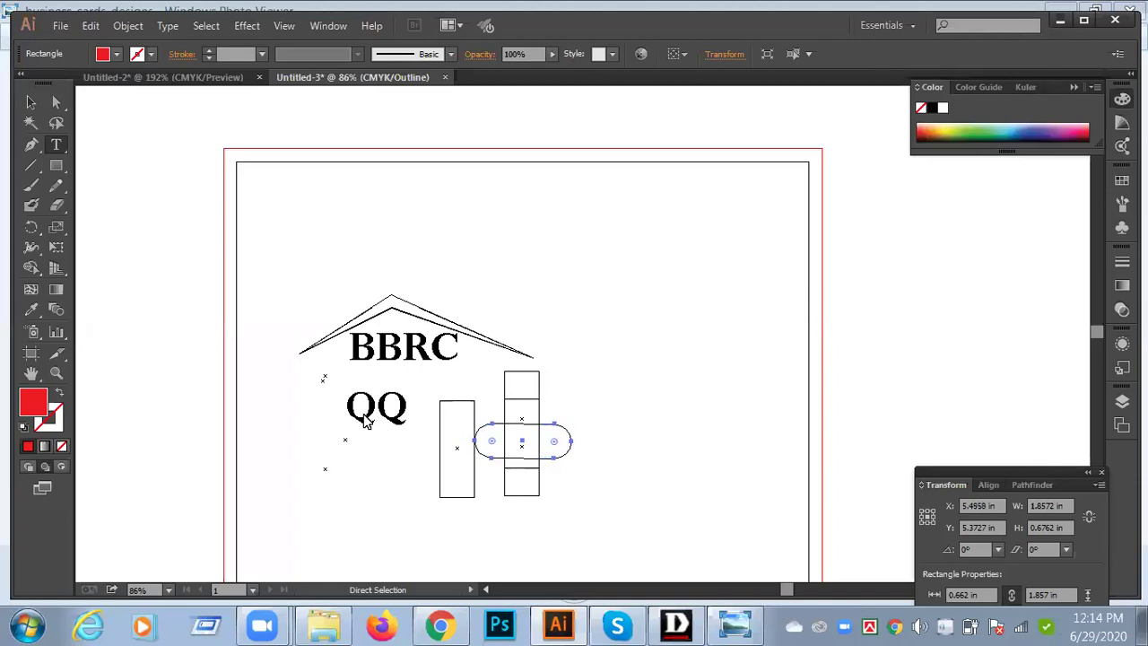
key("shift+Right")
key("shift+Right")
key("shift+Right")
key("shift+Right")
key("shift+Right")
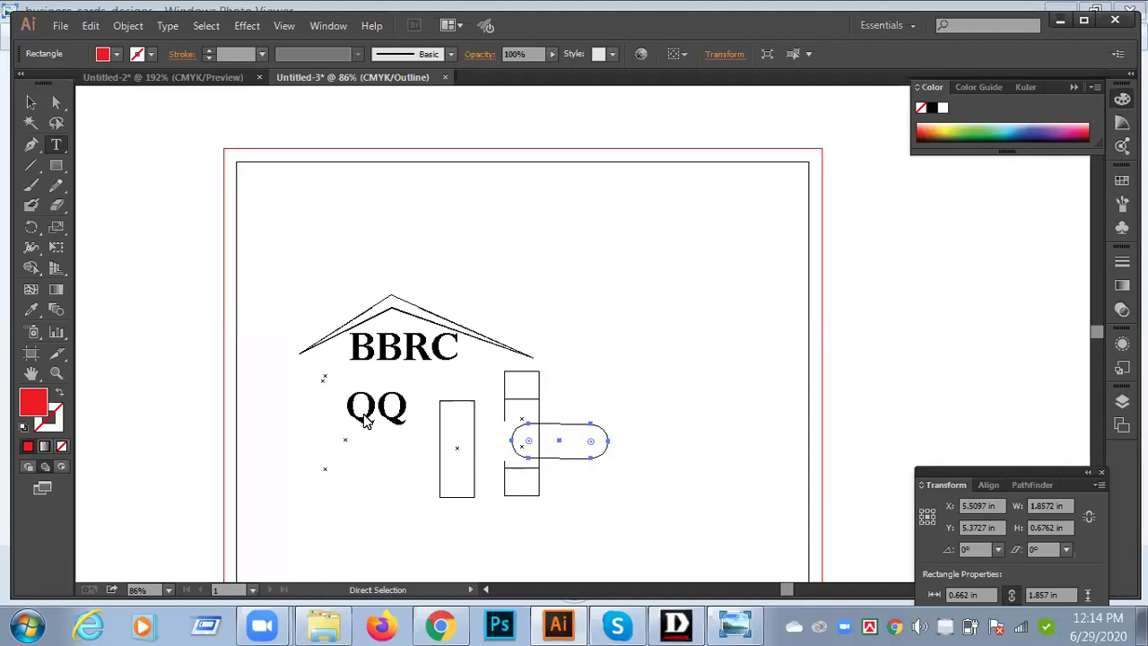
key("shift+Right")
key("shift+Right")
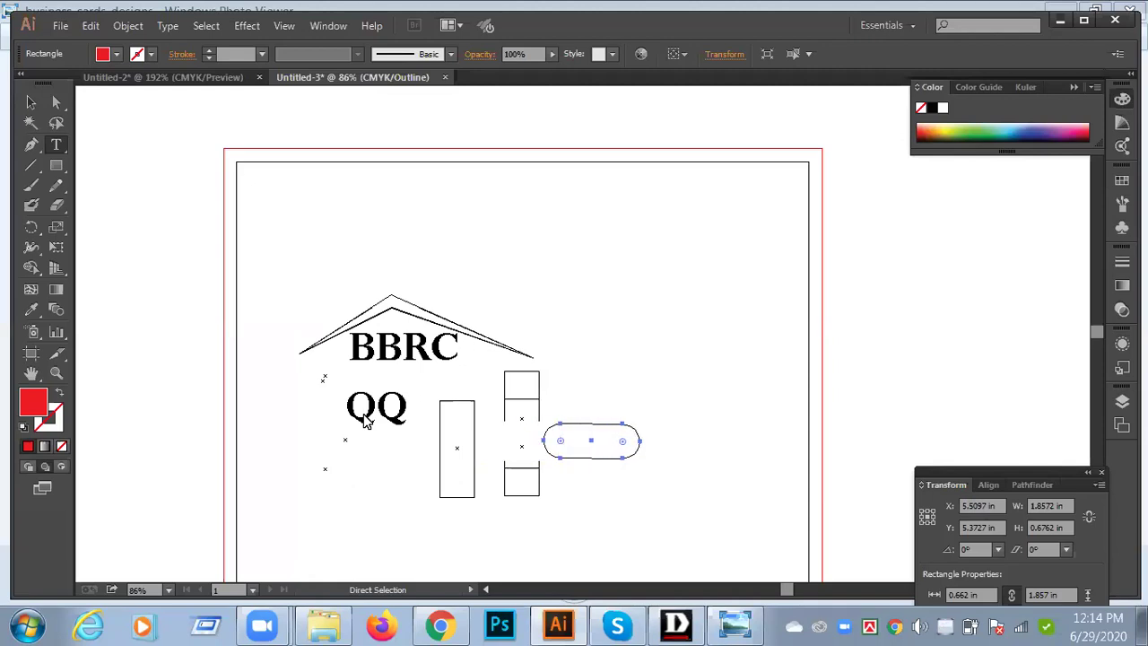
key("ctrl+z")
key("ctrl+z")
key("ctrl+z")
key("ctrl+z")
key("ctrl+z")
key("ctrl+z")
key("ctrl+z")
key("ctrl+z")
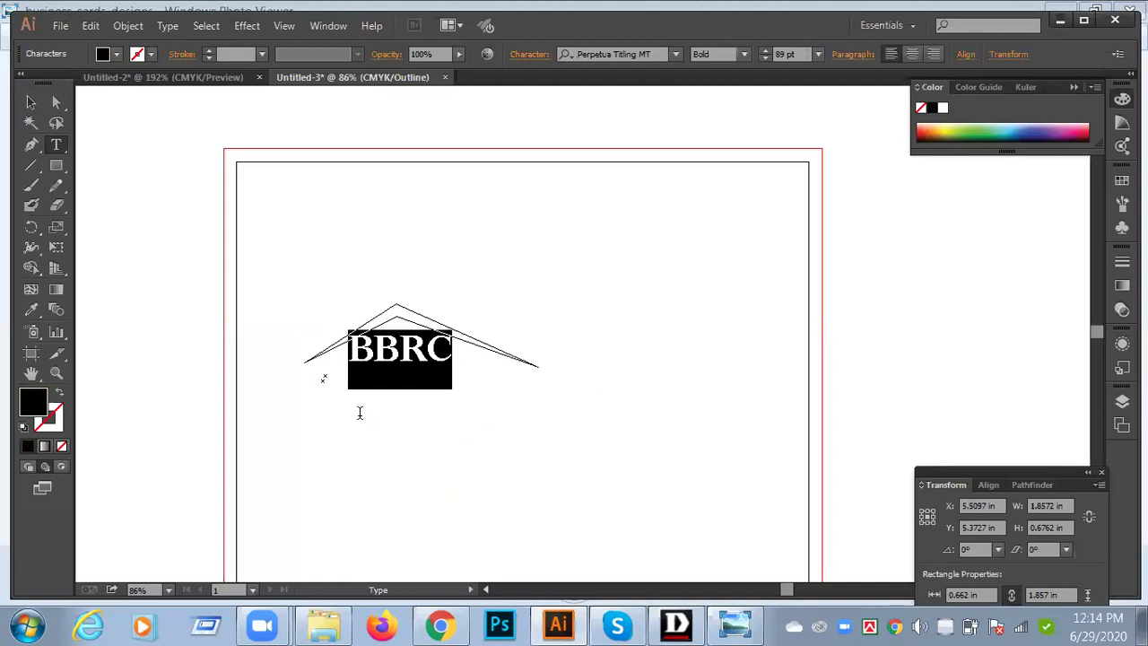
key("ctrl+y")
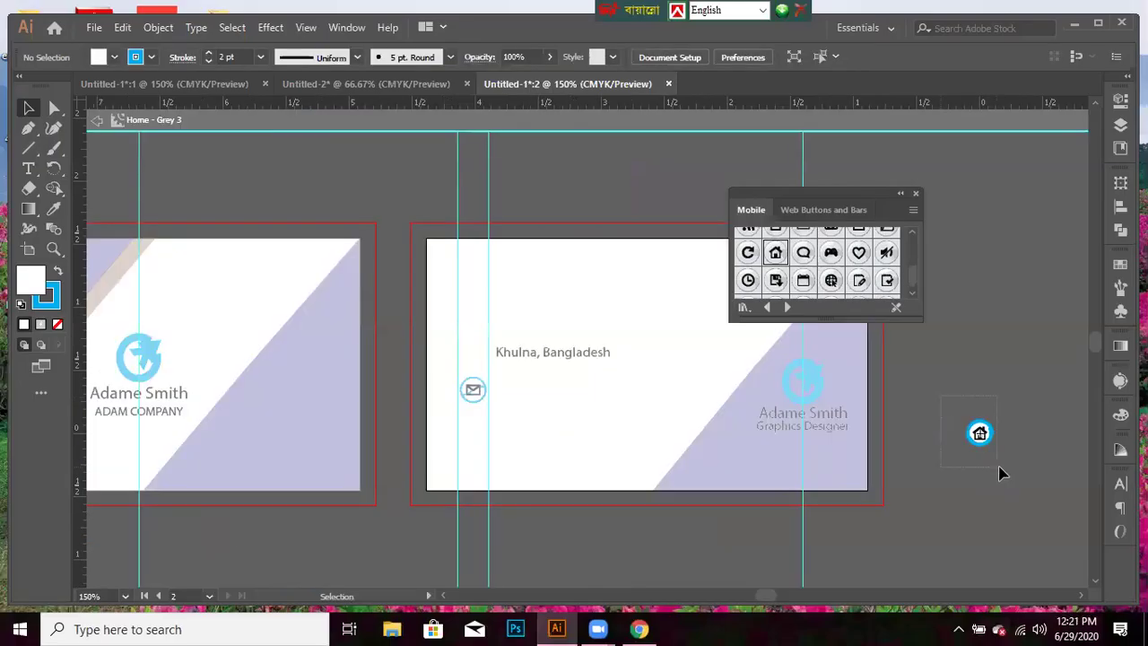
- Marquee-select the cyan-ringed home symbol sitting beside the card artboard
left_click_drag(990, 452, 992, 455)
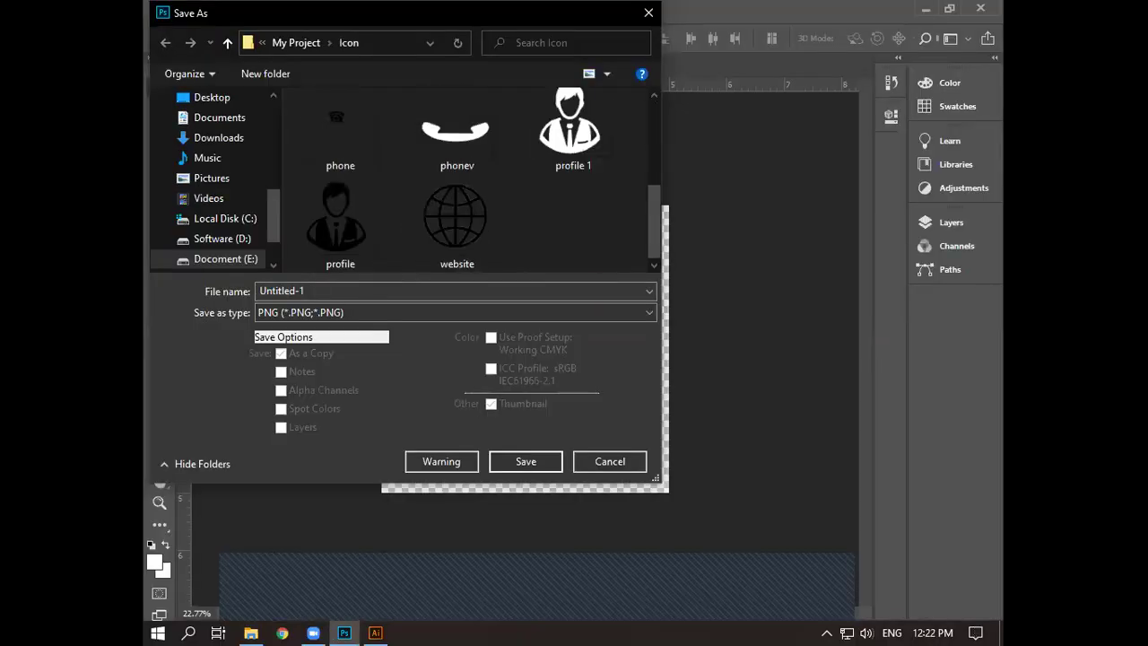
- Save the globe icon as webt.png with the PNG options accepted, then minimize Photoshop
type("webt")
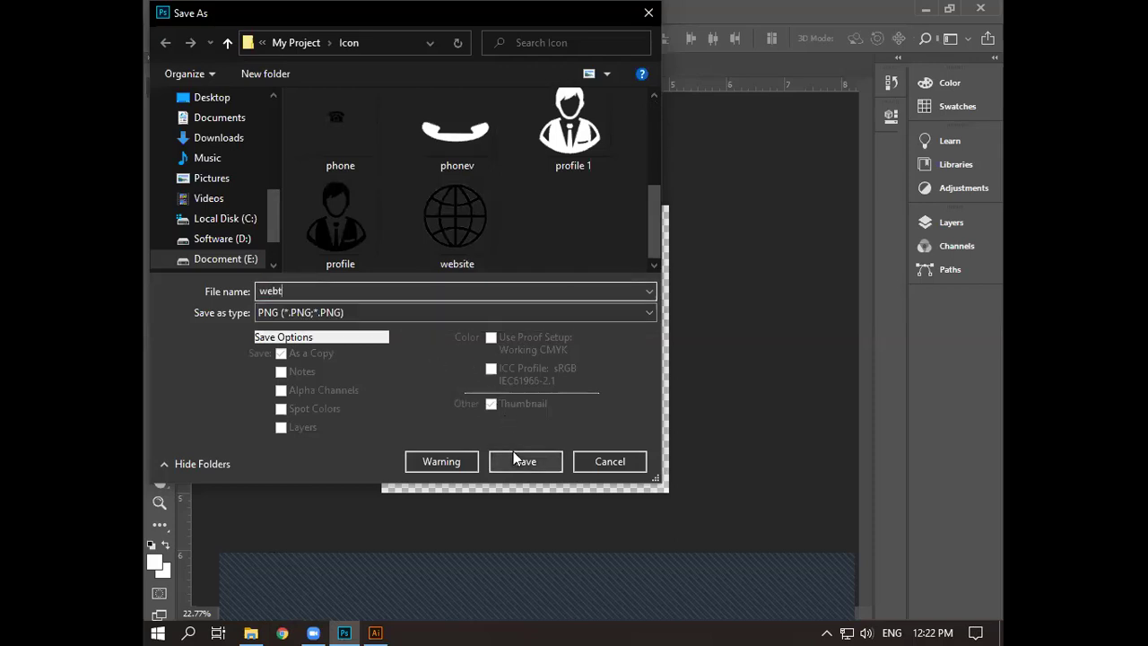
left_click(524, 461)
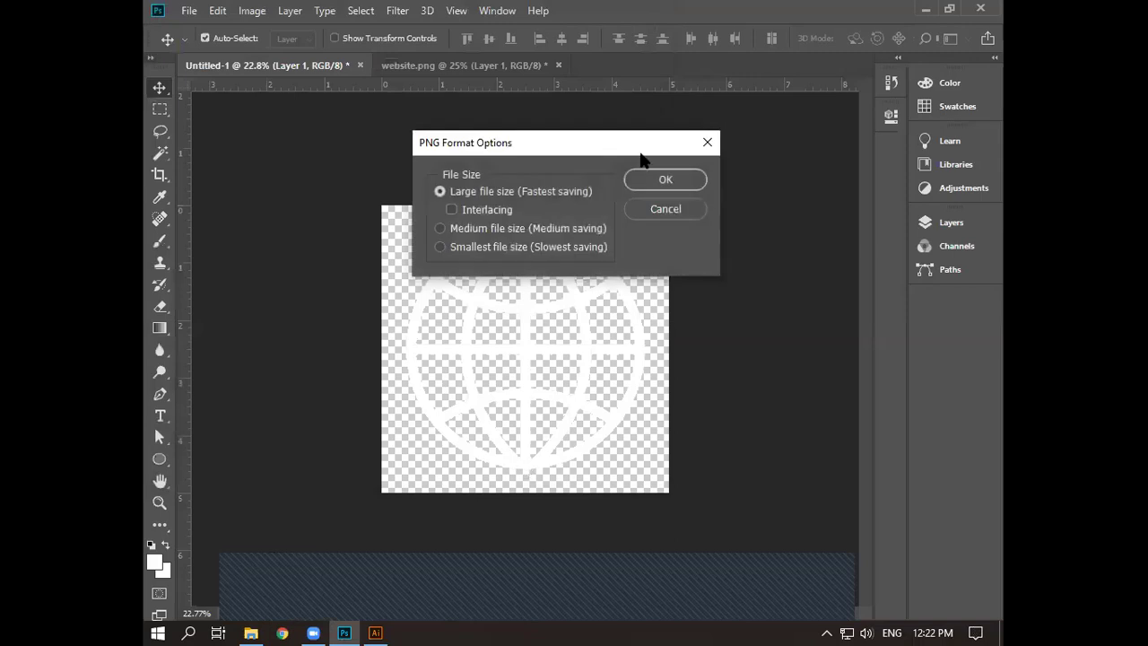
left_click(665, 180)
left_click(926, 10)
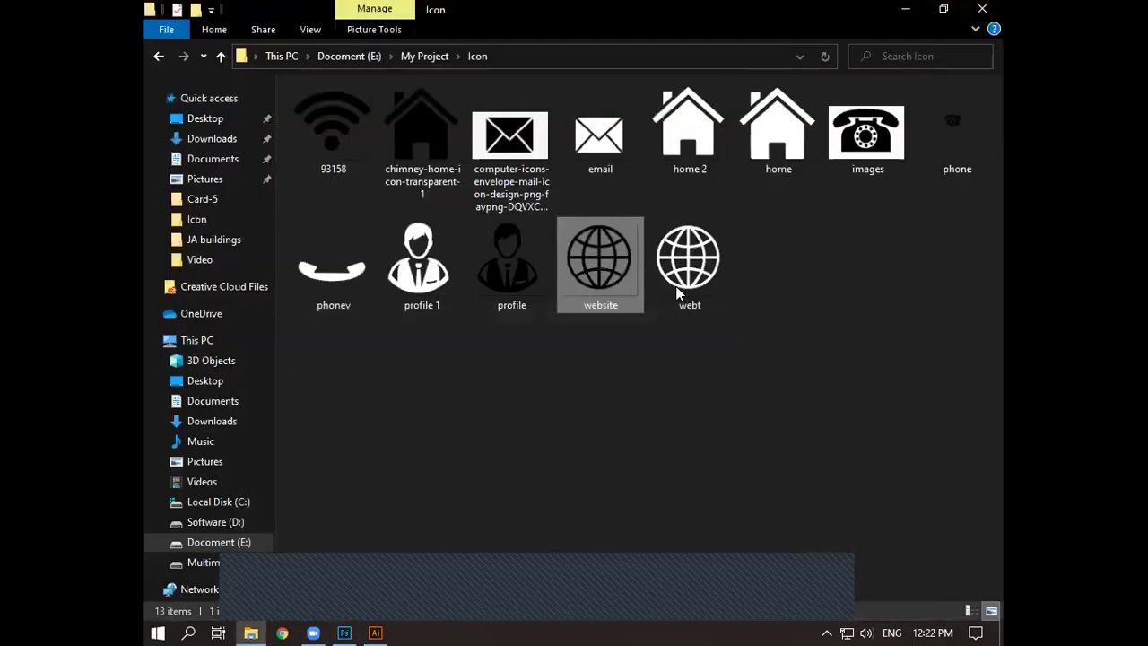
- Drag webt.png from the Icon folder onto the Illustrator card document
left_click_drag(679, 287, 374, 631)
left_click_drag(571, 439, 674, 397)
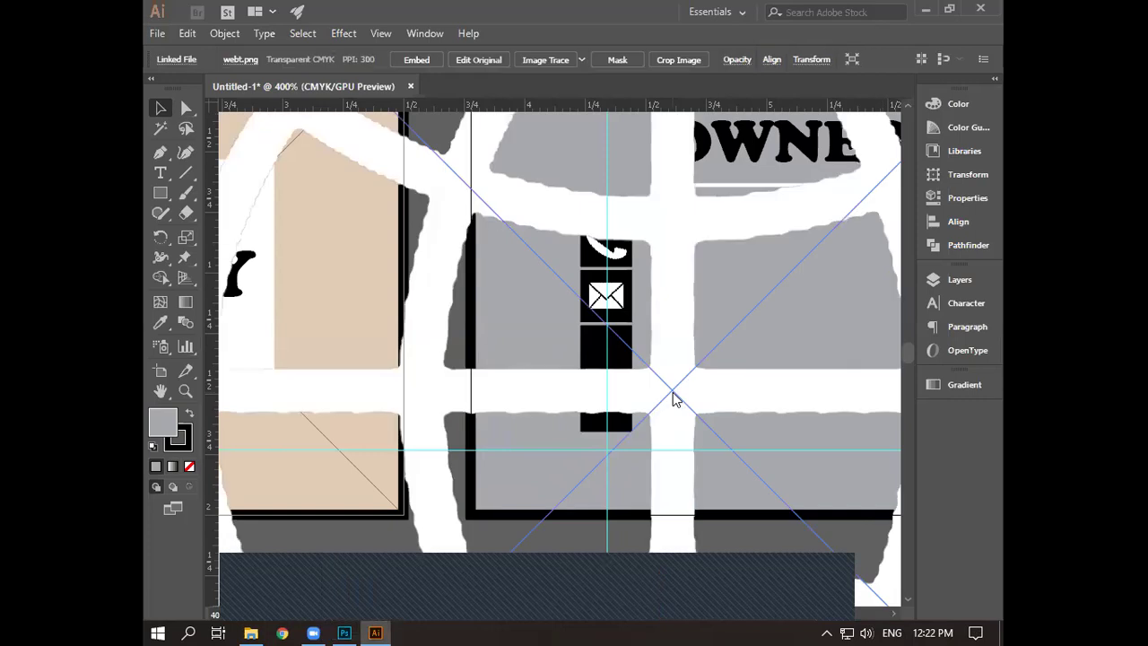
scroll(664, 413, "down", 1)
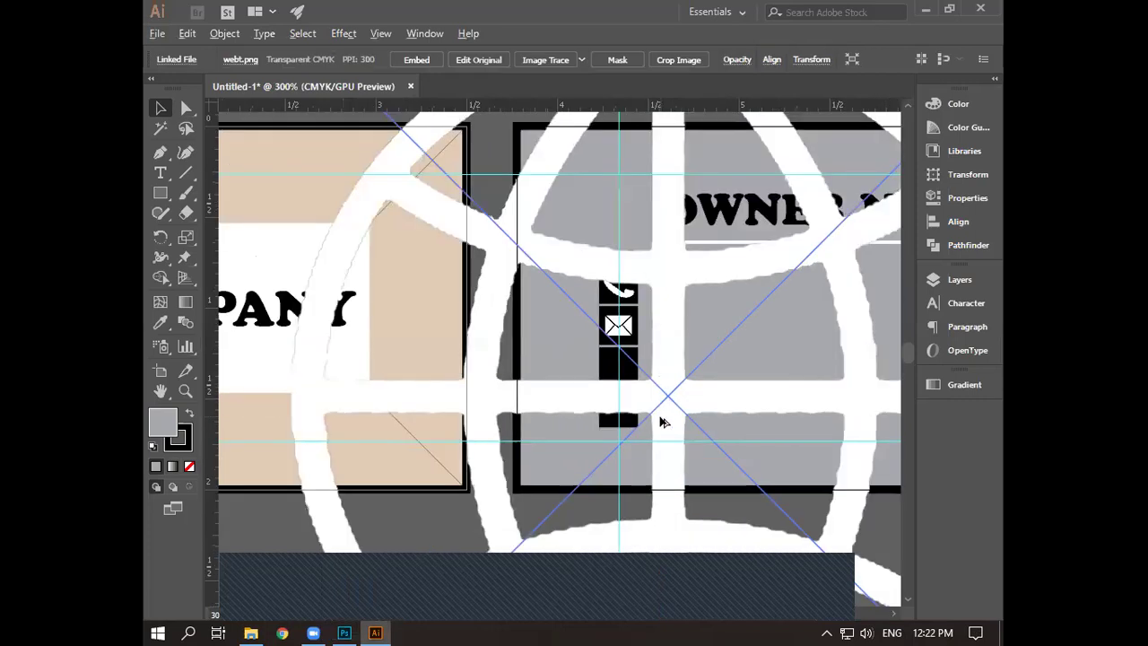
scroll(661, 415, "down", 1)
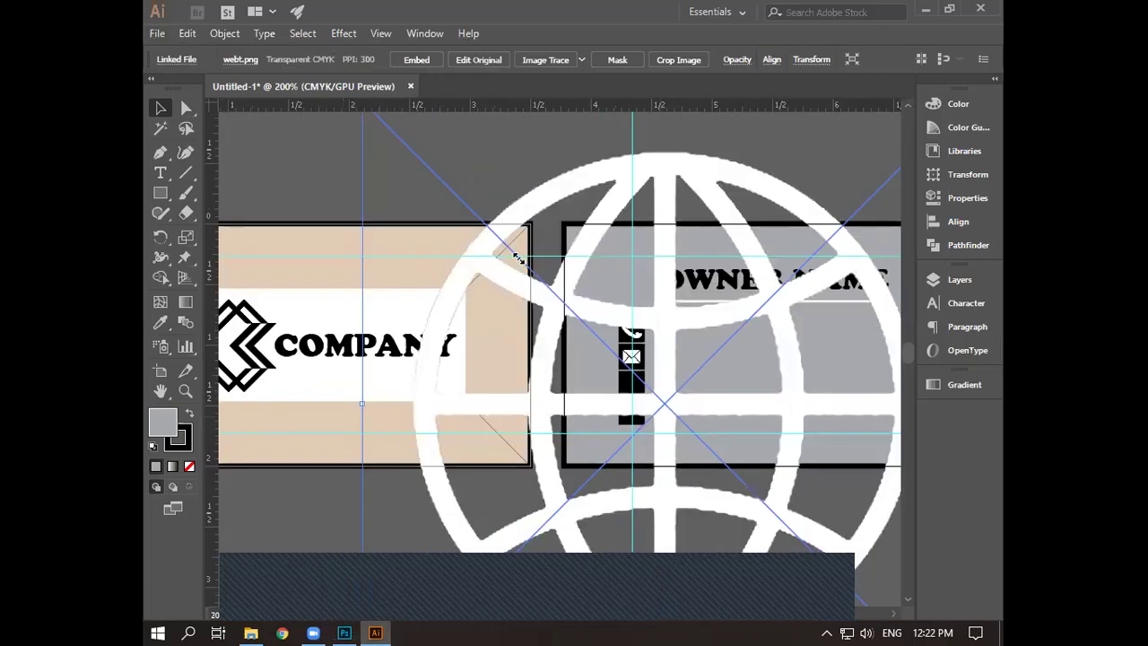
scroll(517, 258, "down", 1)
scroll(556, 296, "down", 1)
- Shrink the globe image by its corner handle down to icon size
left_click_drag(591, 337, 650, 396)
scroll(687, 404, "up", 2)
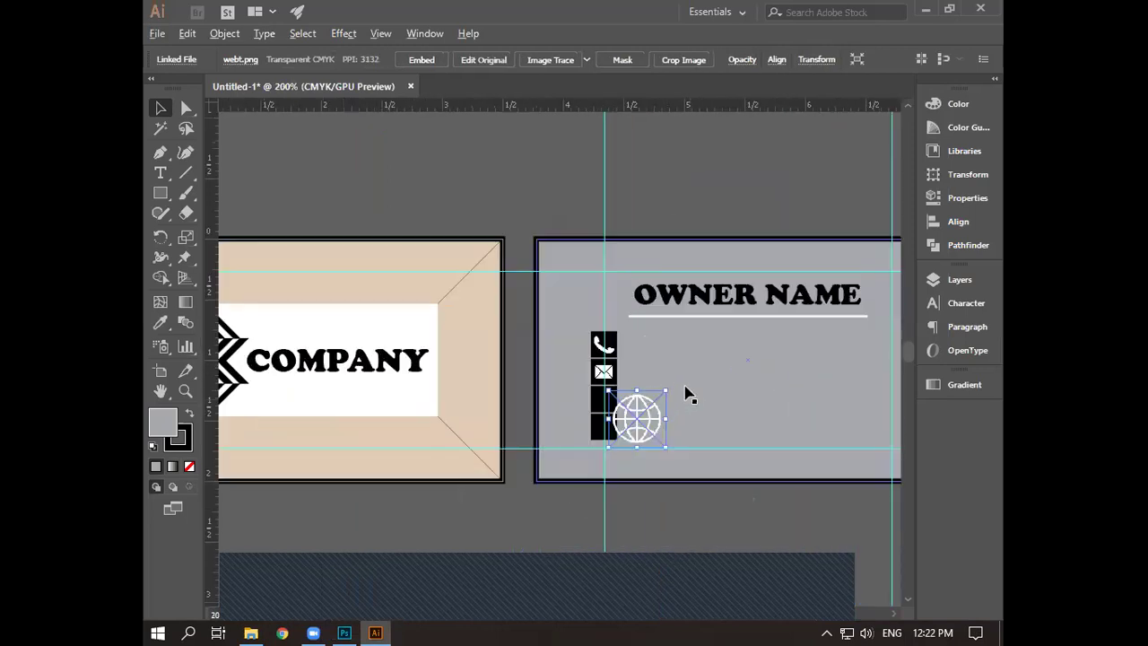
scroll(750, 305, "up", 1)
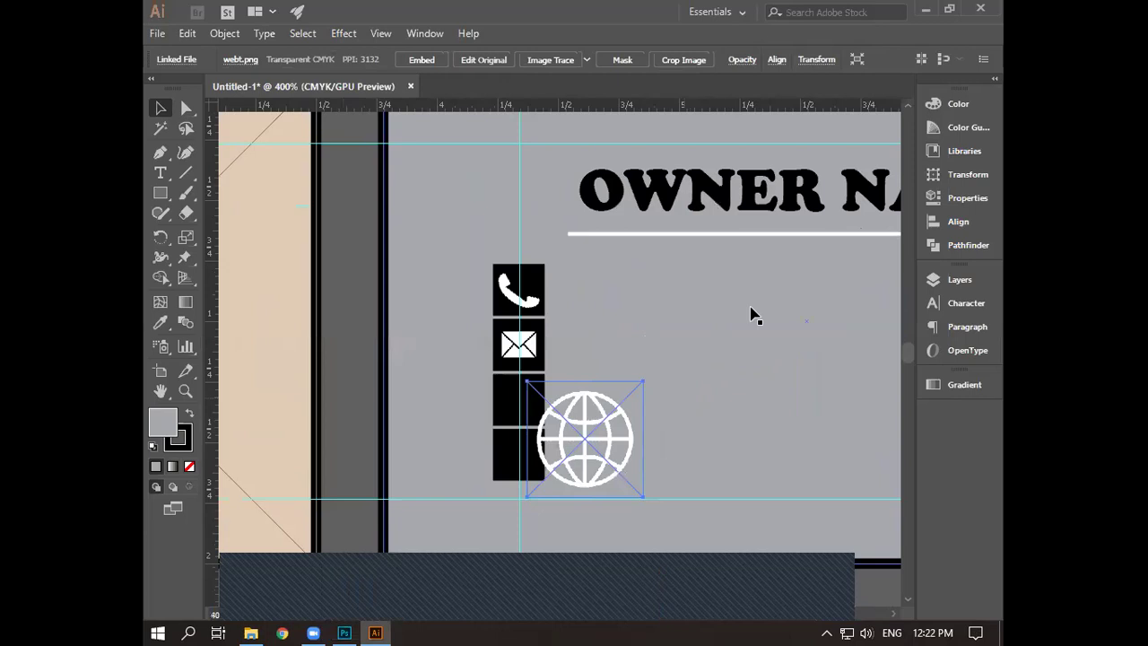
scroll(751, 314, "down", 3)
scroll(751, 314, "left", 2)
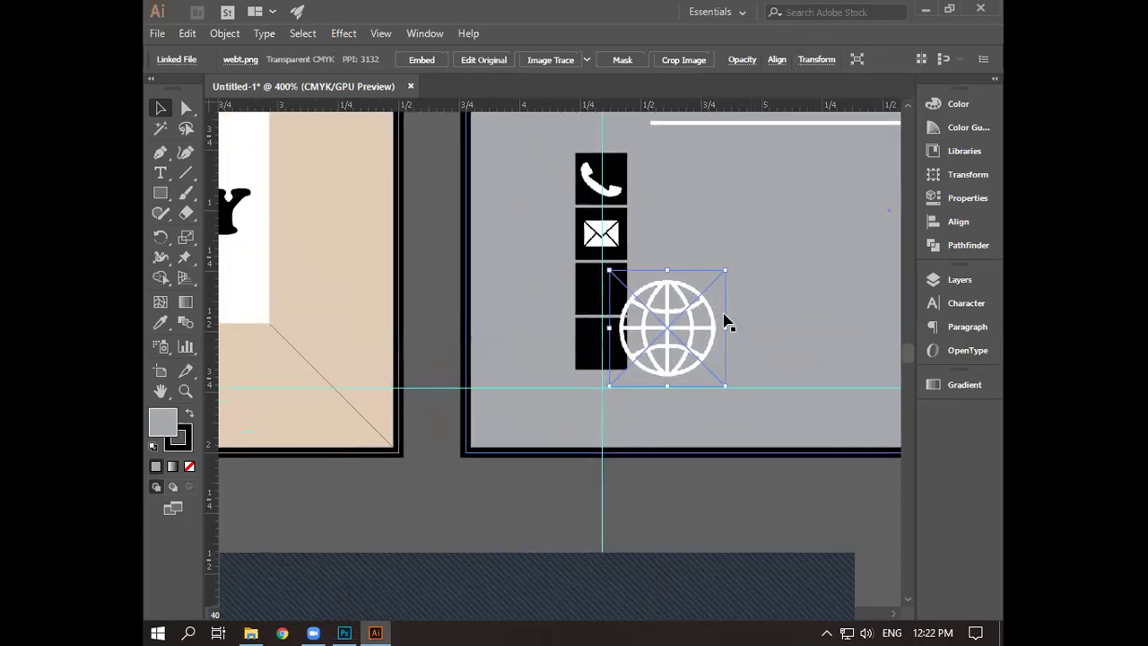
scroll(822, 280, "up", 2)
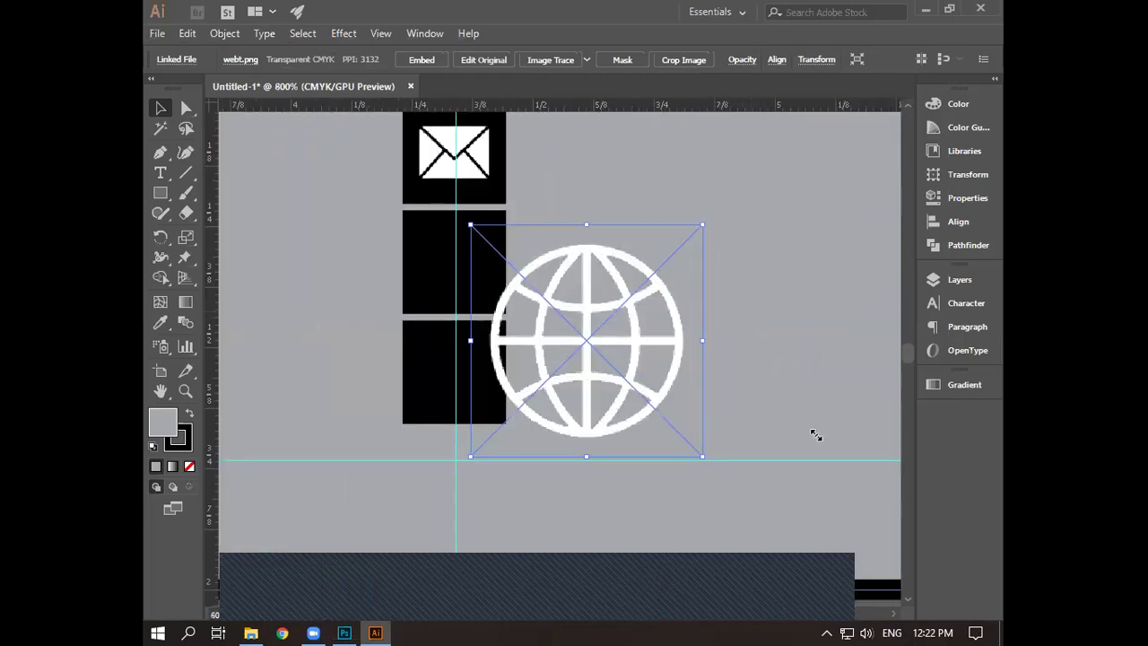
scroll(815, 435, "up", 2)
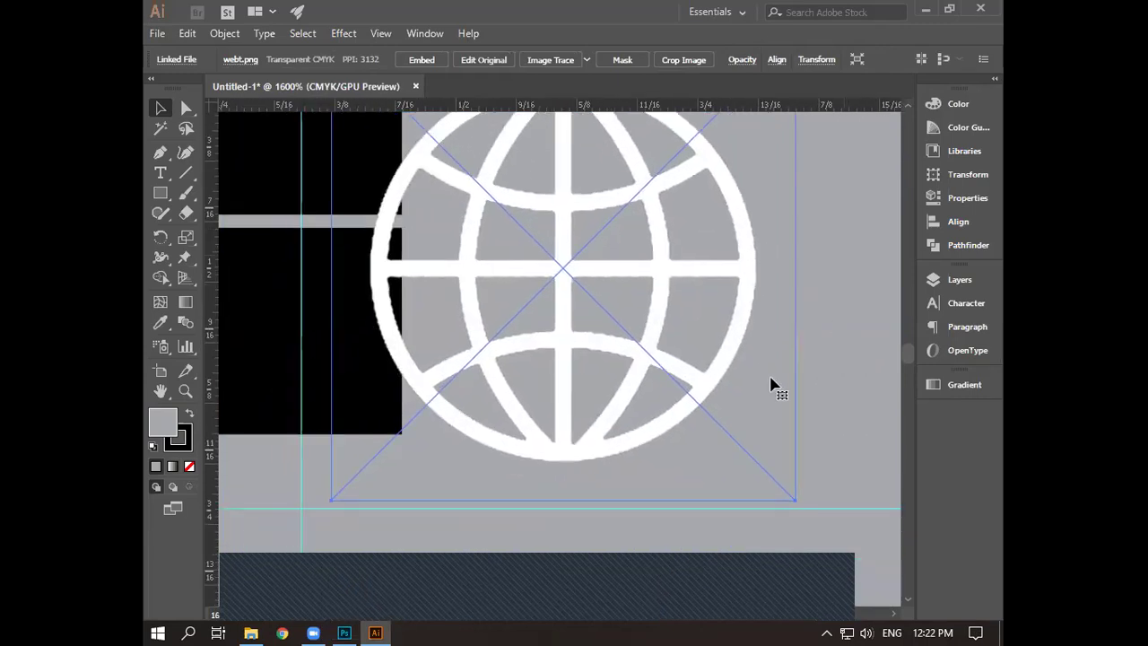
scroll(819, 354, "down", 1)
key("ctrl+z")
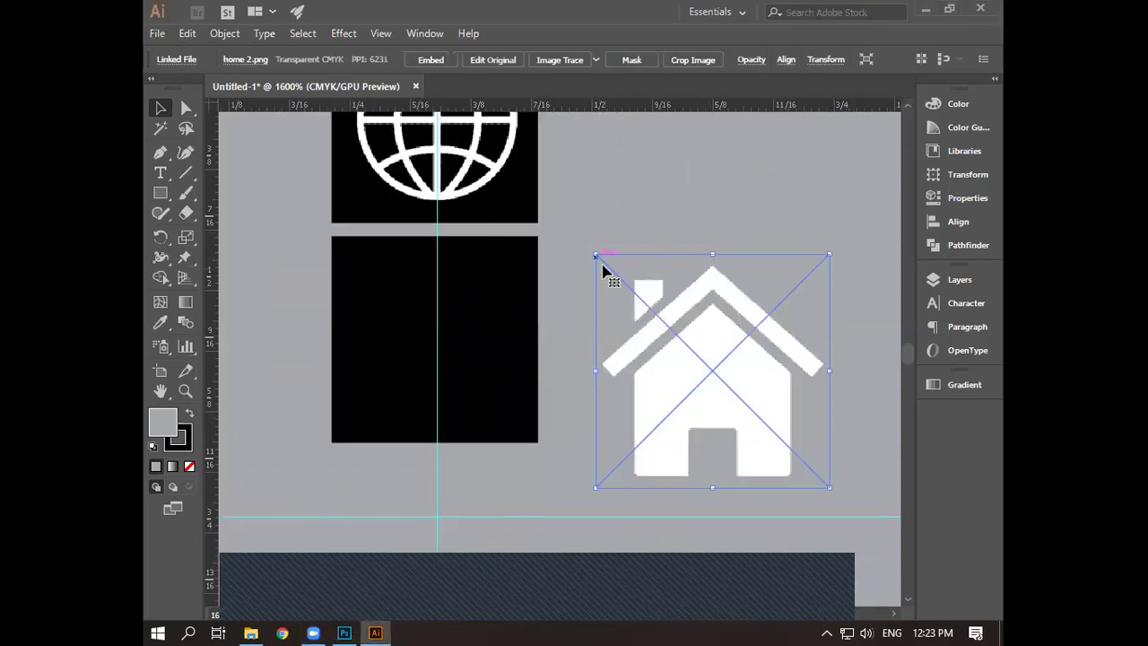
- Shrink the house image to about 0.19 in and fit it into the bottom black square
left_click_drag(596, 255, 623, 280)
left_click_drag(678, 379, 401, 348)
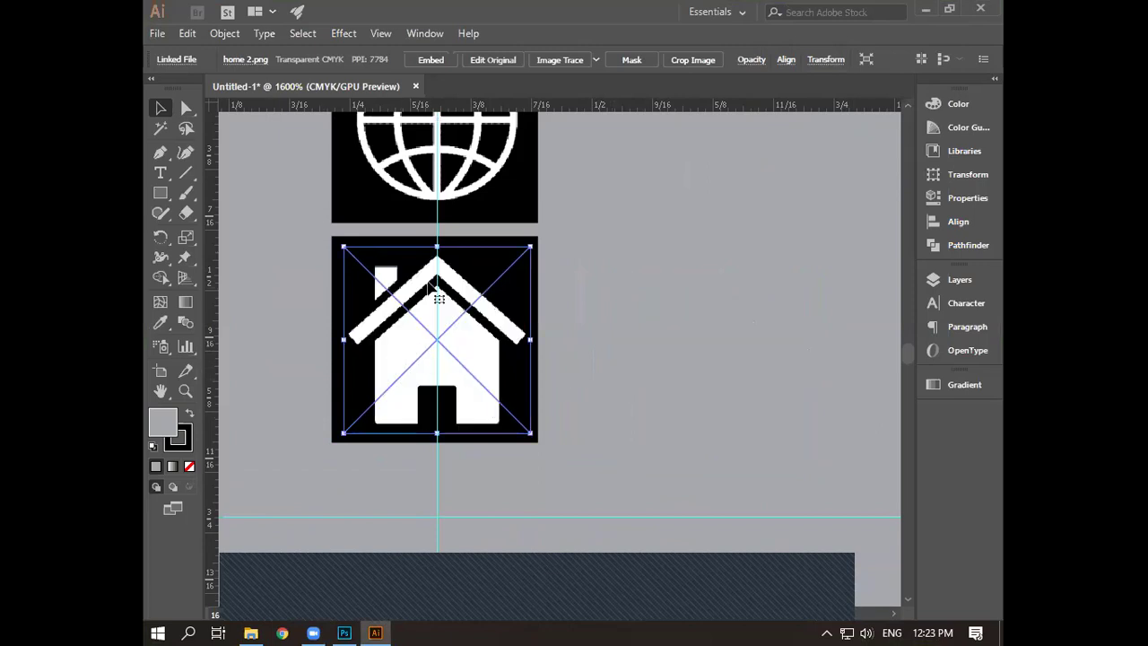
left_click_drag(343, 245, 347, 250)
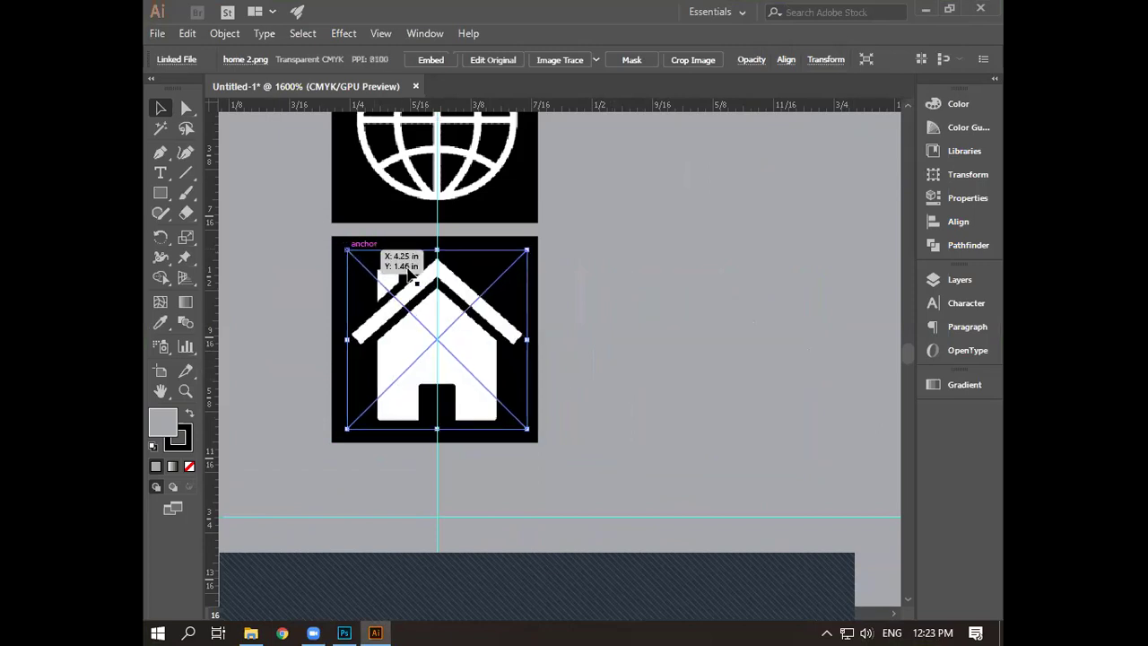
left_click(656, 348)
scroll(659, 351, "down", 4)
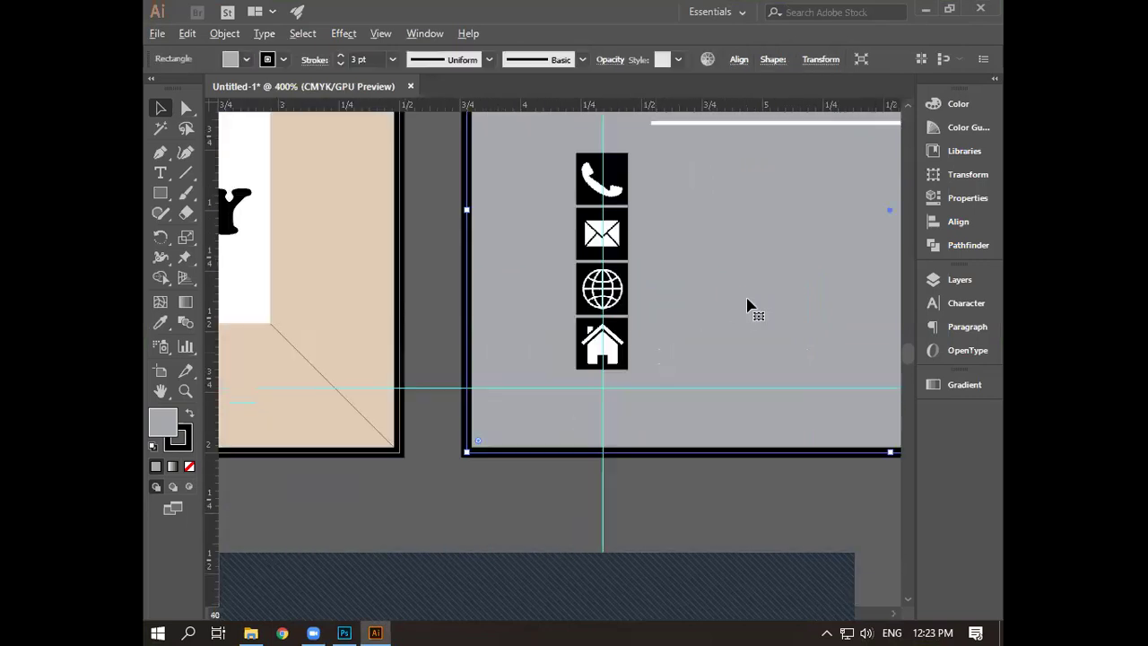
scroll(608, 345, "right", 3)
scroll(608, 345, "up", 1)
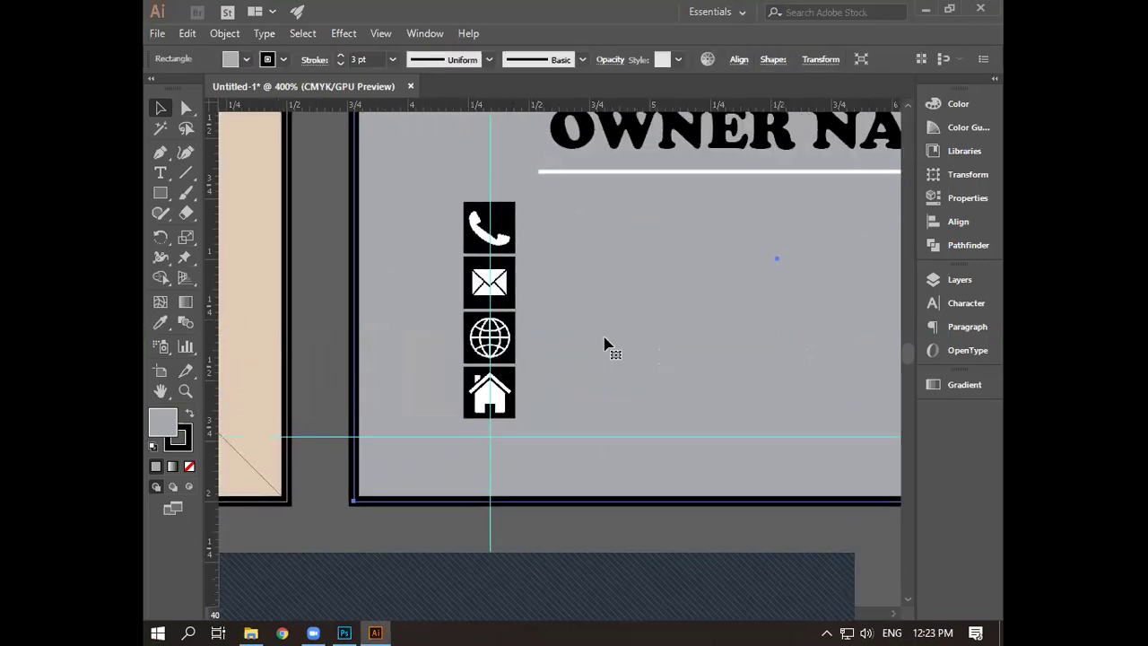
scroll(608, 345, "down", 1)
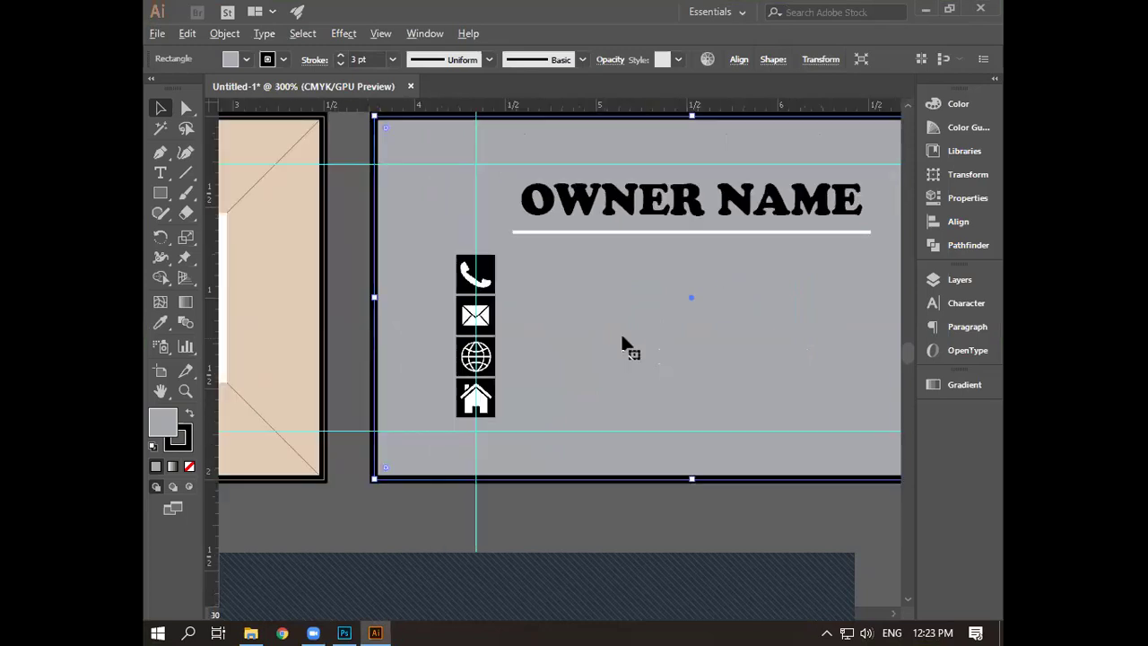
scroll(623, 342, "down", 1)
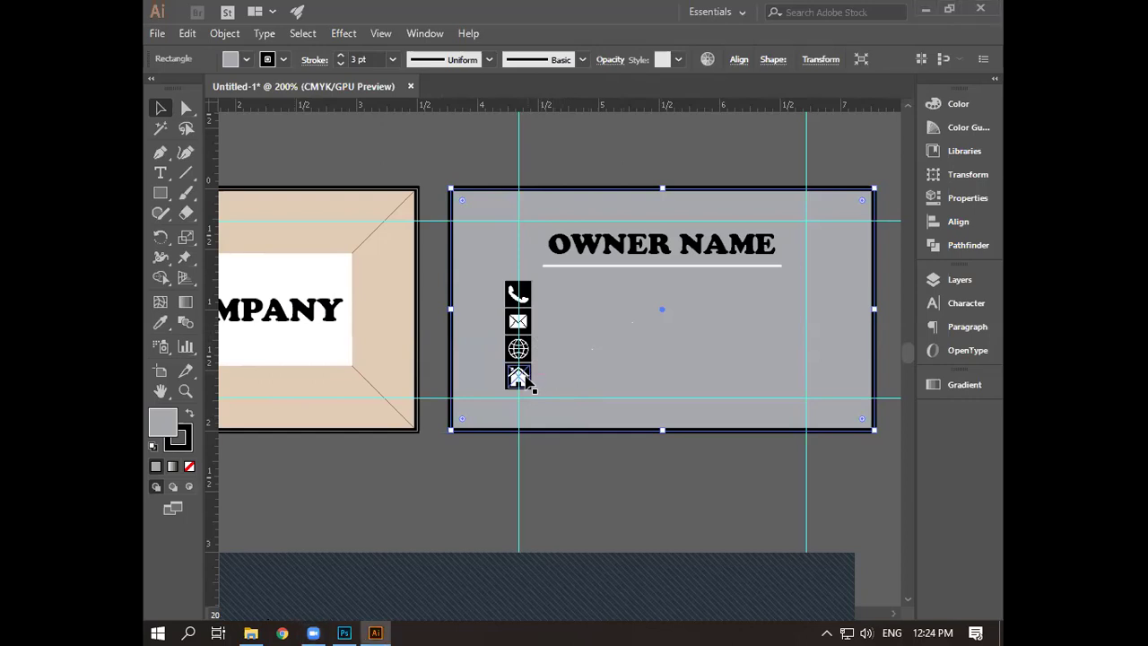
- Undo and redo the last edit, then delete the house and globe images
key("ctrl+z")
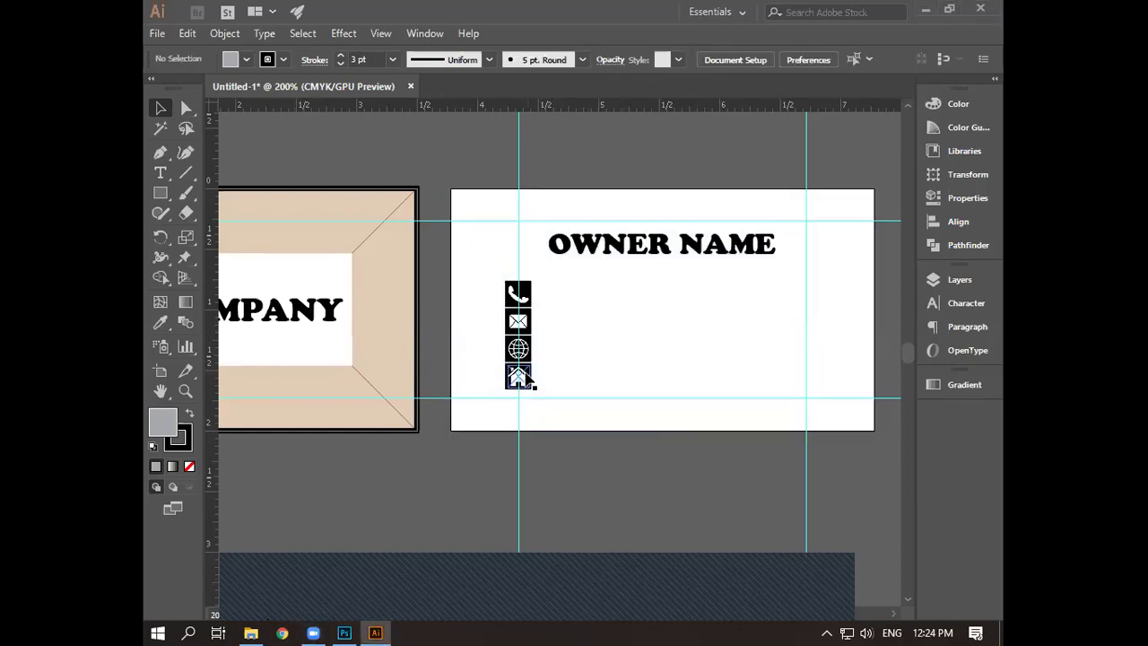
key("ctrl+shift+z")
scroll(529, 375, "up", 2)
scroll(529, 375, "up", 6)
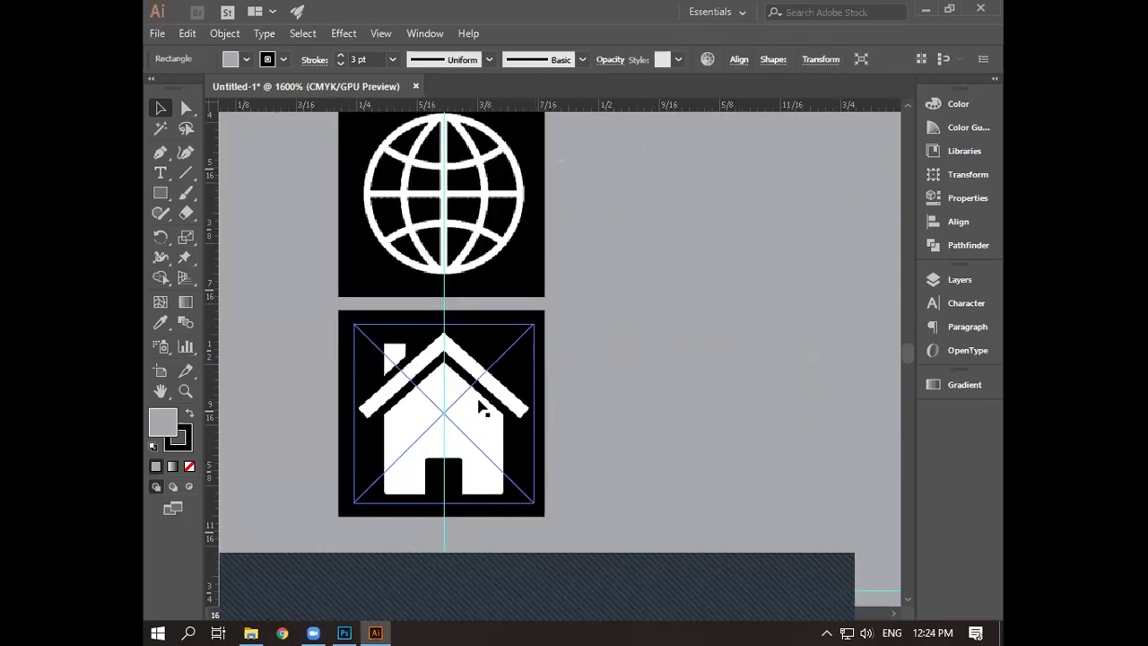
left_click(524, 429)
key("Delete")
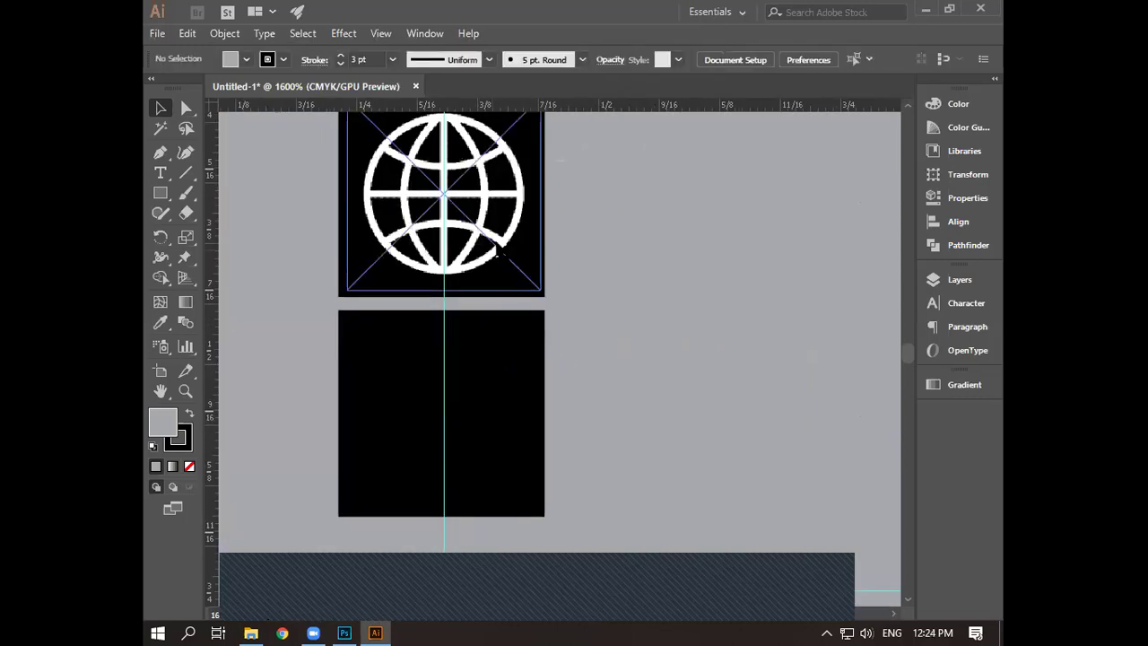
key("Delete")
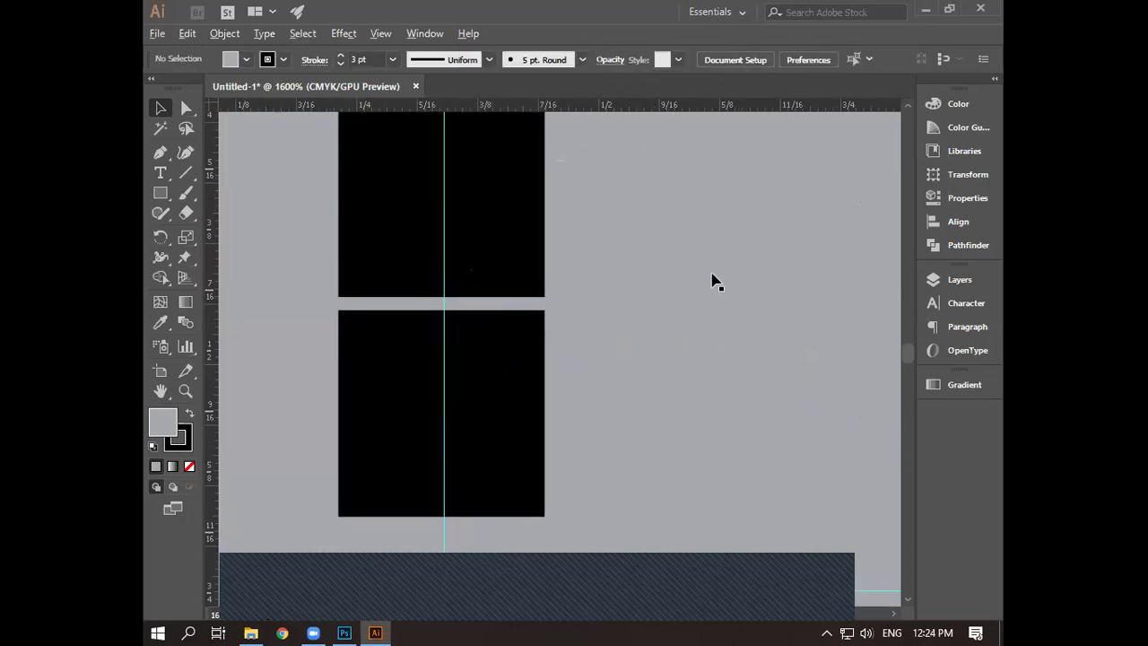
- Minimize Illustrator to bring File Explorer's Icon folder into view
scroll(715, 282, "down", 4)
scroll(633, 395, "up", 3)
scroll(633, 395, "right", 2)
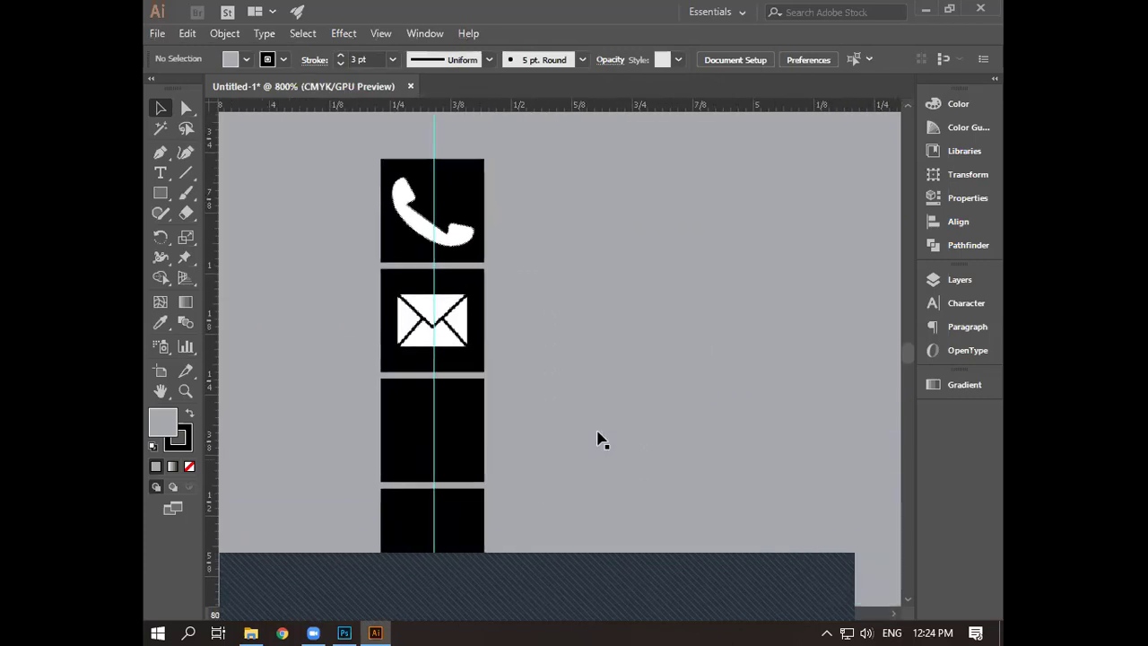
scroll(599, 438, "down", 1)
scroll(599, 438, "left", 1)
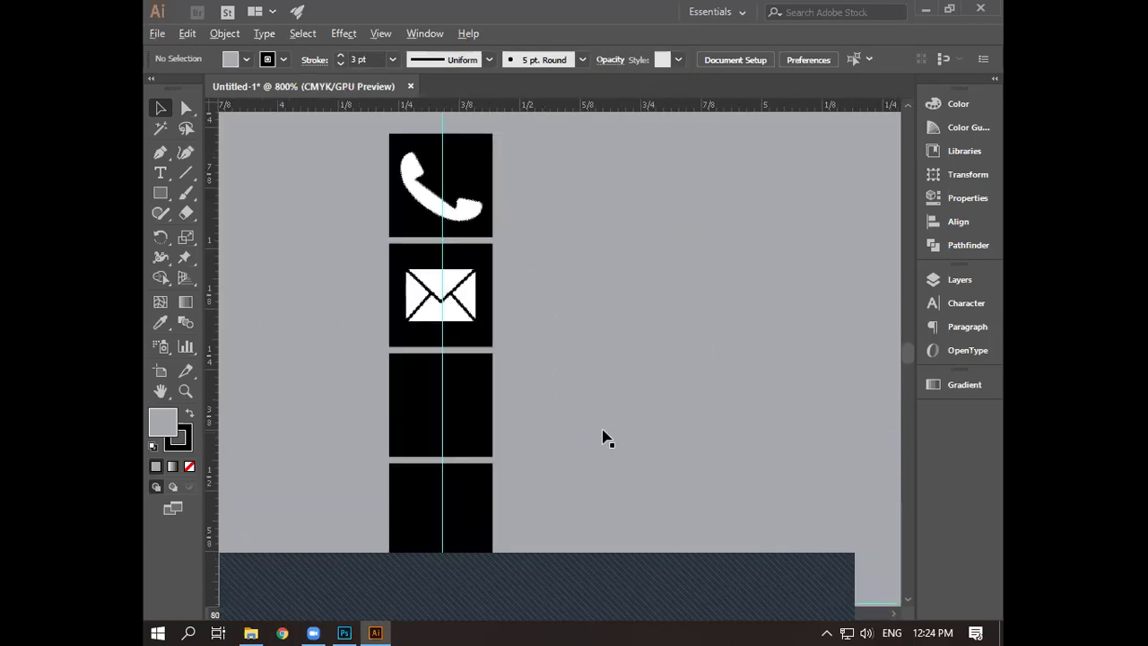
scroll(604, 436, "down", 2)
scroll(669, 392, "up", 1)
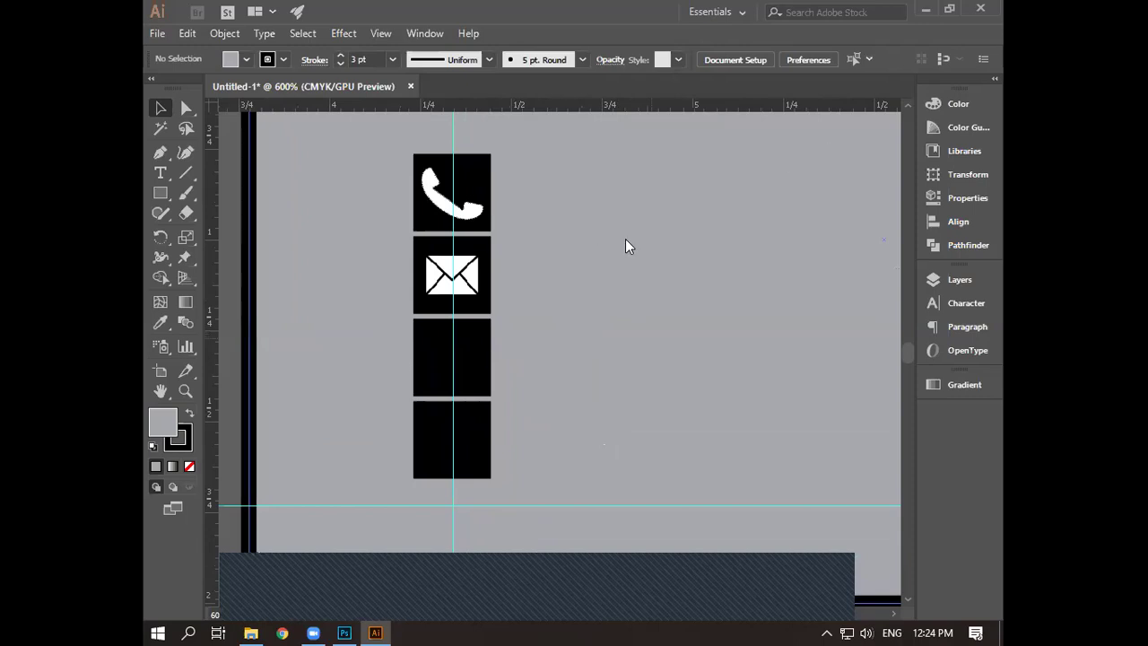
key("super+Down")
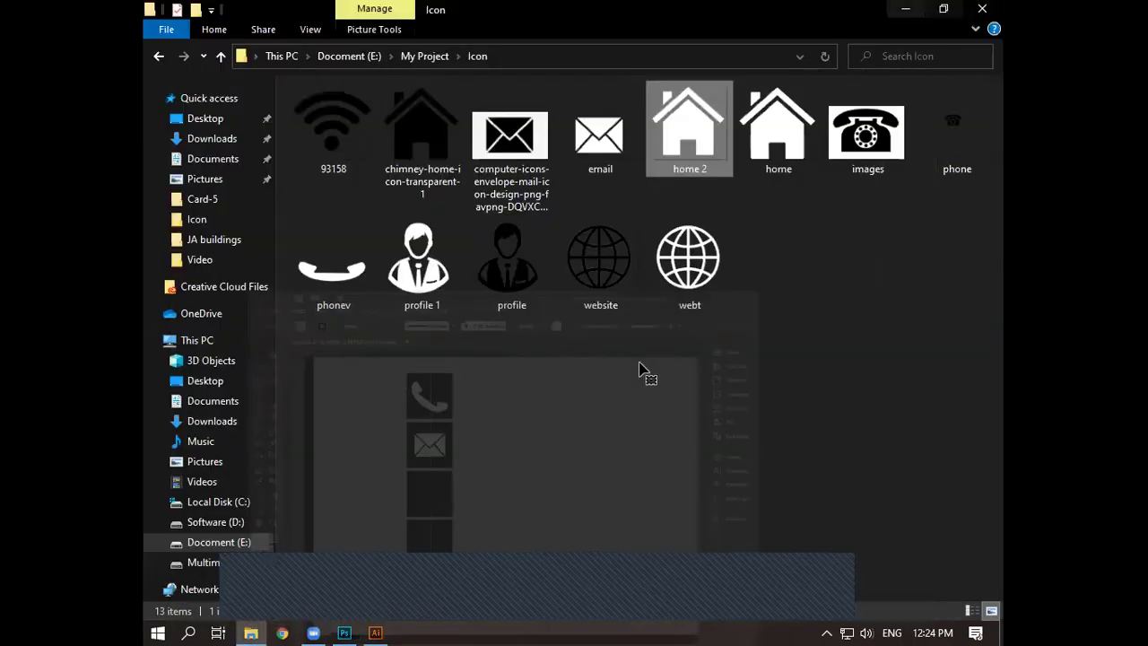
- Place webt.png into the third black square and zoom out to check the icon column
left_click_drag(690, 264, 377, 594)
left_click_drag(634, 352, 387, 353)
left_click(595, 330)
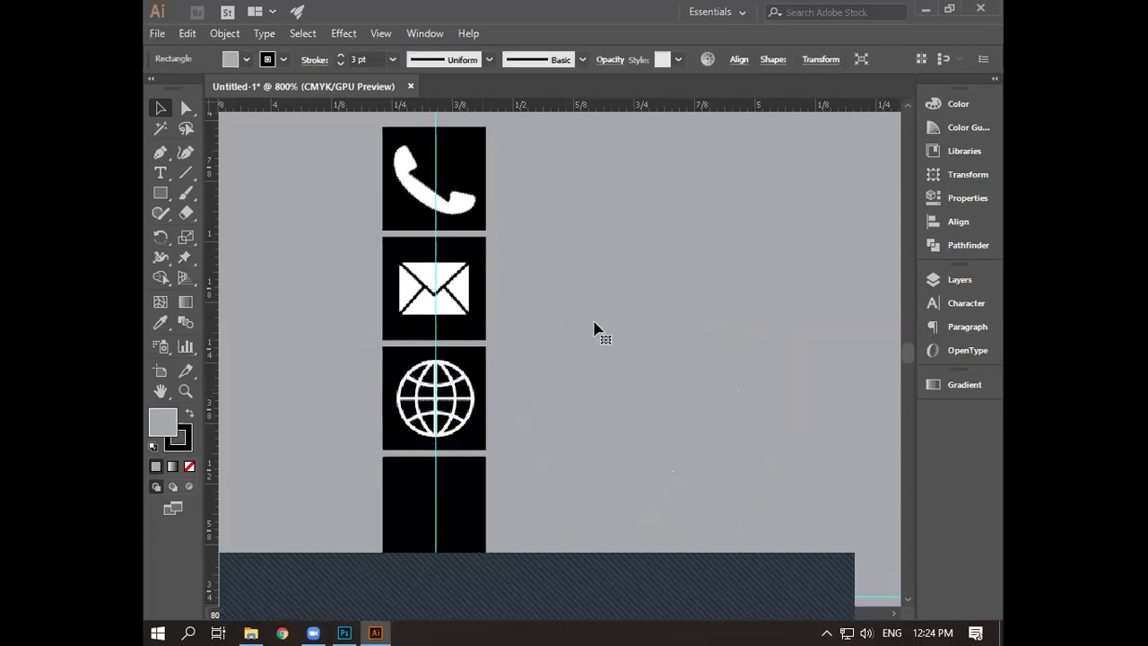
key("ctrl+minus")
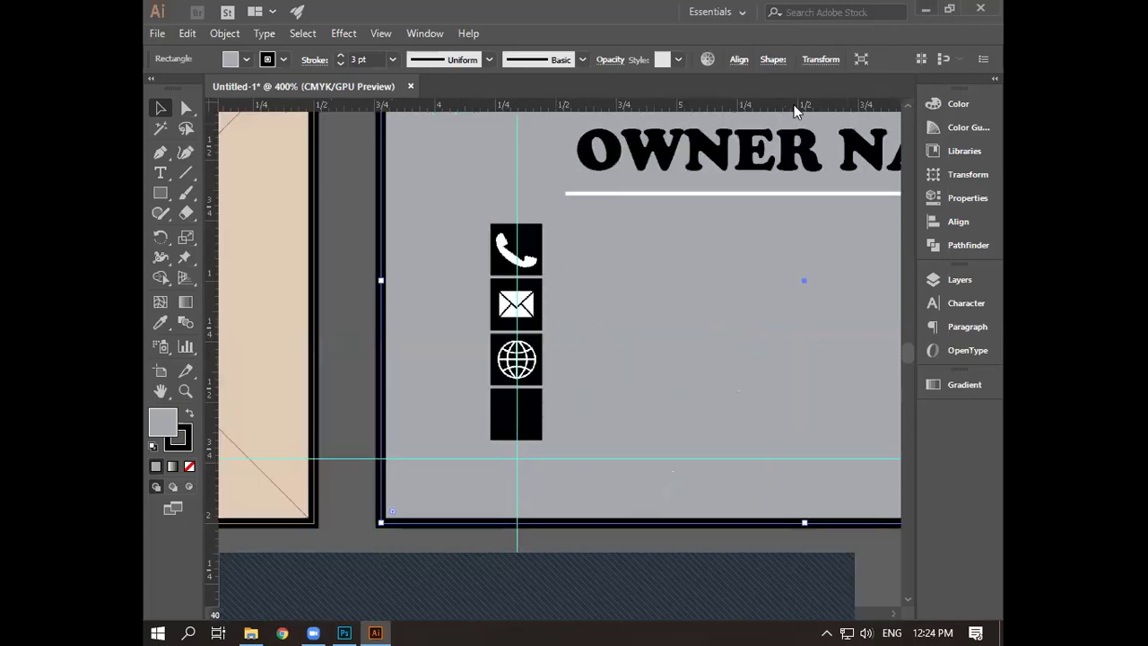
key("alt+Tab")
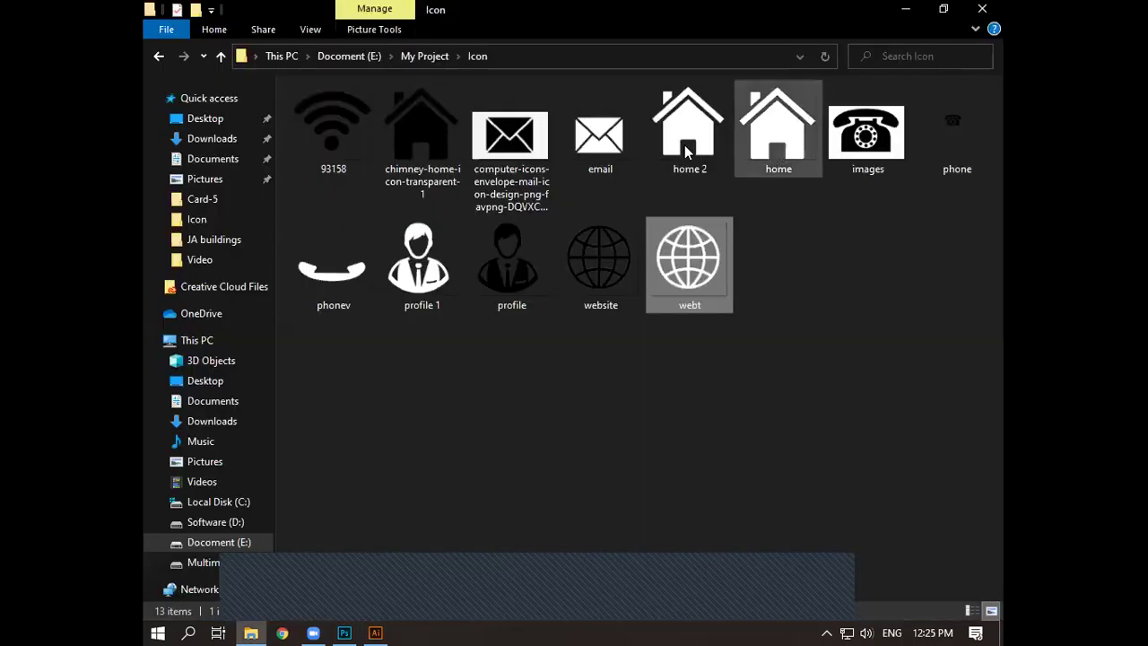
- Drop home 2.png onto the card and shrink it toward icon size
left_click_drag(377, 627, 582, 248)
left_click_drag(664, 359, 676, 360)
scroll(709, 335, "up", 2)
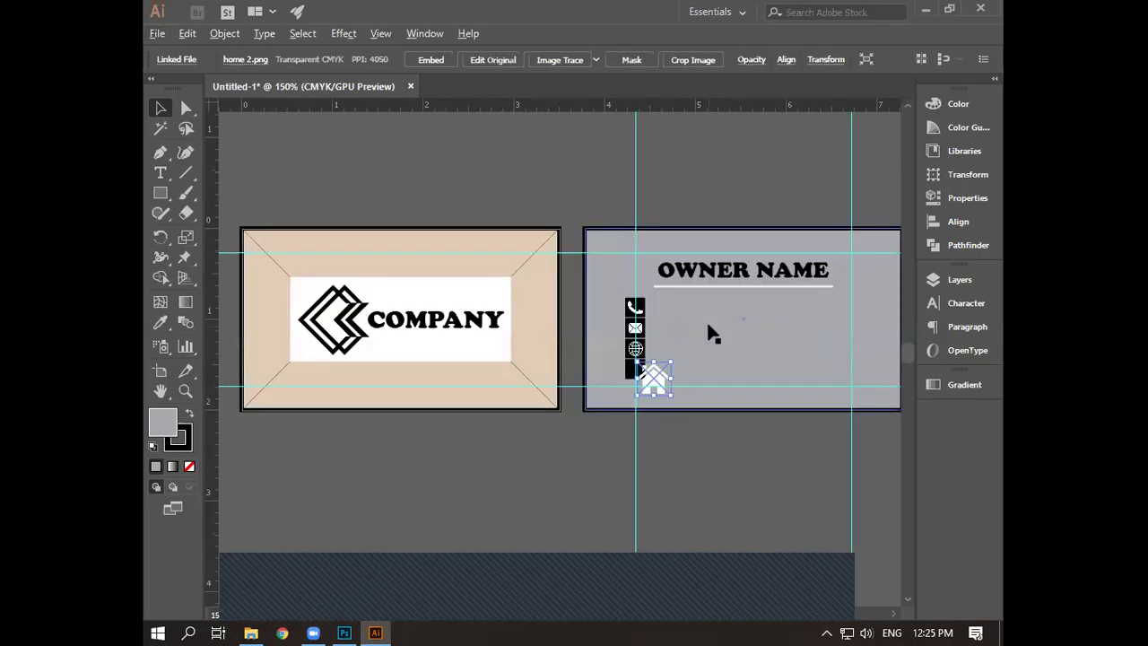
scroll(710, 335, "up", 3)
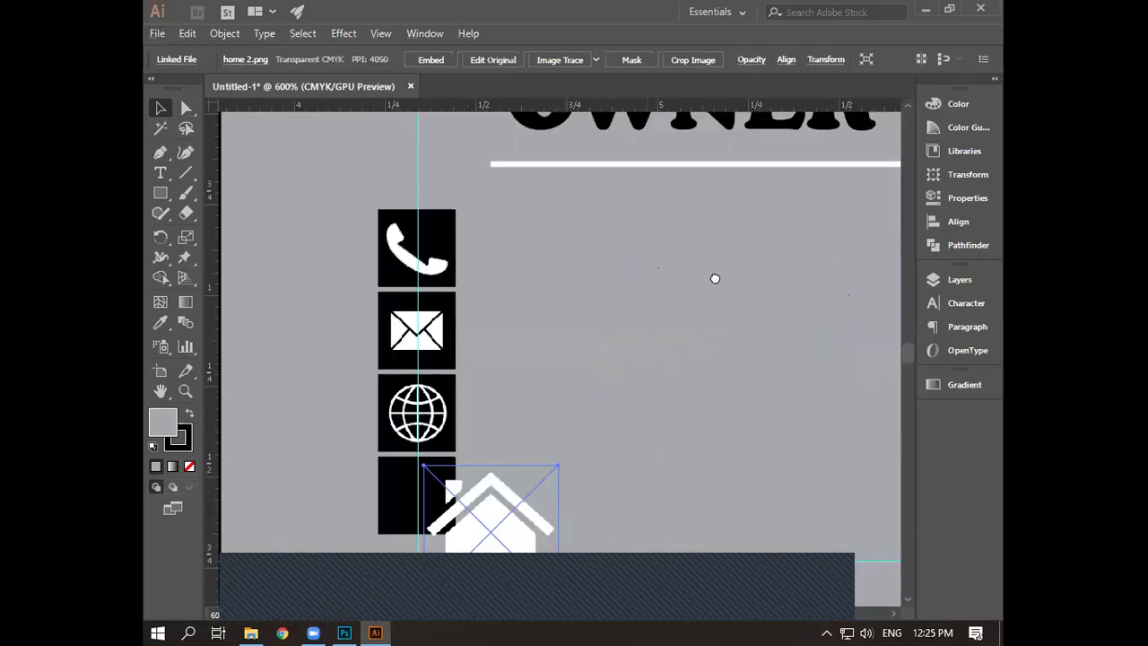
scroll(714, 283, "down", 3)
scroll(712, 269, "up", 2)
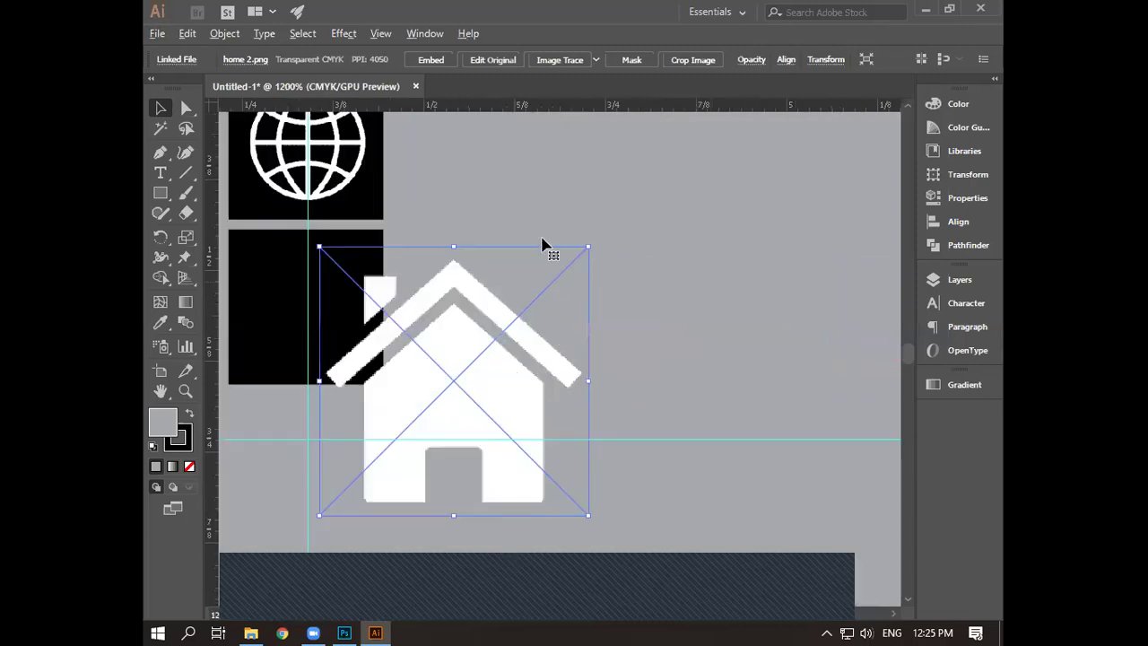
- Halve the house image, move it onto the bottom black square and nudge it up
left_click_drag(455, 203, 455, 200)
left_click_drag(489, 244, 516, 308)
left_click_drag(552, 346, 406, 279)
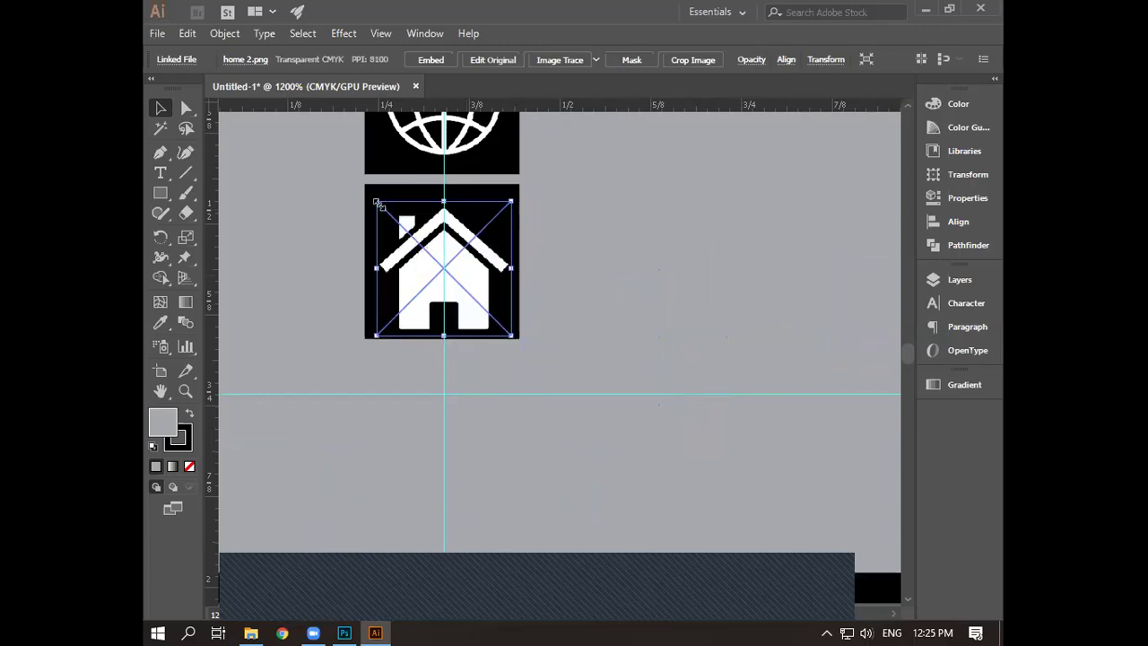
left_click_drag(386, 211, 389, 215)
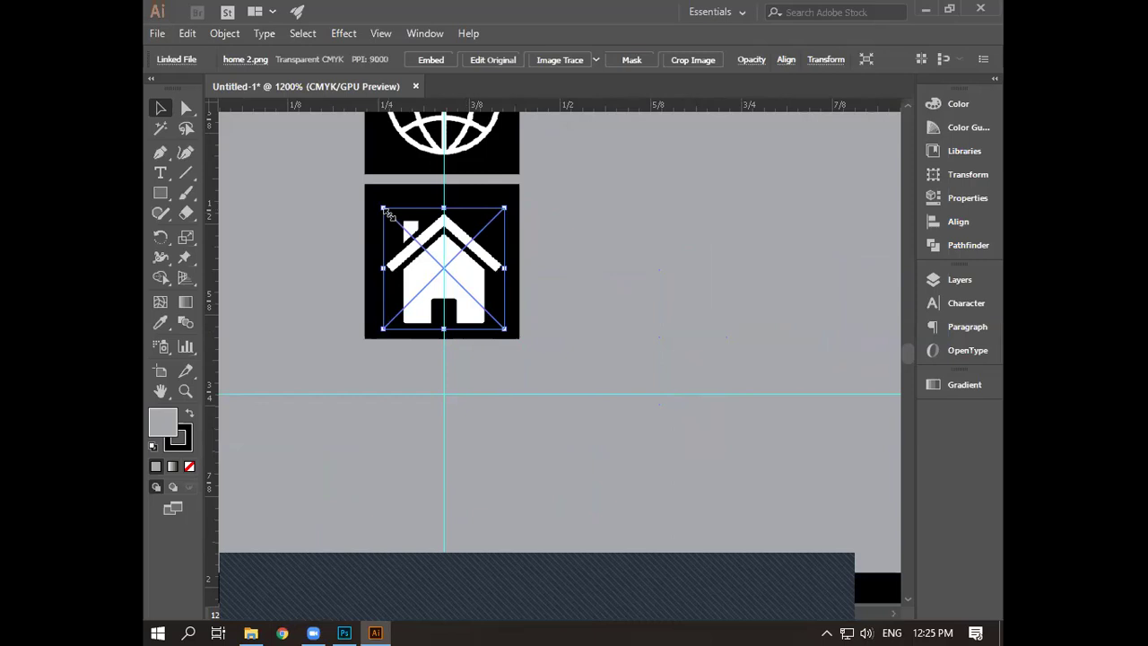
key("Up")
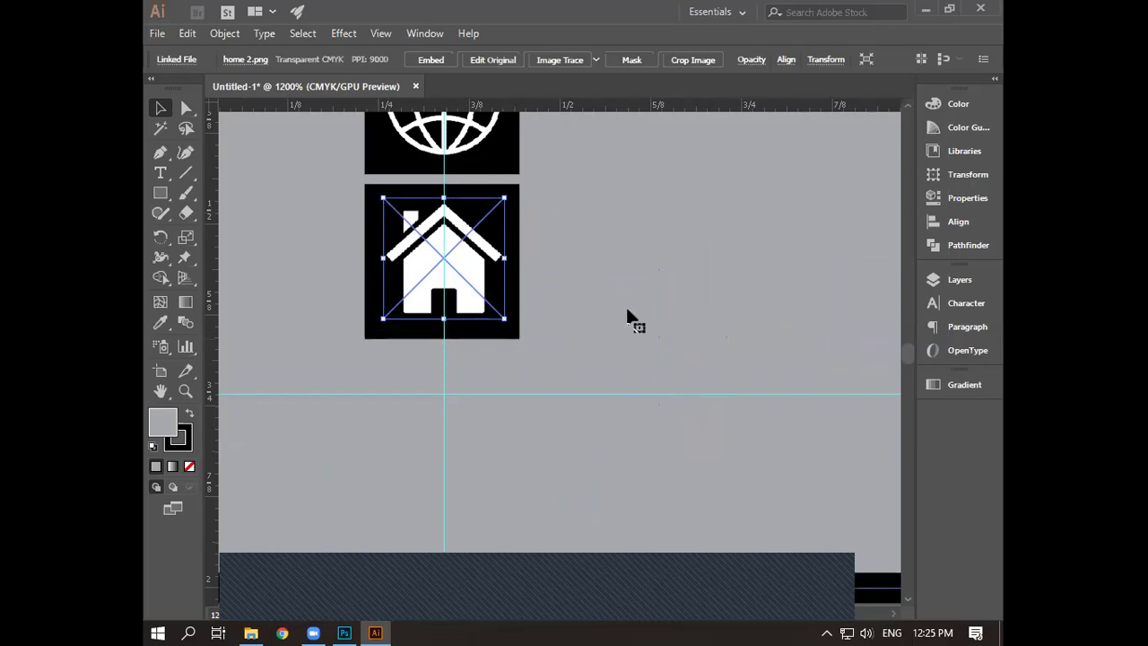
left_click(629, 316)
scroll(630, 316, "down", 1)
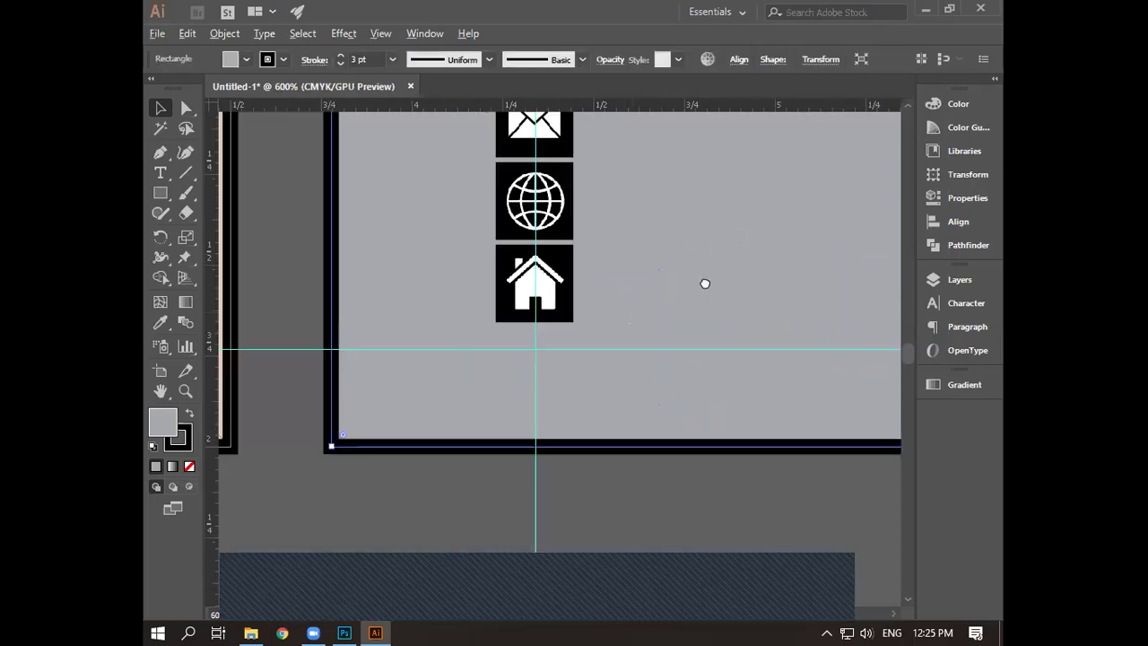
scroll(702, 281, "down", 2)
scroll(609, 423, "up", 3)
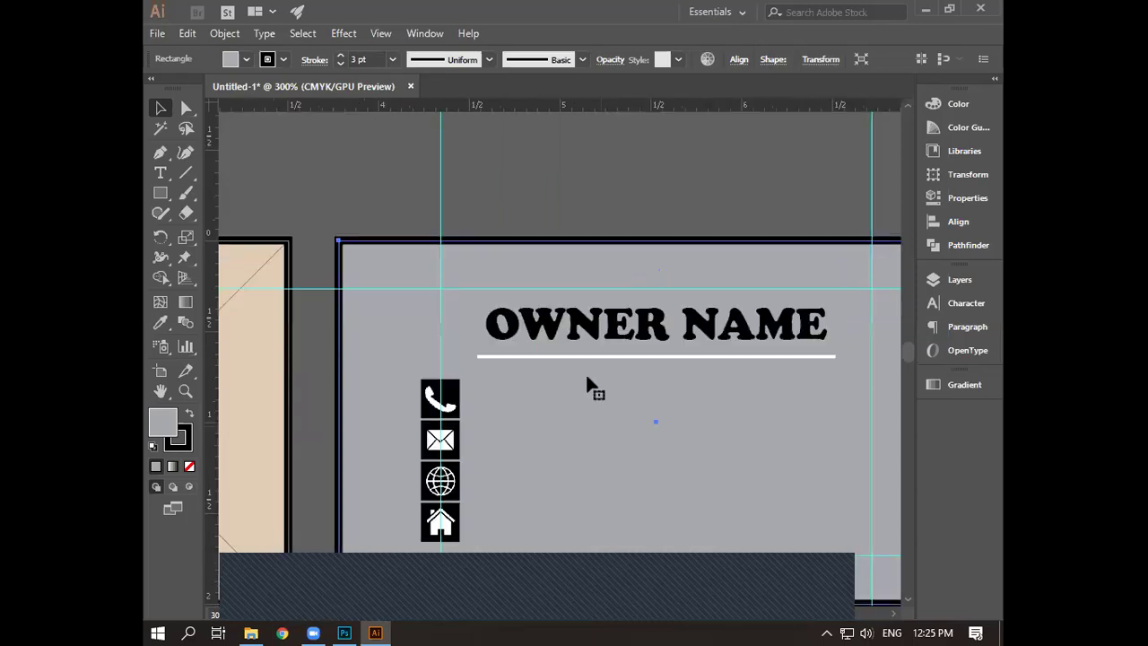
- Nudge the OWNER NAME heading and its underline up one step
left_click(586, 385)
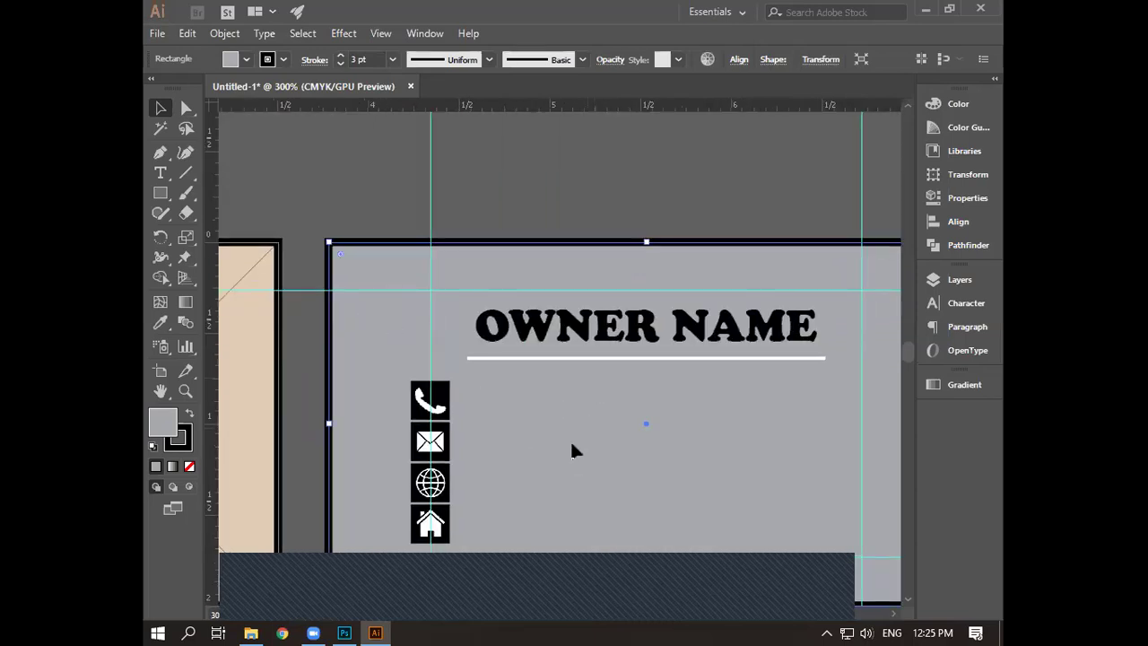
key("ctrl+shift+a")
left_click(678, 321)
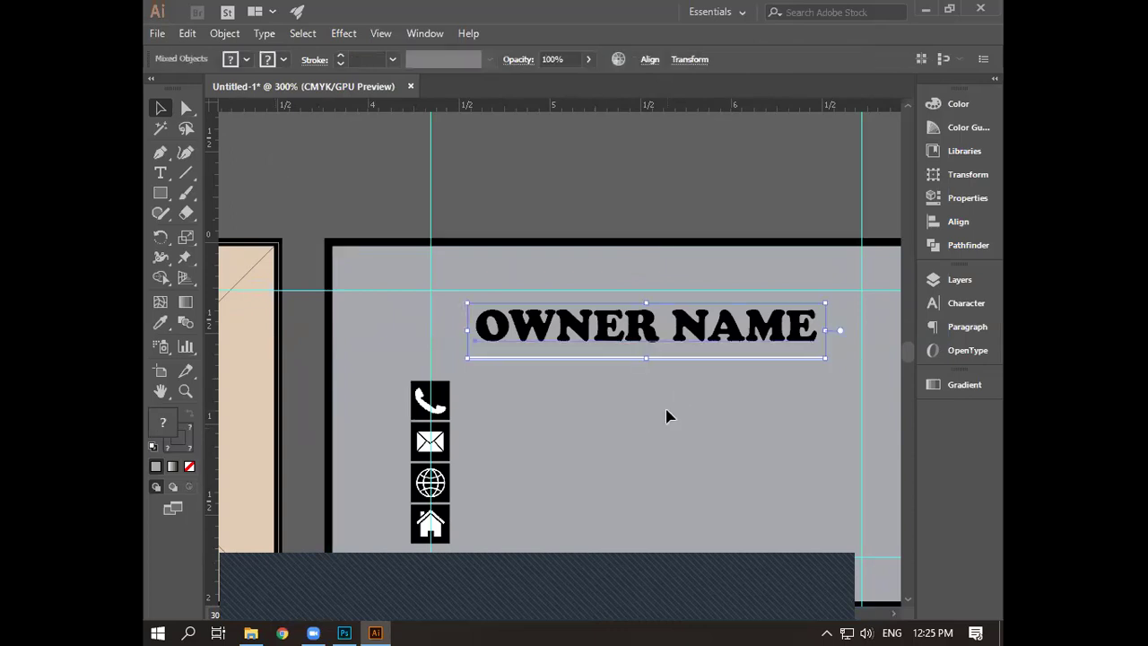
key("Up")
key("Up")
key("Up")
key("Up")
key("Up")
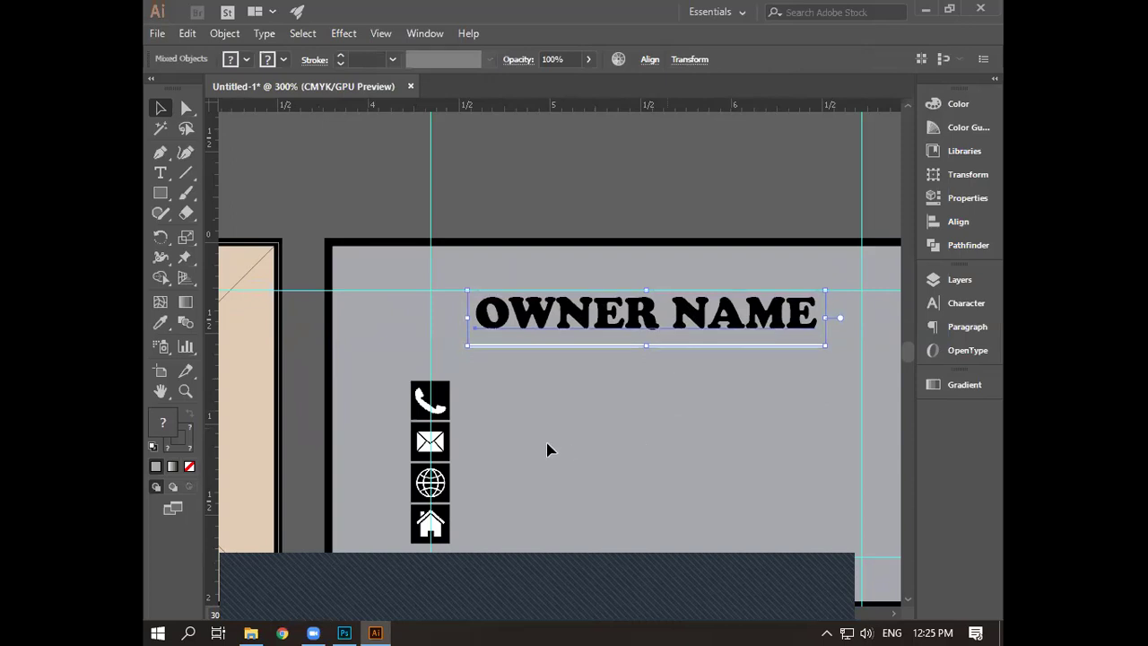
- Select the four contact icons and raise them three arrow-key nudges
left_click_drag(418, 408, 452, 544)
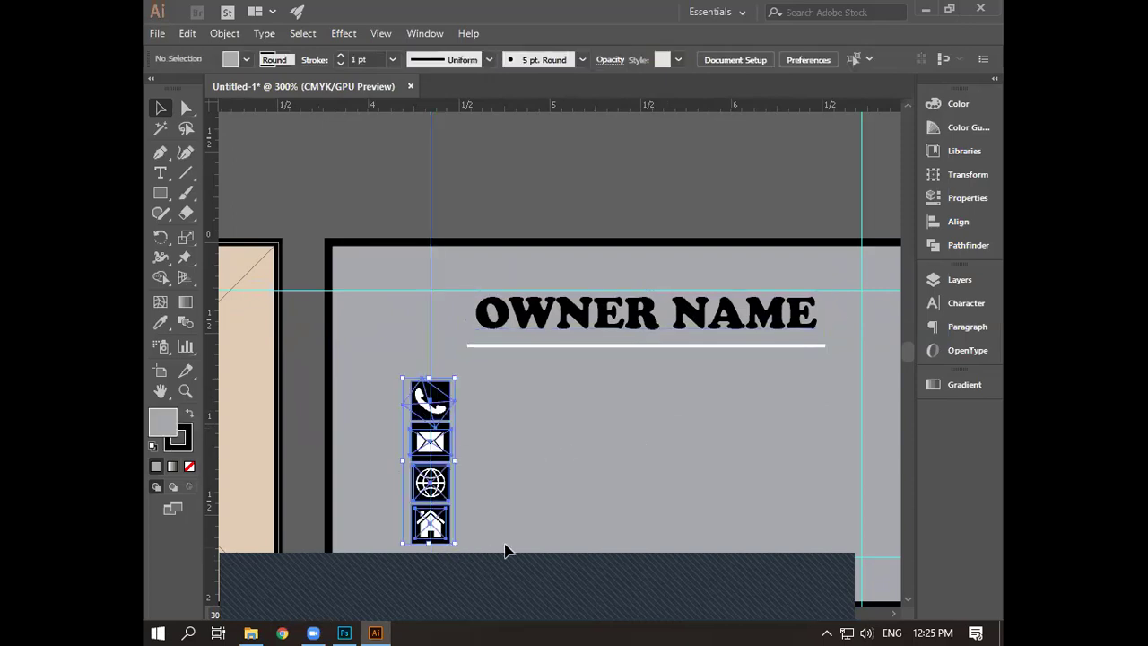
left_click_drag(394, 362, 433, 555)
key("Up")
key("Up")
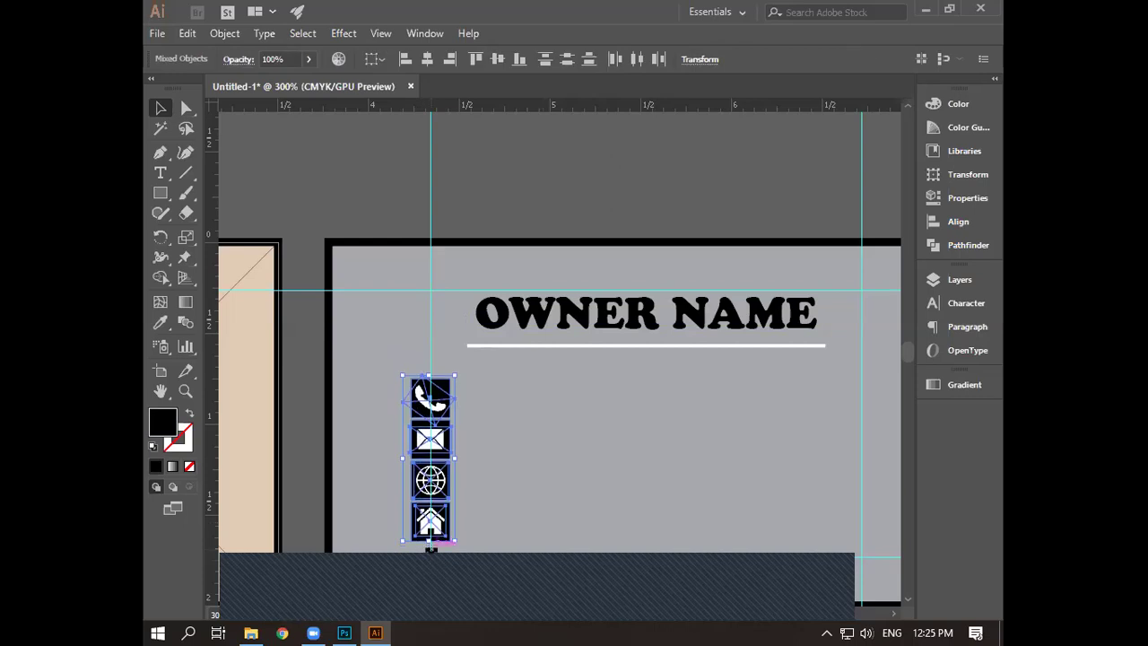
key("Up")
key("Up")
key("Up")
key("Up")
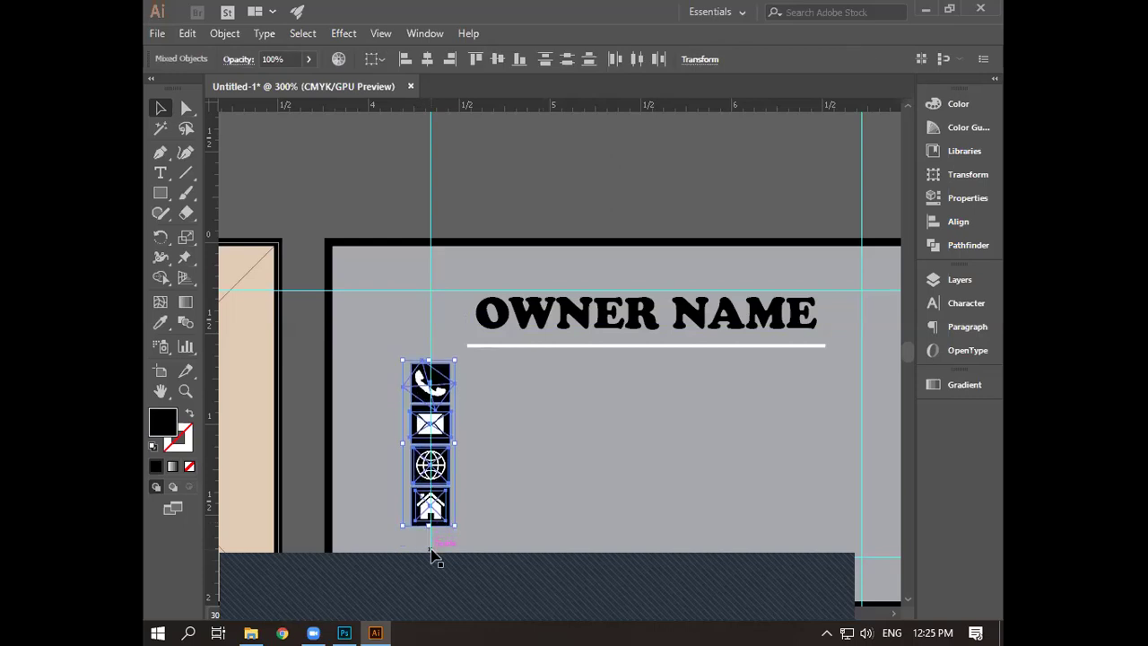
key("Up")
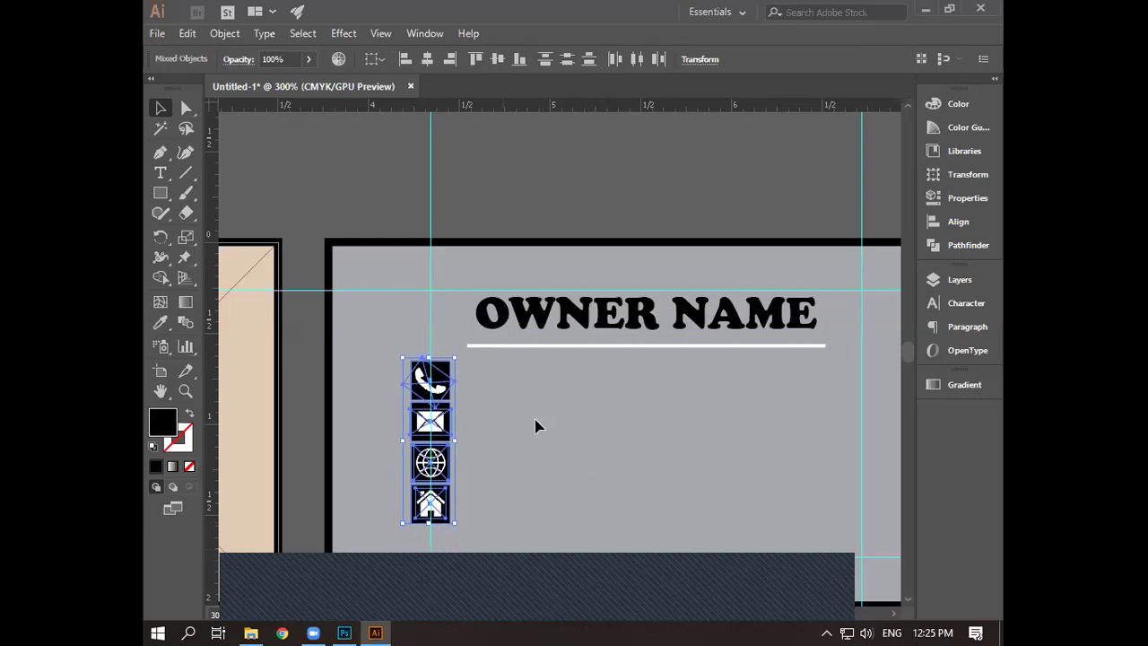
left_click(541, 423)
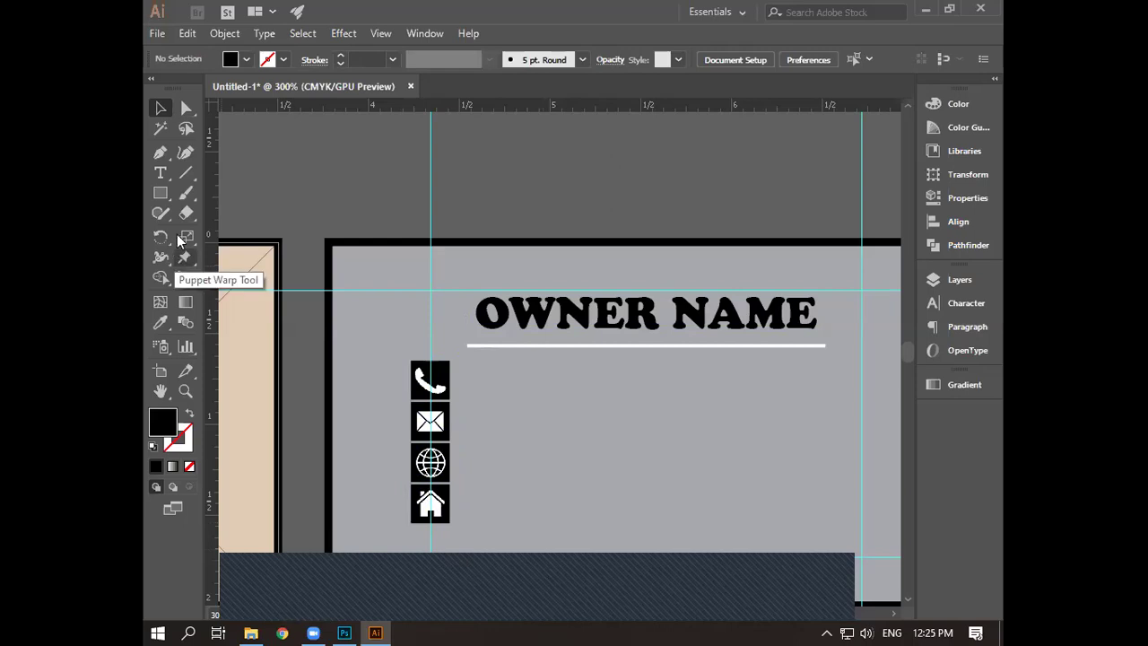
left_click(159, 173)
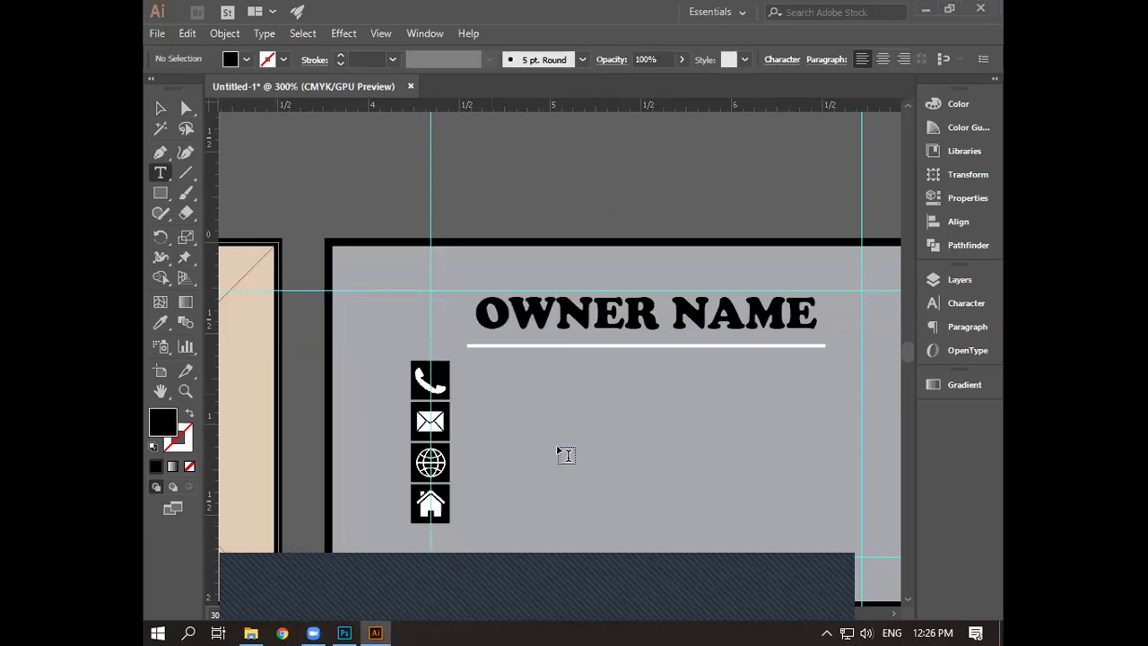
- Type the phone number beside the phone icon and reduce it to 11 pt
left_click(485, 384)
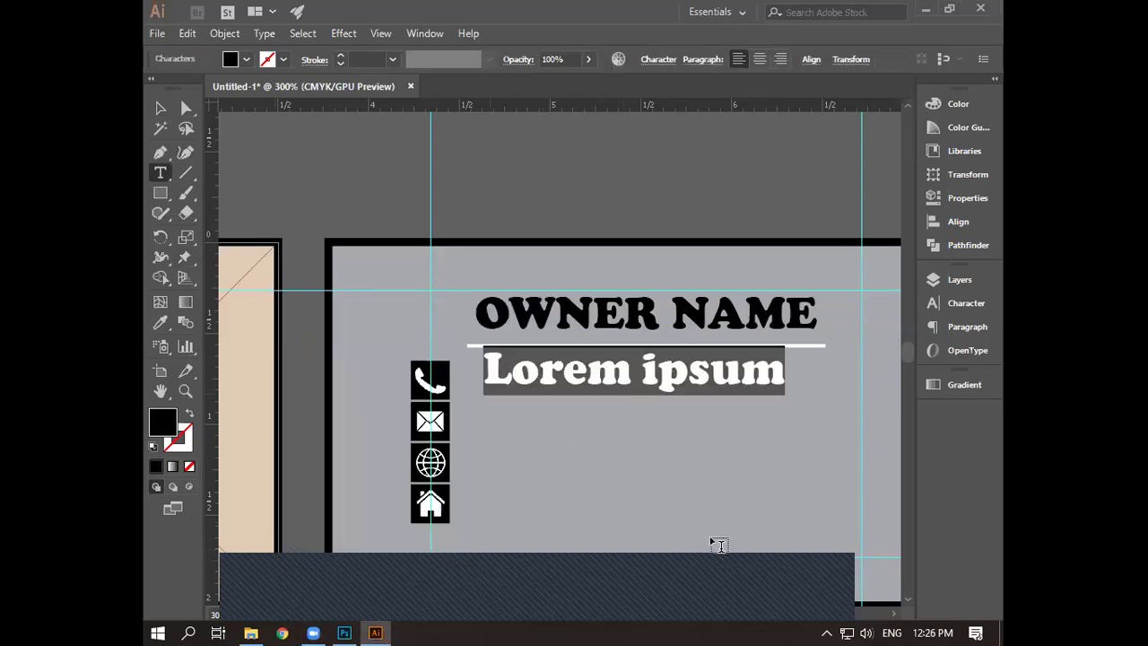
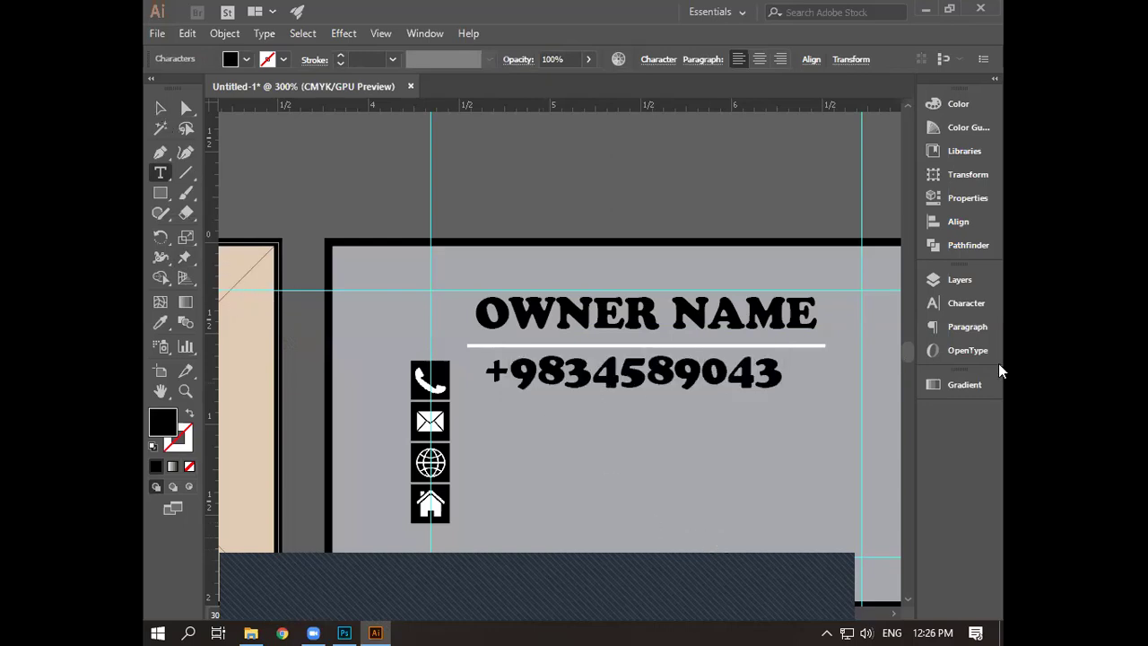
key("Escape")
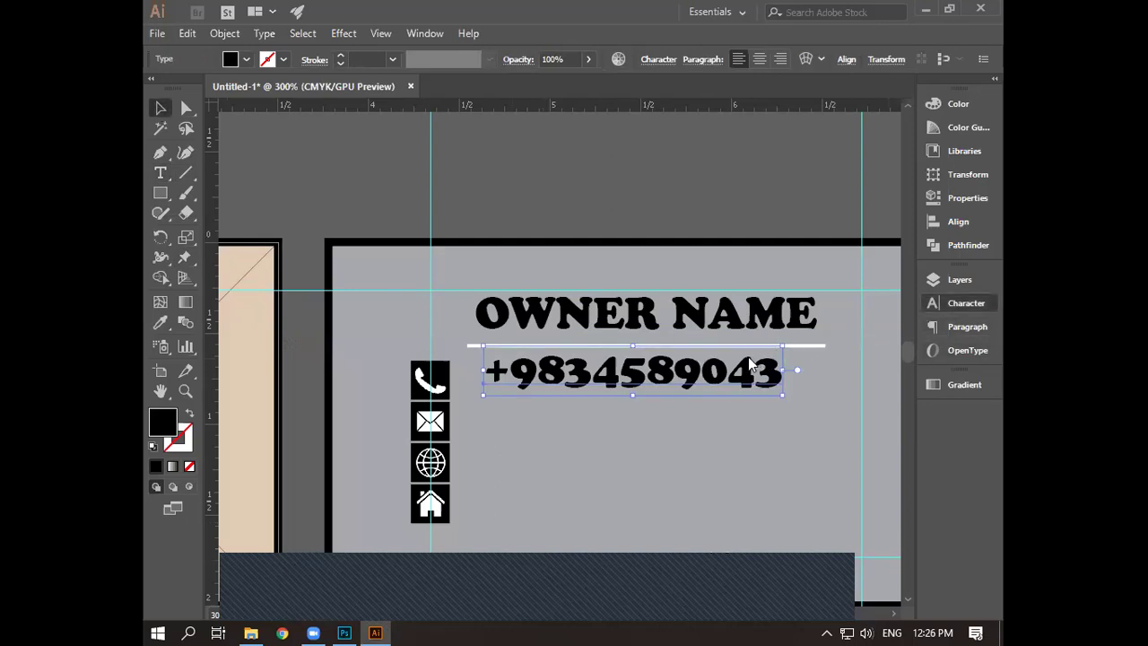
left_click(959, 304)
left_click(751, 356)
left_click(751, 356)
left_click(752, 356)
left_click(751, 356)
left_click(752, 356)
left_click(752, 356)
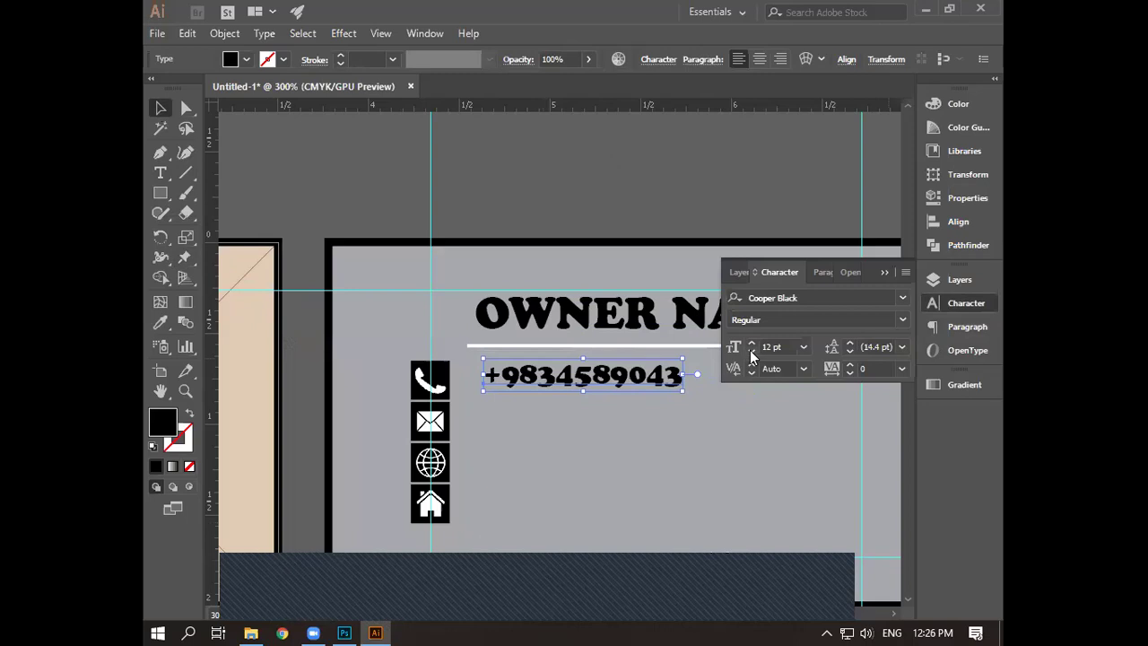
left_click(751, 356)
- Move the phone number left toward its icon and nudge it down into line
left_click_drag(598, 387, 582, 387)
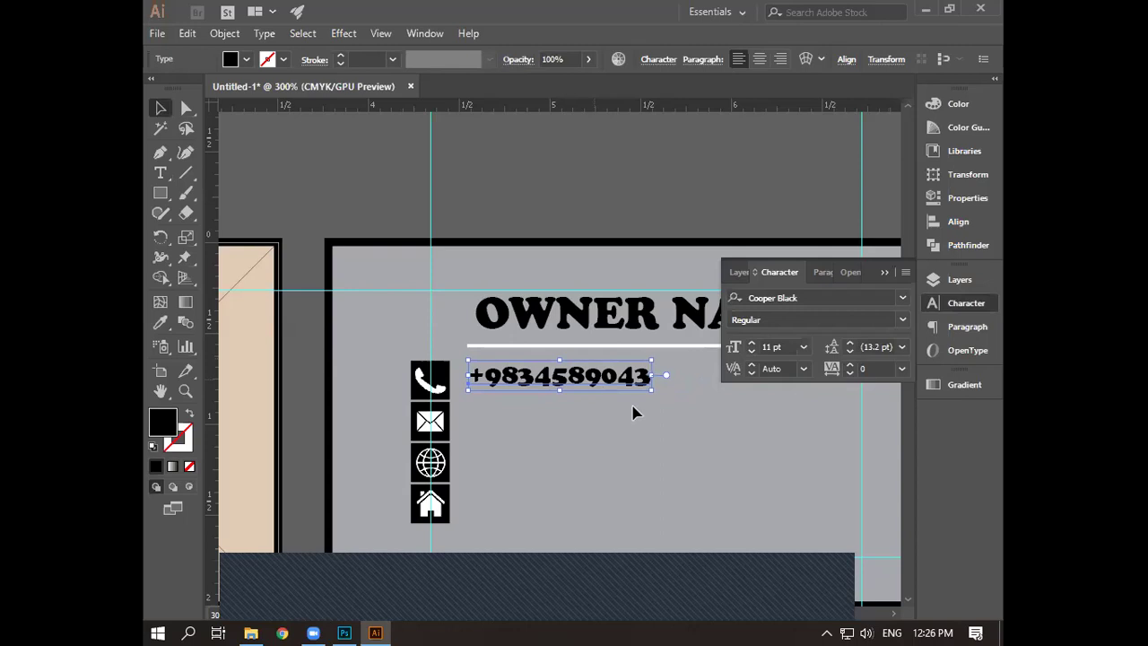
scroll(632, 412, "up", 2)
left_click_drag(468, 474, 538, 479)
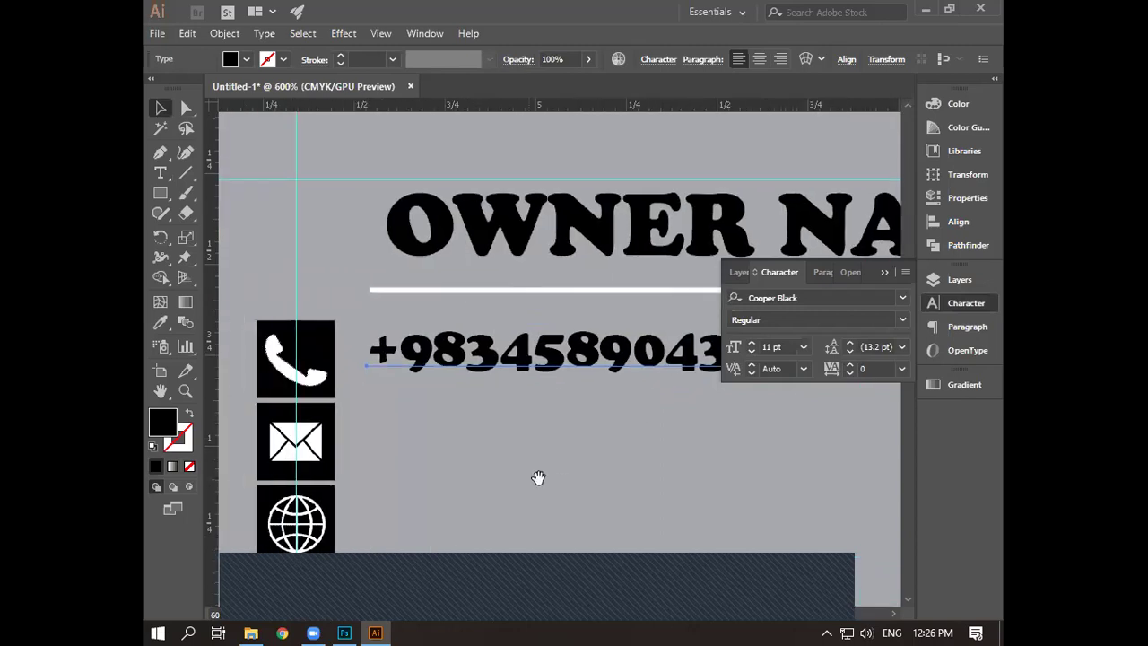
left_click(386, 383)
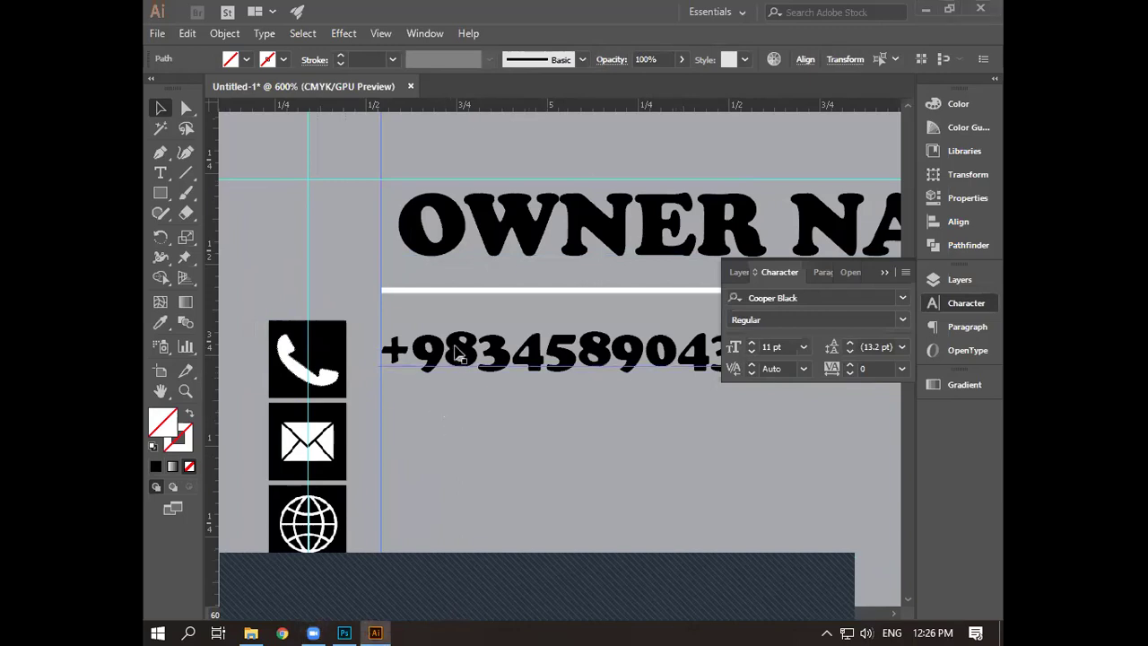
left_click(493, 369)
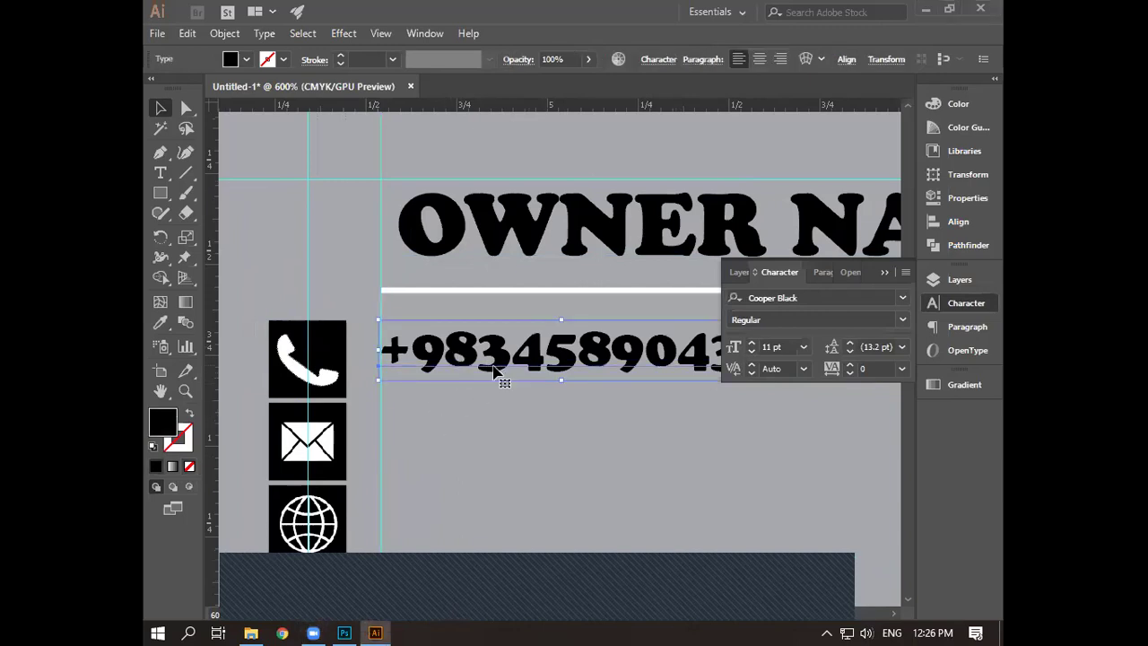
key("Down")
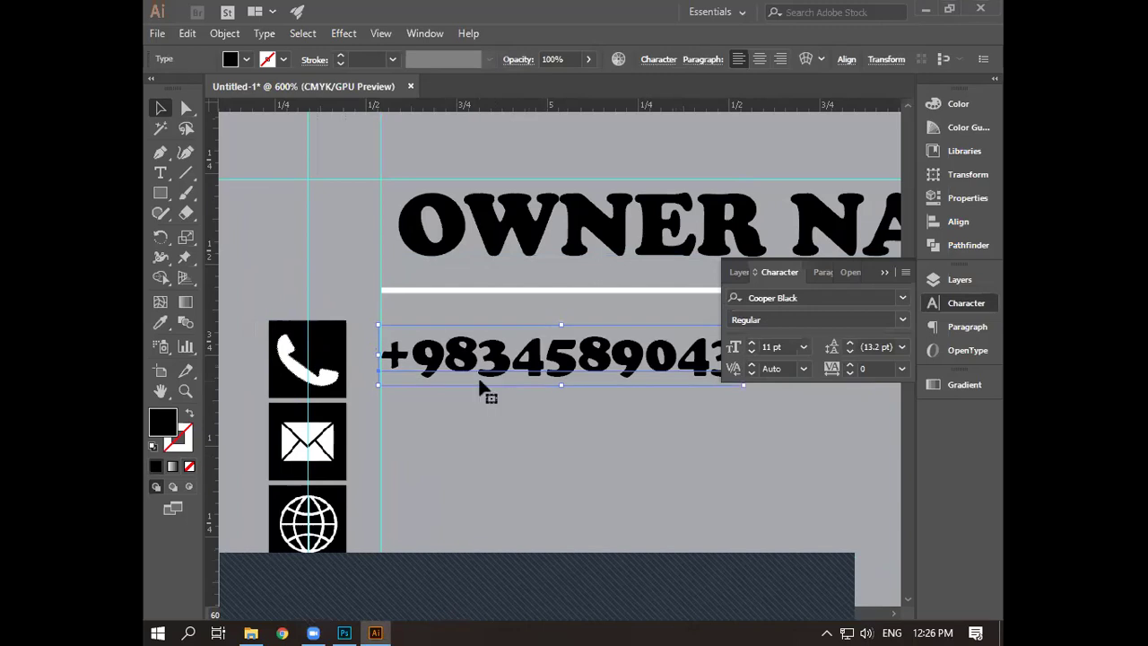
left_click(501, 444)
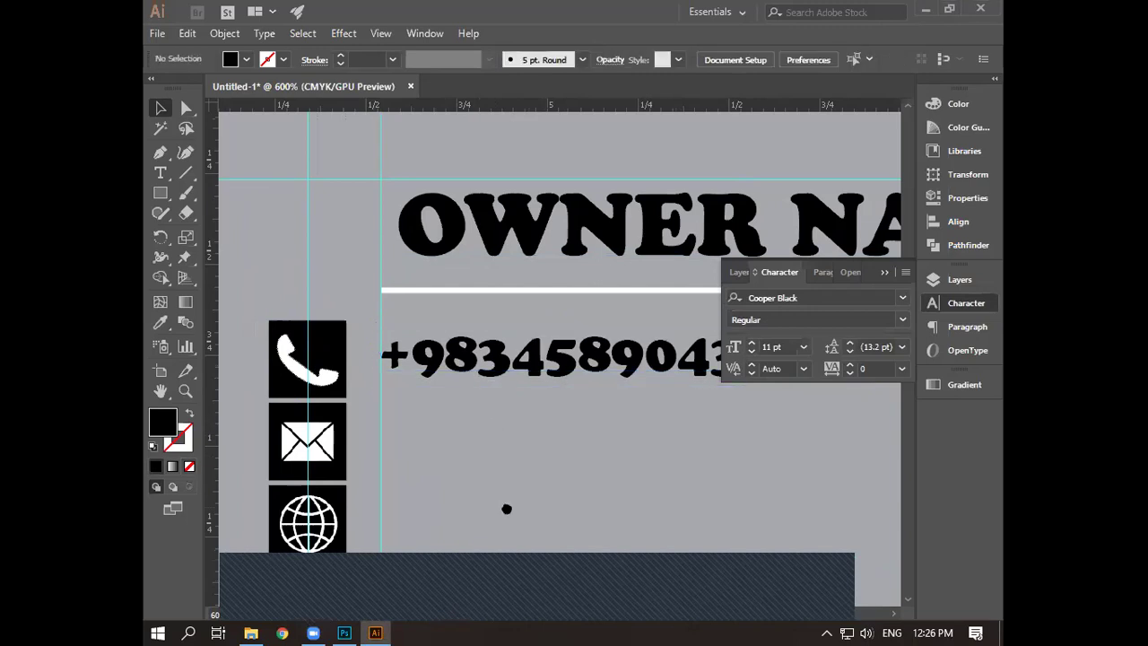
scroll(385, 377, "down", 3)
left_click(161, 172)
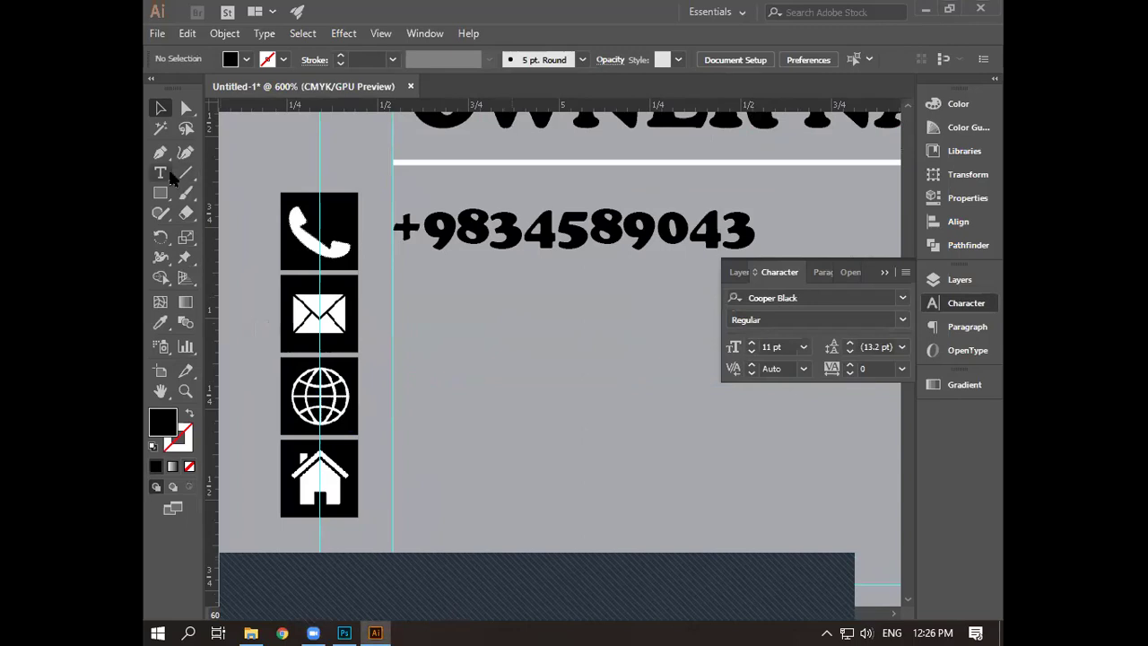
- Type the e-mail address on a new line beside the envelope icon
left_click(409, 331)
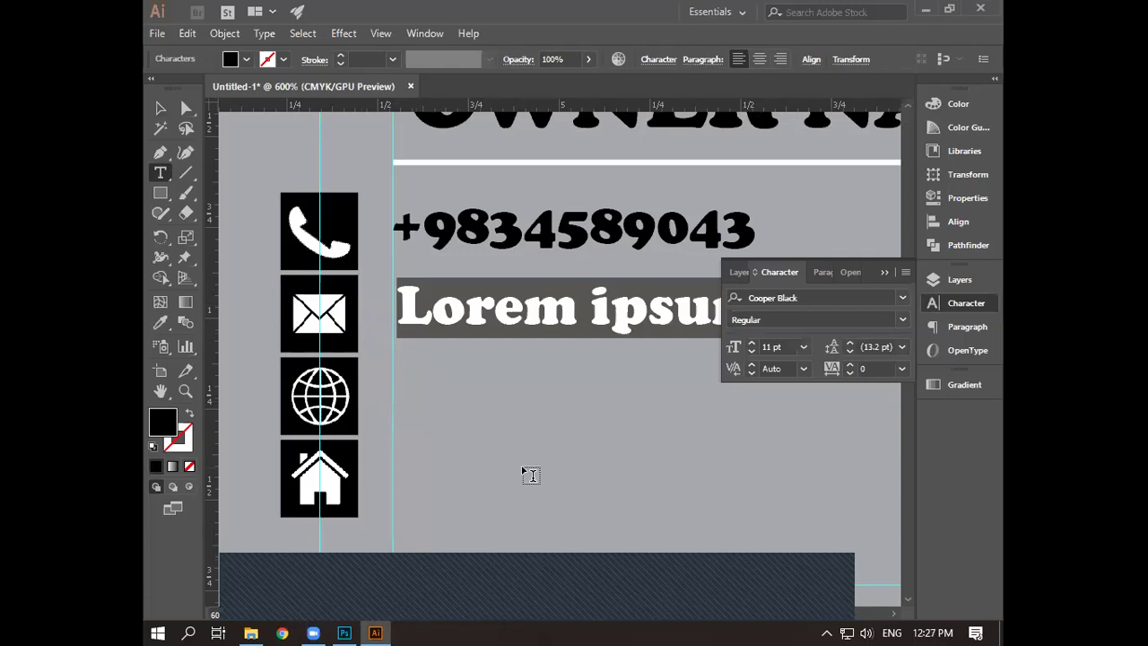
type("sdhjf")
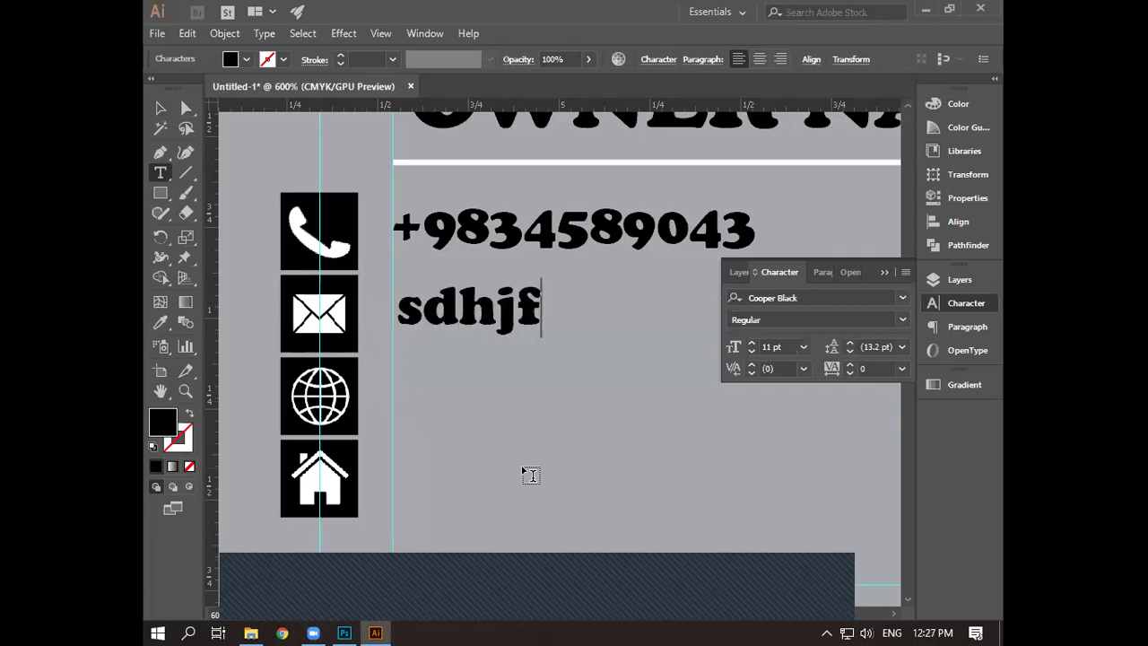
type("iu@")
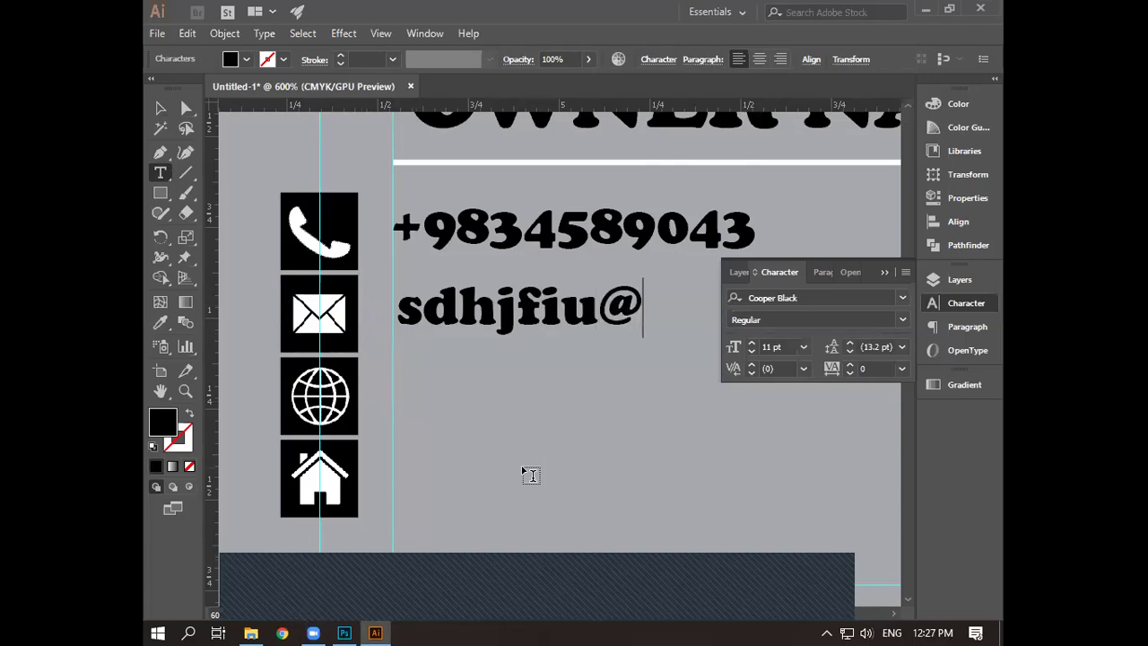
type("w")
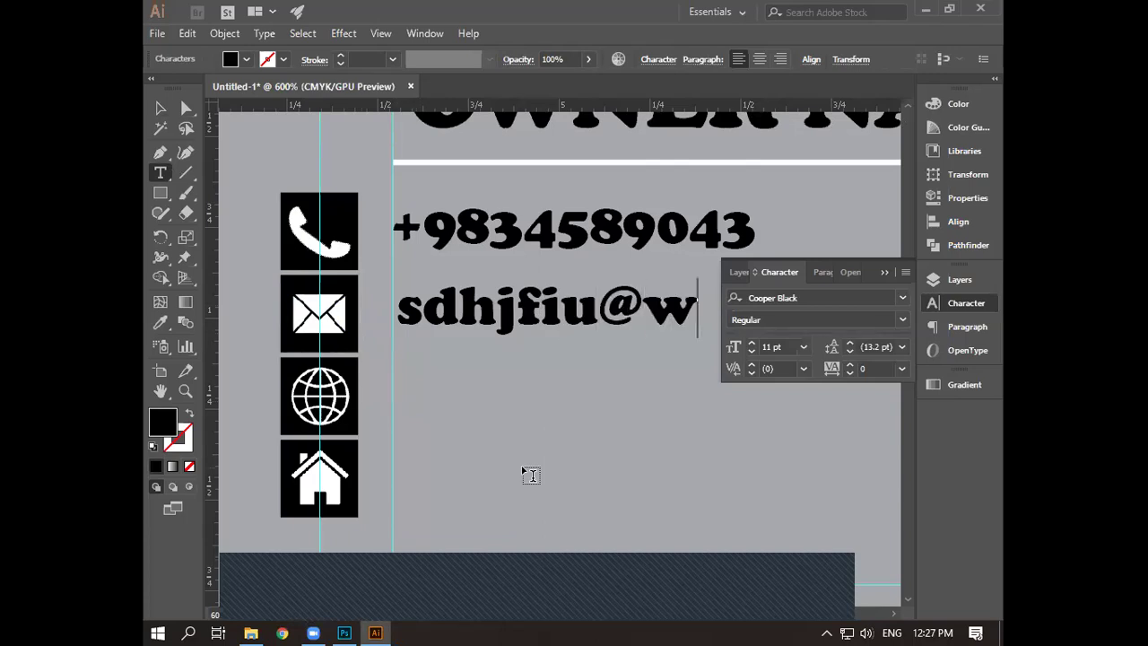
type("i")
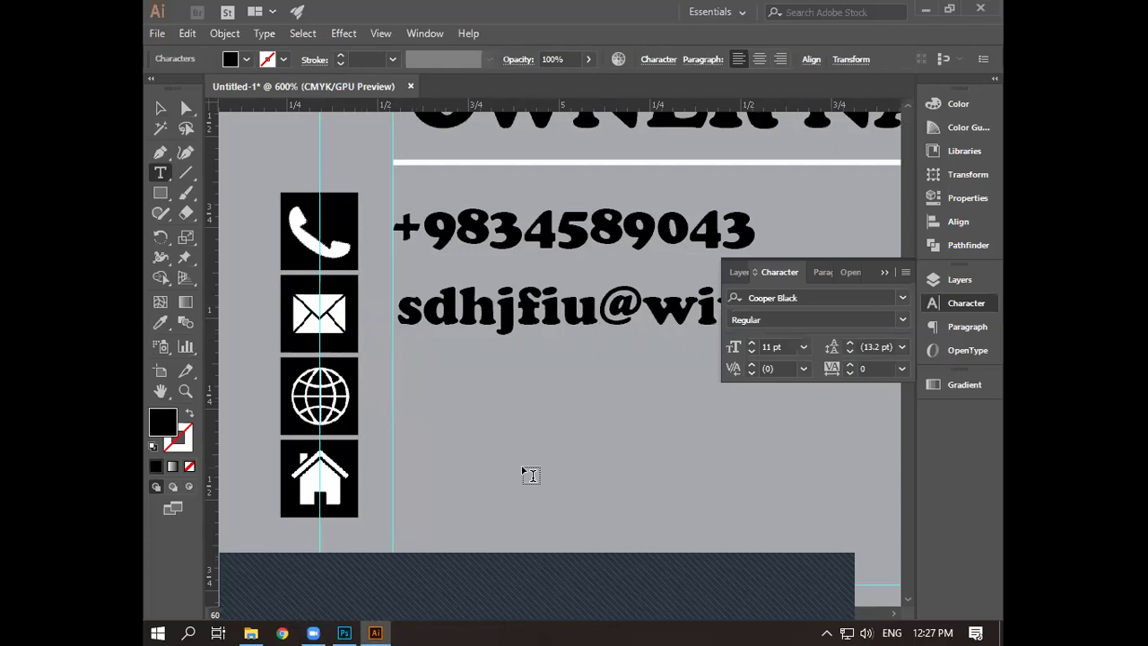
type("wiw")
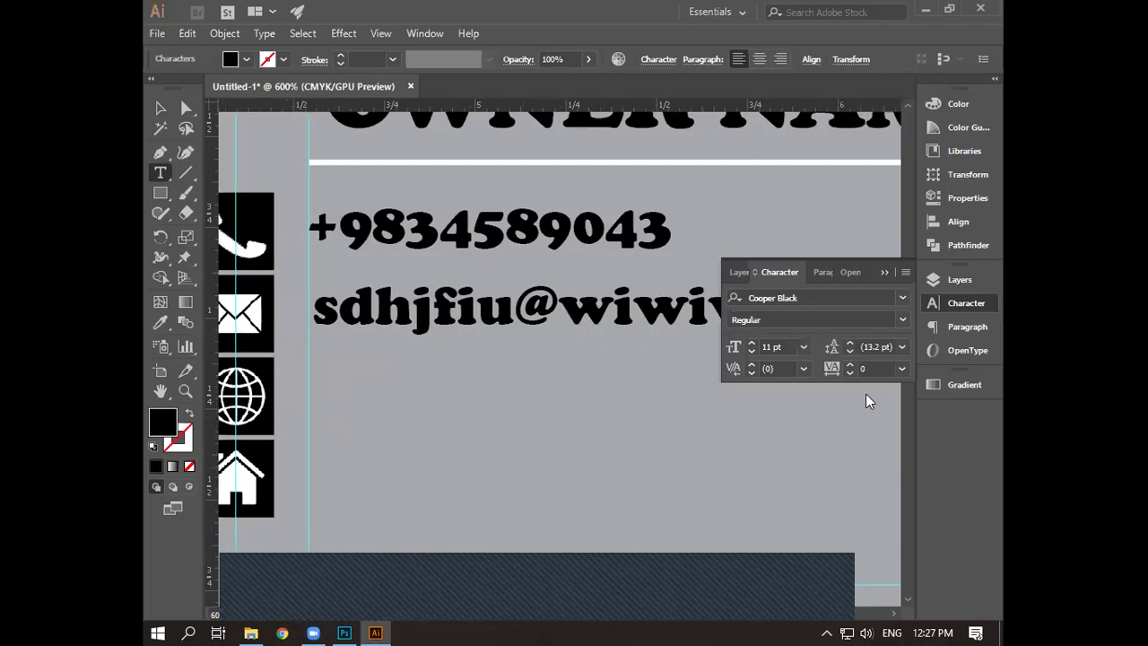
left_click(885, 271)
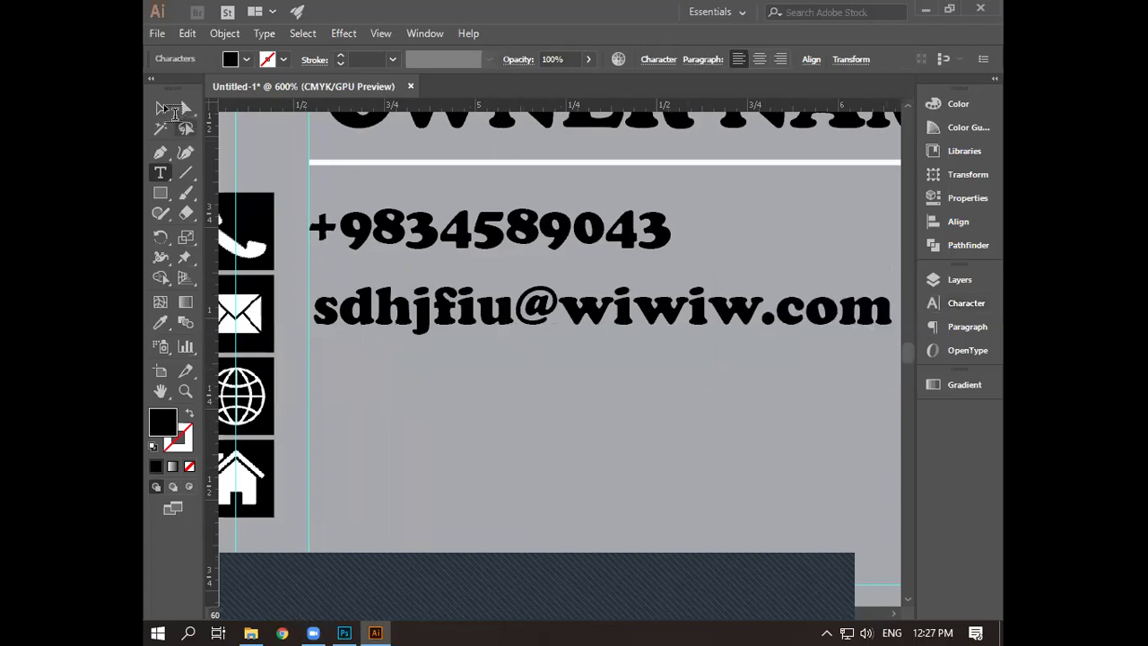
- Reduce the phone number and e-mail lines from 11 pt to 10 pt
left_click(179, 108)
left_click(424, 235)
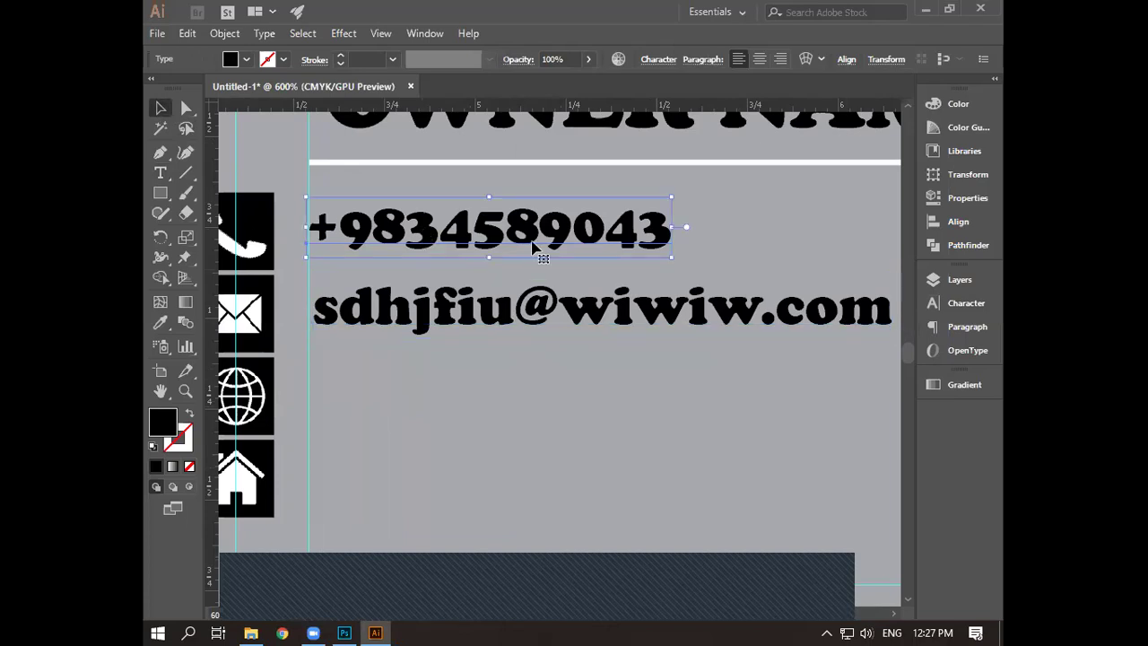
left_click(962, 304)
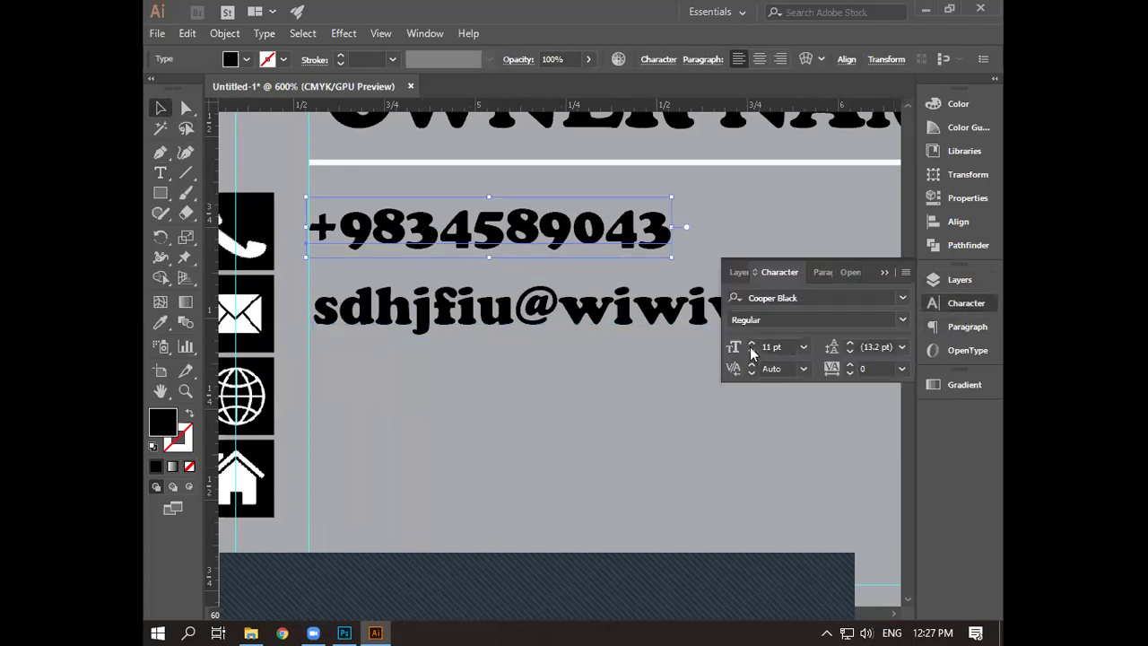
left_click(752, 352)
left_click(556, 353)
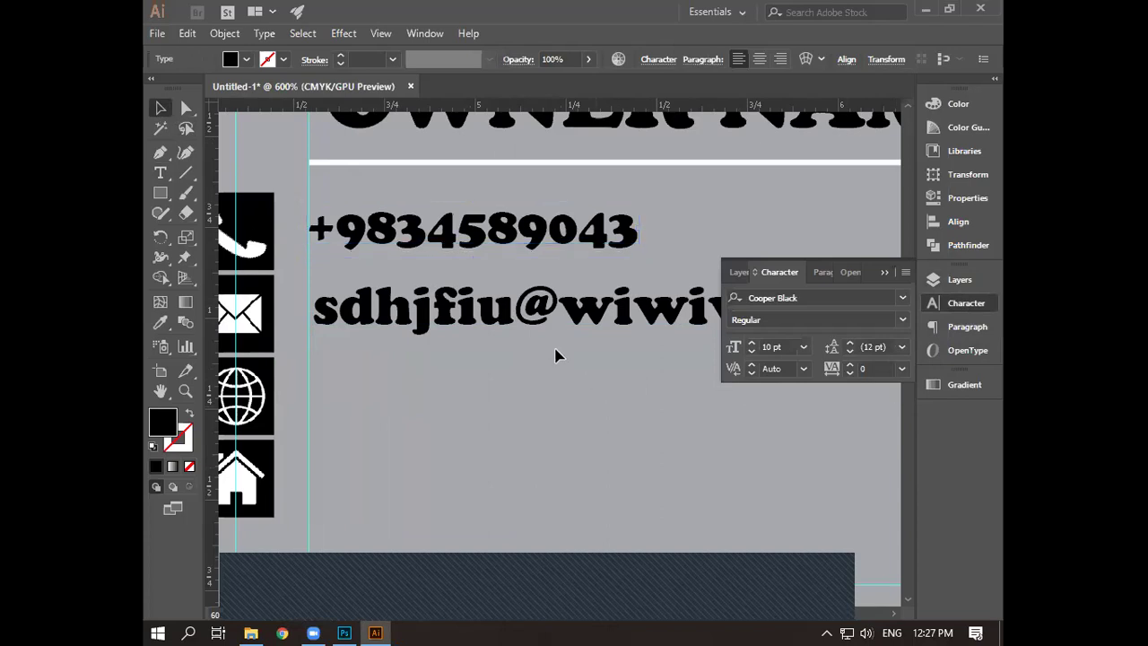
left_click(683, 340)
left_click(752, 353)
left_click(648, 448)
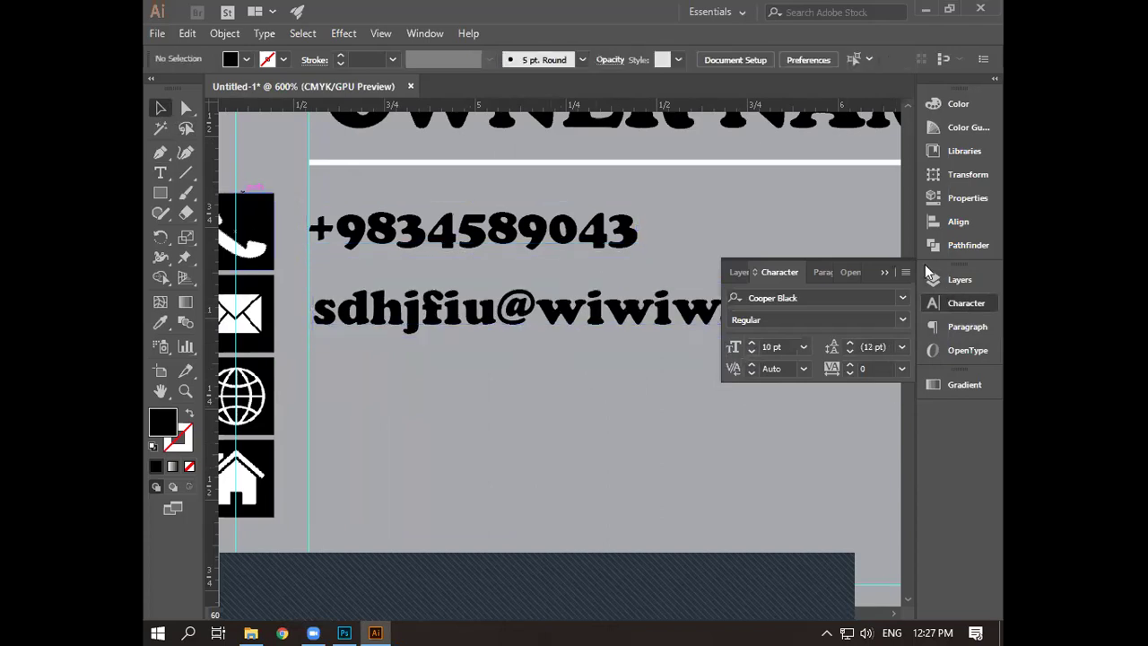
left_click(639, 390)
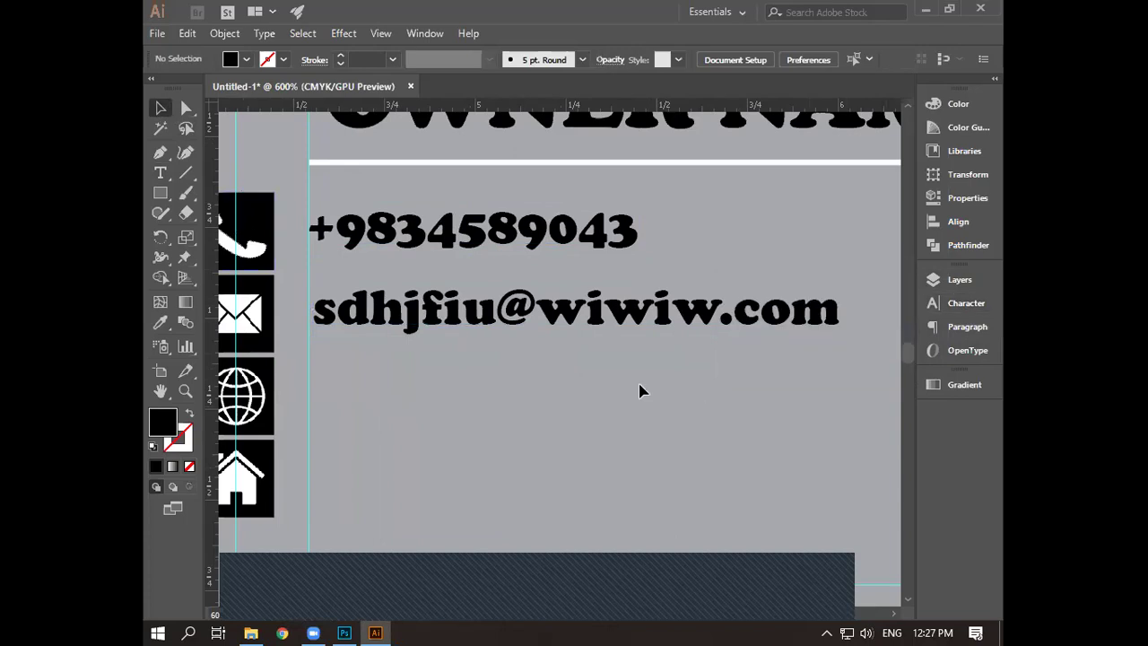
- Nudge the e-mail line slightly left and down to align it under the phone number
left_click(576, 319)
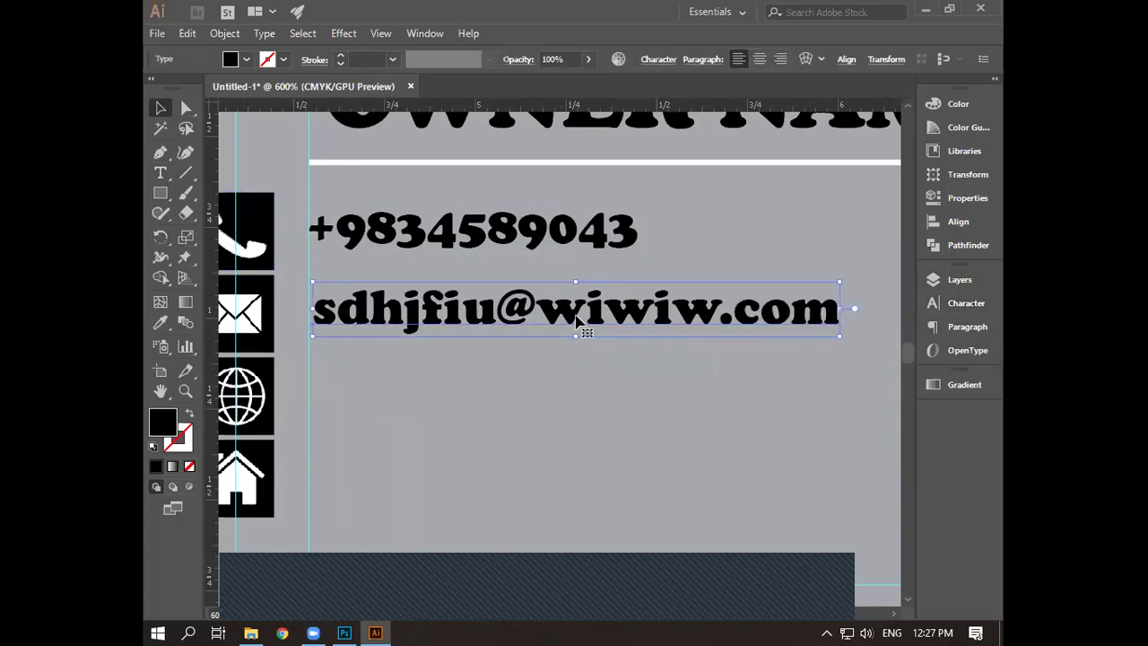
key("Left")
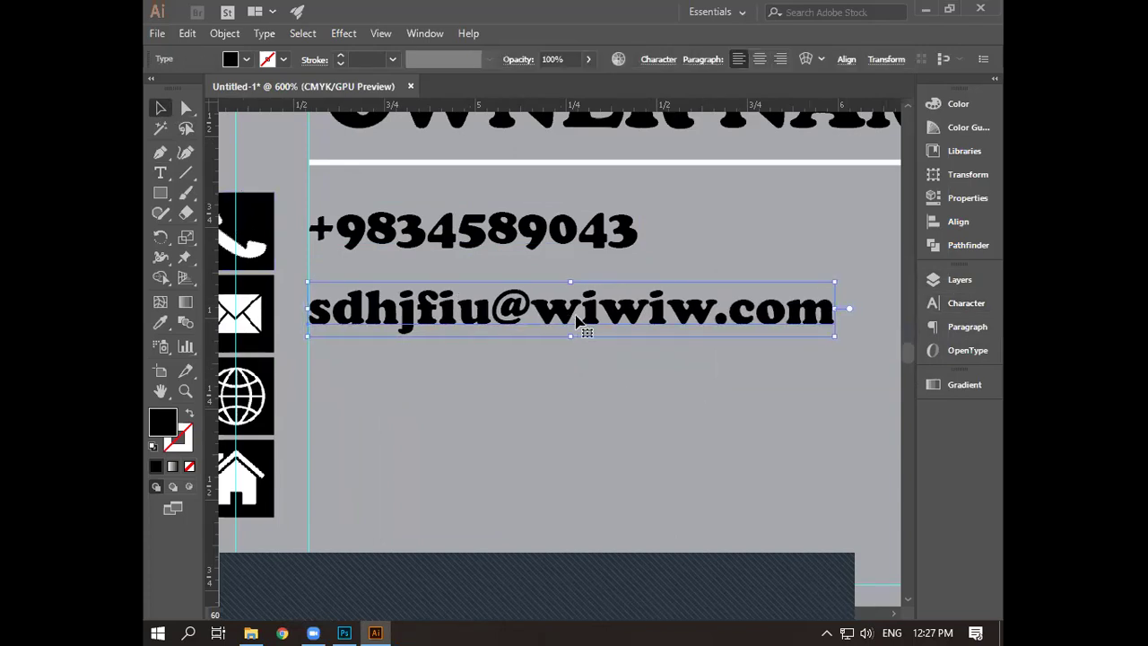
key("Down")
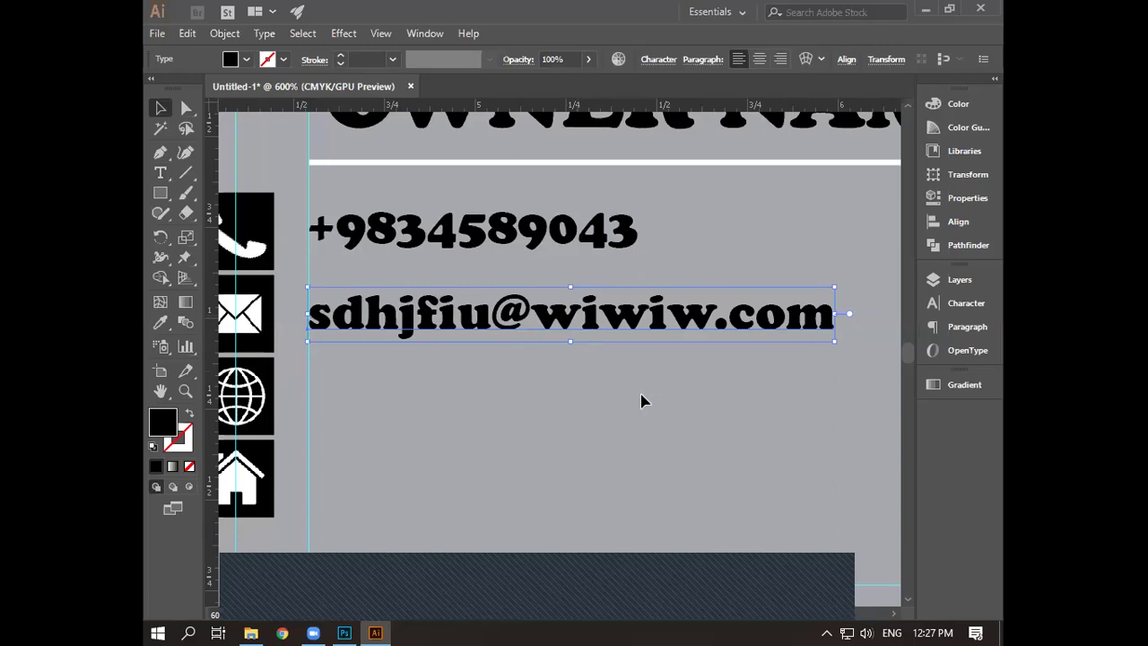
left_click(643, 400)
left_click_drag(474, 412, 535, 375)
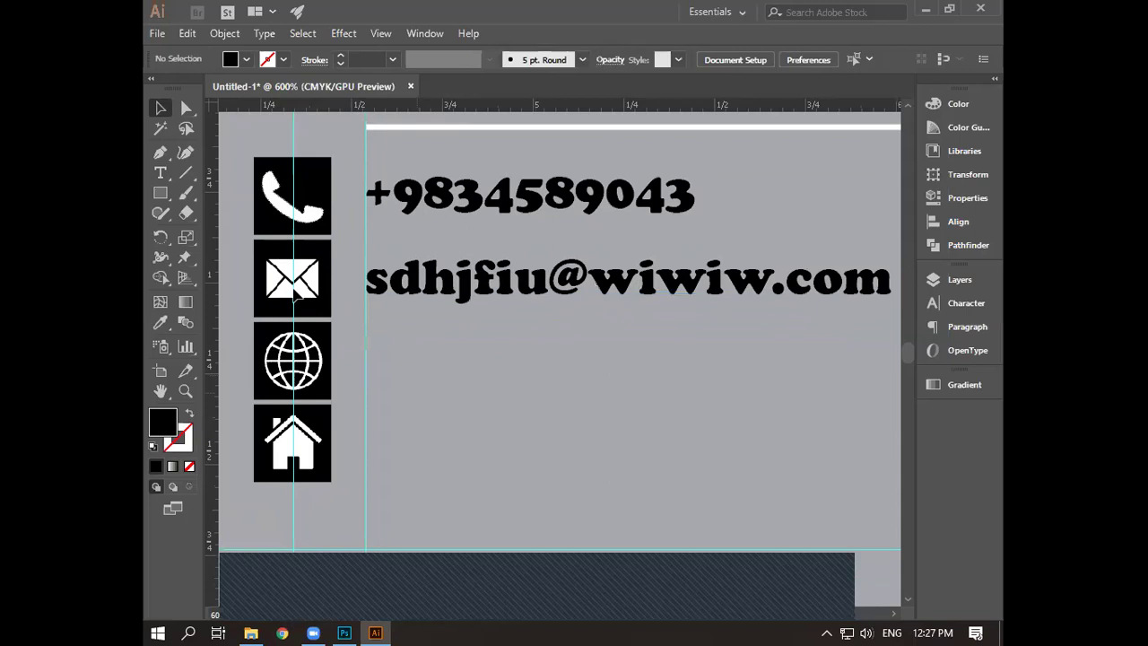
left_click(160, 172)
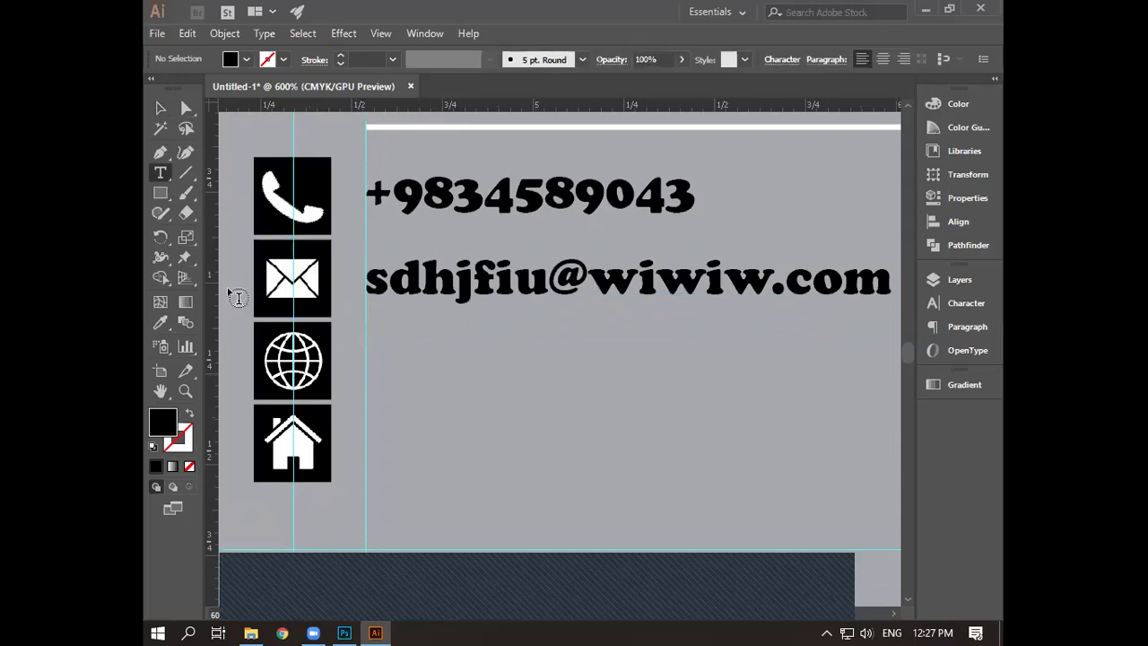
left_click(375, 383)
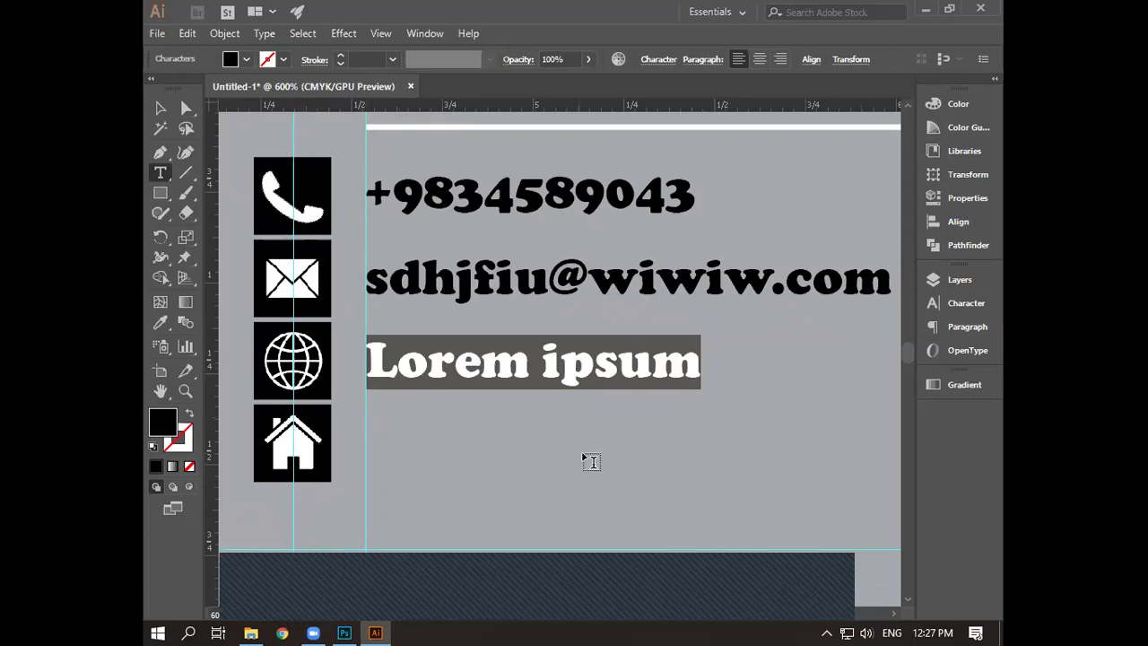
type("www.")
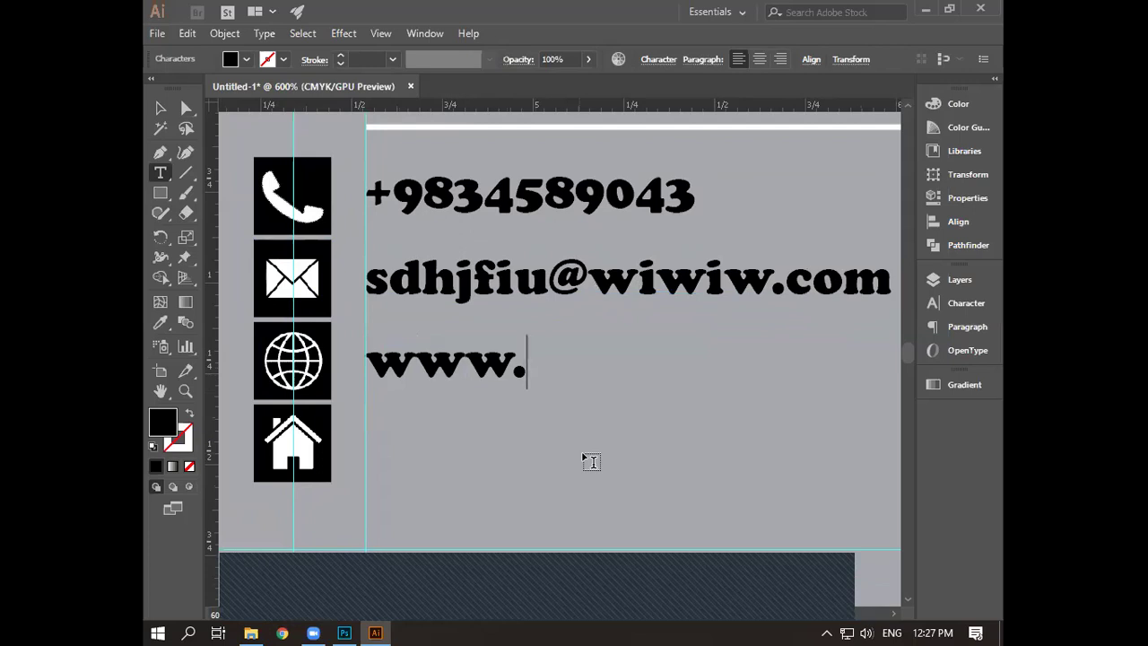
type("websi")
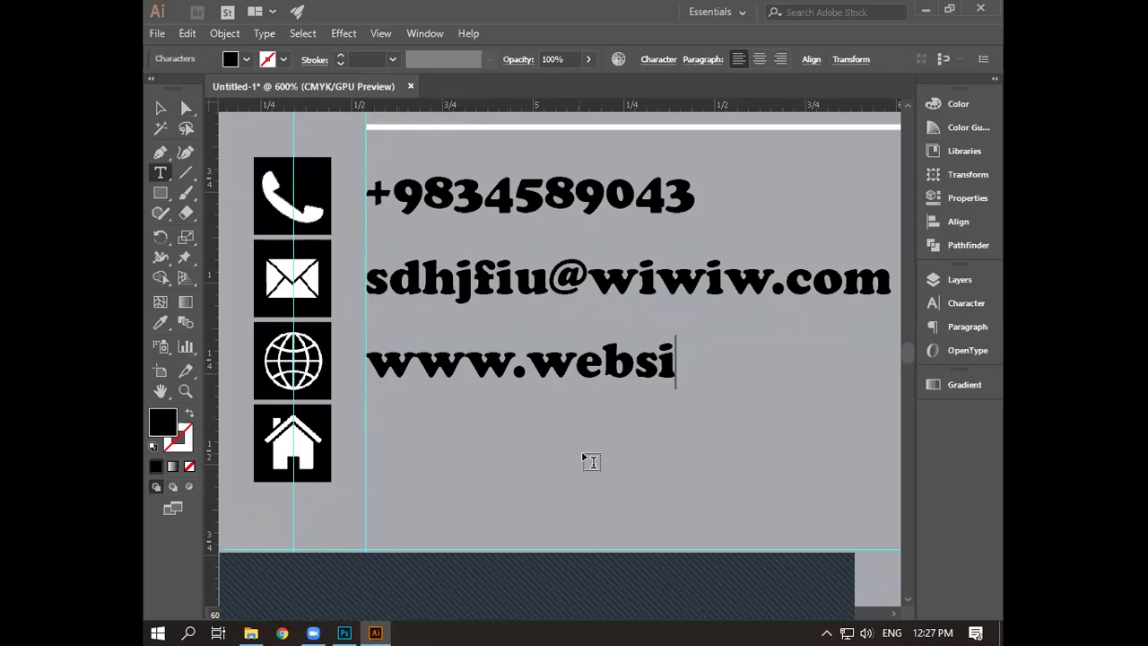
type("te")
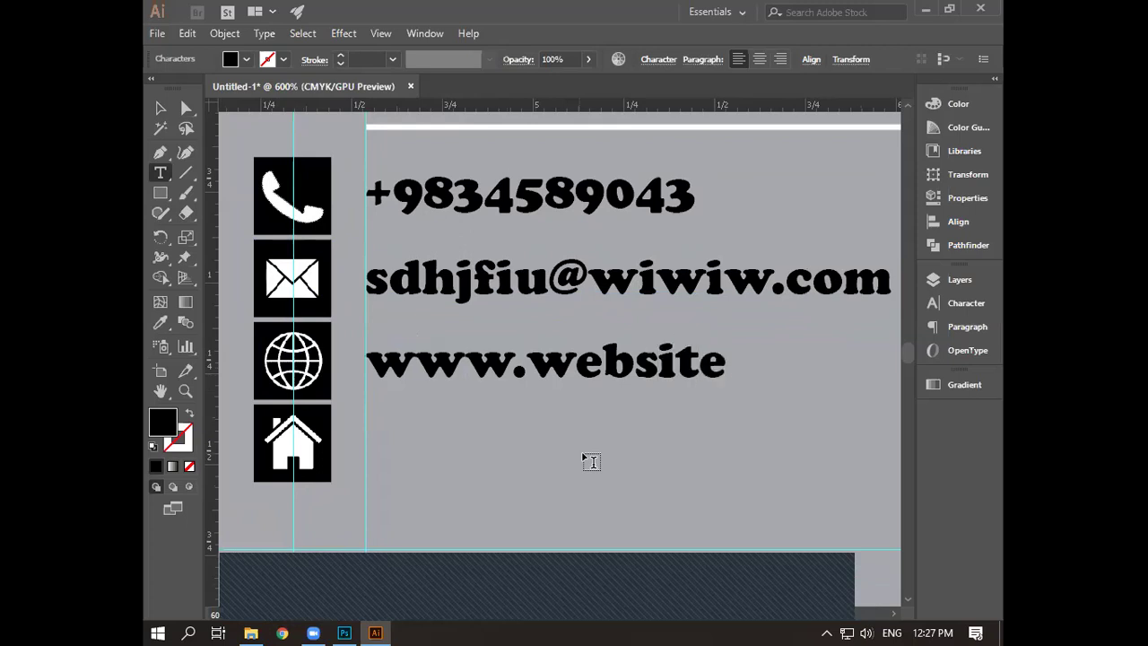
type(".com")
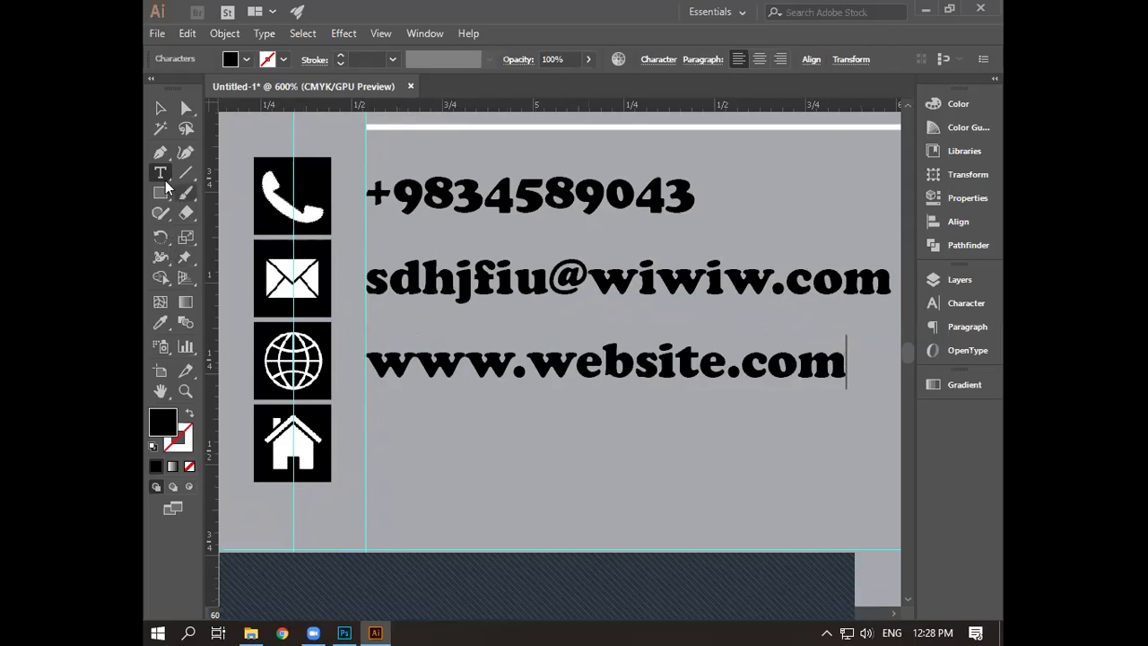
left_click(377, 468, "ctrl")
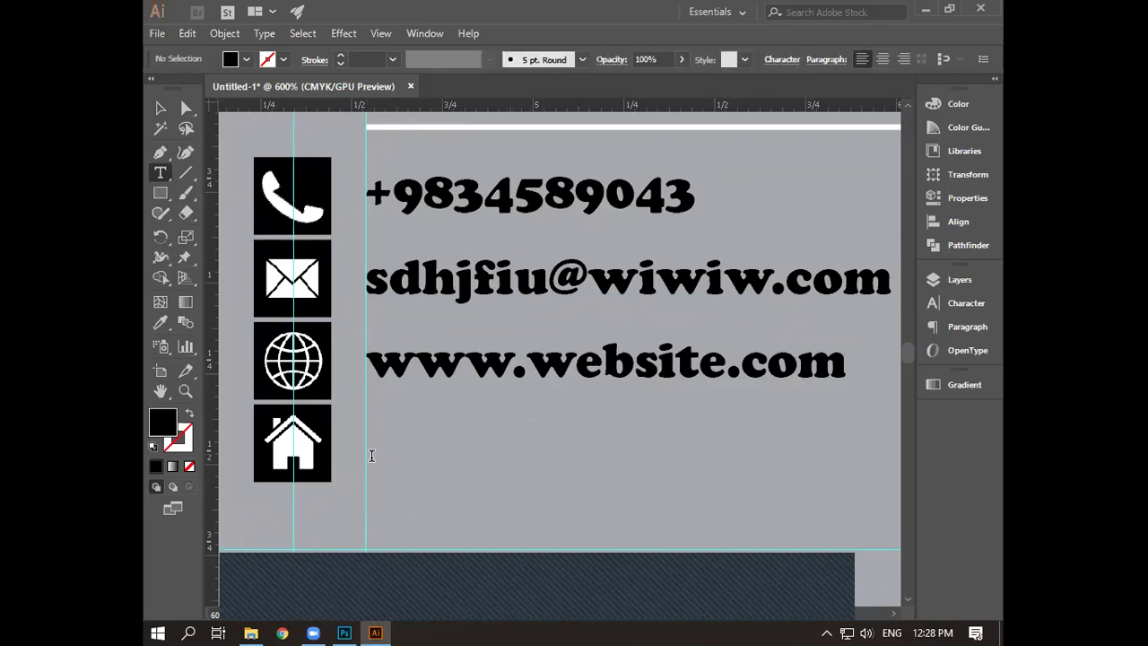
left_click(371, 455)
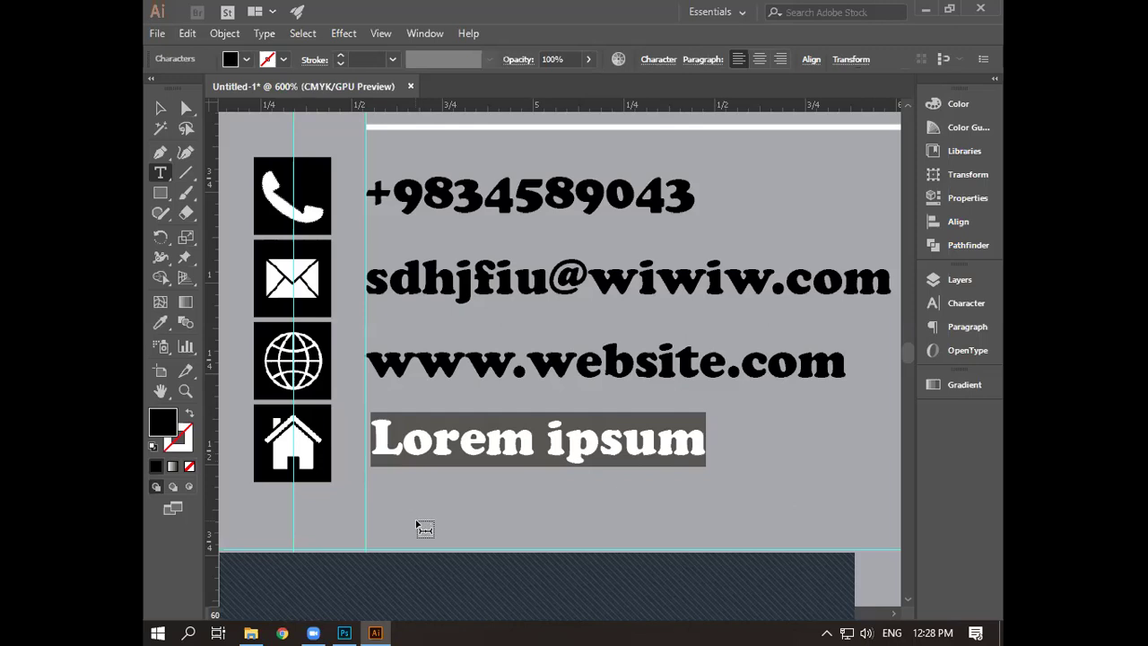
type("Locat")
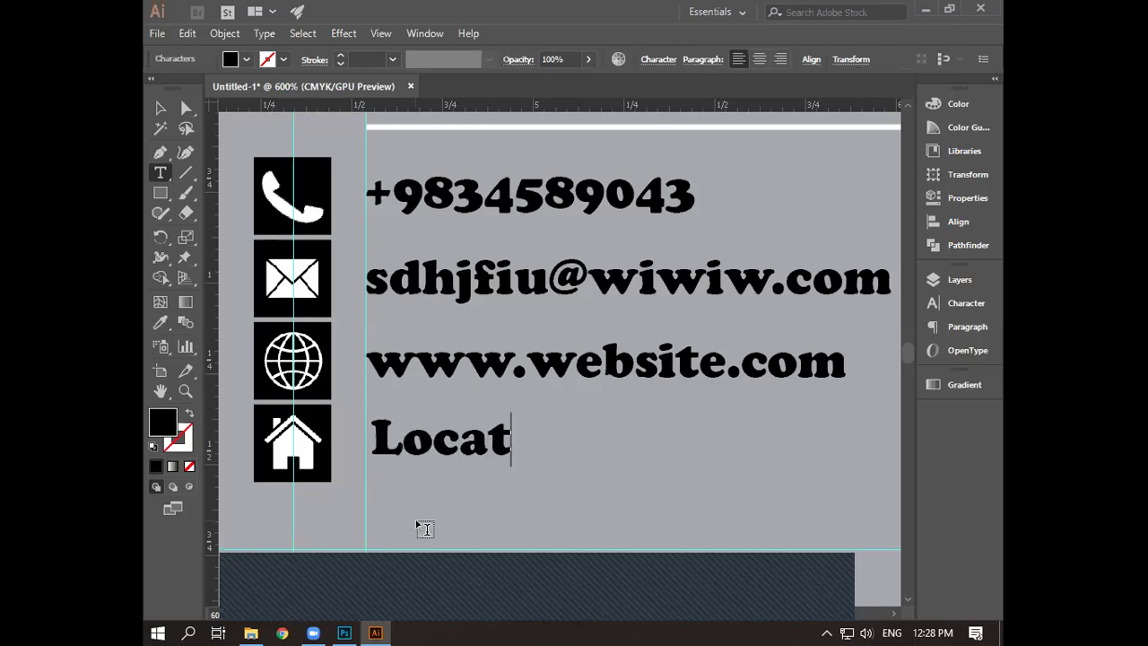
type("ion")
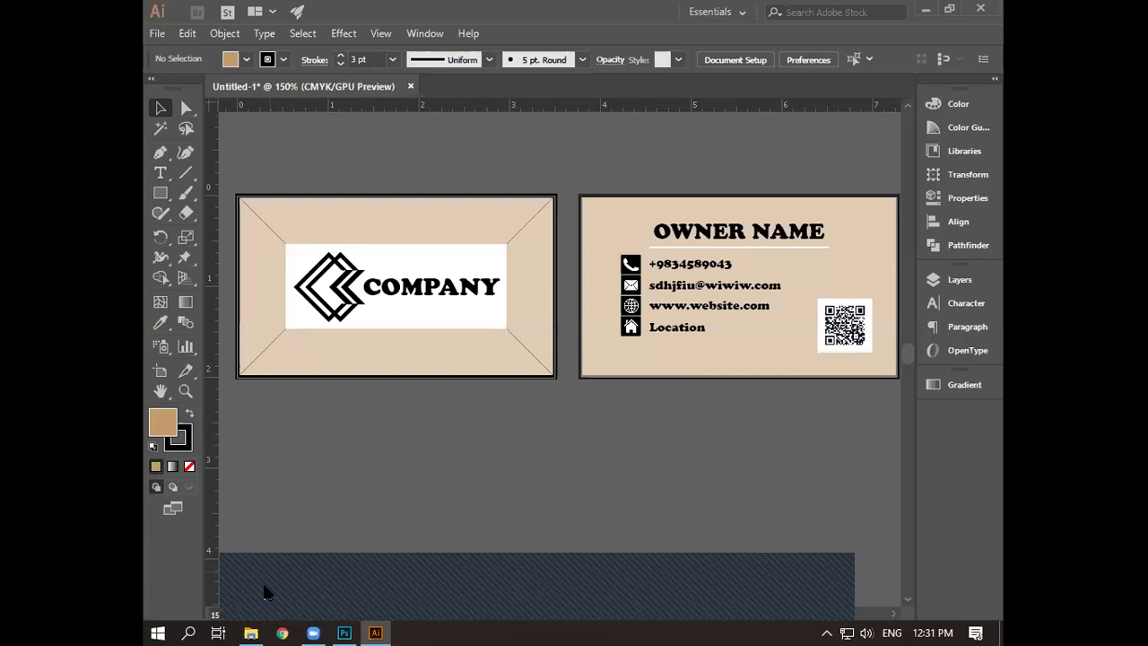
- Create a new 3.5 × 2 in document, Untitled-2
left_click(157, 35)
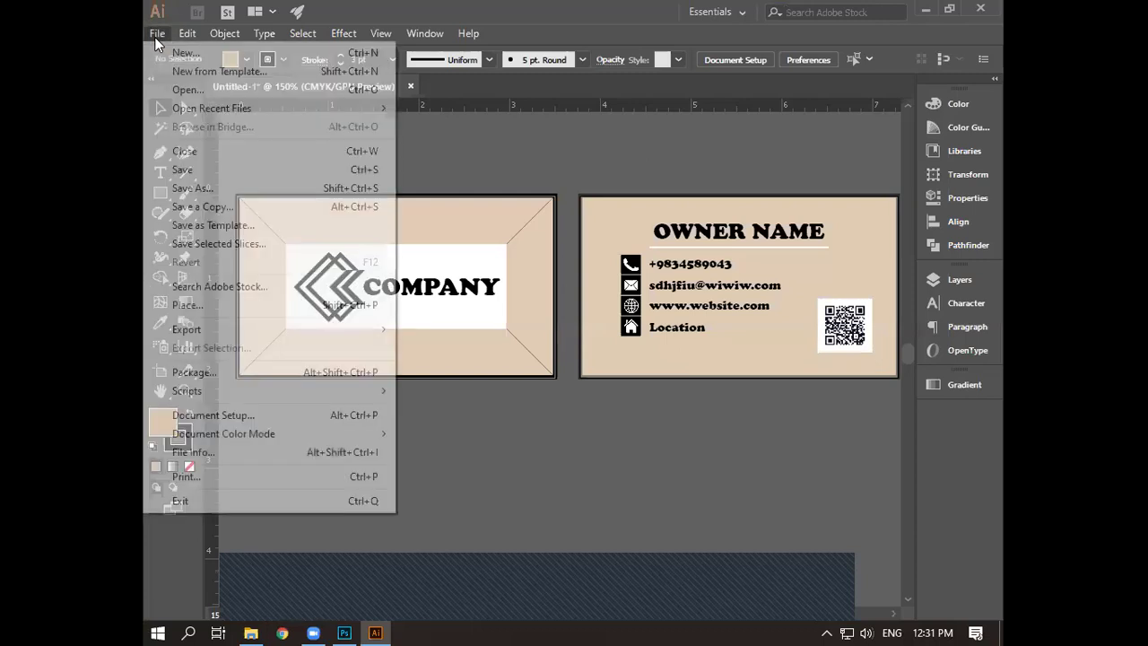
left_click(686, 269)
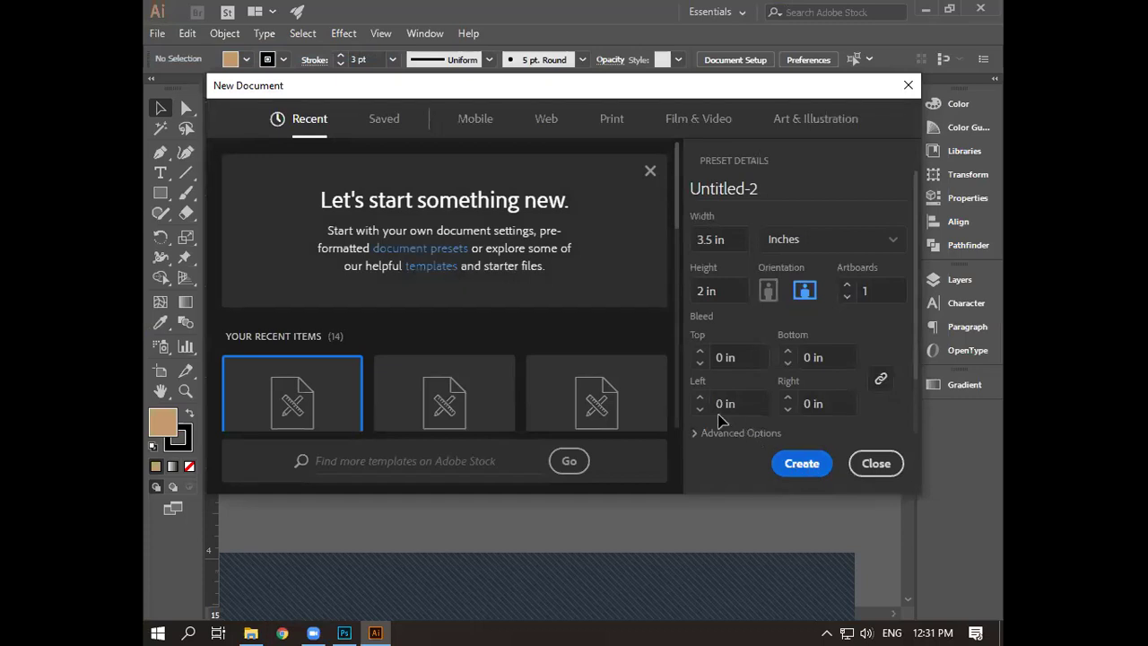
key("Escape")
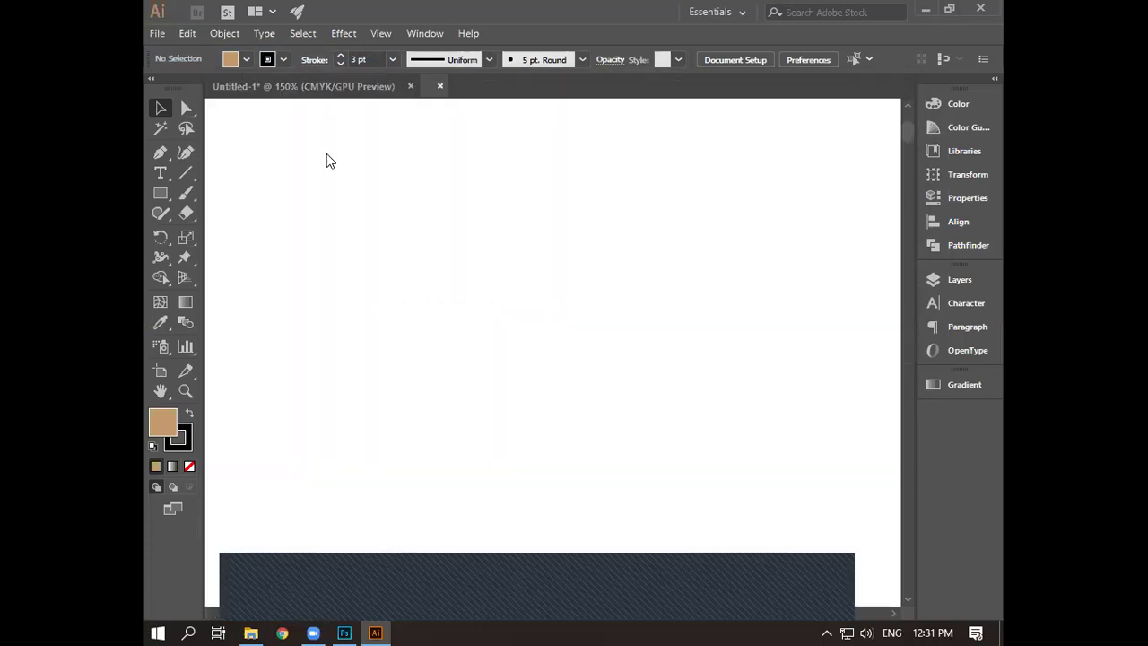
- Return to the Untitled-1 business card and select the entire front card
key("ctrl+Tab")
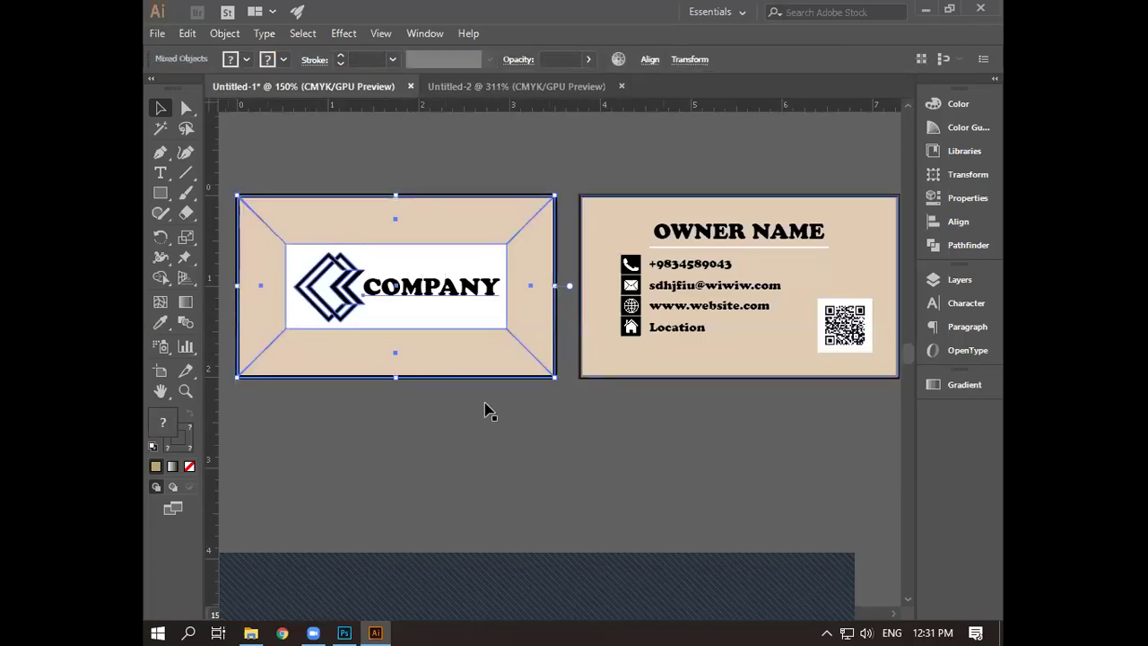
key("alt+o")
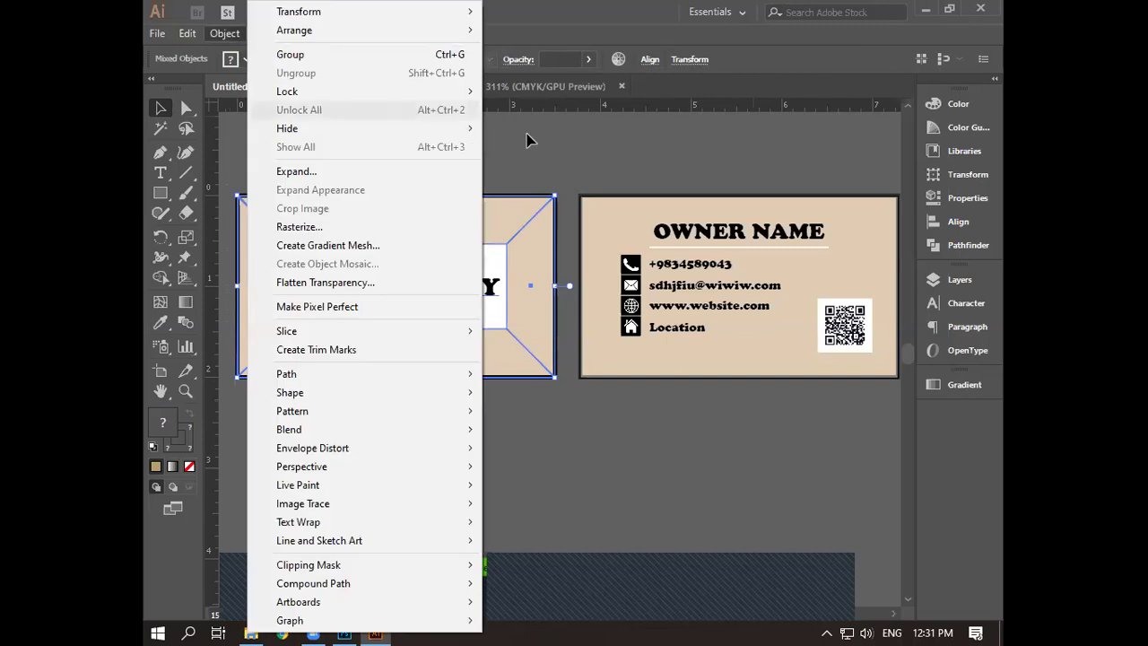
left_click(266, 159)
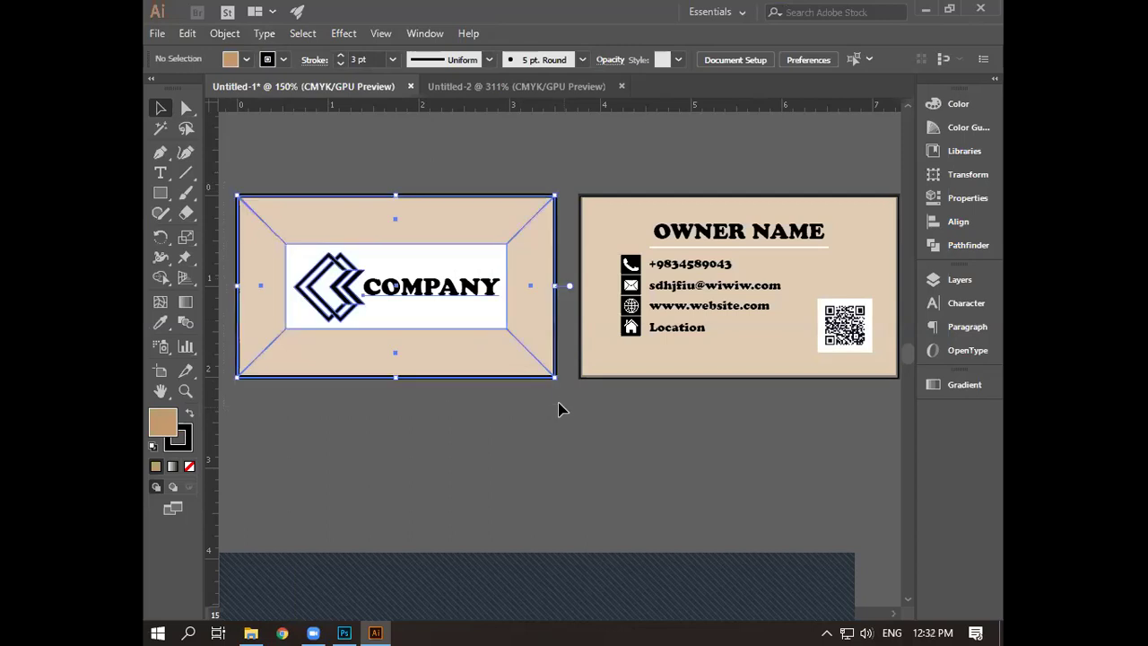
left_click_drag(563, 405, 543, 370)
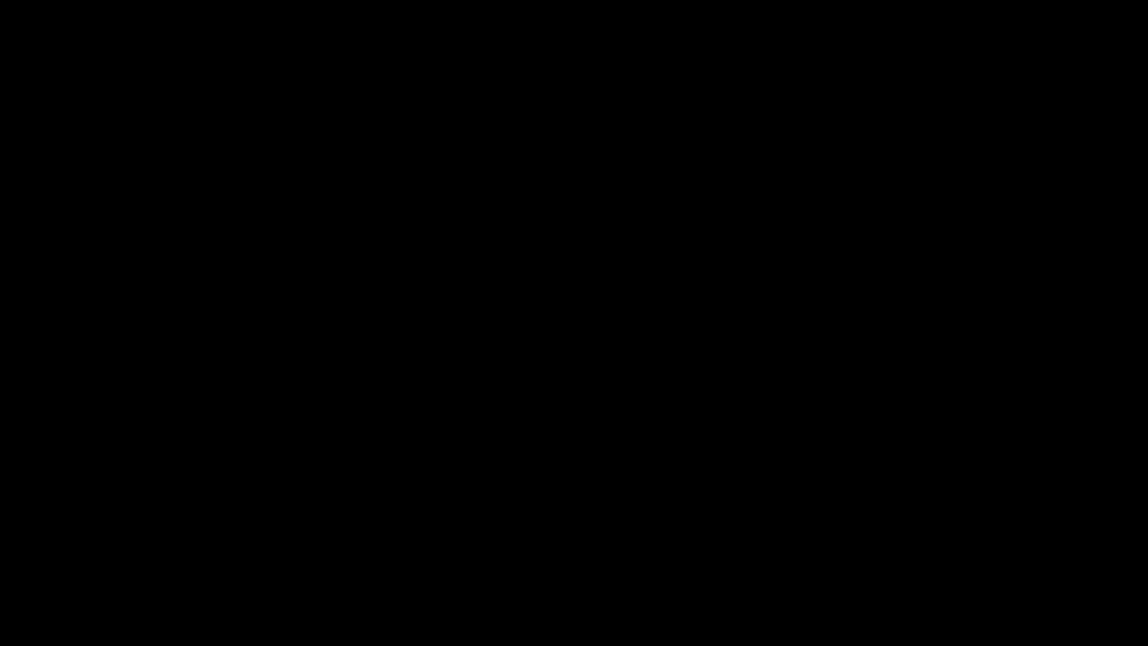
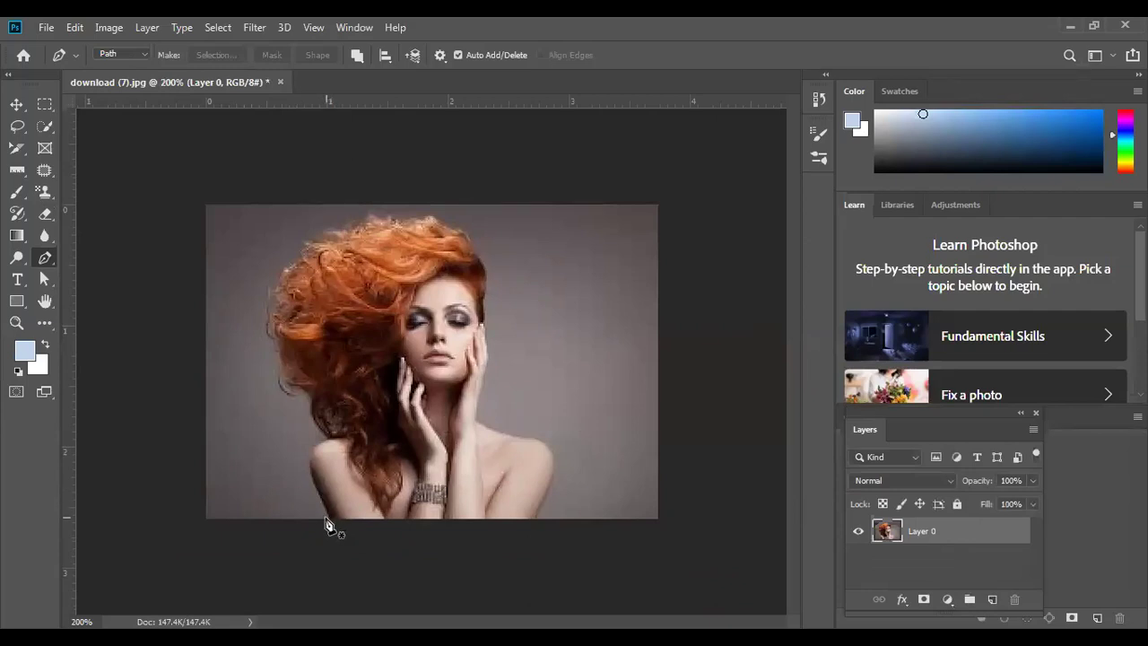
- Keep the Pen tool in Path mode and curve the first anchors up the left shoulder from the bottom edge
left_click(144, 55)
left_click(117, 81)
left_click(125, 55)
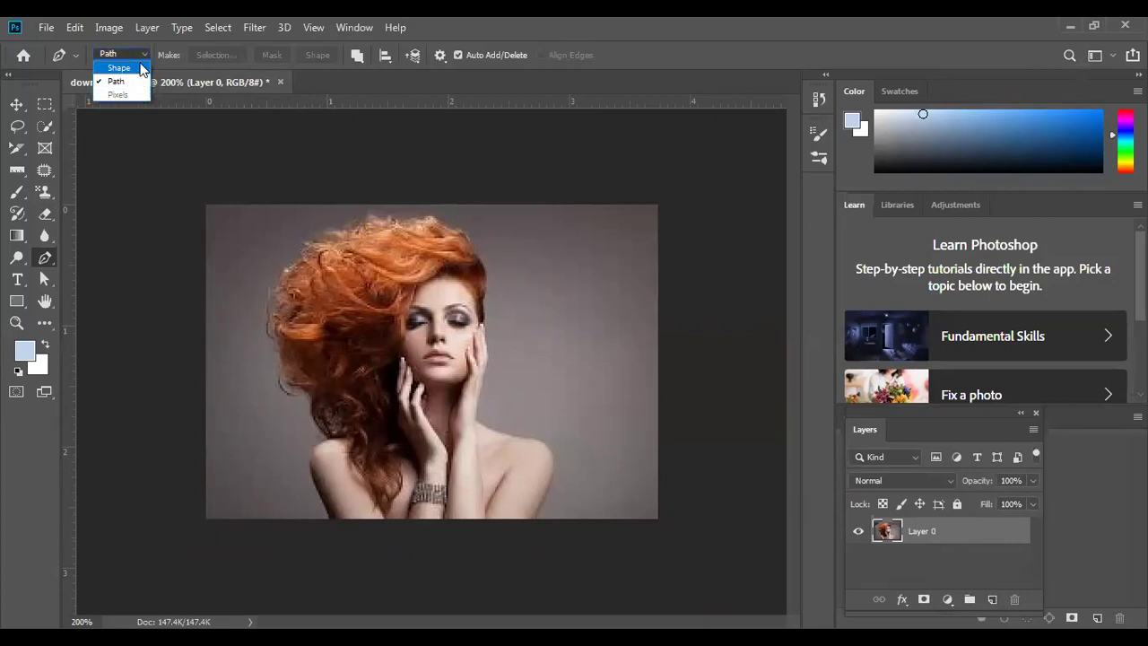
left_click(328, 524)
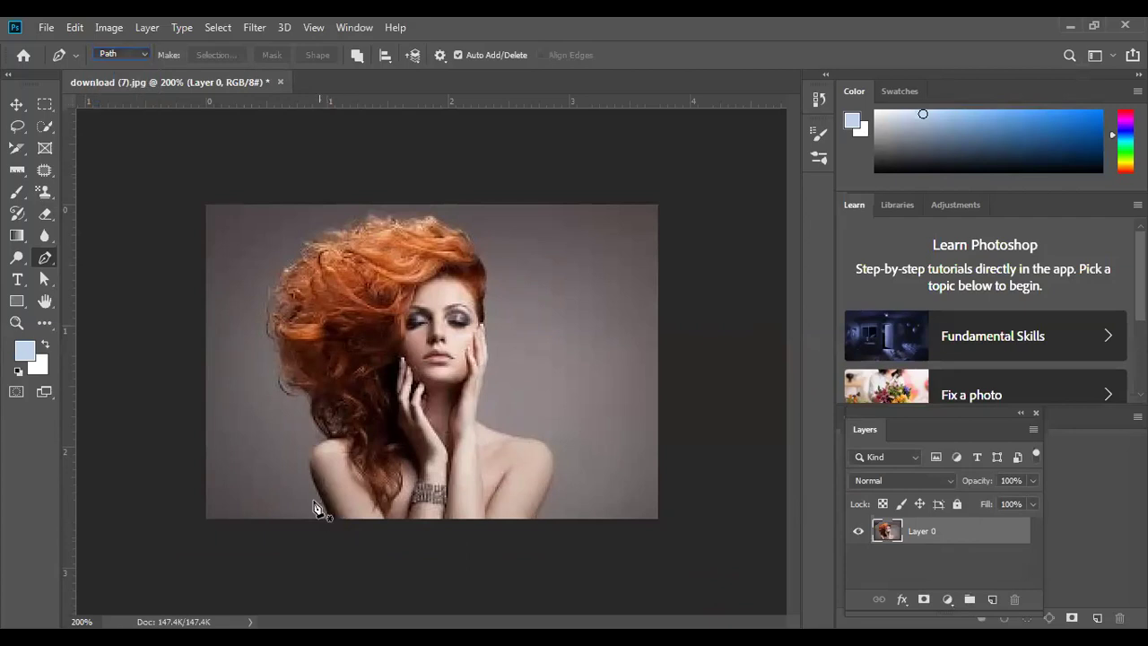
left_click(328, 440)
left_click_drag(339, 441, 342, 446)
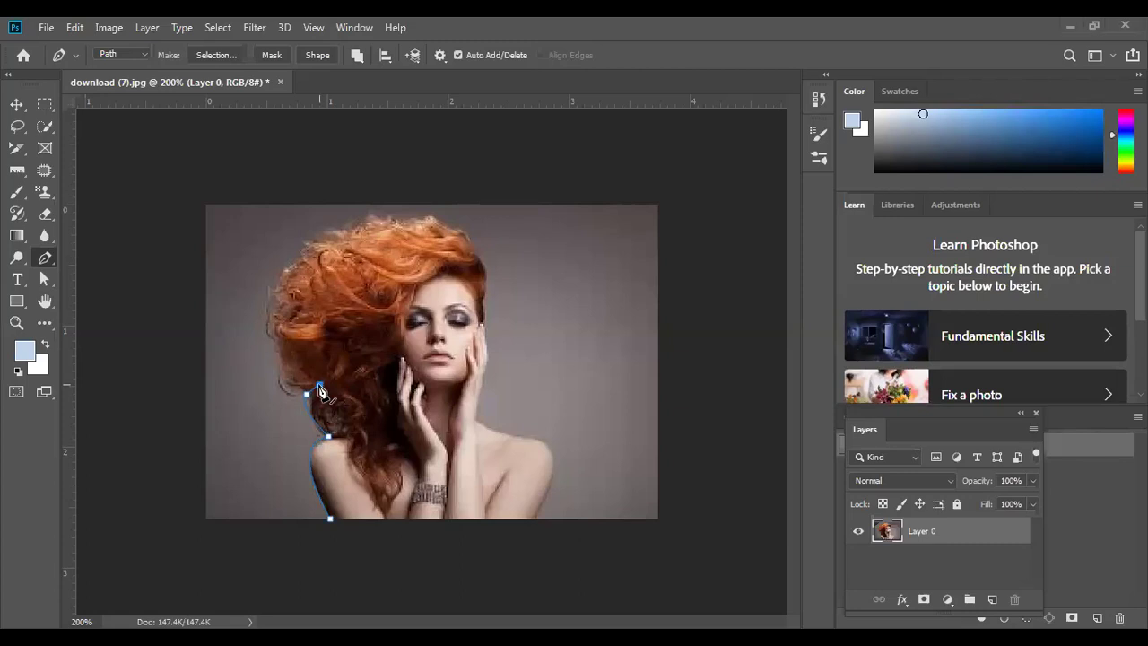
- Extend the path up the left hair edge, across the top of the hair and down its right side
left_click_drag(308, 395, 310, 400)
left_click_drag(277, 307, 291, 240)
left_click_drag(312, 245, 350, 236)
left_click(358, 228)
left_click(396, 219)
left_click(434, 217)
left_click(471, 240)
left_click(482, 269)
- Trace down beside the face and around the right shoulder, then close the path at the start
left_click(485, 306)
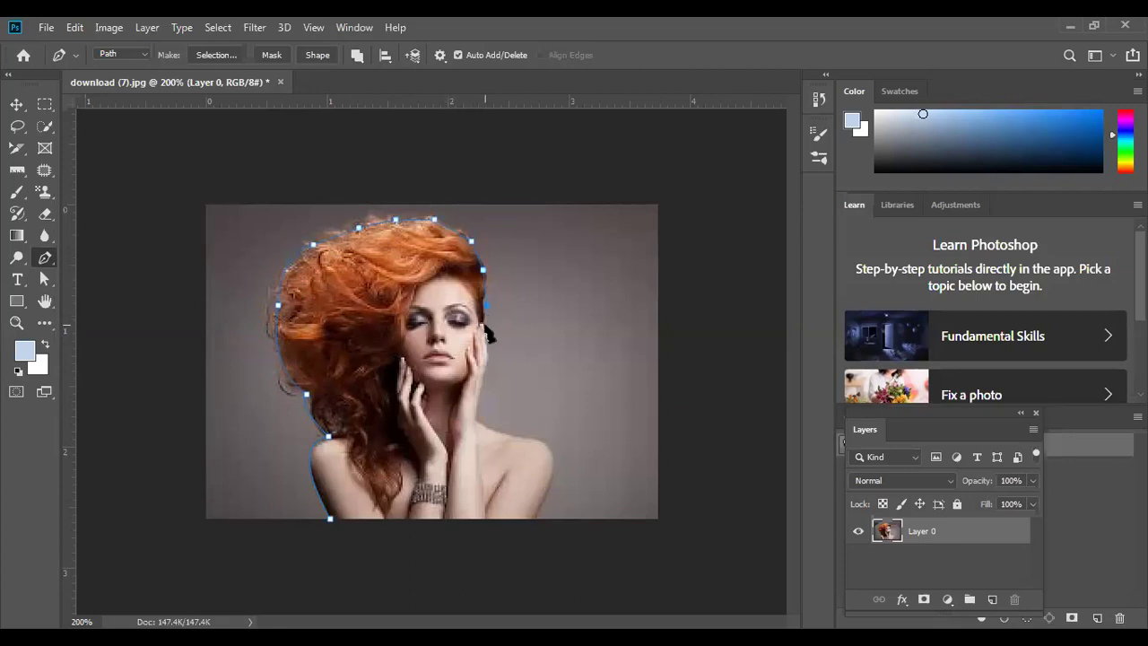
left_click(483, 333)
left_click(488, 363)
left_click(497, 430)
left_click_drag(506, 440, 531, 452)
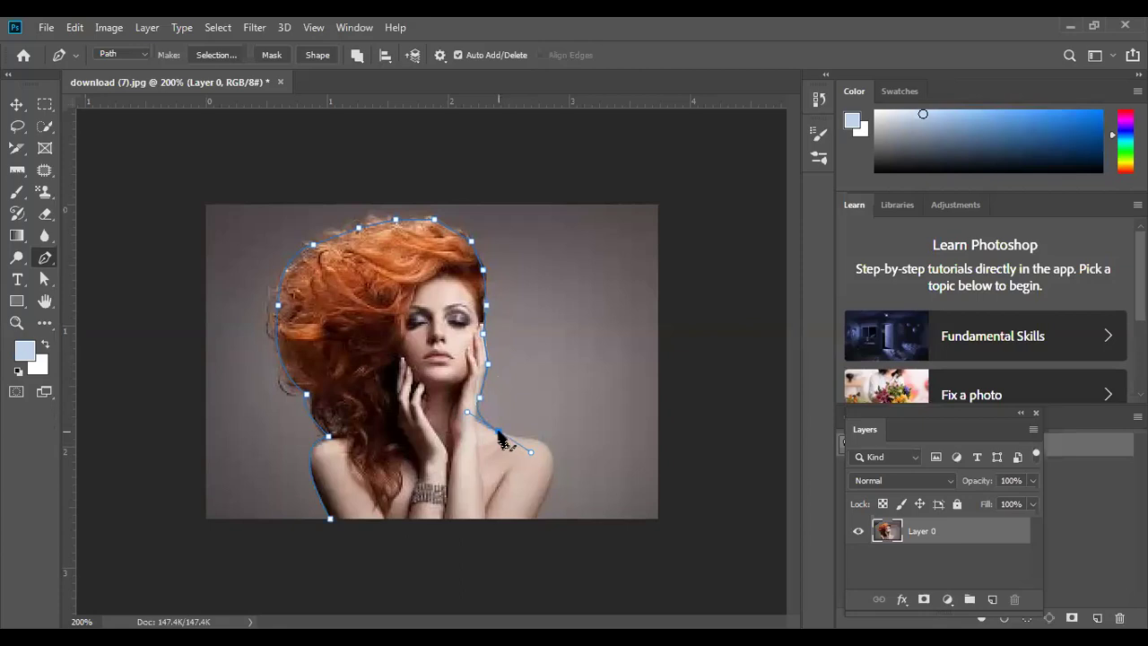
left_click(499, 433)
left_click_drag(547, 488, 531, 527)
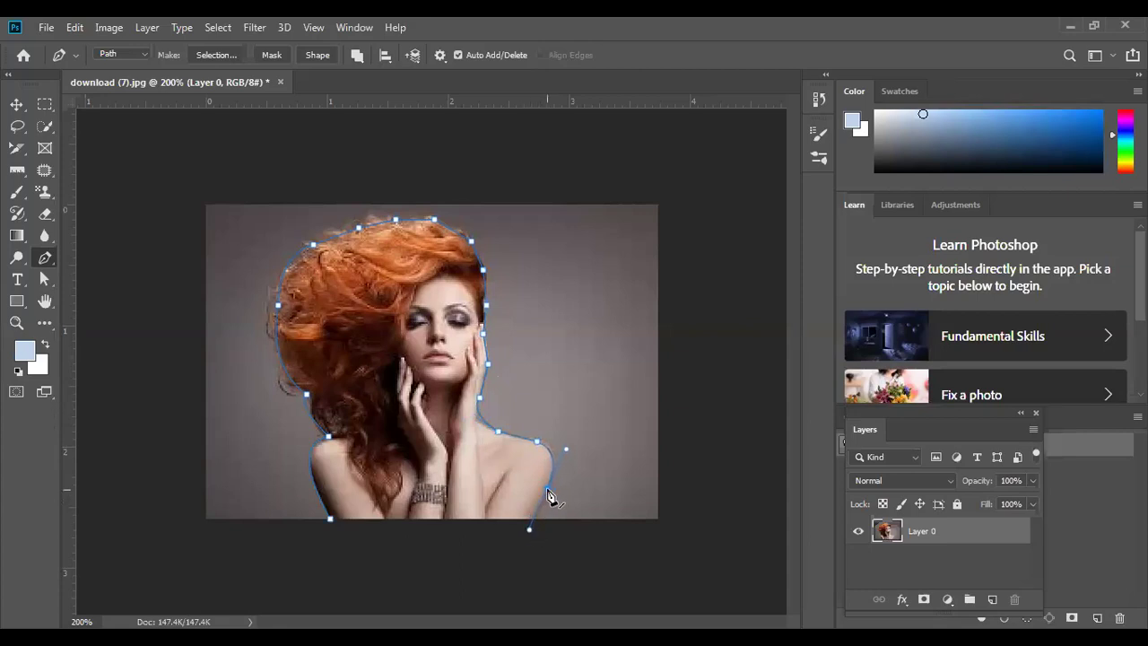
left_click(547, 490, "alt")
left_click(330, 519)
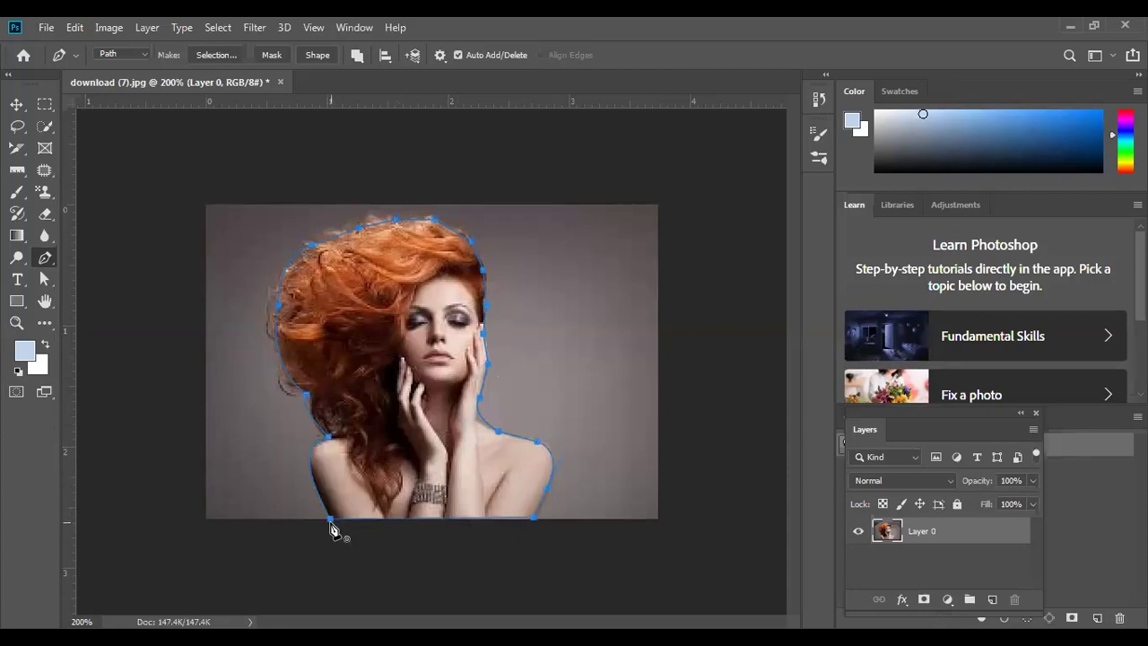
- Convert the traced path into a selection with a 0-pixel feather radius
right_click(378, 415)
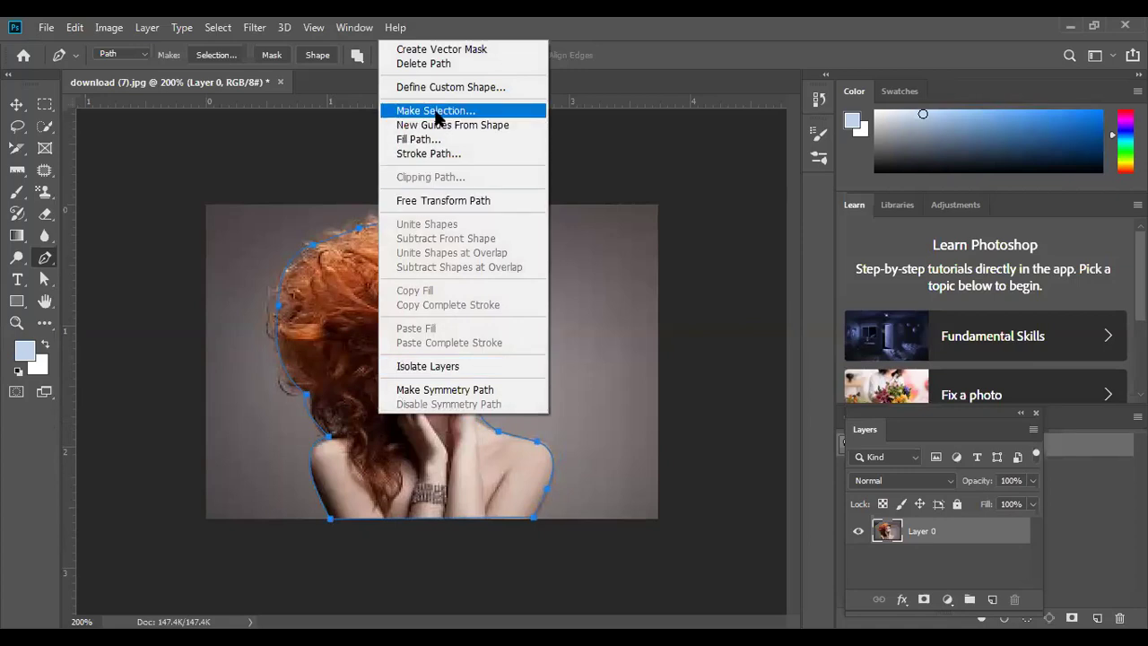
left_click(435, 111)
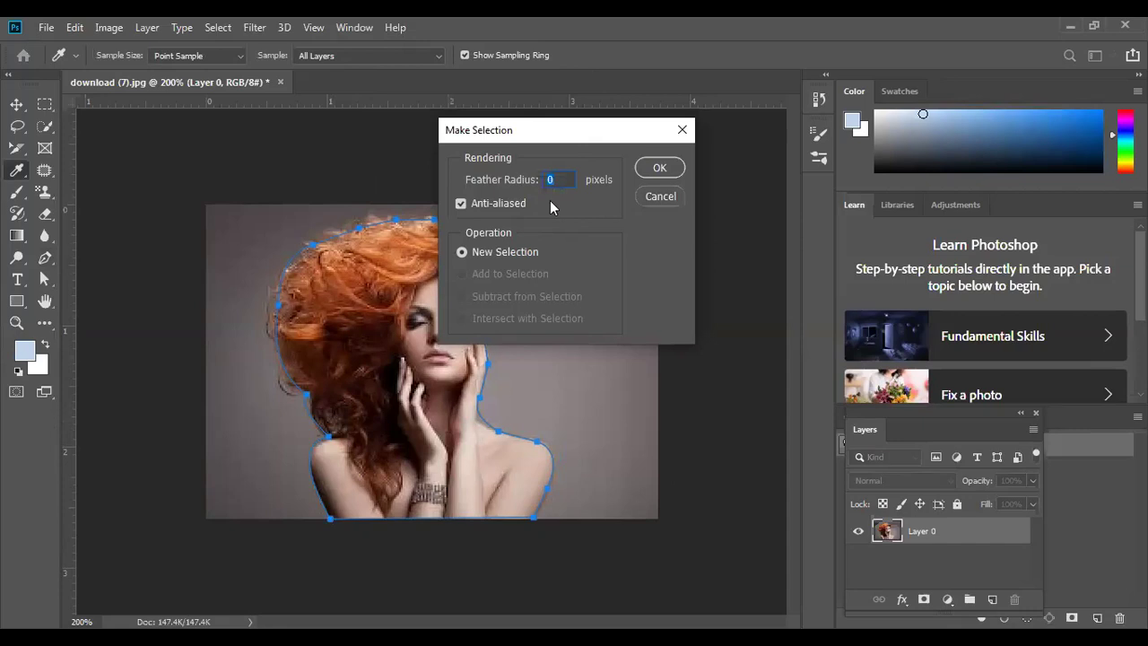
left_click(657, 171)
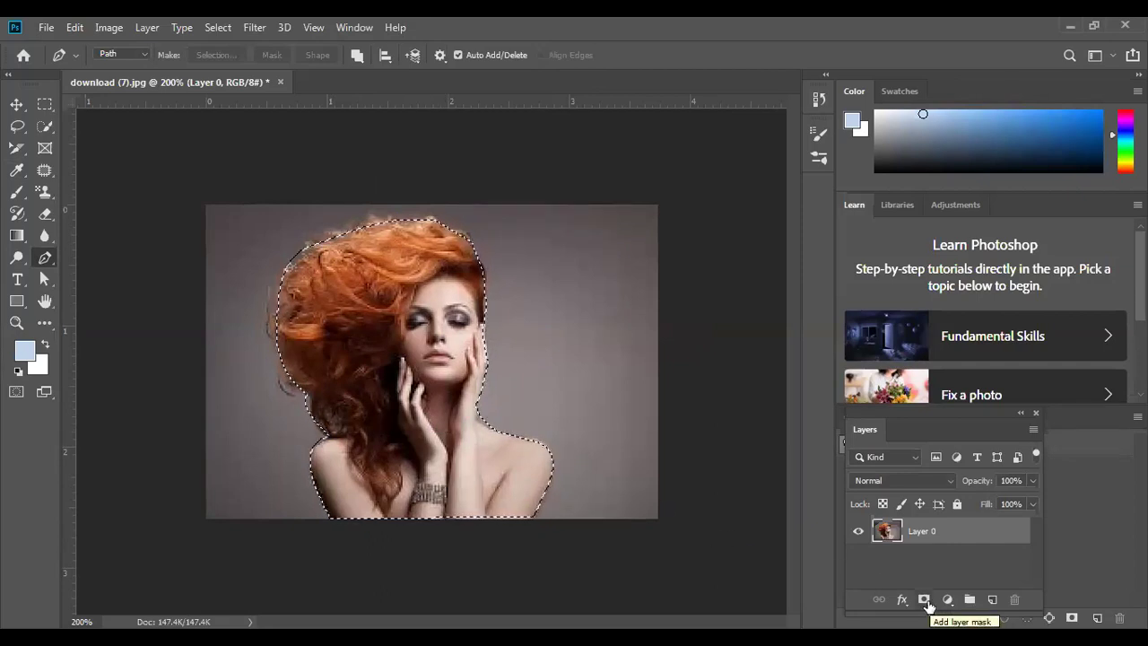
- Mask Layer 0 to the selection, duplicate it as Layer 0 copy, and hide the original
left_click(926, 600)
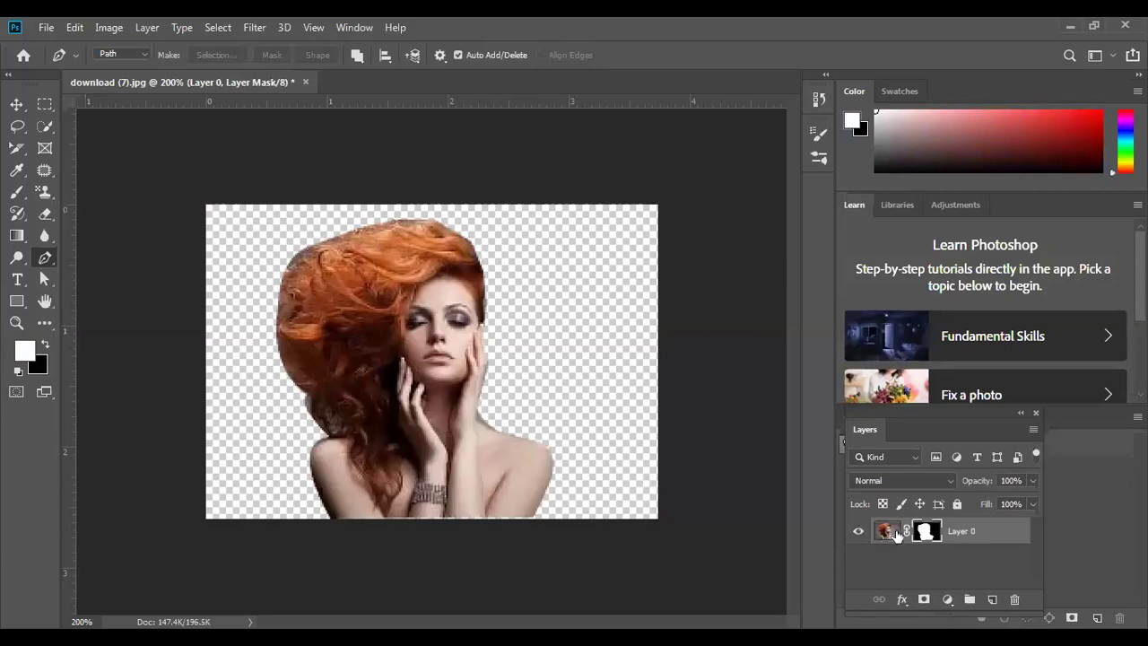
left_click_drag(962, 538, 991, 605)
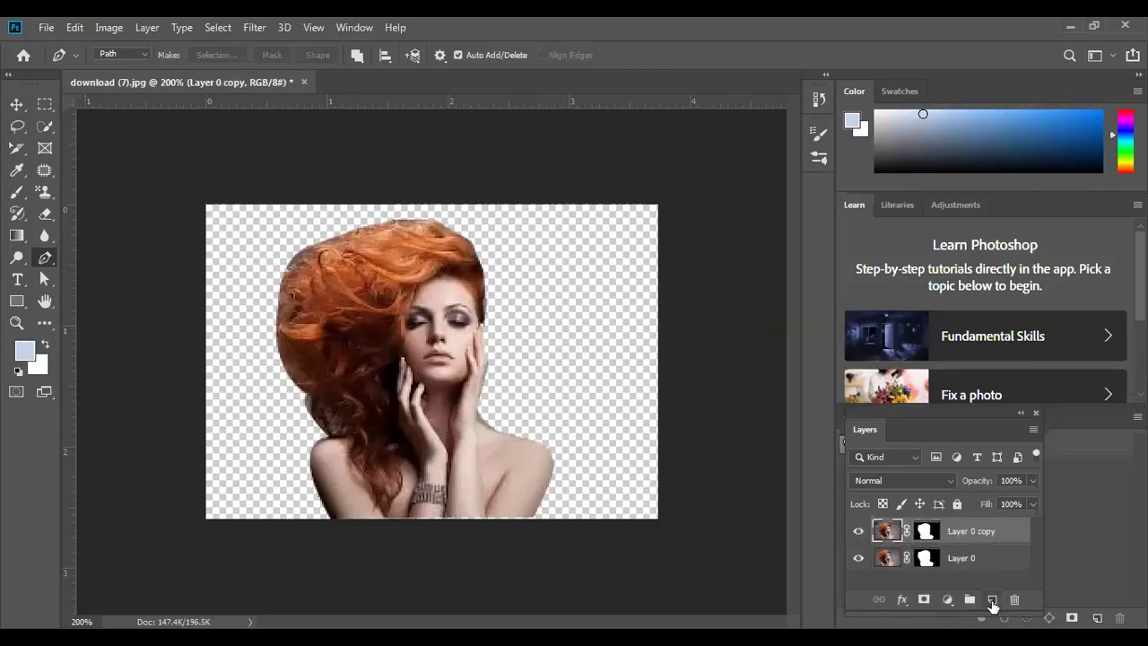
left_click(858, 558)
right_click(939, 536)
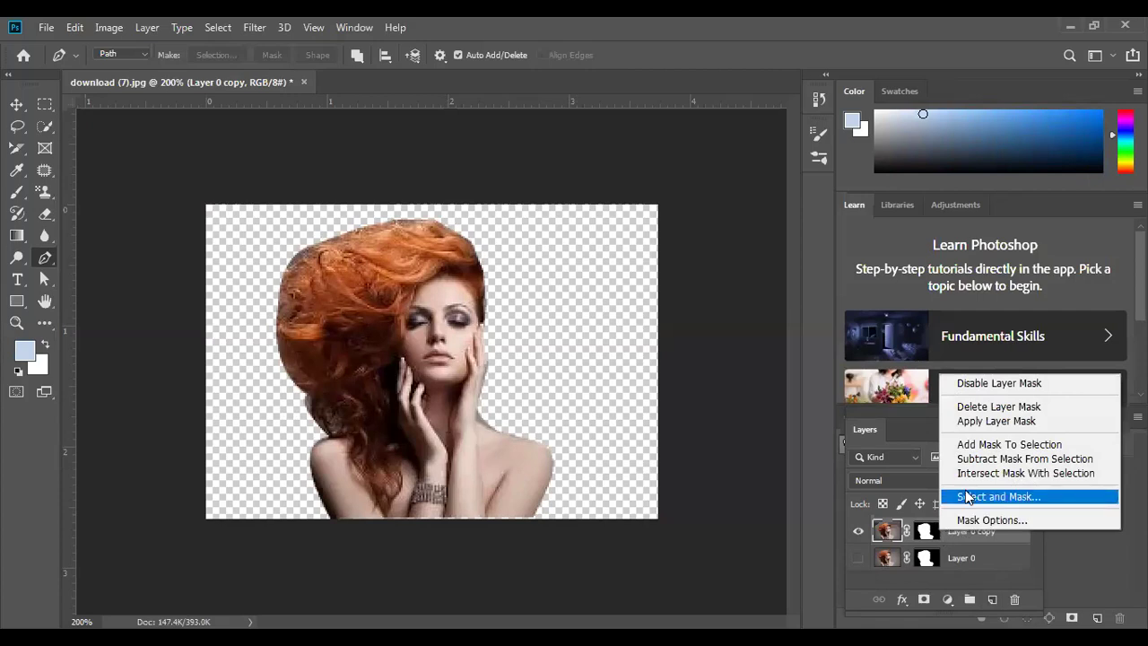
- Open Select and Mask on the copy's mask and switch to a different preview view mode
left_click(966, 497)
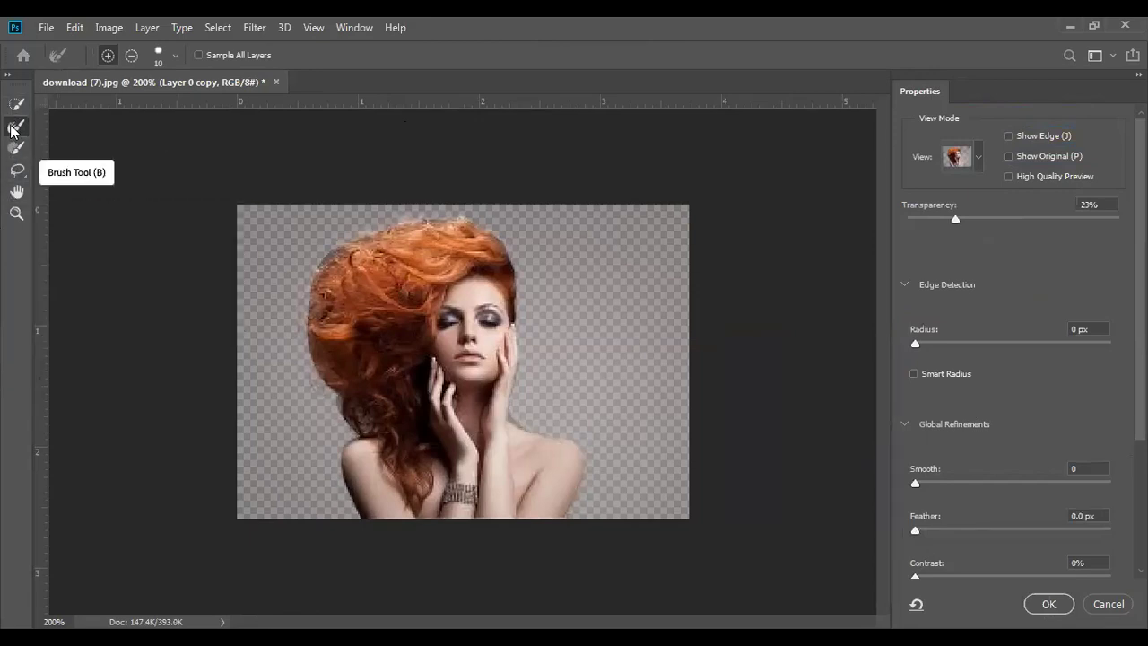
left_click(978, 159)
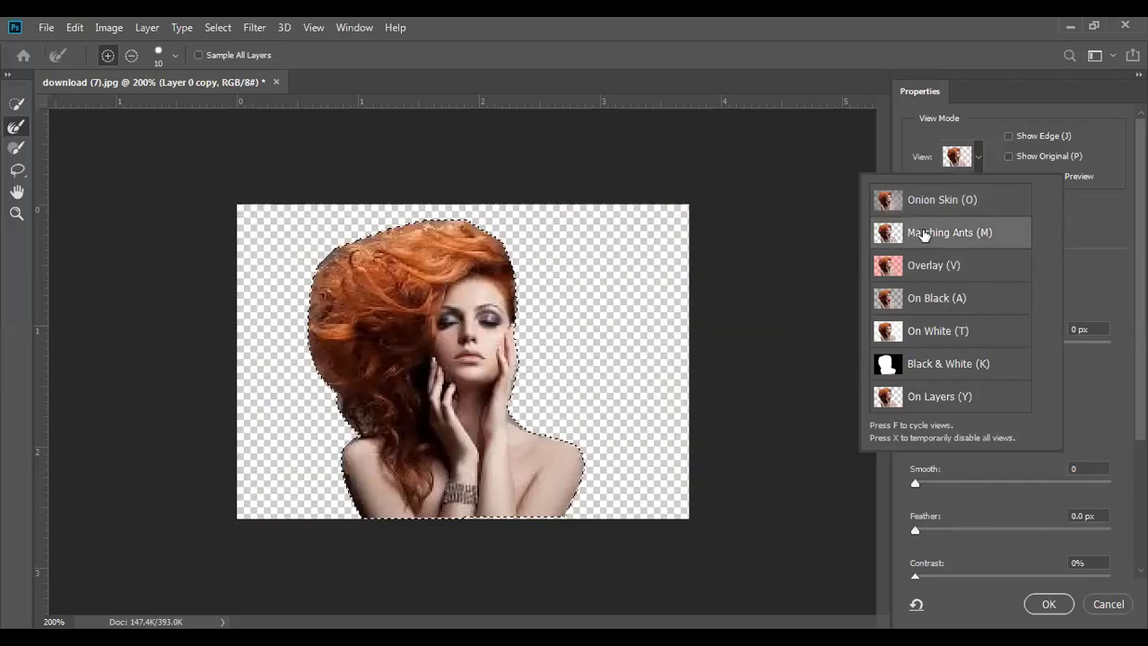
left_click(816, 348)
left_click(912, 342)
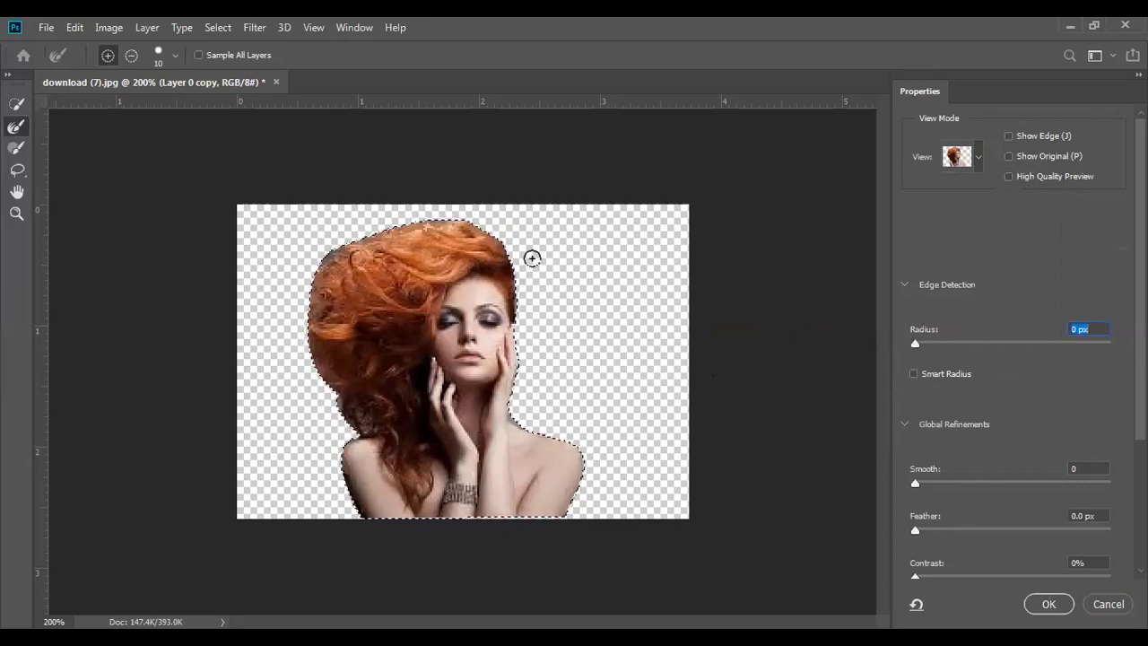
- Zoom in, brush the hair, neck and shoulder edges with a size-6 Refine Edge brush, then apply
key("ctrl+plus")
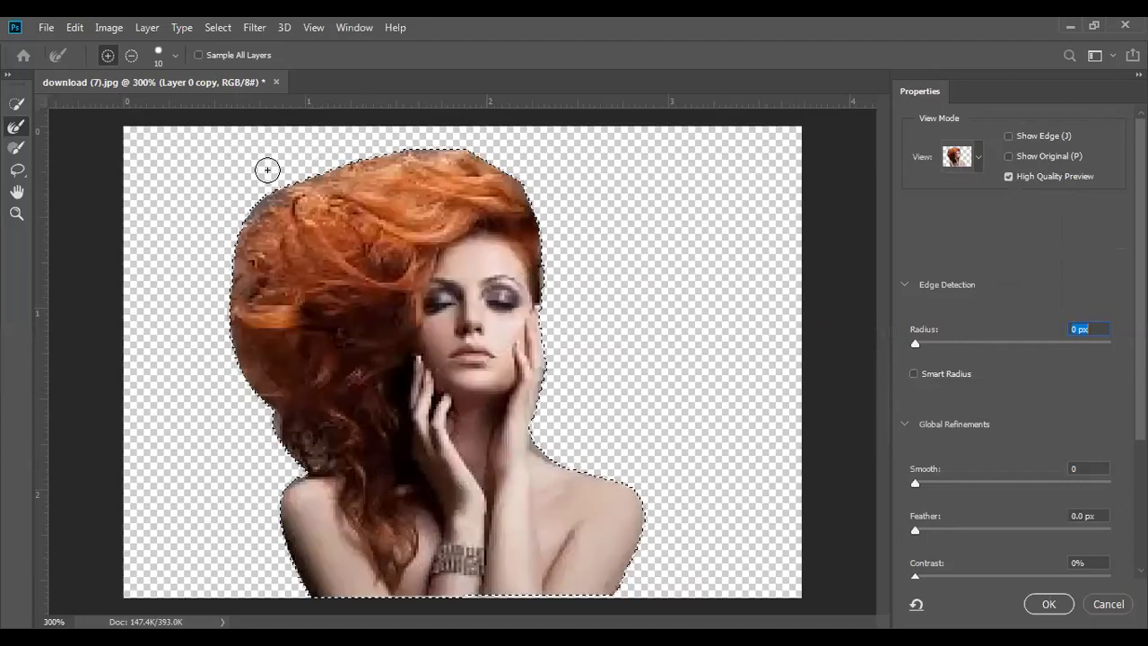
key("bracketleft")
key("bracketleft")
key("bracketleft")
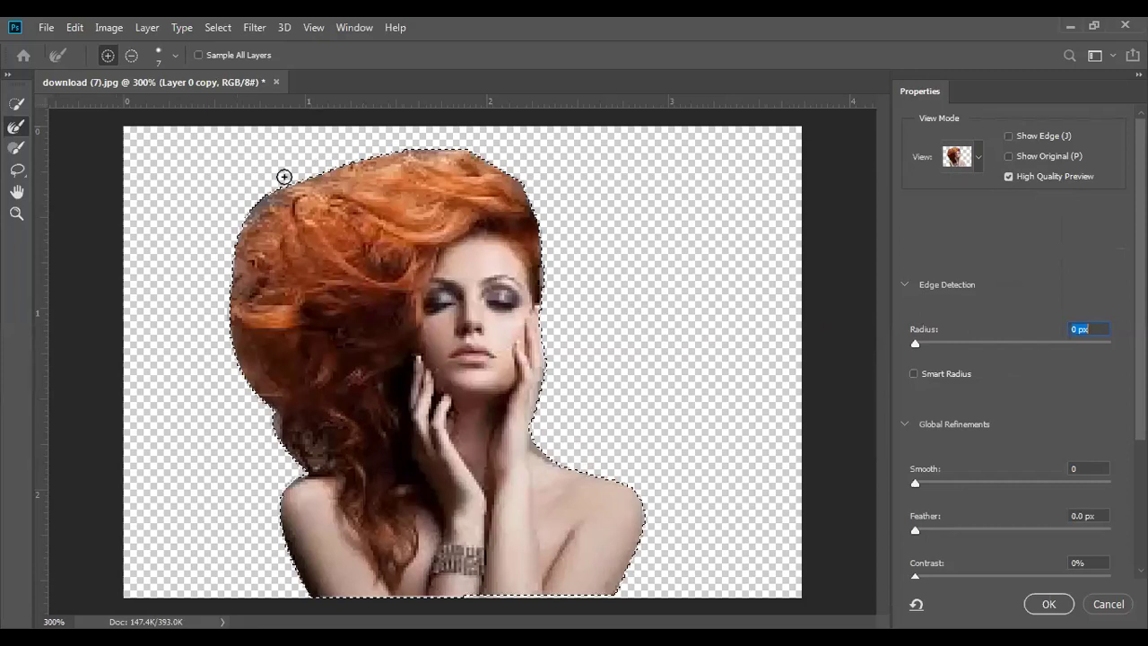
key("bracketleft")
mouse_move(309, 175)
left_mouse_down()
mouse_move(380, 159)
mouse_move(357, 157)
mouse_move(379, 148)
mouse_move(482, 152)
mouse_move(521, 180)
mouse_move(544, 240)
mouse_move(556, 363)
mouse_move(542, 446)
left_mouse_up()
mouse_move(537, 440)
left_mouse_down()
mouse_move(627, 490)
mouse_move(650, 522)
mouse_move(650, 559)
mouse_move(644, 570)
mouse_move(653, 530)
mouse_move(613, 611)
mouse_move(638, 499)
left_mouse_up()
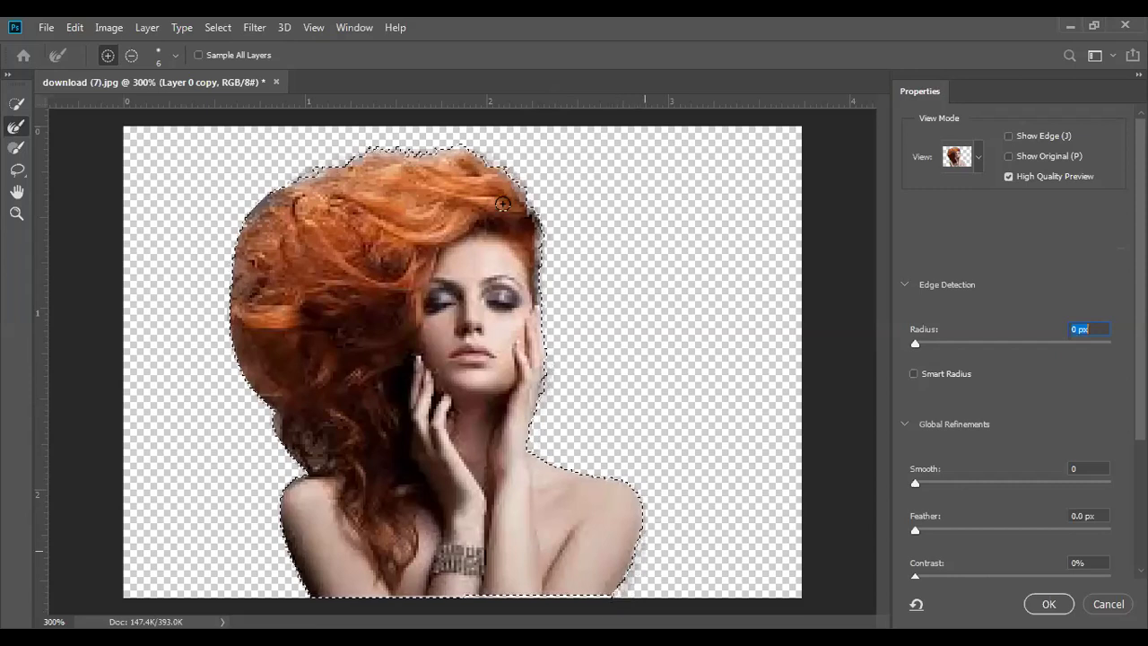
mouse_move(345, 162)
left_mouse_down()
mouse_move(259, 199)
mouse_move(228, 260)
mouse_move(223, 324)
mouse_move(218, 309)
mouse_move(262, 417)
mouse_move(307, 481)
mouse_move(281, 482)
mouse_move(293, 479)
mouse_move(269, 523)
mouse_move(264, 508)
mouse_move(310, 587)
mouse_move(282, 543)
mouse_move(297, 487)
mouse_move(220, 324)
mouse_move(314, 160)
mouse_move(527, 368)
left_mouse_up()
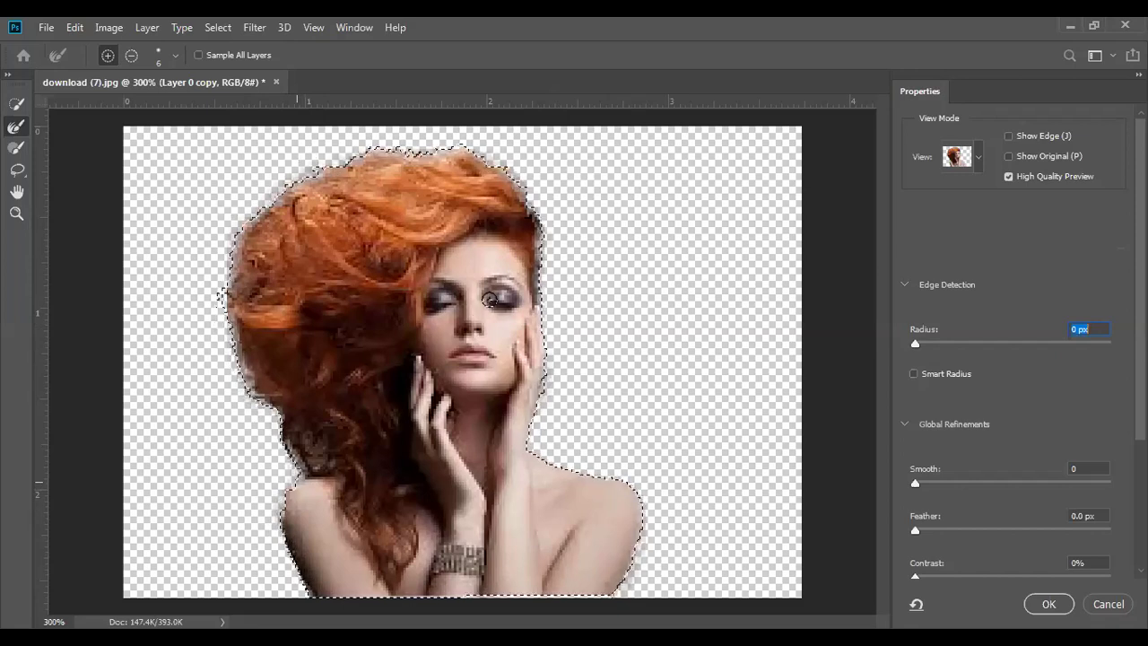
left_click(1049, 606)
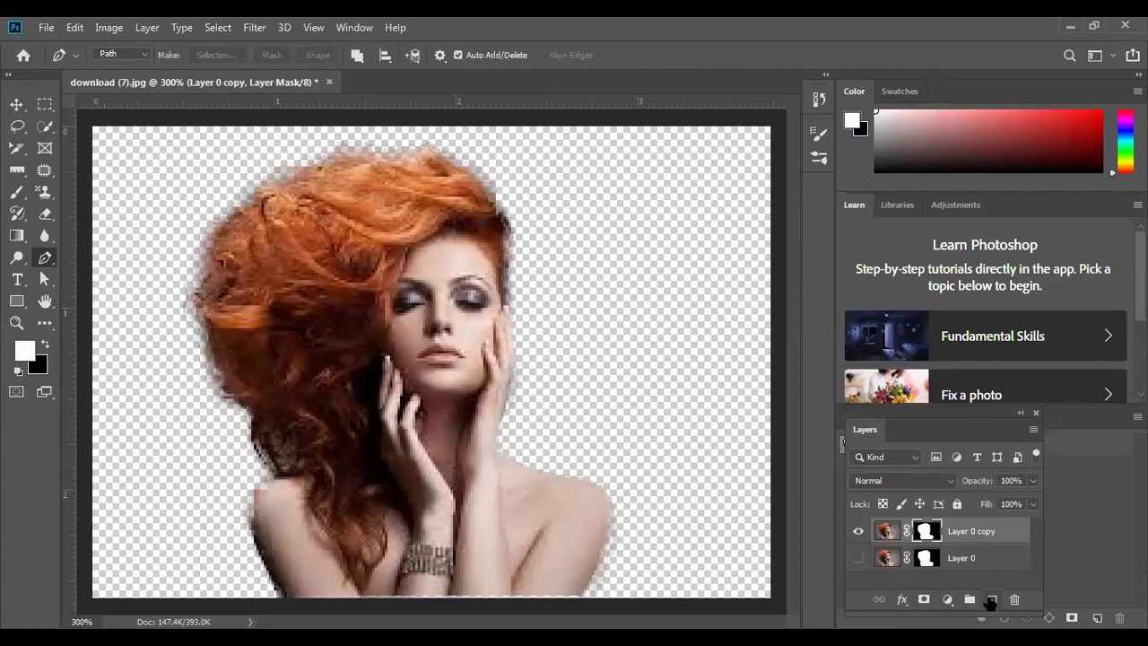
- Add a new Layer 1 and move it beneath the woman layers
left_click(991, 598)
left_click_drag(962, 535, 967, 599)
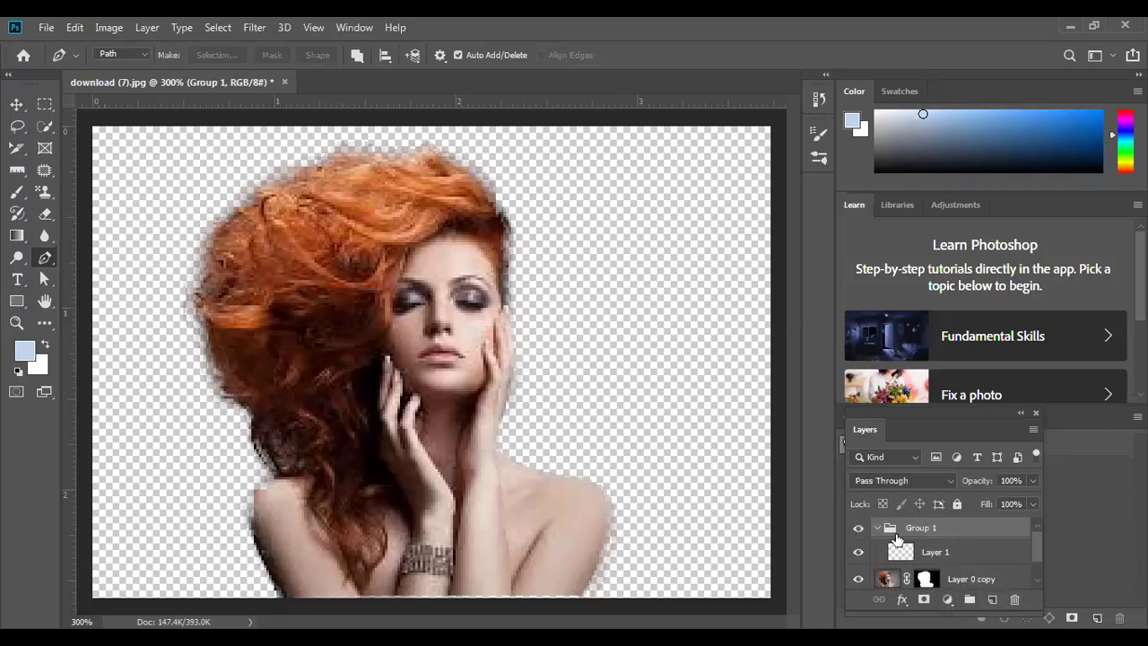
key("ctrl+z")
left_click_drag(939, 534, 974, 587)
scroll(1027, 553, "down", 1)
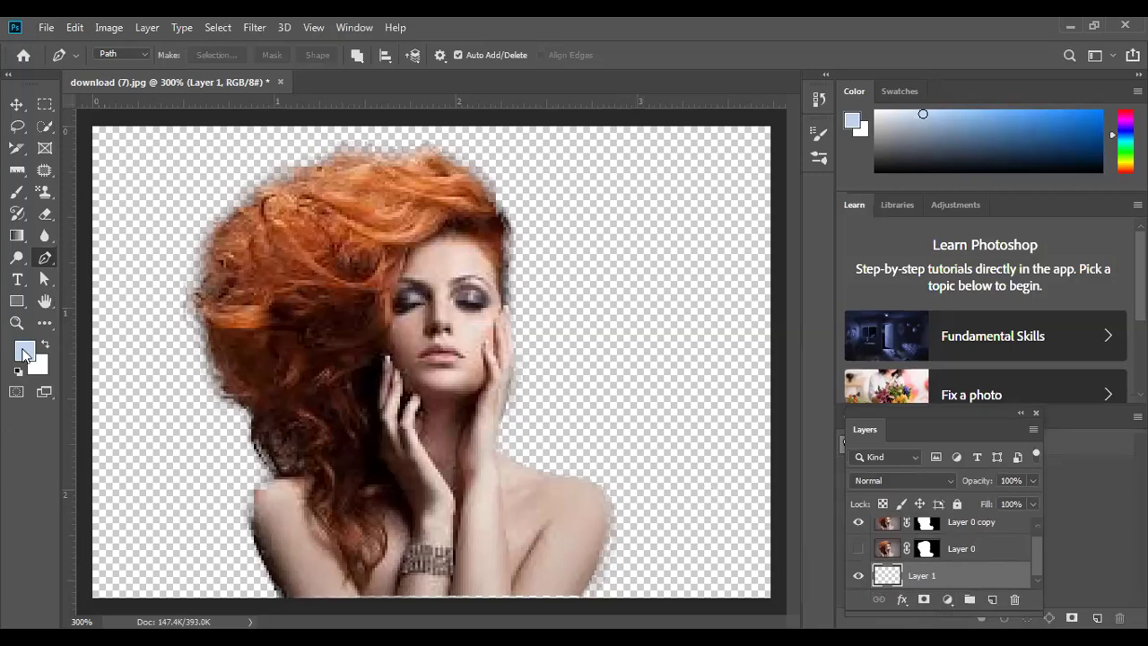
- Fill Layer 1 with foreground colour #1c5896 and hide Layer 0 copy
left_click(24, 353)
type("1c5896")
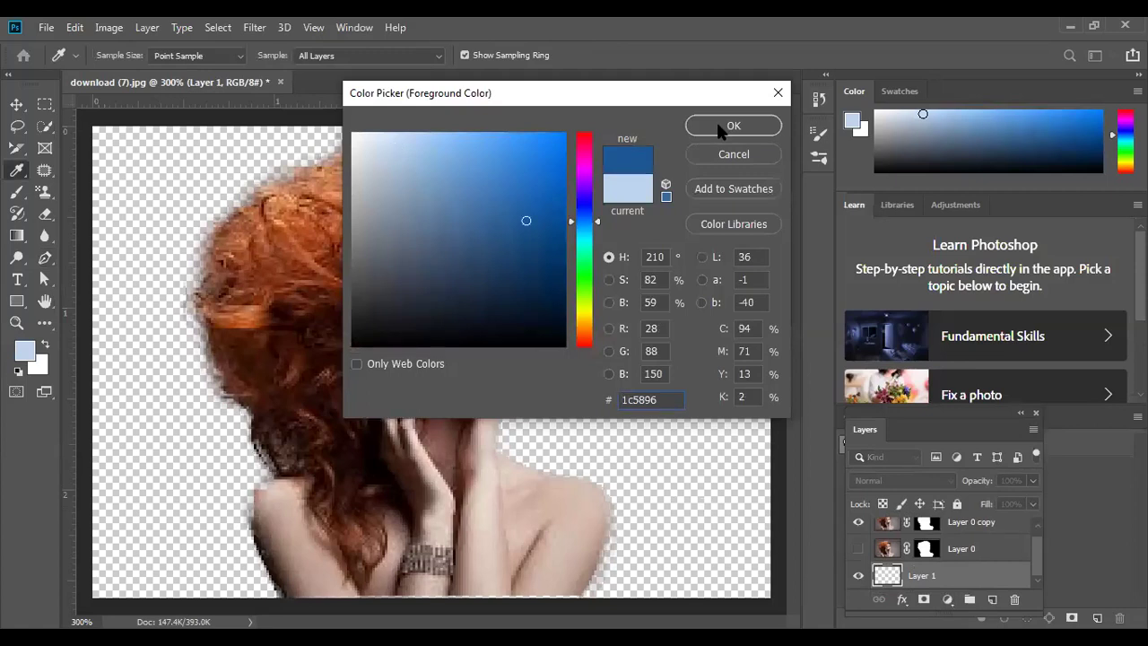
key("Return")
key("p")
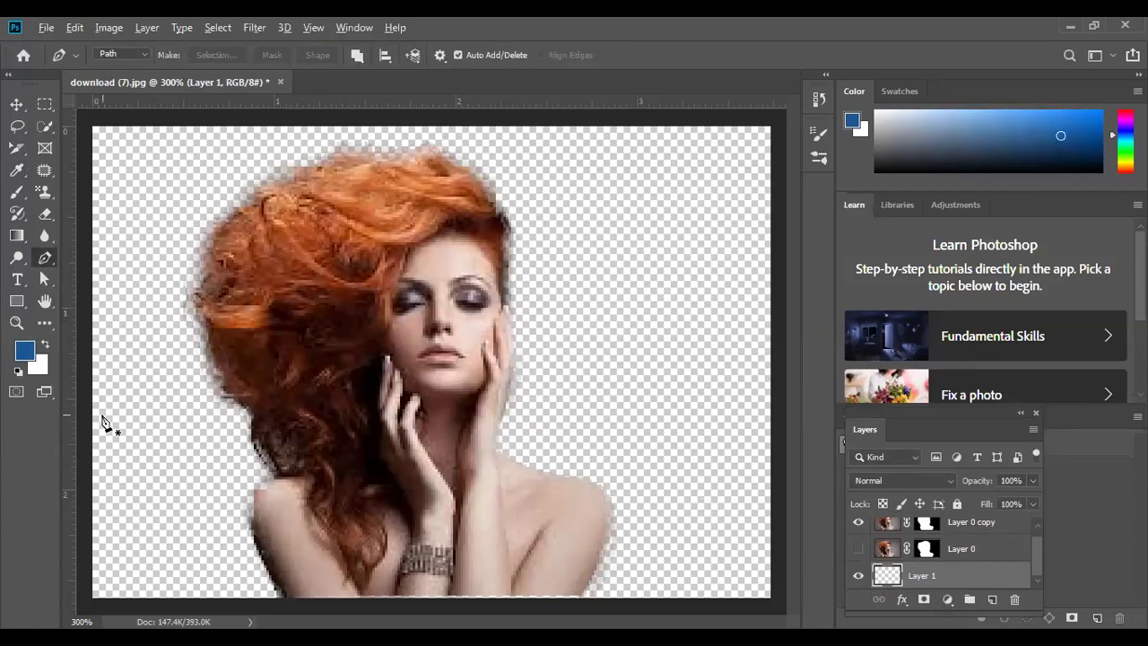
key("alt+BackSpace")
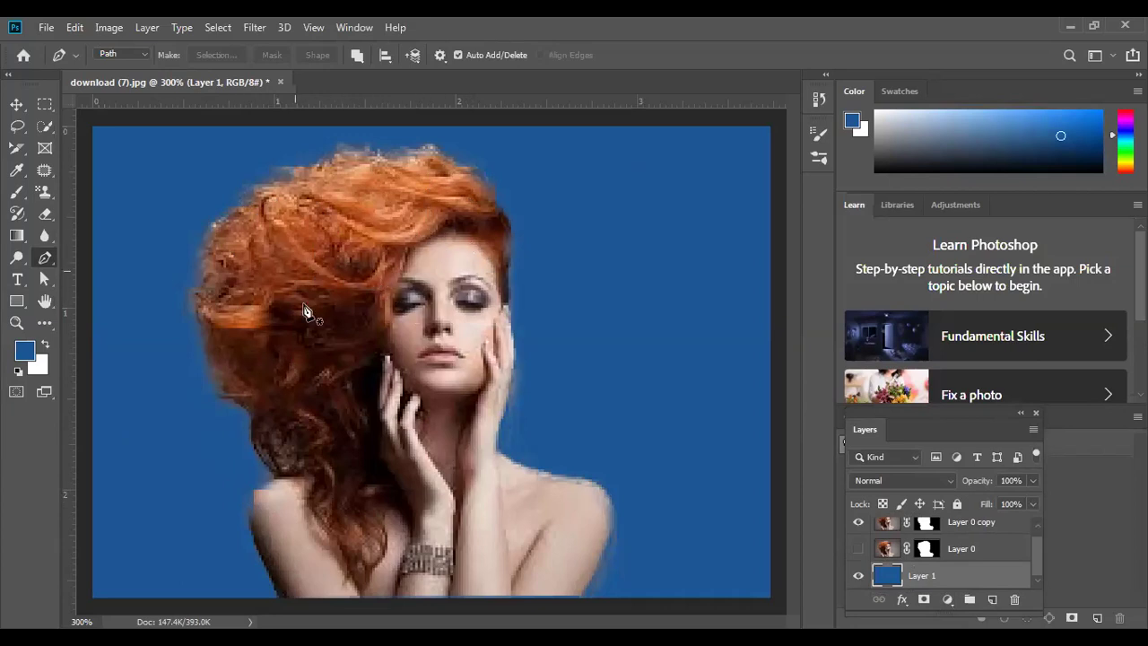
left_click(857, 523)
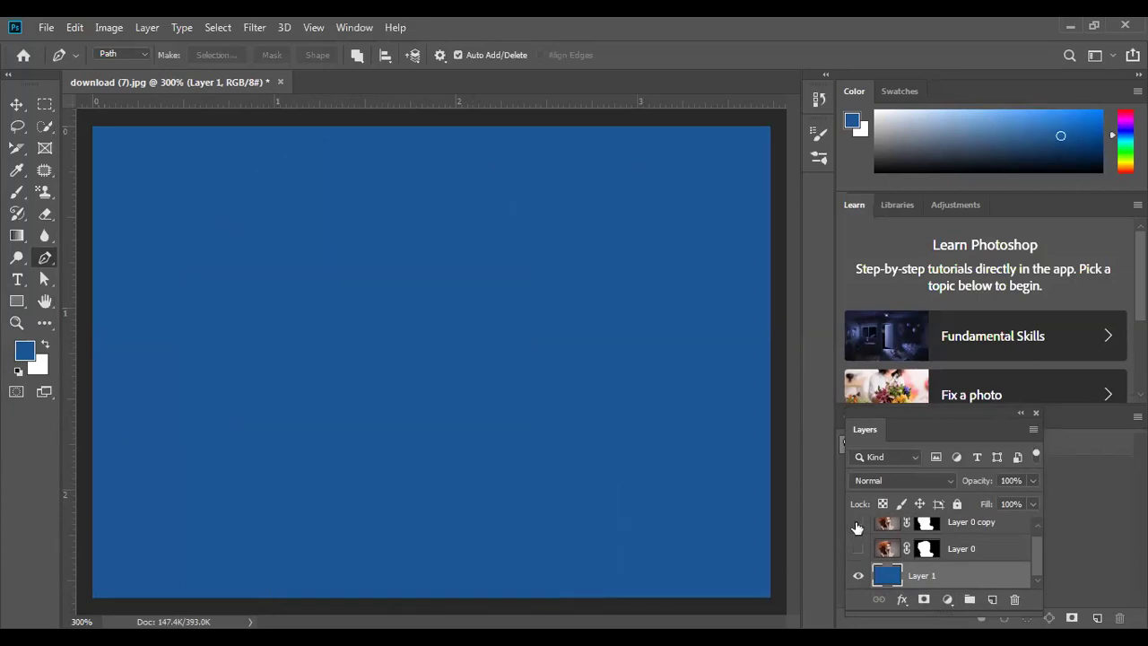
- Toggle Layer 0 and Layer 0 copy visibility to compare, ending with only the refined copy showing
left_click(857, 549)
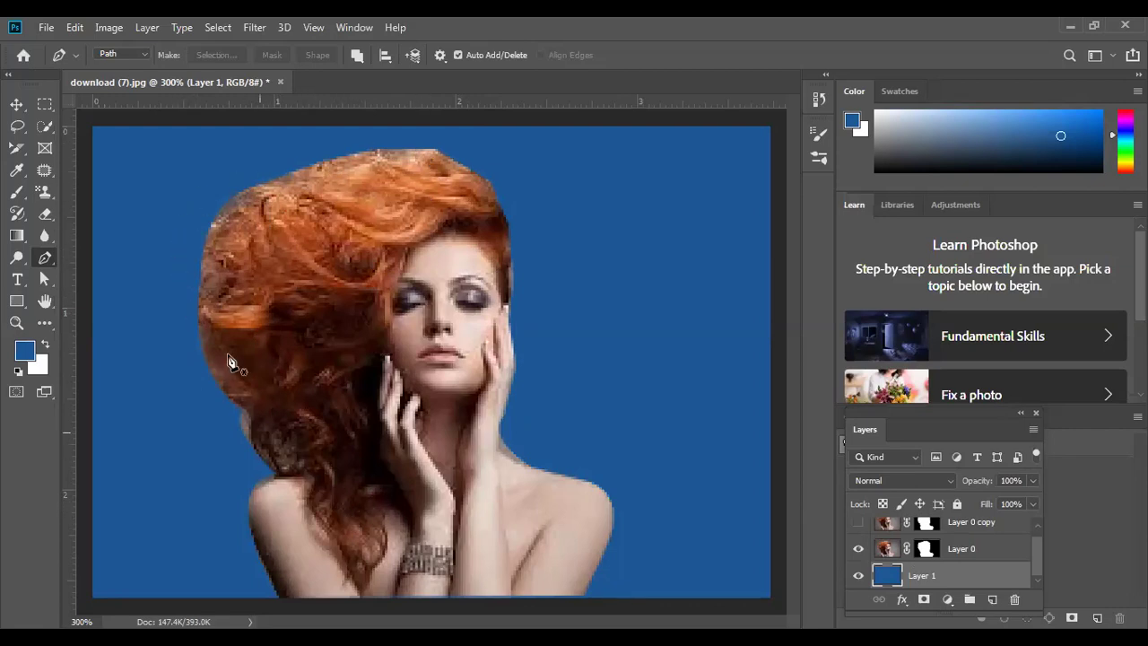
left_click(858, 522)
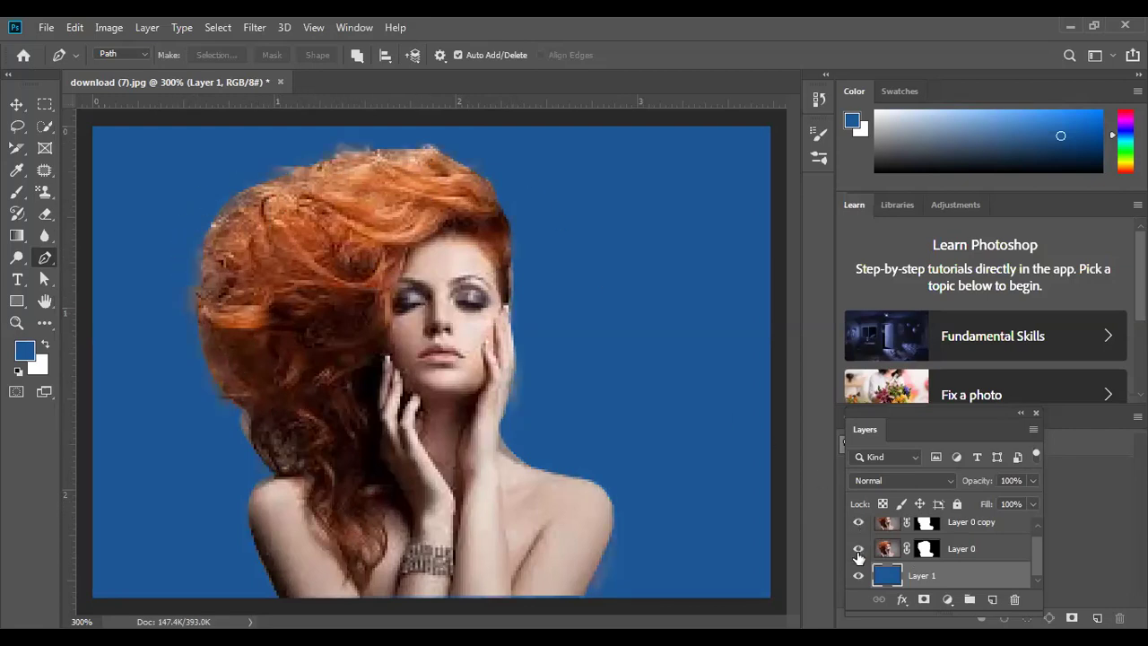
left_click(857, 549)
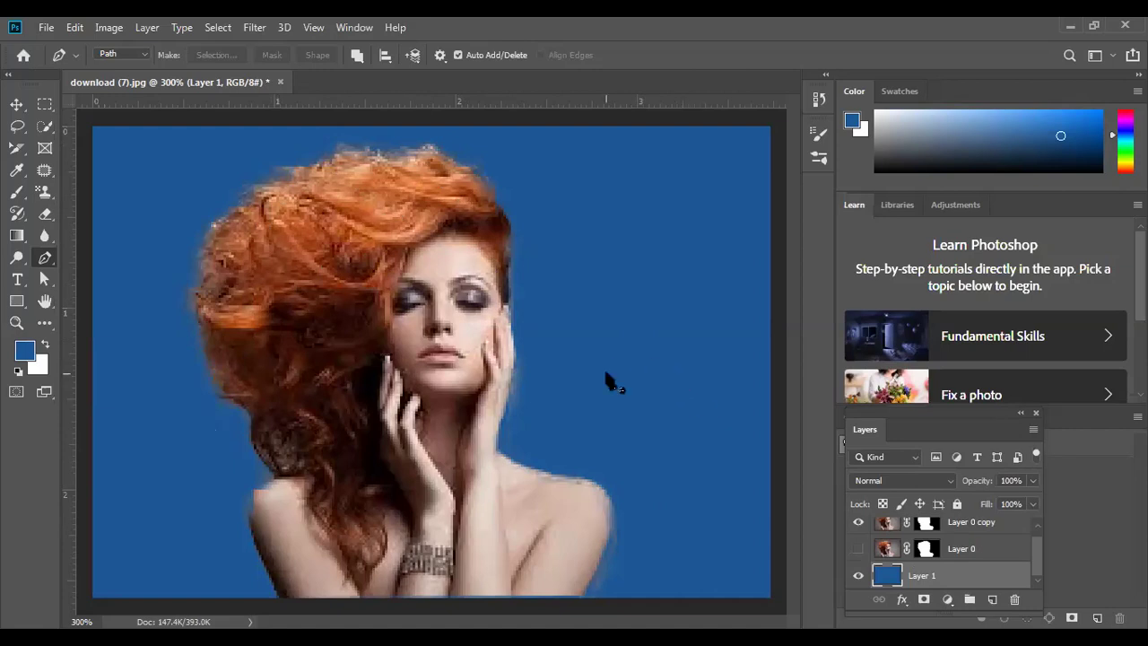
left_click(858, 522)
left_click(858, 547)
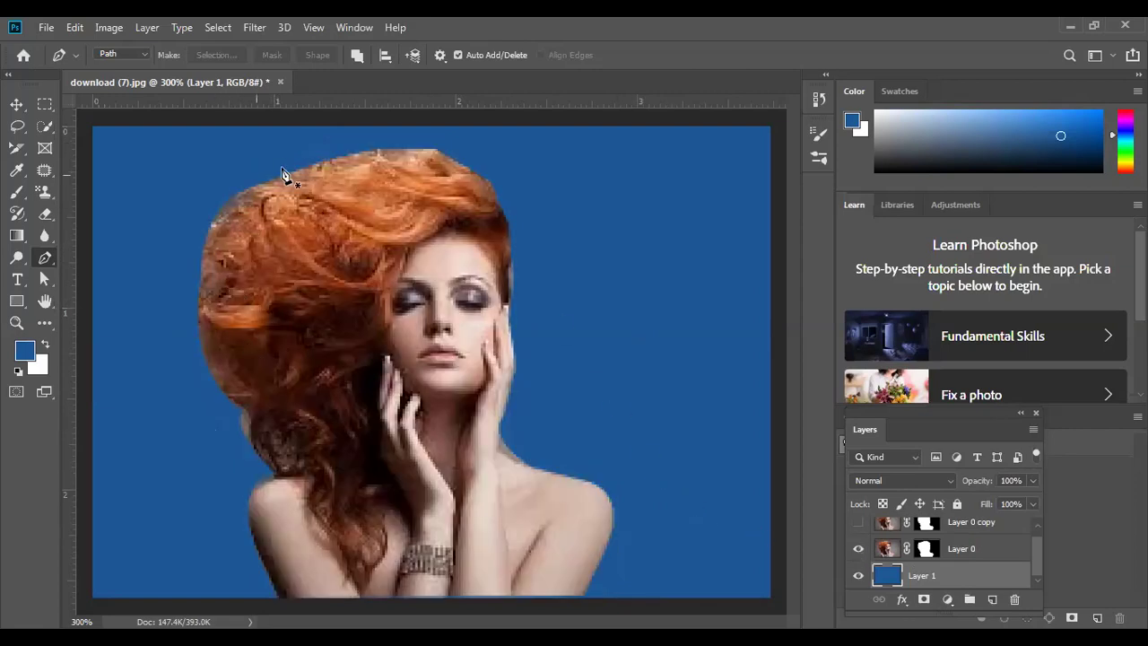
left_click(859, 549)
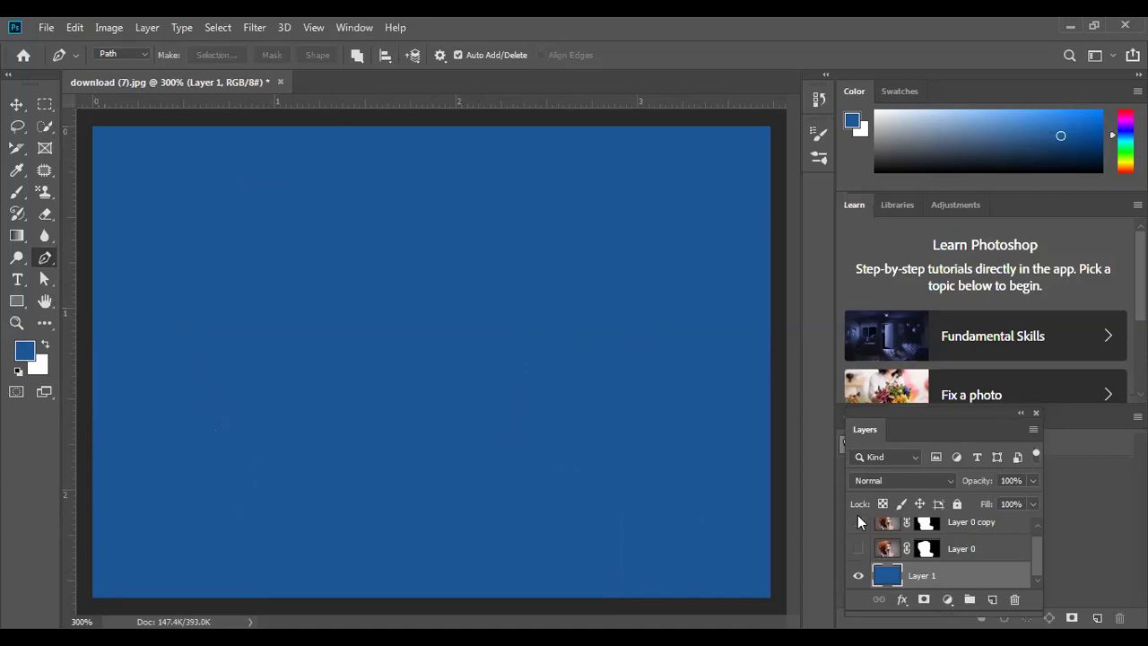
left_click(858, 522)
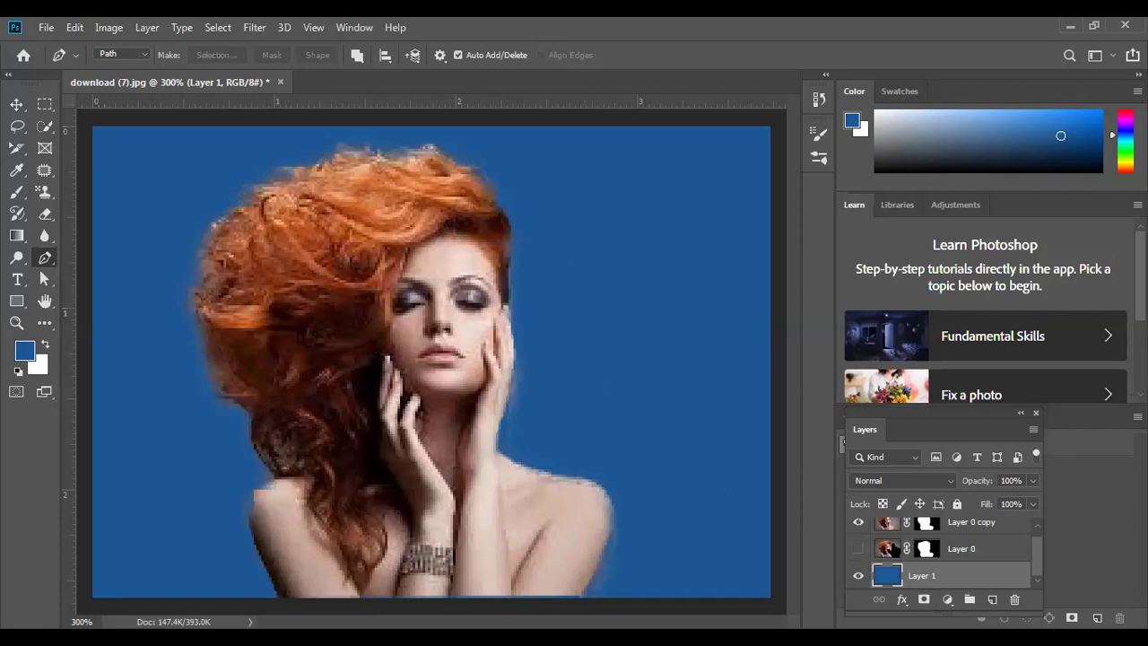
left_click(858, 523)
left_click(858, 548)
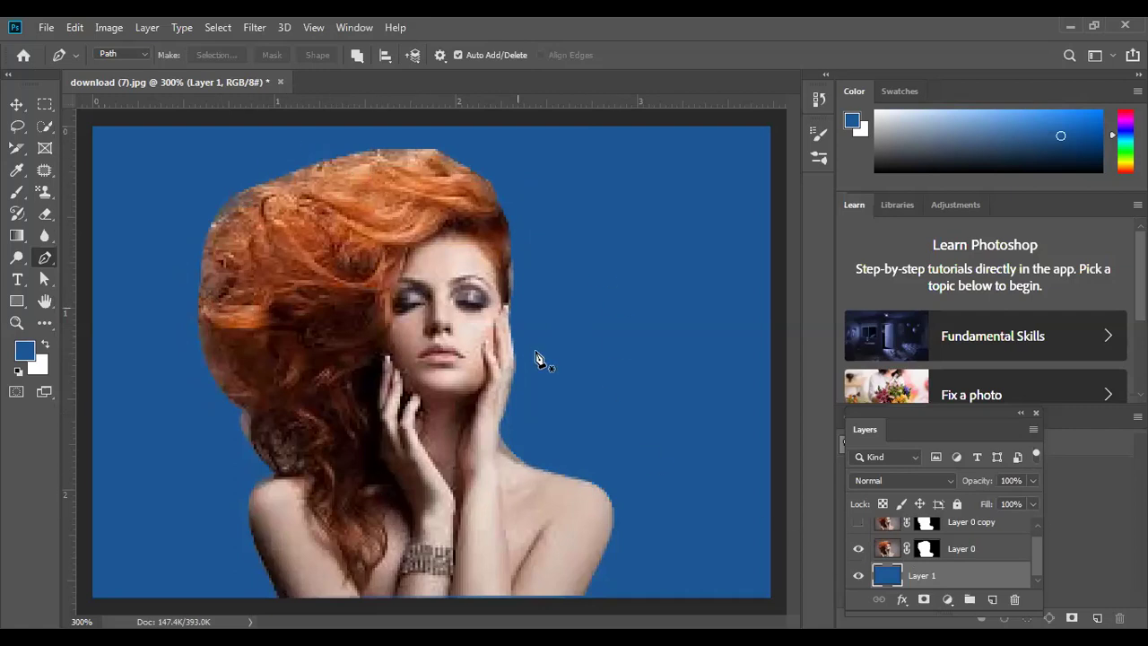
left_click(859, 523)
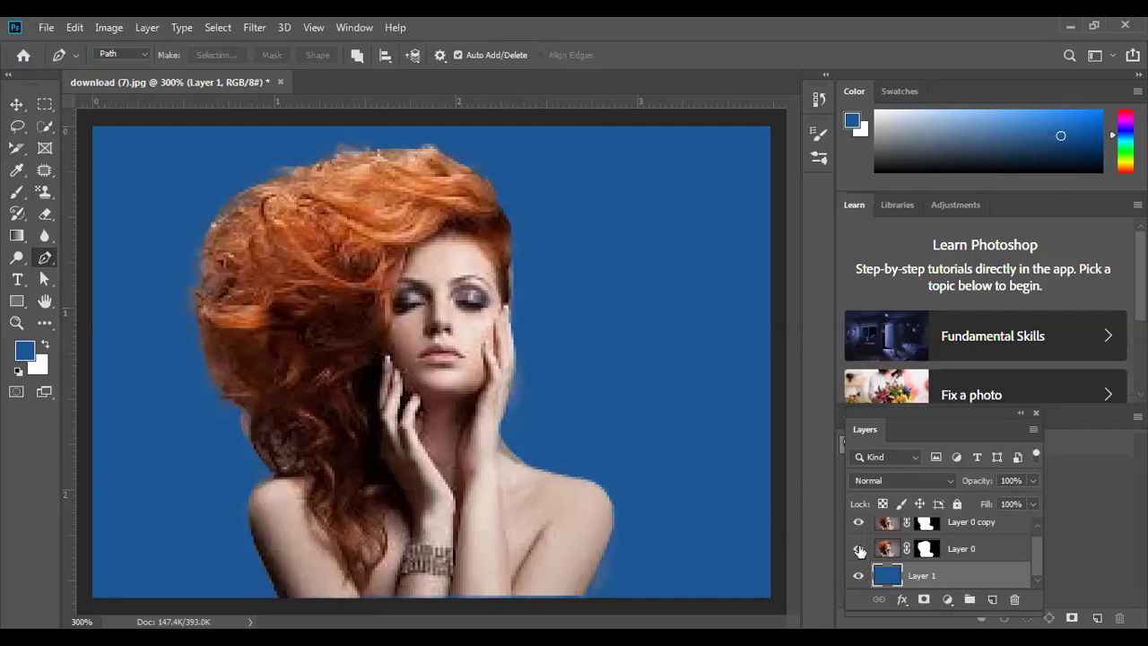
left_click(857, 549)
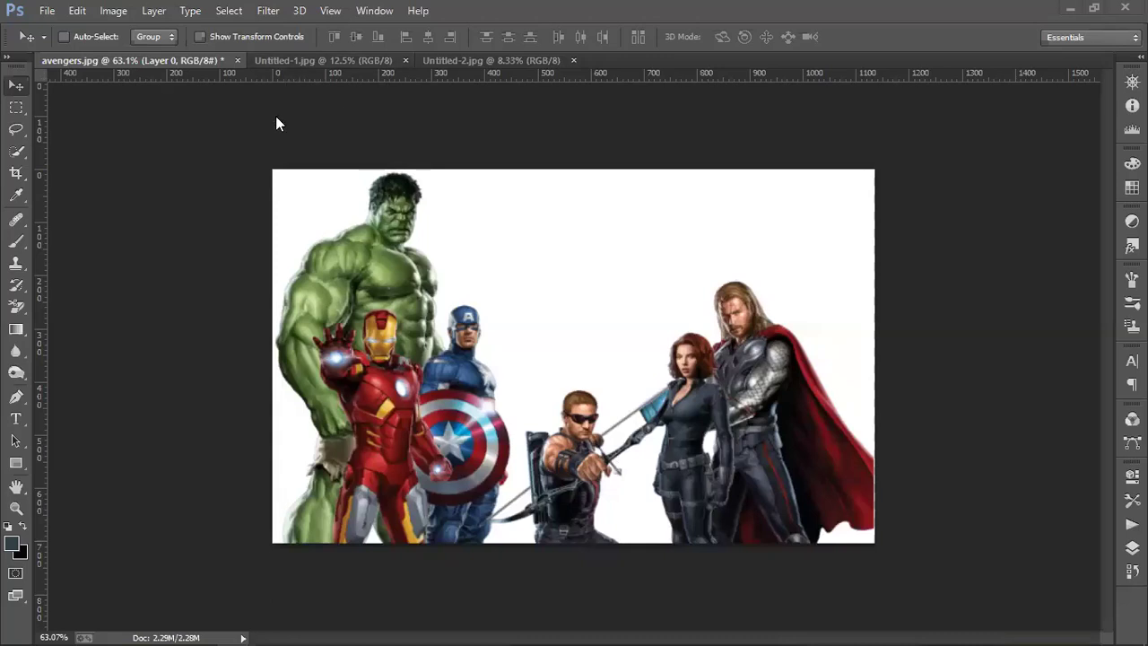
- Inspect the Untitled-1.jpg before/after example, then switch to the Untitled-2.jpg document
left_click(290, 60)
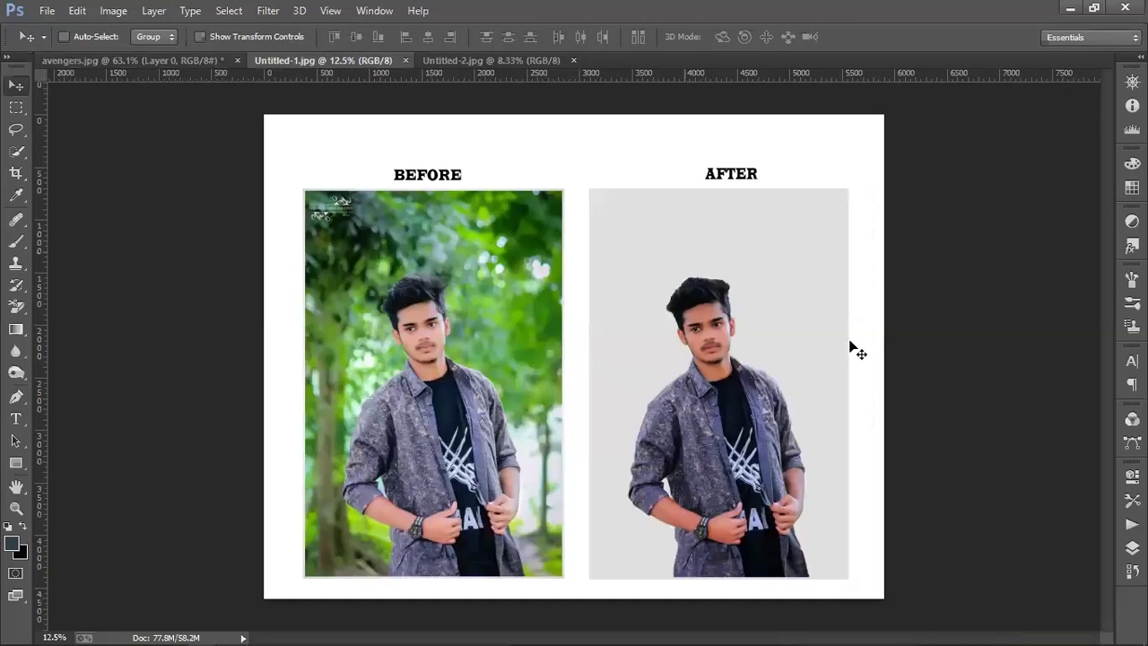
scroll(854, 350, "up", 10)
scroll(810, 336, "up", 3)
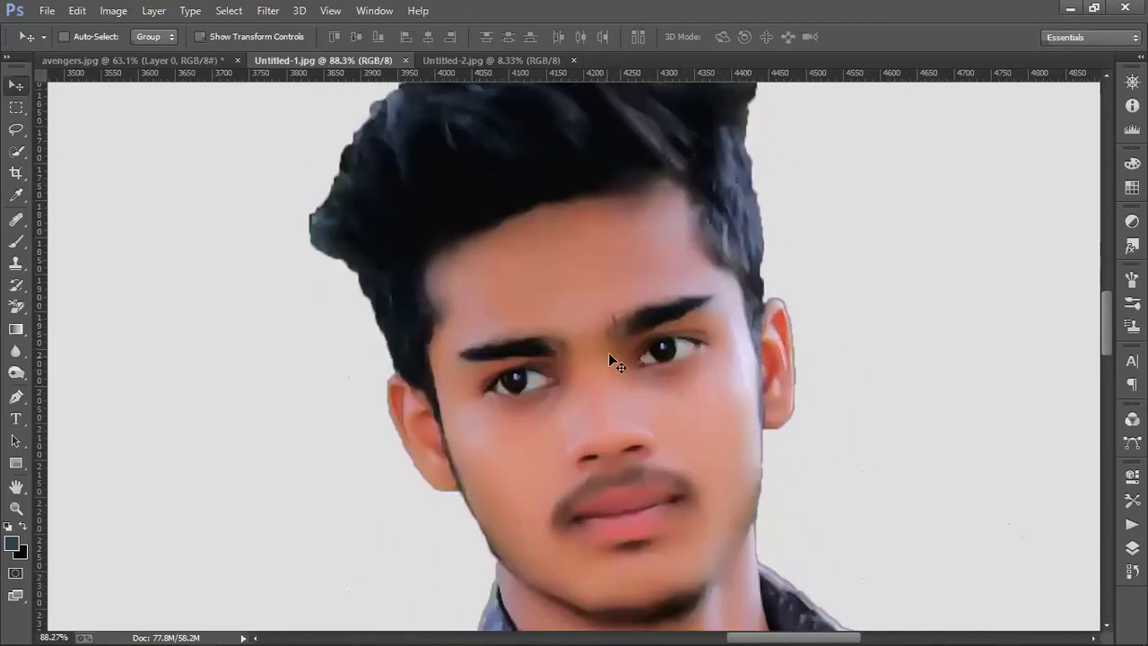
scroll(567, 354, "down", 3)
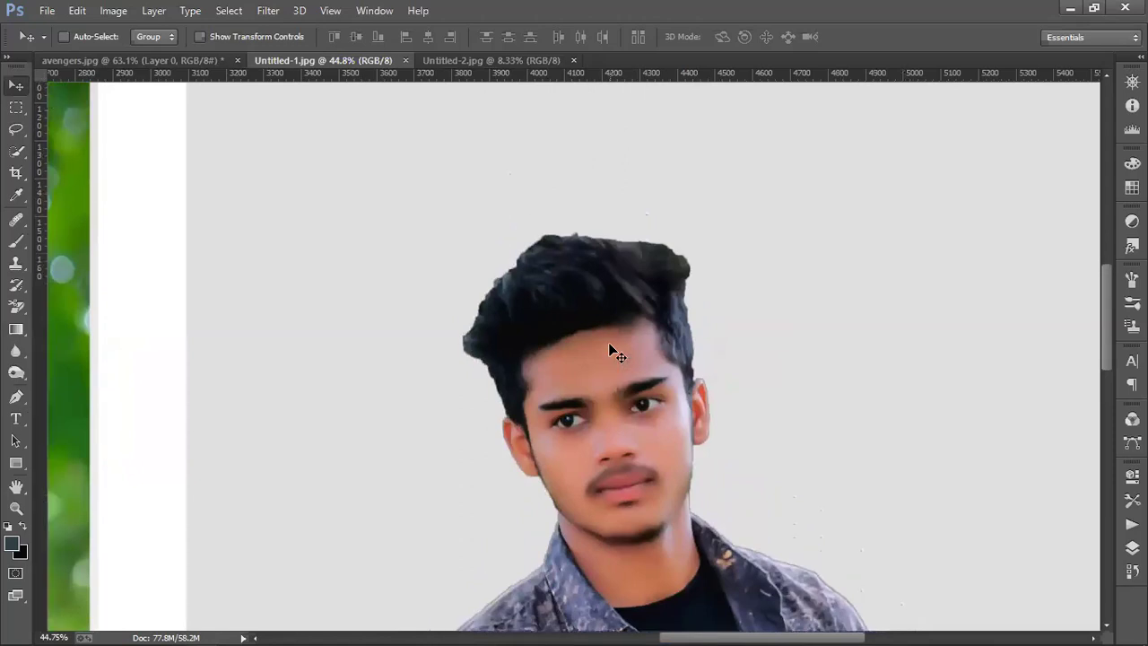
scroll(617, 354, "down", 4)
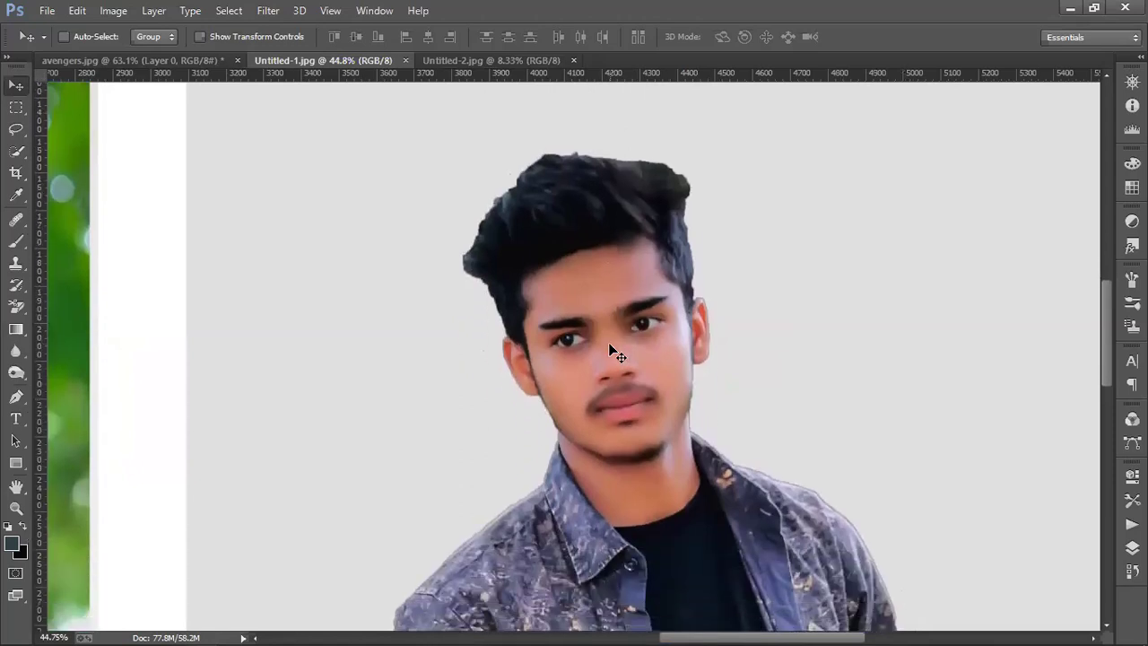
scroll(617, 354, "down", 1)
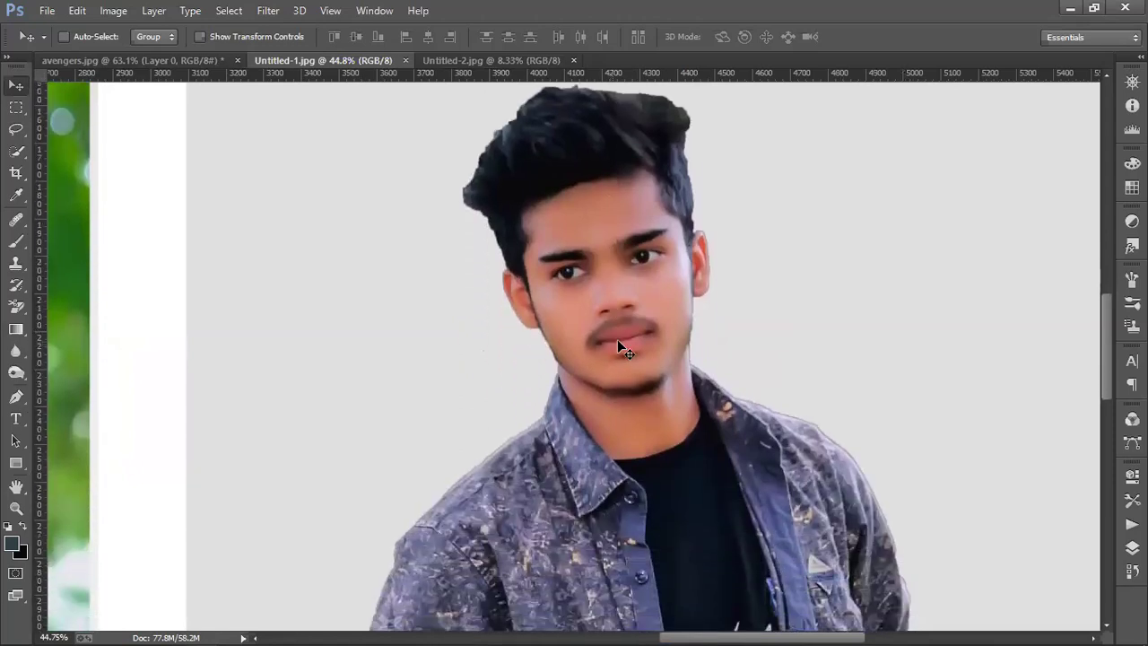
scroll(617, 345, "up", 2)
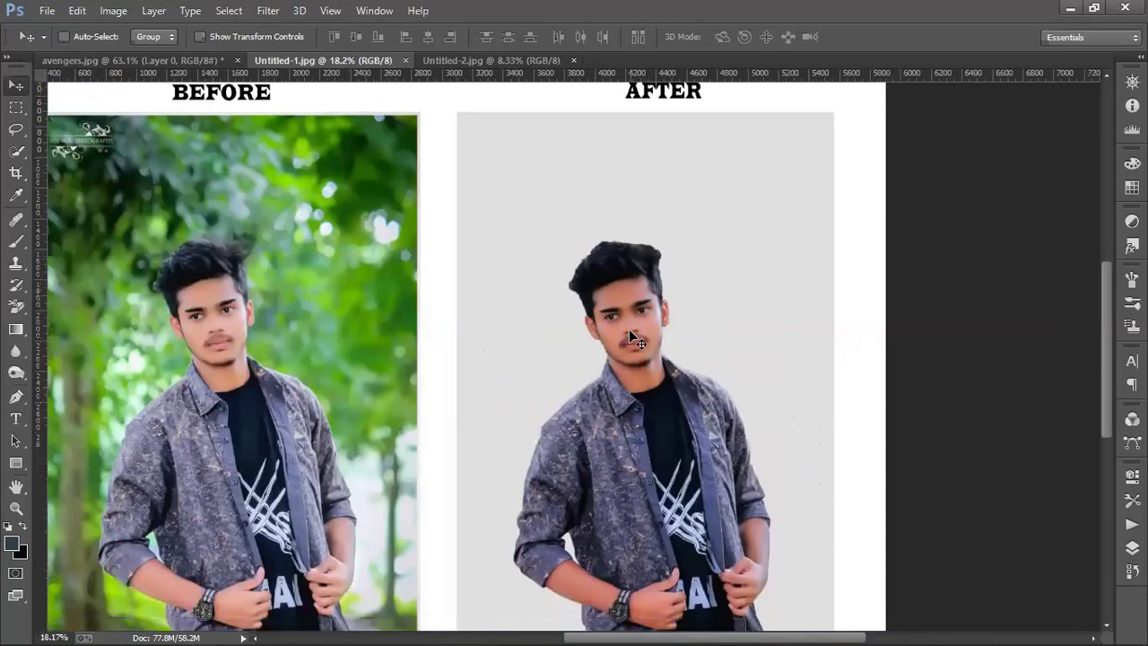
scroll(628, 329, "down", 2)
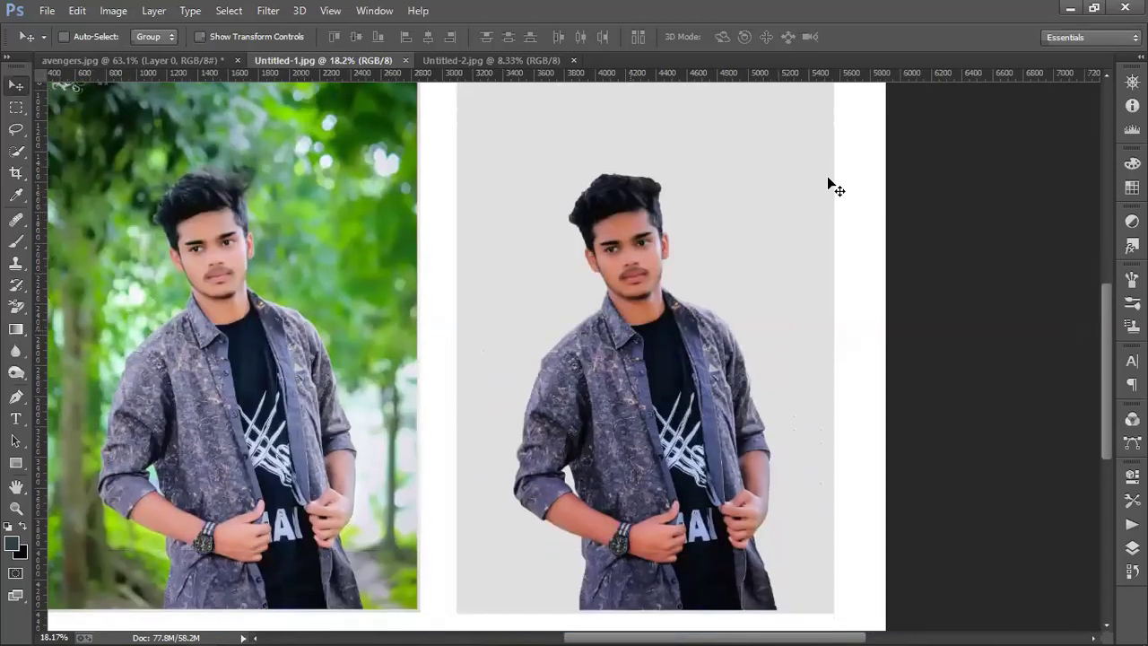
left_click(530, 62)
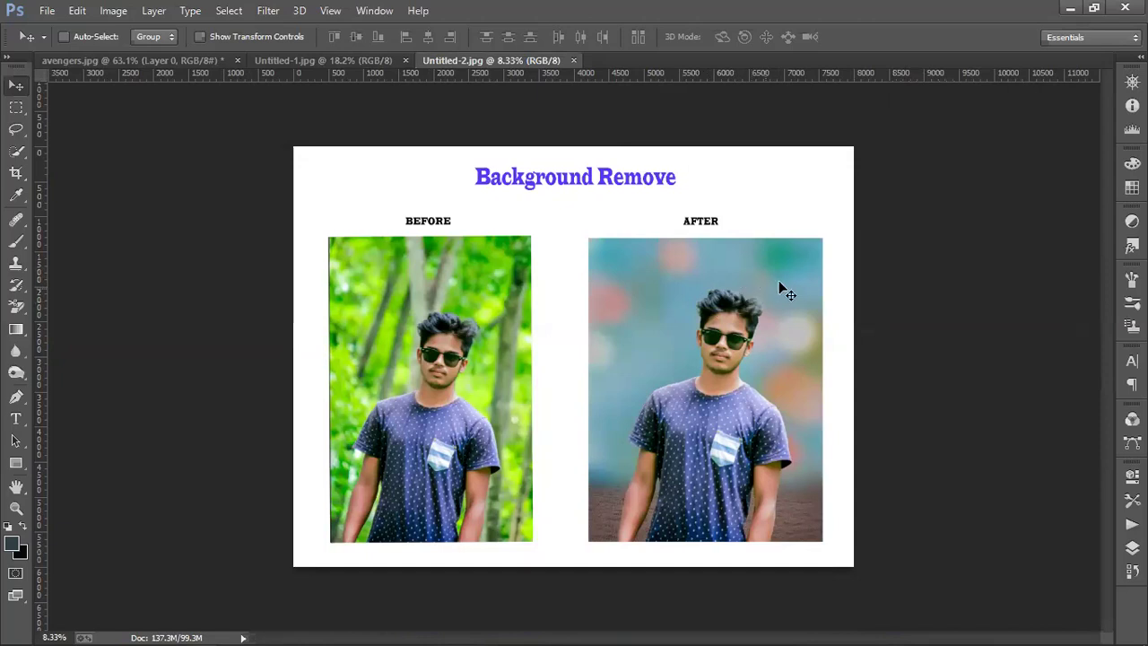
scroll(855, 270, "up", 3)
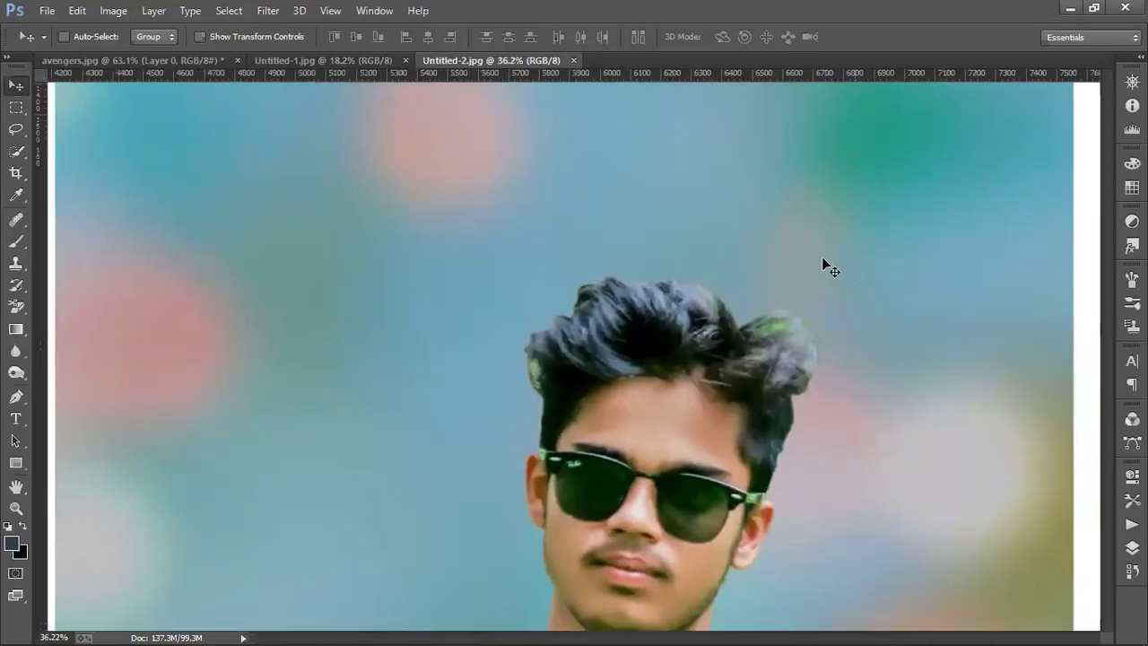
scroll(819, 247, "down", 2)
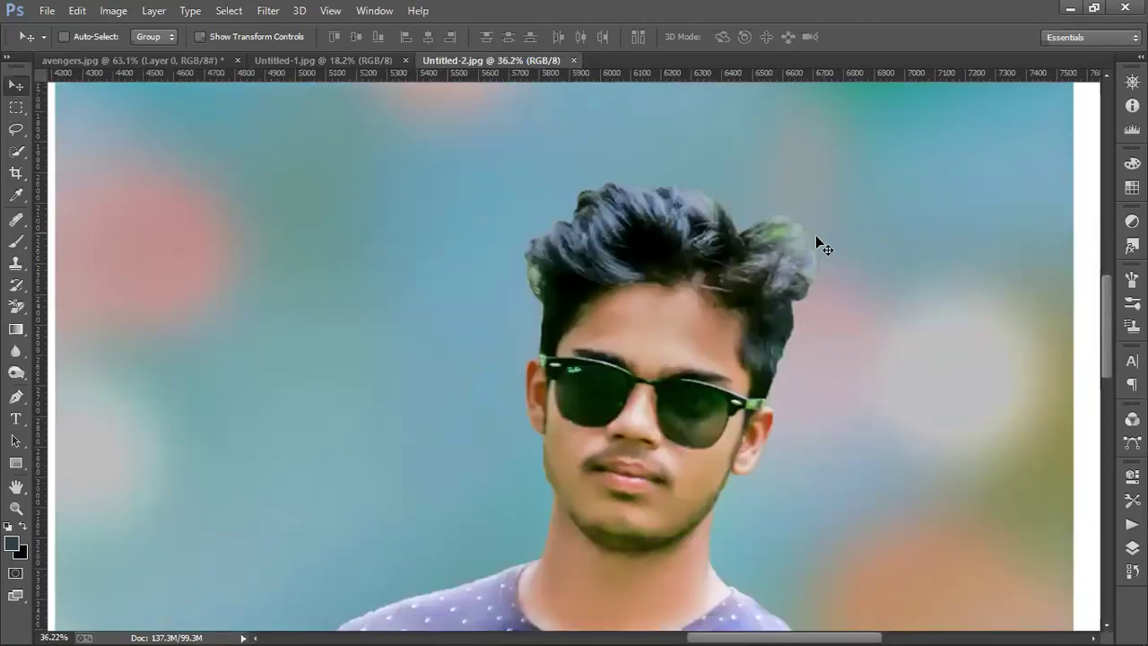
scroll(816, 237, "down", 1)
scroll(816, 238, "down", 3)
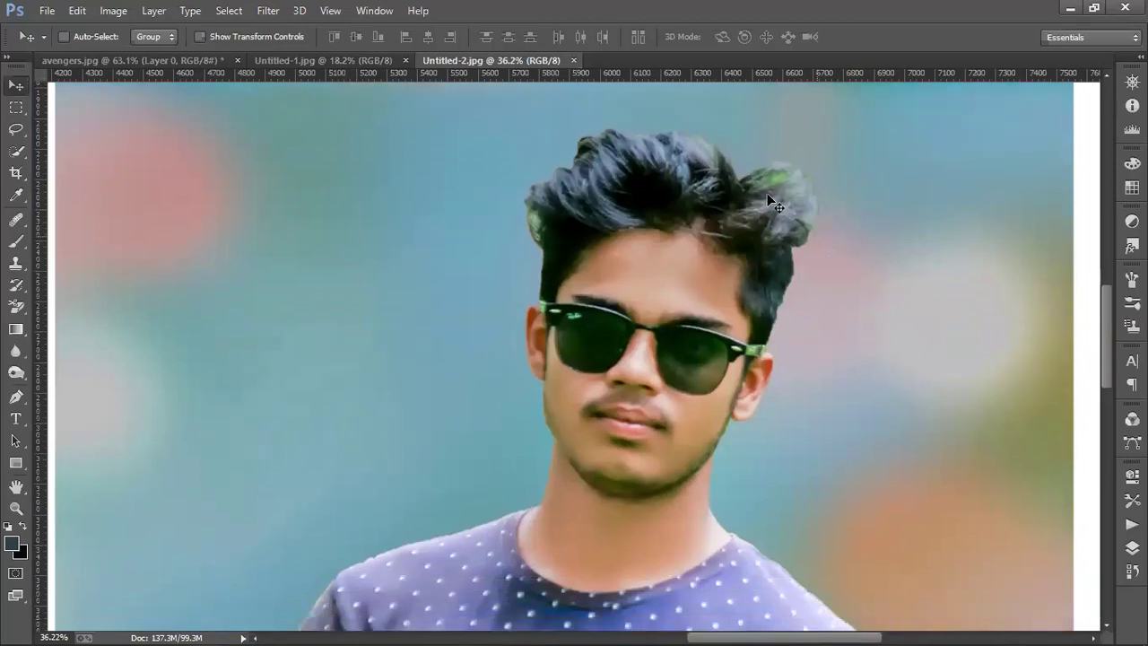
scroll(753, 235, "down", 2)
scroll(758, 238, "up", 2)
scroll(724, 238, "down", 5)
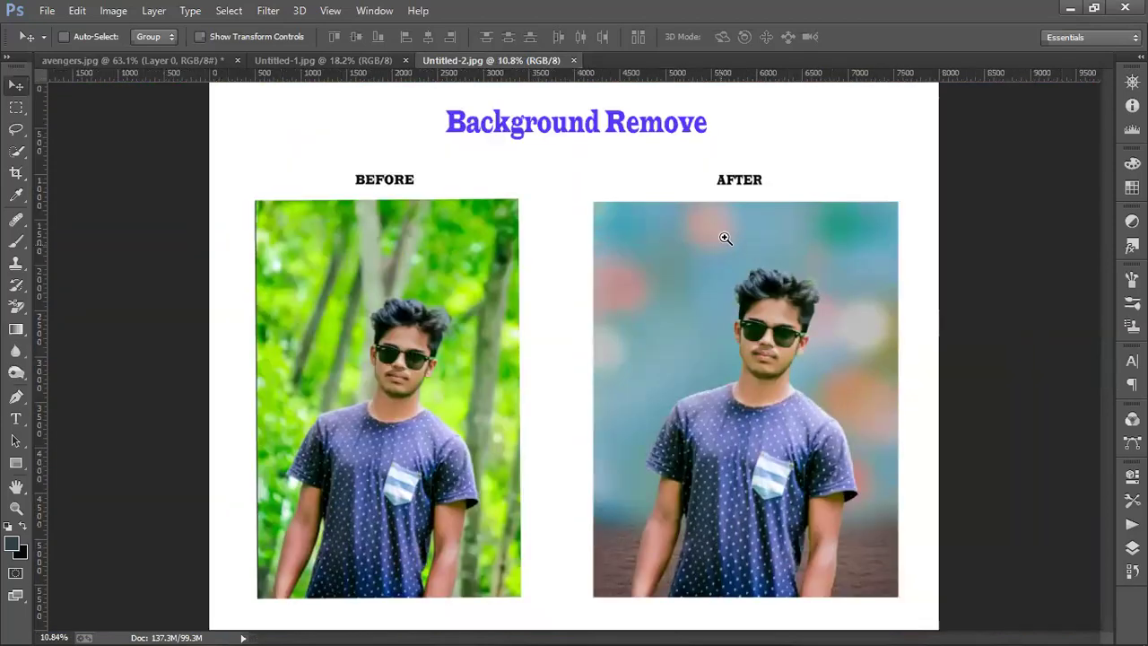